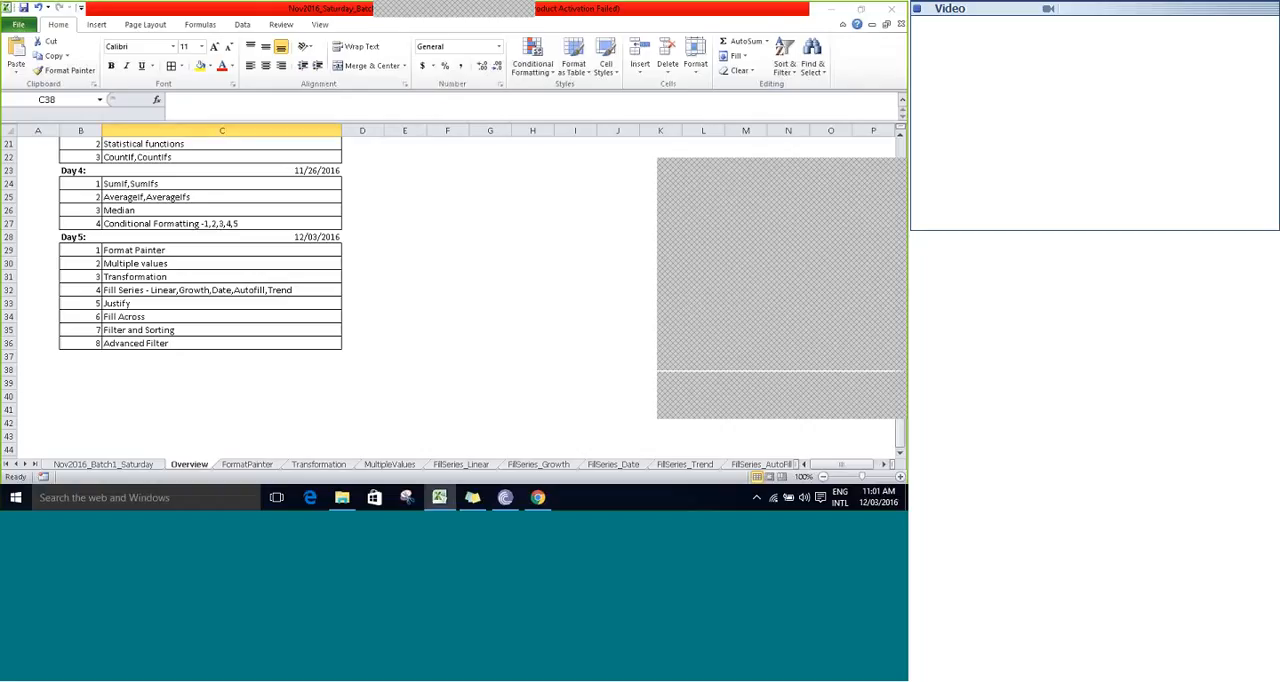
- Review the Day 4 topics on the Overview sheet, from SumIf,SumIfs through Conditional Formatting
{"action": "left_click", "coordinate": [64, 240]}
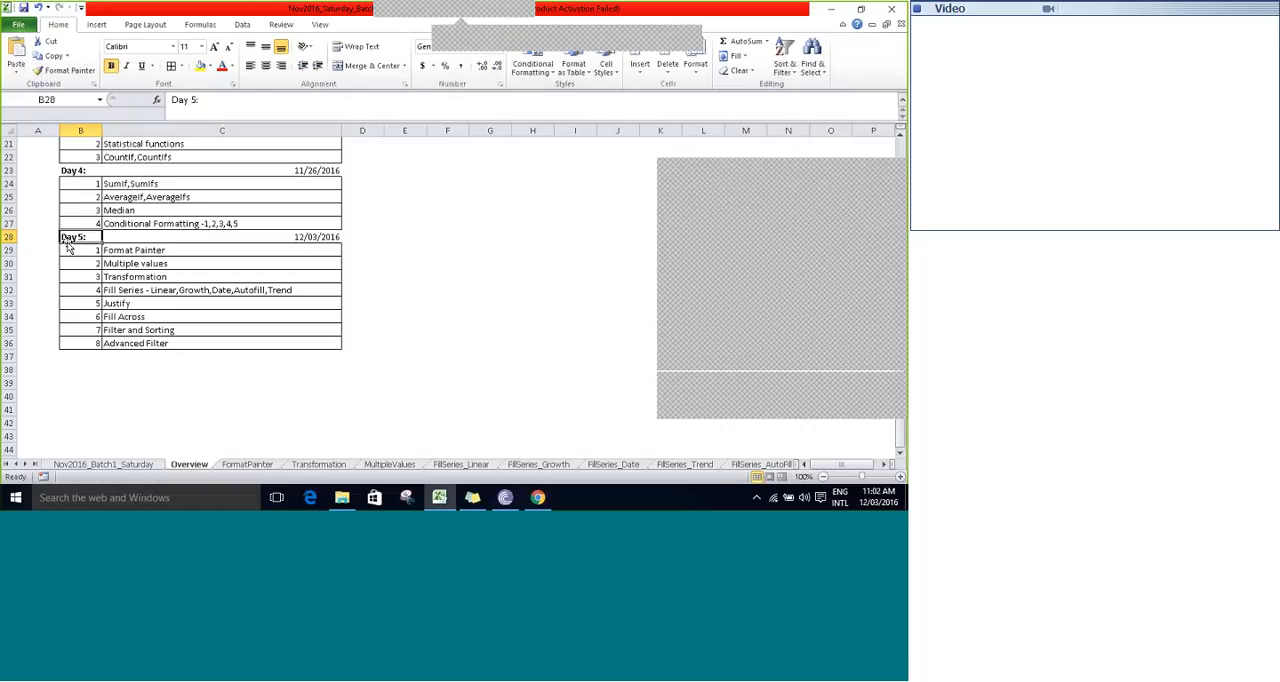
{"action": "key", "text": "Down"}
{"action": "key", "text": "Up"}
{"action": "key", "text": "Up"}
{"action": "key", "text": "Up"}
{"action": "key", "text": "Up"}
{"action": "key", "text": "Up"}
{"action": "key", "text": "Up"}
{"action": "key", "text": "Up"}
{"action": "key", "text": "Up"}
{"action": "key", "text": "Up"}
{"action": "key", "text": "Up"}
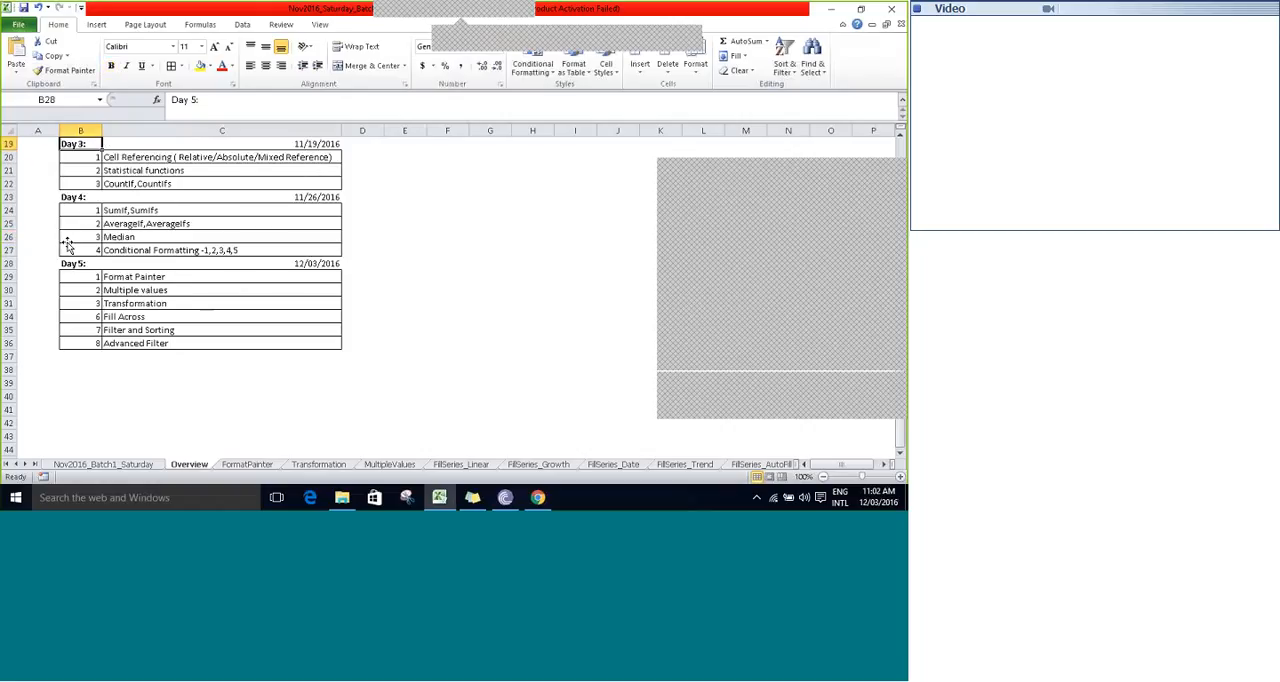
{"action": "key", "text": "Up"}
{"action": "key", "text": "Down"}
{"action": "key", "text": "Down"}
{"action": "key", "text": "Down"}
{"action": "key", "text": "Down"}
{"action": "key", "text": "Down"}
{"action": "key", "text": "Down"}
{"action": "key", "text": "Right"}
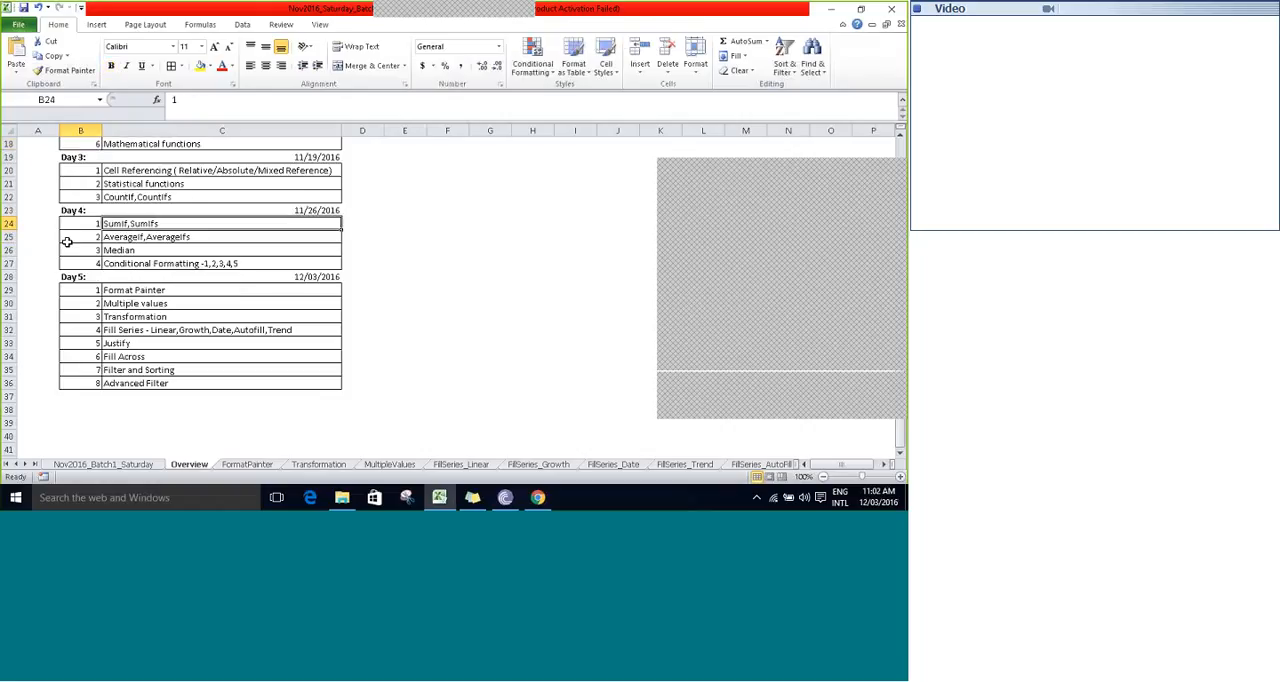
{"action": "key", "text": "shift+Down"}
{"action": "key", "text": "shift+Down"}
{"action": "key", "text": "shift+Down"}
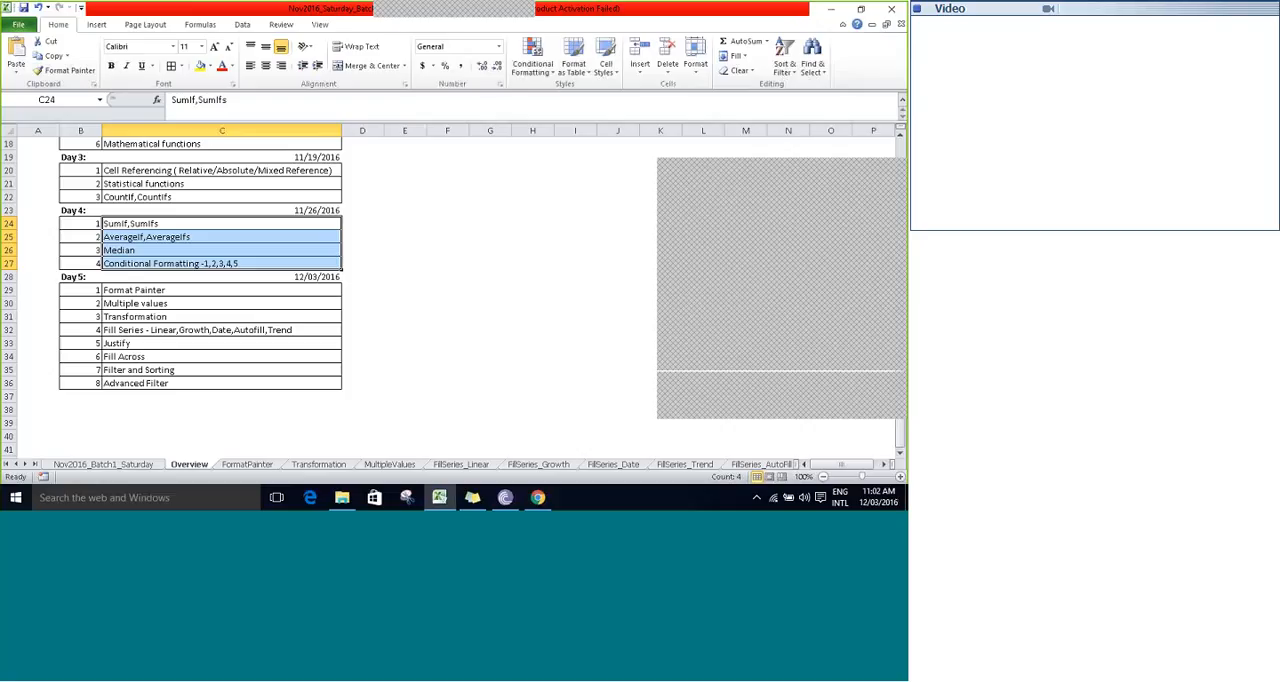
- Go through the Day 5 topics on the Overview sheet, from Format Painter to Advanced Filter
{"action": "left_click", "coordinate": [89, 292]}
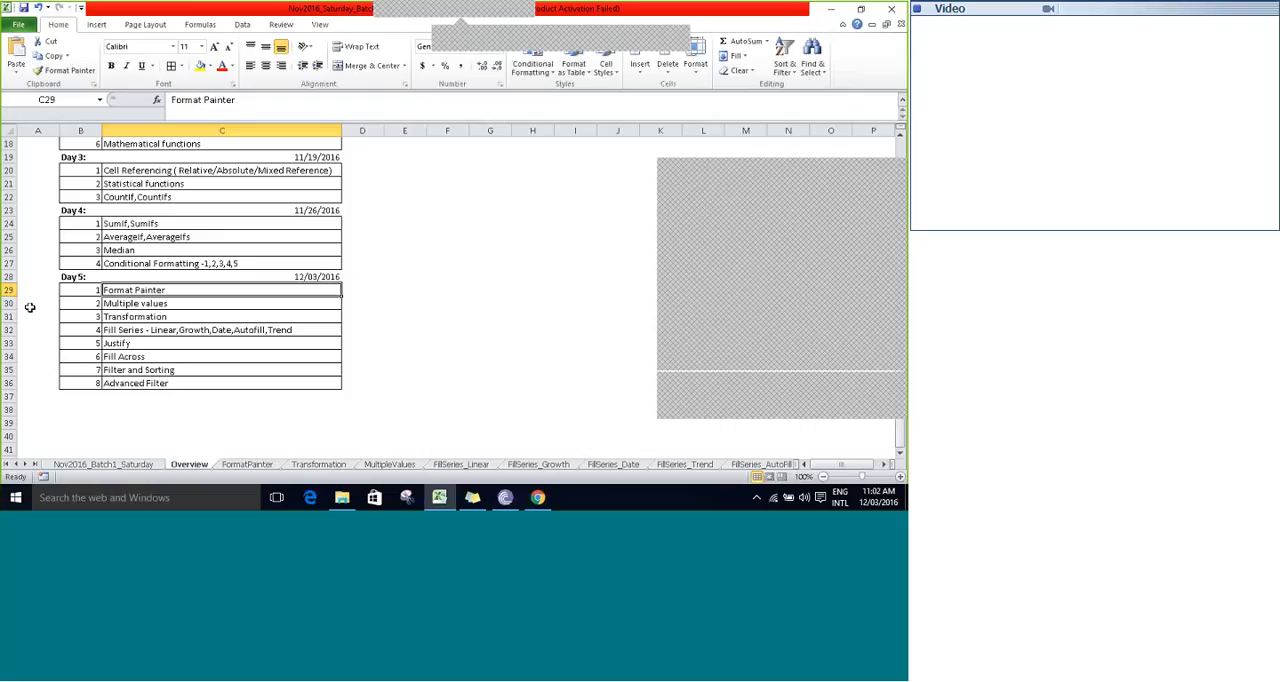
{"action": "key", "text": "Down"}
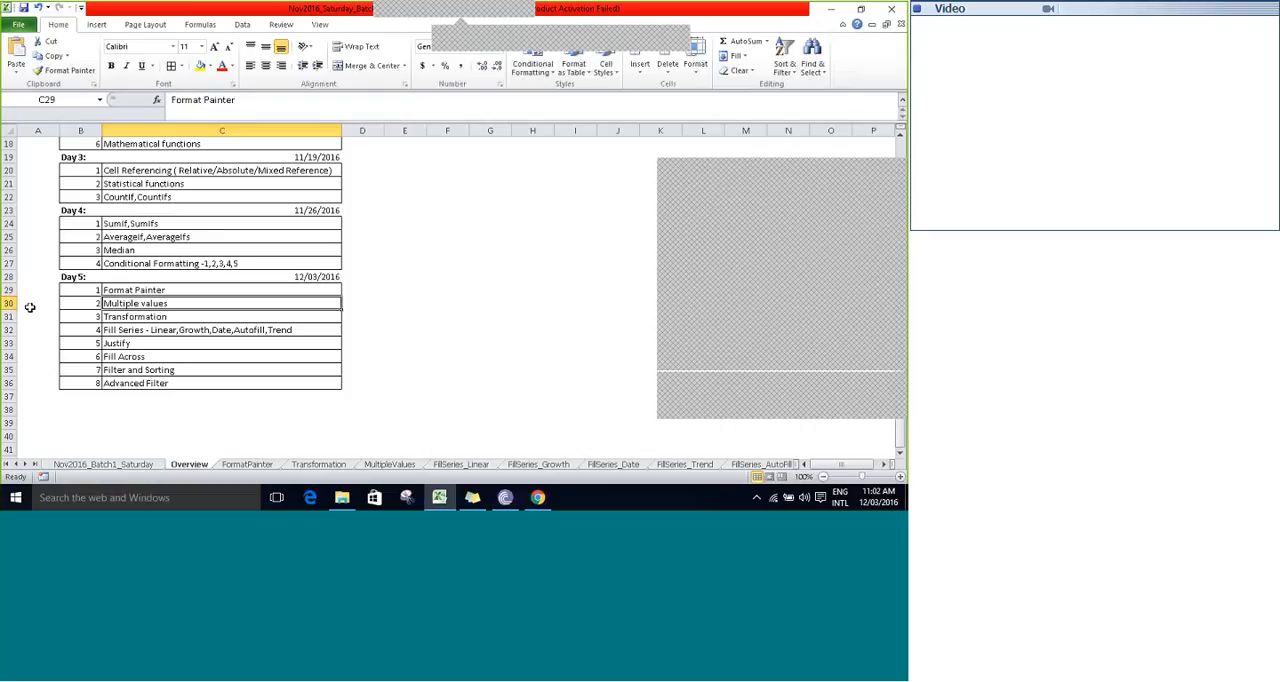
{"action": "key", "text": "Down"}
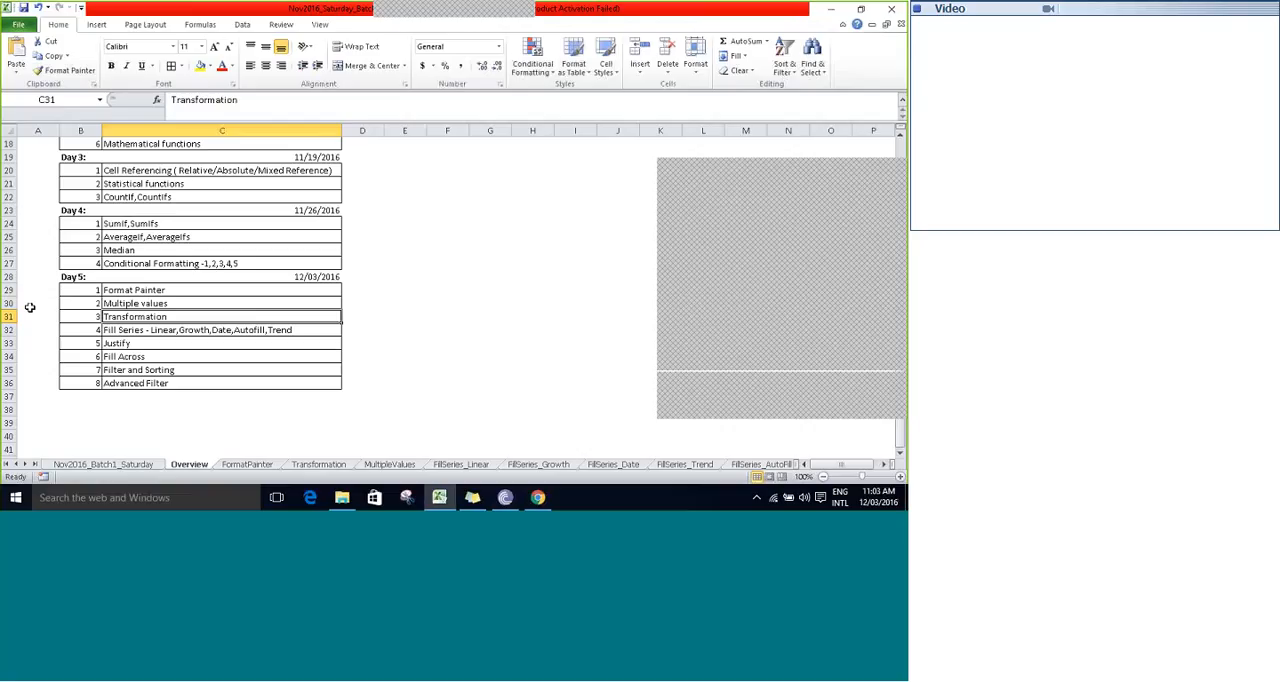
{"action": "key", "text": "Down"}
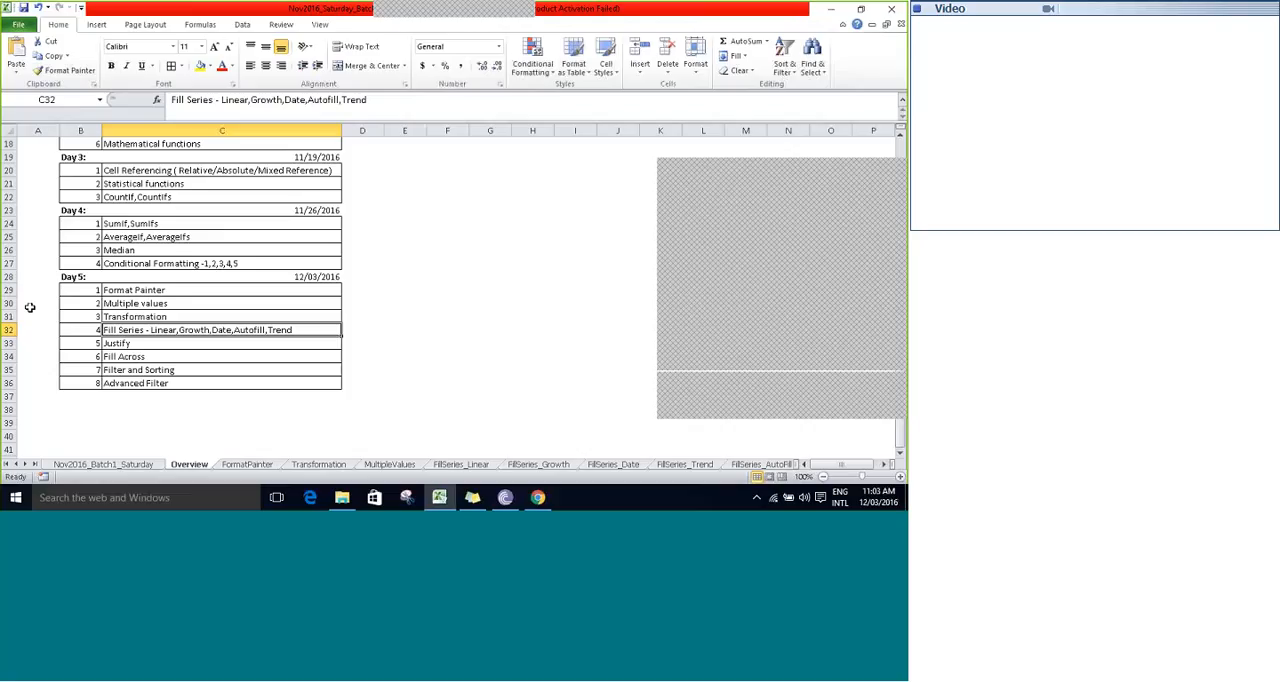
{"action": "key", "text": "Down"}
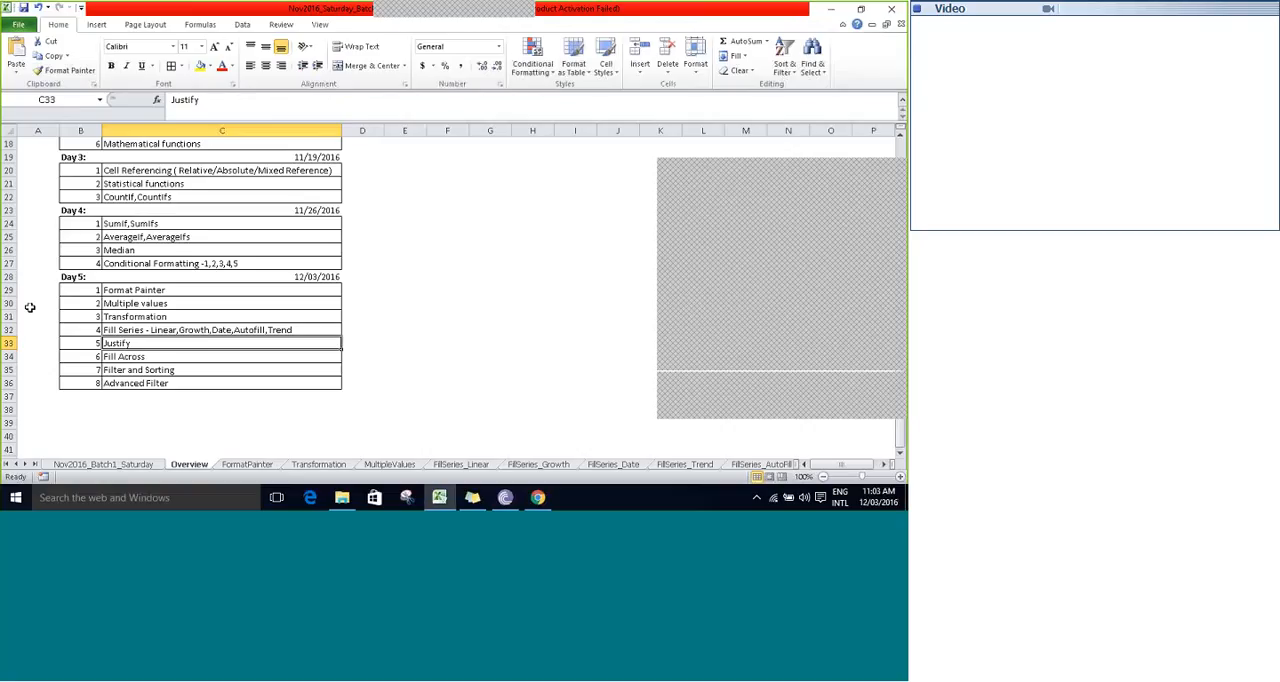
{"action": "key", "text": "Down"}
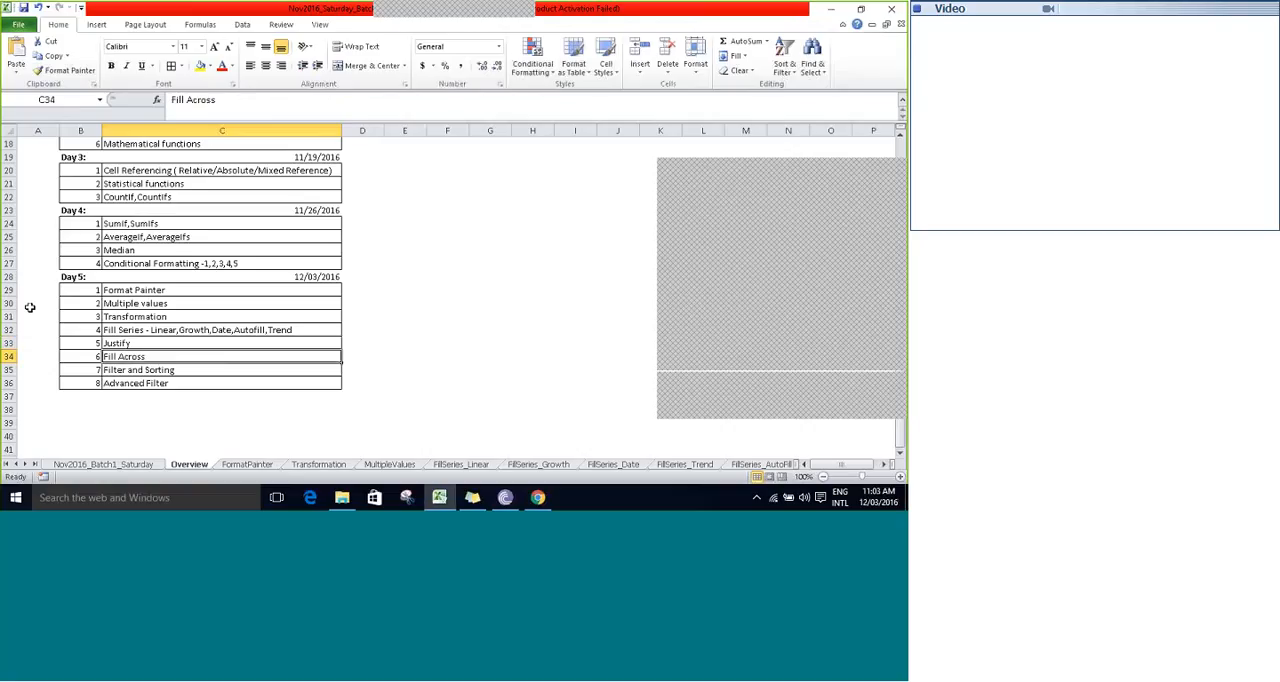
{"action": "key", "text": "shift+Up"}
{"action": "key", "text": "shift+Up"}
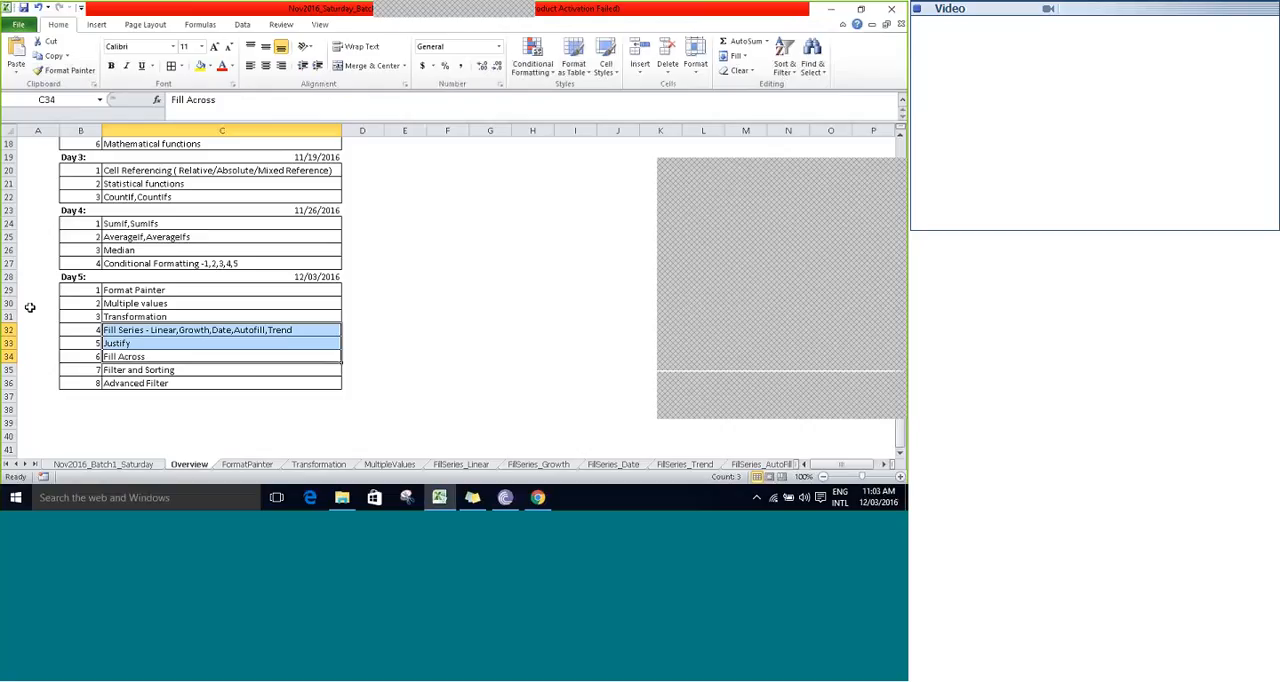
{"action": "key", "text": "Down"}
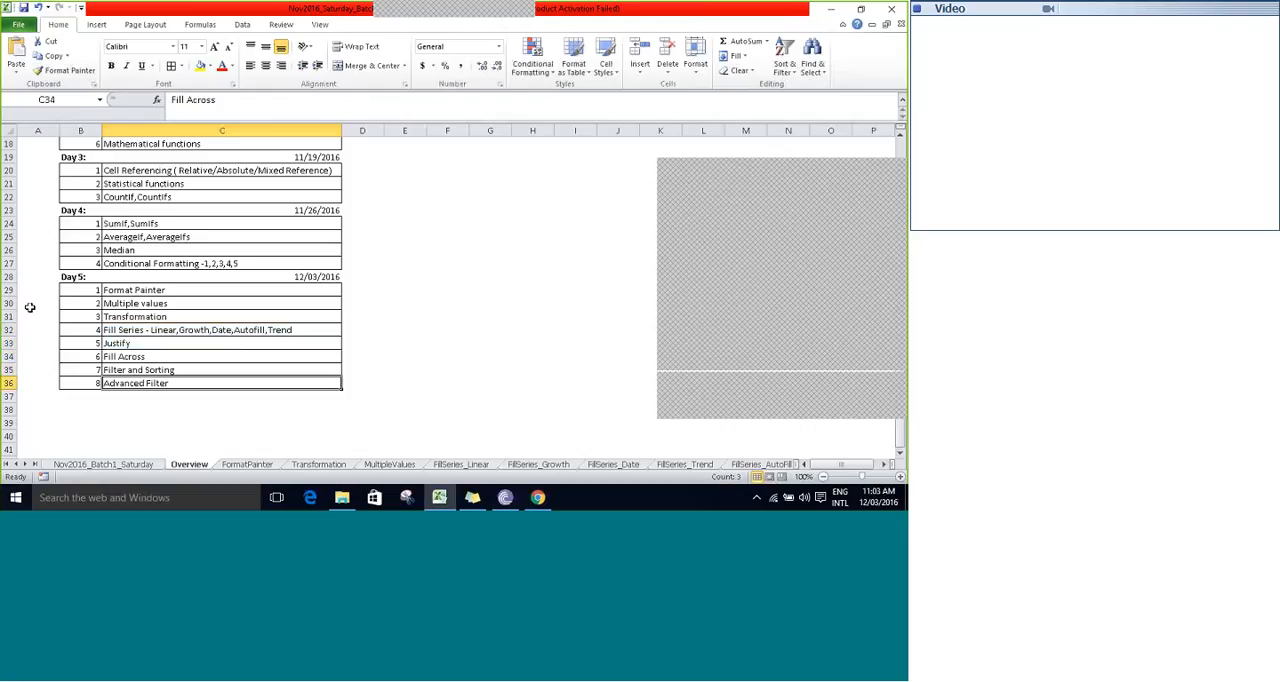
{"action": "key", "text": "shift+Down"}
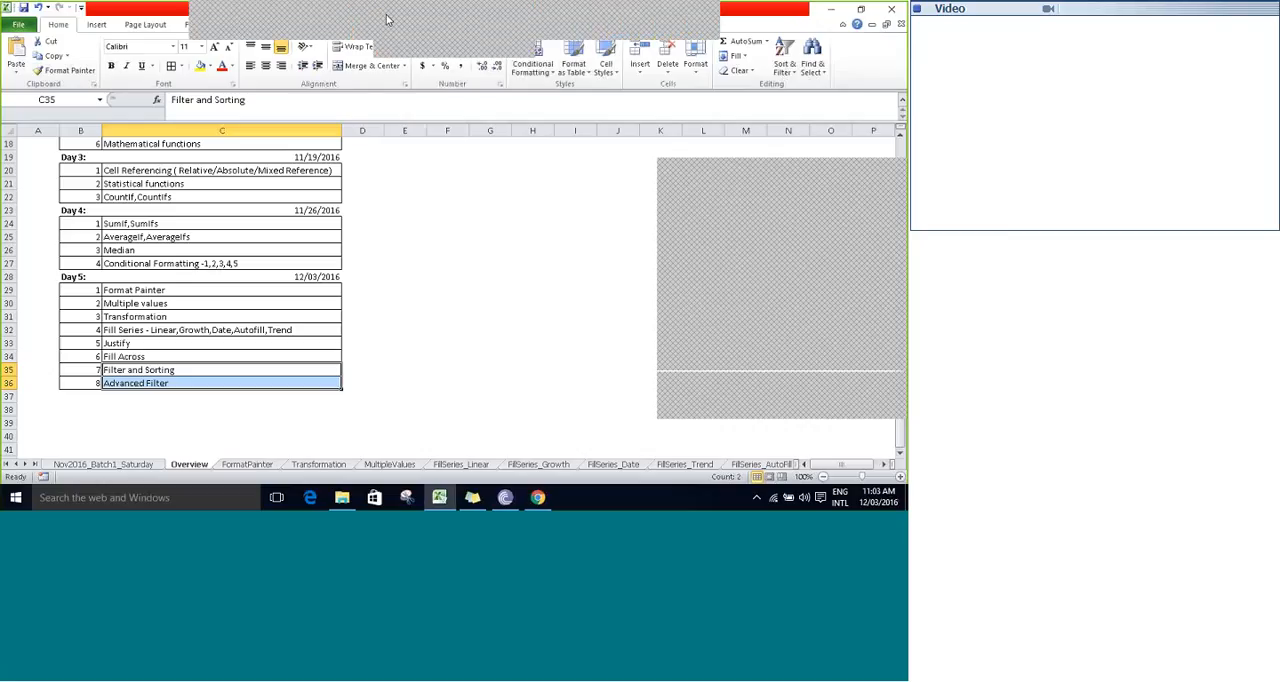
{"action": "left_click", "coordinate": [307, 19]}
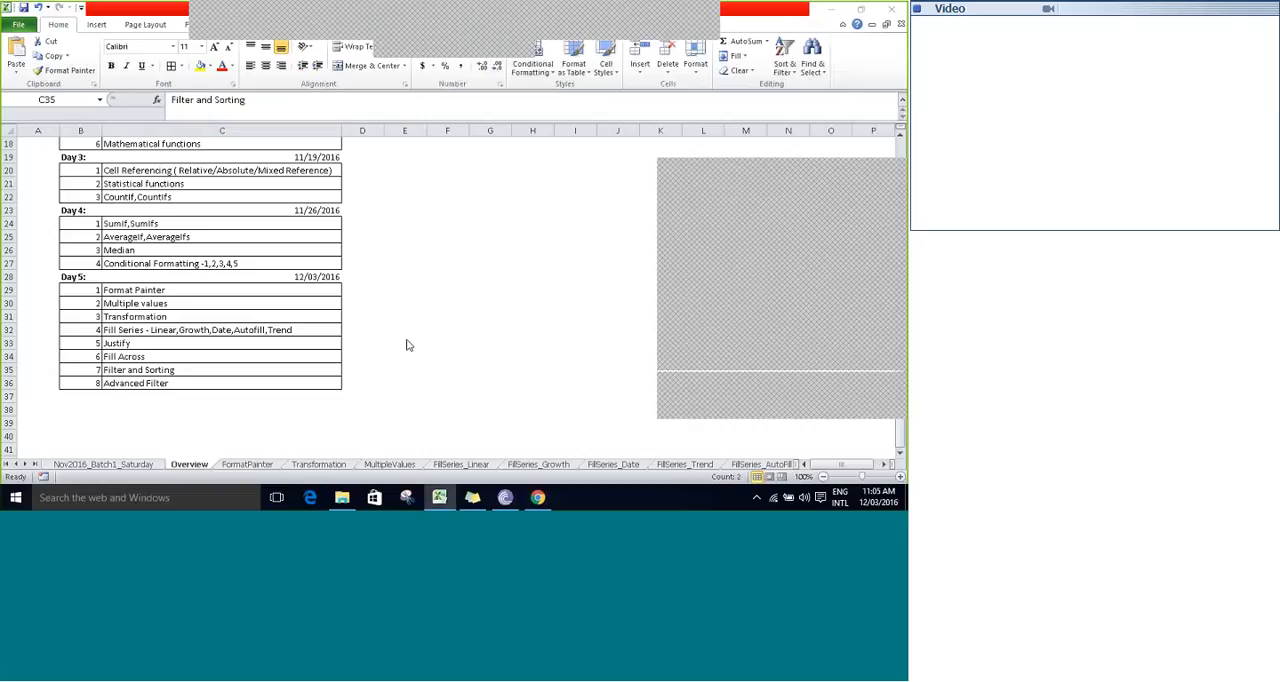
{"action": "key", "text": "shift+Down"}
- Open the FormatPainter sheet and go to cell D1 in the first row of the number table
{"action": "left_click", "coordinate": [243, 465]}
{"action": "left_click", "coordinate": [218, 351]}
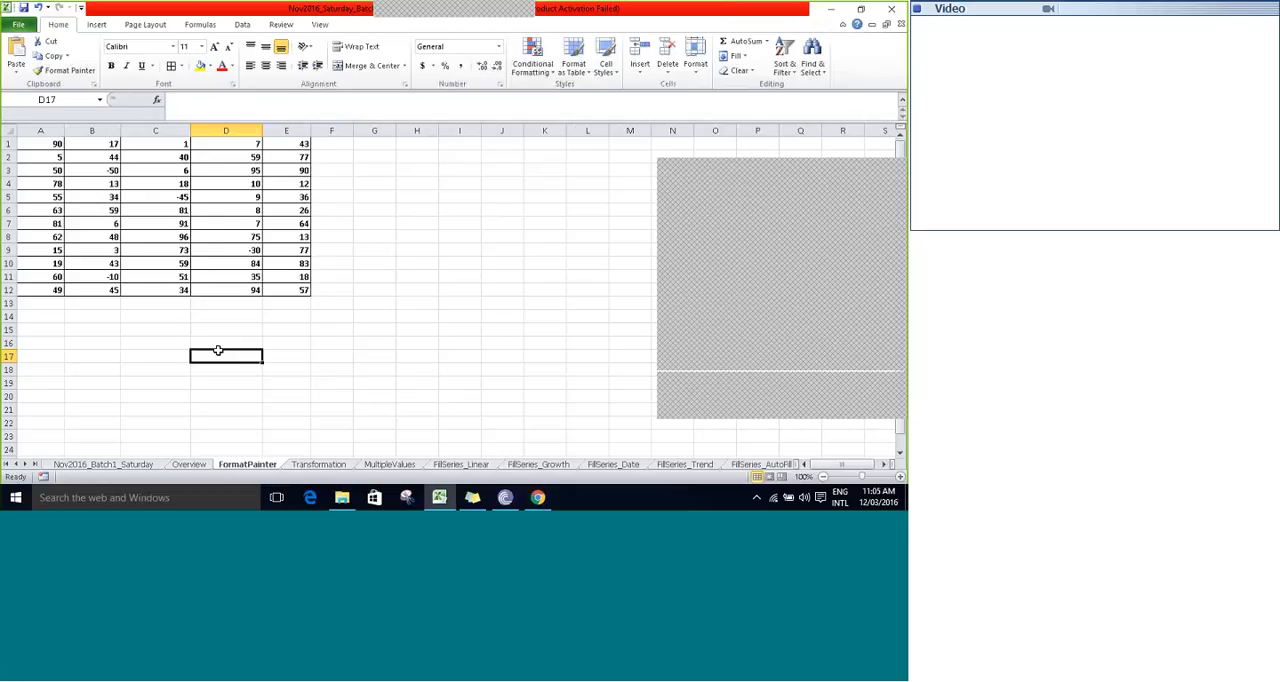
{"action": "left_click", "coordinate": [218, 349]}
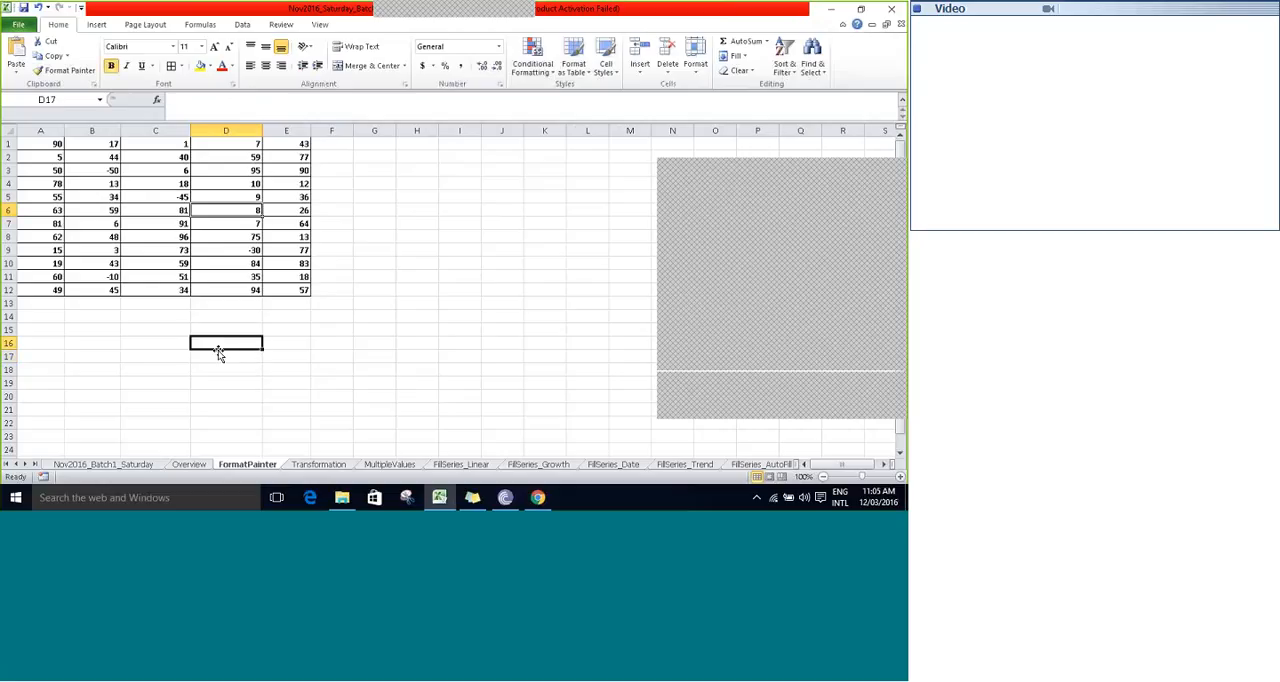
{"action": "key", "text": "Up"}
{"action": "key", "text": "Up"}
{"action": "key", "text": "Up"}
{"action": "key", "text": "Up"}
{"action": "key", "text": "Up"}
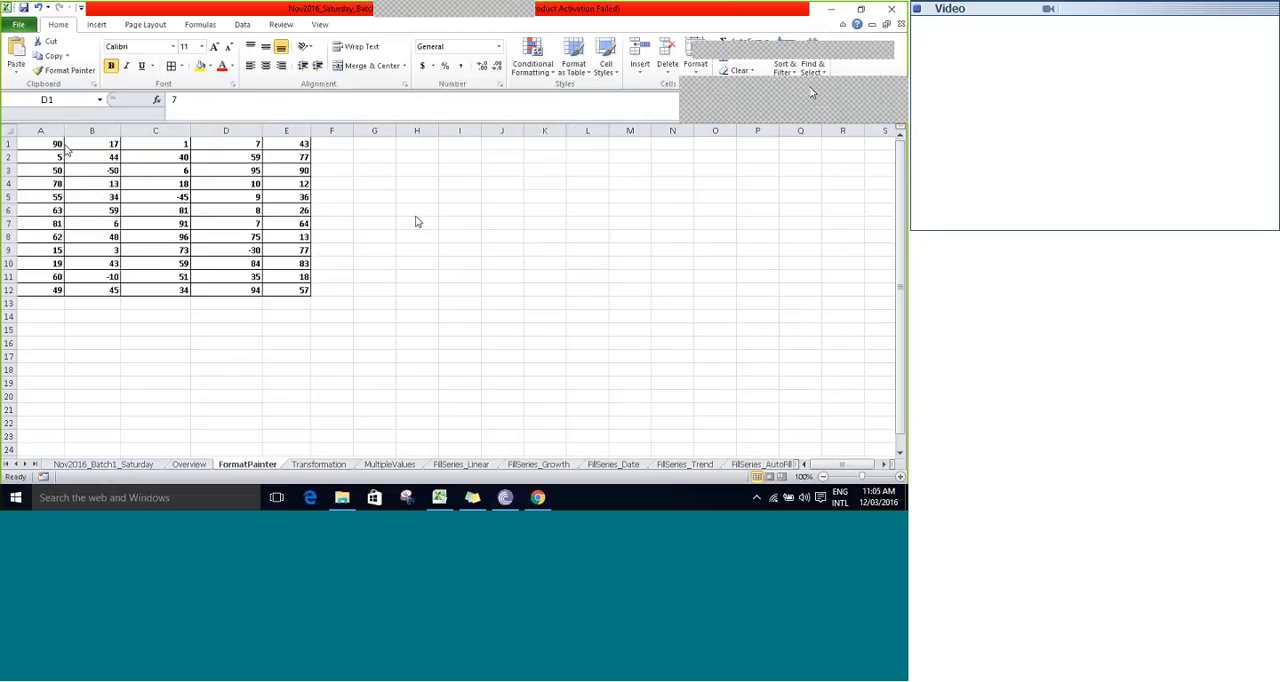
{"action": "left_click", "coordinate": [27, 144]}
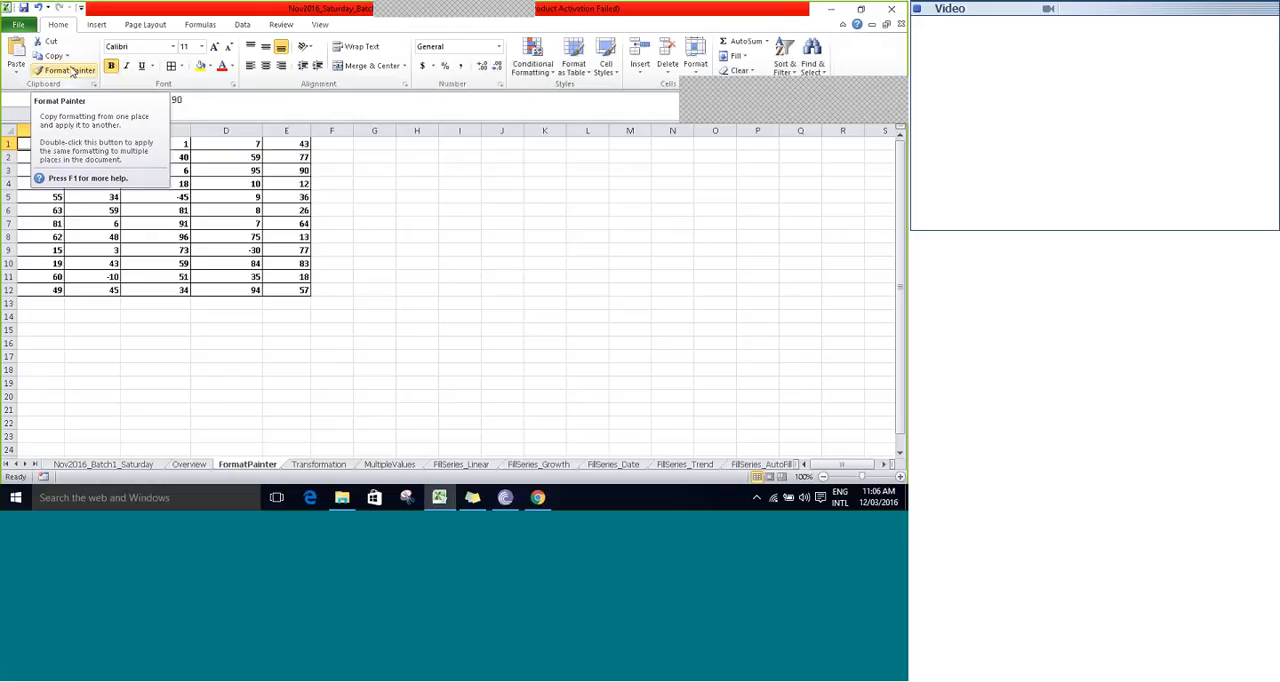
{"action": "left_click", "coordinate": [72, 72]}
{"action": "left_click", "coordinate": [76, 72]}
{"action": "left_click", "coordinate": [345, 147]}
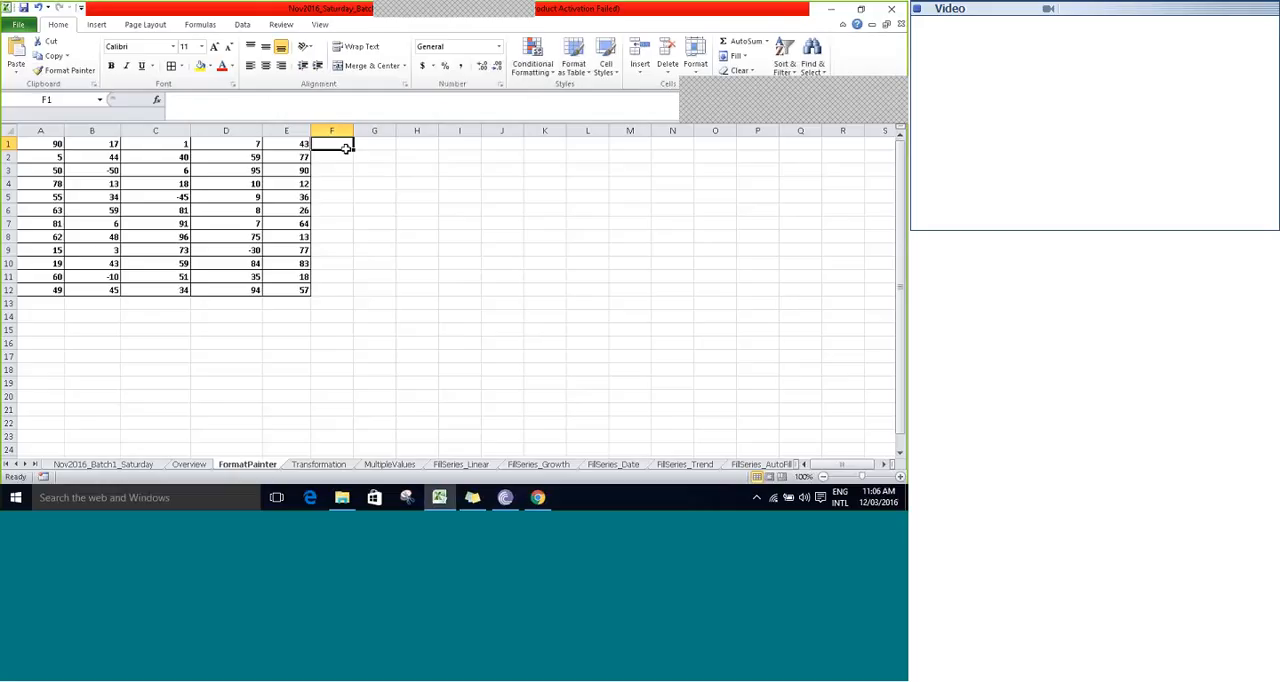
- Give cell A1 a yellow fill and red italic text, and remove its bold formatting
{"action": "key", "text": "ctrl+Home"}
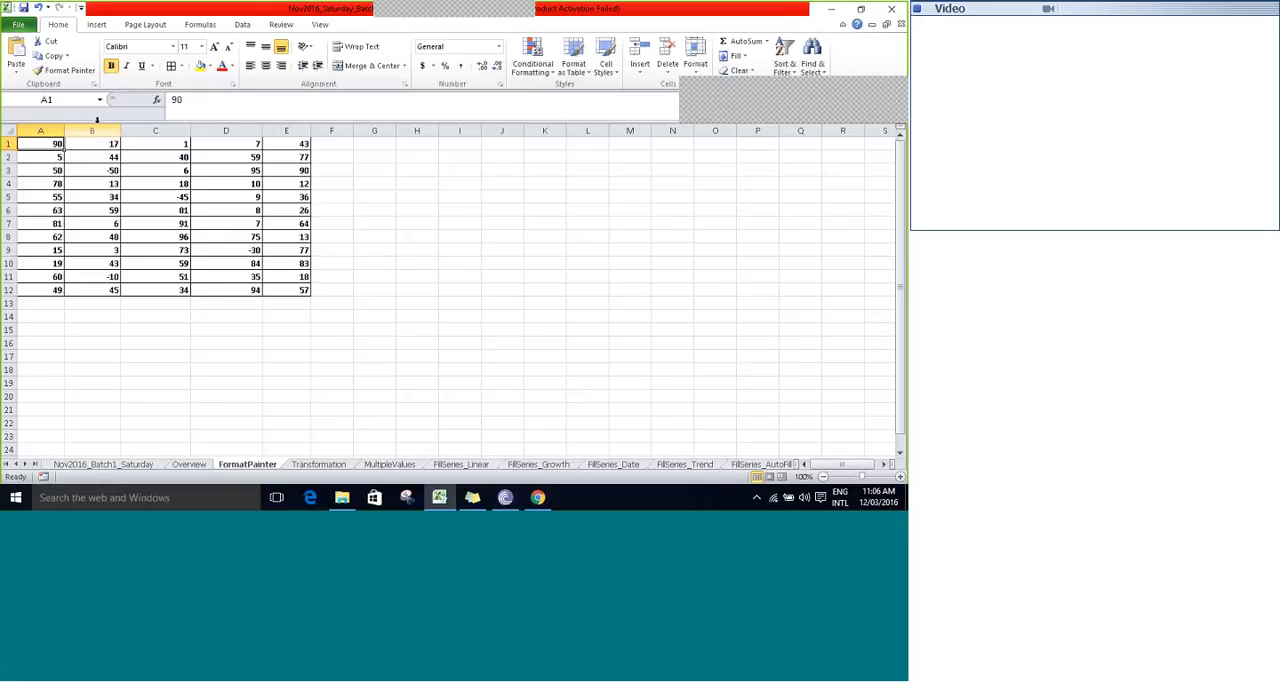
{"action": "left_click", "coordinate": [200, 67]}
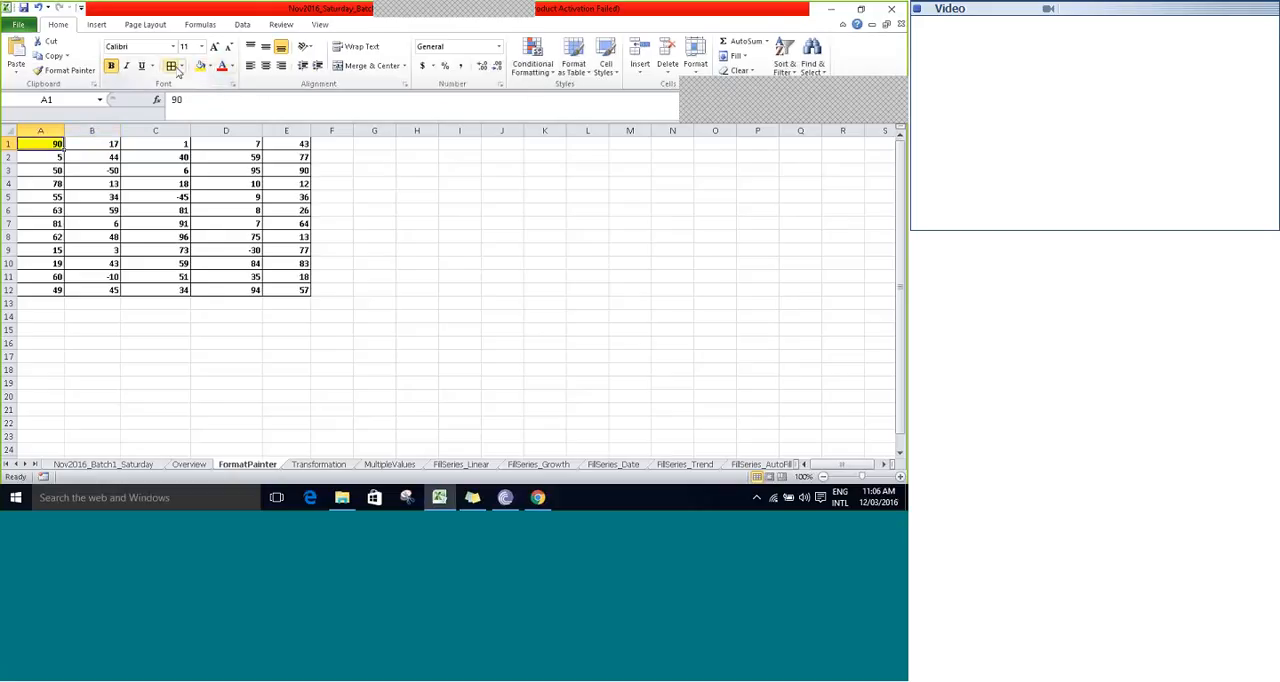
{"action": "left_click", "coordinate": [112, 66]}
{"action": "left_click", "coordinate": [127, 67]}
{"action": "left_click", "coordinate": [222, 67]}
{"action": "left_click", "coordinate": [381, 171]}
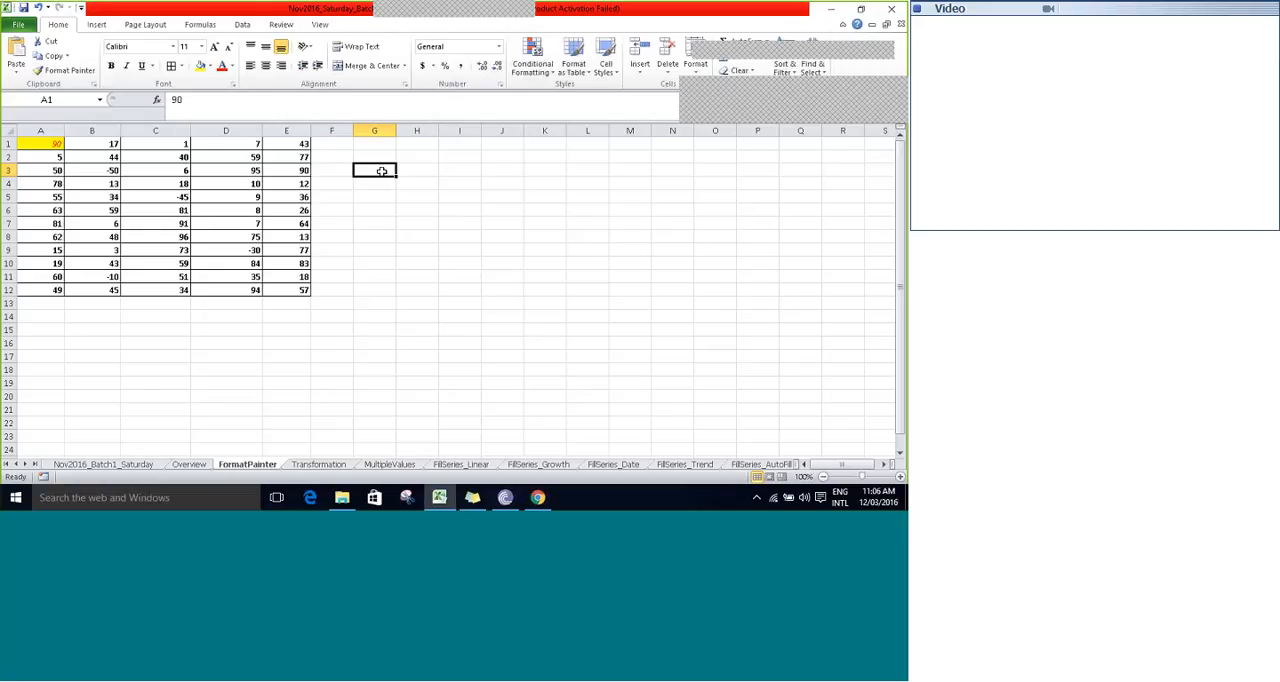
- Copy the formatting of cell A1 onto cell C5 with Format Painter
{"action": "left_click", "coordinate": [41, 144]}
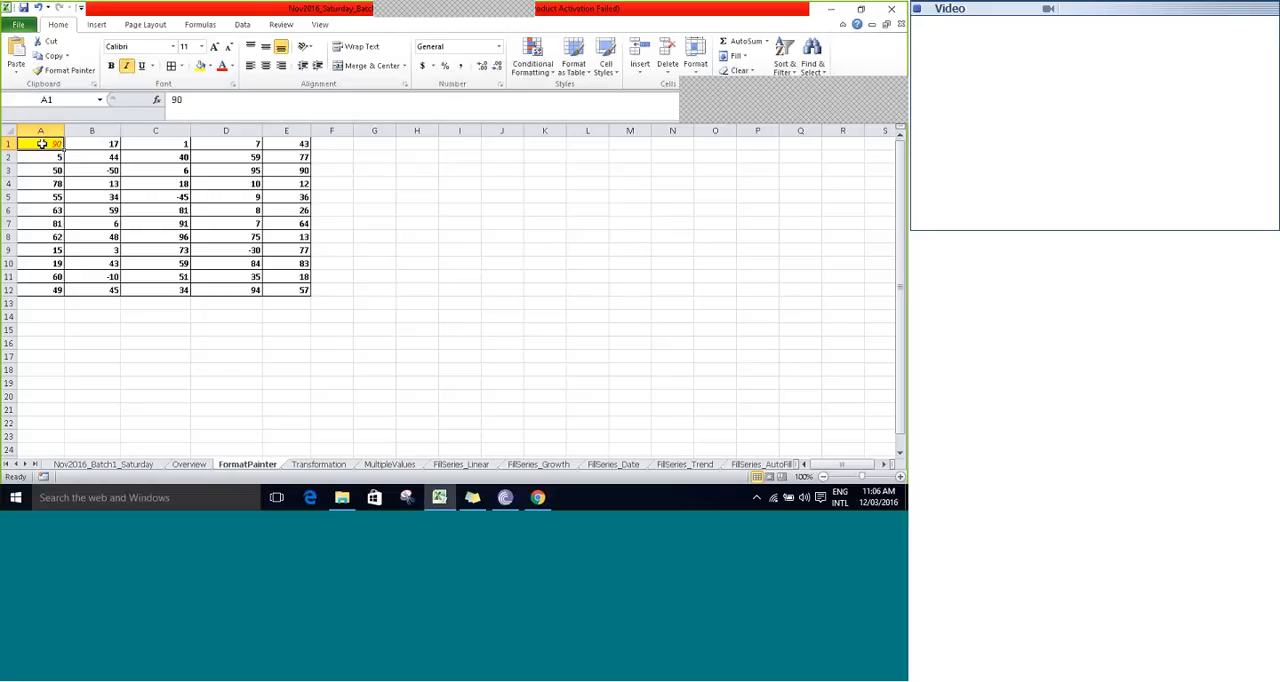
{"action": "left_click", "coordinate": [70, 72]}
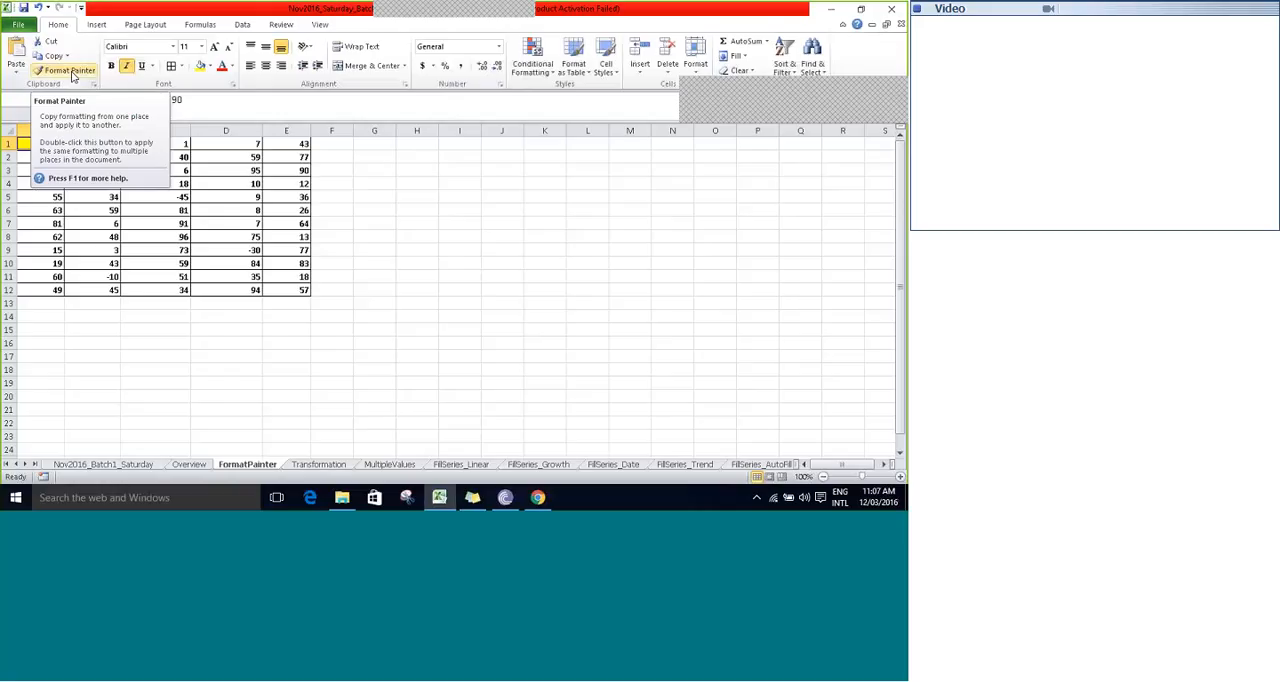
{"action": "left_click", "coordinate": [72, 77]}
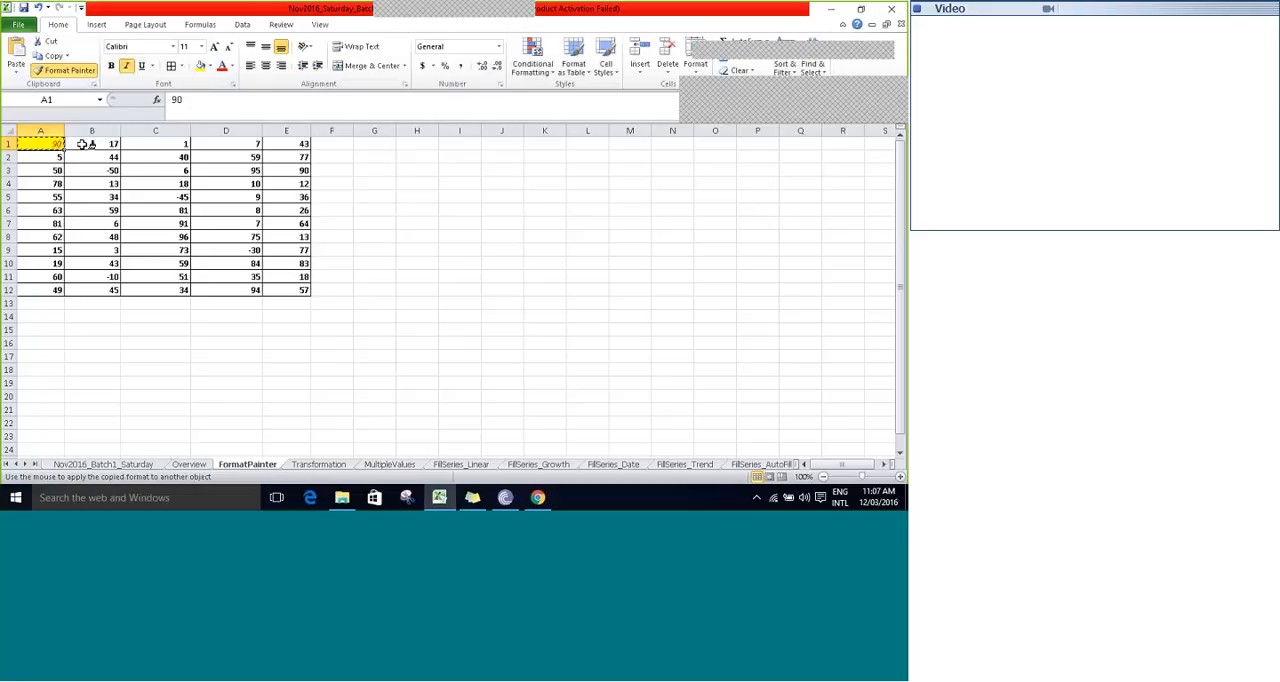
{"action": "left_click", "coordinate": [160, 196]}
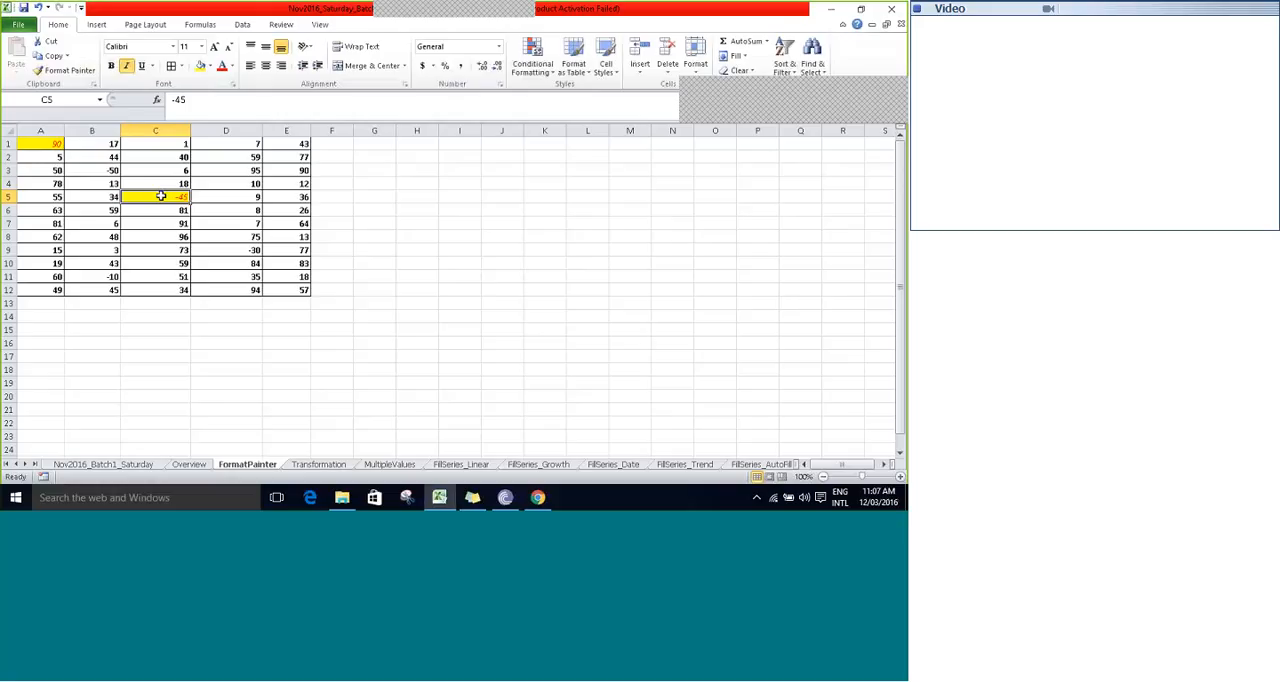
- Check on various other cells of the table whether Format Painter still applies the copied formatting
{"action": "left_click", "coordinate": [236, 181]}
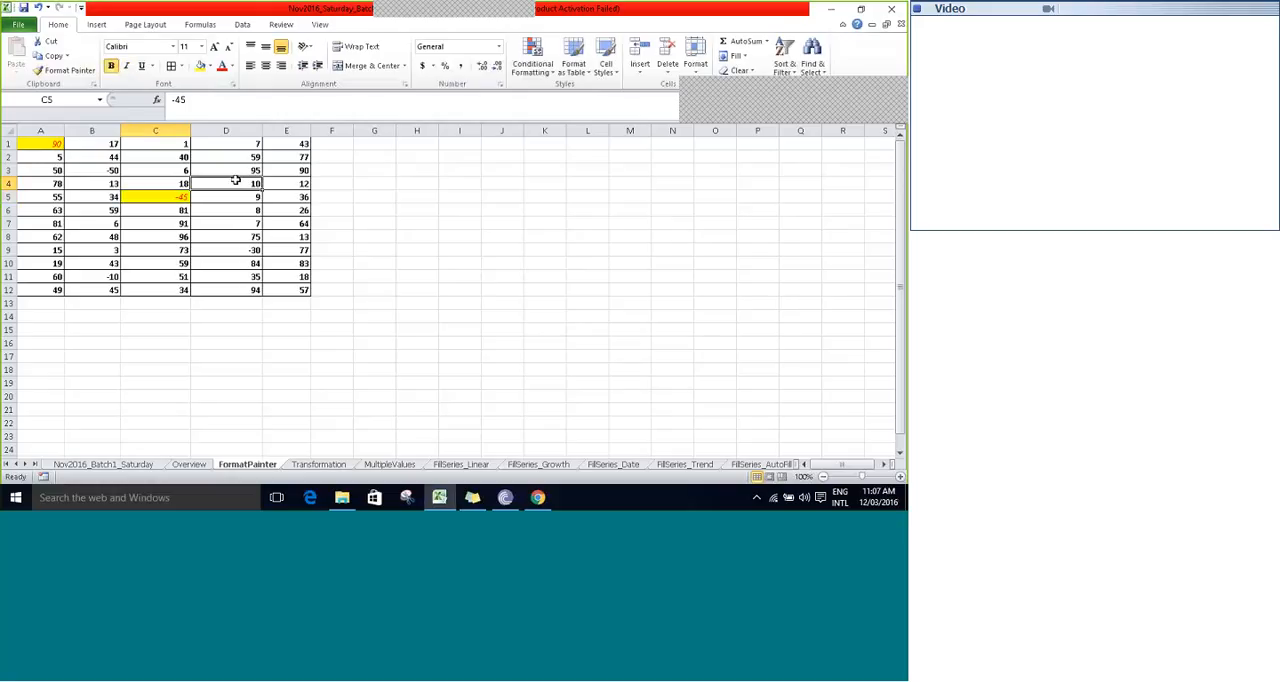
{"action": "left_click", "coordinate": [217, 221]}
{"action": "left_click", "coordinate": [173, 236]}
{"action": "left_click", "coordinate": [88, 231]}
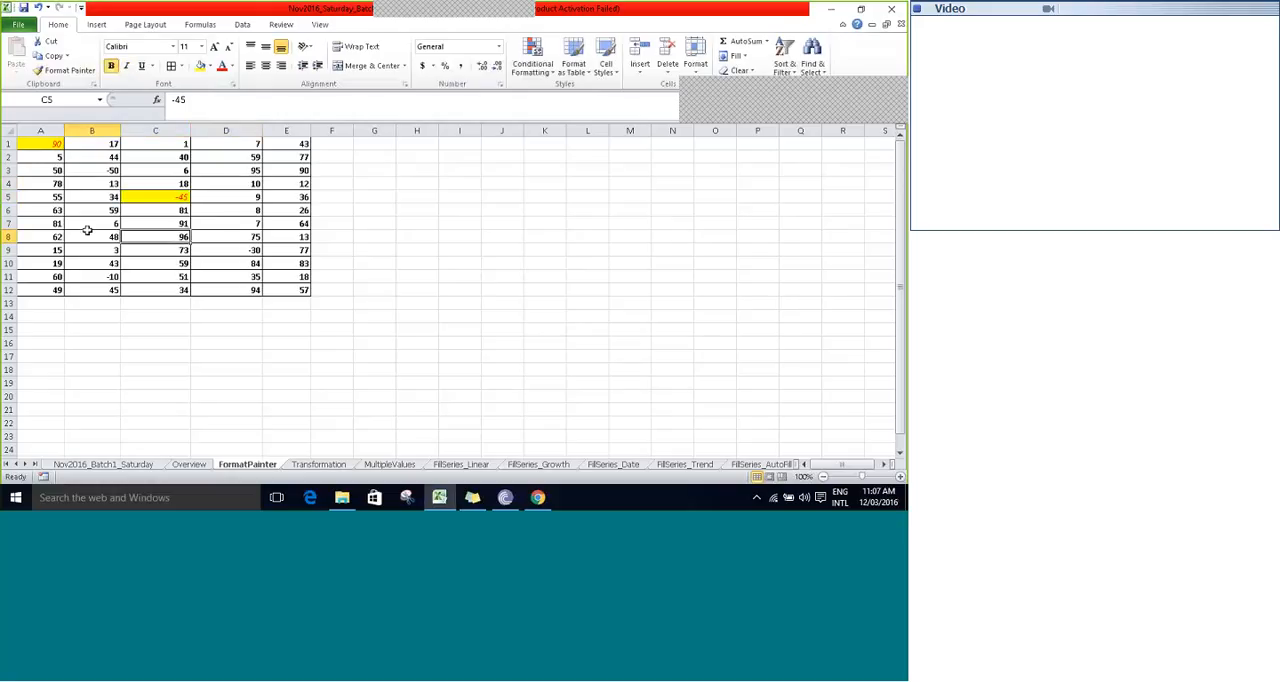
{"action": "left_click", "coordinate": [150, 254]}
{"action": "left_click", "coordinate": [159, 271]}
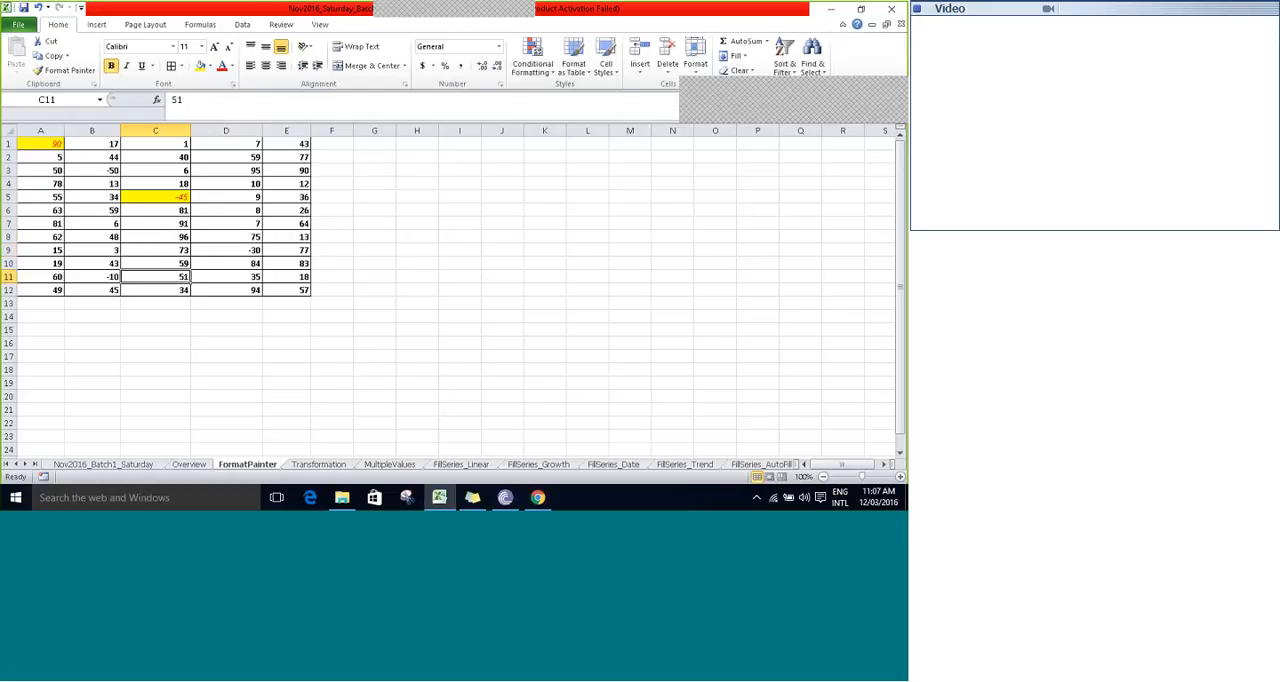
{"action": "left_click", "coordinate": [228, 237]}
{"action": "left_click", "coordinate": [278, 187]}
{"action": "left_click", "coordinate": [222, 158]}
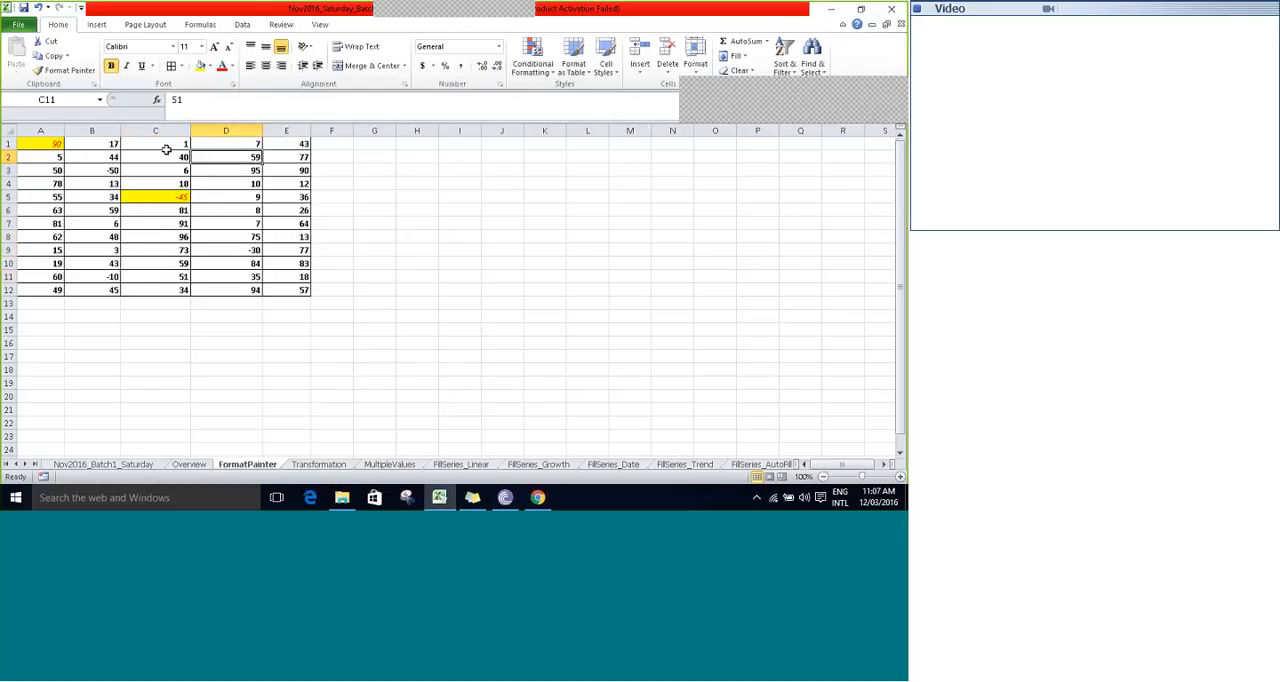
{"action": "left_click", "coordinate": [166, 148]}
{"action": "left_click", "coordinate": [250, 169]}
{"action": "left_click", "coordinate": [281, 170]}
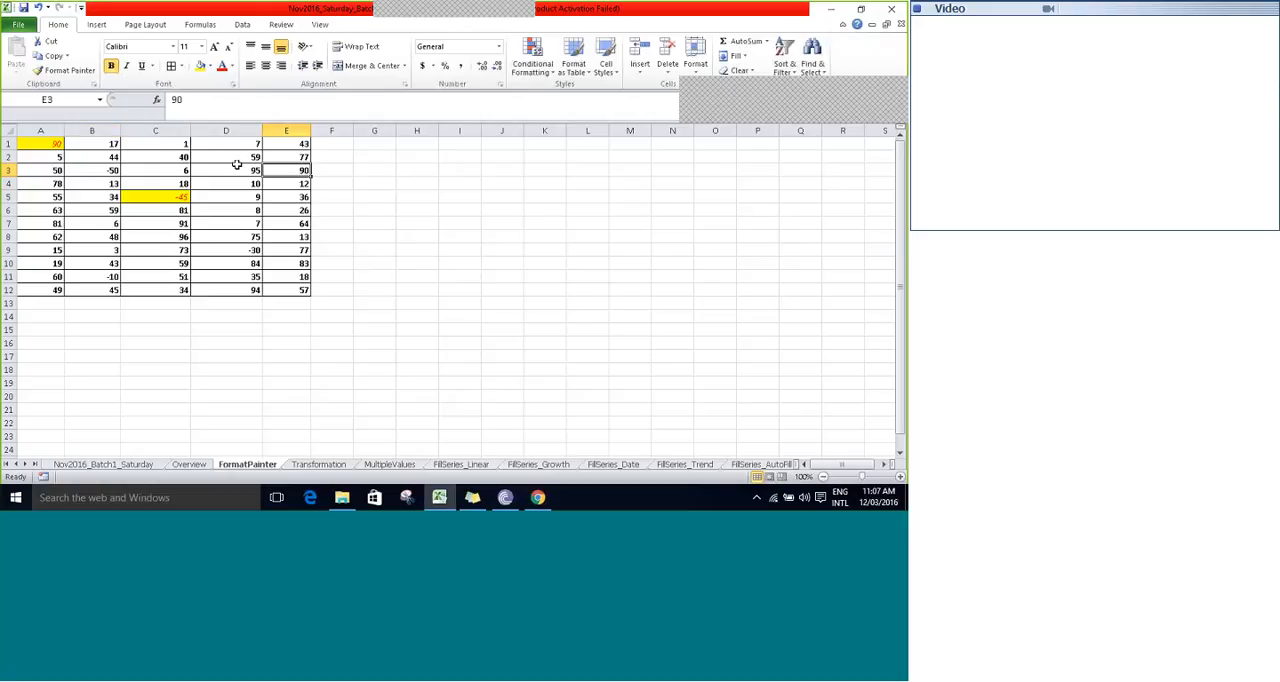
- Lock Format Painter on cell C5's formatting and apply it to cells D9, A9, E2, D3, C3 and B4
{"action": "left_click", "coordinate": [48, 146]}
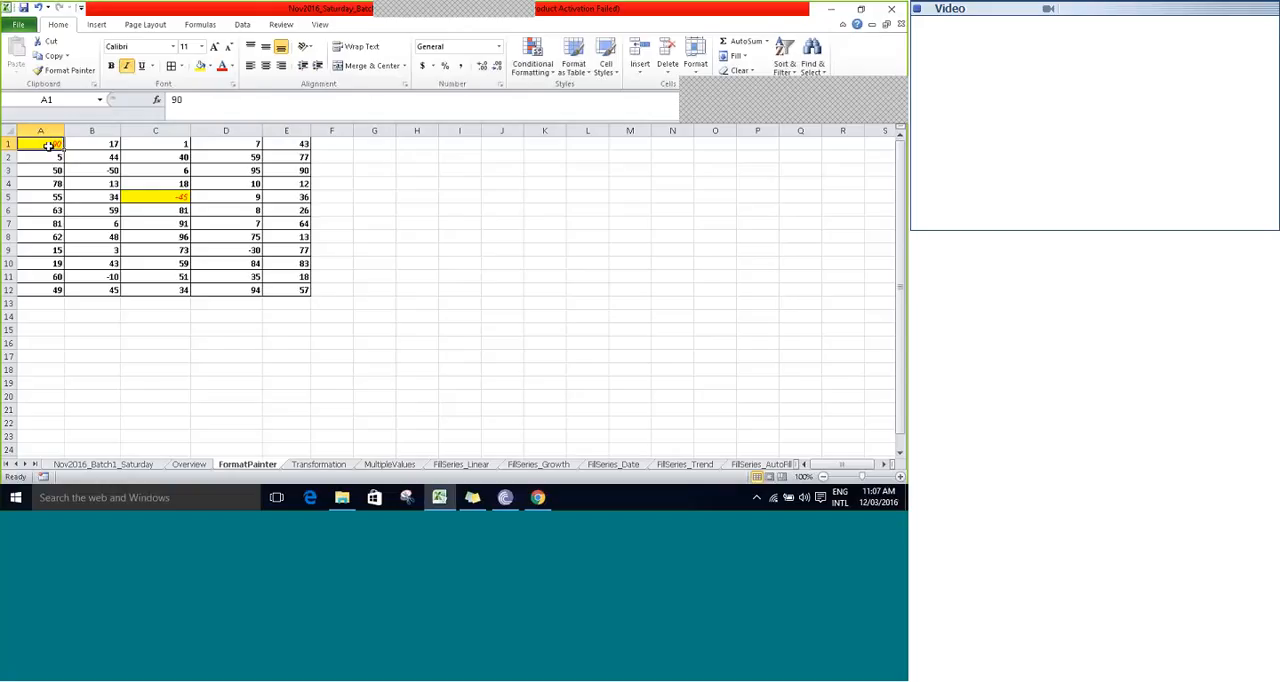
{"action": "left_click", "coordinate": [150, 197]}
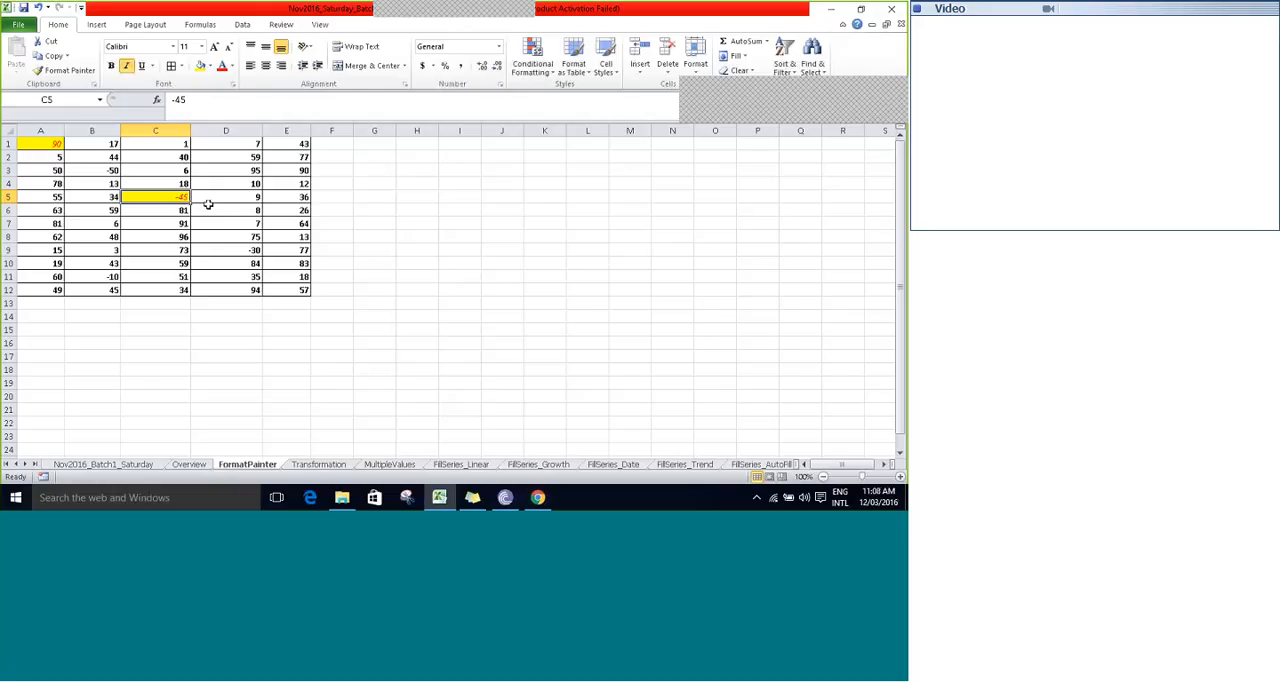
{"action": "left_click", "coordinate": [60, 72]}
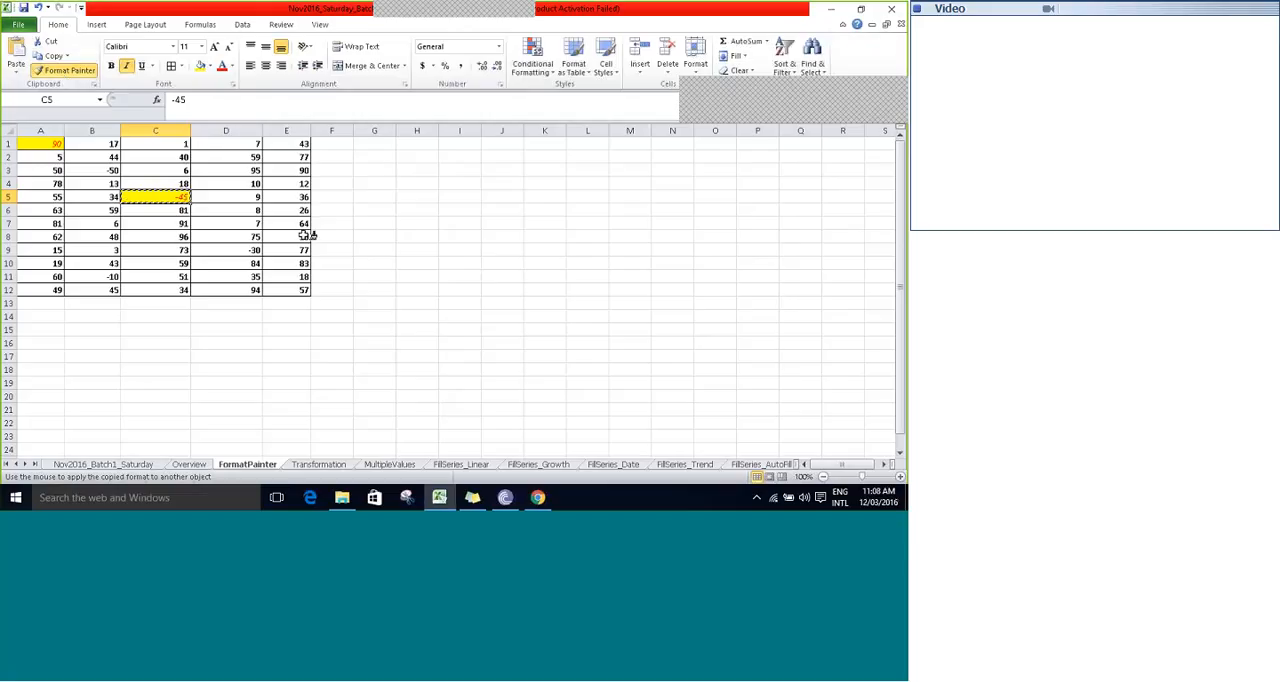
{"action": "left_click", "coordinate": [235, 250]}
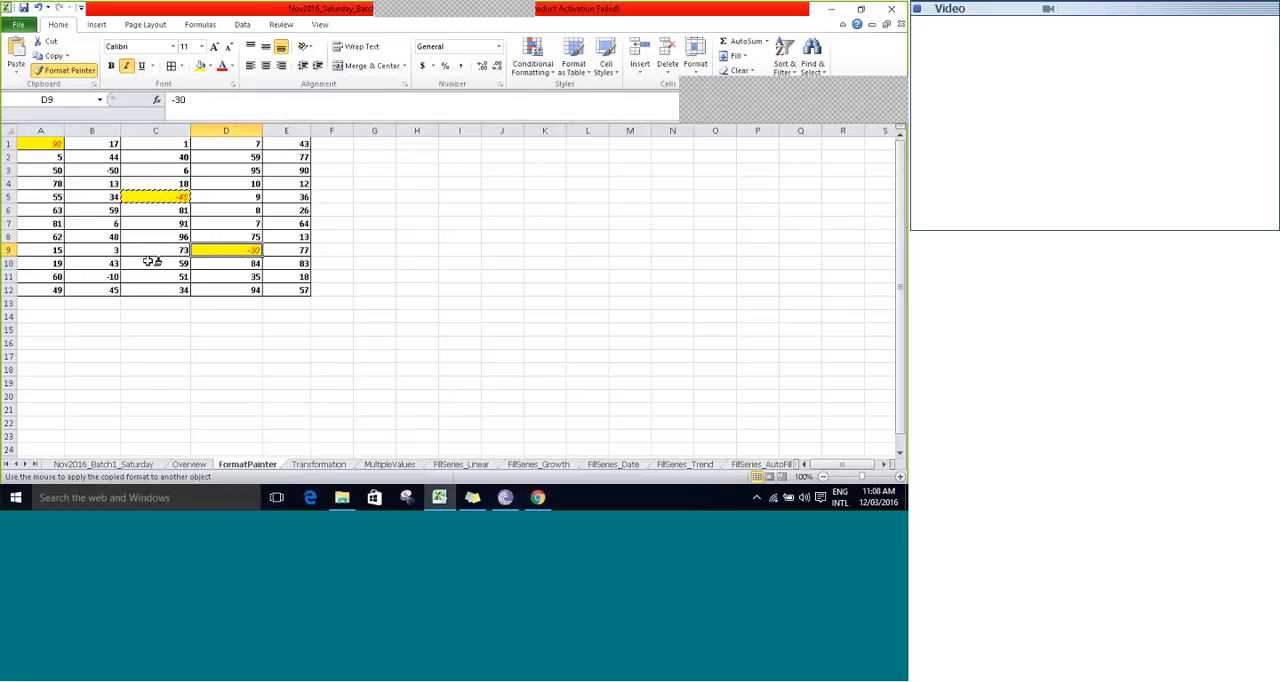
{"action": "left_click", "coordinate": [64, 250]}
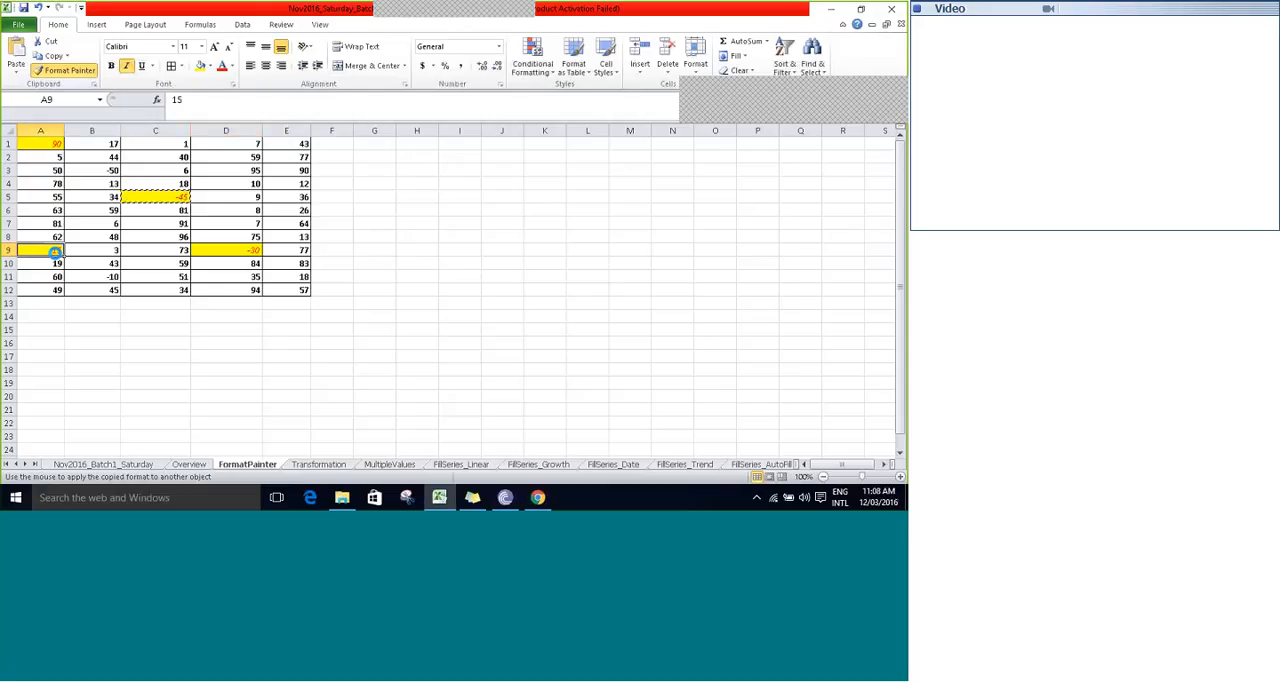
{"action": "left_click", "coordinate": [287, 160]}
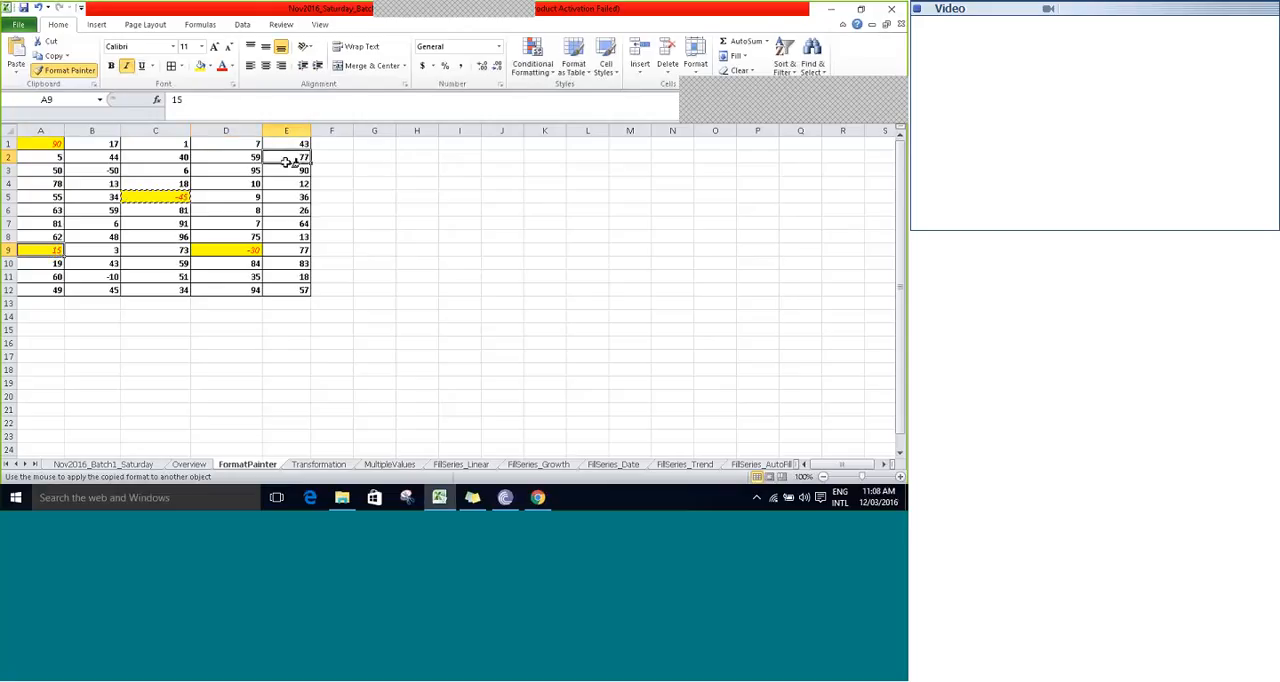
{"action": "left_click", "coordinate": [225, 170]}
{"action": "left_click", "coordinate": [160, 171]}
{"action": "left_click", "coordinate": [77, 185]}
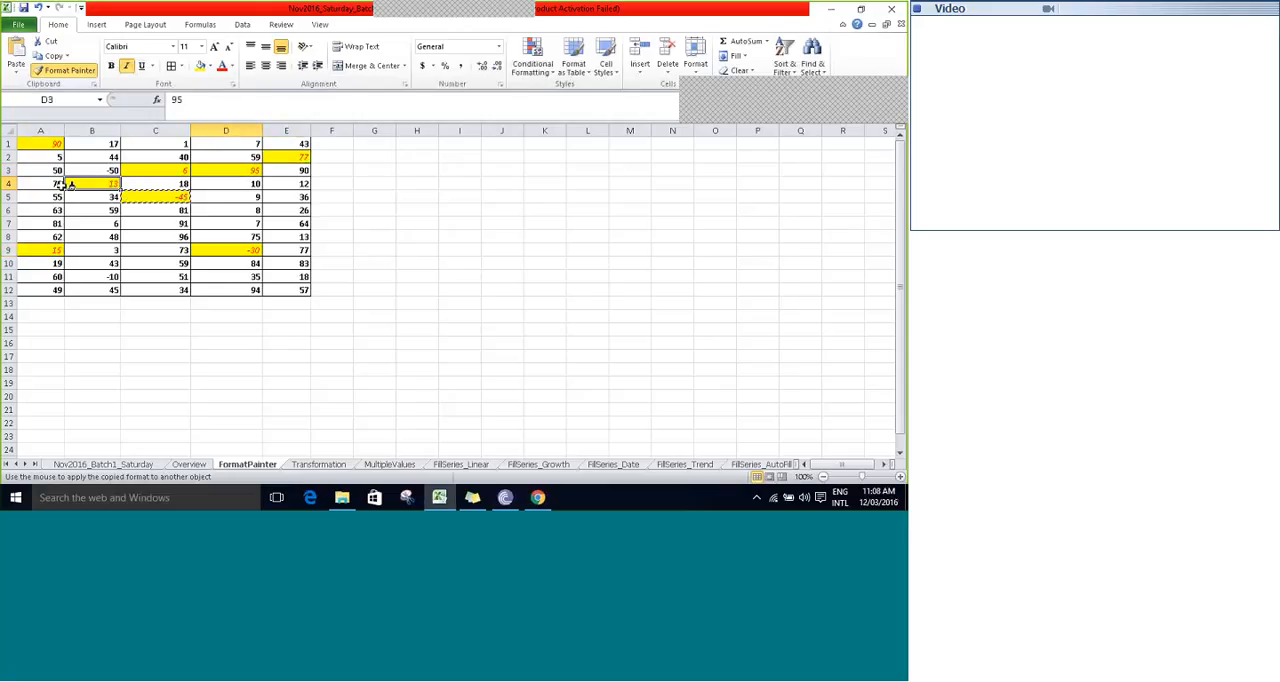
- Continue painting the same formatting onto cells A5, A6, D5, E6, D8, E8, E11 and D11, and turn Format Painter off
{"action": "left_click", "coordinate": [50, 197]}
{"action": "left_click", "coordinate": [52, 210]}
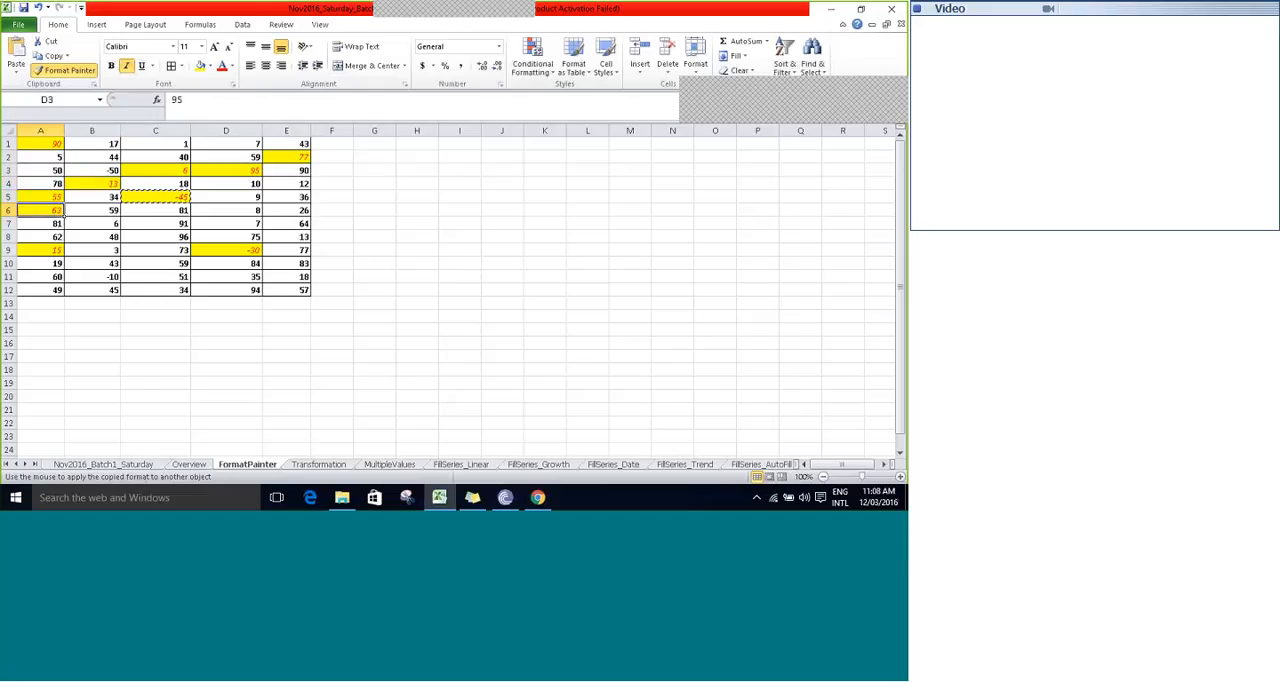
{"action": "left_click", "coordinate": [238, 197]}
{"action": "left_click", "coordinate": [285, 210]}
{"action": "left_click", "coordinate": [256, 235]}
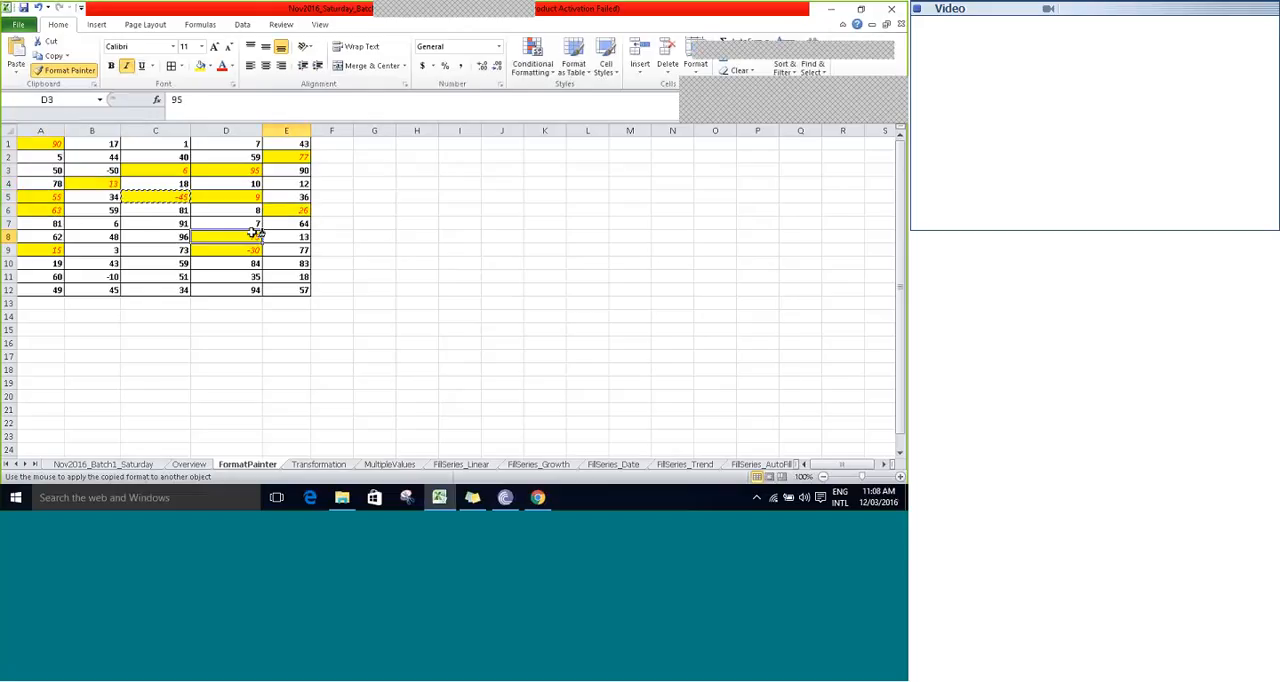
{"action": "left_click", "coordinate": [283, 237]}
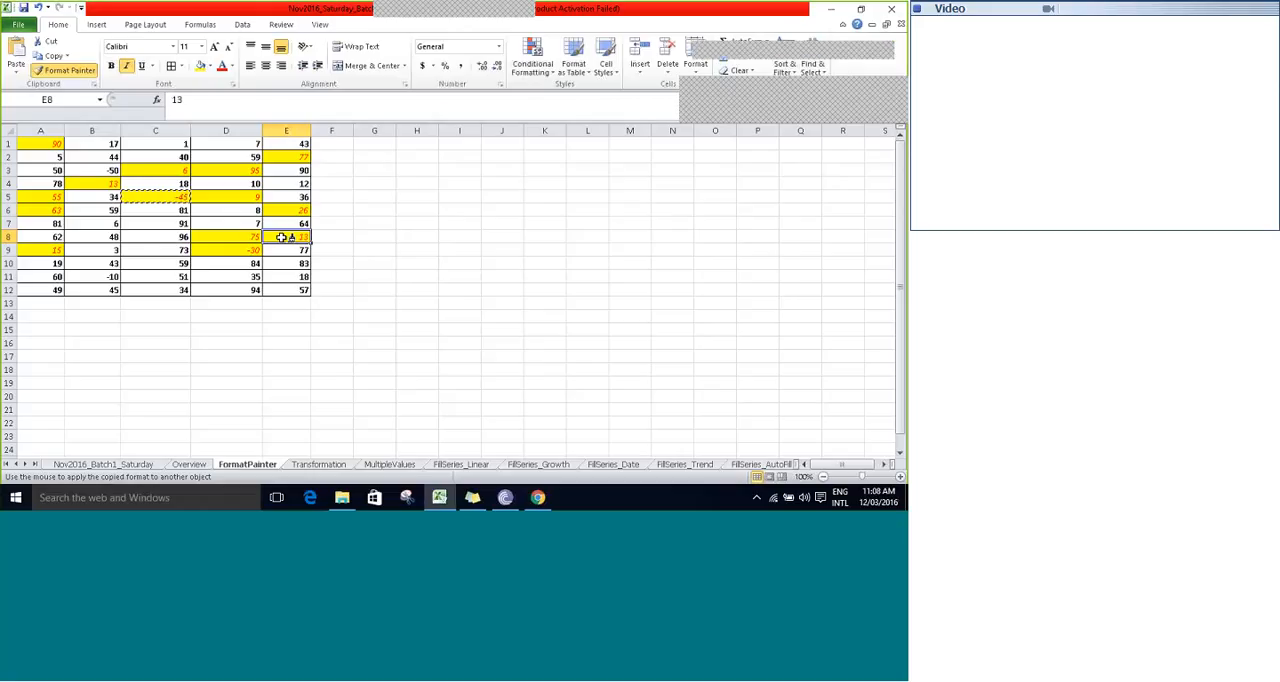
{"action": "left_click", "coordinate": [283, 237]}
{"action": "left_click_drag", "start_coordinate": [290, 277], "coordinate": [224, 276]}
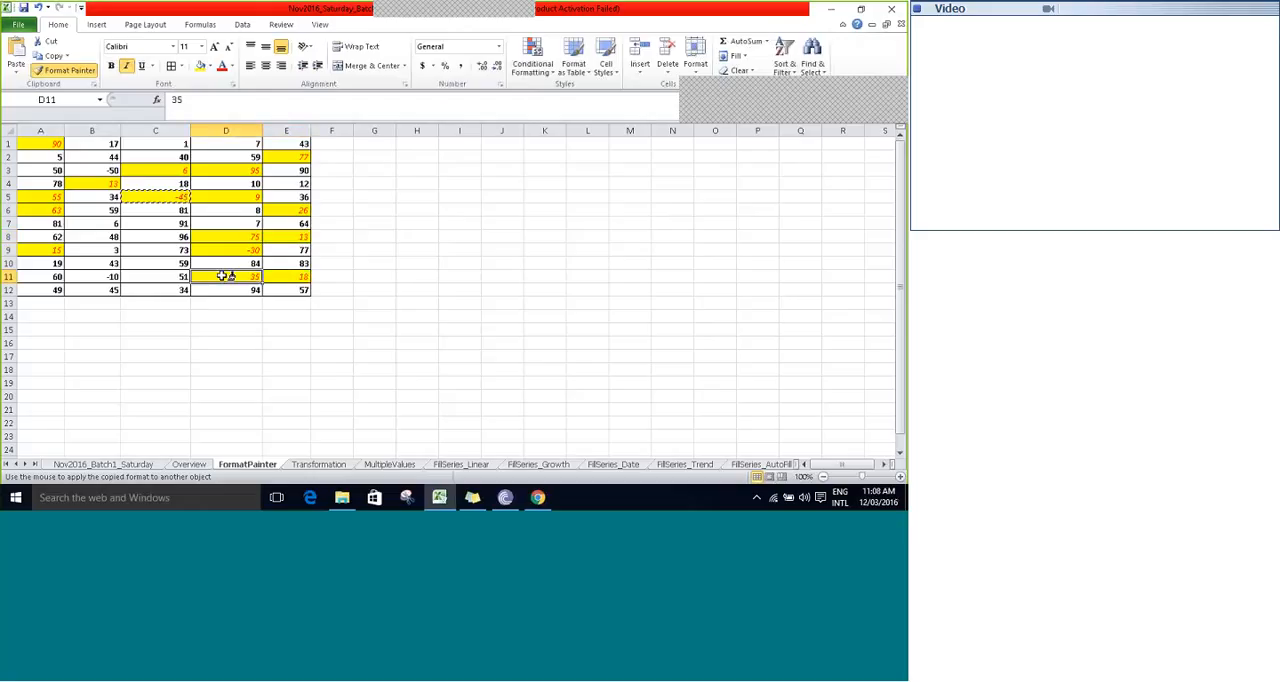
{"action": "key", "text": "Escape"}
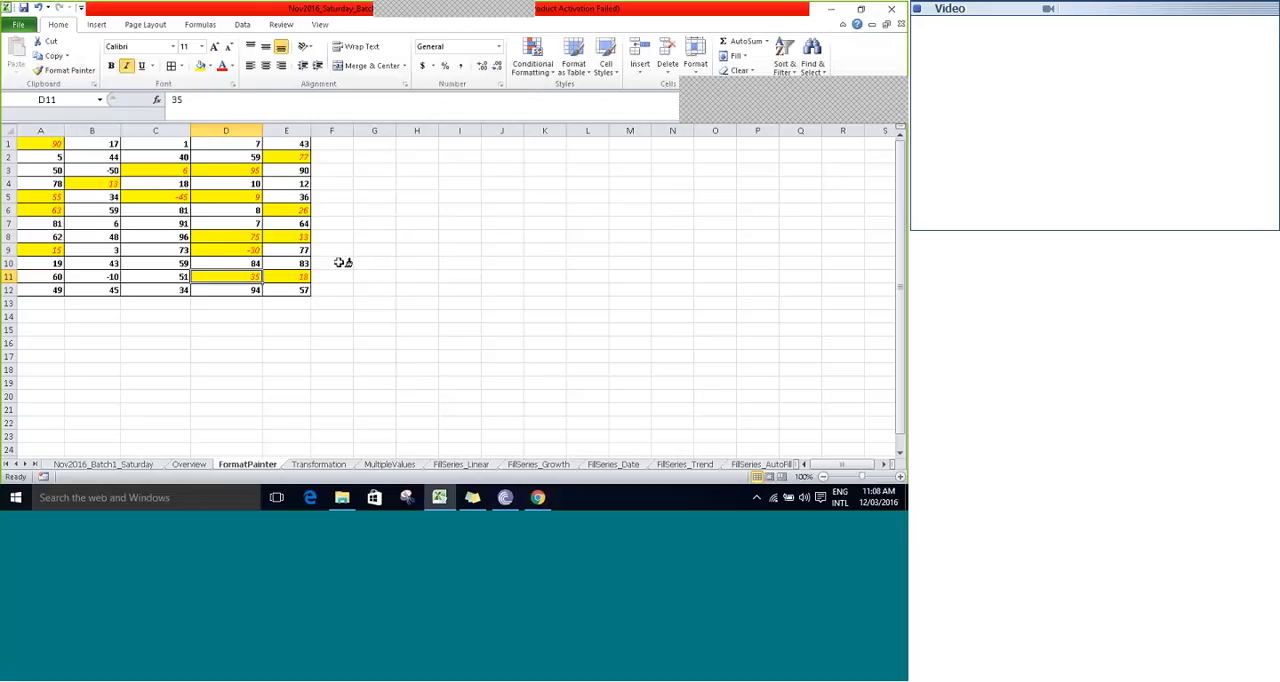
- Enter the note "Esc key > to deactivate the format Painter" in cell G11
{"action": "left_click", "coordinate": [339, 268]}
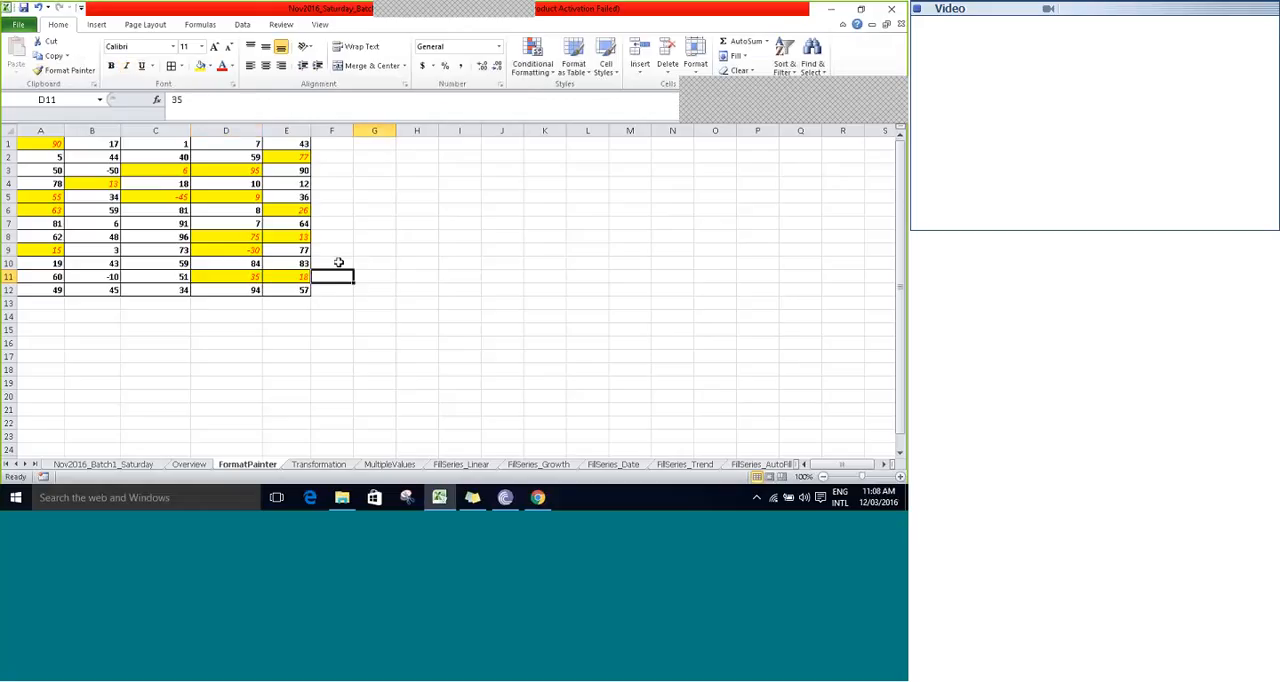
{"action": "key", "text": "Right"}
{"action": "type", "text": "E"}
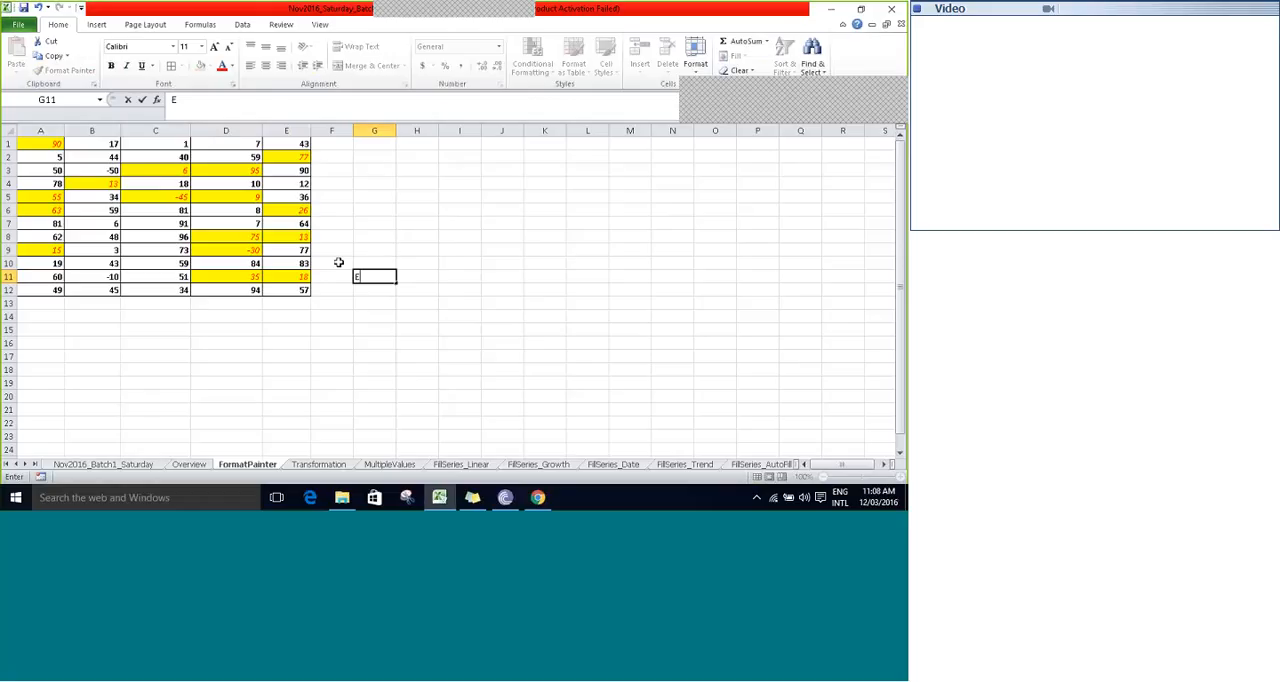
{"action": "type", "text": "sc key > to"}
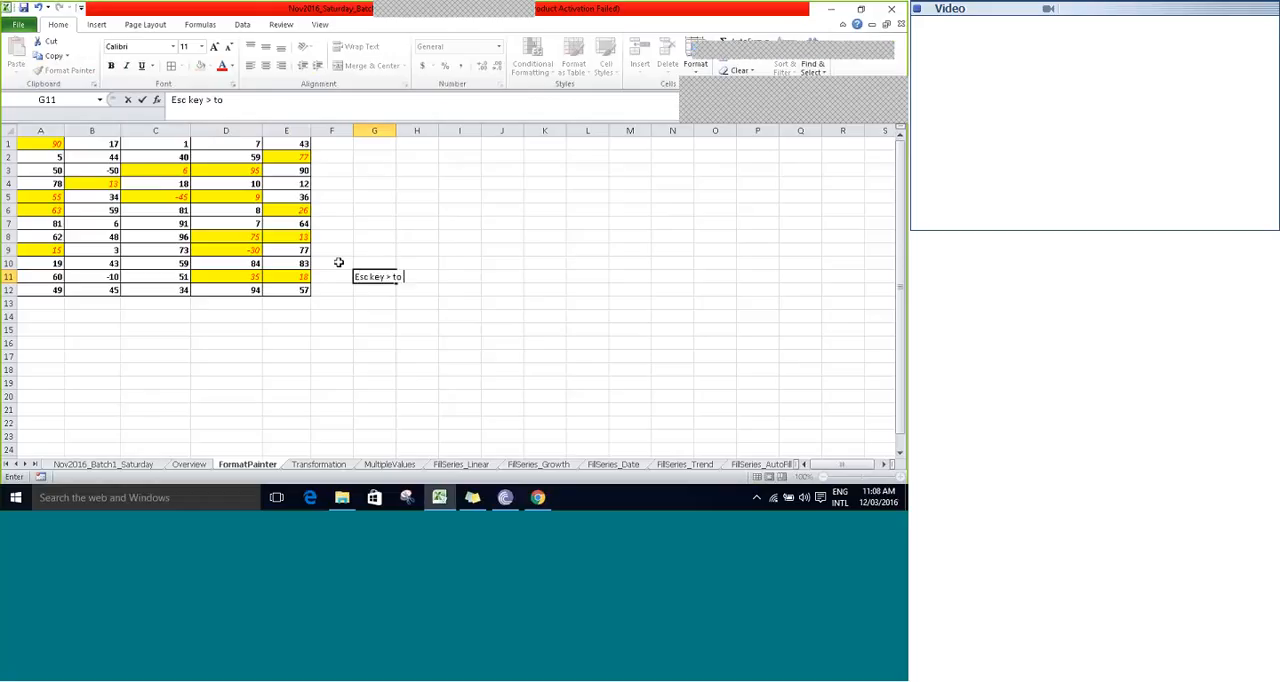
{"action": "type", "text": " deac"}
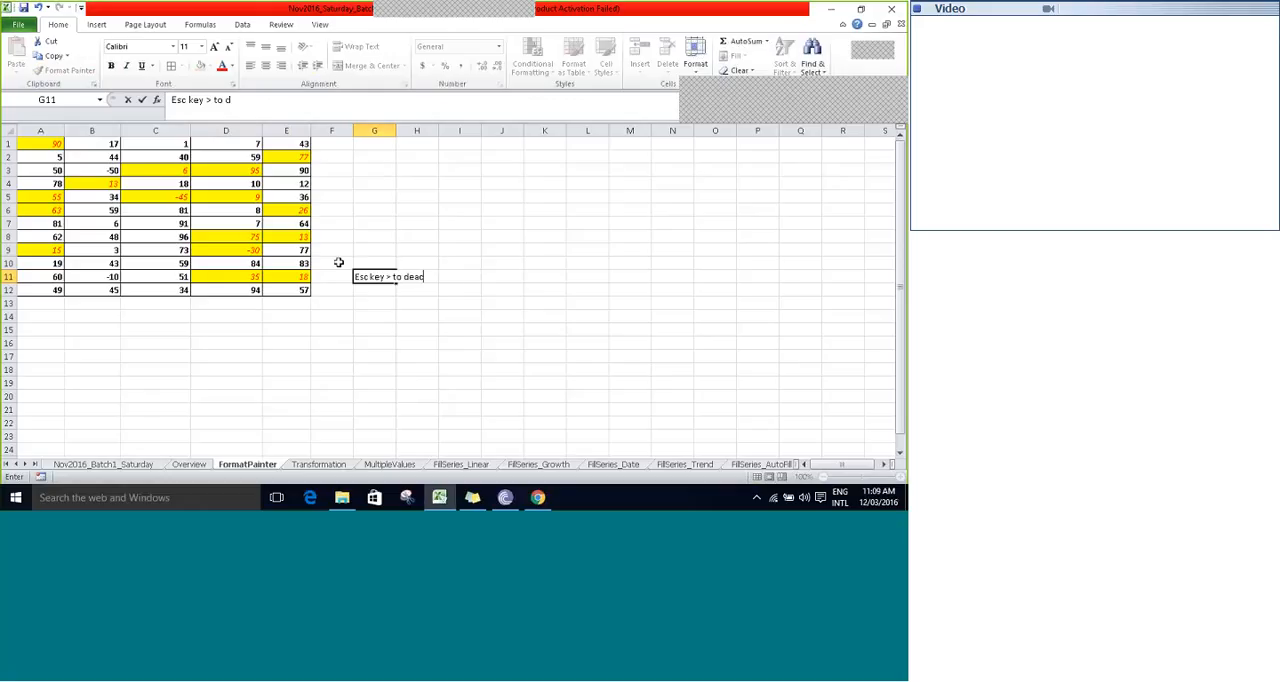
{"action": "type", "text": "tivate the format Pain"}
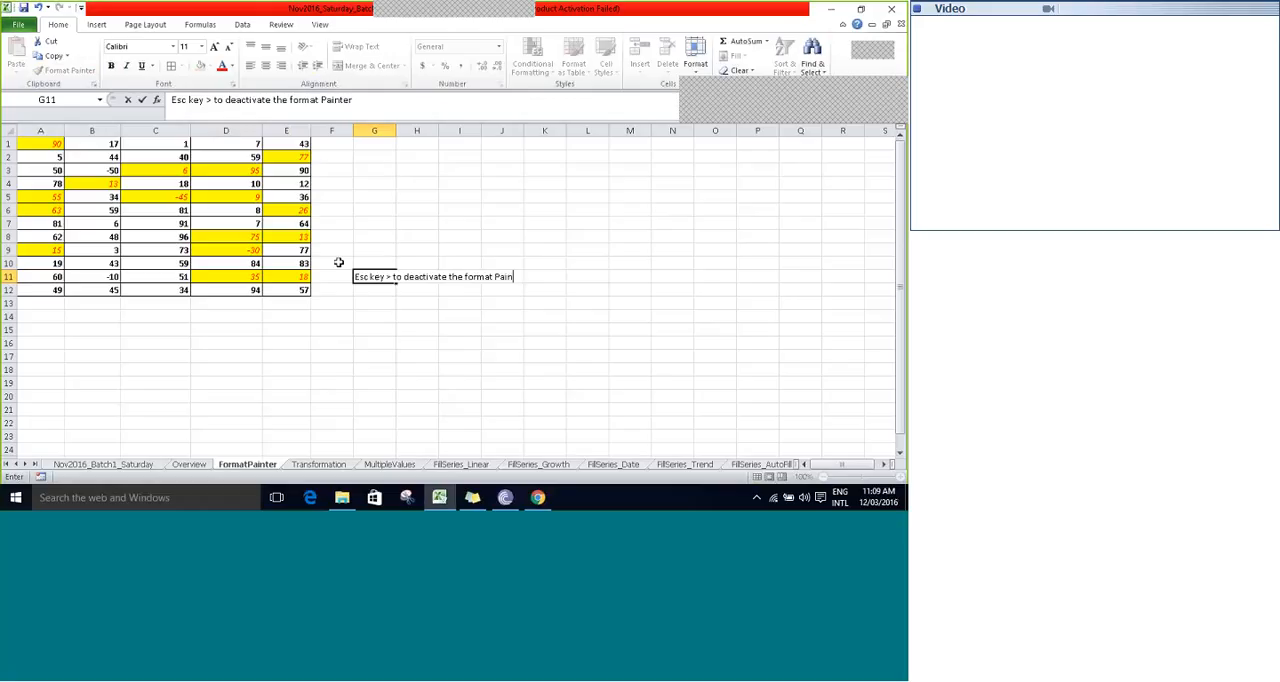
{"action": "type", "text": "ter"}
{"action": "key", "text": "Tab"}
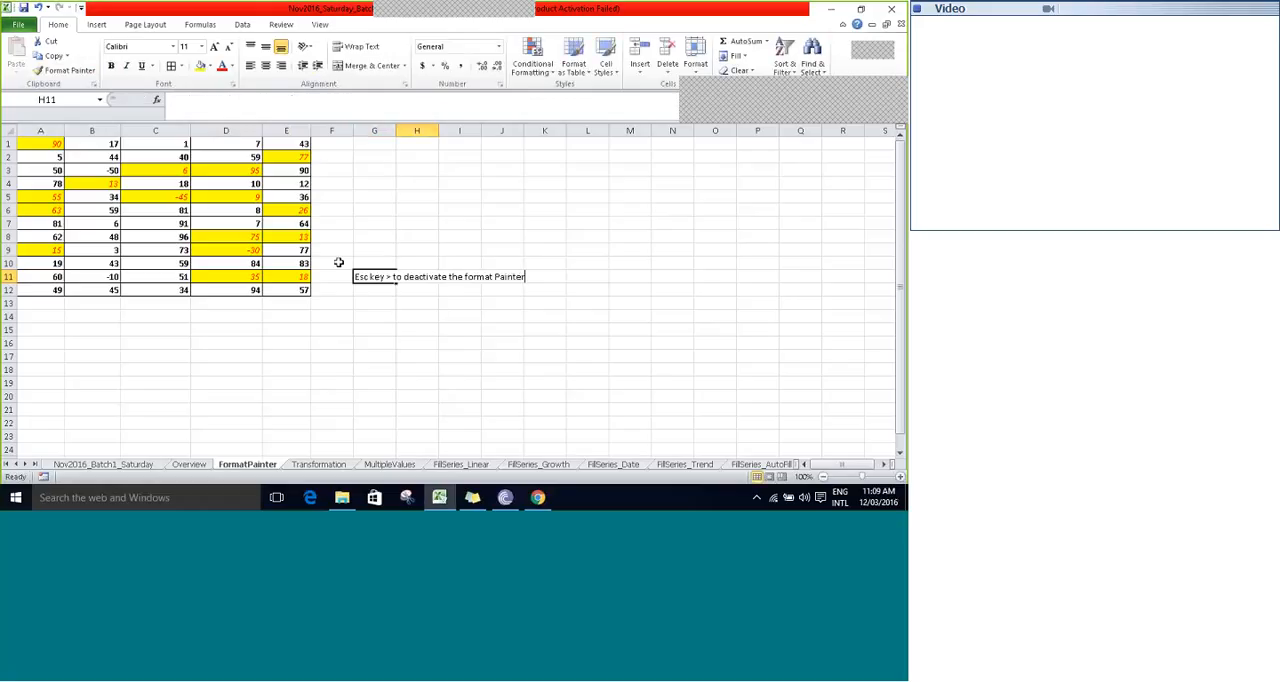
- Enter the heading "two ways of format painter :" in cell G5
{"action": "key", "text": "Down"}
{"action": "key", "text": "Down"}
{"action": "key", "text": "Left"}
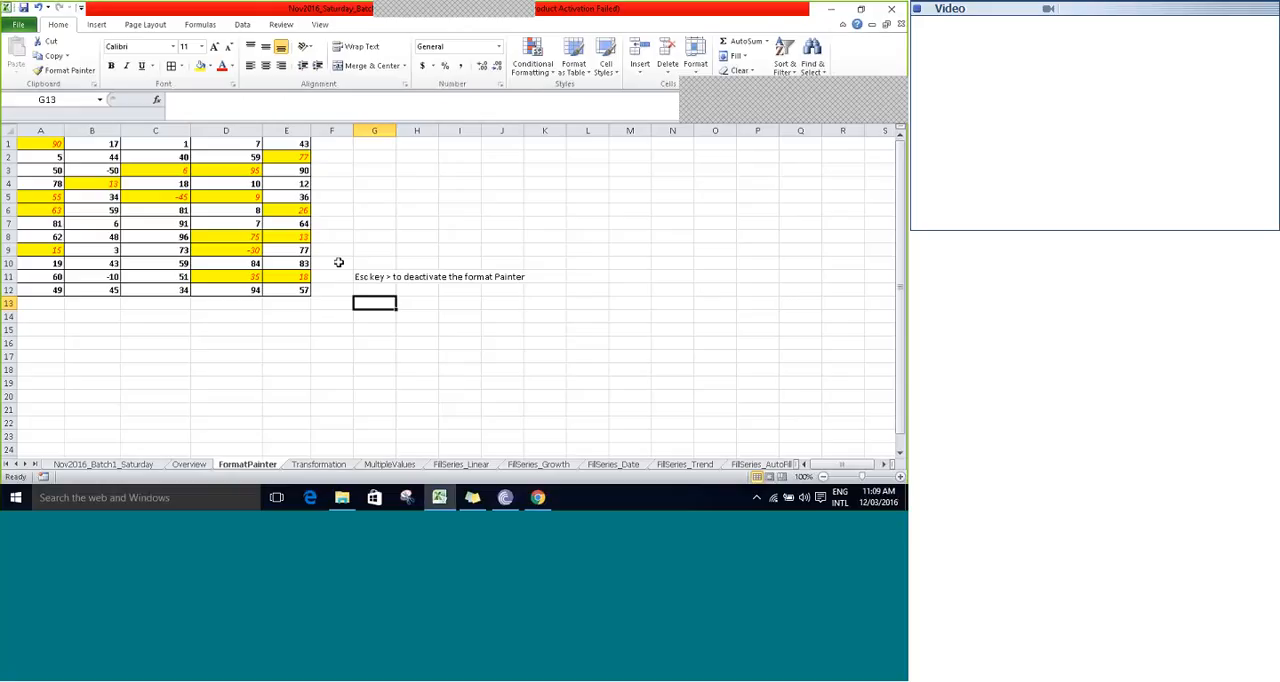
{"action": "left_click", "coordinate": [339, 262]}
{"action": "key", "text": "Up"}
{"action": "key", "text": "Up"}
{"action": "key", "text": "Up"}
{"action": "key", "text": "Up"}
{"action": "key", "text": "Up"}
{"action": "key", "text": "Up"}
{"action": "key", "text": "Up"}
{"action": "key", "text": "Up"}
{"action": "type", "text": "t"}
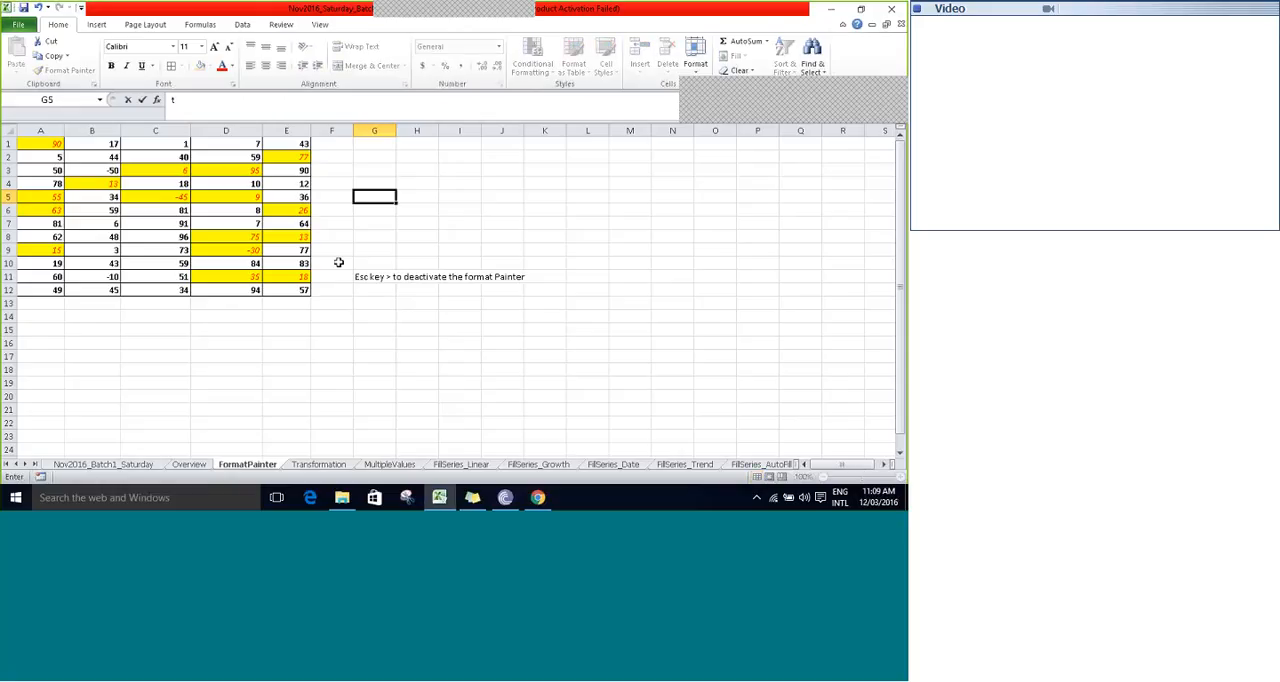
{"action": "type", "text": "wo ways of fora"}
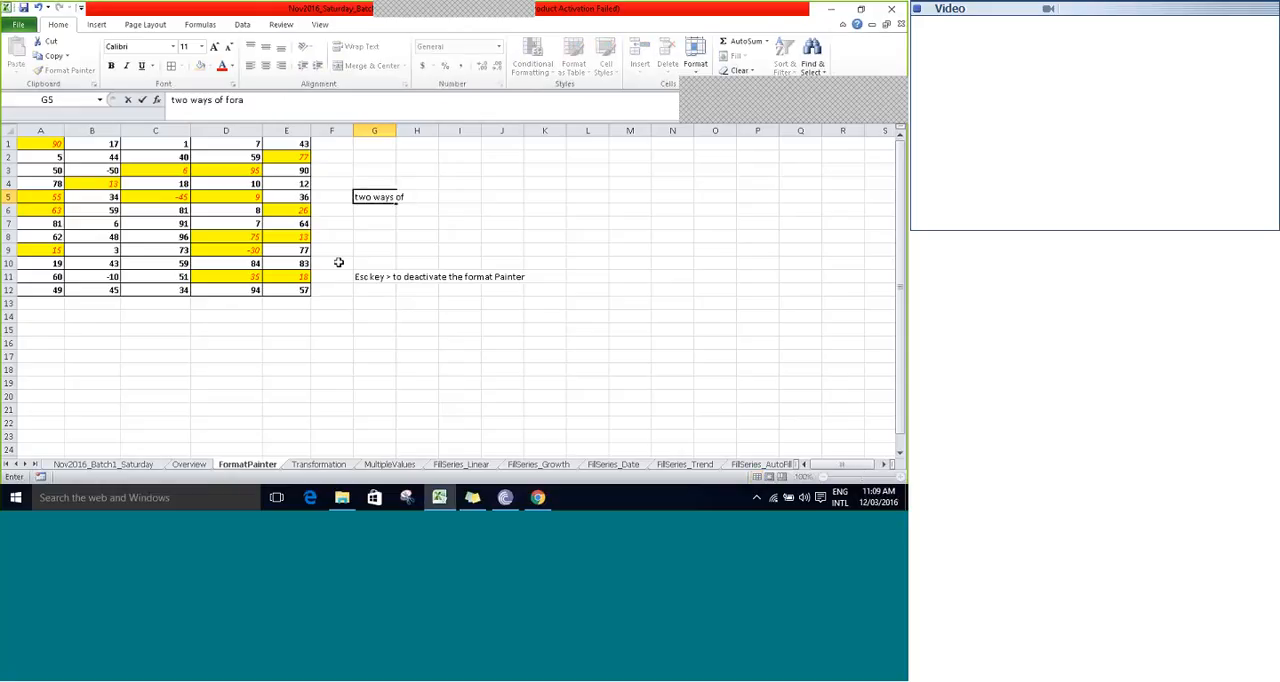
{"action": "key", "text": "BackSpace"}
{"action": "type", "text": "mat painter :"}
{"action": "key", "text": "ctrl+Return"}
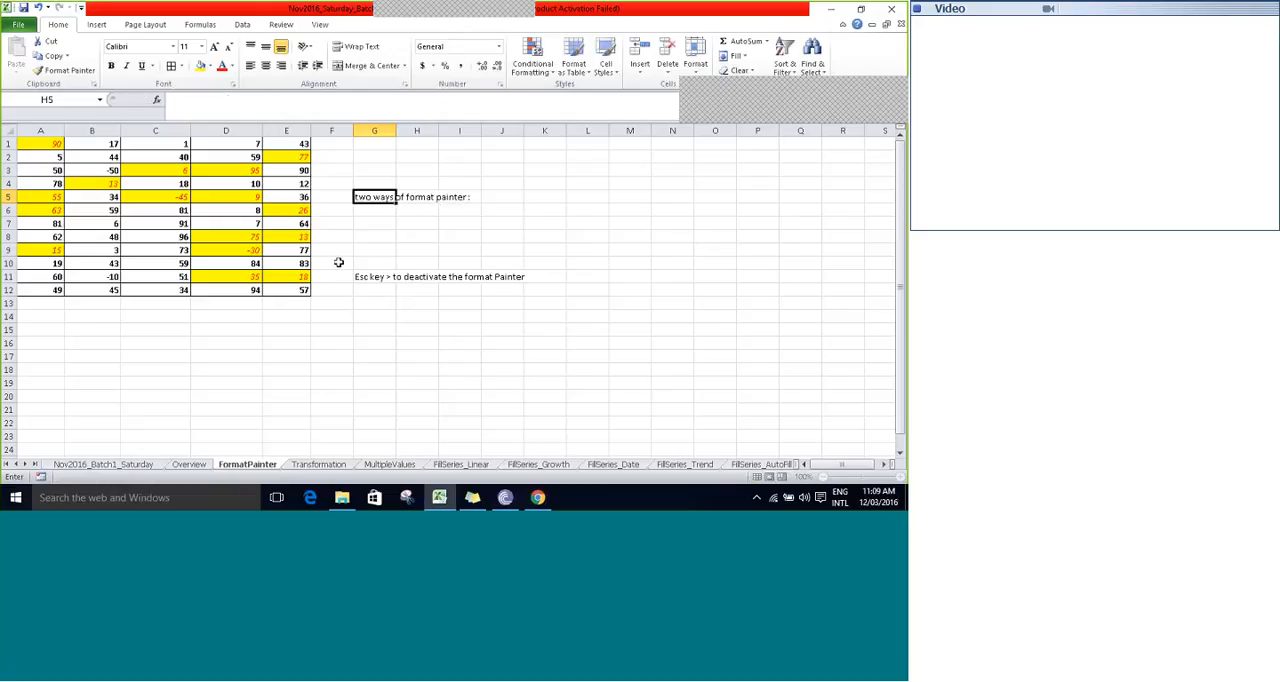
- Add the first list entry under the heading, with 1 in cell G7 and "Single click" in H7
{"action": "key", "text": "Down"}
{"action": "key", "text": "Down"}
{"action": "type", "text": "1"}
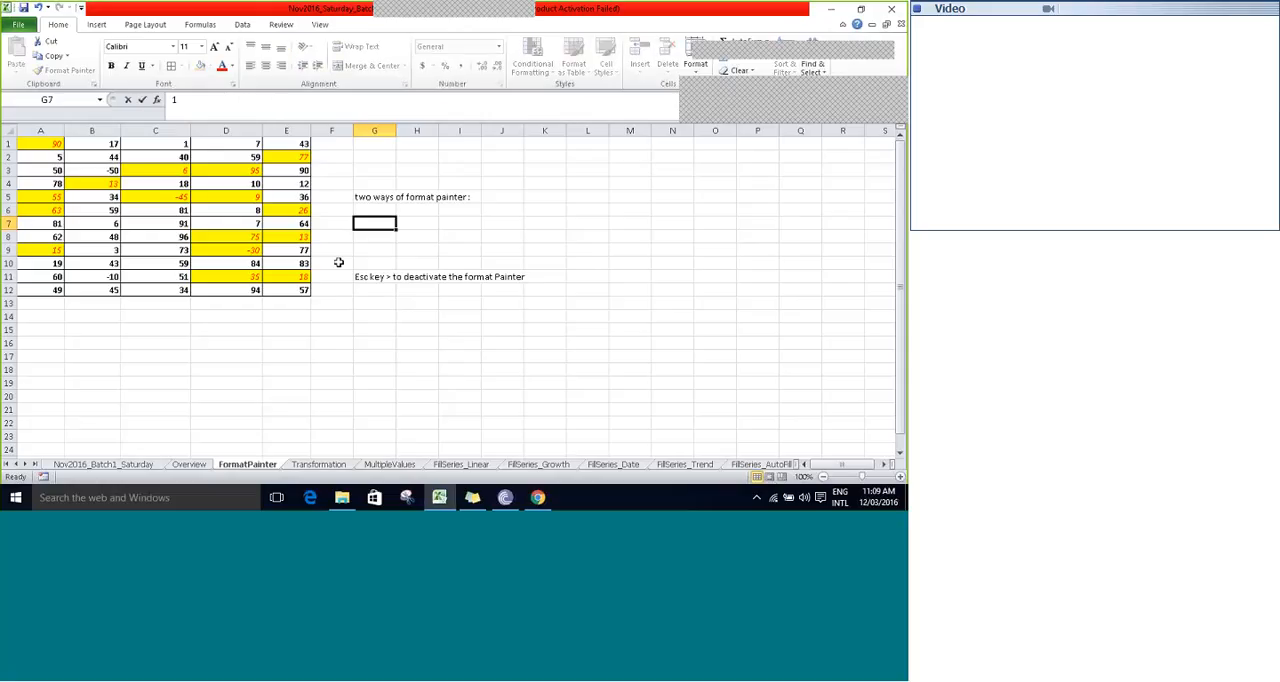
{"action": "key", "text": "Tab"}
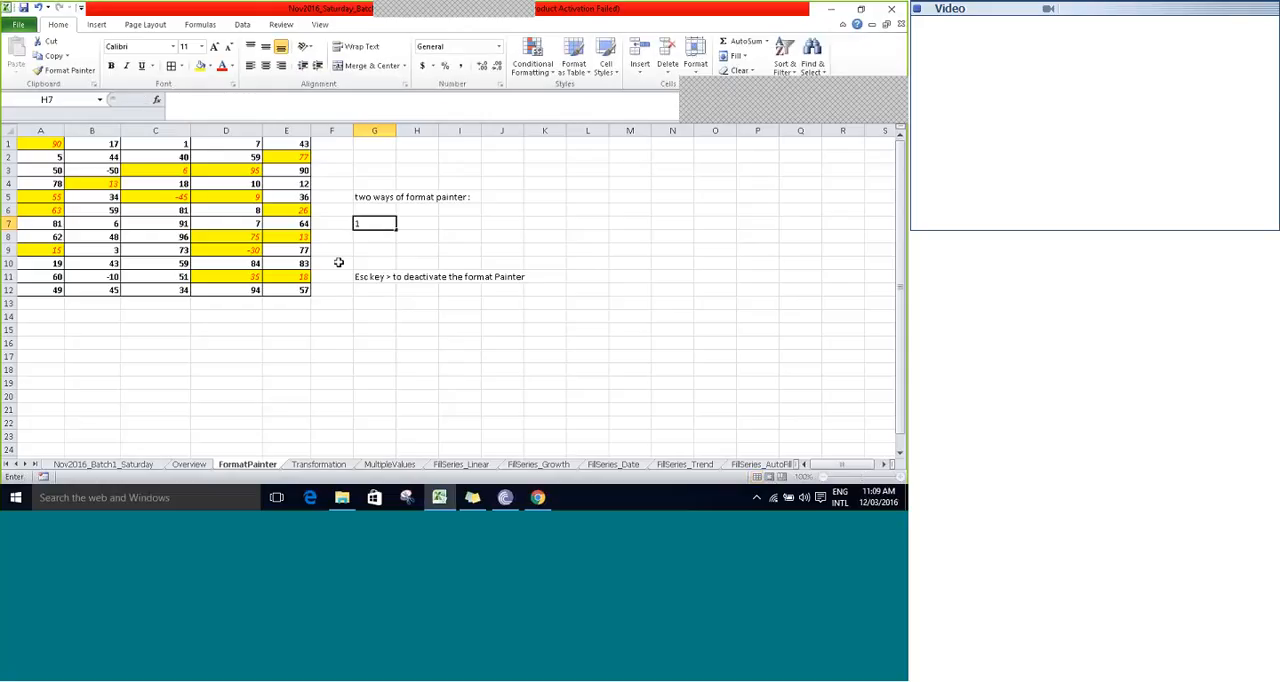
{"action": "type", "text": "Single cli"}
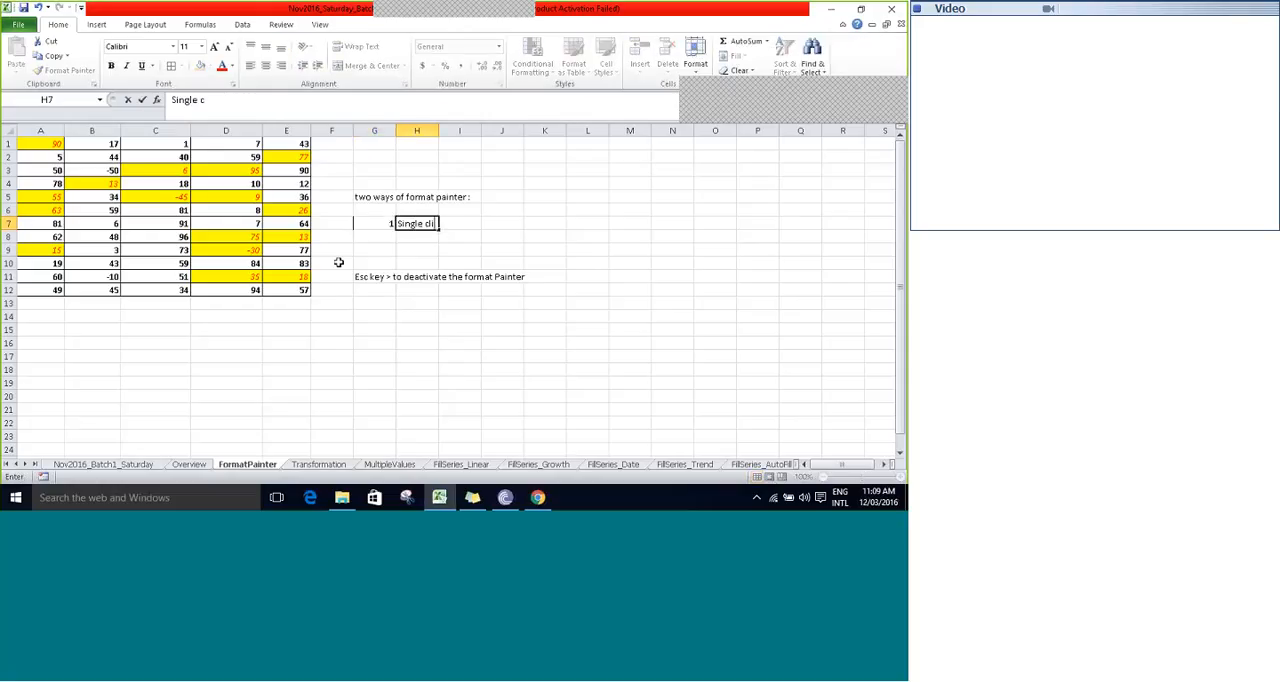
{"action": "type", "text": "ck"}
{"action": "key", "text": "Tab"}
{"action": "key", "text": "Return"}
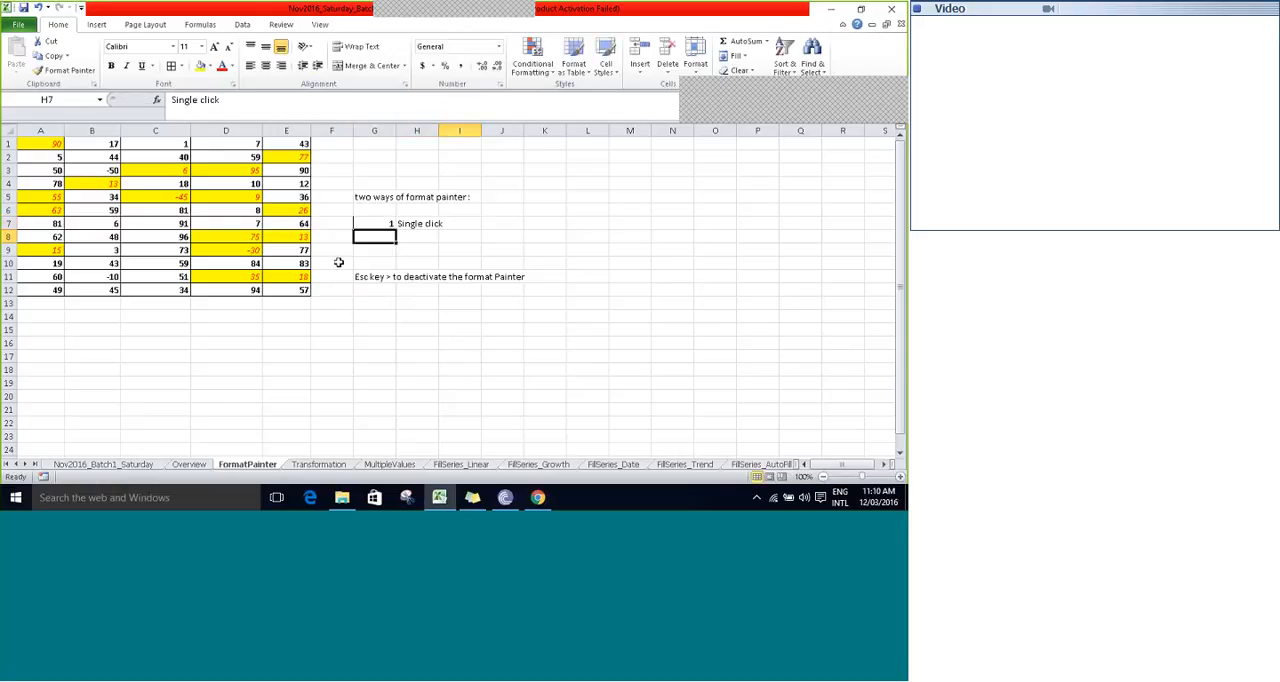
- Add the second list entry, with 2 in cell G8 and "Double click" in H8, and save the workbook
{"action": "type", "text": "2"}
{"action": "key", "text": "Tab"}
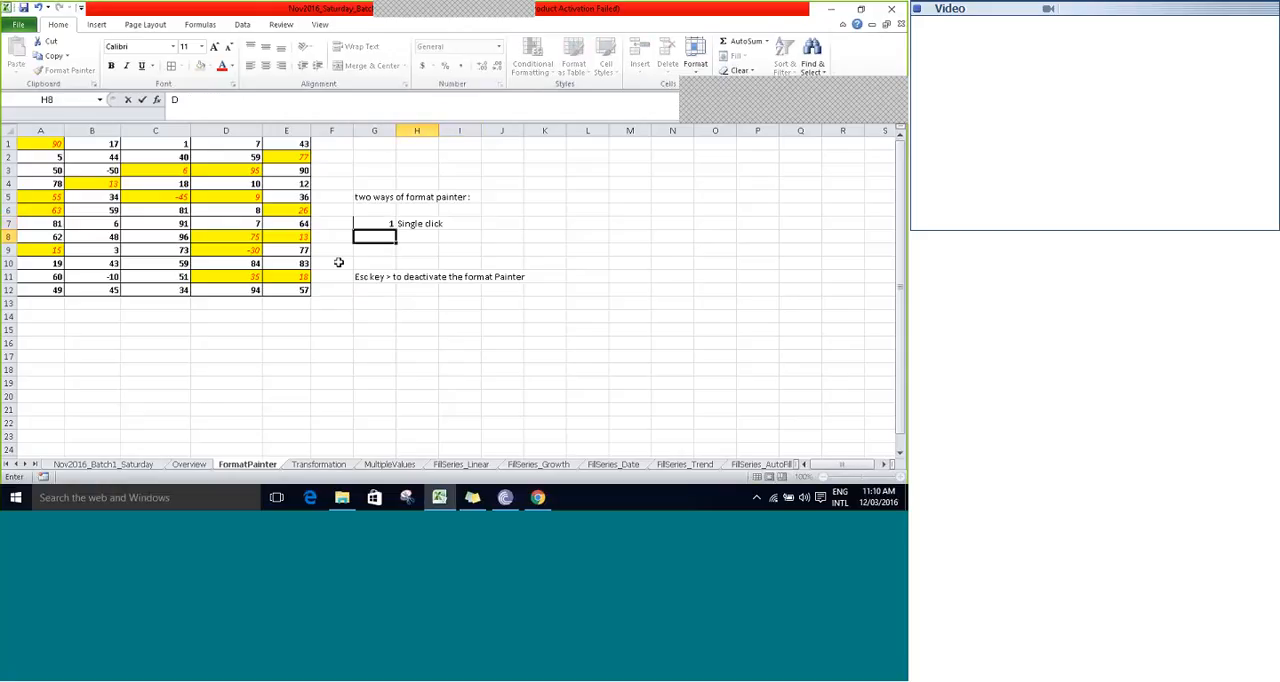
{"action": "type", "text": "Double c"}
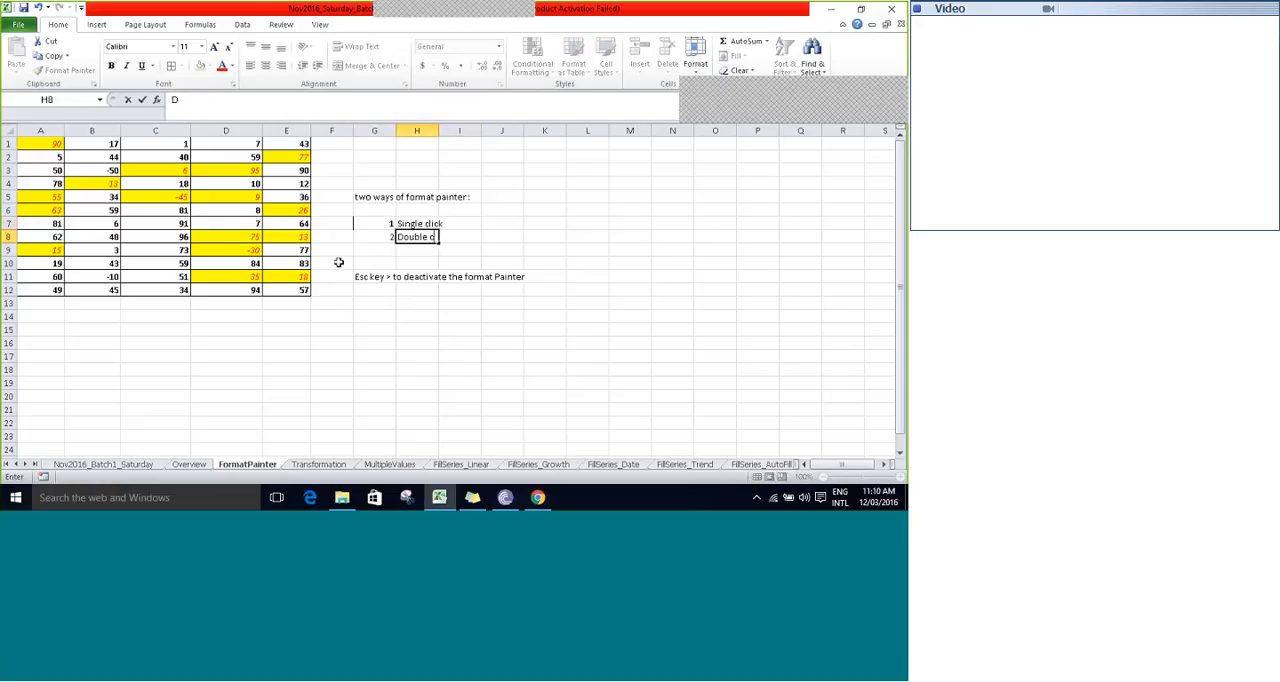
{"action": "type", "text": "lick"}
{"action": "key", "text": "Tab"}
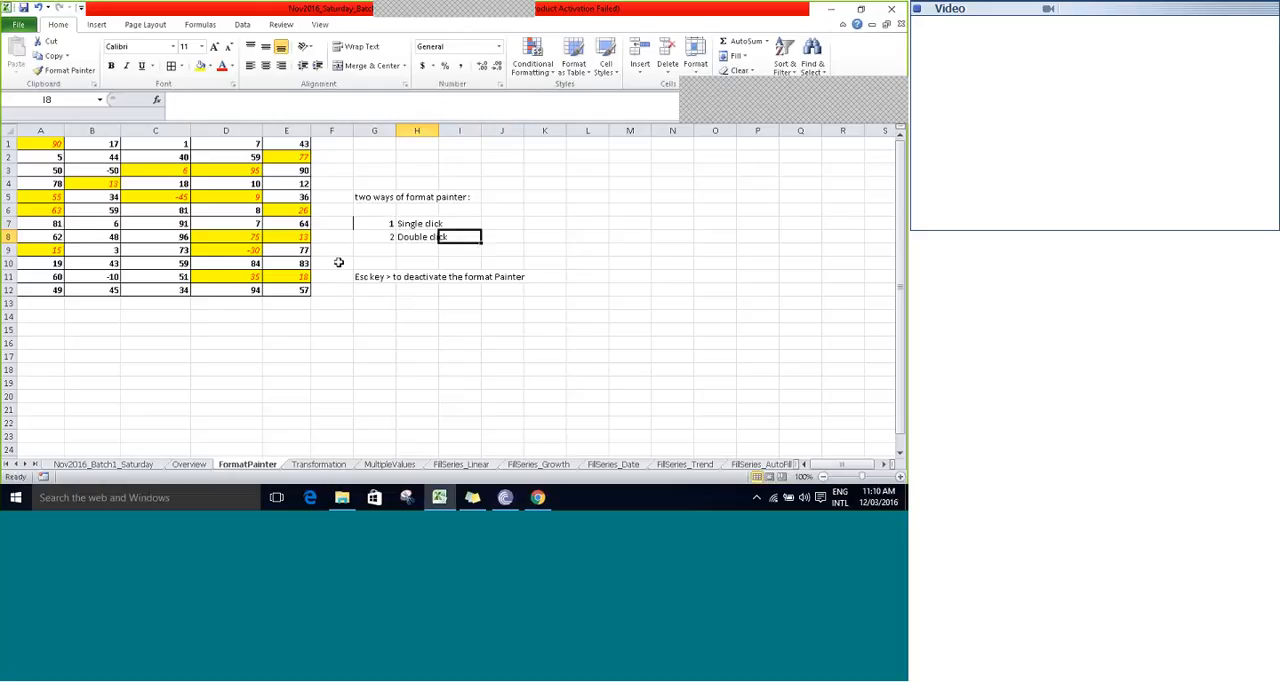
{"action": "key", "text": "ctrl+s"}
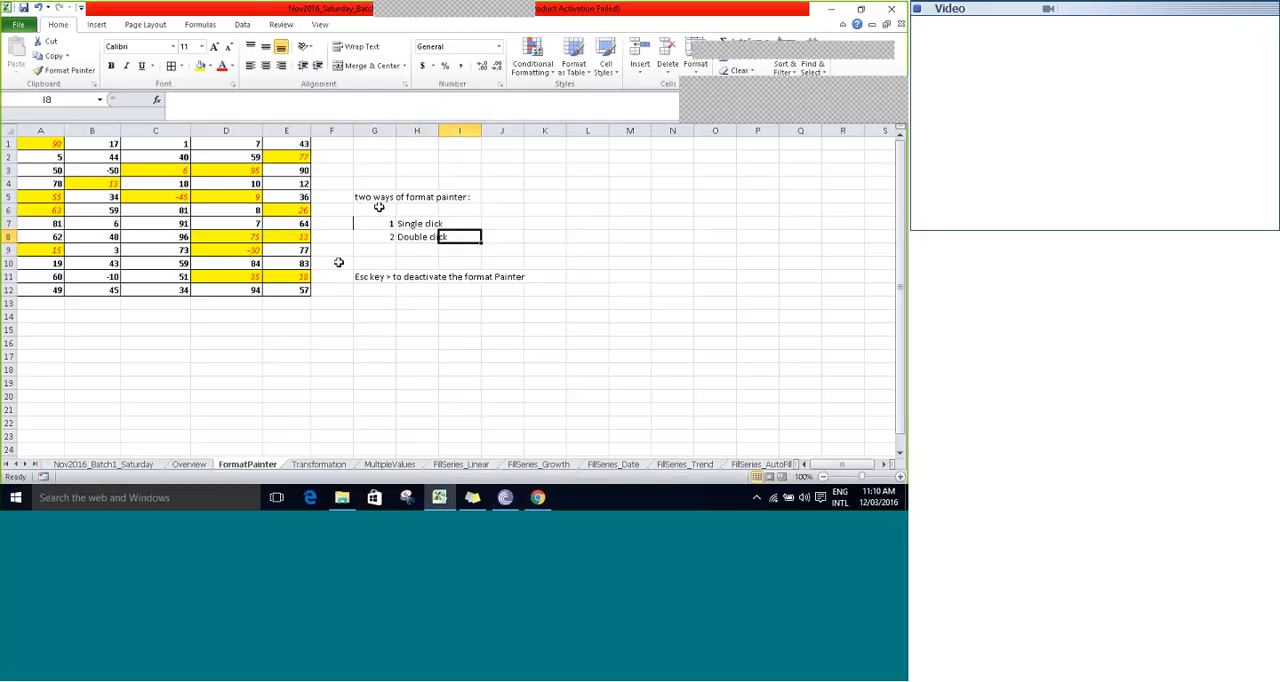
{"action": "left_click", "coordinate": [367, 181]}
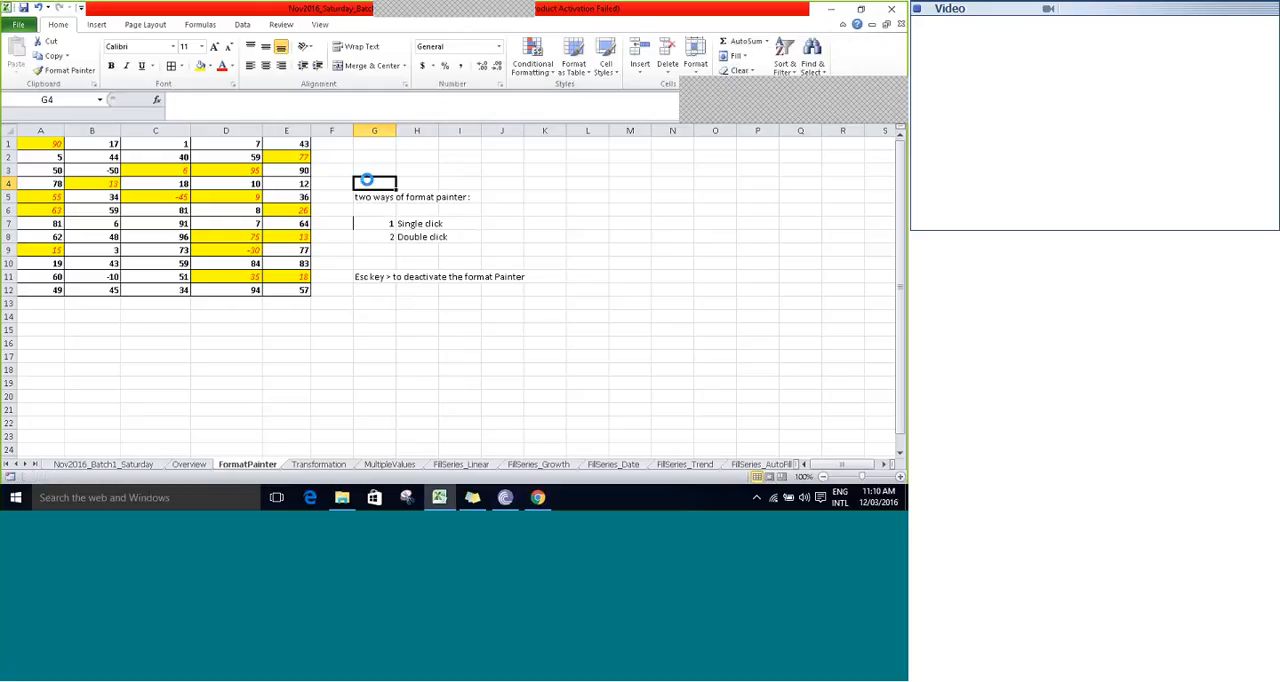
{"action": "left_click", "coordinate": [369, 209]}
{"action": "left_click", "coordinate": [369, 156]}
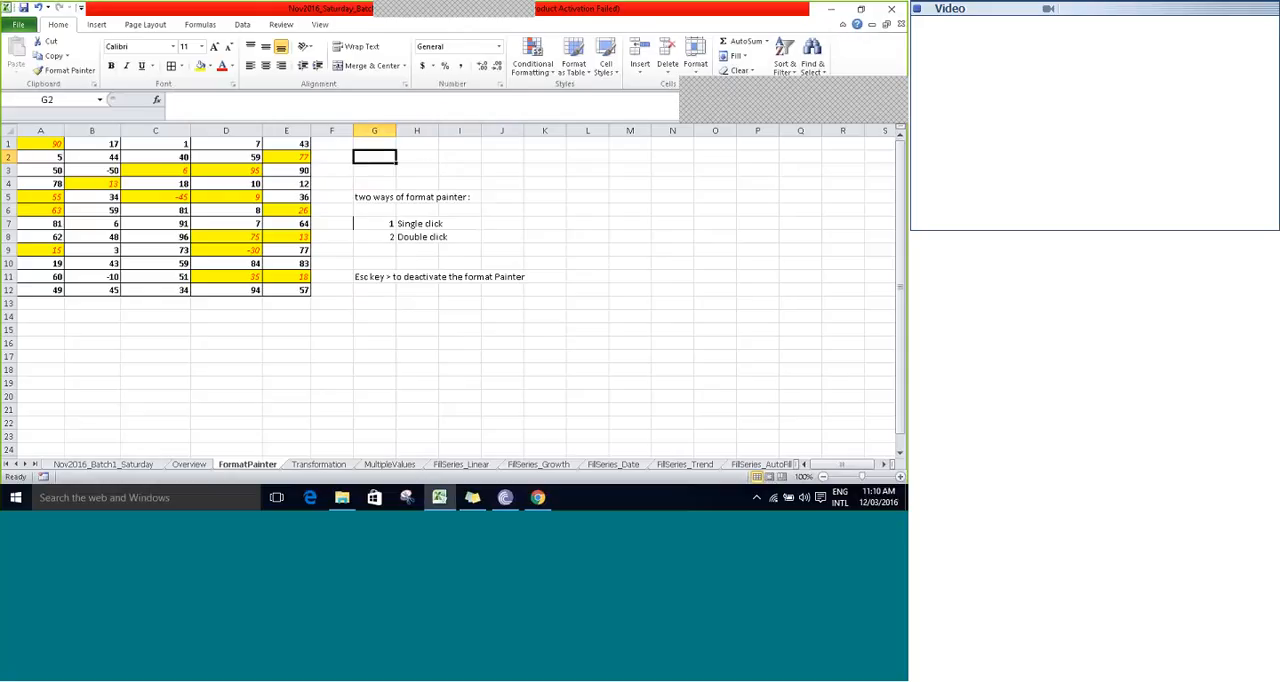
{"action": "left_click", "coordinate": [429, 168]}
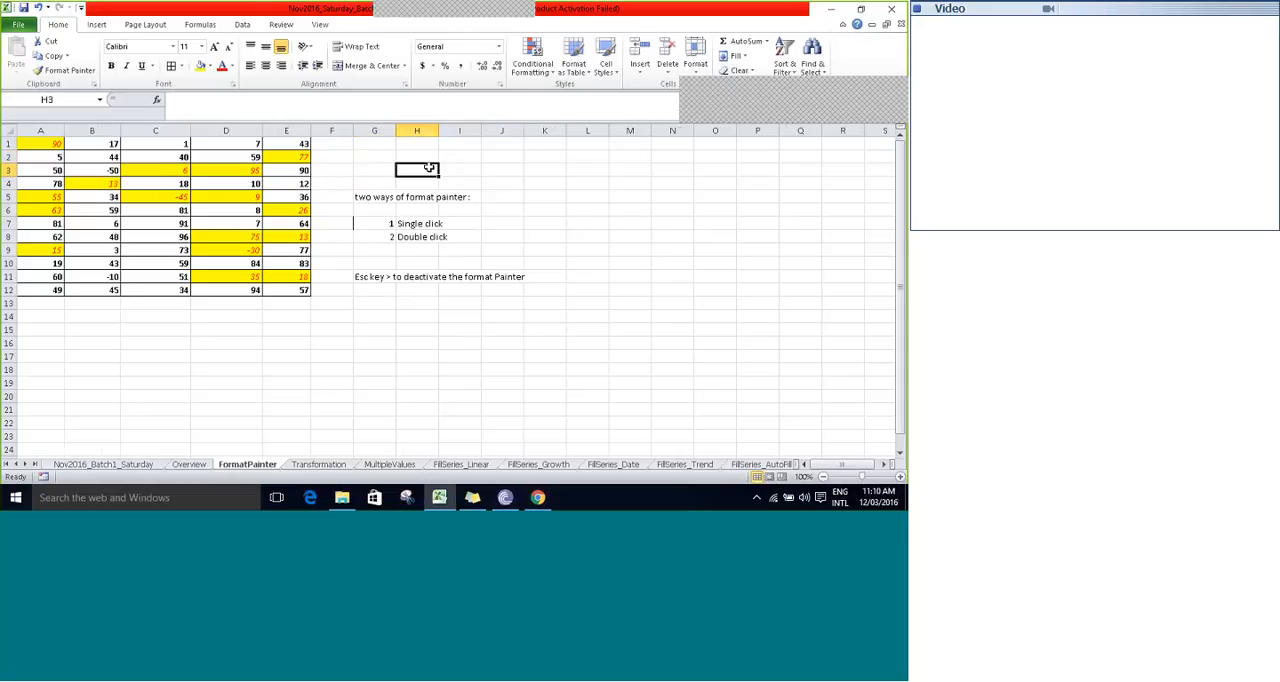
- Open the Transformation sheet and autofit columns A to E to their contents
{"action": "left_click", "coordinate": [319, 465]}
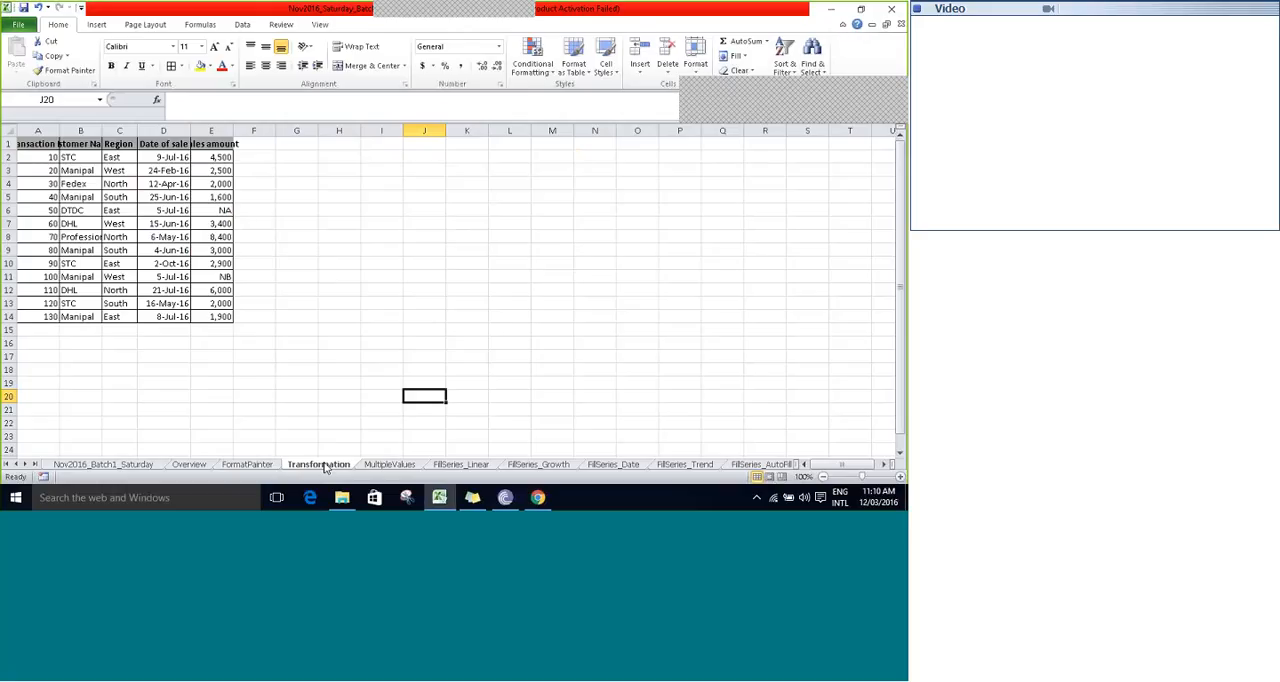
{"action": "left_click", "coordinate": [41, 128]}
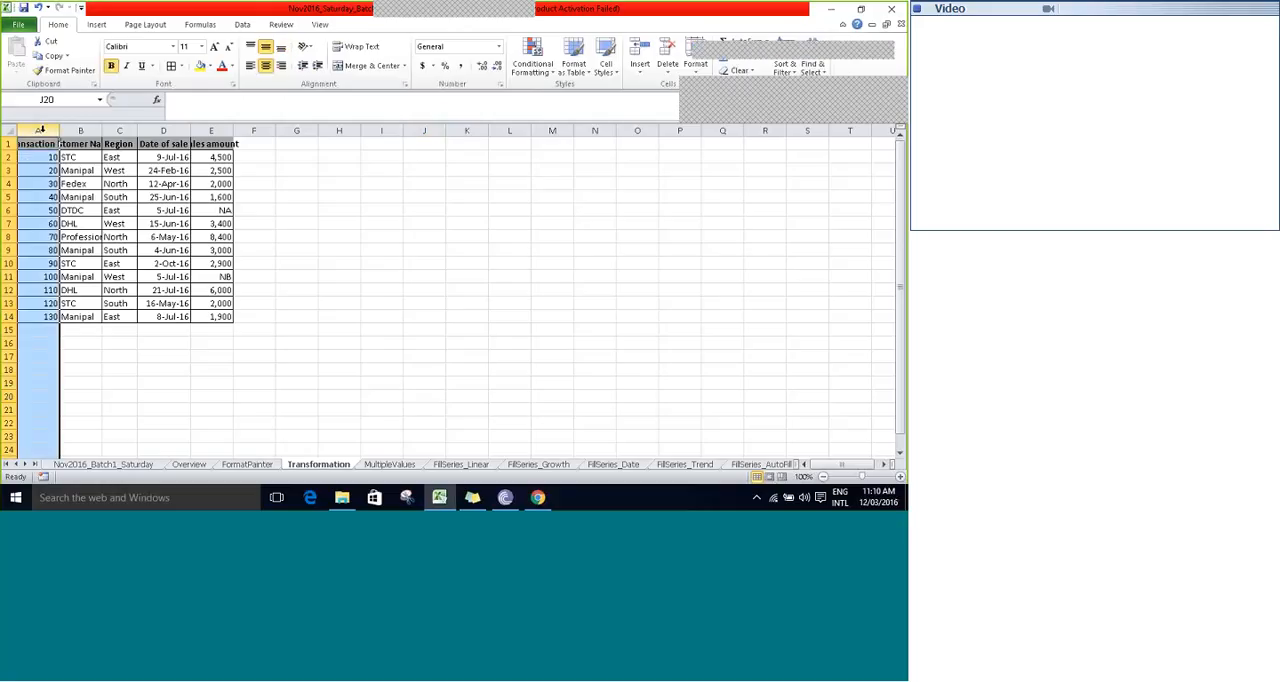
{"action": "key", "text": "Right"}
{"action": "key", "text": "Right"}
{"action": "key", "text": "Left"}
{"action": "key", "text": "Left"}
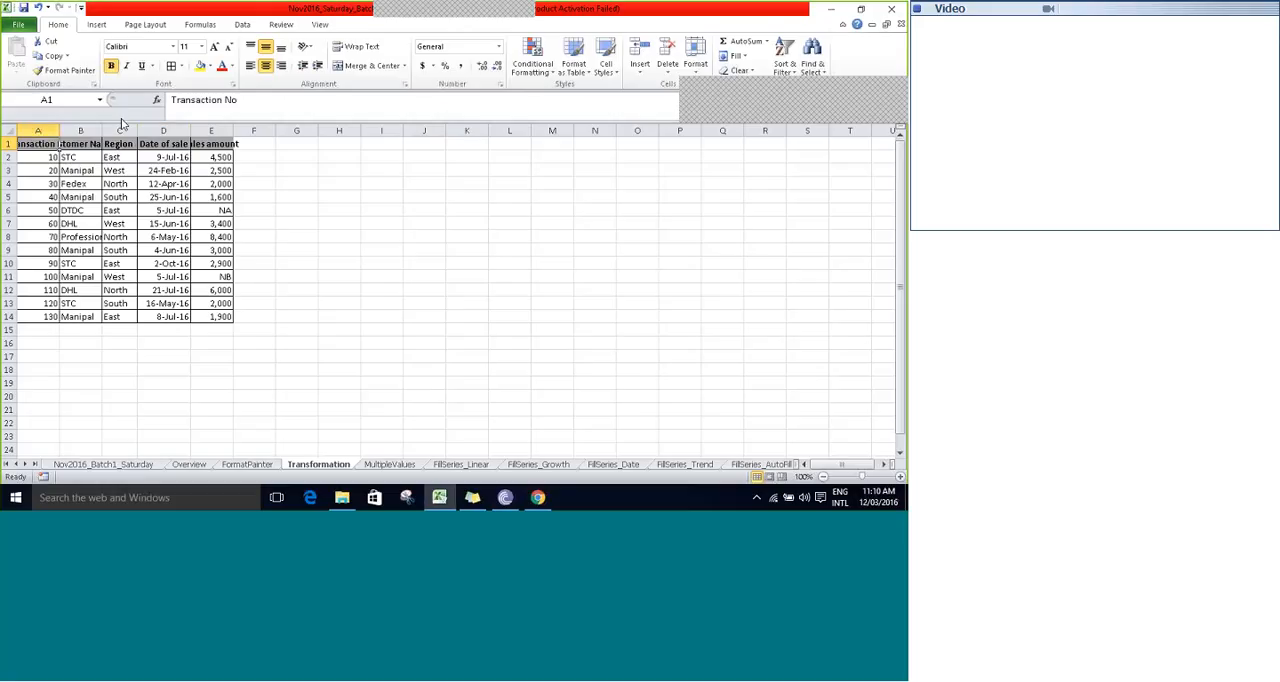
{"action": "left_click_drag", "start_coordinate": [38, 130], "coordinate": [211, 130]}
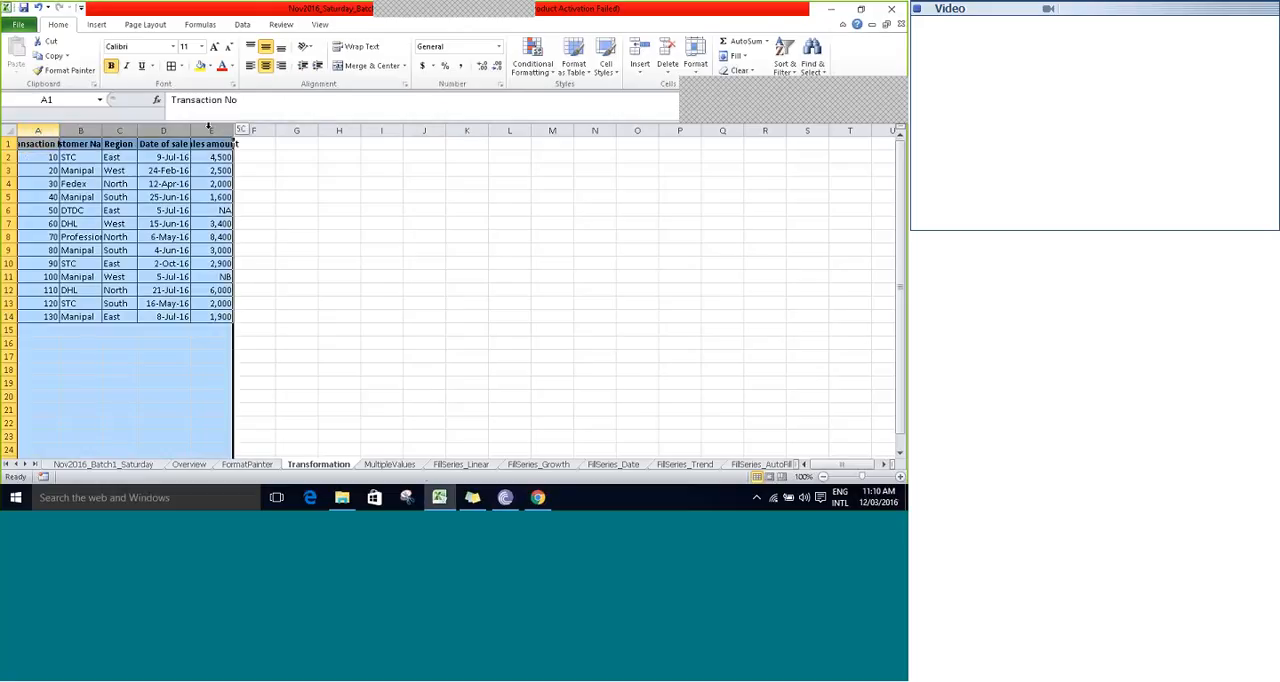
{"action": "double_click", "coordinate": [57, 129]}
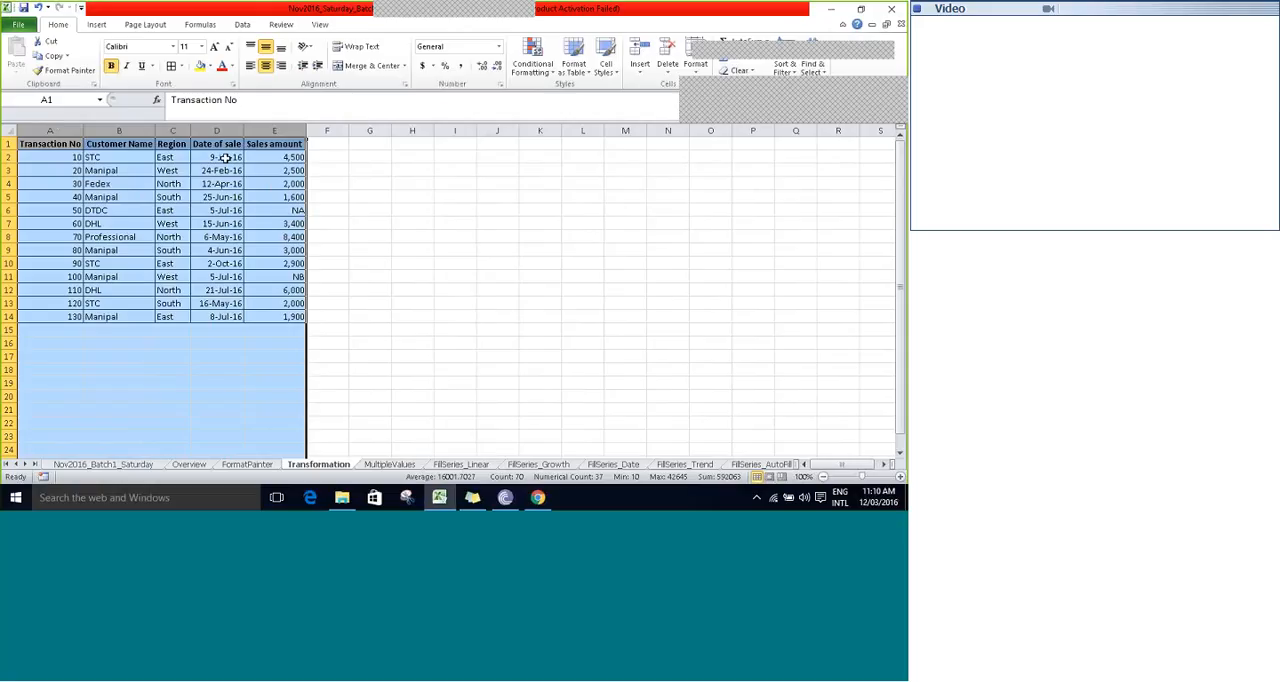
{"action": "left_click", "coordinate": [363, 157]}
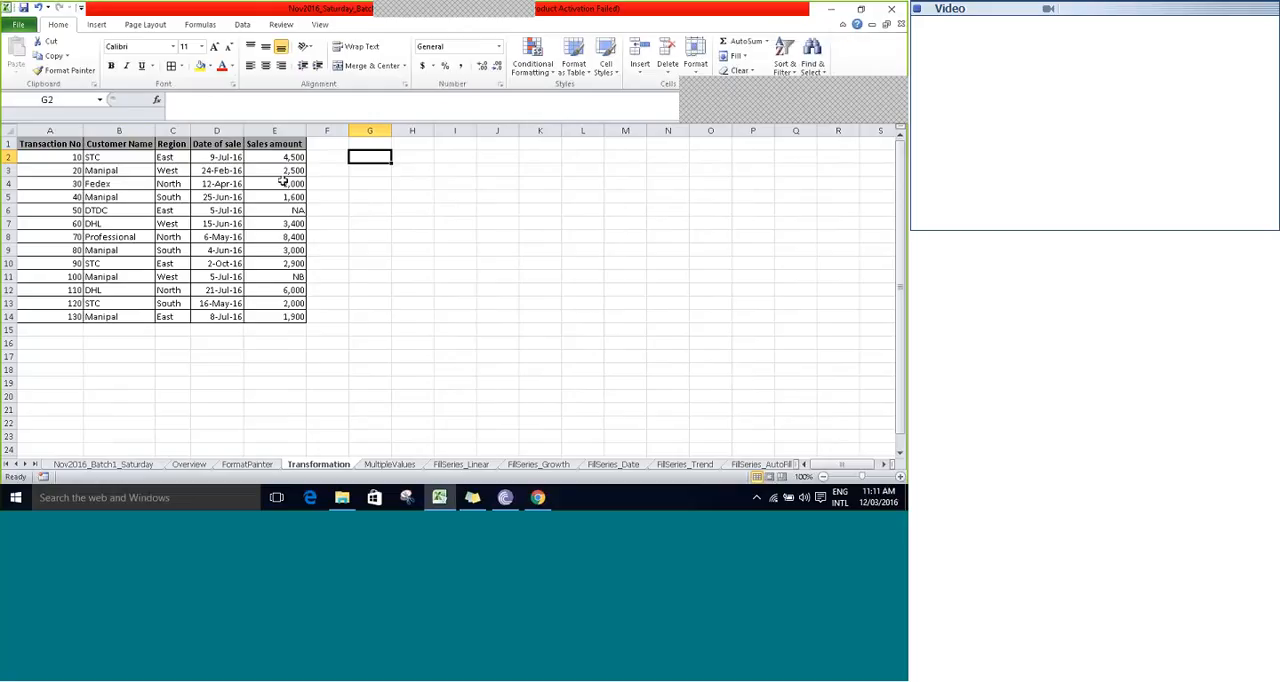
- Go through the sales table's header cells in row 1, from Transaction No to Sales amount
{"action": "key", "text": "Up"}
{"action": "key", "text": "Left"}
{"action": "key", "text": "Left"}
{"action": "key", "text": "Left"}
{"action": "key", "text": "Left"}
{"action": "key", "text": "Left"}
{"action": "key", "text": "Left"}
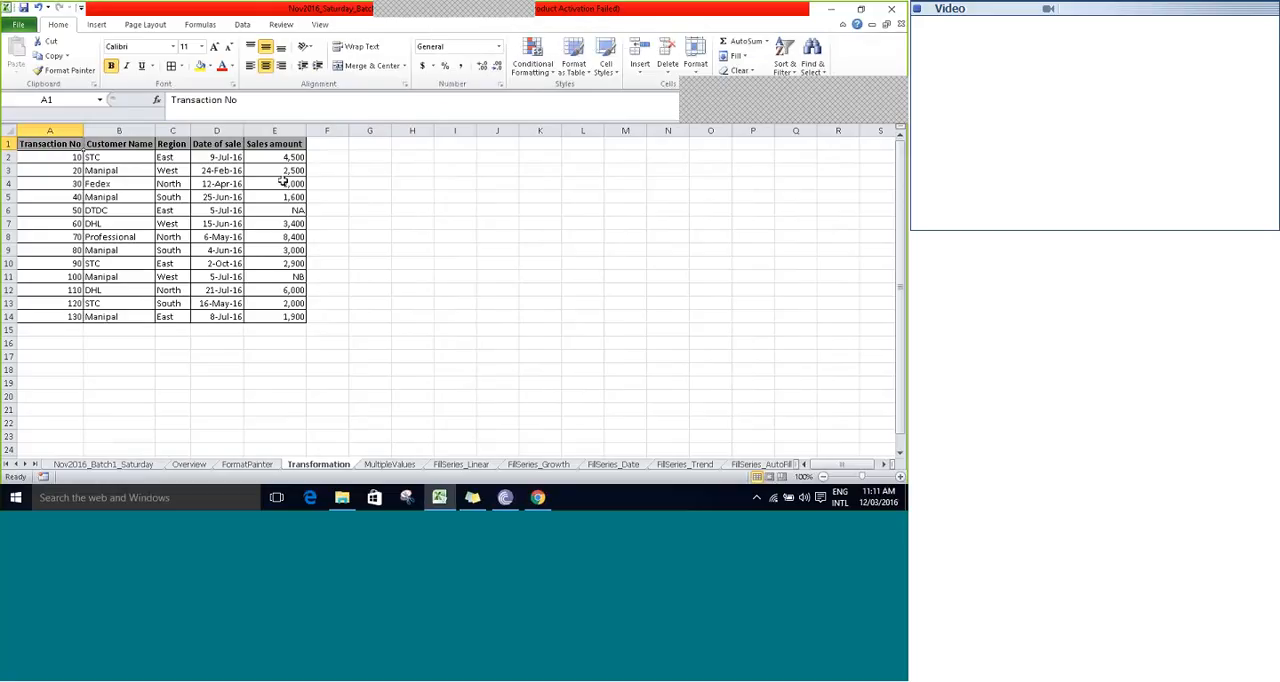
{"action": "key", "text": "Right"}
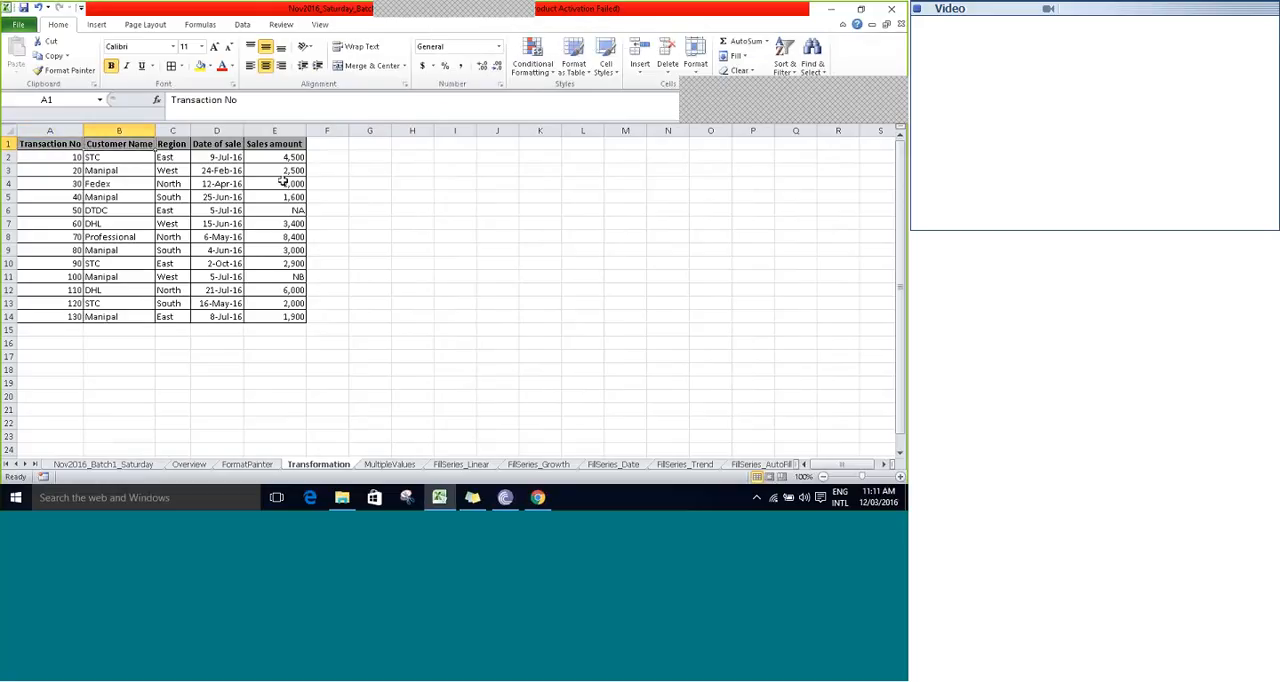
{"action": "key", "text": "Left"}
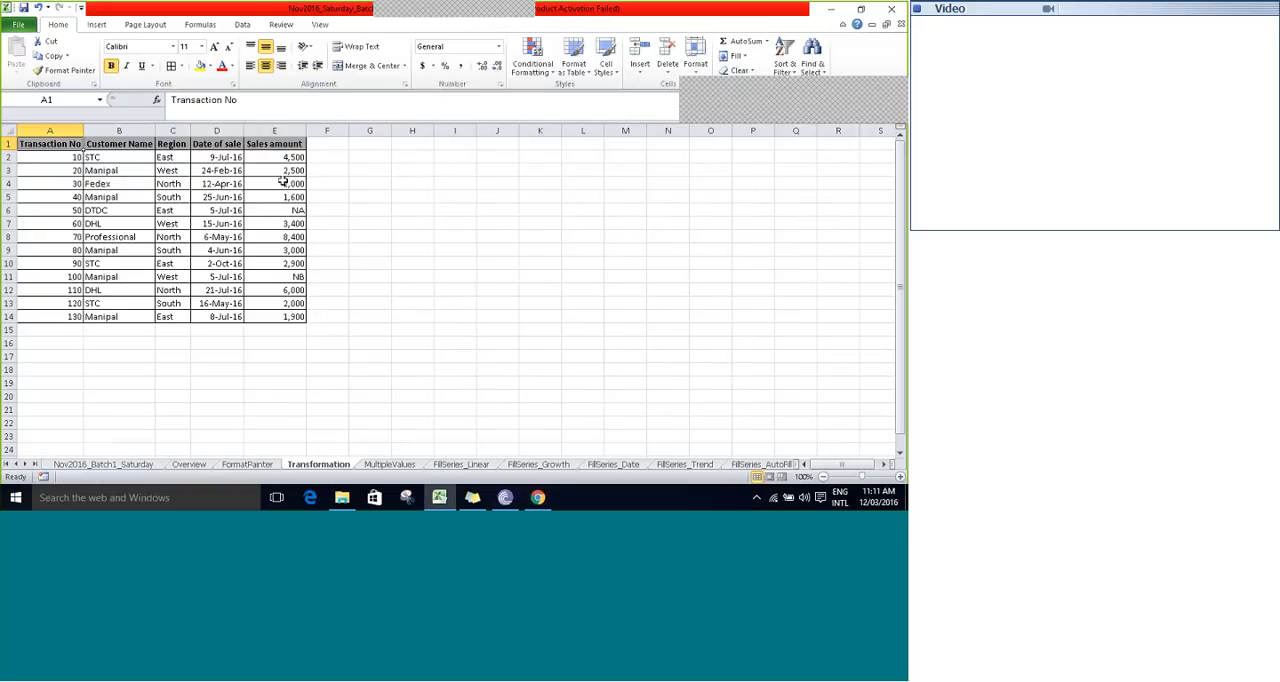
{"action": "key", "text": "Right"}
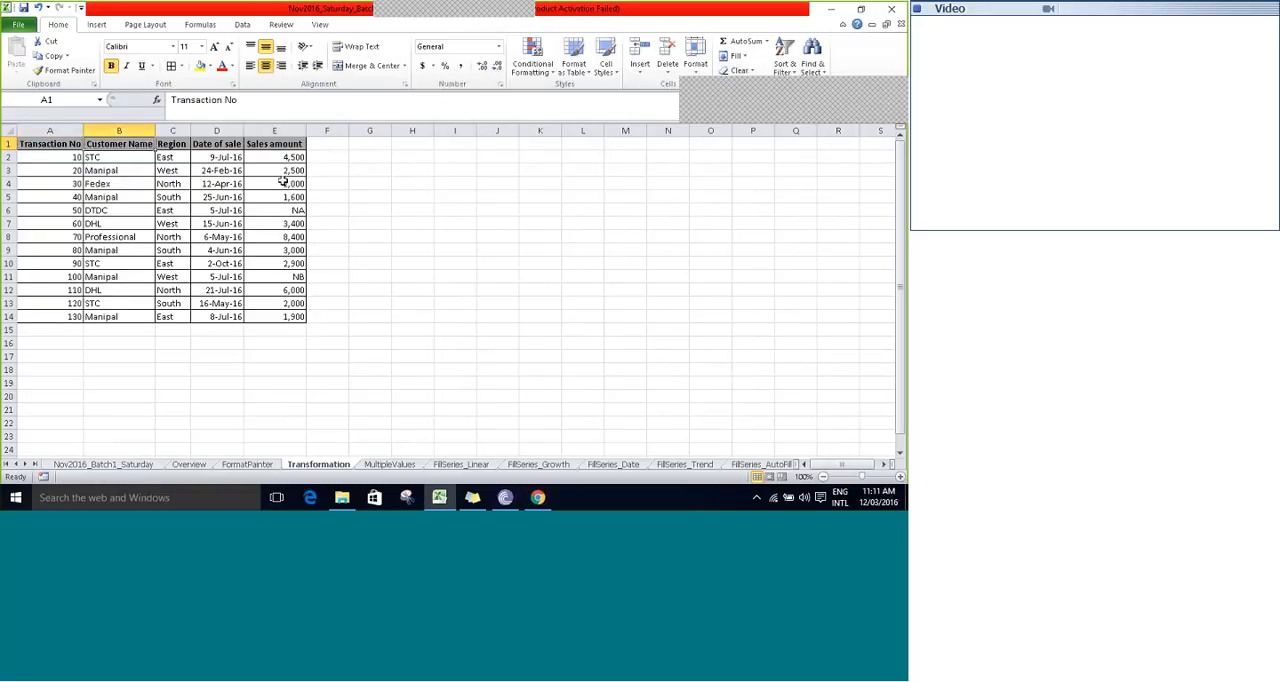
{"action": "key", "text": "Right"}
{"action": "key", "text": "Right"}
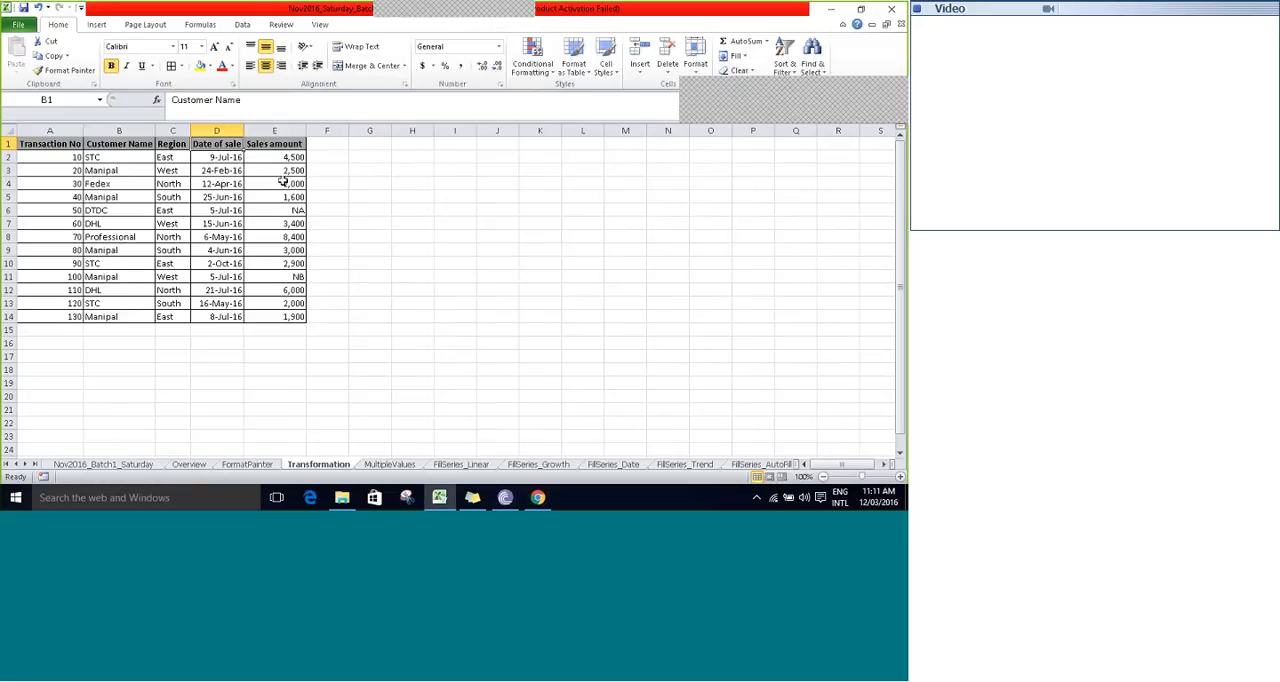
{"action": "key", "text": "Right"}
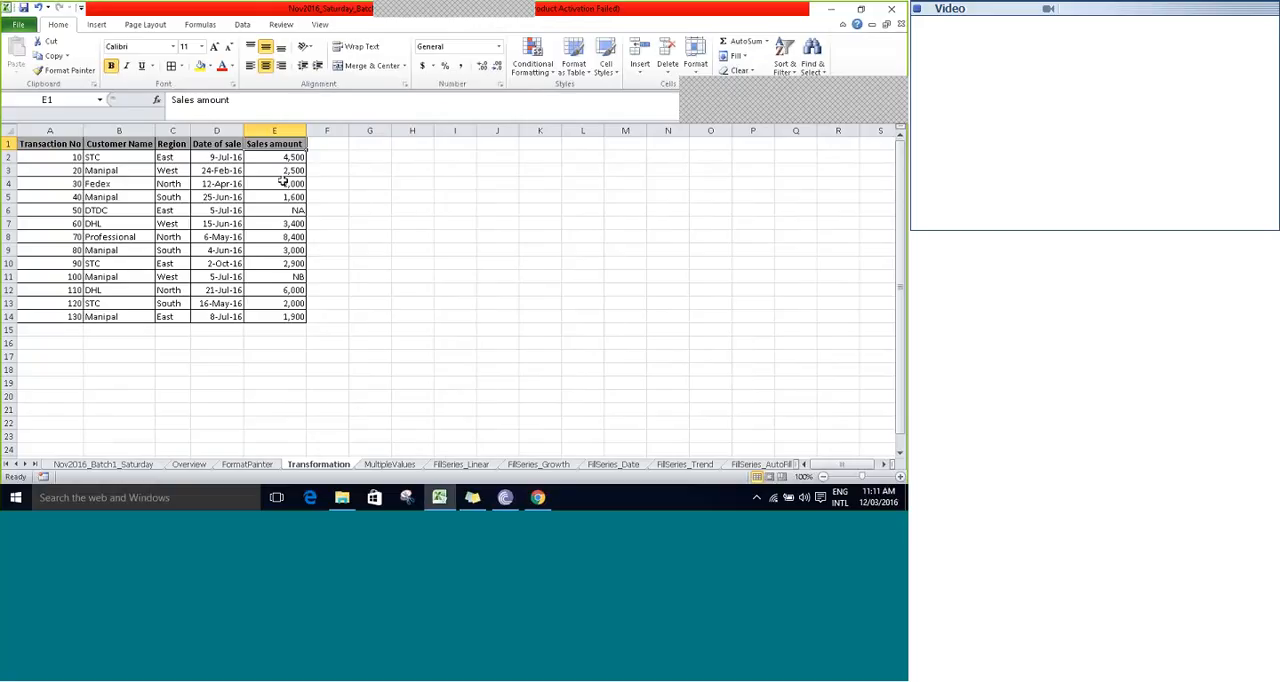
{"action": "key", "text": "Left"}
{"action": "key", "text": "Left"}
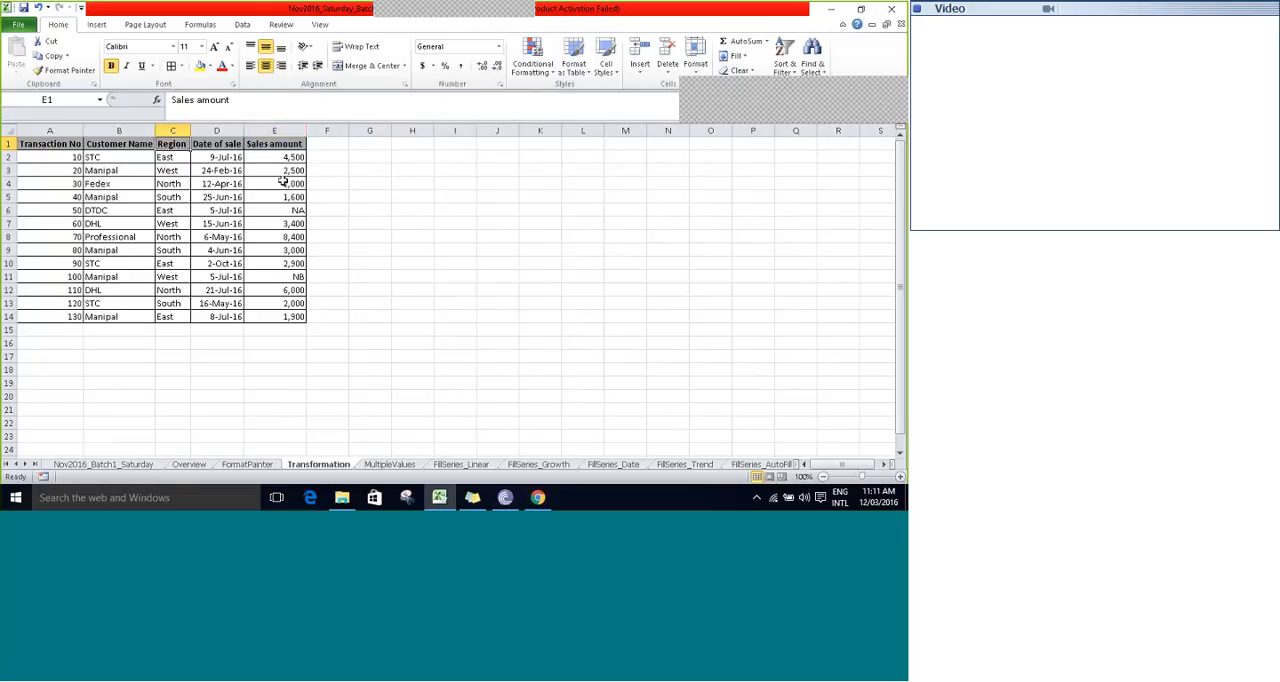
{"action": "key", "text": "Left"}
{"action": "key", "text": "Left"}
- Copy the whole sales table A1:E14 and select cell G18 below it
{"action": "key", "text": "ctrl+a"}
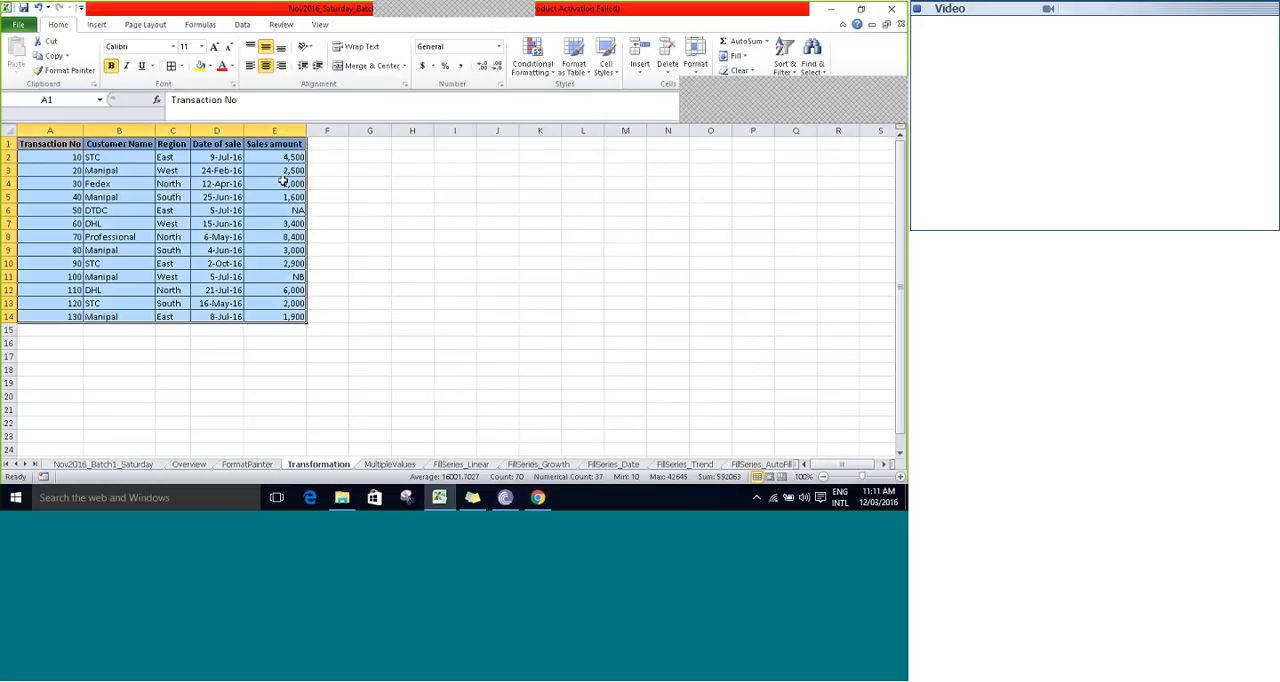
{"action": "key", "text": "ctrl+c"}
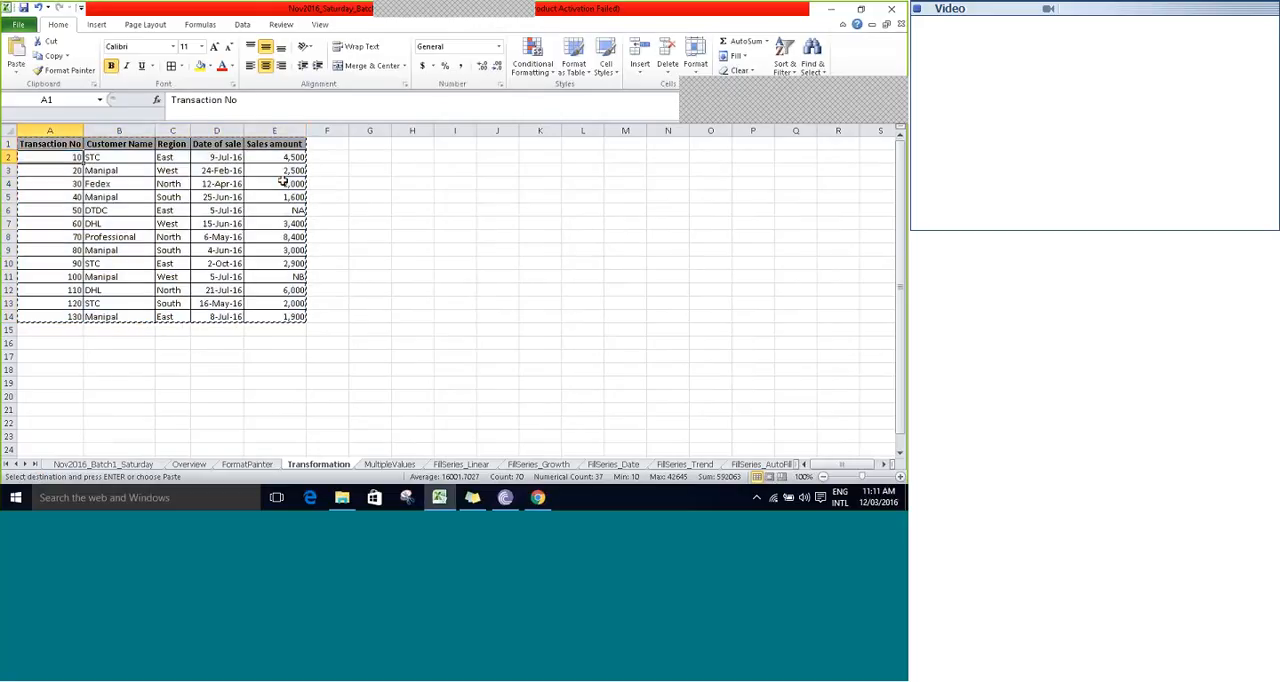
{"action": "key", "text": "ctrl+Down"}
{"action": "key", "text": "Down"}
{"action": "key", "text": "Down"}
{"action": "key", "text": "Down"}
{"action": "key", "text": "Right"}
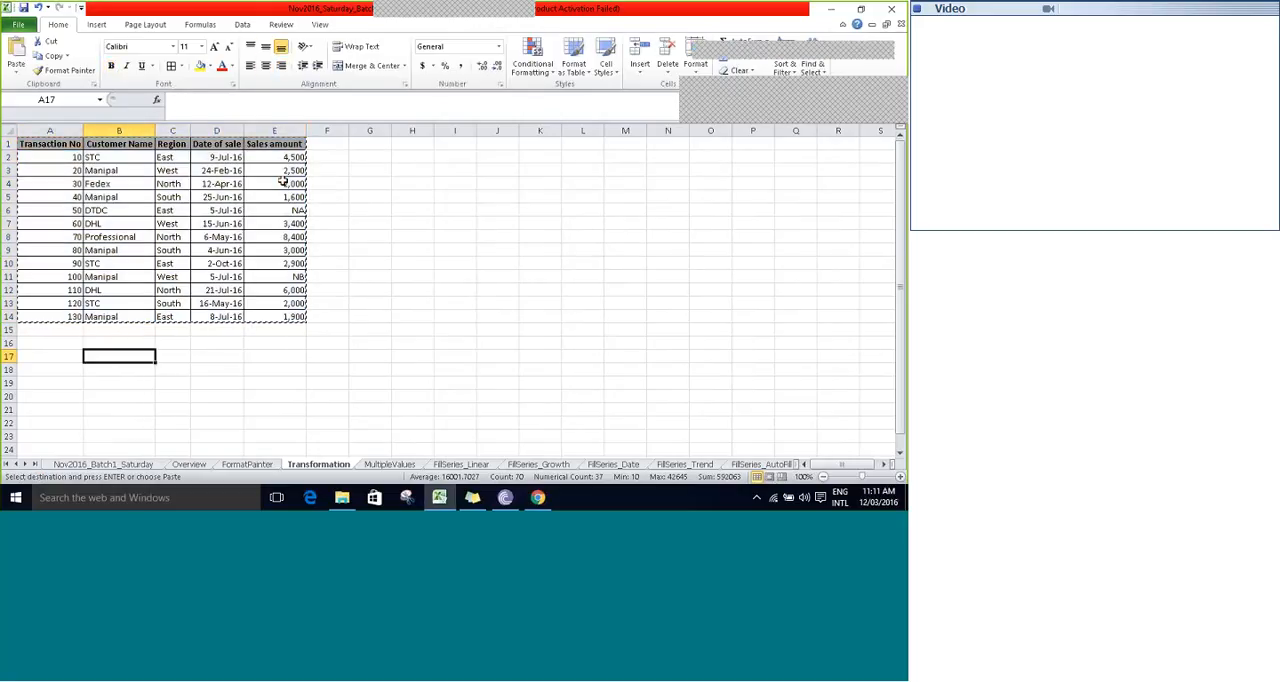
{"action": "key", "text": "Right"}
{"action": "key", "text": "Right"}
{"action": "key", "text": "Right"}
{"action": "key", "text": "Right"}
{"action": "key", "text": "Right"}
{"action": "key", "text": "Right"}
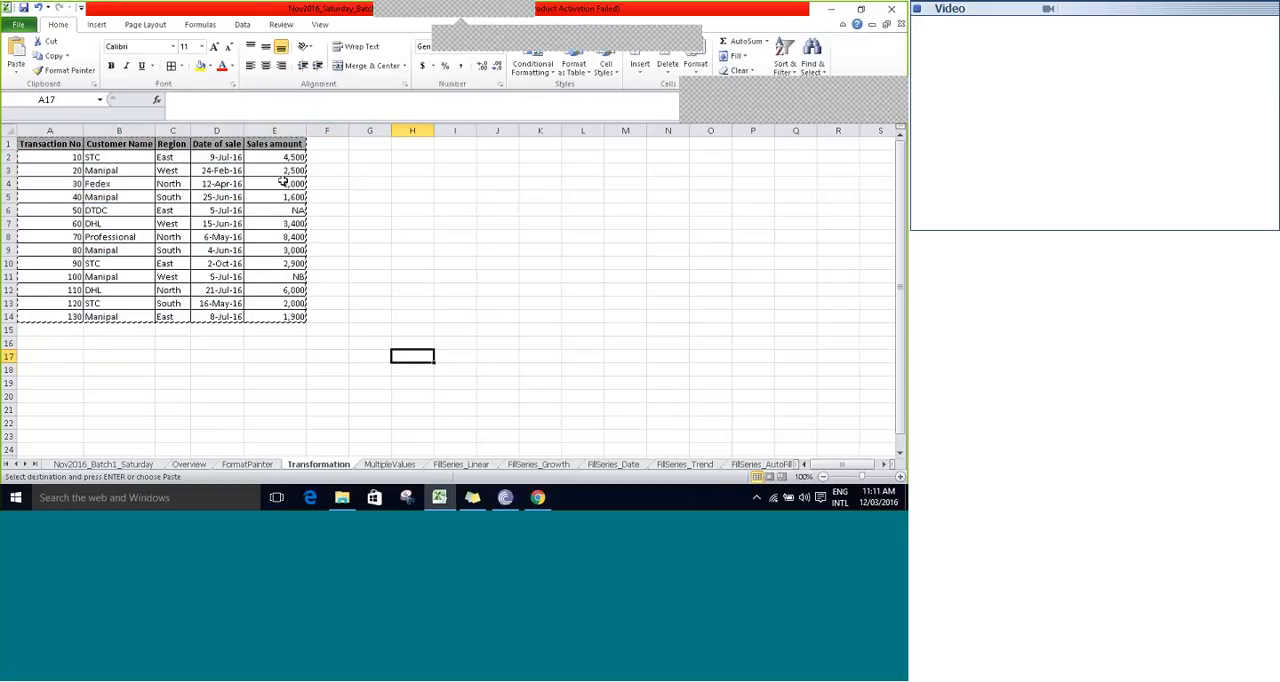
{"action": "key", "text": "Down"}
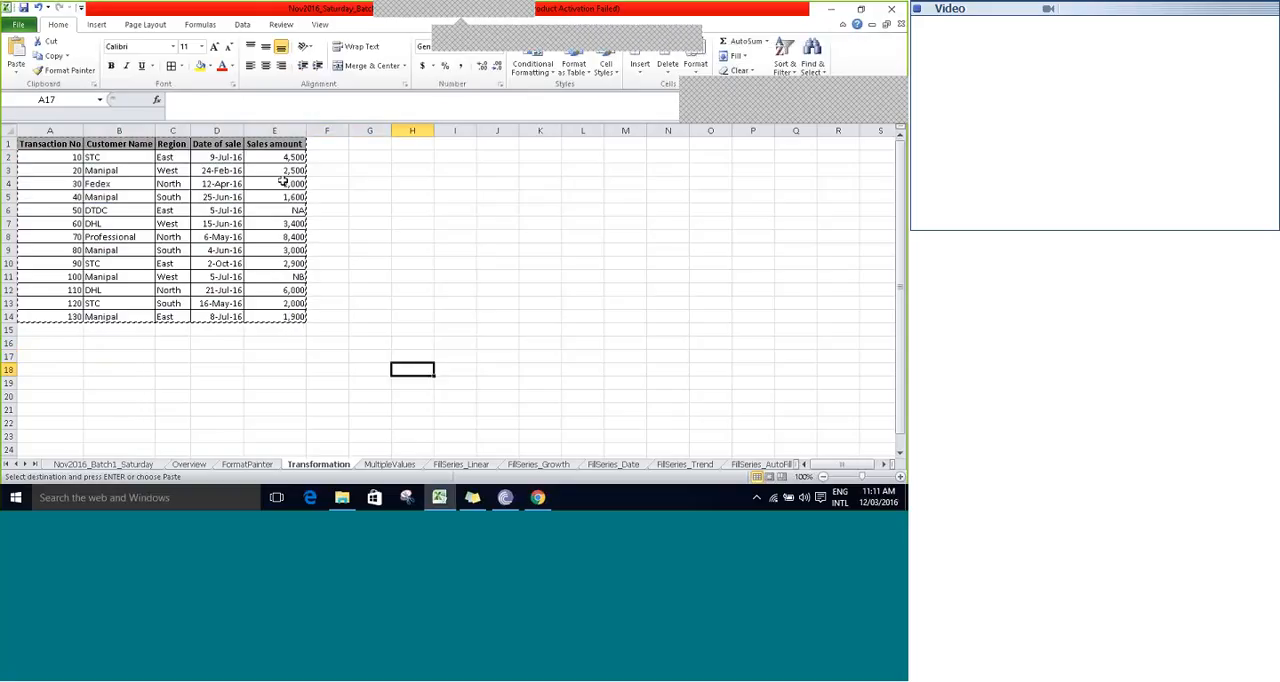
{"action": "key", "text": "Left"}
{"action": "mouse_move", "coordinate": [528, 20]}
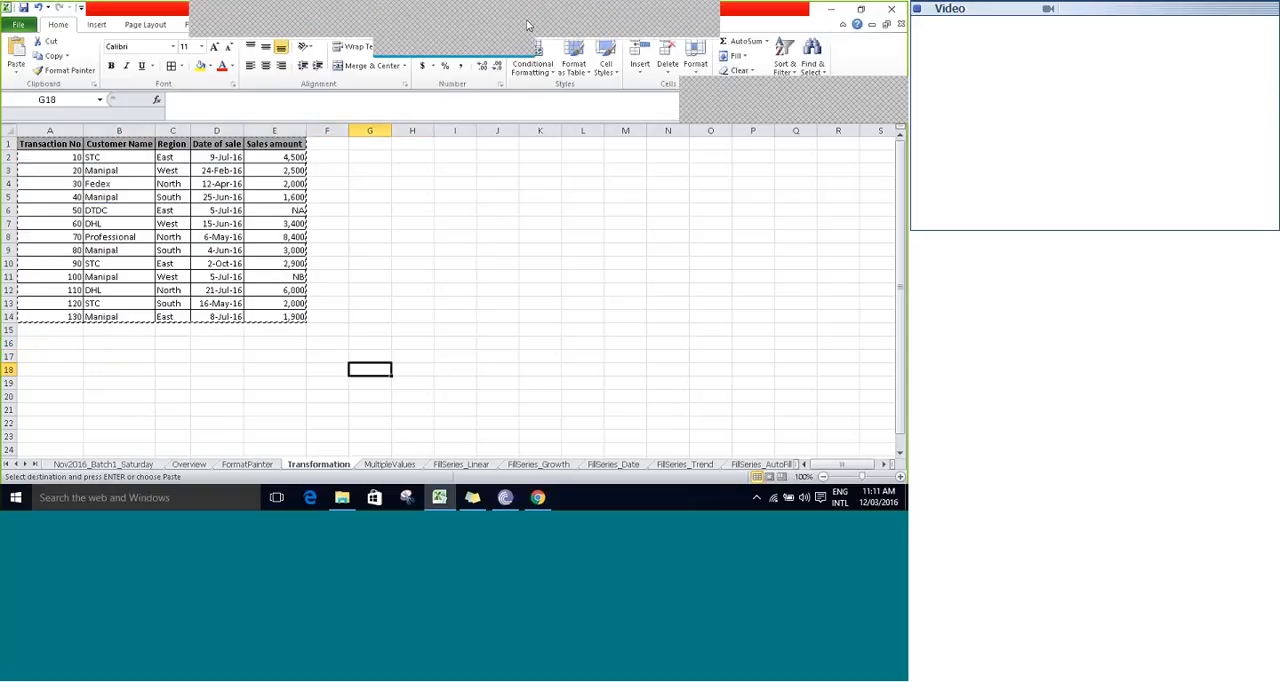
{"action": "left_click", "coordinate": [586, 26]}
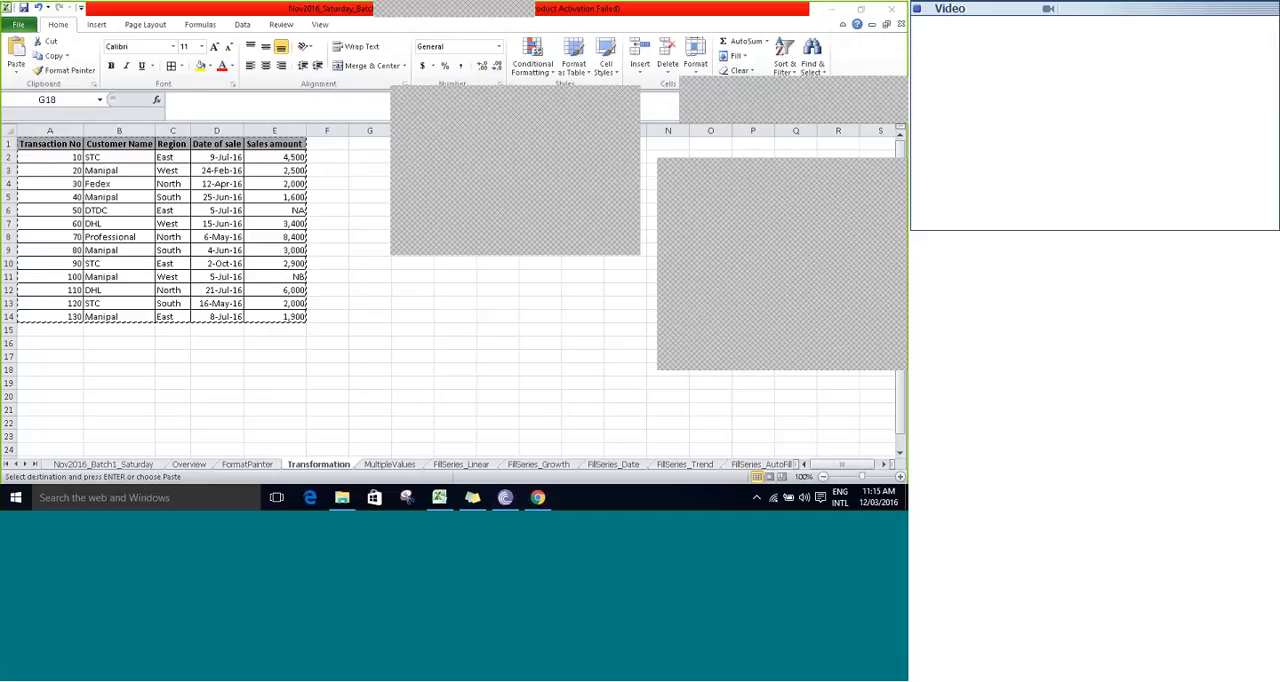
{"action": "left_click", "coordinate": [627, 93]}
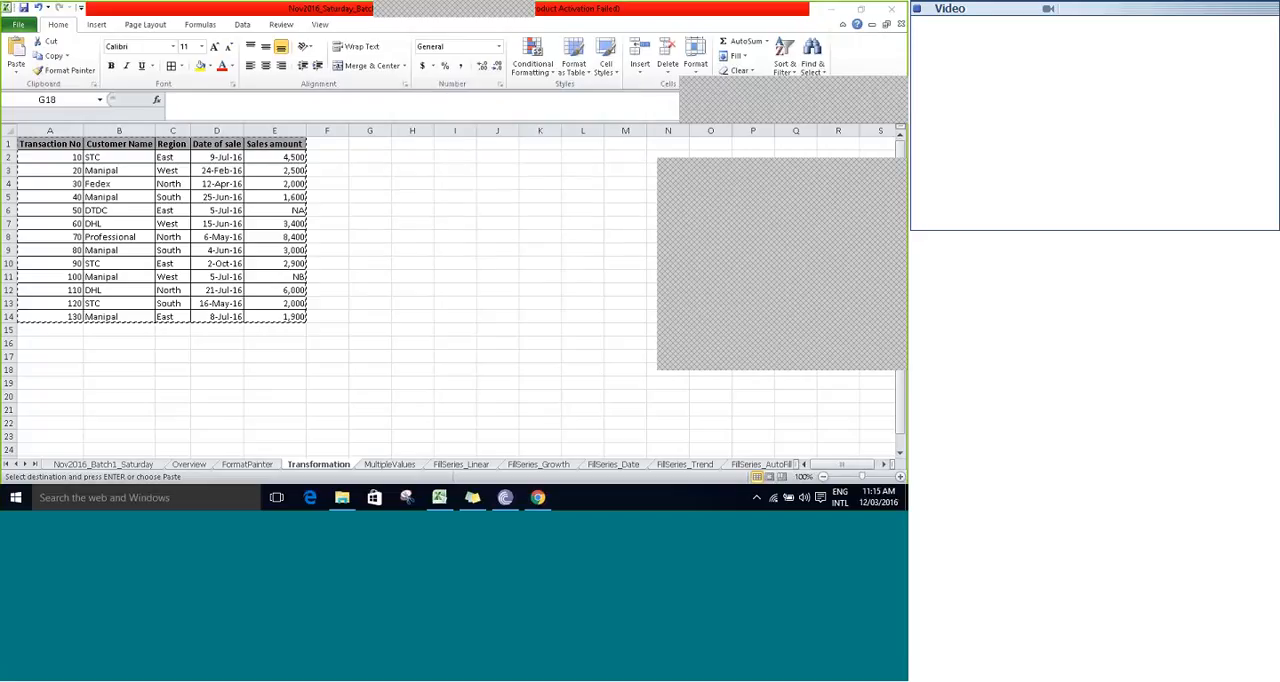
- Return to the FormatPainter sheet, cancelling the pending copy, and review the notes on the two ways of format painter in G5:H8
{"action": "left_click", "coordinate": [249, 466]}
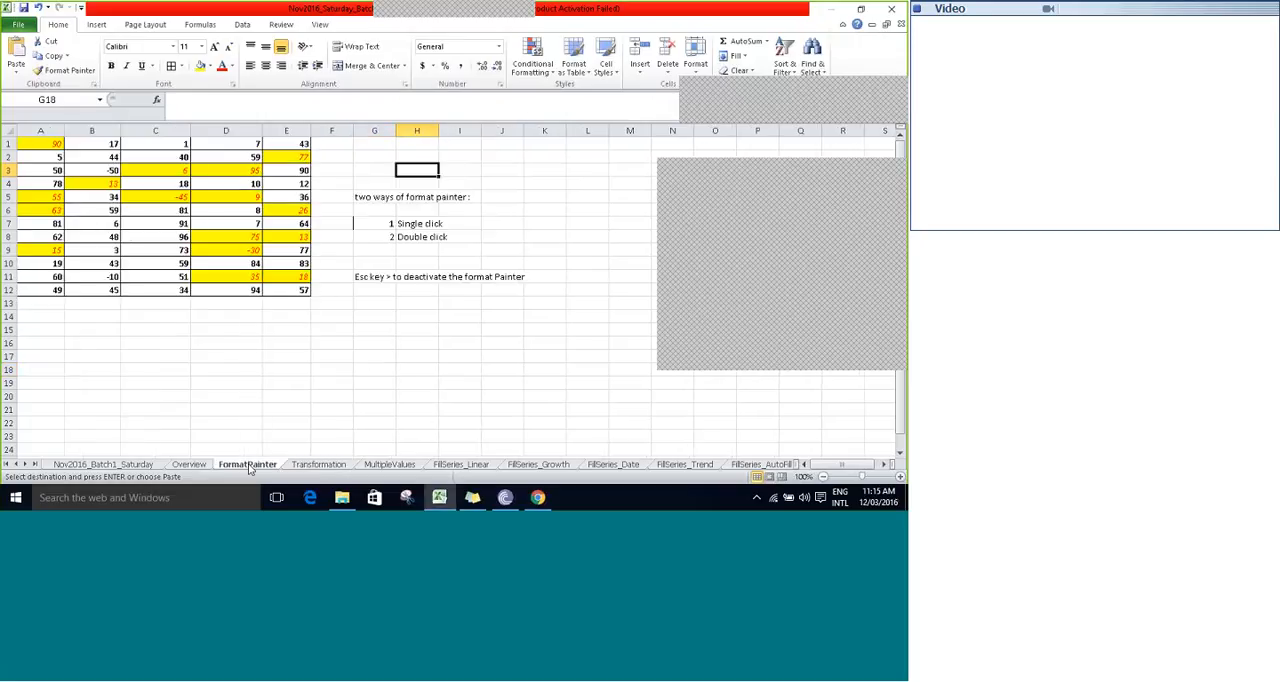
{"action": "left_click", "coordinate": [361, 199]}
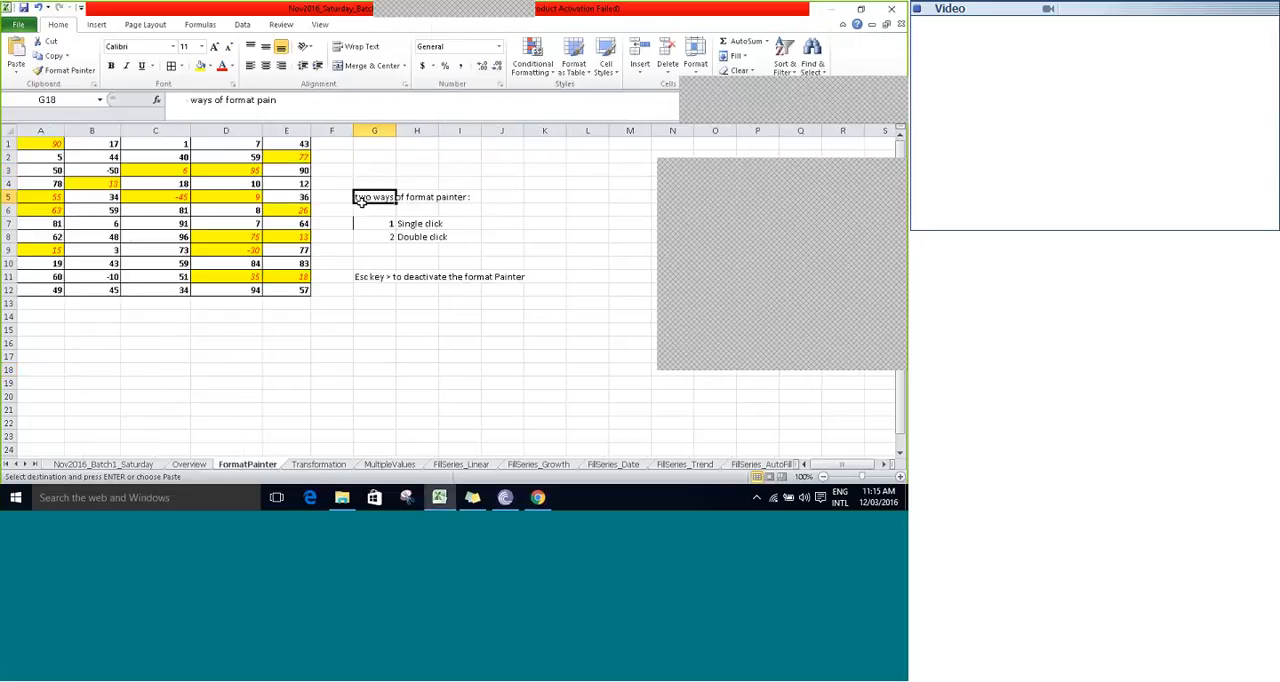
{"action": "key", "text": "Escape"}
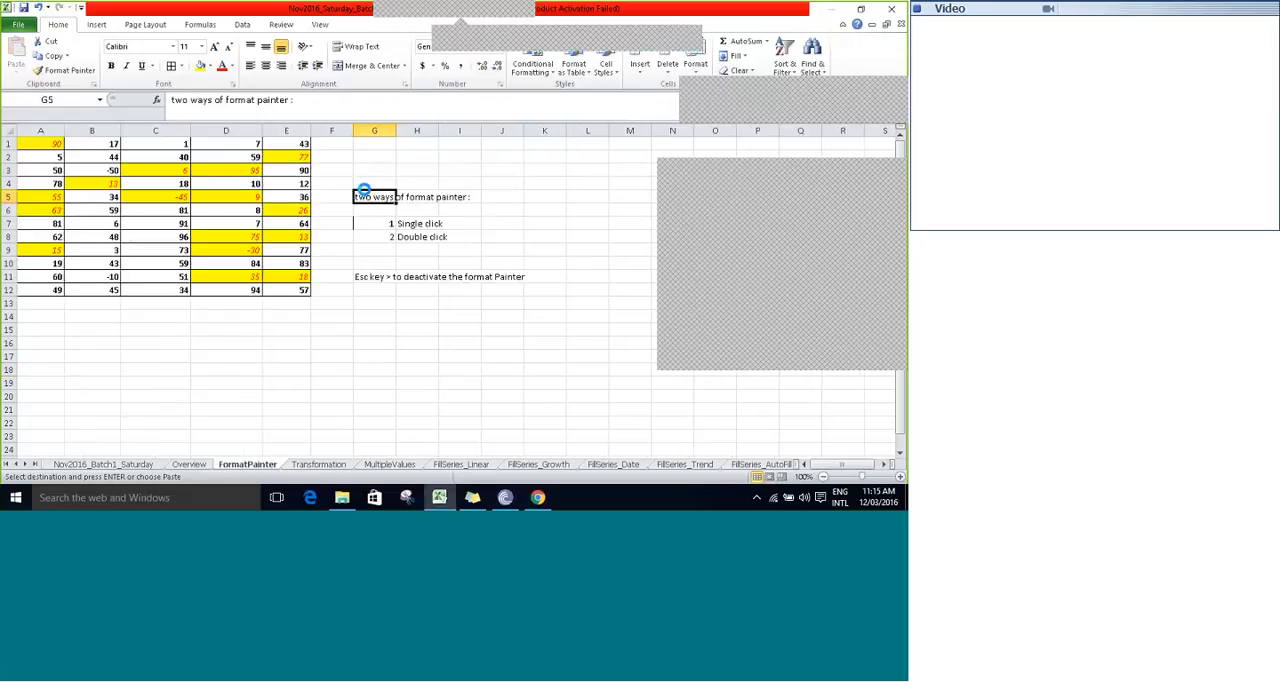
{"action": "left_click", "coordinate": [377, 168]}
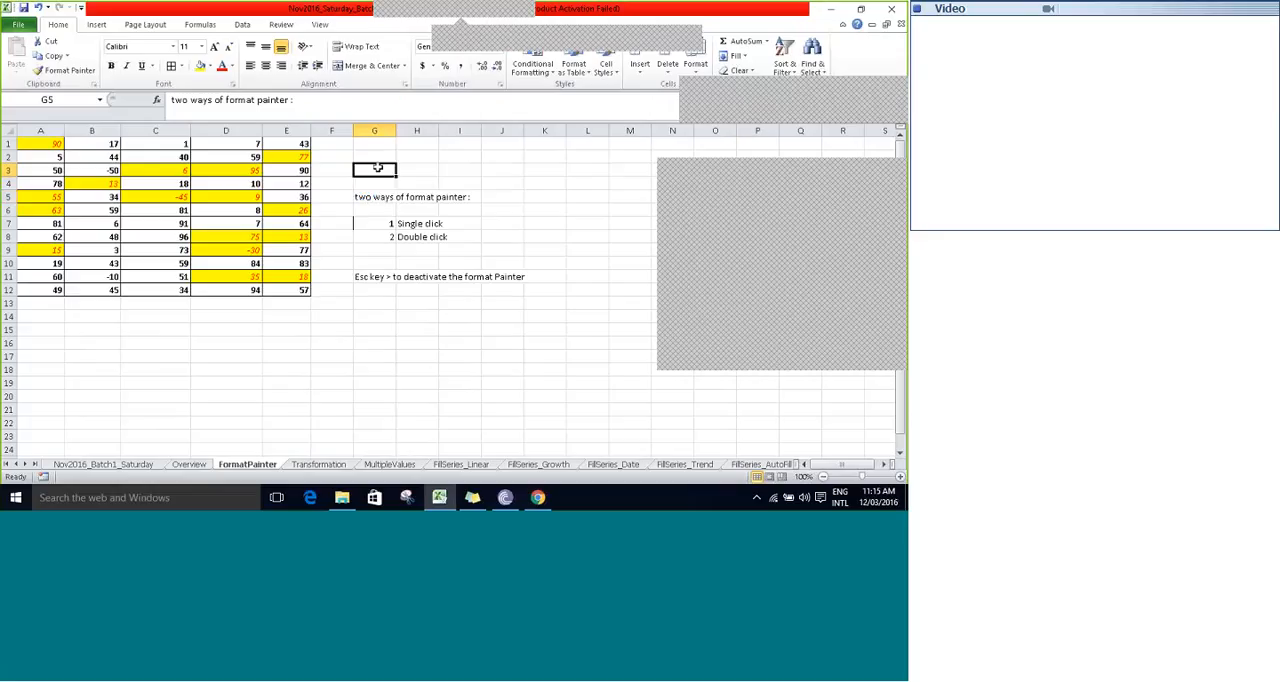
{"action": "left_click", "coordinate": [357, 196]}
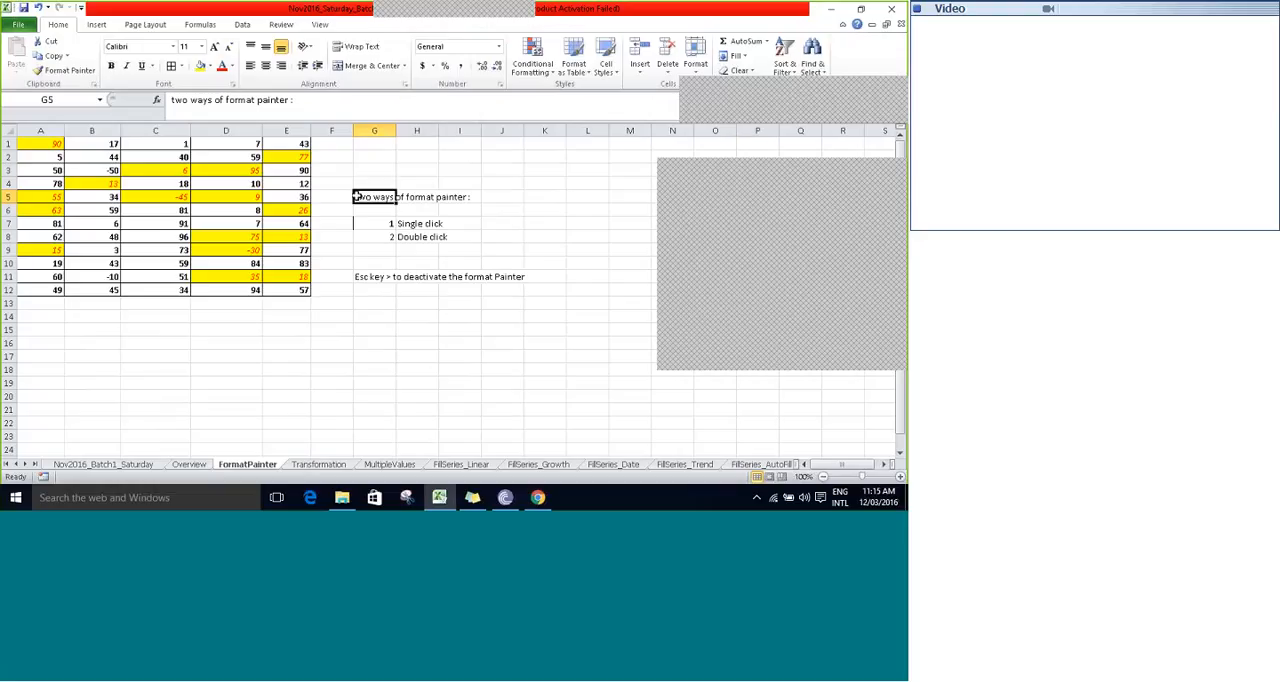
{"action": "left_click", "coordinate": [367, 223]}
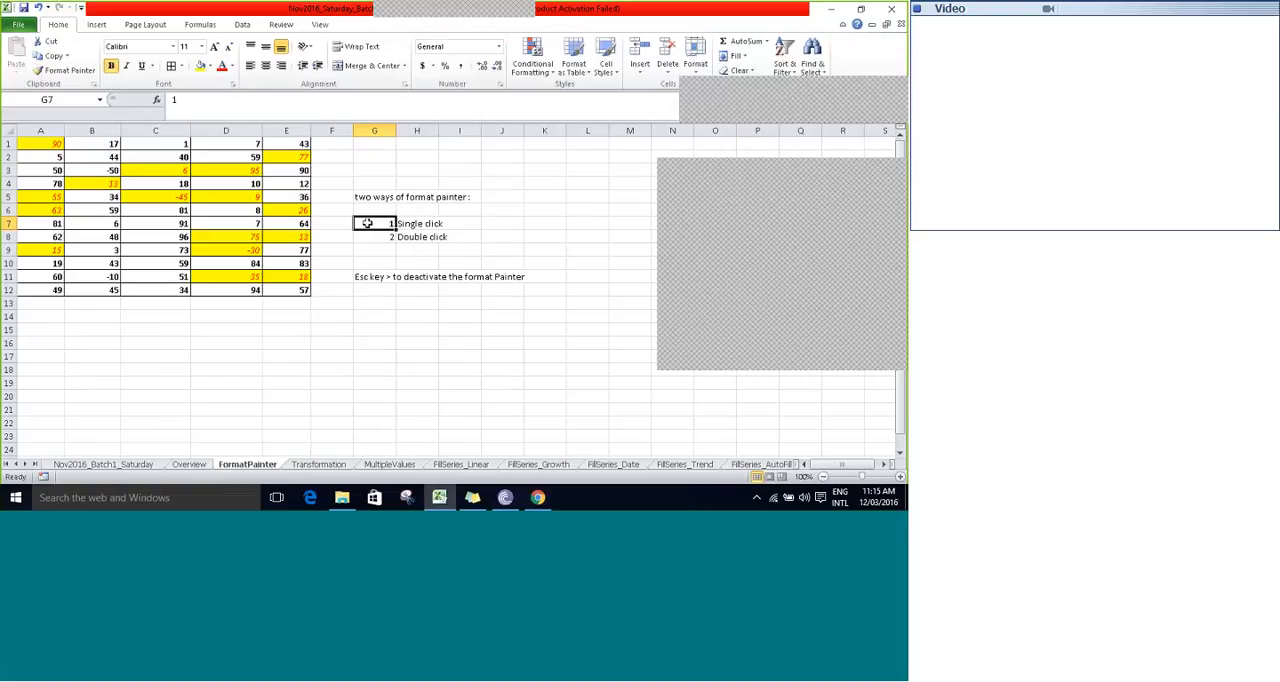
{"action": "key", "text": "Down"}
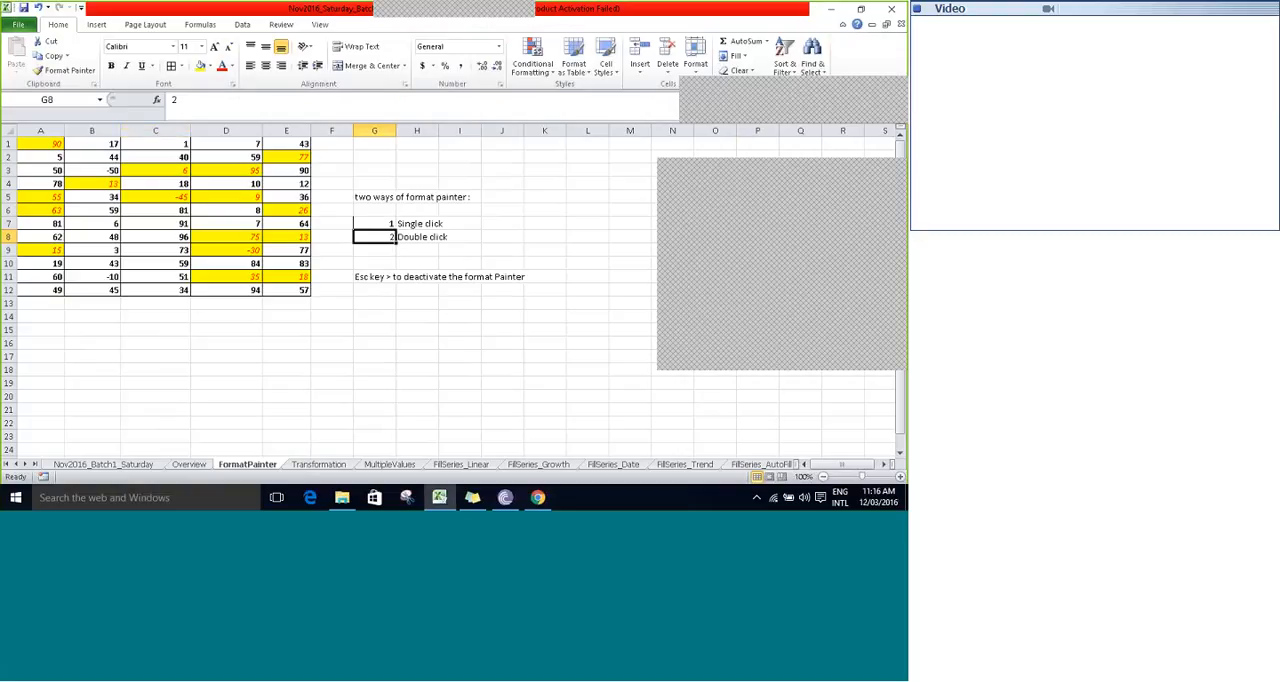
- Change the fill of cell A5 to a light aqua-blue theme color
{"action": "left_click", "coordinate": [43, 197]}
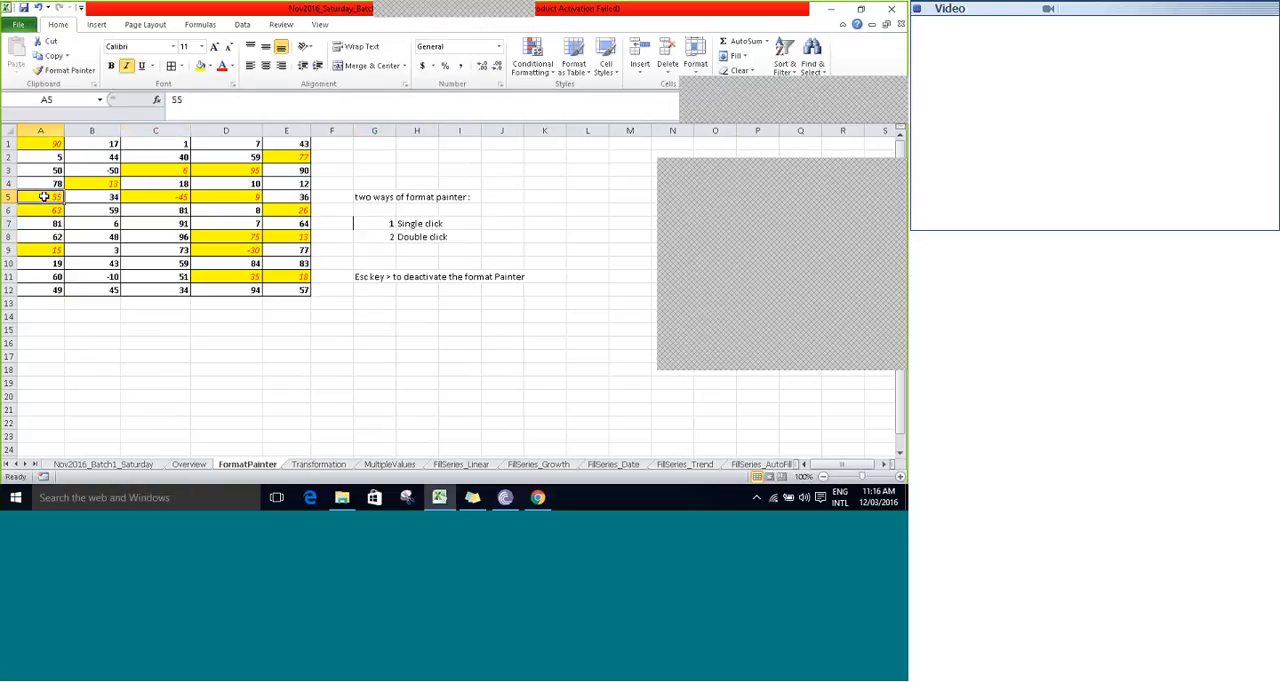
{"action": "left_click", "coordinate": [211, 66]}
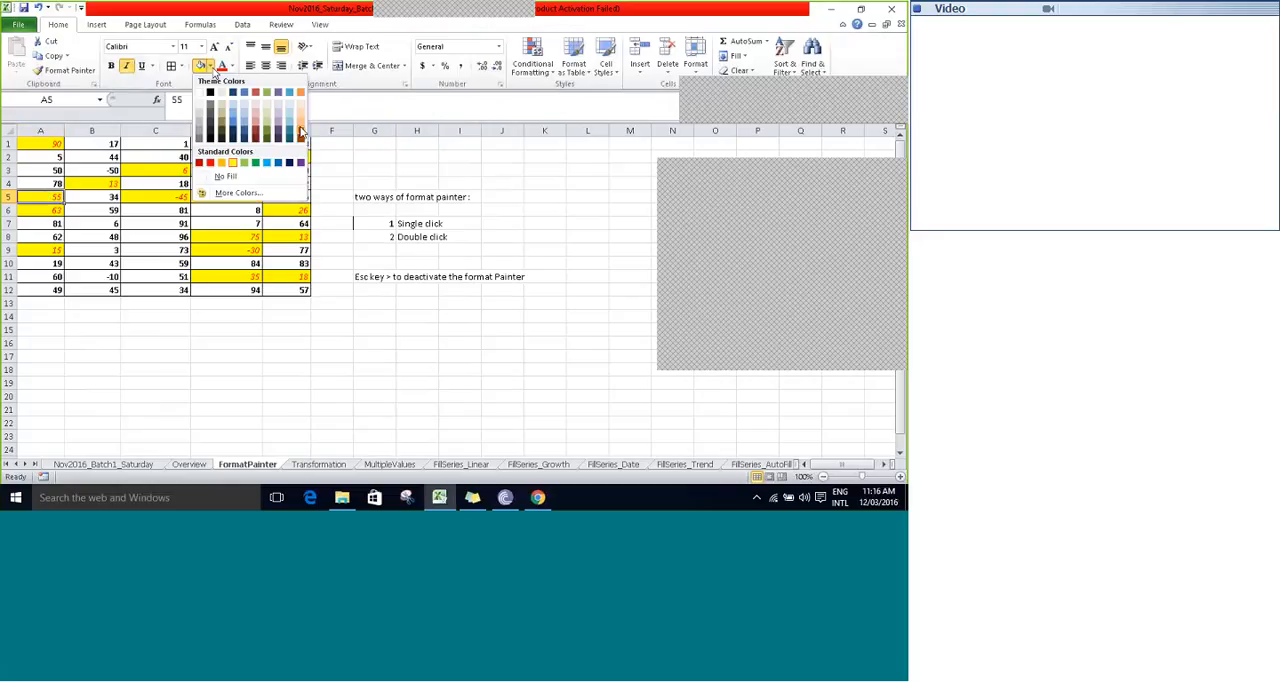
{"action": "left_click", "coordinate": [289, 126]}
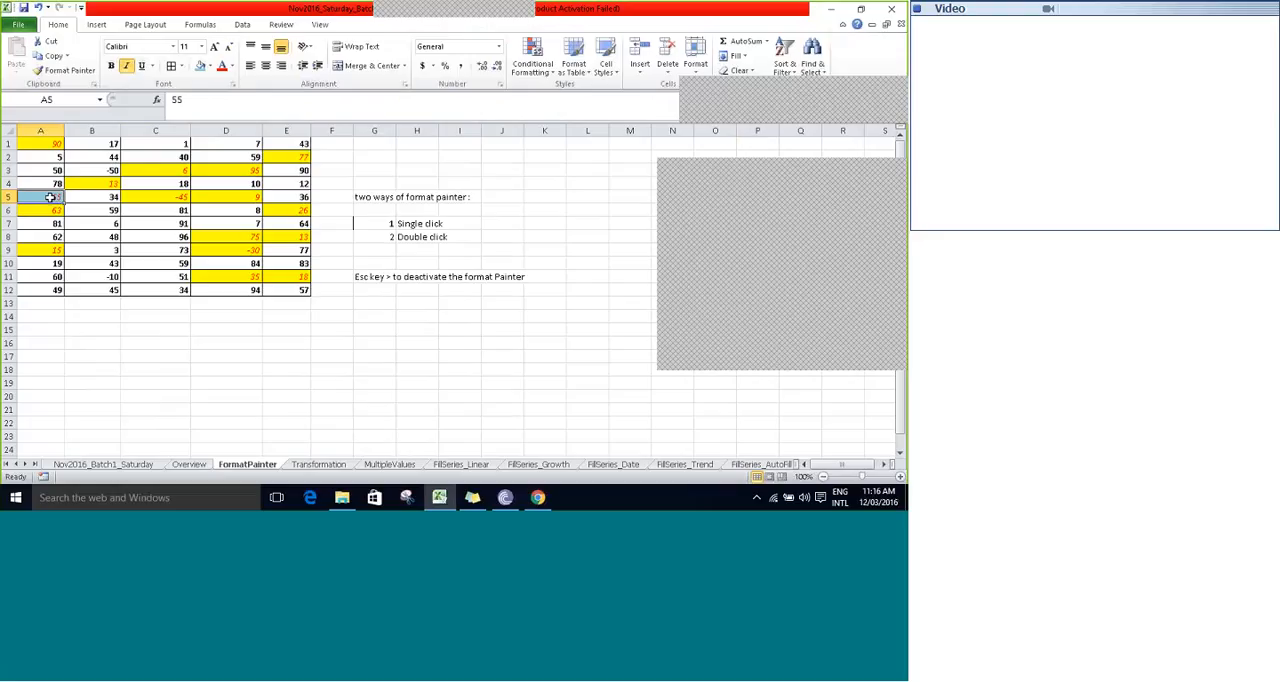
- Apply the format of cell A5 once to cell C8 with Format Painter, and select C10 and C11 to check the single use
{"action": "left_click", "coordinate": [72, 71]}
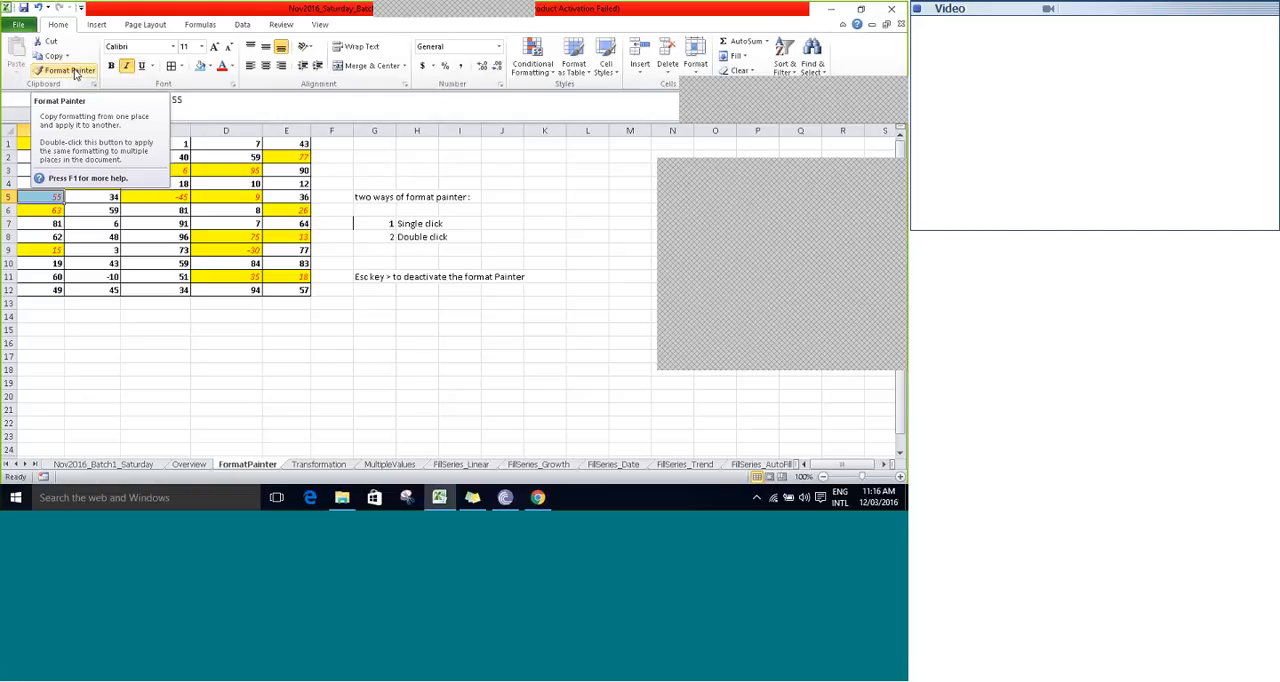
{"action": "left_click", "coordinate": [75, 73]}
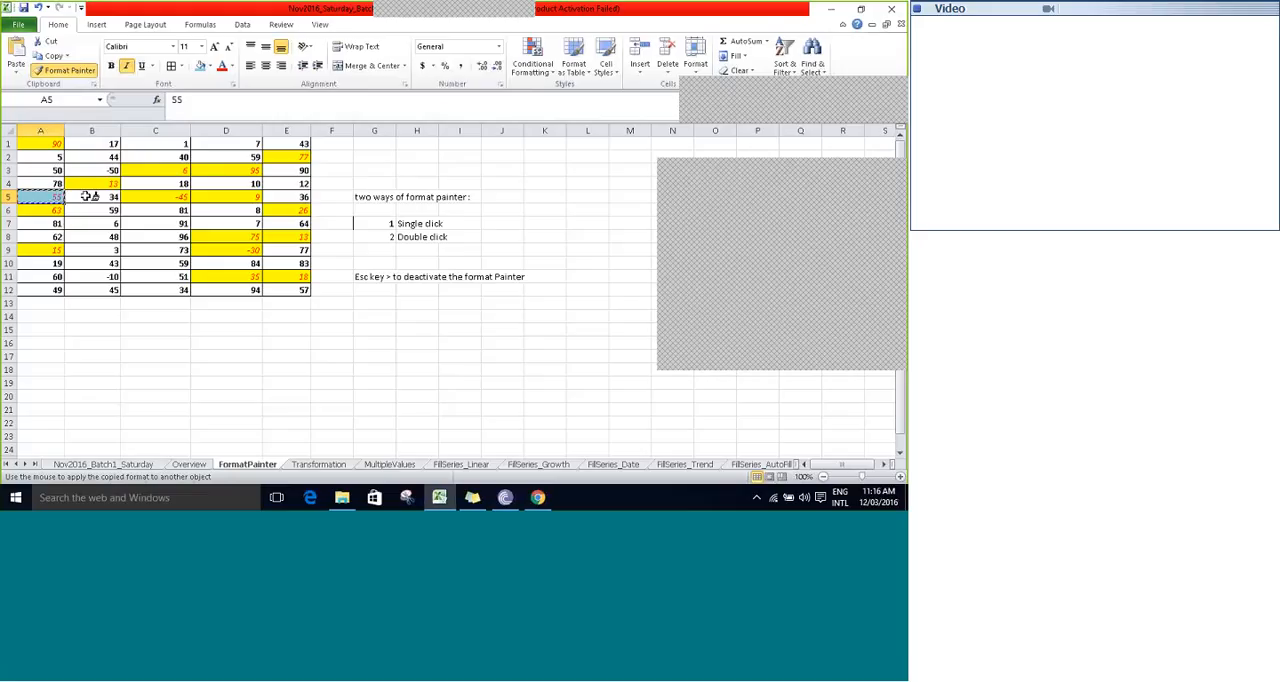
{"action": "left_click", "coordinate": [135, 234]}
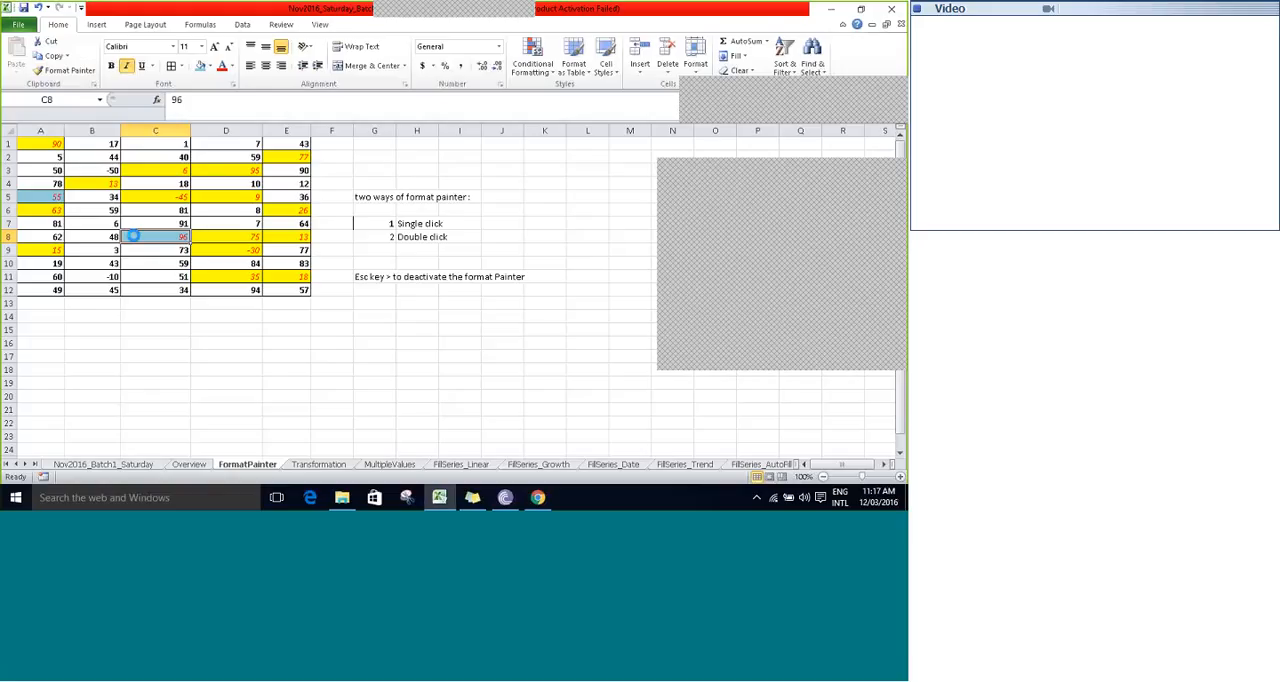
{"action": "left_click", "coordinate": [150, 259]}
{"action": "left_click", "coordinate": [147, 276]}
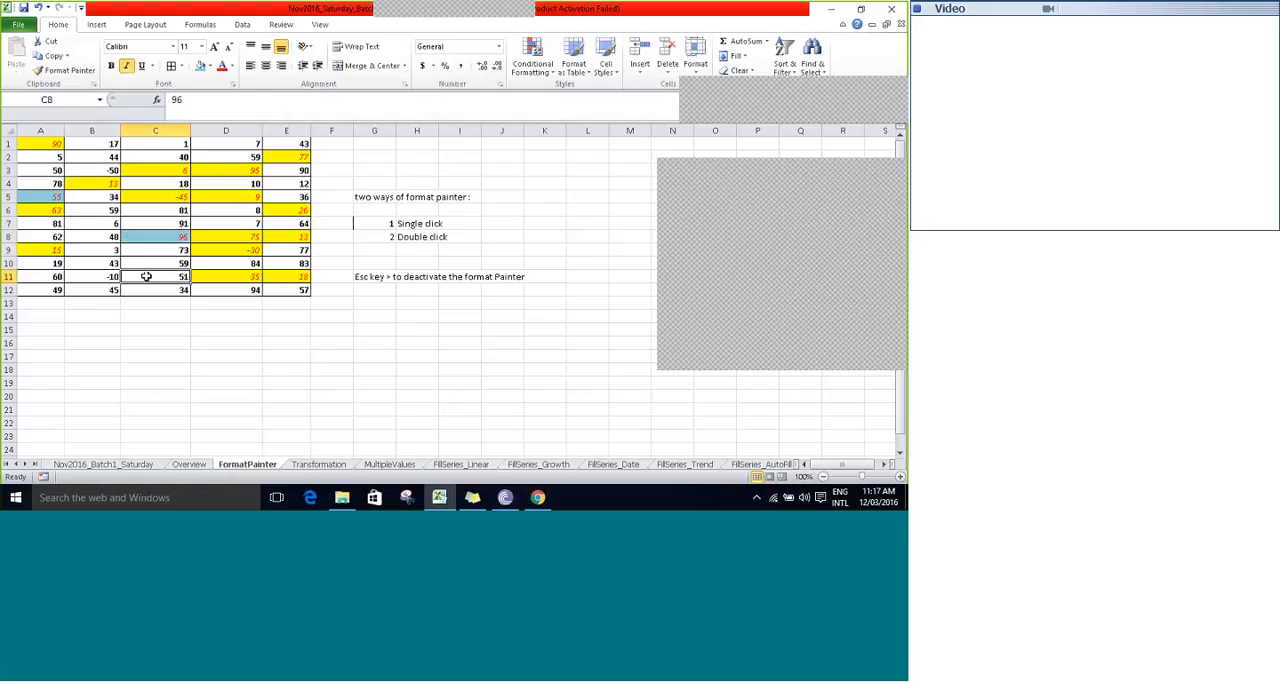
- Select cells B12, C9 and C10 to check whether Format Painter is still active
{"action": "left_click", "coordinate": [148, 298]}
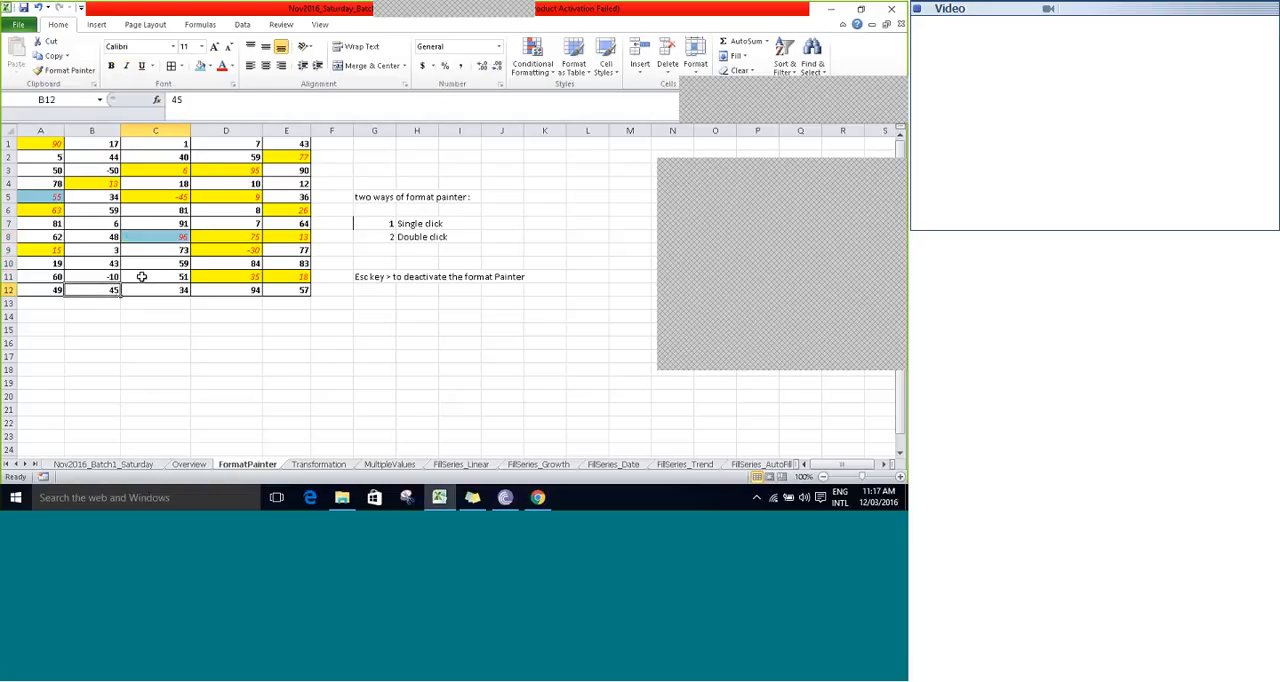
{"action": "left_click", "coordinate": [170, 248]}
{"action": "key", "text": "ctrl+b"}
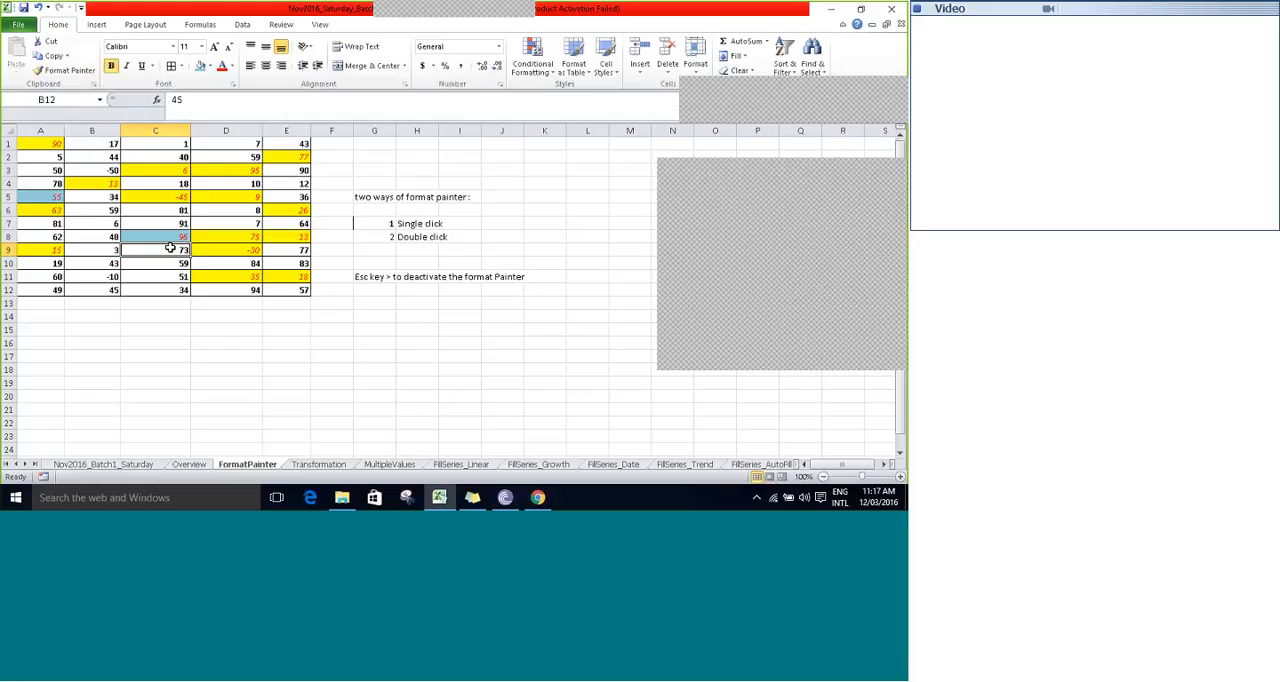
{"action": "left_click", "coordinate": [159, 263]}
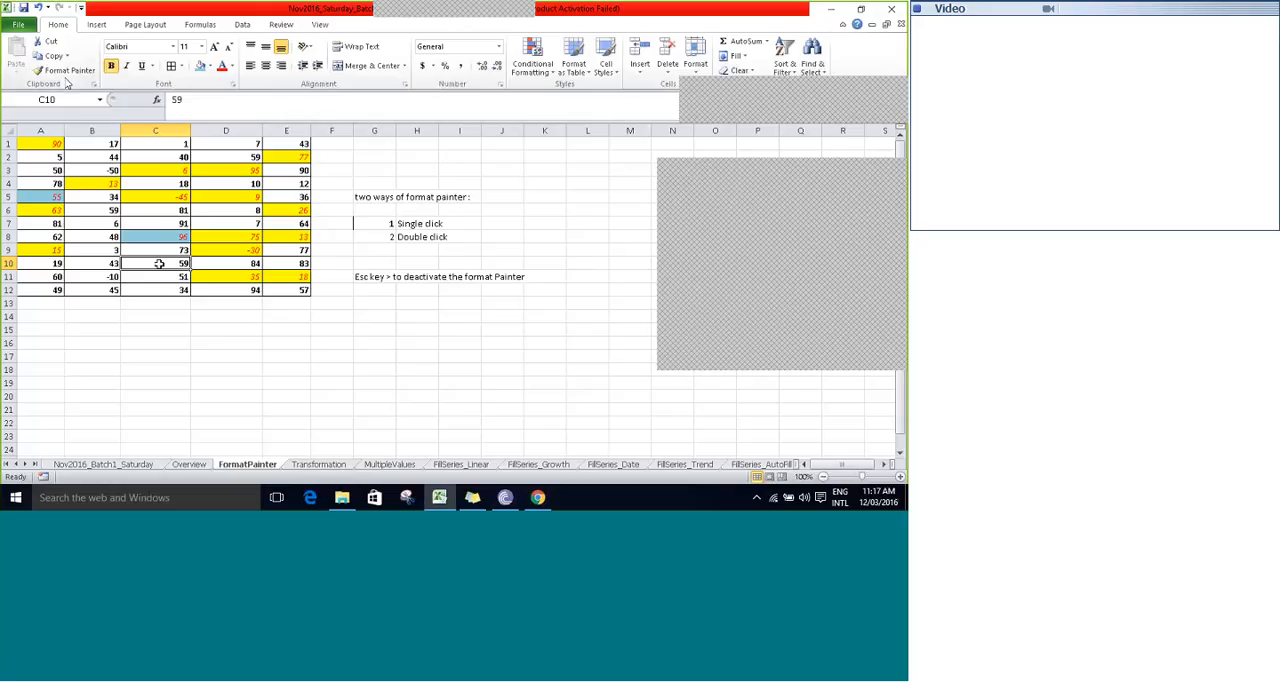
- Lock Format Painter on for repeated use with the format of cell A5 and apply it to B7, C11, B10 and C2:D2
{"action": "left_click", "coordinate": [50, 196]}
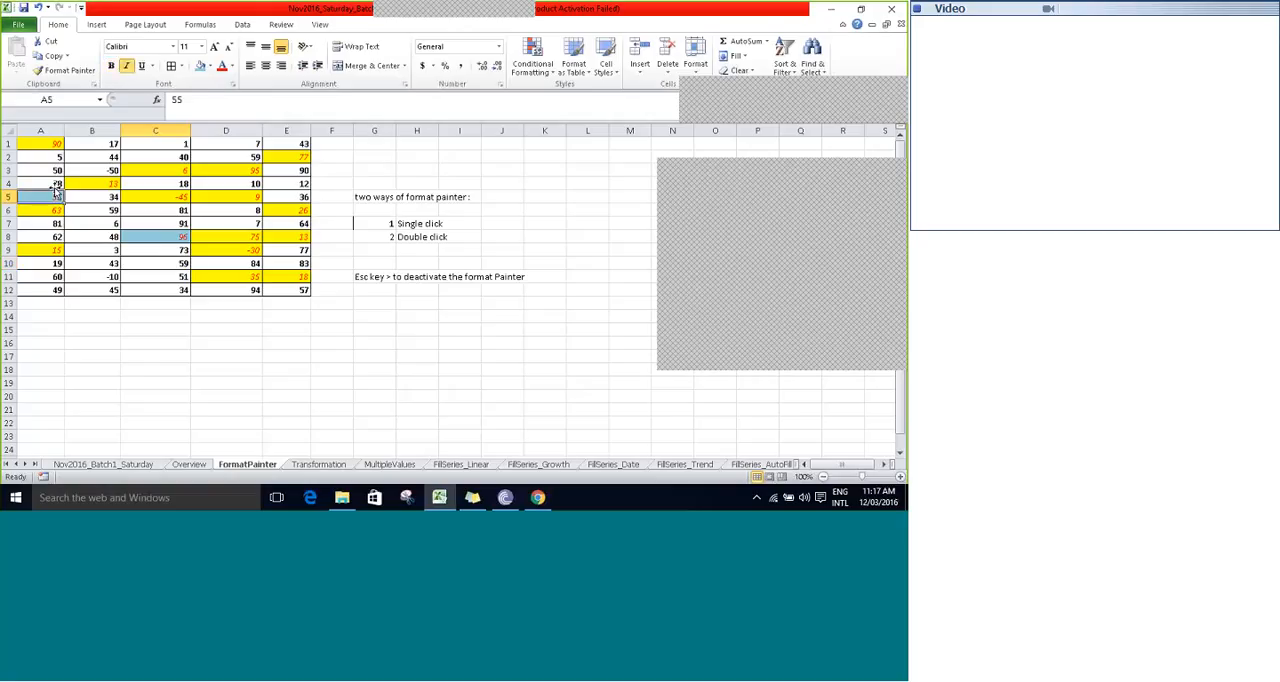
{"action": "left_click", "coordinate": [68, 70]}
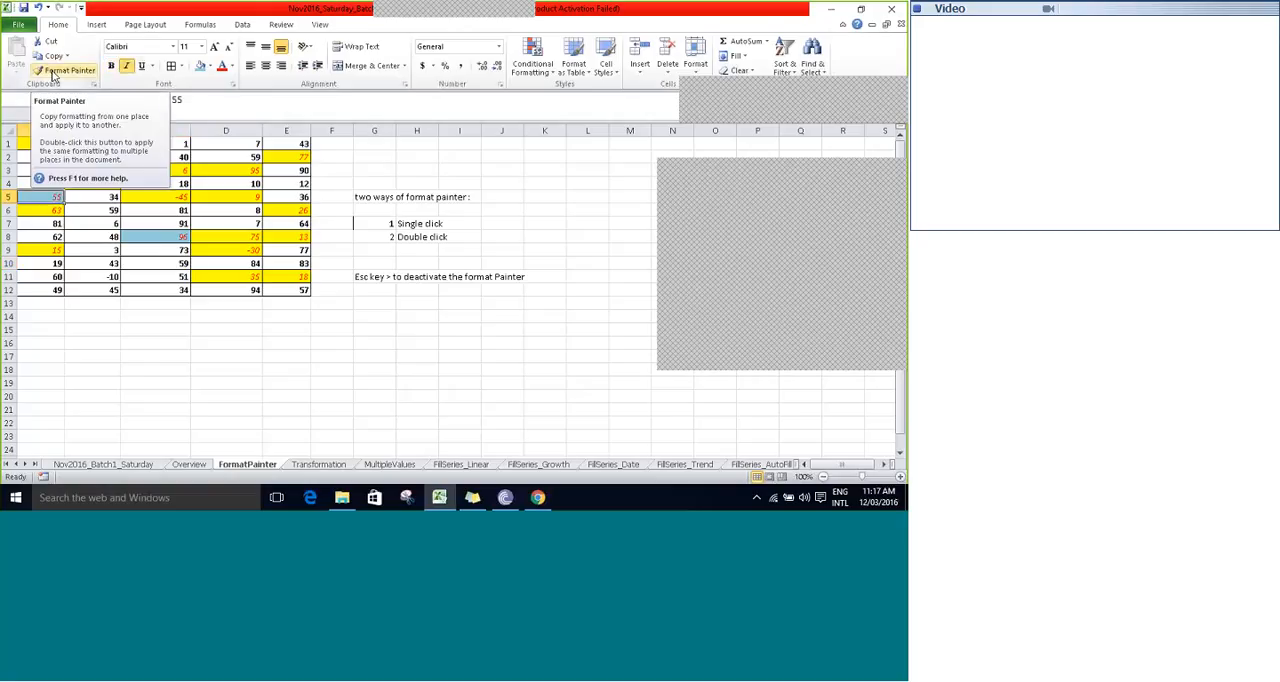
{"action": "left_click", "coordinate": [55, 75]}
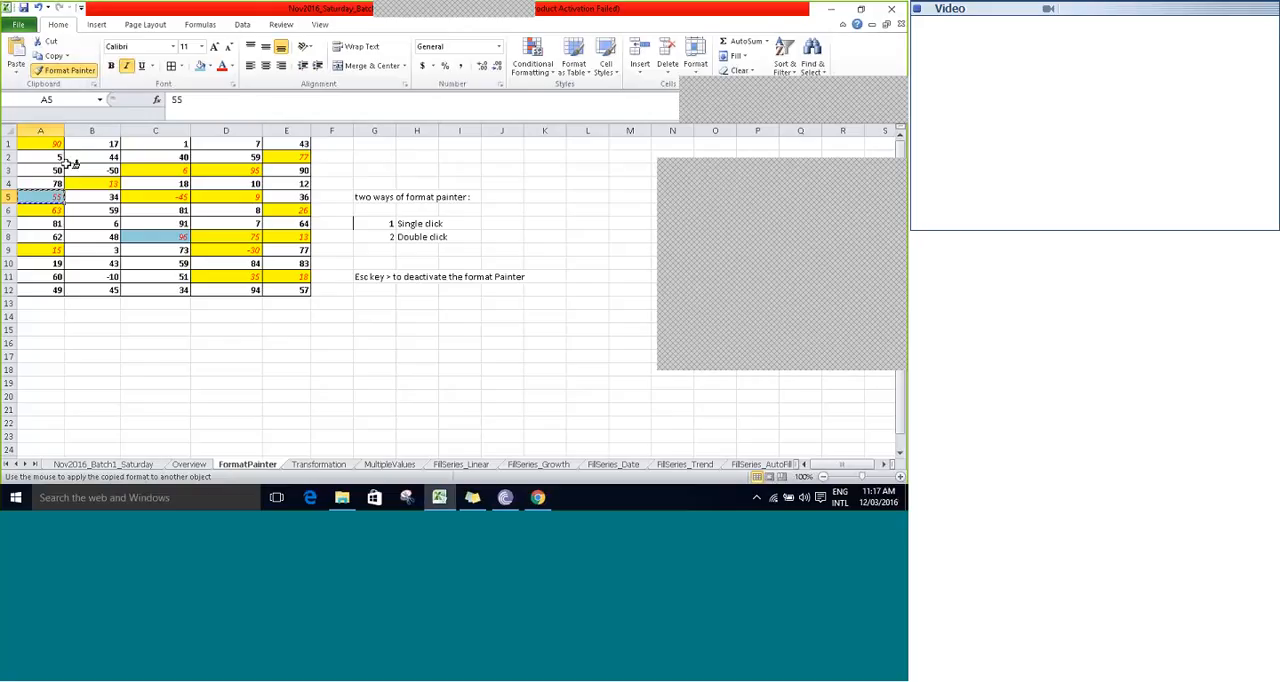
{"action": "left_click", "coordinate": [92, 223]}
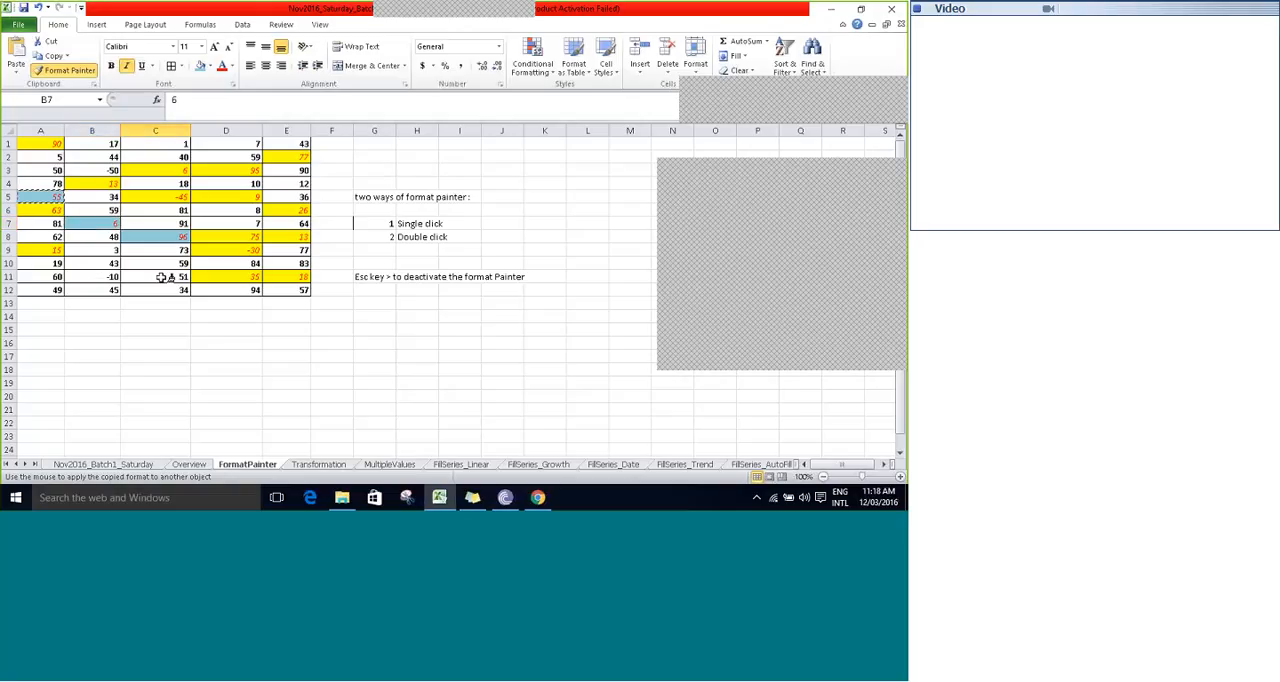
{"action": "left_click", "coordinate": [163, 277]}
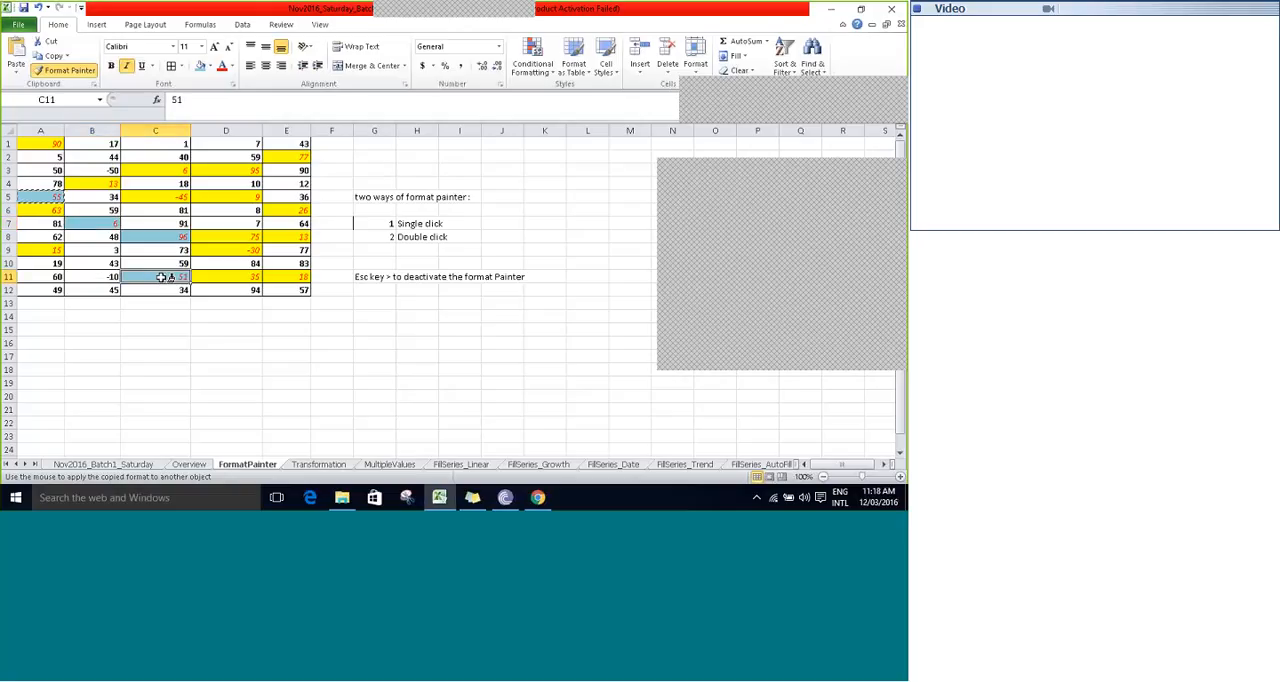
{"action": "left_click", "coordinate": [111, 261]}
{"action": "left_click", "coordinate": [165, 151]}
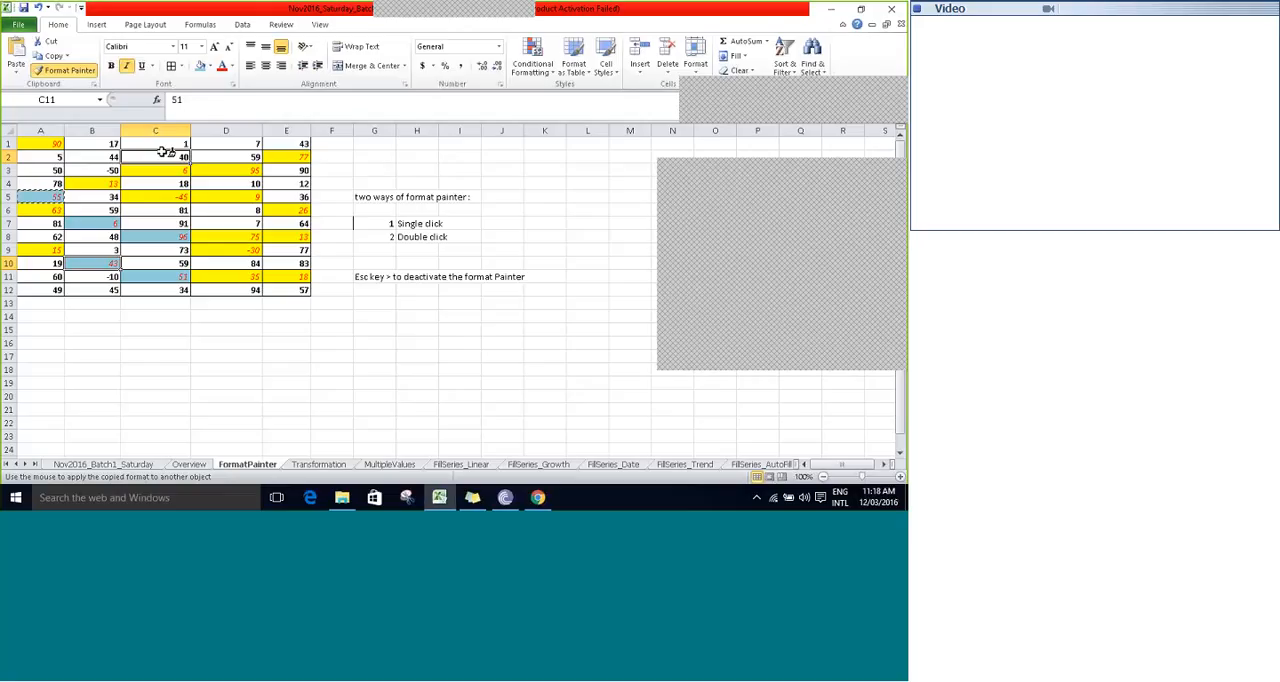
{"action": "left_click_drag", "start_coordinate": [165, 151], "coordinate": [215, 155]}
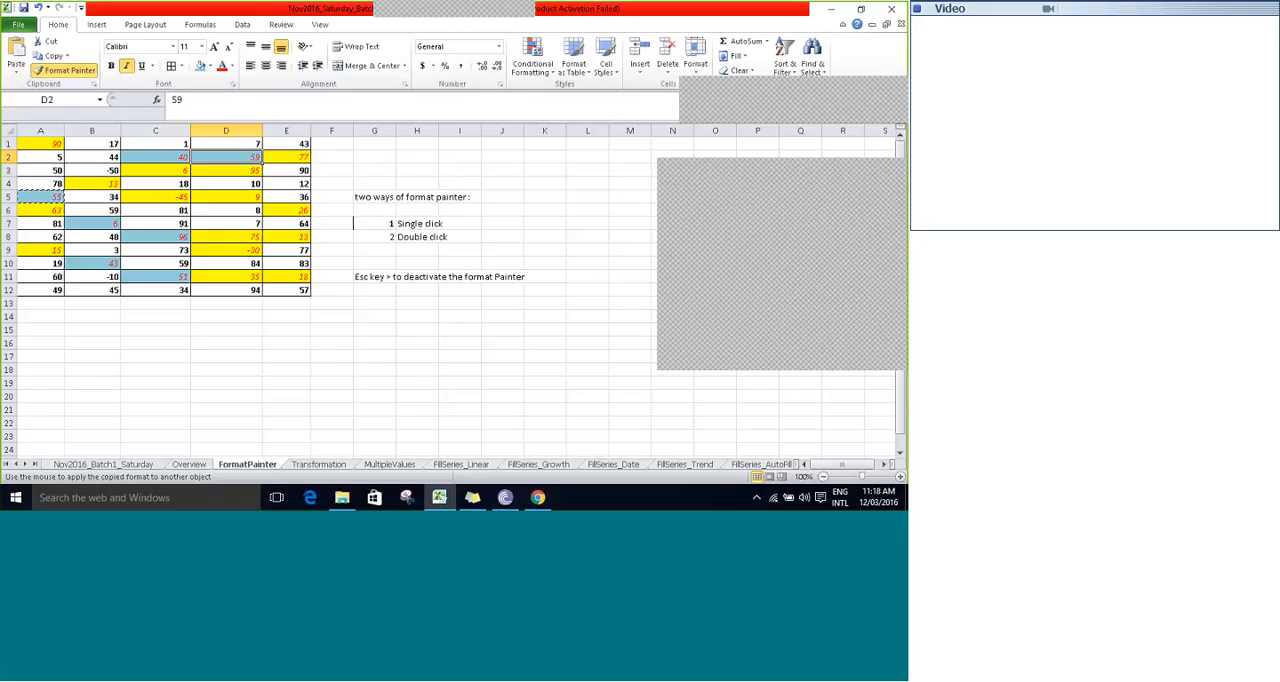
- Apply the same copied format to the empty cell G10, deactivate Format Painter and select cell I11
{"action": "left_click", "coordinate": [370, 262]}
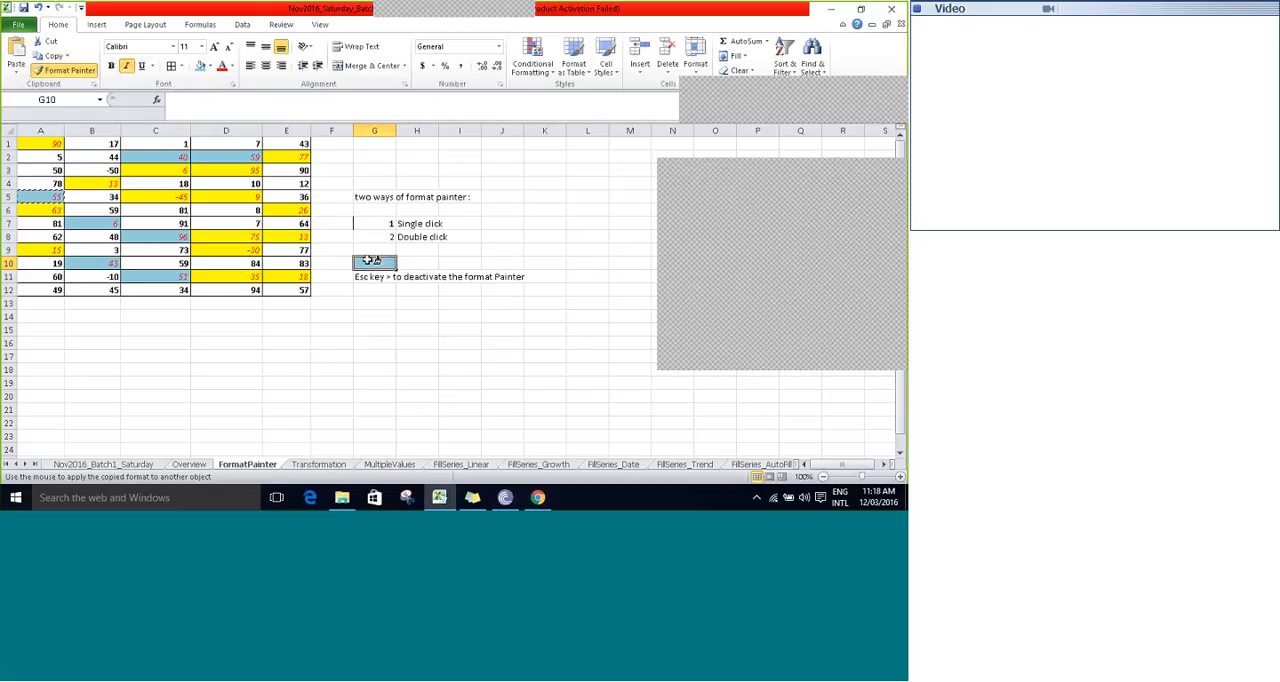
{"action": "key", "text": "Escape"}
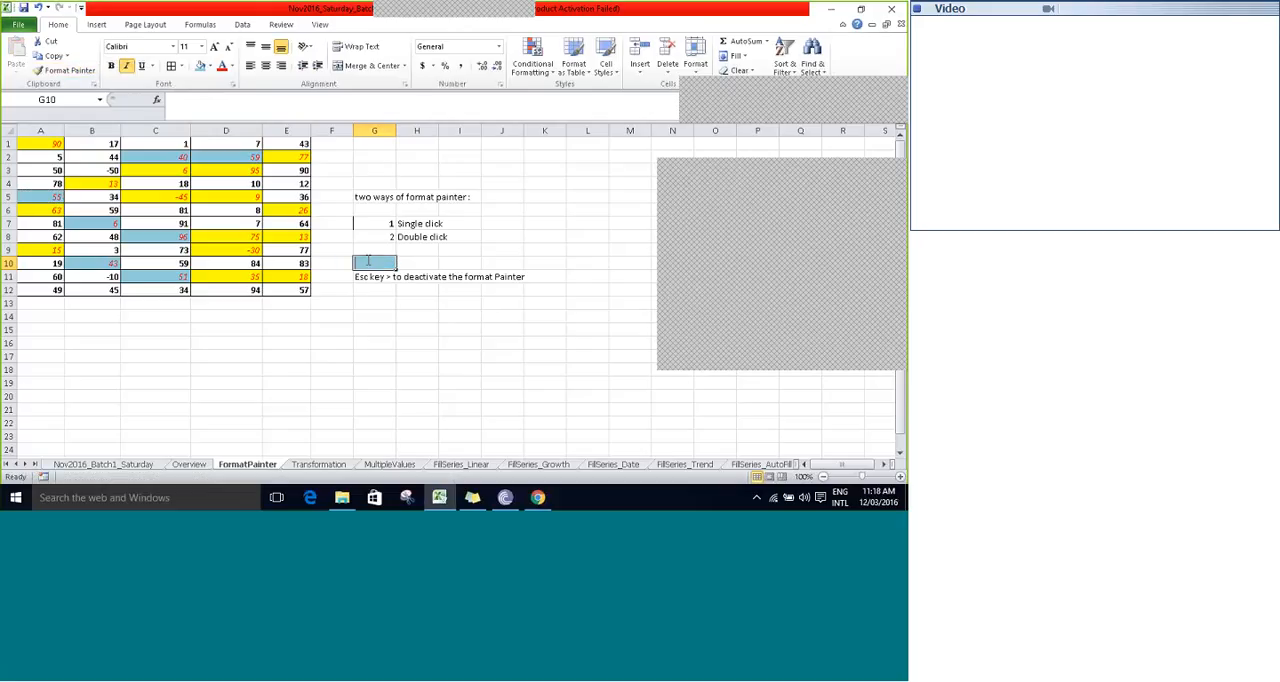
{"action": "left_click", "coordinate": [451, 278]}
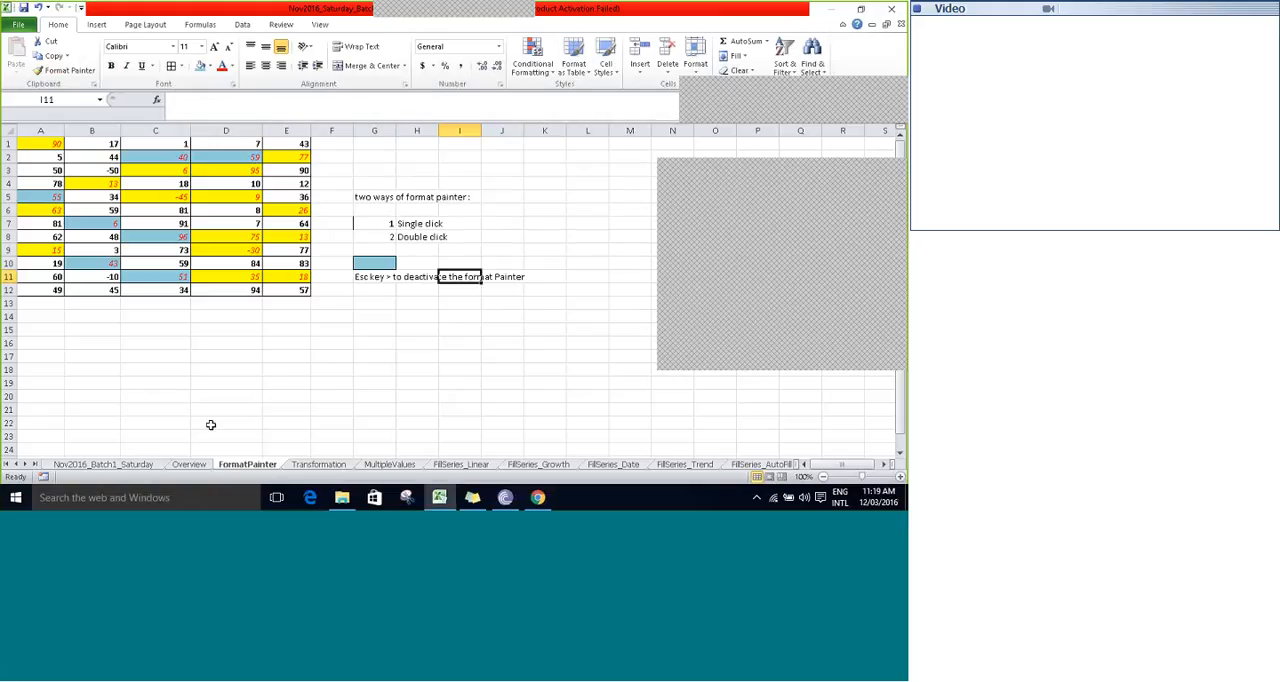
- Show the Transformation sheet with its sales table and select the Transaction No header in A1
{"action": "left_click", "coordinate": [318, 465]}
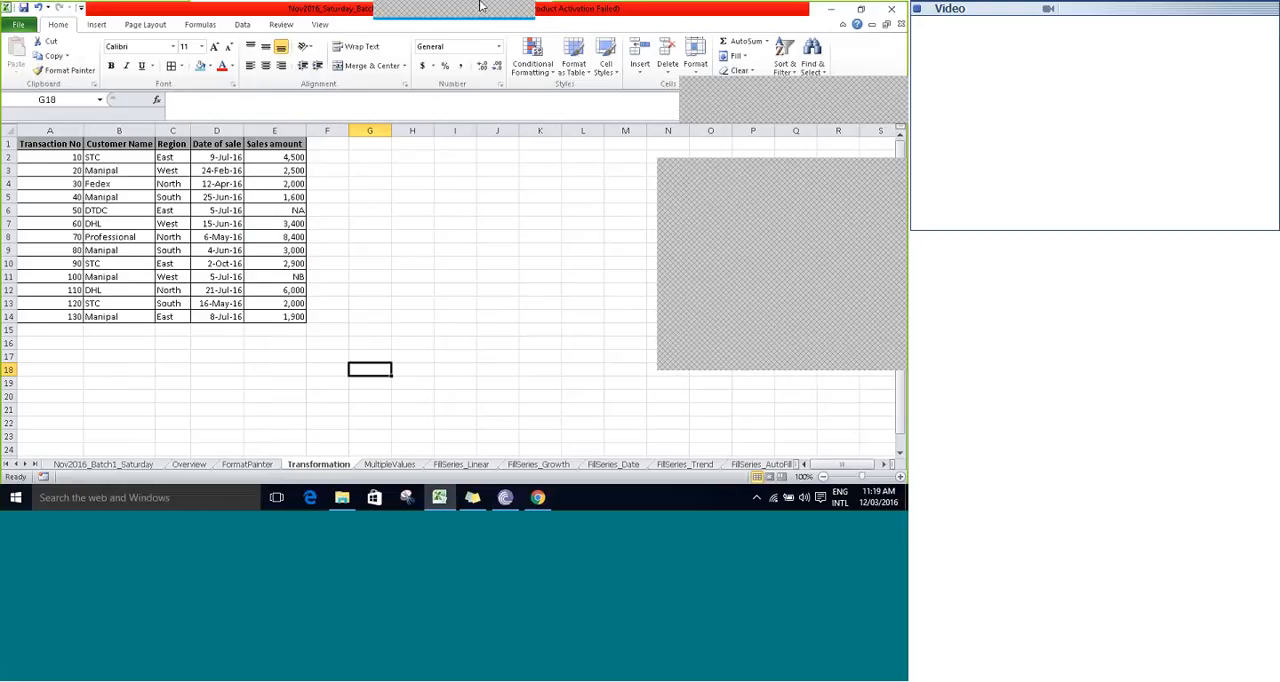
{"action": "left_click", "coordinate": [35, 145]}
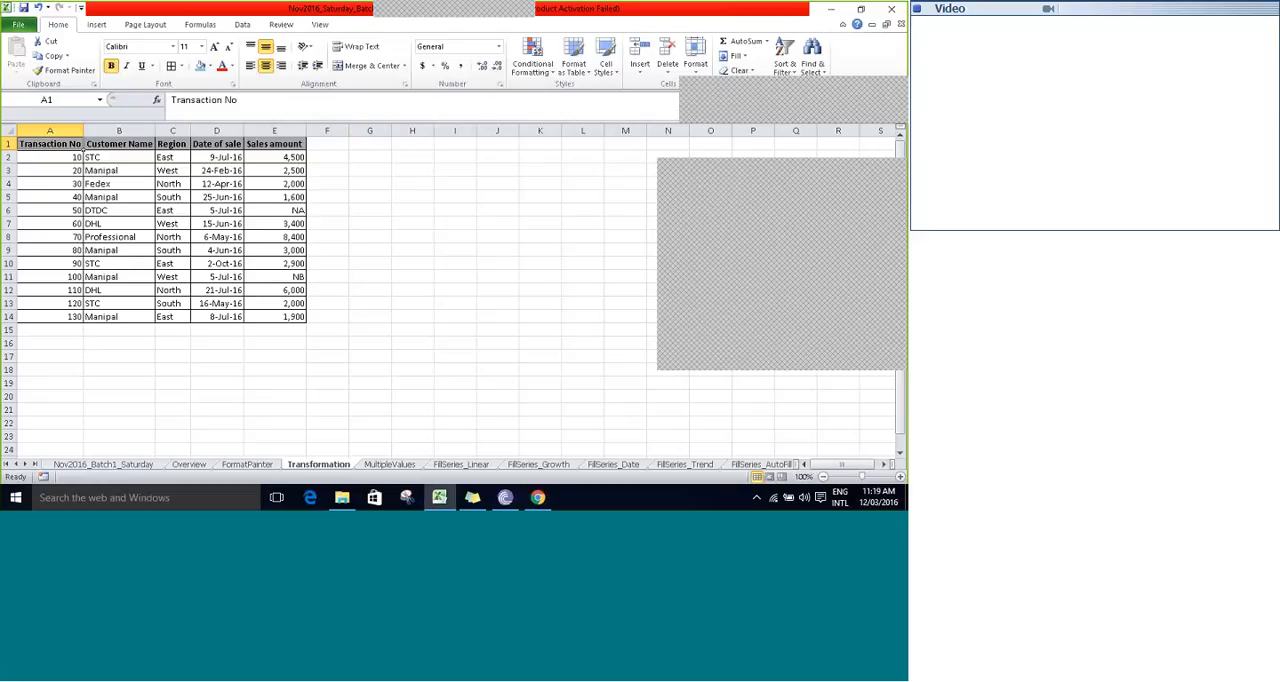
{"action": "left_click", "coordinate": [580, 20]}
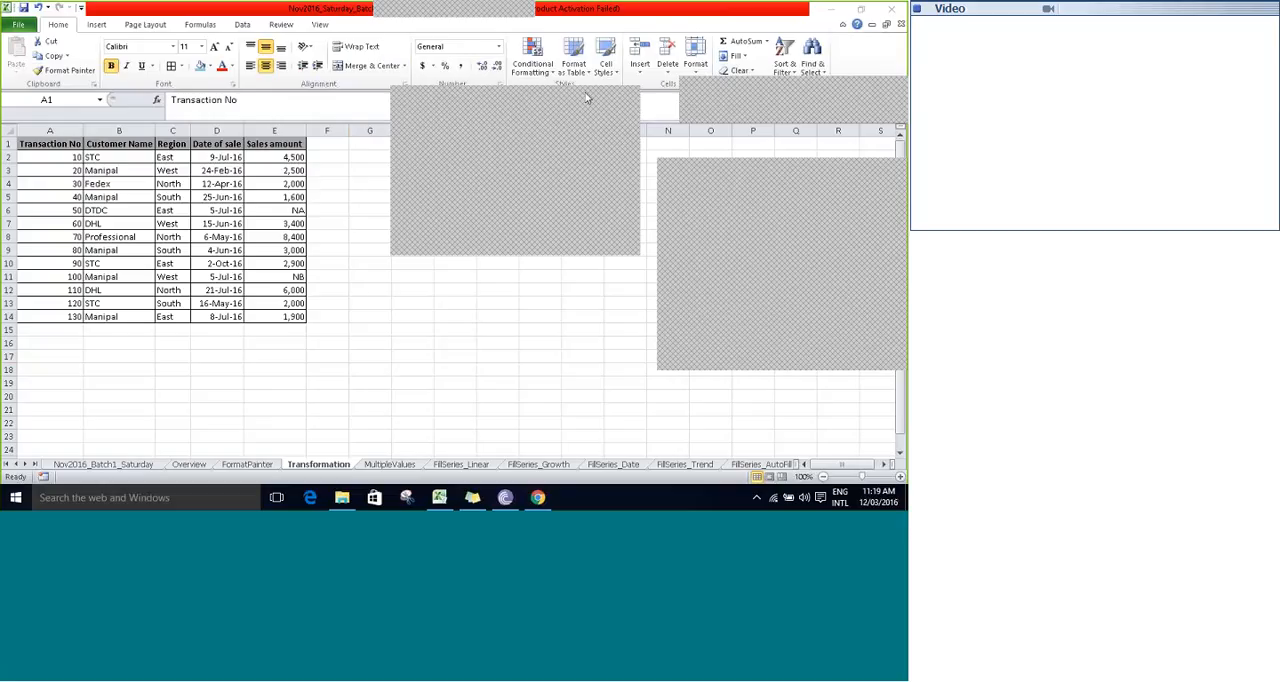
- Return to the FormatPainter sheet, apply the format of cell G7 to cell D7 with Format Painter, and select F3
{"action": "left_click", "coordinate": [247, 464]}
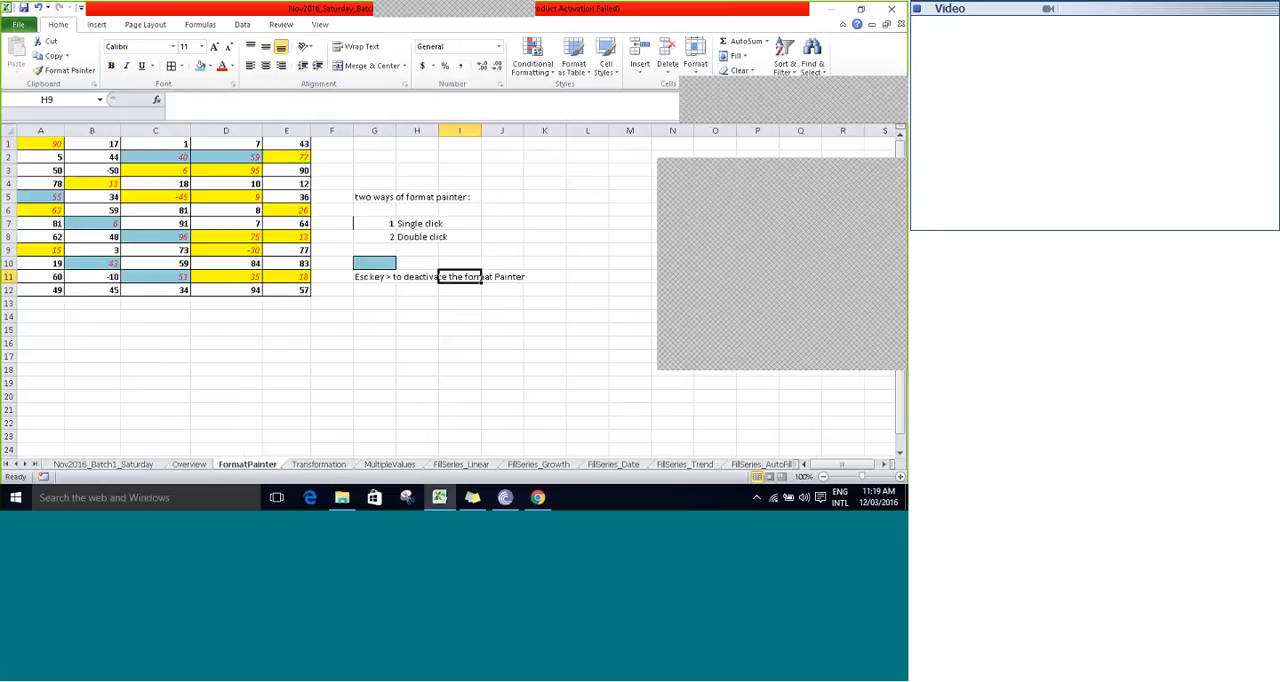
{"action": "left_click", "coordinate": [392, 221]}
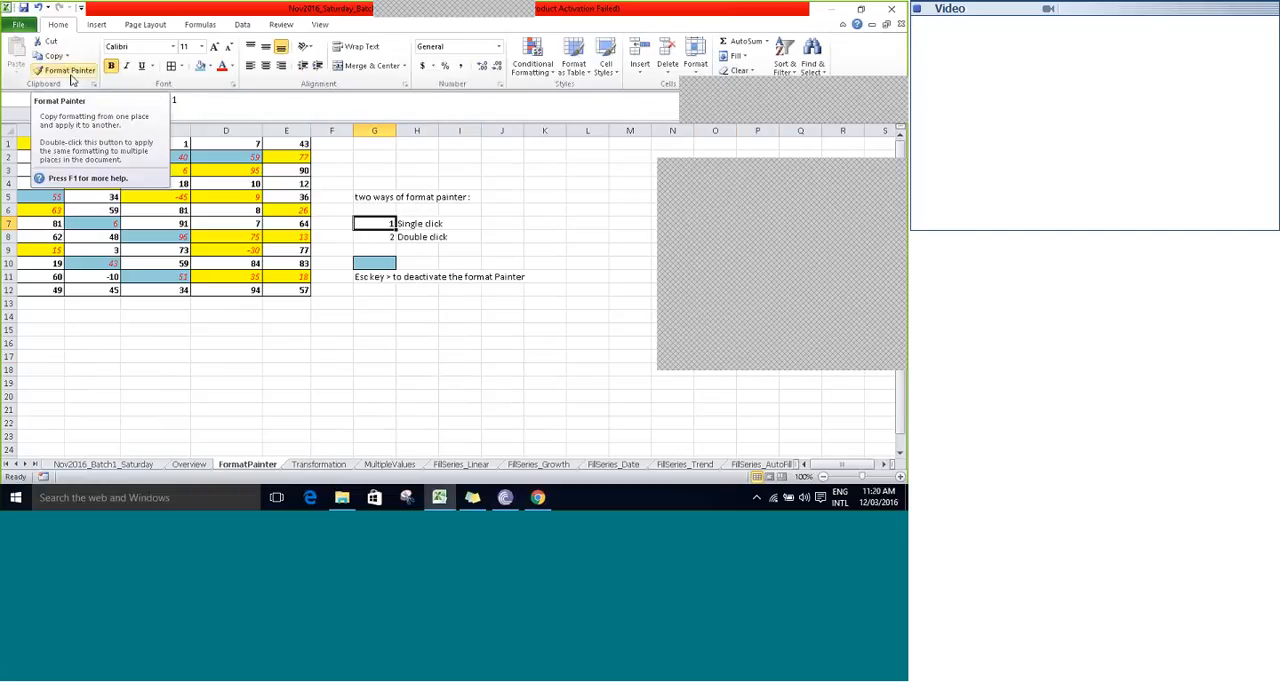
{"action": "left_click", "coordinate": [71, 76]}
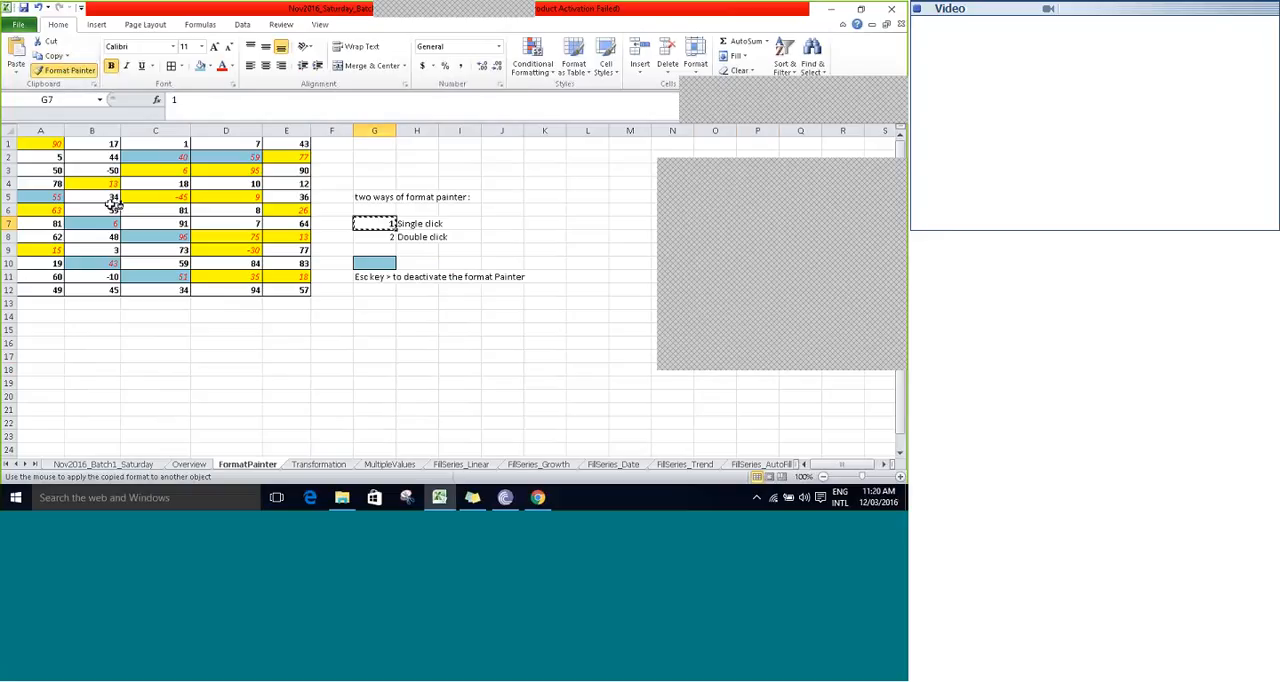
{"action": "left_click", "coordinate": [220, 224]}
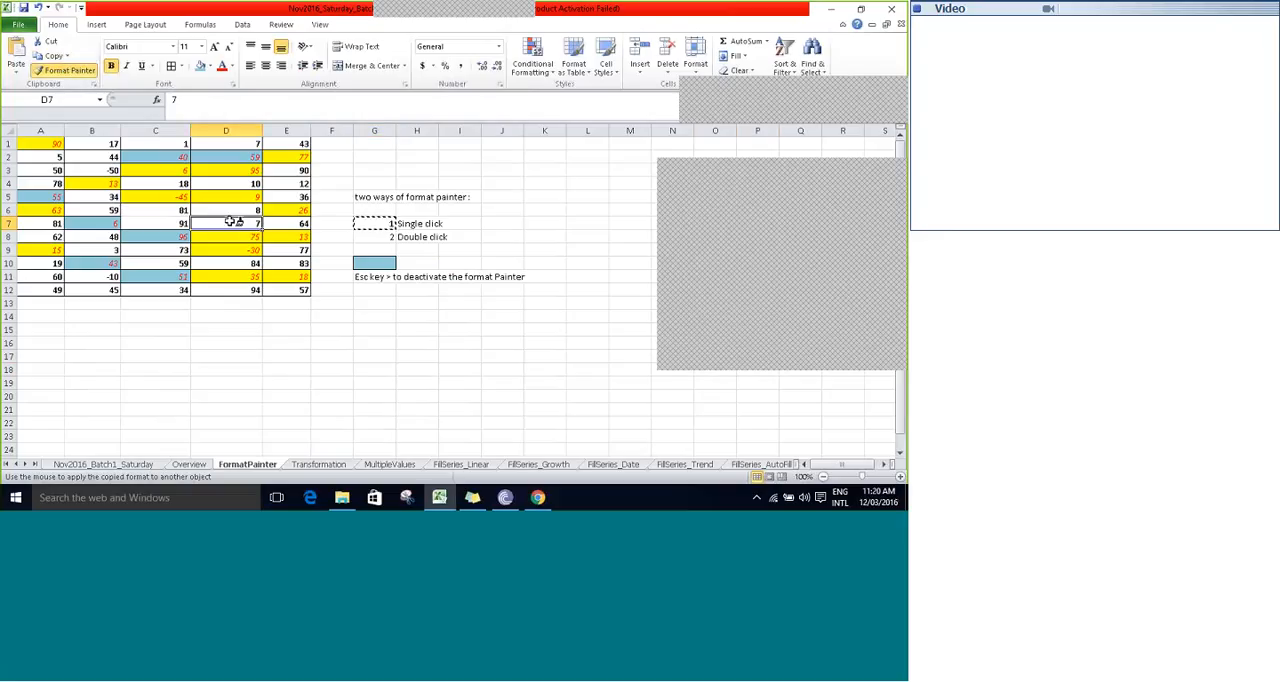
{"action": "left_click", "coordinate": [322, 172]}
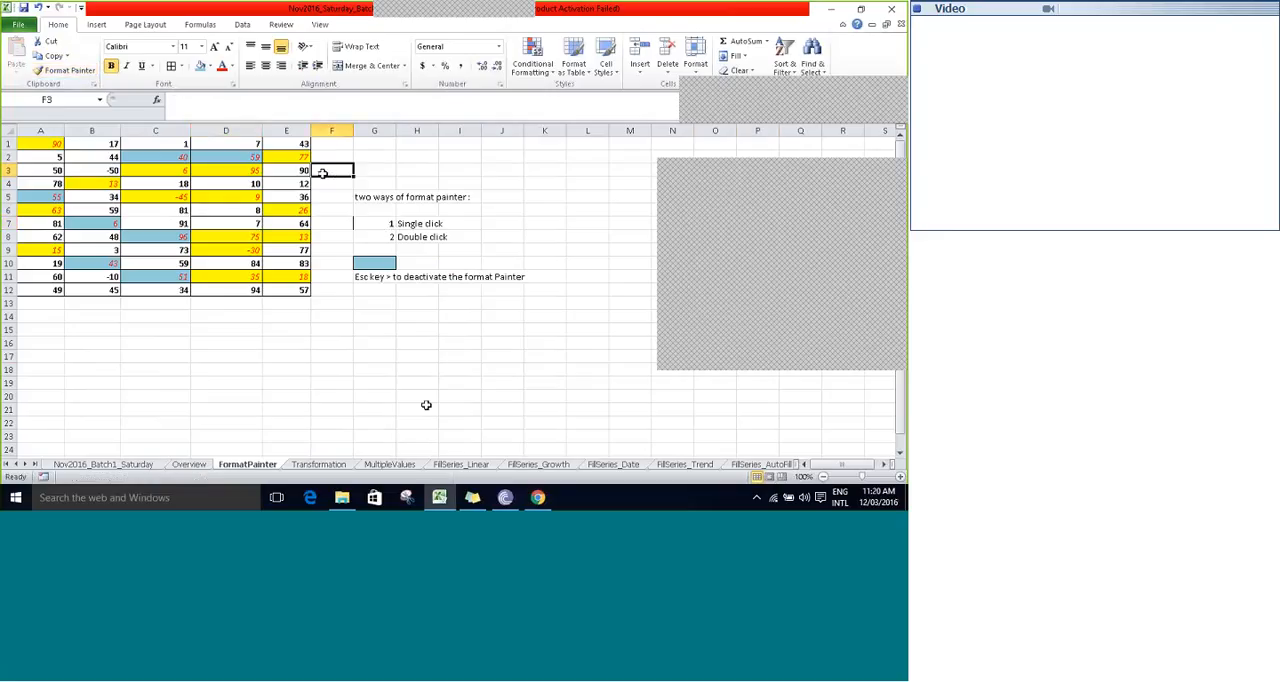
- Go to the Transformation sheet and copy the whole sales table A1:E14
{"action": "left_click", "coordinate": [320, 465]}
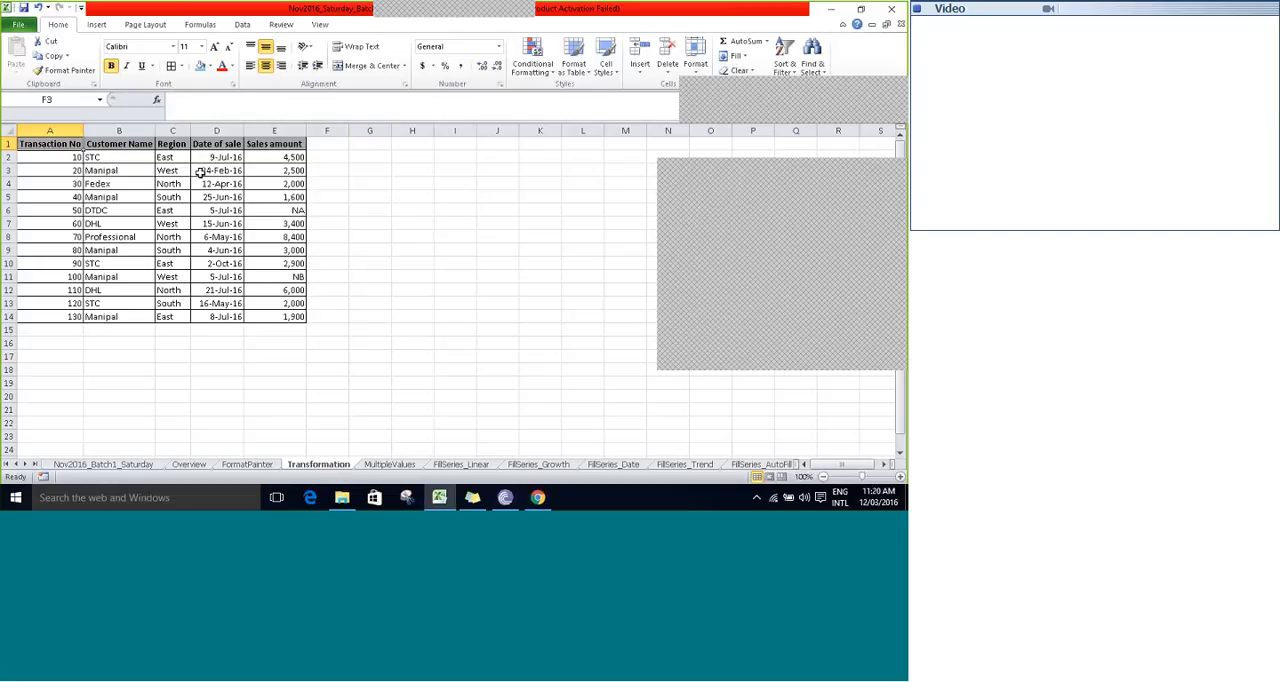
{"action": "key", "text": "ctrl+Home"}
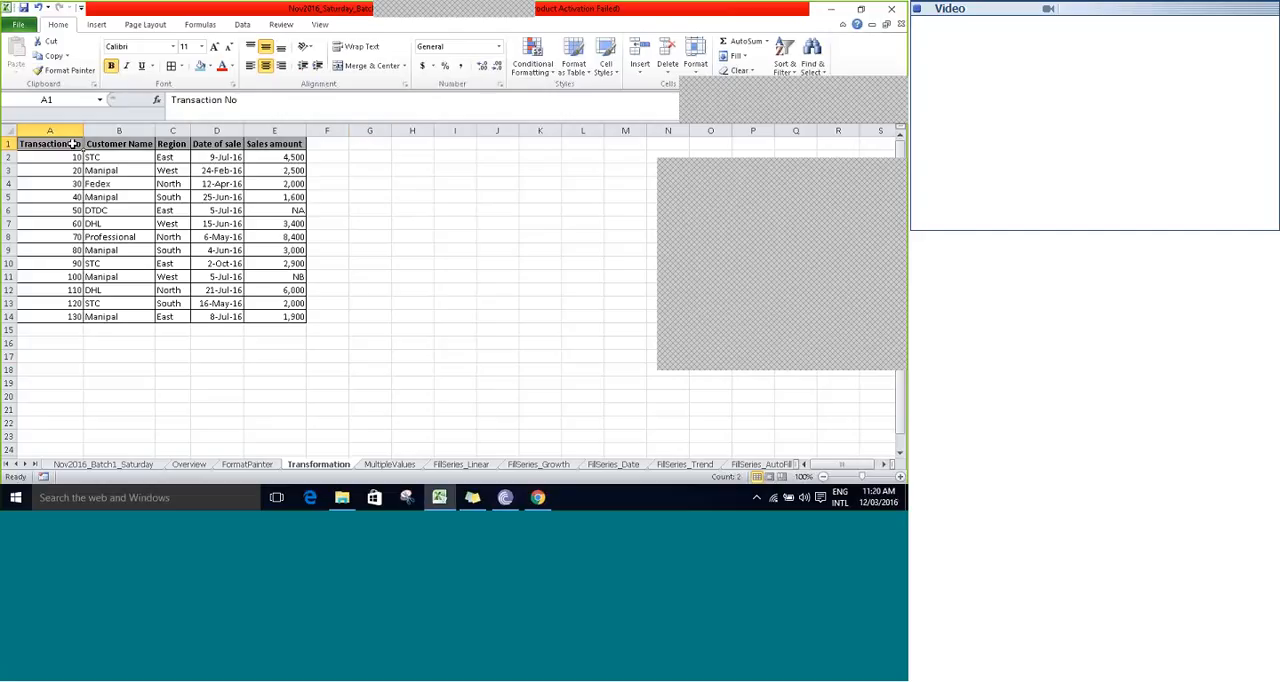
{"action": "key", "text": "shift+Down"}
{"action": "key", "text": "shift+Down"}
{"action": "key", "text": "shift+Down"}
{"action": "key", "text": "shift+Down"}
{"action": "key", "text": "shift+Down"}
{"action": "key", "text": "shift+Down"}
{"action": "key", "text": "shift+Down"}
{"action": "key", "text": "shift+Down"}
{"action": "key", "text": "shift+Down"}
{"action": "key", "text": "shift+Down"}
{"action": "key", "text": "shift+Down"}
{"action": "key", "text": "shift+Down"}
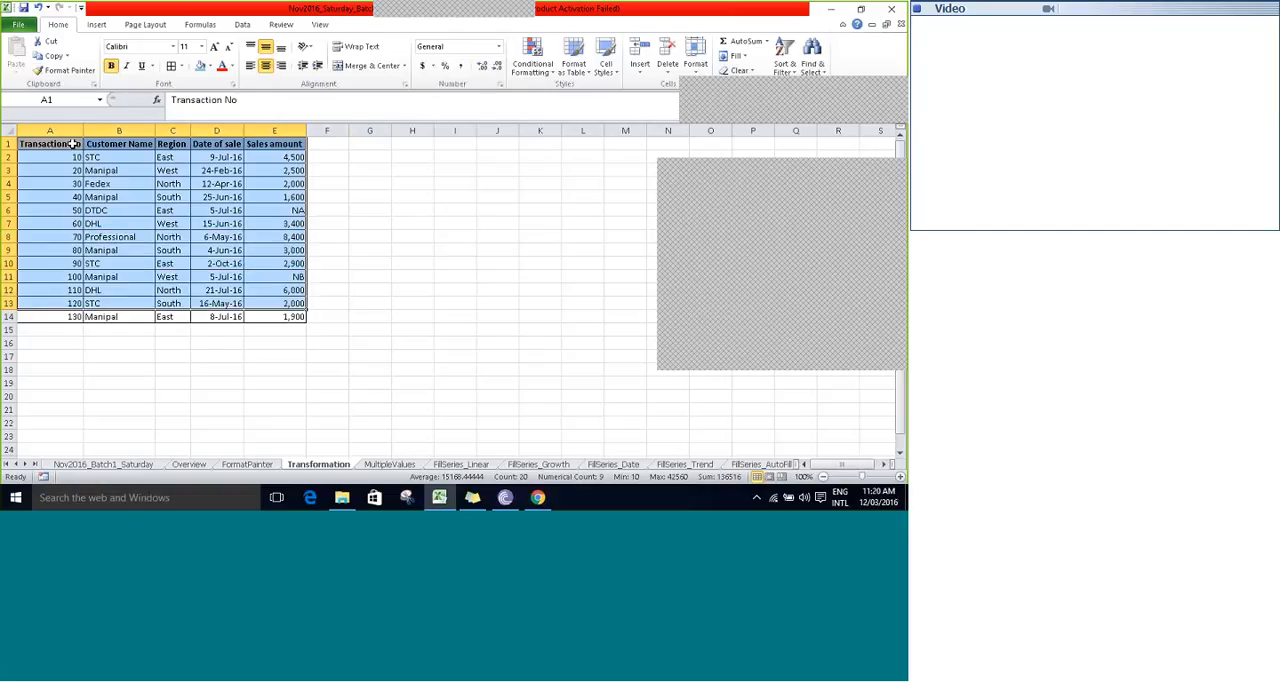
{"action": "key", "text": "shift+Down"}
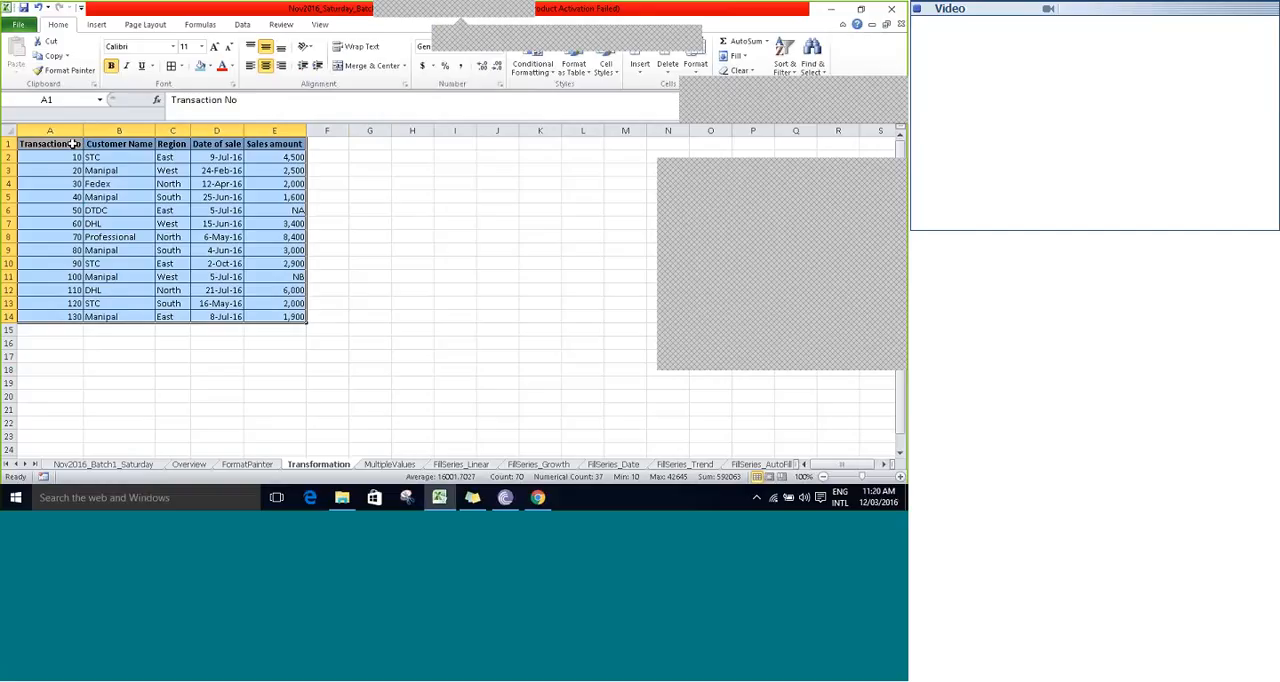
{"action": "key", "text": "ctrl+c"}
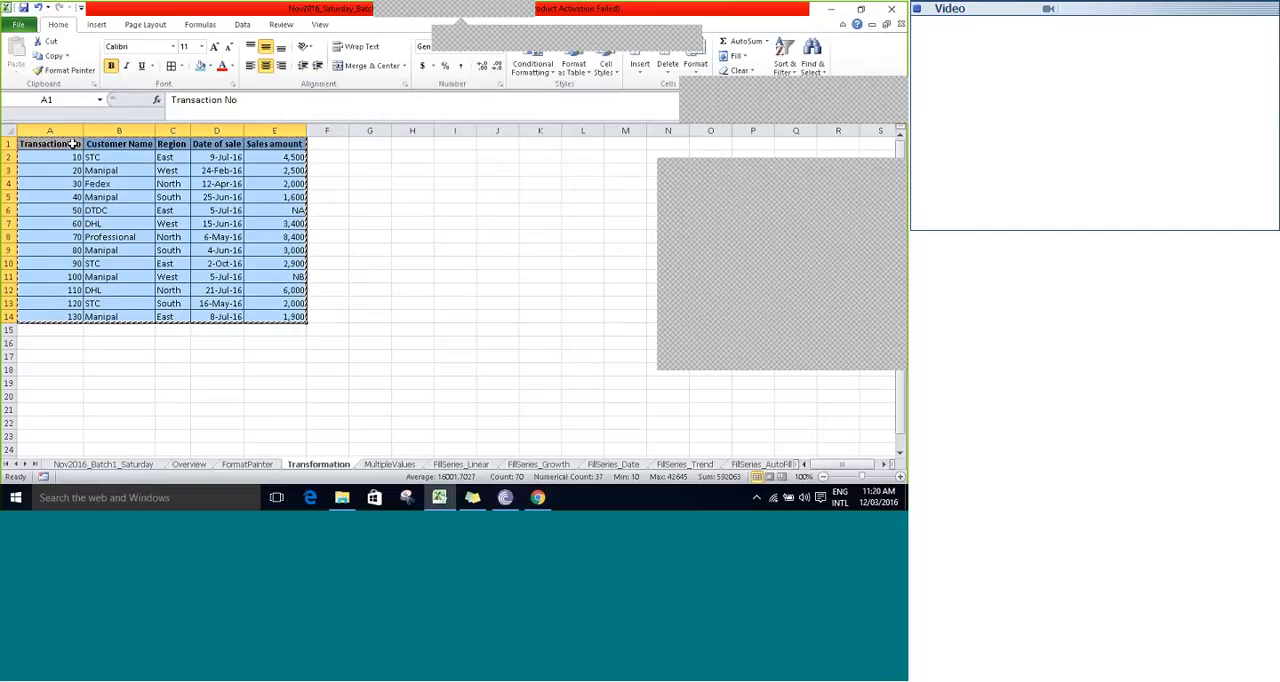
- Enter the note "ctrl+Shift+v" in cell G14, beside the last row of the sales table
{"action": "left_click", "coordinate": [73, 144]}
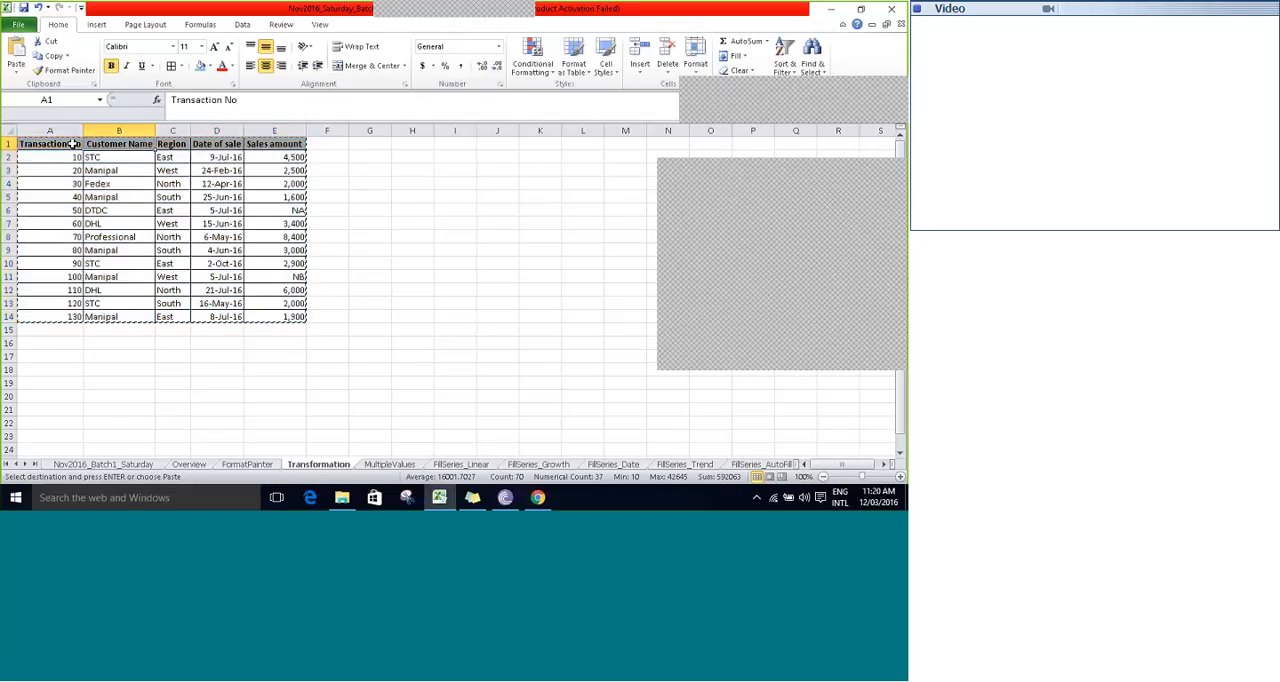
{"action": "key", "text": "Right"}
{"action": "key", "text": "Right"}
{"action": "key", "text": "Right"}
{"action": "key", "text": "Right"}
{"action": "key", "text": "Right"}
{"action": "key", "text": "Right"}
{"action": "key", "text": "Right"}
{"action": "key", "text": "Right"}
{"action": "key", "text": "Right"}
{"action": "key", "text": "Down"}
{"action": "key", "text": "Down"}
{"action": "key", "text": "Down"}
{"action": "key", "text": "Down"}
{"action": "key", "text": "Down"}
{"action": "key", "text": "Down"}
{"action": "key", "text": "Down"}
{"action": "key", "text": "Down"}
{"action": "key", "text": "Down"}
{"action": "key", "text": "Left"}
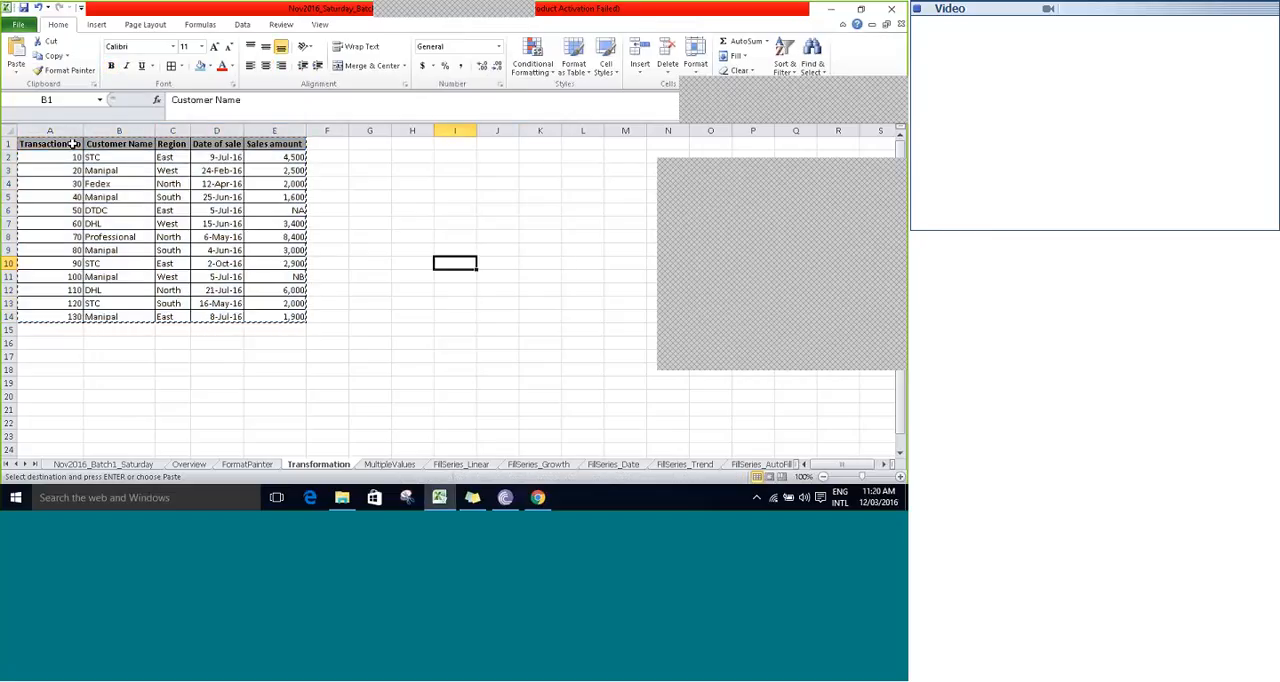
{"action": "key", "text": "Down"}
{"action": "key", "text": "Down"}
{"action": "key", "text": "Down"}
{"action": "key", "text": "Down"}
{"action": "key", "text": "Down"}
{"action": "key", "text": "Down"}
{"action": "key", "text": "Left"}
{"action": "key", "text": "Left"}
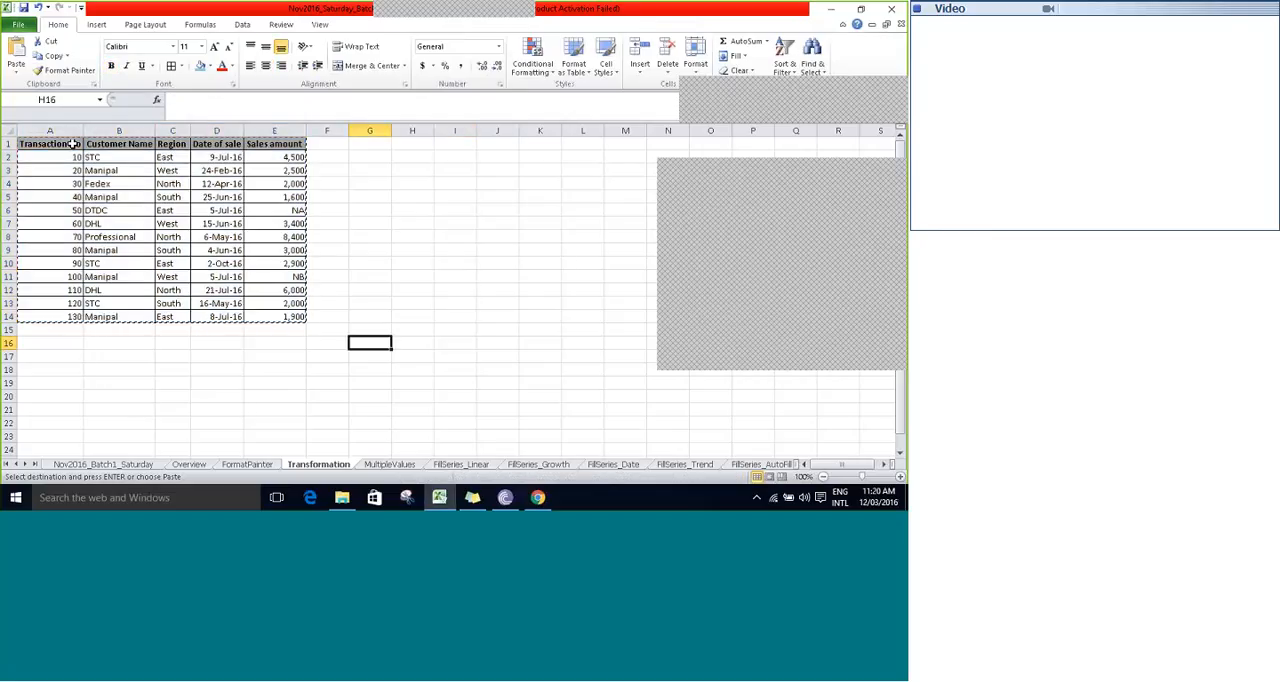
{"action": "key", "text": "Up"}
{"action": "key", "text": "Up"}
{"action": "type", "text": "c"}
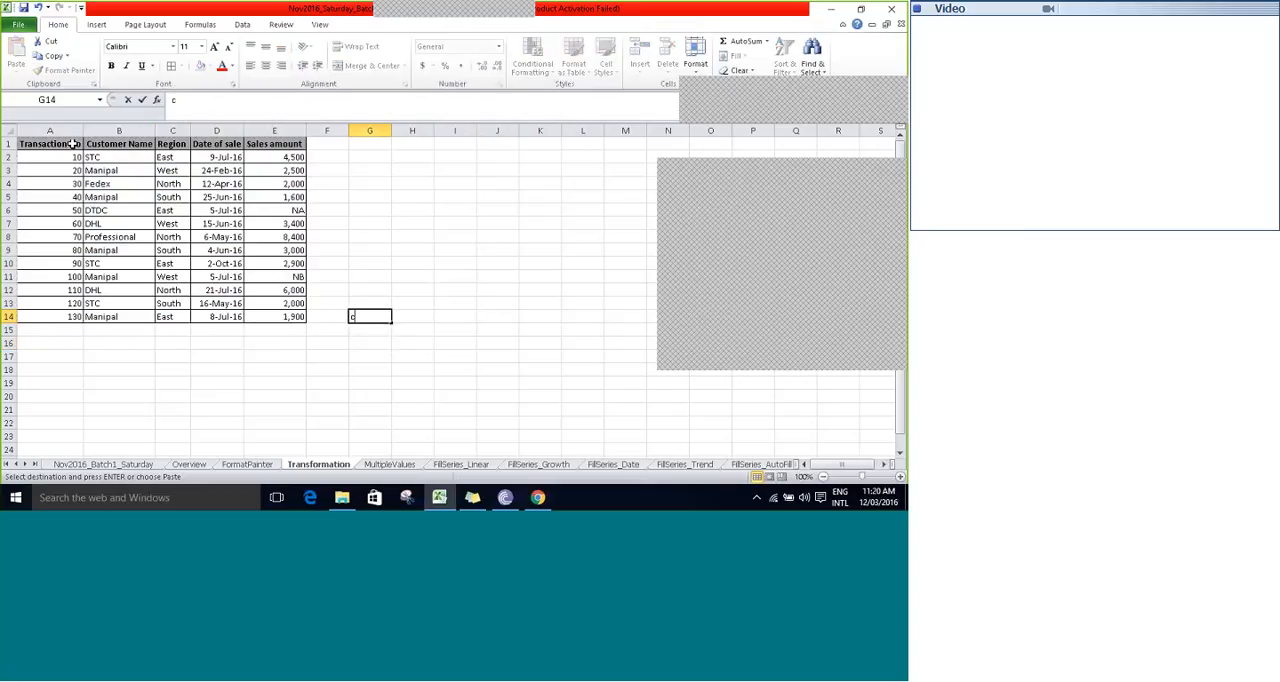
{"action": "type", "text": "r"}
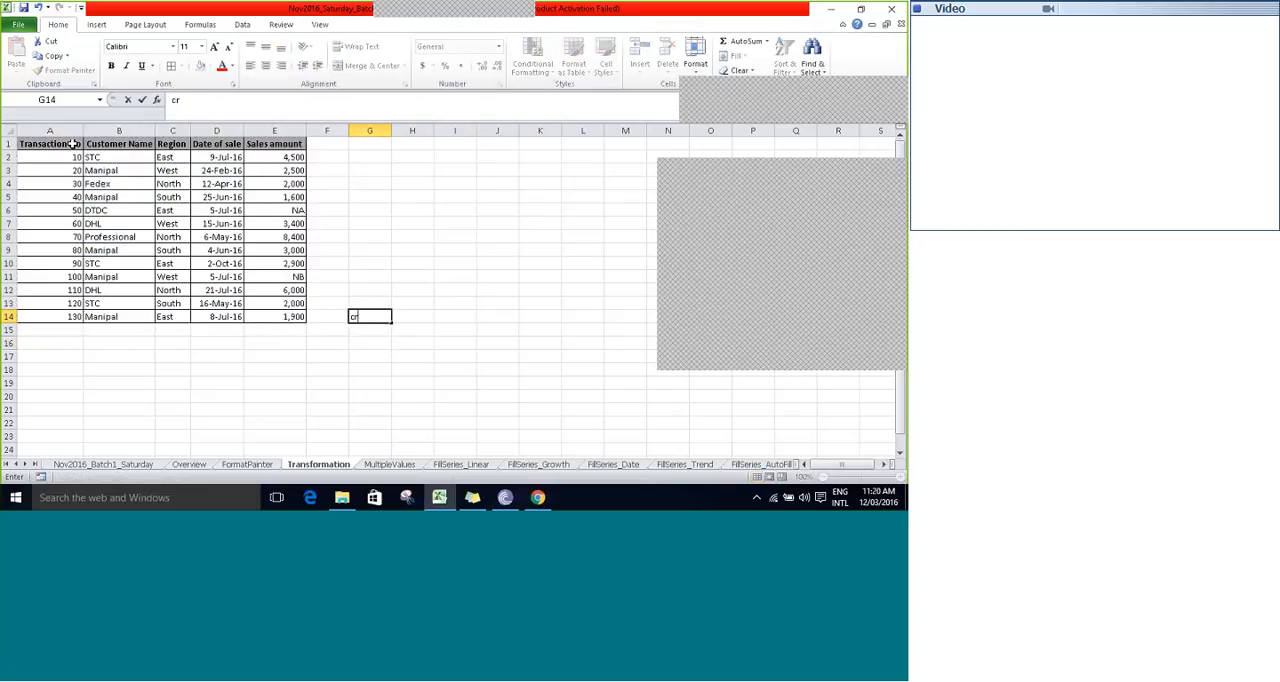
{"action": "type", "text": "rl+Shift+v"}
{"action": "key", "text": "Right"}
{"action": "key", "text": "Down"}
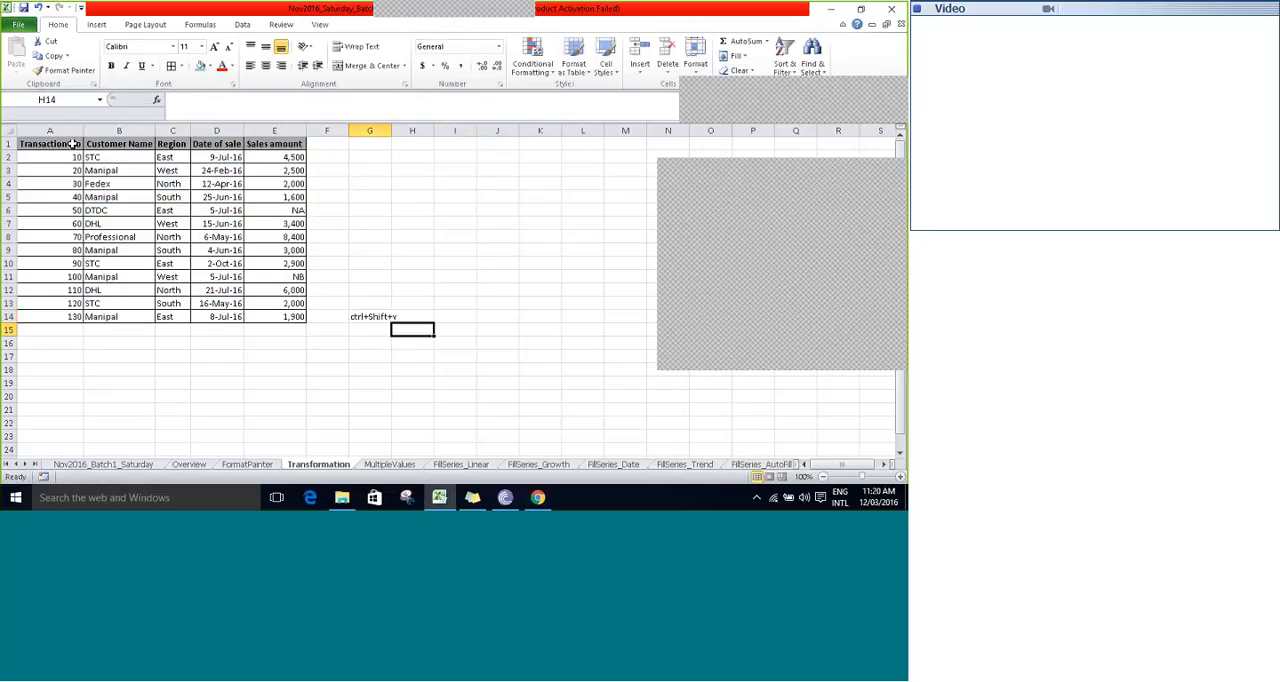
{"action": "key", "text": "Down"}
{"action": "key", "text": "Down"}
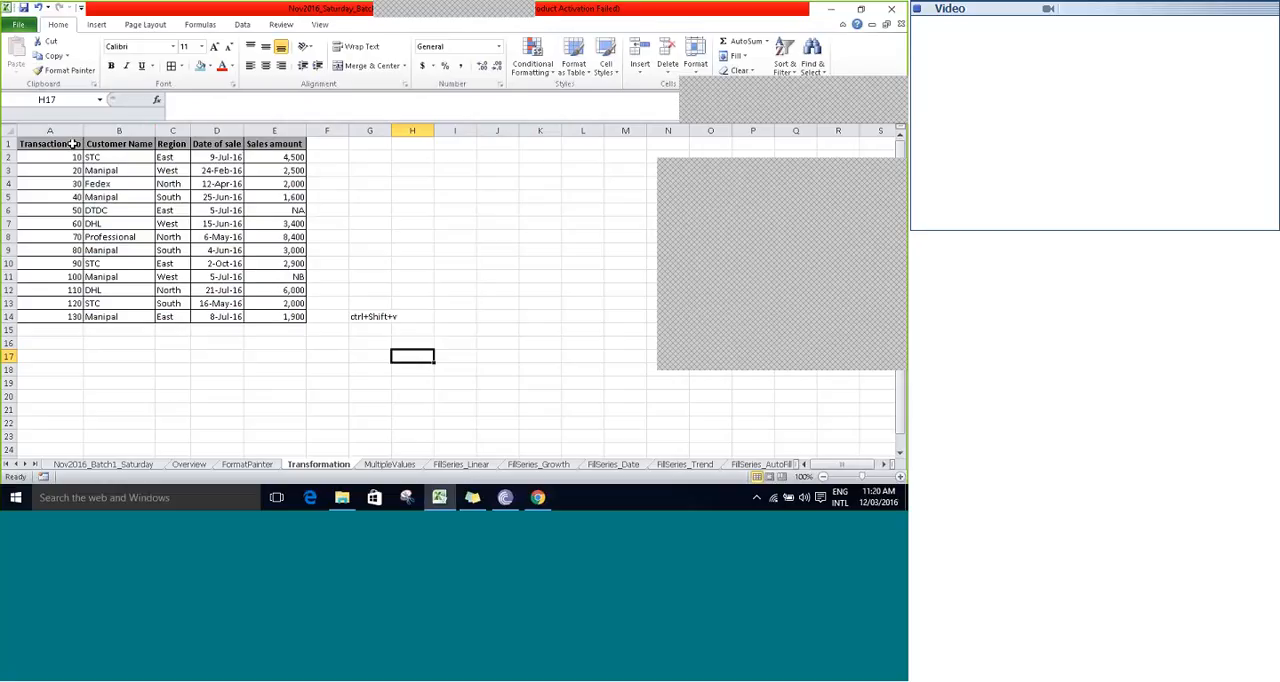
- Copy the whole sales table A1:E14 on the Transformation sheet
{"action": "key", "text": "ctrl+Up"}
{"action": "key", "text": "ctrl+Left"}
{"action": "key", "text": "ctrl+Left"}
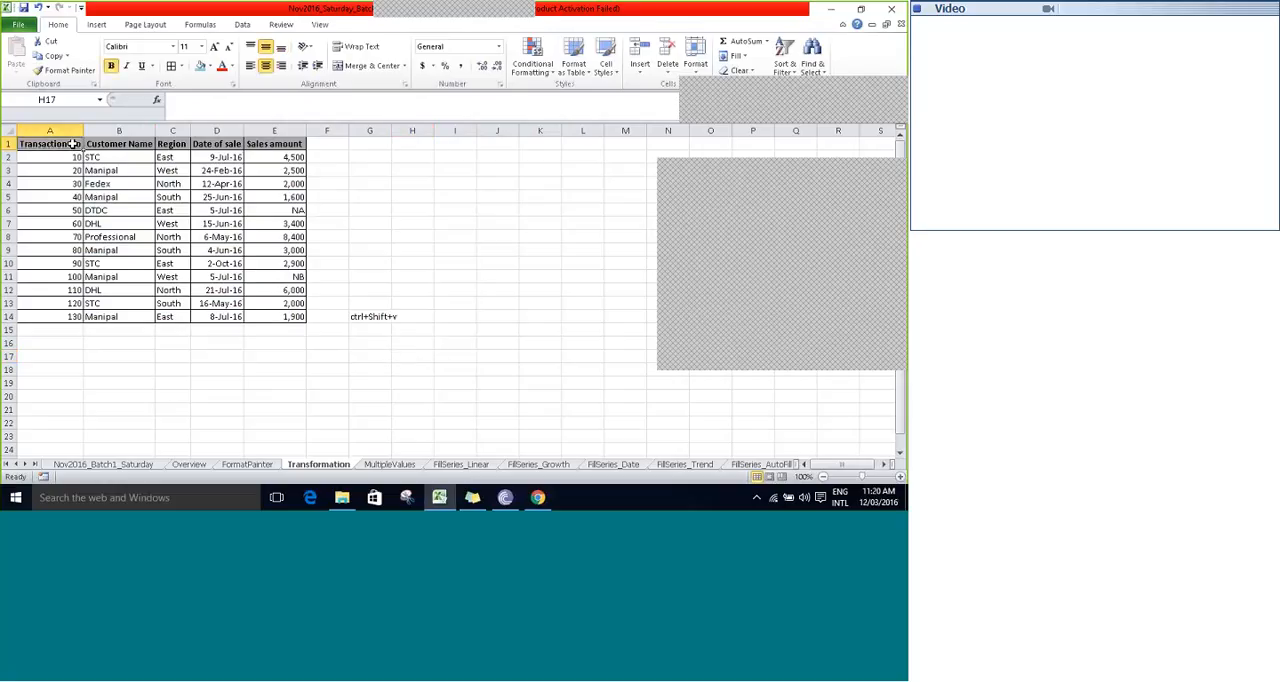
{"action": "key", "text": "ctrl+a"}
{"action": "key", "text": "ctrl+c"}
{"action": "key", "text": "Down"}
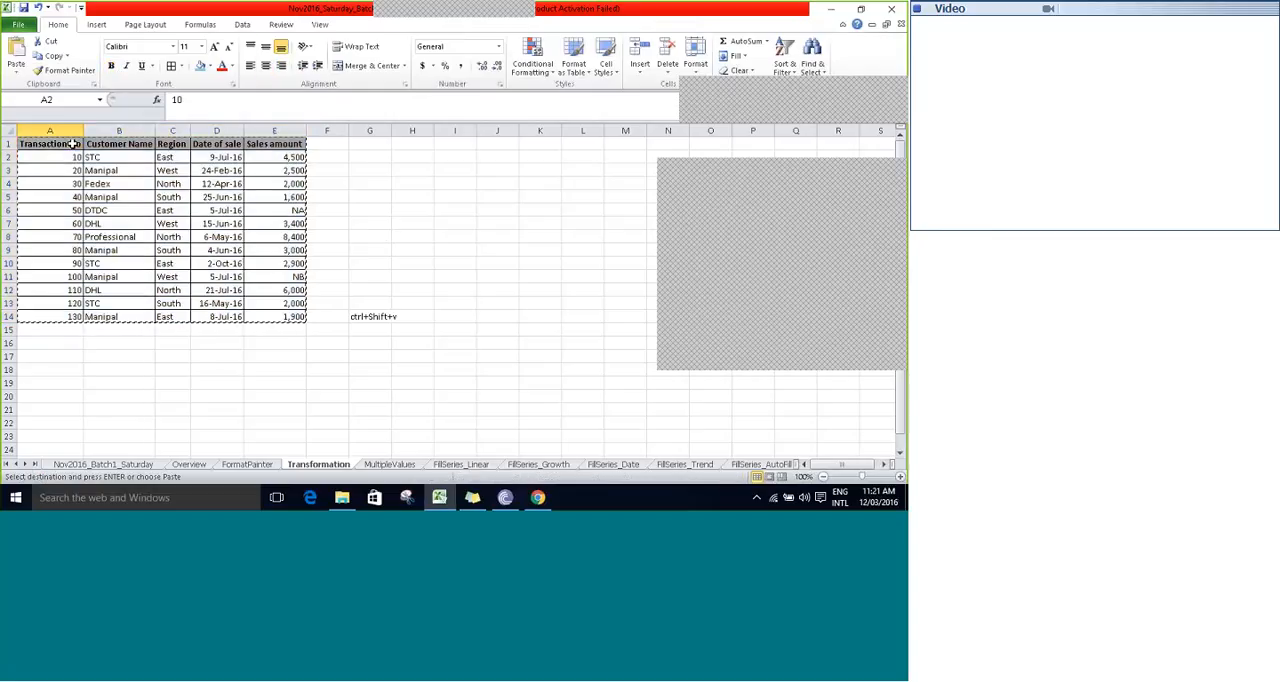
- Paste the copied table at A25 through Paste Special with the Transpose option enabled
{"action": "scroll", "coordinate": [72, 144], "scroll_direction": "down", "scroll_amount": 3}
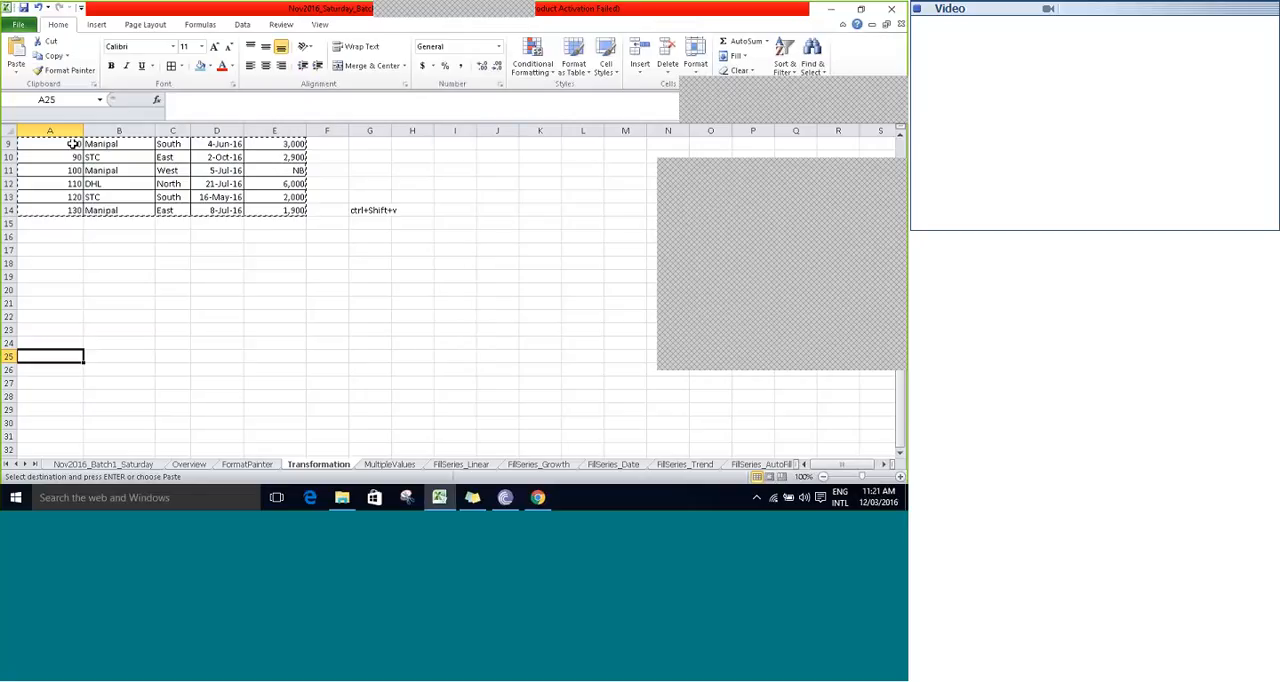
{"action": "key", "text": "ctrl+alt+v"}
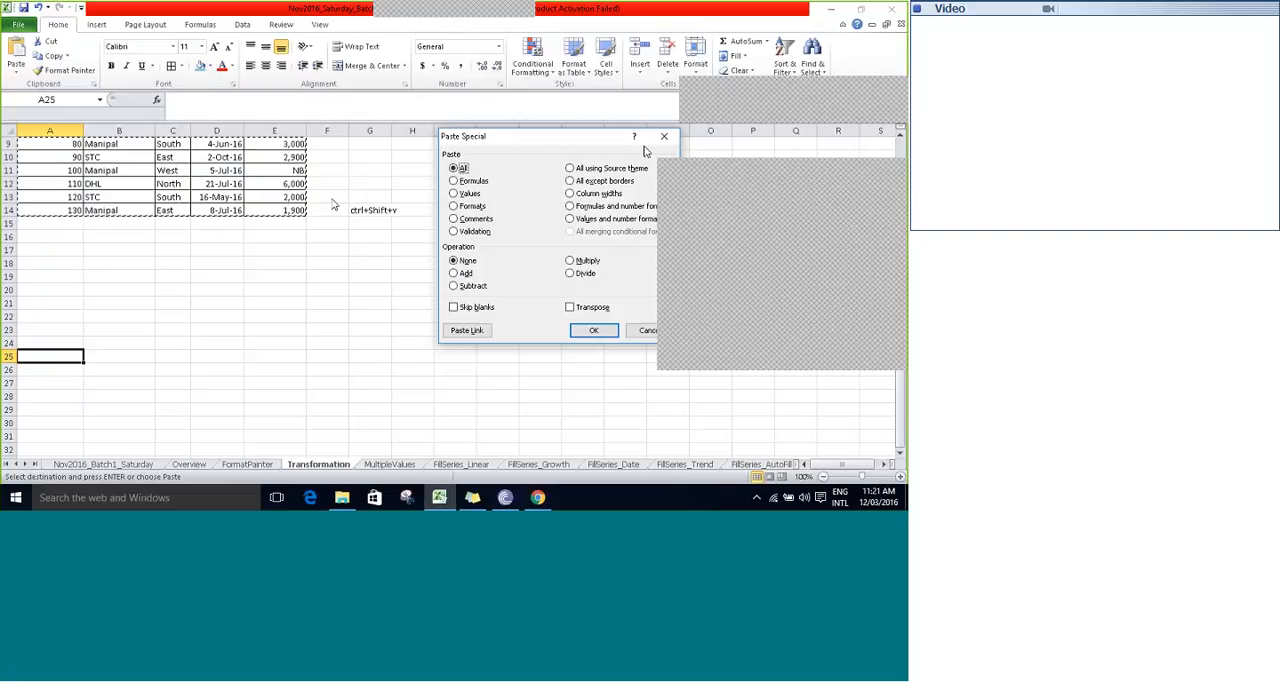
{"action": "left_click", "coordinate": [889, 171]}
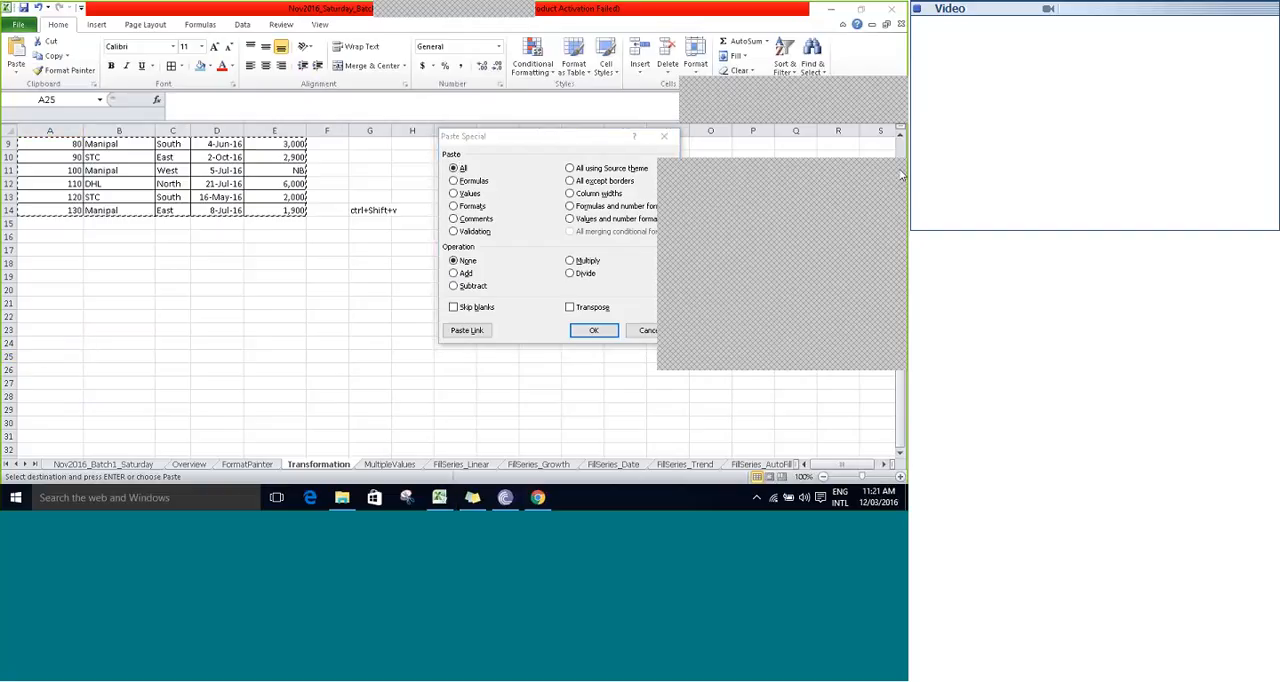
{"action": "left_click", "coordinate": [901, 175]}
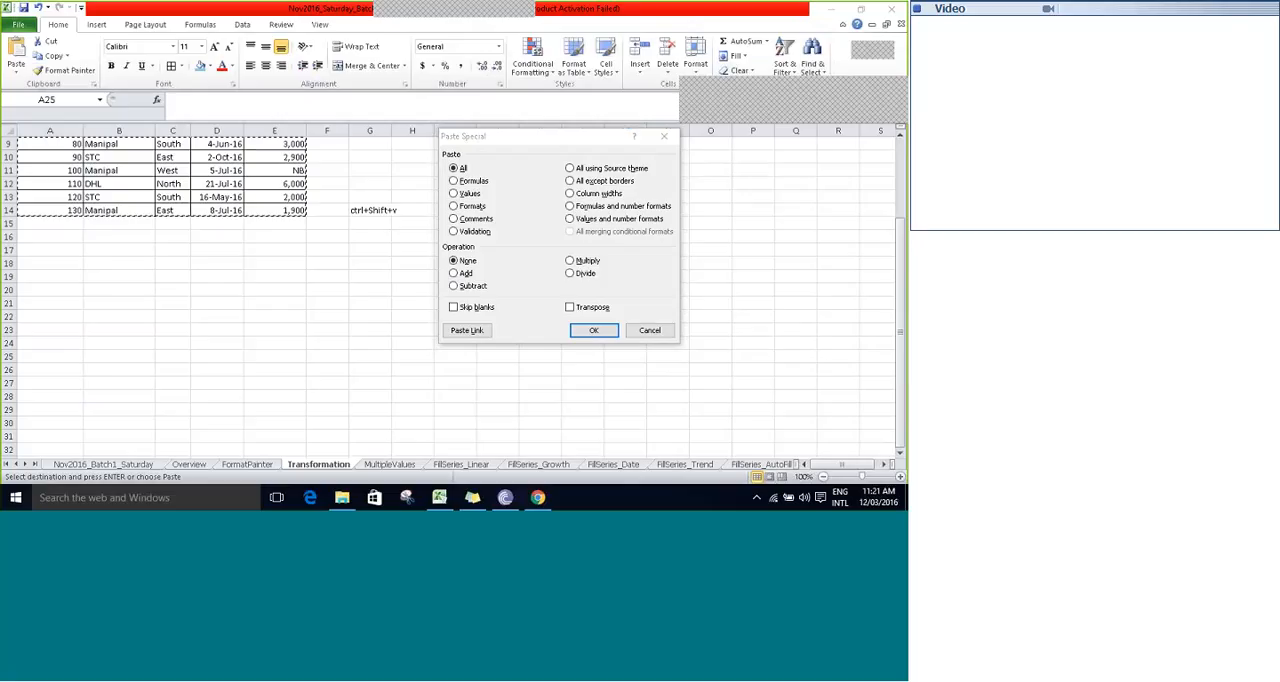
{"action": "left_click", "coordinate": [572, 310]}
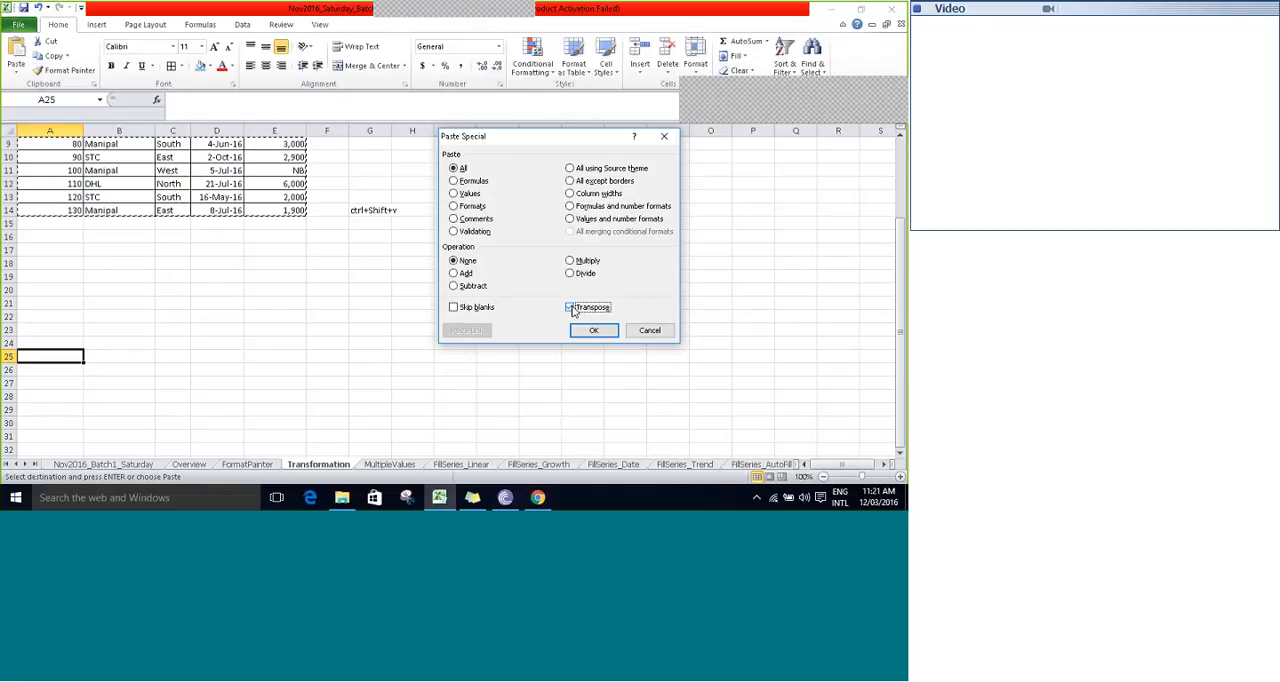
{"action": "left_click", "coordinate": [590, 328]}
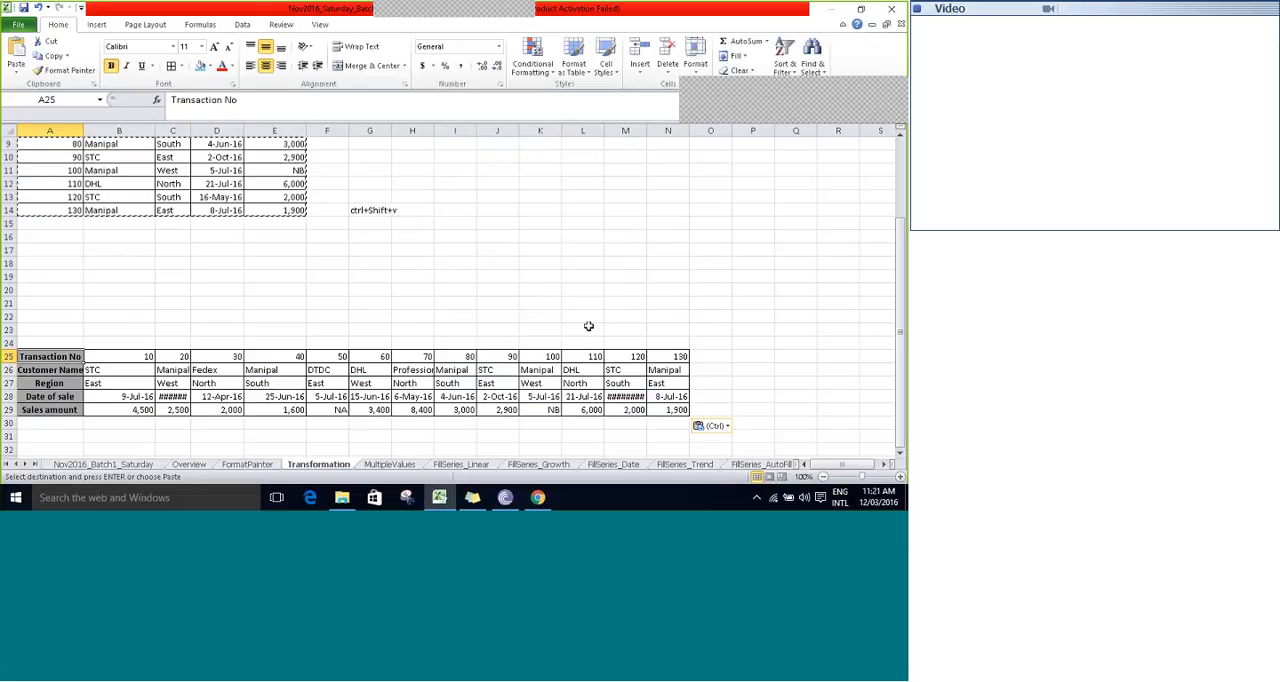
- Select rows 25 to 29 to point out the fields now arranged as rows
{"action": "key", "text": "shift+space"}
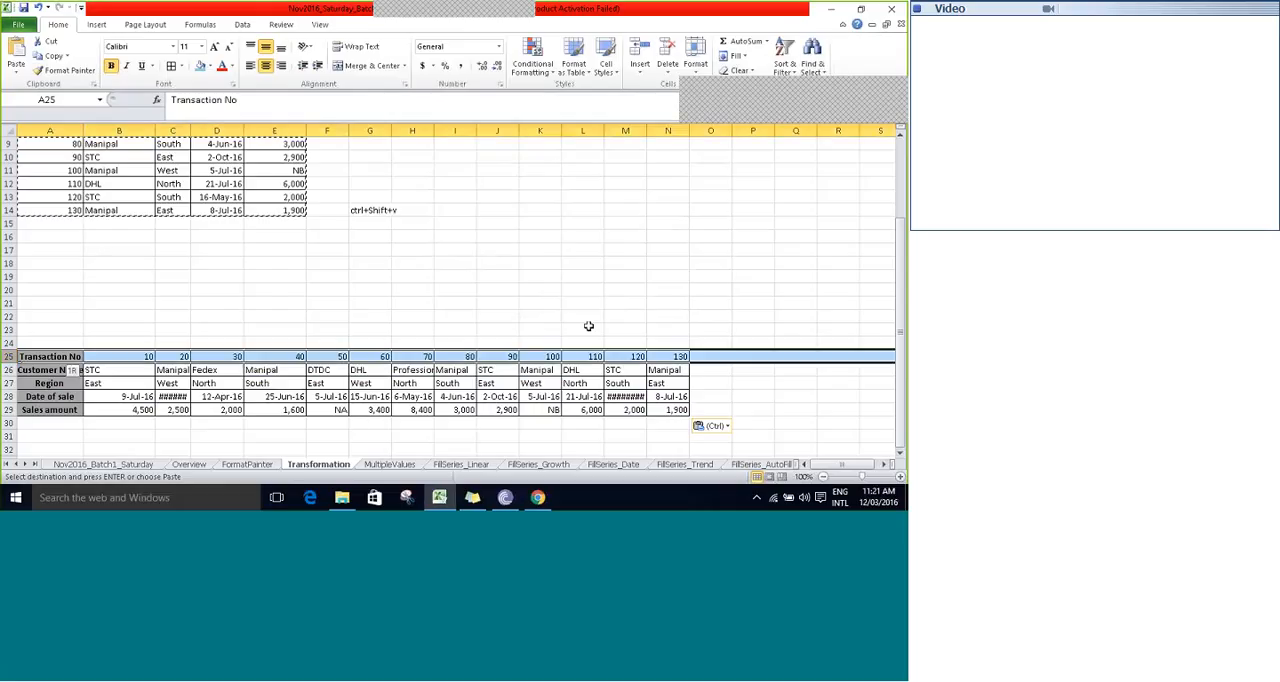
{"action": "key", "text": "shift+Down"}
{"action": "key", "text": "shift+Down"}
{"action": "key", "text": "shift+Down"}
{"action": "key", "text": "shift+Down"}
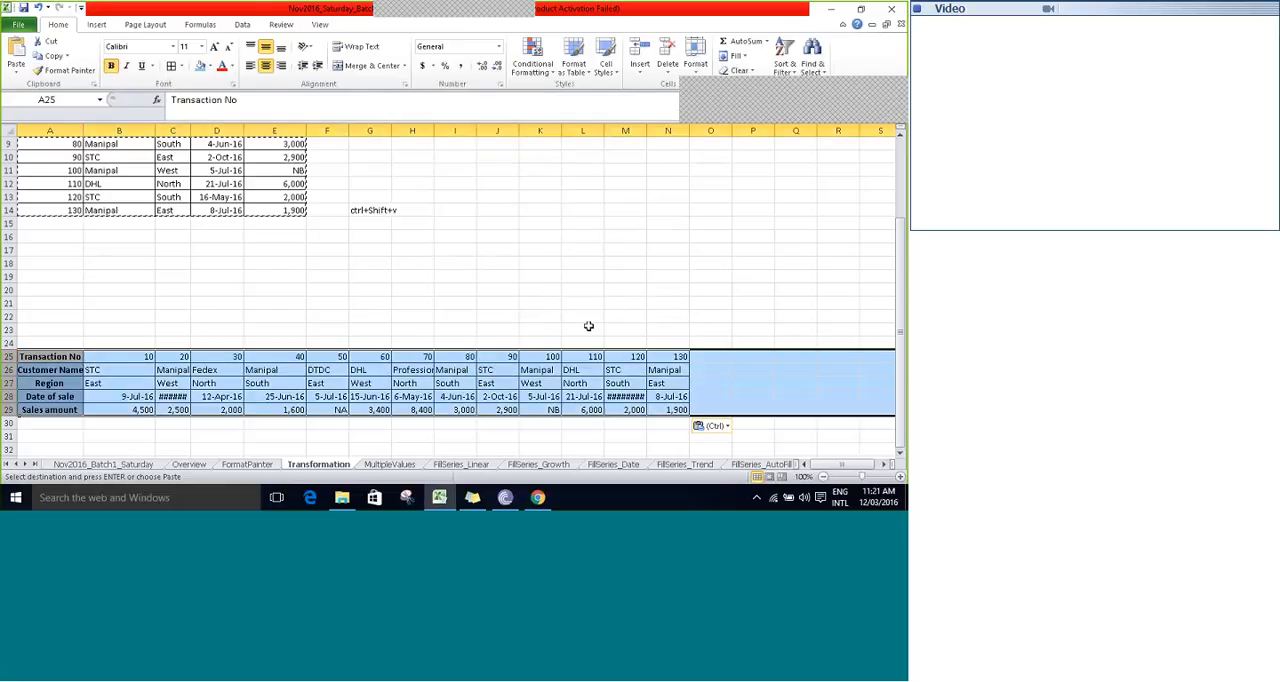
- Select the transposed data values B25:N29, leaving out the header column
{"action": "key", "text": "Right"}
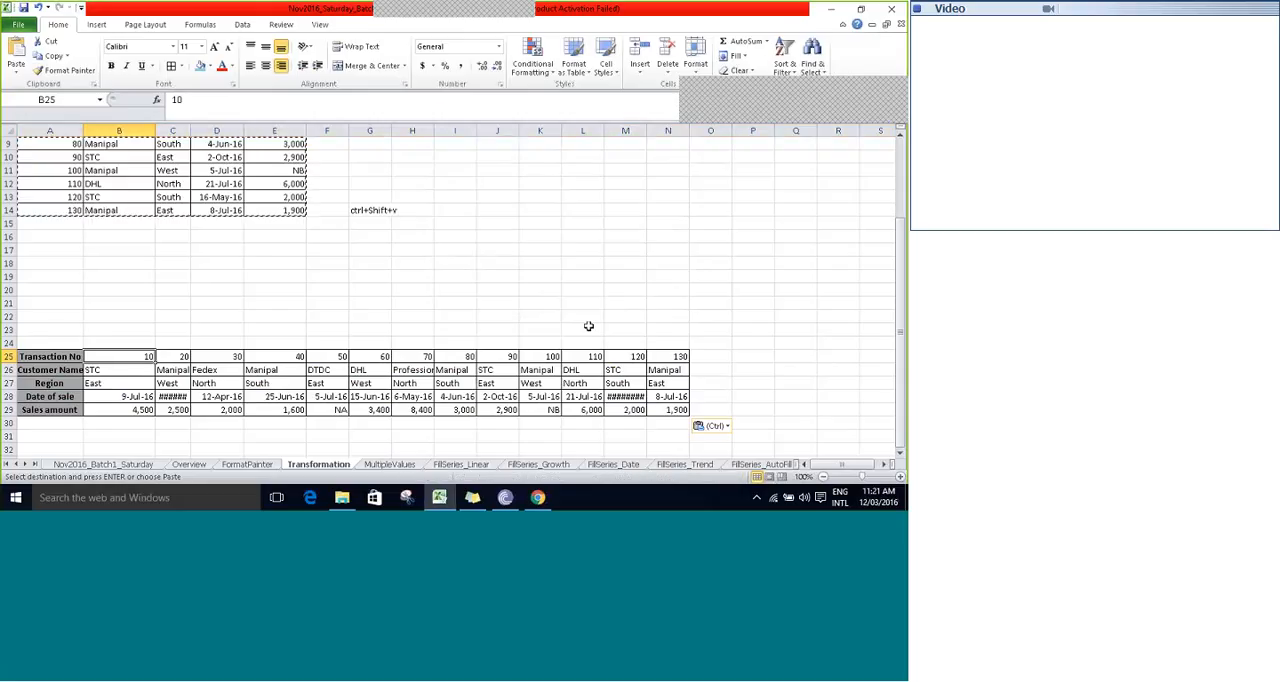
{"action": "key", "text": "shift+Right"}
{"action": "key", "text": "shift+Right"}
{"action": "key", "text": "shift+Down"}
{"action": "key", "text": "shift+Down"}
{"action": "key", "text": "shift+Right"}
{"action": "key", "text": "shift+Right"}
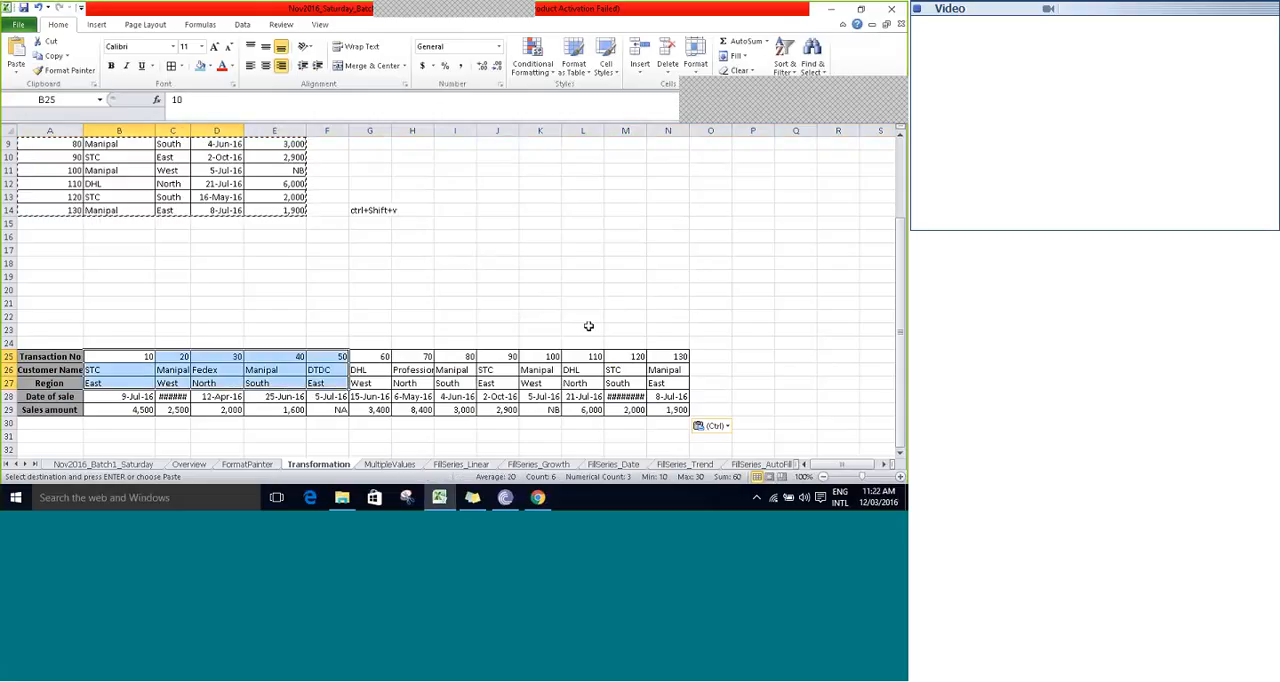
{"action": "key", "text": "shift+Down"}
{"action": "key", "text": "shift+Down"}
{"action": "key", "text": "shift+Right"}
{"action": "key", "text": "shift+Right"}
{"action": "key", "text": "shift+Right"}
{"action": "key", "text": "shift+Right"}
{"action": "key", "text": "shift+Right"}
{"action": "key", "text": "shift+Right"}
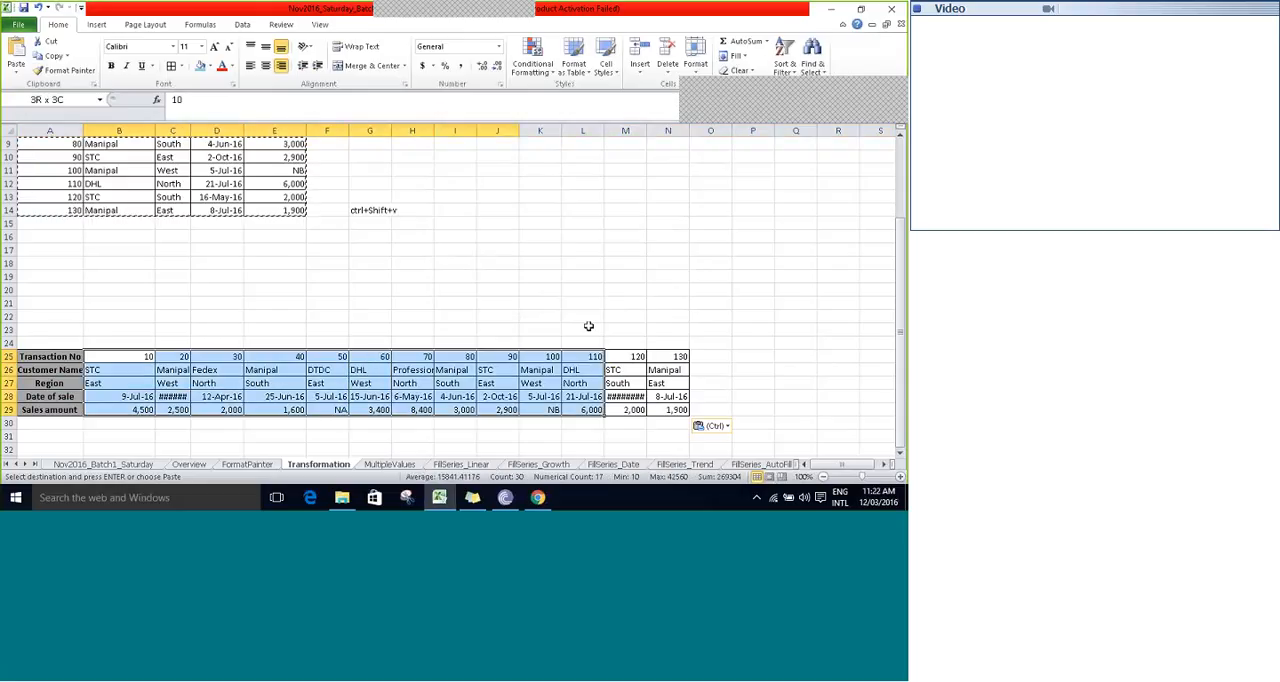
{"action": "key", "text": "shift+Right"}
{"action": "key", "text": "shift+Right"}
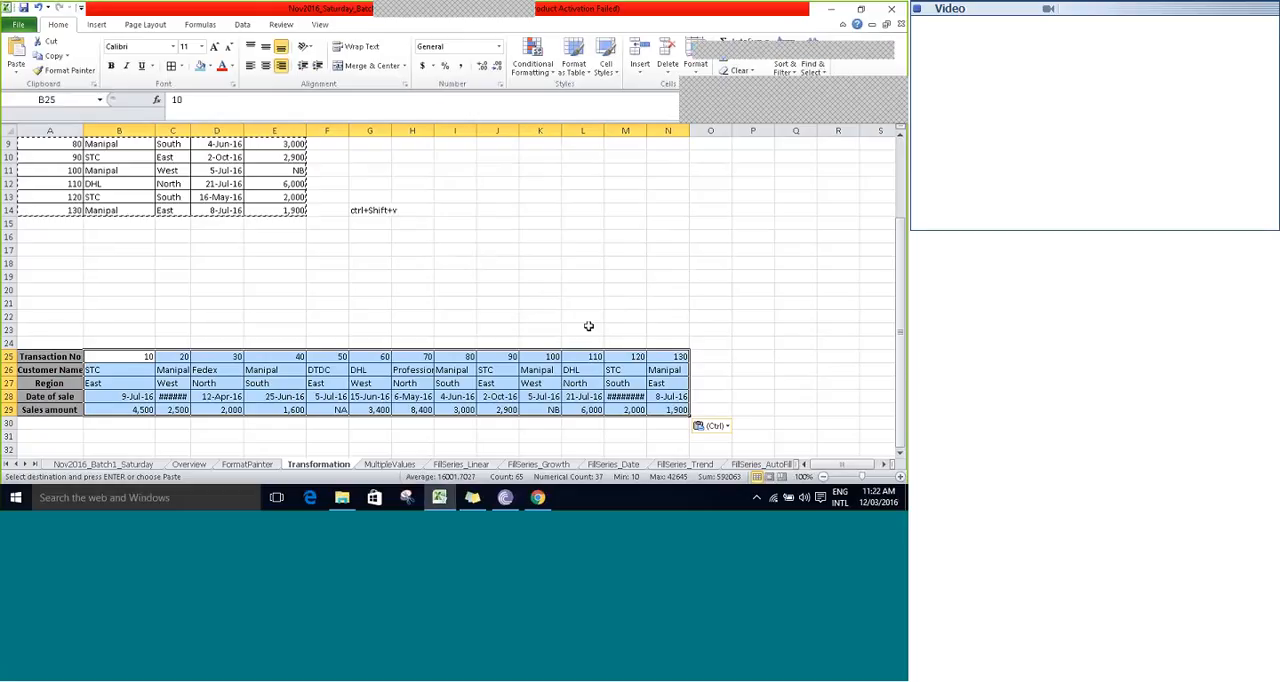
- End the copy mode and compare the original sales table with the transposed table starting at row 25
{"action": "key", "text": "ctrl+Up"}
{"action": "key", "text": "ctrl+Up"}
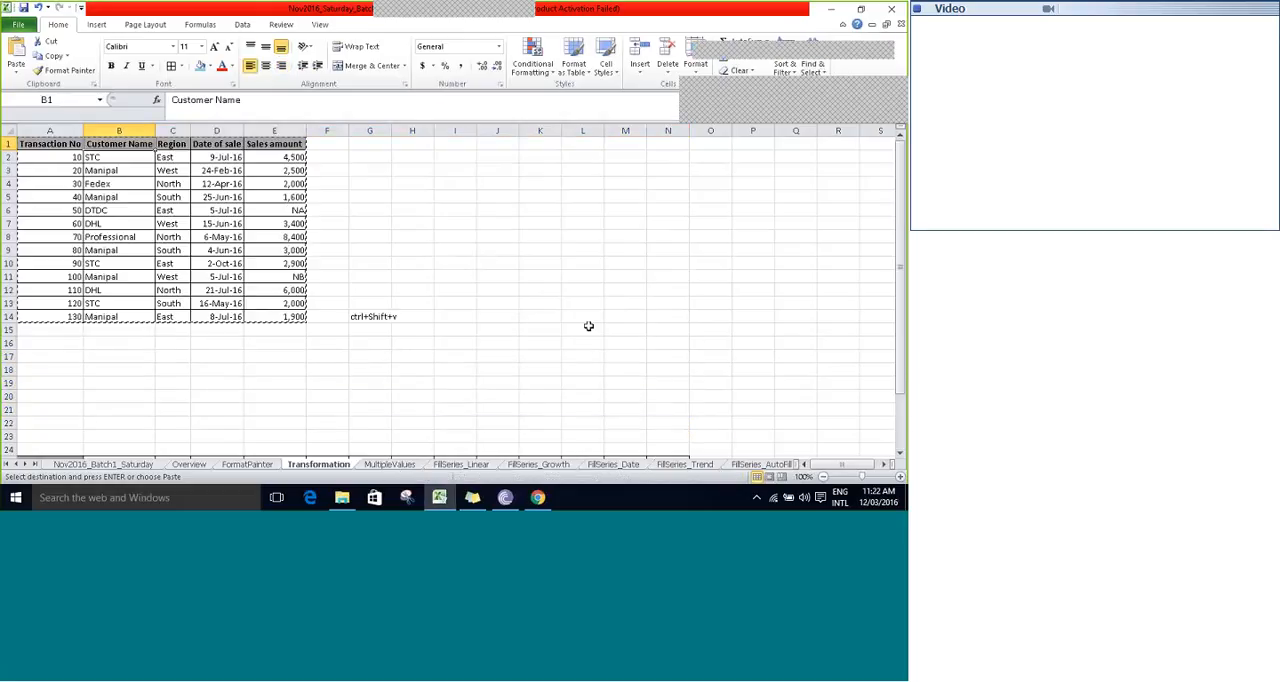
{"action": "key", "text": "Down"}
{"action": "key", "text": "Escape"}
{"action": "key", "text": "ctrl+Down"}
{"action": "key", "text": "ctrl+Down"}
{"action": "key", "text": "ctrl+Down"}
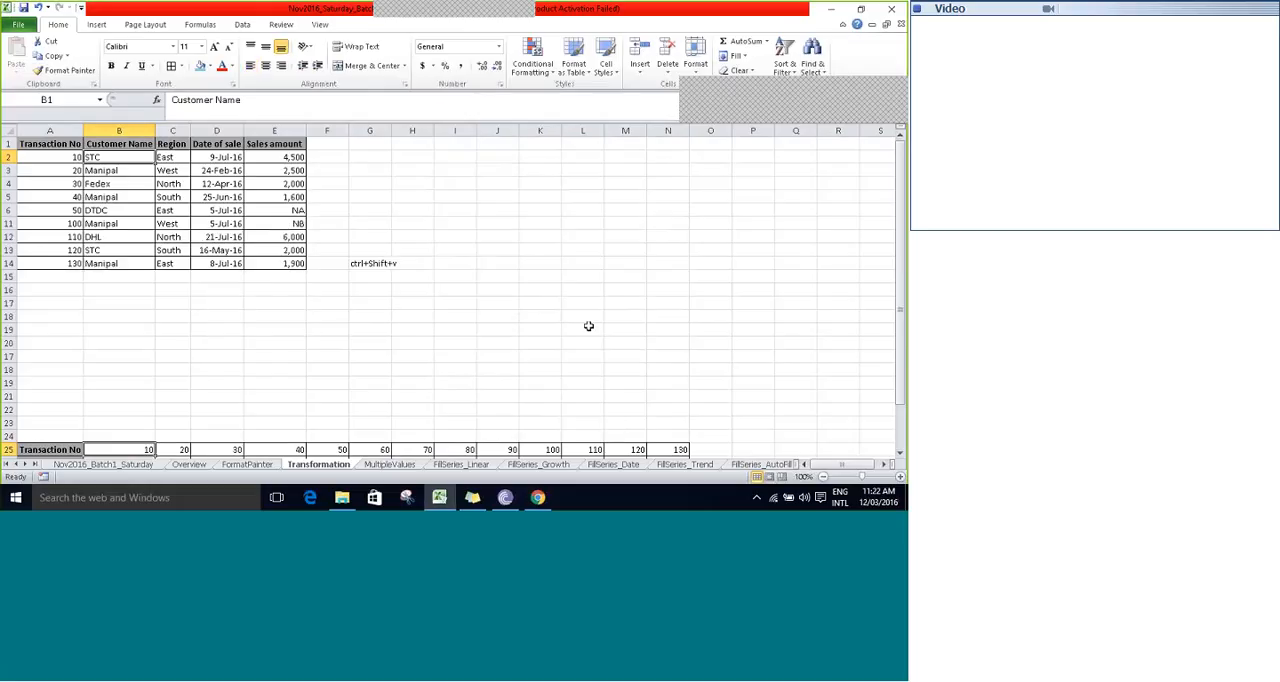
{"action": "key", "text": "Down"}
{"action": "key", "text": "Down"}
{"action": "key", "text": "Down"}
{"action": "key", "text": "Down"}
{"action": "key", "text": "Down"}
{"action": "key", "text": "Down"}
{"action": "key", "text": "Down"}
{"action": "key", "text": "Down"}
{"action": "key", "text": "Down"}
{"action": "key", "text": "Down"}
{"action": "key", "text": "Up"}
{"action": "key", "text": "Up"}
{"action": "key", "text": "Up"}
{"action": "key", "text": "Up"}
{"action": "key", "text": "Up"}
{"action": "key", "text": "Up"}
{"action": "key", "text": "Up"}
{"action": "key", "text": "Up"}
{"action": "key", "text": "Up"}
{"action": "key", "text": "Up"}
{"action": "key", "text": "Up"}
{"action": "key", "text": "Up"}
{"action": "key", "text": "Up"}
{"action": "key", "text": "Up"}
{"action": "key", "text": "Up"}
{"action": "key", "text": "Up"}
{"action": "key", "text": "Up"}
{"action": "key", "text": "Up"}
{"action": "key", "text": "Up"}
{"action": "key", "text": "Up"}
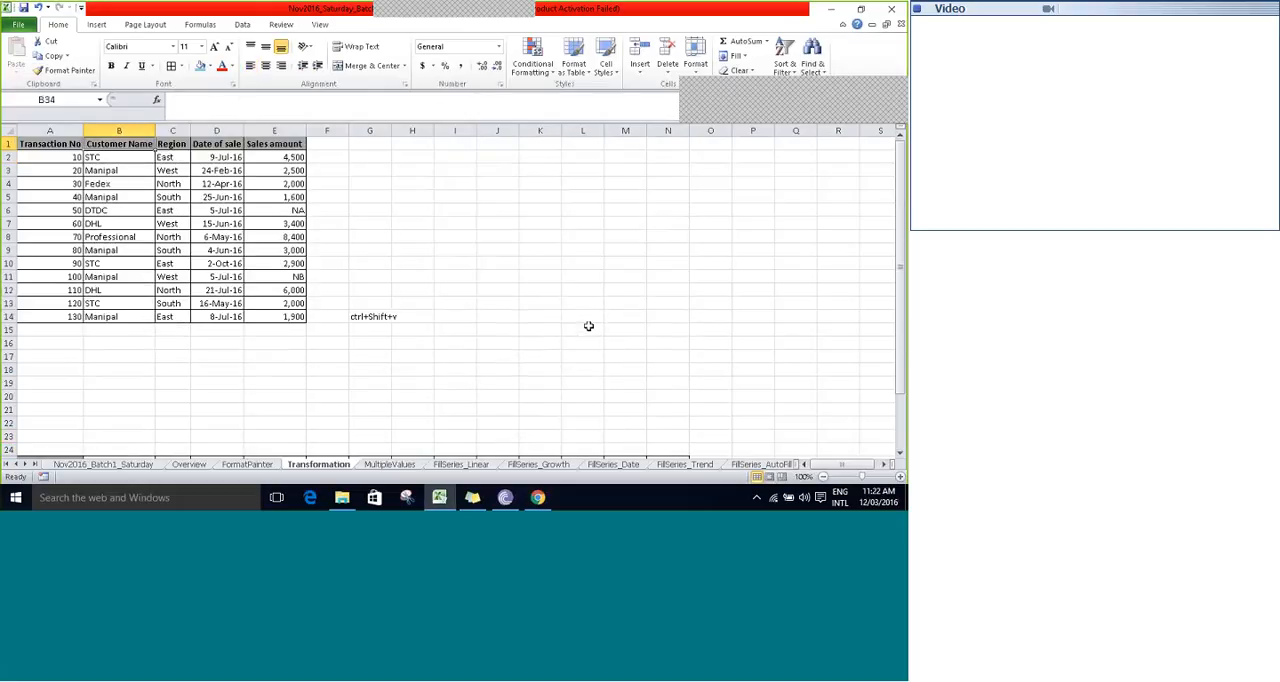
{"action": "key", "text": "Left"}
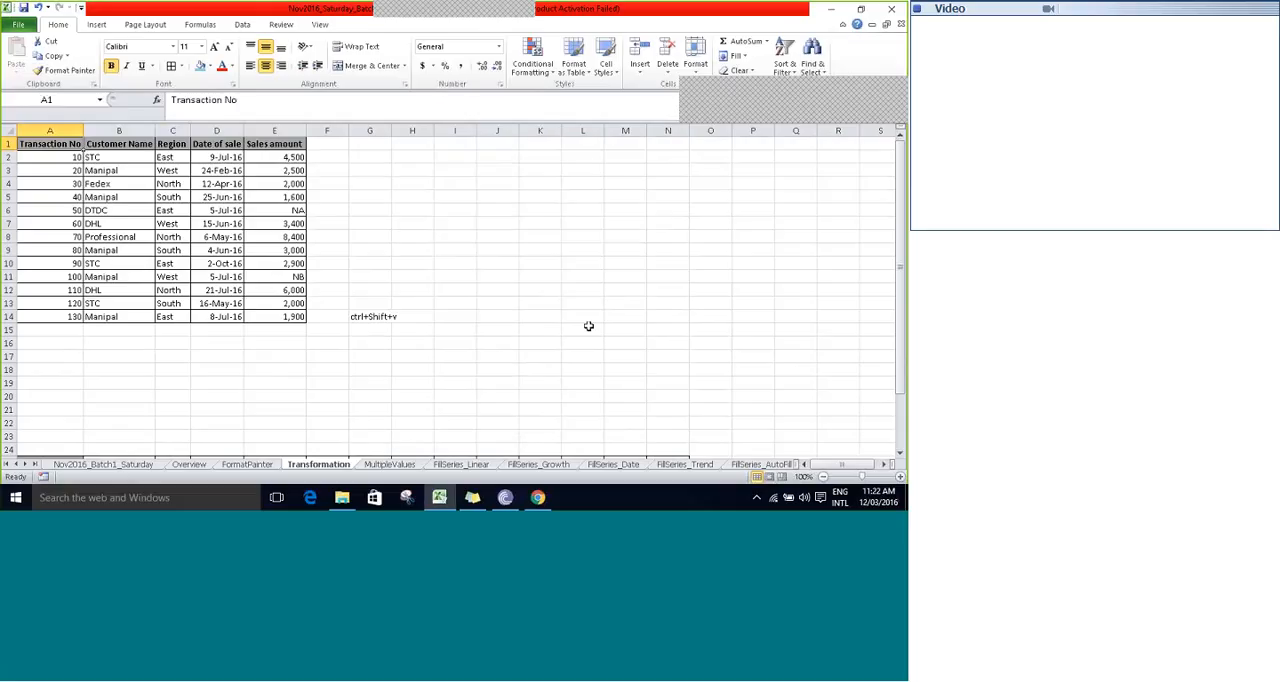
- Replace the shortcut note in cell G14 with "ctr+alt+V"
{"action": "key", "text": "Right"}
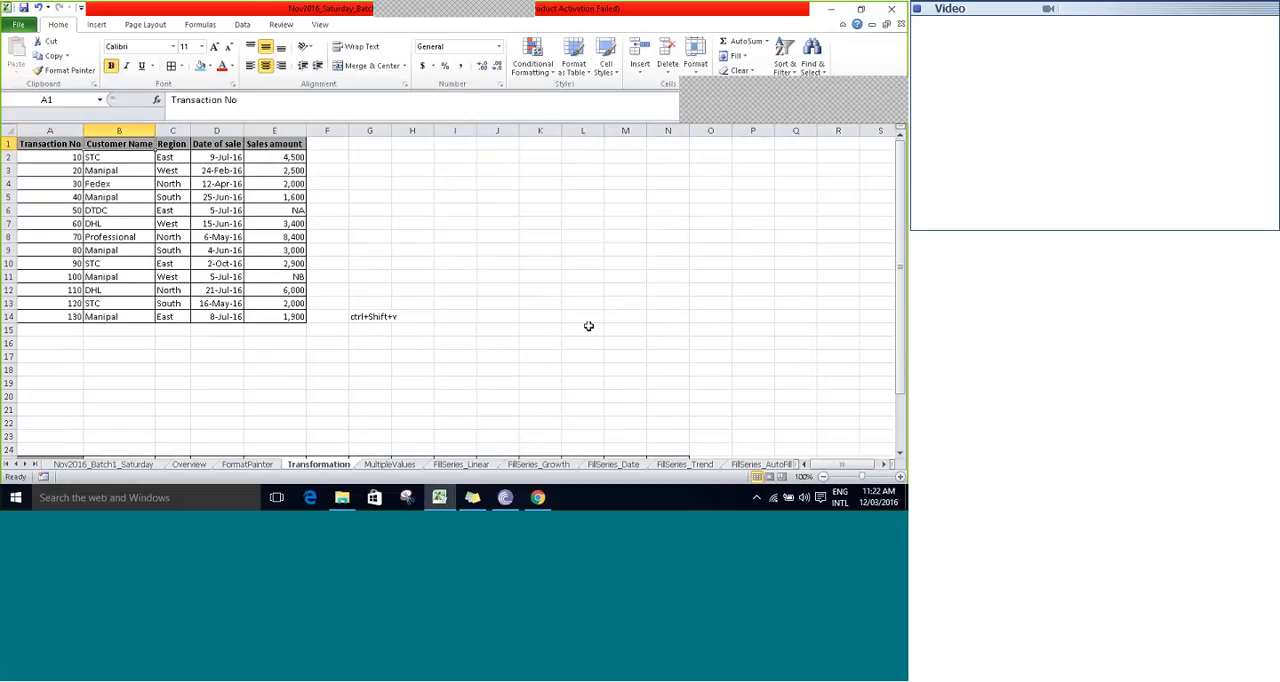
{"action": "key", "text": "Down"}
{"action": "key", "text": "Down"}
{"action": "key", "text": "Down"}
{"action": "key", "text": "Down"}
{"action": "key", "text": "Down"}
{"action": "key", "text": "Down"}
{"action": "key", "text": "Down"}
{"action": "key", "text": "Down"}
{"action": "key", "text": "Down"}
{"action": "key", "text": "Down"}
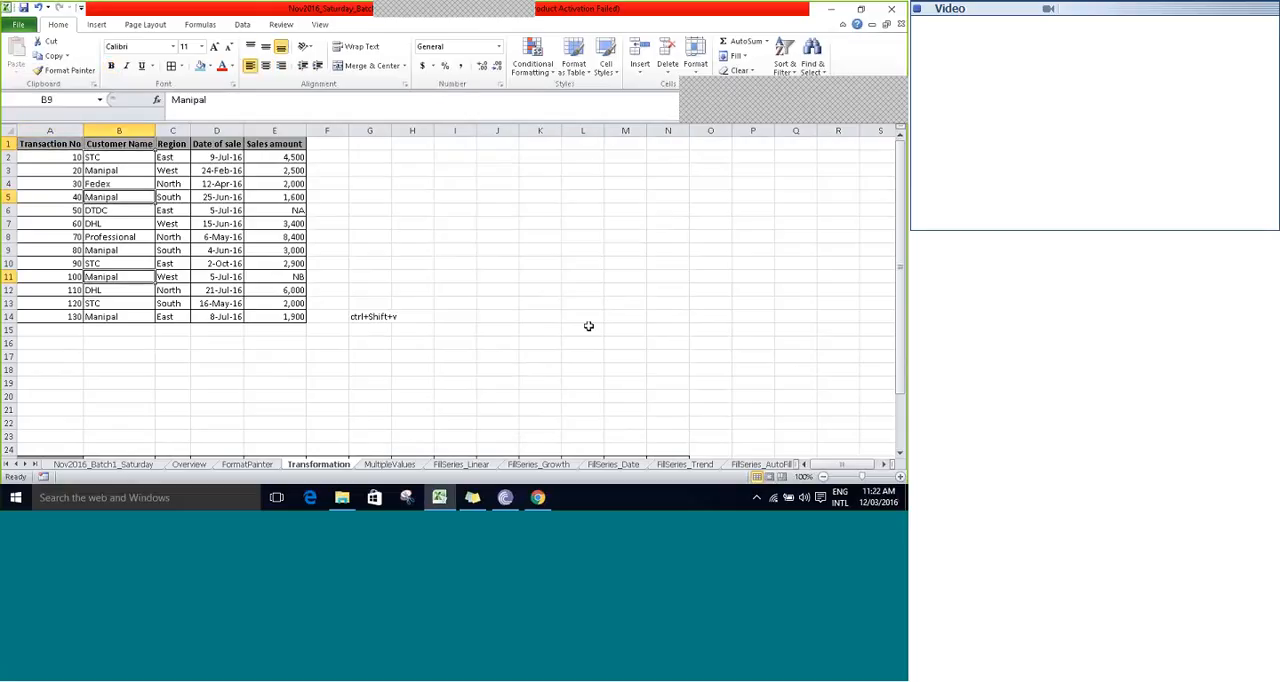
{"action": "key", "text": "Right"}
{"action": "key", "text": "Right"}
{"action": "key", "text": "Right"}
{"action": "key", "text": "Right"}
{"action": "key", "text": "Right"}
{"action": "key", "text": "Down"}
{"action": "key", "text": "Down"}
{"action": "key", "text": "Down"}
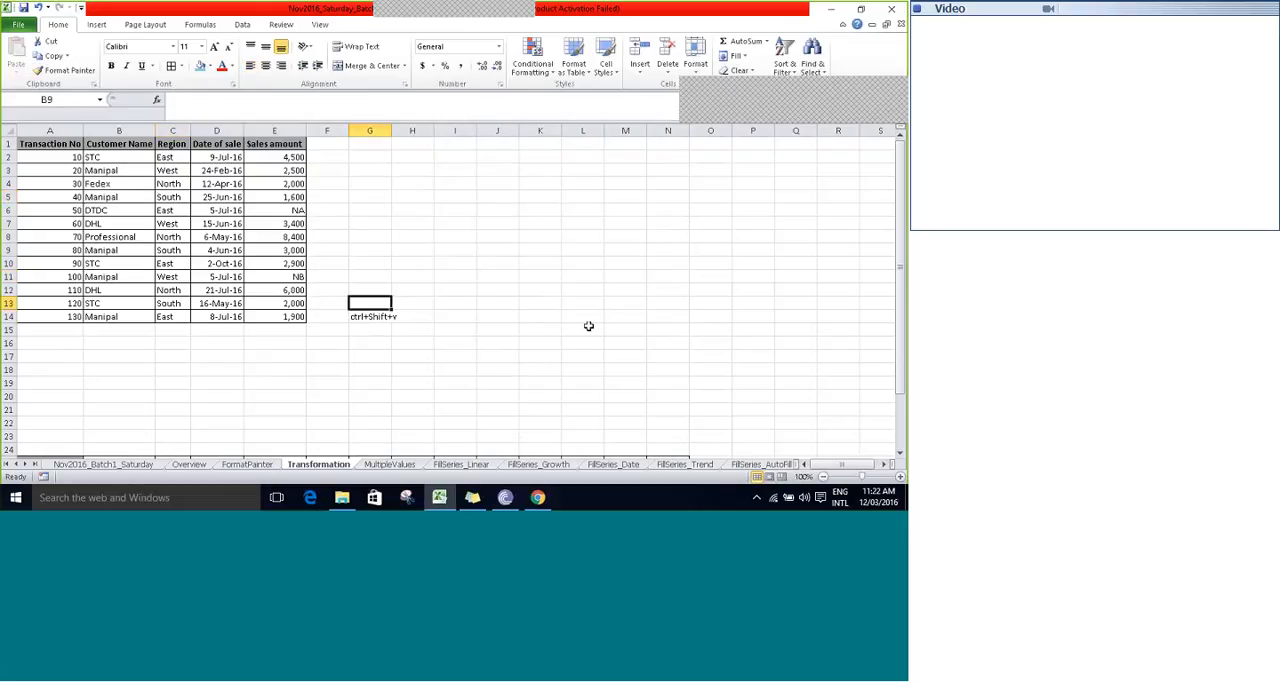
{"action": "type", "text": "c"}
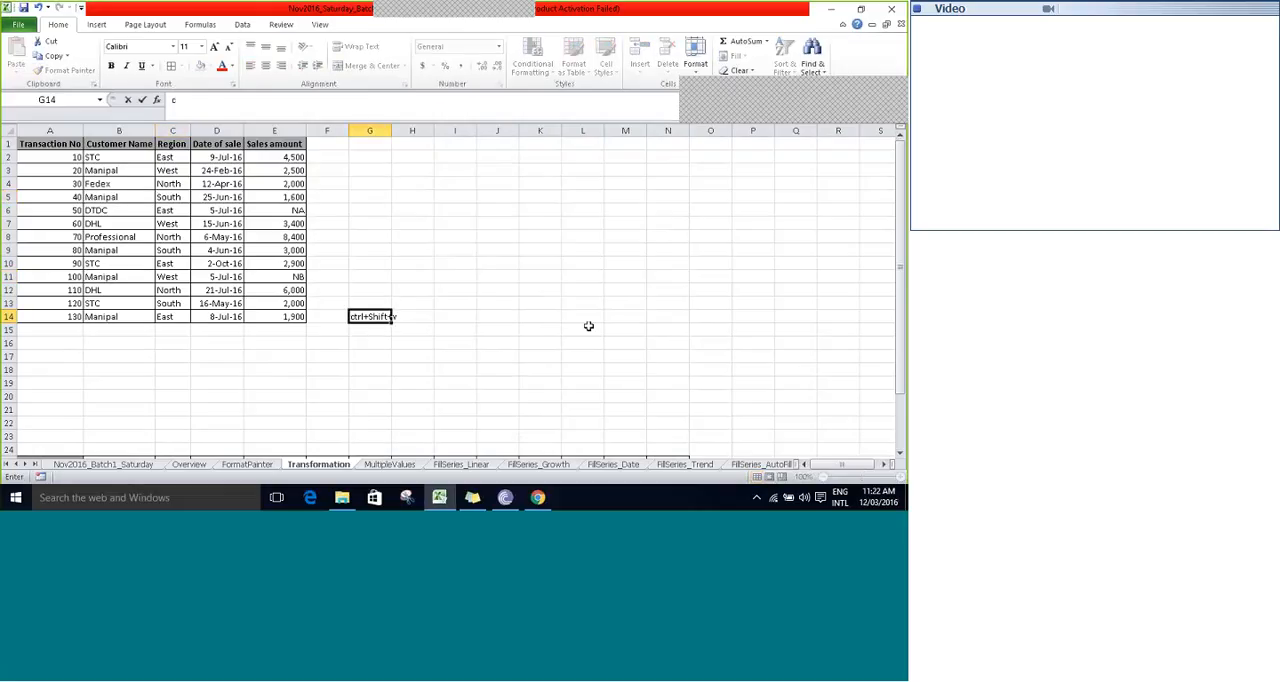
{"action": "type", "text": "tr+alt+V"}
{"action": "key", "text": "Up"}
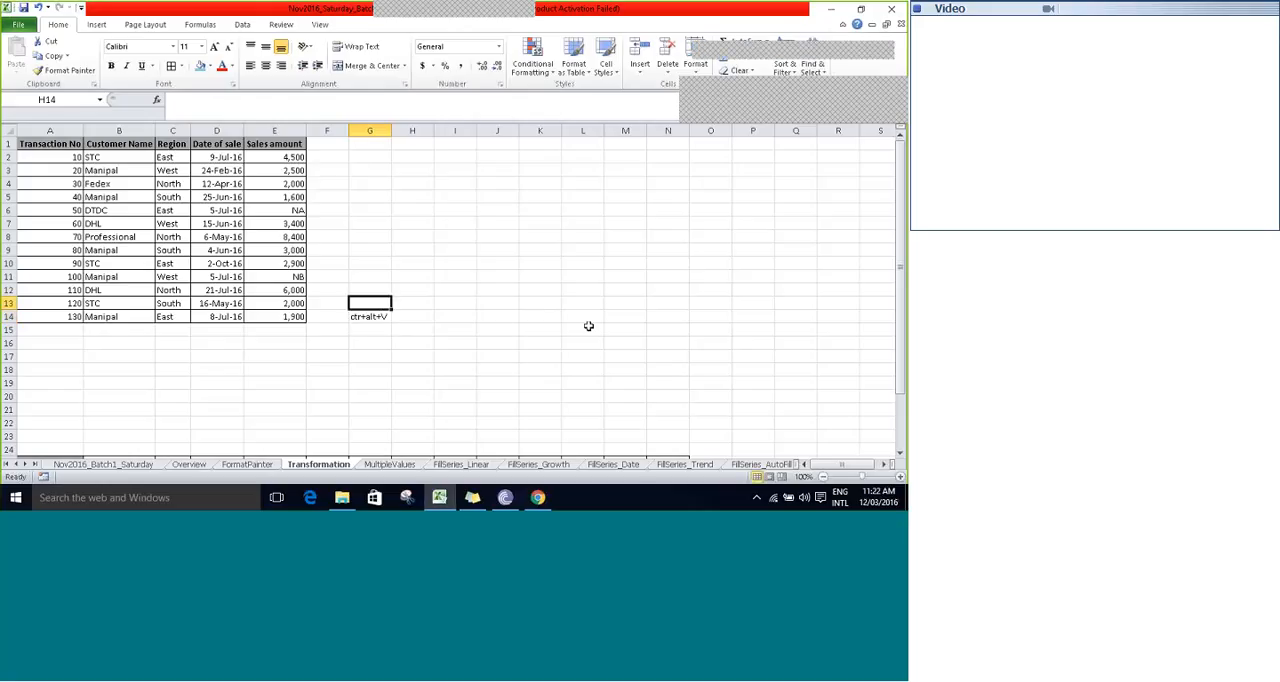
- Enter the label "Activate paste special dialog box :" in cell G13, above the shortcut note
{"action": "type", "text": "A"}
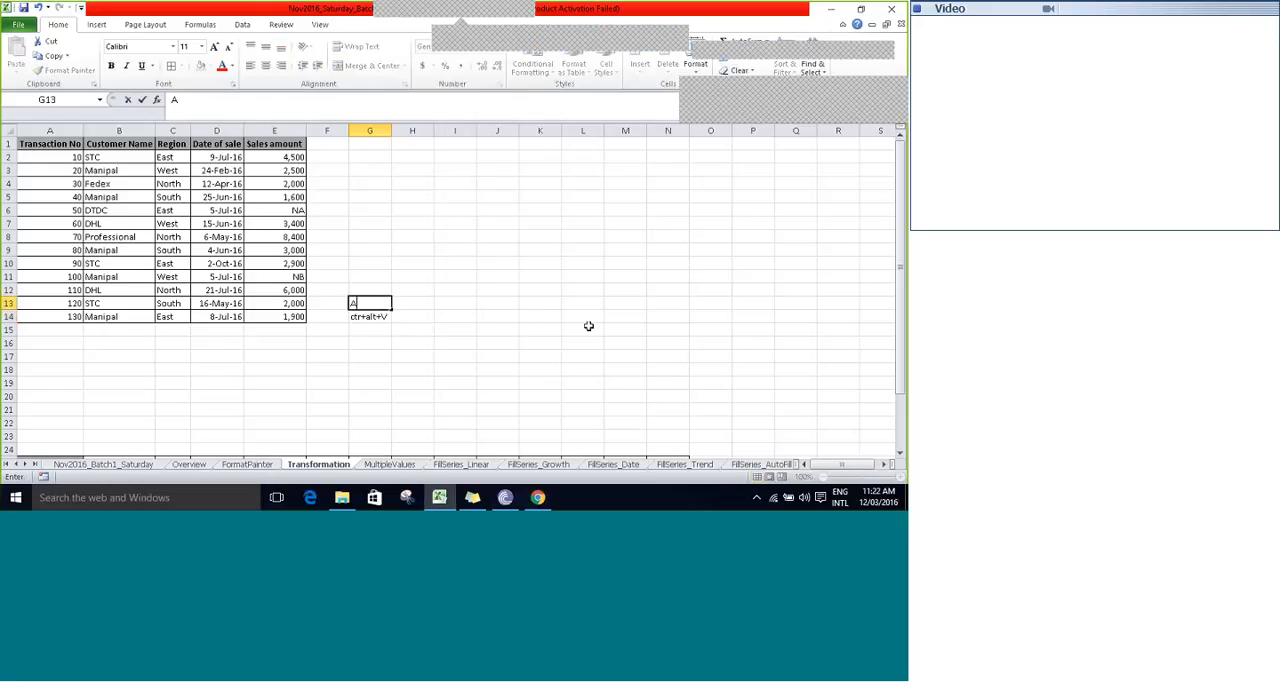
{"action": "type", "text": "ctivate p"}
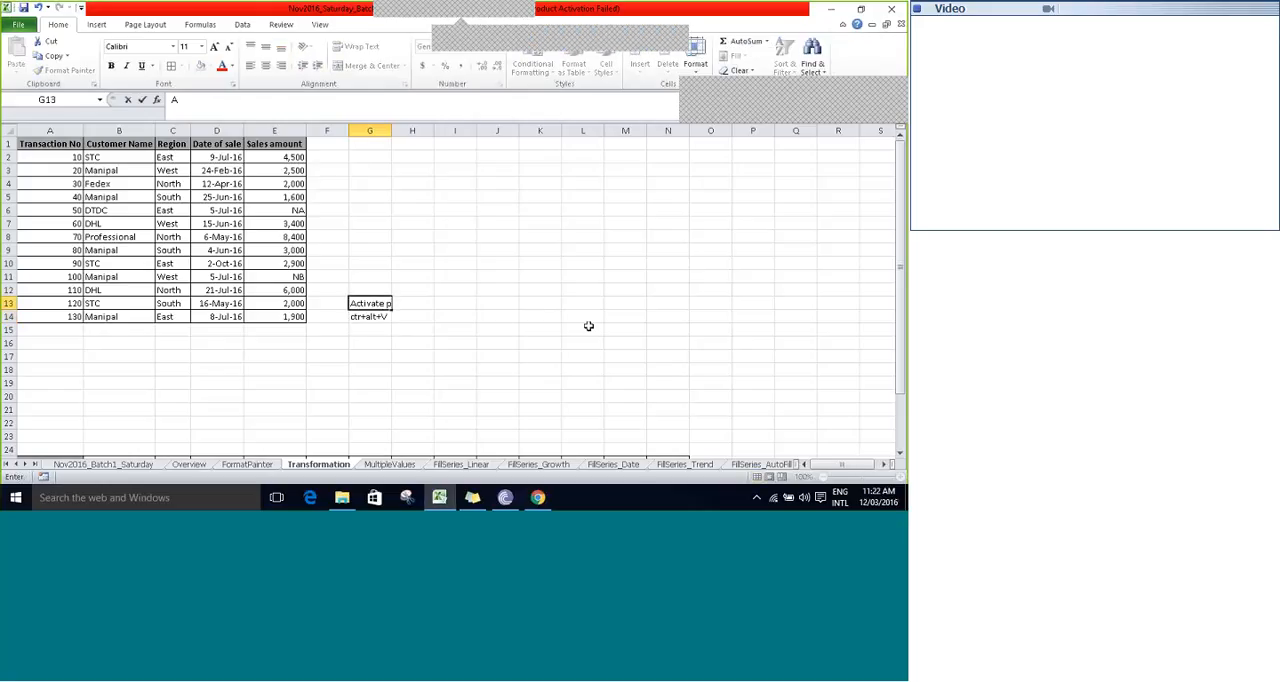
{"action": "type", "text": "aste special dia"}
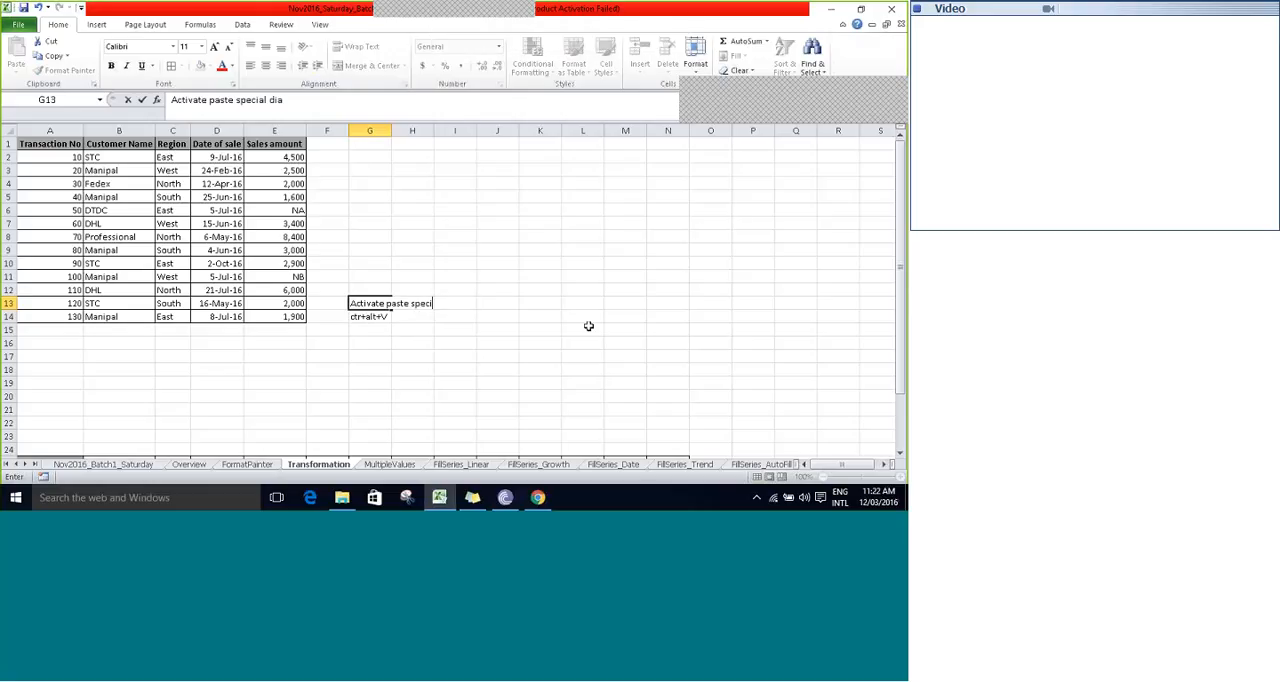
{"action": "type", "text": "log b"}
{"action": "type", "text": "ox :"}
{"action": "key", "text": "Tab"}
{"action": "key", "text": "Down"}
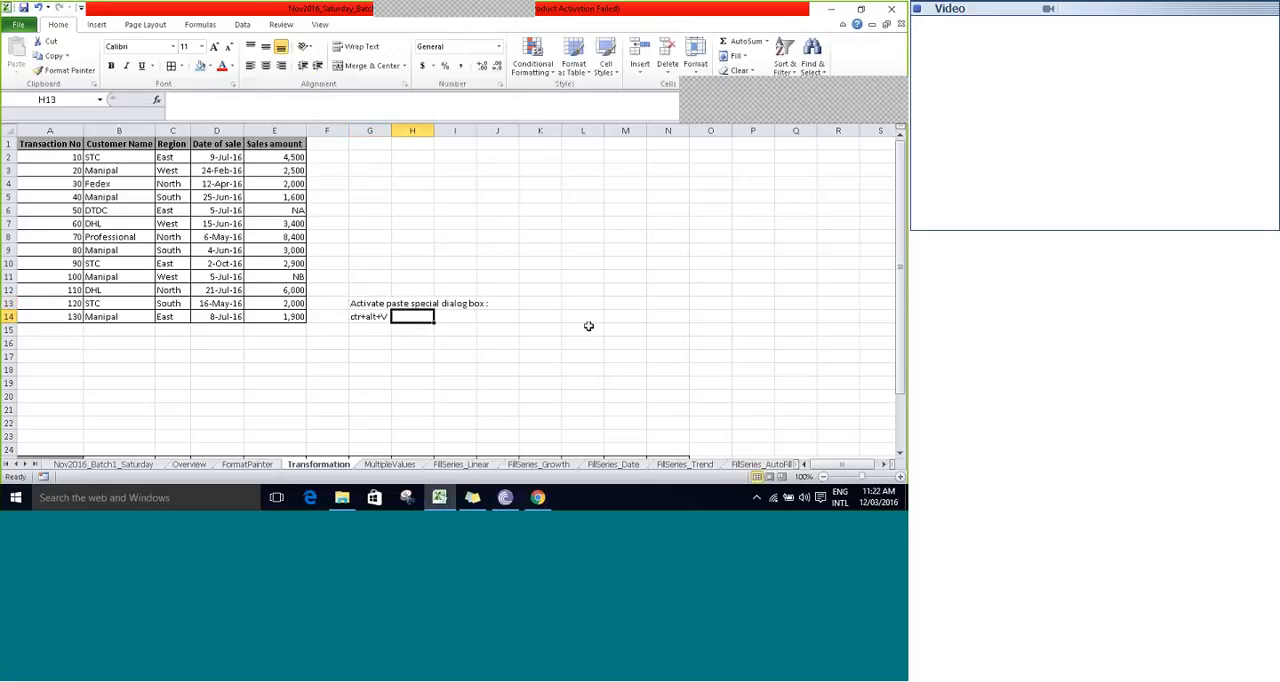
{"action": "key", "text": "Return"}
{"action": "key", "text": "Left"}
{"action": "key", "text": "Down"}
{"action": "key", "text": "Down"}
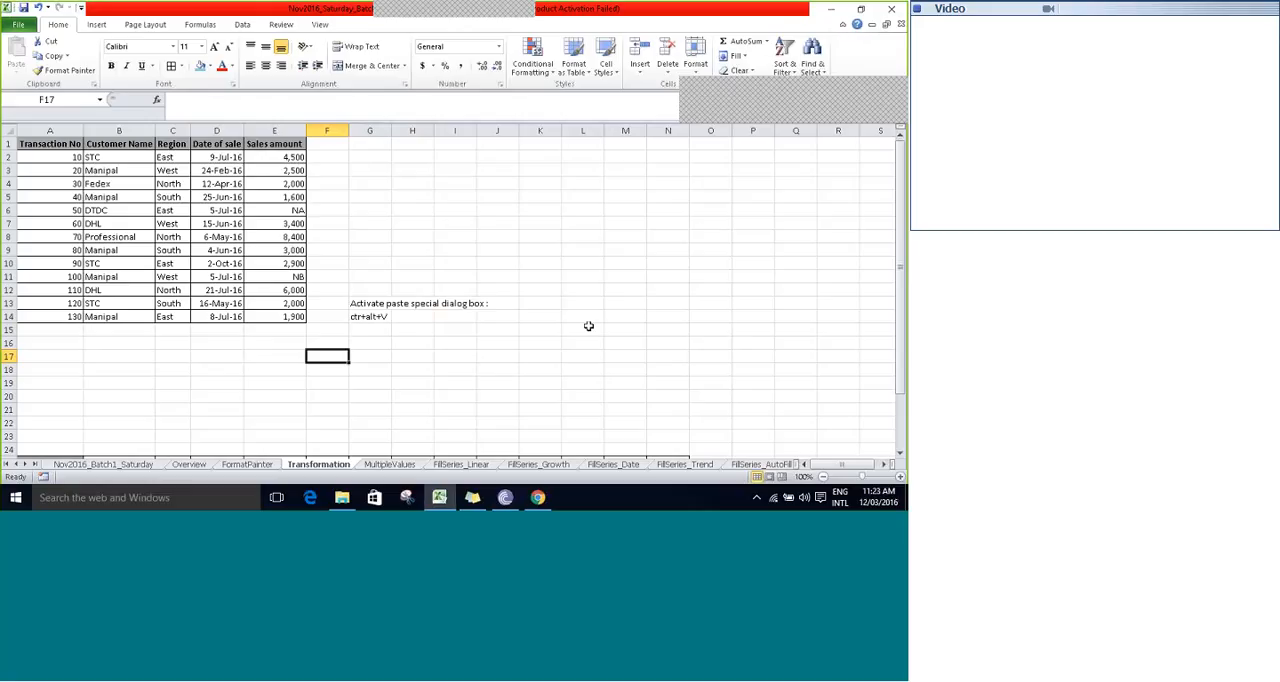
{"action": "key", "text": "alt"}
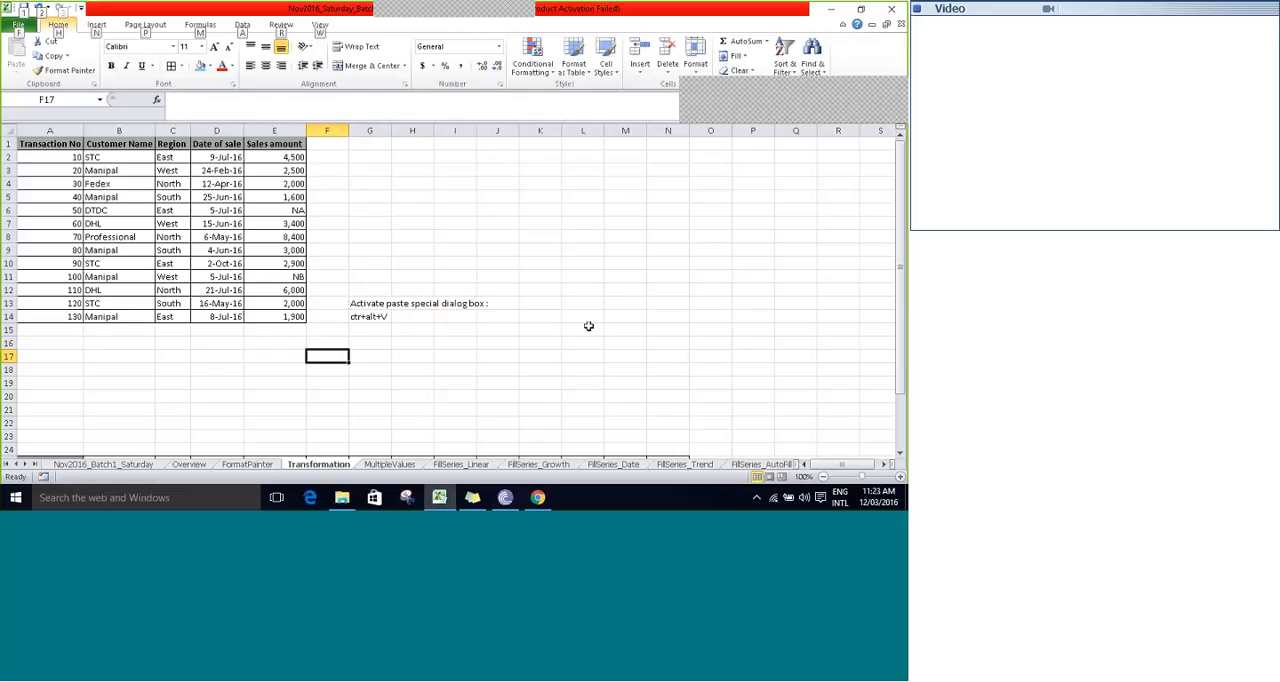
{"action": "key", "text": "alt"}
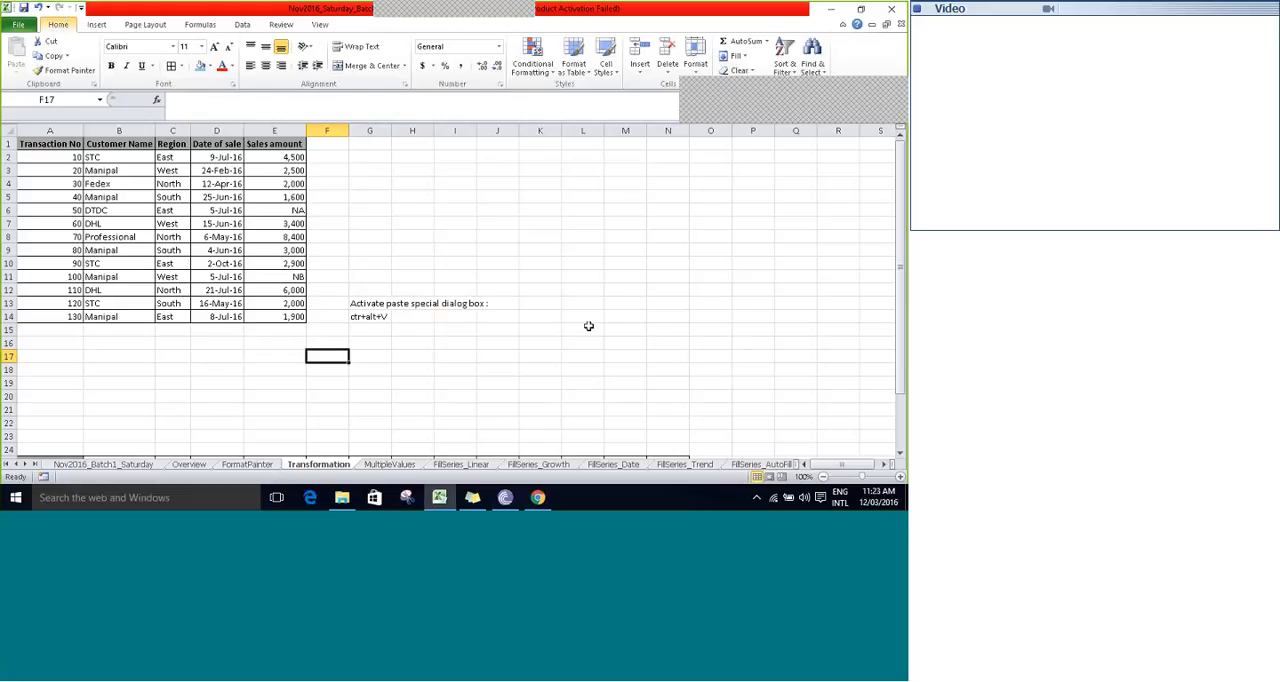
{"action": "key", "text": "Up"}
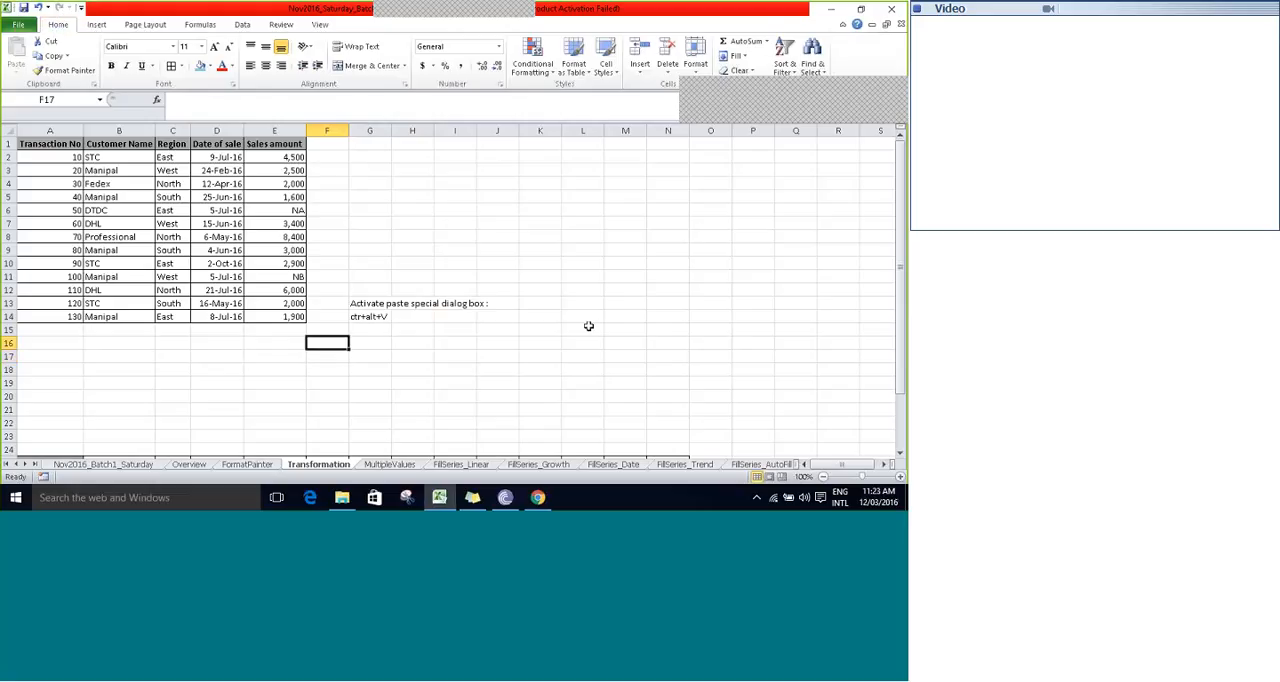
- Select the original sales table from A1 through E14 and copy it again
{"action": "key", "text": "ctrl+Home"}
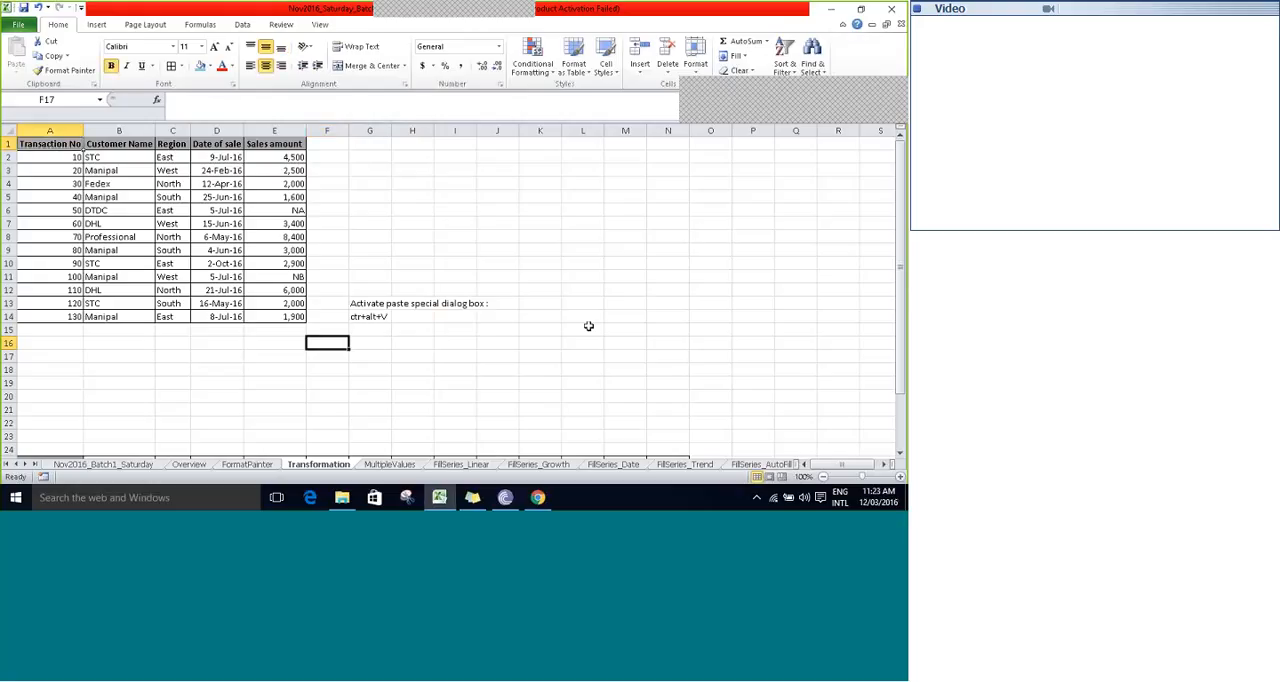
{"action": "key", "text": "Right"}
{"action": "key", "text": "Down"}
{"action": "key", "text": "Down"}
{"action": "key", "text": "Up"}
{"action": "key", "text": "Up"}
{"action": "key", "text": "Left"}
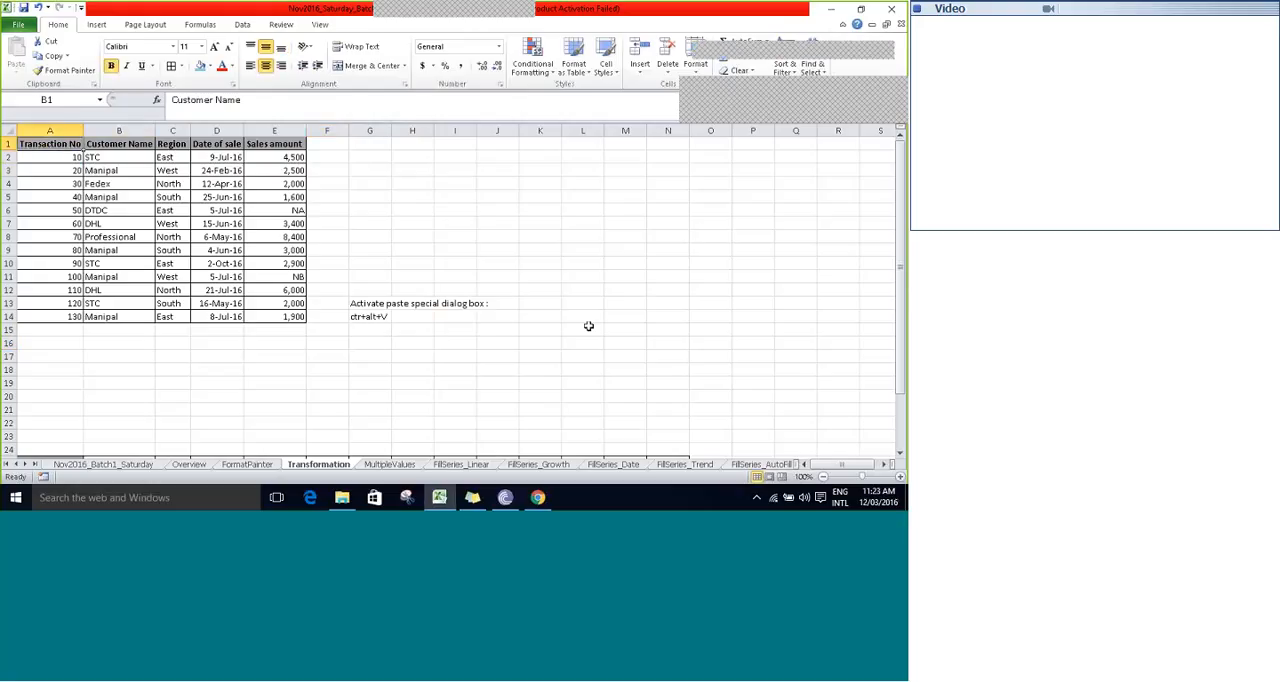
{"action": "key", "text": "ctrl+shift+Down"}
{"action": "key", "text": "ctrl+shift+Right"}
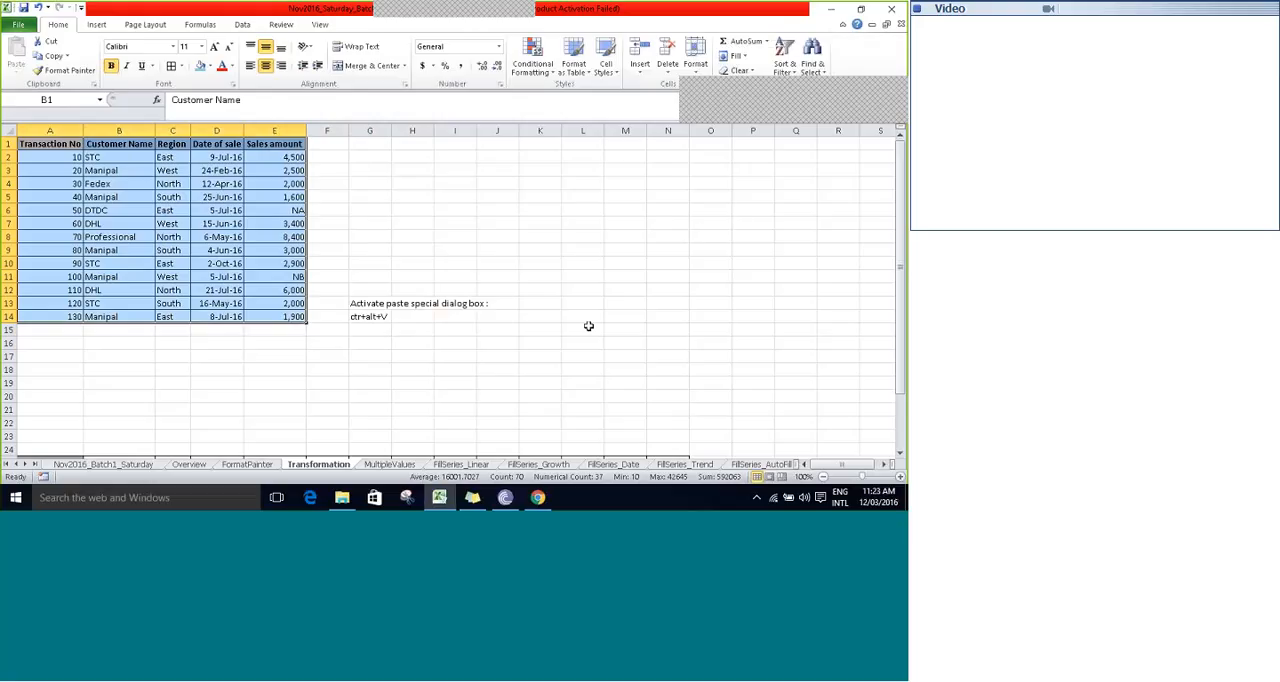
{"action": "key", "text": "ctrl+c"}
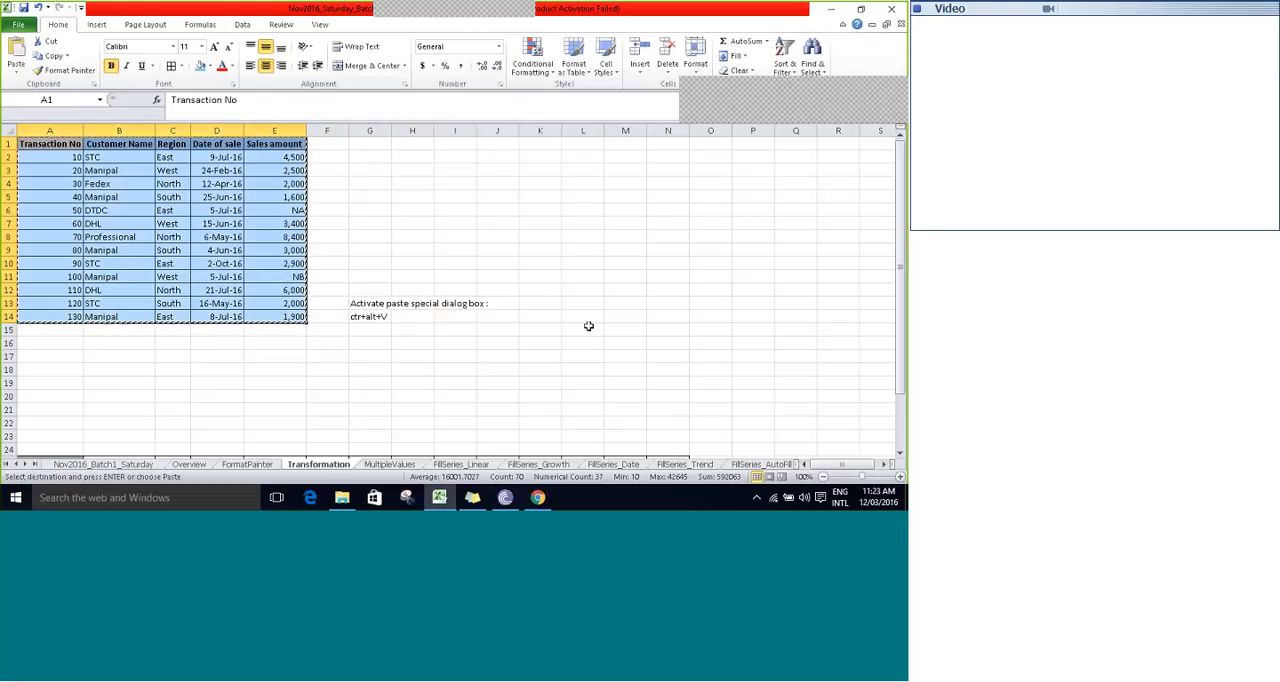
- Bring up the Paste Special options for cell K6, dismiss them without pasting, and end the copy mode
{"action": "left_click", "coordinate": [540, 213]}
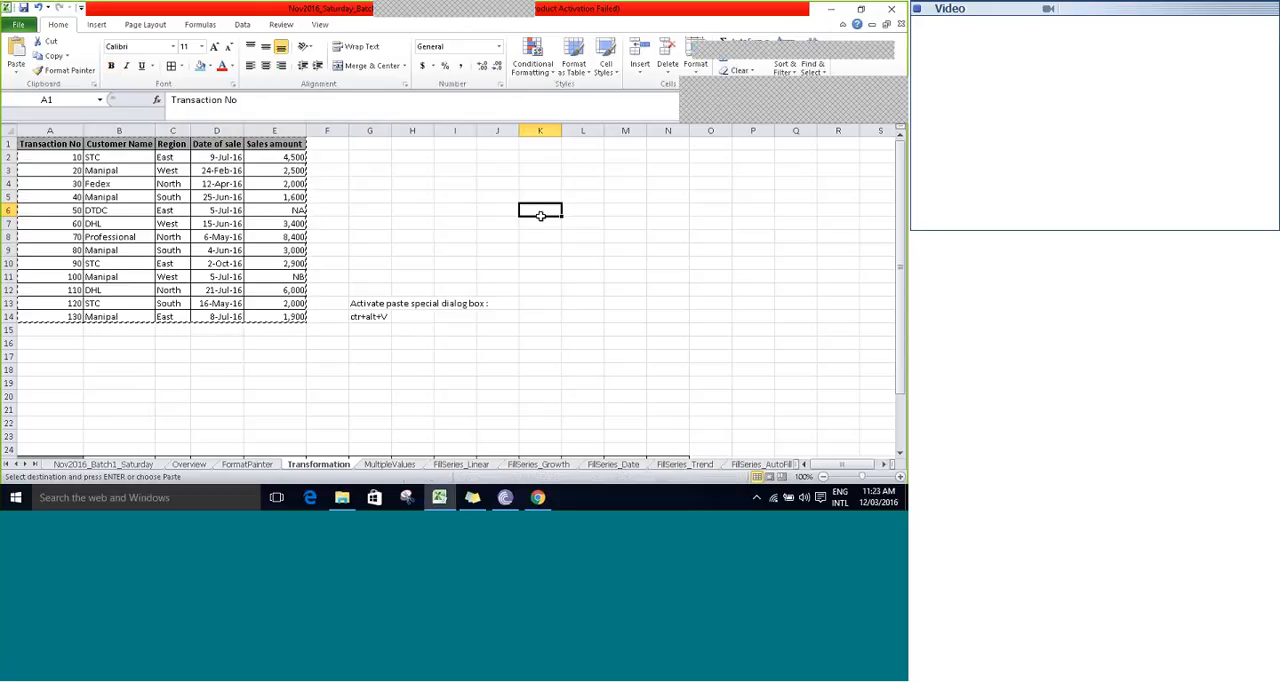
{"action": "key", "text": "ctrl+alt+v"}
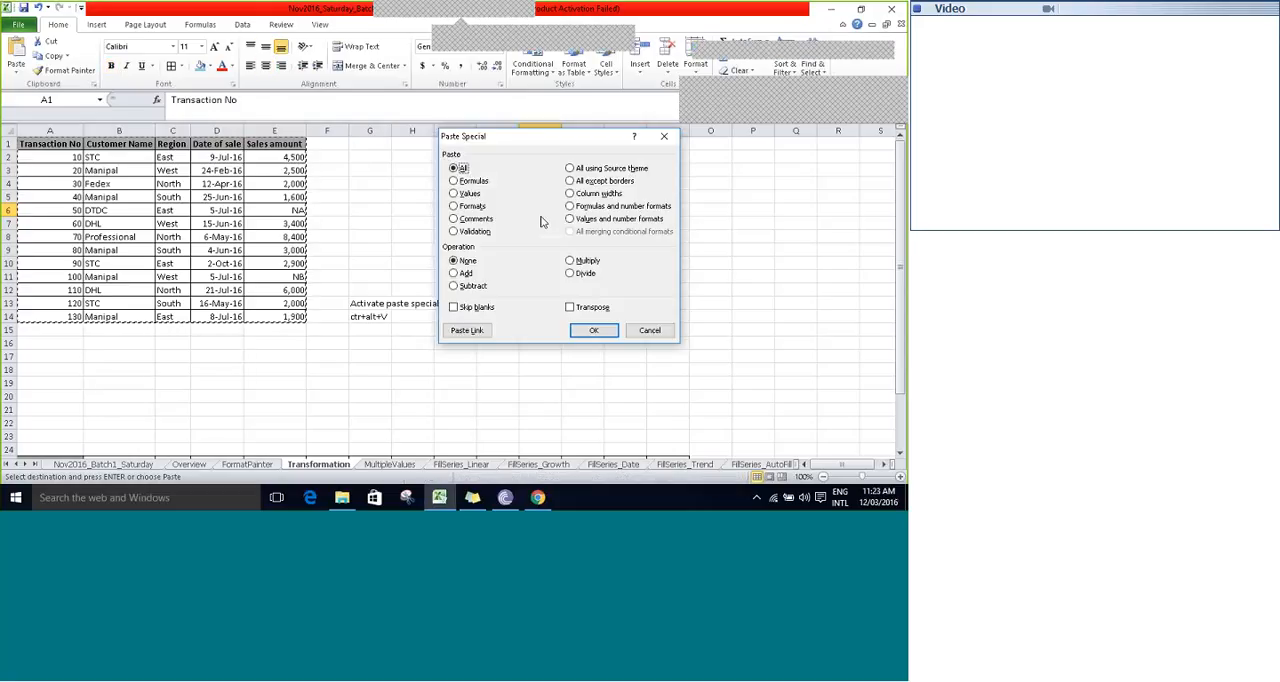
{"action": "left_click", "coordinate": [652, 330]}
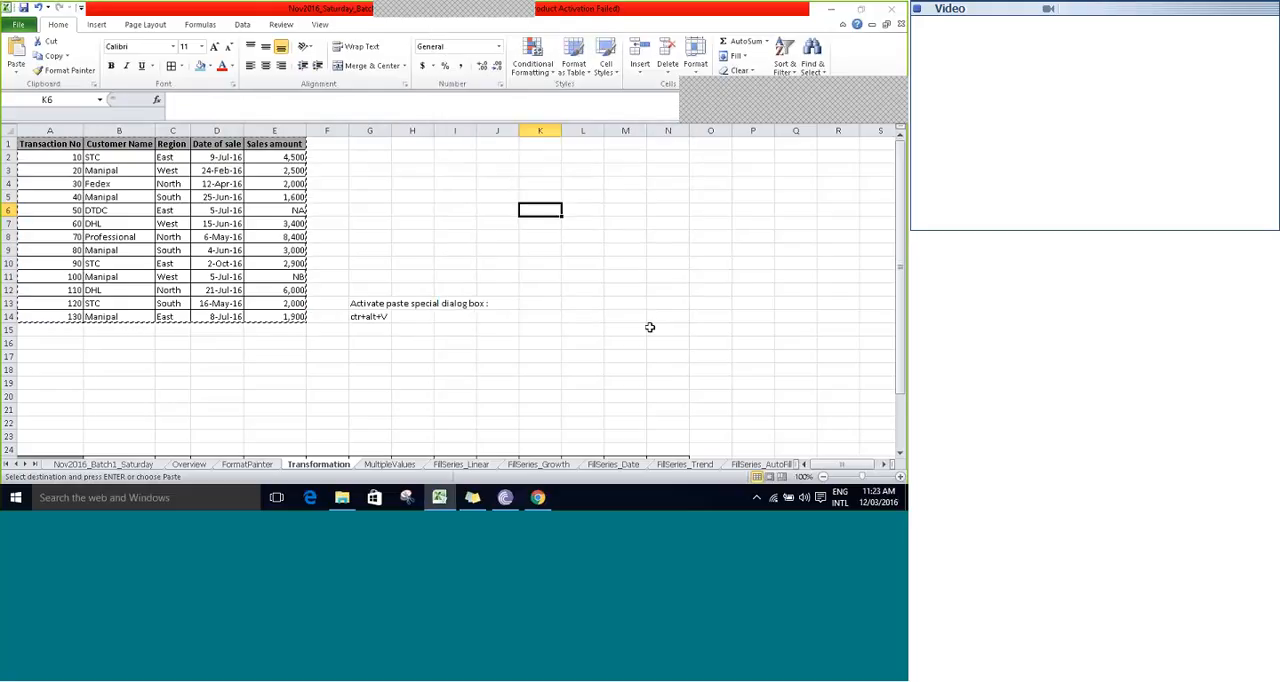
{"action": "left_click", "coordinate": [481, 141]}
{"action": "left_click", "coordinate": [466, 152]}
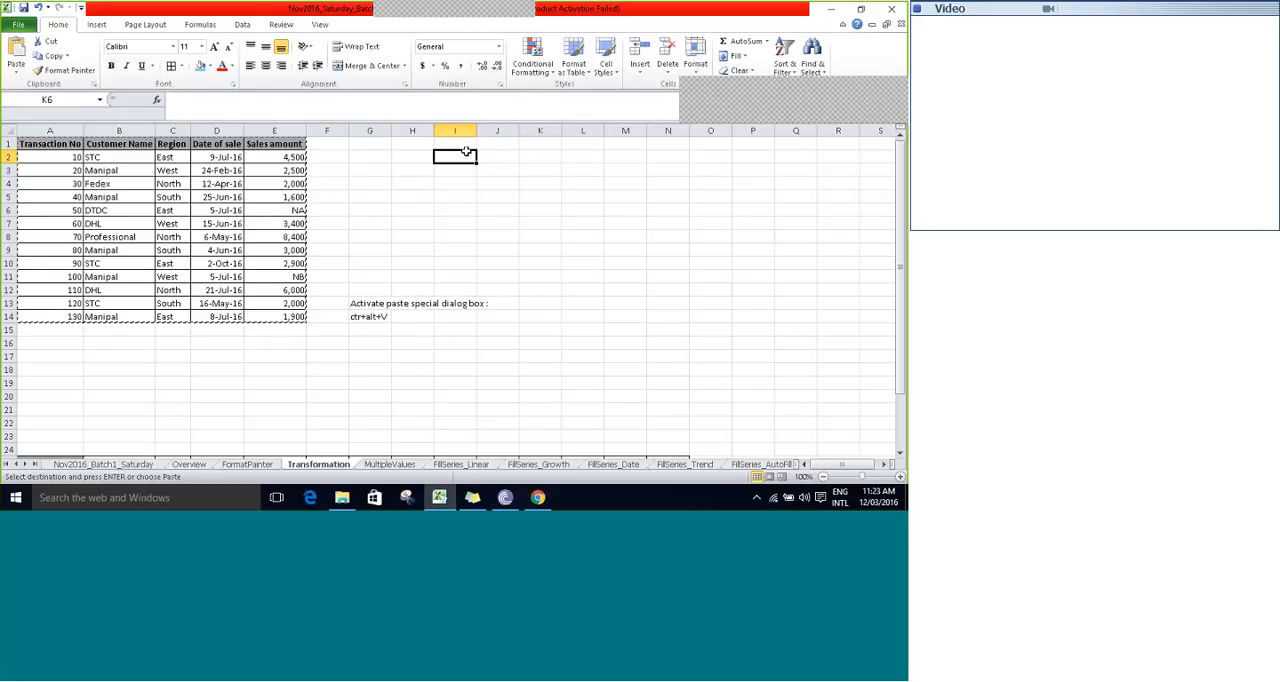
{"action": "key", "text": "Escape"}
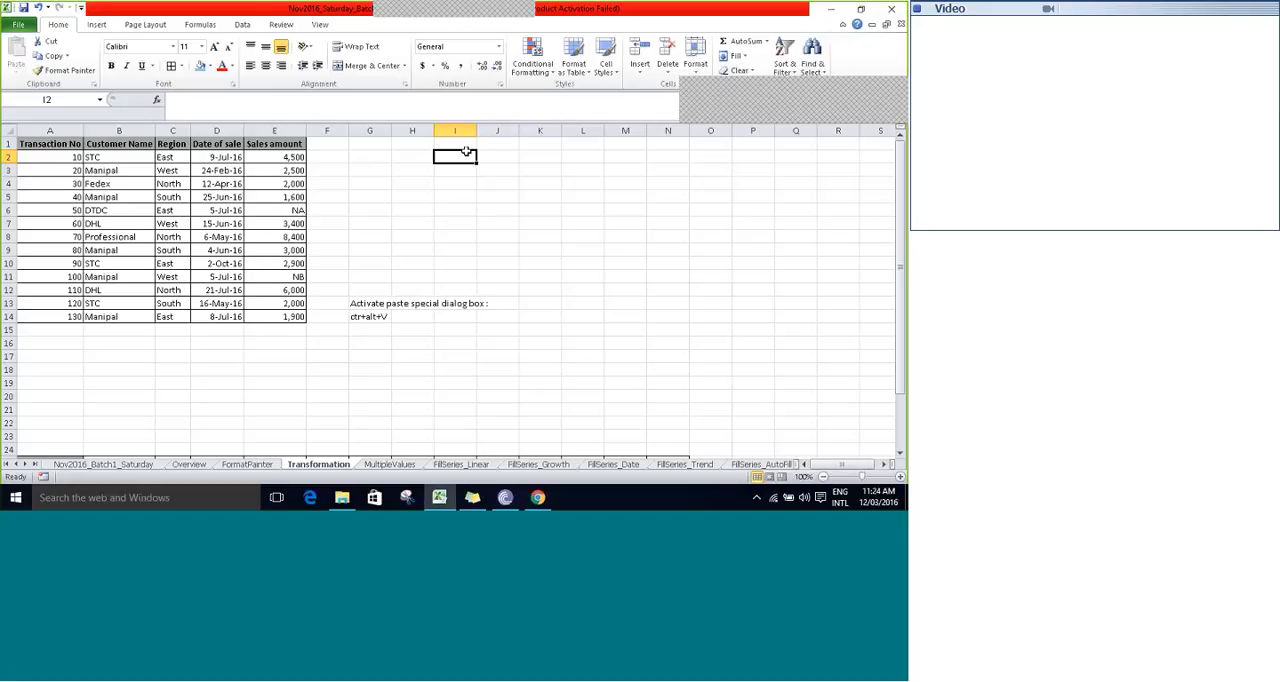
- Select the whole transposed sales table starting at A25 and copy it
{"action": "key", "text": "Return"}
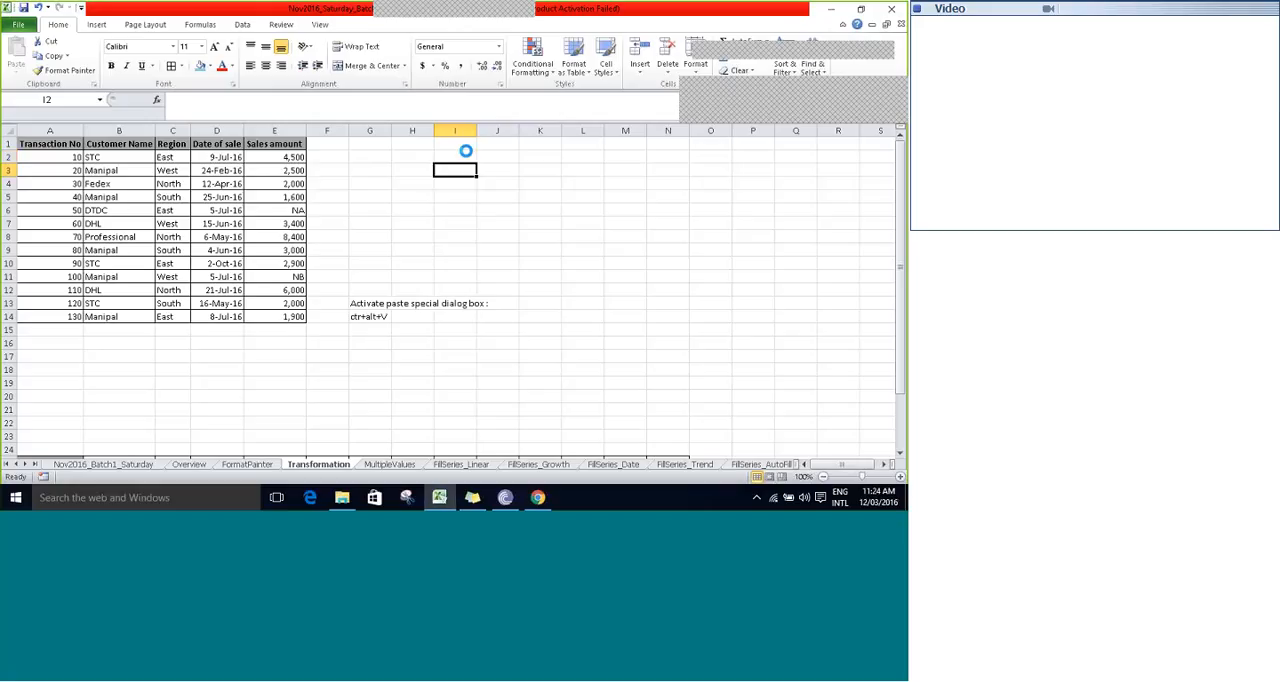
{"action": "key", "text": "Down"}
{"action": "key", "text": "Down"}
{"action": "key", "text": "Down"}
{"action": "key", "text": "Down"}
{"action": "key", "text": "Down"}
{"action": "key", "text": "Down"}
{"action": "key", "text": "Down"}
{"action": "key", "text": "Down"}
{"action": "key", "text": "Down"}
{"action": "key", "text": "Down"}
{"action": "key", "text": "Down"}
{"action": "key", "text": "Down"}
{"action": "key", "text": "Down"}
{"action": "key", "text": "Down"}
{"action": "key", "text": "Down"}
{"action": "key", "text": "Down"}
{"action": "key", "text": "Down"}
{"action": "key", "text": "Down"}
{"action": "key", "text": "Down"}
{"action": "key", "text": "Down"}
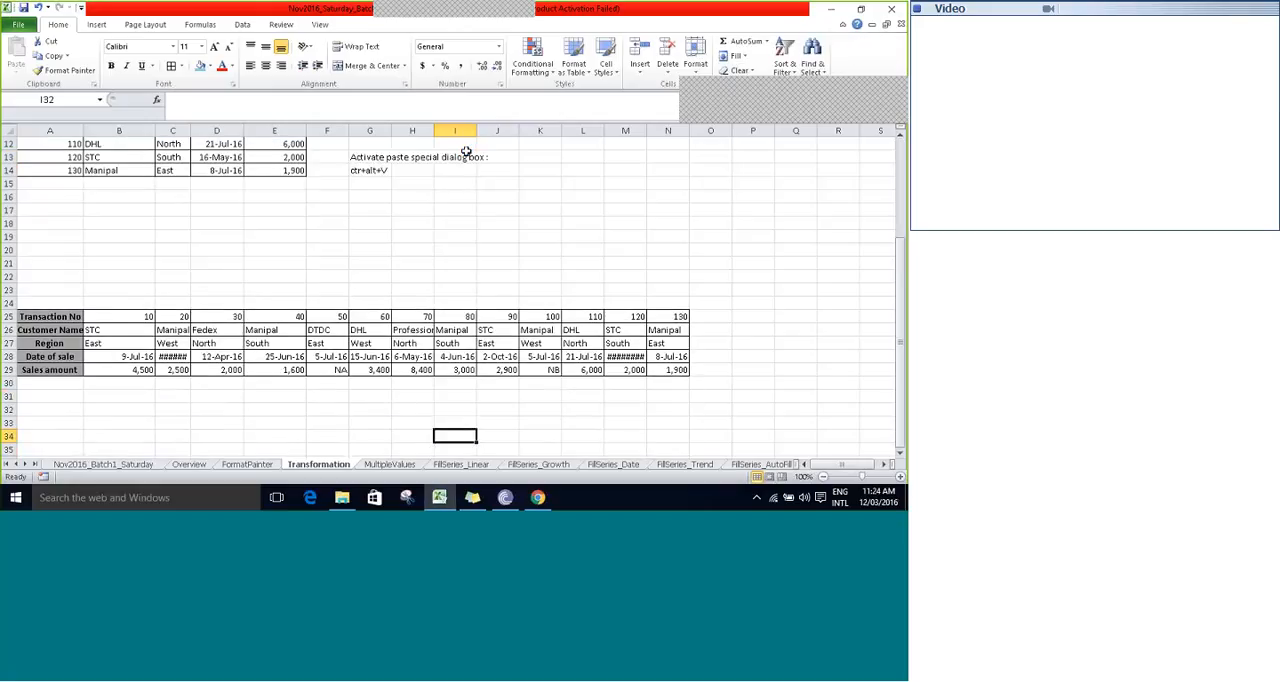
{"action": "key", "text": "Down"}
{"action": "key", "text": "Down"}
{"action": "key", "text": "Left"}
{"action": "key", "text": "ctrl+Up"}
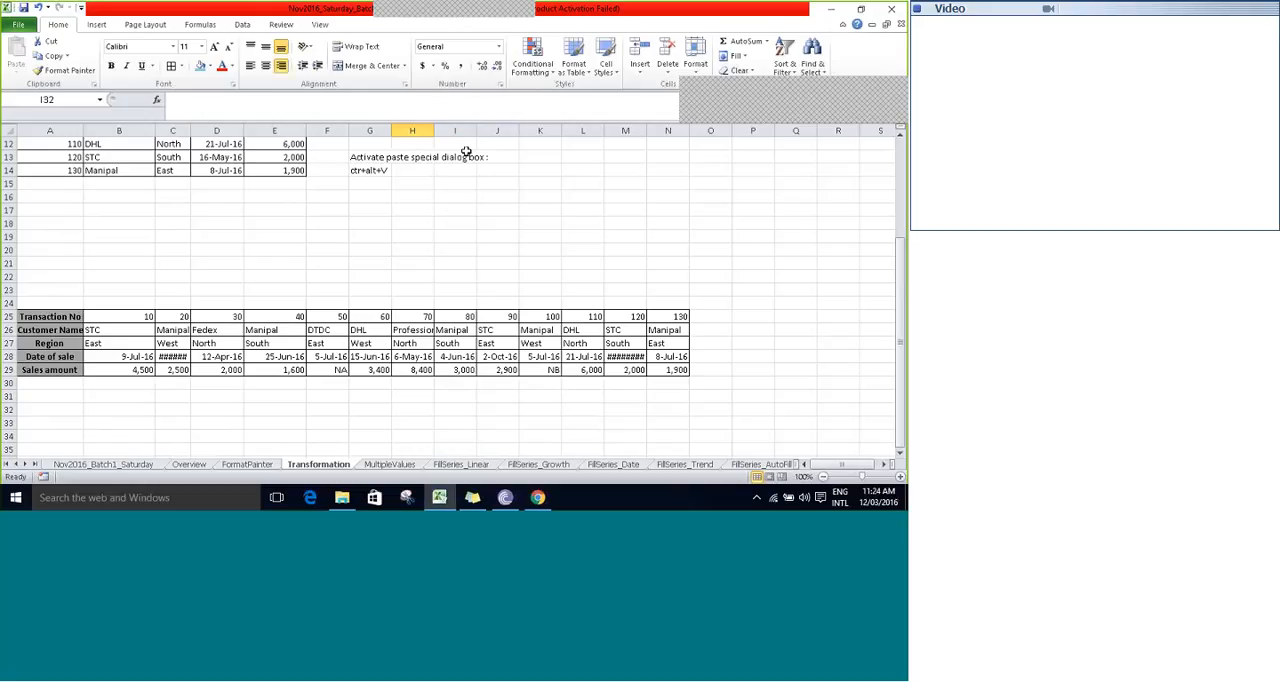
{"action": "key", "text": "ctrl+Left"}
{"action": "key", "text": "ctrl+Up"}
{"action": "key", "text": "ctrl+a"}
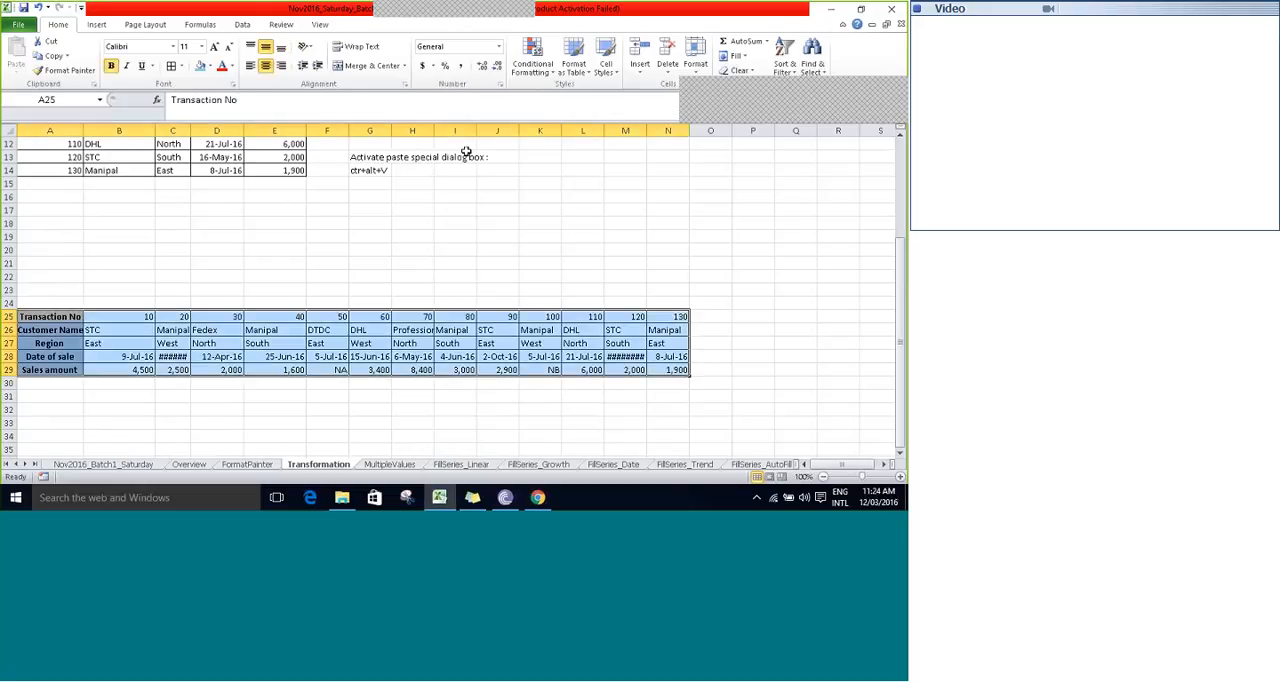
{"action": "key", "text": "ctrl+c"}
- Paste the copied table at cell A39 with Paste Special and the Transpose option
{"action": "key", "text": "Down"}
{"action": "key", "text": "Down"}
{"action": "key", "text": "Down"}
{"action": "key", "text": "Down"}
{"action": "key", "text": "Down"}
{"action": "key", "text": "Down"}
{"action": "key", "text": "Down"}
{"action": "key", "text": "Down"}
{"action": "key", "text": "Down"}
{"action": "key", "text": "Down"}
{"action": "key", "text": "Down"}
{"action": "key", "text": "Down"}
{"action": "key", "text": "Down"}
{"action": "key", "text": "Down"}
{"action": "key", "text": "Down"}
{"action": "key", "text": "Down"}
{"action": "key", "text": "Down"}
{"action": "key", "text": "Down"}
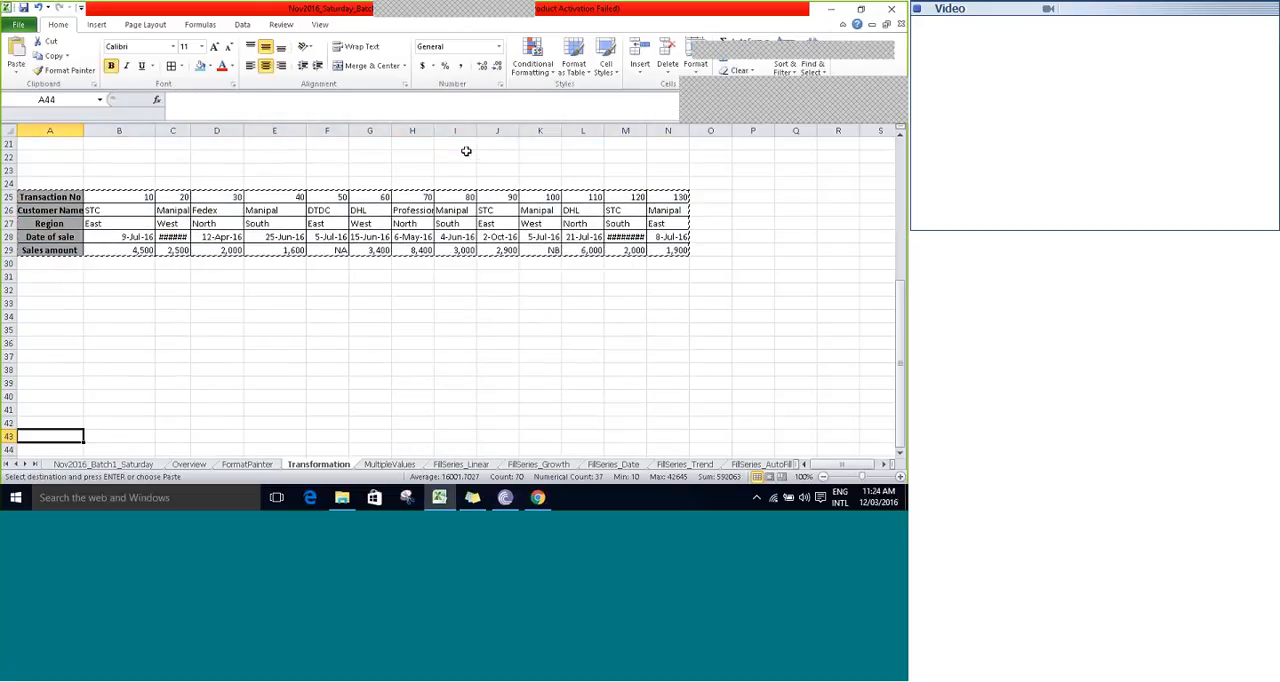
{"action": "key", "text": "Up"}
{"action": "key", "text": "Up"}
{"action": "key", "text": "Up"}
{"action": "key", "text": "Up"}
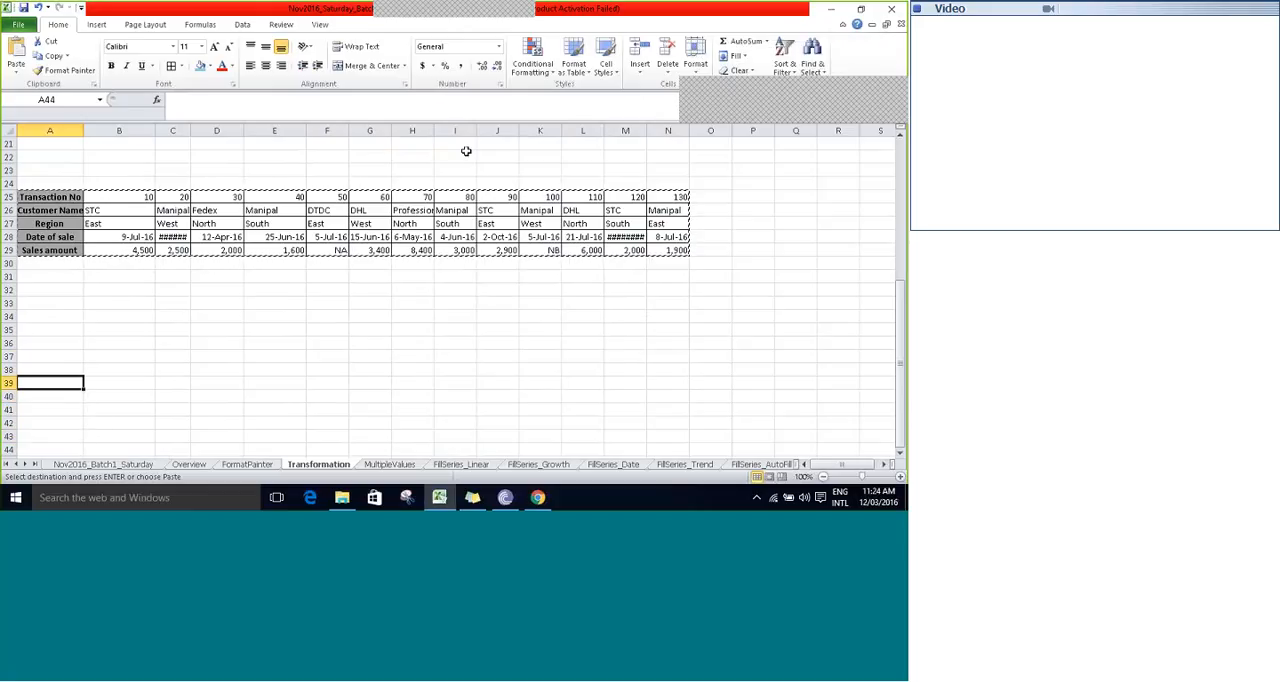
{"action": "key", "text": "ctrl+alt+v"}
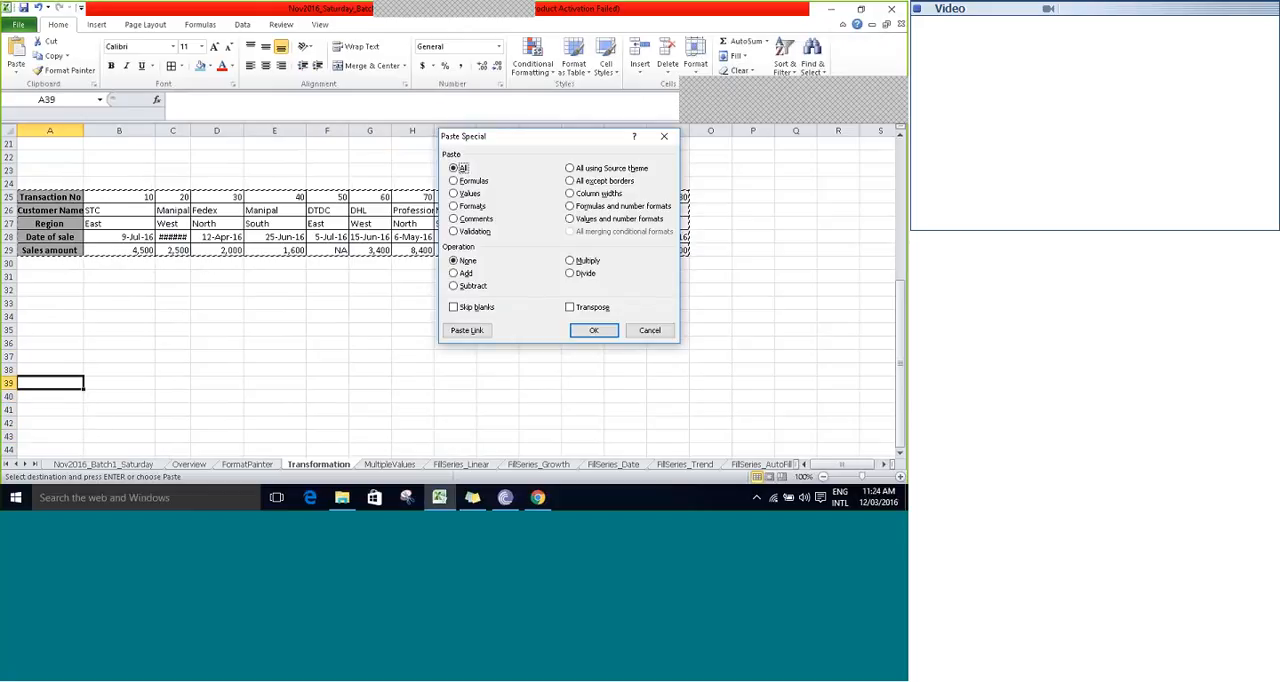
{"action": "left_click", "coordinate": [588, 307]}
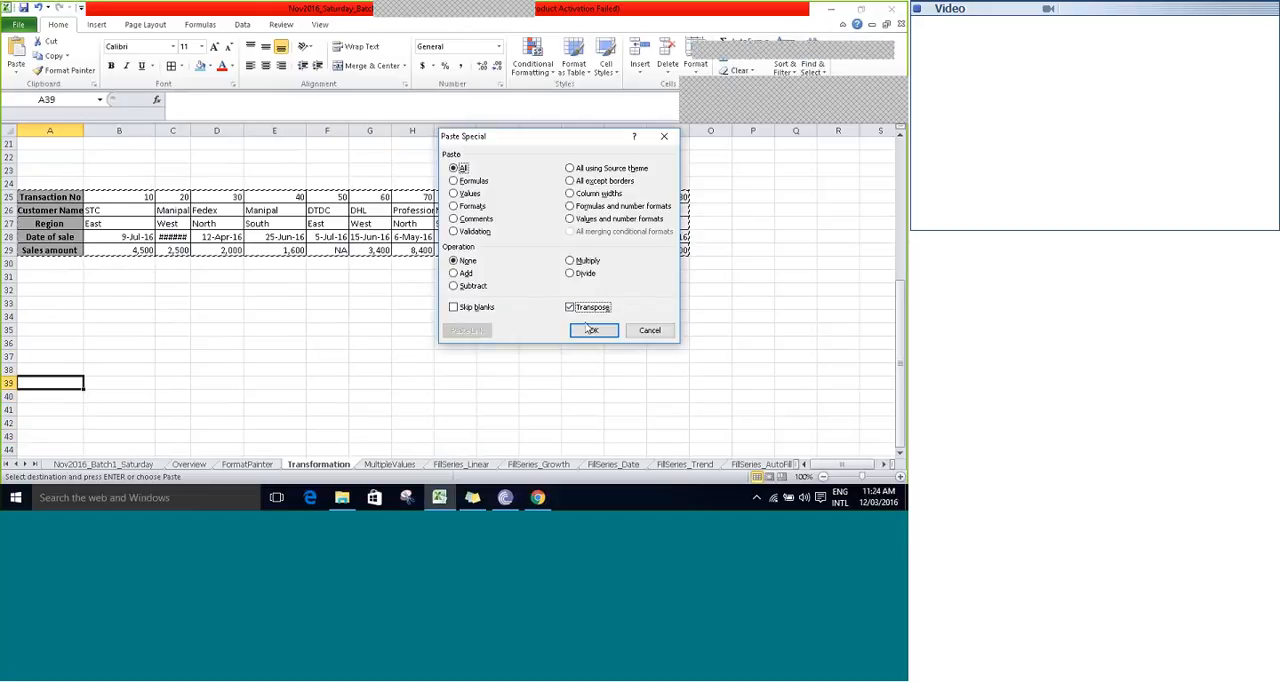
{"action": "left_click", "coordinate": [593, 330]}
{"action": "left_click", "coordinate": [415, 327]}
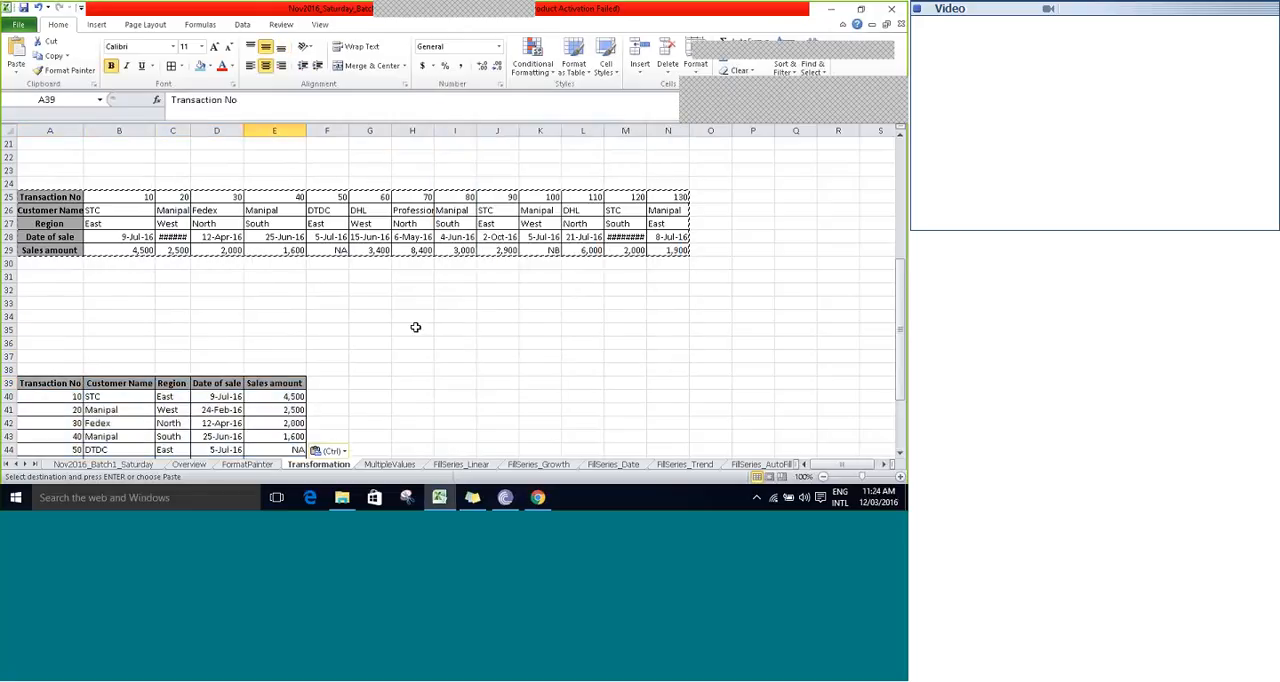
- End the copy mode and review the table pasted in rows 39 to 52
{"action": "scroll", "coordinate": [297, 316], "scroll_direction": "down", "scroll_amount": 4}
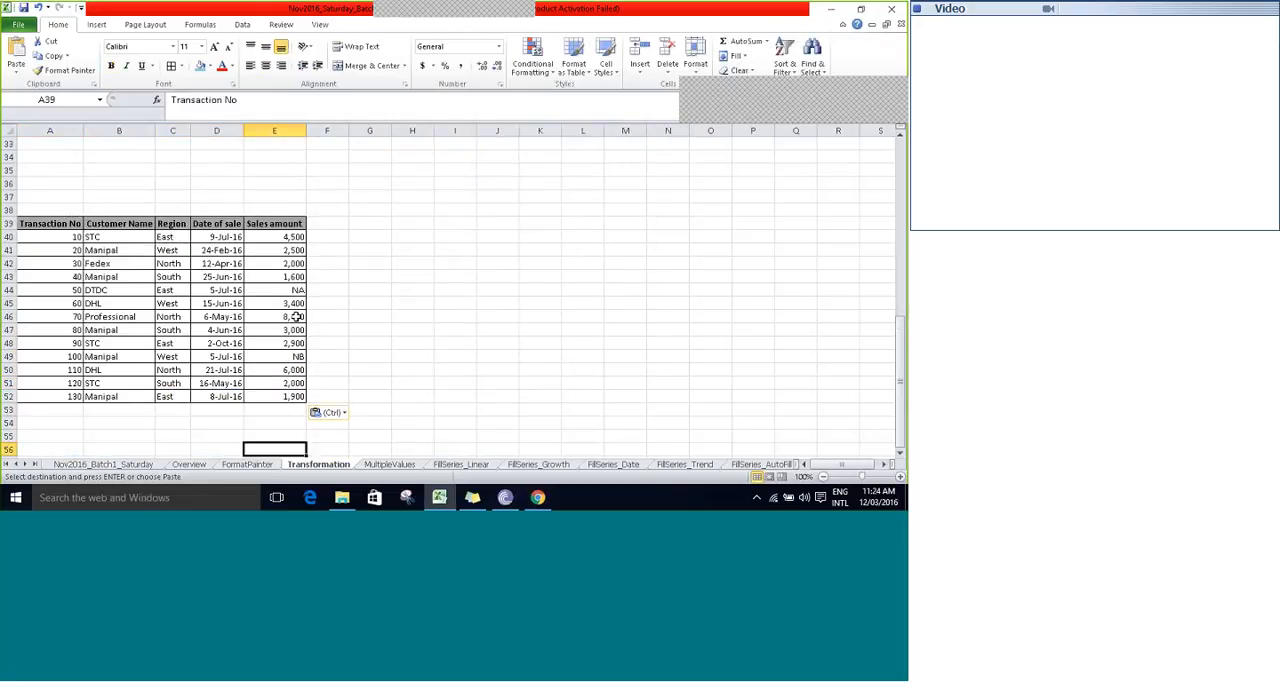
{"action": "key", "text": "Escape"}
{"action": "key", "text": "Up"}
{"action": "key", "text": "Up"}
{"action": "key", "text": "Up"}
{"action": "key", "text": "Up"}
{"action": "key", "text": "Up"}
{"action": "key", "text": "Up"}
{"action": "key", "text": "Up"}
{"action": "key", "text": "Up"}
{"action": "key", "text": "Up"}
{"action": "key", "text": "Up"}
{"action": "key", "text": "Up"}
{"action": "key", "text": "Up"}
{"action": "key", "text": "Up"}
{"action": "key", "text": "Up"}
{"action": "key", "text": "Up"}
{"action": "key", "text": "Up"}
{"action": "key", "text": "Up"}
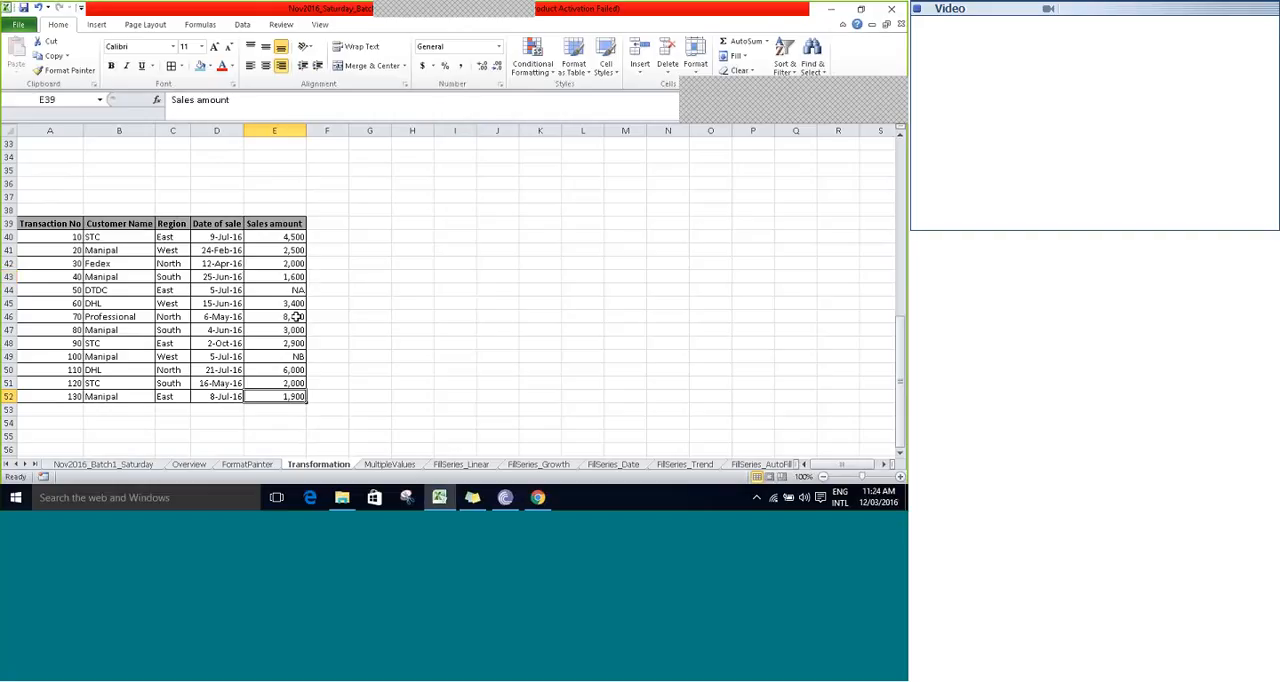
{"action": "key", "text": "Up"}
{"action": "key", "text": "Left"}
{"action": "key", "text": "Left"}
{"action": "key", "text": "Left"}
{"action": "key", "text": "Left"}
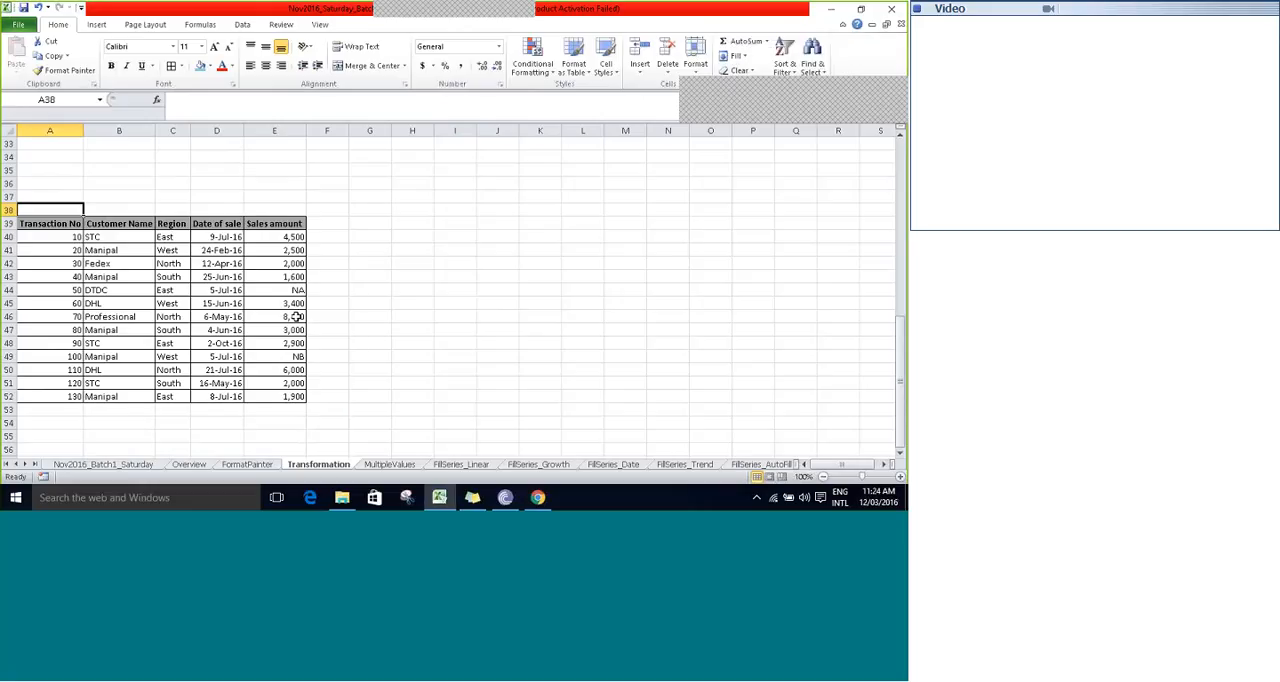
- Enter the label "Transpose" in bold in cell G17, below the Paste Special shortcut note
{"action": "left_click", "coordinate": [338, 193]}
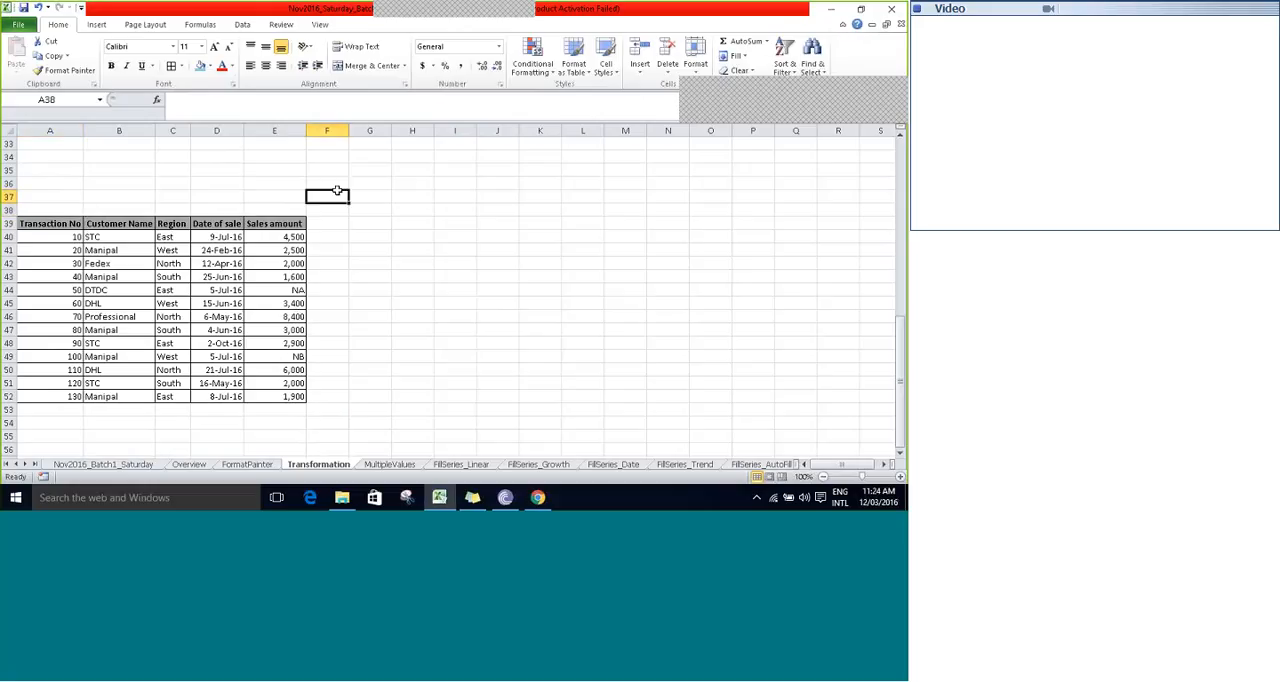
{"action": "key", "text": "ctrl+Up"}
{"action": "key", "text": "ctrl+Up"}
{"action": "key", "text": "Up"}
{"action": "key", "text": "Up"}
{"action": "key", "text": "Up"}
{"action": "key", "text": "Up"}
{"action": "key", "text": "Up"}
{"action": "key", "text": "Up"}
{"action": "key", "text": "Up"}
{"action": "key", "text": "Up"}
{"action": "key", "text": "Up"}
{"action": "key", "text": "Up"}
{"action": "key", "text": "Up"}
{"action": "key", "text": "Up"}
{"action": "key", "text": "Up"}
{"action": "key", "text": "Up"}
{"action": "key", "text": "Up"}
{"action": "key", "text": "Up"}
{"action": "key", "text": "Up"}
{"action": "key", "text": "Up"}
{"action": "key", "text": "Up"}
{"action": "key", "text": "Up"}
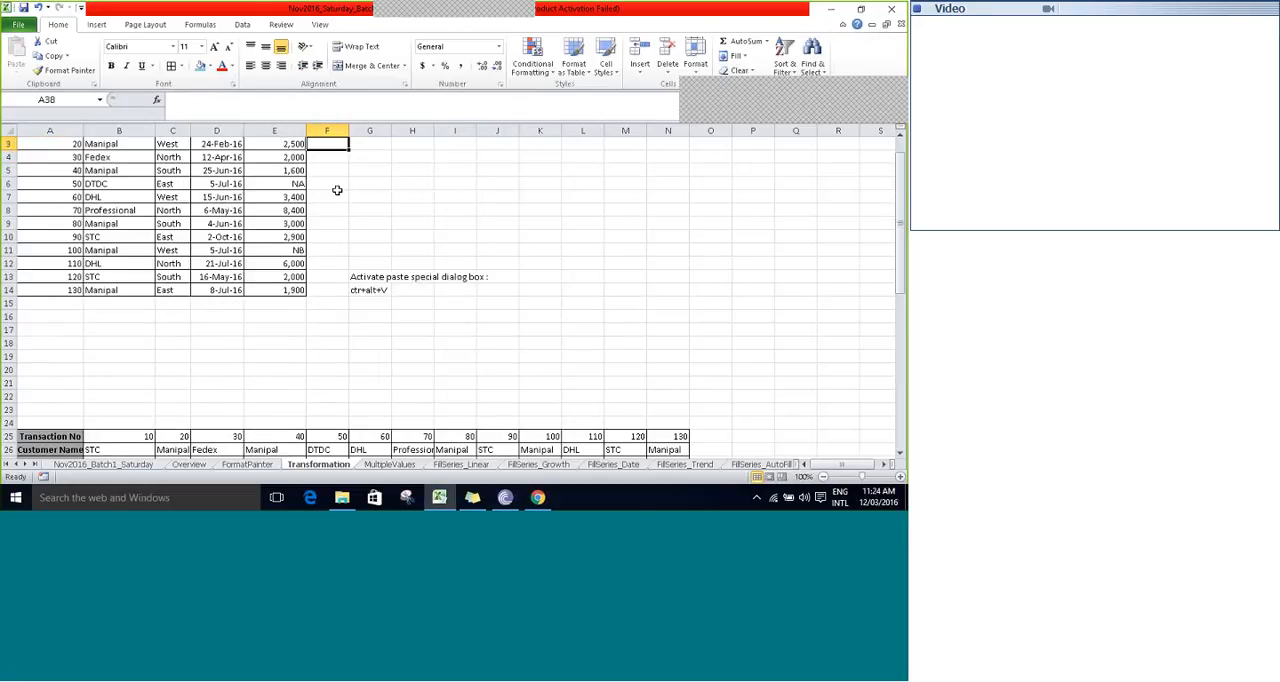
{"action": "key", "text": "Down"}
{"action": "key", "text": "Down"}
{"action": "key", "text": "Down"}
{"action": "key", "text": "Down"}
{"action": "key", "text": "Down"}
{"action": "key", "text": "Down"}
{"action": "key", "text": "Down"}
{"action": "key", "text": "Down"}
{"action": "key", "text": "Down"}
{"action": "key", "text": "Down"}
{"action": "key", "text": "Down"}
{"action": "key", "text": "Down"}
{"action": "key", "text": "Down"}
{"action": "key", "text": "Down"}
{"action": "key", "text": "Right"}
{"action": "key", "text": "Right"}
{"action": "key", "text": "Left"}
{"action": "type", "text": "T"}
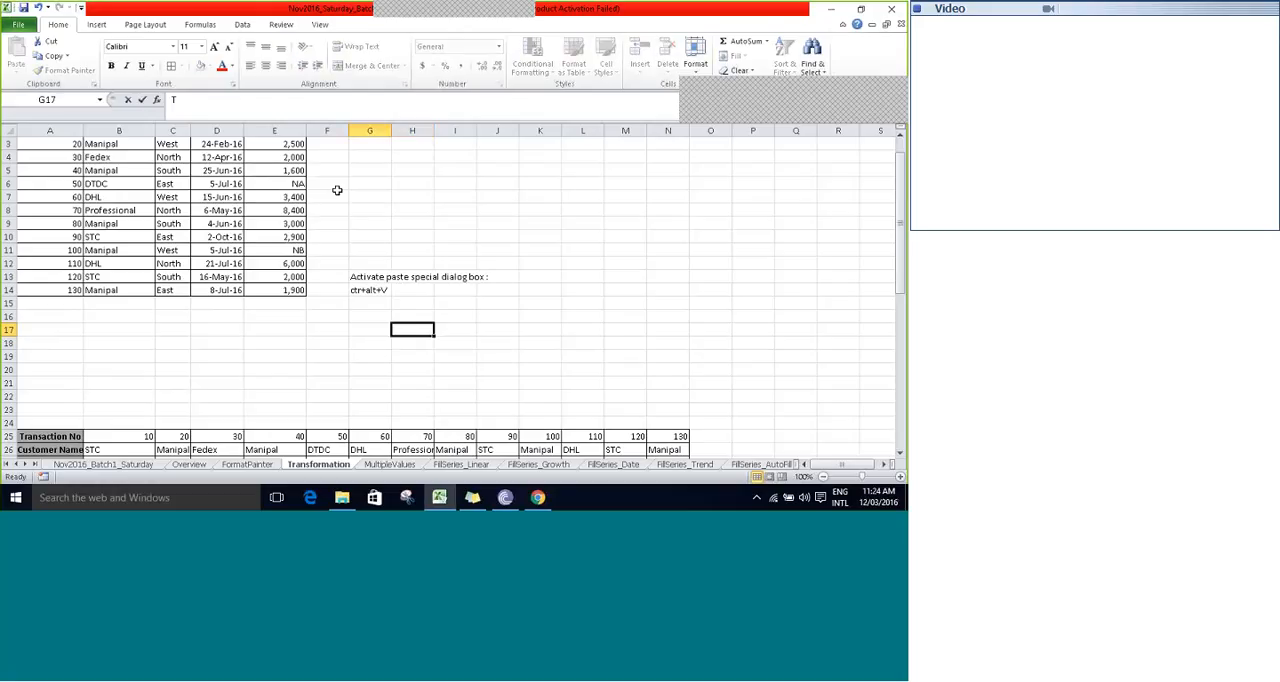
{"action": "type", "text": "ra"}
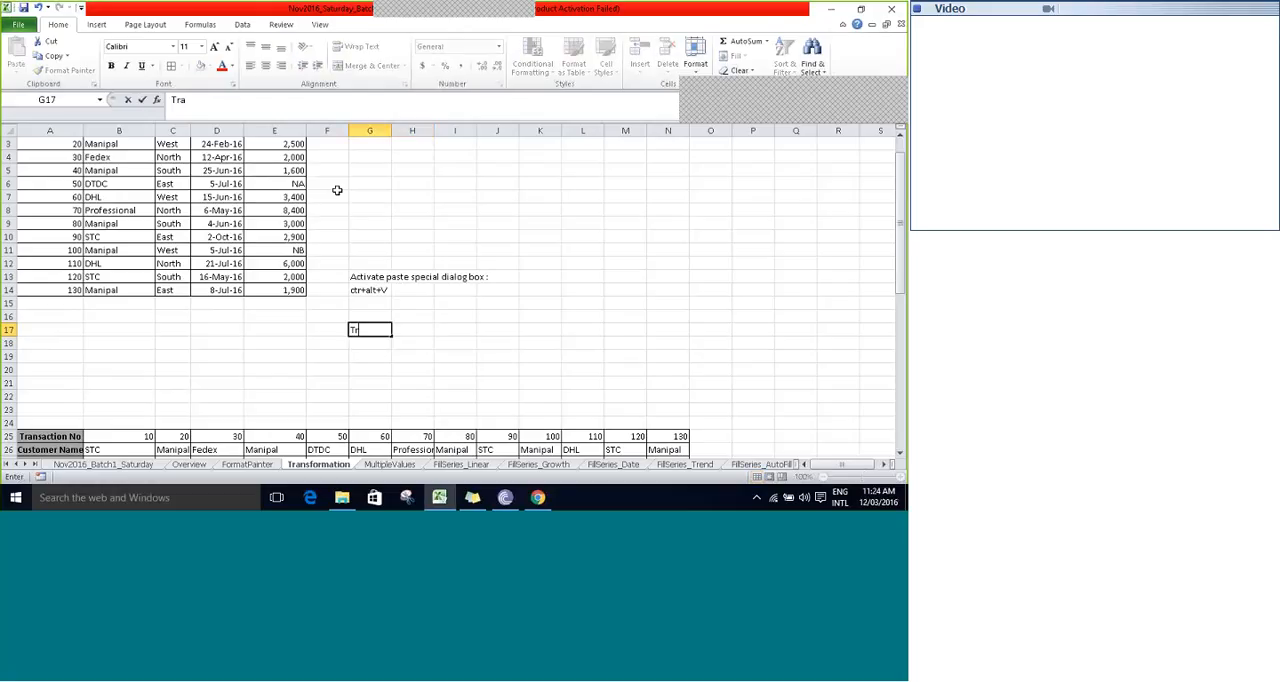
{"action": "type", "text": "nspose"}
{"action": "key", "text": "ctrl+b"}
{"action": "key", "text": "Return"}
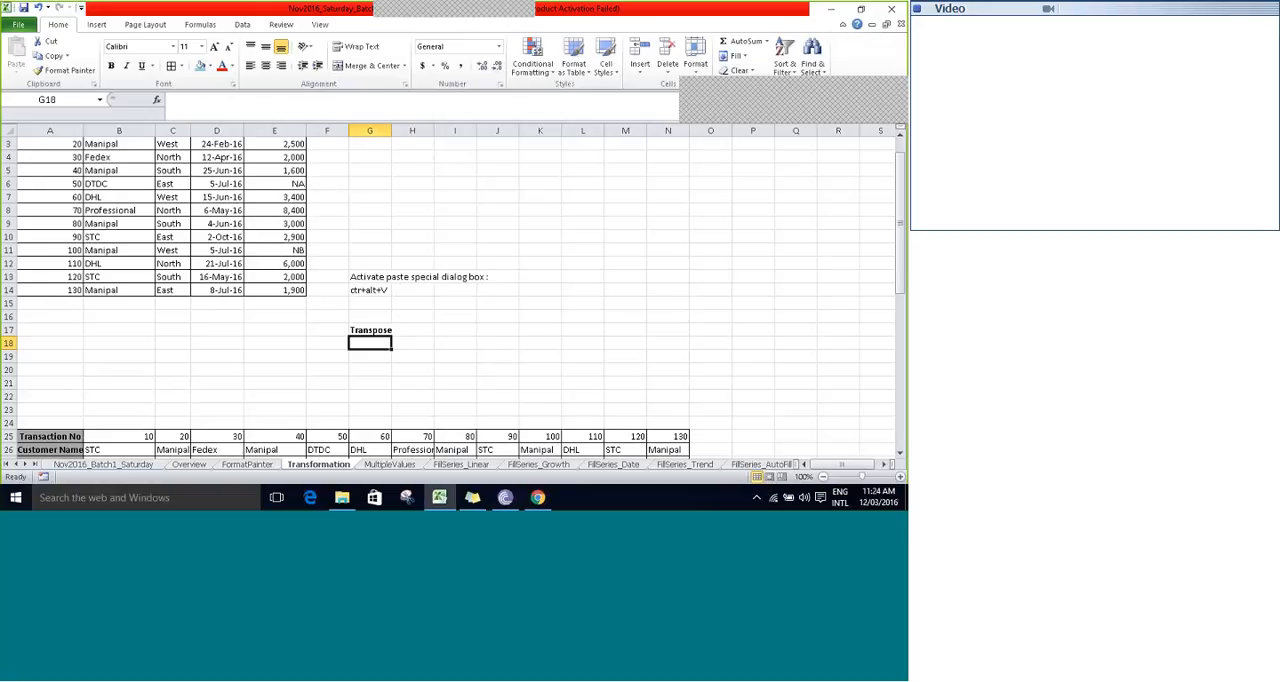
- Select the whole sales table starting at A39 and copy it
{"action": "left_click", "coordinate": [538, 20]}
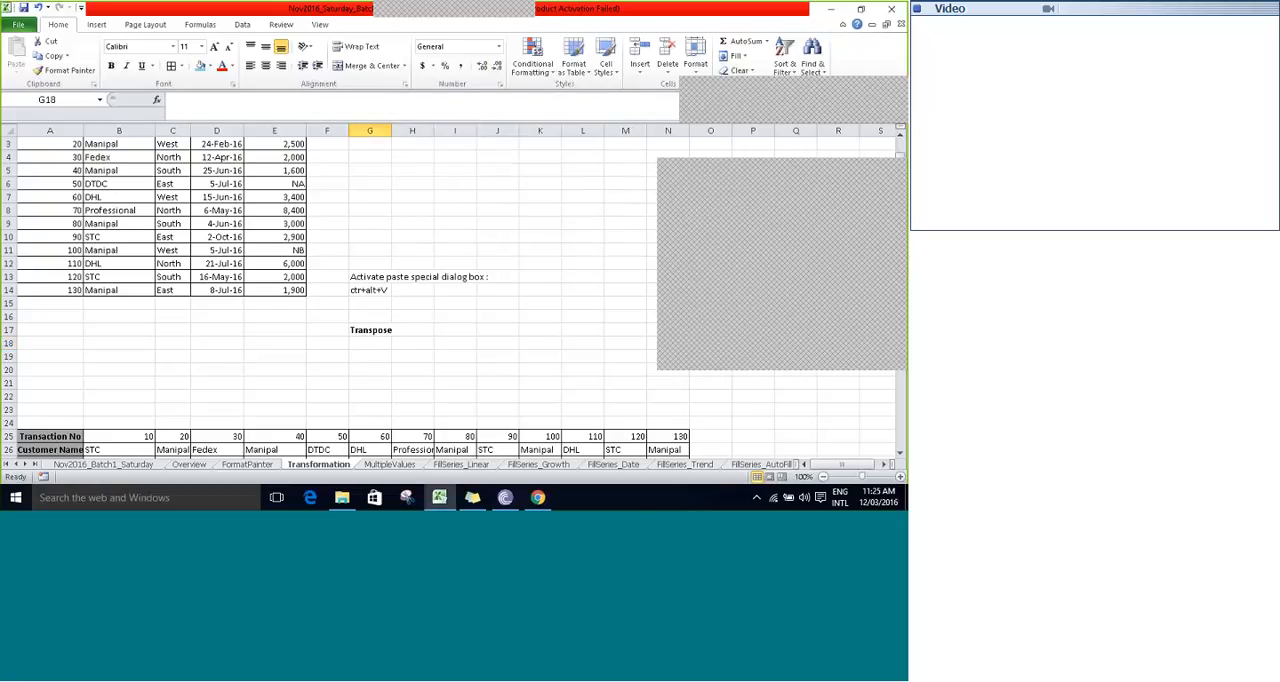
{"action": "key", "text": "ctrl+Up"}
{"action": "key", "text": "ctrl+Up"}
{"action": "key", "text": "ctrl+Up"}
{"action": "key", "text": "ctrl+Up"}
{"action": "key", "text": "ctrl+Left"}
{"action": "key", "text": "ctrl+Left"}
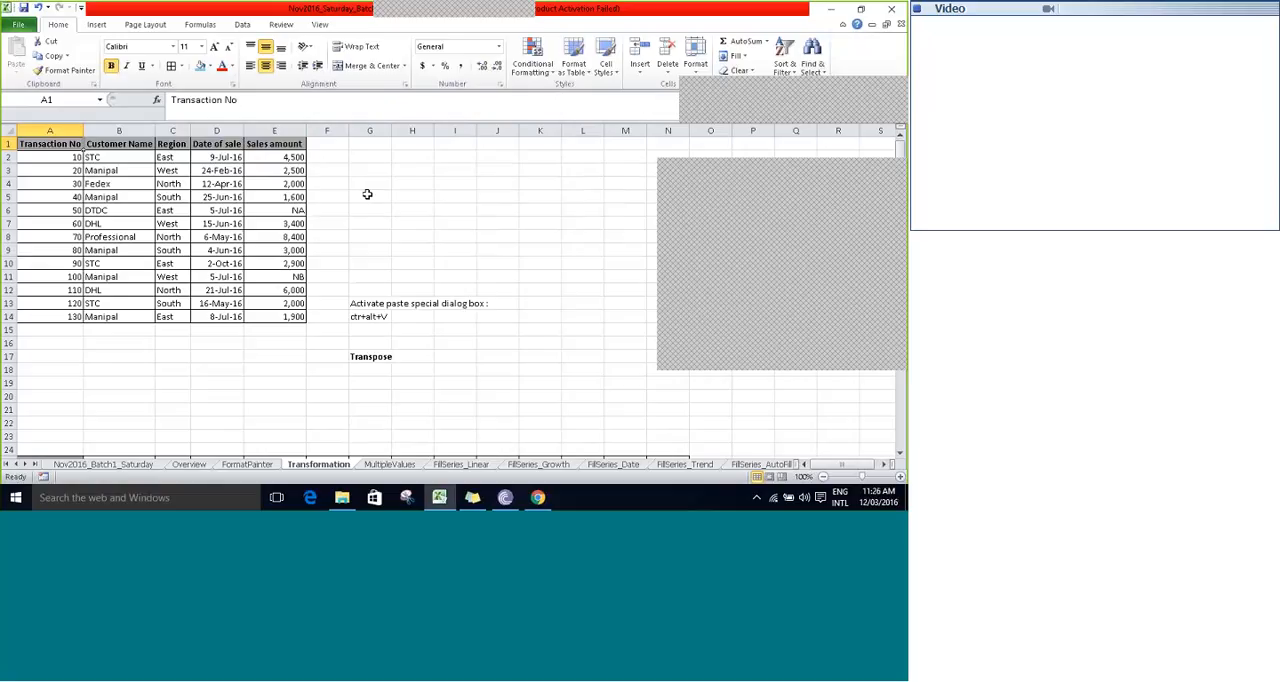
{"action": "key", "text": "Right"}
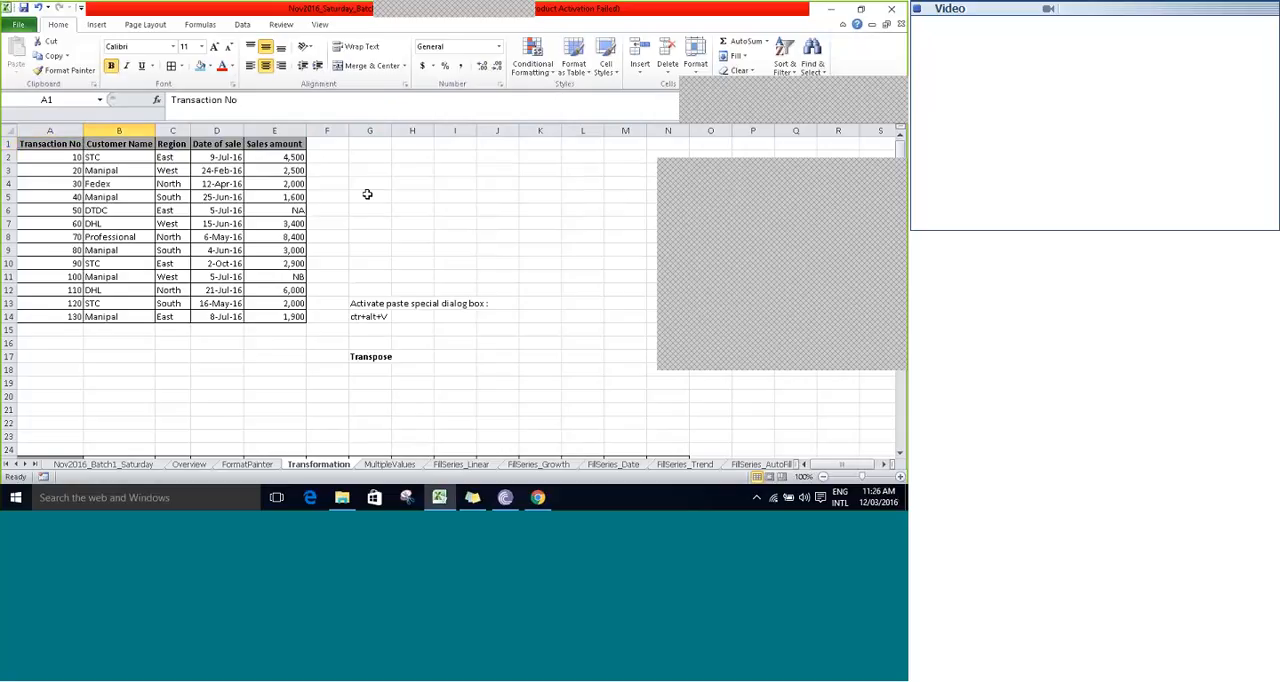
{"action": "key", "text": "Down"}
{"action": "key", "text": "Down"}
{"action": "key", "text": "Down"}
{"action": "key", "text": "Down"}
{"action": "key", "text": "Down"}
{"action": "key", "text": "Down"}
{"action": "key", "text": "Down"}
{"action": "key", "text": "Down"}
{"action": "key", "text": "Down"}
{"action": "key", "text": "Down"}
{"action": "key", "text": "Down"}
{"action": "key", "text": "Down"}
{"action": "key", "text": "Down"}
{"action": "key", "text": "Down"}
{"action": "key", "text": "Down"}
{"action": "key", "text": "Down"}
{"action": "key", "text": "Down"}
{"action": "key", "text": "Down"}
{"action": "key", "text": "Down"}
{"action": "key", "text": "Down"}
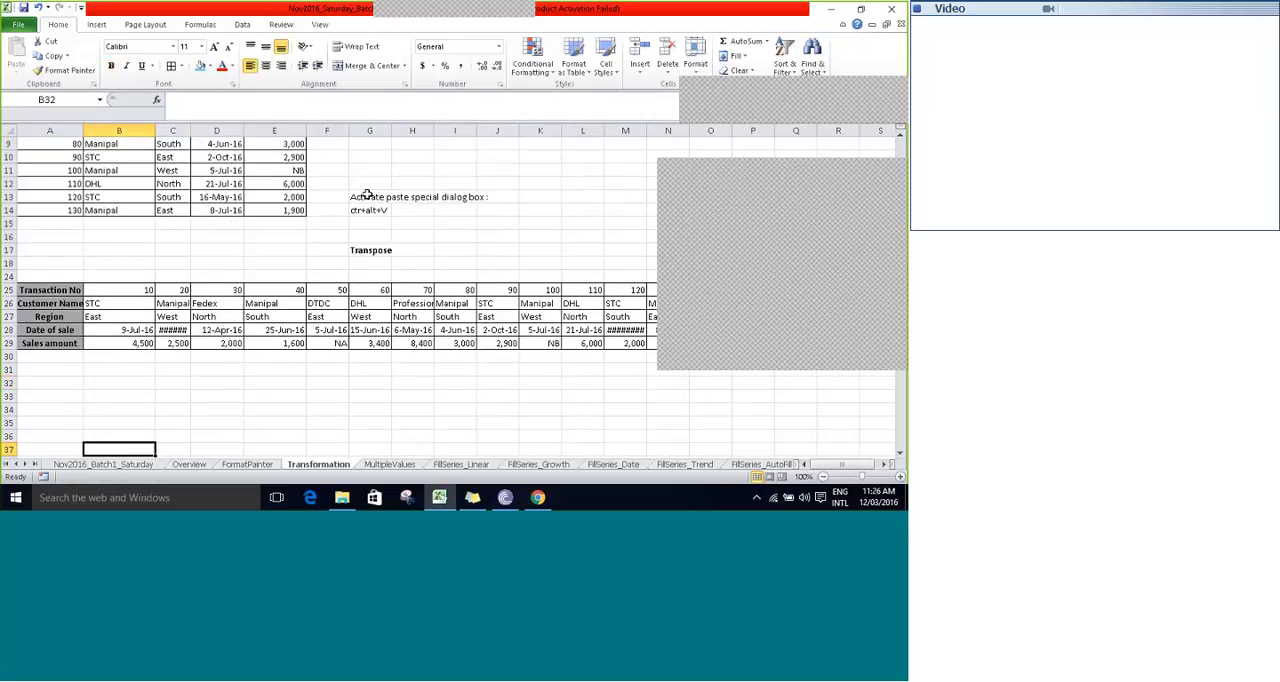
{"action": "scroll", "coordinate": [367, 194], "scroll_direction": "down", "scroll_amount": 7}
{"action": "key", "text": "ctrl+Up"}
{"action": "key", "text": "Left"}
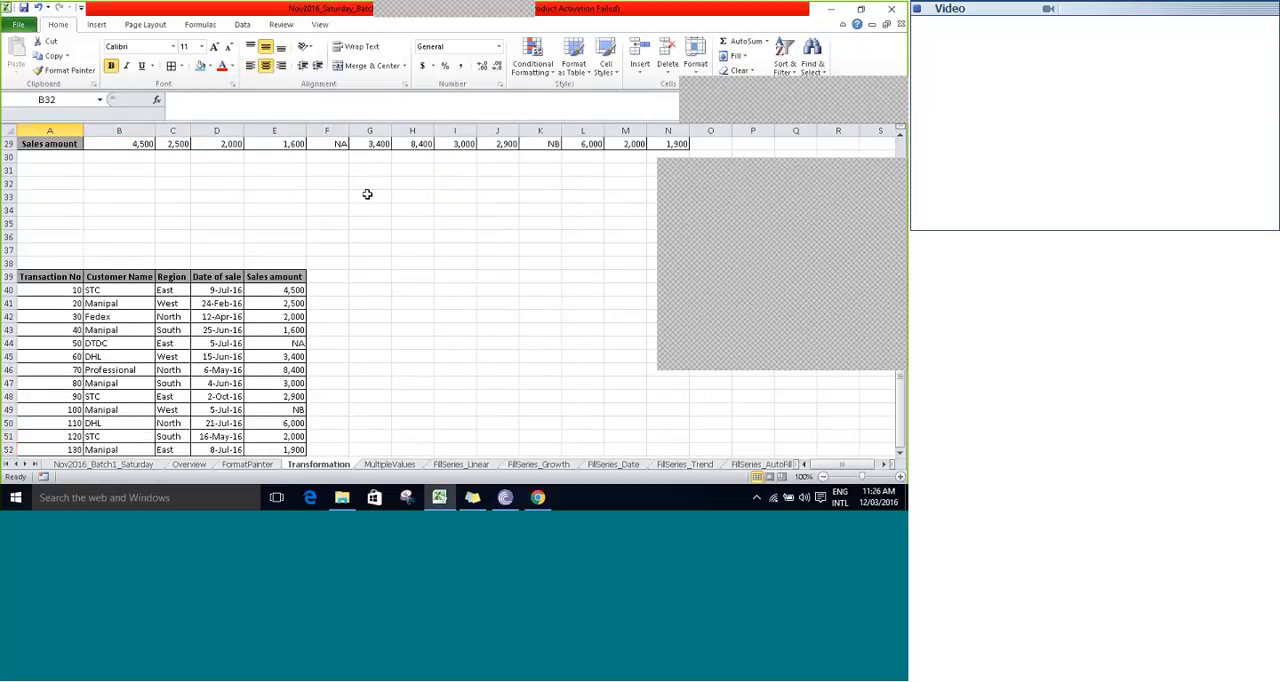
{"action": "key", "text": "ctrl+a"}
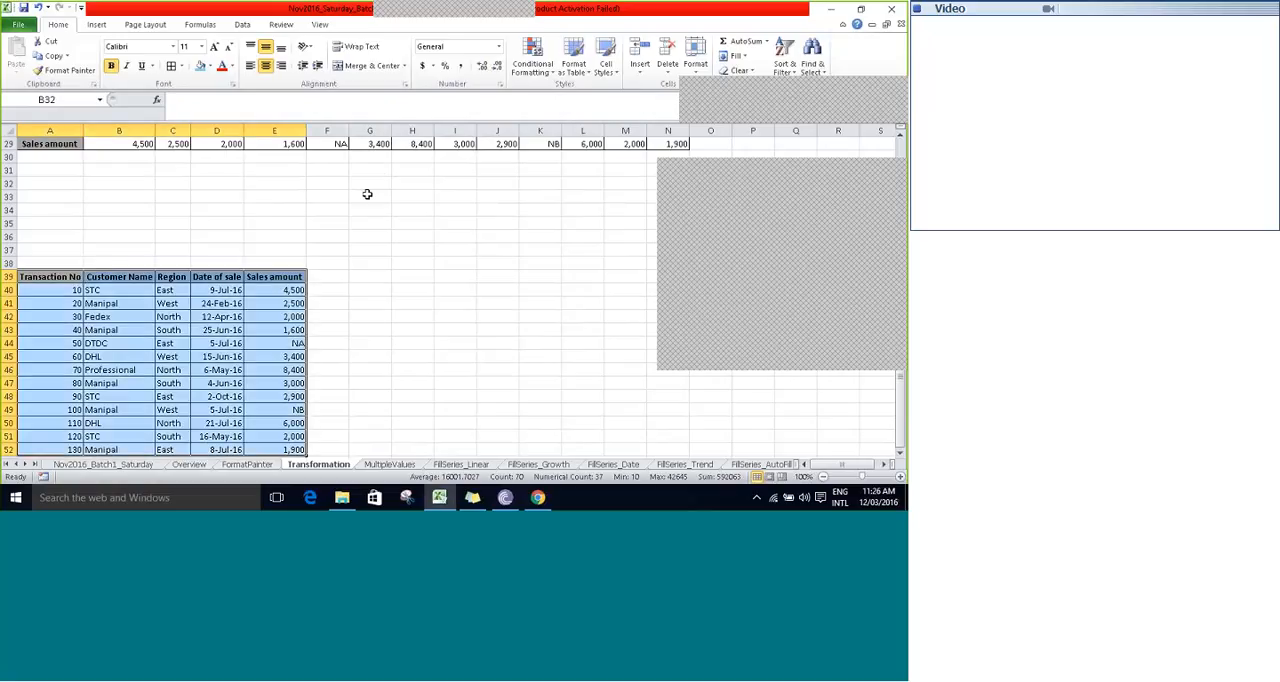
{"action": "key", "text": "ctrl+c"}
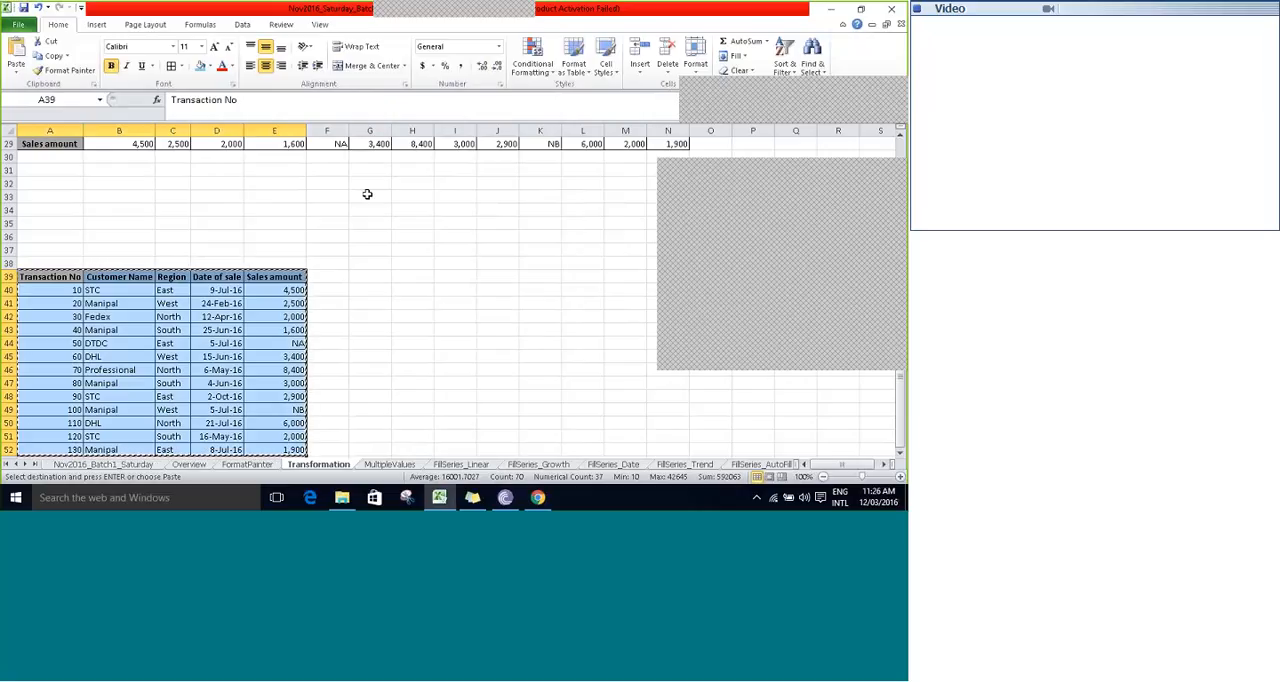
- Paste the copied table at cell A60 through Paste Special with the Transpose option enabled
{"action": "key", "text": "Down"}
{"action": "key", "text": "Down"}
{"action": "key", "text": "Down"}
{"action": "key", "text": "Down"}
{"action": "key", "text": "Down"}
{"action": "key", "text": "Down"}
{"action": "key", "text": "Down"}
{"action": "key", "text": "Down"}
{"action": "key", "text": "Down"}
{"action": "key", "text": "Down"}
{"action": "key", "text": "Down"}
{"action": "key", "text": "Down"}
{"action": "key", "text": "Down"}
{"action": "key", "text": "Down"}
{"action": "key", "text": "Down"}
{"action": "key", "text": "Down"}
{"action": "key", "text": "Down"}
{"action": "key", "text": "Down"}
{"action": "key", "text": "Down"}
{"action": "key", "text": "Down"}
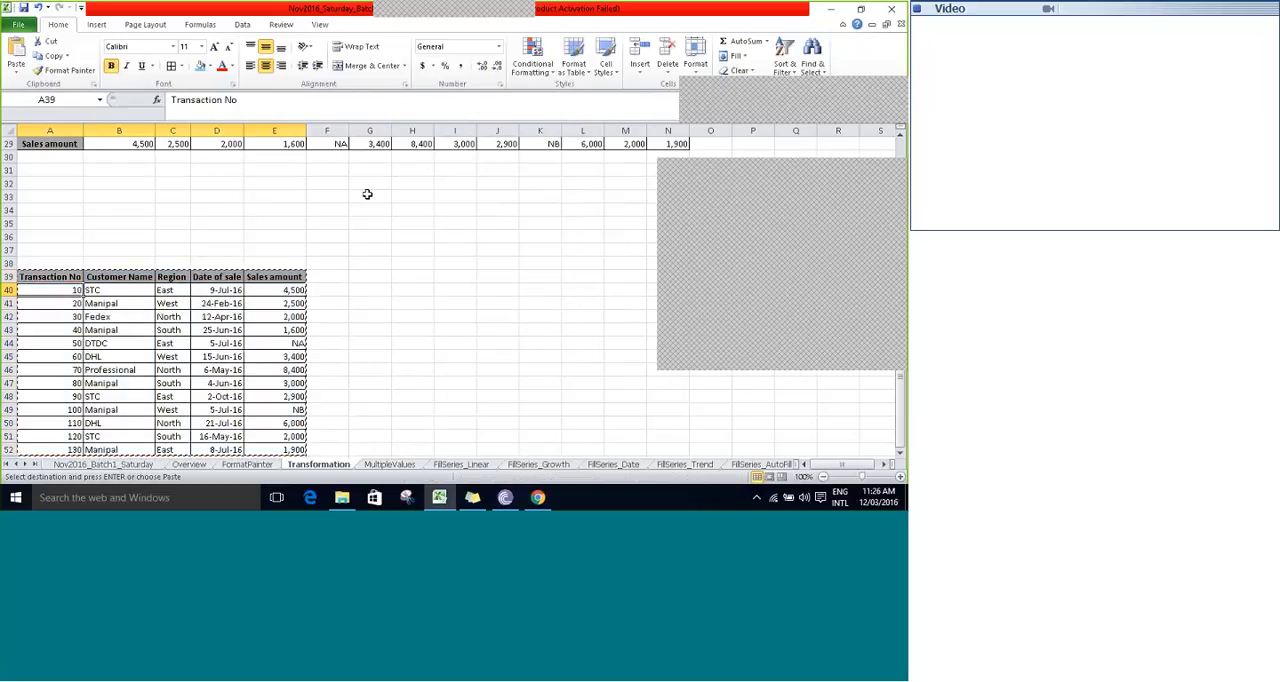
{"action": "key", "text": "Down"}
{"action": "key", "text": "Down"}
{"action": "key", "text": "Down"}
{"action": "key", "text": "Down"}
{"action": "key", "text": "Down"}
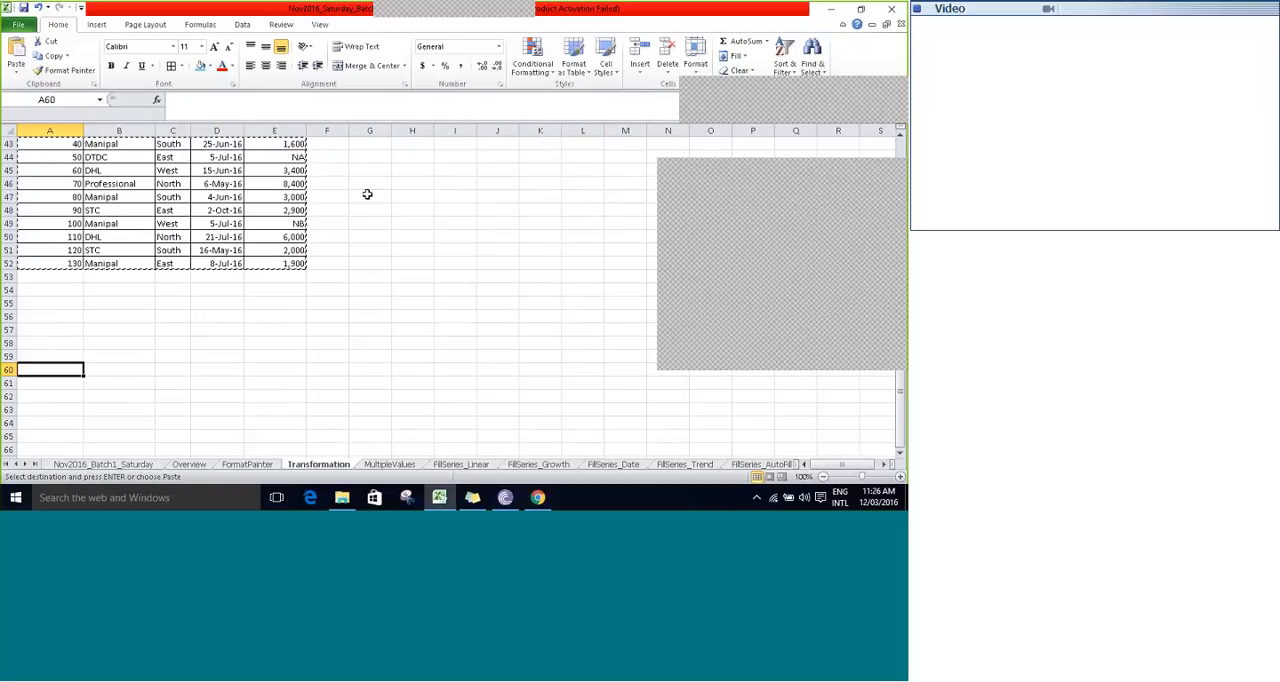
{"action": "key", "text": "ctrl+alt+v"}
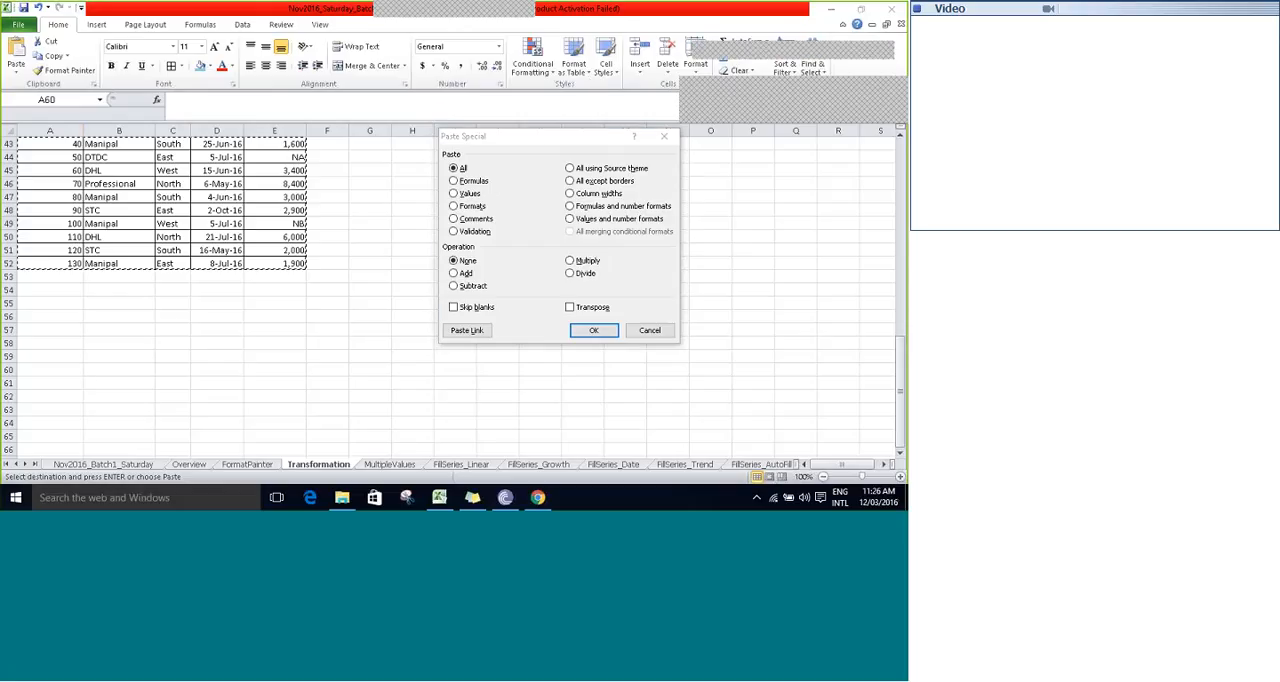
{"action": "left_click_drag", "start_coordinate": [545, 136], "coordinate": [509, 131]}
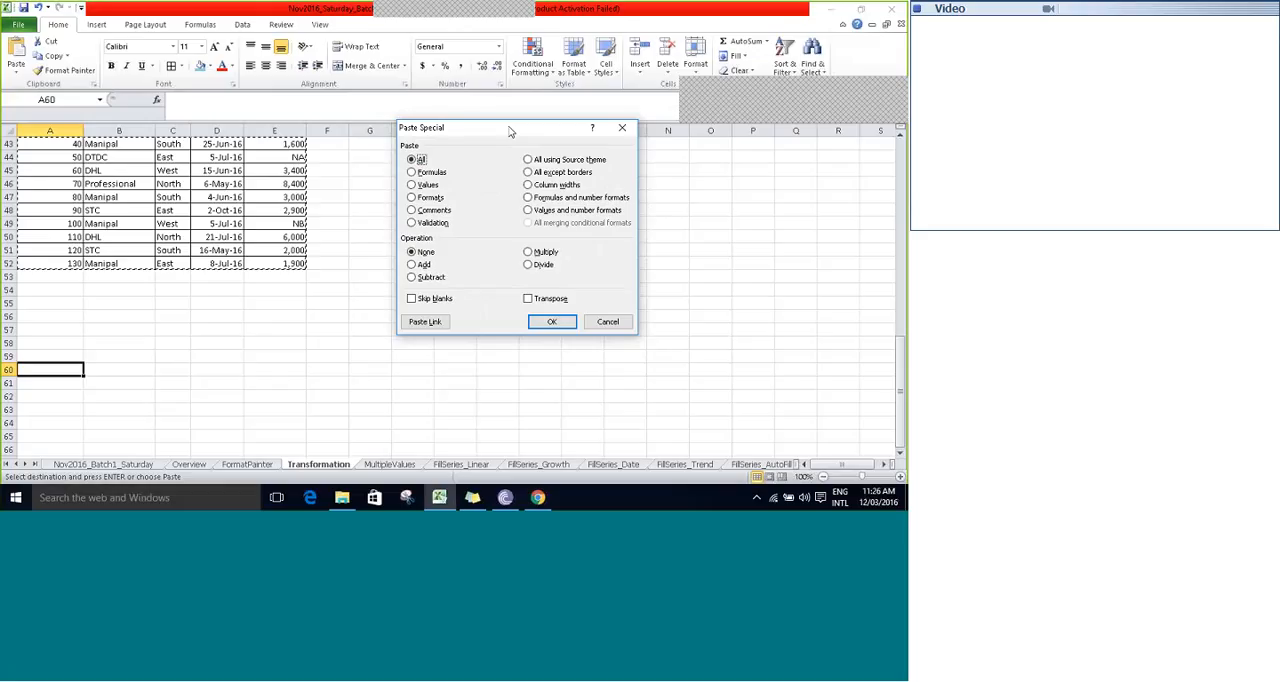
{"action": "left_click", "coordinate": [530, 299]}
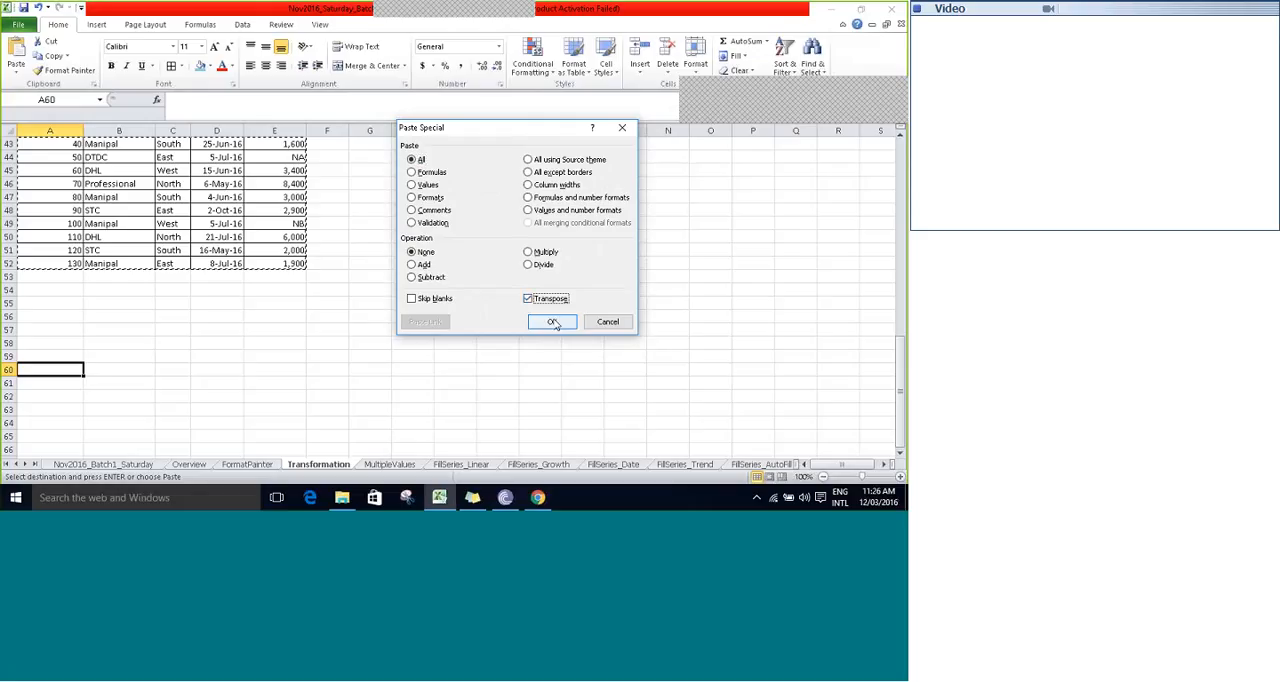
{"action": "left_click", "coordinate": [553, 322]}
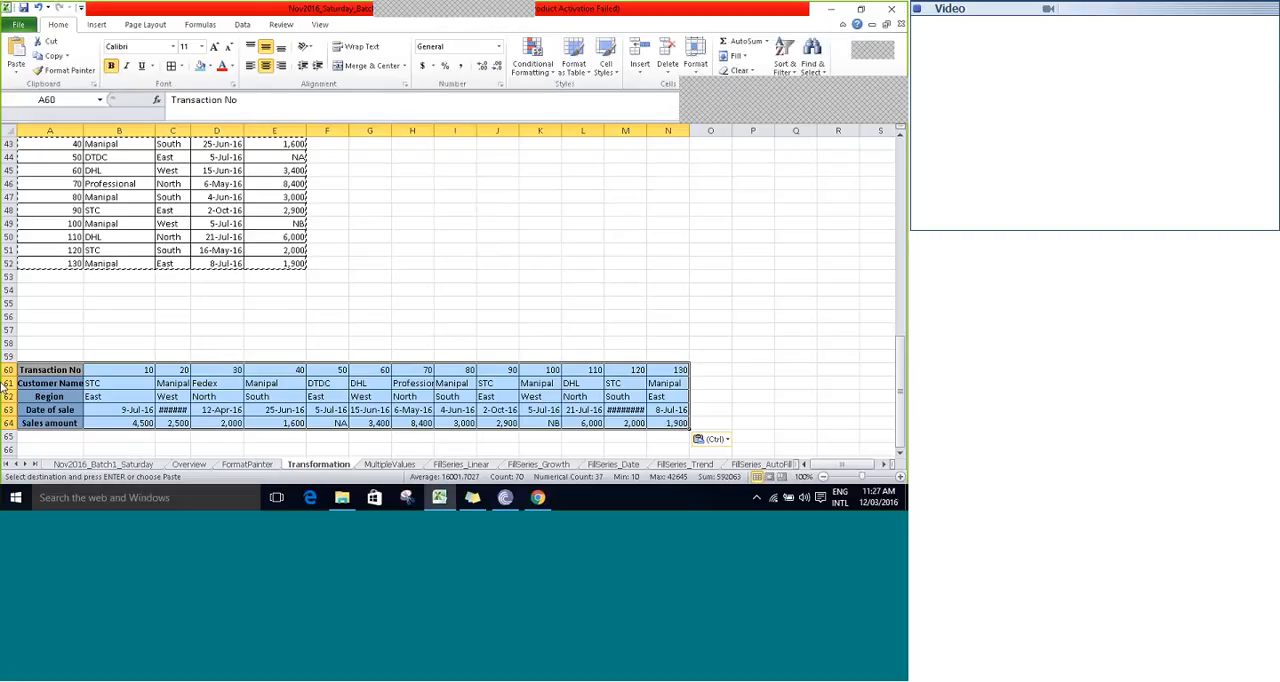
- End the copy mode after the transposed paste and deselect the table
{"action": "key", "text": "Left"}
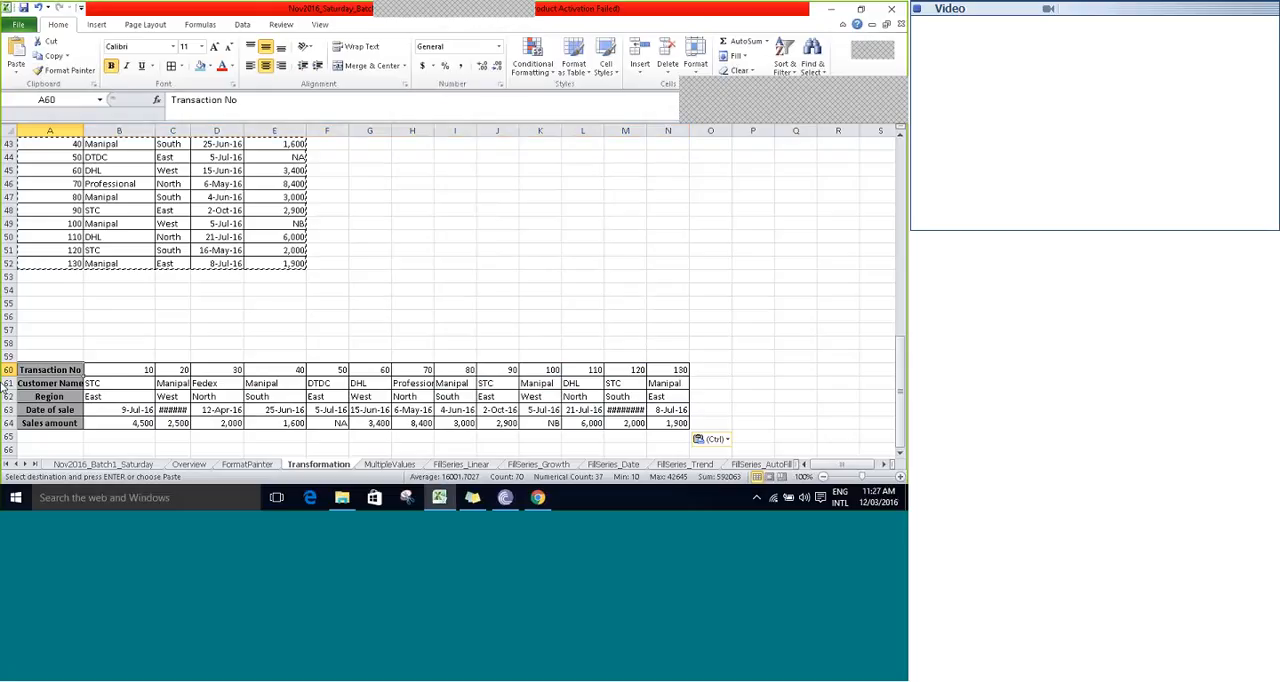
{"action": "key", "text": "Escape"}
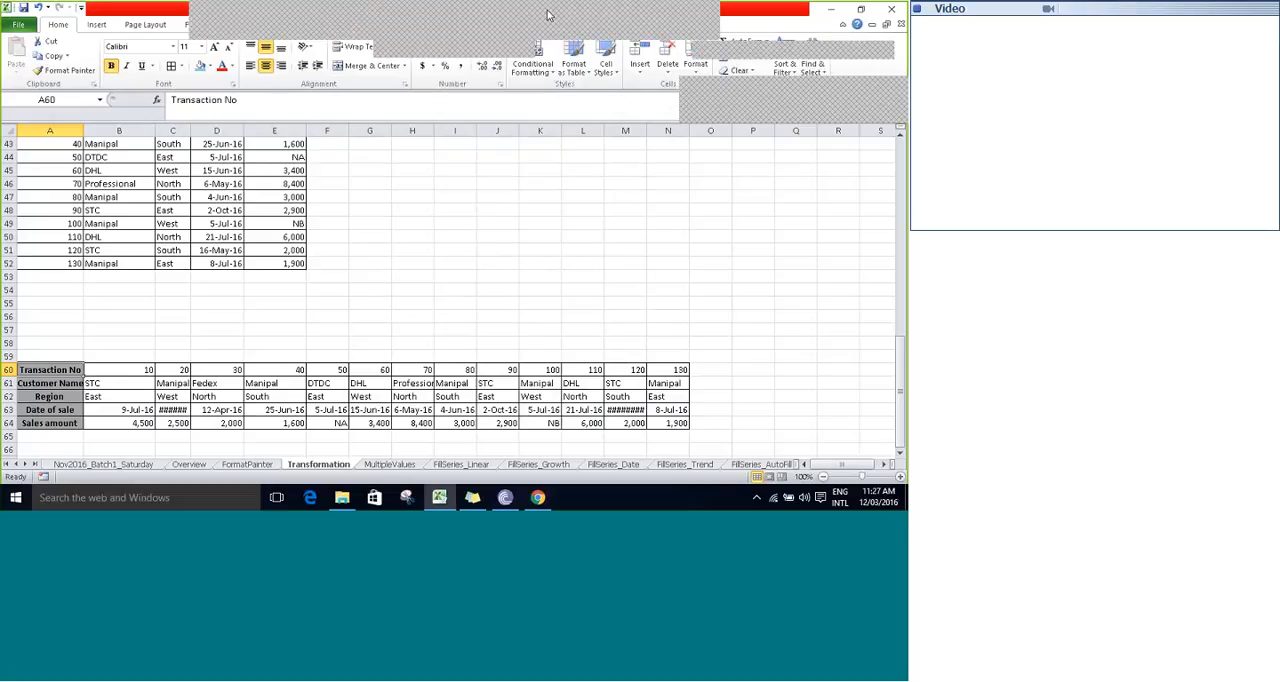
{"action": "left_click", "coordinate": [584, 27]}
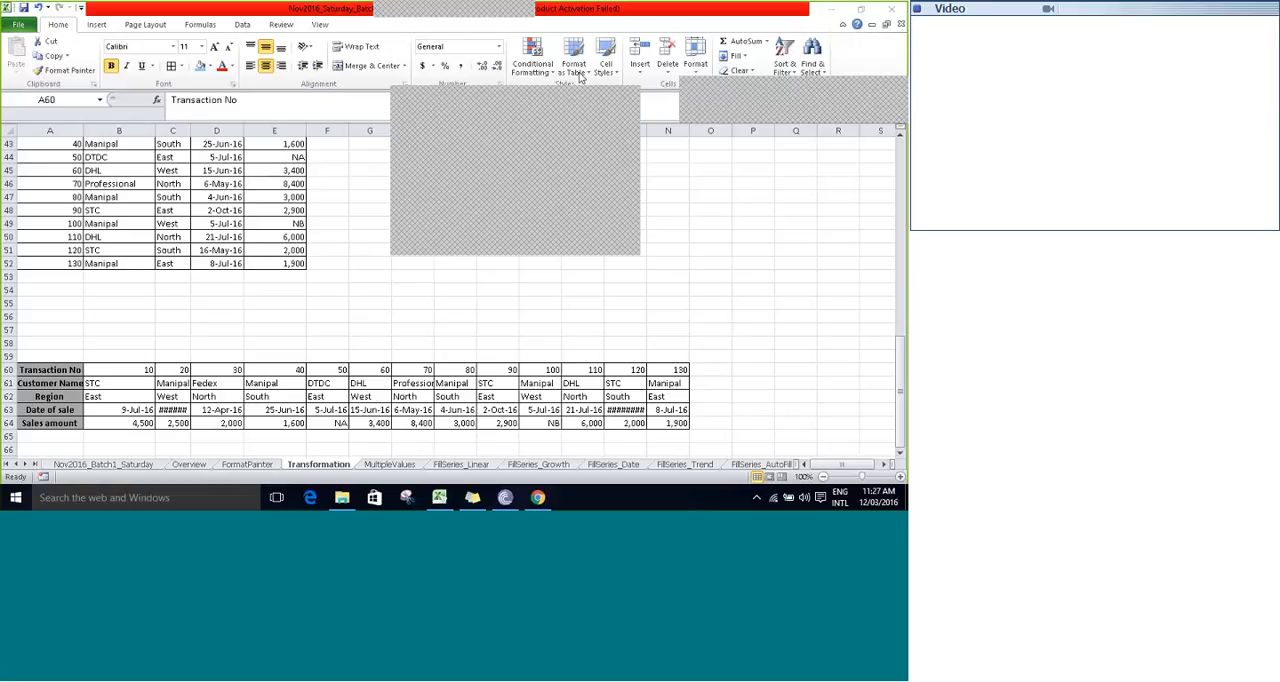
{"action": "left_click", "coordinate": [386, 225]}
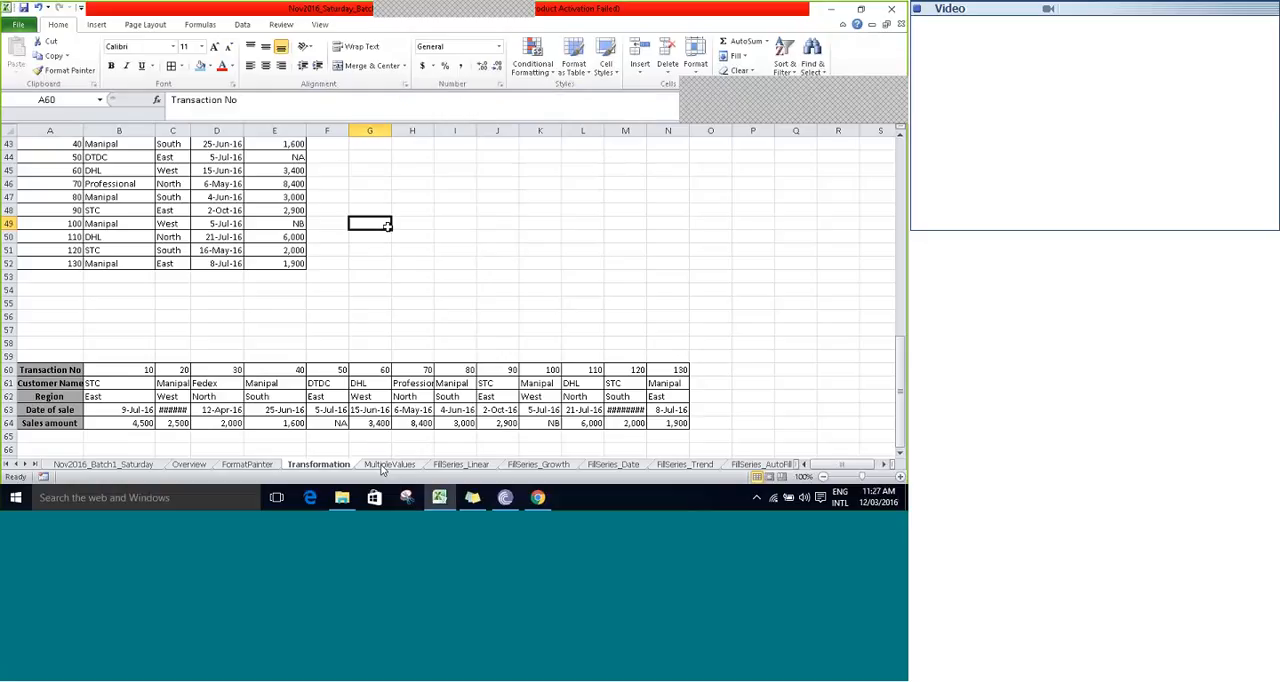
- Open the MultipleValues sheet and select the diagonally split sample cell F3
{"action": "left_click", "coordinate": [385, 465]}
{"action": "left_click", "coordinate": [366, 186]}
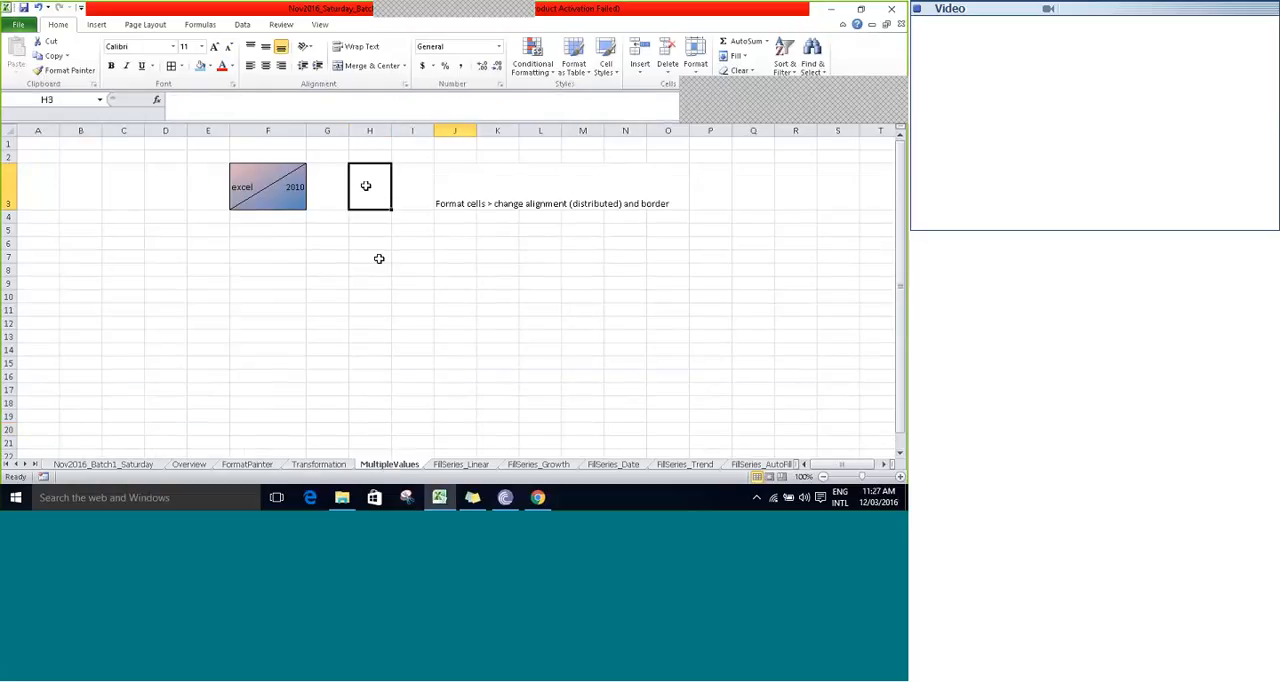
{"action": "key", "text": "Left"}
{"action": "key", "text": "Left"}
{"action": "key", "text": "Left"}
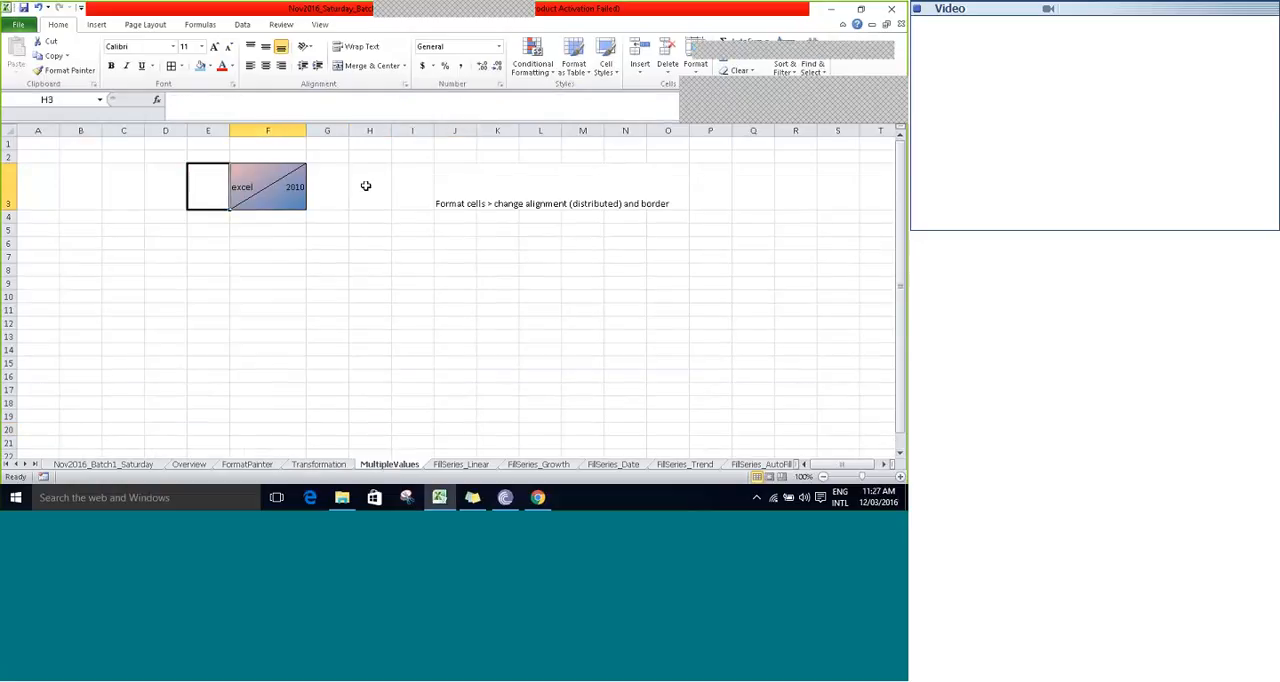
{"action": "key", "text": "Right"}
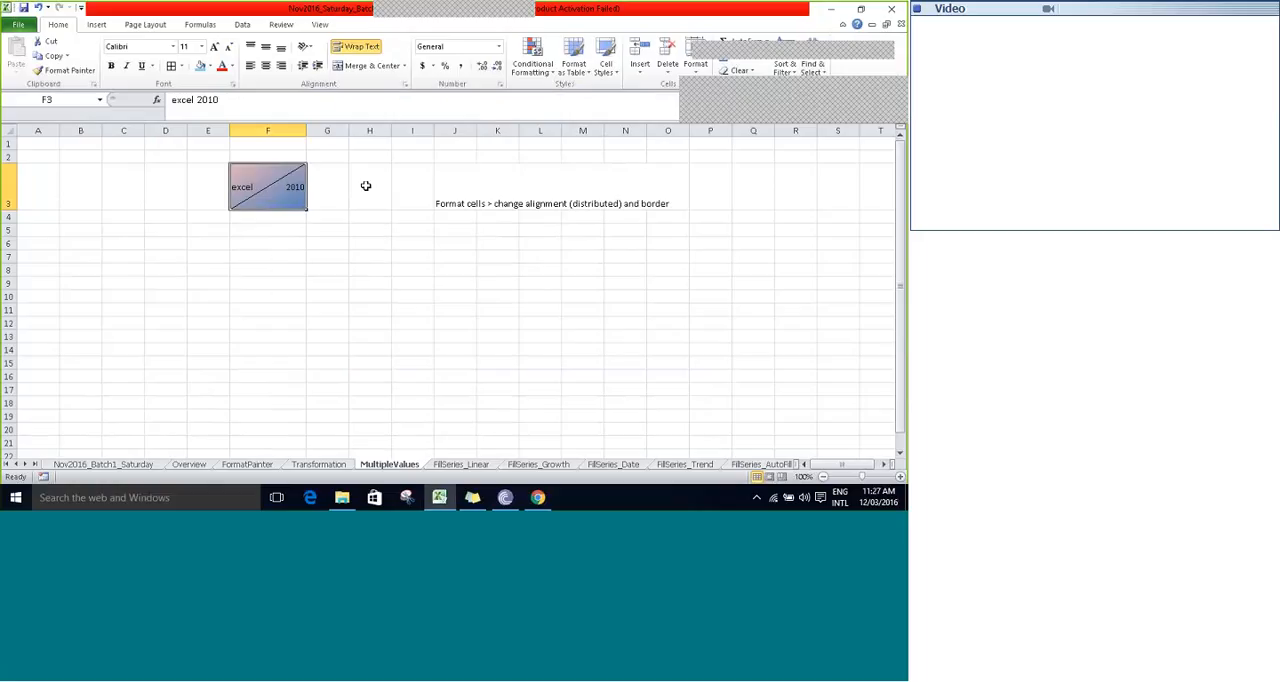
{"action": "key", "text": "Down"}
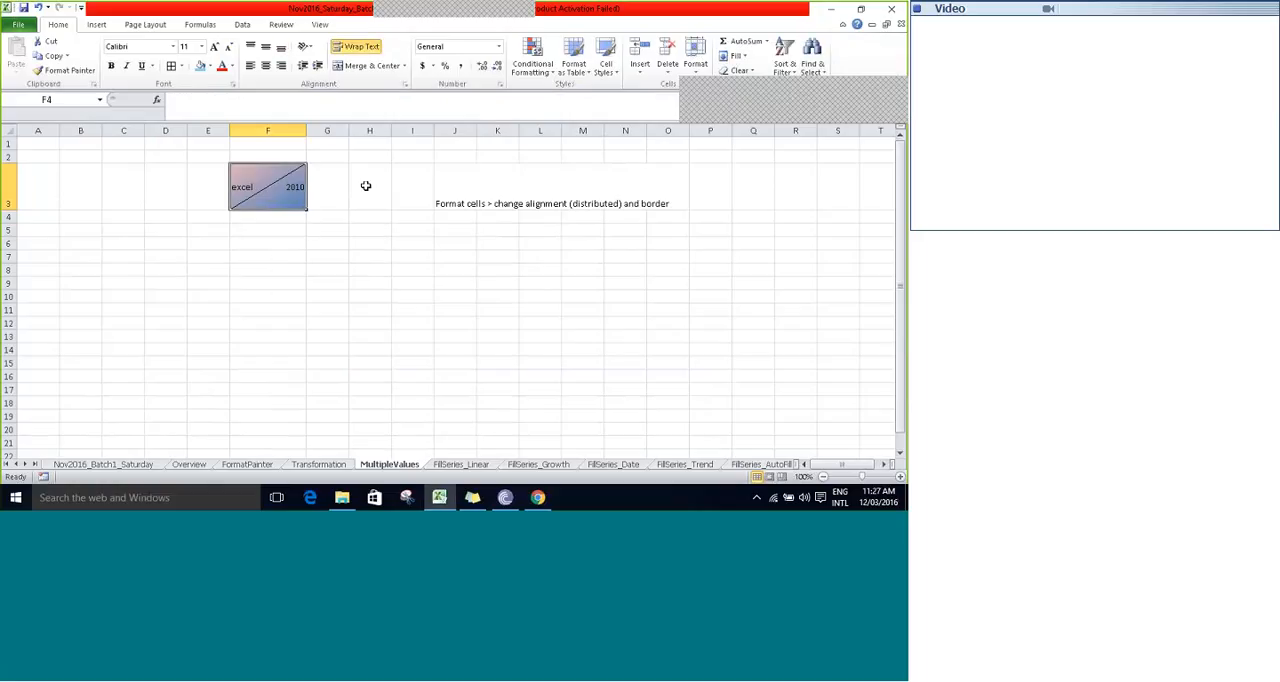
{"action": "key", "text": "Up"}
- Examine the text stored in the sample cell F3 in edit mode
{"action": "key", "text": "F2"}
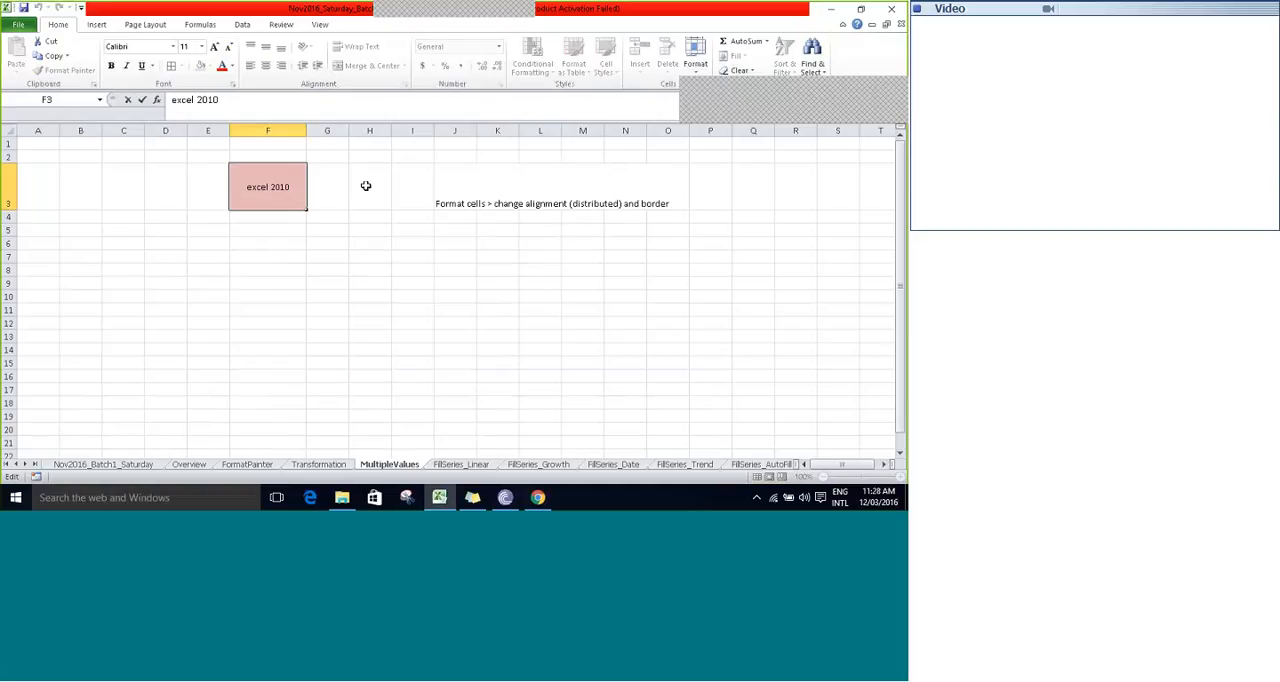
{"action": "key", "text": "shift+Left"}
{"action": "key", "text": "shift+Home"}
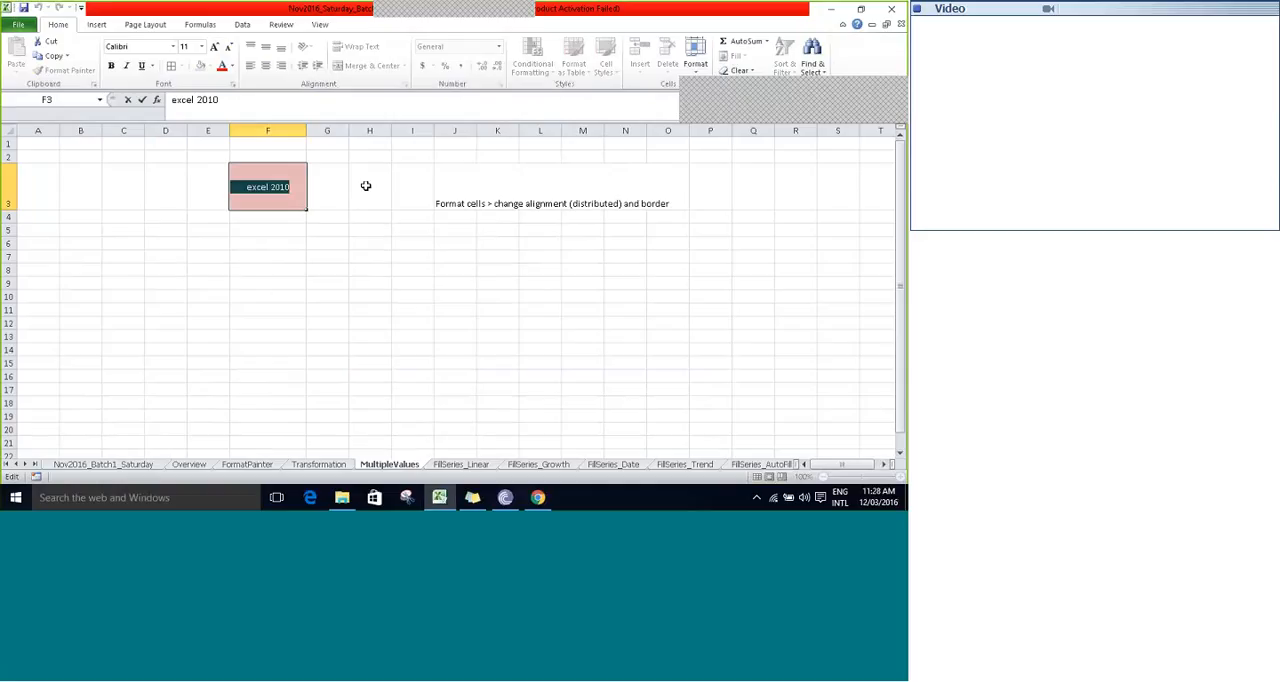
{"action": "key", "text": "Tab"}
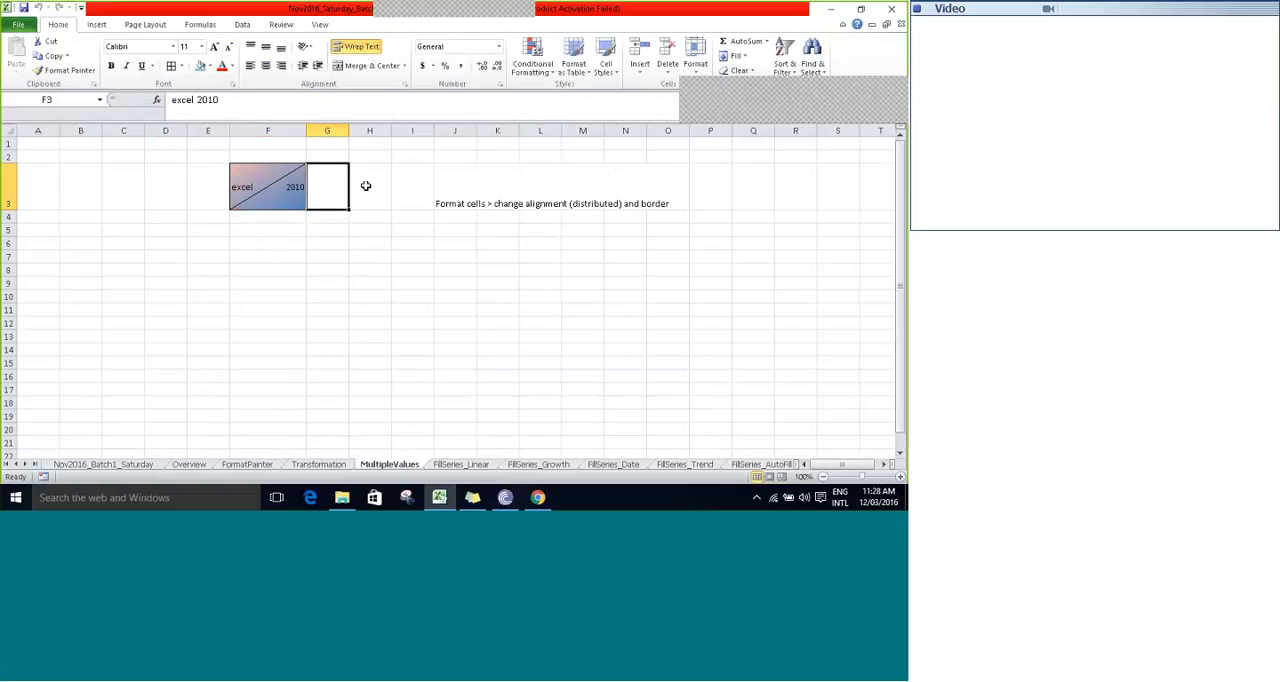
{"action": "key", "text": "Left"}
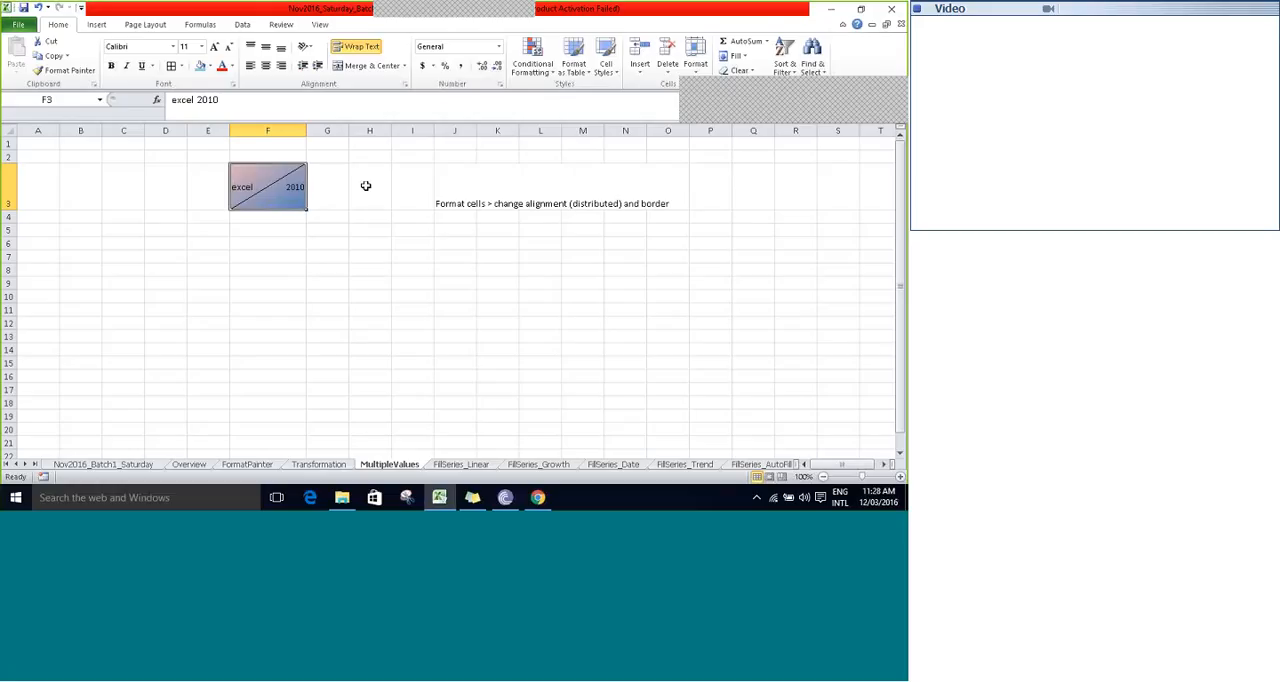
{"action": "key", "text": "Down"}
{"action": "key", "text": "Up"}
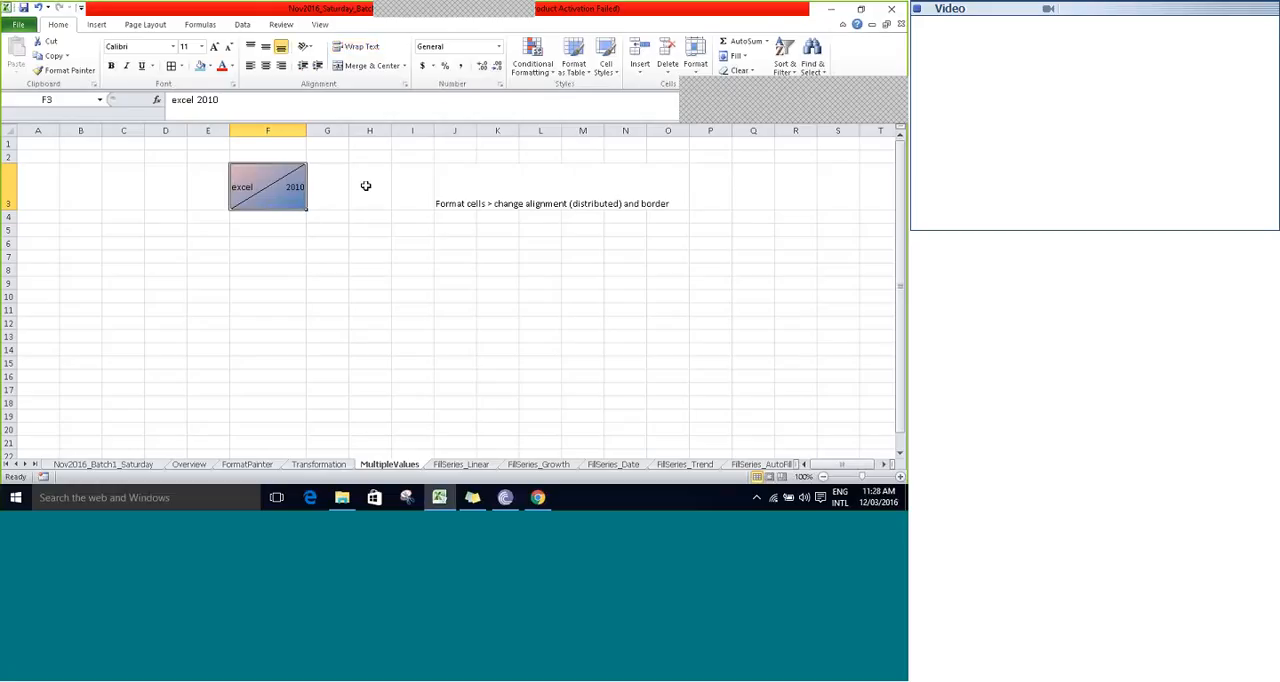
{"action": "key", "text": "Down"}
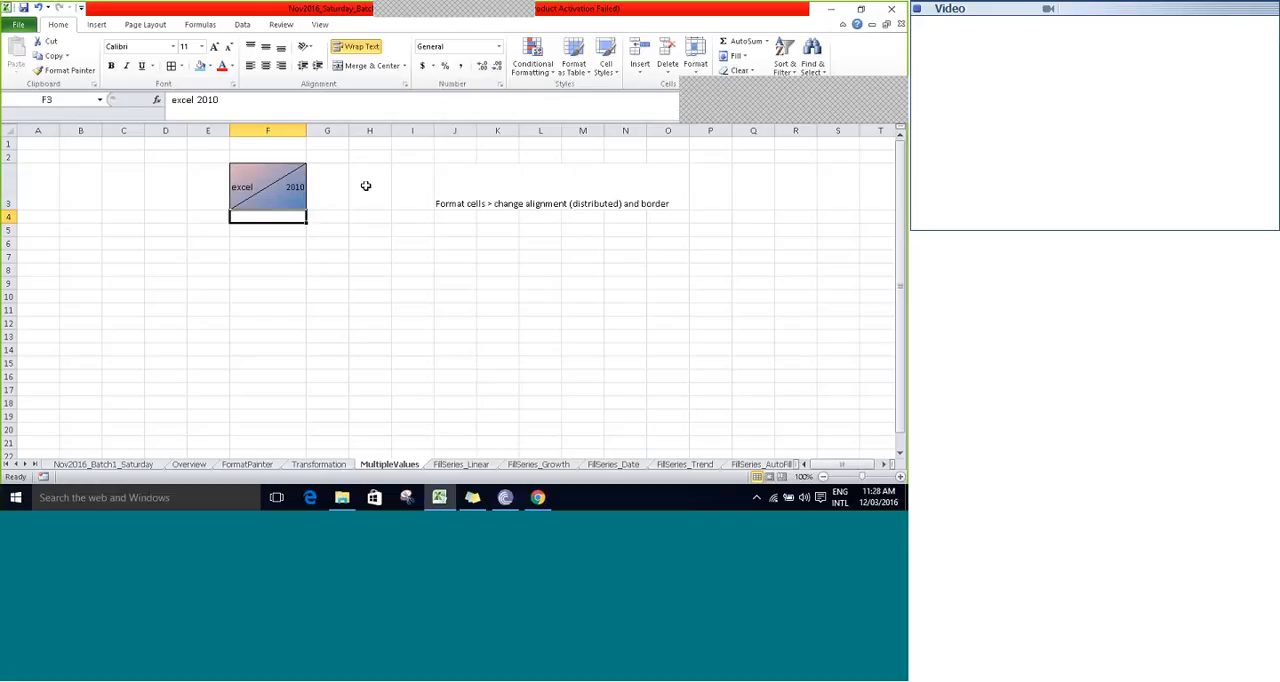
{"action": "key", "text": "Up"}
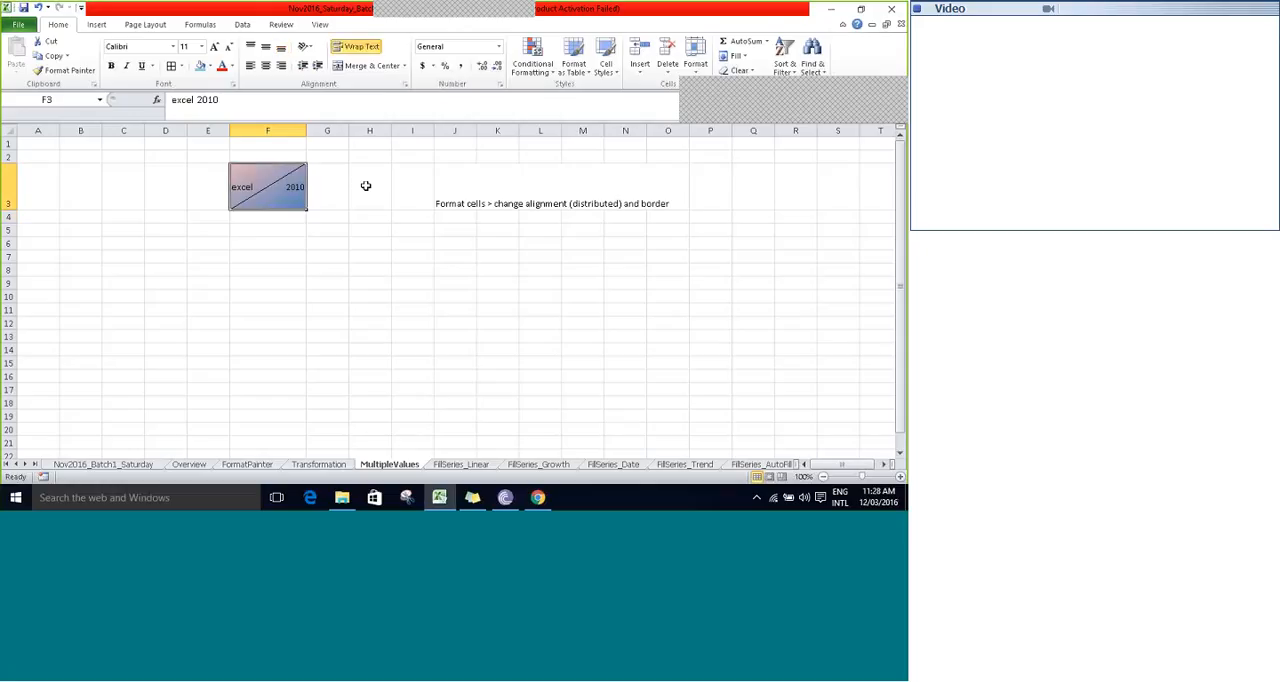
{"action": "key", "text": "Right"}
{"action": "key", "text": "Right"}
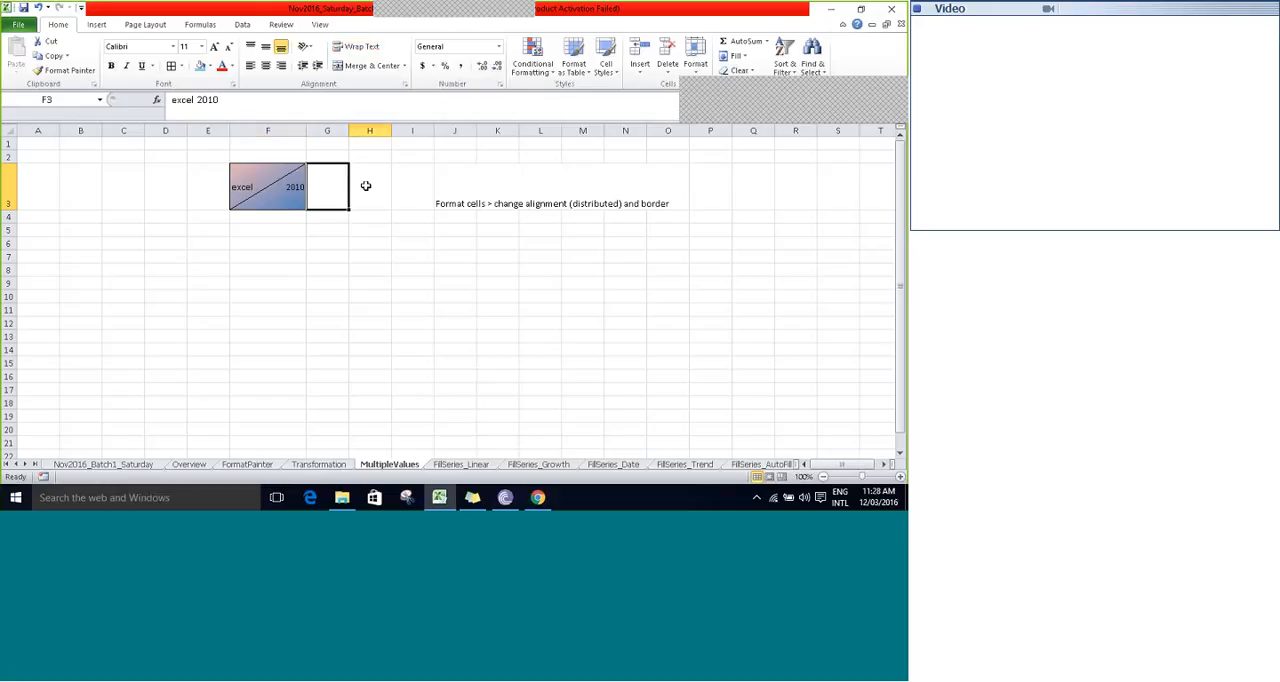
{"action": "key", "text": "Left"}
{"action": "key", "text": "Down"}
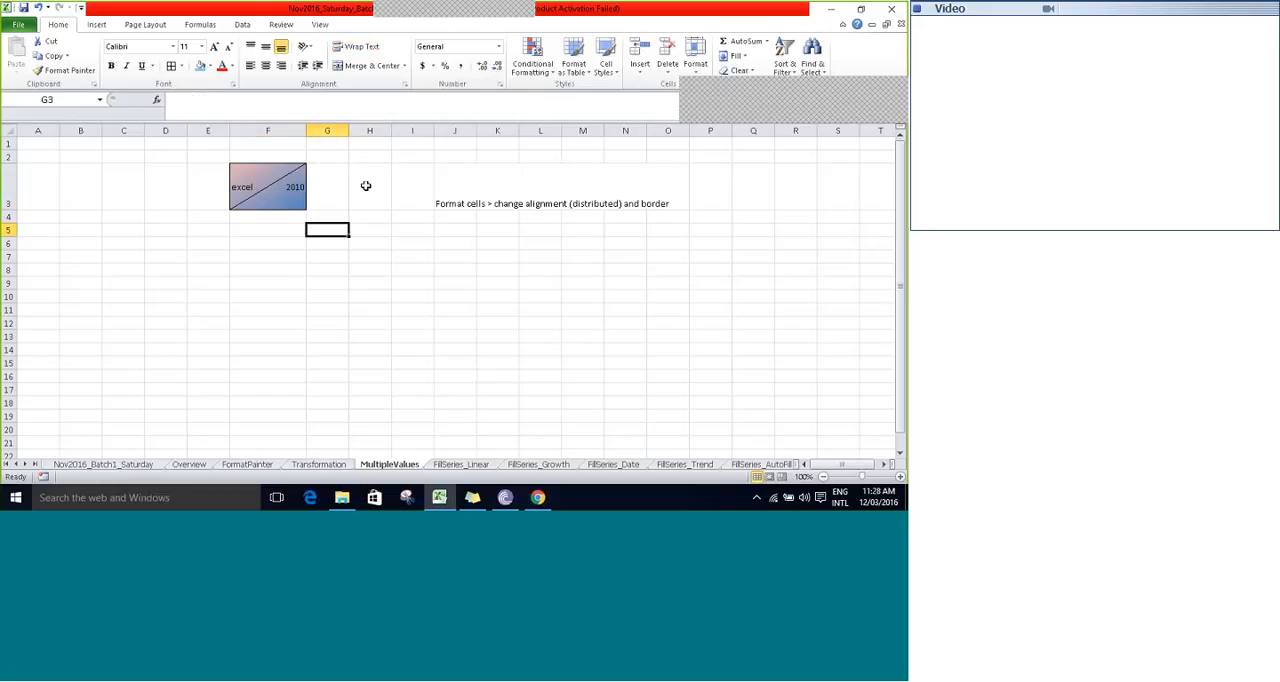
{"action": "key", "text": "Left"}
{"action": "key", "text": "Up"}
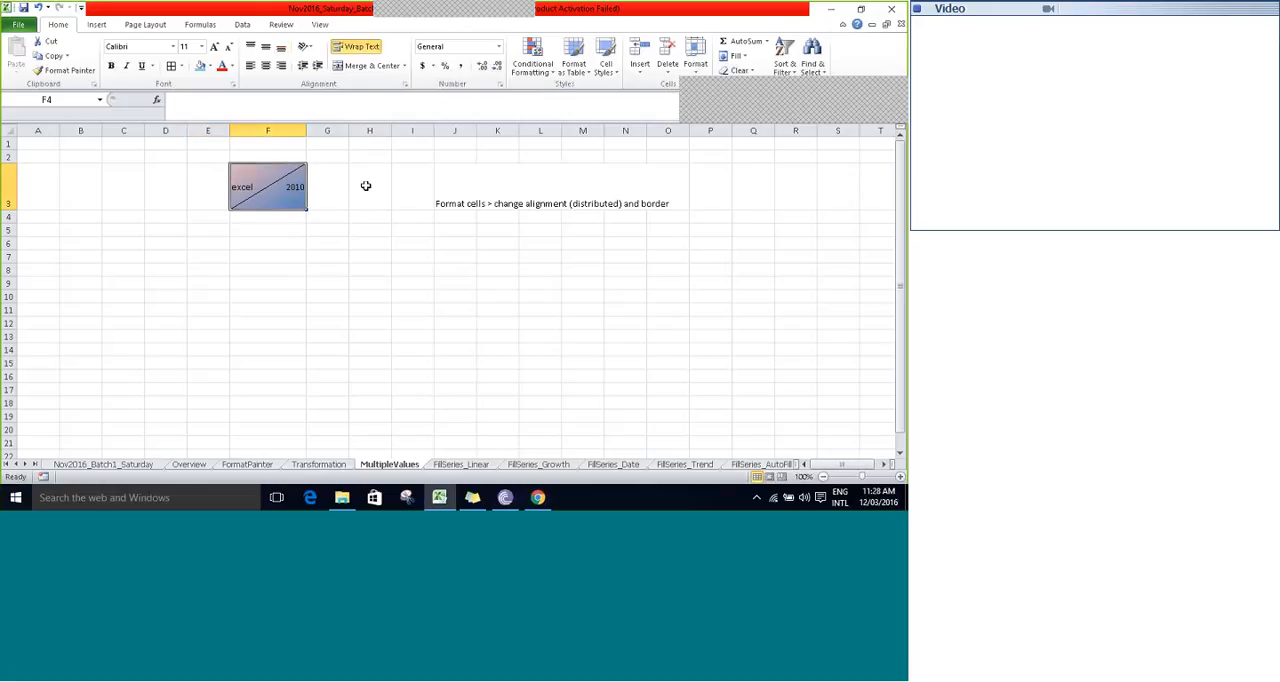
- Enter the text "excel 2010" in cell F6, below the formatted sample cell
{"action": "key", "text": "Down"}
{"action": "key", "text": "Down"}
{"action": "key", "text": "Down"}
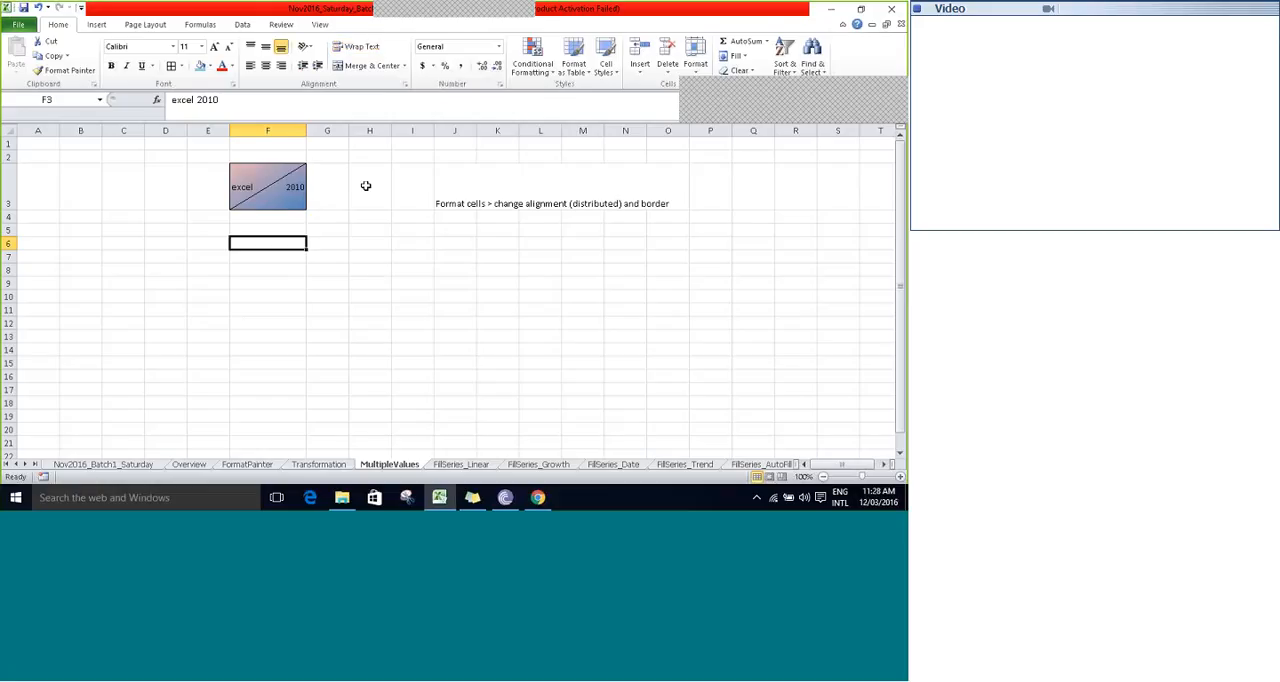
{"action": "type", "text": "e"}
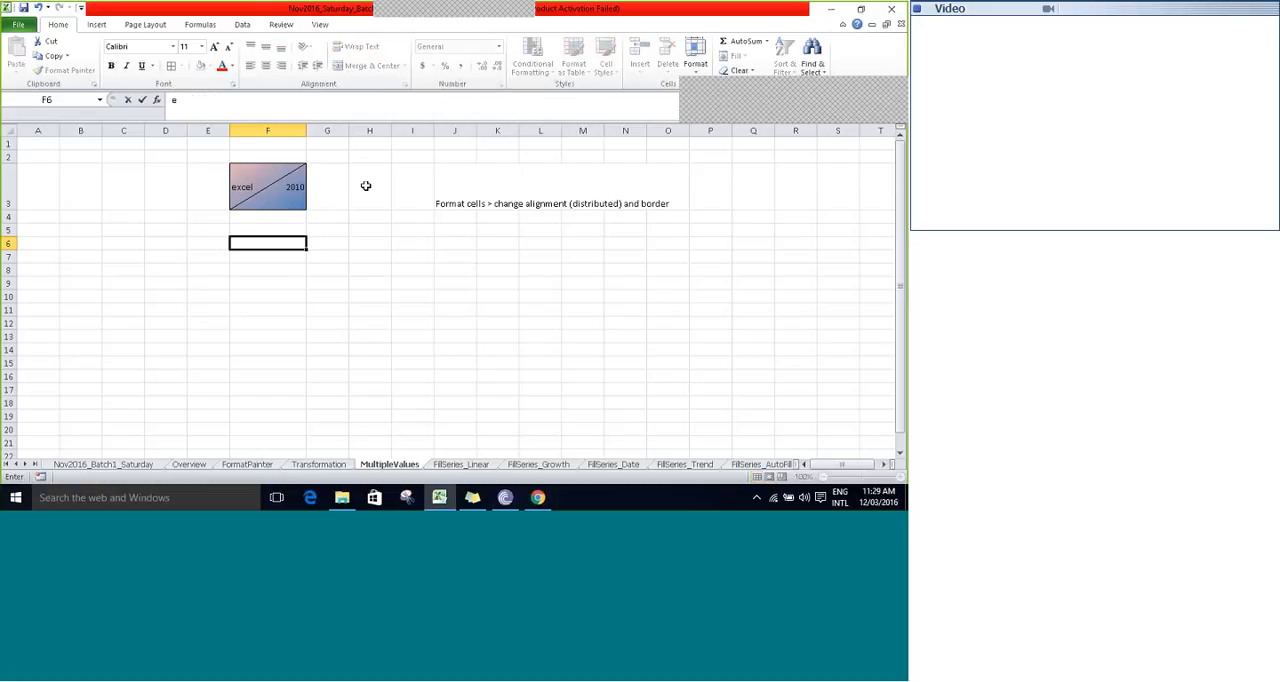
{"action": "type", "text": "xcel 2010"}
{"action": "key", "text": "Tab"}
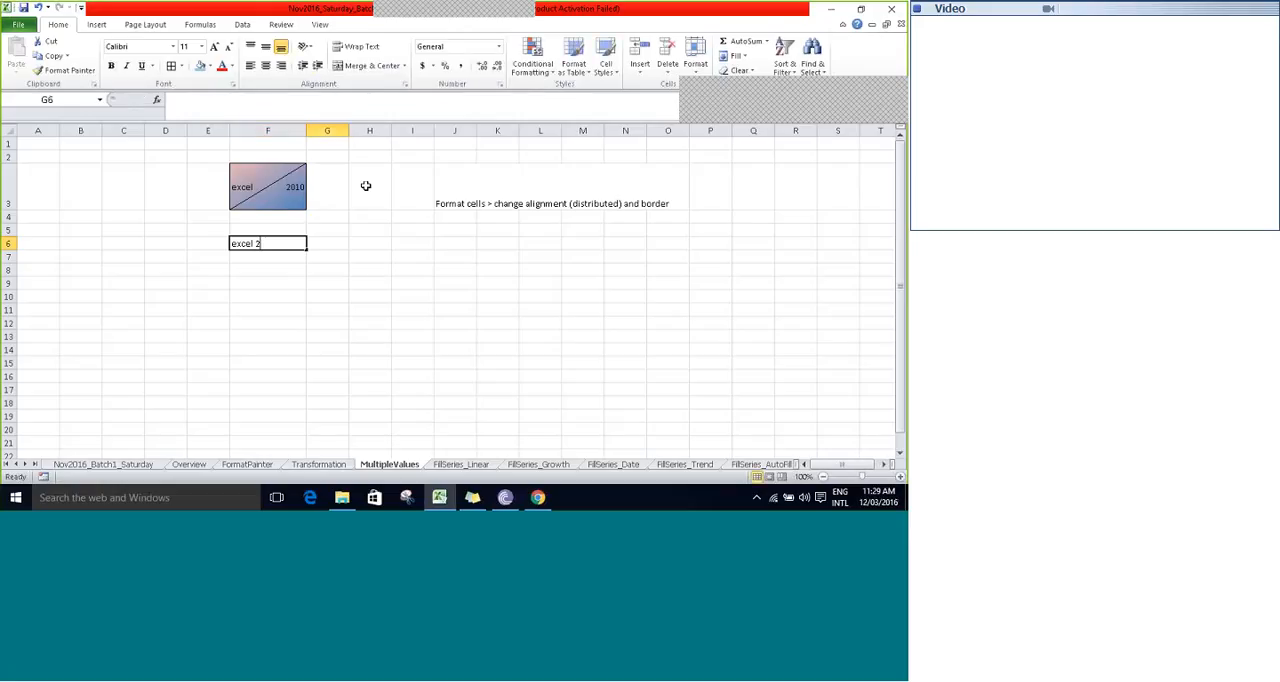
- Format cell F6 with Distributed (Indent) horizontal and Distributed vertical alignment, and add a diagonal border rising from lower left to upper right
{"action": "key", "text": "Left"}
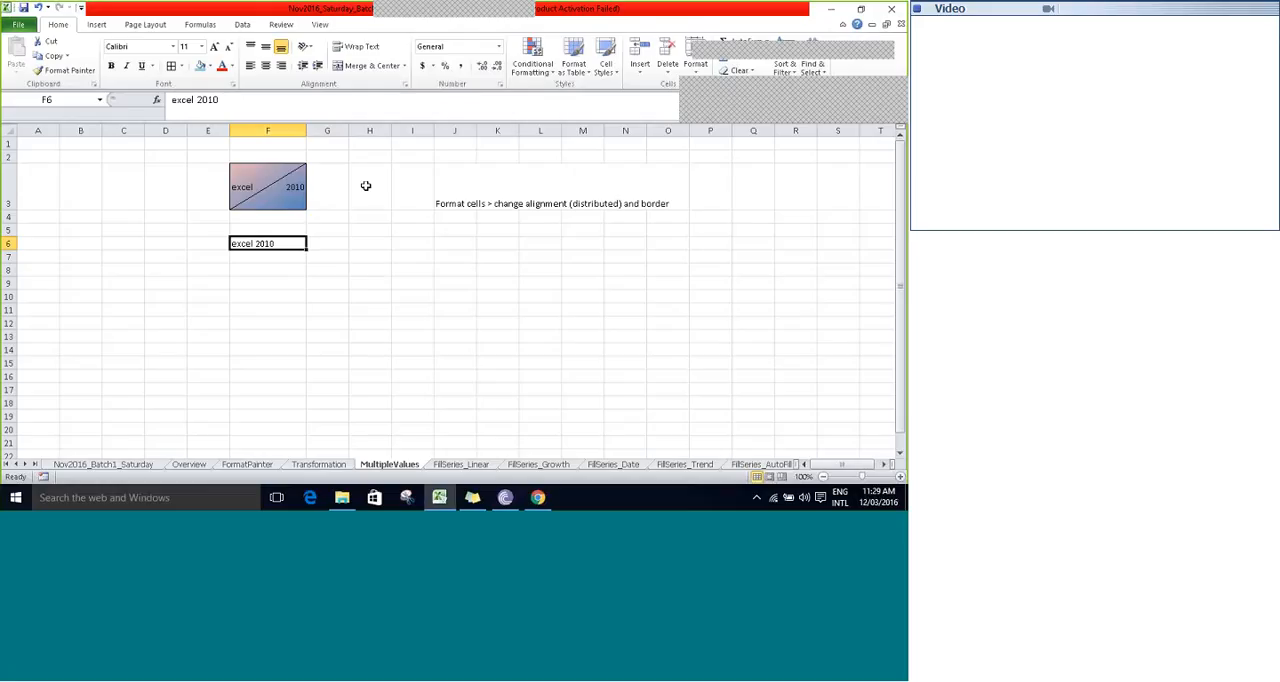
{"action": "left_click", "coordinate": [500, 86]}
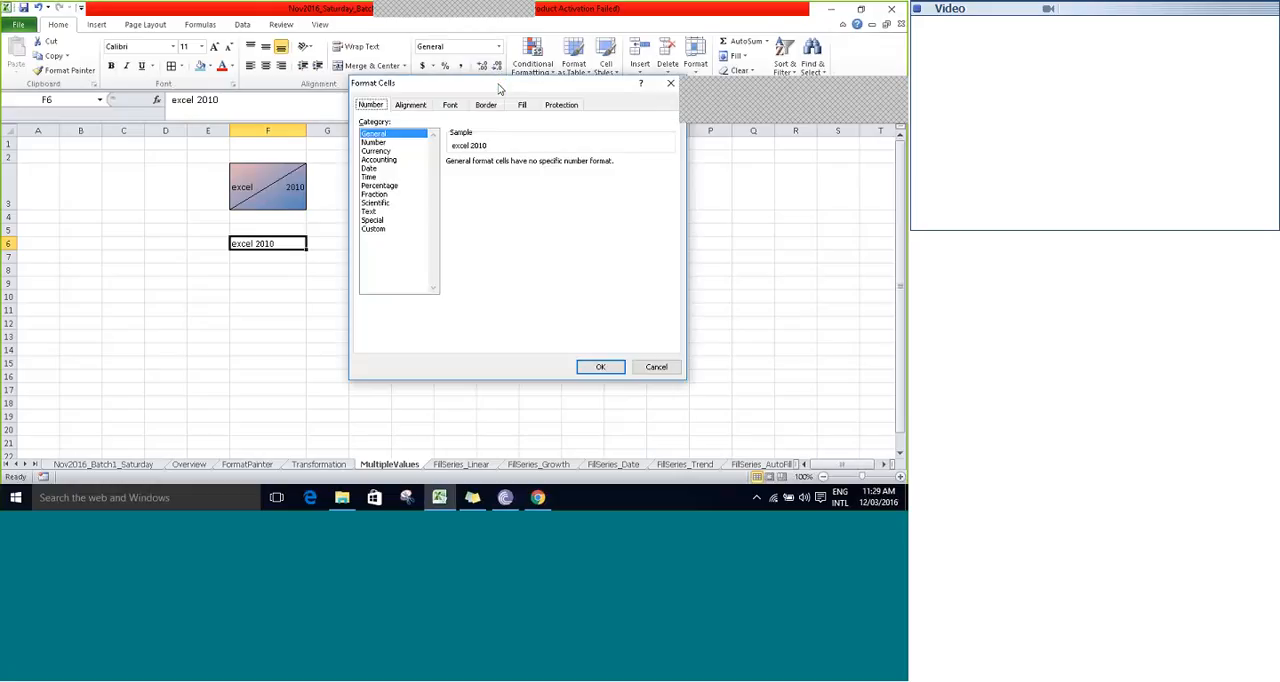
{"action": "left_click_drag", "start_coordinate": [500, 88], "coordinate": [245, 108]}
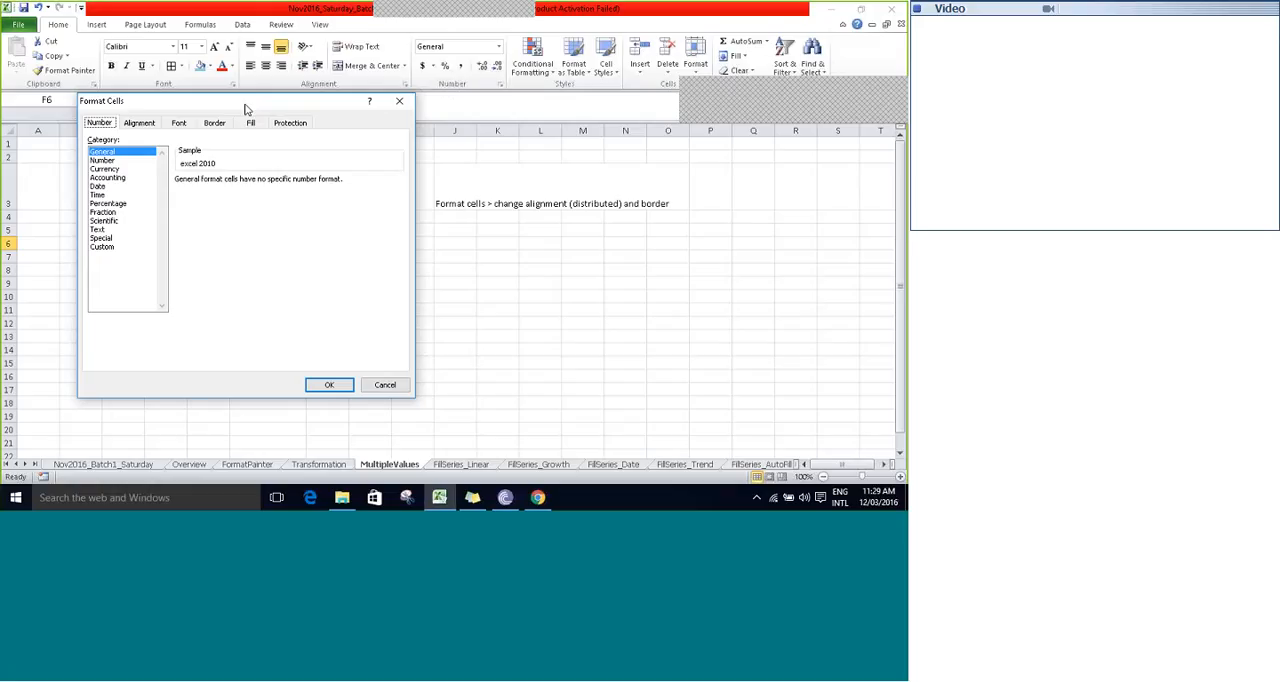
{"action": "left_click", "coordinate": [140, 123]}
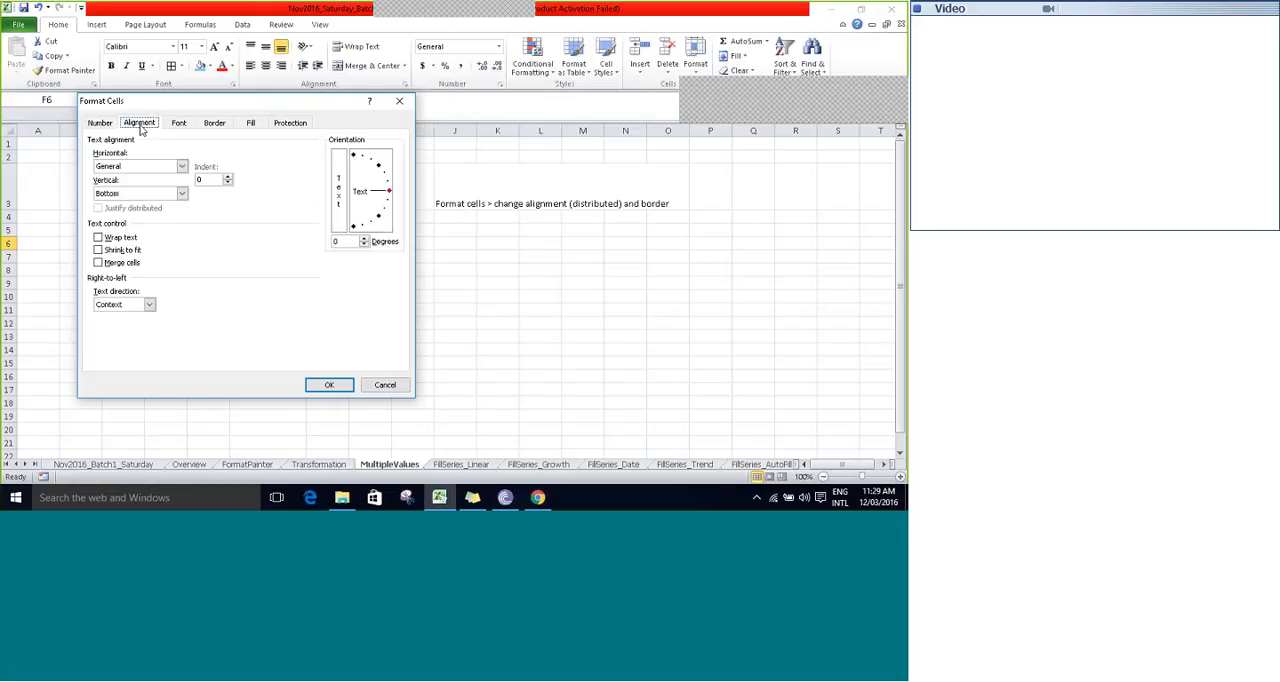
{"action": "left_click", "coordinate": [181, 167]}
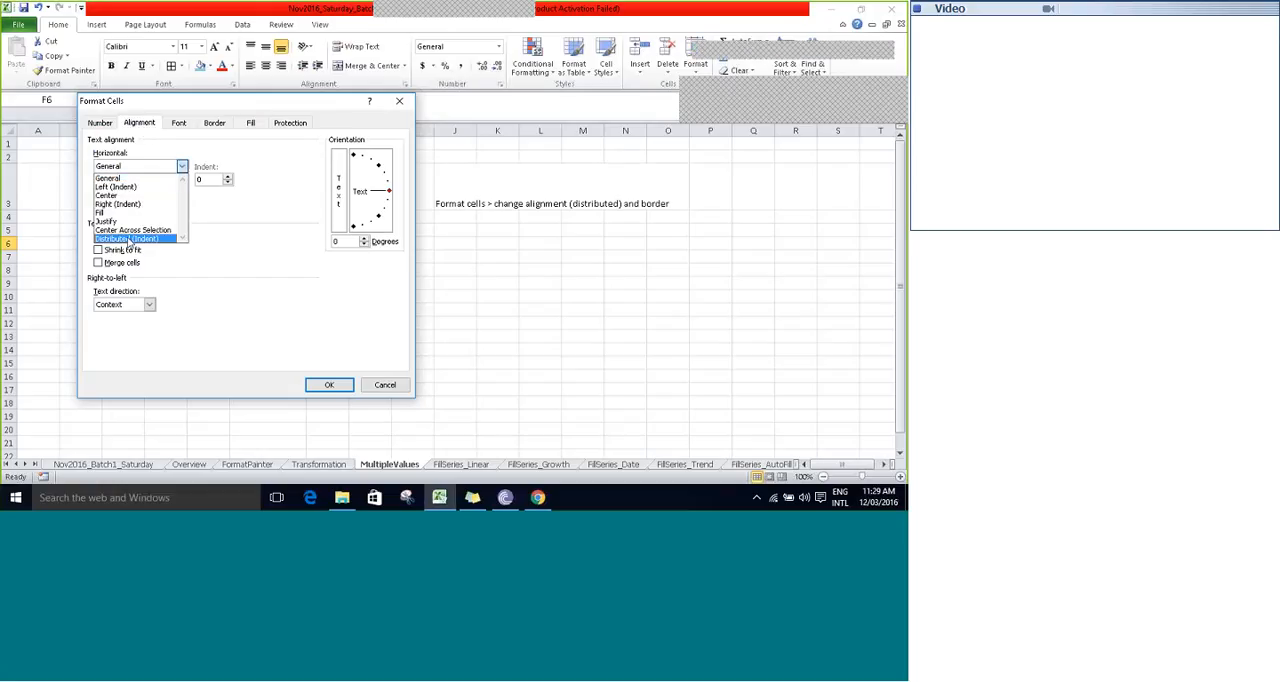
{"action": "left_click", "coordinate": [128, 238]}
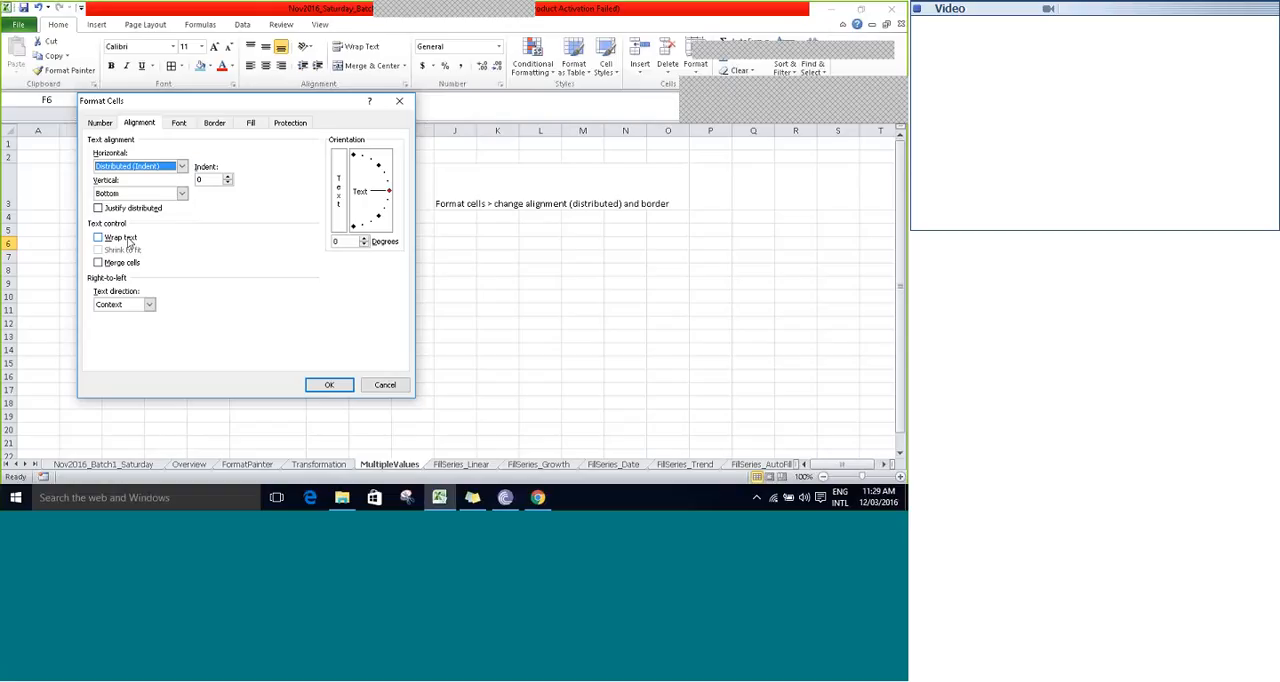
{"action": "left_click", "coordinate": [183, 193]}
{"action": "left_click", "coordinate": [135, 247]}
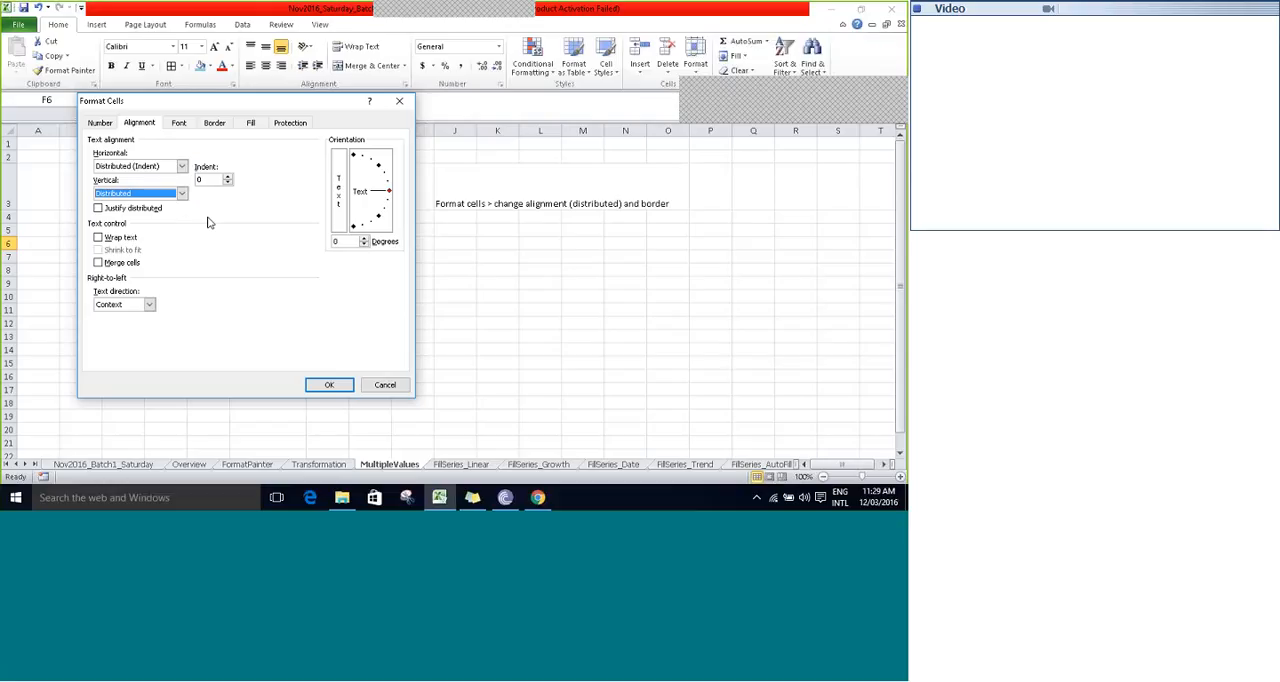
{"action": "left_click", "coordinate": [213, 123]}
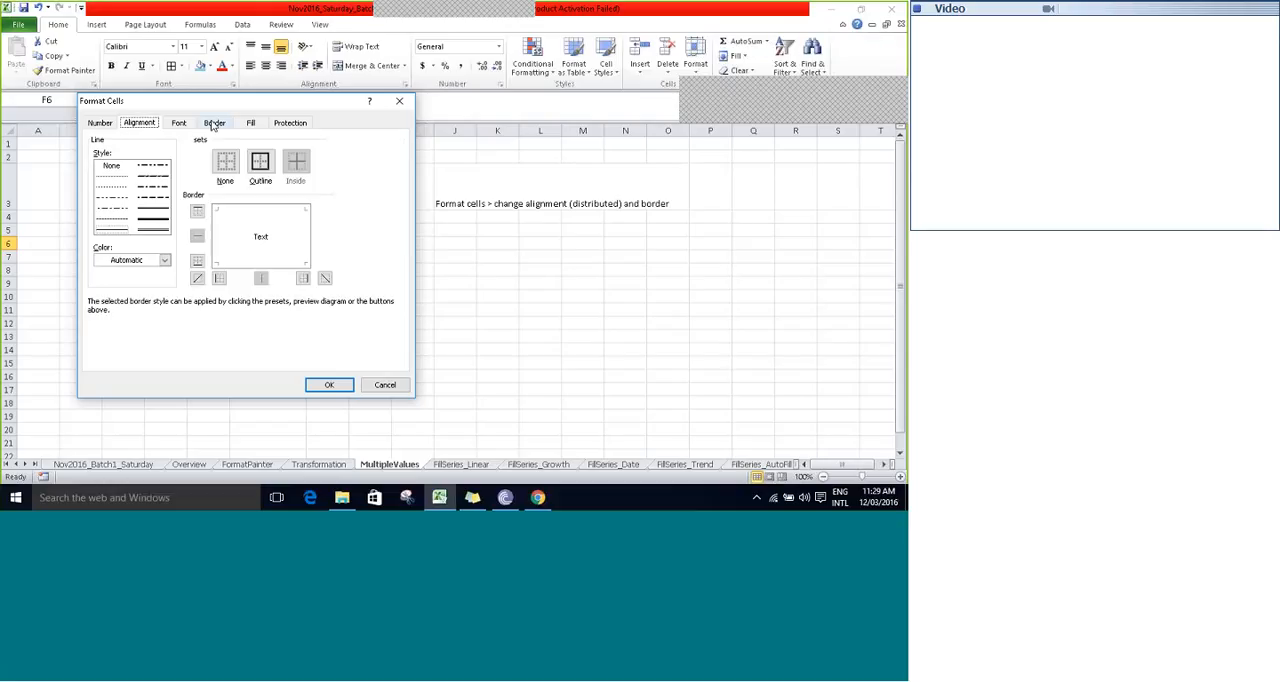
{"action": "left_click", "coordinate": [197, 278]}
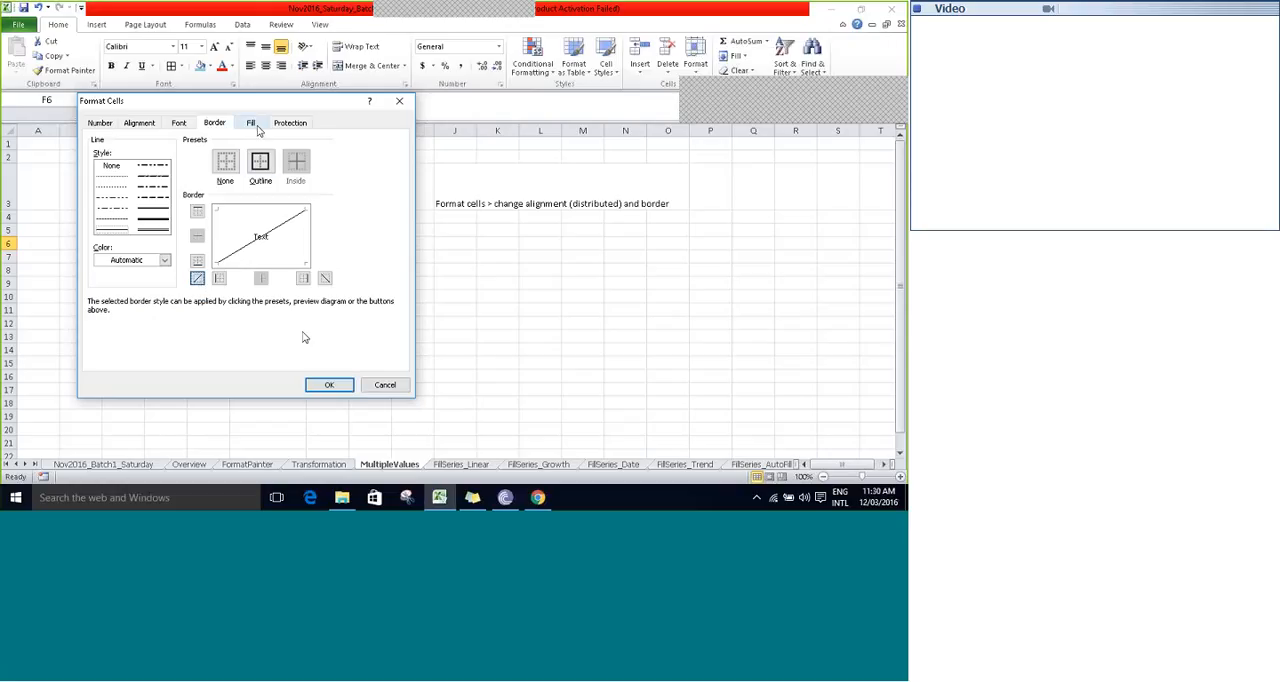
- Fill cell F6 with a two-color white-to-blue gradient, Diagonal up shading, using the variant that darkens toward the lower right, and apply the formatting
{"action": "left_click", "coordinate": [252, 123]}
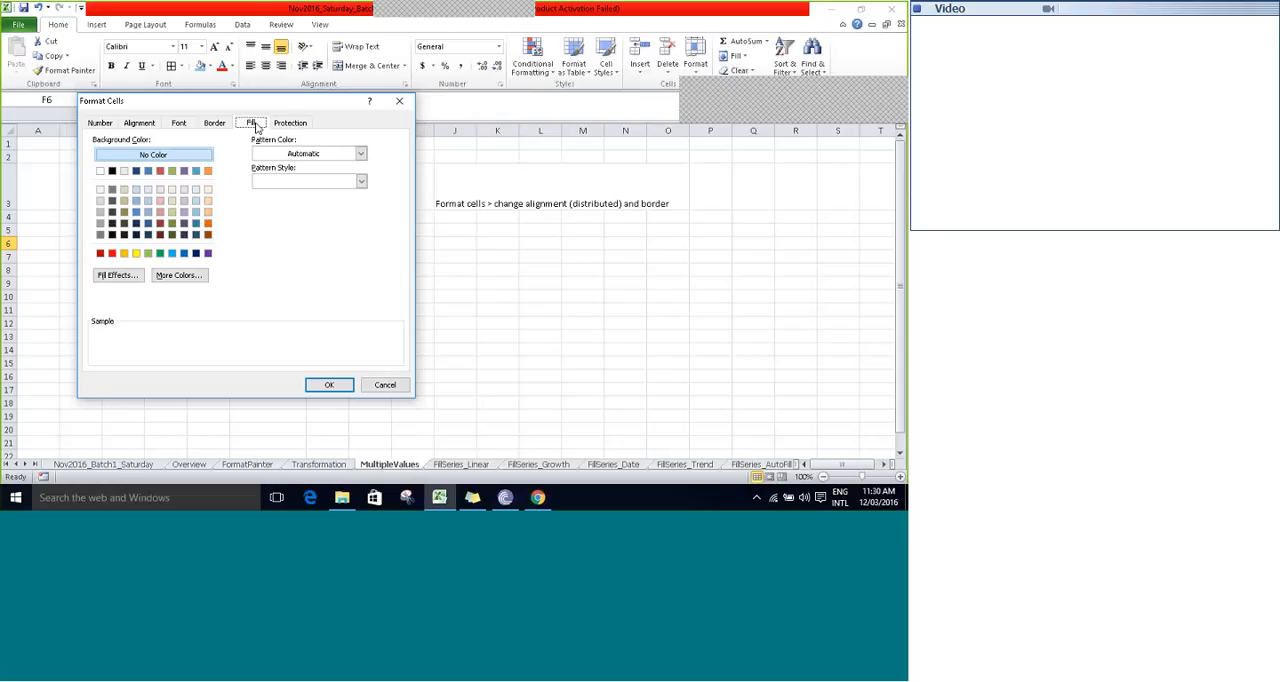
{"action": "left_click", "coordinate": [360, 154]}
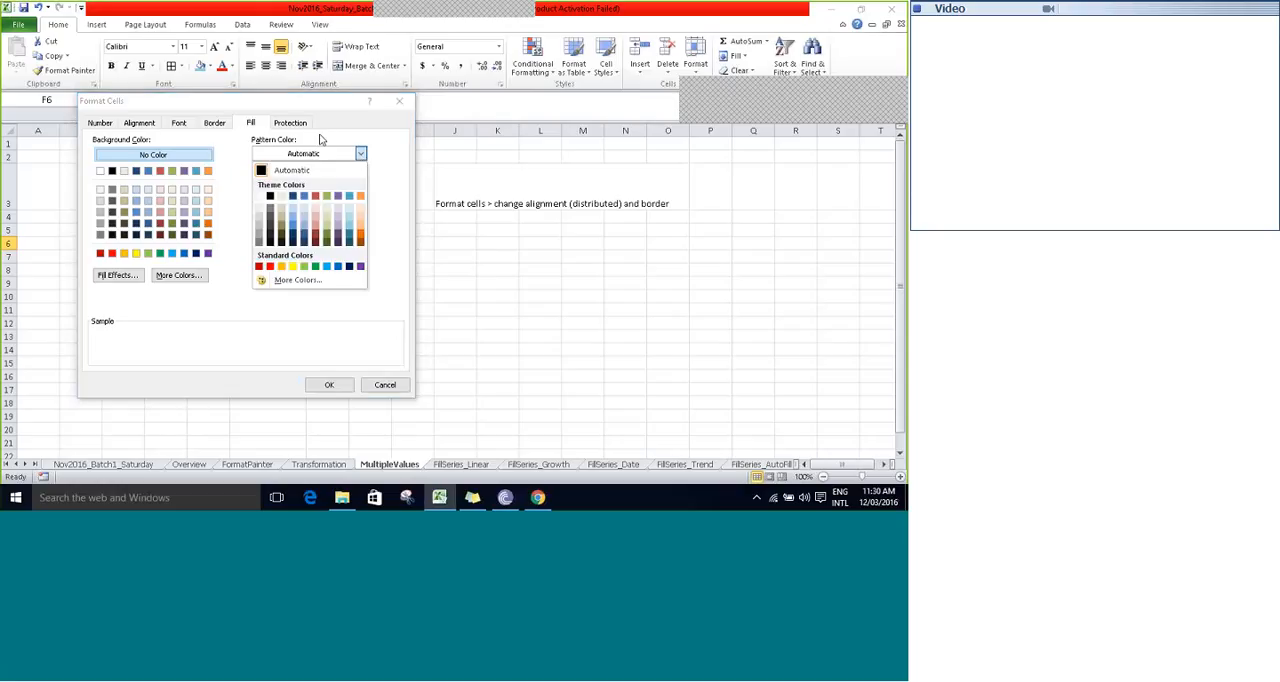
{"action": "left_click", "coordinate": [191, 327]}
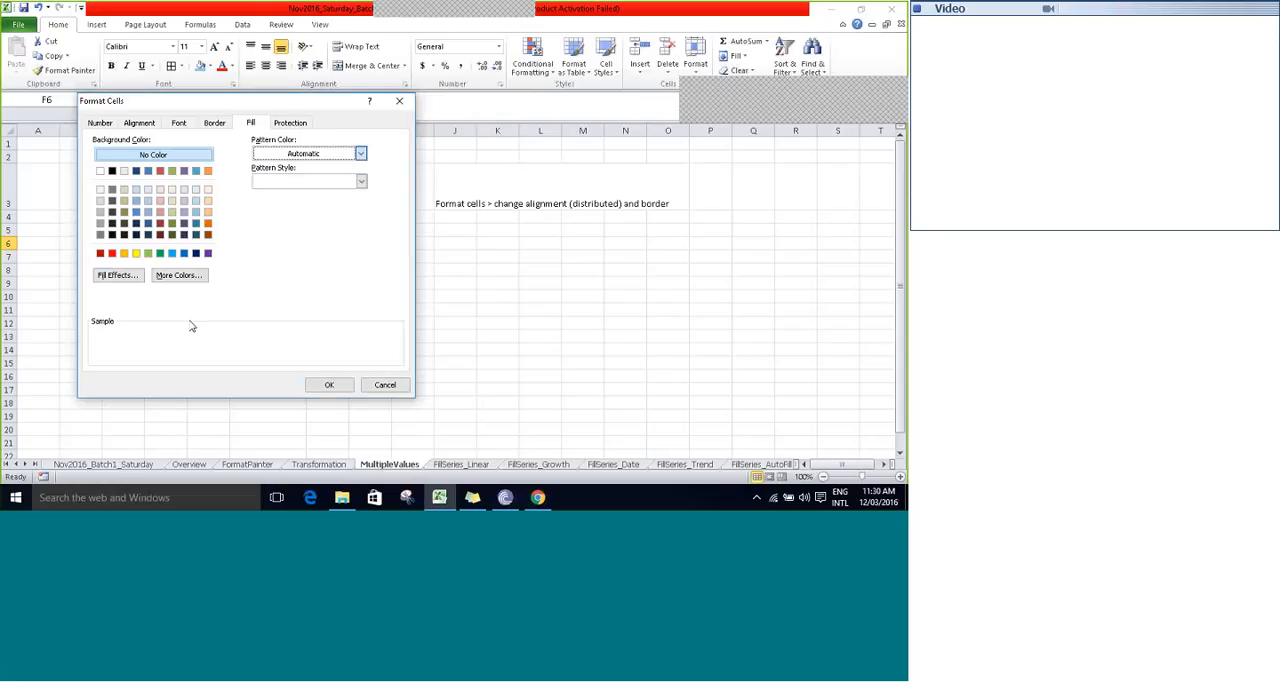
{"action": "left_click", "coordinate": [117, 275]}
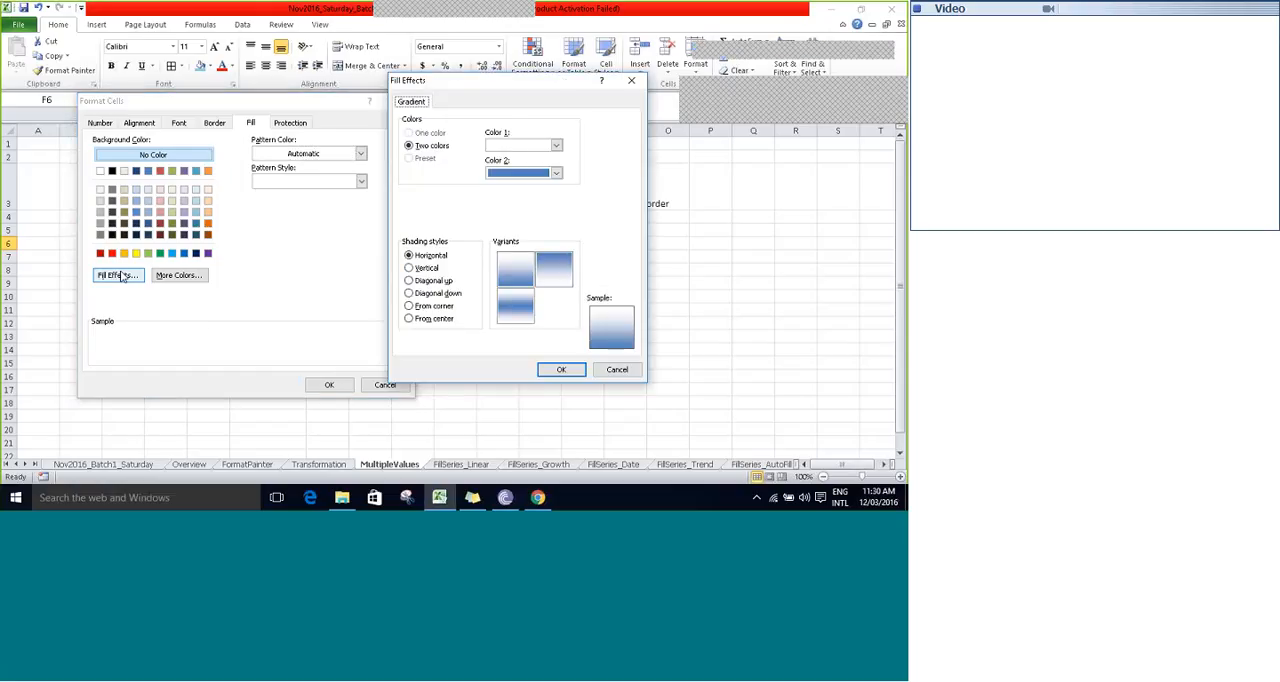
{"action": "left_click", "coordinate": [442, 283]}
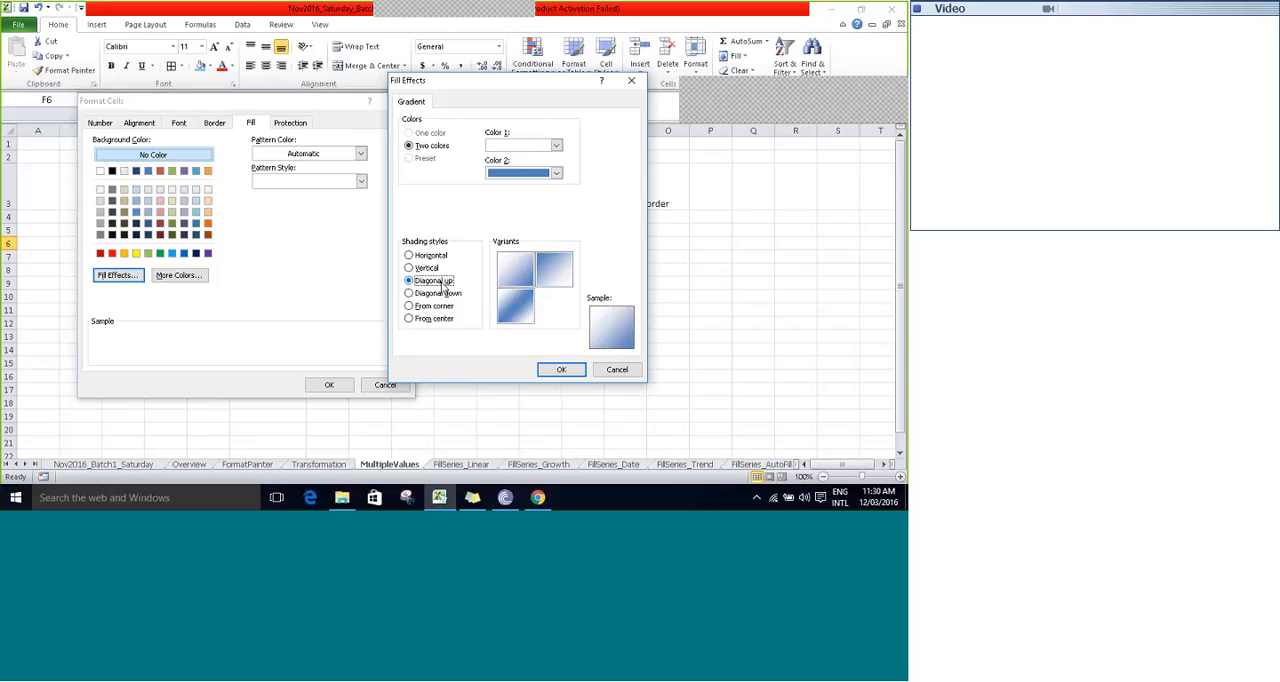
{"action": "left_click", "coordinate": [426, 294]}
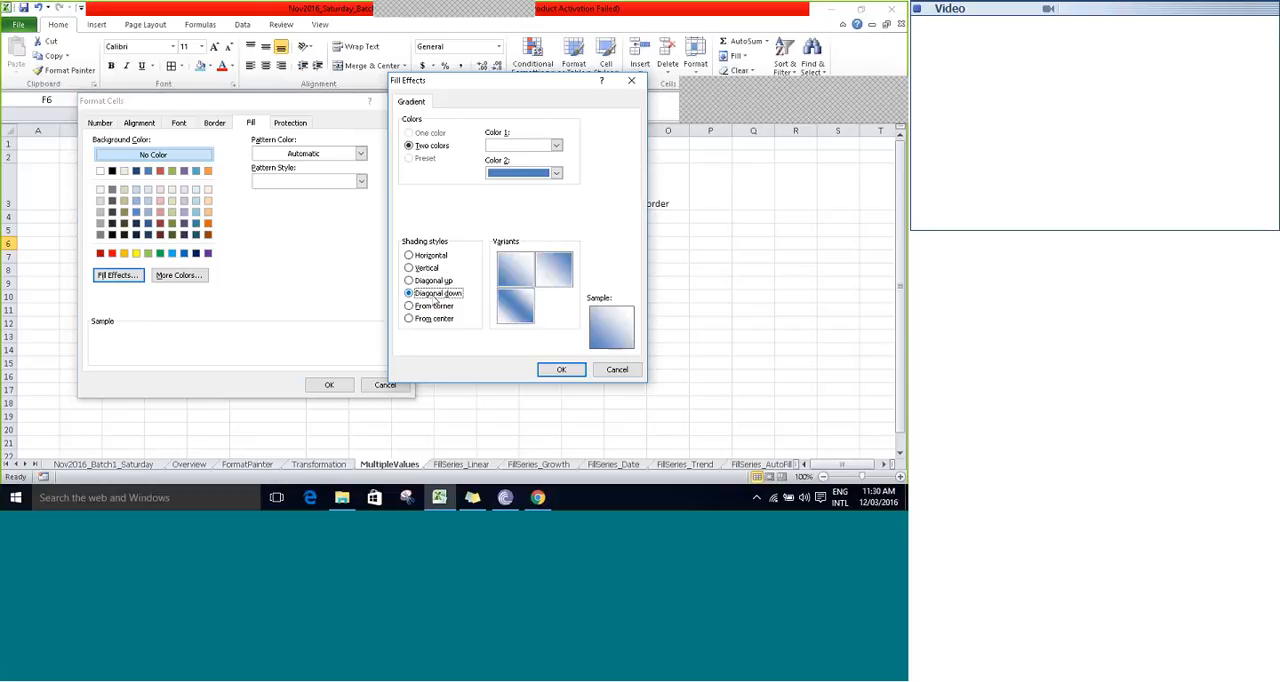
{"action": "left_click", "coordinate": [436, 283]}
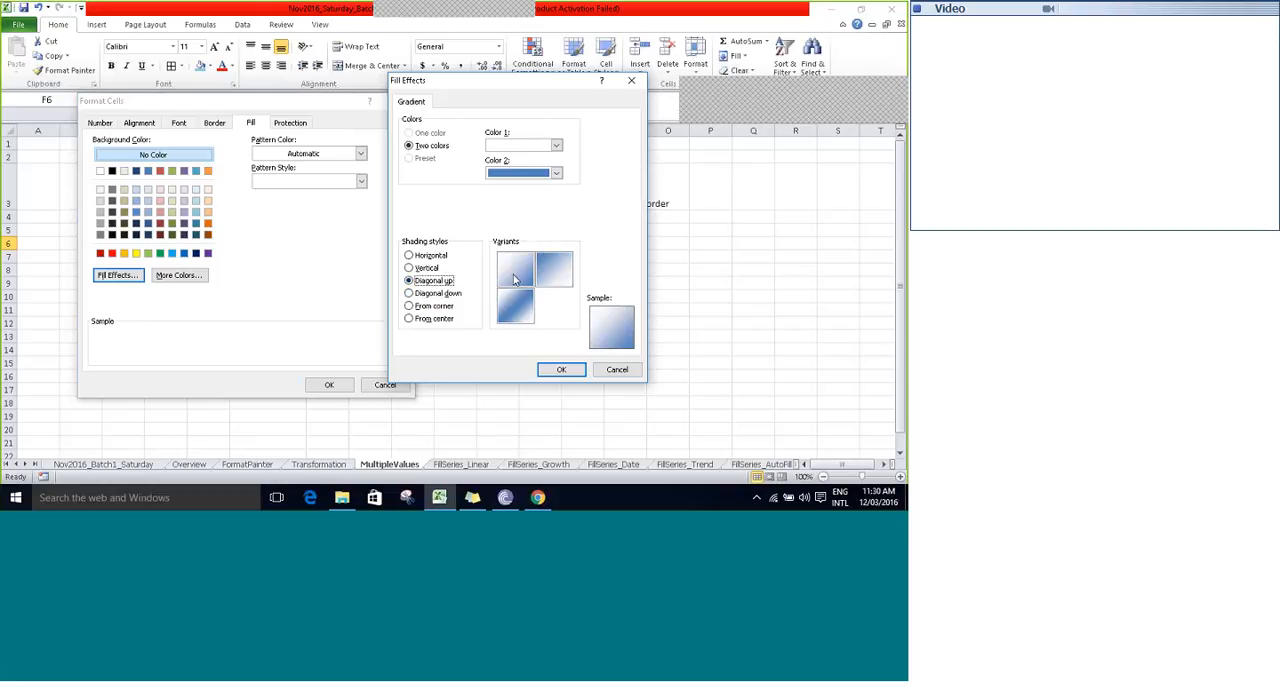
{"action": "left_click", "coordinate": [557, 280]}
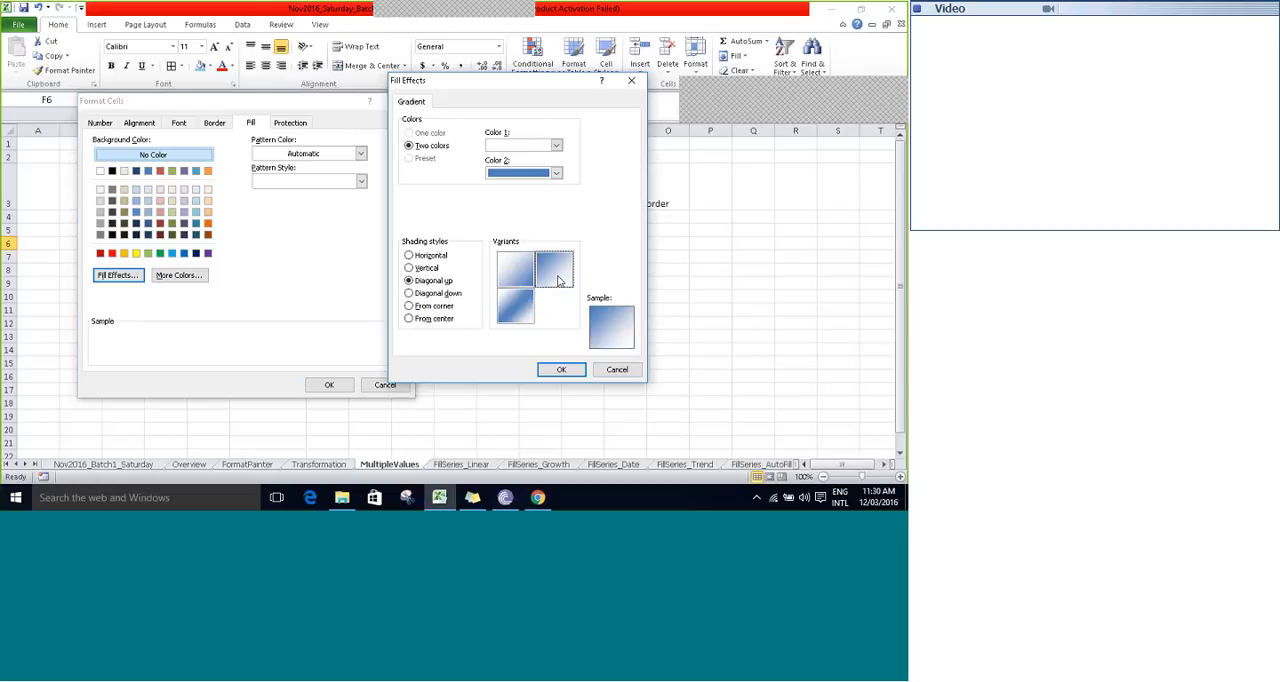
{"action": "left_click", "coordinate": [518, 272]}
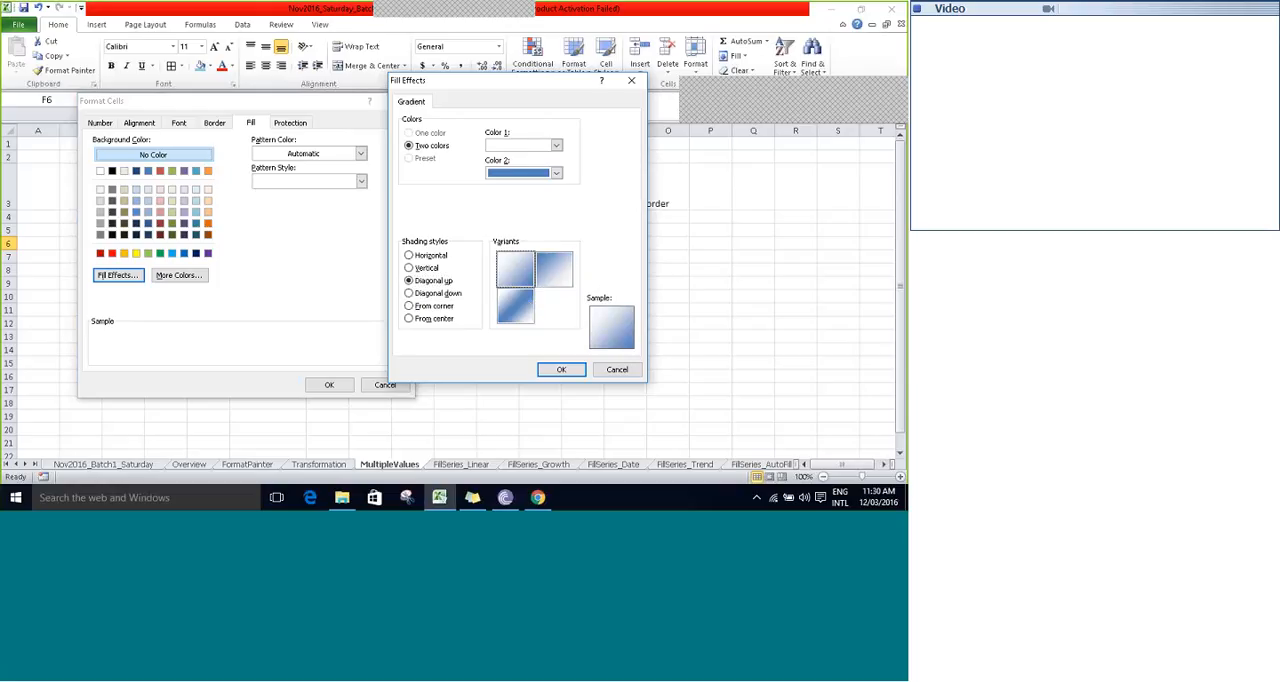
{"action": "left_click", "coordinate": [561, 369]}
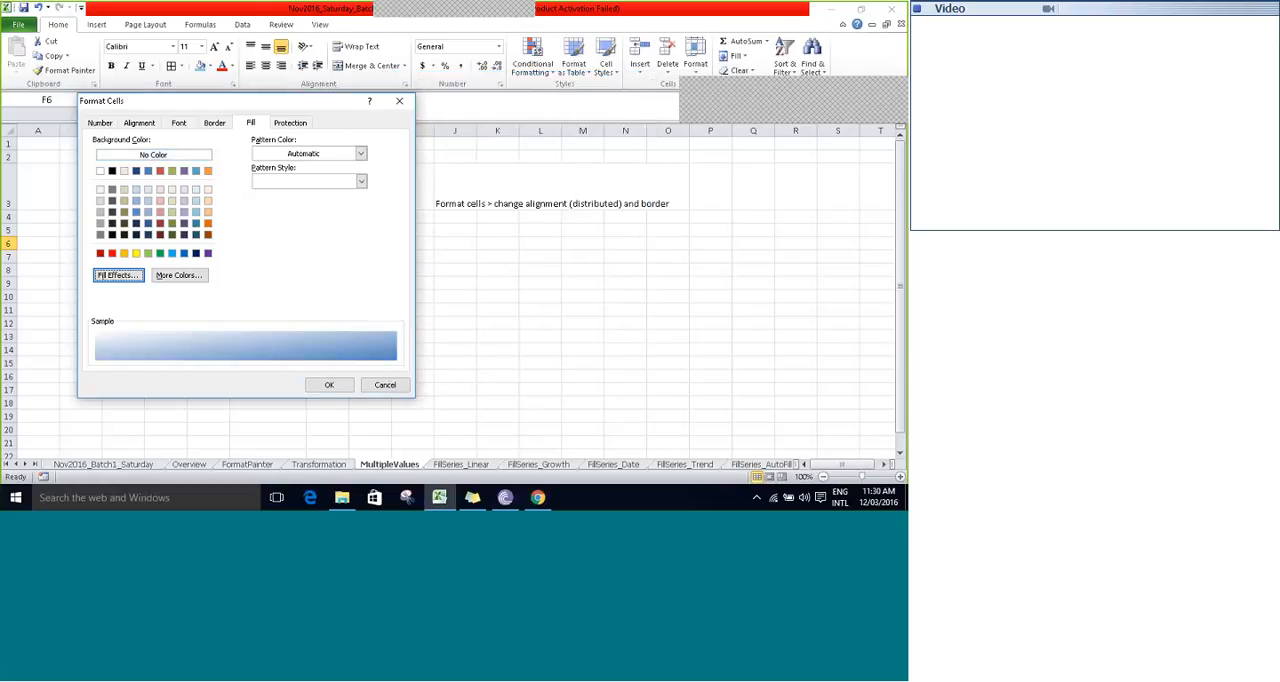
{"action": "left_click", "coordinate": [328, 385]}
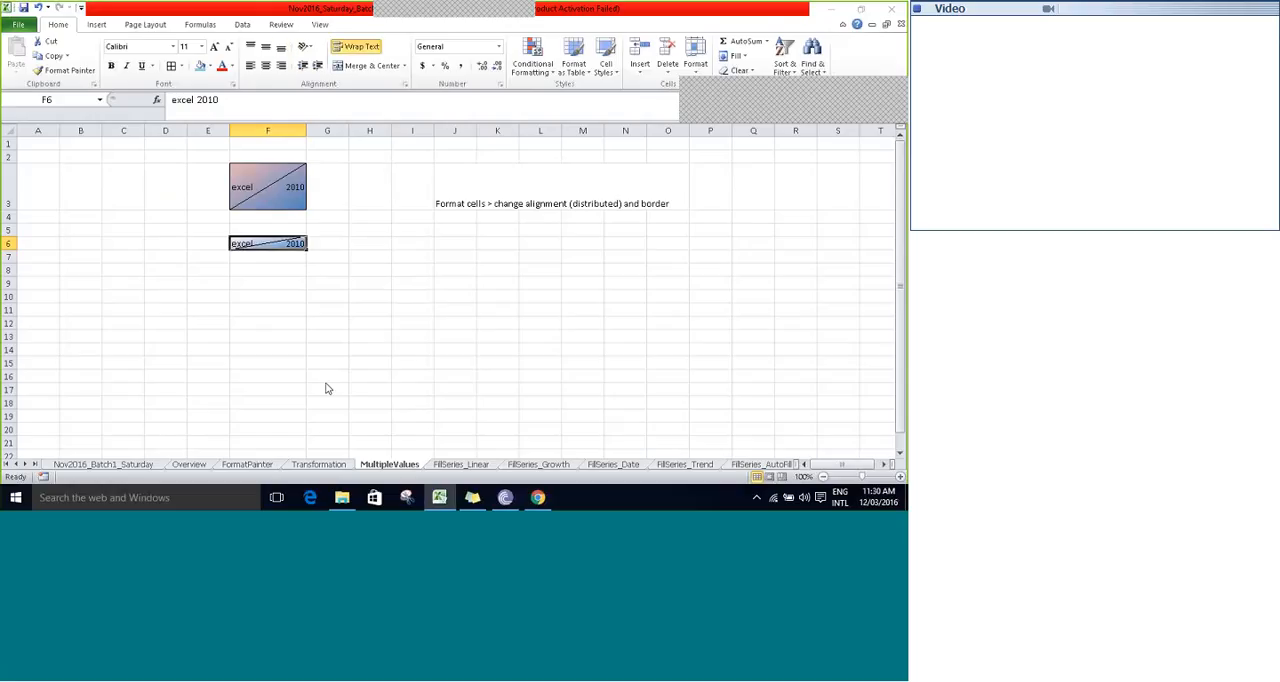
- Increase the height of row 6 to about that of row 3 and widen column F slightly
{"action": "left_click_drag", "start_coordinate": [10, 249], "coordinate": [10, 272]}
{"action": "mouse_move", "coordinate": [306, 130]}
{"action": "left_mouse_down"}
{"action": "mouse_move", "coordinate": [332, 129]}
{"action": "mouse_move", "coordinate": [309, 130]}
{"action": "left_mouse_up"}
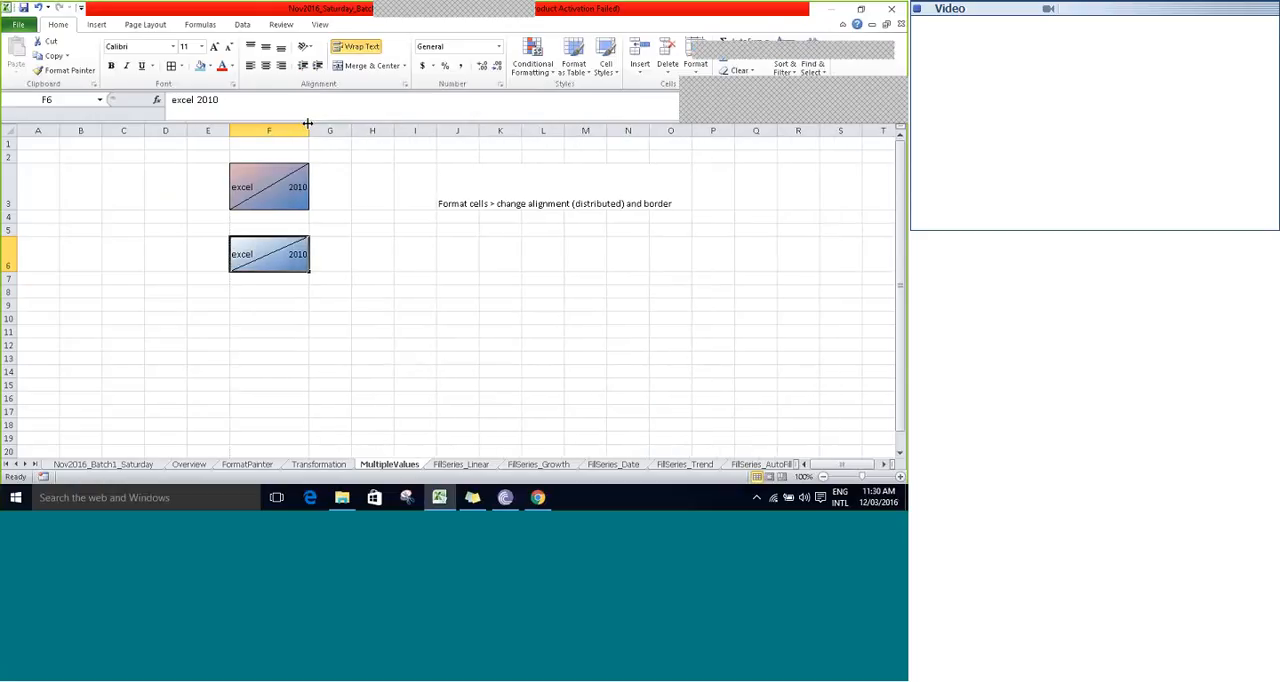
{"action": "left_click_drag", "start_coordinate": [10, 272], "coordinate": [9, 283]}
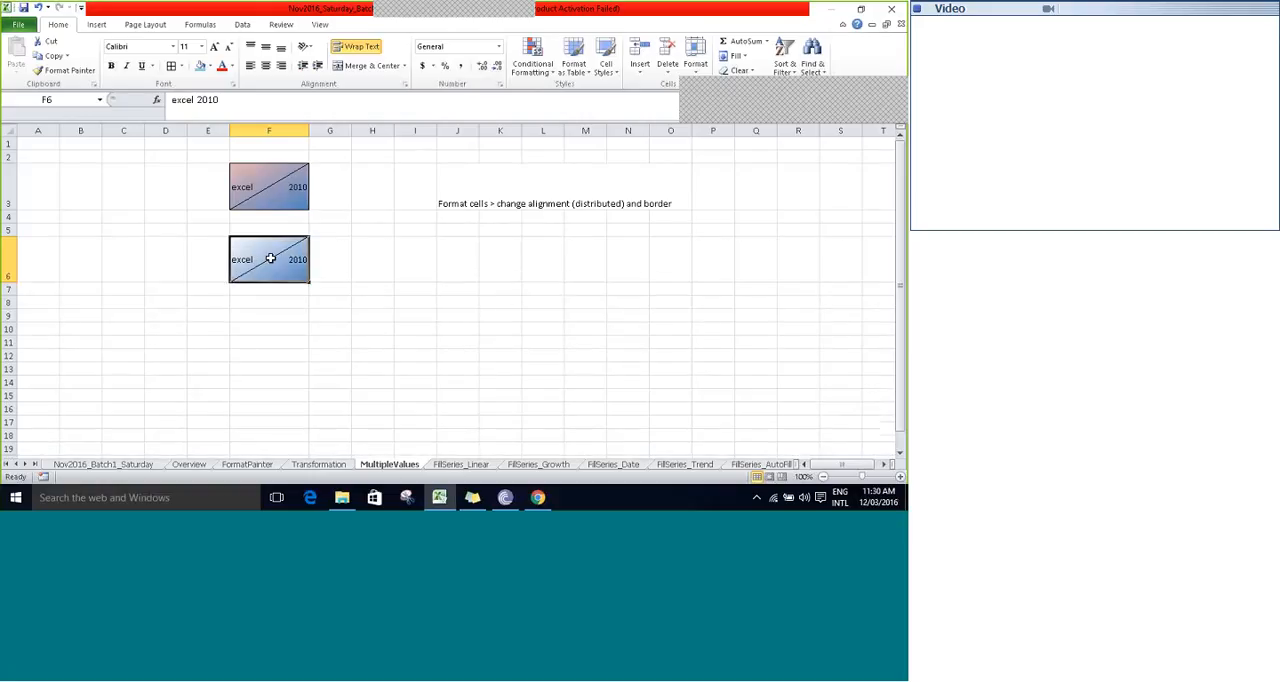
- Review cell F6's horizontal and vertical text alignment settings in Format Cells, with the dialog moved clear of the formatted cells
{"action": "left_click", "coordinate": [497, 86]}
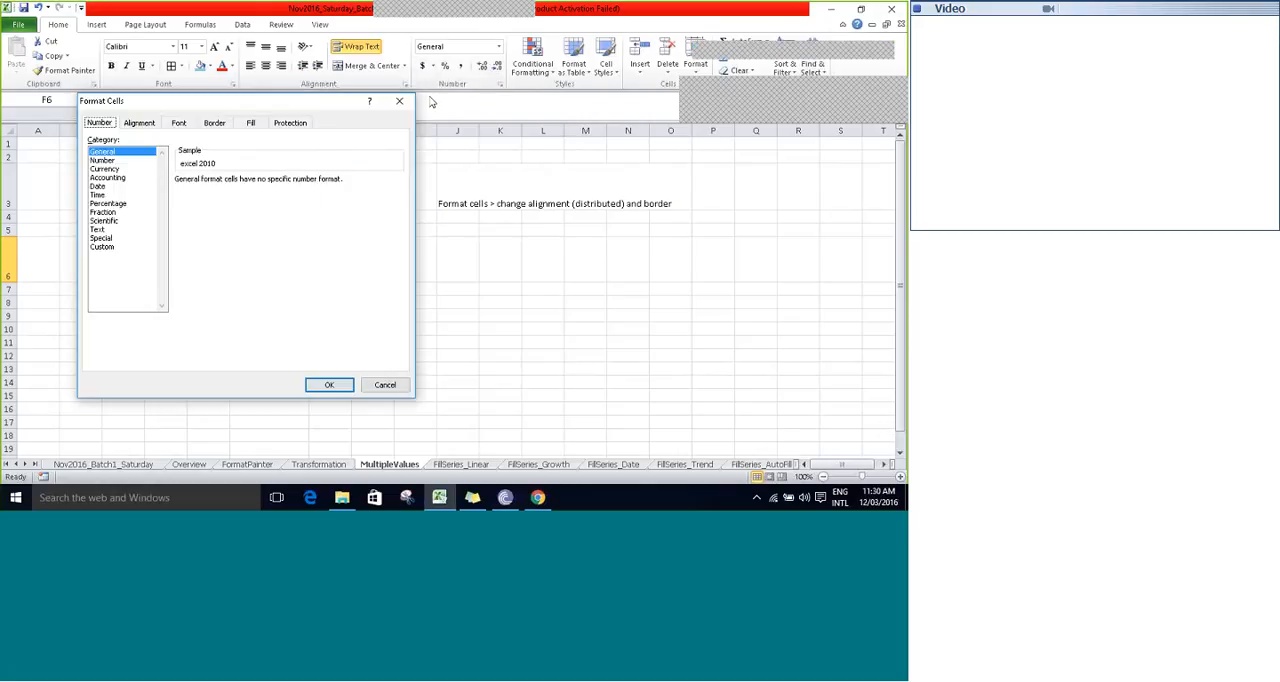
{"action": "left_click_drag", "start_coordinate": [291, 101], "coordinate": [668, 181]}
{"action": "left_click", "coordinate": [507, 203]}
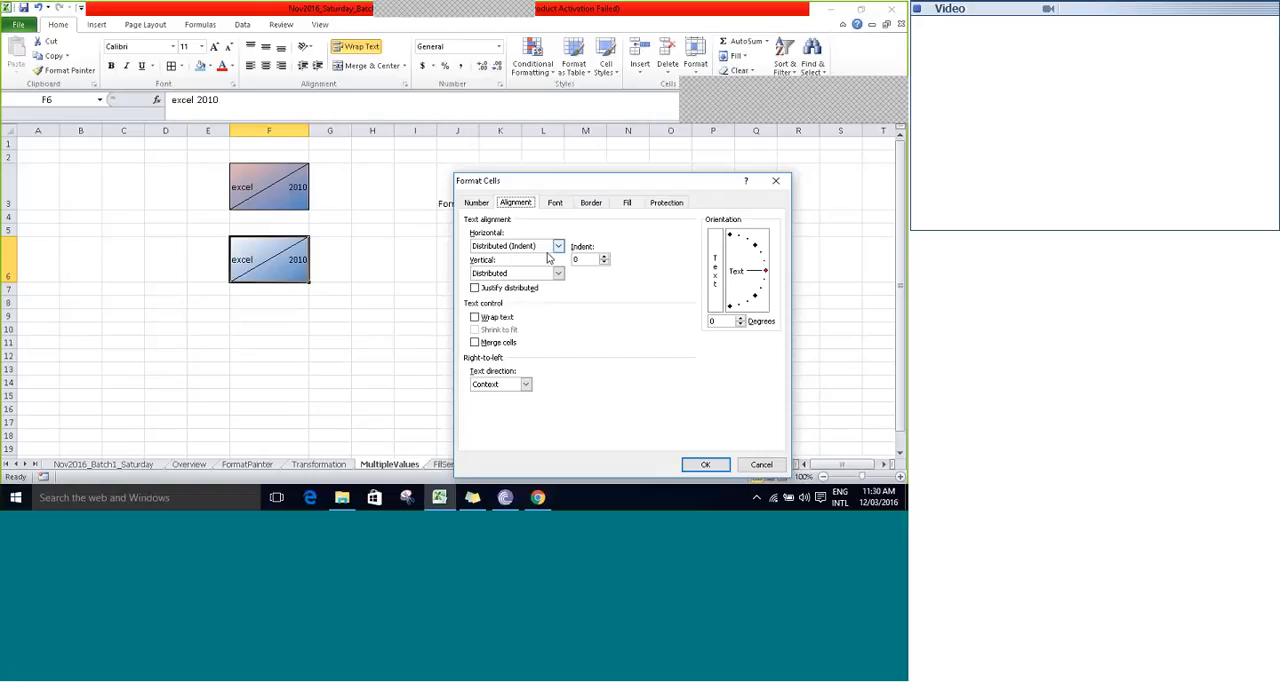
{"action": "left_click", "coordinate": [558, 247]}
{"action": "left_click", "coordinate": [558, 247]}
{"action": "left_click", "coordinate": [559, 273]}
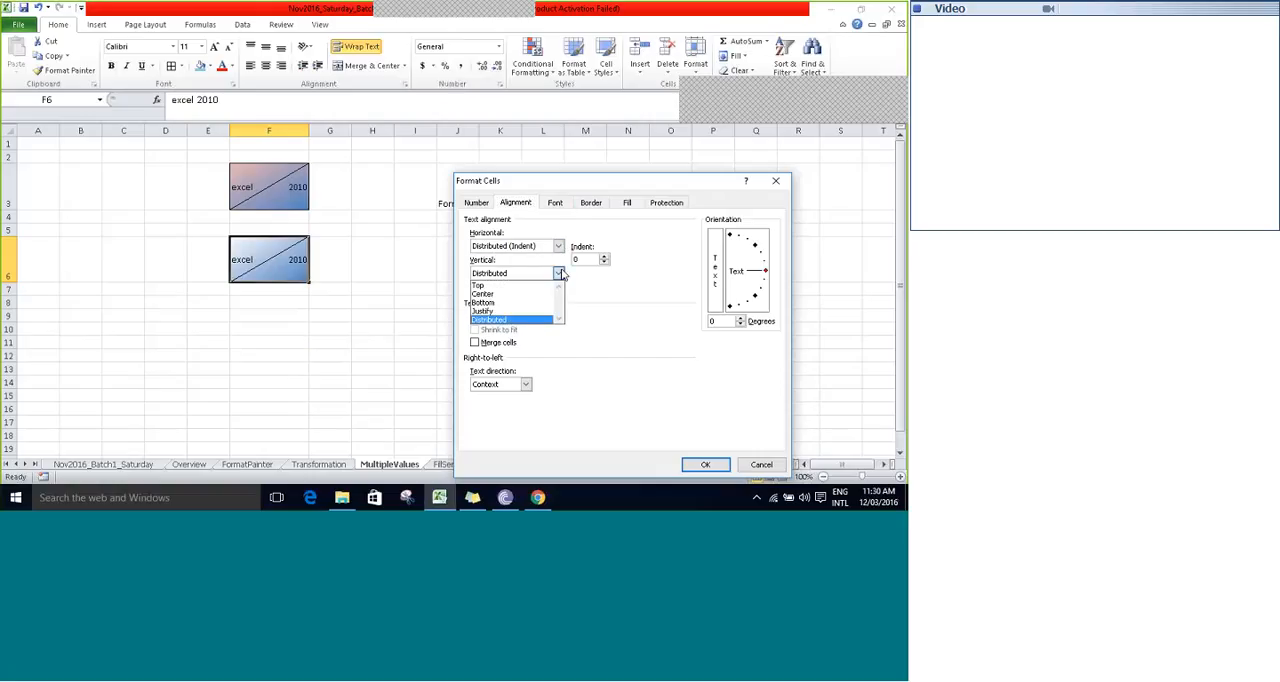
{"action": "left_click", "coordinate": [515, 320]}
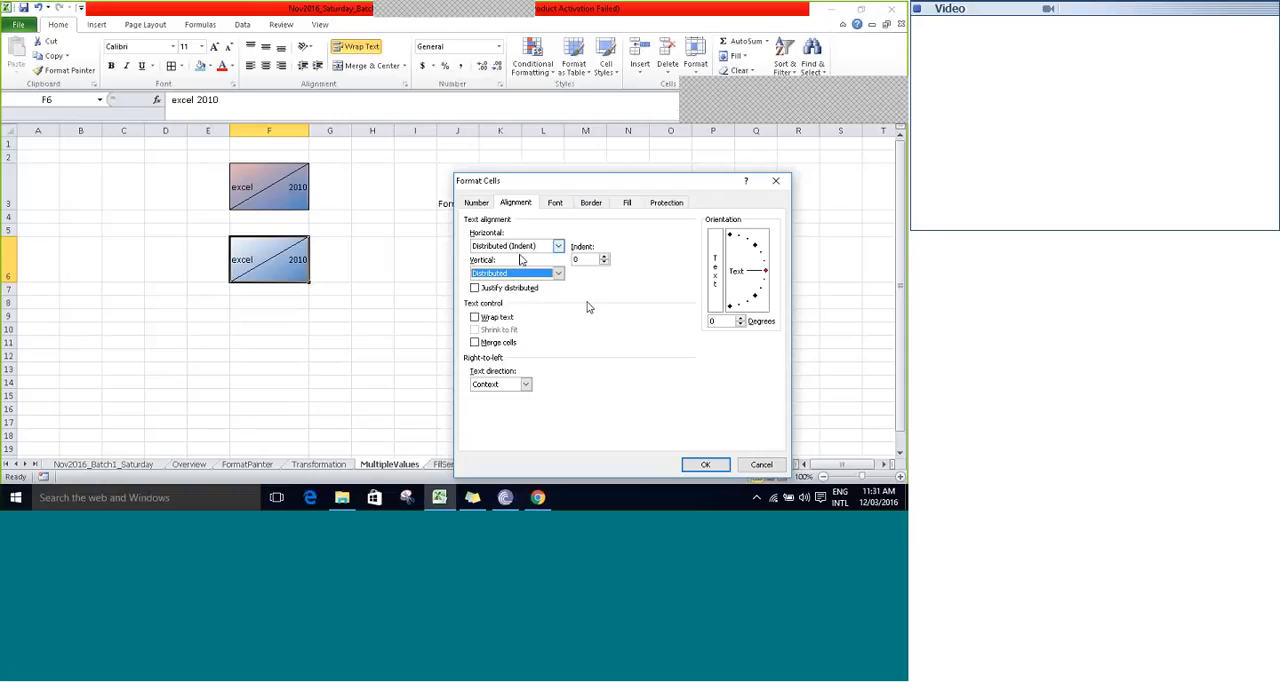
- Try a double line style and a dark red color in the border settings of cell F6, and check its diagonal border
{"action": "left_click", "coordinate": [510, 204]}
{"action": "left_click", "coordinate": [589, 204]}
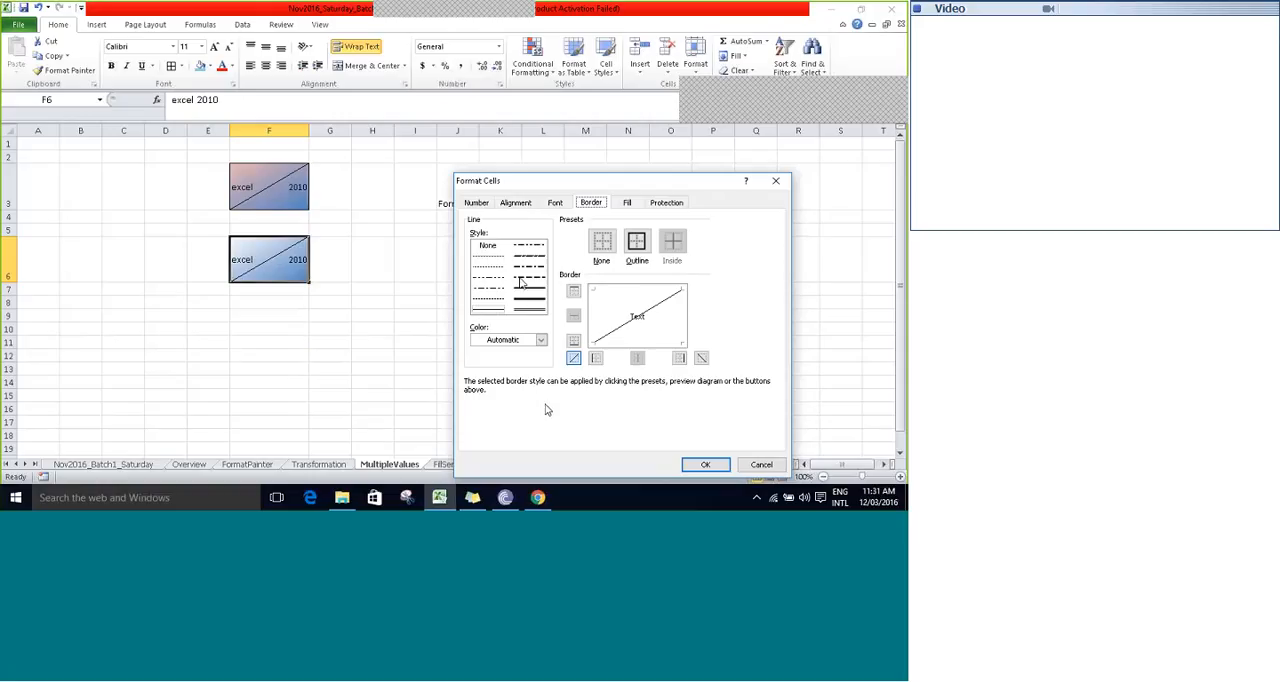
{"action": "left_click", "coordinate": [529, 312]}
{"action": "left_click", "coordinate": [540, 340]}
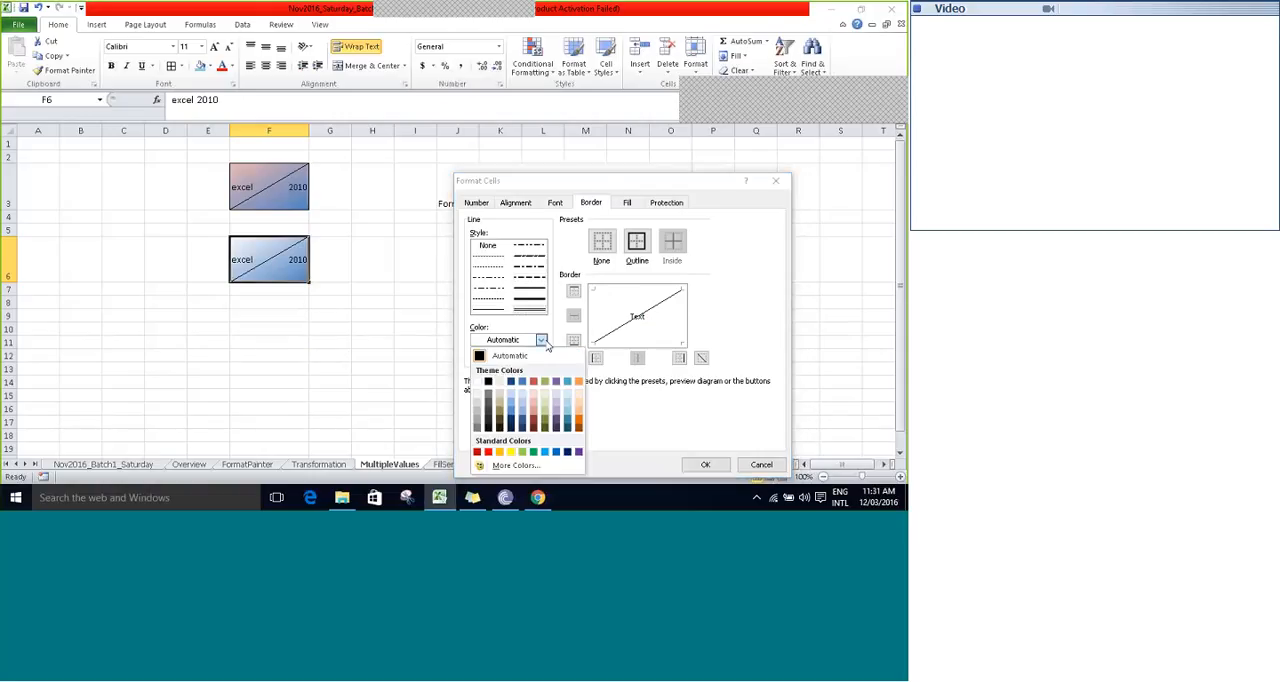
{"action": "left_click", "coordinate": [533, 421]}
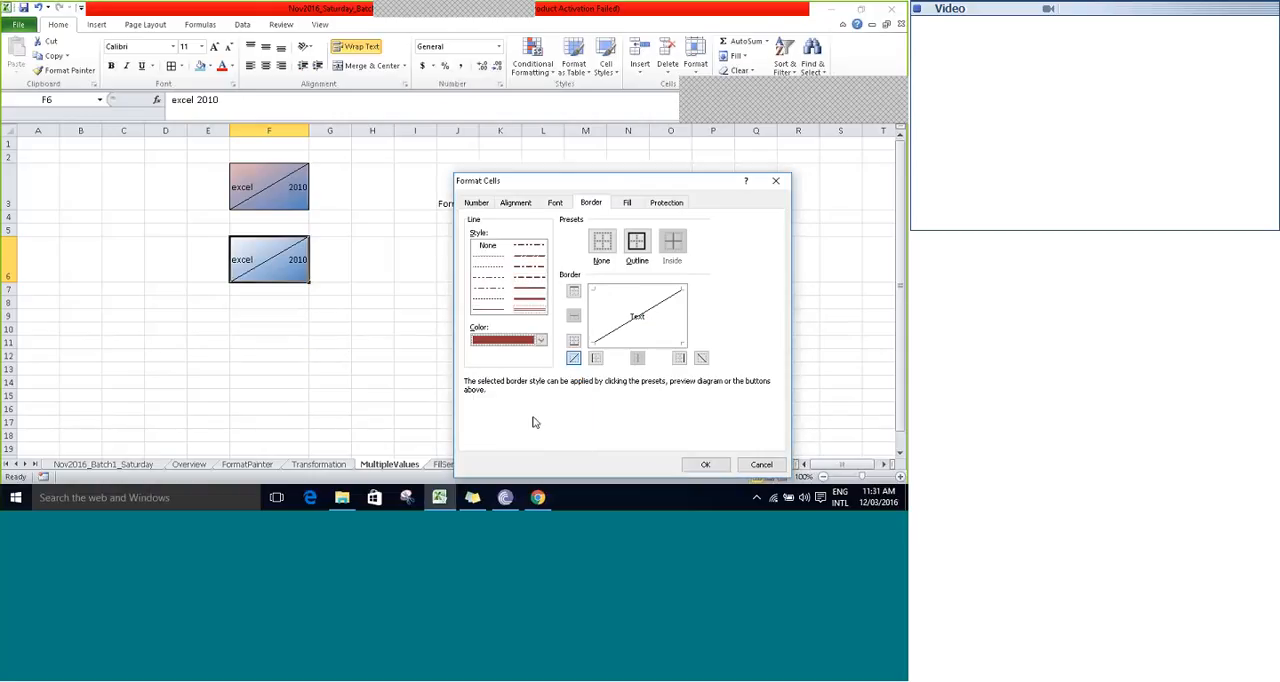
{"action": "left_click", "coordinate": [703, 466]}
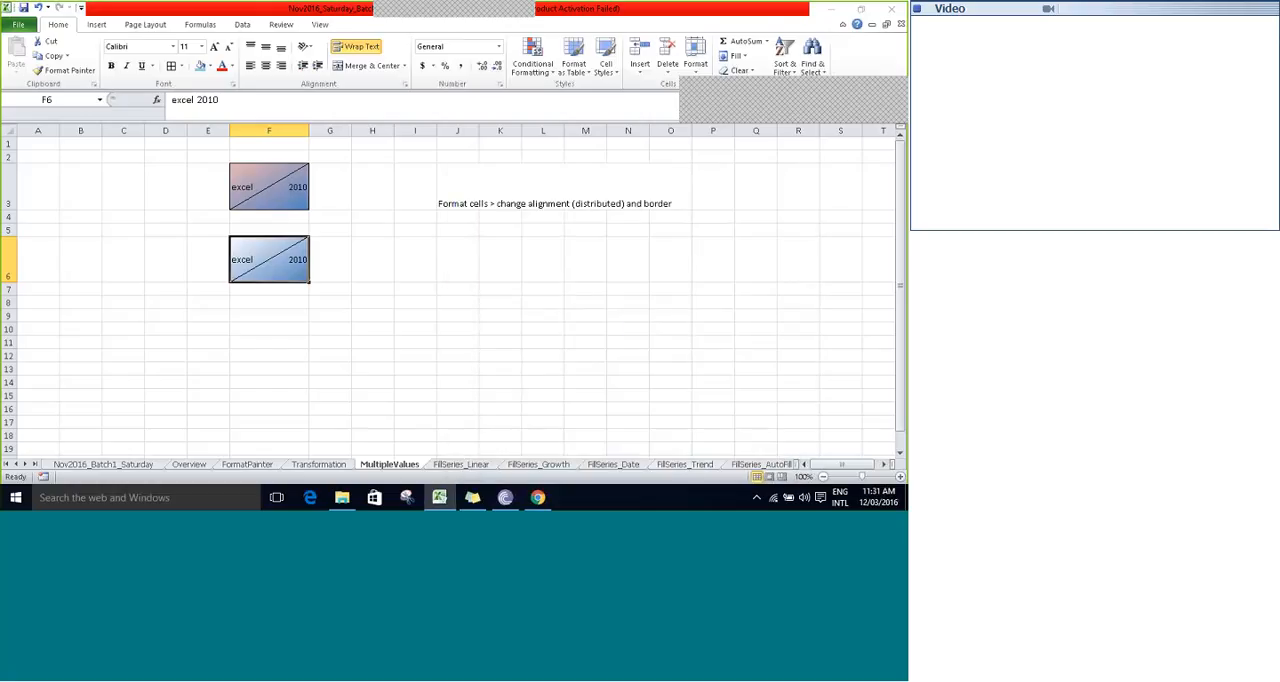
{"action": "left_click", "coordinate": [352, 231]}
{"action": "left_click", "coordinate": [297, 254]}
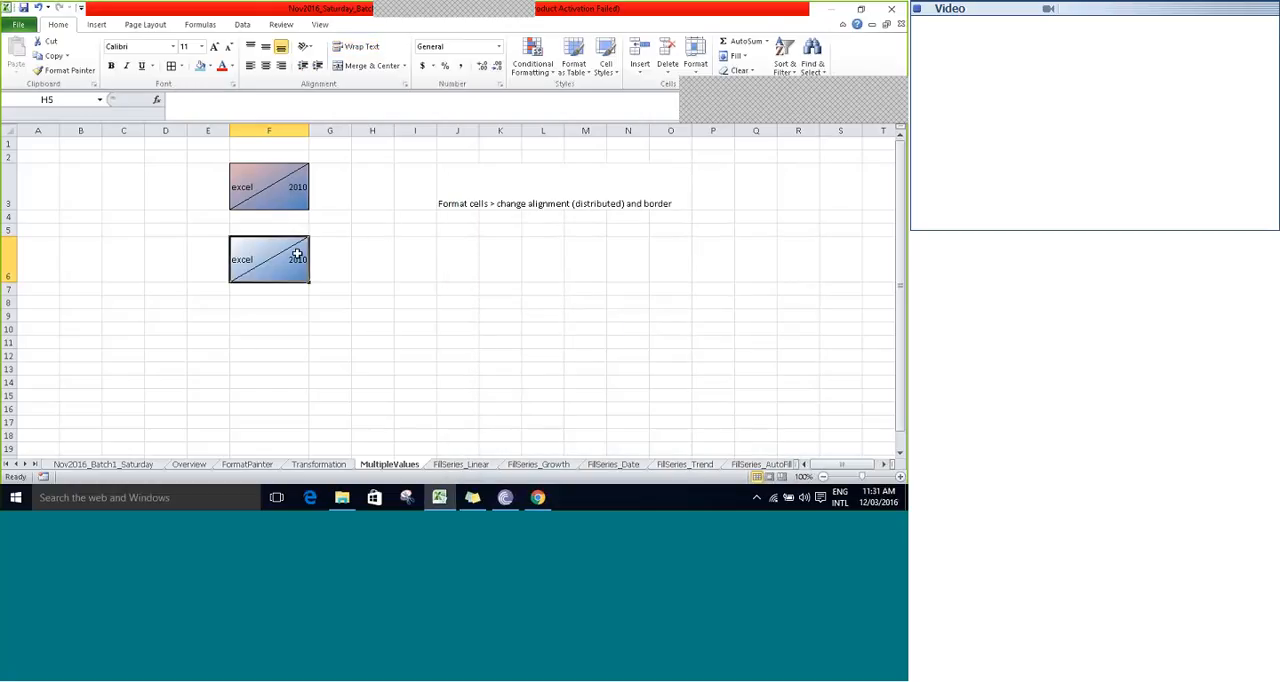
{"action": "key", "text": "Right"}
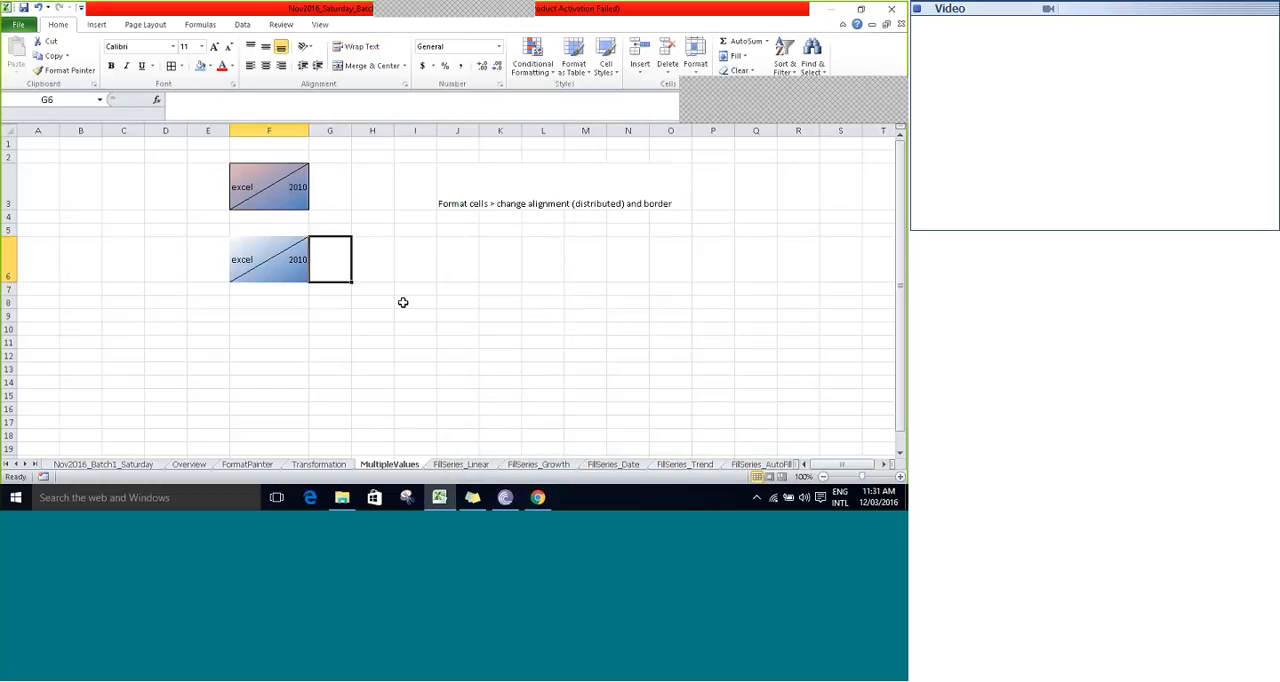
{"action": "key", "text": "Left"}
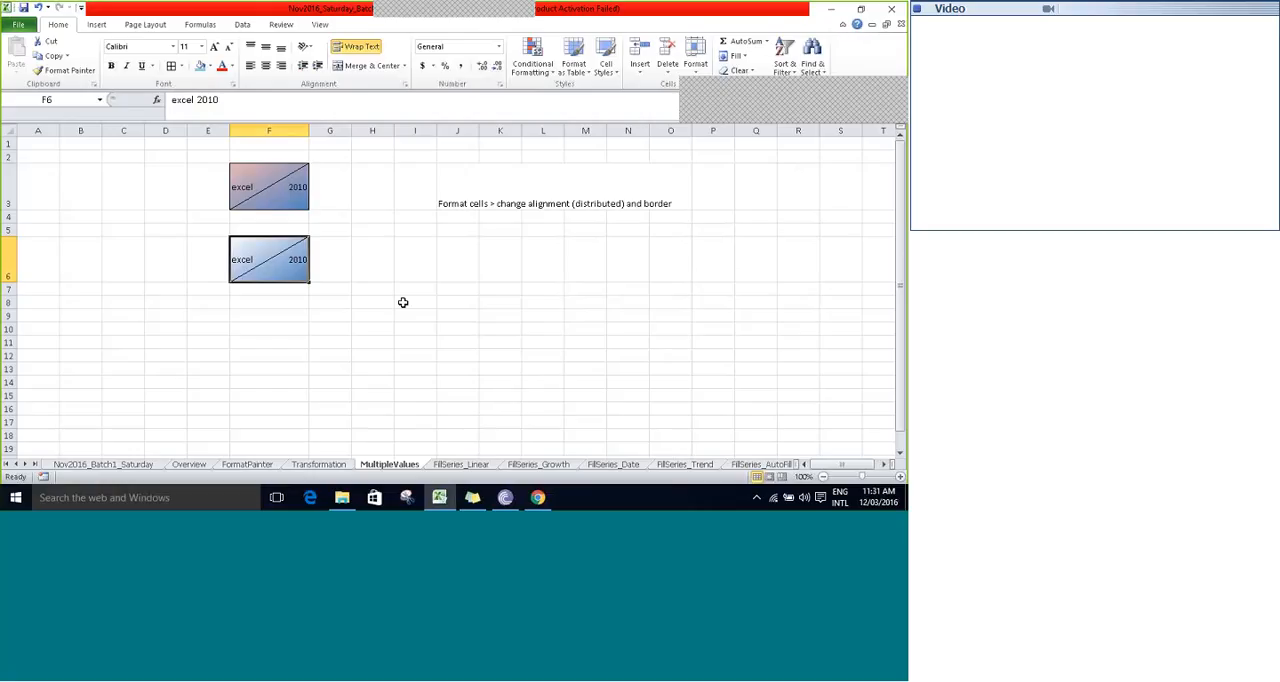
- Apply all borders to the cell range A3:C9
{"action": "key", "text": "Up"}
{"action": "key", "text": "Up"}
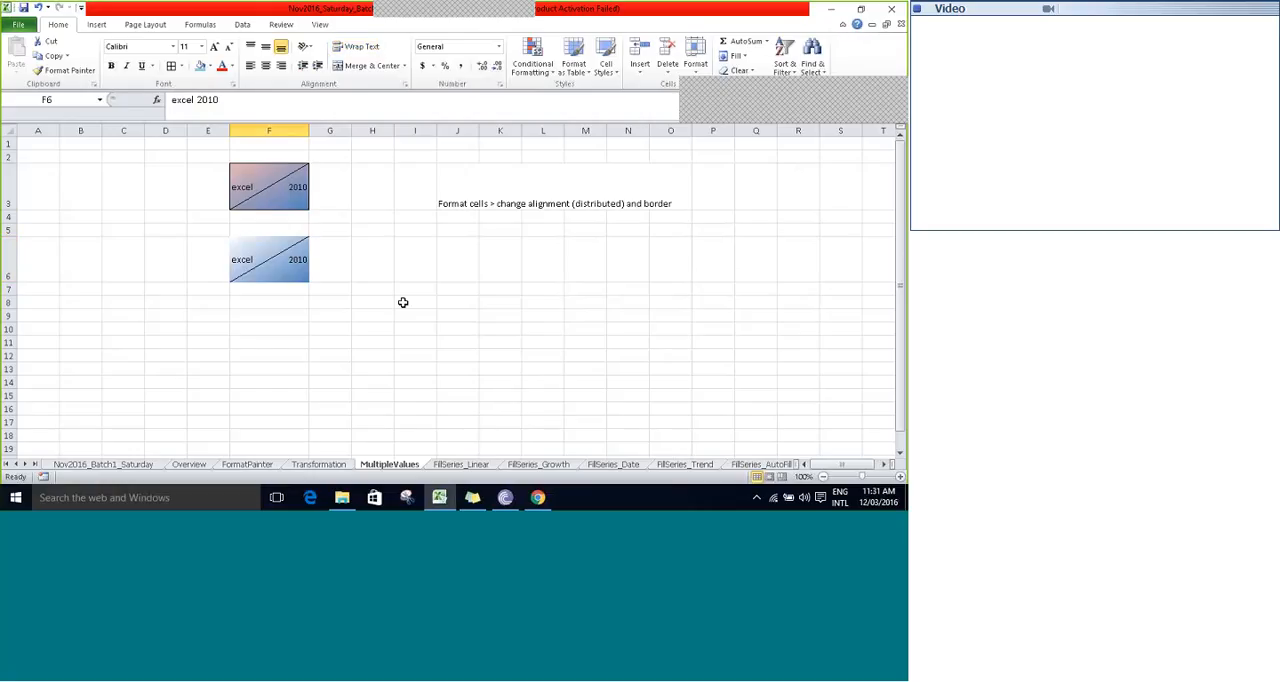
{"action": "key", "text": "Left"}
{"action": "key", "text": "Left"}
{"action": "key", "text": "Left"}
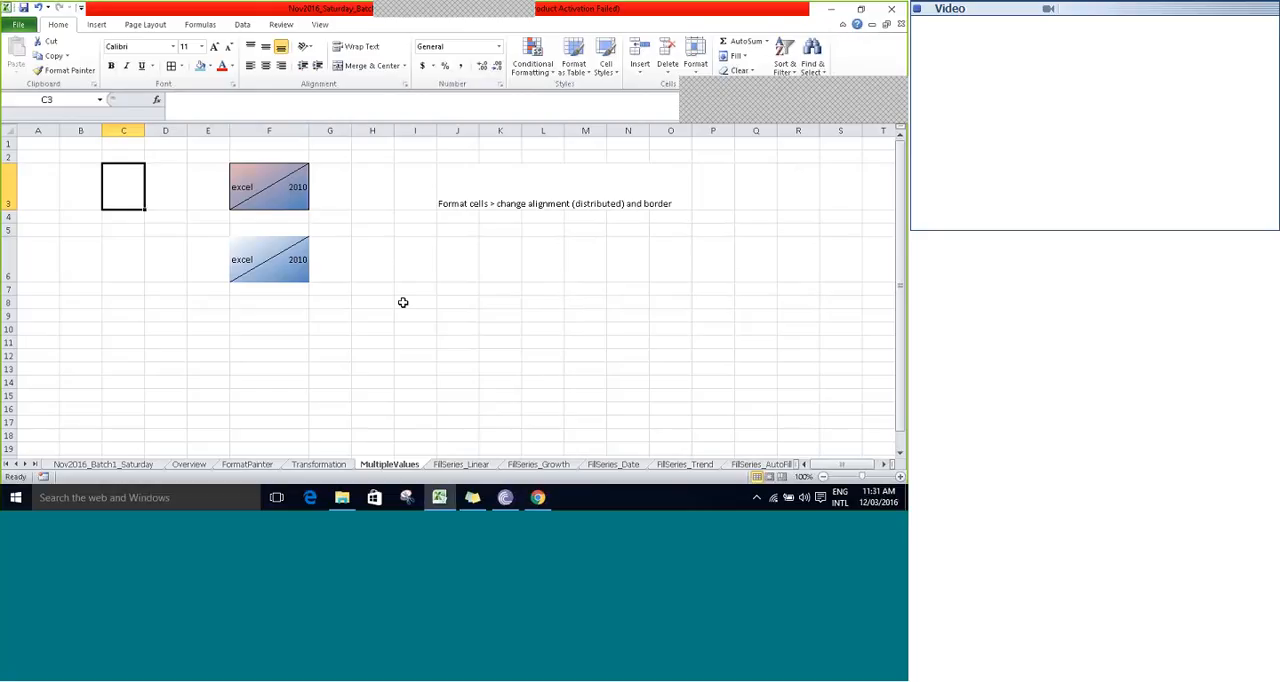
{"action": "key", "text": "Left"}
{"action": "key", "text": "Left"}
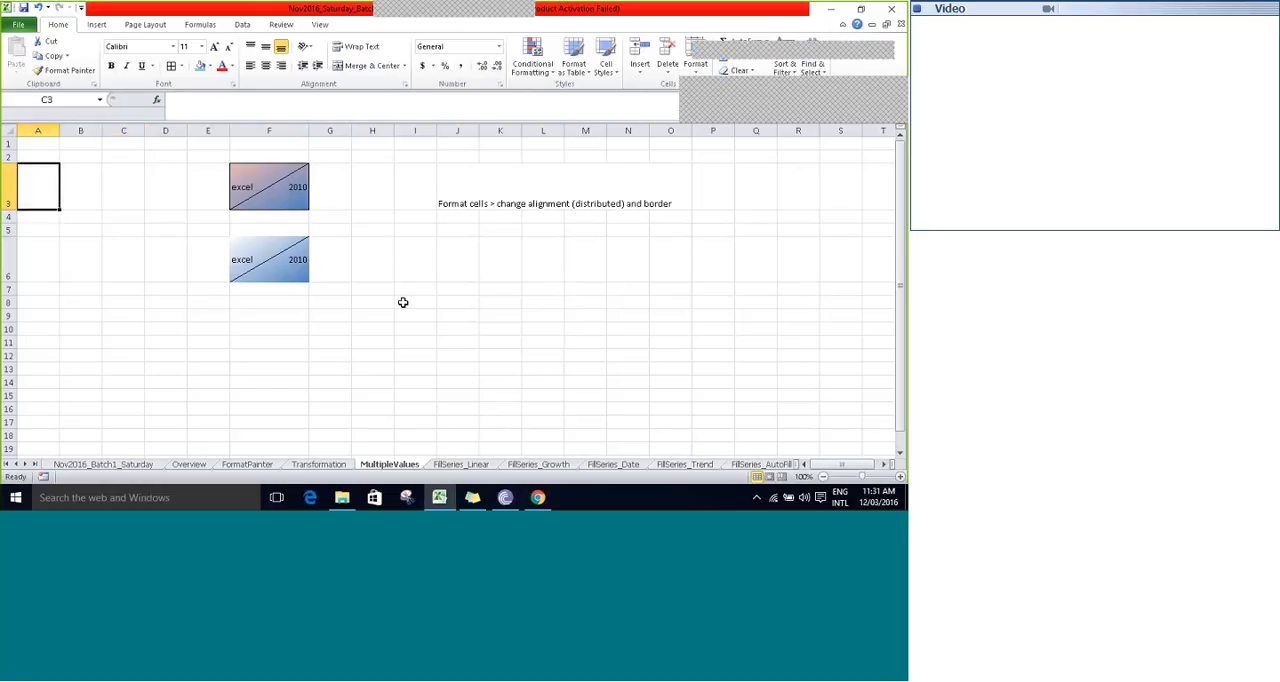
{"action": "key", "text": "shift+Right"}
{"action": "key", "text": "shift+Right"}
{"action": "key", "text": "shift+Down"}
{"action": "key", "text": "shift+Down"}
{"action": "key", "text": "shift+Down"}
{"action": "key", "text": "shift+Down"}
{"action": "key", "text": "shift+Down"}
{"action": "key", "text": "shift+Down"}
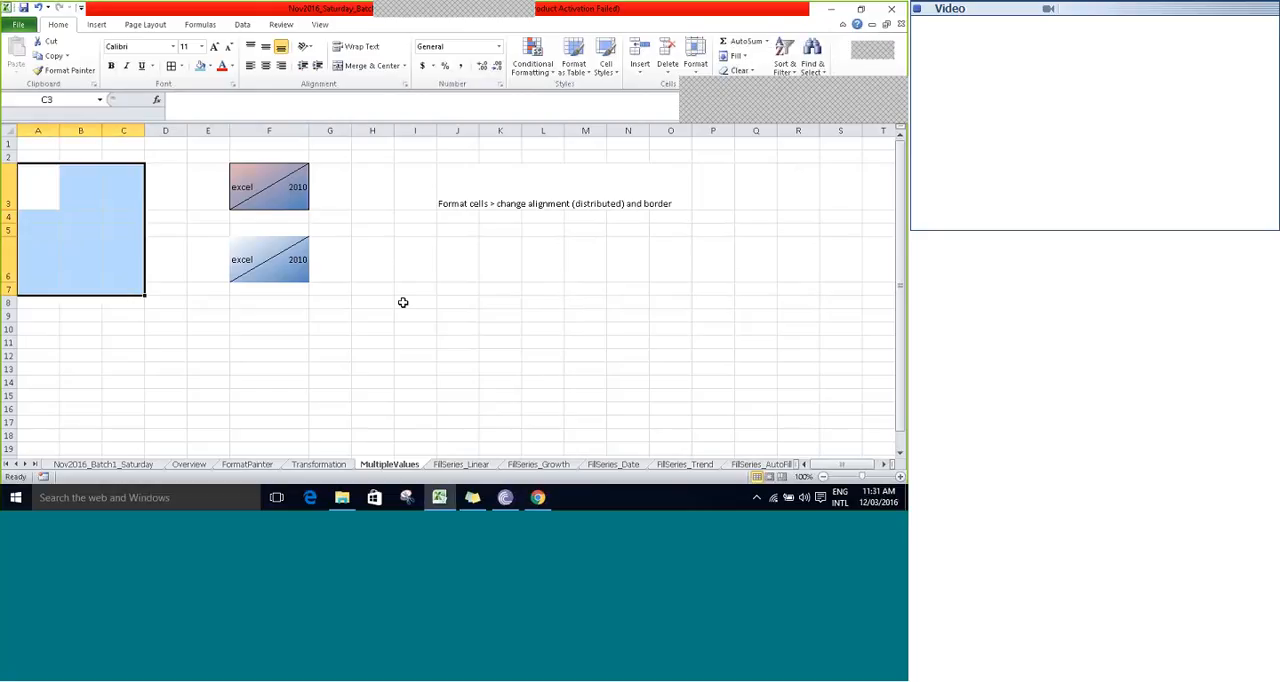
{"action": "left_click", "coordinate": [174, 66]}
{"action": "key", "text": "a"}
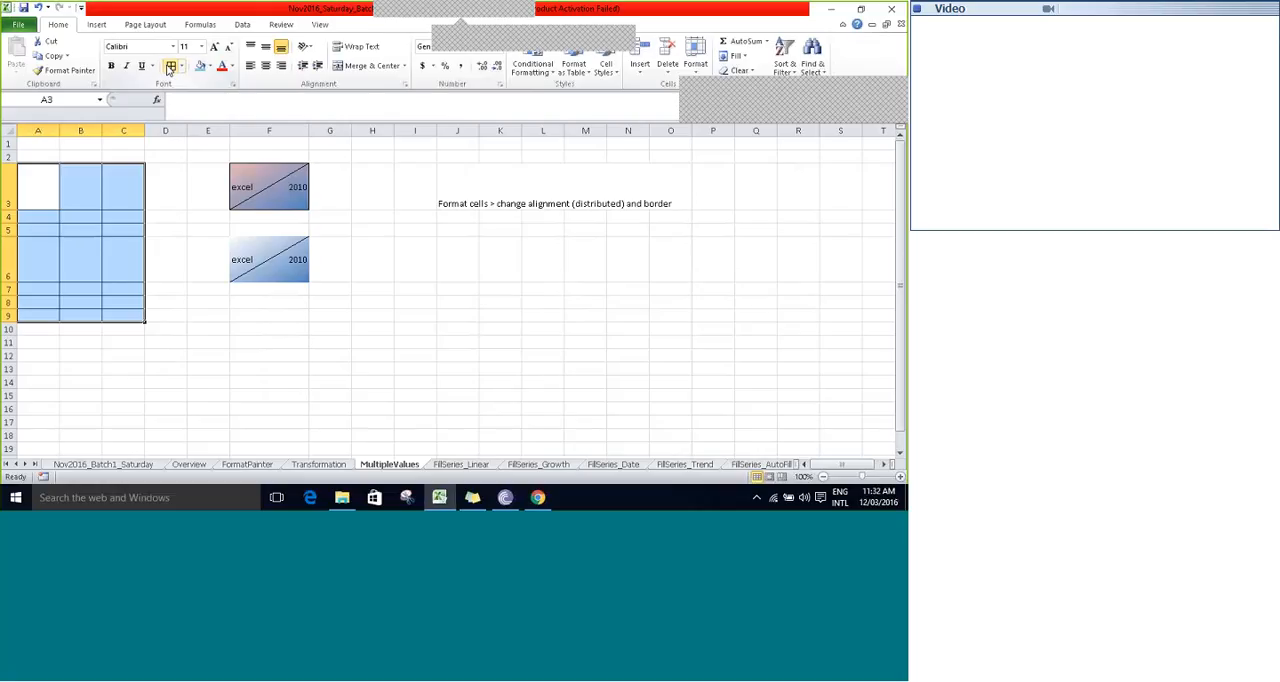
{"action": "left_click", "coordinate": [584, 30]}
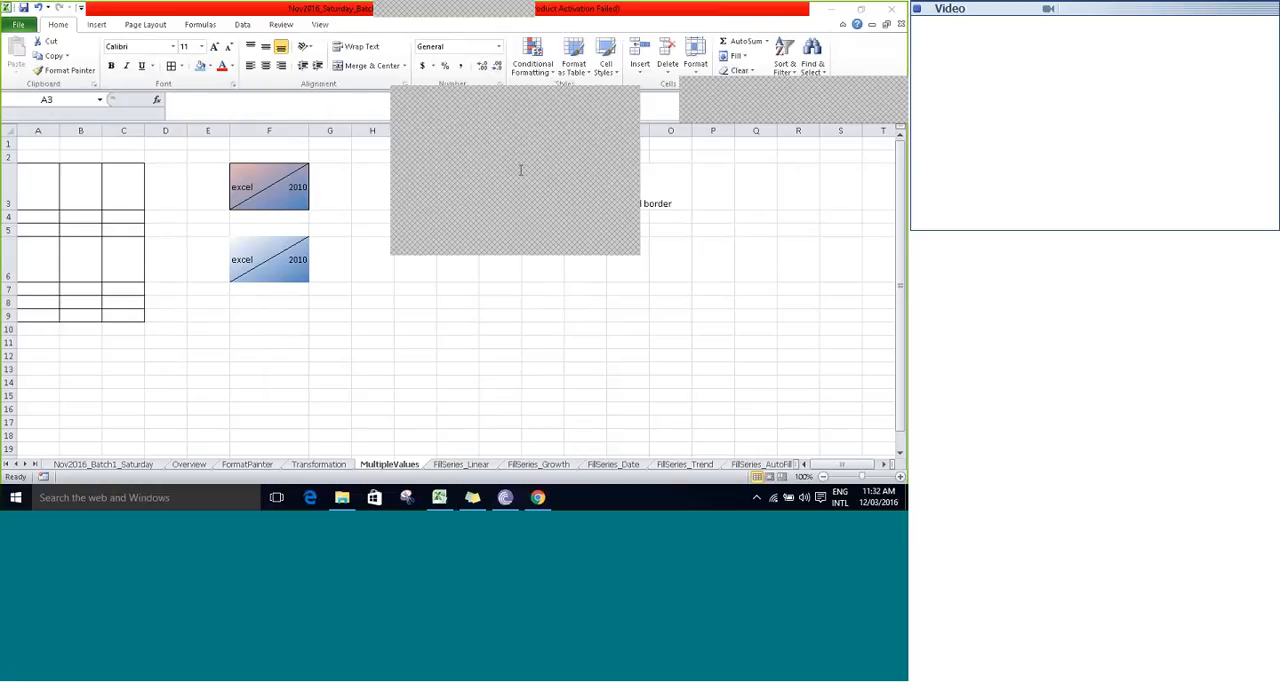
{"action": "left_click", "coordinate": [363, 207]}
- Append "Day5" to the text in cell F6, and enlarge column F and row 6 to give the three words more room
{"action": "double_click", "coordinate": [249, 257]}
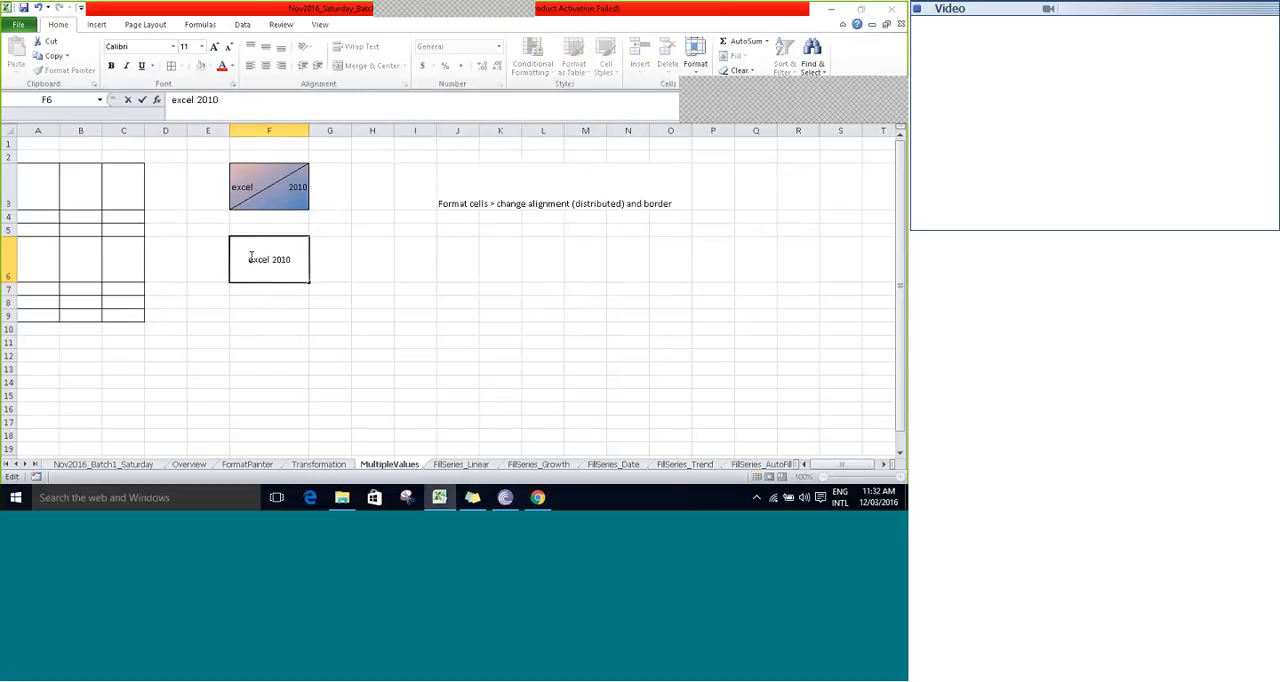
{"action": "type", "text": "Day5"}
{"action": "key", "text": "Tab"}
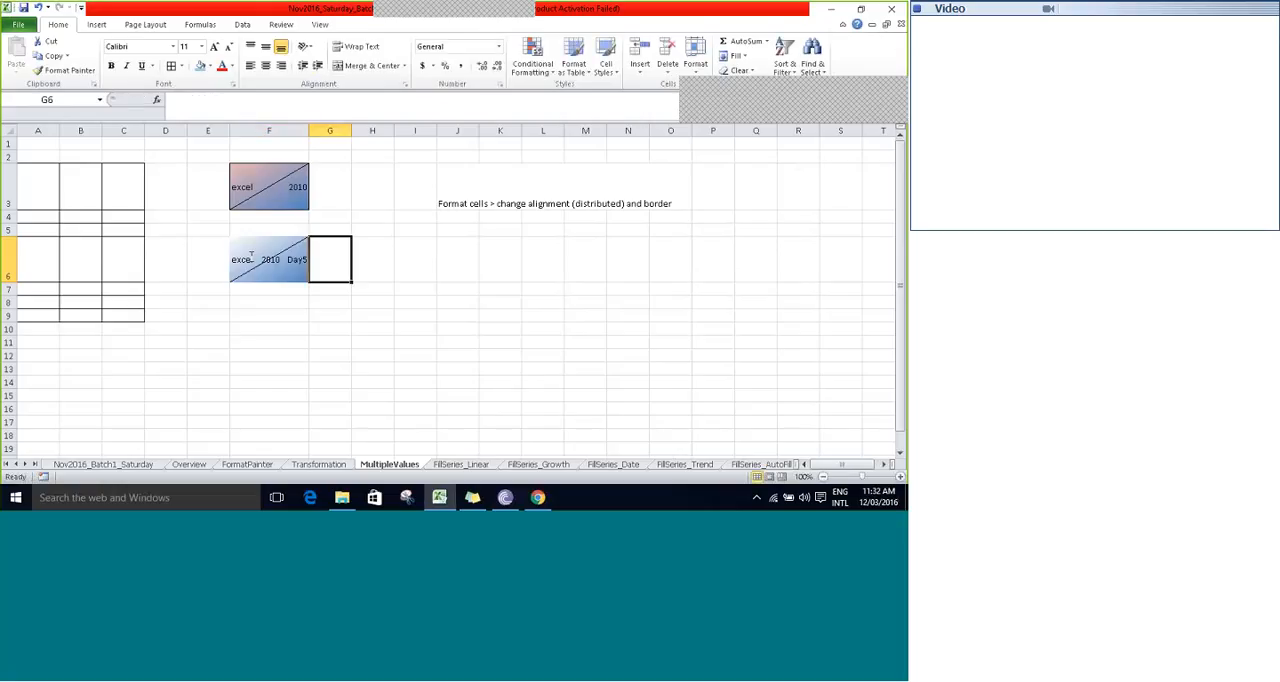
{"action": "left_click_drag", "start_coordinate": [309, 130], "coordinate": [363, 130]}
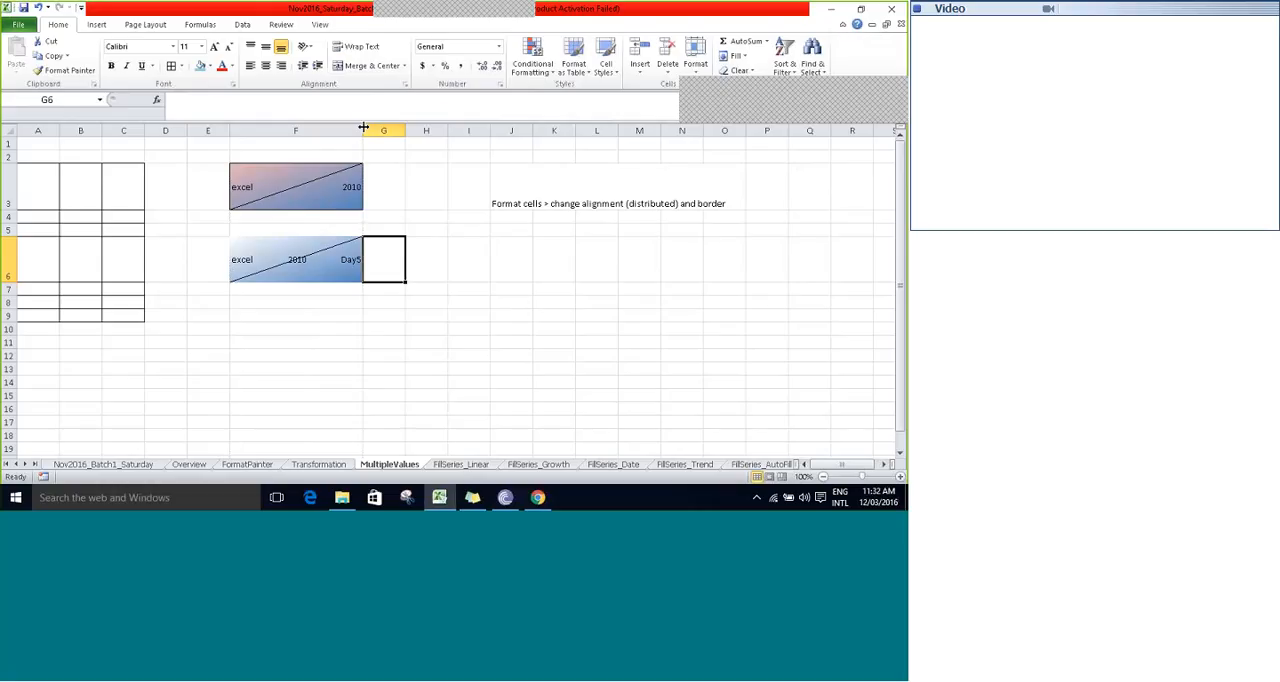
{"action": "left_click_drag", "start_coordinate": [6, 282], "coordinate": [5, 320]}
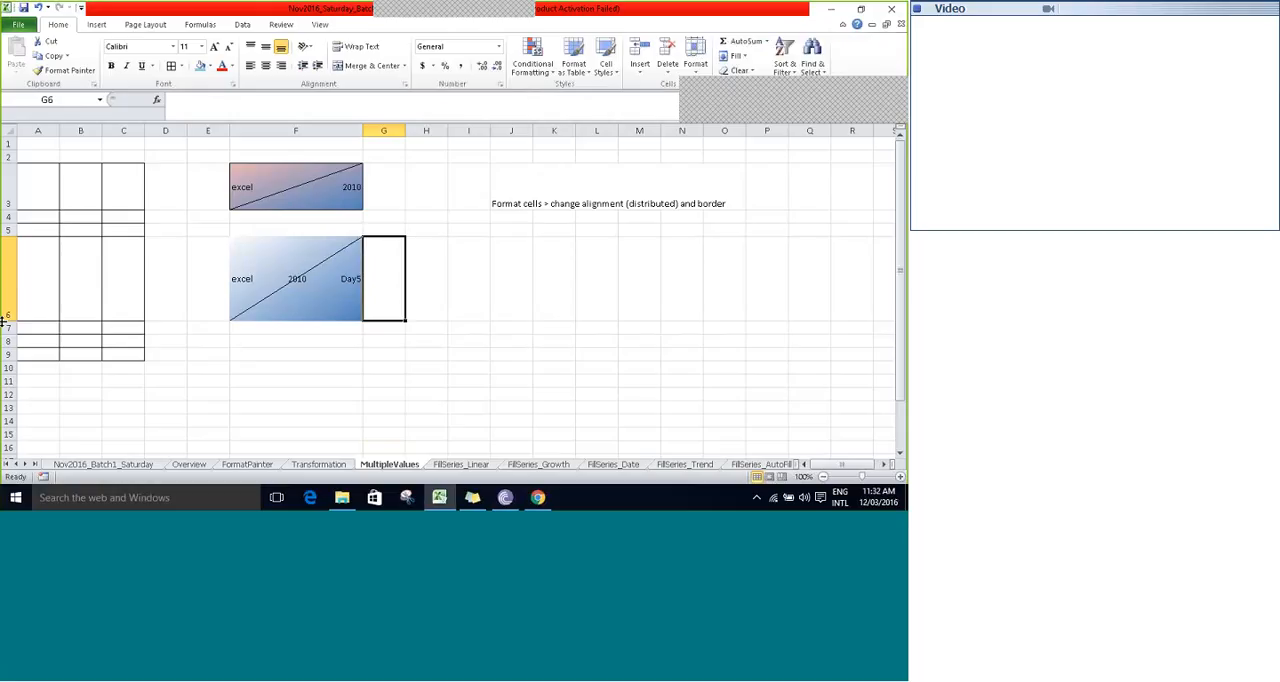
- Inspect the underlying text of cell F3 in edit mode and leave it without making changes
{"action": "left_click", "coordinate": [303, 194]}
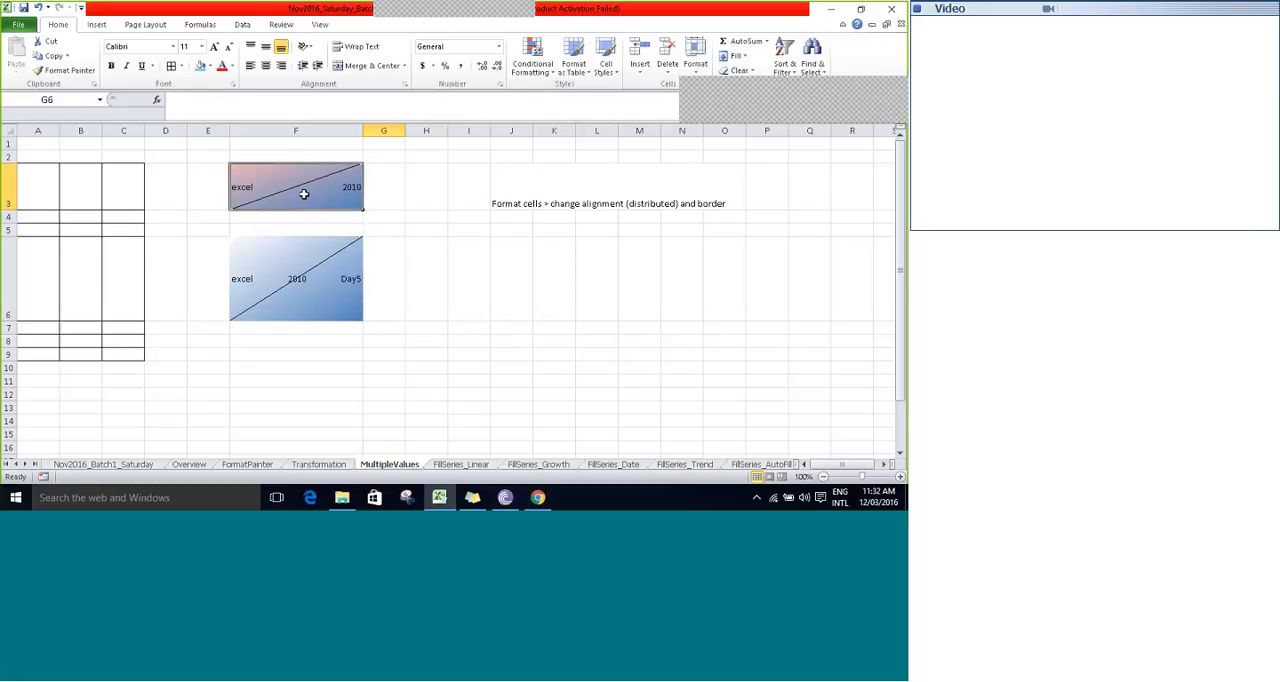
{"action": "double_click", "coordinate": [304, 194]}
{"action": "key", "text": "Escape"}
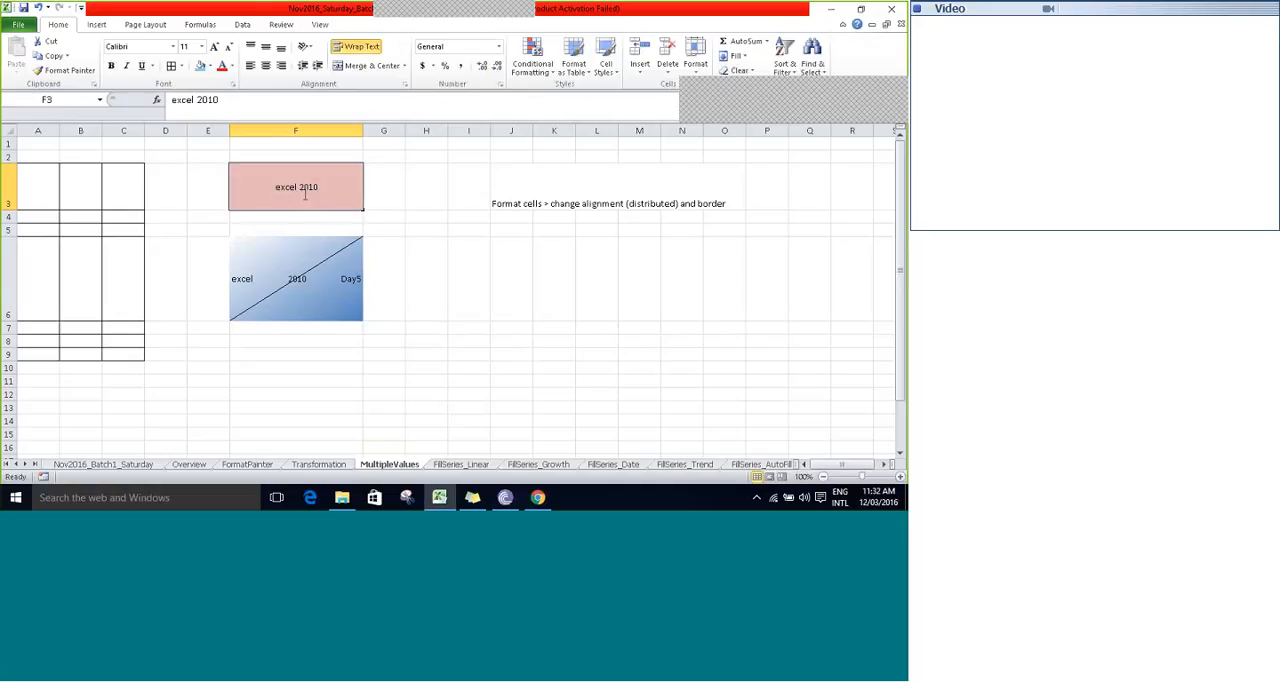
{"action": "key", "text": "Left"}
{"action": "key", "text": "Down"}
{"action": "key", "text": "Up"}
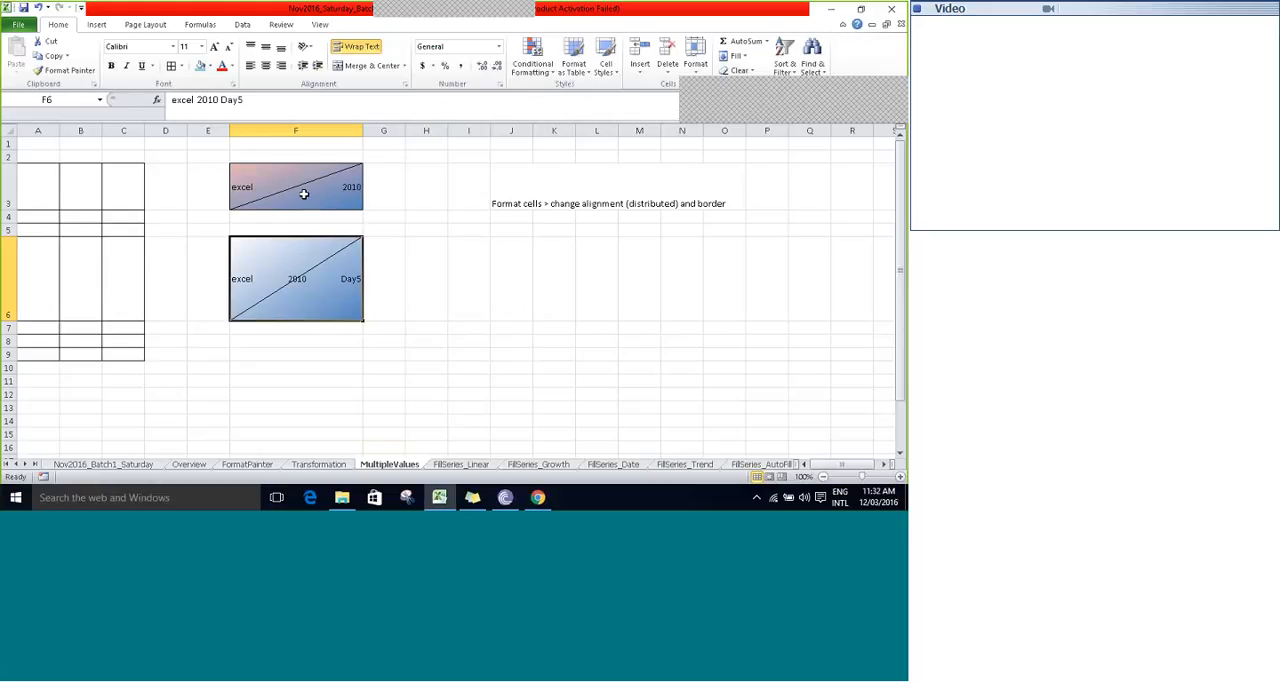
- Append "Session" as a fourth word to the text in cell F6
{"action": "double_click", "coordinate": [285, 286]}
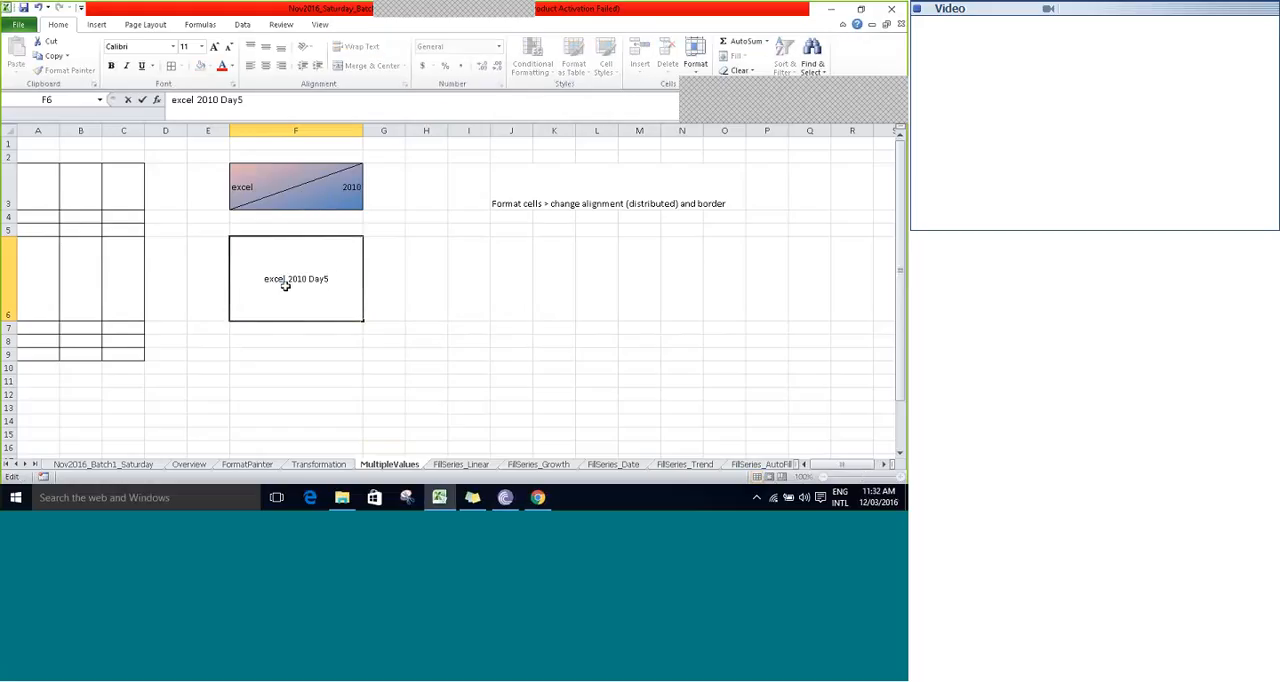
{"action": "type", "text": "Sessuib"}
{"action": "key", "text": "BackSpace"}
{"action": "key", "text": "BackSpace"}
{"action": "key", "text": "BackSpace"}
{"action": "type", "text": "ion"}
{"action": "key", "text": "Tab"}
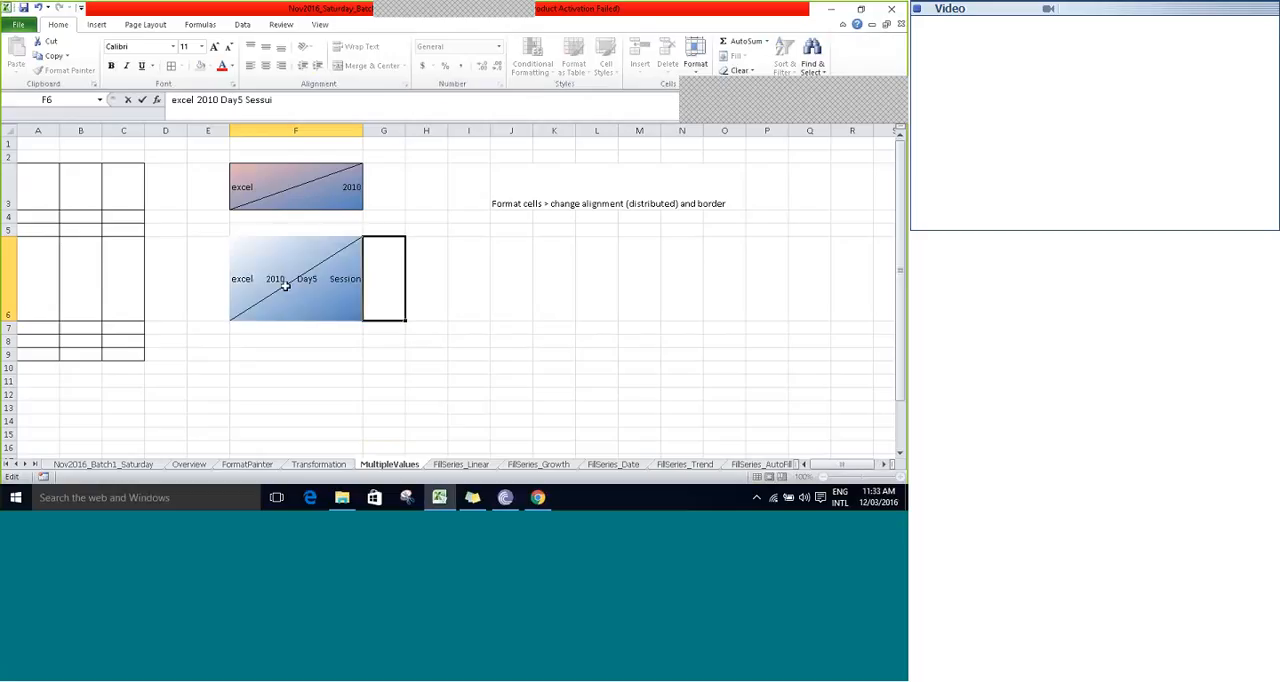
- Widen column F further and slightly increase the height of row 6
{"action": "left_click_drag", "start_coordinate": [364, 131], "coordinate": [386, 131]}
{"action": "left_click_drag", "start_coordinate": [386, 131], "coordinate": [396, 131]}
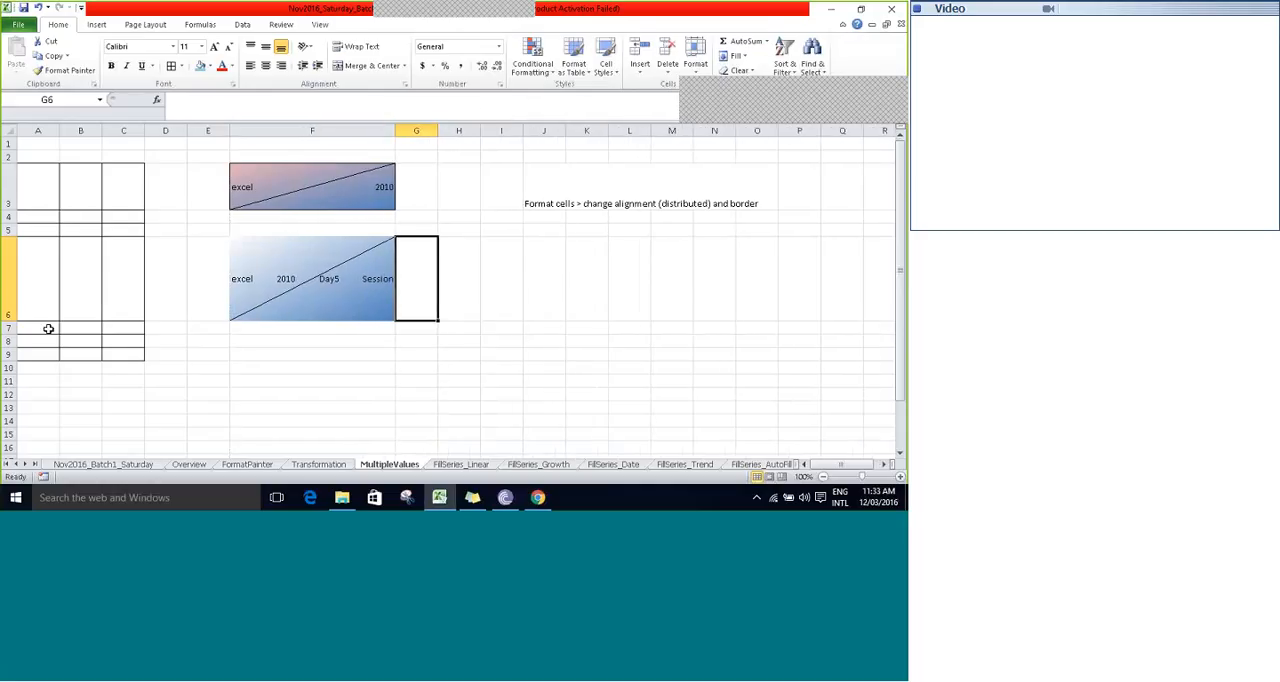
{"action": "left_click_drag", "start_coordinate": [11, 321], "coordinate": [10, 328]}
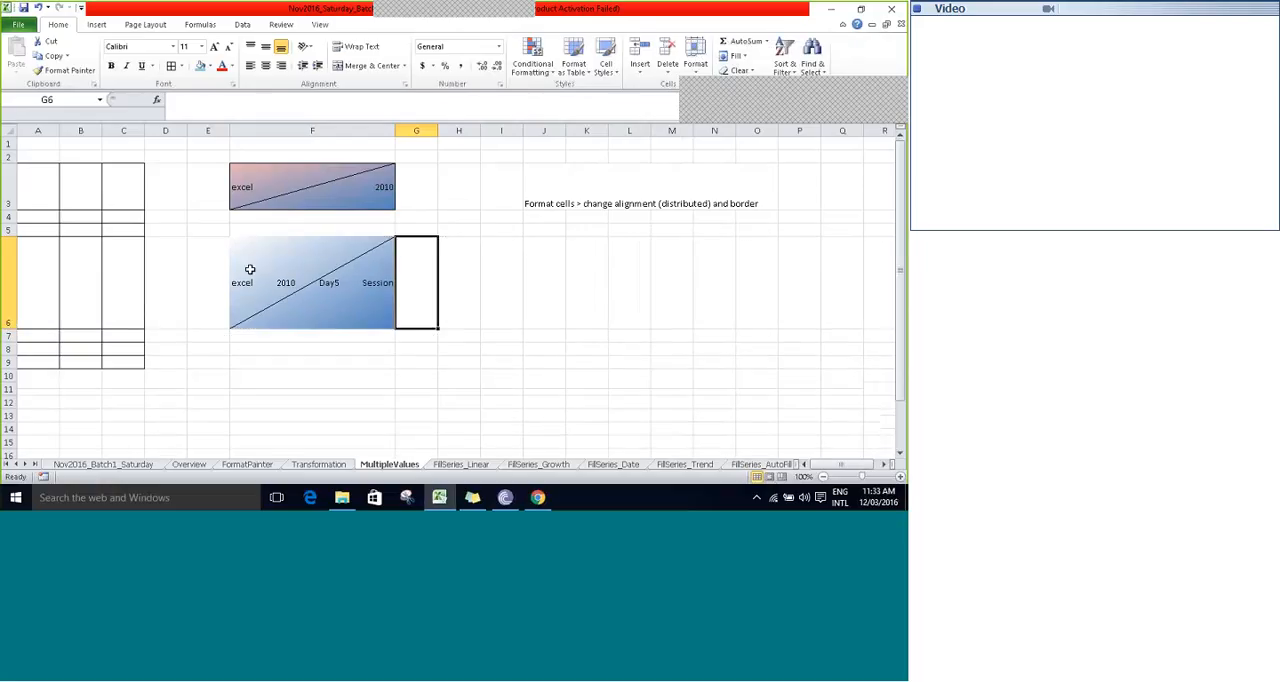
- Move the selection across cell F6 and its surrounding cells to examine whether it is one single cell
{"action": "left_click", "coordinate": [298, 279]}
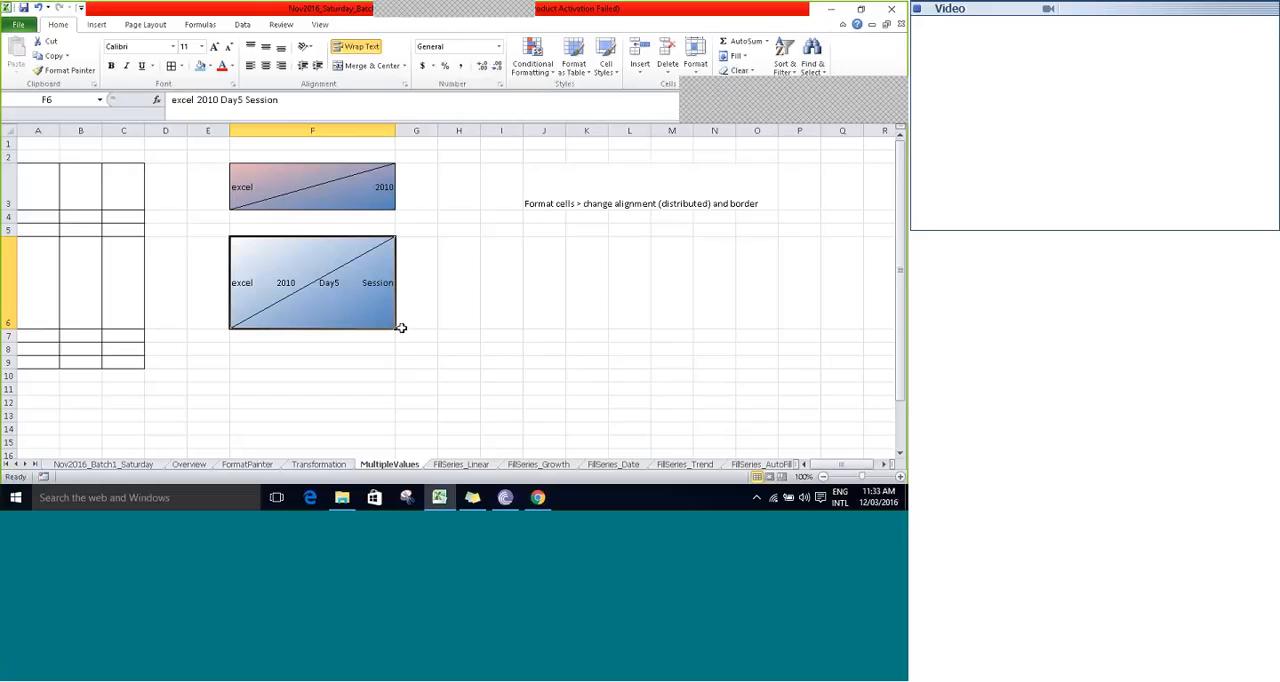
{"action": "key", "text": "Left"}
{"action": "key", "text": "Right"}
{"action": "key", "text": "Up"}
{"action": "key", "text": "Down"}
{"action": "key", "text": "Left"}
{"action": "key", "text": "Left"}
{"action": "key", "text": "Left"}
{"action": "key", "text": "Left"}
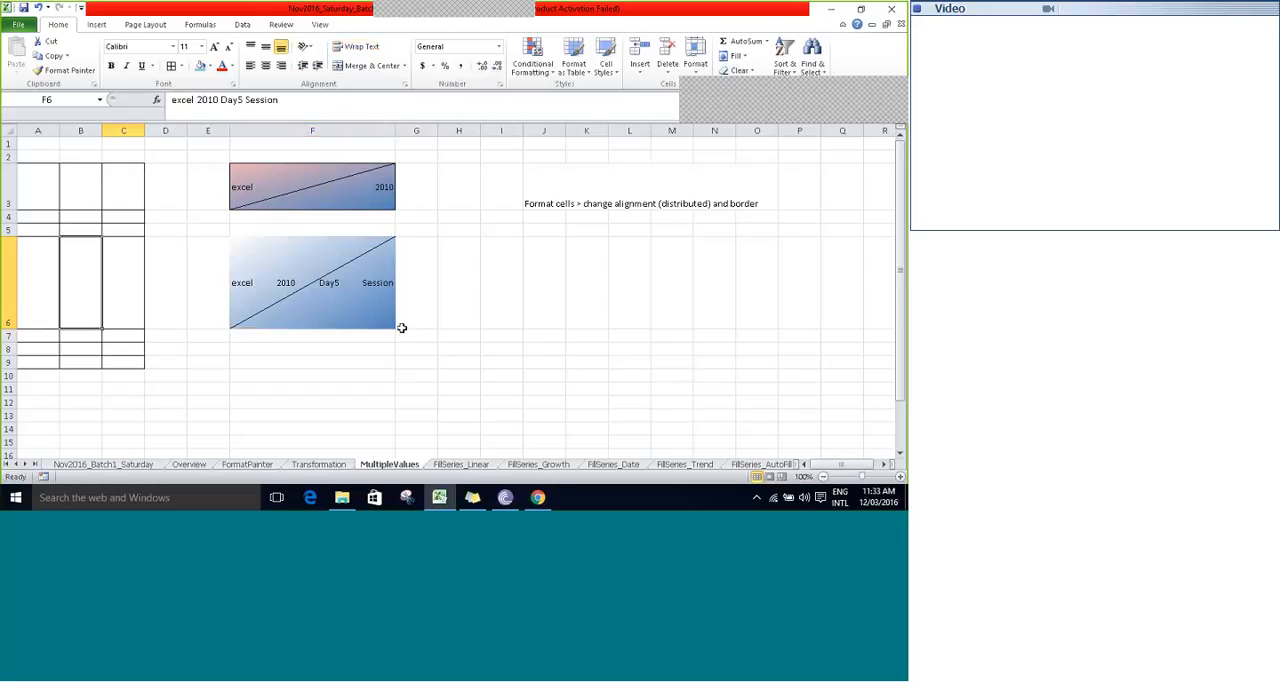
{"action": "key", "text": "Right"}
{"action": "key", "text": "Right"}
{"action": "key", "text": "Right"}
{"action": "key", "text": "Right"}
{"action": "key", "text": "Up"}
{"action": "key", "text": "Up"}
{"action": "key", "text": "Down"}
{"action": "key", "text": "Down"}
{"action": "key", "text": "Down"}
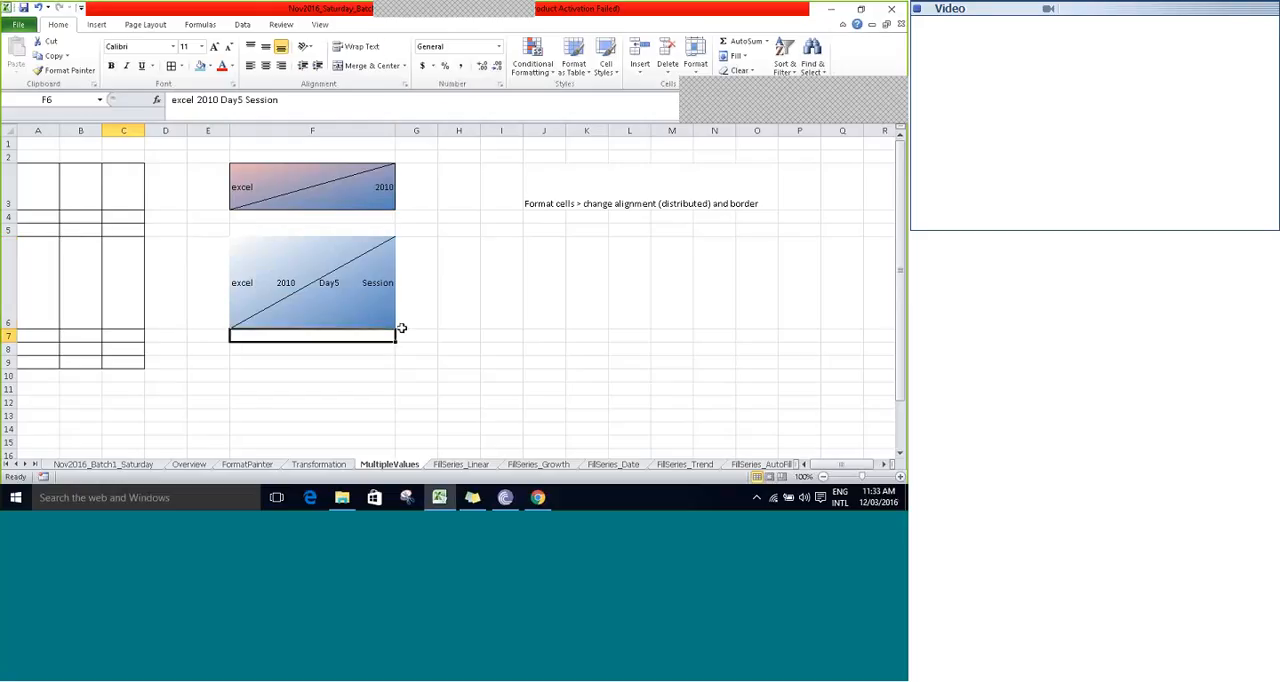
{"action": "key", "text": "Up"}
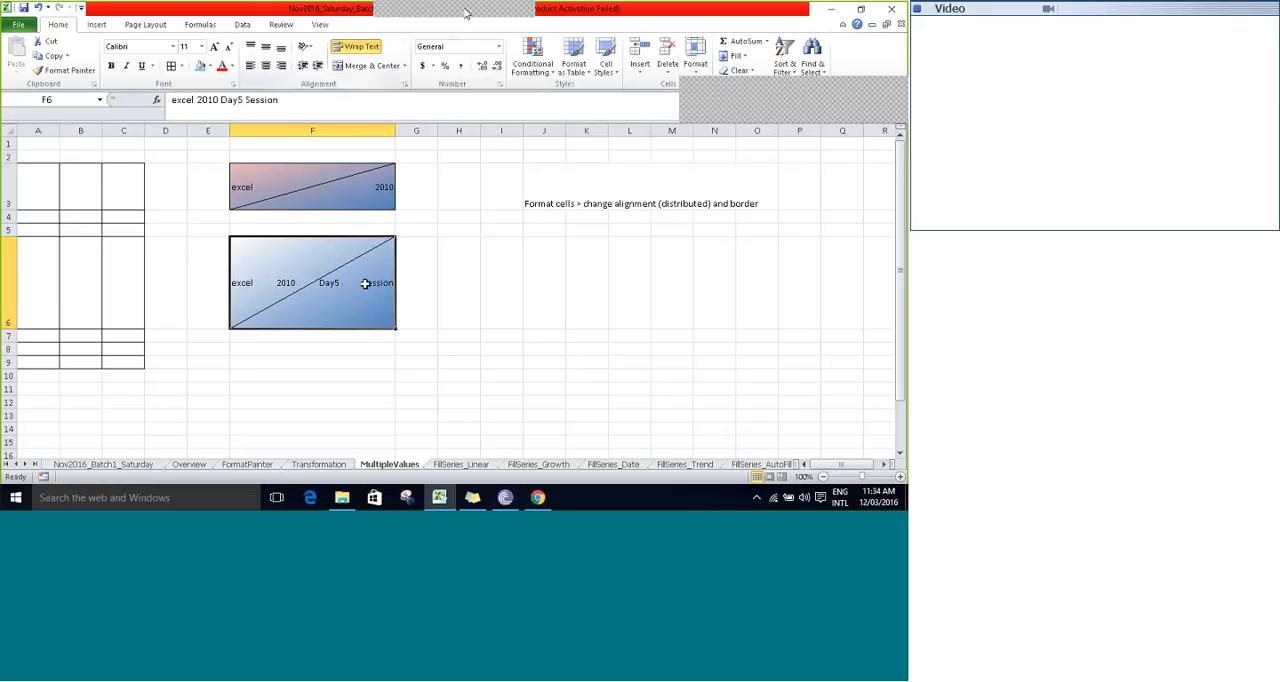
{"action": "left_click", "coordinate": [575, 22]}
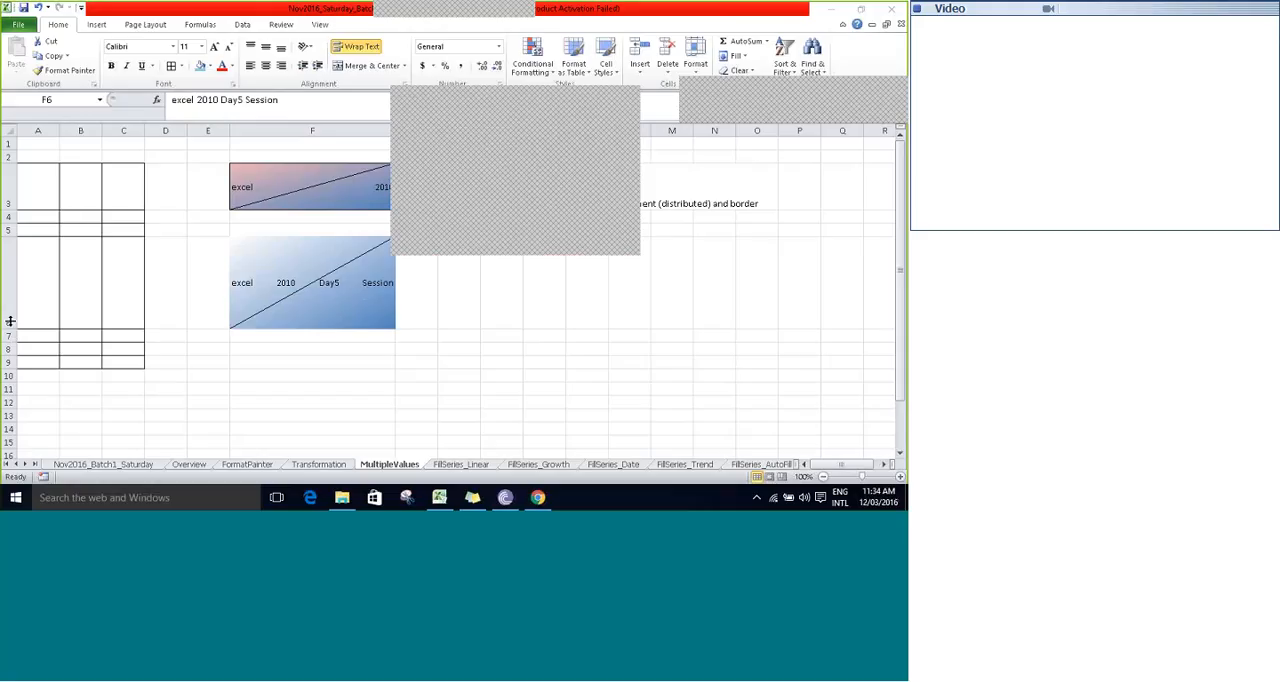
- Reduce row 6 to about a third of its height and make row 3 slightly shorter
{"action": "left_click_drag", "start_coordinate": [10, 321], "coordinate": [6, 262]}
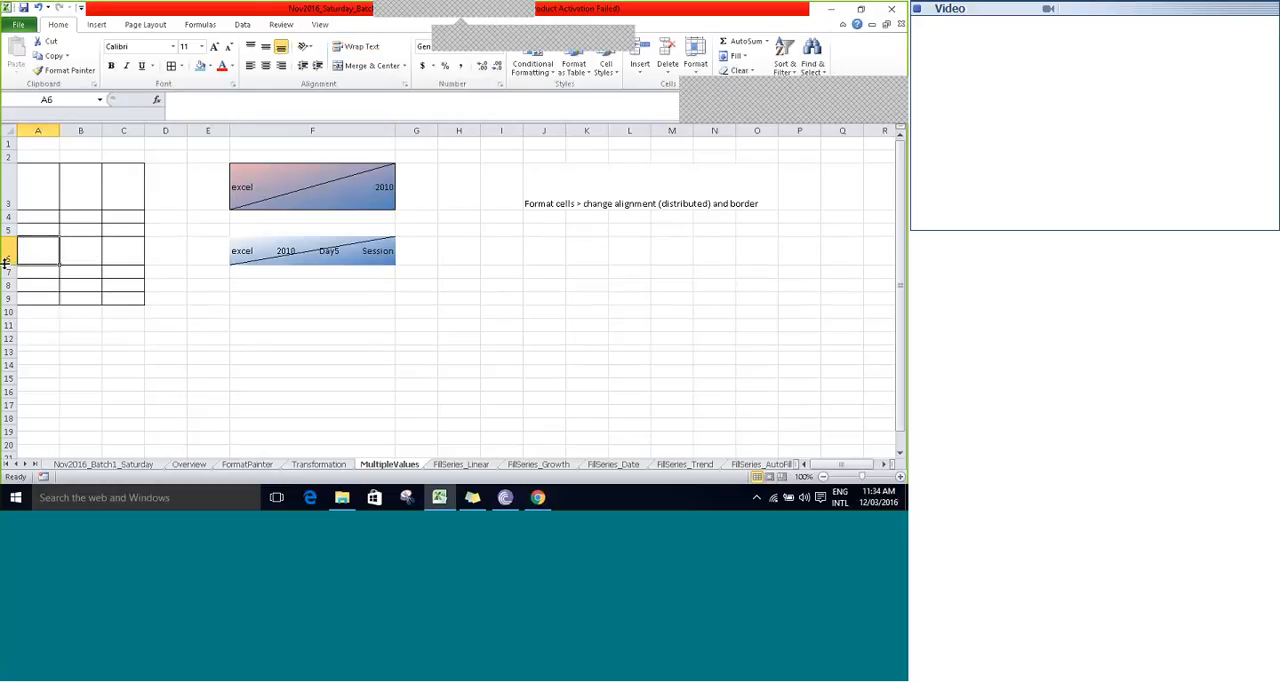
{"action": "left_click_drag", "start_coordinate": [8, 209], "coordinate": [8, 205]}
- Enter "Session Timings" in cell A3 of the bordered table and keep that cell selected
{"action": "left_click", "coordinate": [32, 194]}
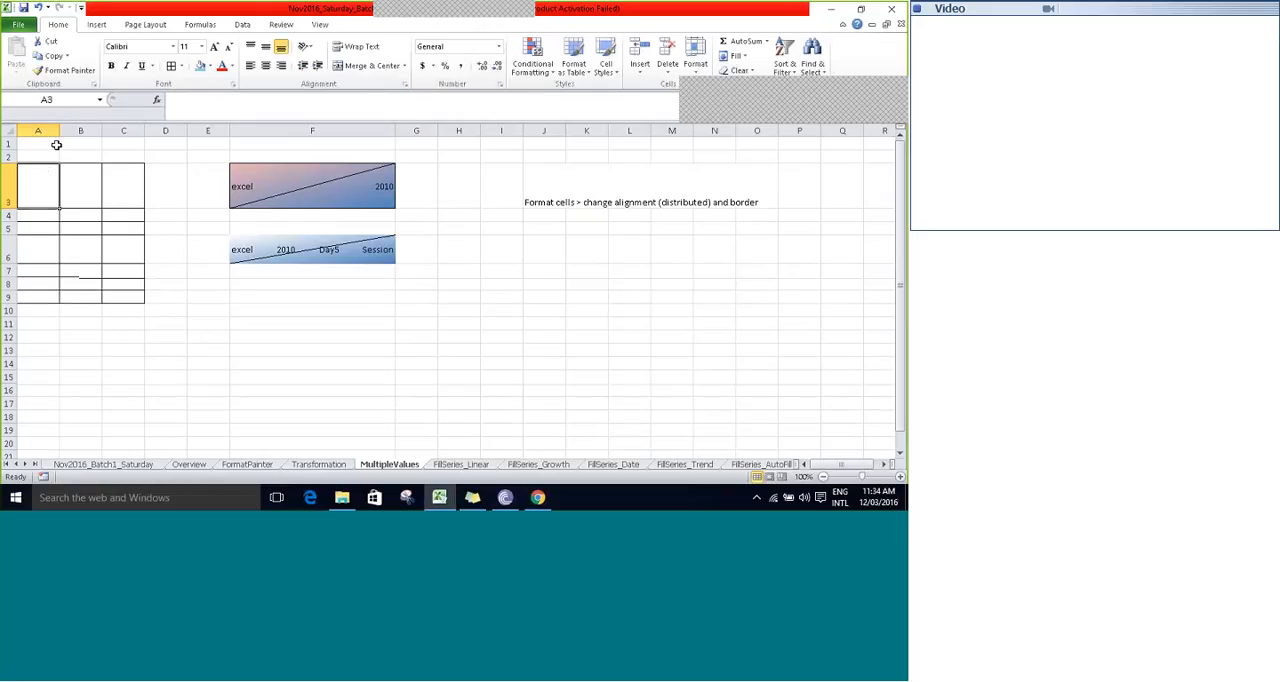
{"action": "type", "text": "Session"}
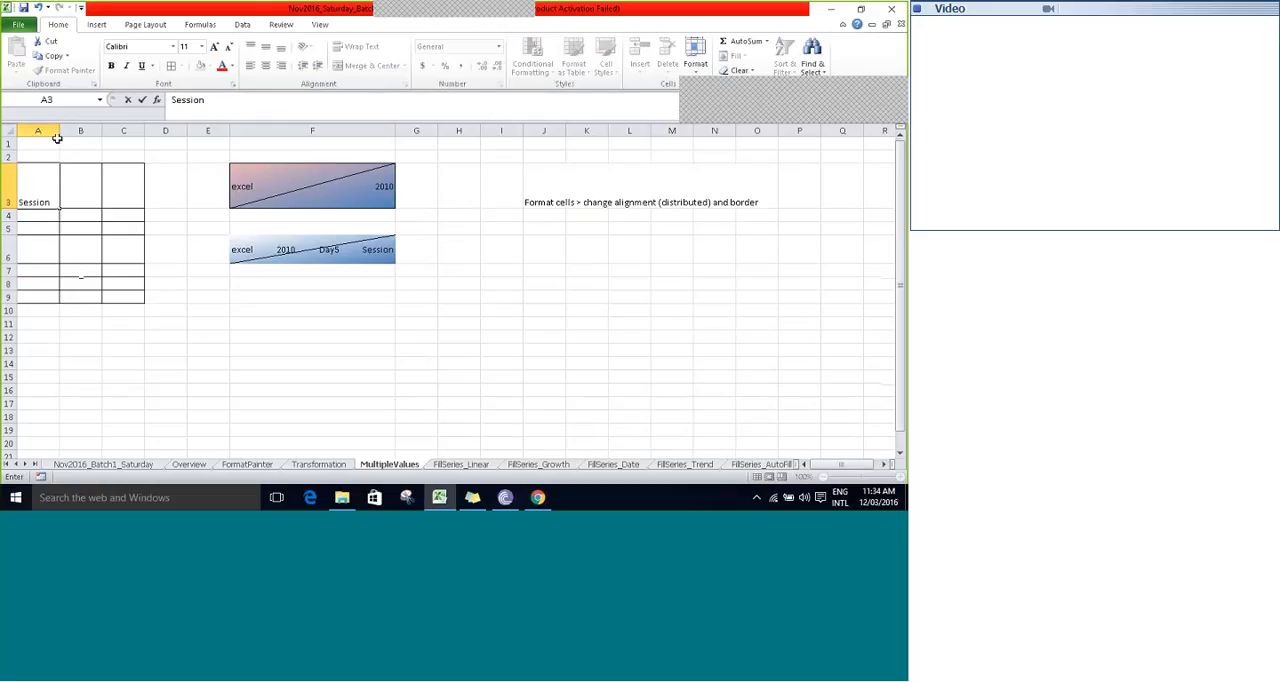
{"action": "type", "text": " Timings"}
{"action": "key", "text": "ctrl+Return"}
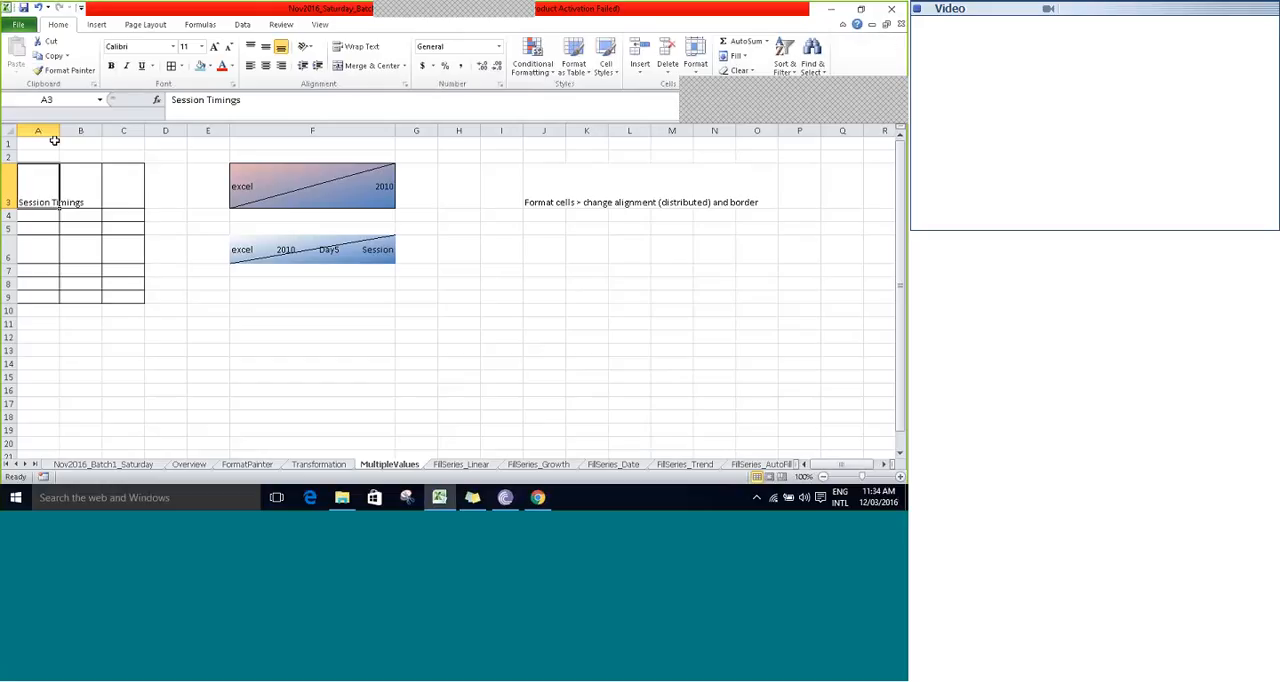
{"action": "key", "text": "Right"}
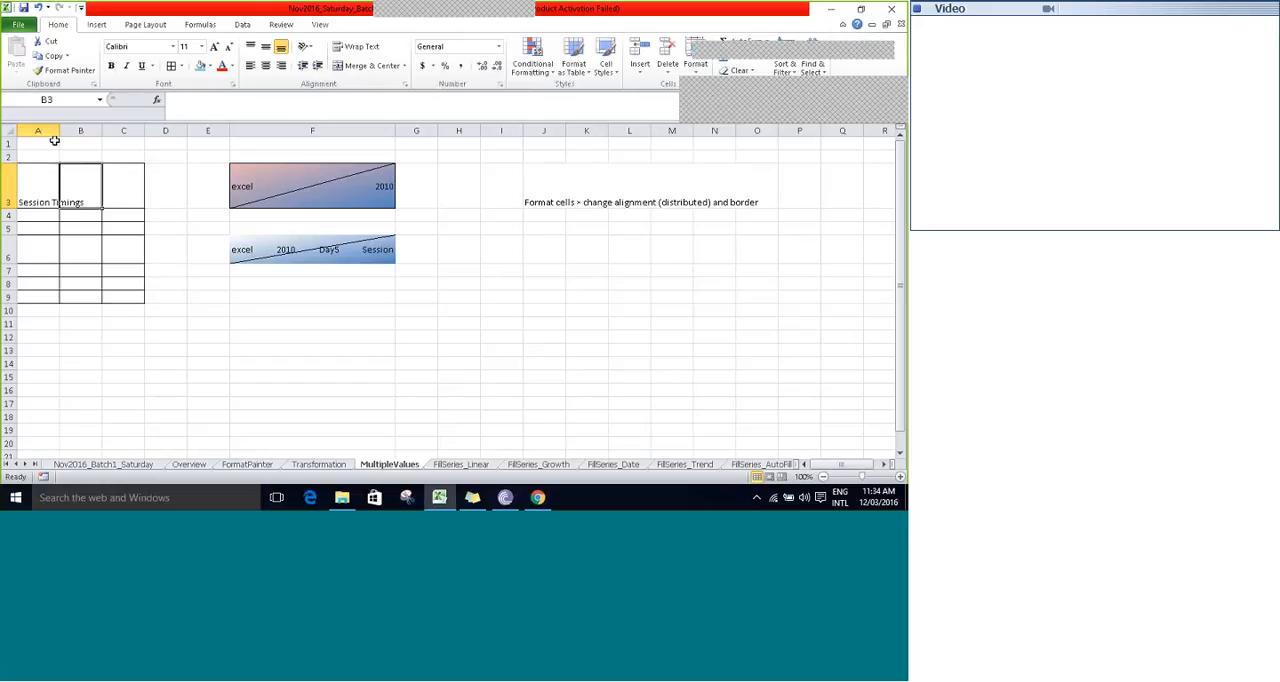
{"action": "key", "text": "Left"}
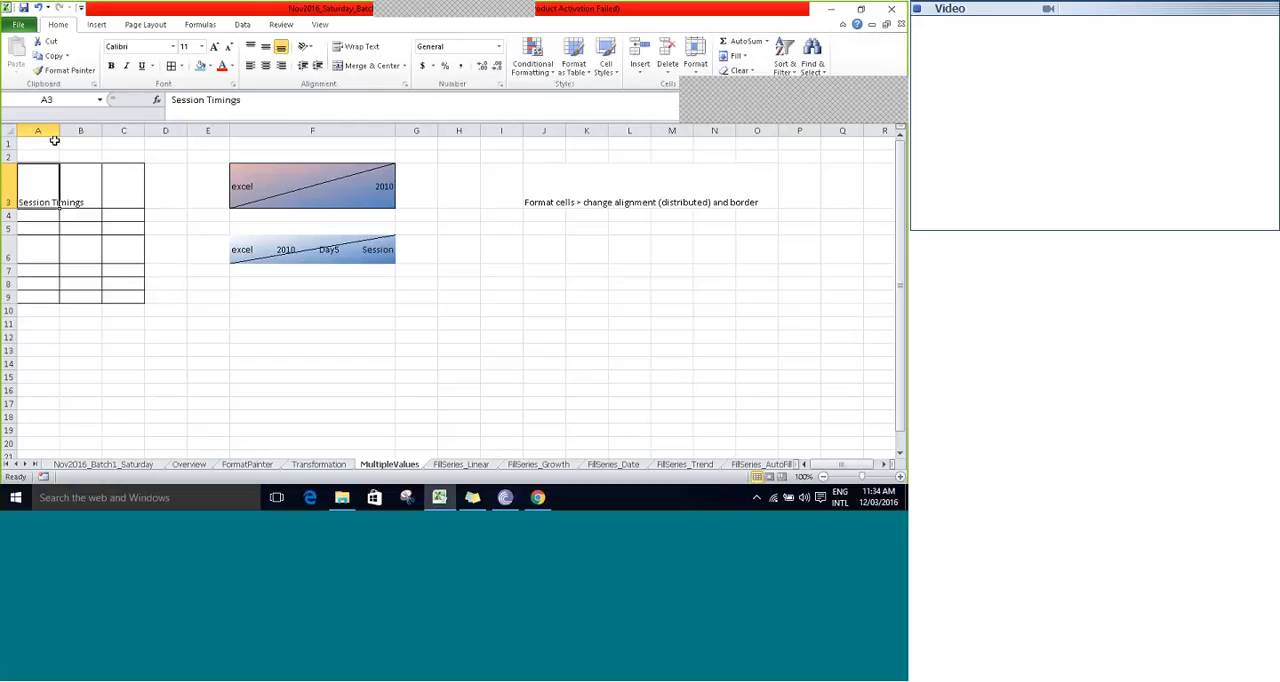
- Enter the table headers "TopicsCovered" in cell B3 and "Comments" in cell C3
{"action": "key", "text": "Right"}
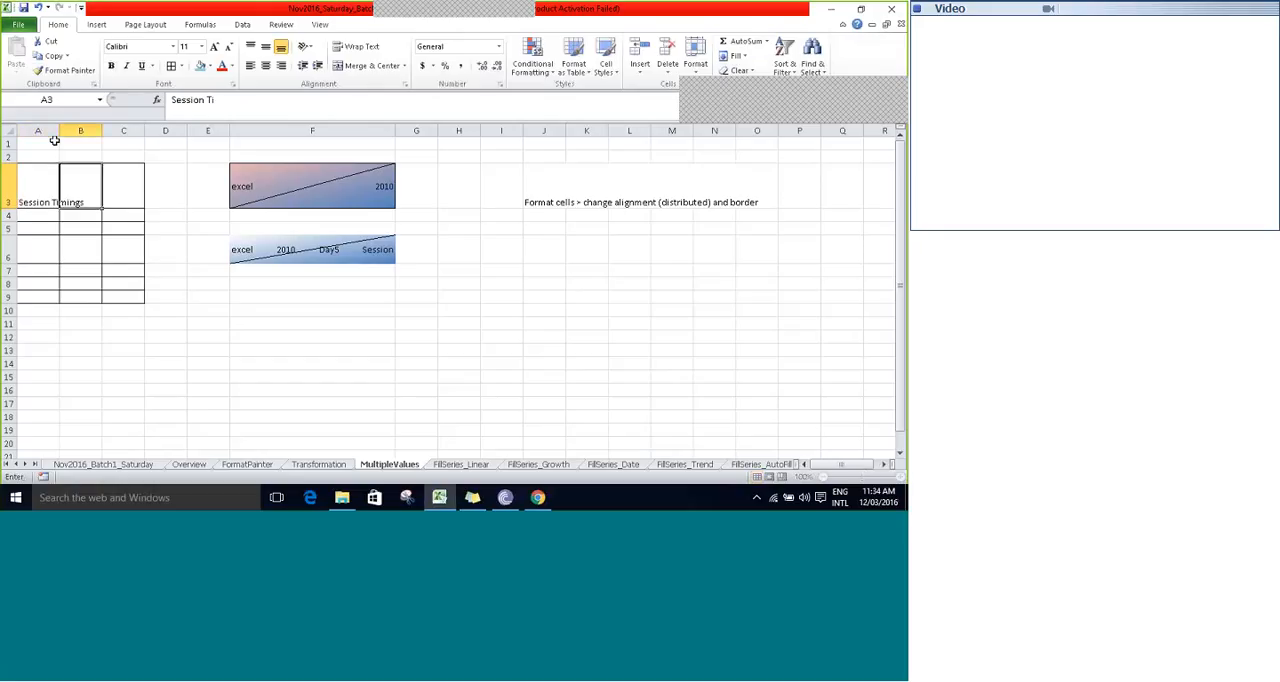
{"action": "type", "text": "Topic"}
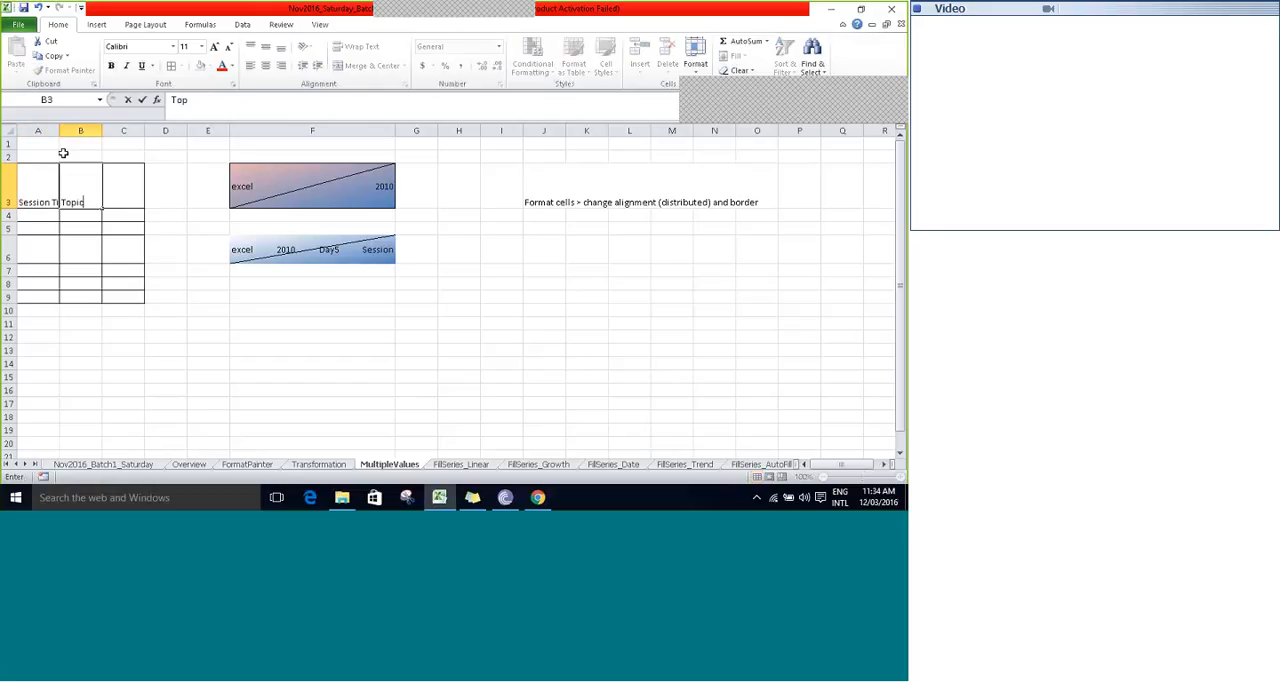
{"action": "key", "text": "BackSpace"}
{"action": "type", "text": "csCovered"}
{"action": "key", "text": "Tab"}
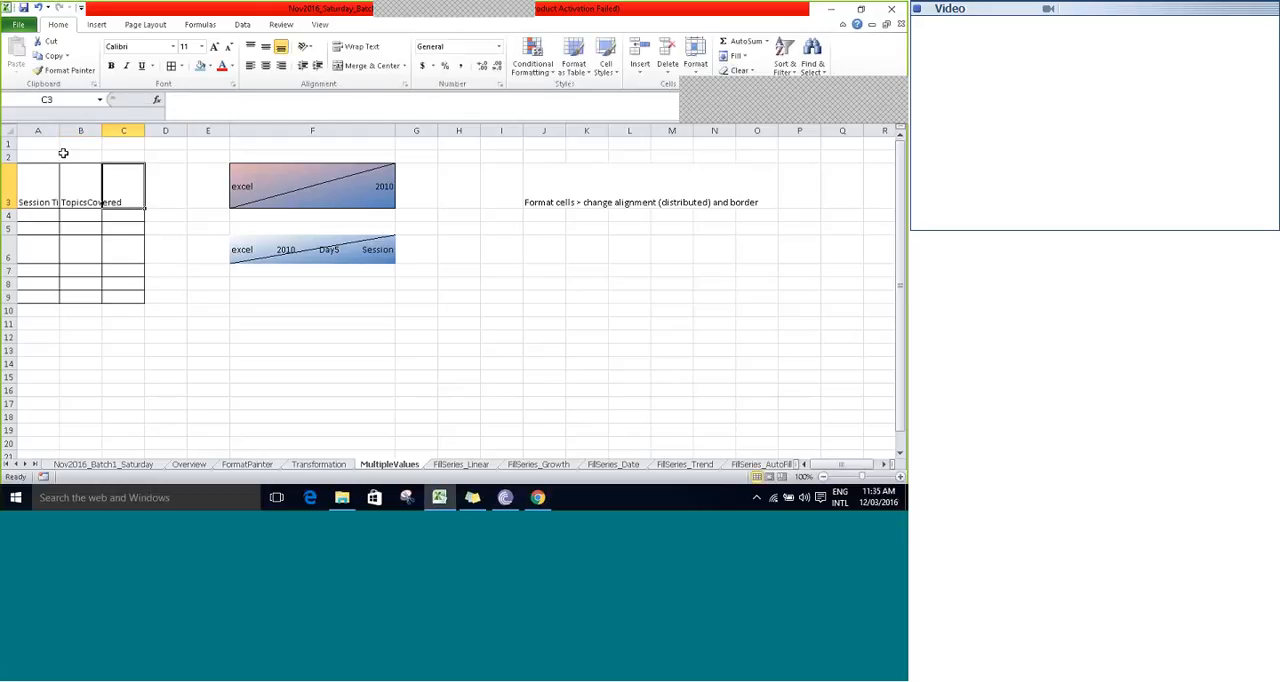
{"action": "type", "text": "Comment"}
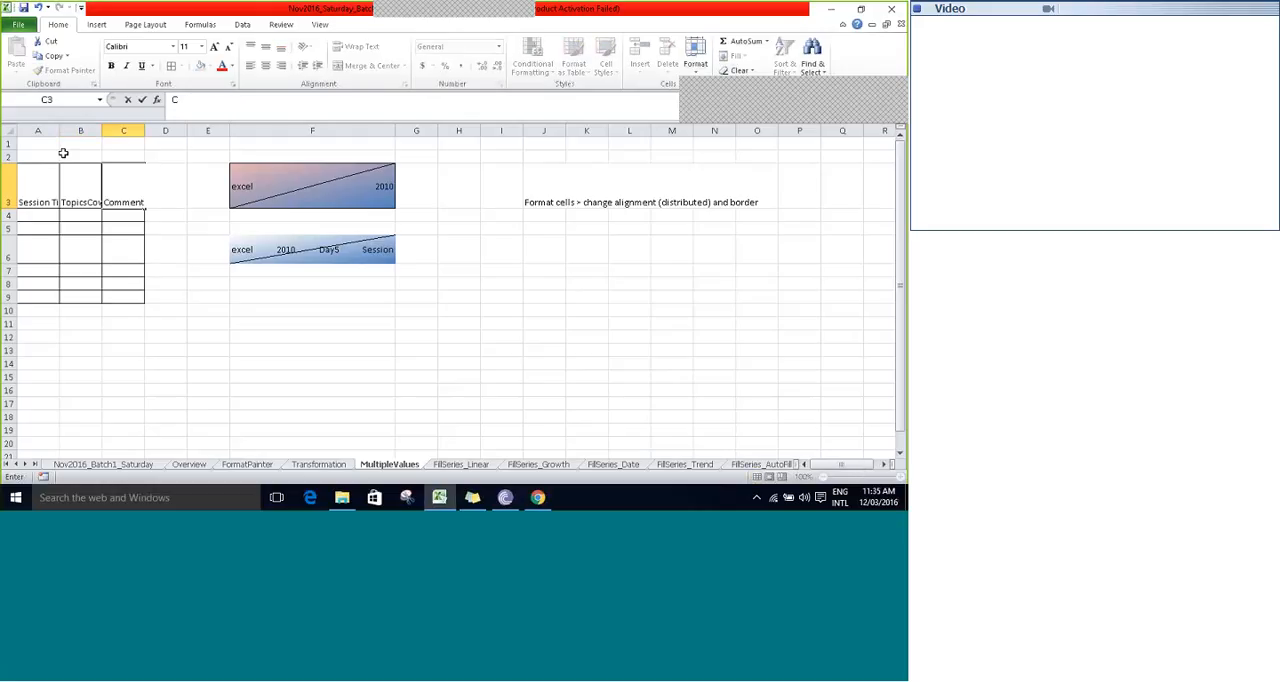
{"action": "type", "text": "s"}
{"action": "key", "text": "Tab"}
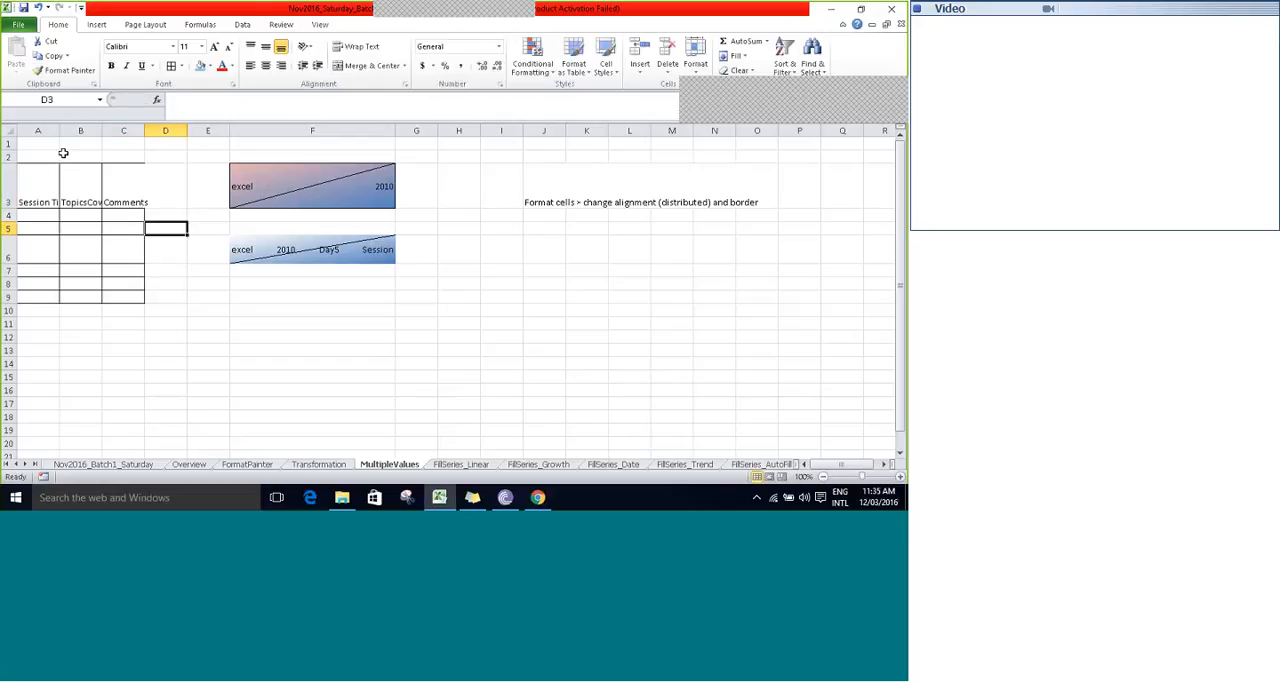
{"action": "key", "text": "Tab"}
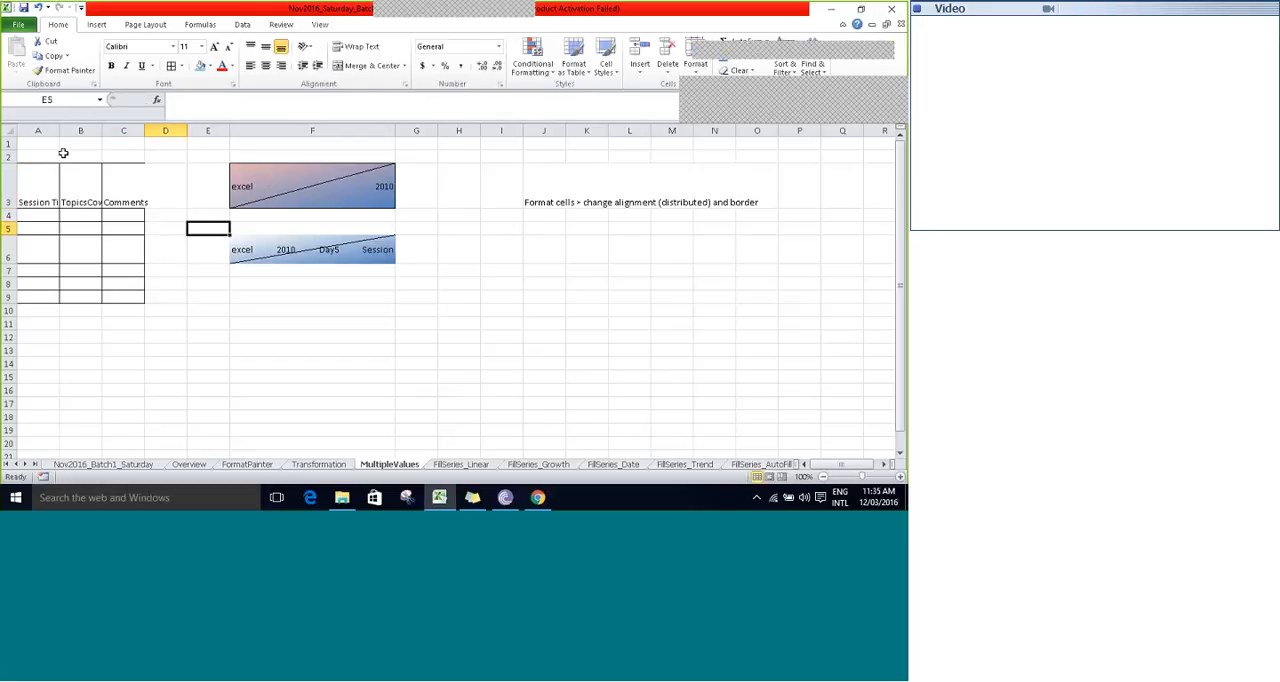
- Angle the header text in A3:C3 counterclockwise and make column A slightly narrower
{"action": "left_click", "coordinate": [32, 177]}
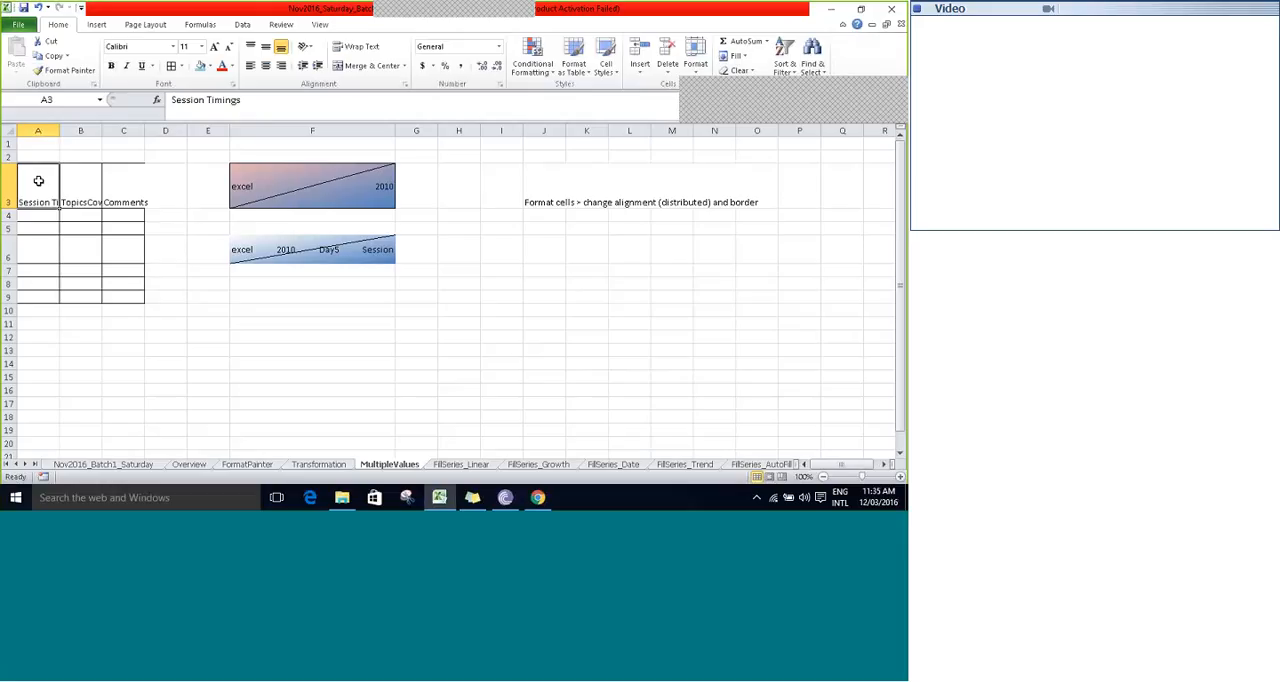
{"action": "key", "text": "shift+Right"}
{"action": "key", "text": "shift+Right"}
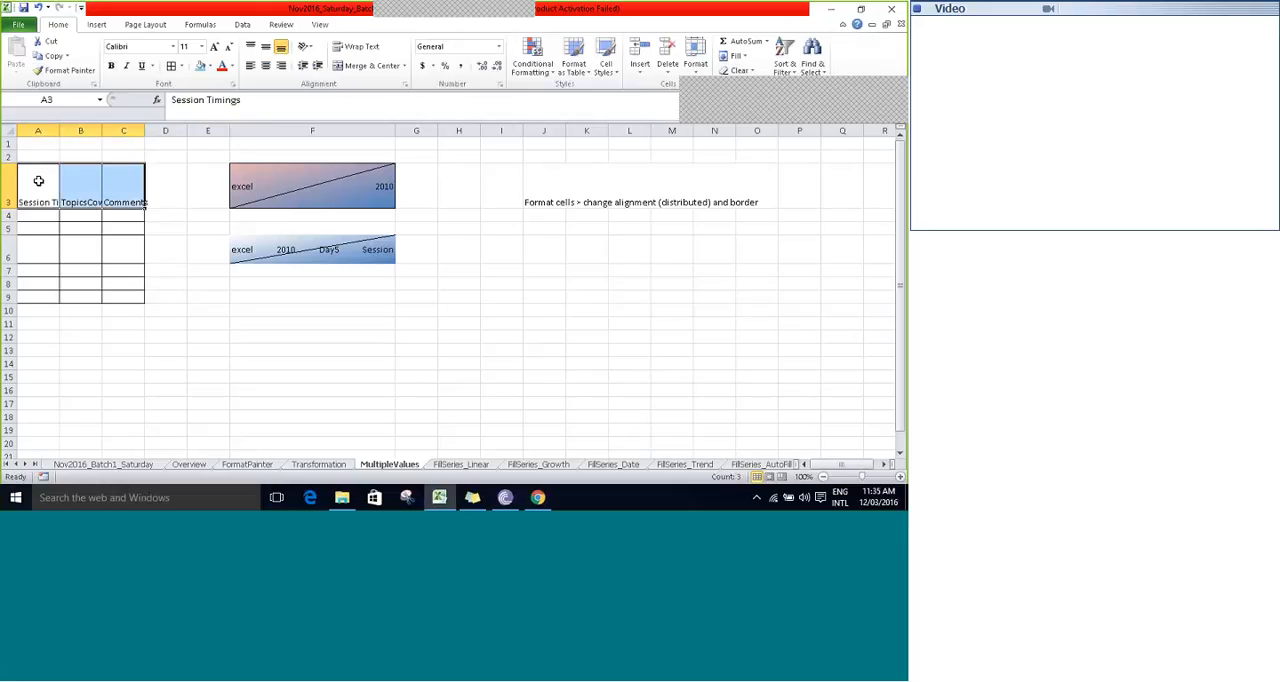
{"action": "left_click", "coordinate": [313, 52]}
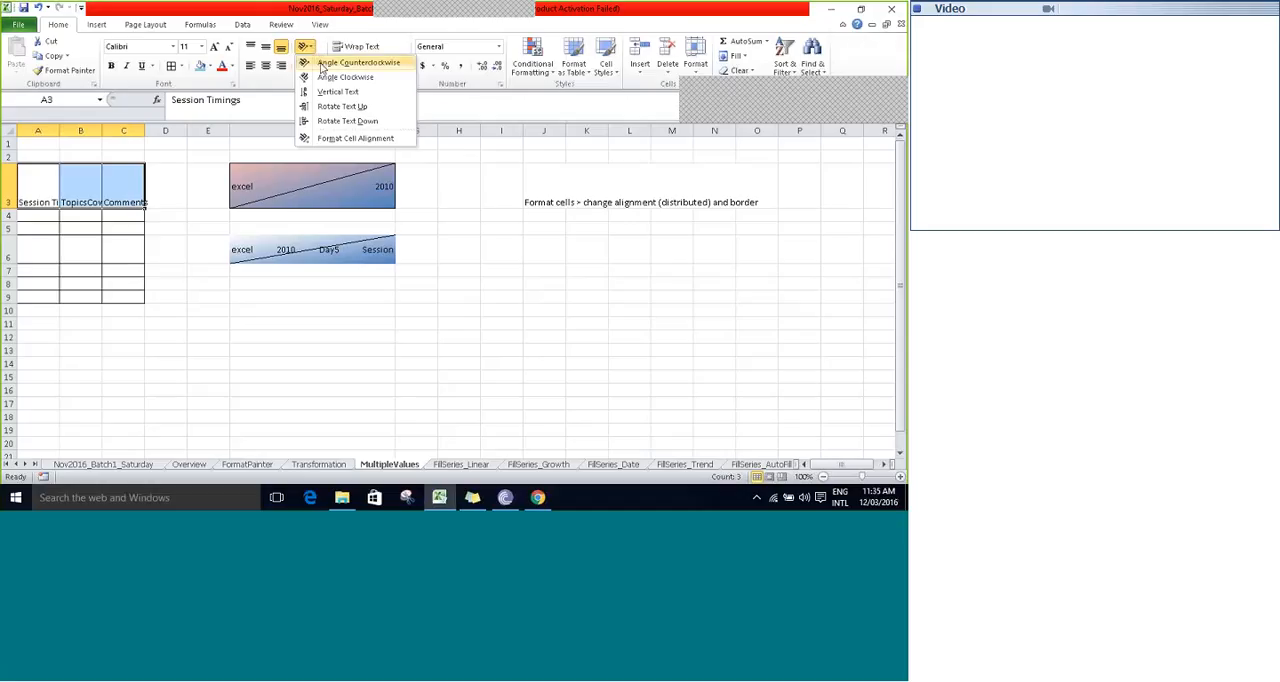
{"action": "left_click", "coordinate": [322, 66]}
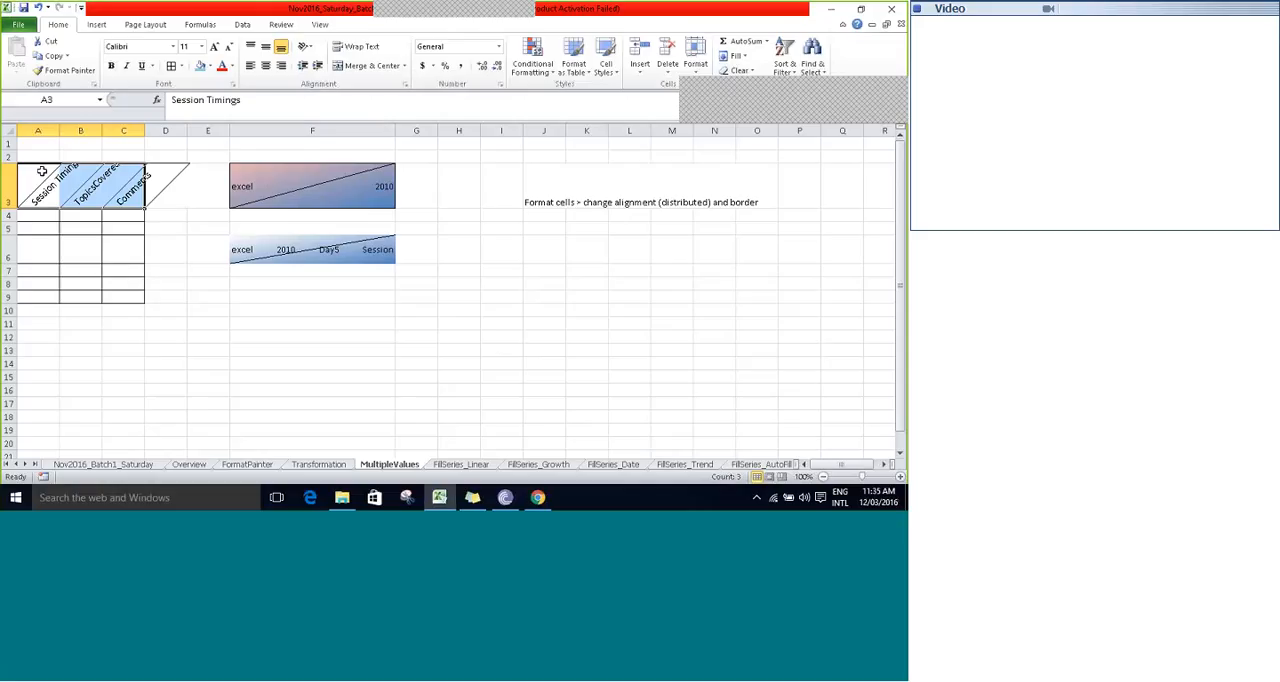
{"action": "mouse_move", "coordinate": [60, 130]}
{"action": "left_mouse_down"}
{"action": "mouse_move", "coordinate": [91, 130]}
{"action": "mouse_move", "coordinate": [57, 121]}
{"action": "left_mouse_up"}
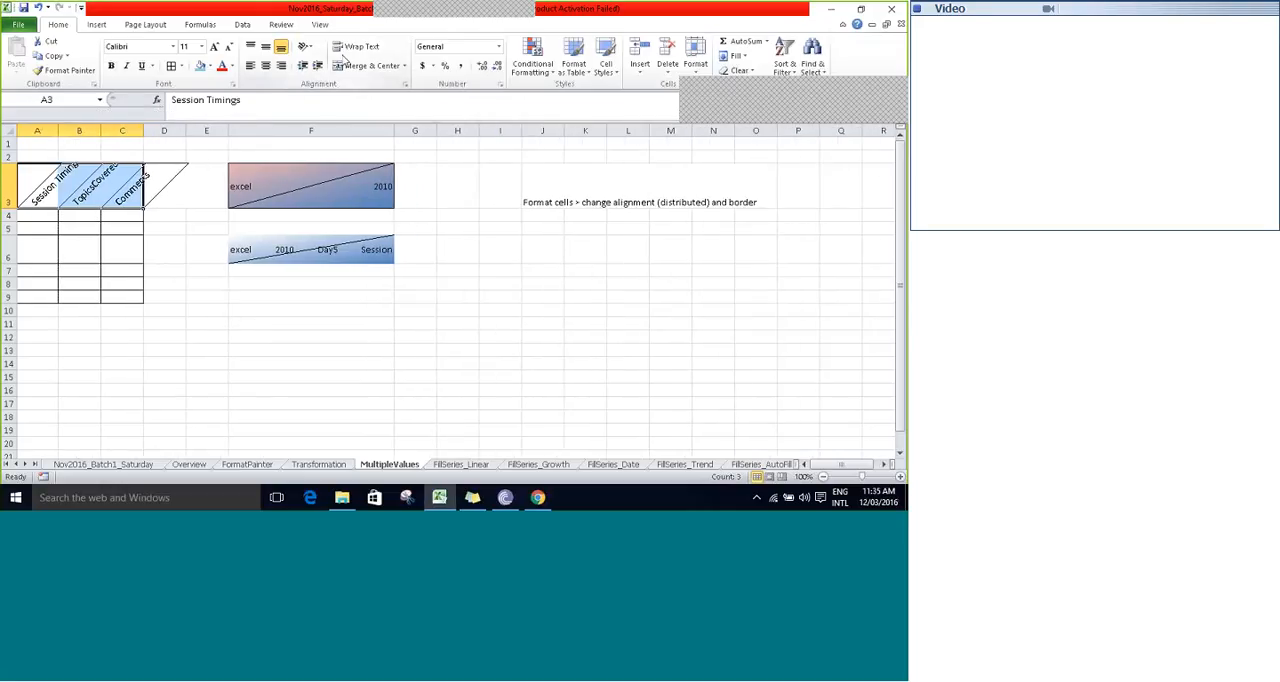
- Set the headers in A3:C3 to vertical text and increase row 3 to more than three times its height
{"action": "left_click", "coordinate": [307, 47]}
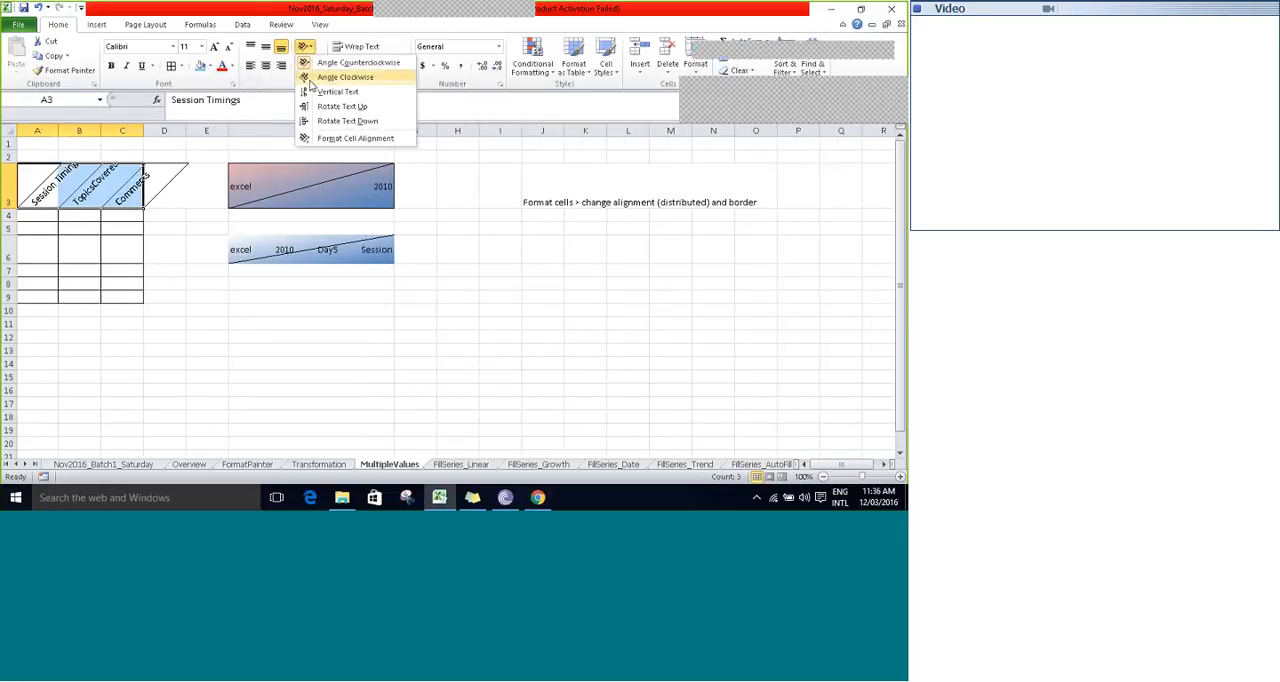
{"action": "left_click", "coordinate": [312, 96]}
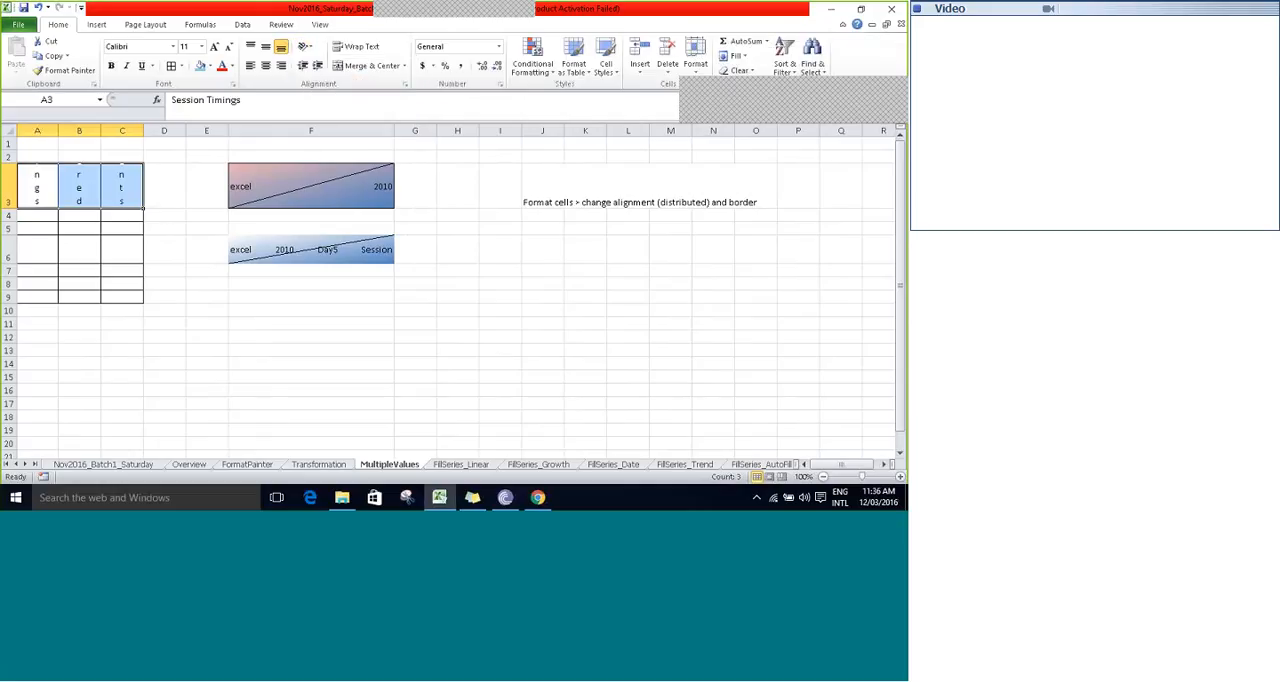
{"action": "left_click_drag", "start_coordinate": [4, 208], "coordinate": [4, 257]}
{"action": "left_click_drag", "start_coordinate": [15, 259], "coordinate": [11, 282]}
{"action": "left_click_drag", "start_coordinate": [23, 278], "coordinate": [6, 312]}
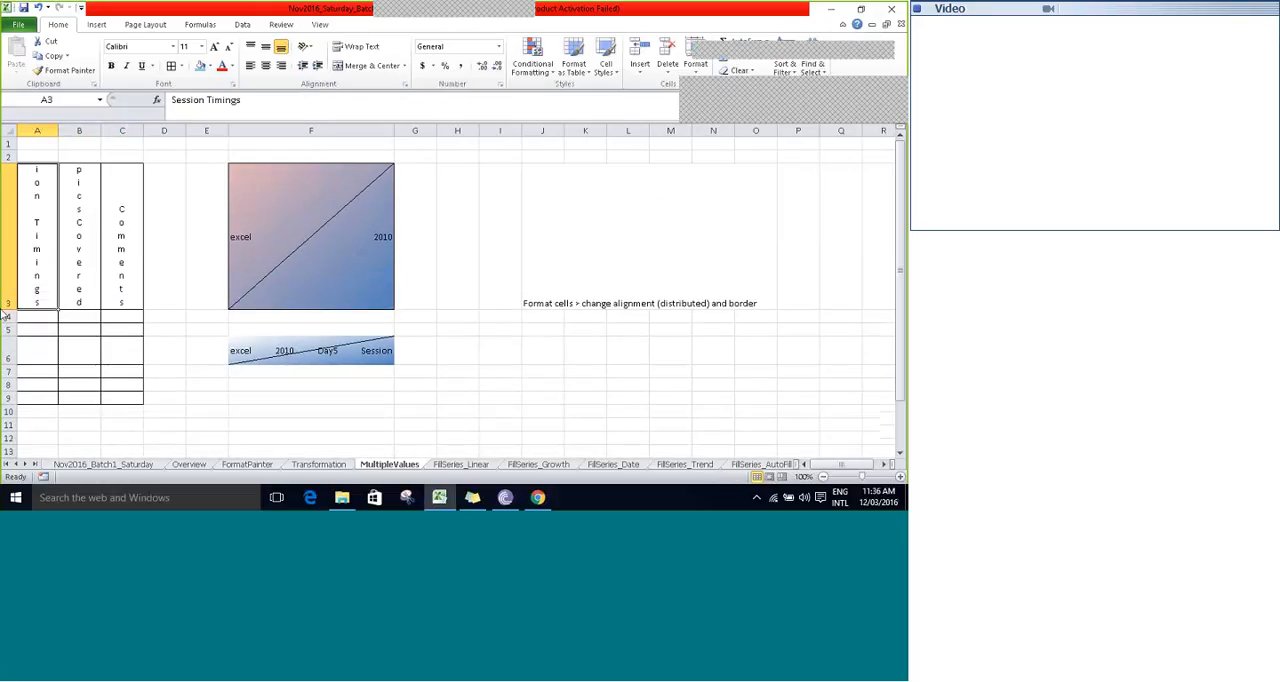
{"action": "left_click", "coordinate": [114, 268]}
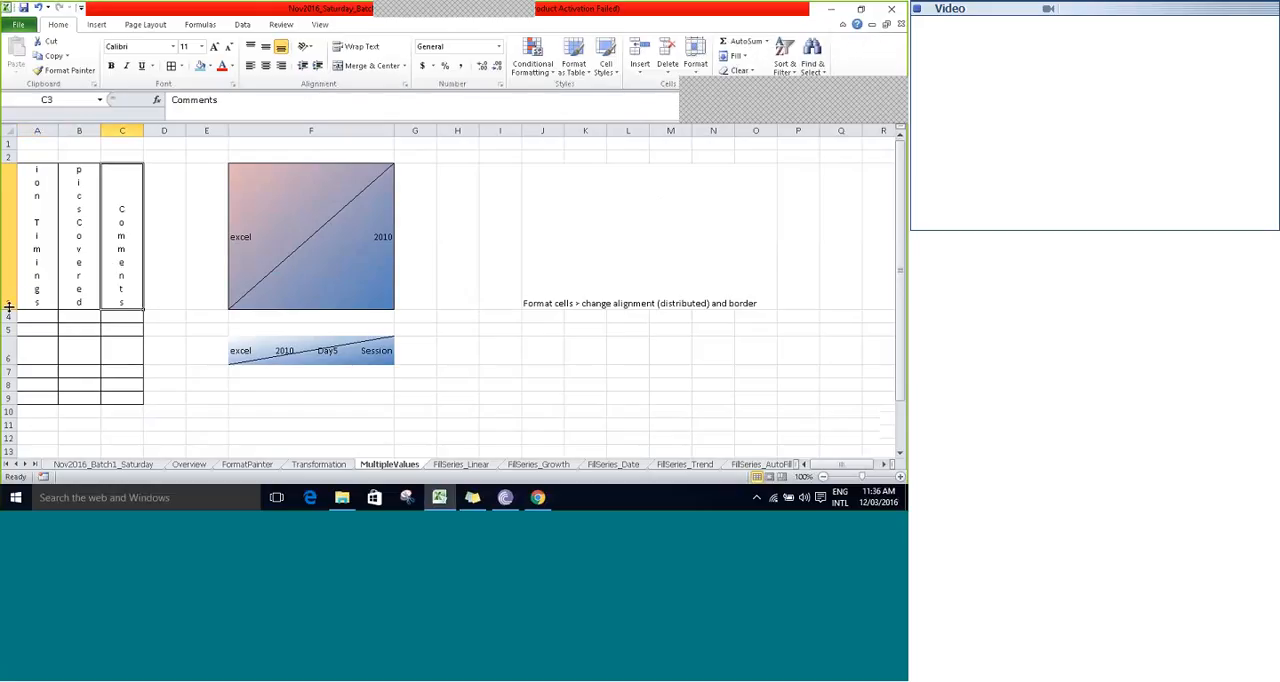
{"action": "left_click_drag", "start_coordinate": [8, 308], "coordinate": [8, 327]}
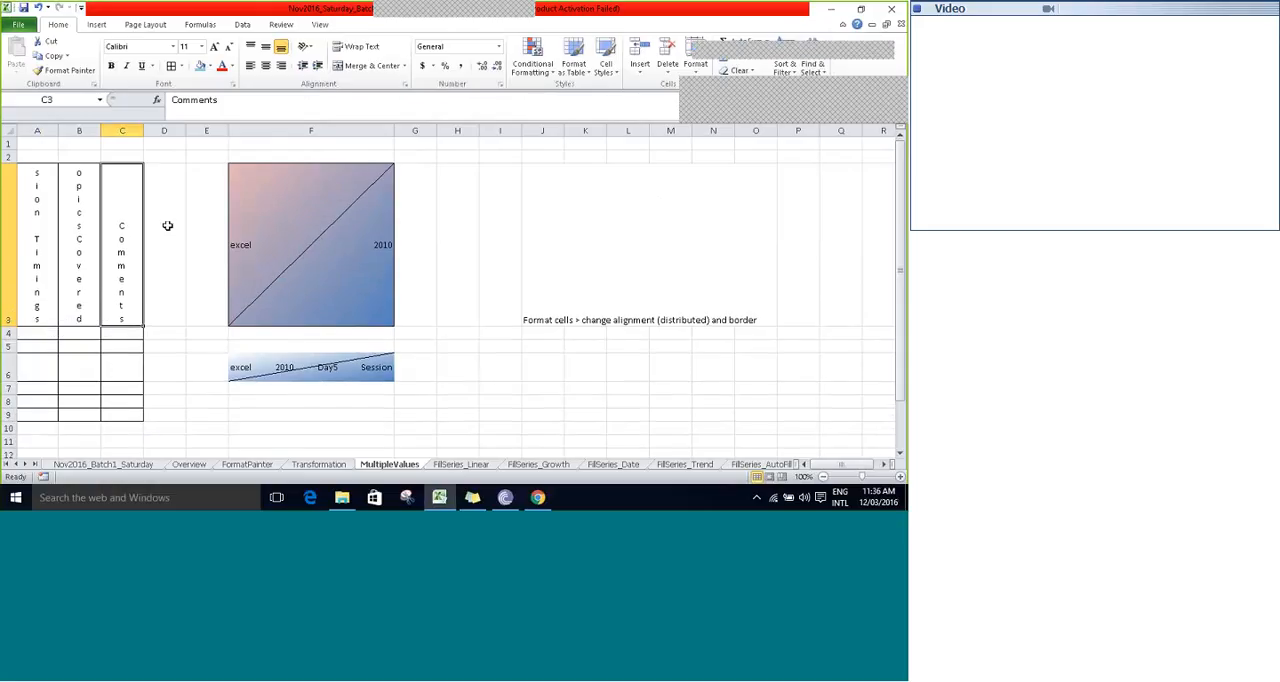
- Rotate the header text in A3:C3 up and reduce row 3 to a little under half its height
{"action": "left_click", "coordinate": [27, 234]}
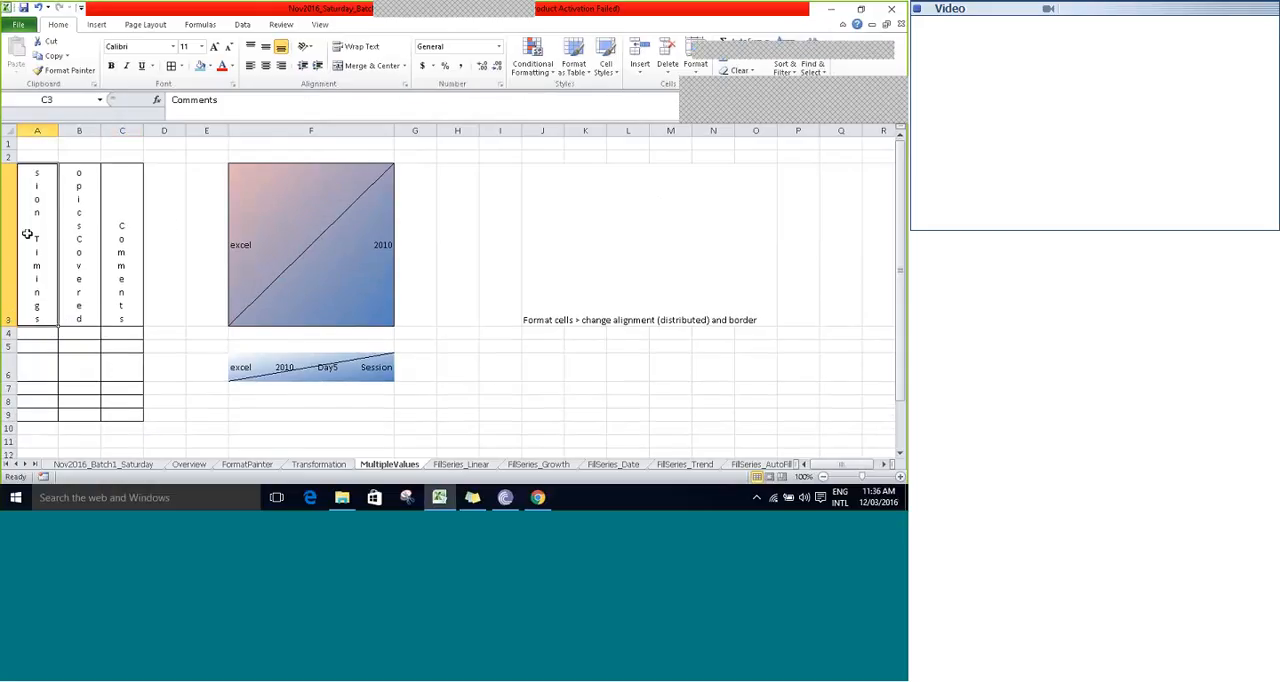
{"action": "left_click_drag", "start_coordinate": [27, 234], "coordinate": [122, 236]}
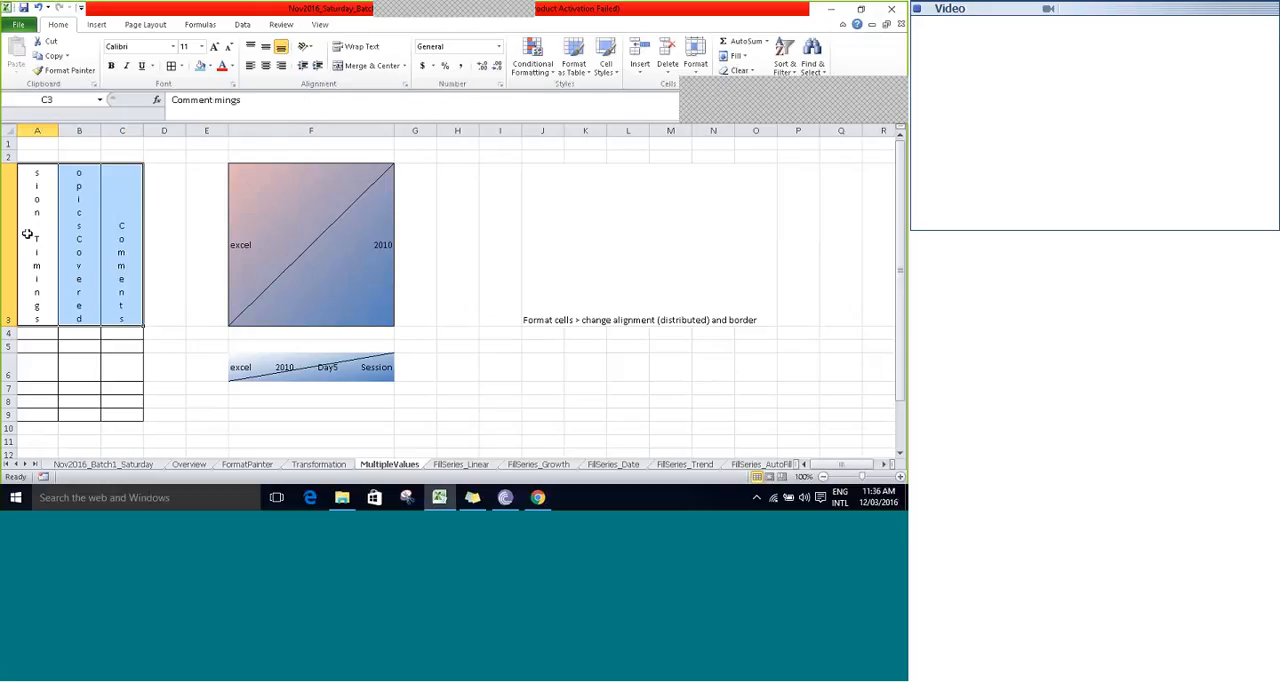
{"action": "left_click", "coordinate": [307, 48]}
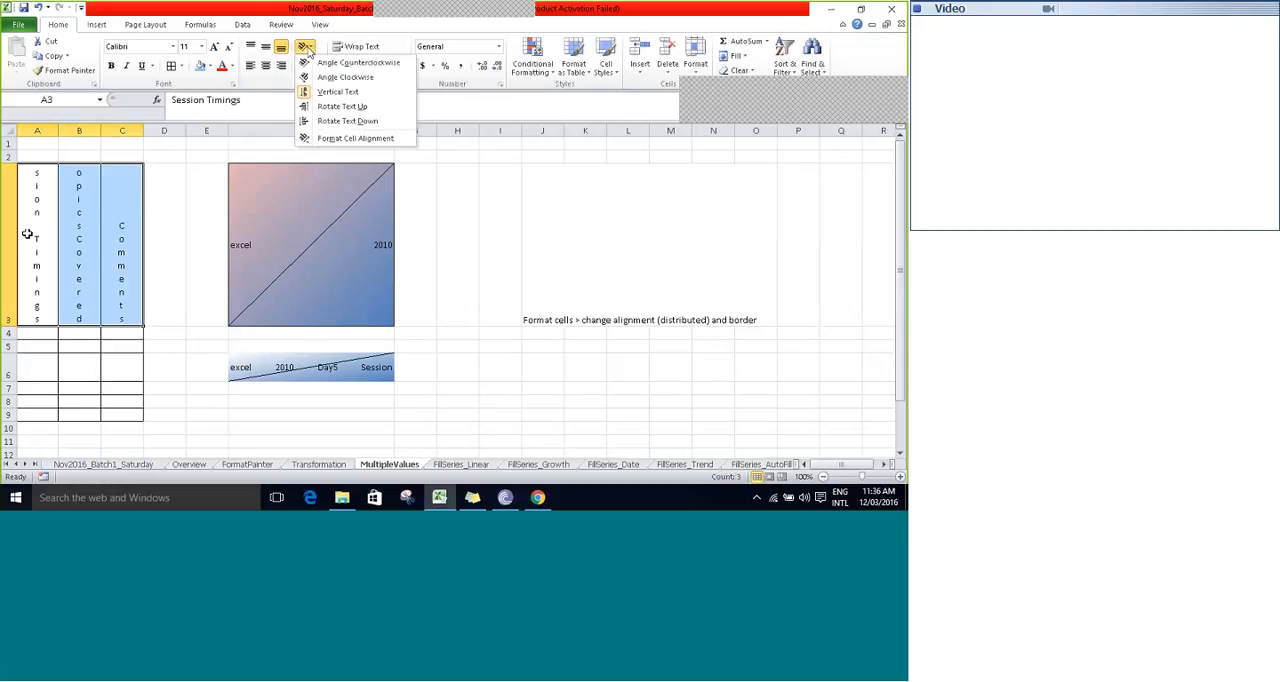
{"action": "left_click", "coordinate": [318, 106]}
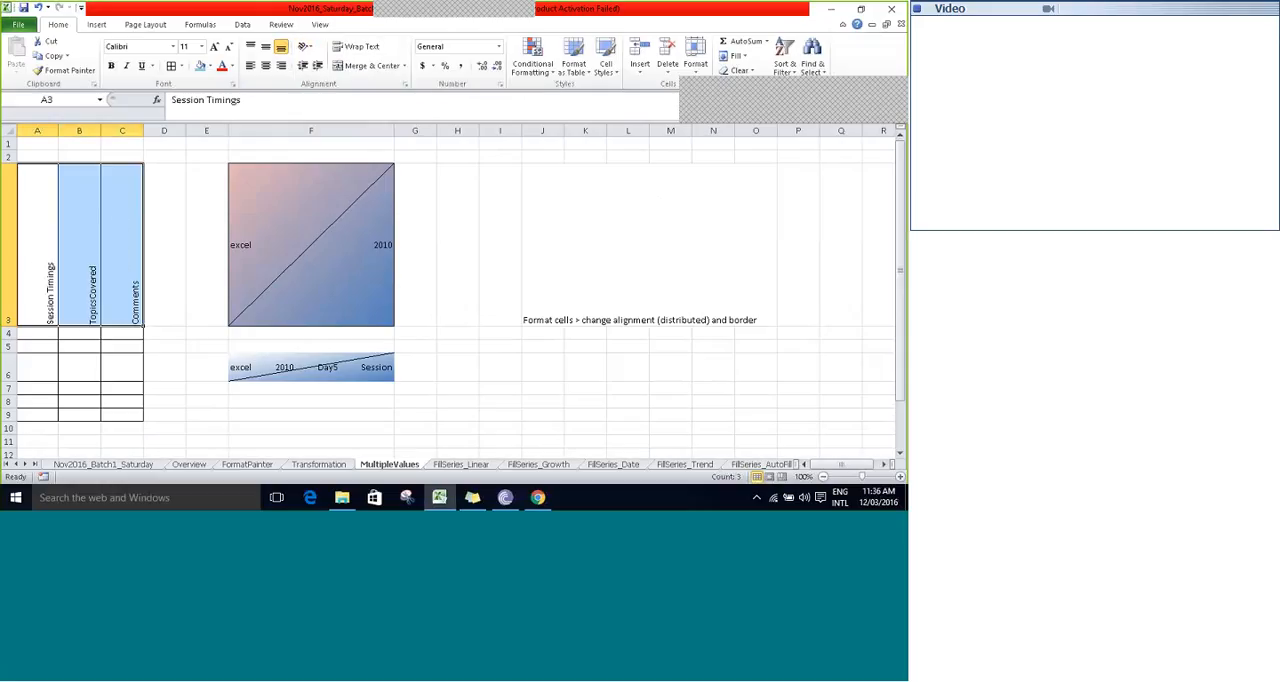
{"action": "left_click_drag", "start_coordinate": [8, 326], "coordinate": [5, 235]}
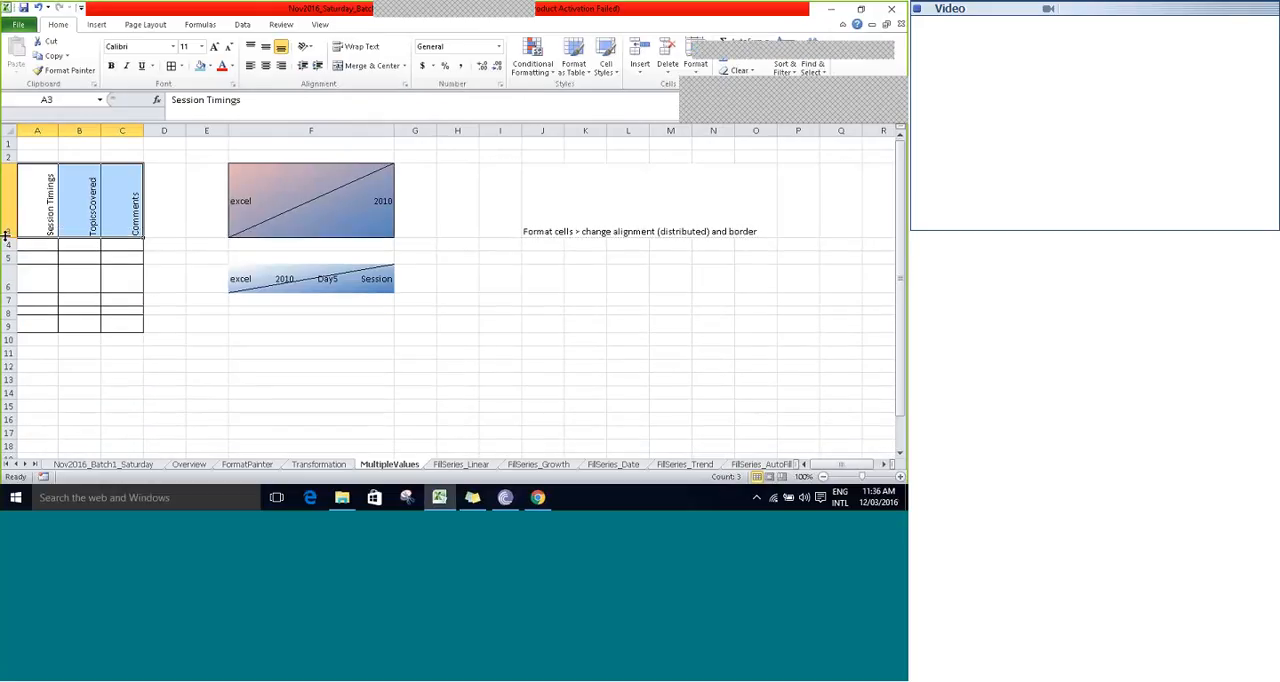
- Rotate the header text in A3:C3 down, and return it to the Rotate Text Up orientation
{"action": "left_click", "coordinate": [309, 50]}
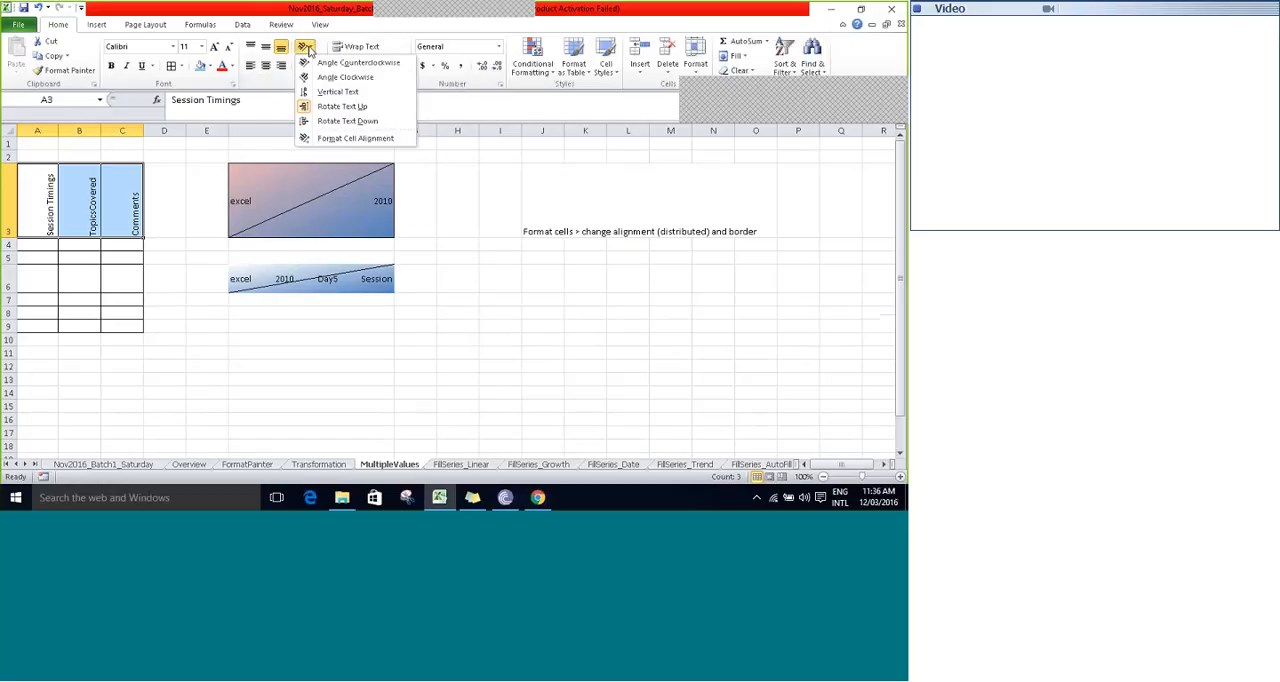
{"action": "left_click", "coordinate": [332, 121]}
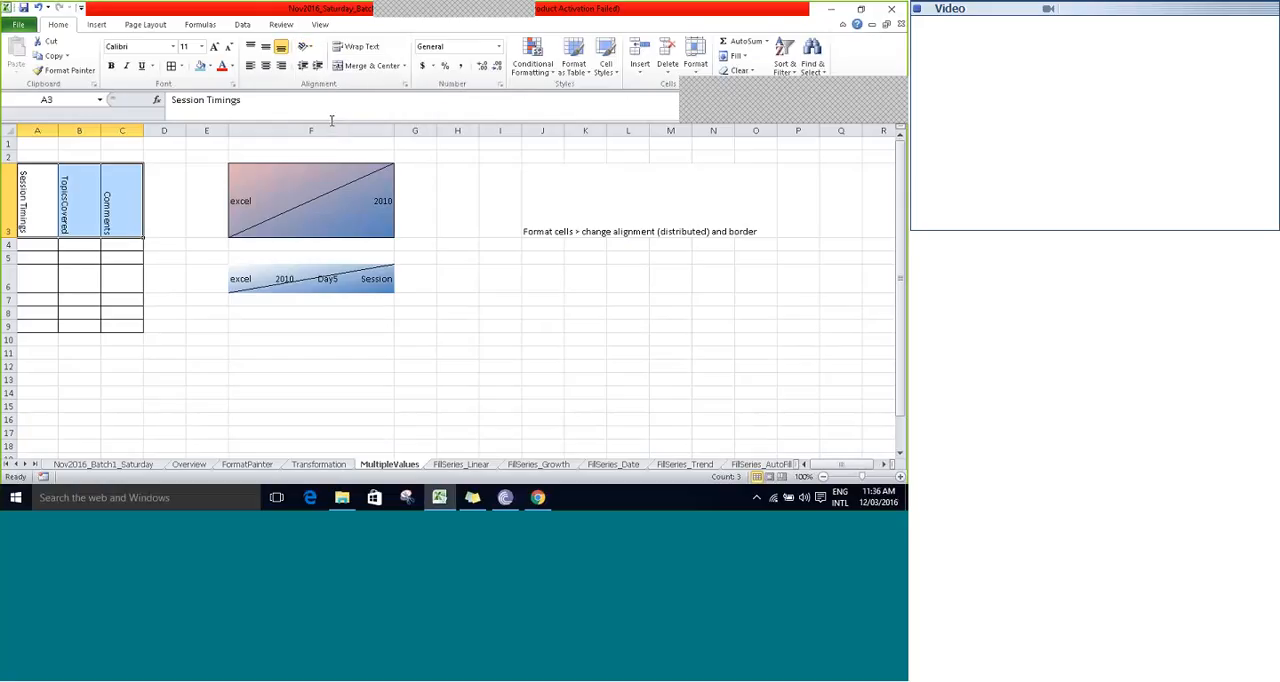
{"action": "left_click", "coordinate": [315, 48]}
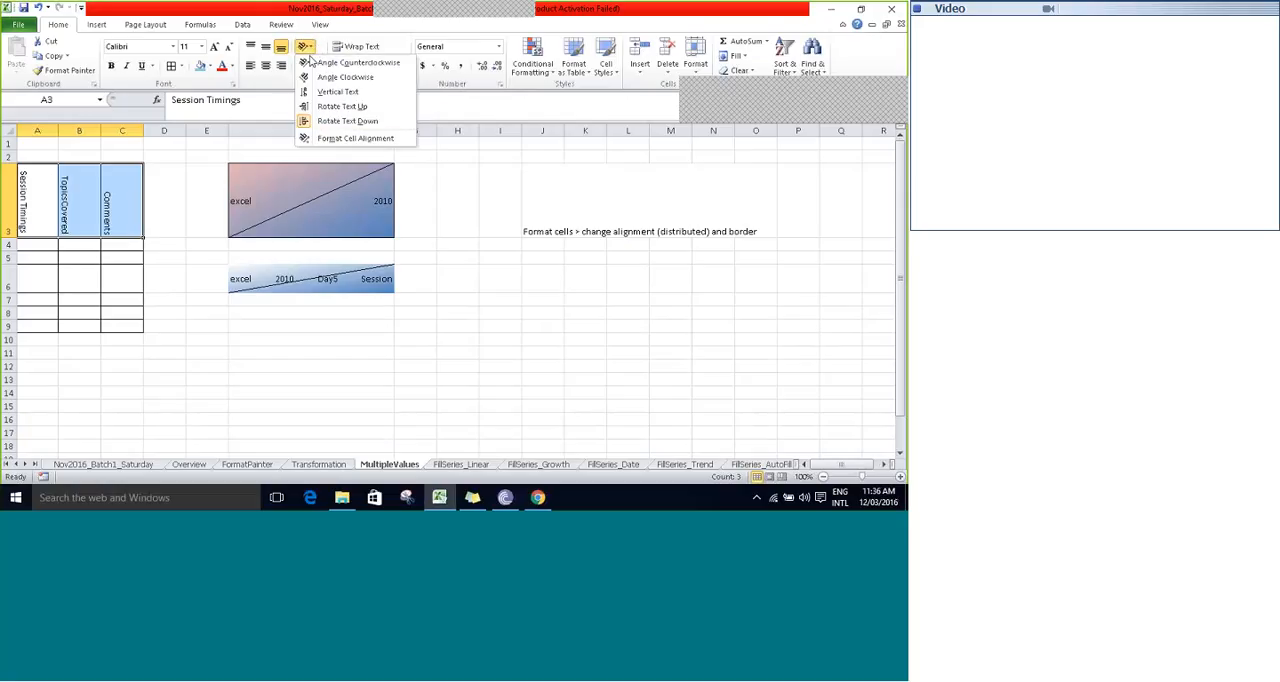
{"action": "left_click", "coordinate": [322, 117]}
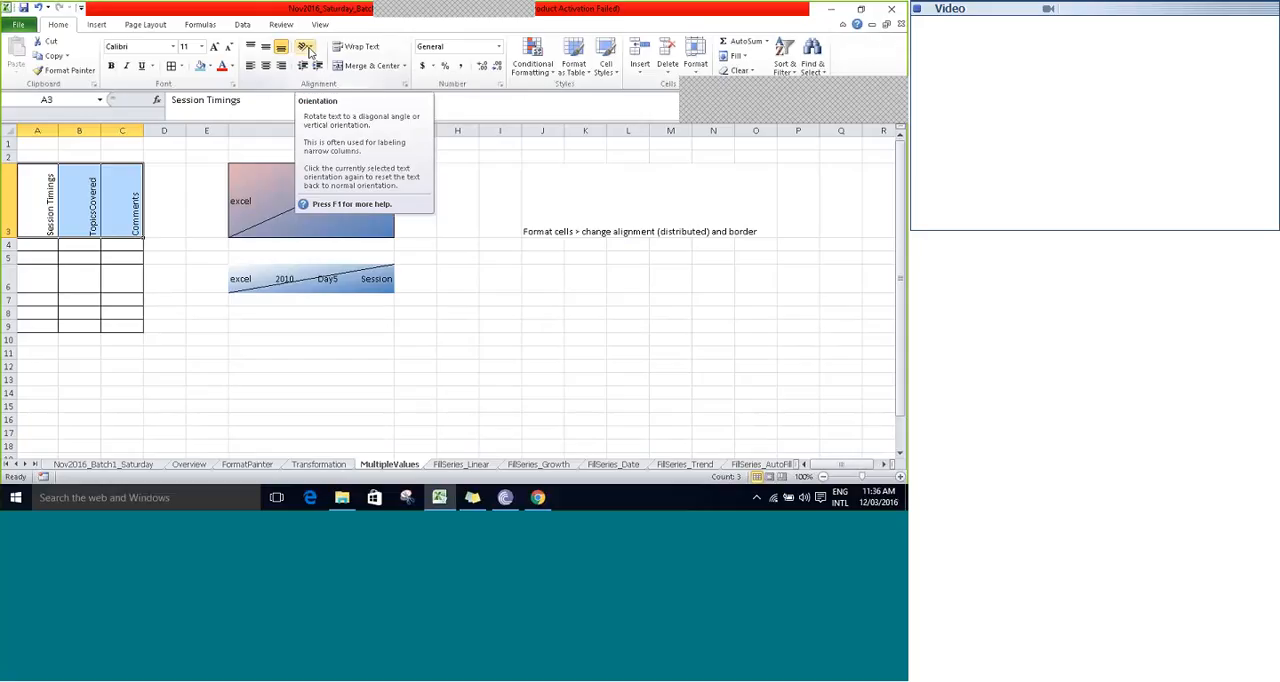
- Examine the rotated headers in A3:C3 cell by cell and the text orientation choices available for the empty cell B1
{"action": "left_click", "coordinate": [163, 165]}
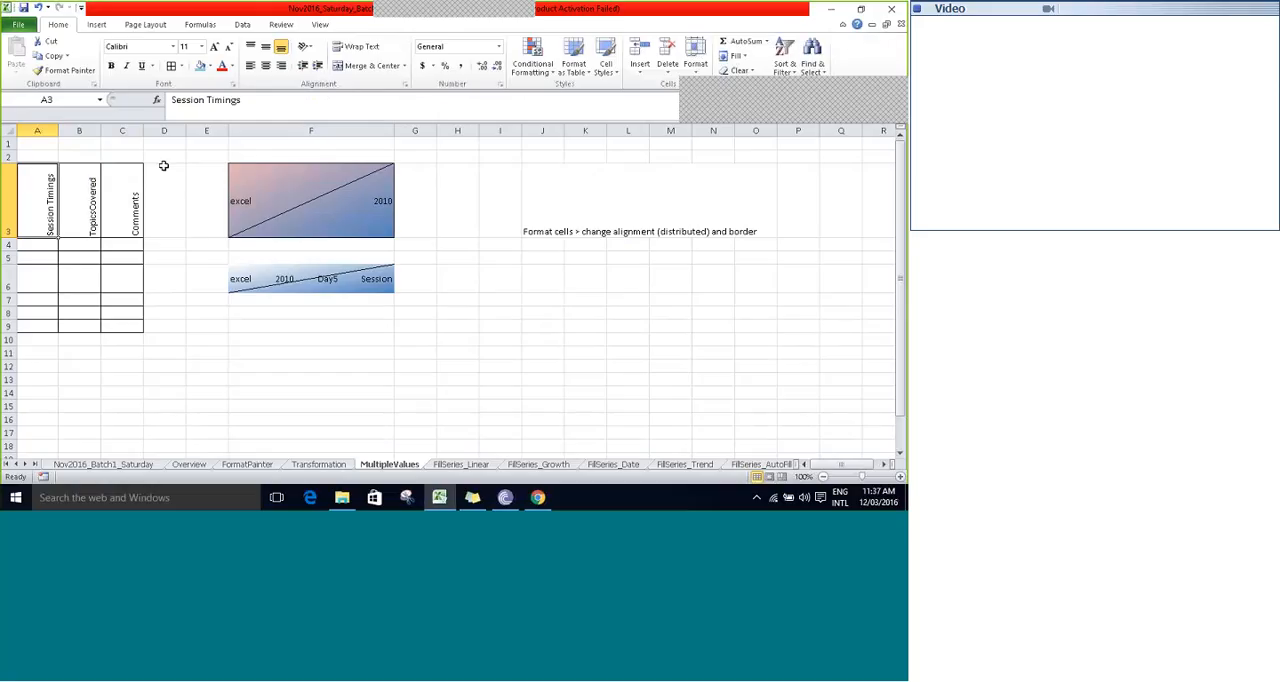
{"action": "key", "text": "Right"}
{"action": "key", "text": "Up"}
{"action": "key", "text": "Up"}
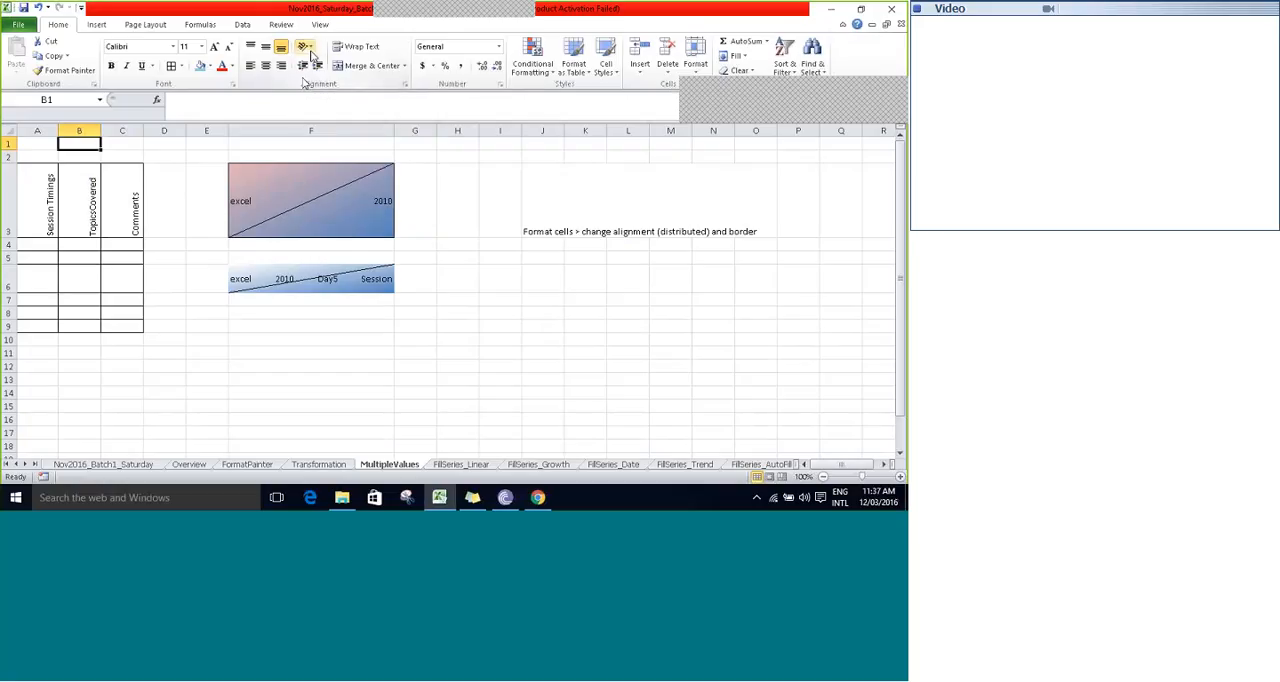
{"action": "left_click", "coordinate": [308, 47]}
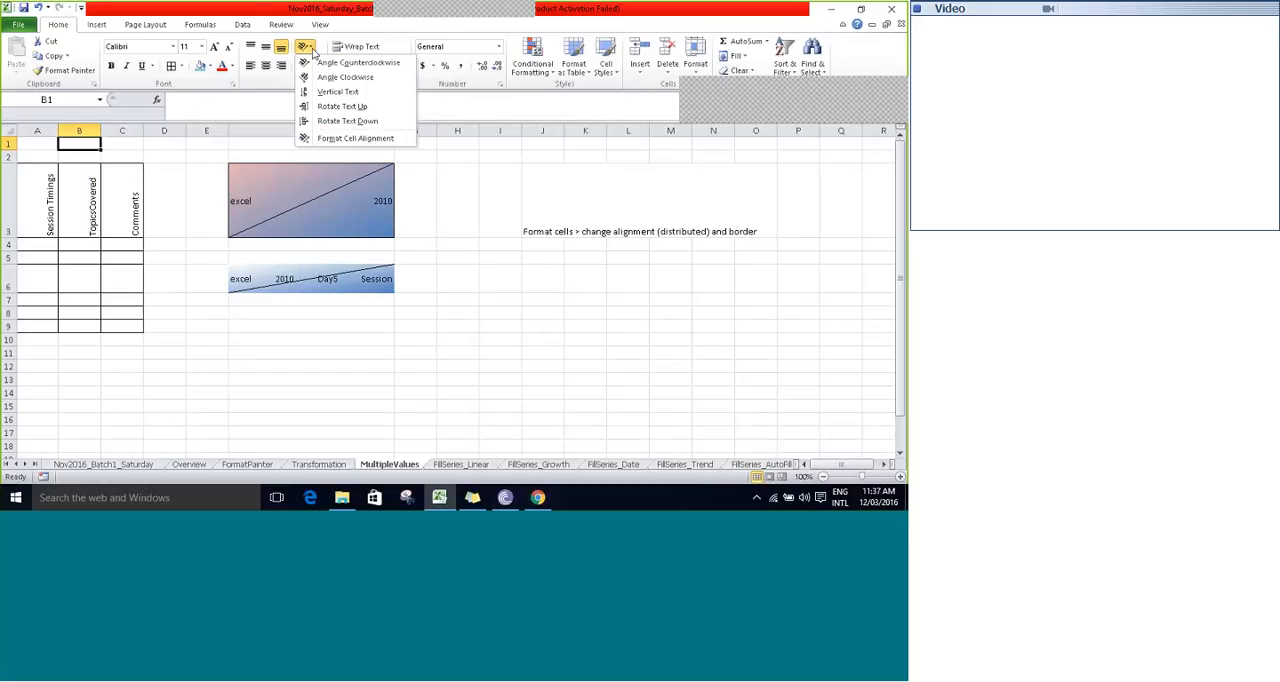
{"action": "left_click", "coordinate": [52, 213]}
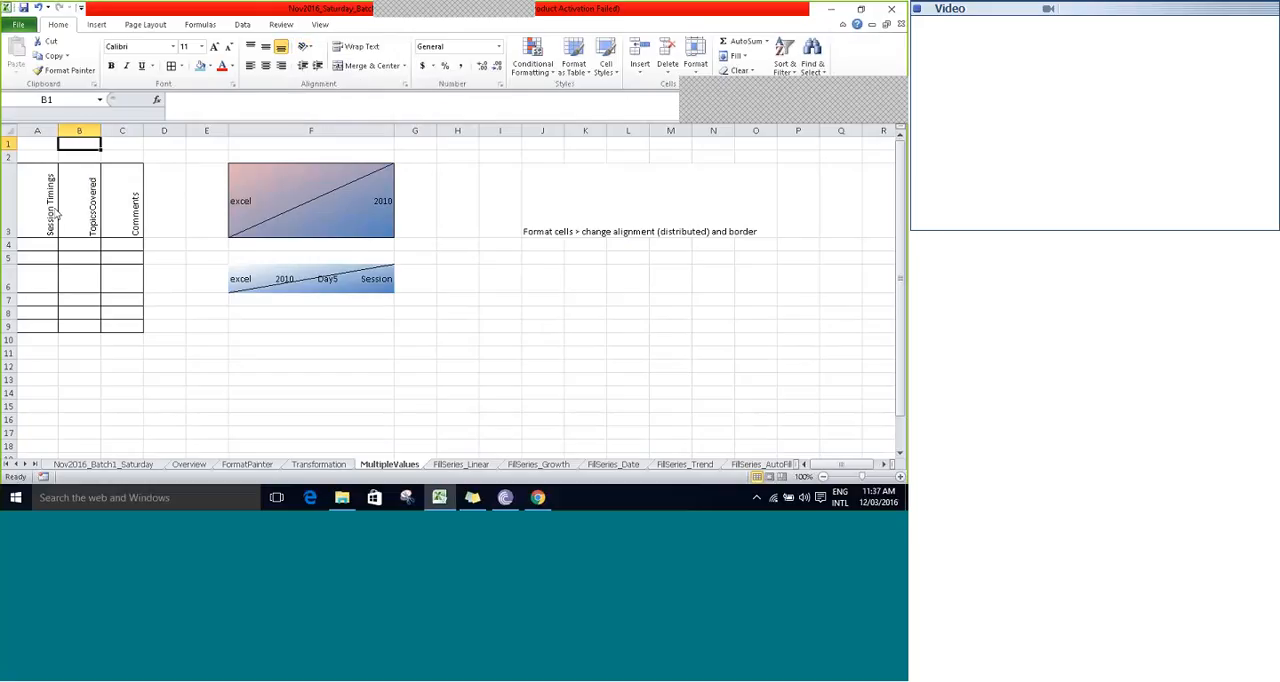
{"action": "left_click", "coordinate": [44, 209]}
{"action": "left_click", "coordinate": [85, 213]}
{"action": "left_click", "coordinate": [132, 214]}
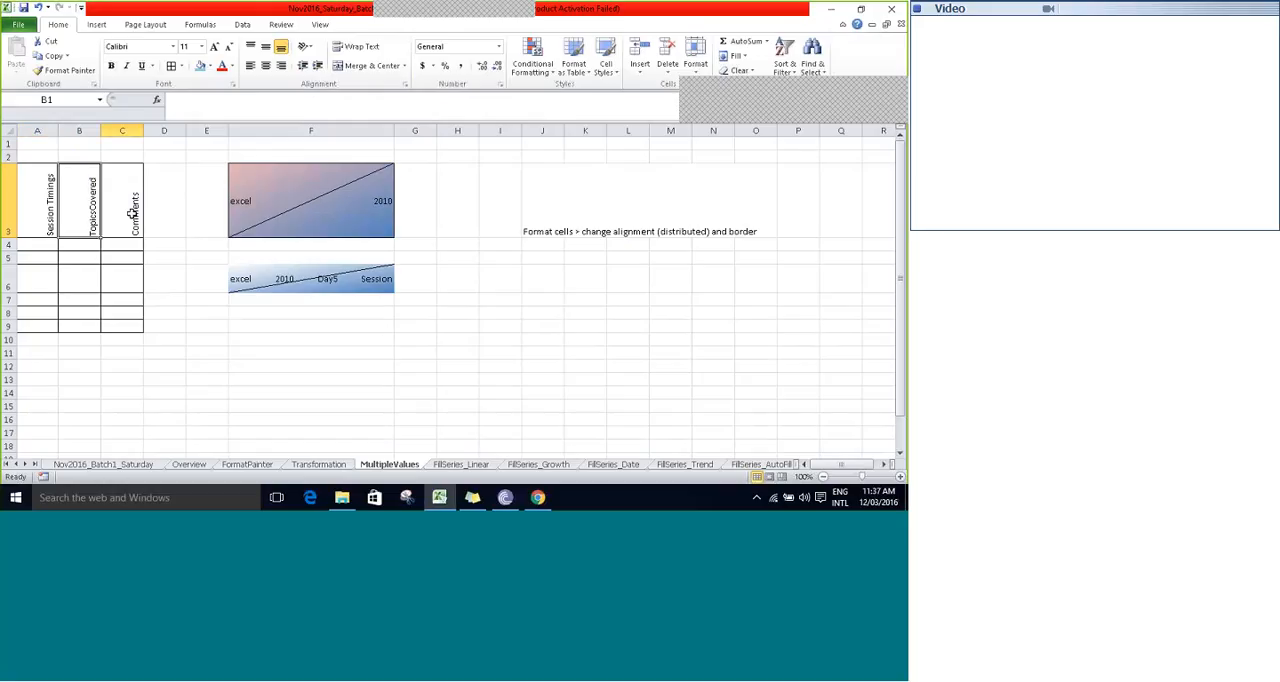
{"action": "key", "text": "Right"}
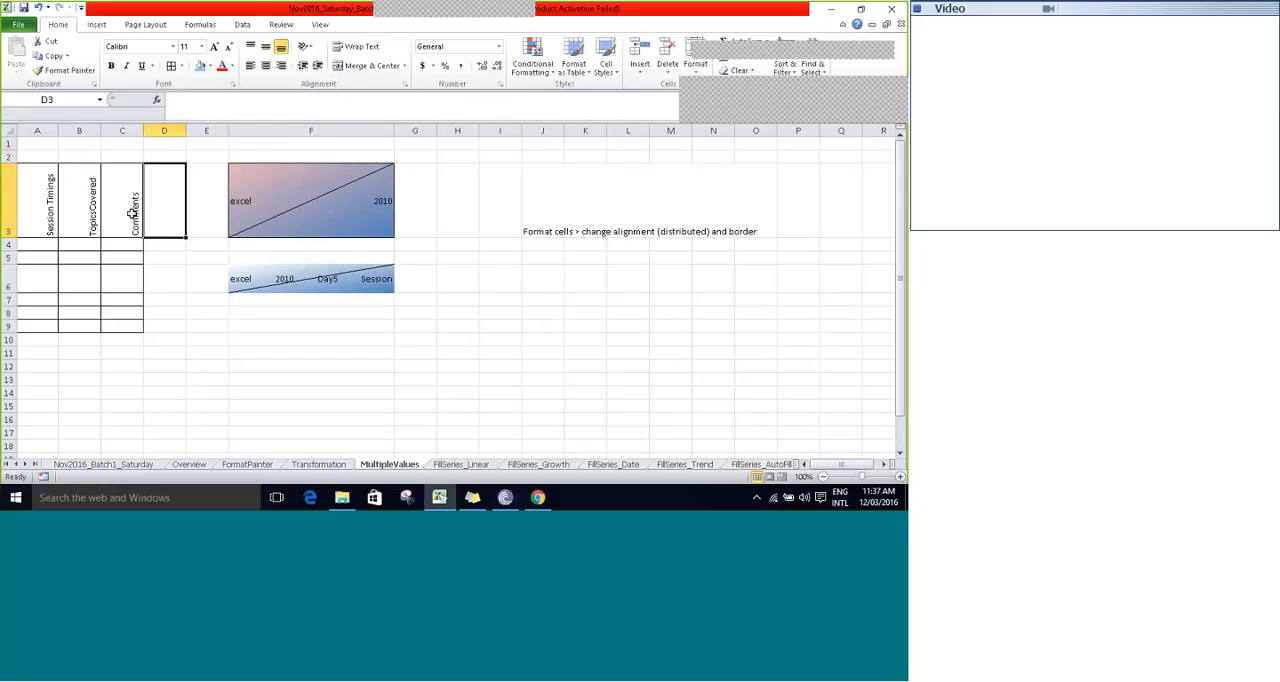
{"action": "key", "text": "Left"}
{"action": "key", "text": "Left"}
{"action": "key", "text": "Left"}
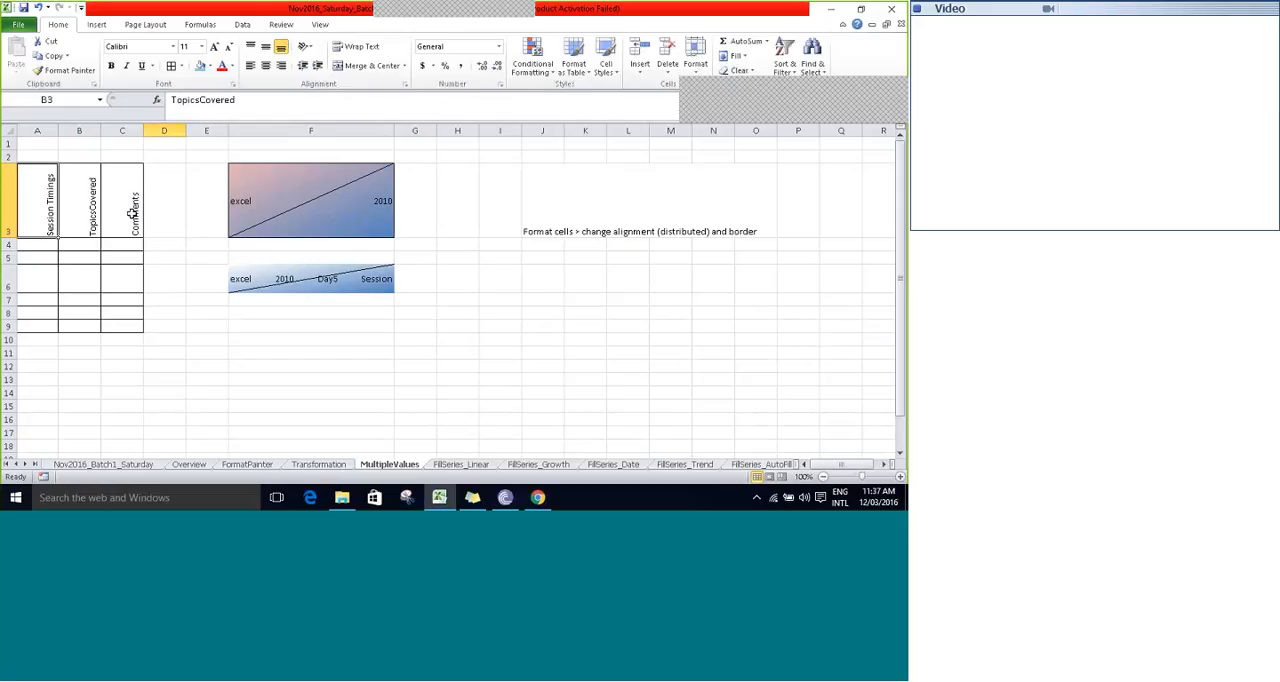
- Save the workbook and check which text orientation option is applied to cell A3
{"action": "key", "text": "ctrl+s"}
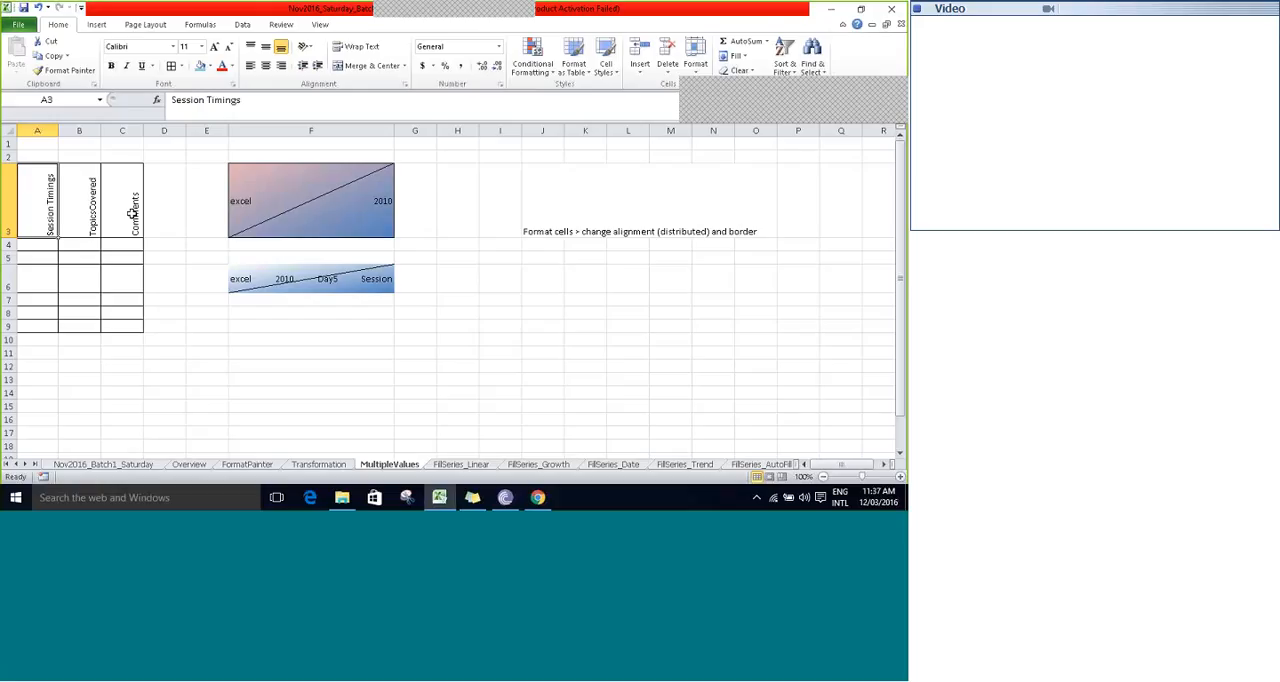
{"action": "left_click", "coordinate": [308, 47]}
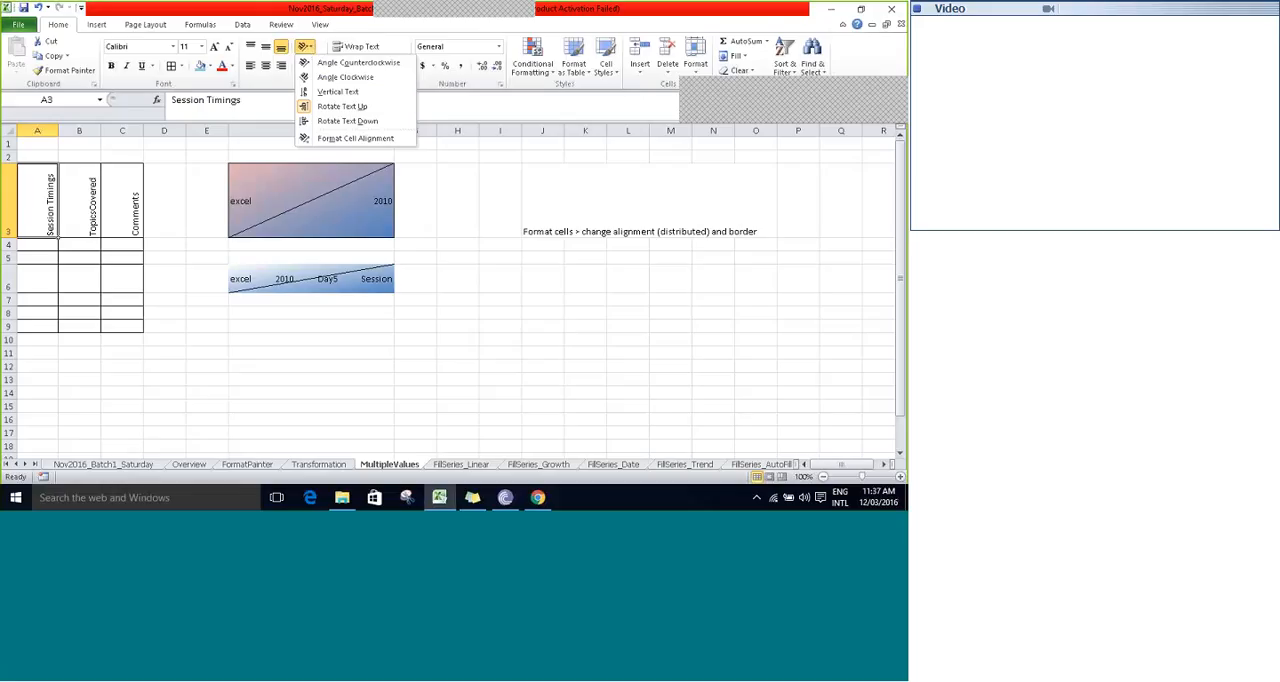
{"action": "left_click", "coordinate": [191, 203]}
{"action": "left_click", "coordinate": [191, 201]}
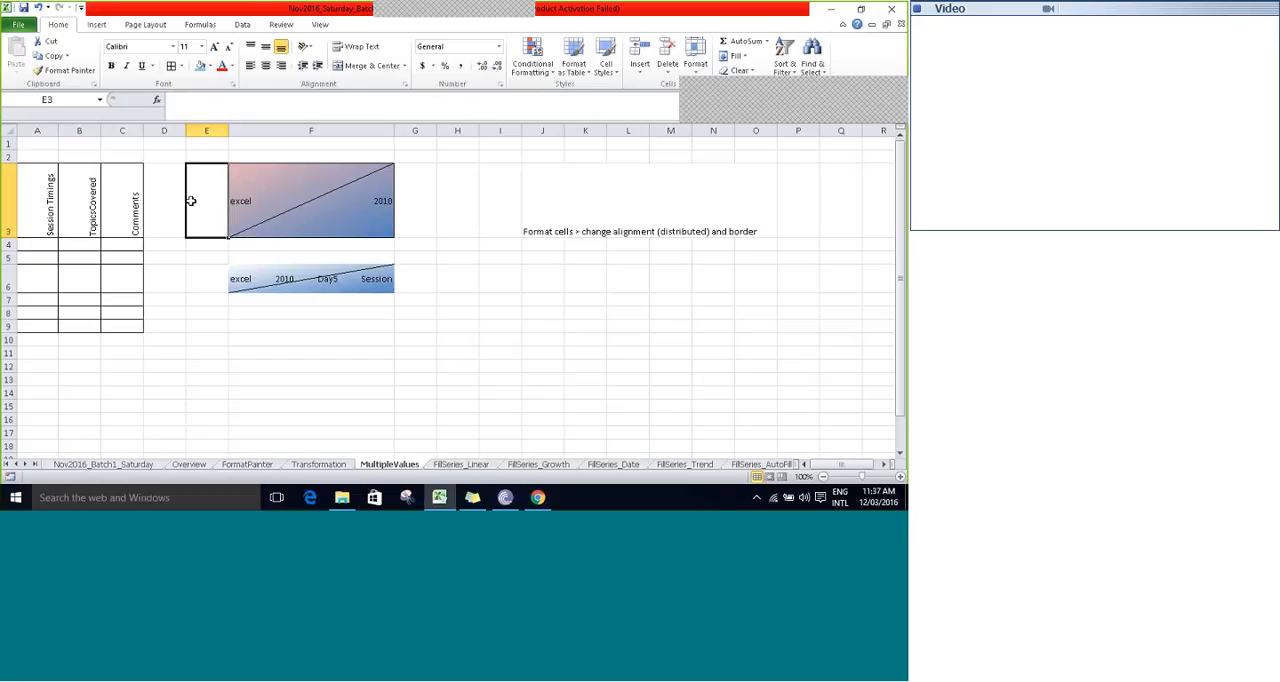
- Save the workbook and examine how the rotated header text in A3 appears in edit mode
{"action": "key", "text": "ctrl+s"}
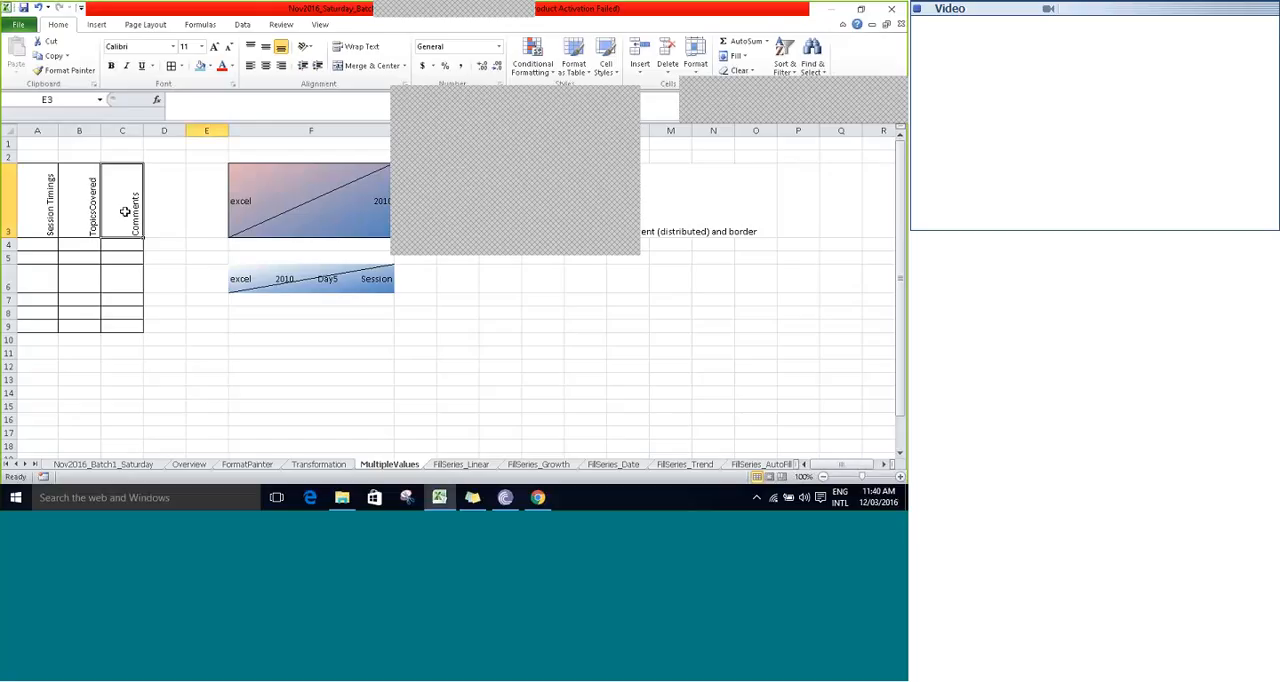
{"action": "left_click", "coordinate": [72, 210]}
{"action": "double_click", "coordinate": [47, 207]}
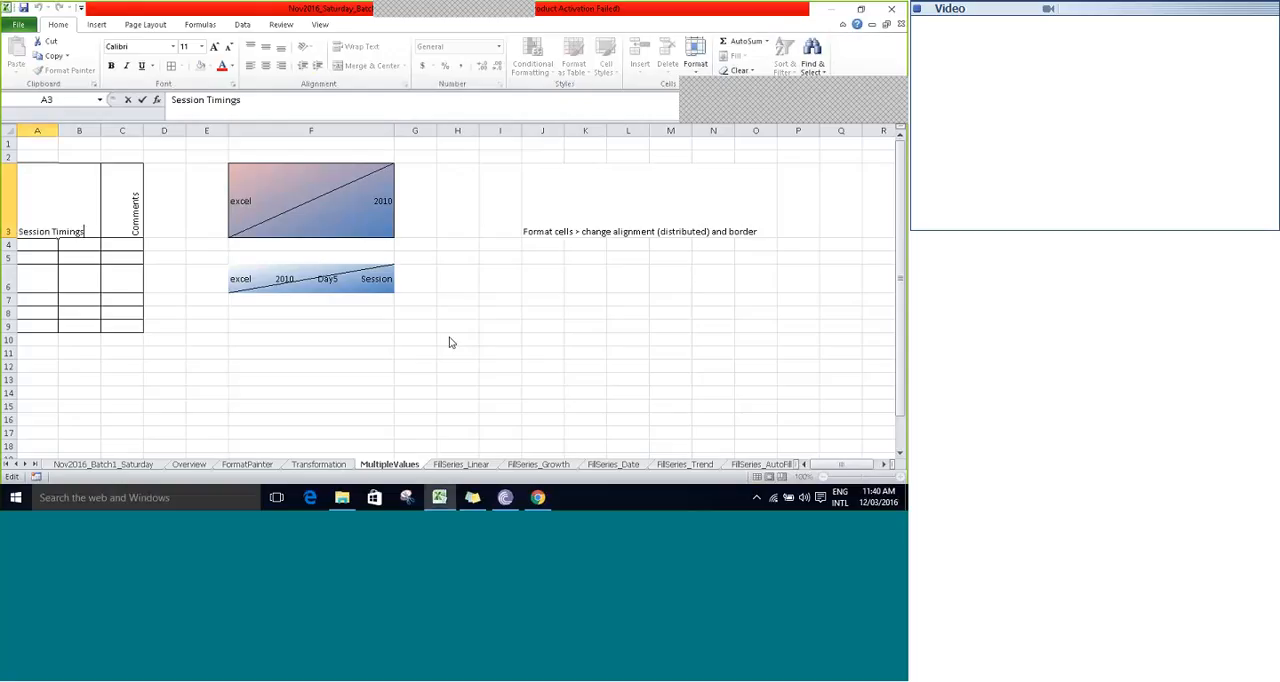
{"action": "key", "text": "Escape"}
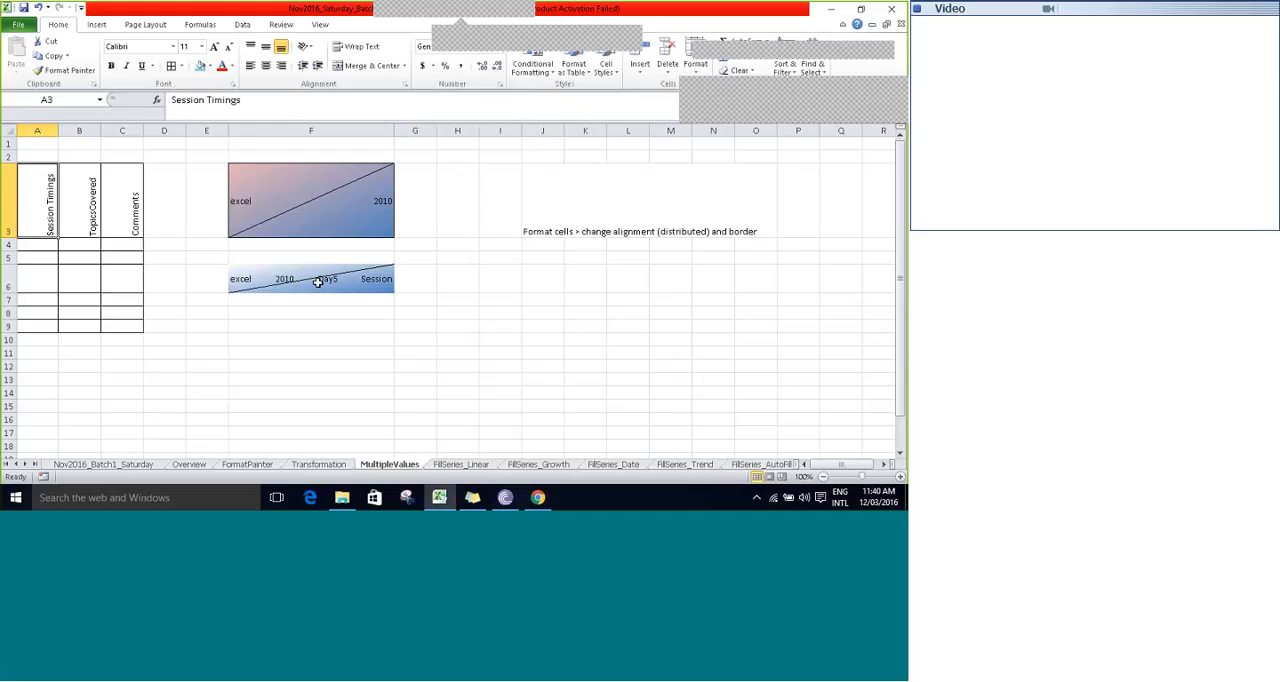
{"action": "key", "text": "ctrl+z"}
{"action": "left_click", "coordinate": [243, 120]}
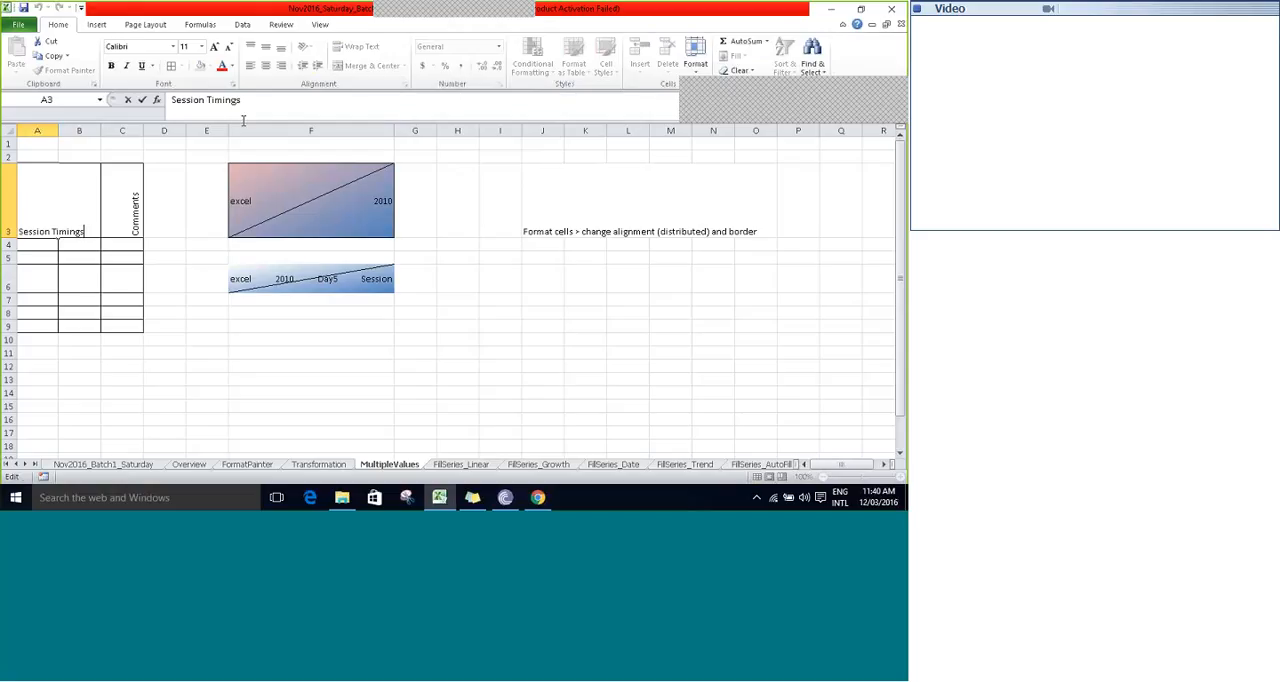
{"action": "key", "text": "Escape"}
{"action": "key", "text": "ctrl+y"}
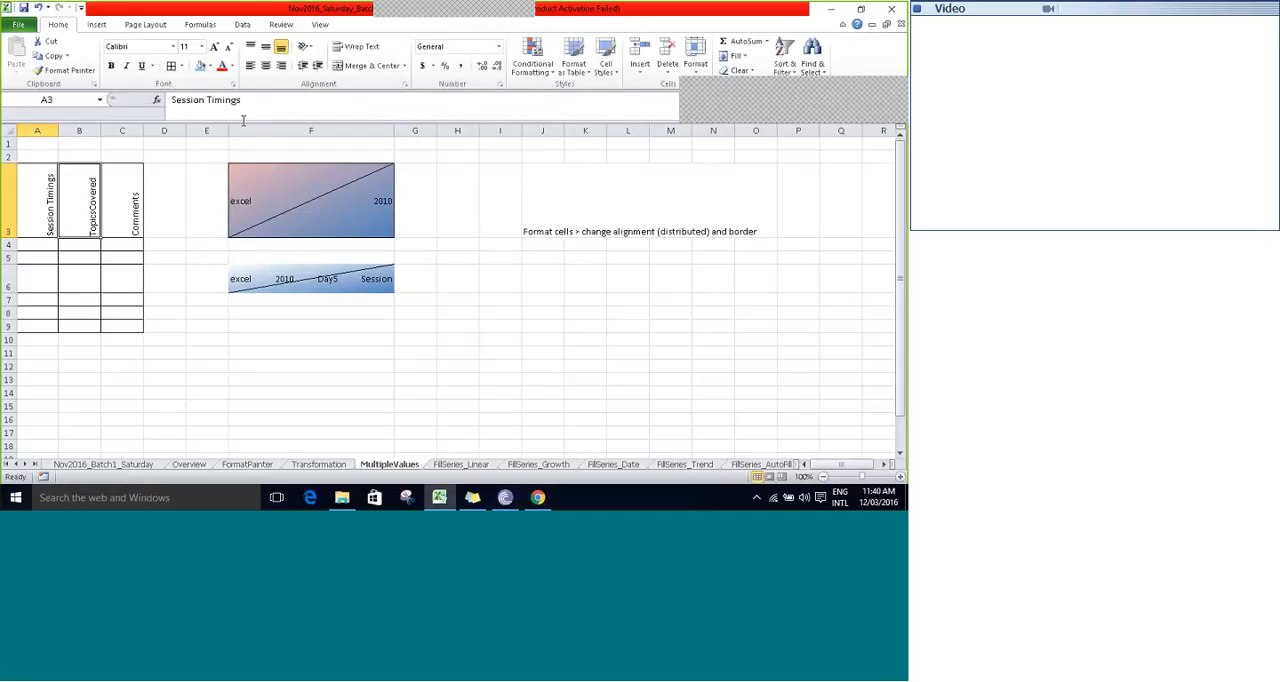
{"action": "key", "text": "ctrl+z"}
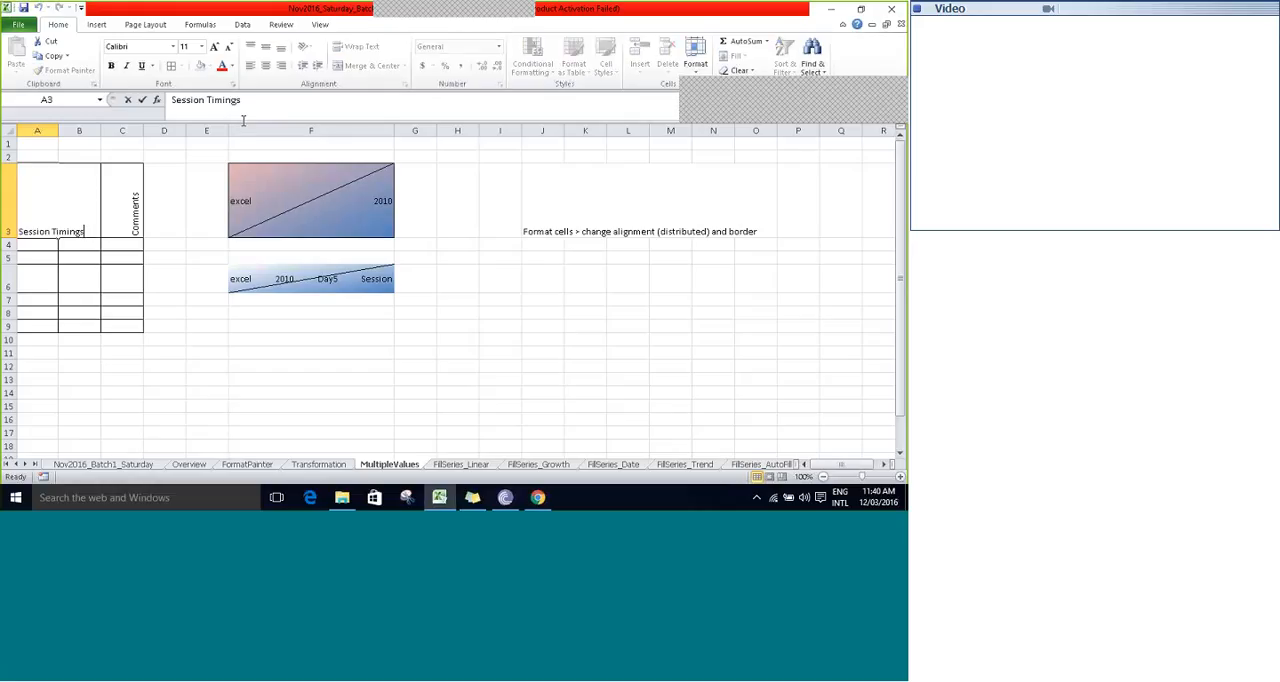
{"action": "key", "text": "ctrl+y"}
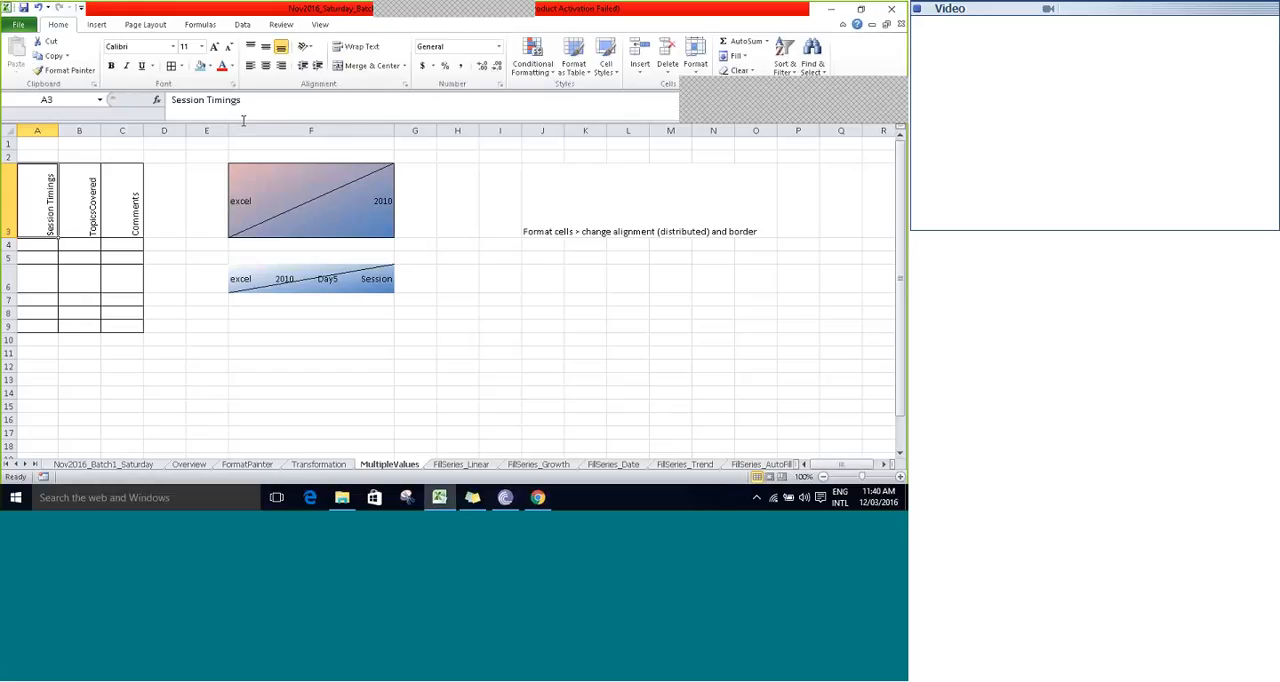
- Try the Rotate Text Down, Angle Clockwise and Vertical Text orientations on the A3 header, and return it to Rotate Text Up
{"action": "left_click", "coordinate": [312, 48]}
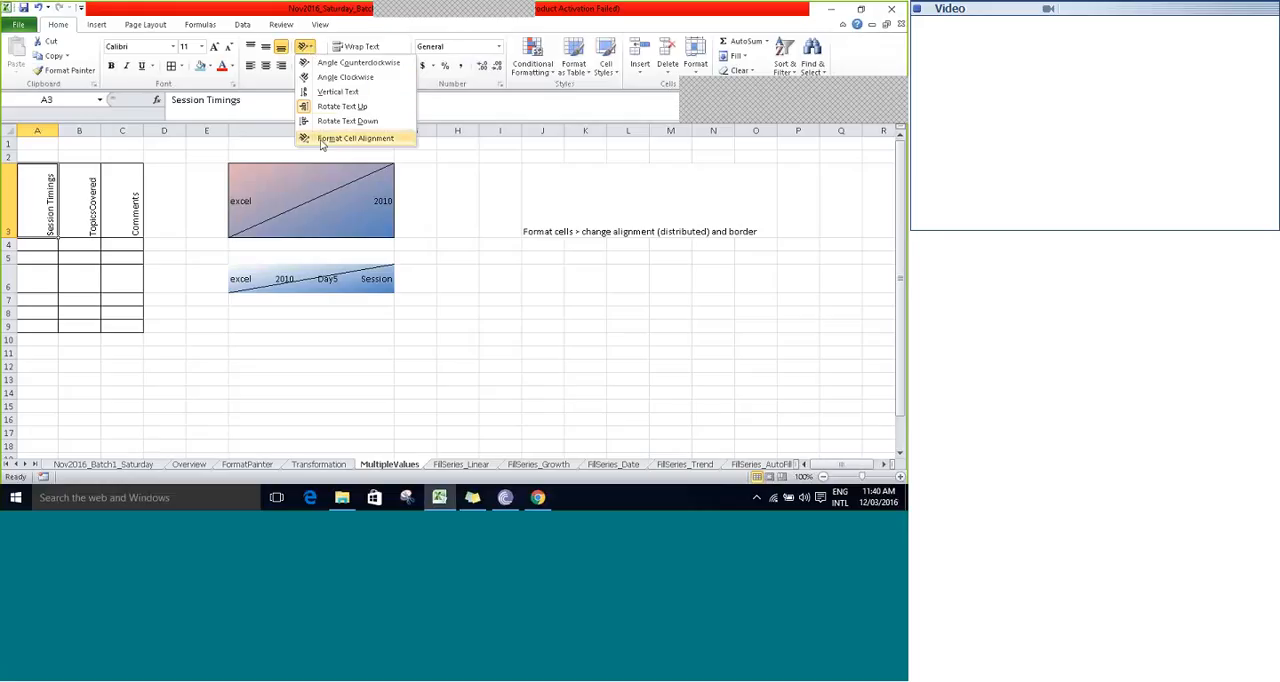
{"action": "left_click", "coordinate": [130, 224]}
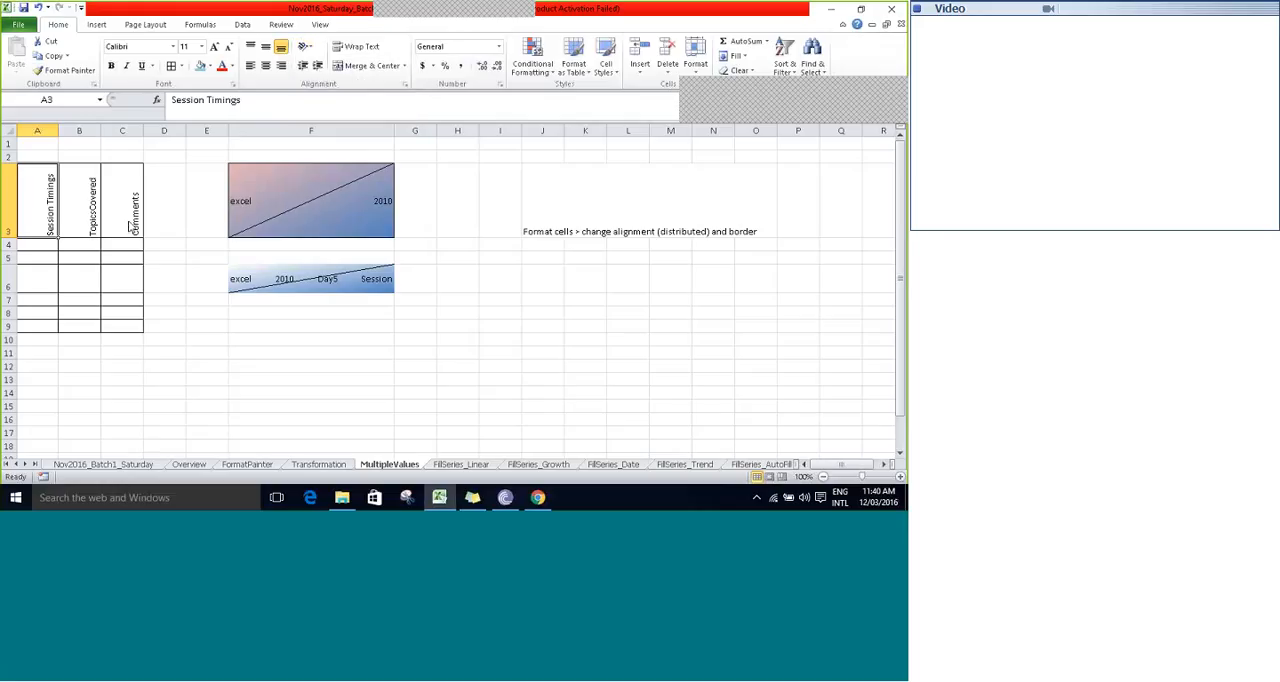
{"action": "left_click", "coordinate": [306, 48]}
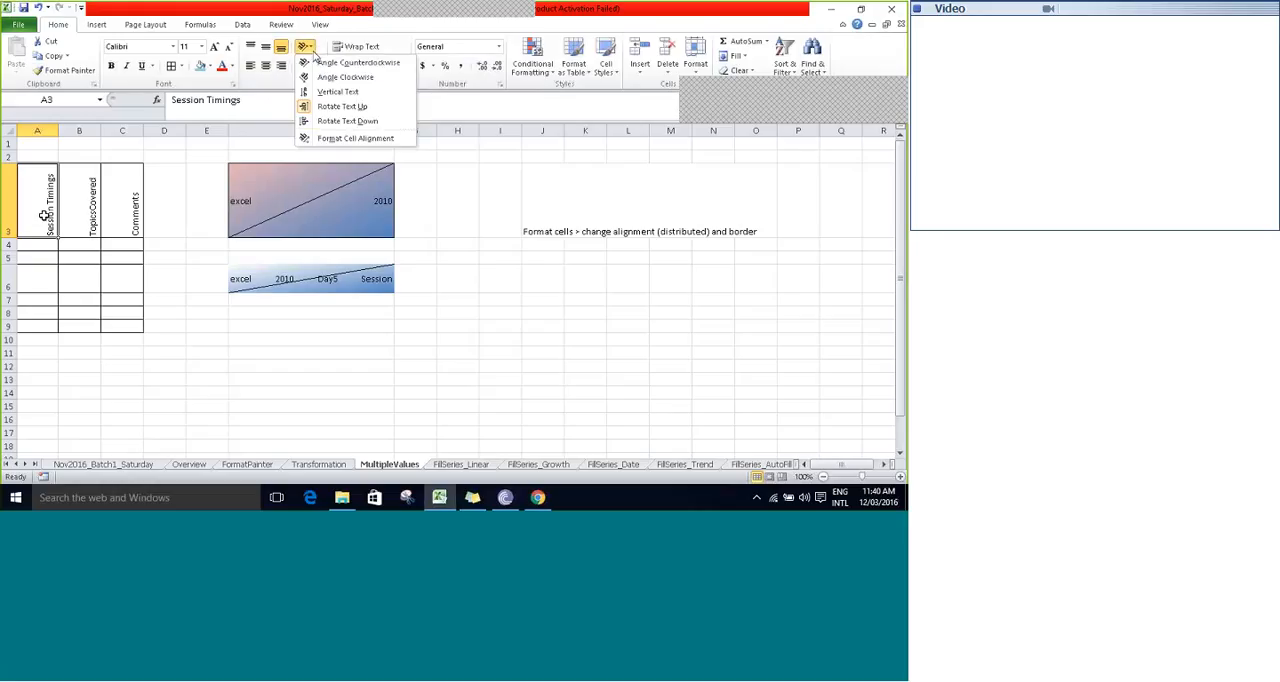
{"action": "left_click", "coordinate": [341, 106]}
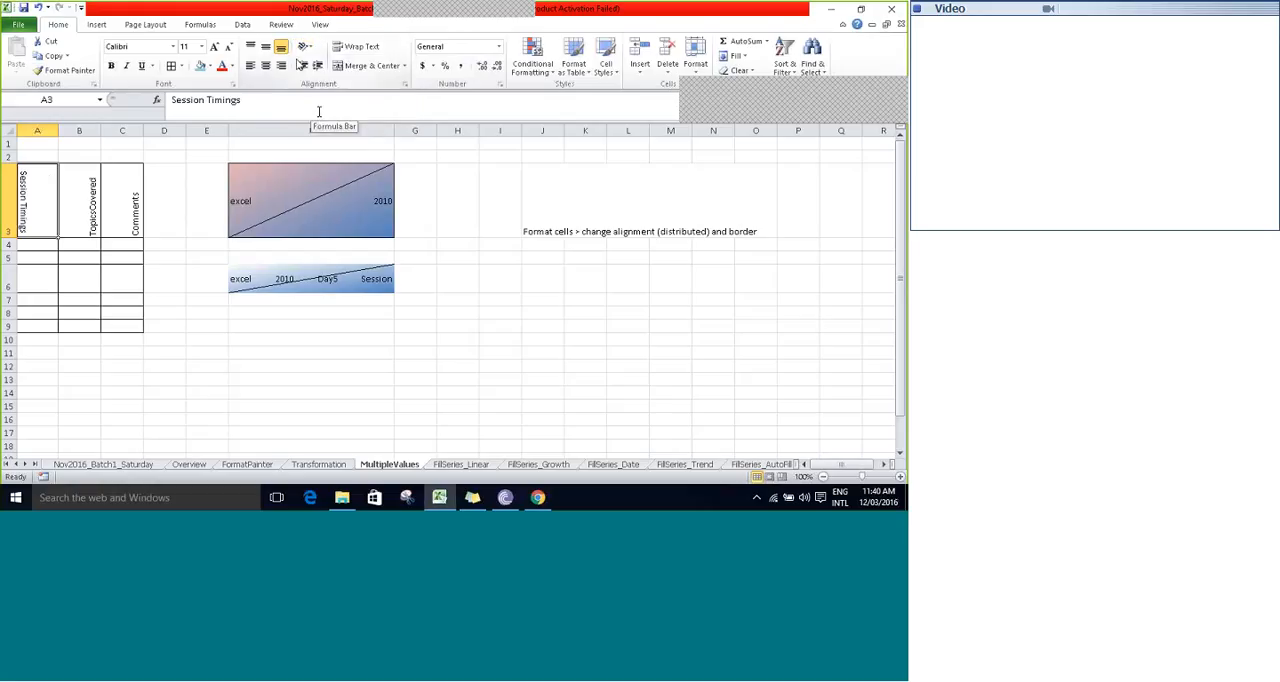
{"action": "left_click", "coordinate": [305, 47]}
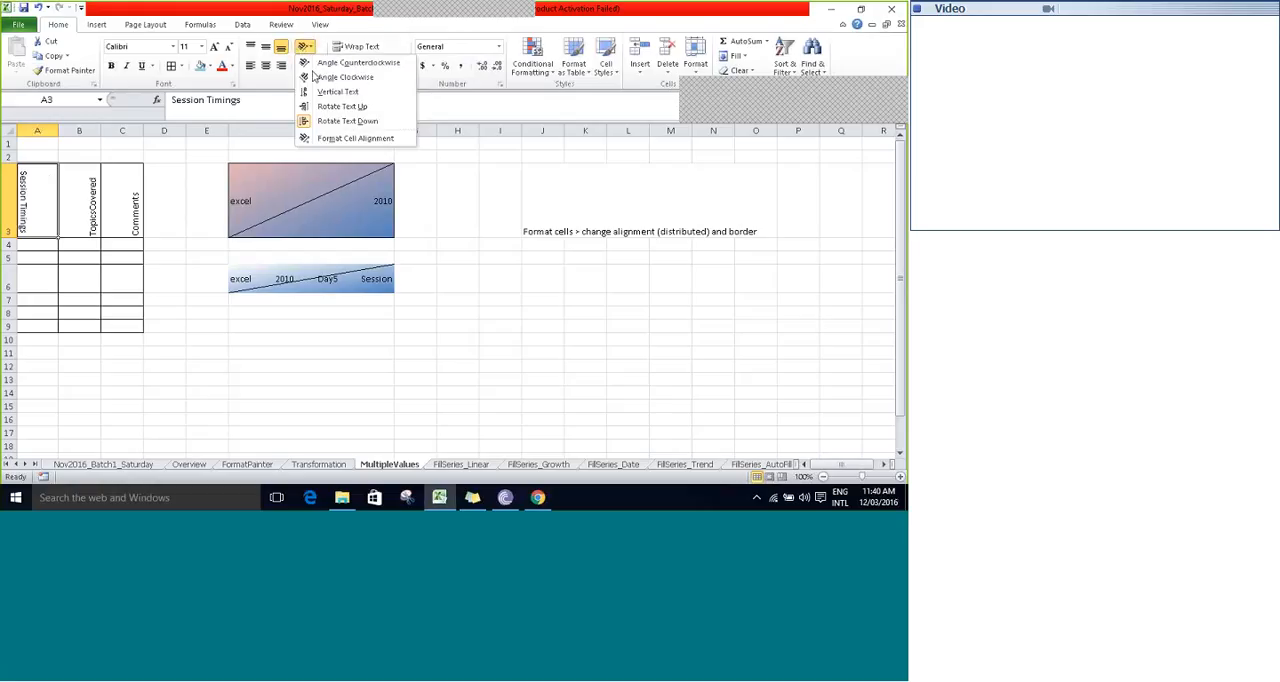
{"action": "left_click", "coordinate": [313, 77]}
{"action": "left_click", "coordinate": [310, 47]}
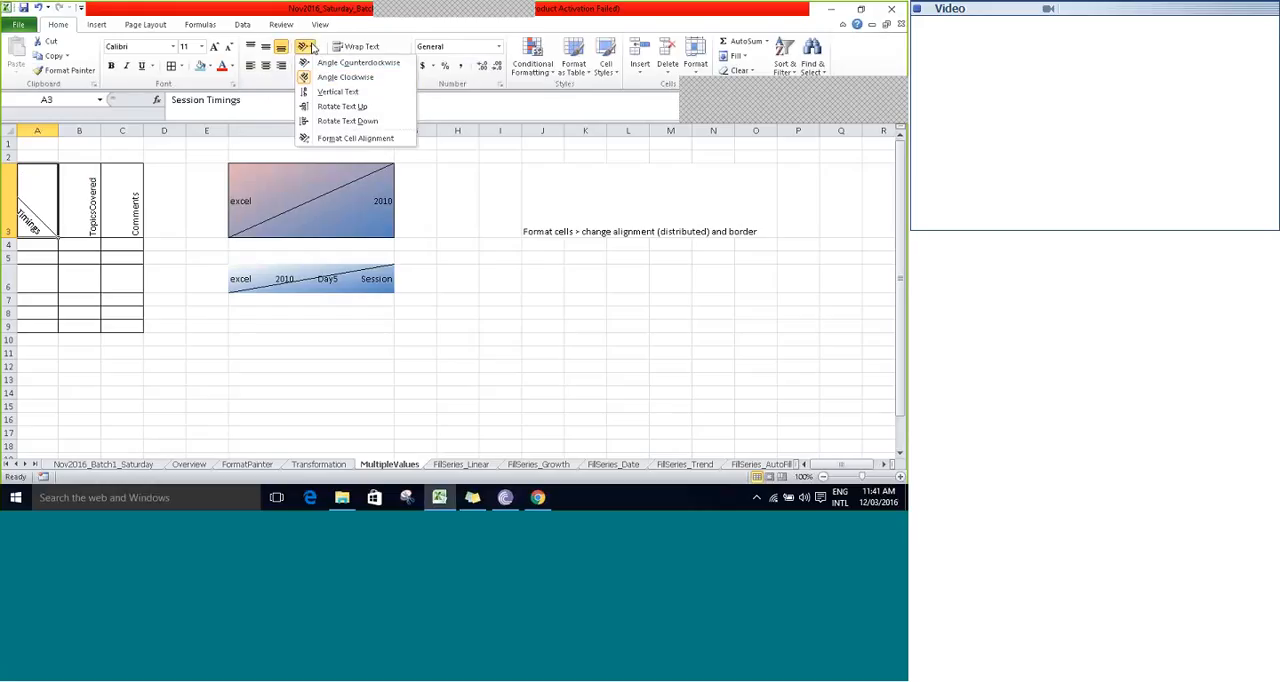
{"action": "left_click", "coordinate": [314, 91]}
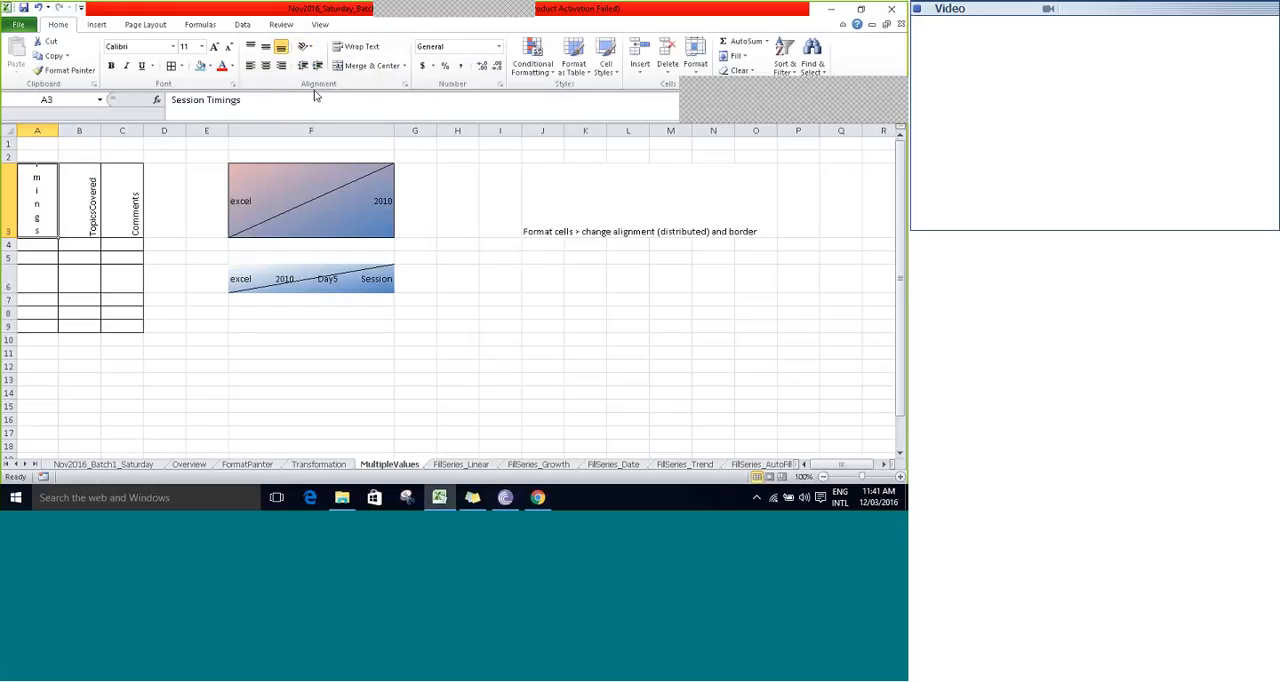
{"action": "left_click", "coordinate": [307, 47]}
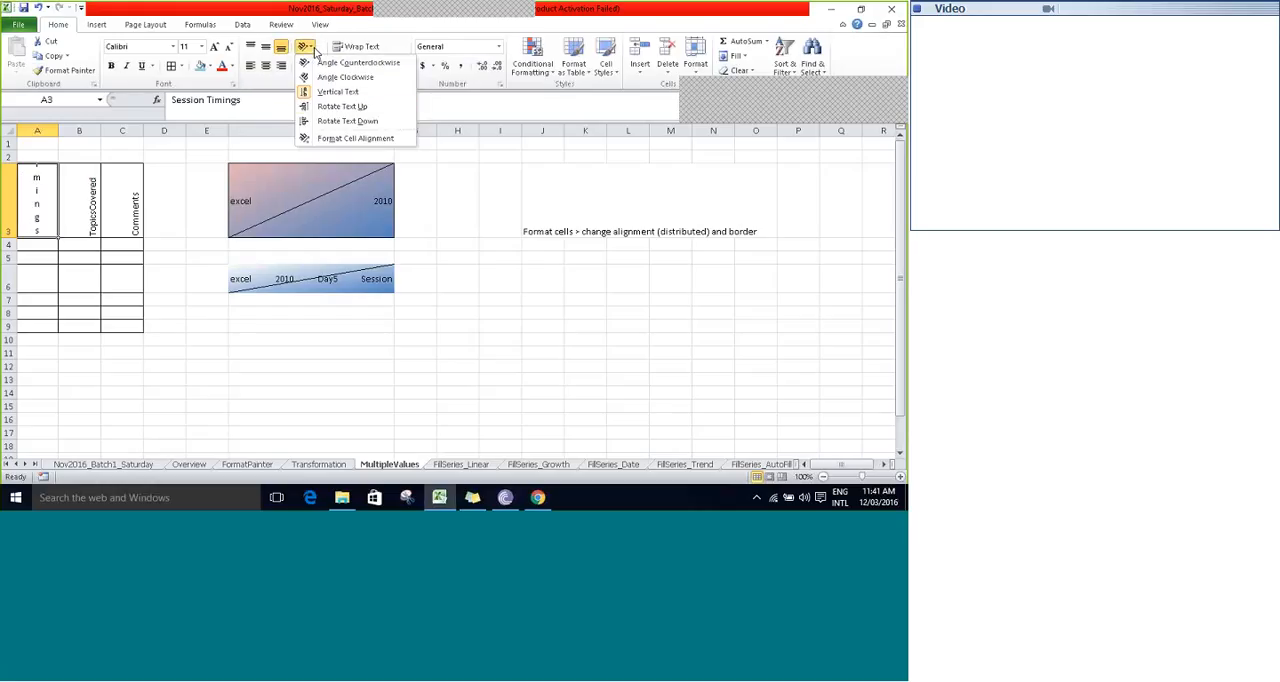
{"action": "left_click", "coordinate": [318, 109]}
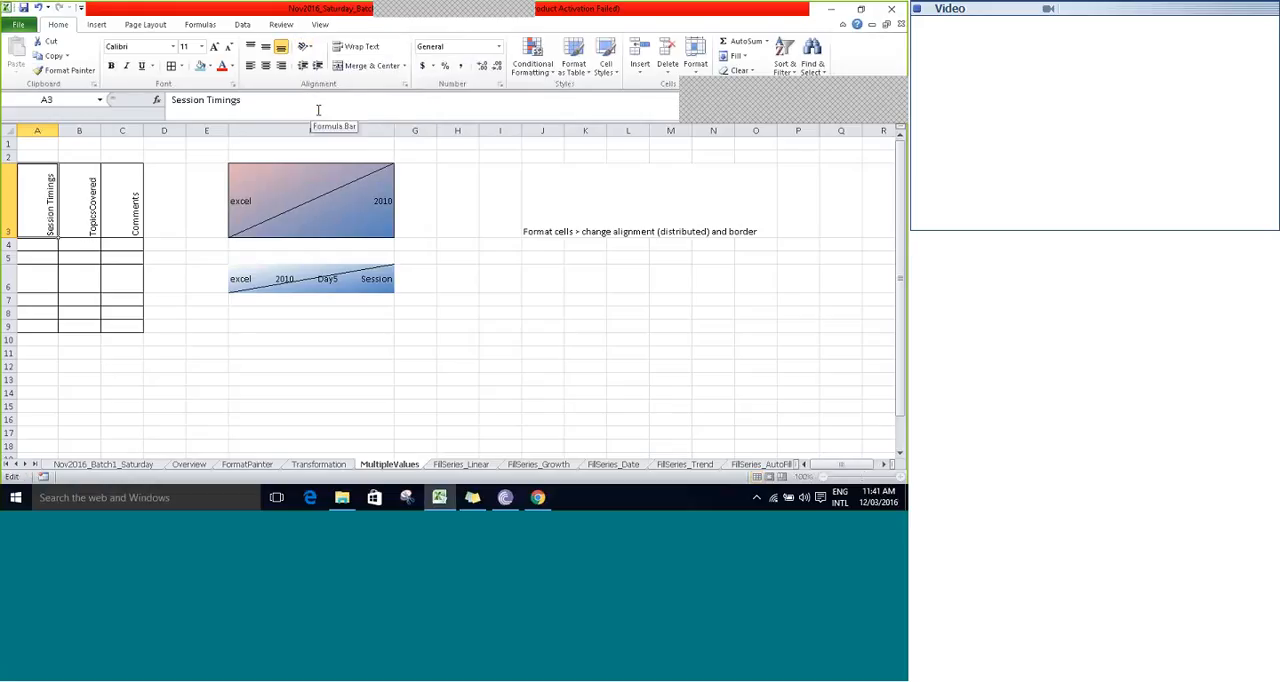
- Remove the space from the A3 header so it reads SessionTimings, and save the workbook
{"action": "key", "text": "F2"}
{"action": "key", "text": "Left"}
{"action": "key", "text": "Left"}
{"action": "key", "text": "Left"}
{"action": "key", "text": "Left"}
{"action": "key", "text": "Left"}
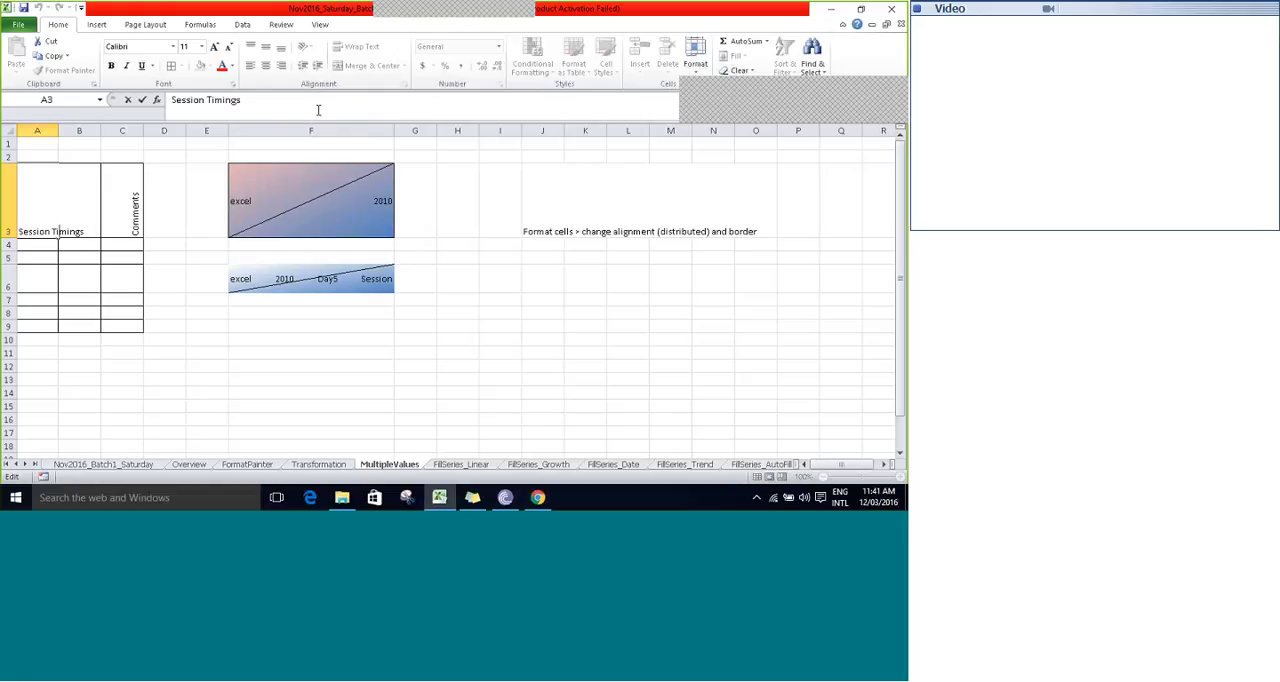
{"action": "key", "text": "BackSpace"}
{"action": "key", "text": "ctrl+Return"}
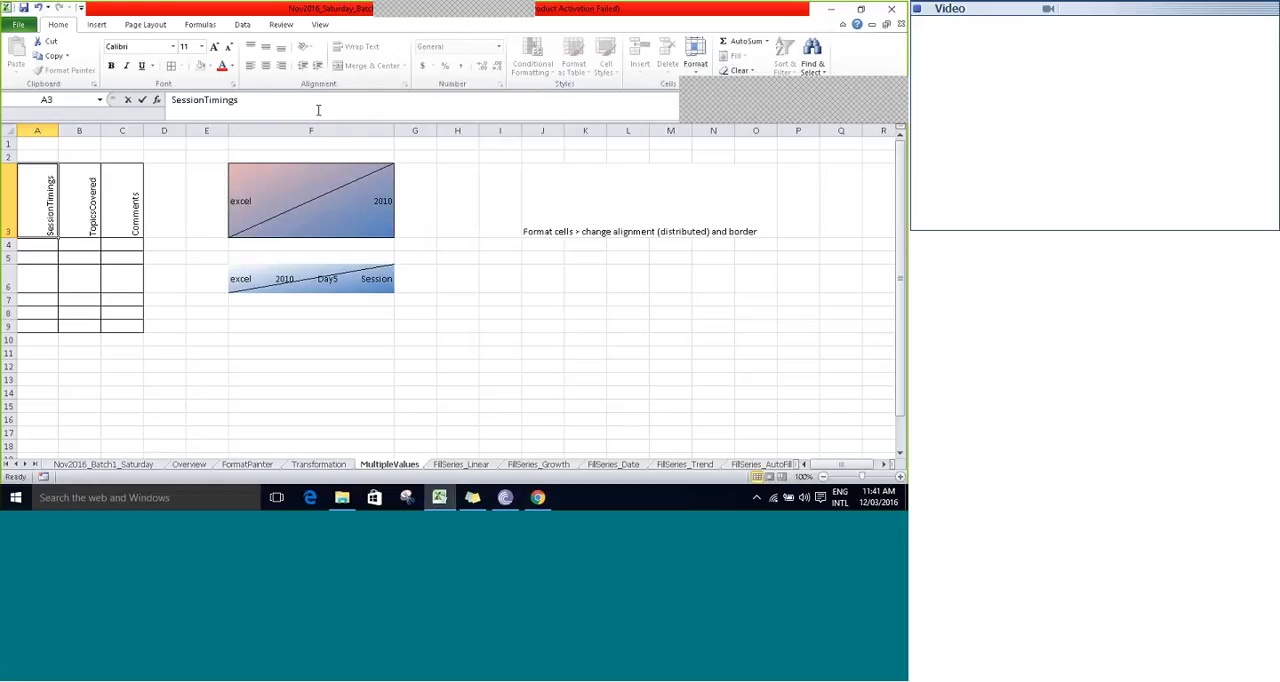
{"action": "key", "text": "F2"}
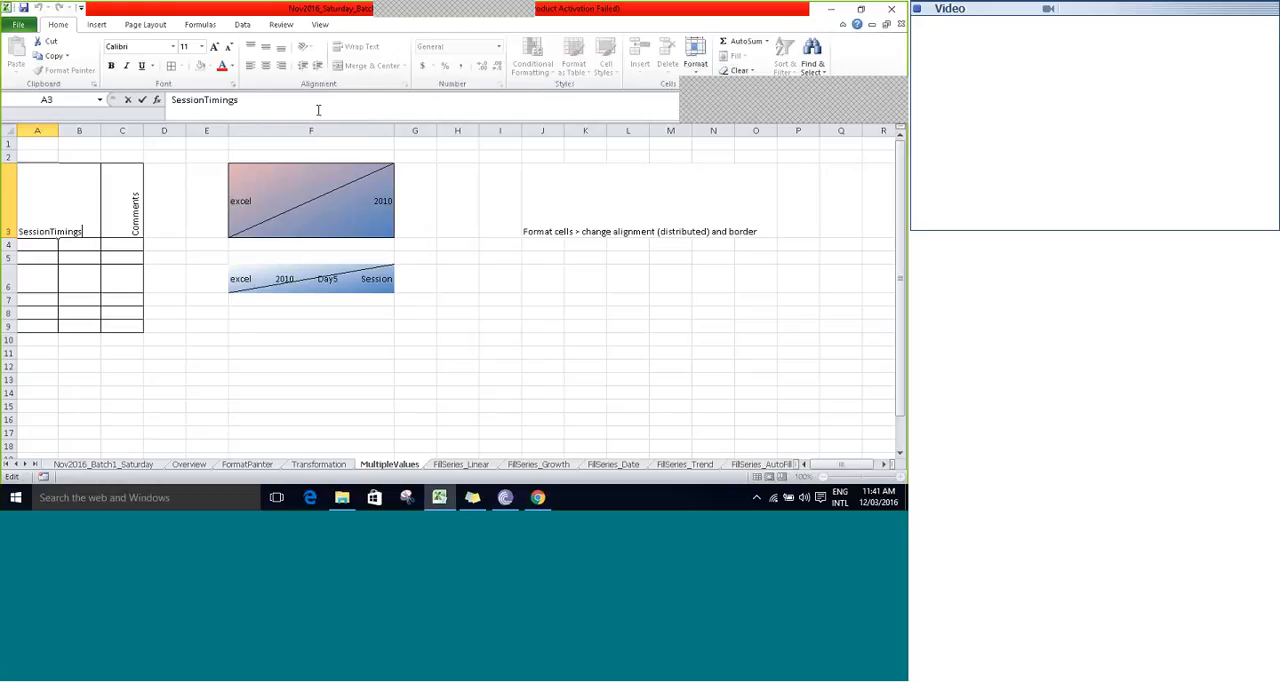
{"action": "key", "text": "ctrl+Return"}
{"action": "key", "text": "ctrl+s"}
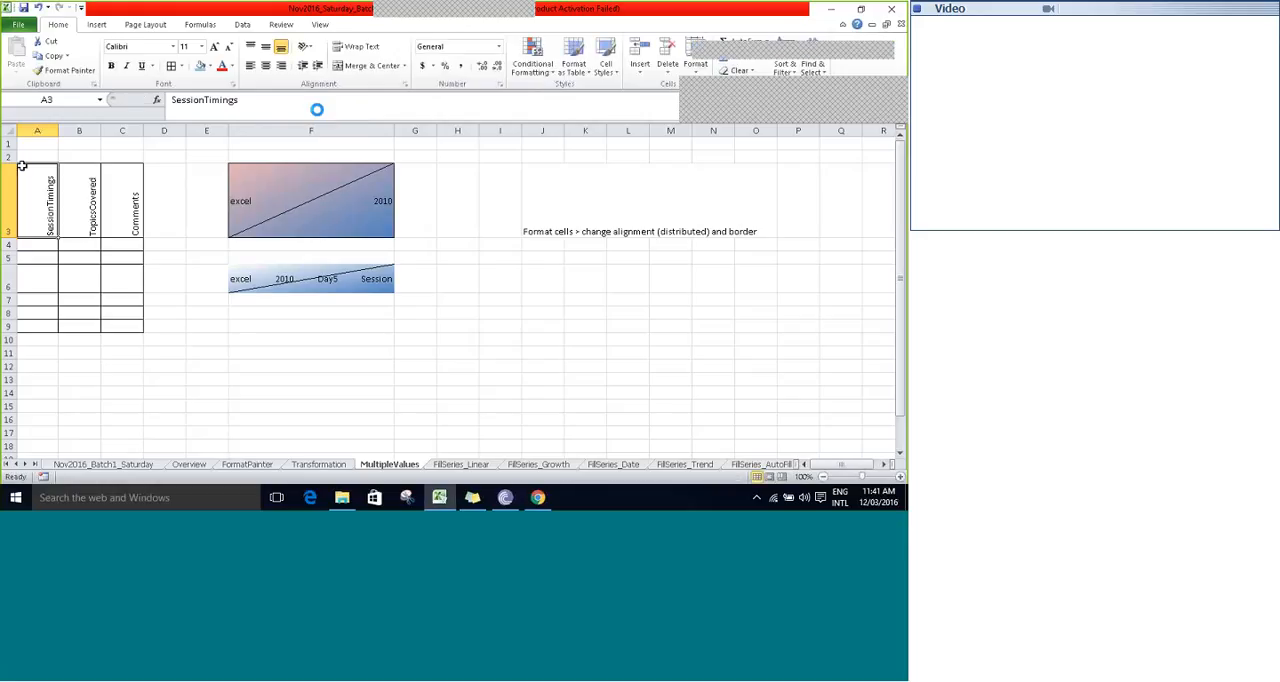
- Increase row 2 to about double its height and reduce the height of header row 3 slightly
{"action": "left_click_drag", "start_coordinate": [12, 163], "coordinate": [9, 176]}
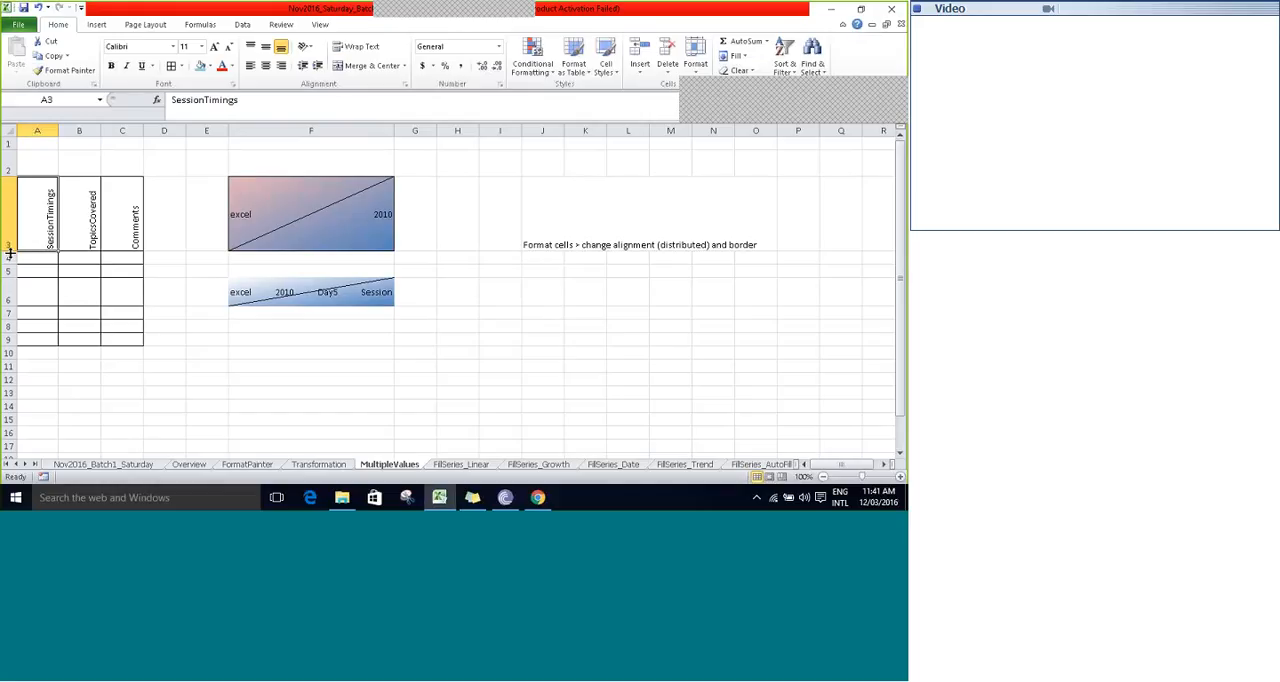
{"action": "left_click_drag", "start_coordinate": [8, 252], "coordinate": [7, 243]}
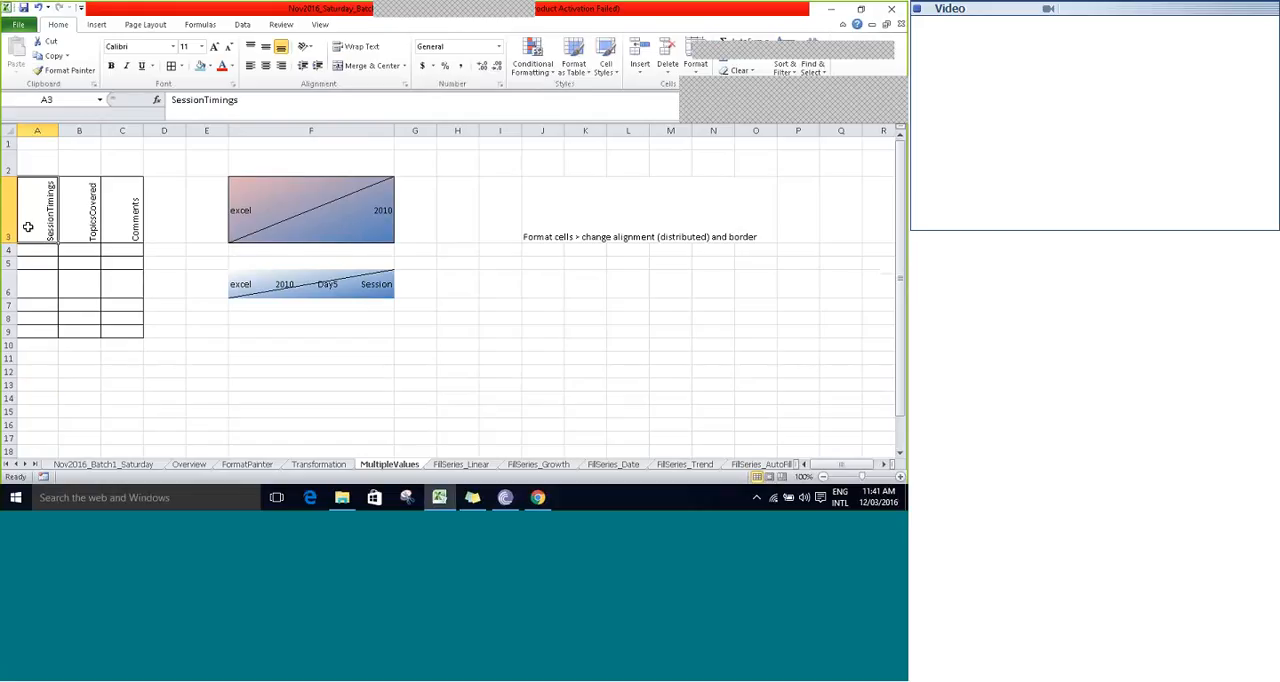
- Examine the rotated headers in A3:C3 and the neighbouring table cells one by one
{"action": "key", "text": "Up"}
{"action": "key", "text": "Down"}
{"action": "key", "text": "Down"}
{"action": "key", "text": "Right"}
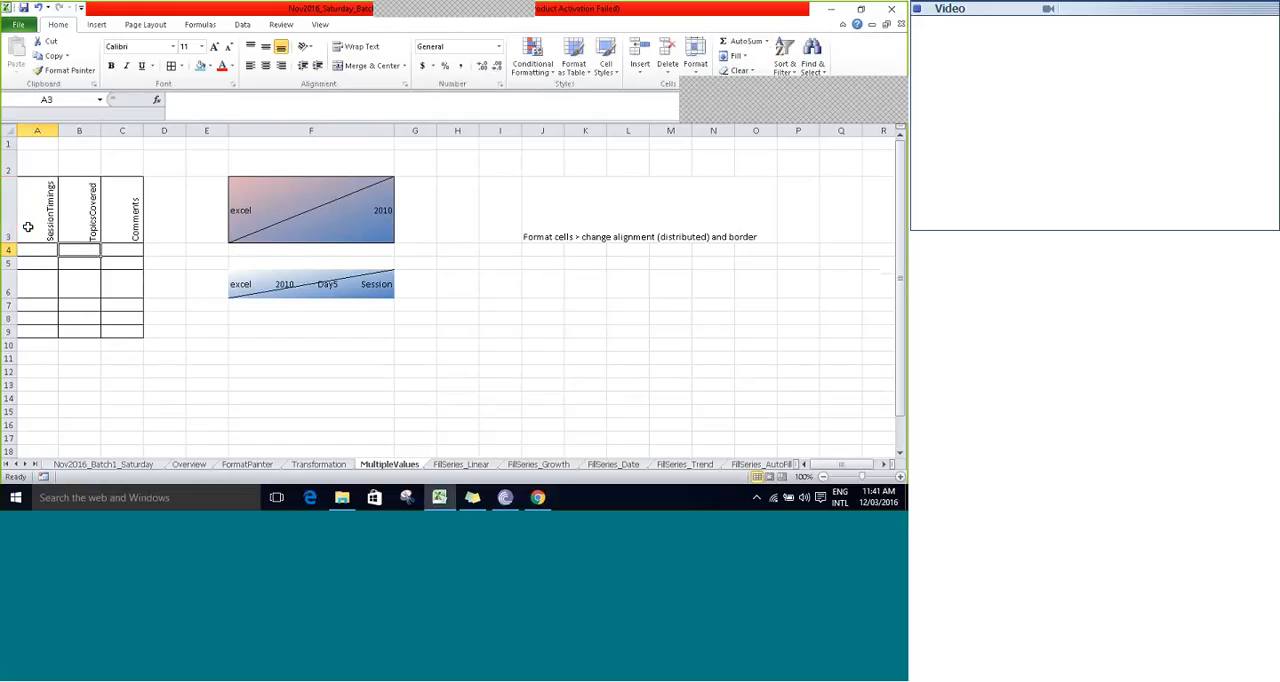
{"action": "key", "text": "Up"}
{"action": "key", "text": "Up"}
{"action": "key", "text": "Down"}
{"action": "key", "text": "Down"}
{"action": "key", "text": "Down"}
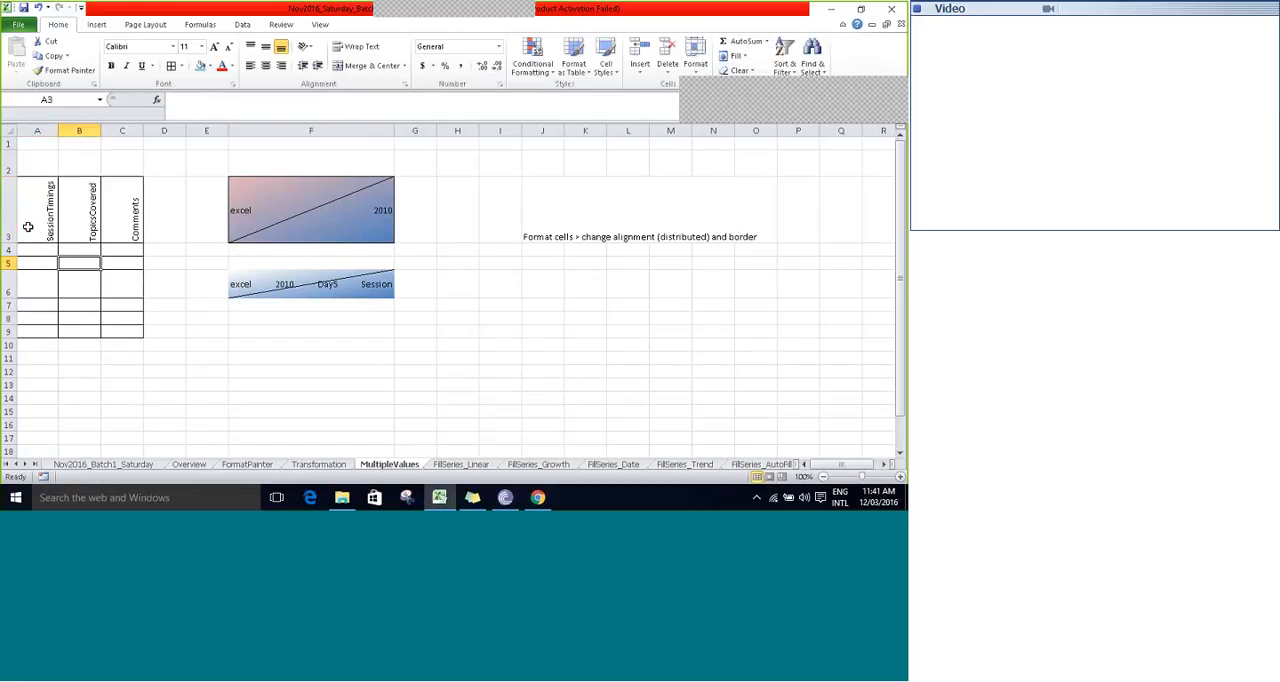
{"action": "left_click", "coordinate": [28, 227]}
{"action": "key", "text": "Right"}
{"action": "key", "text": "Right"}
{"action": "key", "text": "Left"}
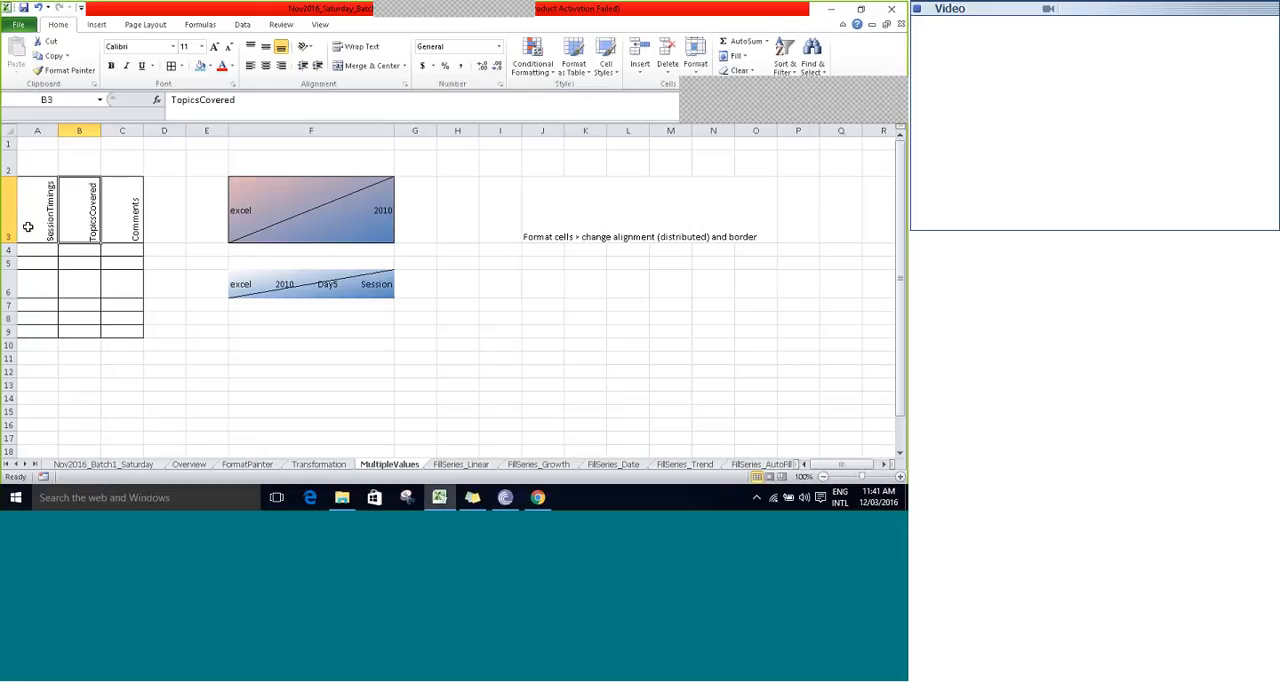
{"action": "key", "text": "Left"}
{"action": "key", "text": "Left"}
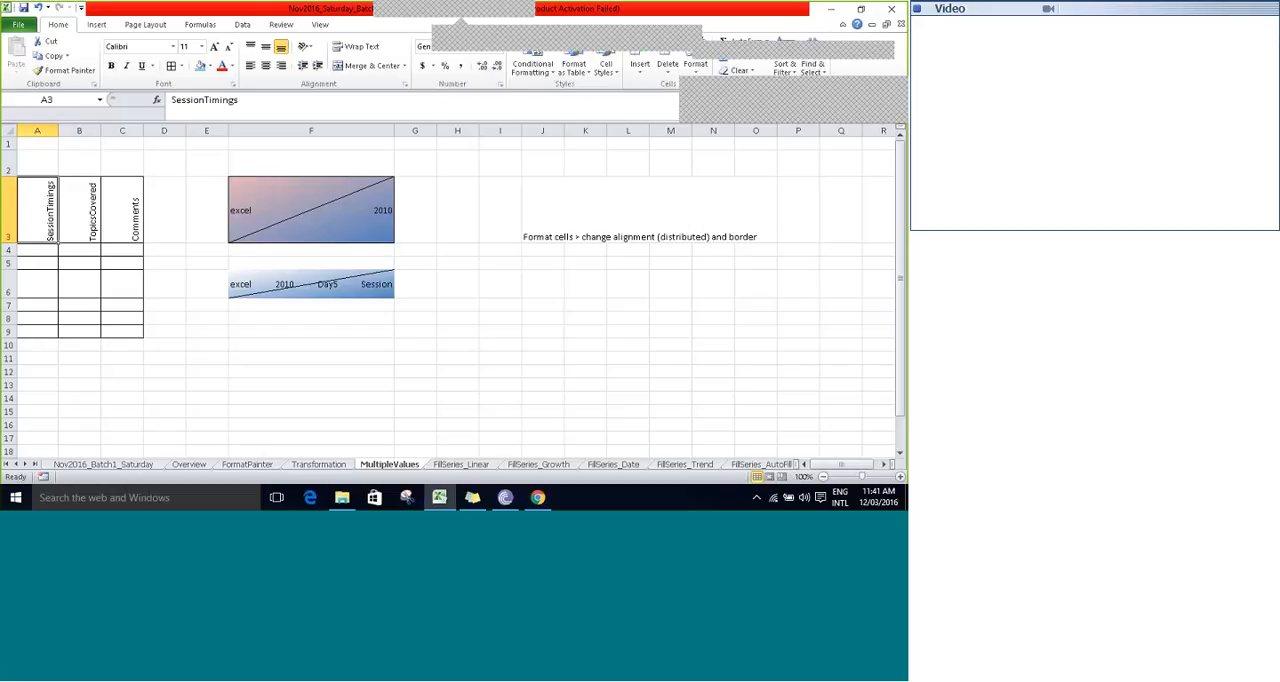
- Select the empty cell D3 beside the table headers and save the workbook
{"action": "left_click", "coordinate": [172, 183]}
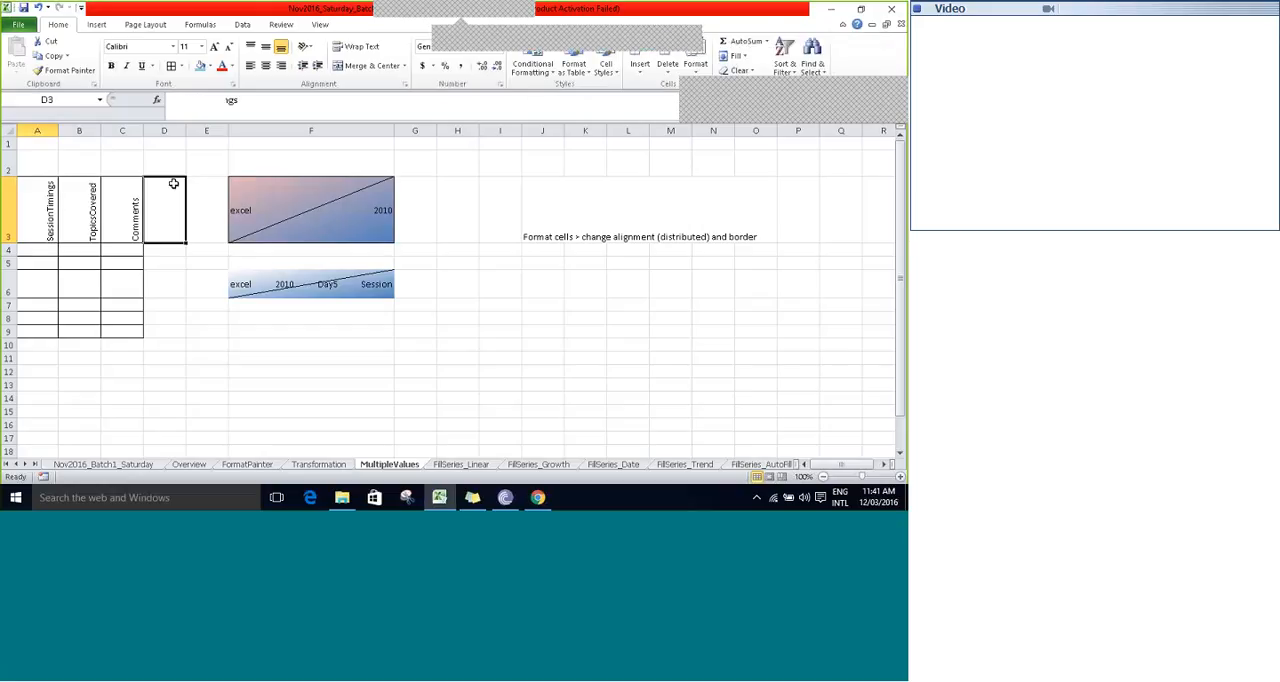
{"action": "key", "text": "ctrl+a"}
{"action": "left_click", "coordinate": [173, 183]}
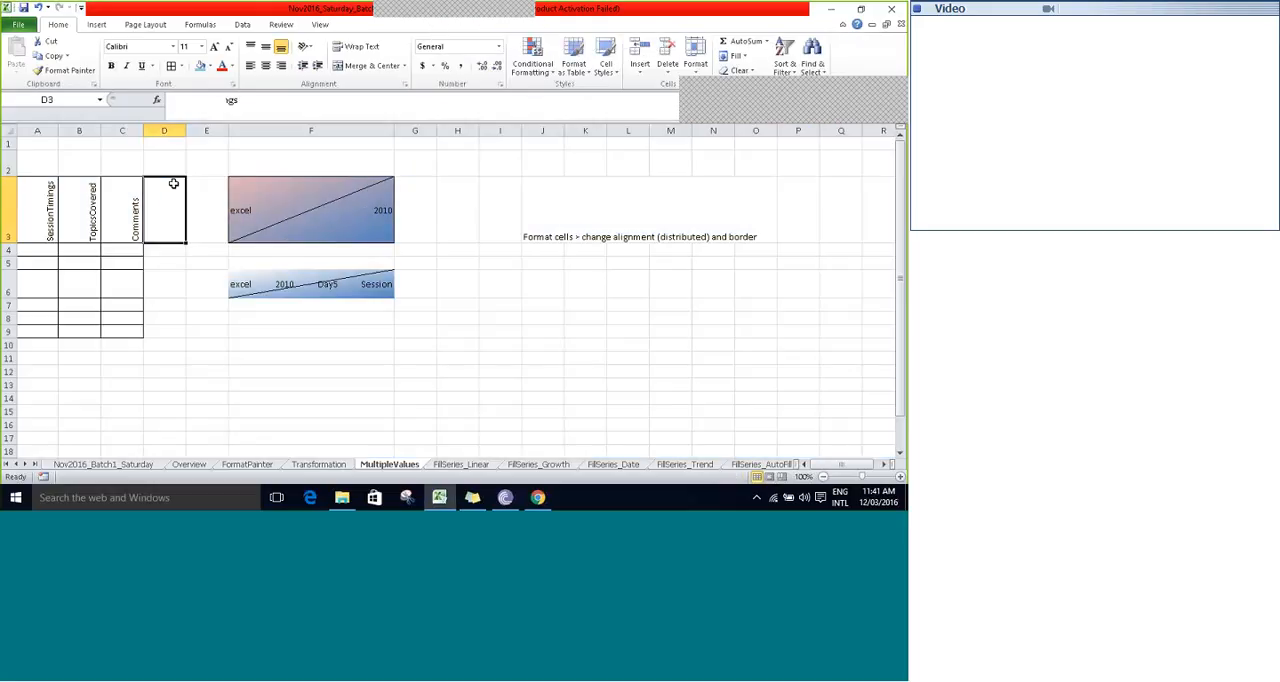
{"action": "key", "text": "ctrl+s"}
{"action": "left_click", "coordinate": [586, 23]}
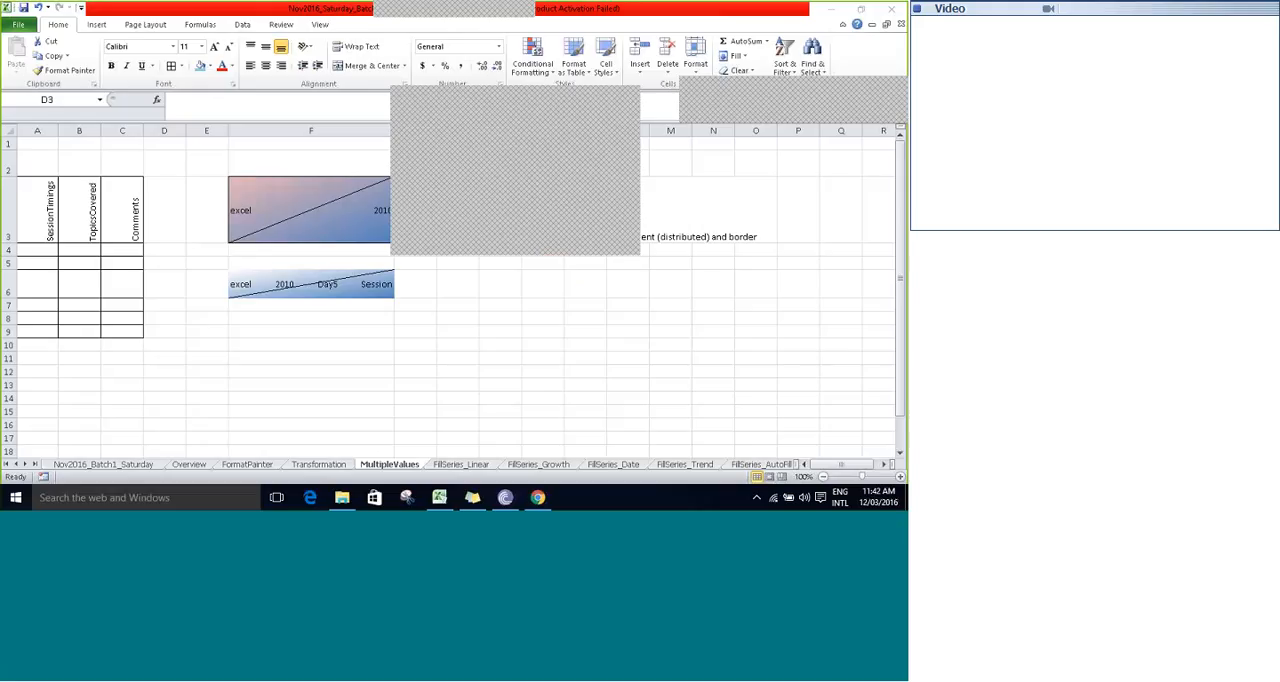
{"action": "left_click", "coordinate": [124, 210]}
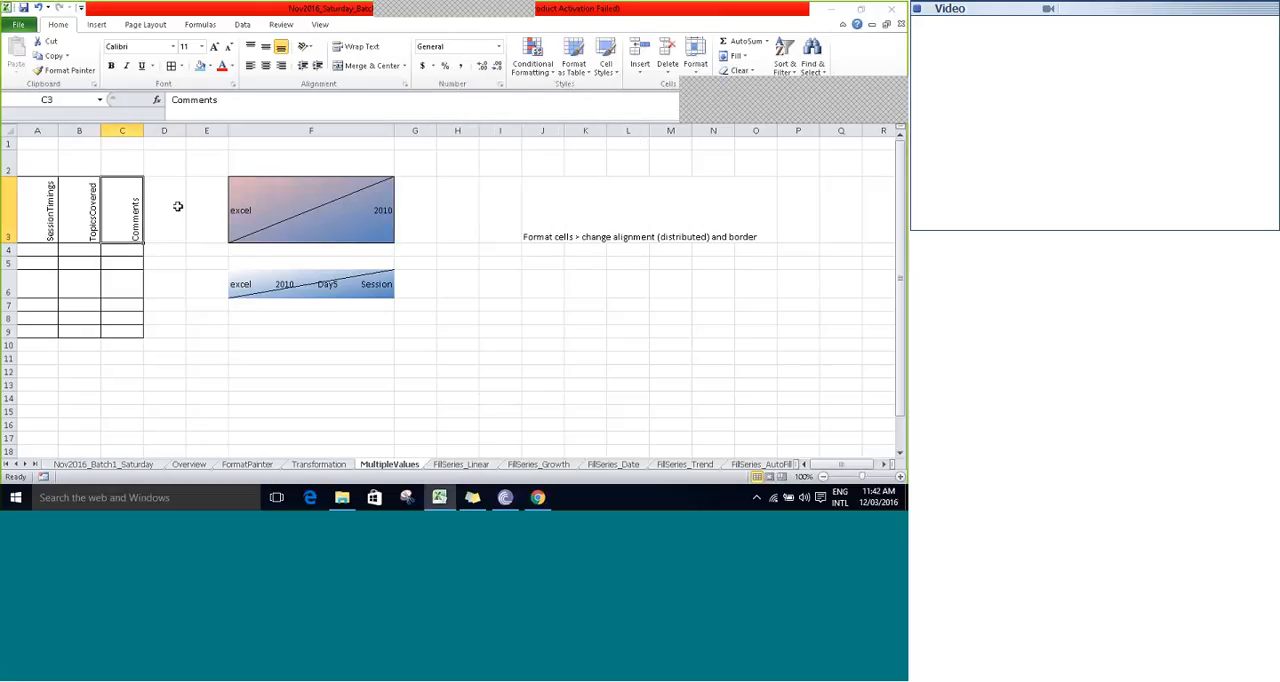
{"action": "left_click", "coordinate": [157, 171]}
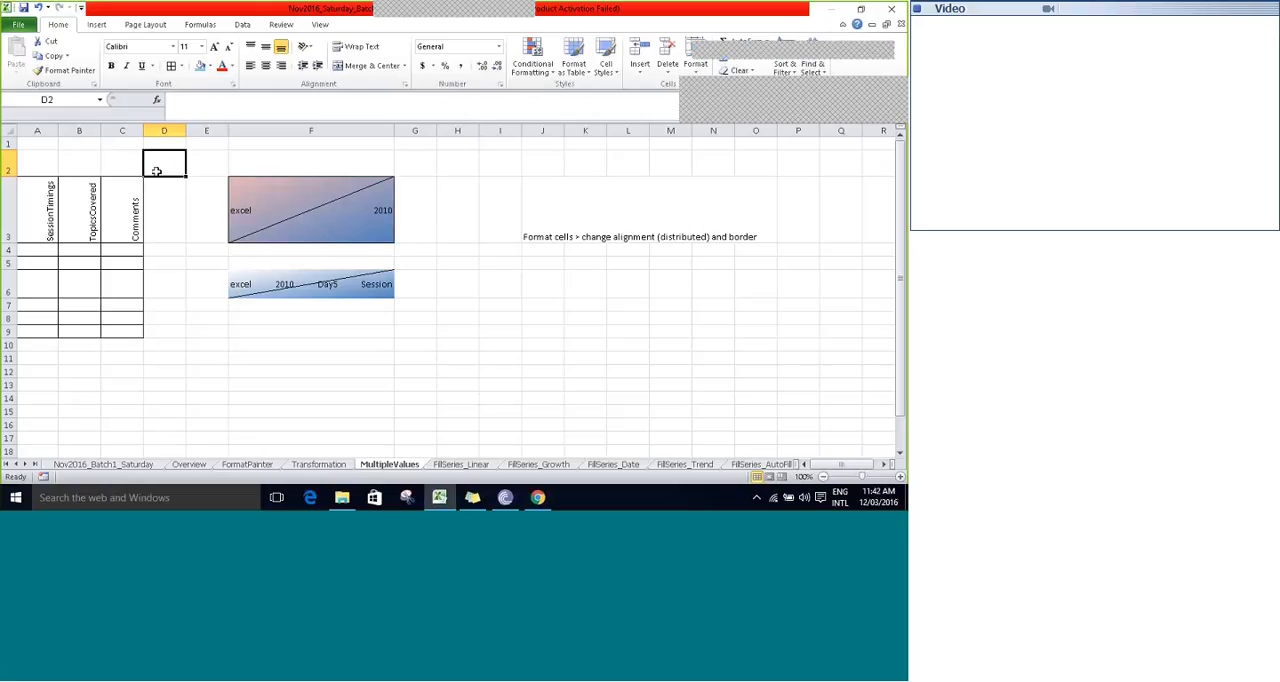
{"action": "left_click", "coordinate": [68, 236]}
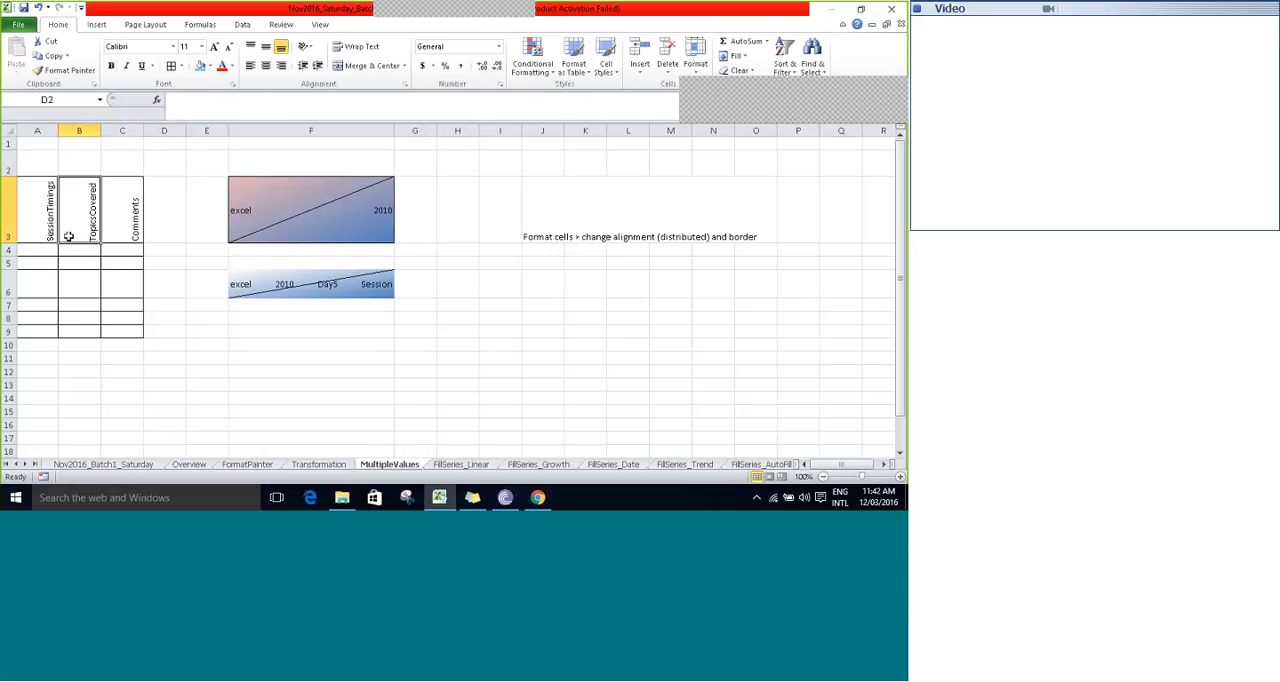
{"action": "left_click", "coordinate": [168, 215]}
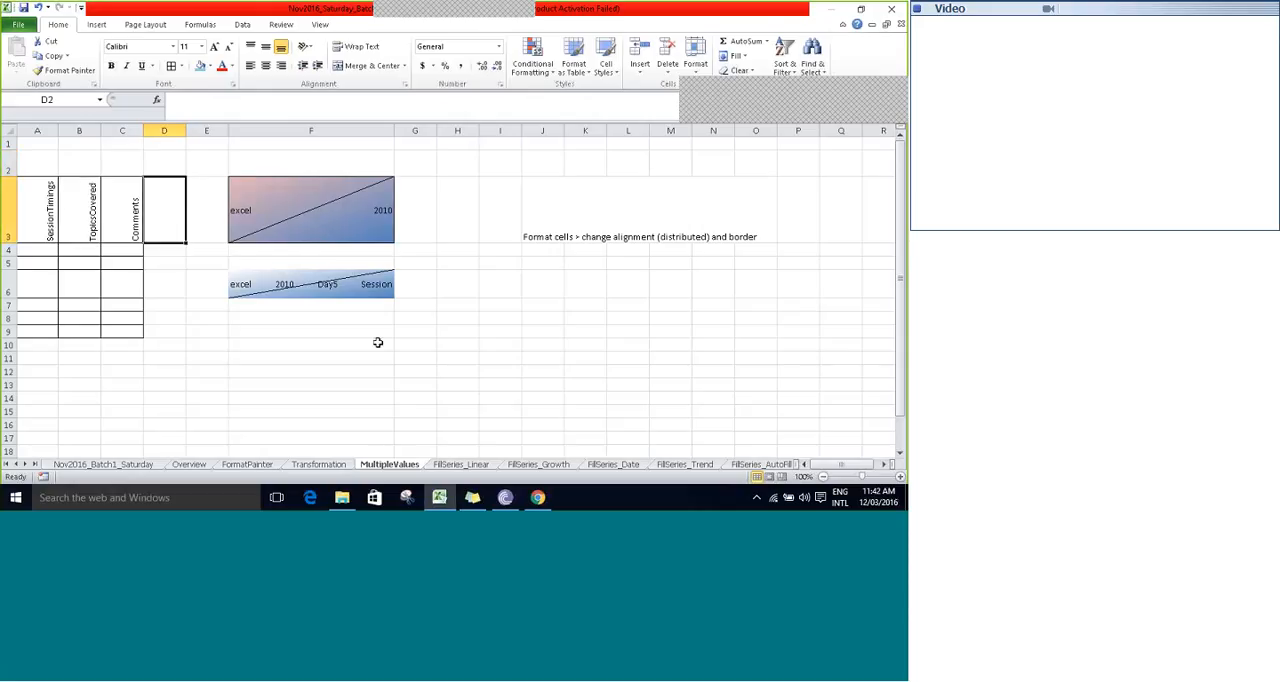
- Switch to the FillSeries_Linear sheet, select cell F4 and bring the further sheet names into view
{"action": "key", "text": "ctrl+Page_Down"}
{"action": "left_click", "coordinate": [263, 181]}
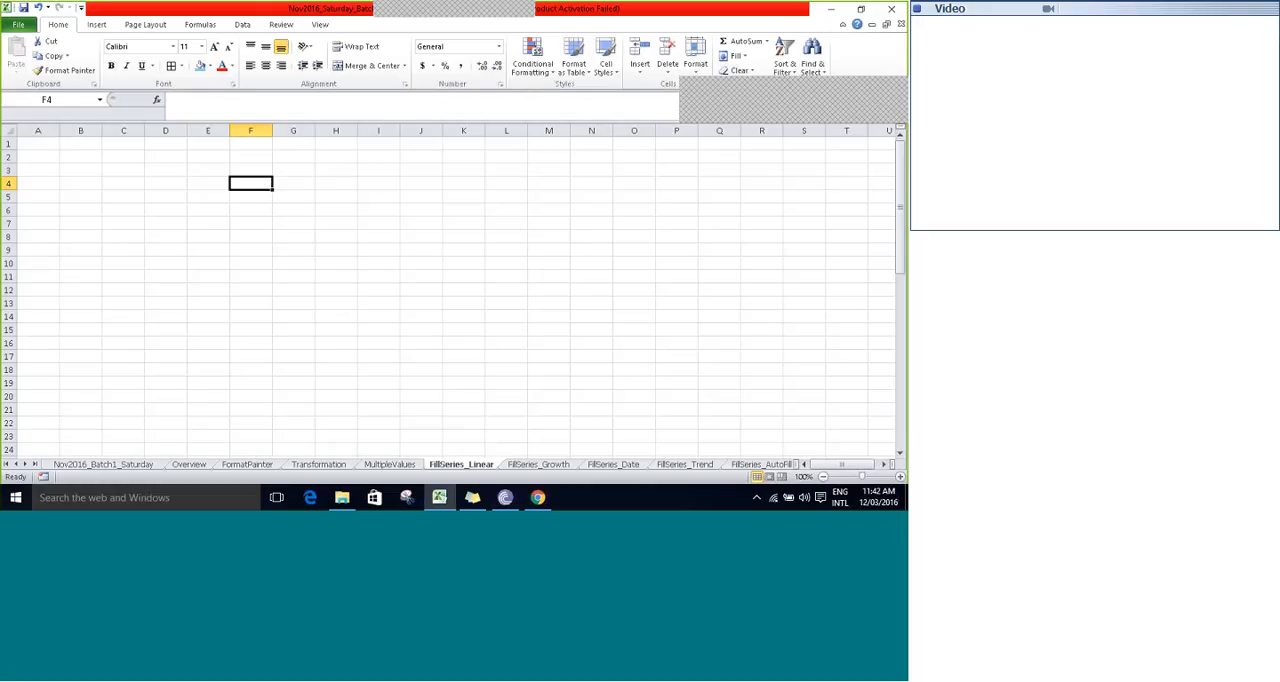
{"action": "left_click", "coordinate": [25, 465]}
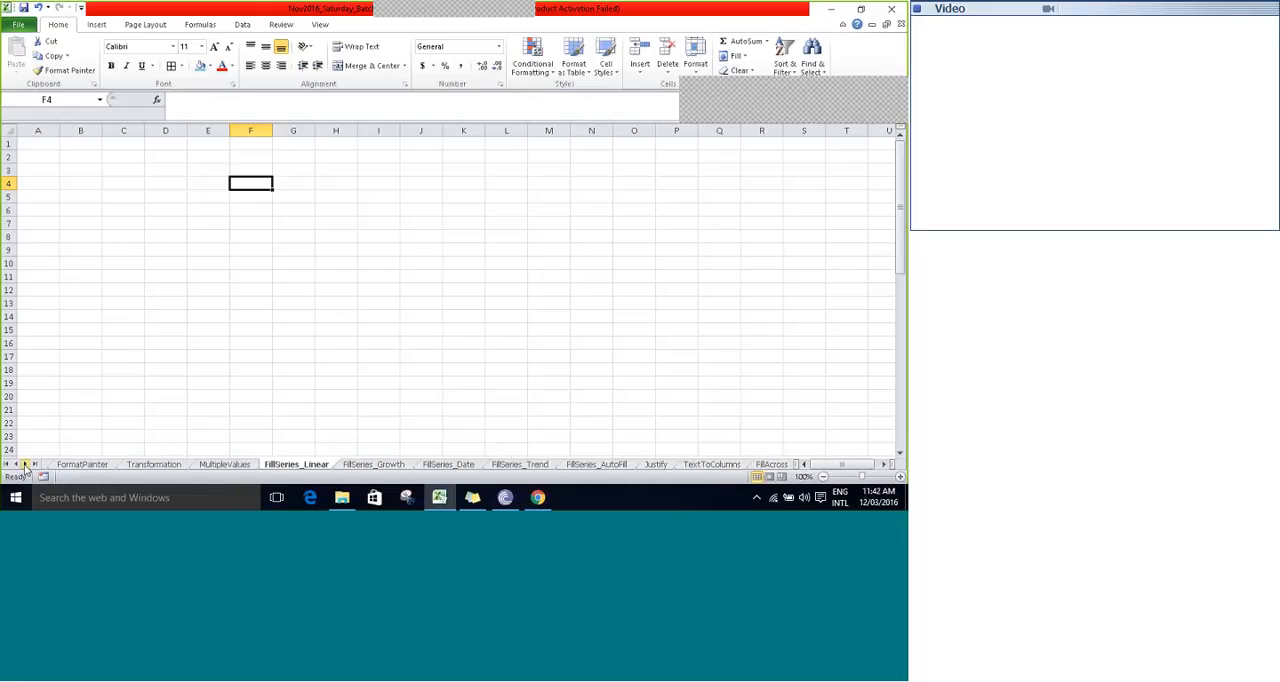
- Enter the text Session in cell E4 of the FillSeries_Linear sheet
{"action": "left_click", "coordinate": [26, 465]}
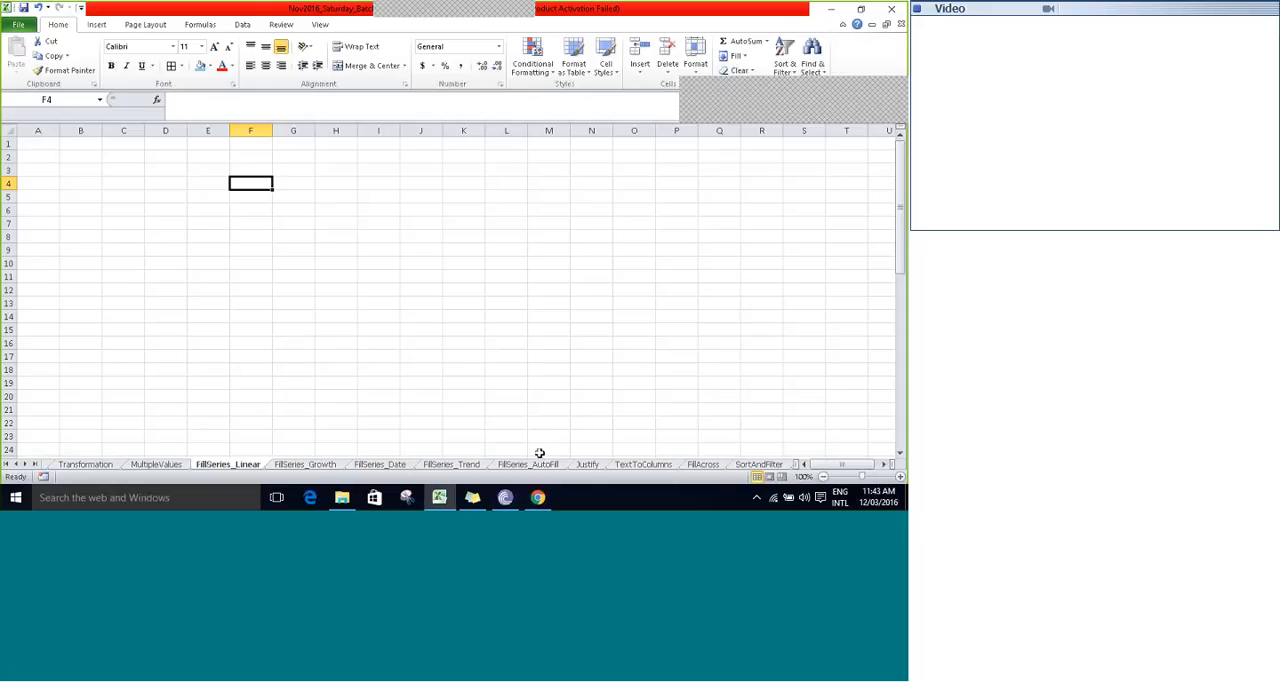
{"action": "left_click", "coordinate": [189, 178]}
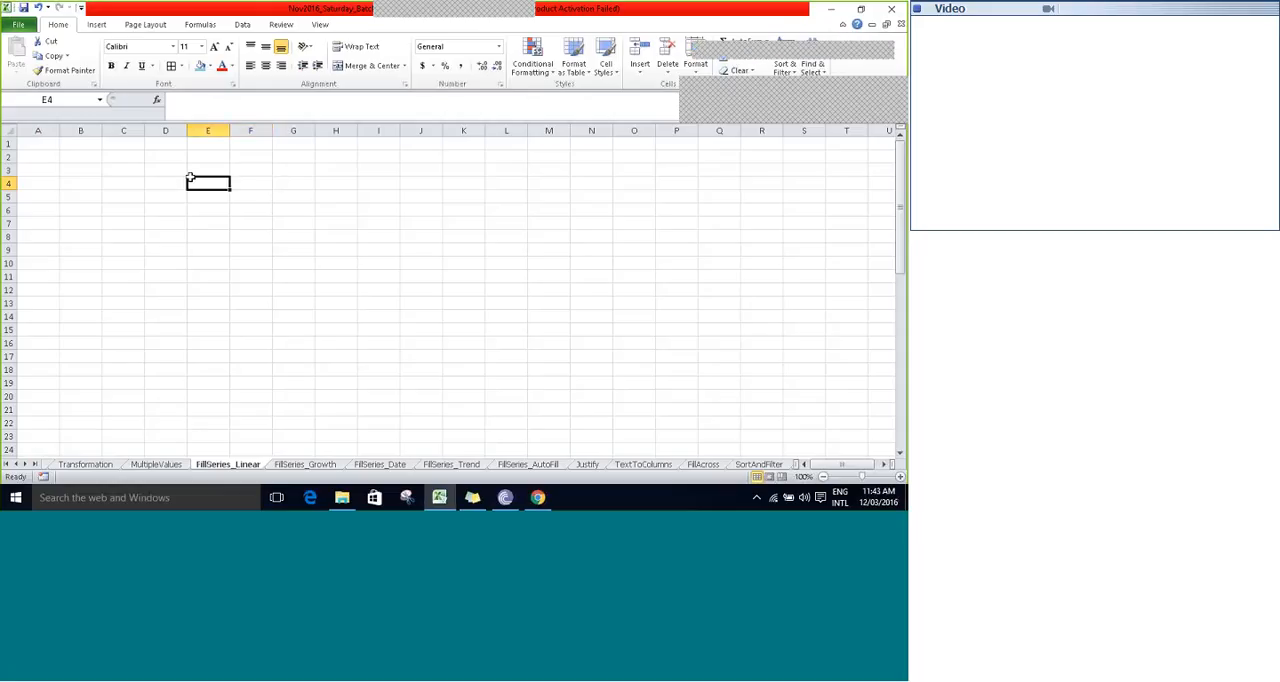
{"action": "type", "text": "Session"}
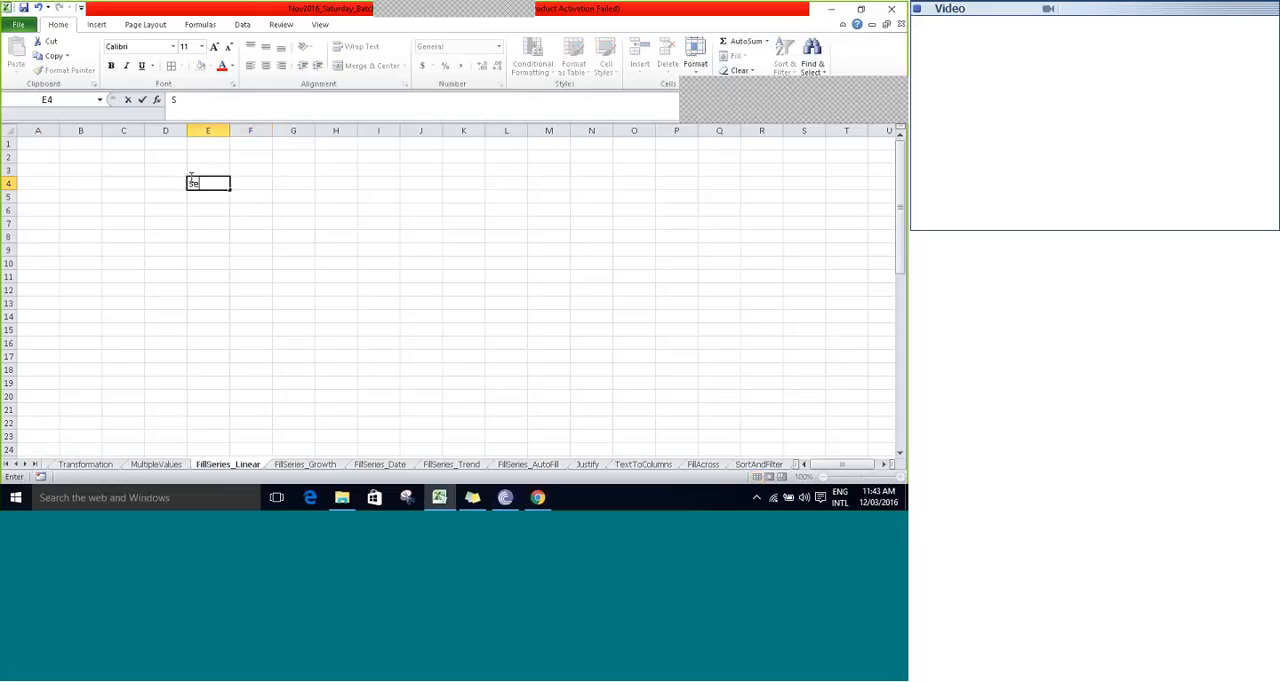
{"action": "key", "text": "Tab"}
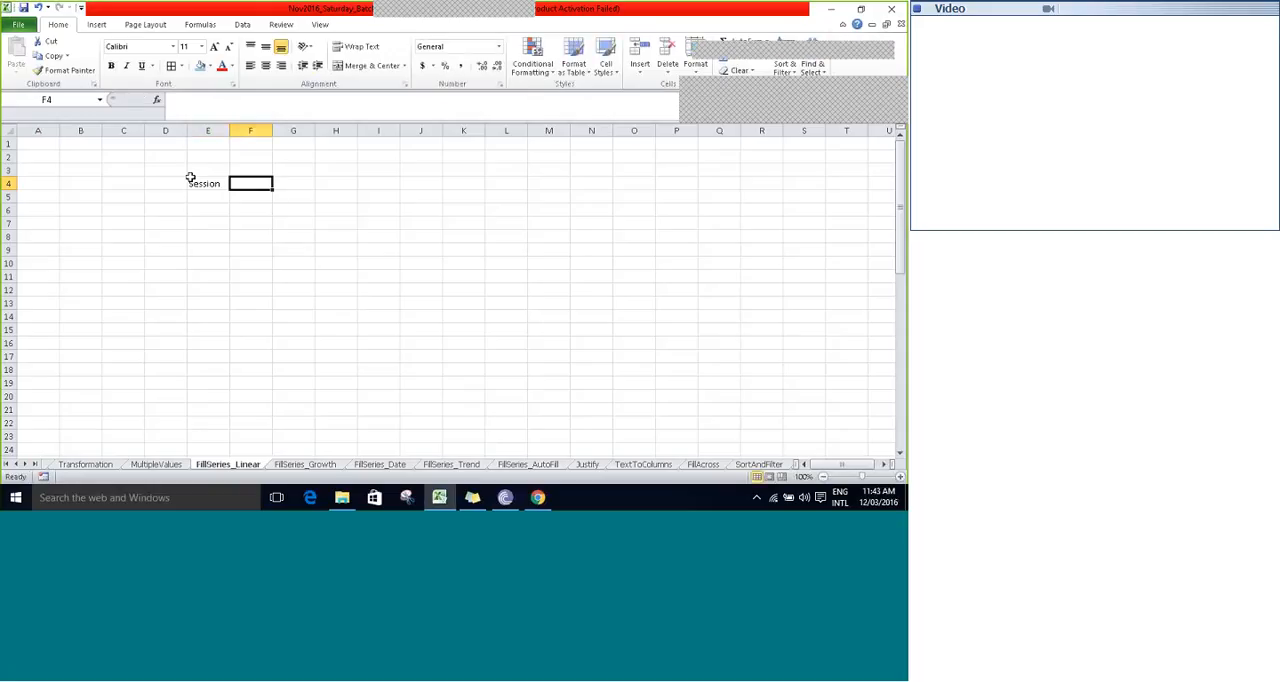
- Fill the Session text right from E4 into the adjacent cell F4 with the Fill Right command
{"action": "left_click", "coordinate": [190, 180]}
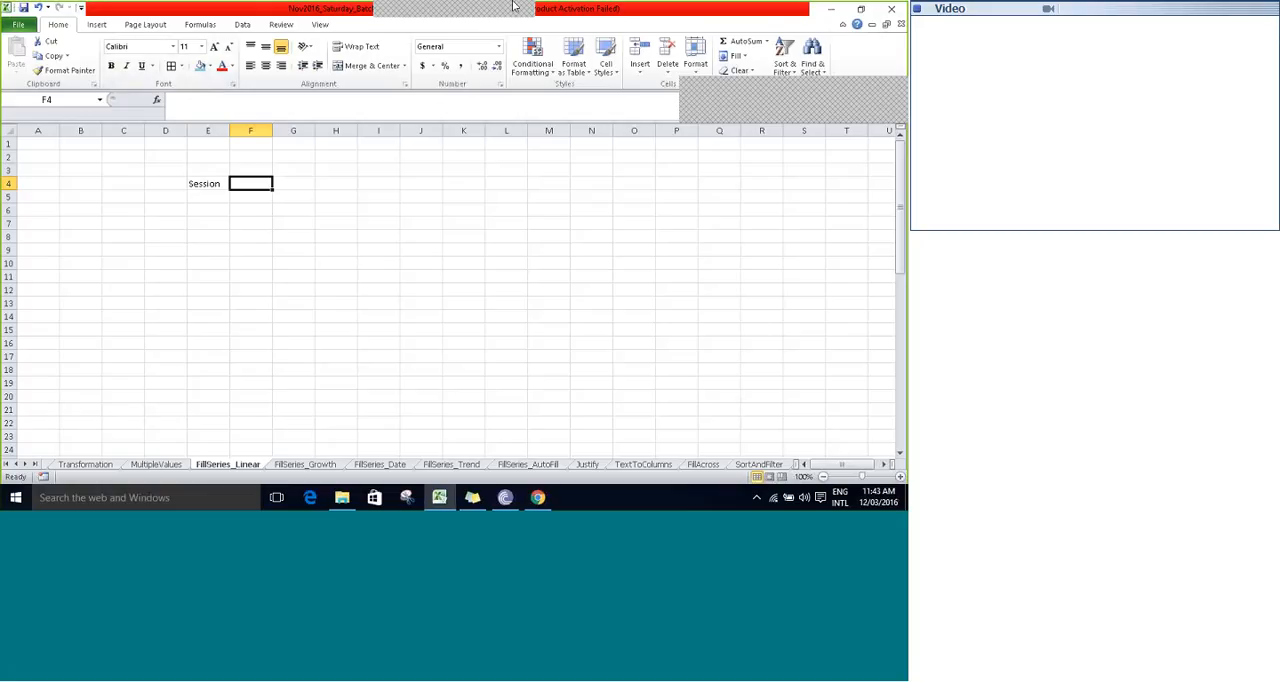
{"action": "left_click", "coordinate": [771, 88]}
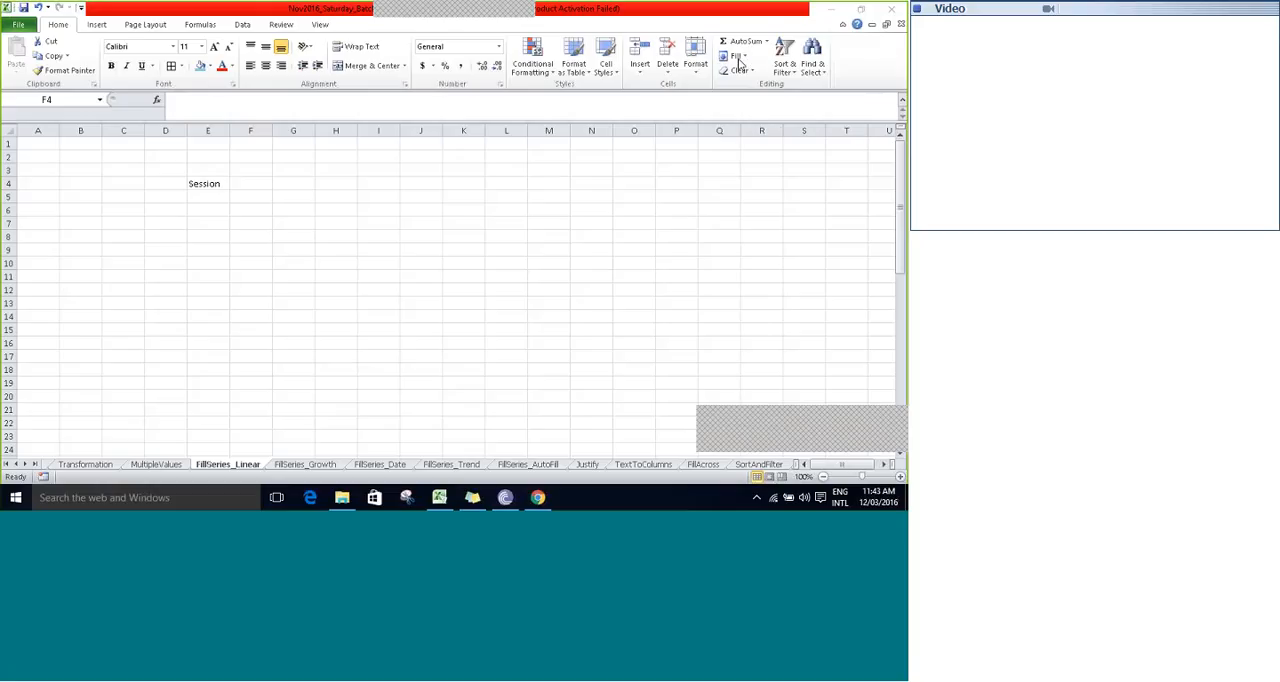
{"action": "left_click", "coordinate": [245, 183]}
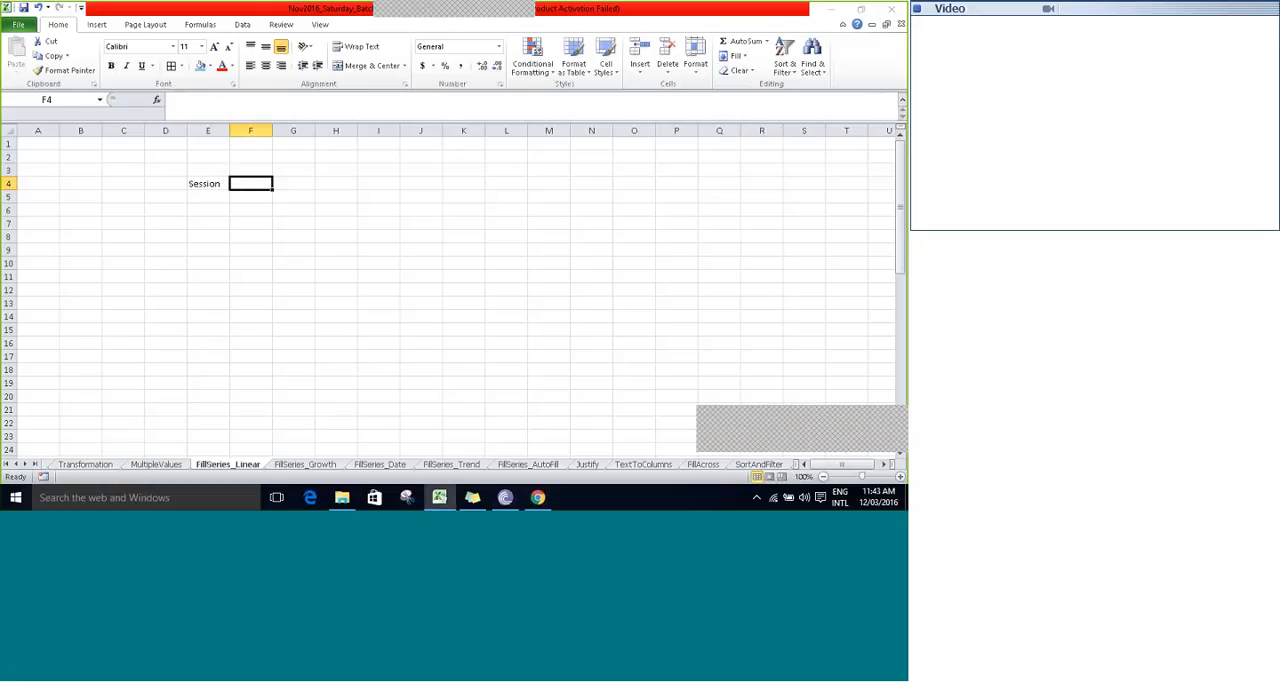
{"action": "left_click", "coordinate": [748, 58]}
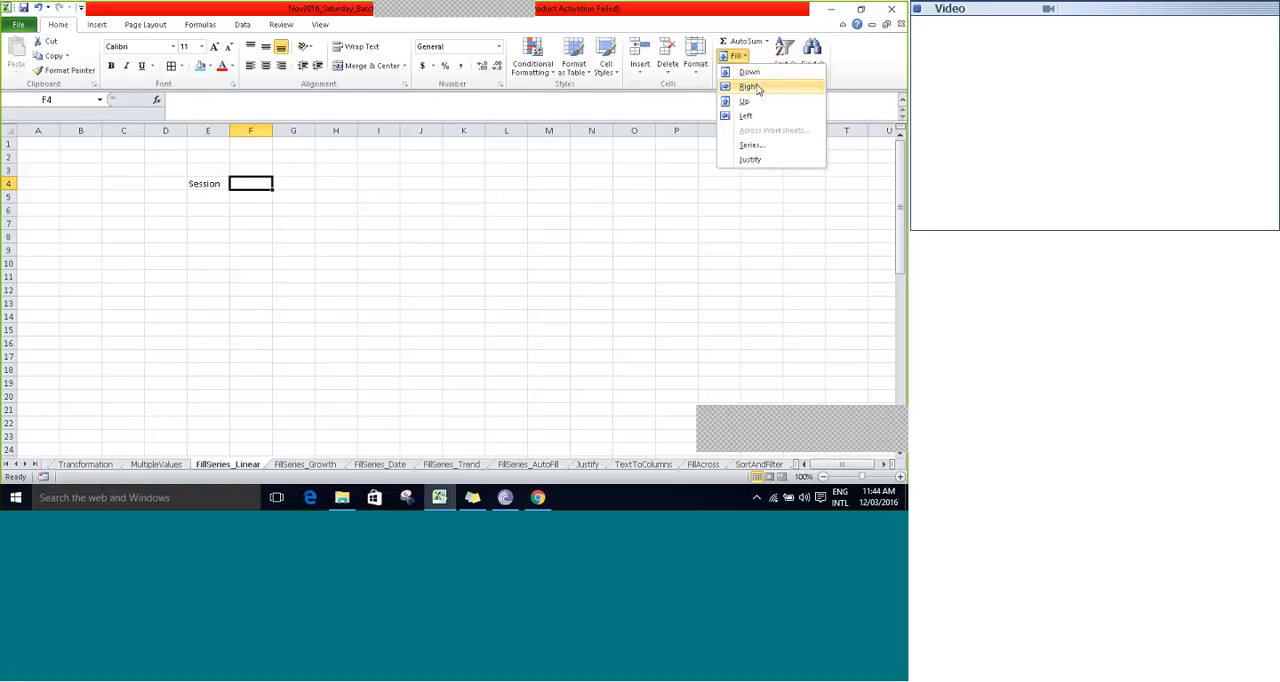
{"action": "left_click", "coordinate": [750, 87]}
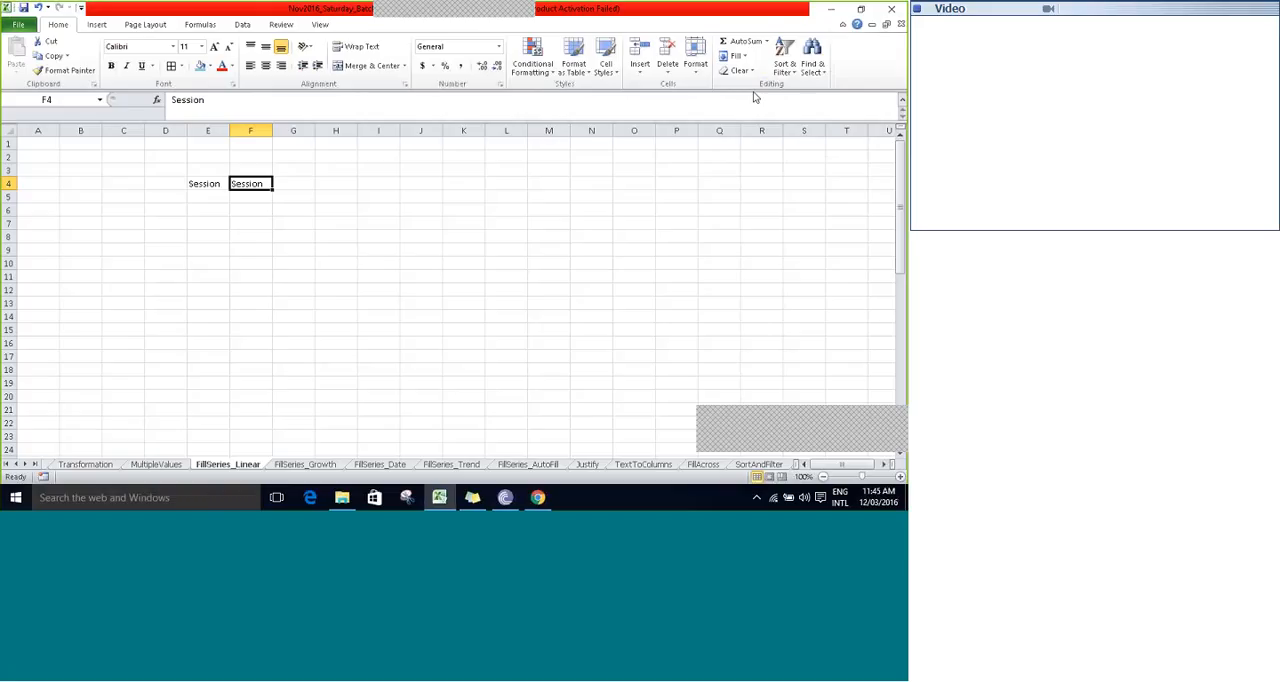
- Fill the Session text down from E4 into cell E5 with the Fill Down command
{"action": "key", "text": "Return"}
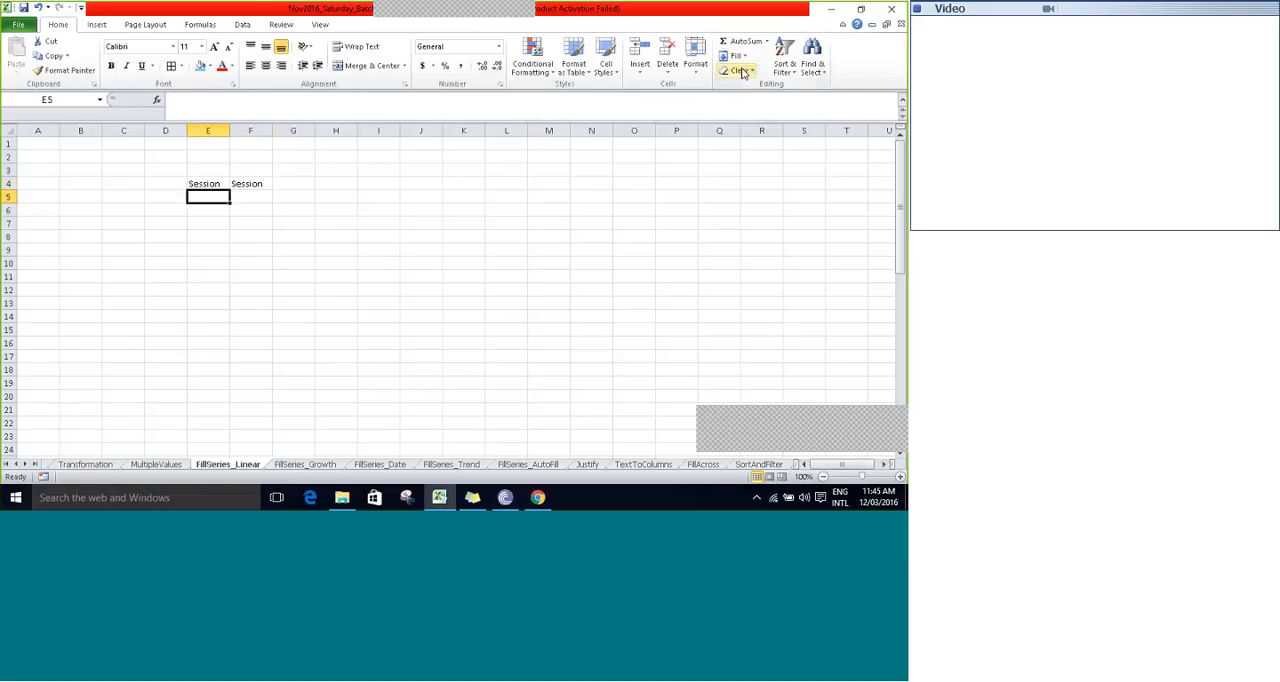
{"action": "left_click", "coordinate": [737, 56]}
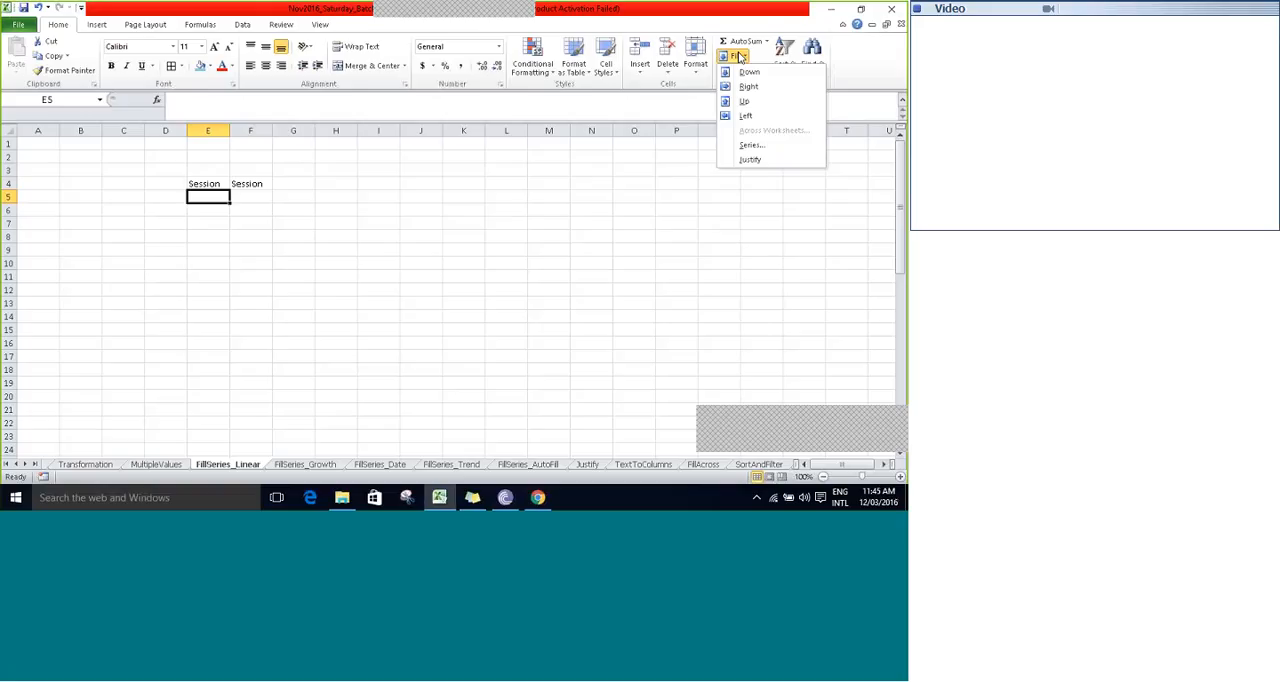
{"action": "left_click", "coordinate": [748, 72]}
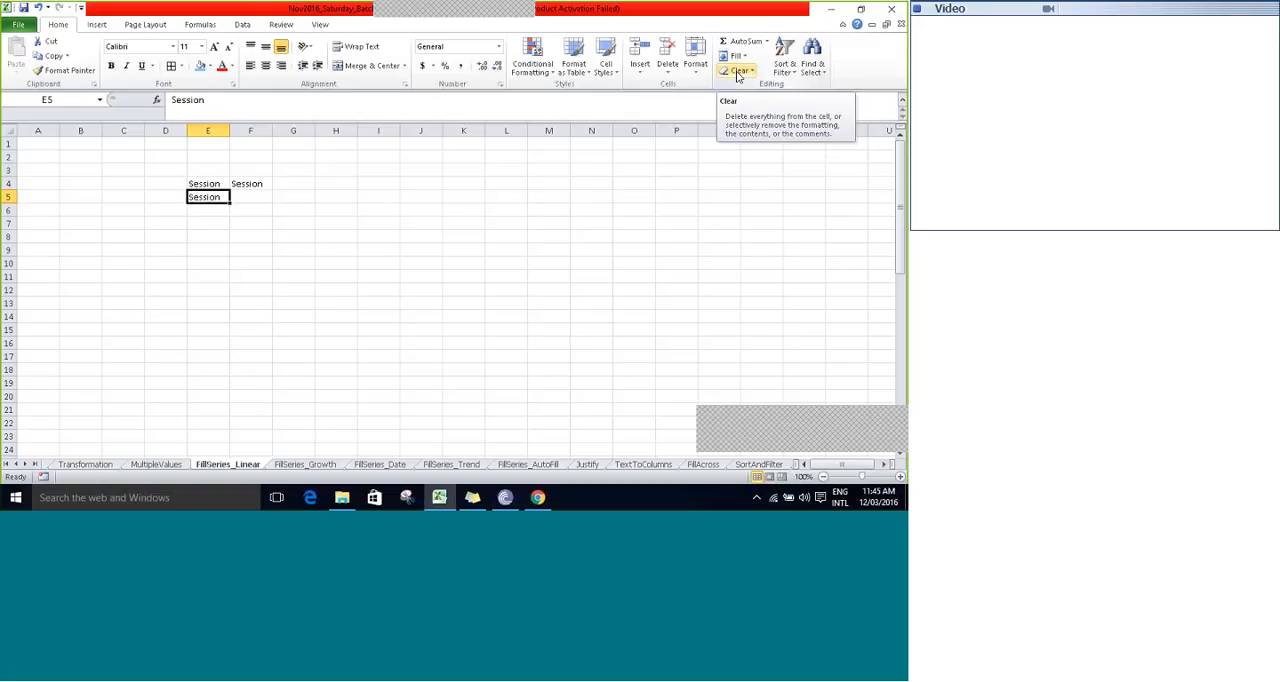
- Fill the Session text left from E4 into cell D4 with the Fill Left command
{"action": "key", "text": "Up"}
{"action": "key", "text": "Left"}
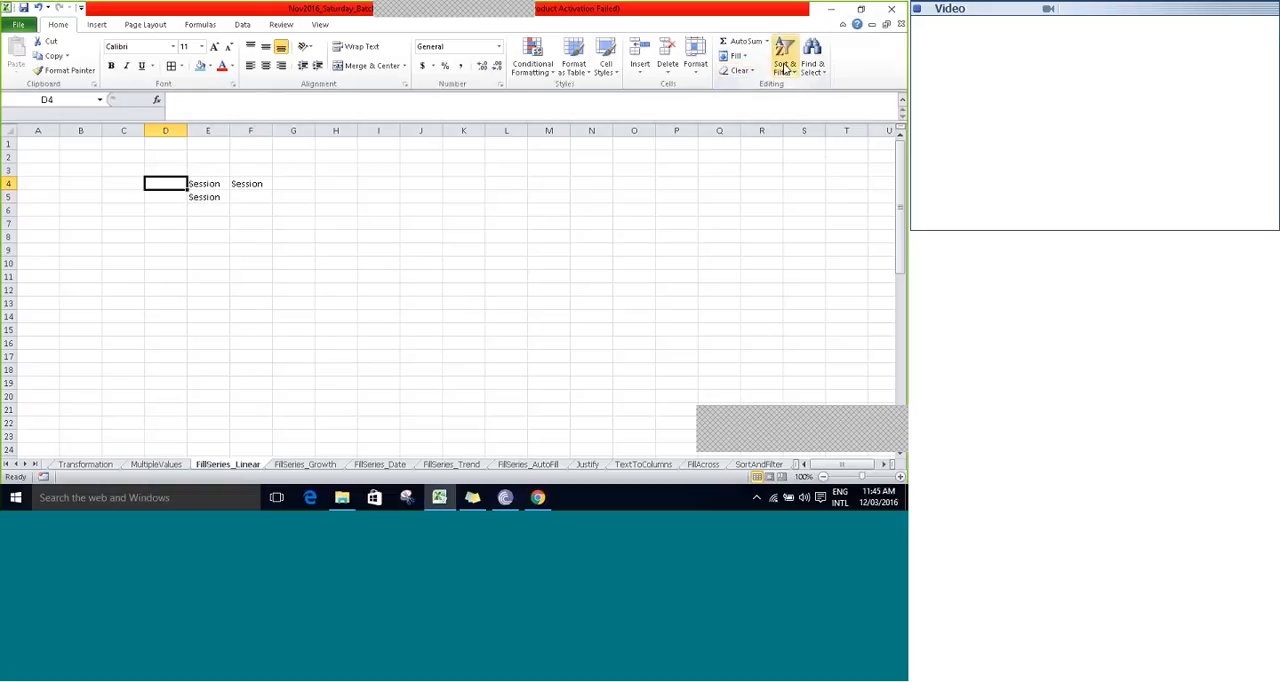
{"action": "left_click", "coordinate": [736, 58]}
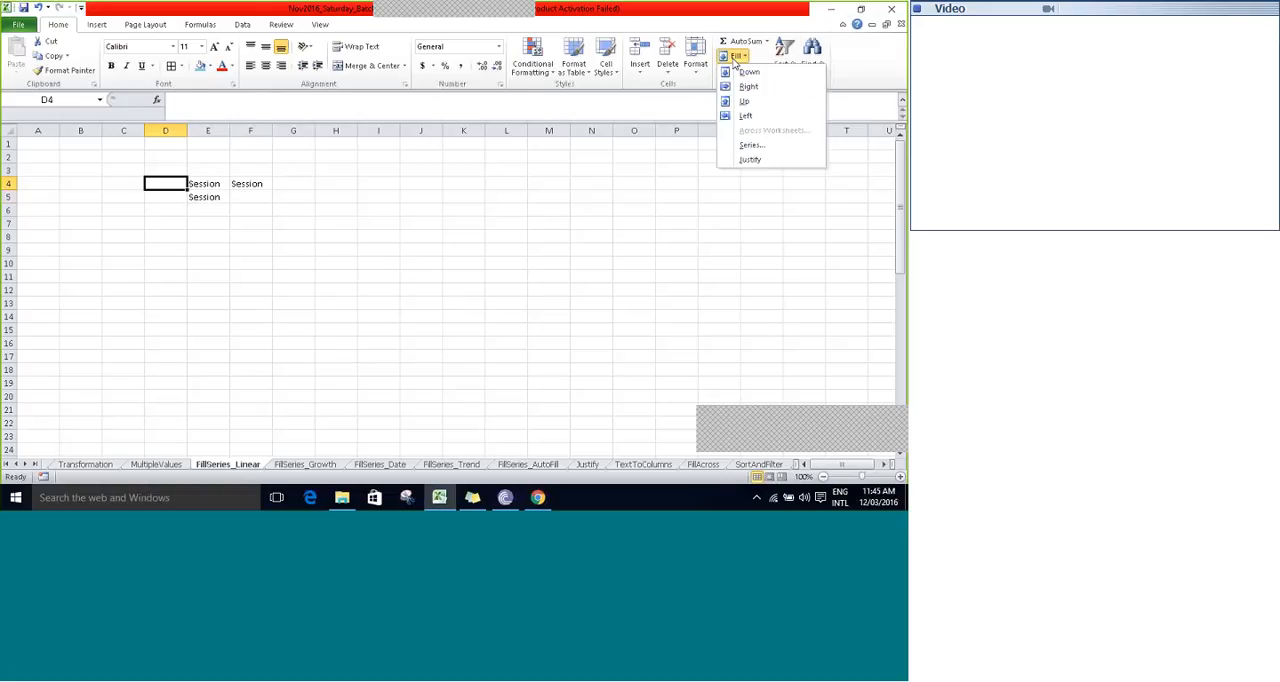
{"action": "left_click", "coordinate": [744, 116]}
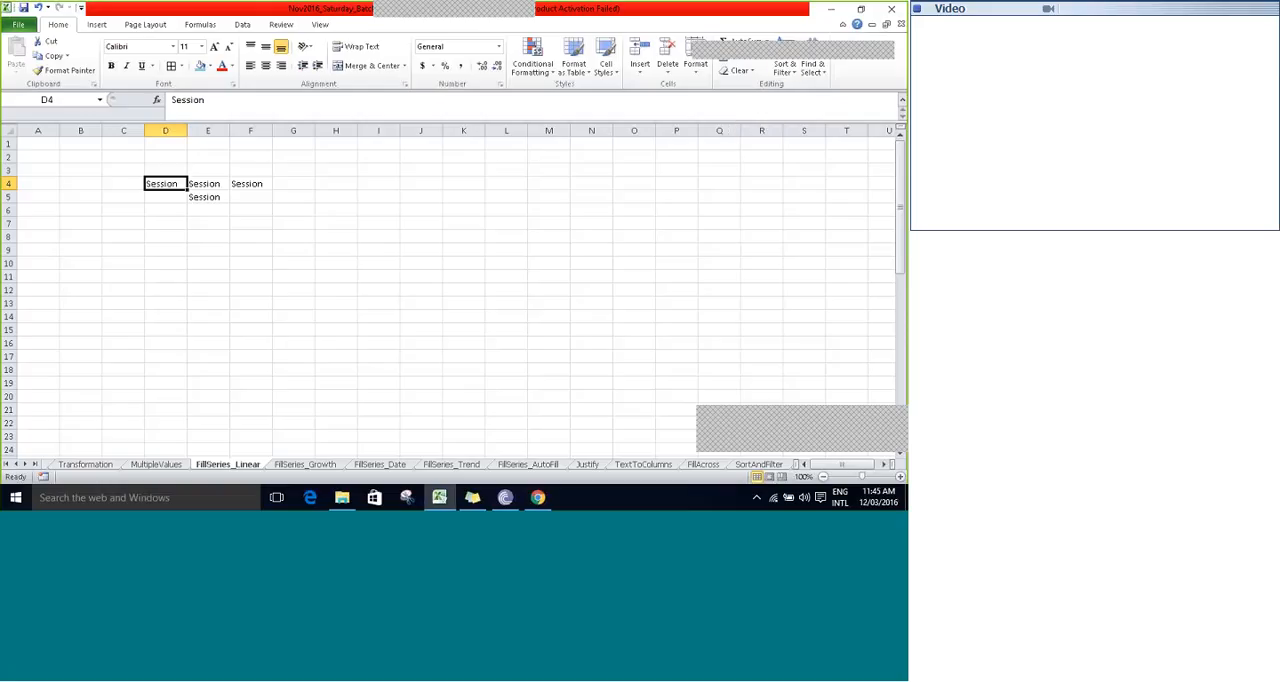
{"action": "left_click_drag", "start_coordinate": [751, 53], "coordinate": [822, 22]}
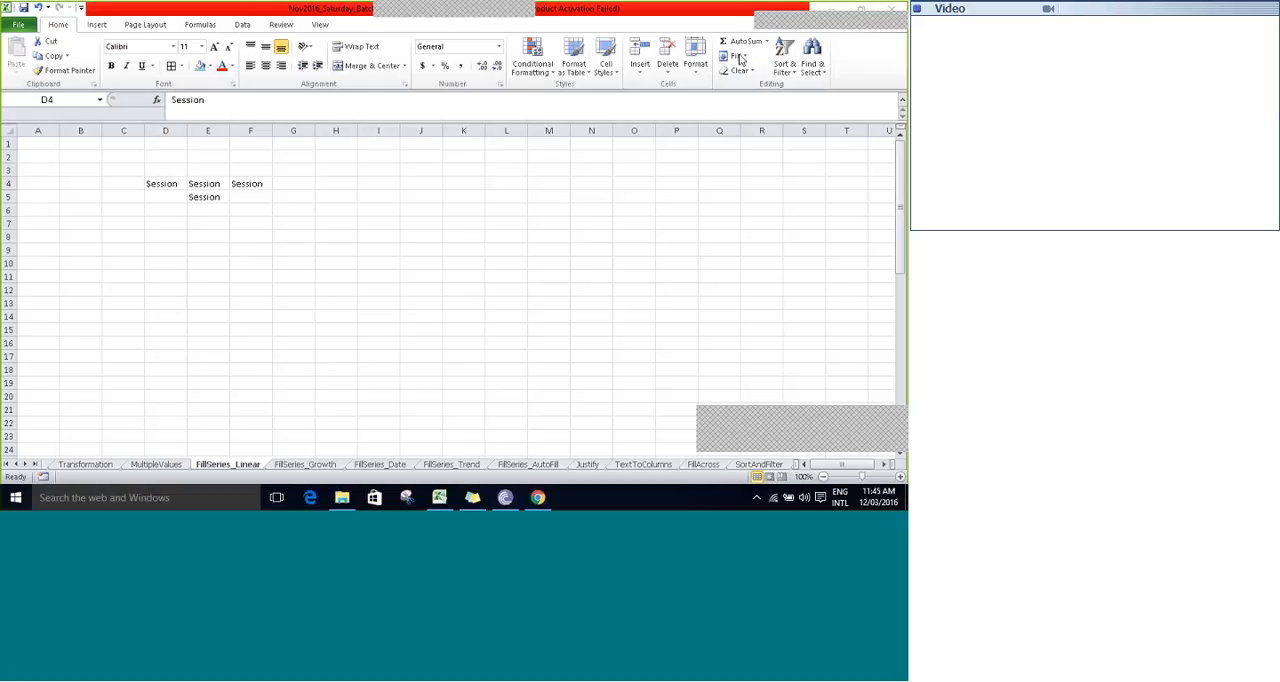
- Fill the Session text up from E4 into cell E3 with the Fill Up command
{"action": "left_click", "coordinate": [206, 169]}
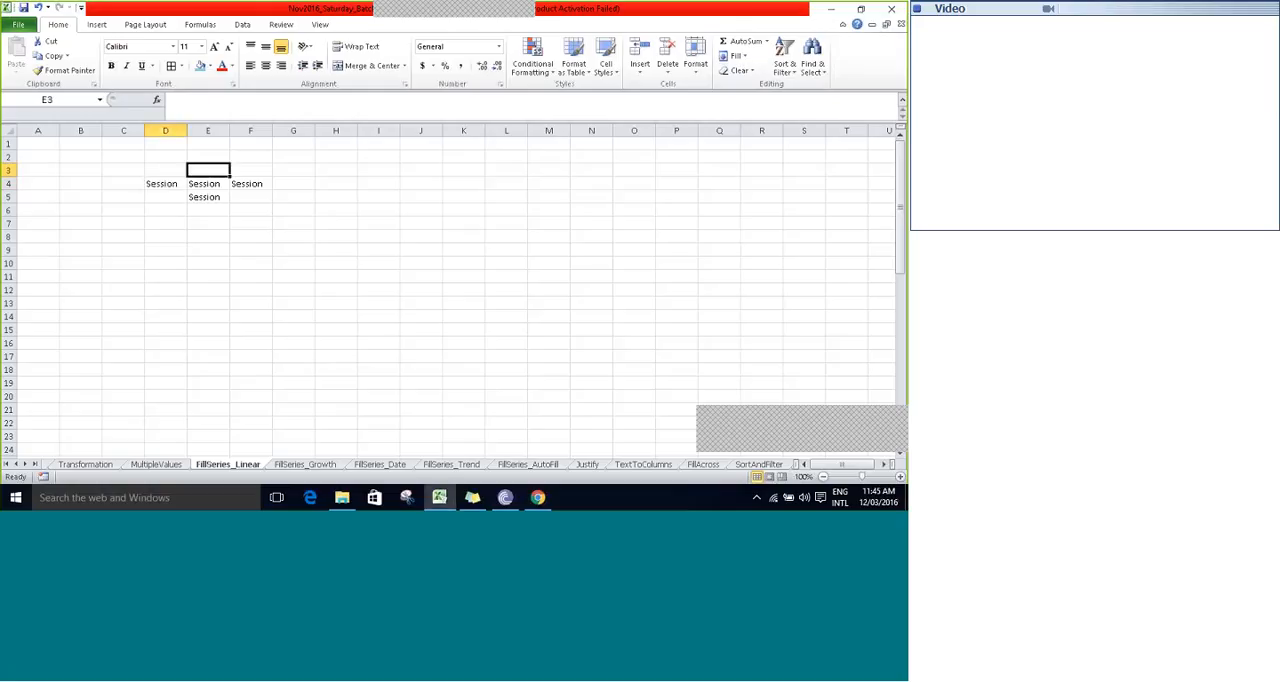
{"action": "left_click", "coordinate": [744, 58]}
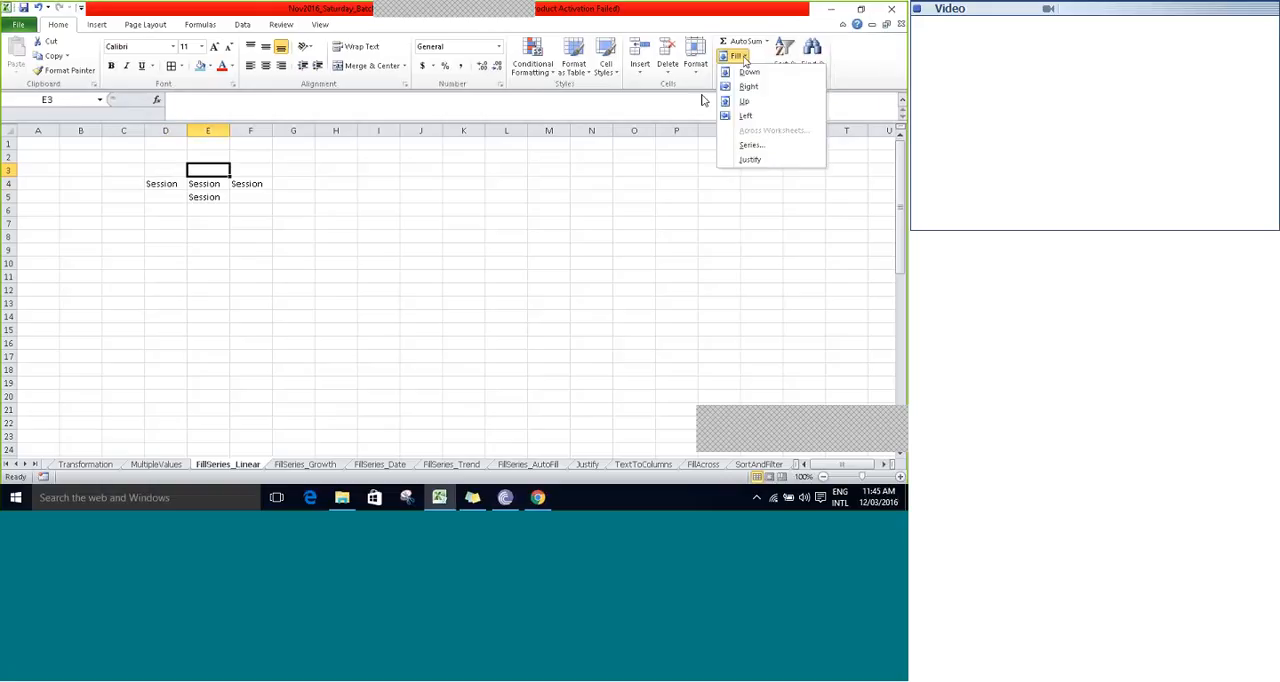
{"action": "left_click", "coordinate": [744, 102]}
{"action": "double_click", "coordinate": [734, 97]}
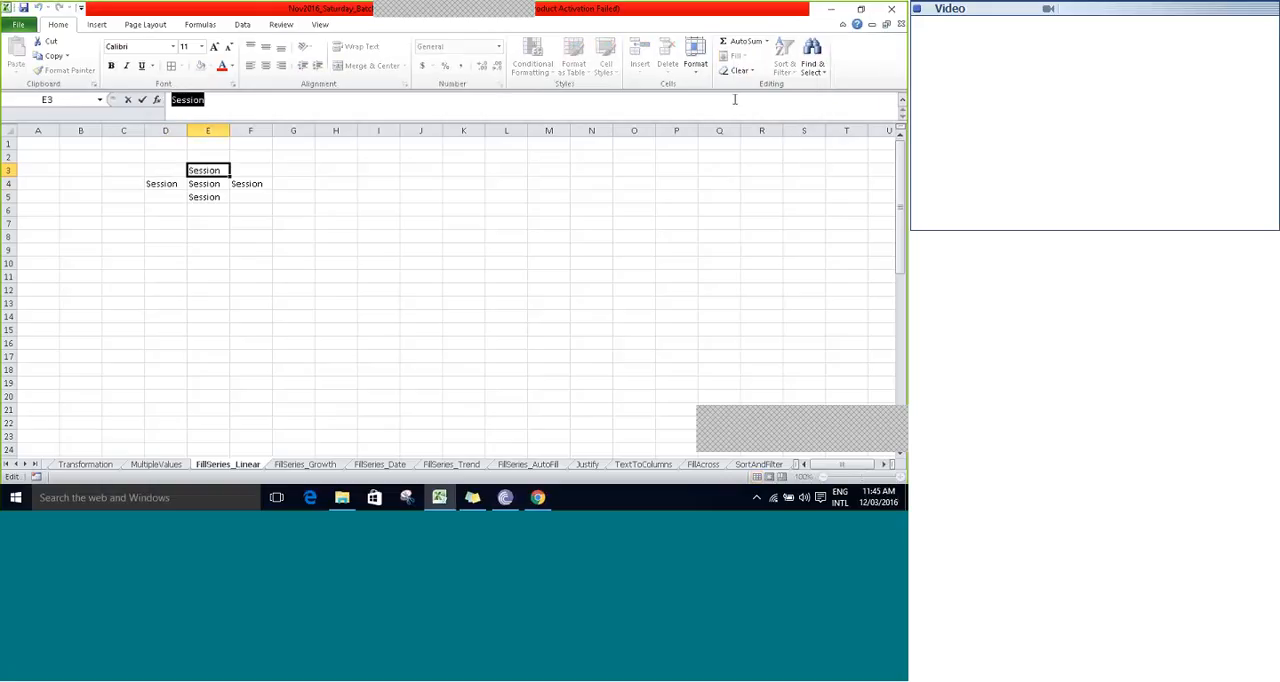
{"action": "left_click", "coordinate": [281, 168]}
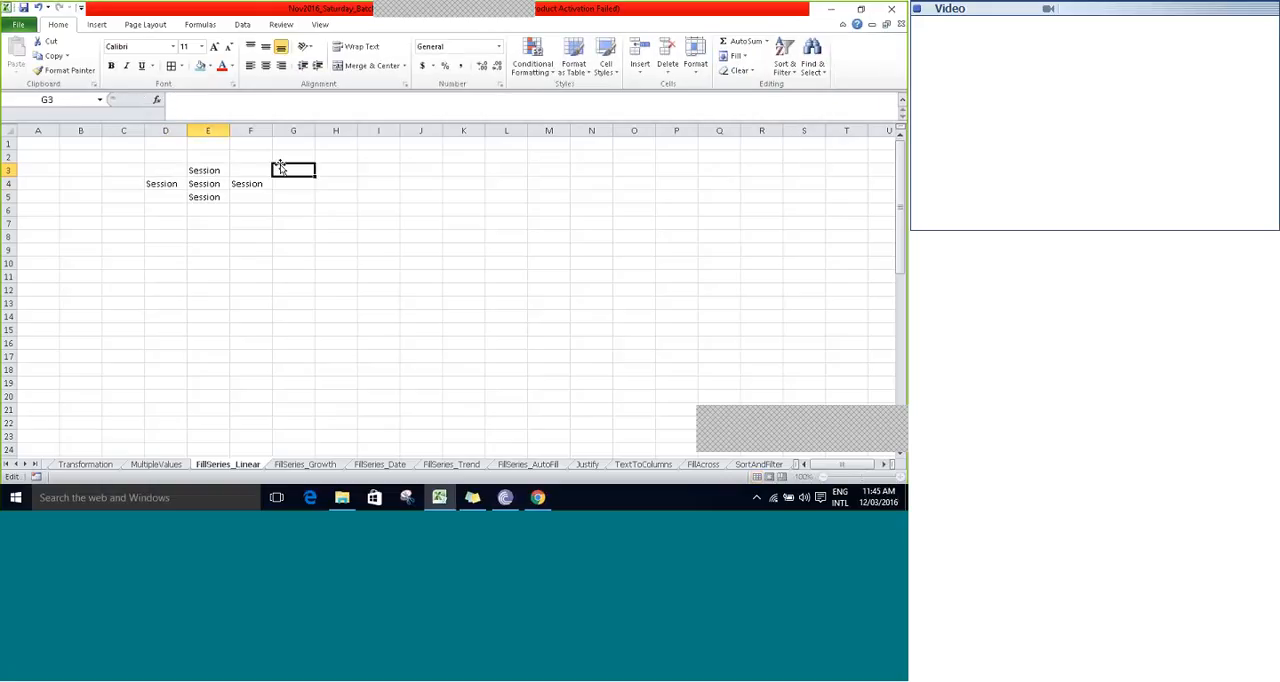
{"action": "left_click", "coordinate": [195, 172]}
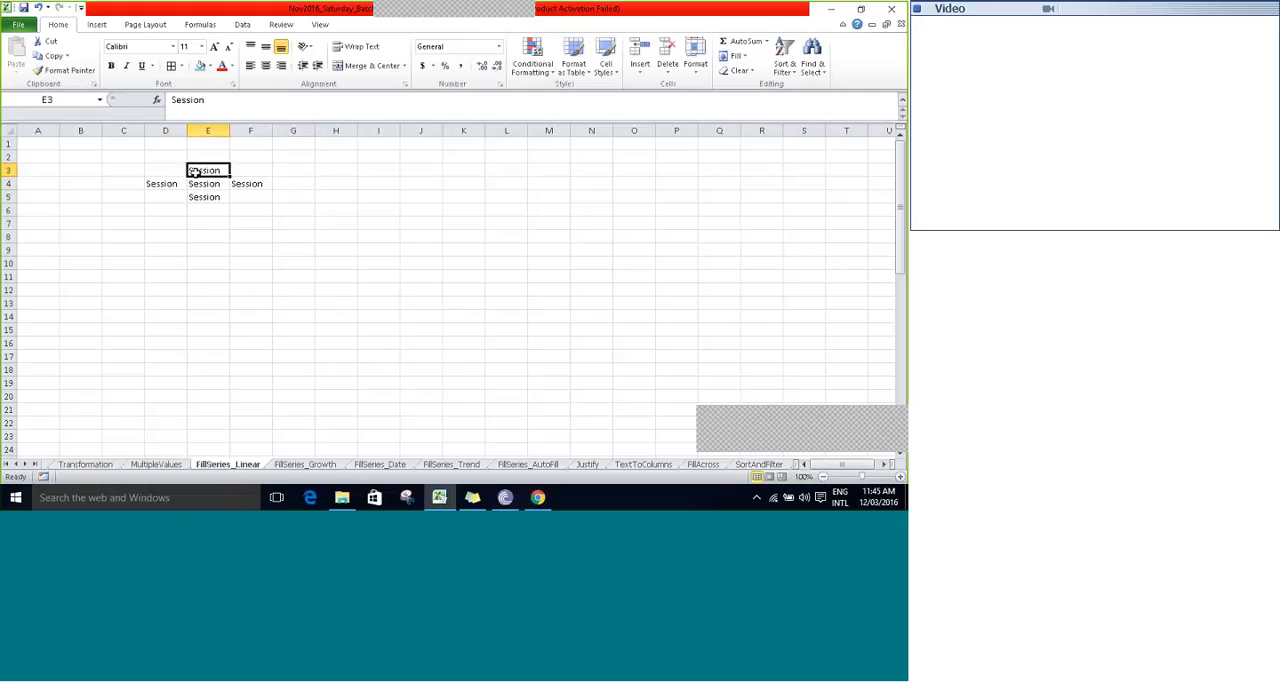
{"action": "left_click", "coordinate": [738, 57]}
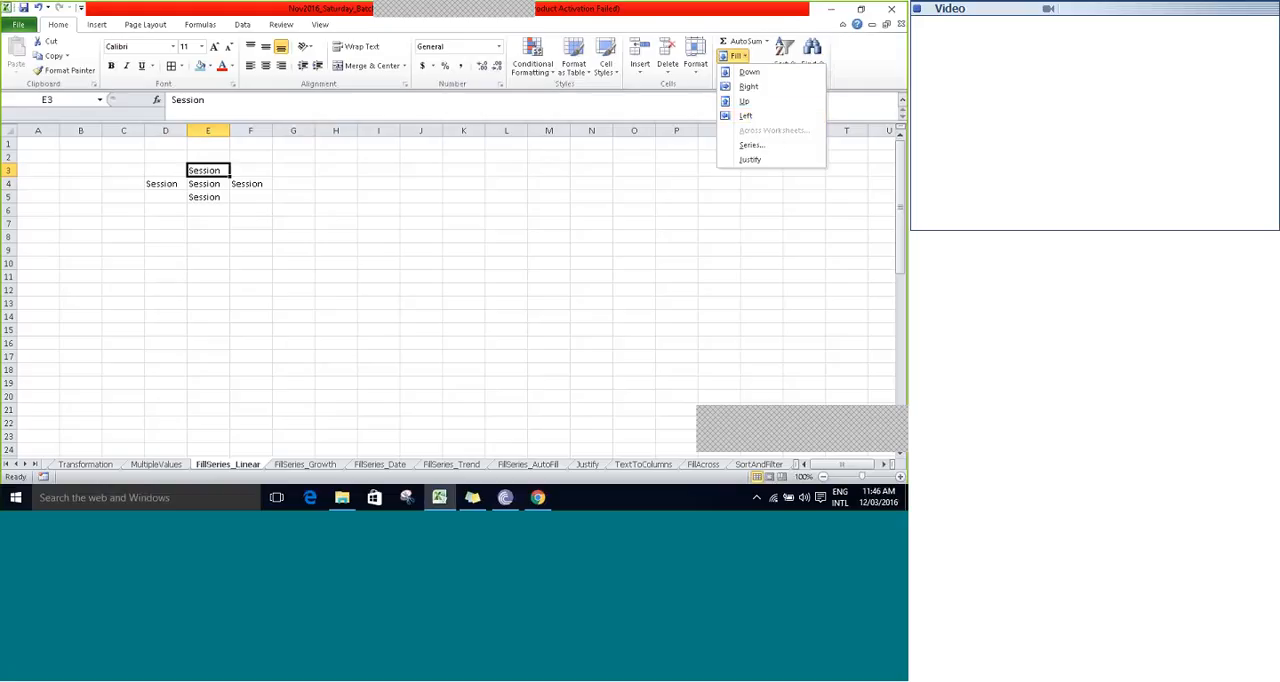
{"action": "left_click", "coordinate": [209, 177]}
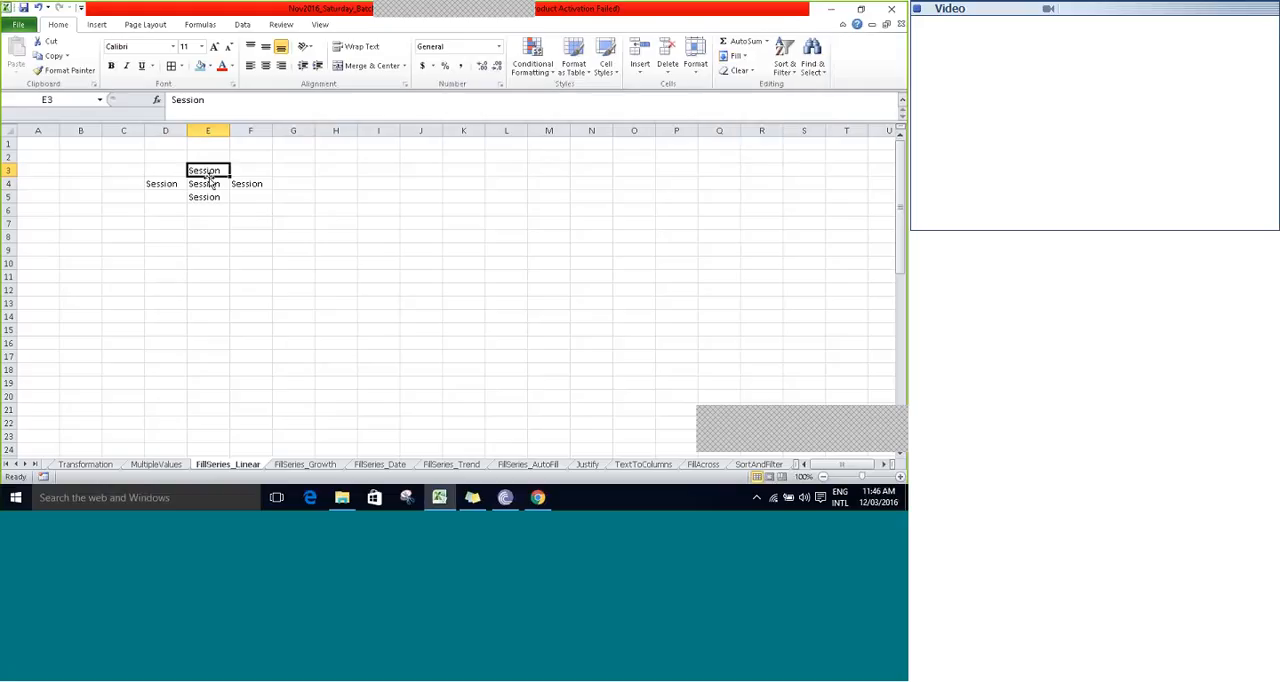
- Fill the Session text down from D4 into D5 and right from F4 into G4
{"action": "left_click_drag", "start_coordinate": [210, 178], "coordinate": [146, 196]}
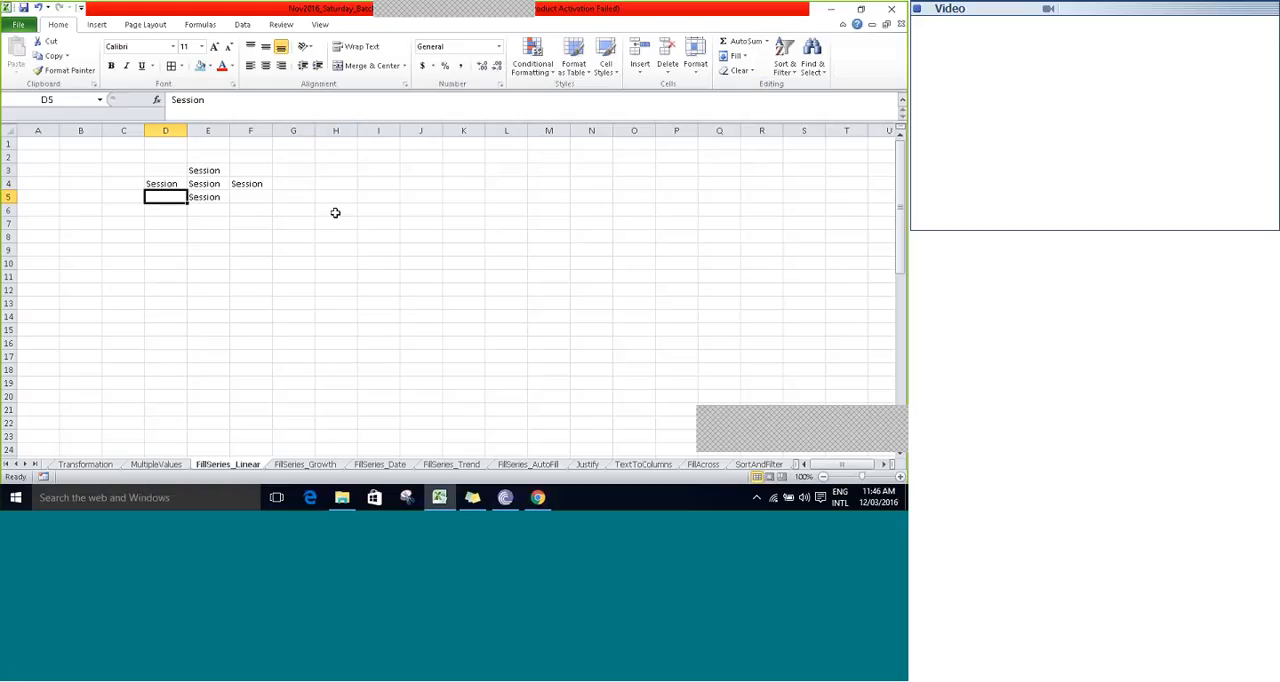
{"action": "key", "text": "Right"}
{"action": "key", "text": "Right"}
{"action": "key", "text": "Right"}
{"action": "key", "text": "Up"}
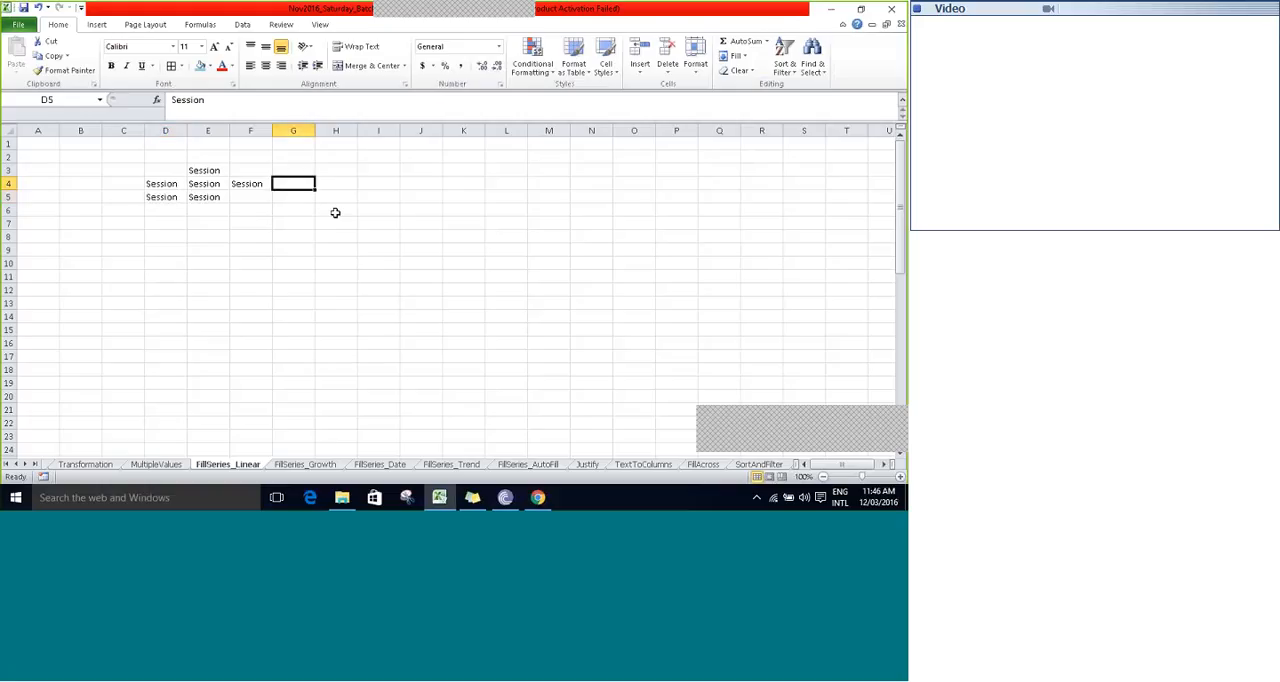
{"action": "key", "text": "ctrl+r"}
- Note the fill shortcuts as text, with CTRL+D in cell I4 and CTRL+R in cell I5
{"action": "key", "text": "Right"}
{"action": "key", "text": "Right"}
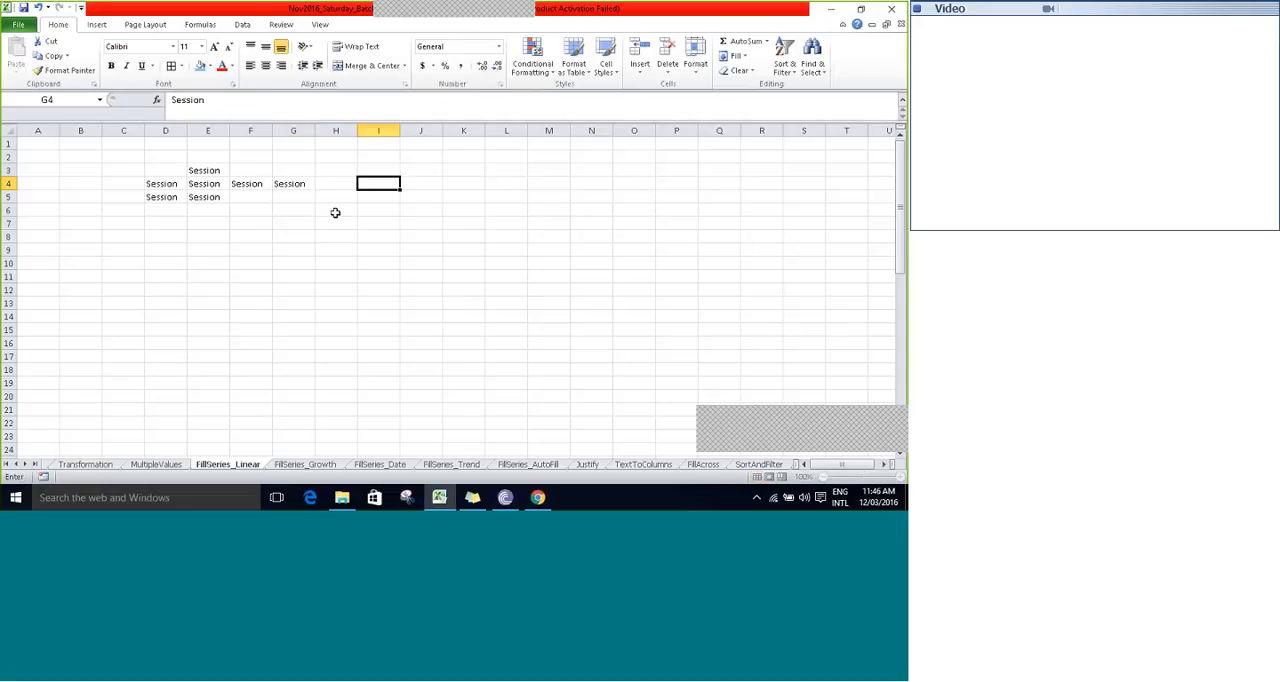
{"action": "type", "text": "CTR"}
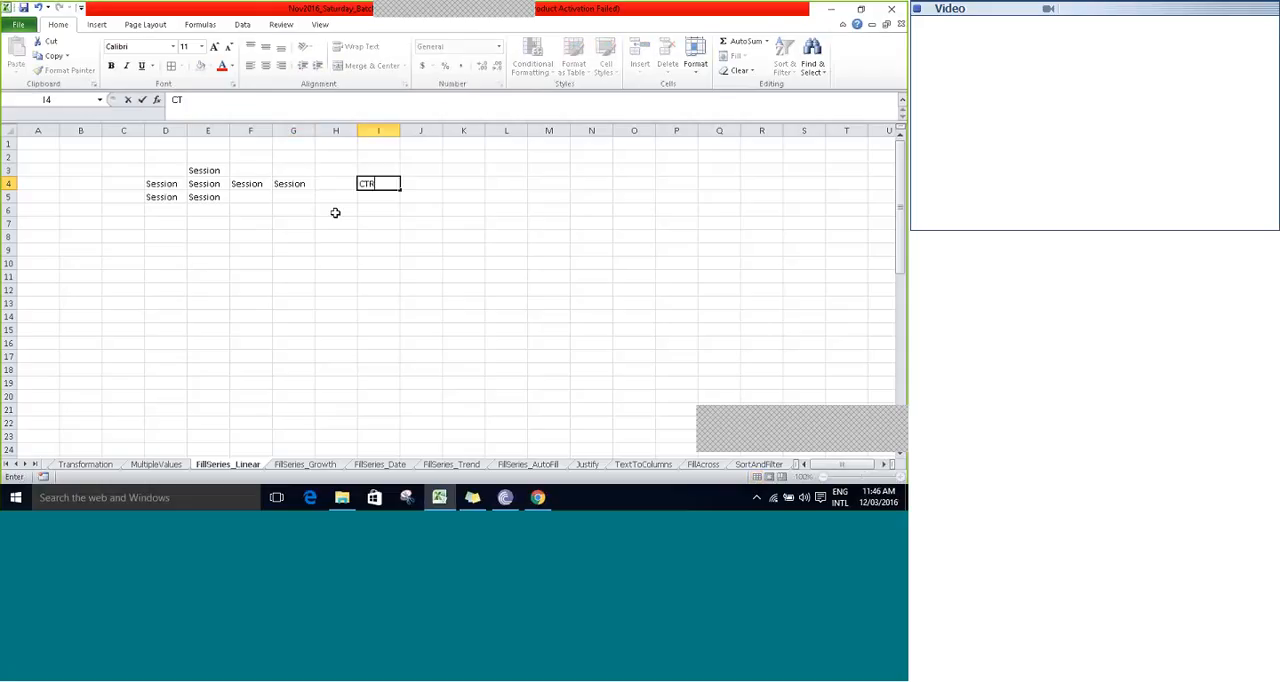
{"action": "type", "text": "L+D"}
{"action": "key", "text": "Return"}
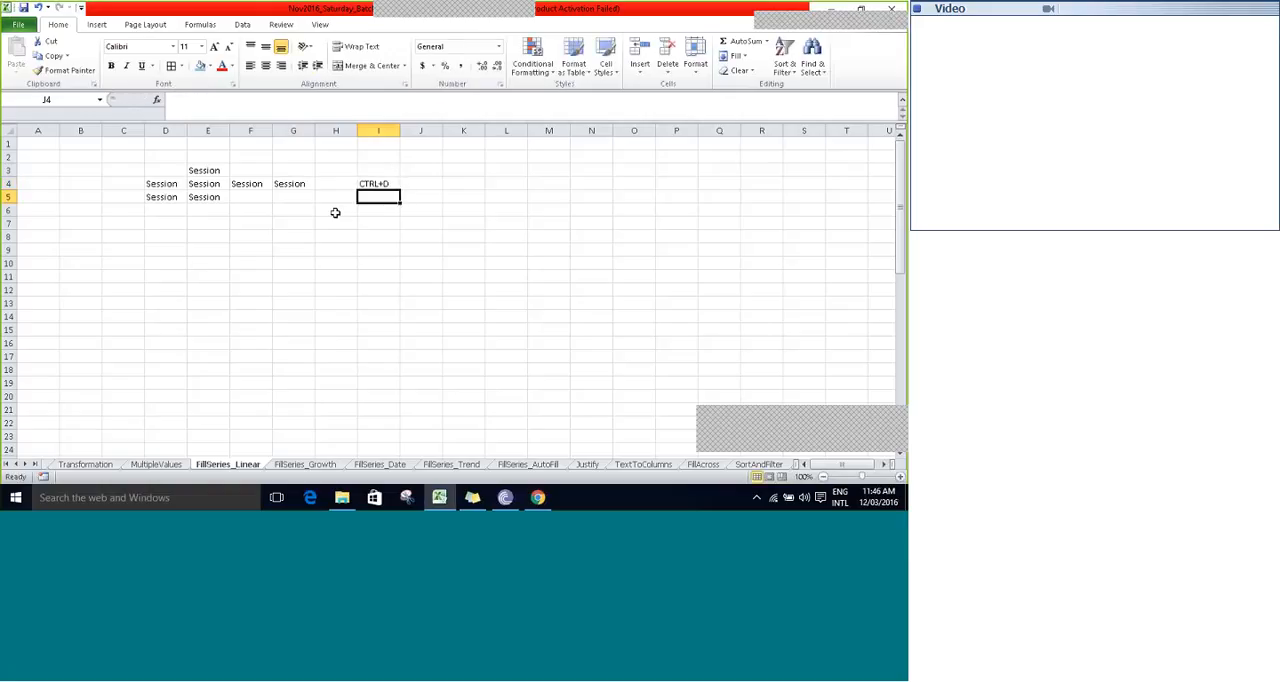
{"action": "type", "text": "CTRL"}
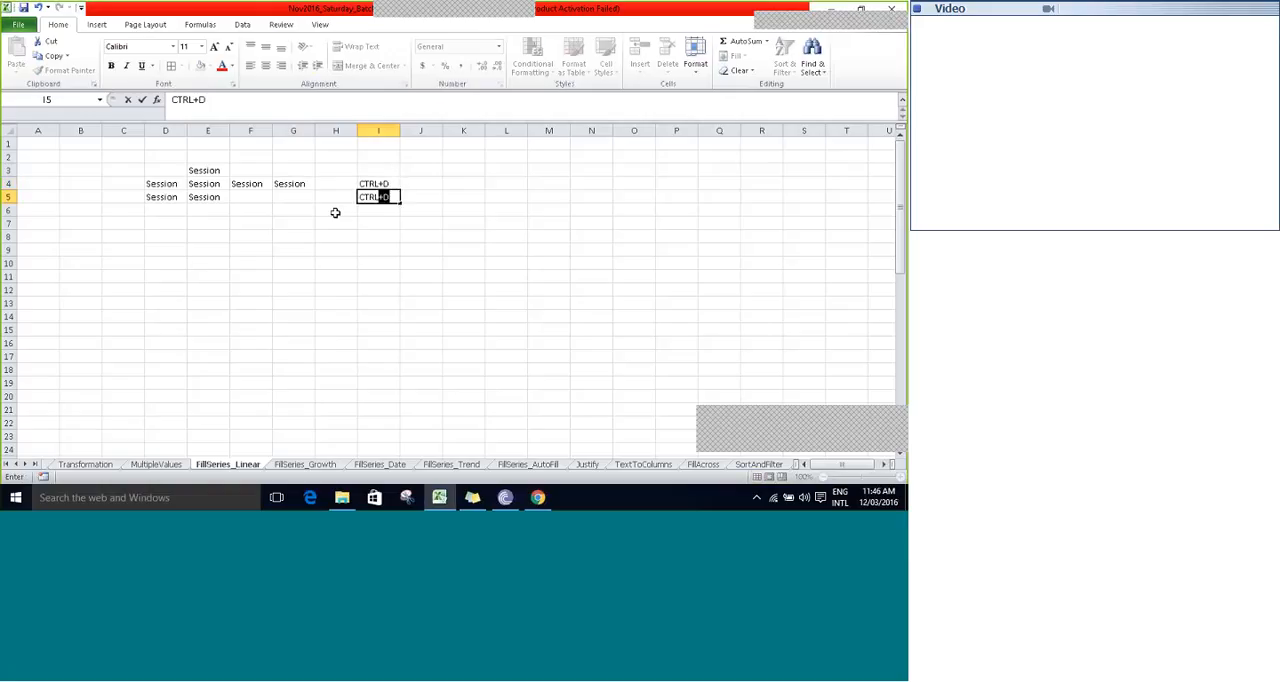
{"action": "type", "text": "+R"}
{"action": "key", "text": "ctrl+Return"}
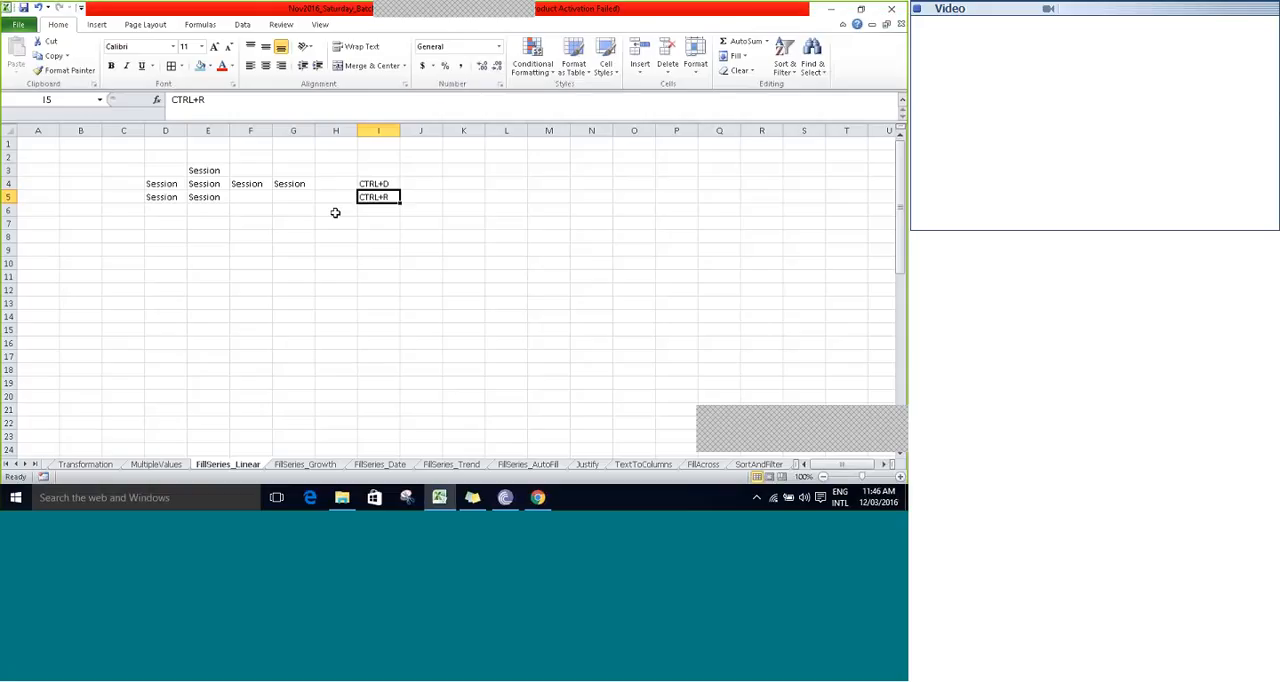
- Highlight cells D4 and E3 with a light blue fill color and select cell I4
{"action": "key", "text": "Up"}
{"action": "key", "text": "Up"}
{"action": "key", "text": "Up"}
{"action": "key", "text": "Down"}
{"action": "key", "text": "Down"}
{"action": "key", "text": "Left"}
{"action": "key", "text": "Left"}
{"action": "key", "text": "Left"}
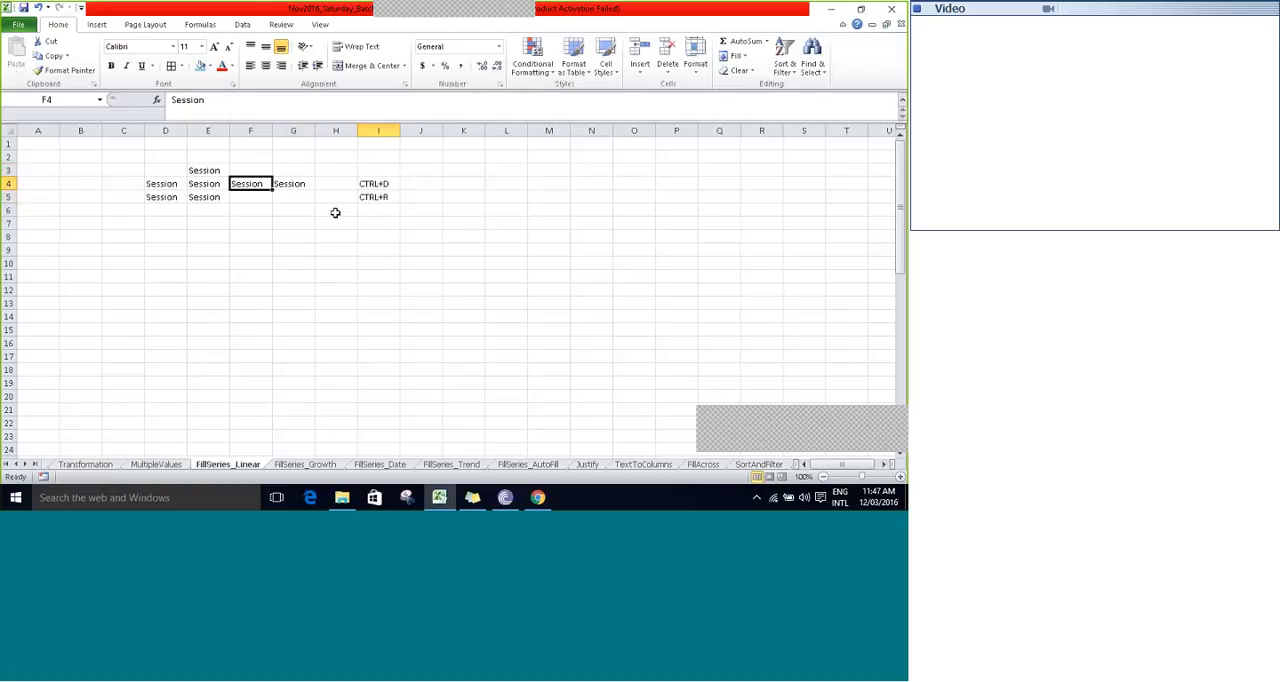
{"action": "key", "text": "Left"}
{"action": "key", "text": "Left"}
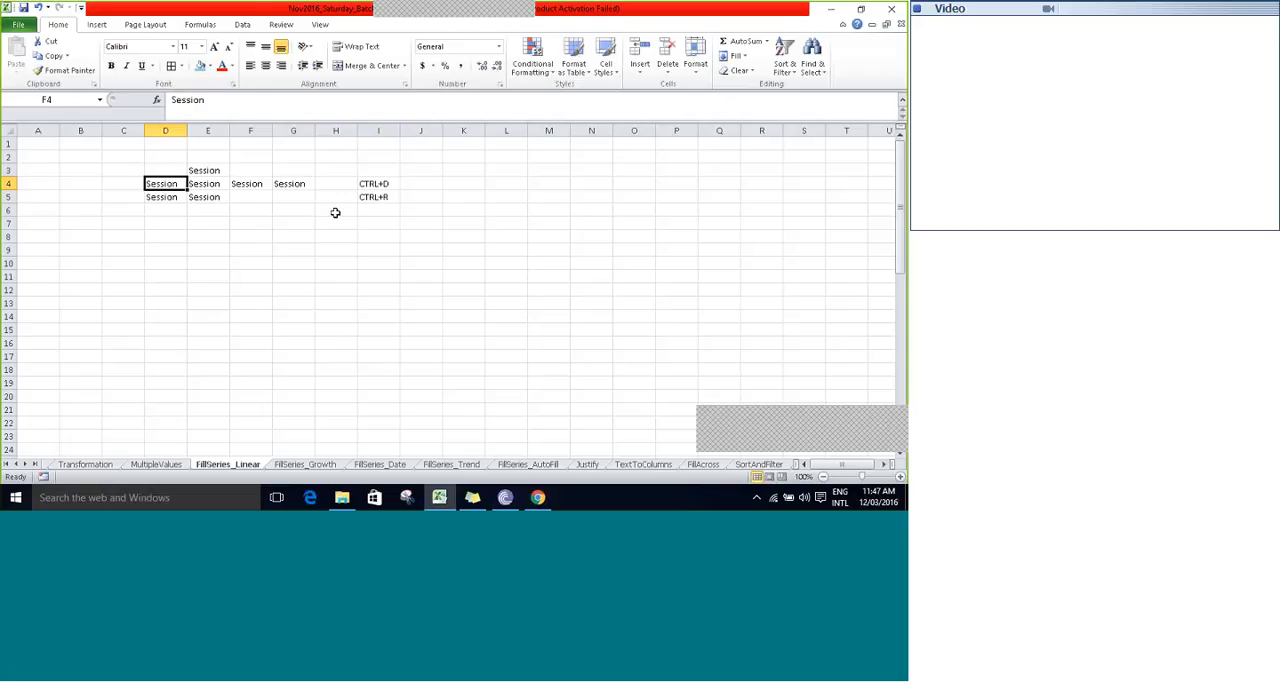
{"action": "left_click", "coordinate": [207, 170], "text": "ctrl"}
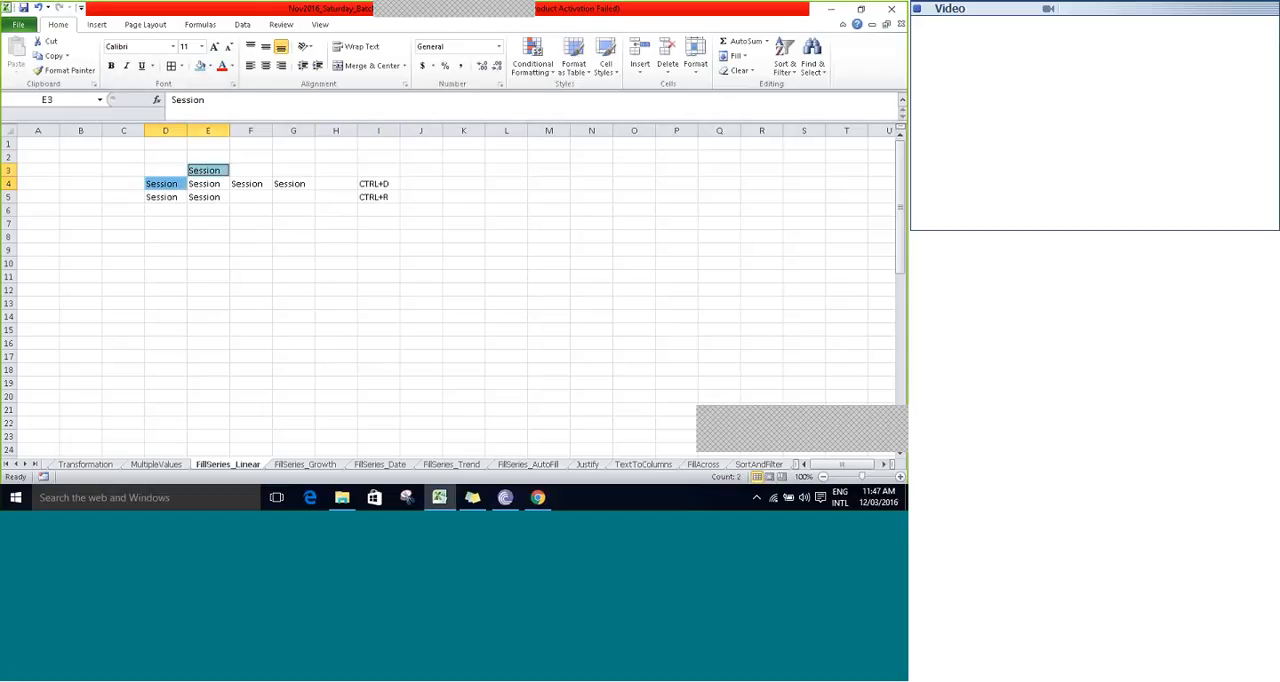
{"action": "left_click", "coordinate": [294, 237]}
{"action": "left_click", "coordinate": [354, 184]}
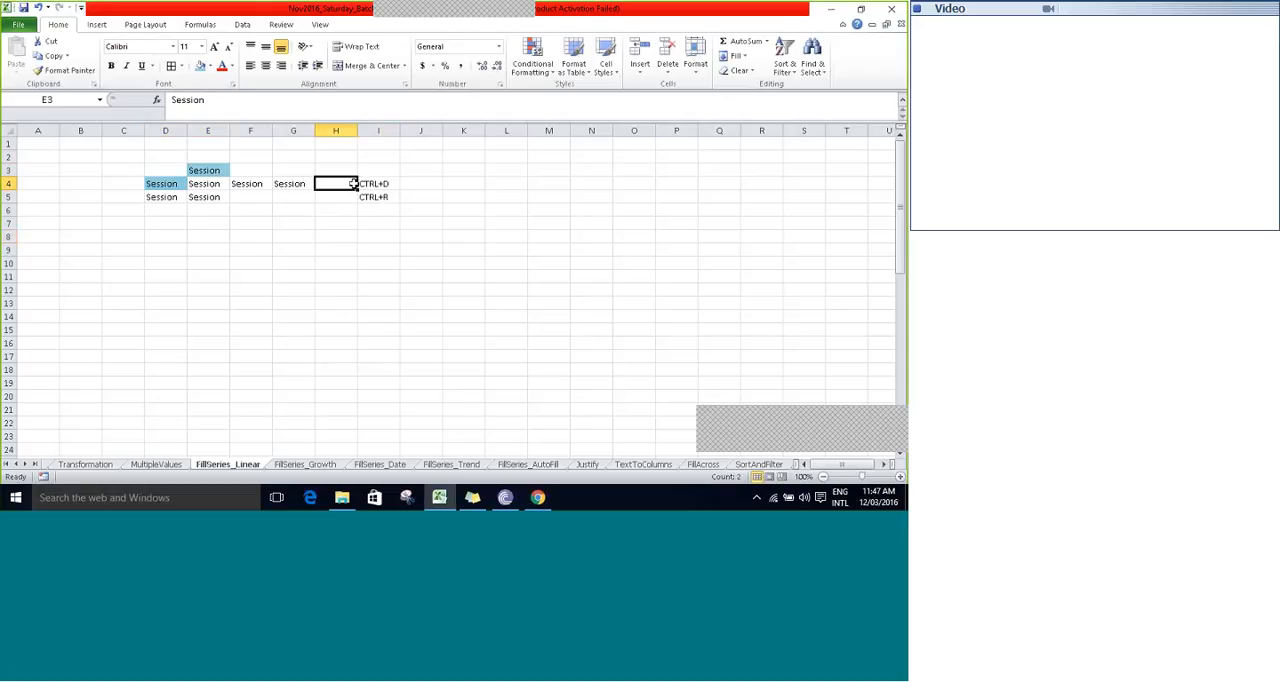
{"action": "key", "text": "Right"}
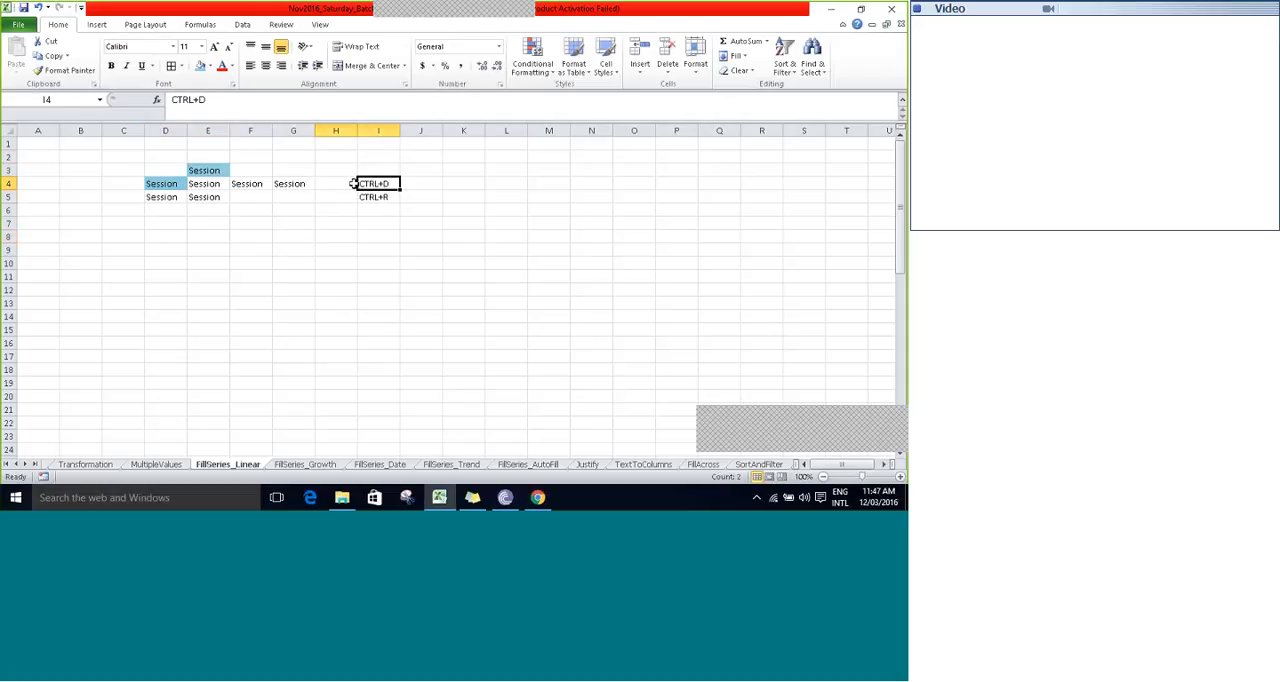
{"action": "left_click", "coordinate": [202, 170]}
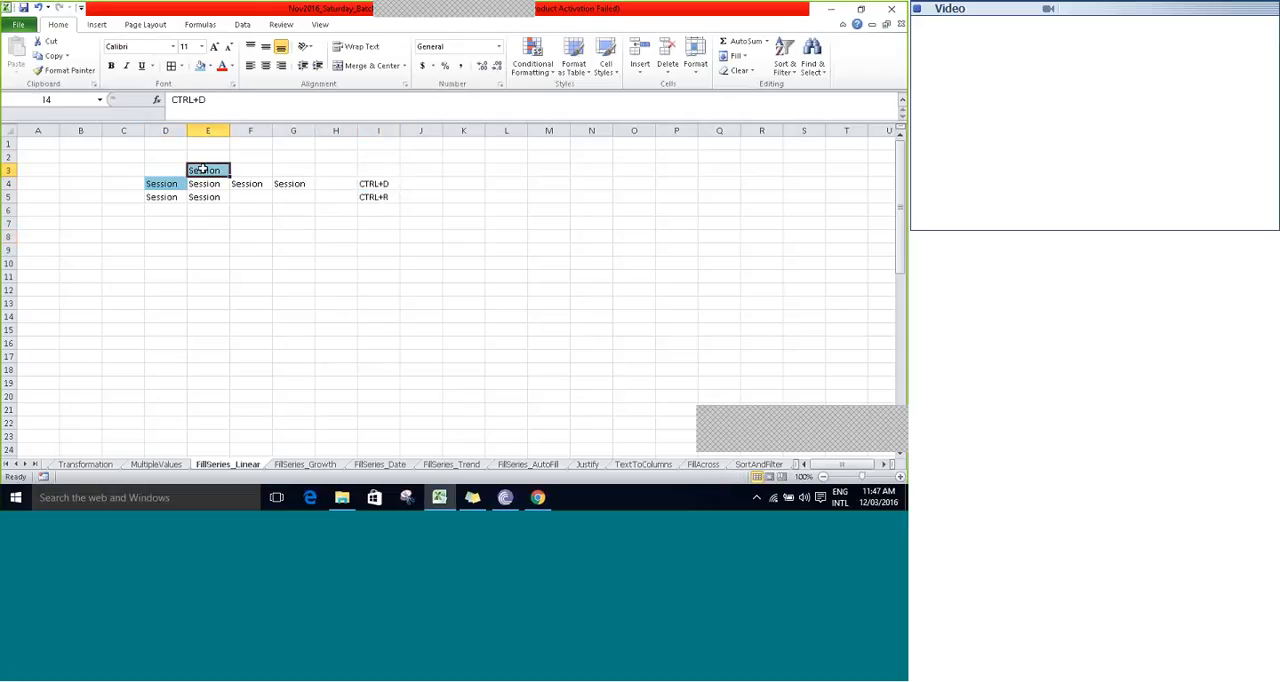
{"action": "left_click", "coordinate": [746, 58]}
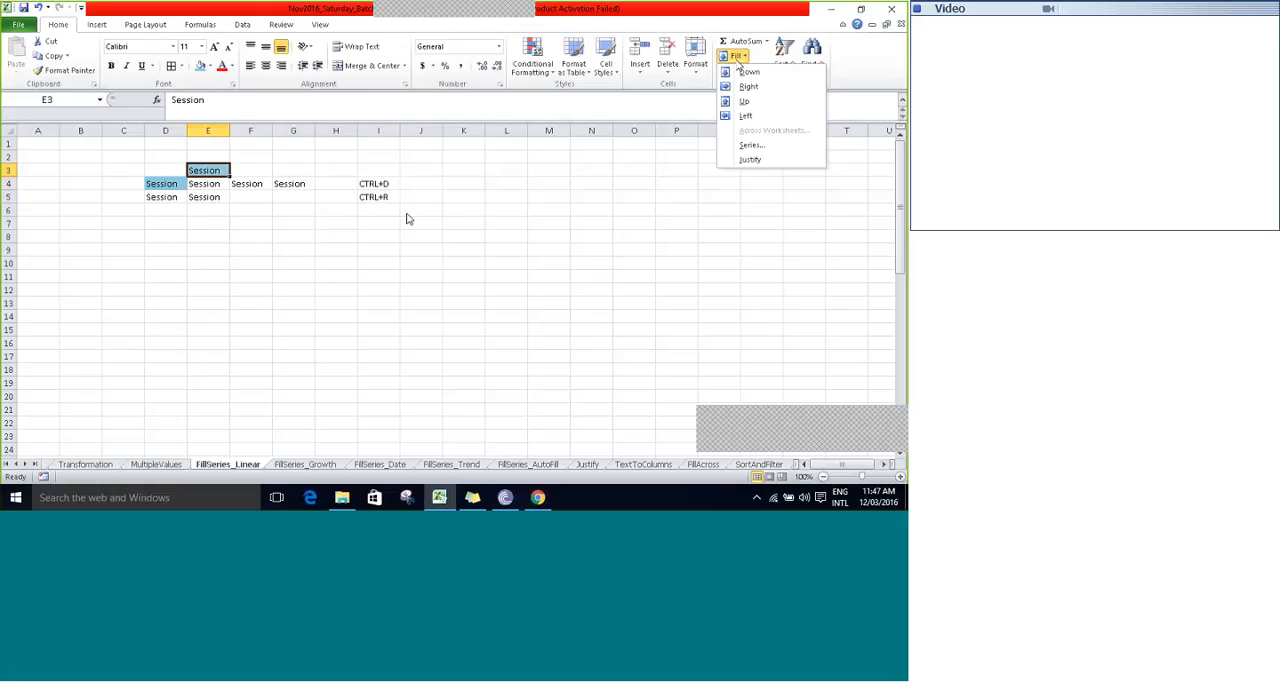
{"action": "key", "text": "Escape"}
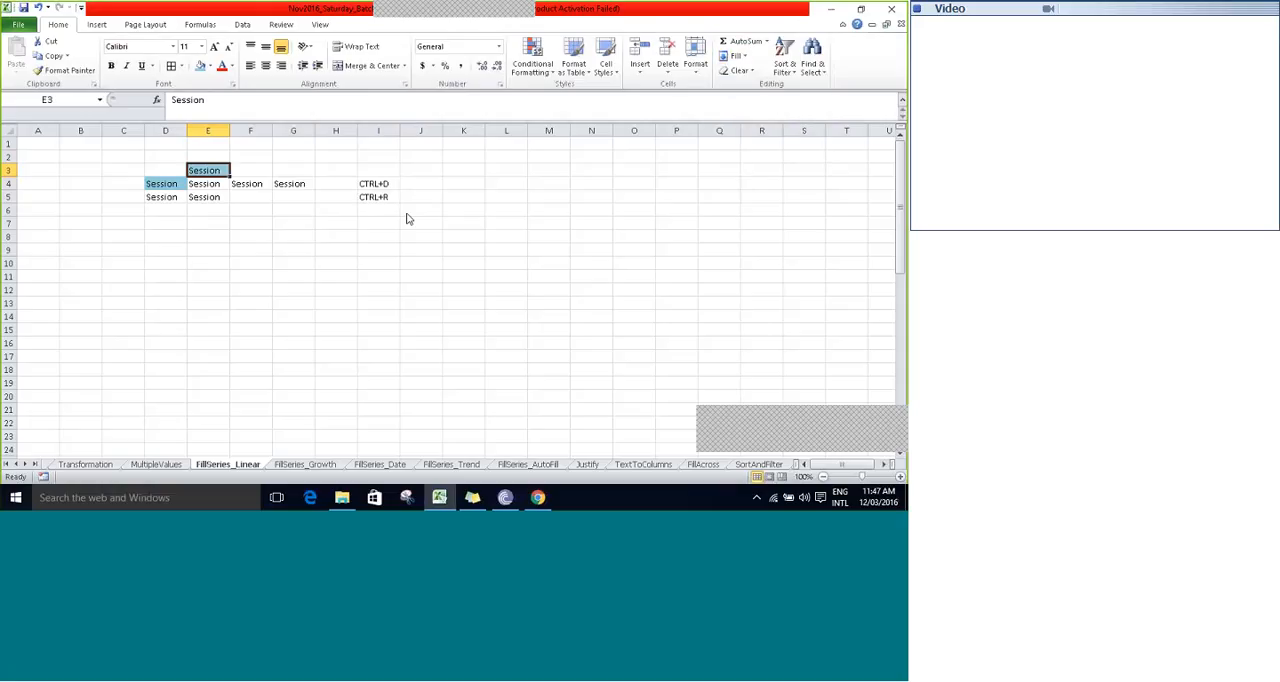
{"action": "left_click", "coordinate": [261, 280]}
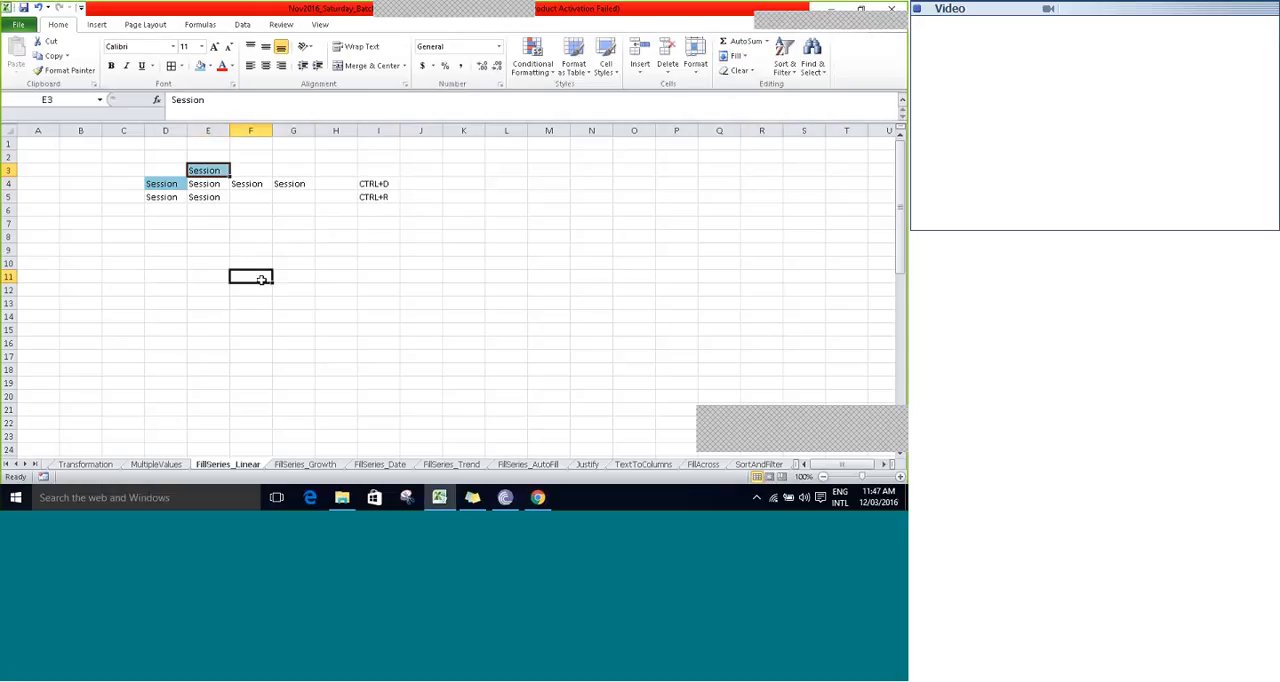
{"action": "key", "text": "Home"}
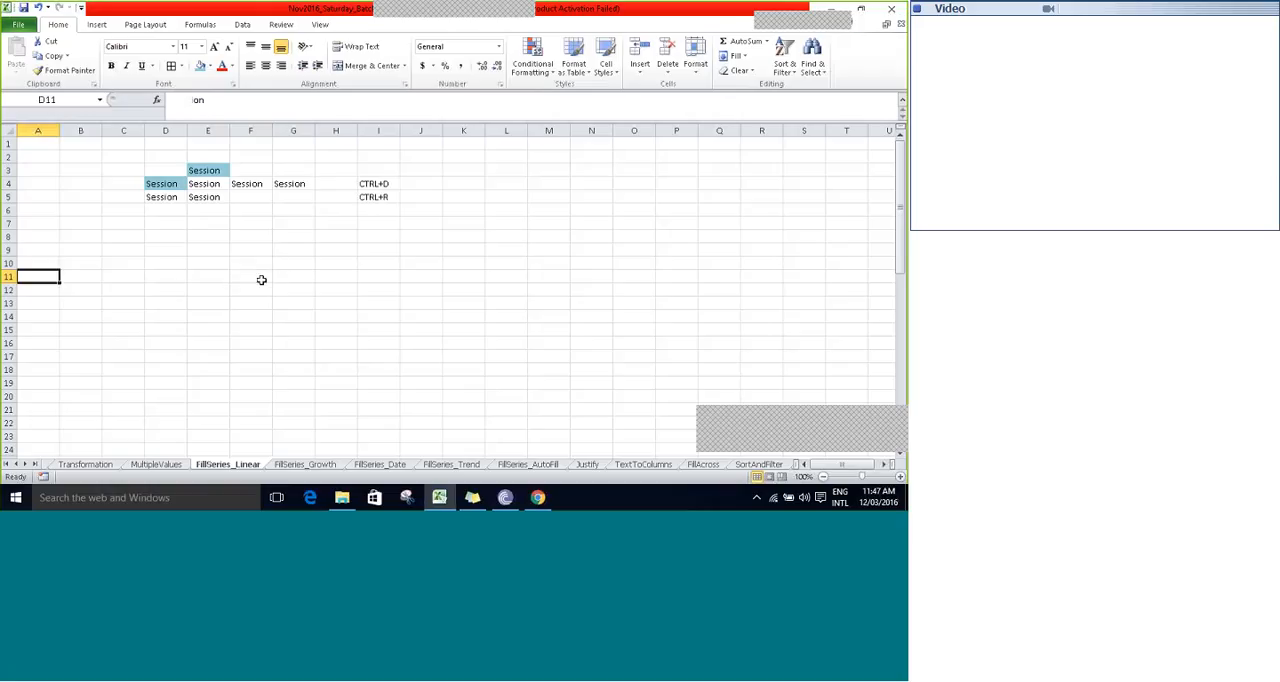
{"action": "key", "text": "Right"}
{"action": "key", "text": "Right"}
{"action": "key", "text": "Right"}
{"action": "key", "text": "Right"}
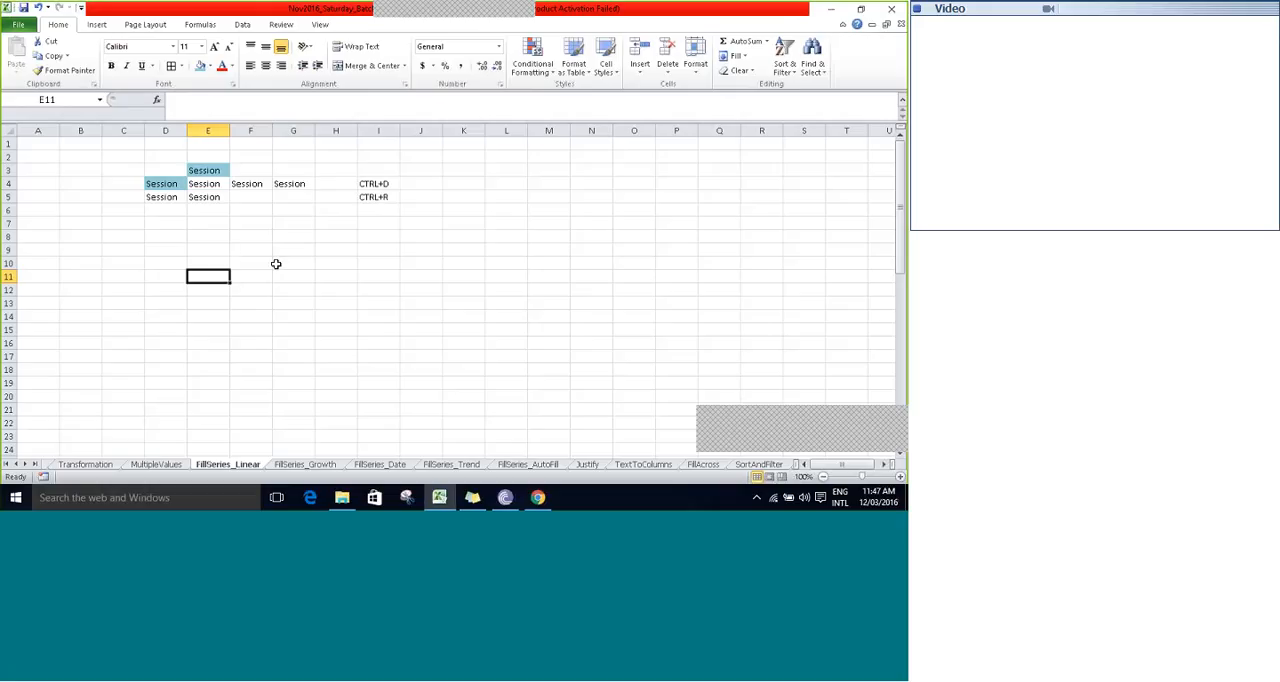
- Enter the numbers 1 to 6 down column E in cells E9 to E14
{"action": "left_click", "coordinate": [203, 253]}
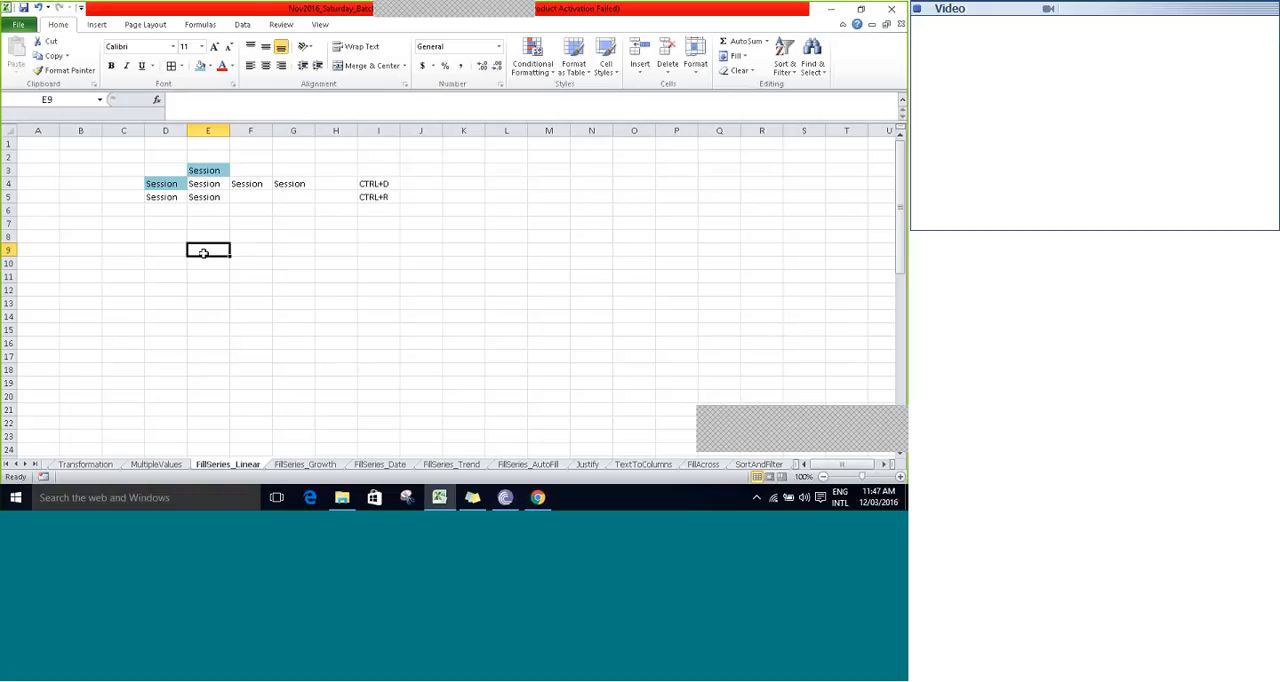
{"action": "key", "text": "Right"}
{"action": "type", "text": "2"}
{"action": "key", "text": "Return"}
{"action": "type", "text": "3"}
{"action": "key", "text": "Return"}
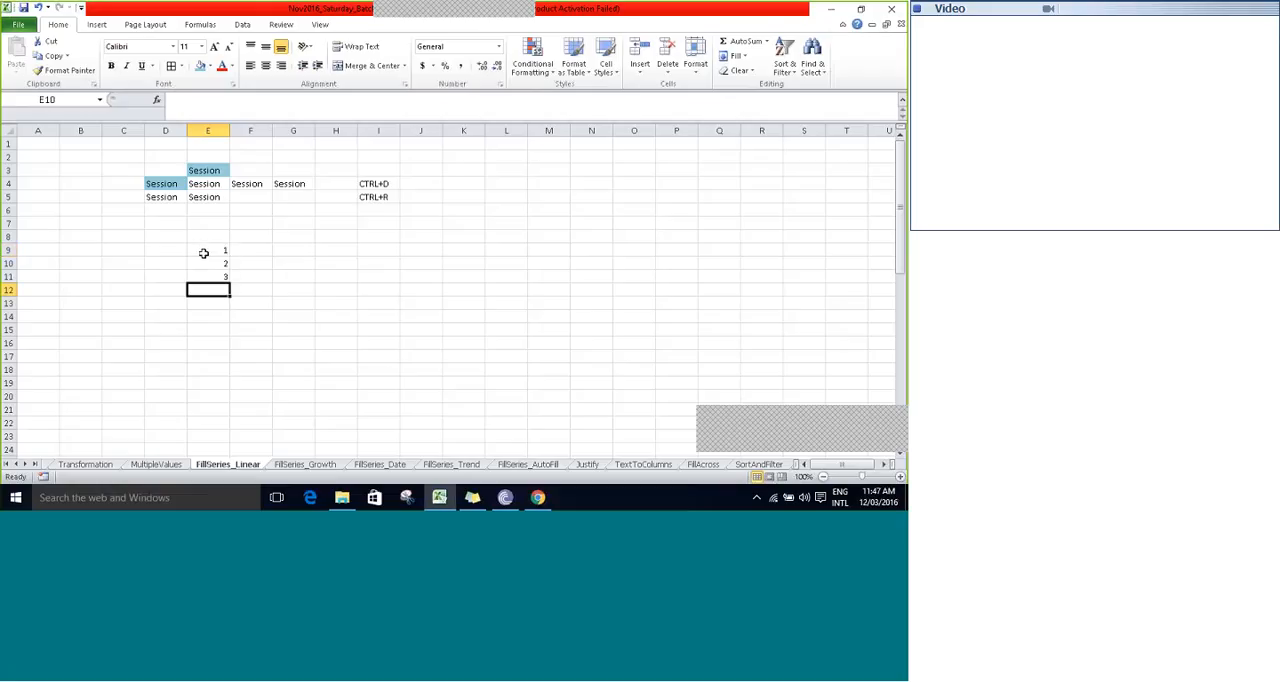
{"action": "type", "text": "4"}
{"action": "key", "text": "Return"}
{"action": "type", "text": "5"}
{"action": "key", "text": "Return"}
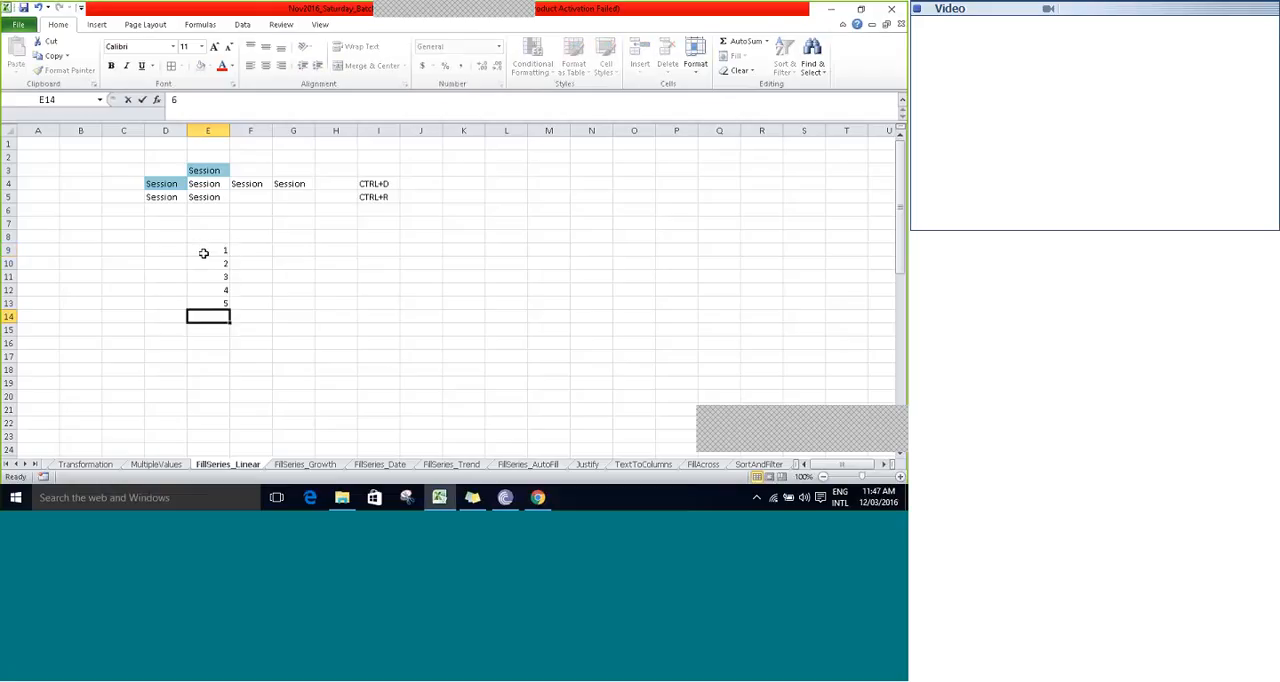
{"action": "type", "text": "6"}
{"action": "key", "text": "Return"}
- Clear the numbers from cells E10 to E14, keeping only the 1 in E9
{"action": "left_click", "coordinate": [204, 258]}
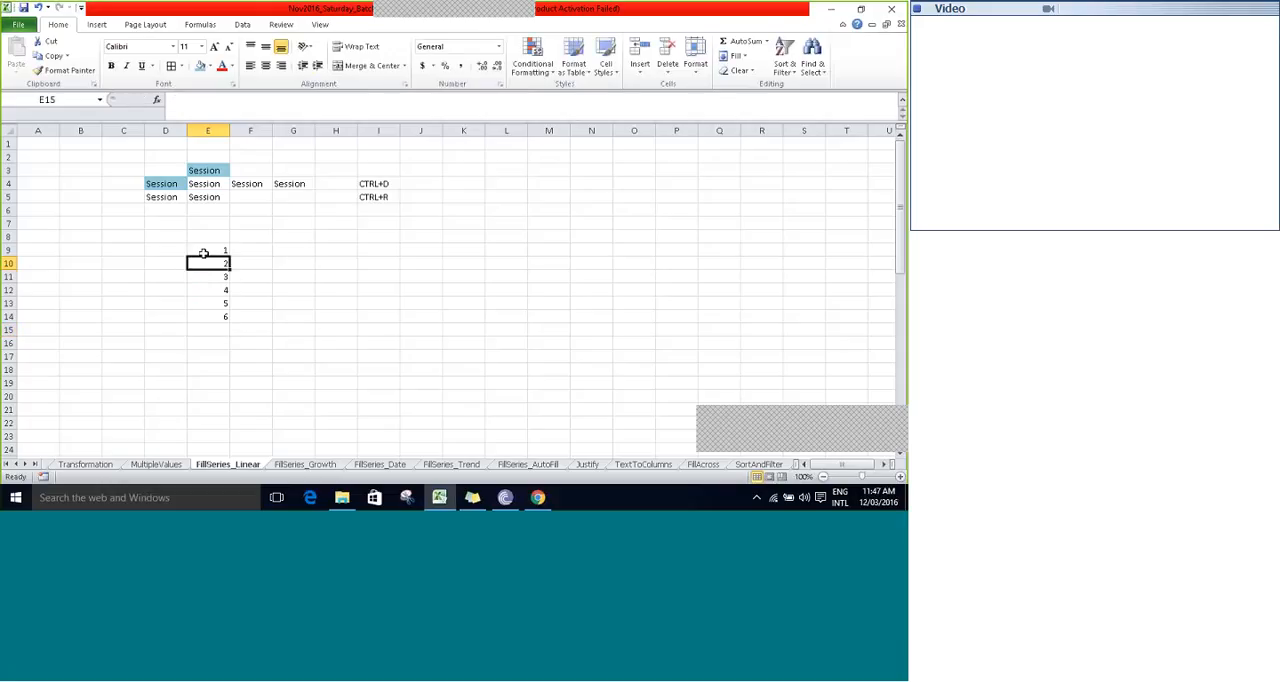
{"action": "key", "text": "shift+Down"}
{"action": "key", "text": "shift+Down"}
{"action": "key", "text": "shift+Down"}
{"action": "key", "text": "shift+Down"}
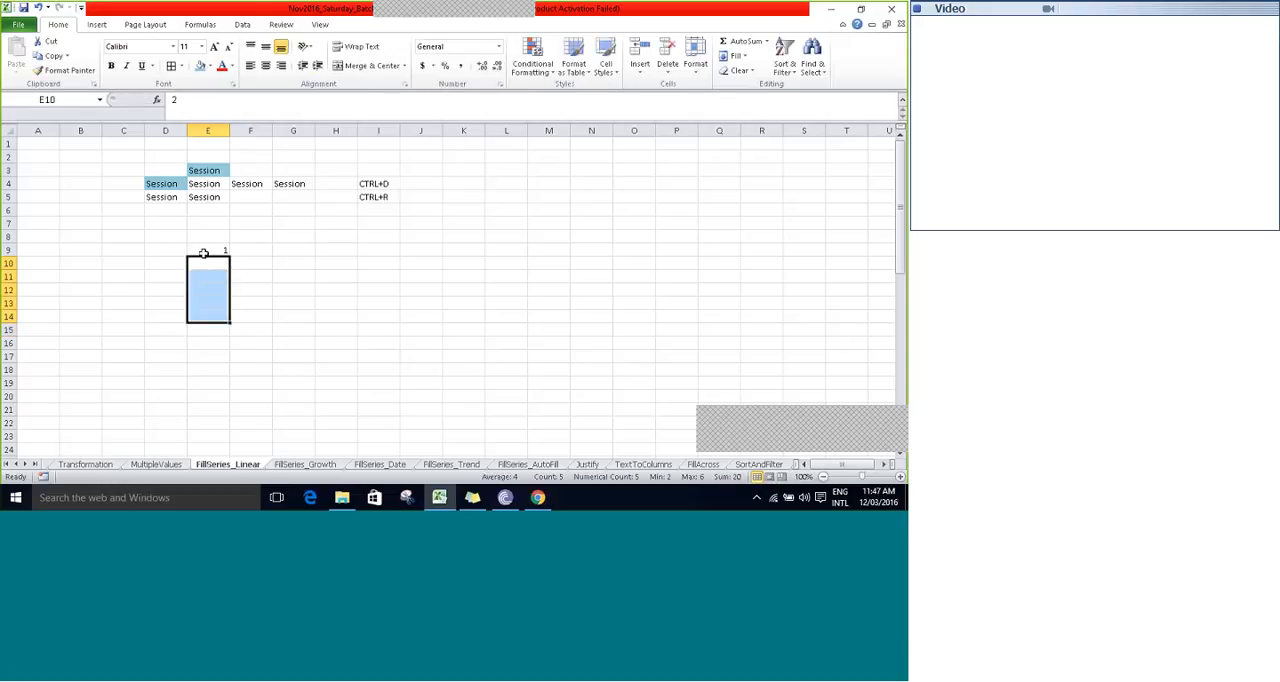
{"action": "left_click", "coordinate": [203, 253]}
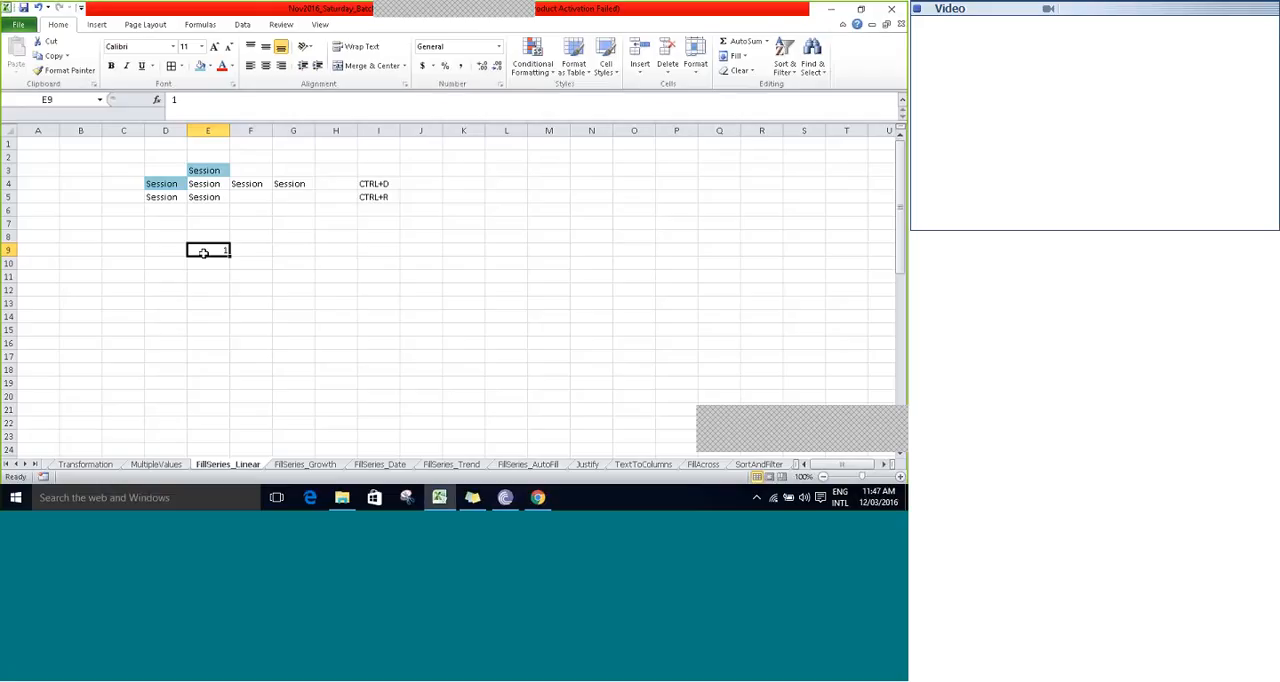
- Enter the numbers 2 to 9 manually down column E in cells E10 to E17
{"action": "key", "text": "Down"}
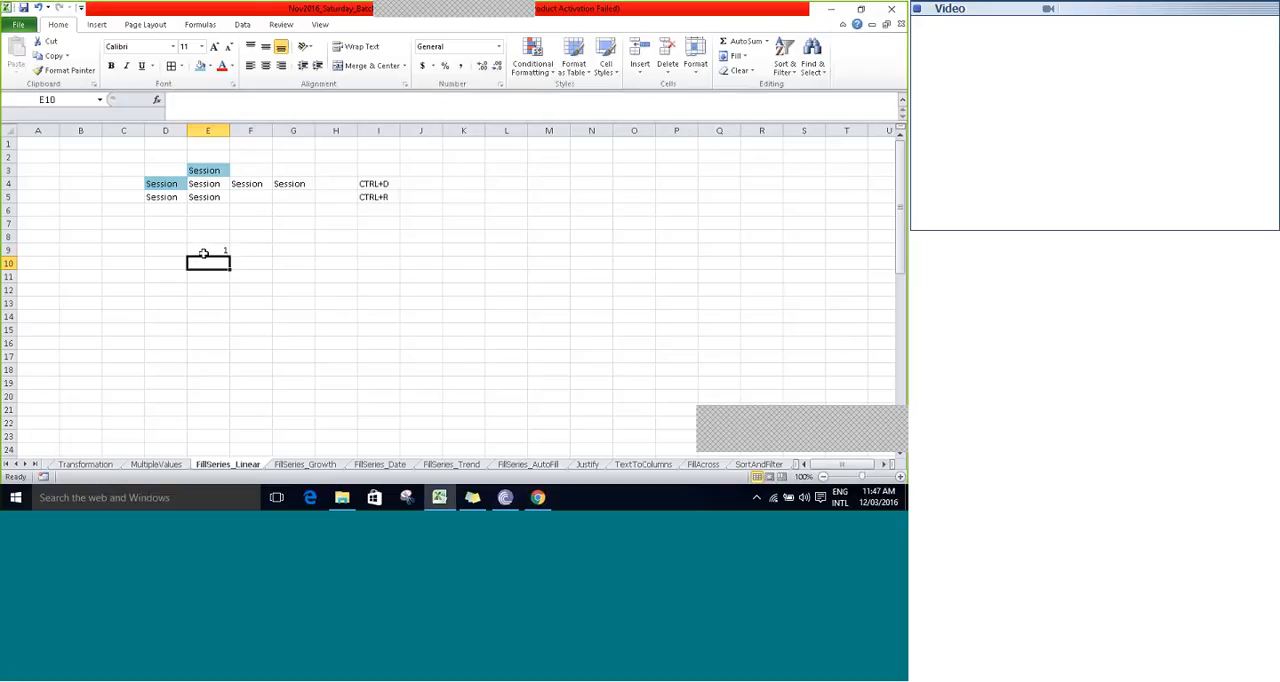
{"action": "type", "text": "2"}
{"action": "key", "text": "Return"}
{"action": "type", "text": "3"}
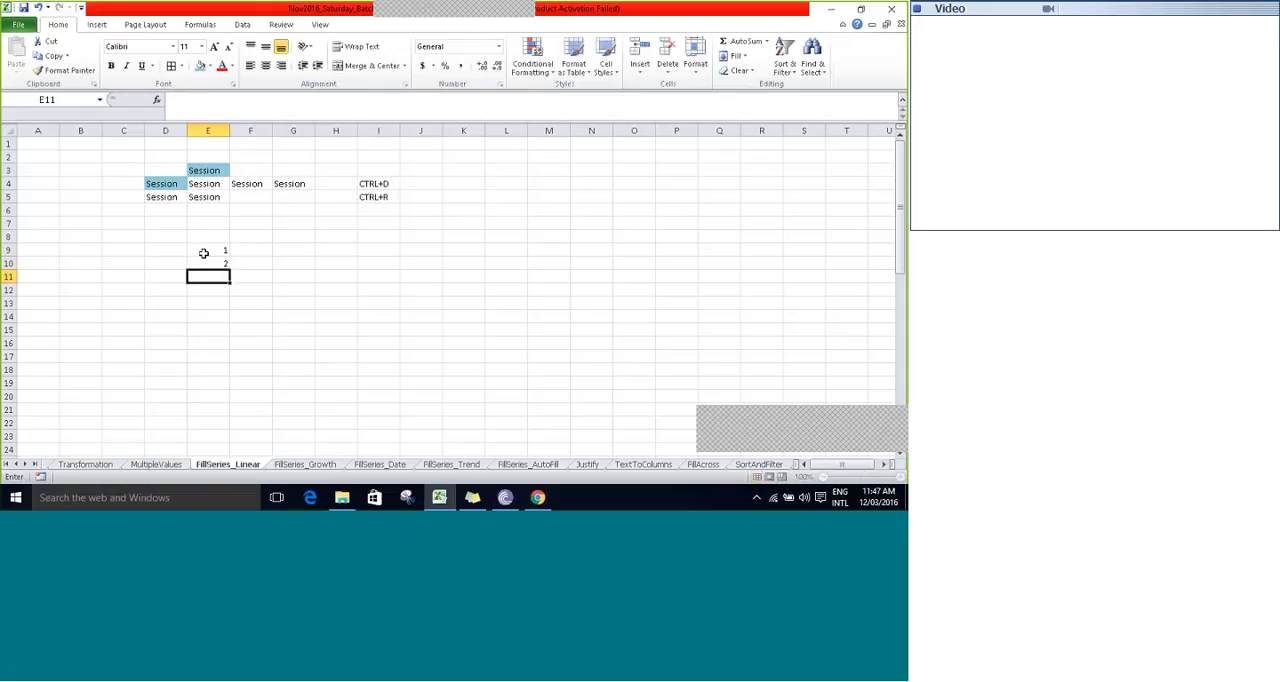
{"action": "key", "text": "Return"}
{"action": "type", "text": "4"}
{"action": "key", "text": "Return"}
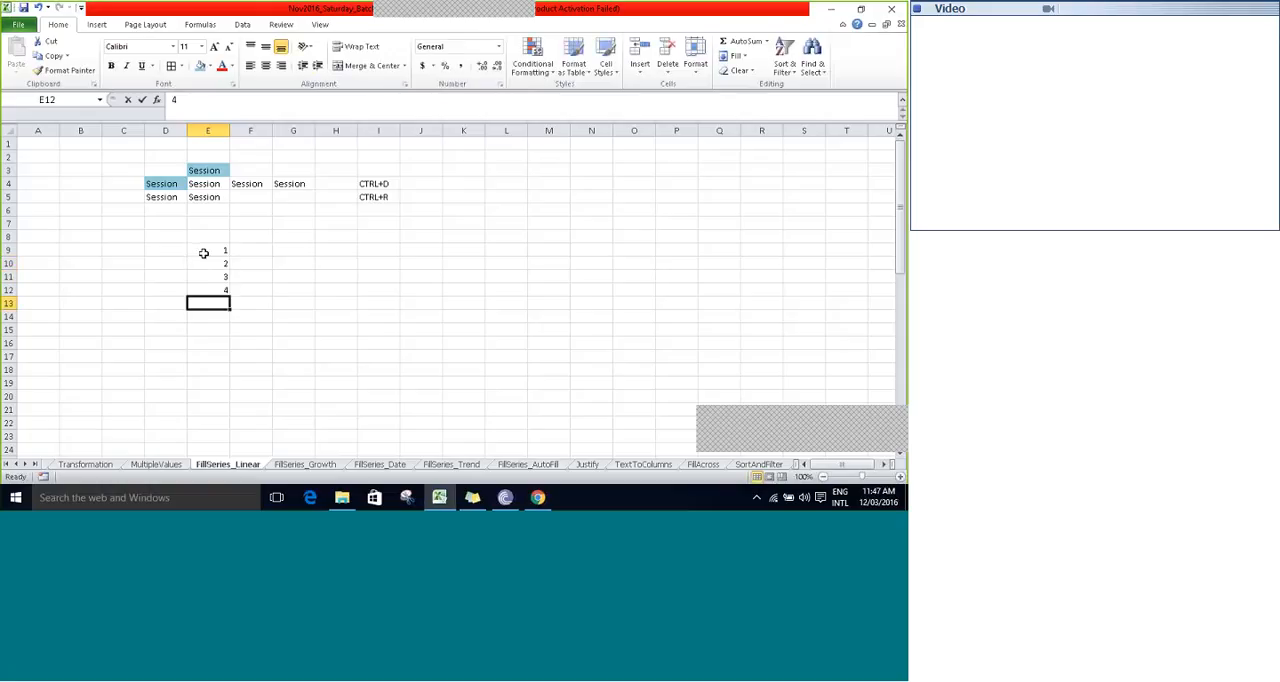
{"action": "type", "text": "5"}
{"action": "key", "text": "Return"}
{"action": "type", "text": "6"}
{"action": "key", "text": "Return"}
{"action": "type", "text": "7"}
{"action": "key", "text": "Return"}
{"action": "type", "text": "8"}
{"action": "key", "text": "Return"}
{"action": "type", "text": "9"}
{"action": "key", "text": "Return"}
{"action": "left_click", "coordinate": [203, 253]}
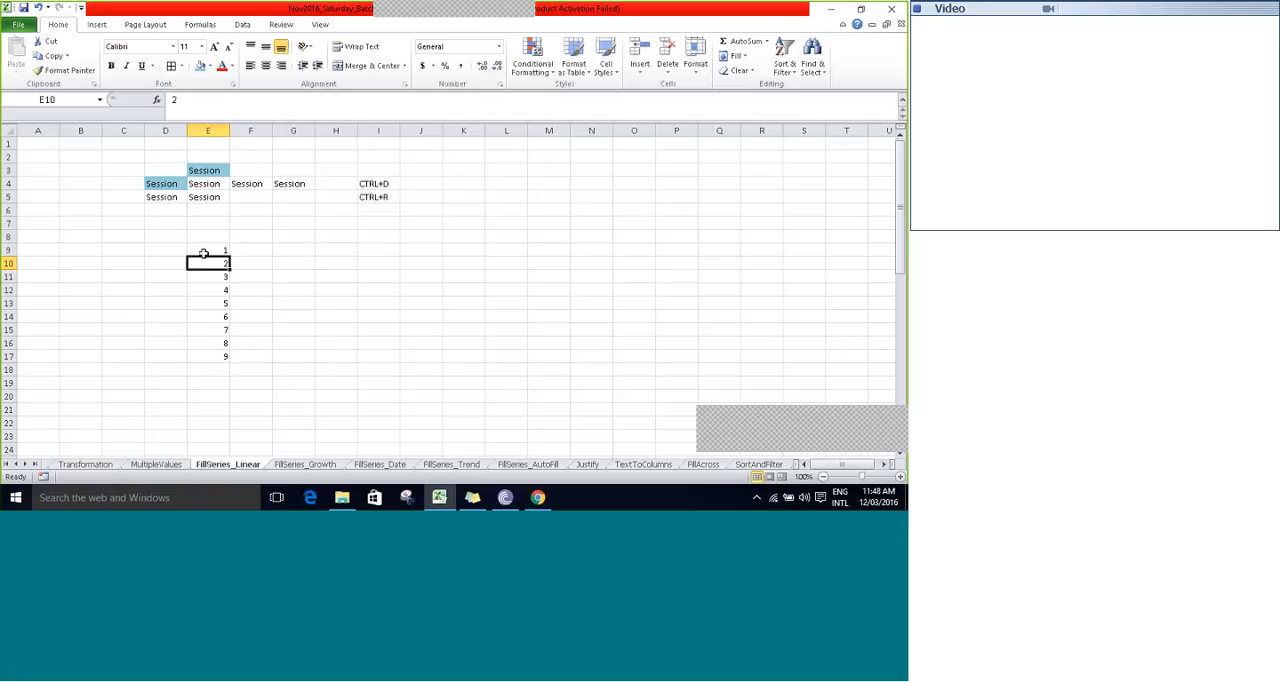
{"action": "key", "text": "Down"}
{"action": "key", "text": "Down"}
{"action": "key", "text": "Down"}
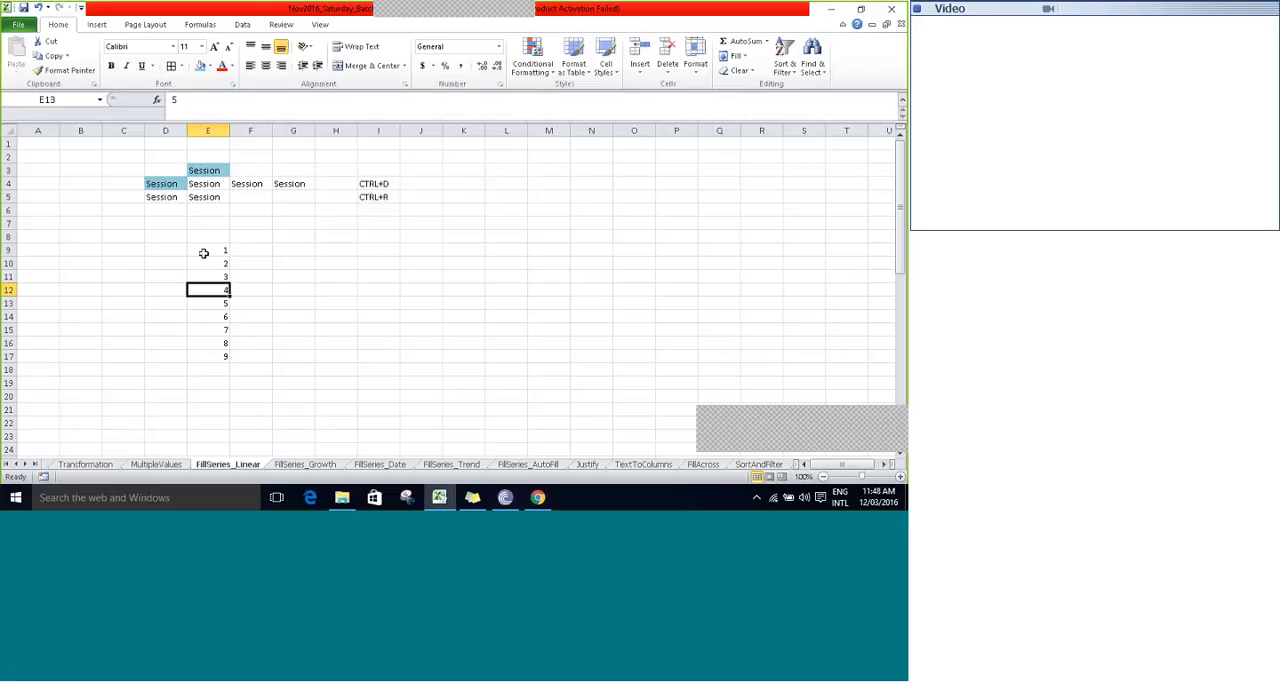
{"action": "key", "text": "Down"}
{"action": "key", "text": "Down"}
{"action": "key", "text": "Down"}
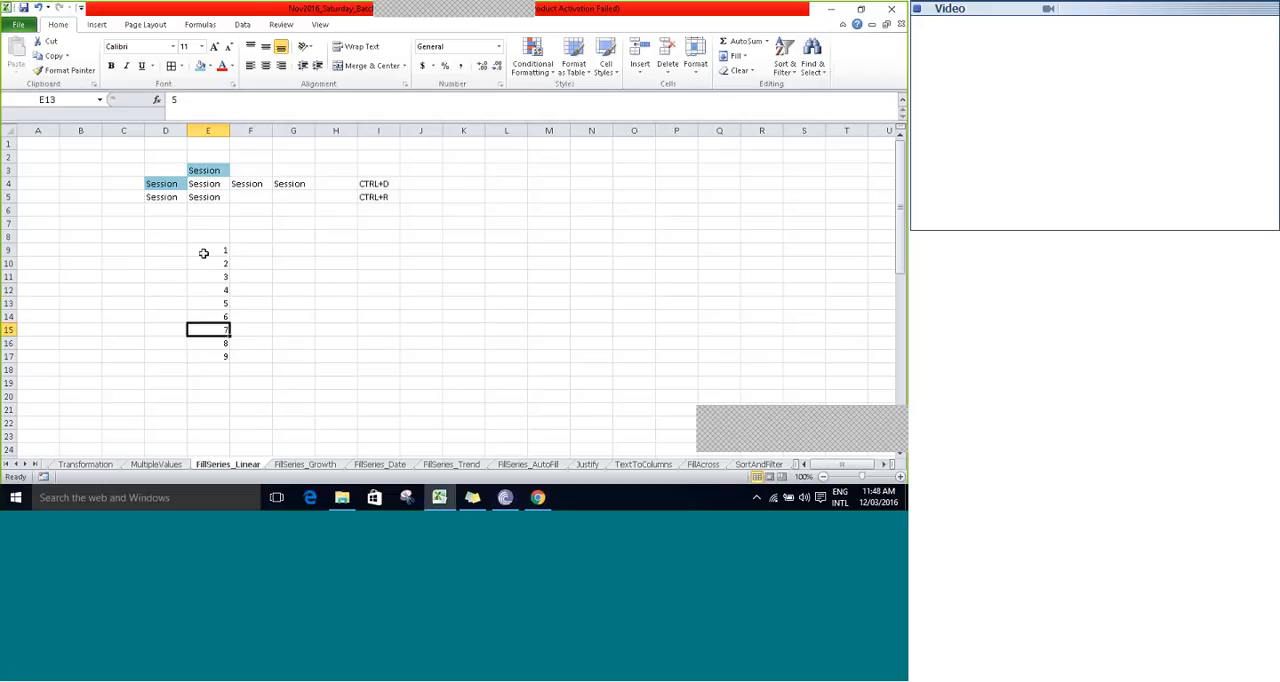
{"action": "key", "text": "Down"}
{"action": "key", "text": "Down"}
{"action": "key", "text": "Up"}
{"action": "key", "text": "Up"}
{"action": "key", "text": "Up"}
{"action": "key", "text": "Up"}
{"action": "key", "text": "Down"}
{"action": "key", "text": "Down"}
{"action": "key", "text": "Up"}
{"action": "key", "text": "Up"}
{"action": "key", "text": "Up"}
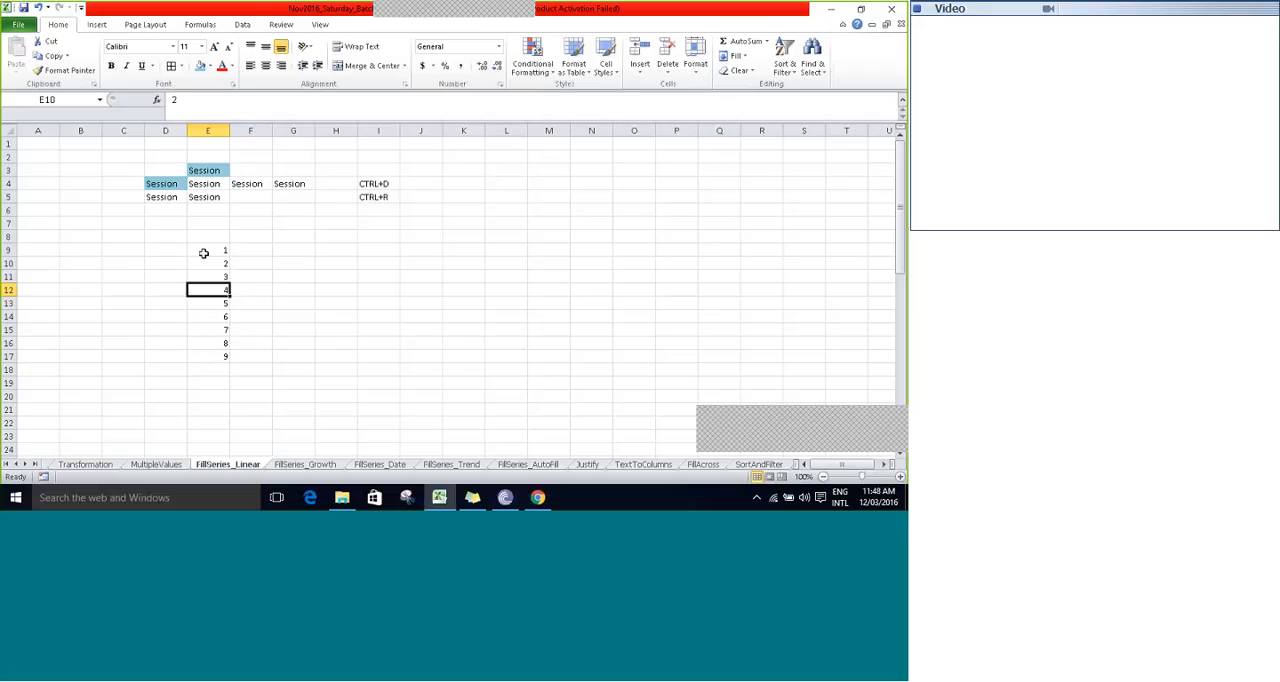
- Clear the numbers in cells E10 to E17 and return to the starting value in E9
{"action": "key", "text": "shift+Up"}
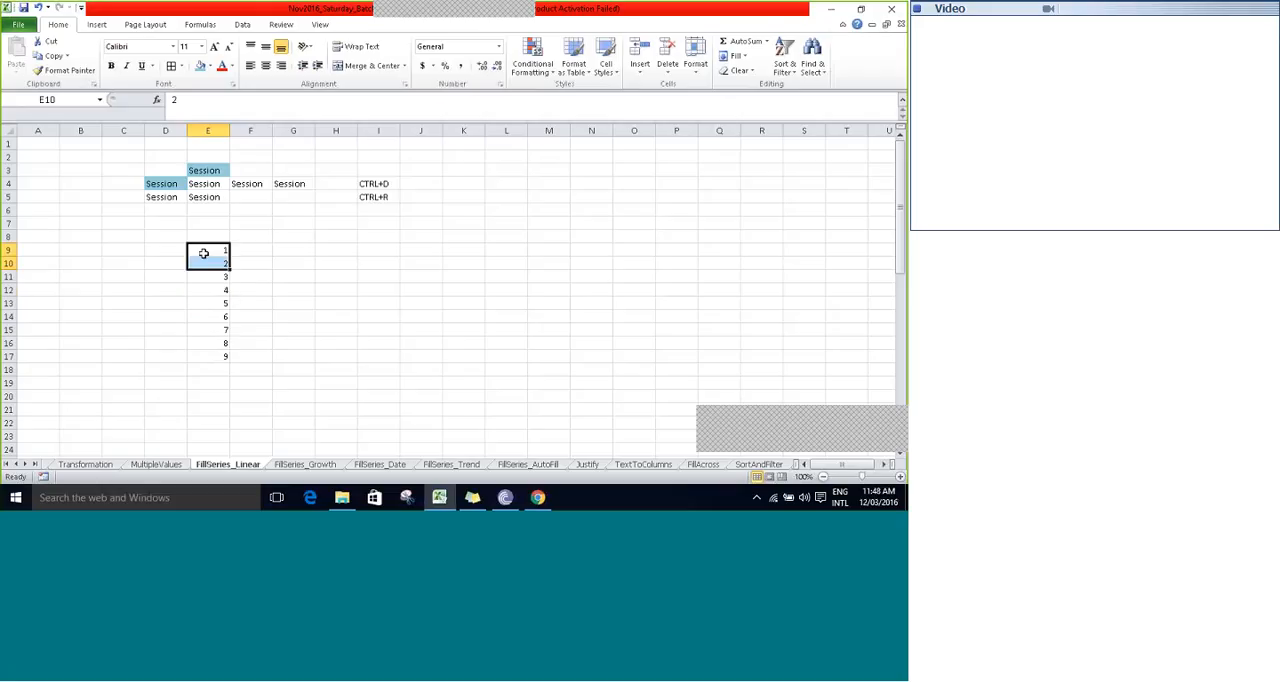
{"action": "key", "text": "shift+Down"}
{"action": "key", "text": "shift+Down"}
{"action": "key", "text": "shift+Down"}
{"action": "key", "text": "shift+Down"}
{"action": "key", "text": "shift+Down"}
{"action": "key", "text": "shift+Down"}
{"action": "key", "text": "shift+Down"}
{"action": "key", "text": "shift+Down"}
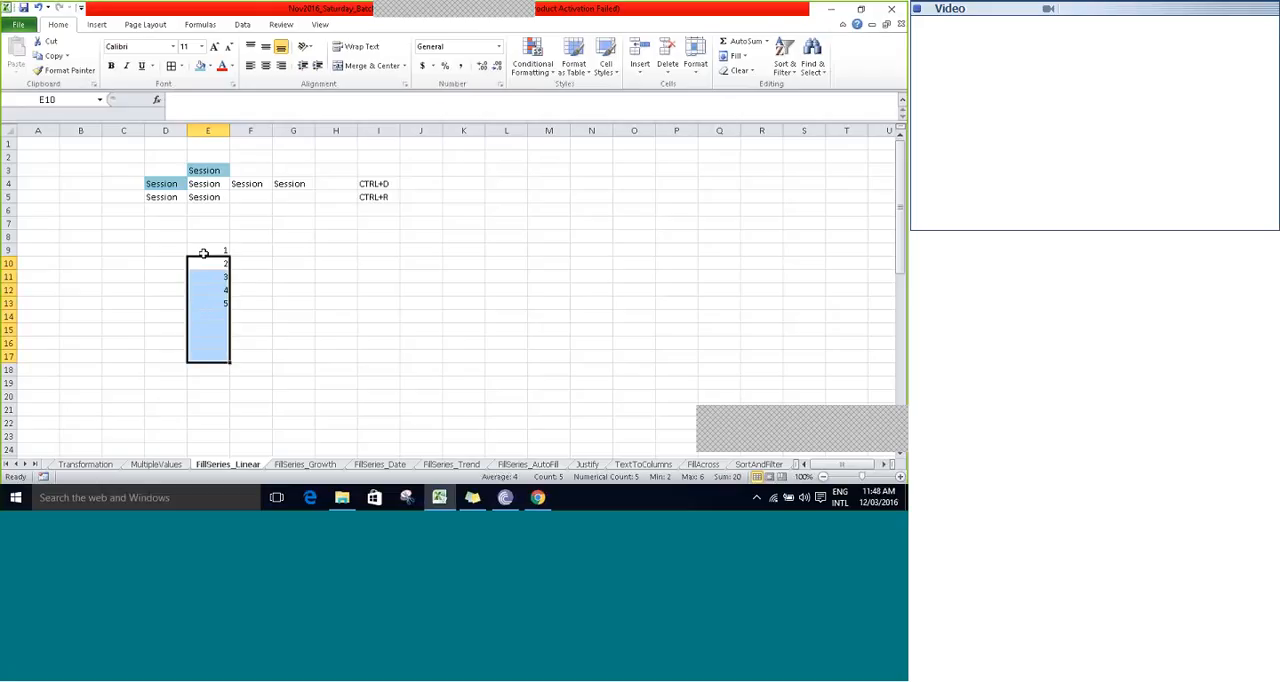
{"action": "key", "text": "Delete"}
{"action": "key", "text": "Up"}
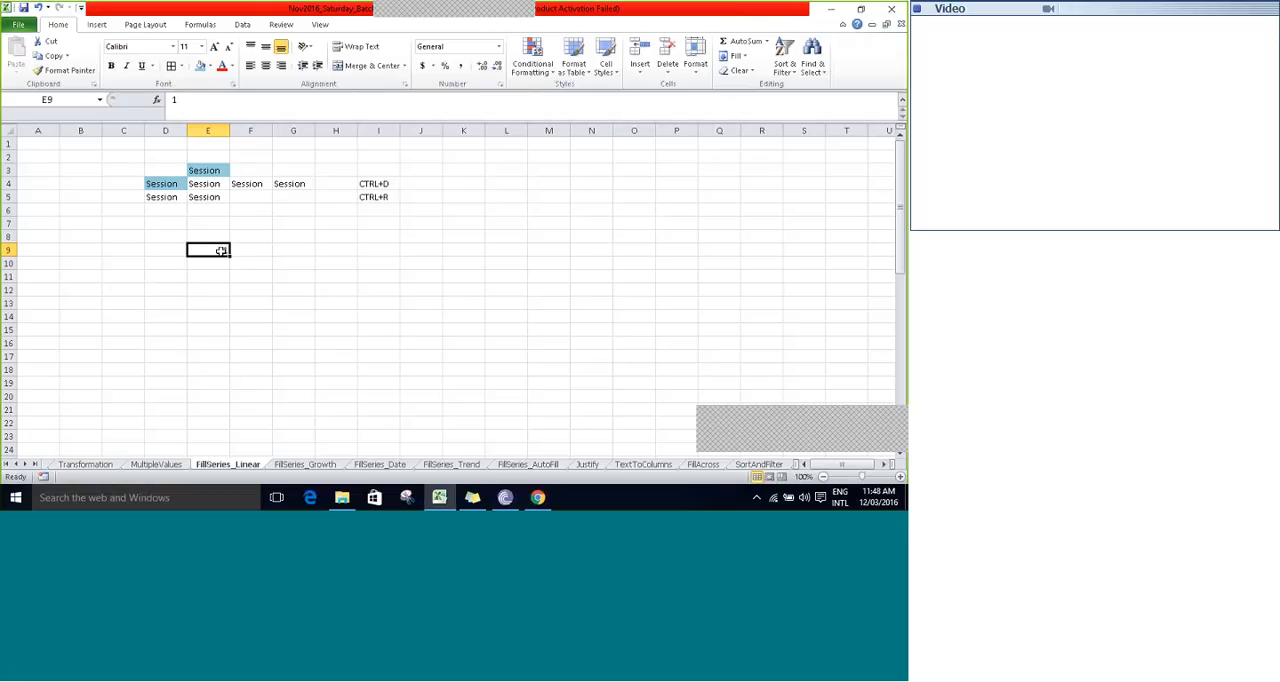
- Fill a linear series along the row from E9 with step value 1 and stop value 10
{"action": "left_click", "coordinate": [740, 57]}
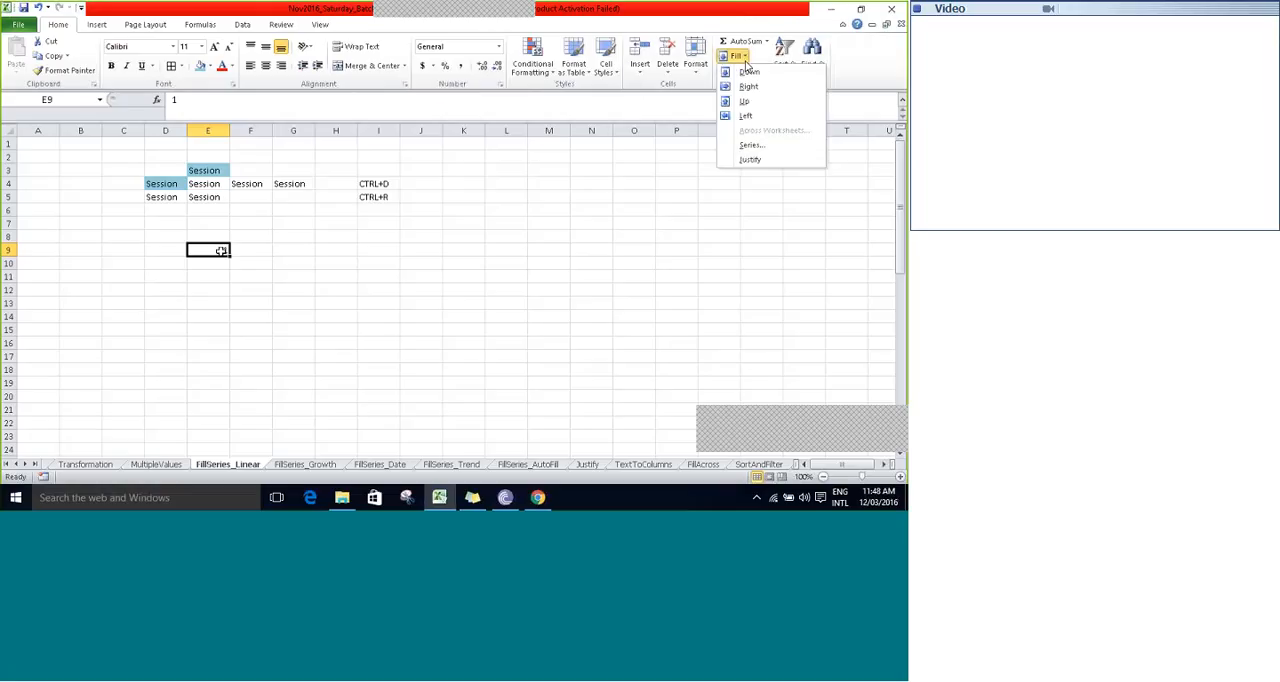
{"action": "left_click", "coordinate": [752, 146]}
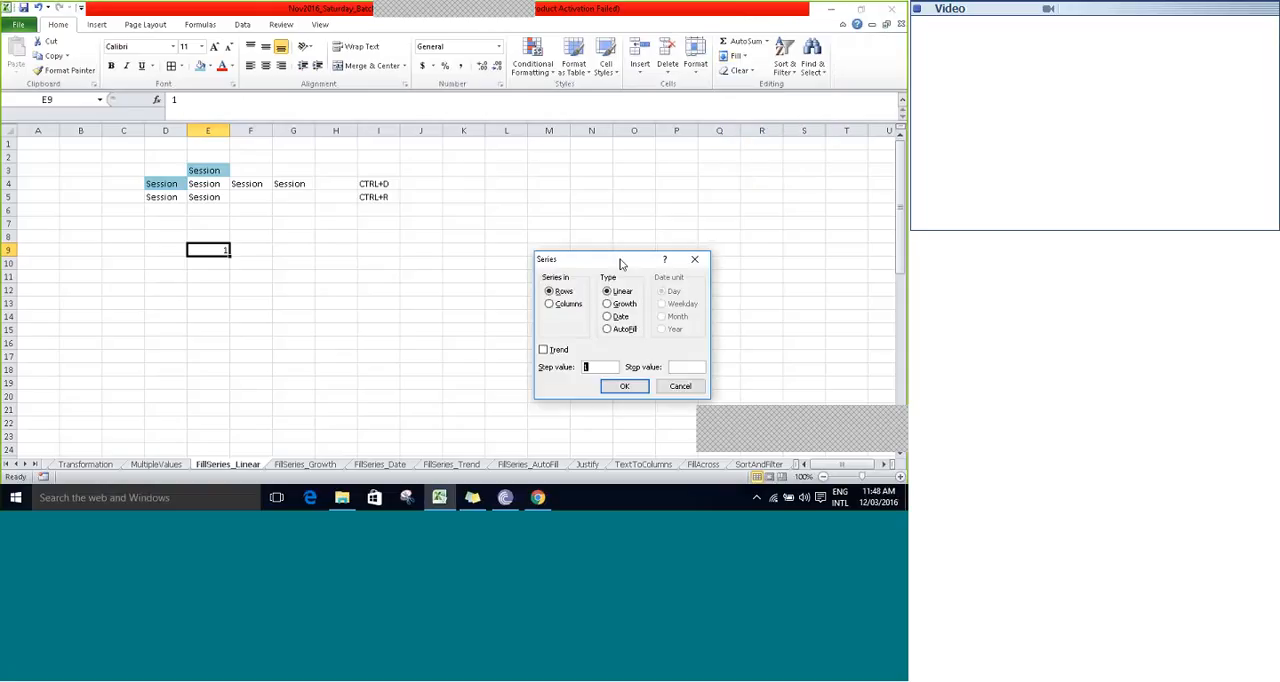
{"action": "left_click_drag", "start_coordinate": [620, 258], "coordinate": [592, 150]}
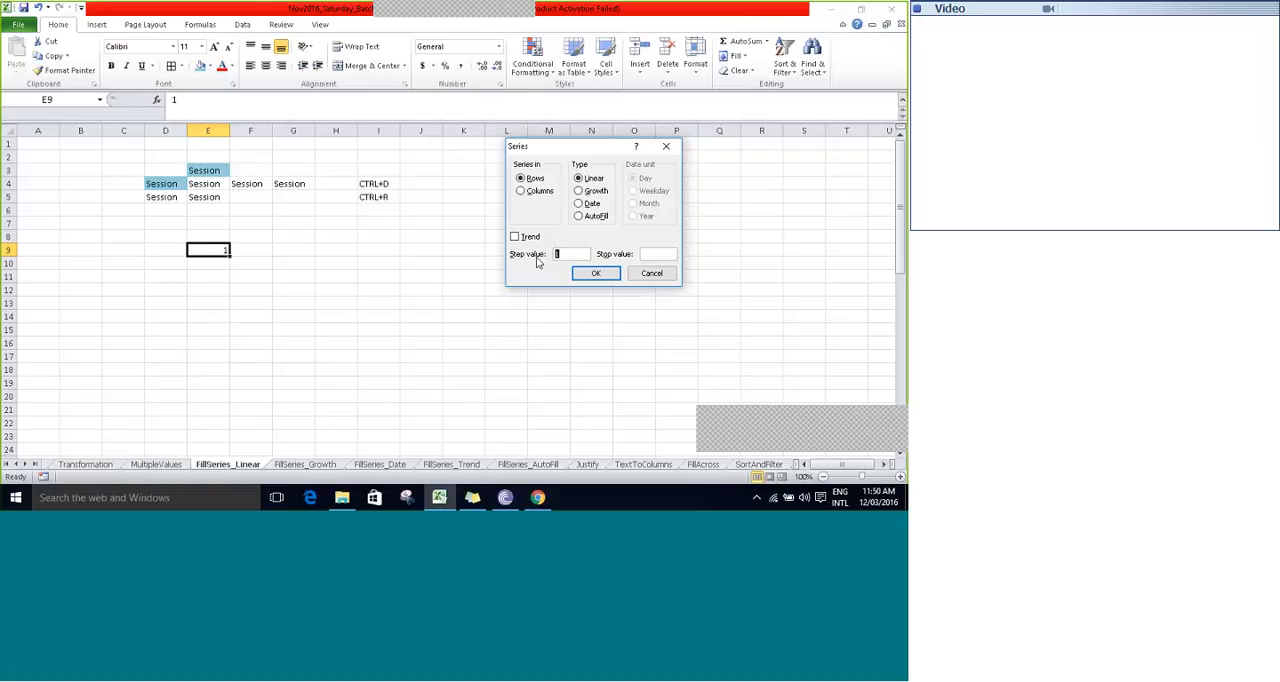
{"action": "left_click", "coordinate": [571, 254]}
{"action": "double_click", "coordinate": [571, 254]}
{"action": "left_click", "coordinate": [664, 254]}
{"action": "type", "text": "10"}
{"action": "left_click", "coordinate": [597, 274]}
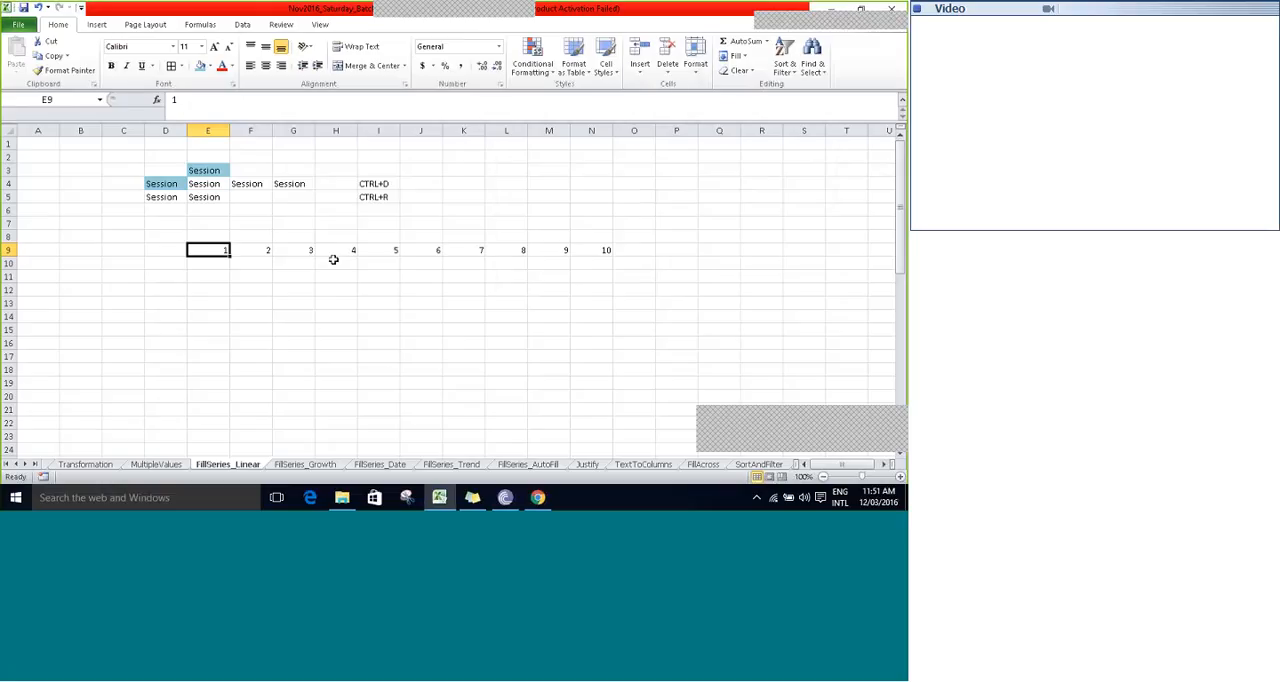
- Fill a linear series down the column from E9 with step value 2 and stop value 20
{"action": "left_click", "coordinate": [736, 56]}
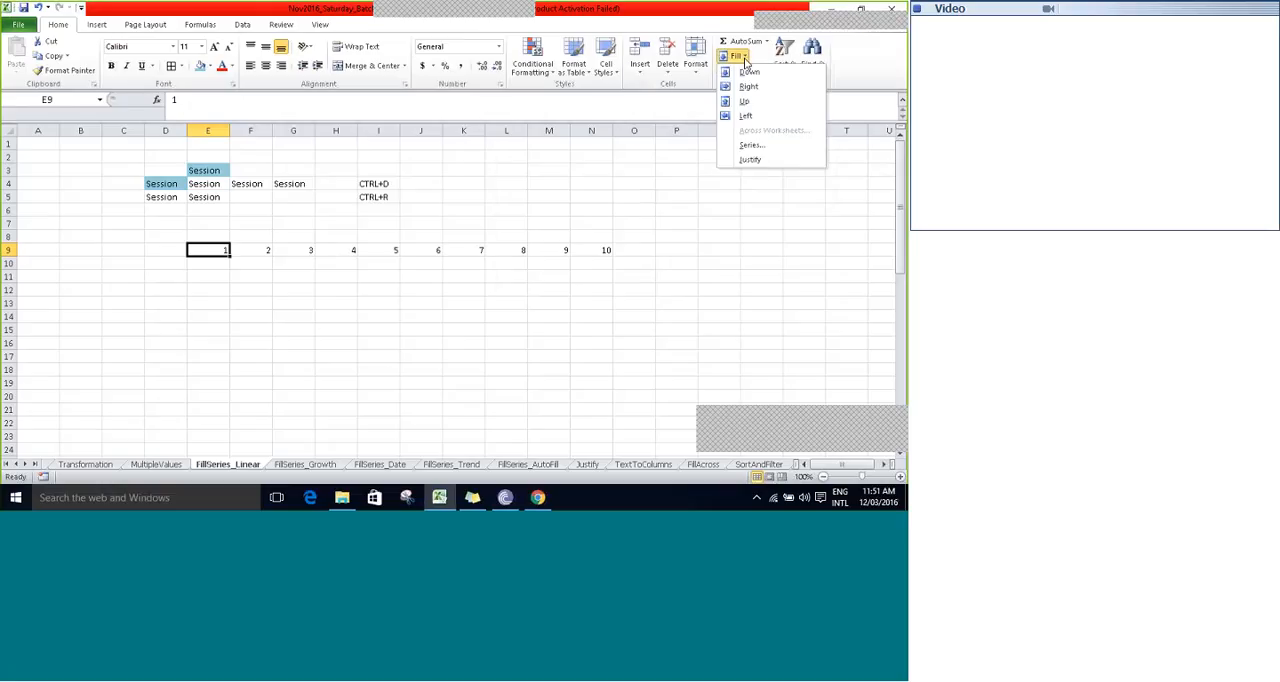
{"action": "left_click", "coordinate": [750, 145]}
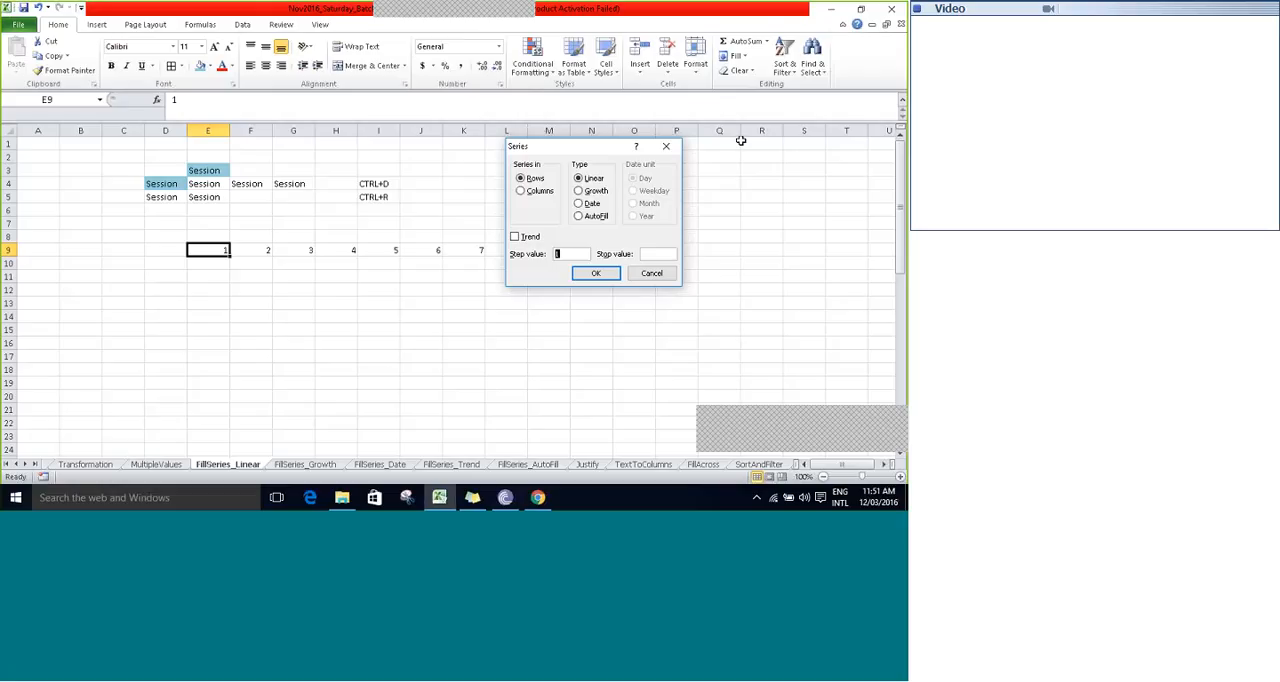
{"action": "left_click_drag", "start_coordinate": [584, 150], "coordinate": [751, 85]}
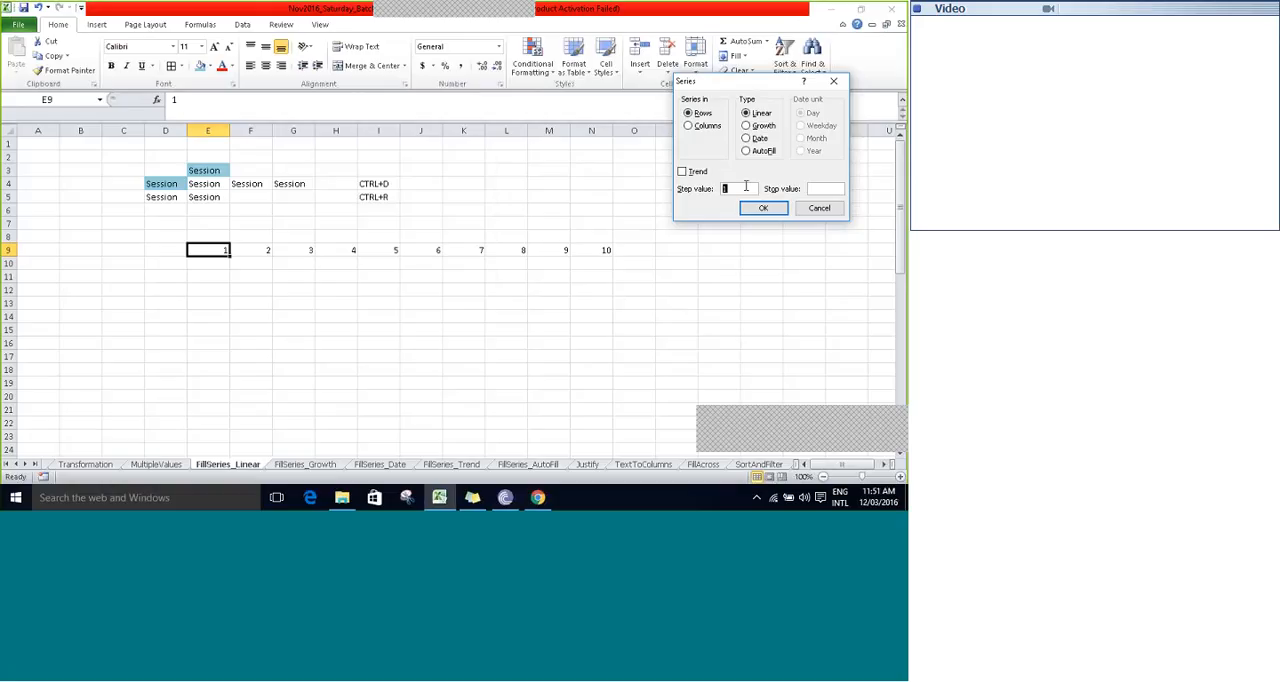
{"action": "left_click", "coordinate": [826, 190]}
{"action": "left_click", "coordinate": [706, 126]}
{"action": "left_click", "coordinate": [738, 189]}
{"action": "left_click", "coordinate": [828, 190]}
{"action": "type", "text": "20"}
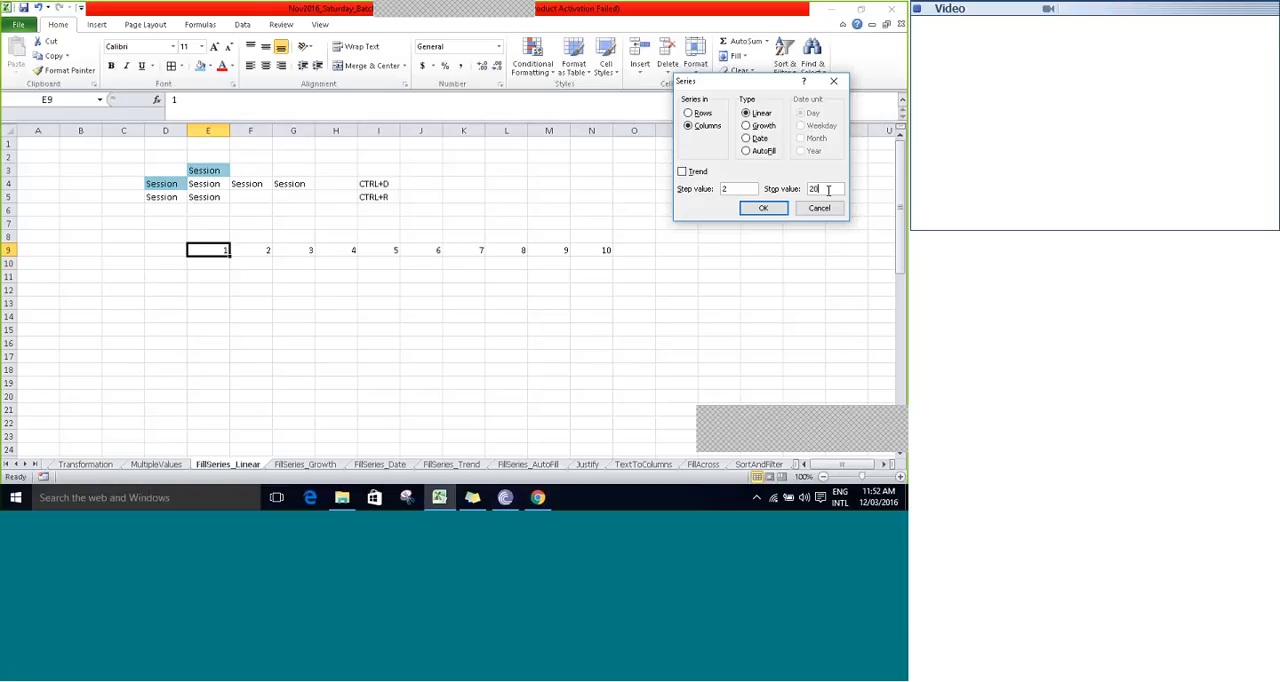
{"action": "left_click", "coordinate": [763, 209]}
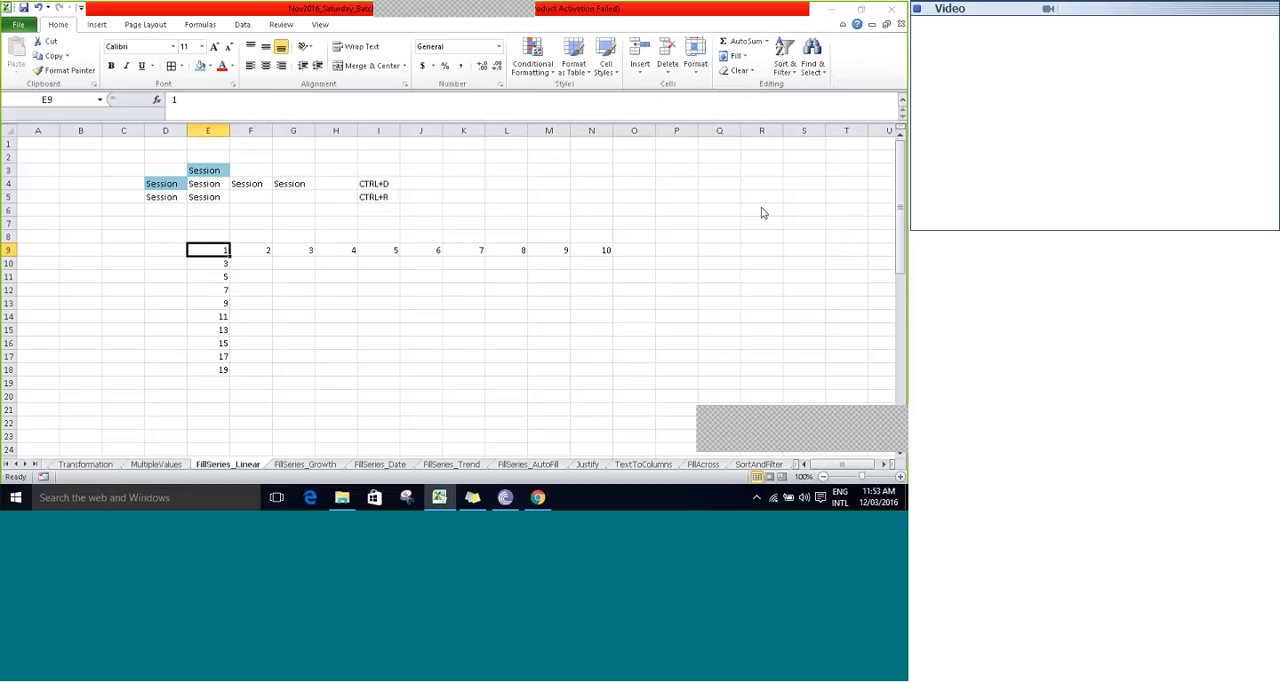
{"action": "key", "text": "Down"}
{"action": "key", "text": "Down"}
{"action": "key", "text": "Down"}
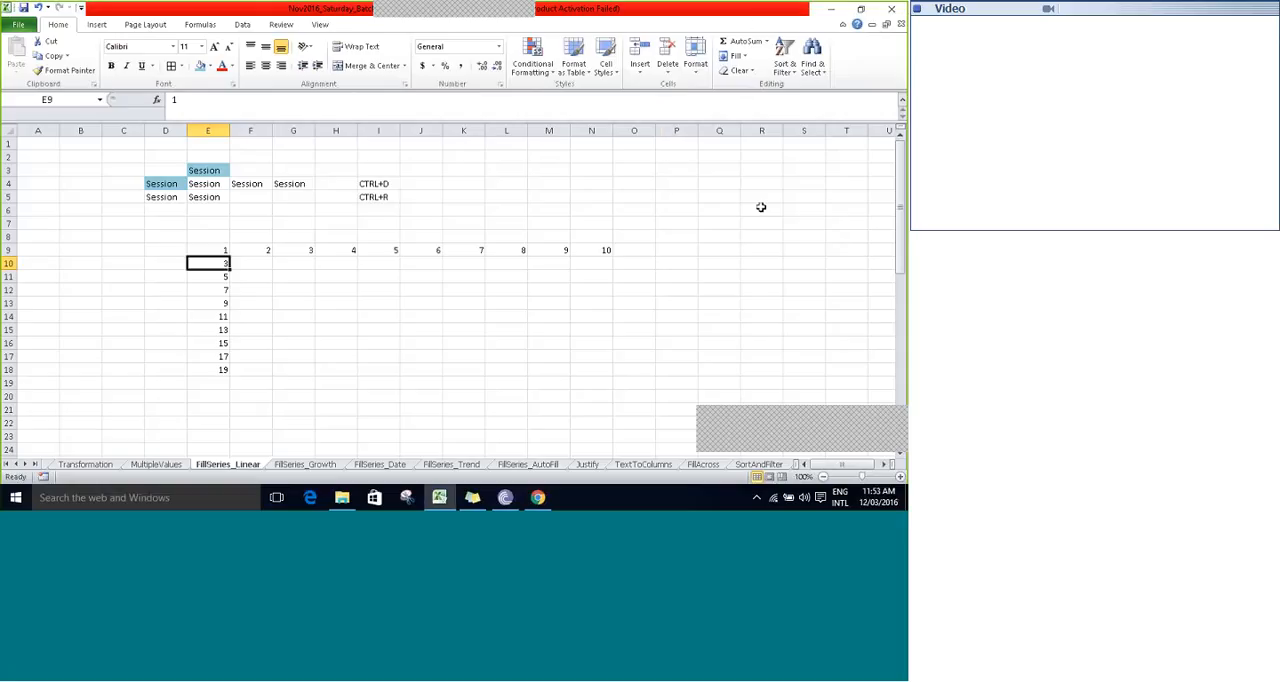
{"action": "key", "text": "Down"}
{"action": "key", "text": "ctrl+Down"}
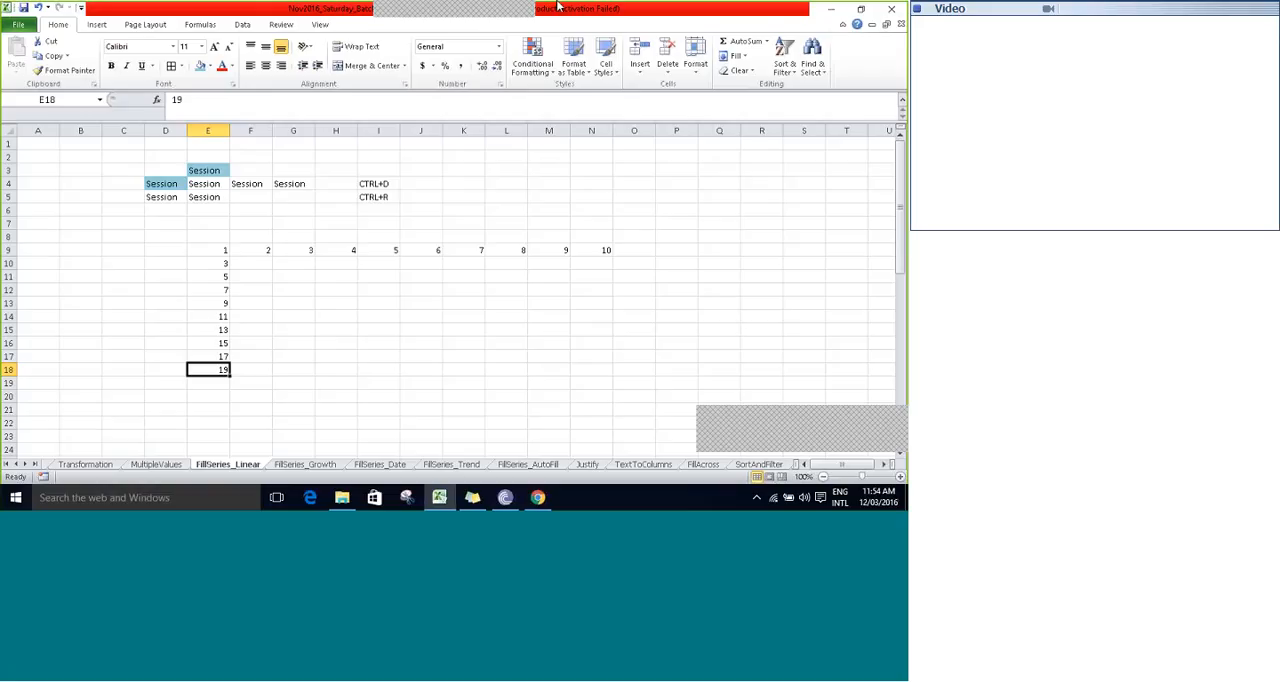
{"action": "left_click", "coordinate": [586, 17]}
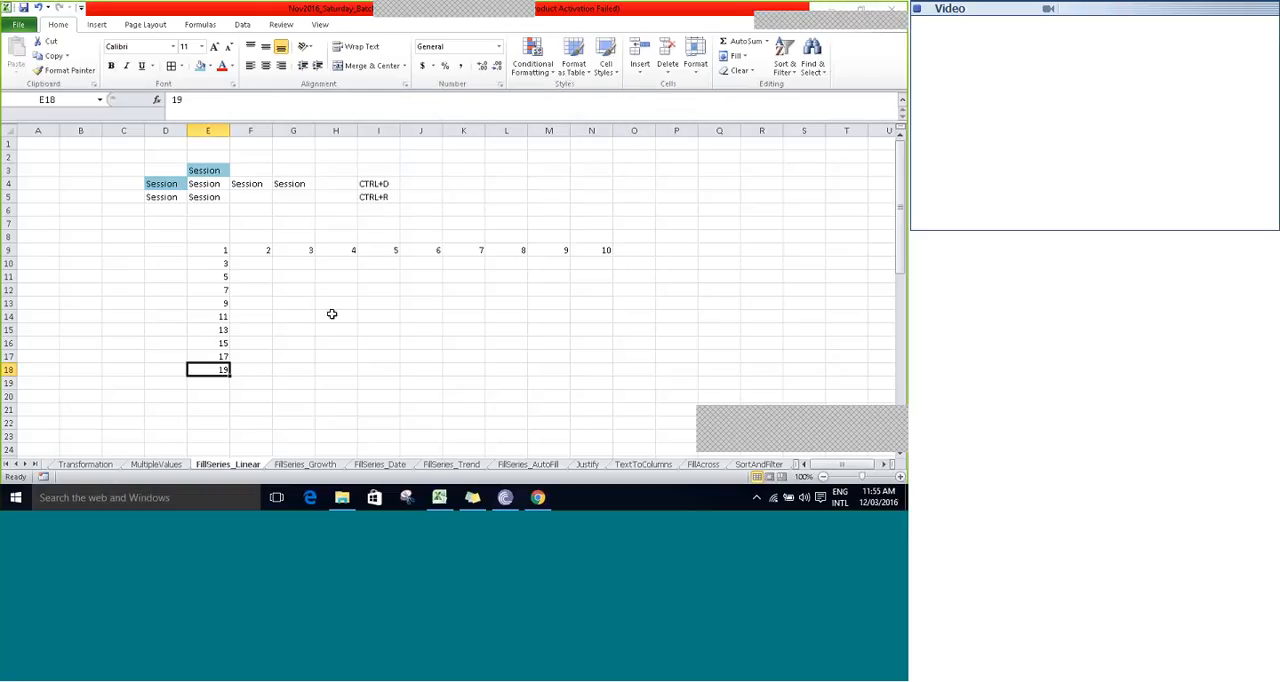
{"action": "left_click", "coordinate": [358, 290]}
{"action": "left_click", "coordinate": [303, 287]}
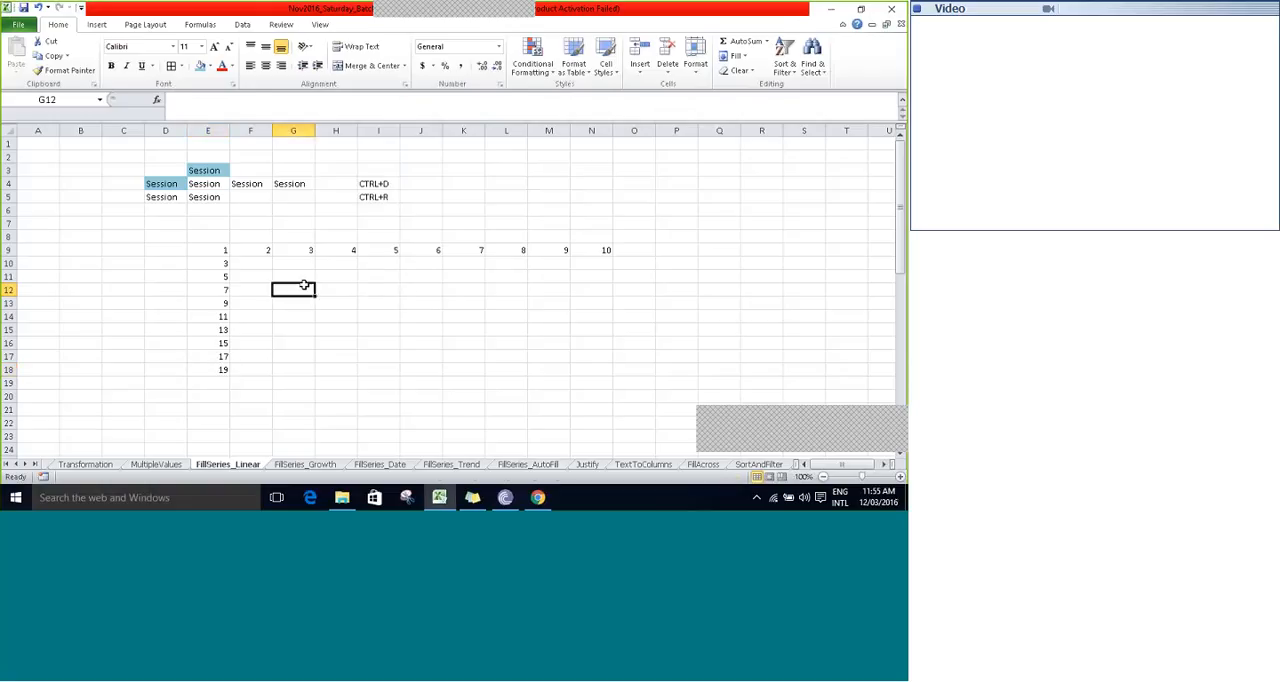
- Save the workbook with the filled row and column series
{"action": "key", "text": "ctrl+s"}
{"action": "key", "text": "Up"}
{"action": "key", "text": "Up"}
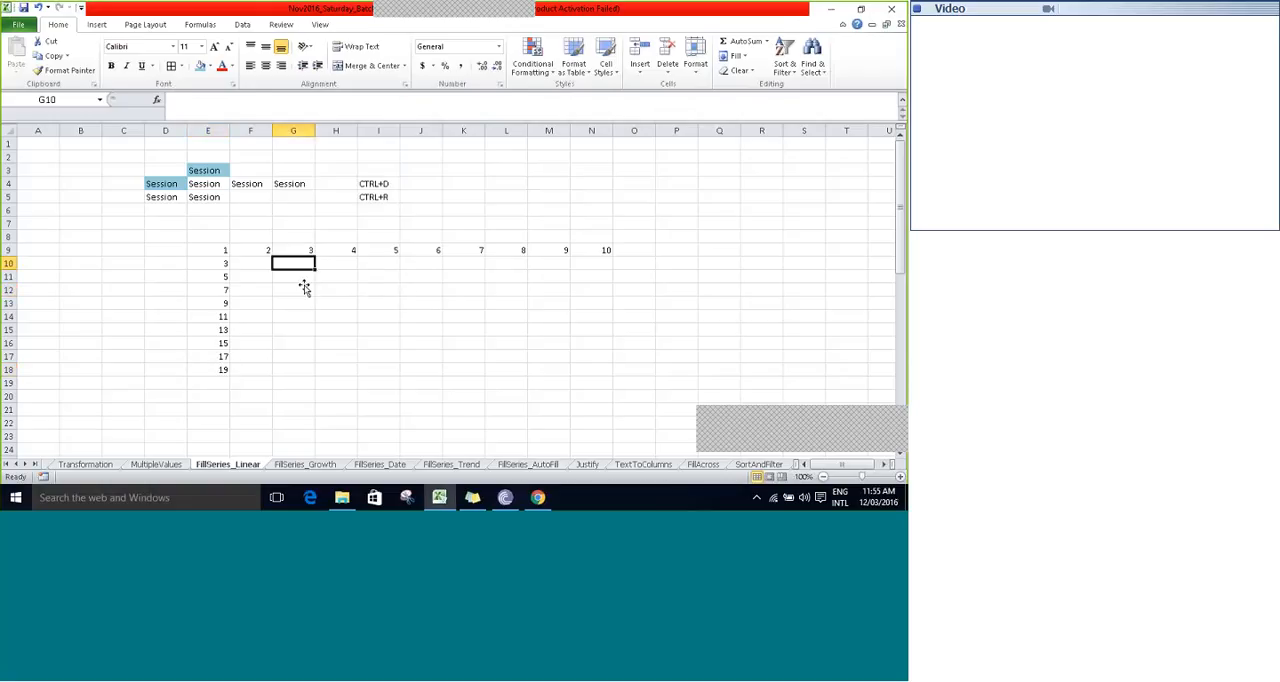
- Examine the sample number series in columns G, I and K under the "without Fill Series" heading
{"action": "key", "text": "Right"}
{"action": "key", "text": "Right"}
{"action": "key", "text": "Right"}
{"action": "key", "text": "Right"}
{"action": "key", "text": "Right"}
{"action": "key", "text": "Right"}
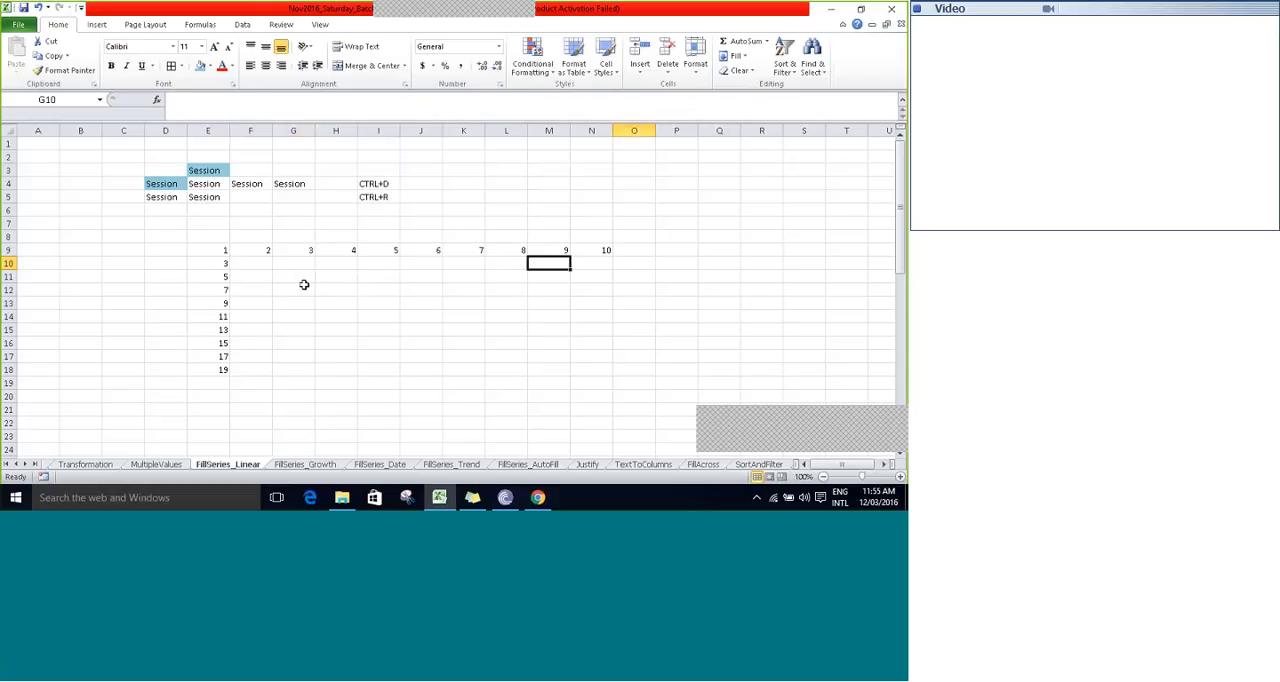
{"action": "key", "text": "Down"}
{"action": "key", "text": "Down"}
{"action": "key", "text": "Down"}
{"action": "key", "text": "Down"}
{"action": "key", "text": "Down"}
{"action": "key", "text": "Down"}
{"action": "key", "text": "Down"}
{"action": "key", "text": "Down"}
{"action": "key", "text": "Down"}
{"action": "key", "text": "Down"}
{"action": "key", "text": "Down"}
{"action": "key", "text": "Down"}
{"action": "key", "text": "Down"}
{"action": "key", "text": "Left"}
{"action": "key", "text": "Left"}
{"action": "key", "text": "Left"}
{"action": "key", "text": "Left"}
{"action": "key", "text": "Left"}
{"action": "key", "text": "Left"}
{"action": "key", "text": "Left"}
{"action": "key", "text": "Left"}
{"action": "key", "text": "Left"}
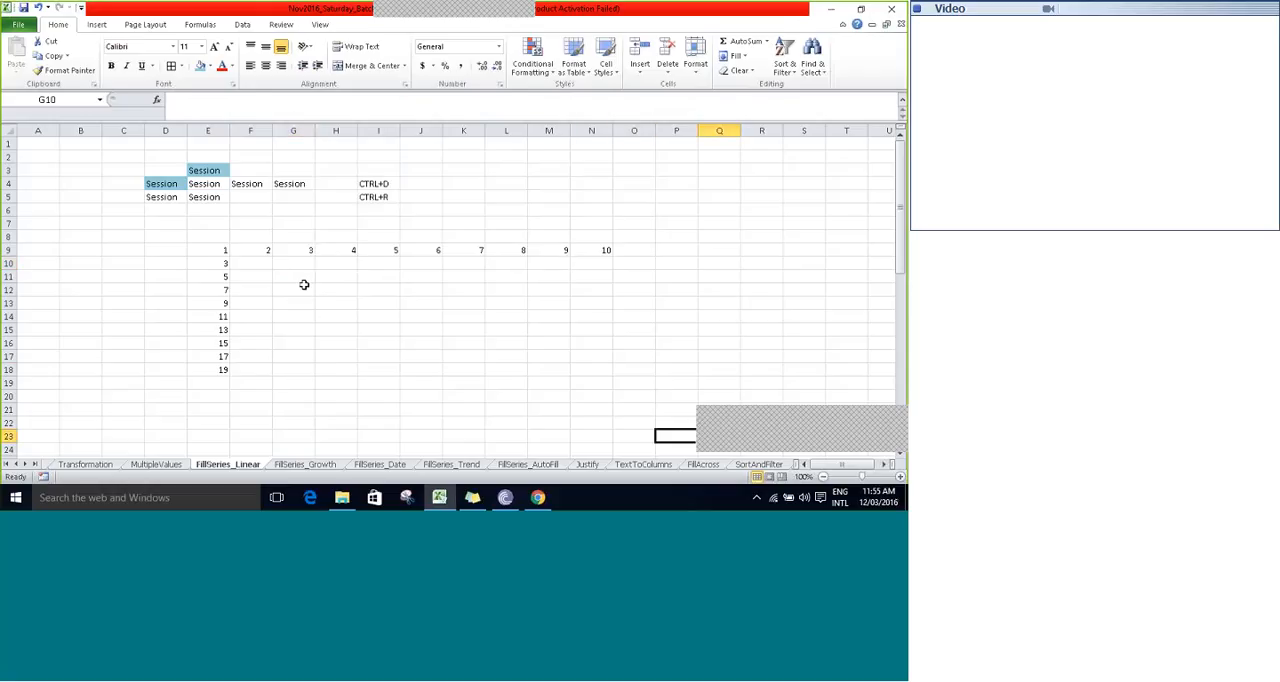
{"action": "key", "text": "Left"}
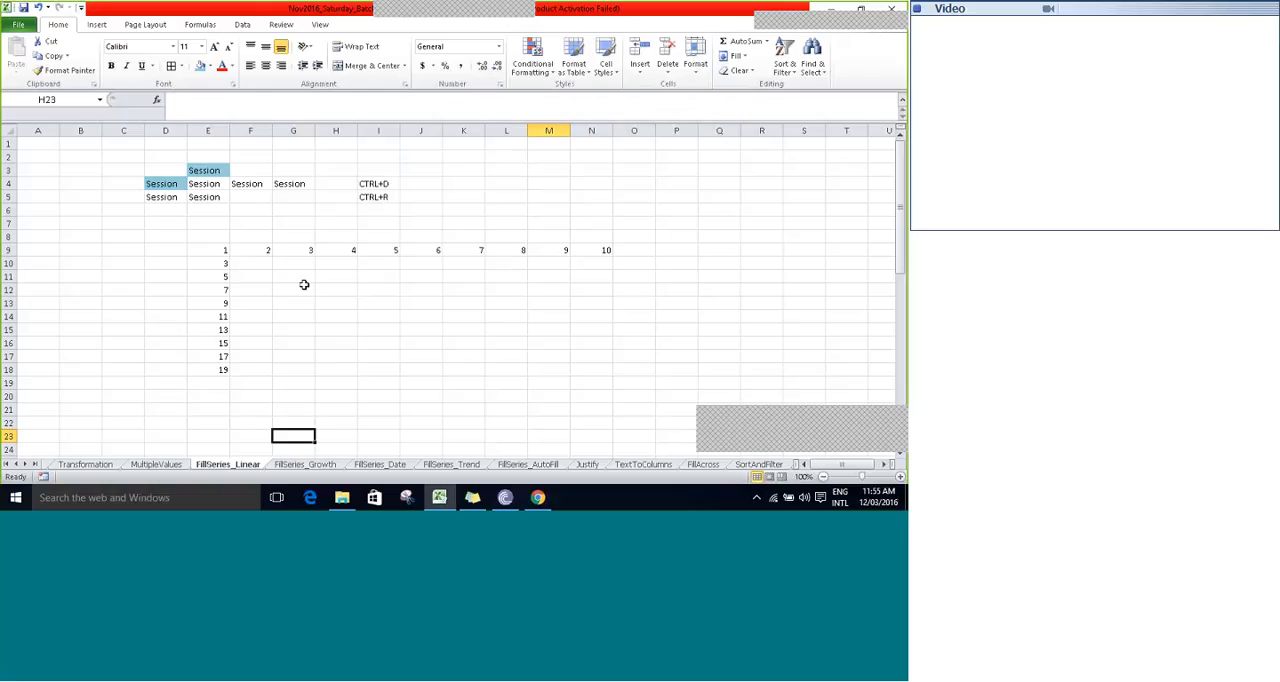
{"action": "key", "text": "Left"}
{"action": "key", "text": "Left"}
{"action": "key", "text": "Down"}
{"action": "key", "text": "Down"}
{"action": "key", "text": "Down"}
{"action": "key", "text": "Down"}
{"action": "key", "text": "Down"}
{"action": "key", "text": "Down"}
{"action": "key", "text": "Down"}
{"action": "key", "text": "Down"}
{"action": "key", "text": "Down"}
{"action": "key", "text": "Down"}
{"action": "key", "text": "Down"}
{"action": "key", "text": "Down"}
{"action": "key", "text": "Down"}
{"action": "key", "text": "Down"}
{"action": "key", "text": "Down"}
{"action": "key", "text": "Down"}
{"action": "key", "text": "Down"}
{"action": "key", "text": "Down"}
{"action": "key", "text": "Down"}
{"action": "key", "text": "Down"}
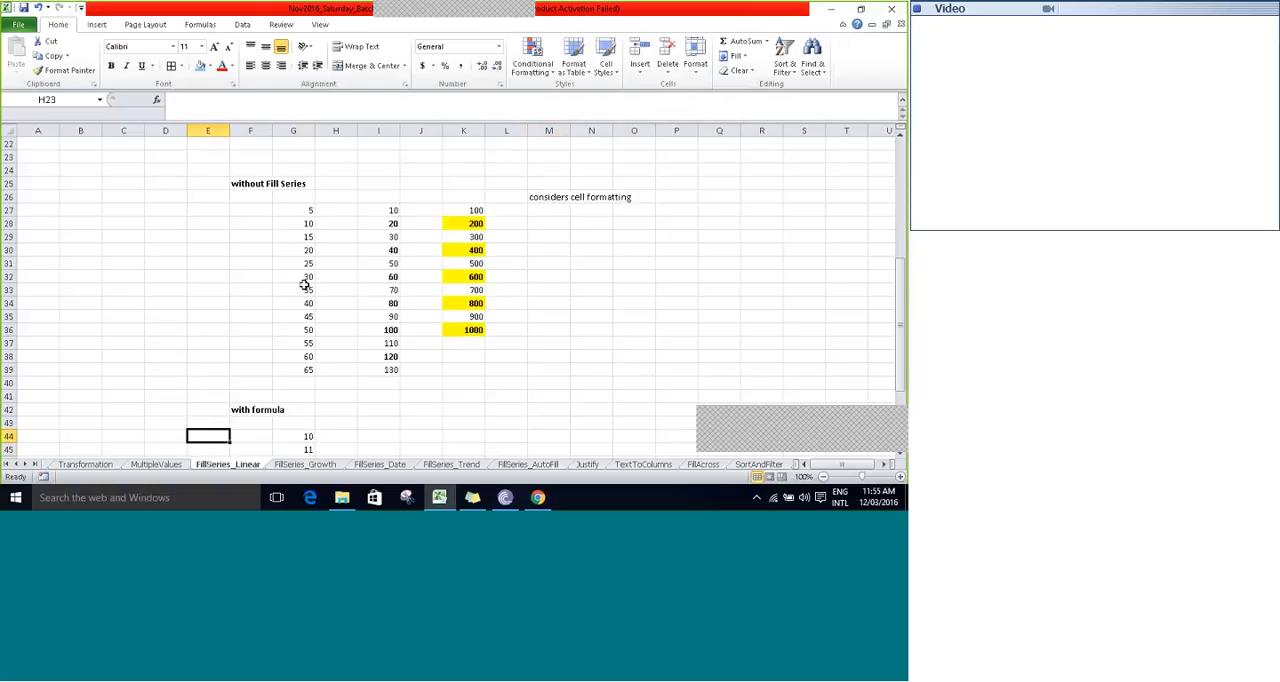
{"action": "key", "text": "Up"}
{"action": "key", "text": "Up"}
{"action": "key", "text": "Up"}
{"action": "key", "text": "Up"}
{"action": "key", "text": "Up"}
{"action": "key", "text": "Up"}
{"action": "key", "text": "Up"}
{"action": "key", "text": "Up"}
{"action": "key", "text": "Up"}
{"action": "key", "text": "Up"}
{"action": "key", "text": "Up"}
{"action": "key", "text": "Up"}
{"action": "key", "text": "Up"}
{"action": "key", "text": "Up"}
{"action": "key", "text": "Up"}
{"action": "key", "text": "Up"}
{"action": "key", "text": "Up"}
{"action": "key", "text": "Up"}
{"action": "key", "text": "Up"}
{"action": "key", "text": "Up"}
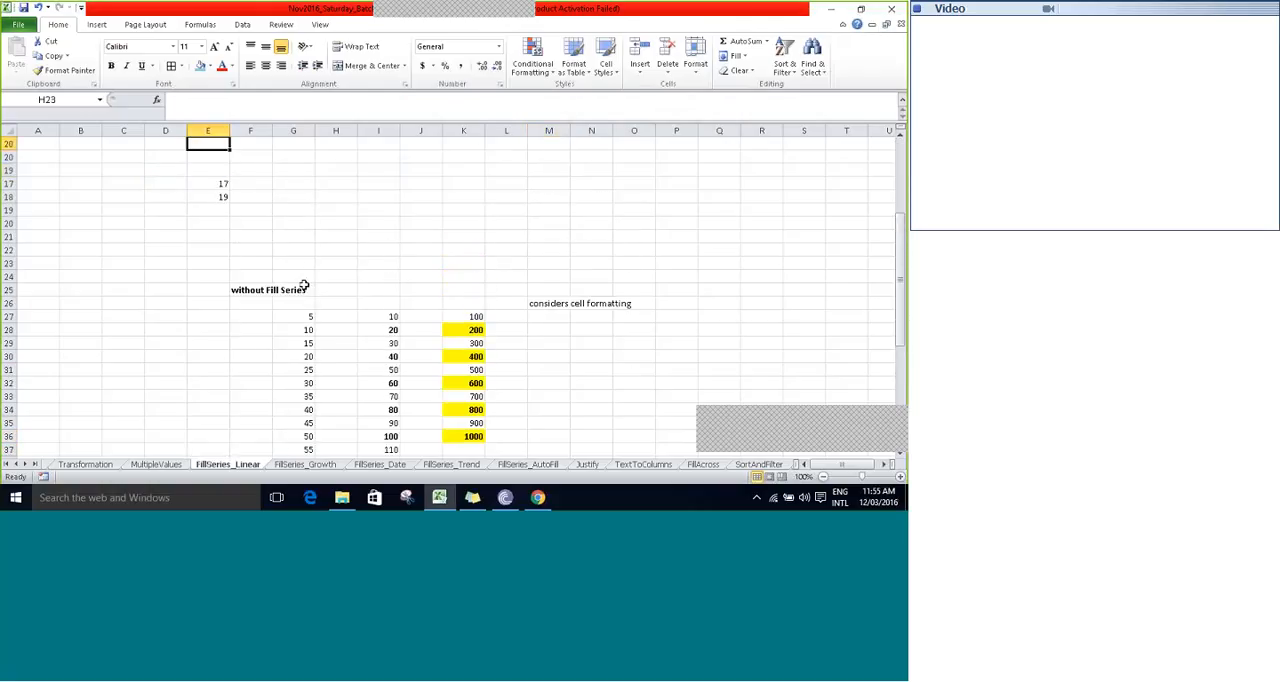
{"action": "key", "text": "Down"}
{"action": "key", "text": "Down"}
{"action": "key", "text": "Down"}
{"action": "key", "text": "Down"}
{"action": "key", "text": "Down"}
{"action": "key", "text": "Down"}
{"action": "key", "text": "Down"}
{"action": "key", "text": "Down"}
{"action": "key", "text": "Down"}
{"action": "key", "text": "Down"}
{"action": "key", "text": "Down"}
{"action": "key", "text": "Down"}
{"action": "key", "text": "Down"}
{"action": "key", "text": "Down"}
{"action": "key", "text": "Down"}
{"action": "key", "text": "Down"}
{"action": "key", "text": "Down"}
{"action": "key", "text": "Down"}
{"action": "key", "text": "Down"}
{"action": "key", "text": "Down"}
{"action": "key", "text": "Down"}
{"action": "key", "text": "Down"}
{"action": "key", "text": "Up"}
{"action": "key", "text": "Up"}
{"action": "key", "text": "Up"}
{"action": "key", "text": "Up"}
{"action": "key", "text": "Up"}
{"action": "key", "text": "Up"}
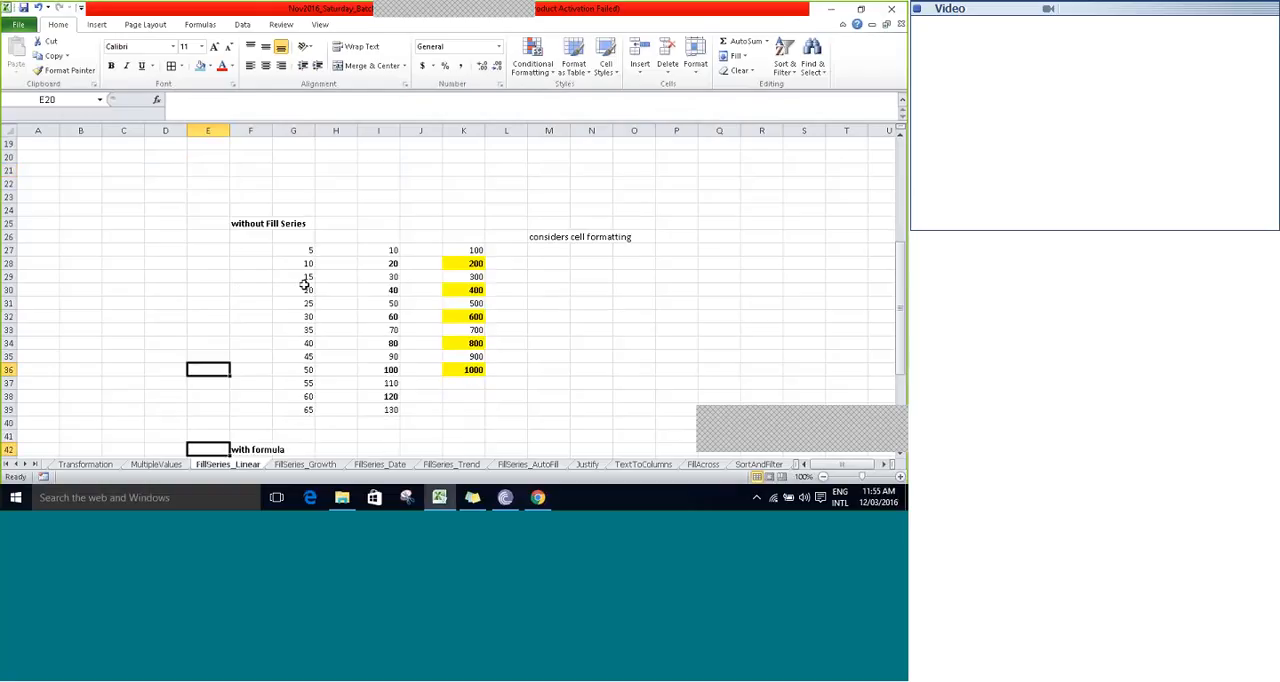
{"action": "key", "text": "Up"}
{"action": "key", "text": "Up"}
{"action": "key", "text": "Up"}
{"action": "key", "text": "Up"}
{"action": "key", "text": "Up"}
{"action": "key", "text": "Up"}
{"action": "key", "text": "Up"}
{"action": "key", "text": "Up"}
{"action": "key", "text": "Up"}
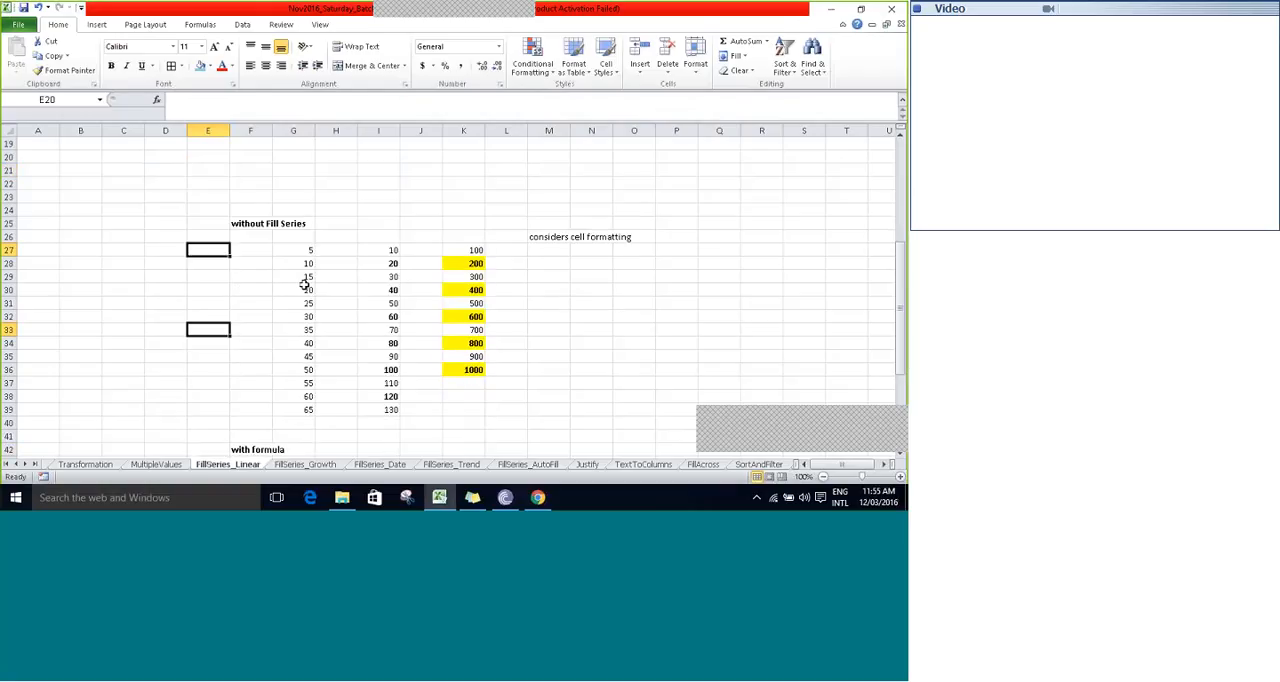
- Delete the sample numbers in range G27:L41 under the "without Fill Series" heading
{"action": "key", "text": "Right"}
{"action": "key", "text": "Right"}
{"action": "key", "text": "Right"}
{"action": "key", "text": "Right"}
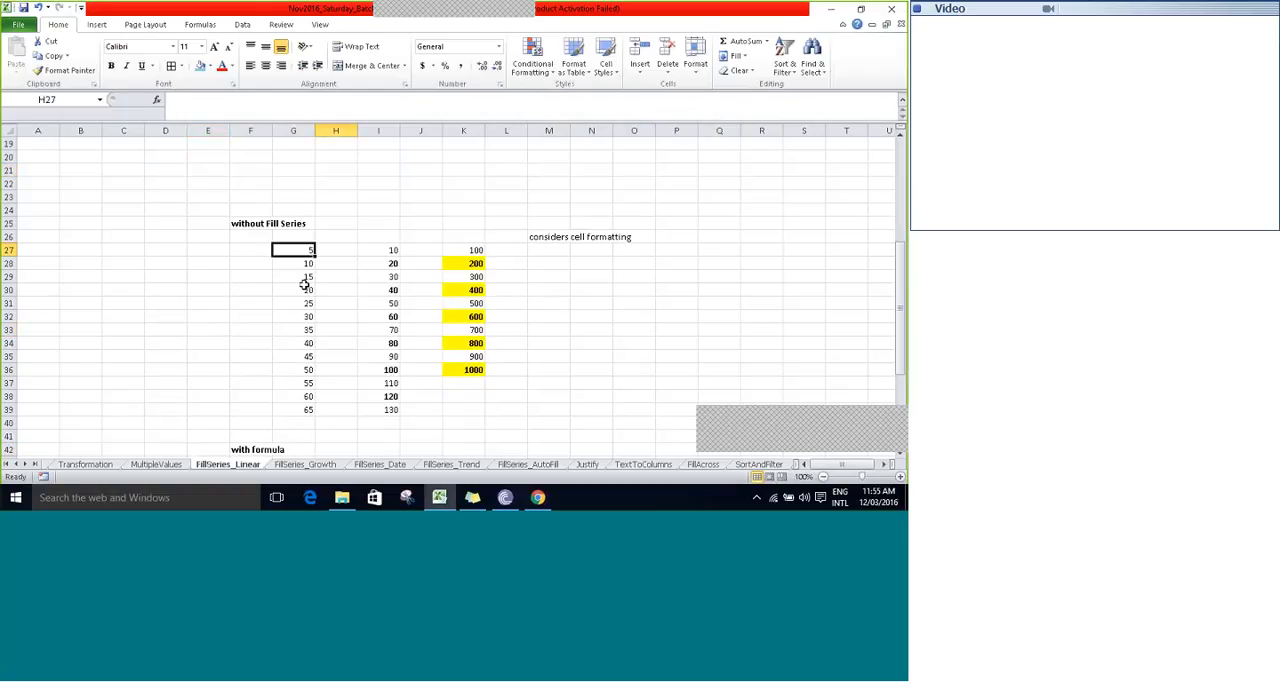
{"action": "key", "text": "Left"}
{"action": "key", "text": "shift+Right"}
{"action": "key", "text": "shift+Right"}
{"action": "key", "text": "shift+Right"}
{"action": "key", "text": "shift+Right"}
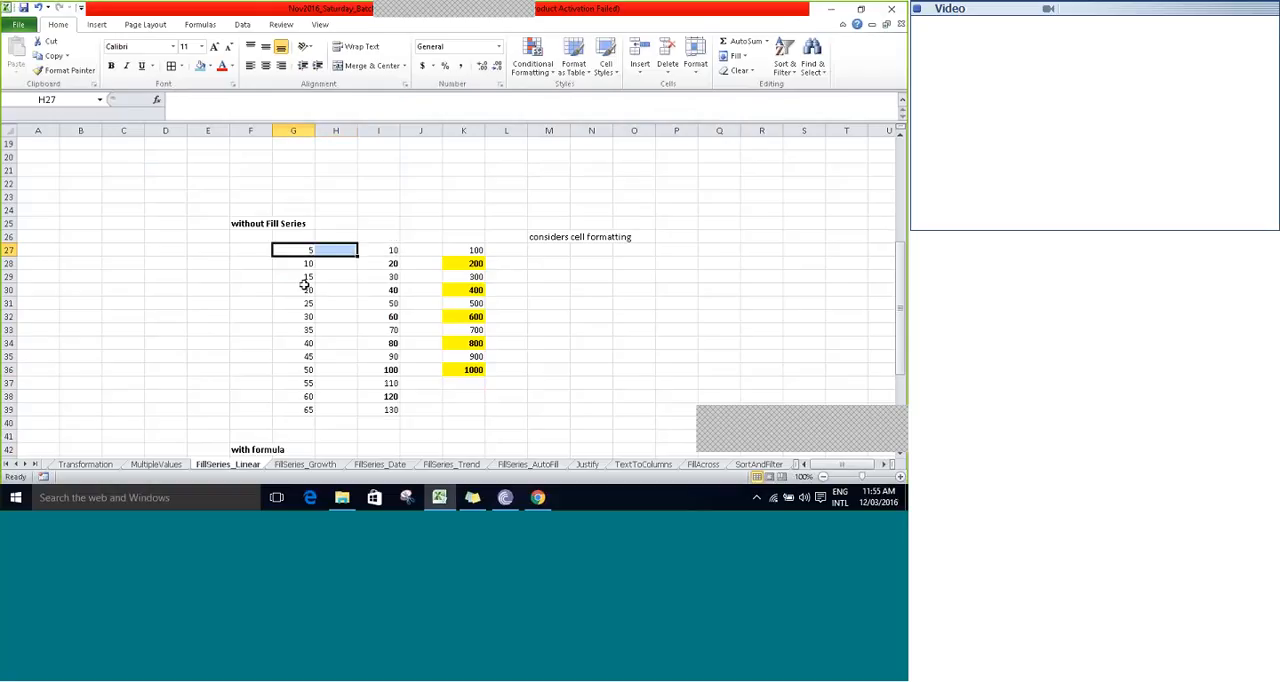
{"action": "key", "text": "shift+Down"}
{"action": "key", "text": "shift+Down"}
{"action": "key", "text": "shift+Down"}
{"action": "key", "text": "shift+Down"}
{"action": "key", "text": "shift+Down"}
{"action": "key", "text": "shift+Down"}
{"action": "key", "text": "shift+Down"}
{"action": "key", "text": "shift+Down"}
{"action": "key", "text": "shift+Down"}
{"action": "key", "text": "shift+Down"}
{"action": "key", "text": "shift+Down"}
{"action": "key", "text": "shift+Down"}
{"action": "key", "text": "shift+Down"}
{"action": "key", "text": "shift+Down"}
{"action": "key", "text": "shift+Right"}
{"action": "key", "text": "shift+Right"}
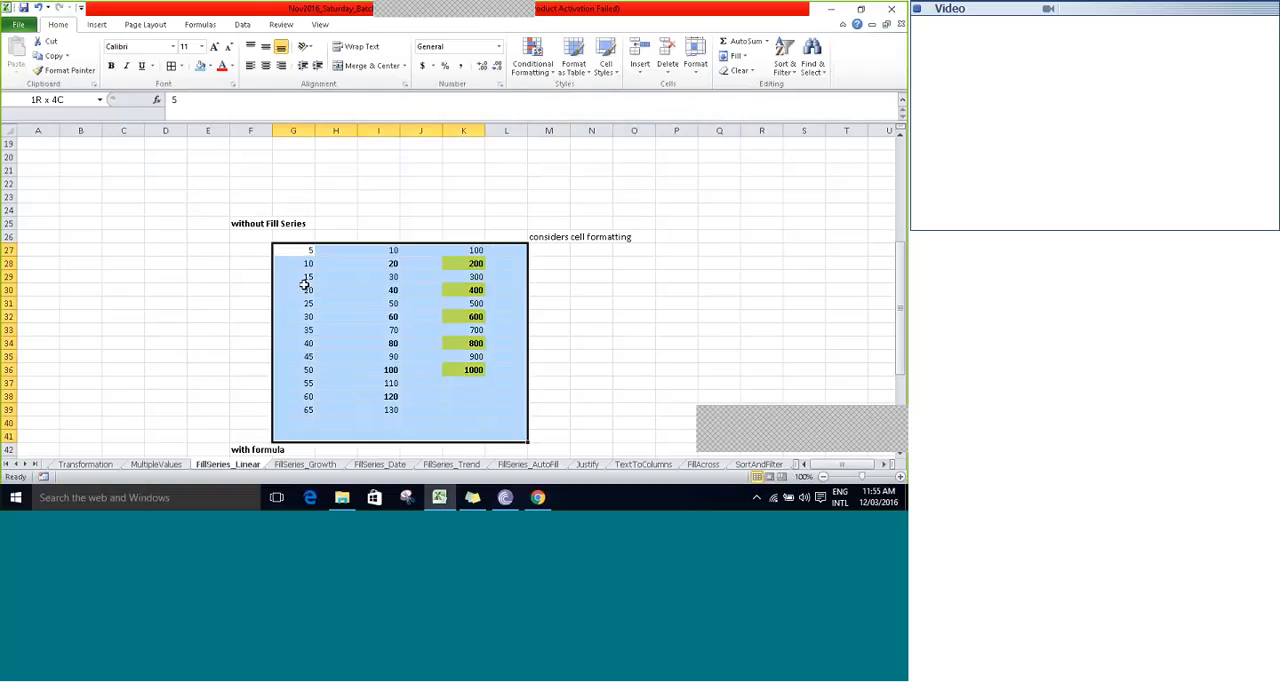
{"action": "key", "text": "Delete"}
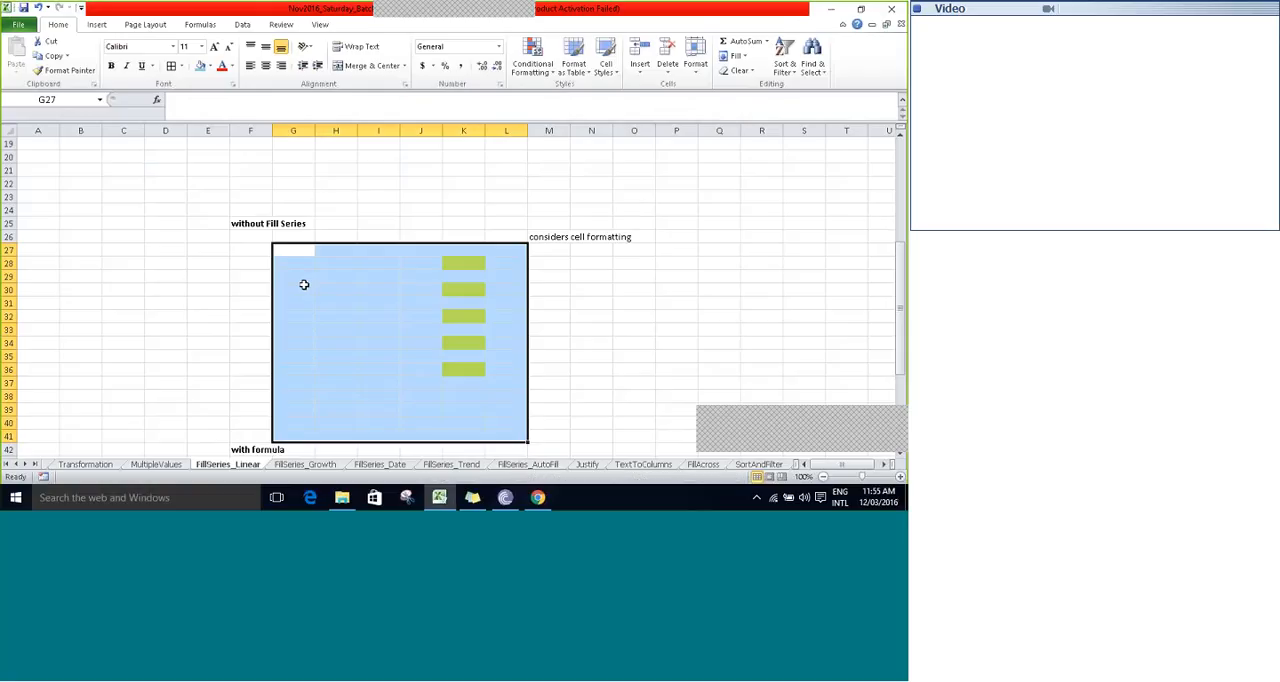
- Clear all remaining formatting, including the yellow fills, from G27:L41 and save the workbook
{"action": "left_click", "coordinate": [745, 72]}
{"action": "left_click", "coordinate": [753, 86]}
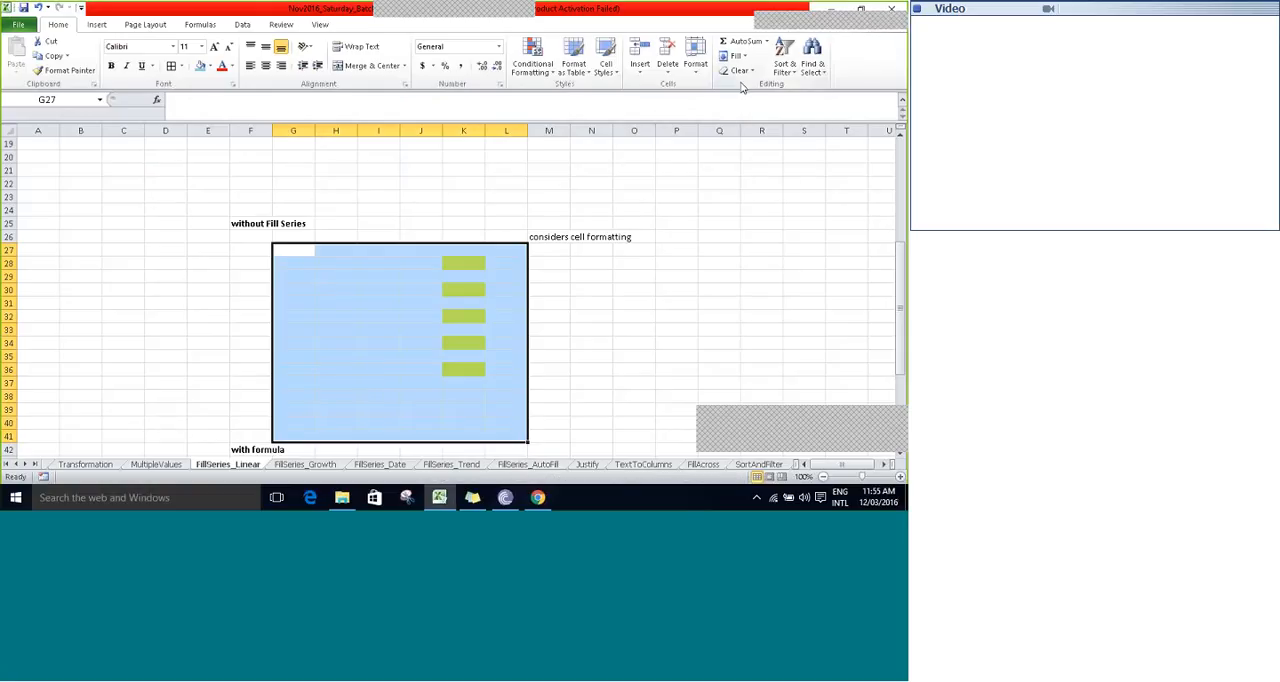
{"action": "left_click", "coordinate": [298, 255]}
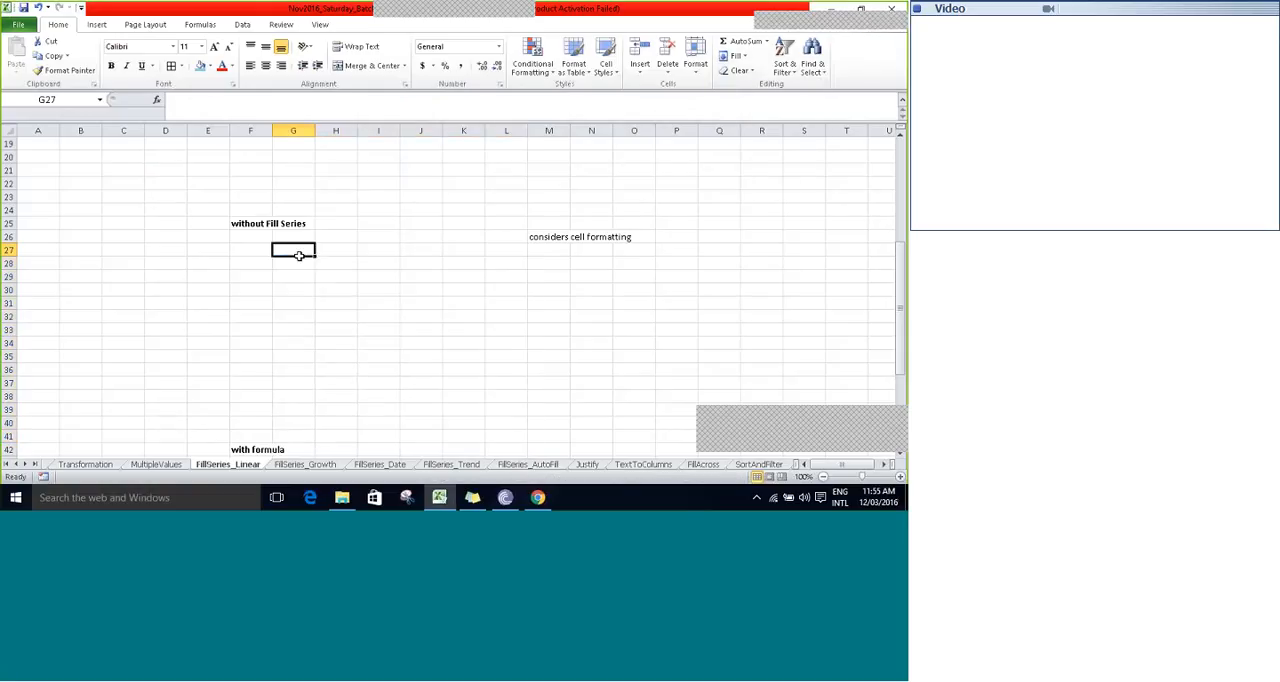
{"action": "key", "text": "ctrl+s"}
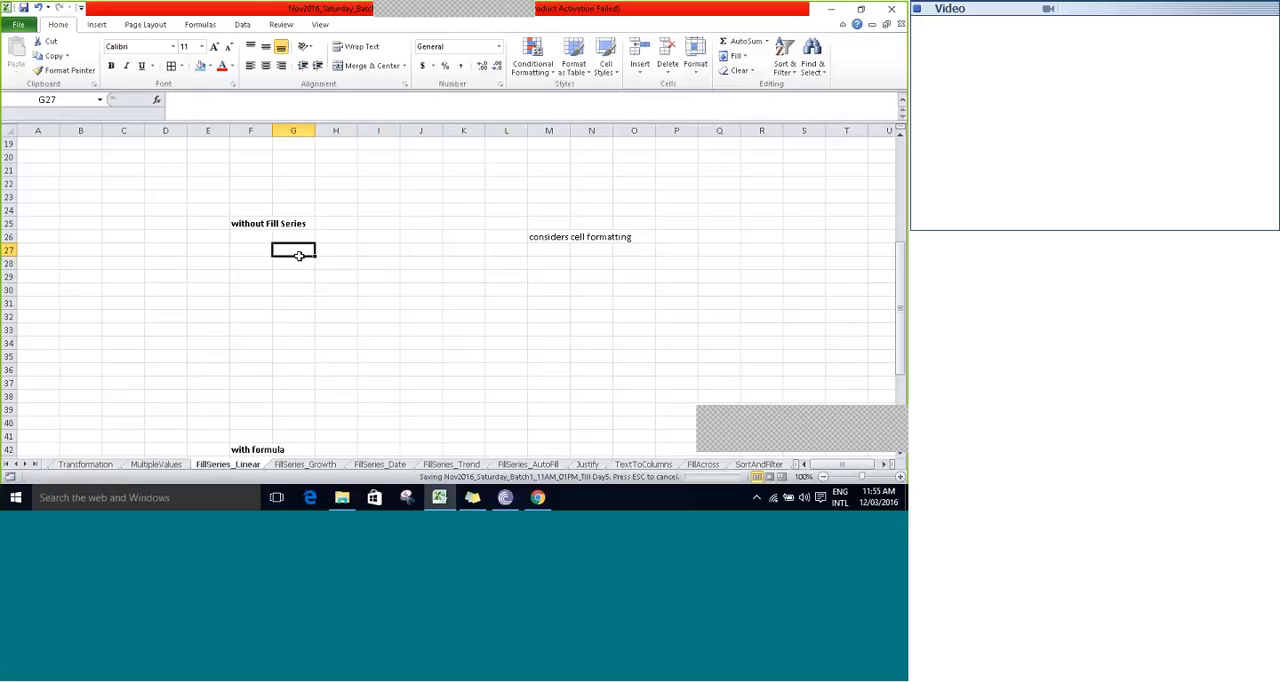
- Review the linear series starting at E9 and the available Fill options
{"action": "key", "text": "Left"}
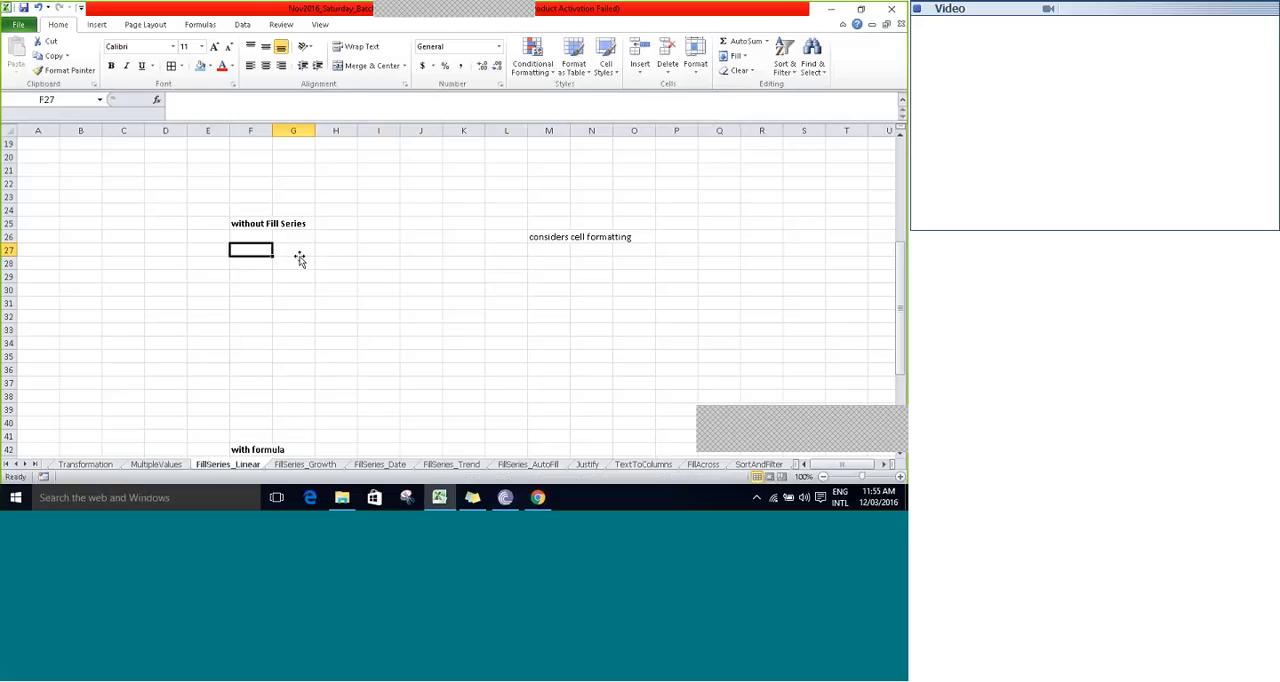
{"action": "key", "text": "Down"}
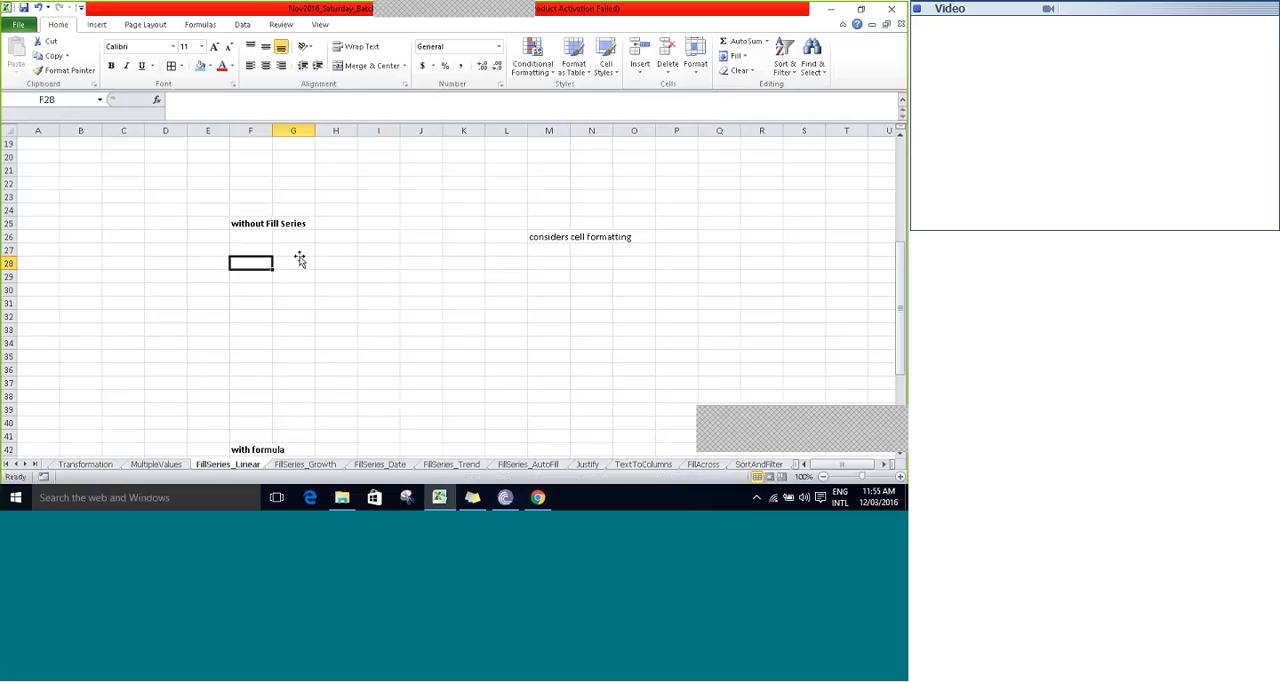
{"action": "key", "text": "Up"}
{"action": "key", "text": "Up"}
{"action": "key", "text": "Up"}
{"action": "key", "text": "Up"}
{"action": "key", "text": "Up"}
{"action": "key", "text": "Up"}
{"action": "key", "text": "Up"}
{"action": "key", "text": "Up"}
{"action": "key", "text": "Up"}
{"action": "key", "text": "Up"}
{"action": "key", "text": "Up"}
{"action": "key", "text": "Up"}
{"action": "key", "text": "Up"}
{"action": "key", "text": "Up"}
{"action": "key", "text": "Up"}
{"action": "key", "text": "Up"}
{"action": "key", "text": "Up"}
{"action": "key", "text": "Up"}
{"action": "key", "text": "Up"}
{"action": "key", "text": "Up"}
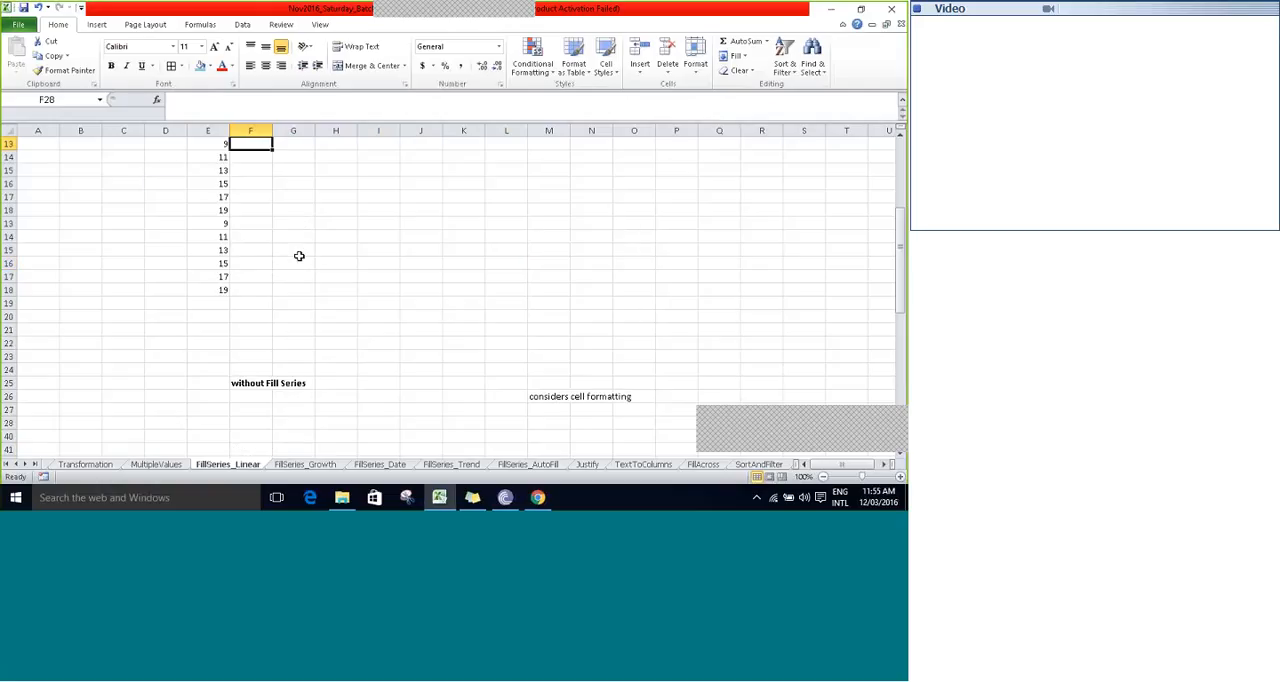
{"action": "key", "text": "Up"}
{"action": "key", "text": "Up"}
{"action": "key", "text": "Up"}
{"action": "key", "text": "Up"}
{"action": "key", "text": "Up"}
{"action": "key", "text": "Up"}
{"action": "key", "text": "Up"}
{"action": "key", "text": "Up"}
{"action": "key", "text": "Up"}
{"action": "key", "text": "Up"}
{"action": "key", "text": "Up"}
{"action": "key", "text": "Up"}
{"action": "key", "text": "Down"}
{"action": "key", "text": "Down"}
{"action": "key", "text": "Down"}
{"action": "key", "text": "Down"}
{"action": "key", "text": "Down"}
{"action": "key", "text": "Down"}
{"action": "key", "text": "Down"}
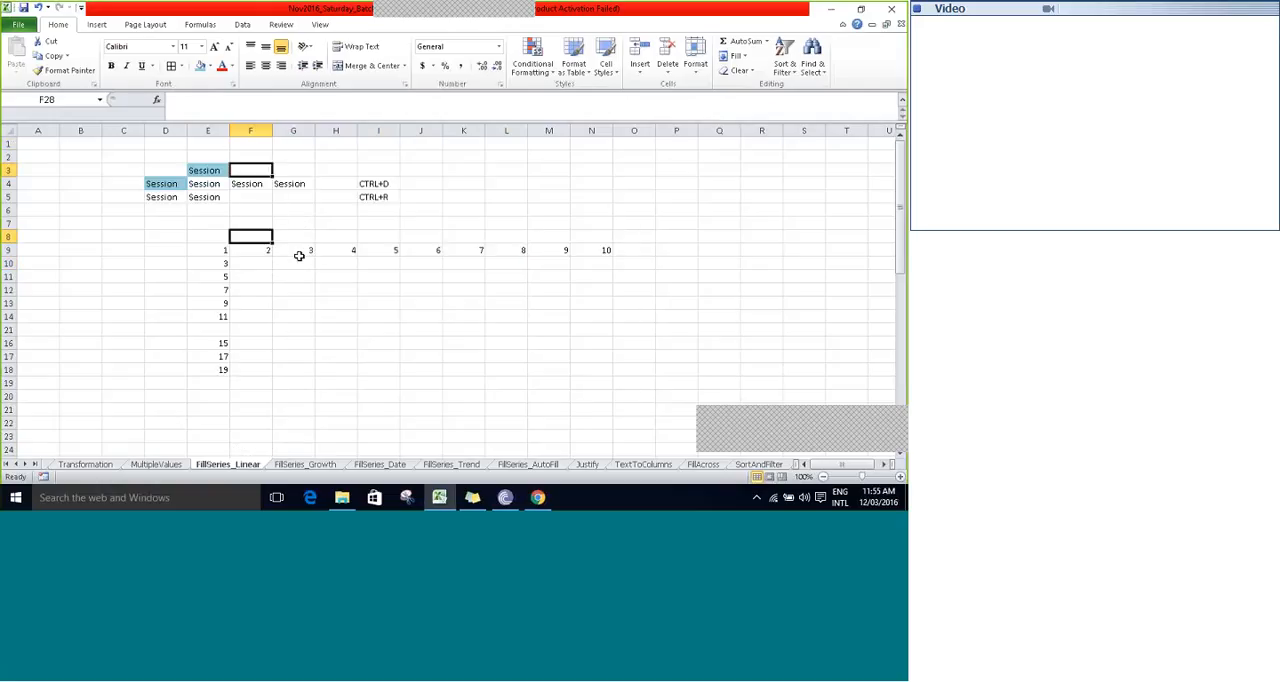
{"action": "key", "text": "Down"}
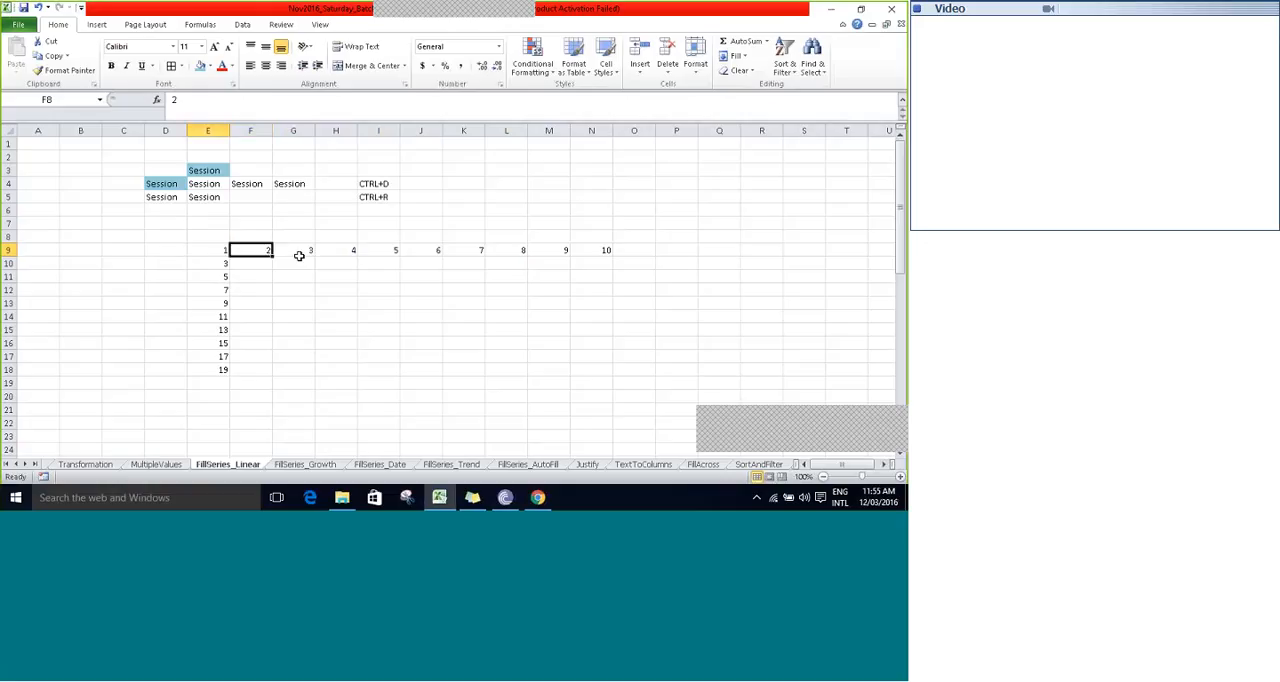
{"action": "key", "text": "Left"}
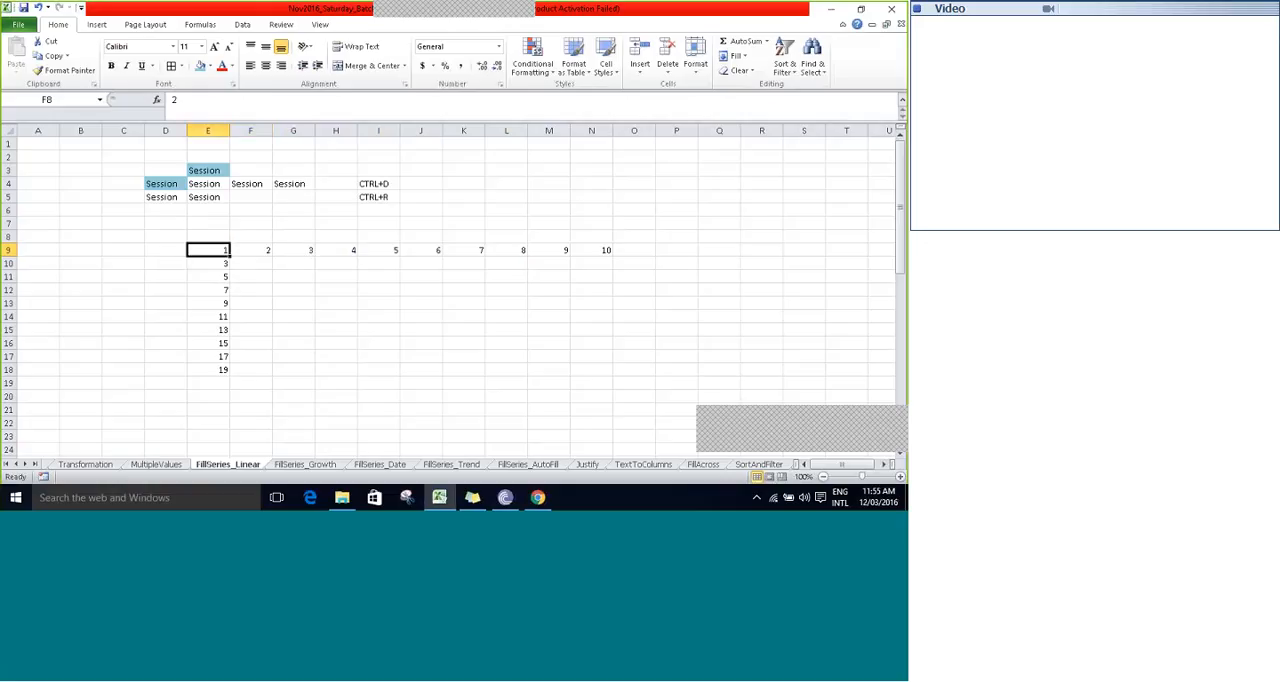
{"action": "left_click", "coordinate": [743, 58]}
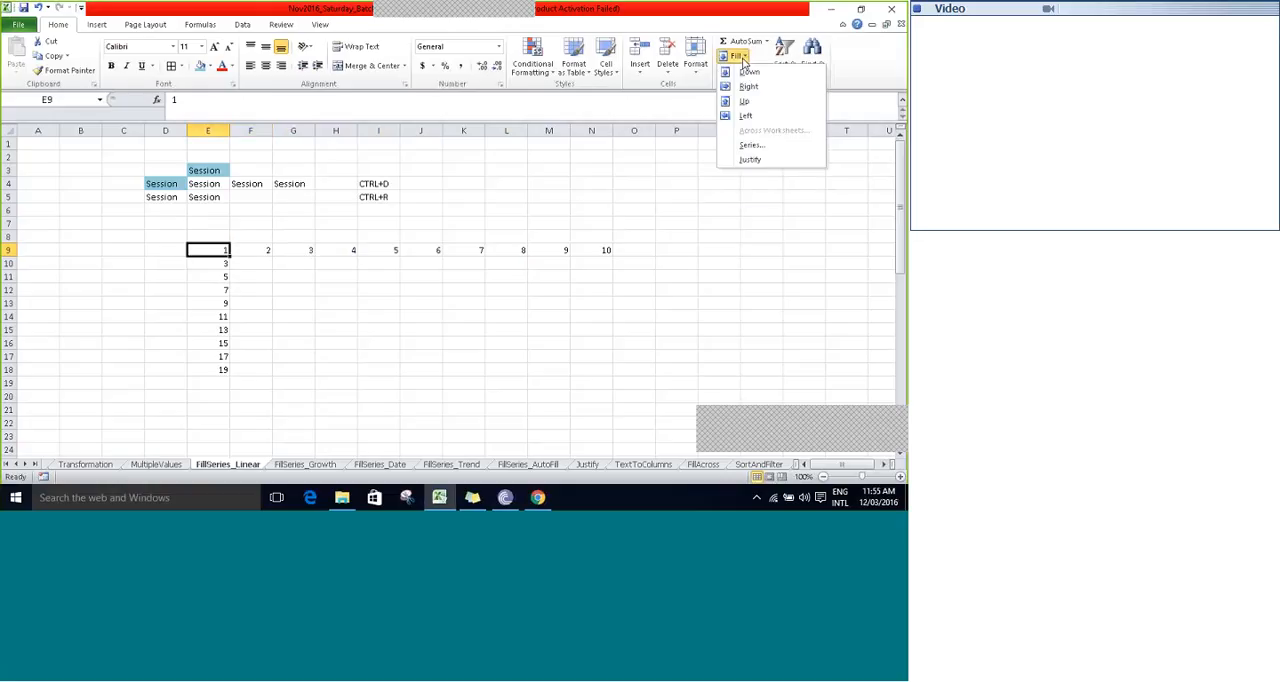
{"action": "left_click", "coordinate": [737, 55]}
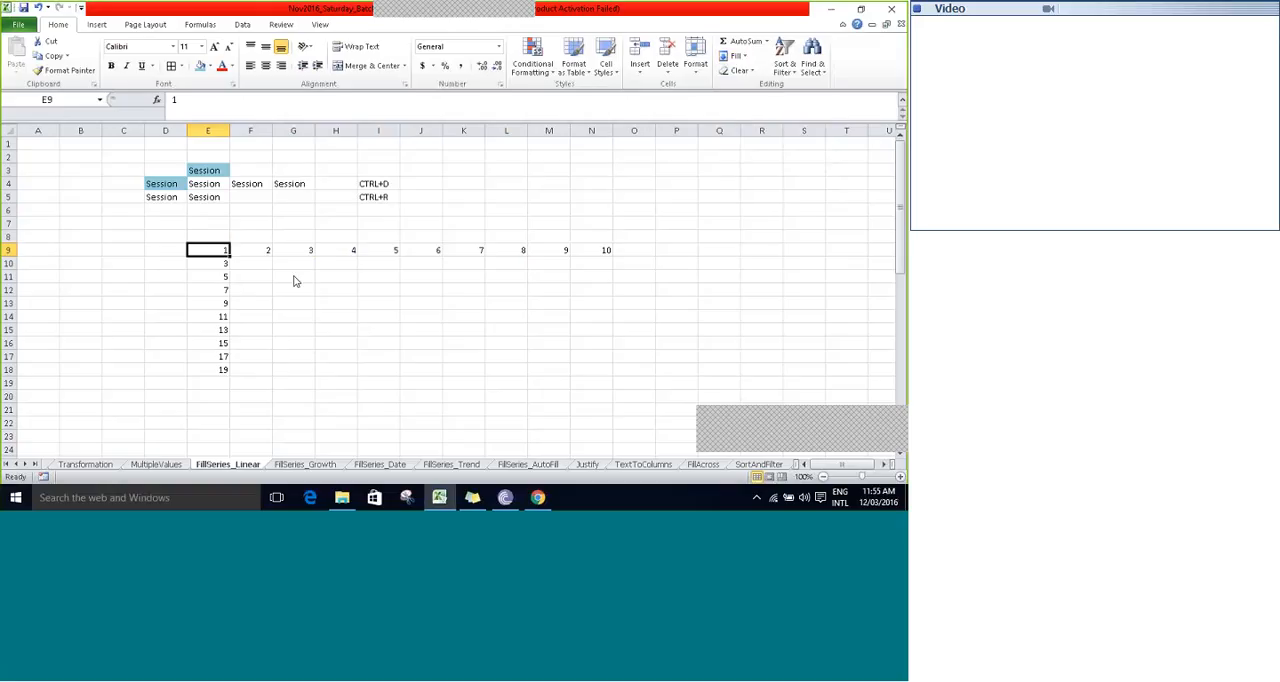
{"action": "left_click", "coordinate": [264, 276]}
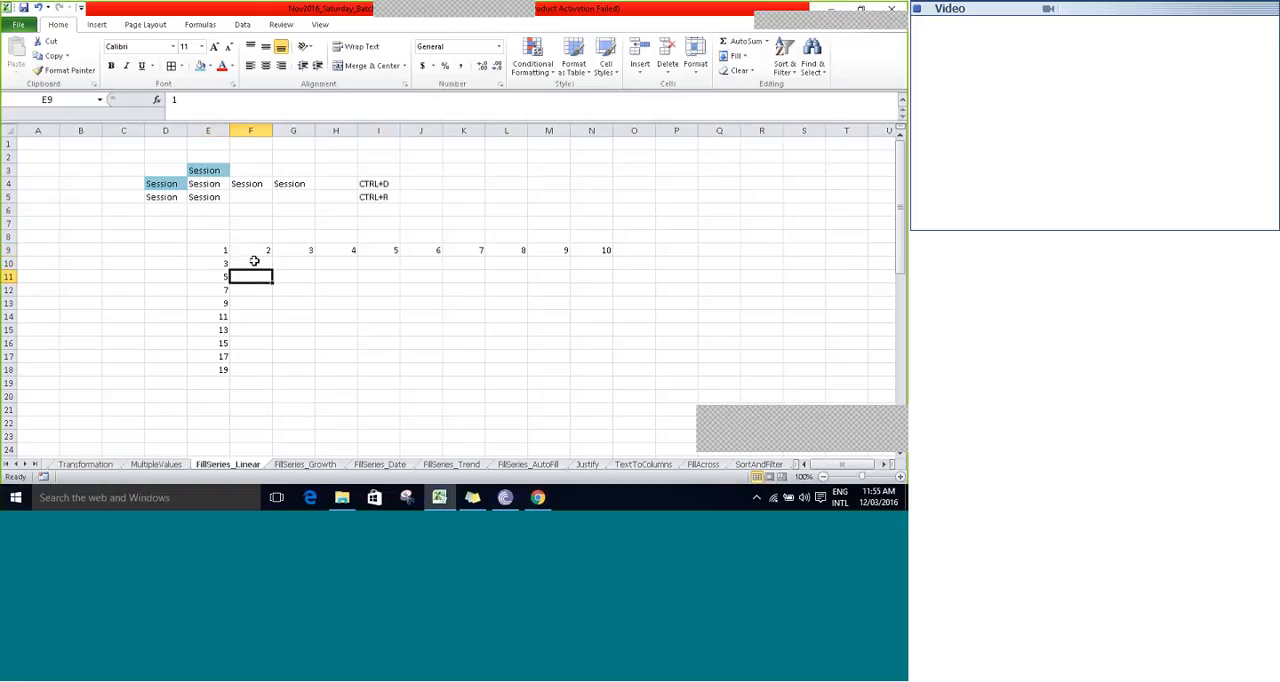
- Enter 5 in F28 and 10 in F29 as starting values under the "without Fill Series" heading
{"action": "key", "text": "Down"}
{"action": "key", "text": "Down"}
{"action": "key", "text": "Down"}
{"action": "key", "text": "Down"}
{"action": "key", "text": "Down"}
{"action": "key", "text": "Down"}
{"action": "key", "text": "Down"}
{"action": "key", "text": "Down"}
{"action": "key", "text": "Down"}
{"action": "key", "text": "Down"}
{"action": "key", "text": "Down"}
{"action": "key", "text": "Down"}
{"action": "key", "text": "Down"}
{"action": "key", "text": "Down"}
{"action": "key", "text": "Down"}
{"action": "key", "text": "Down"}
{"action": "key", "text": "Down"}
{"action": "key", "text": "Down"}
{"action": "key", "text": "Down"}
{"action": "key", "text": "Down"}
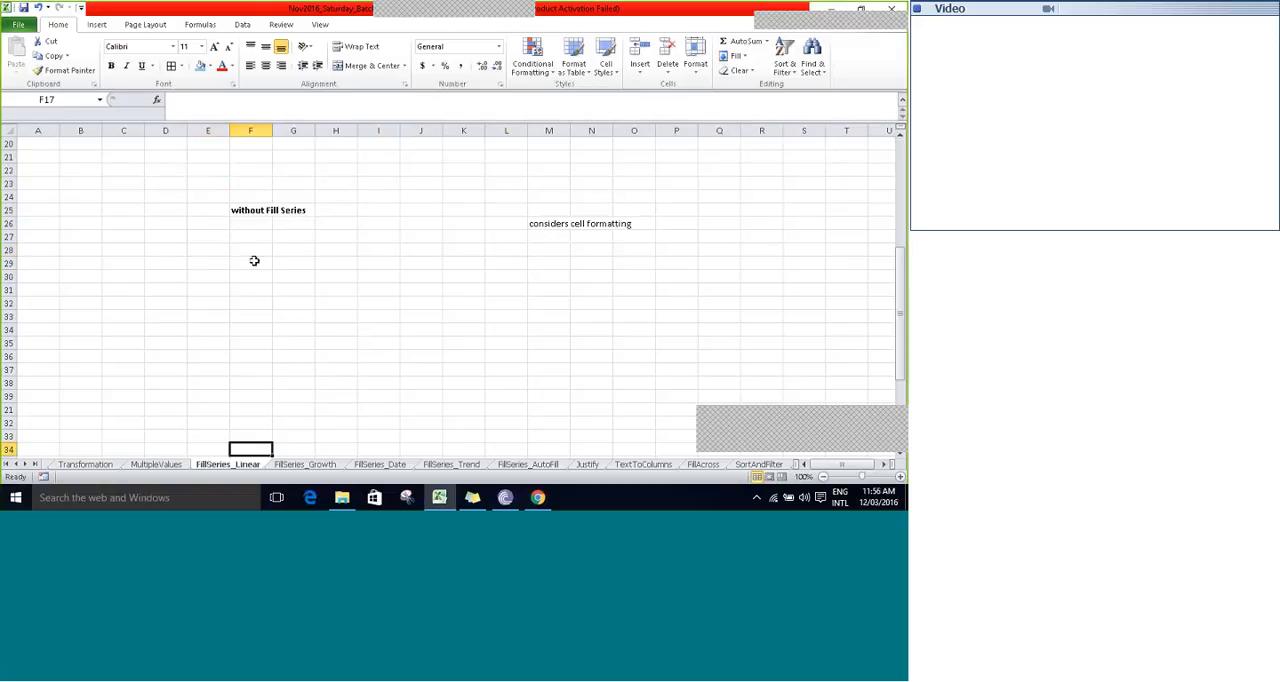
{"action": "key", "text": "Up"}
{"action": "key", "text": "Up"}
{"action": "key", "text": "Up"}
{"action": "key", "text": "Up"}
{"action": "key", "text": "Up"}
{"action": "key", "text": "Up"}
{"action": "key", "text": "Up"}
{"action": "key", "text": "Up"}
{"action": "key", "text": "Up"}
{"action": "key", "text": "Up"}
{"action": "key", "text": "Up"}
{"action": "key", "text": "Up"}
{"action": "key", "text": "Up"}
{"action": "key", "text": "Down"}
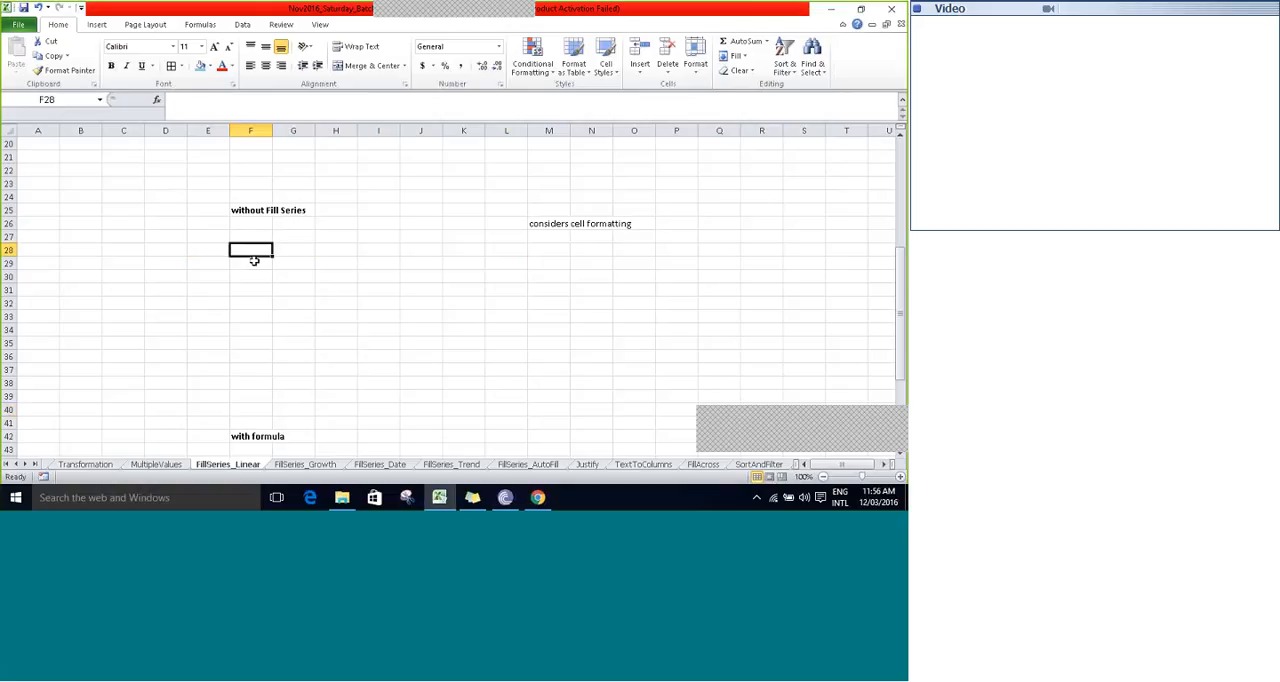
{"action": "key", "text": "Up"}
{"action": "key", "text": "Up"}
{"action": "key", "text": "Up"}
{"action": "type", "text": "5"}
{"action": "key", "text": "Return"}
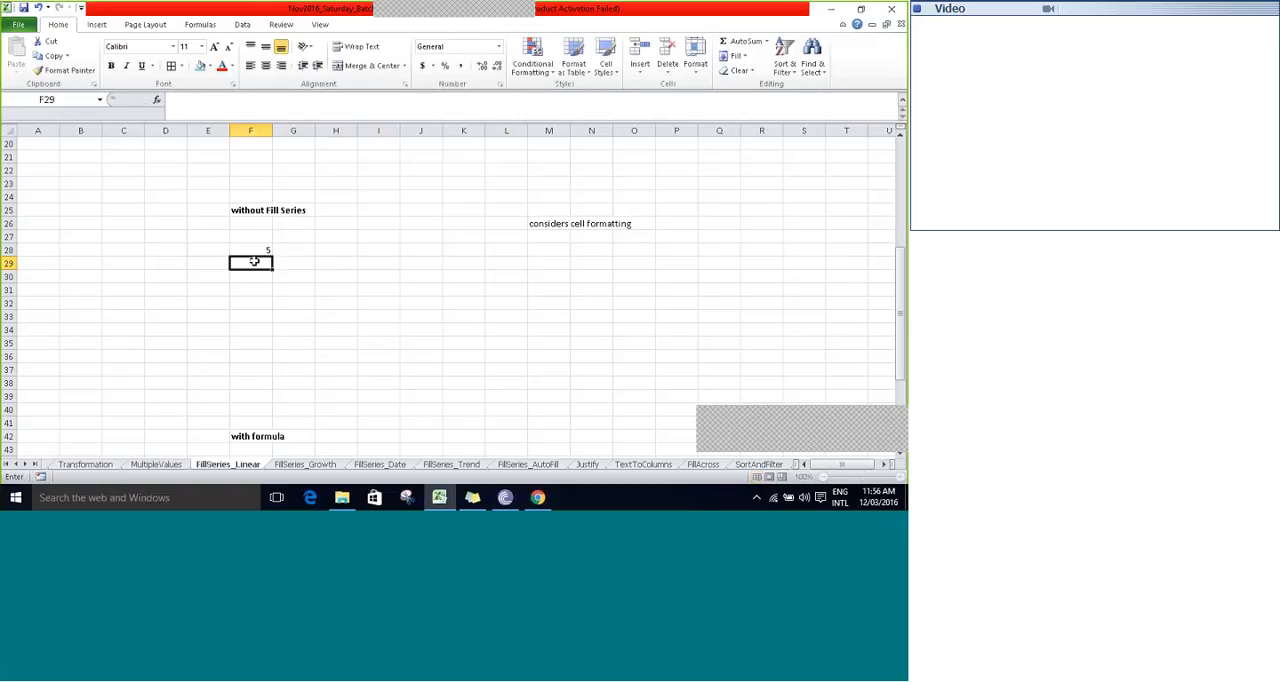
{"action": "type", "text": "10"}
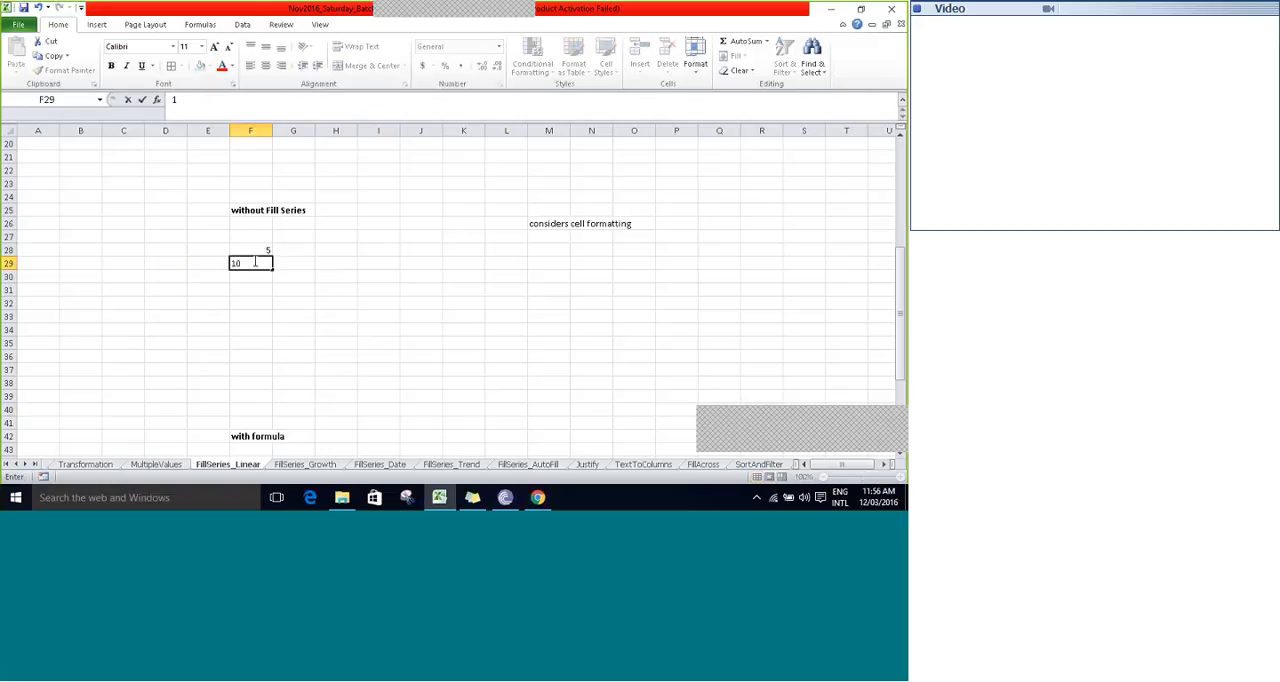
{"action": "key", "text": "Return"}
- AutoFill the pattern from F28:F29 down the column to F39
{"action": "left_click_drag", "start_coordinate": [255, 250], "coordinate": [255, 261]}
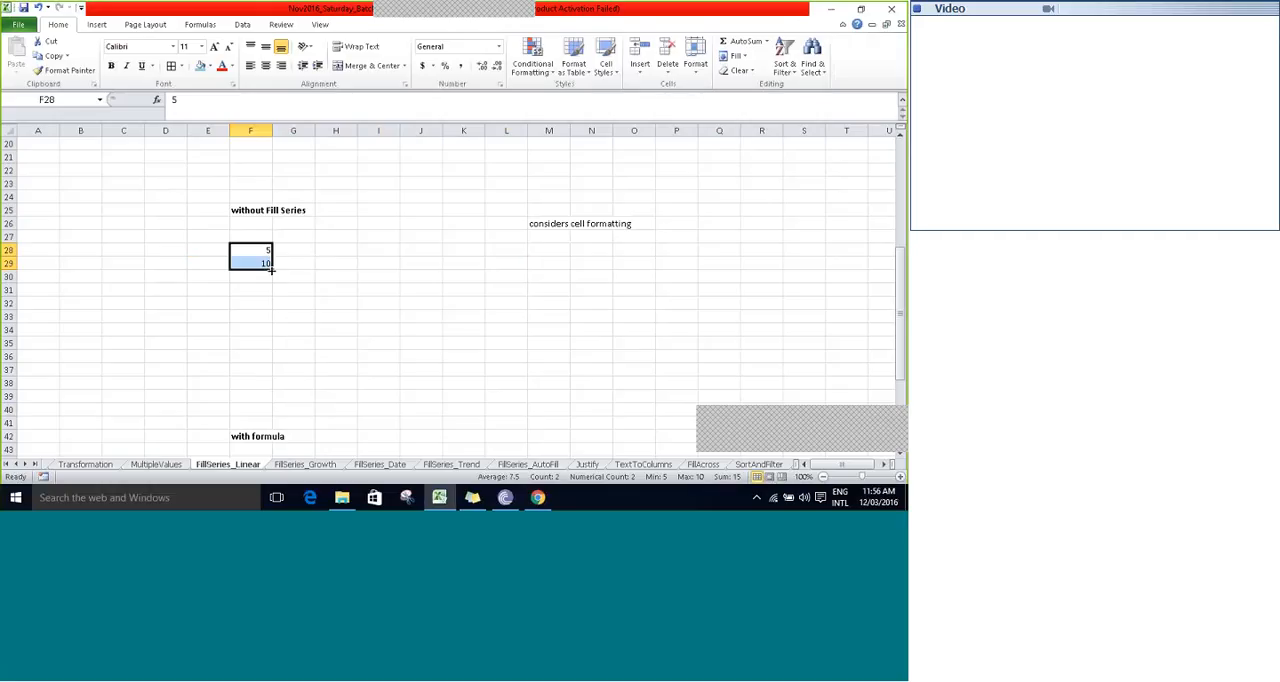
{"action": "left_click_drag", "start_coordinate": [271, 269], "coordinate": [271, 397]}
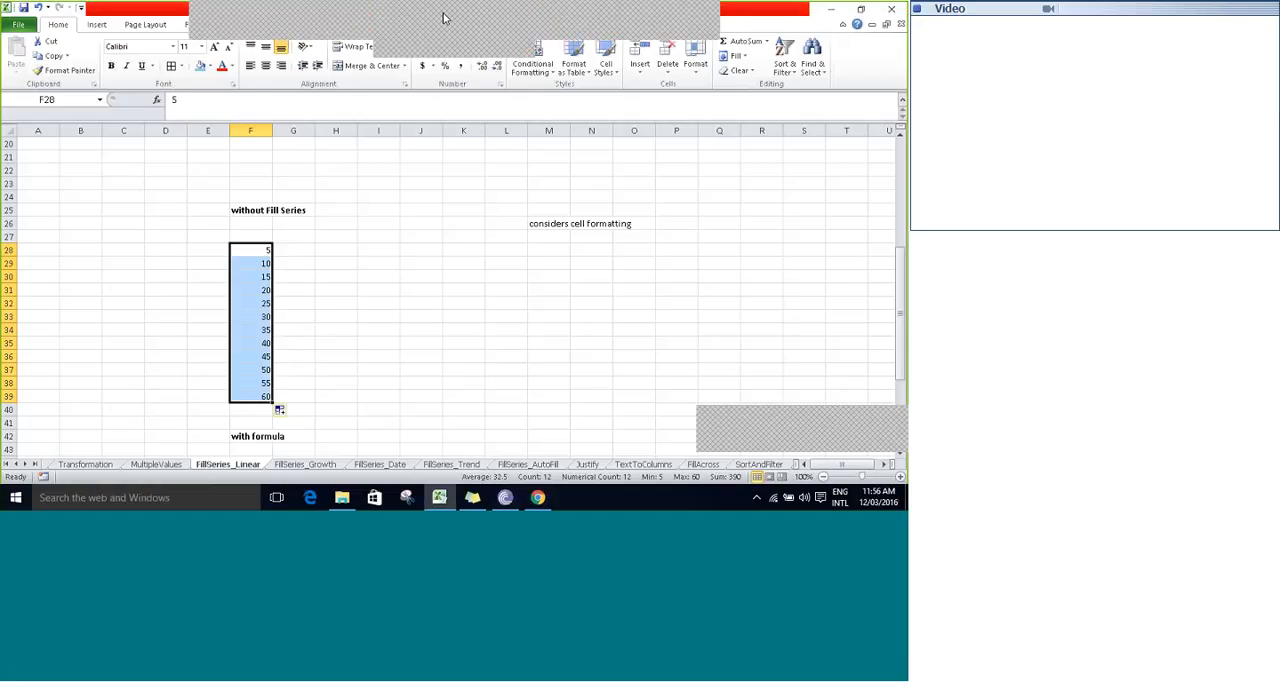
{"action": "left_click", "coordinate": [493, 22]}
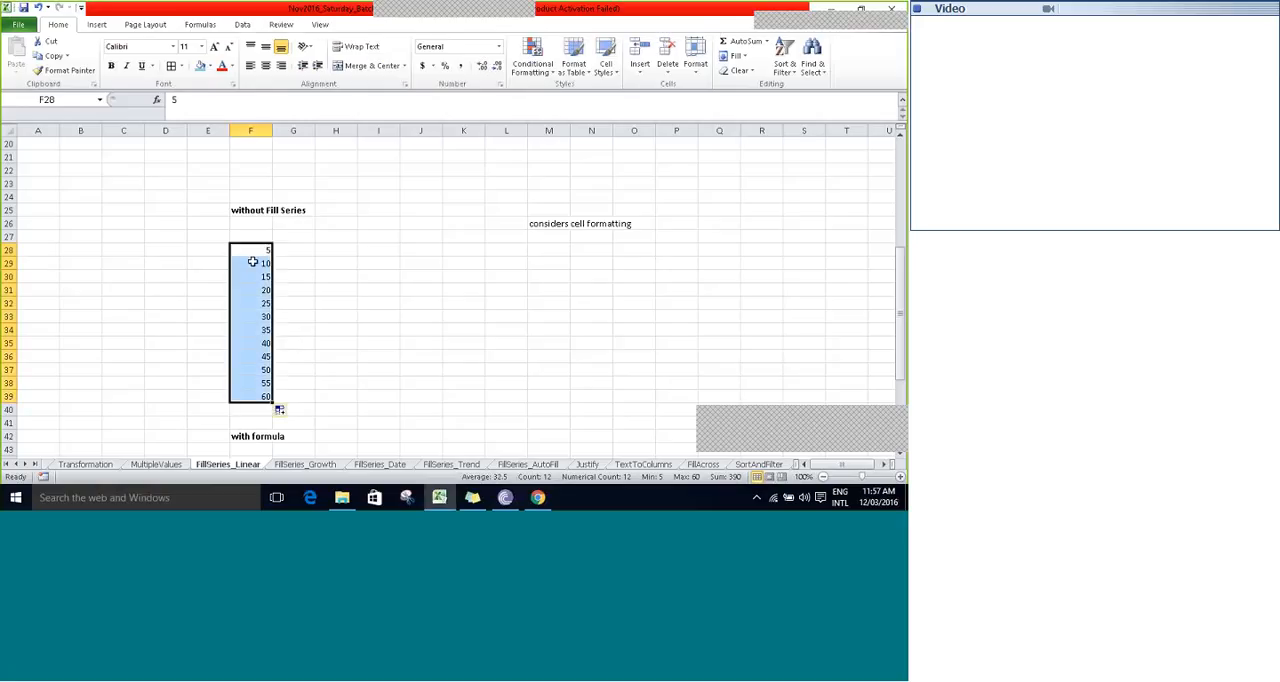
- Enter 4 in G28 and 10 in G29 as starting values for a second series
{"action": "left_click", "coordinate": [253, 262]}
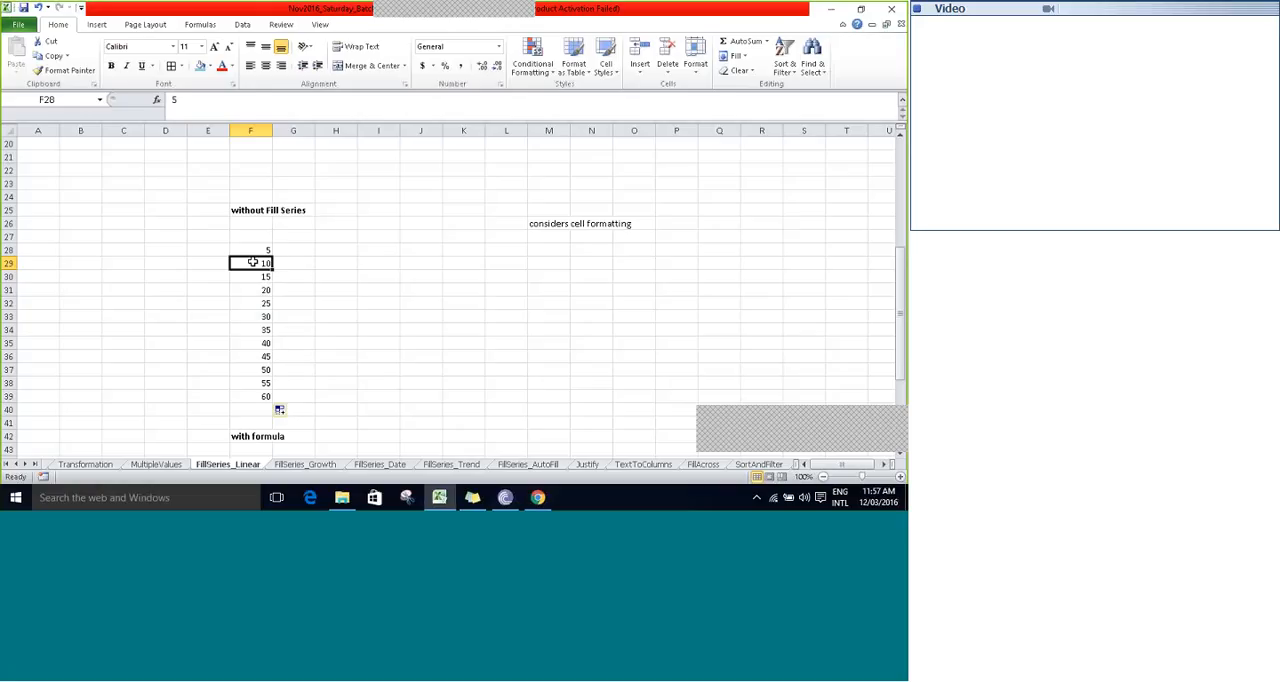
{"action": "key", "text": "Up"}
{"action": "key", "text": "Down"}
{"action": "key", "text": "Up"}
{"action": "key", "text": "Right"}
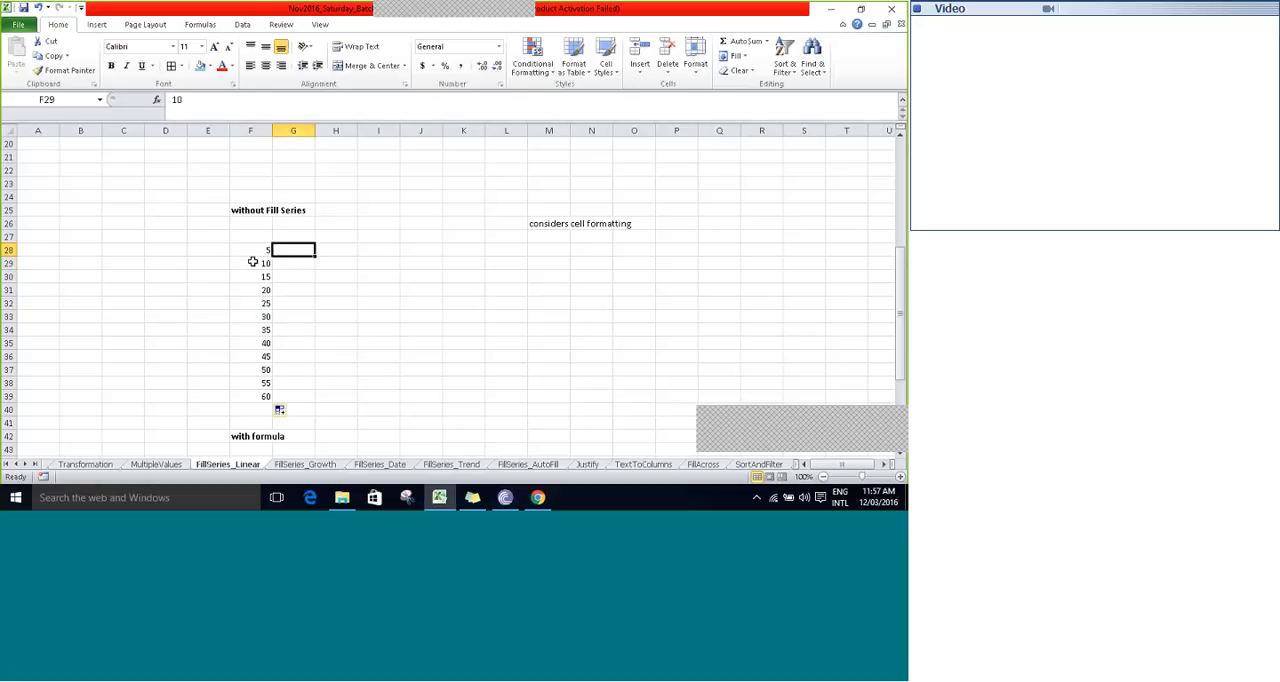
{"action": "key", "text": "Right"}
{"action": "key", "text": "Left"}
{"action": "type", "text": "4"}
{"action": "key", "text": "Return"}
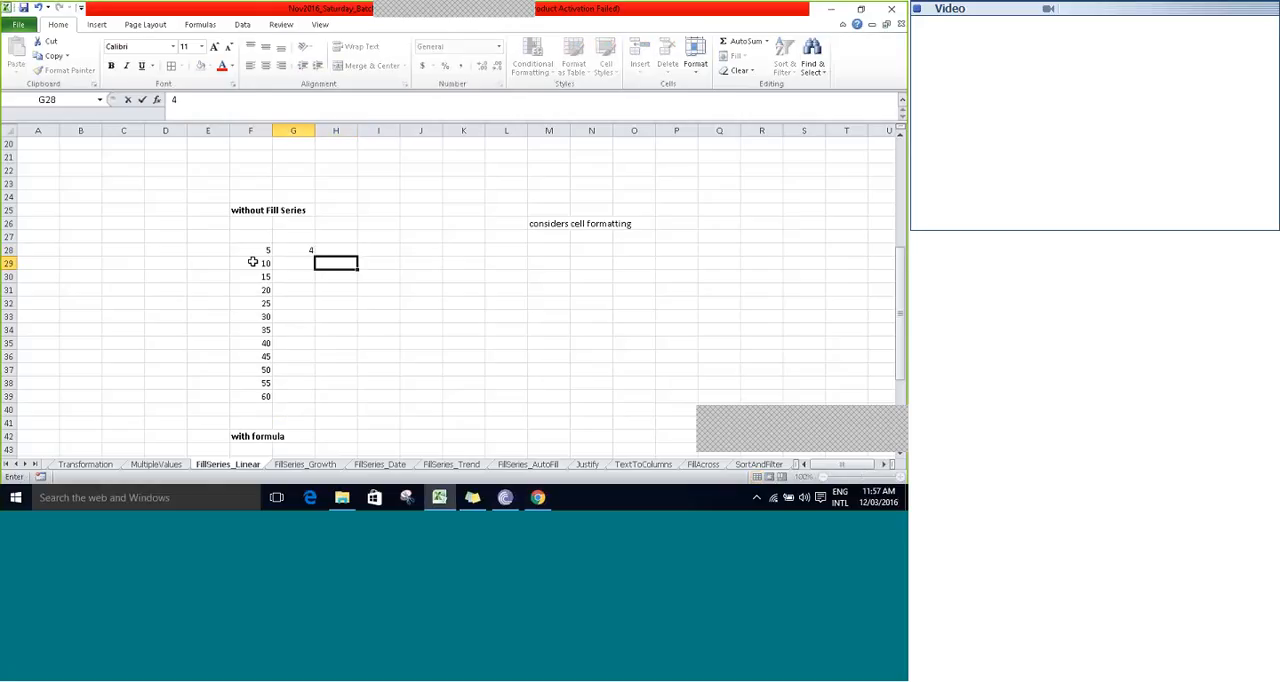
{"action": "type", "text": "10"}
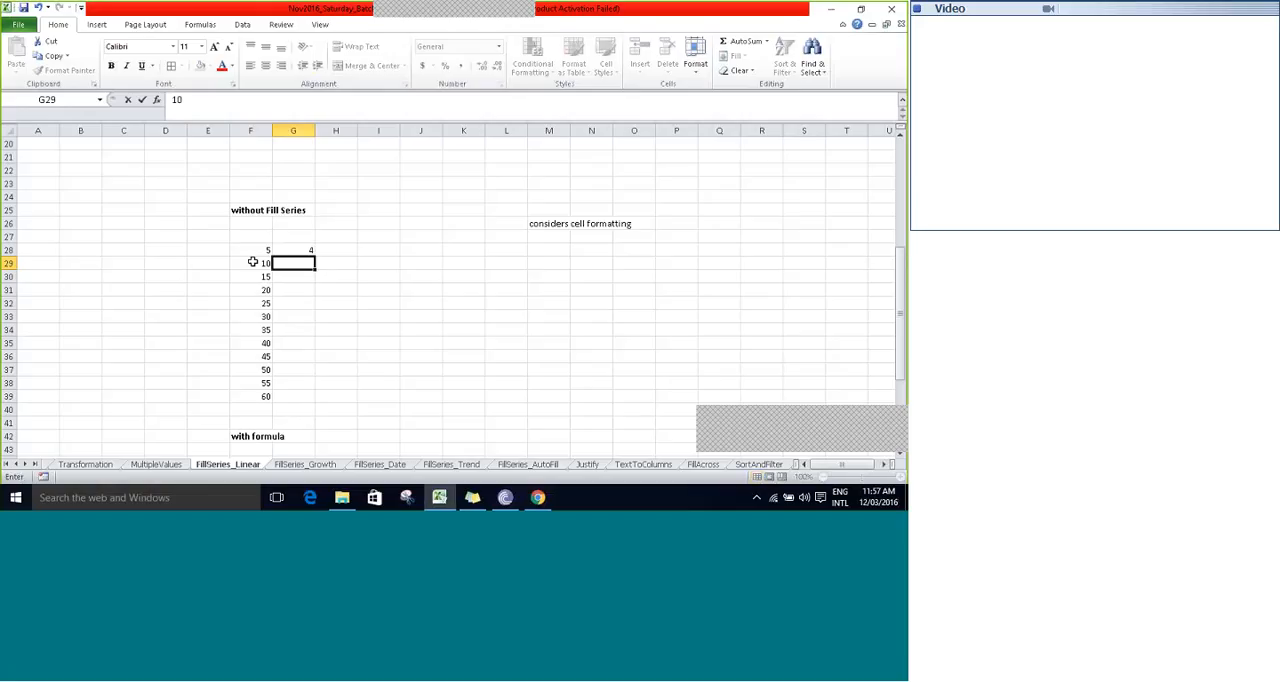
{"action": "key", "text": "Return"}
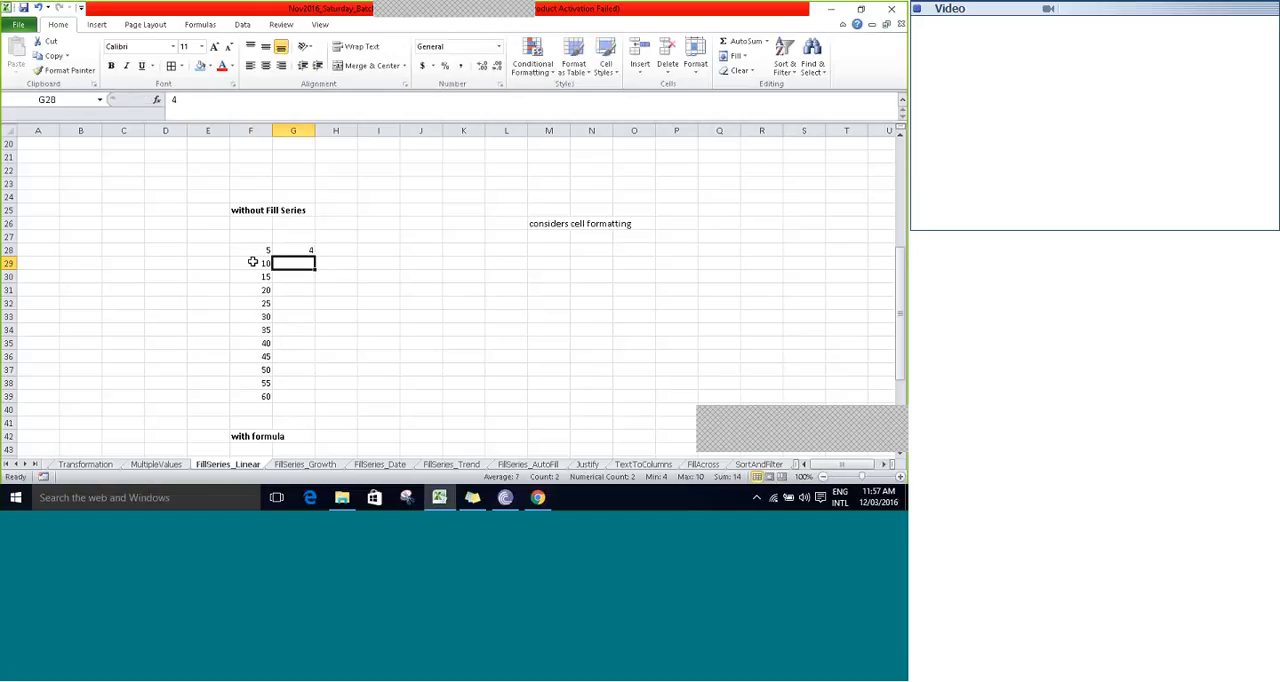
- AutoFill the pattern from G28:G29 down the column to G39
{"action": "left_click_drag", "start_coordinate": [293, 250], "coordinate": [315, 281]}
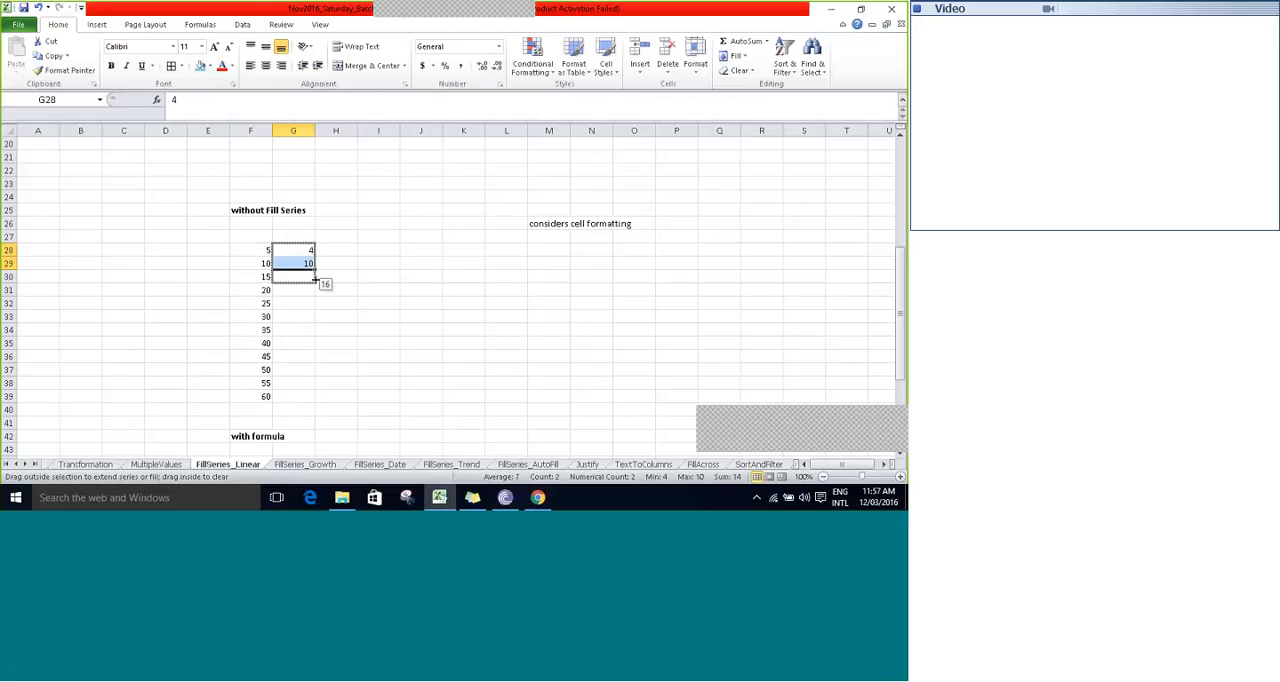
{"action": "left_click_drag", "start_coordinate": [315, 281], "coordinate": [315, 294]}
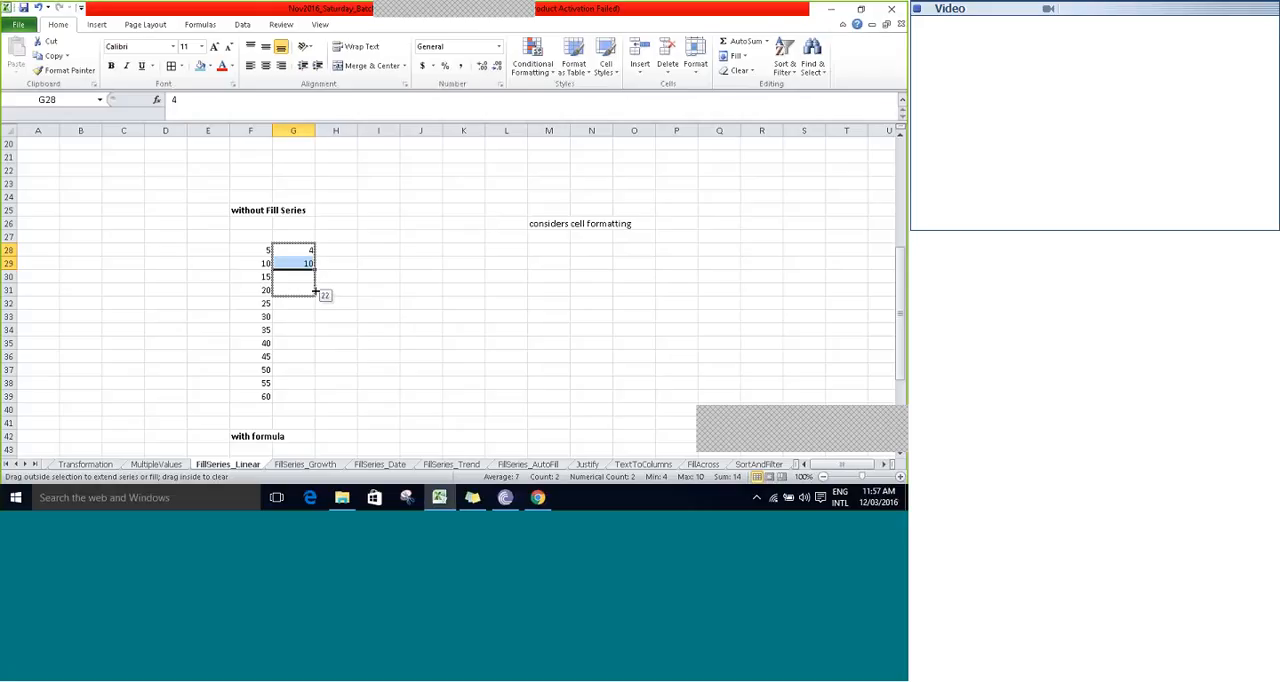
{"action": "left_click_drag", "start_coordinate": [315, 292], "coordinate": [307, 397]}
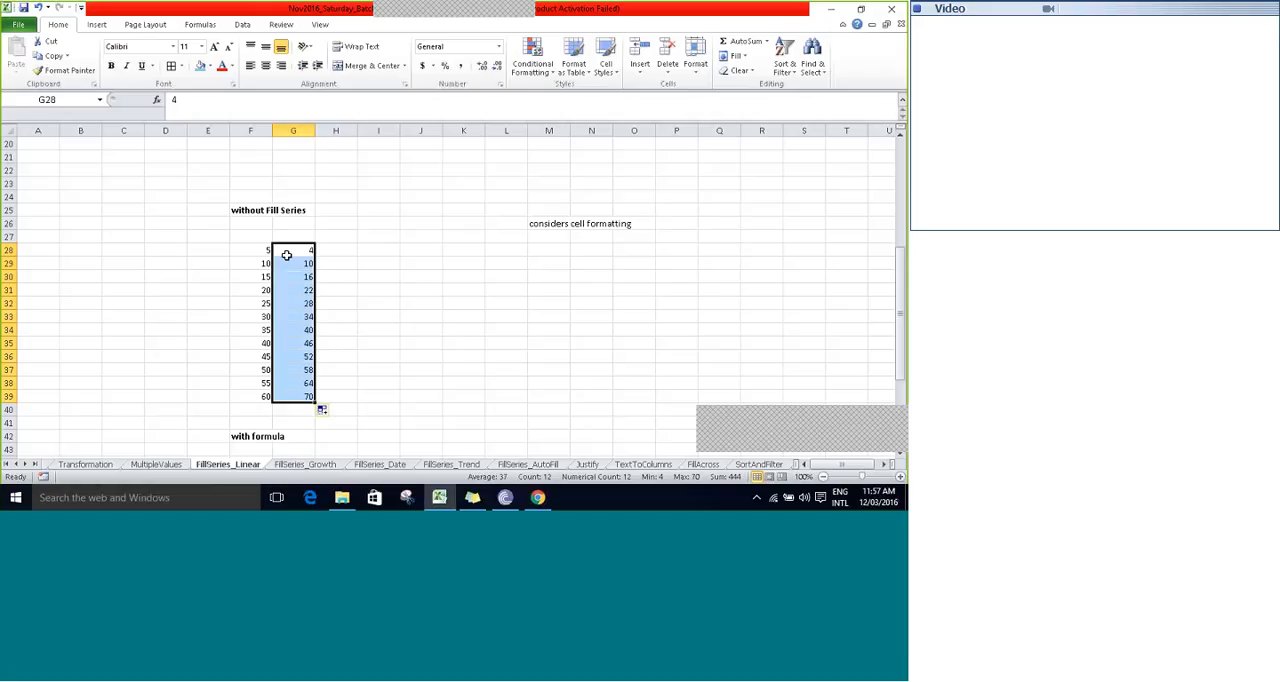
- Enter 10 in I28 and 20 in I29 as starting values for a third series
{"action": "key", "text": "Right"}
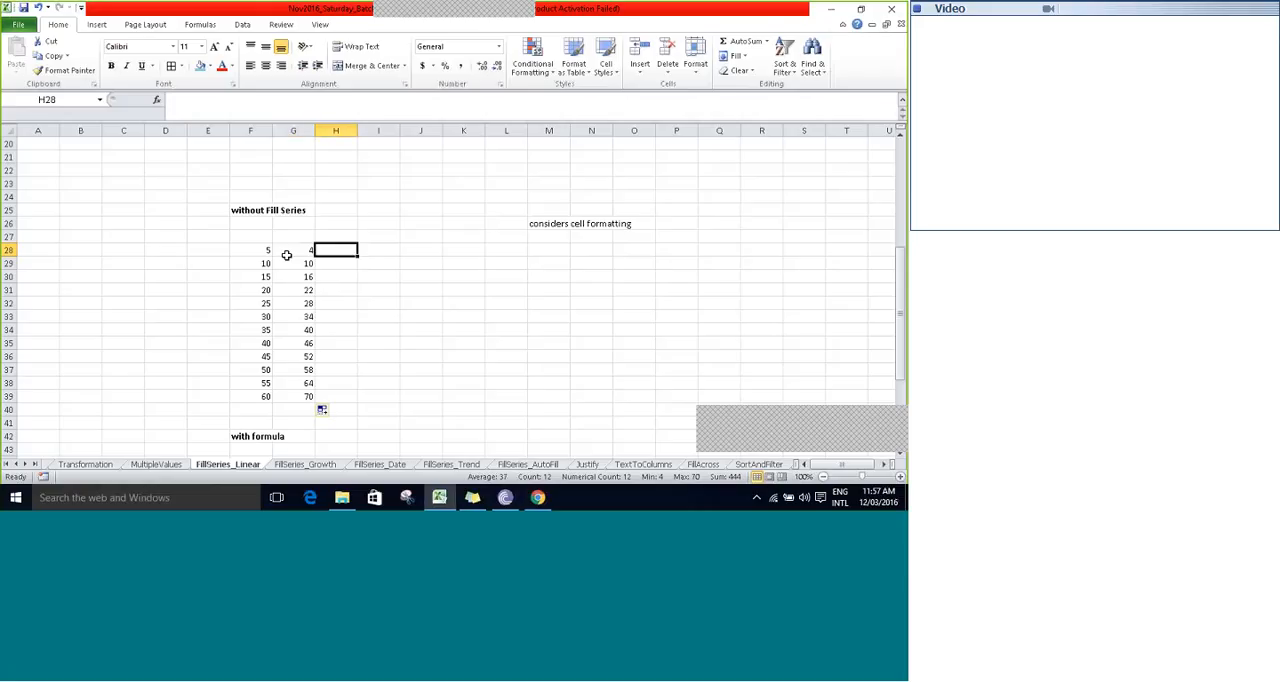
{"action": "key", "text": "Right"}
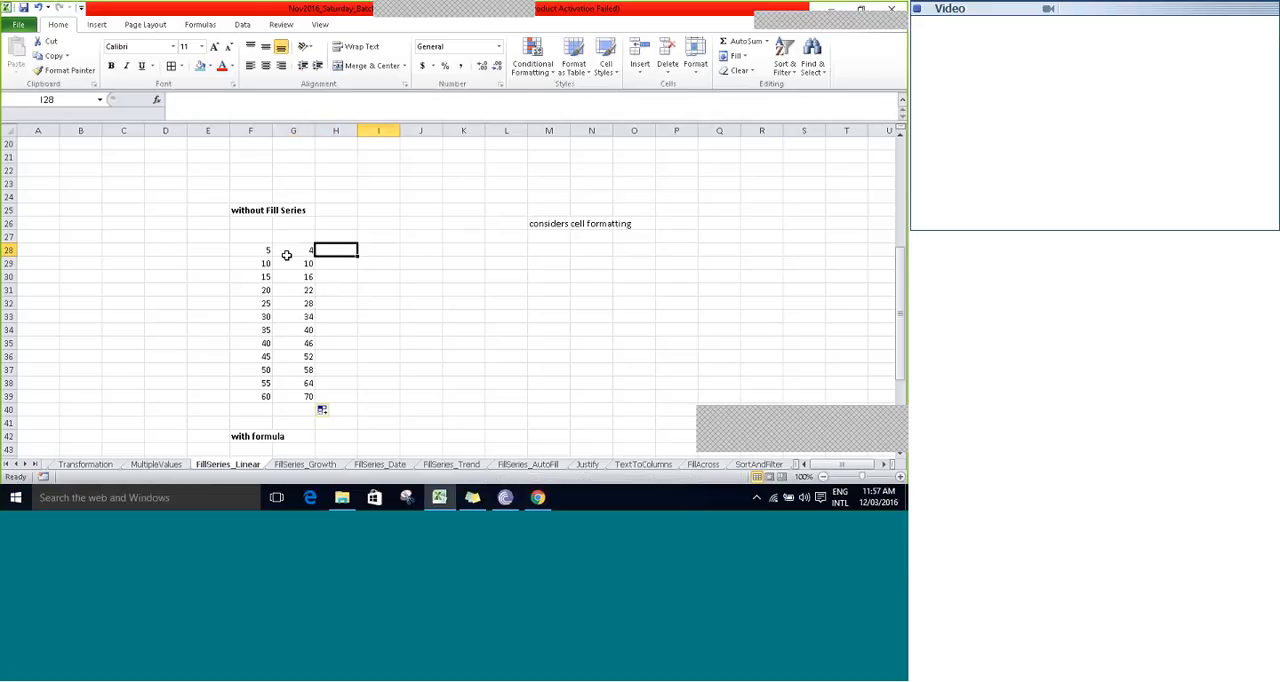
{"action": "type", "text": "1"}
{"action": "key", "text": "Return"}
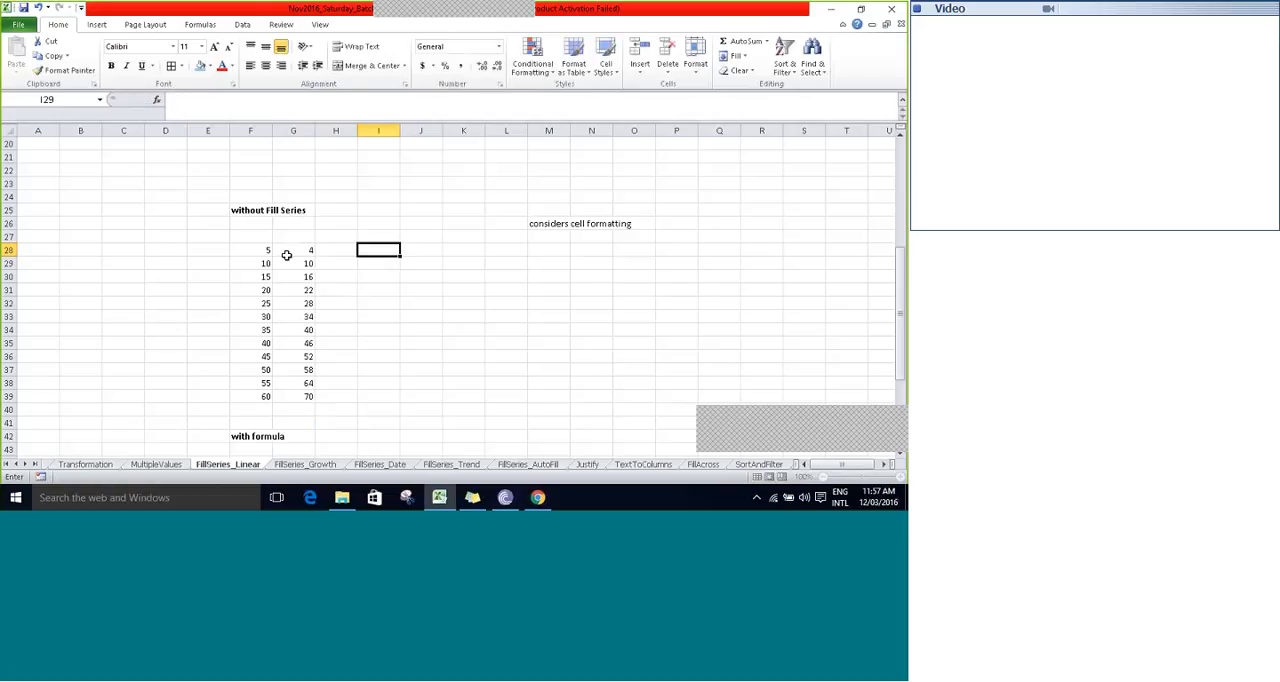
{"action": "type", "text": "20"}
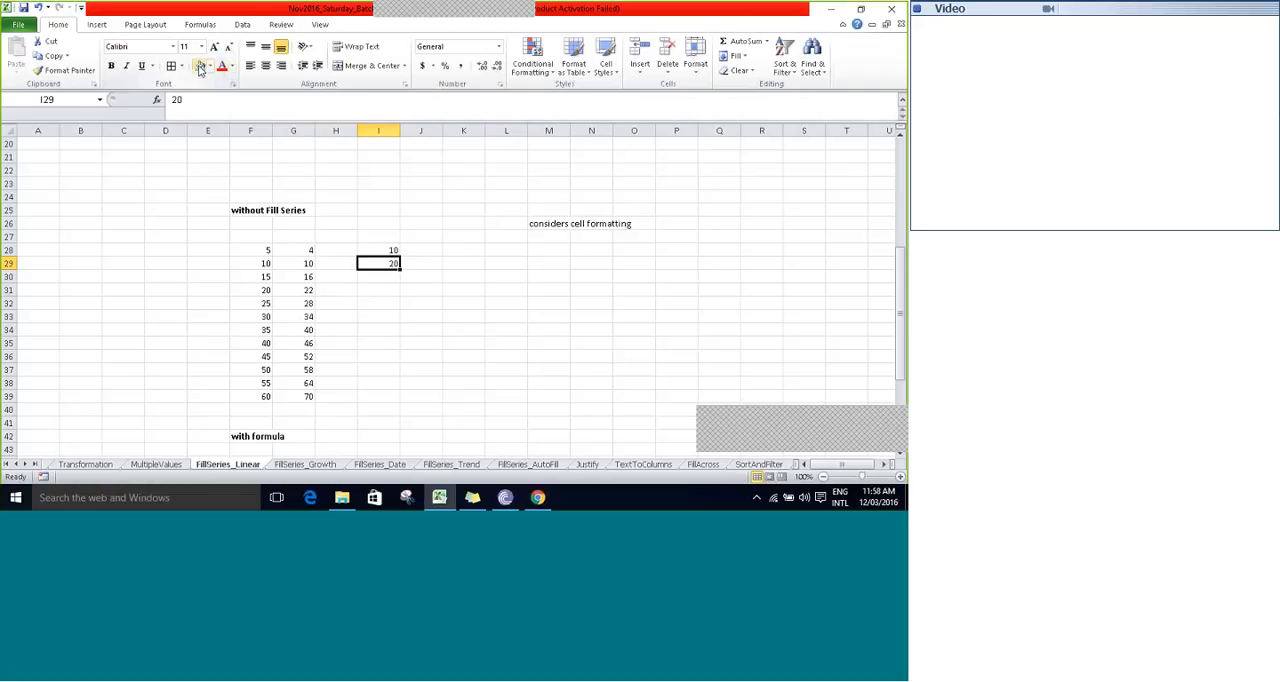
- Format I29 with a light blue fill, red font color and bold text, leaving I28 unformatted
{"action": "left_click", "coordinate": [199, 66]}
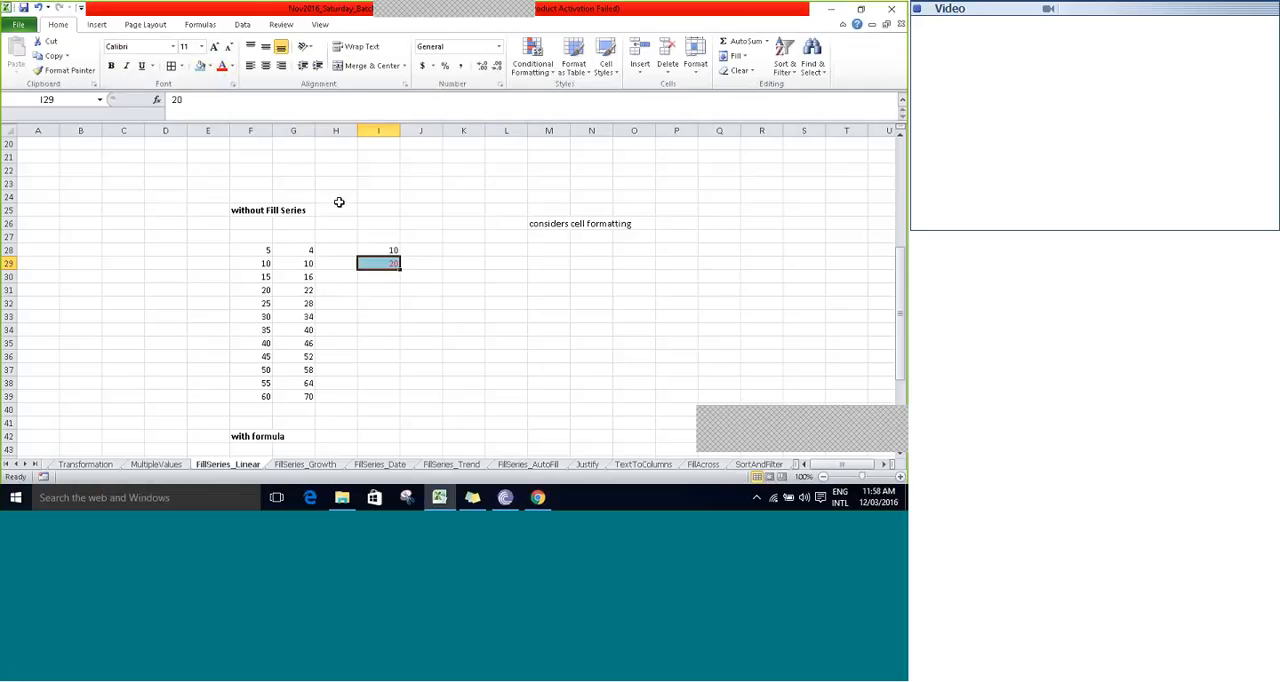
{"action": "key", "text": "ctrl+b"}
{"action": "key", "text": "Up"}
{"action": "key", "text": "Down"}
{"action": "key", "text": "Down"}
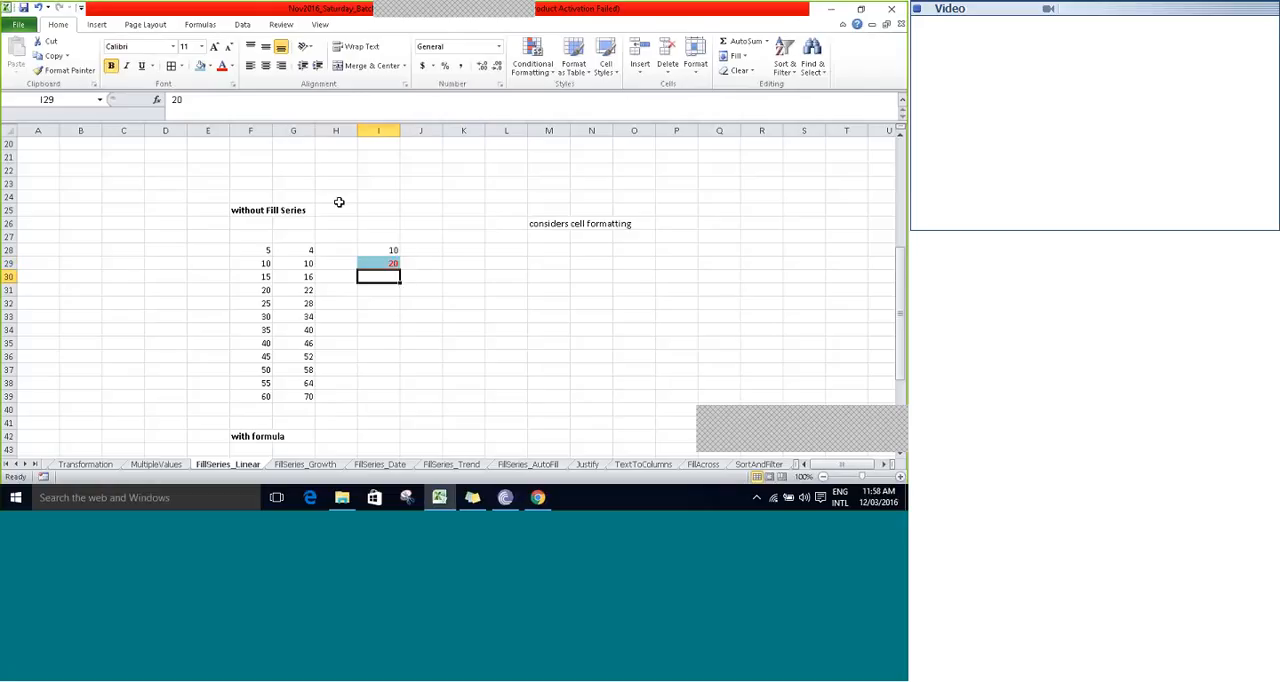
{"action": "key", "text": "Up"}
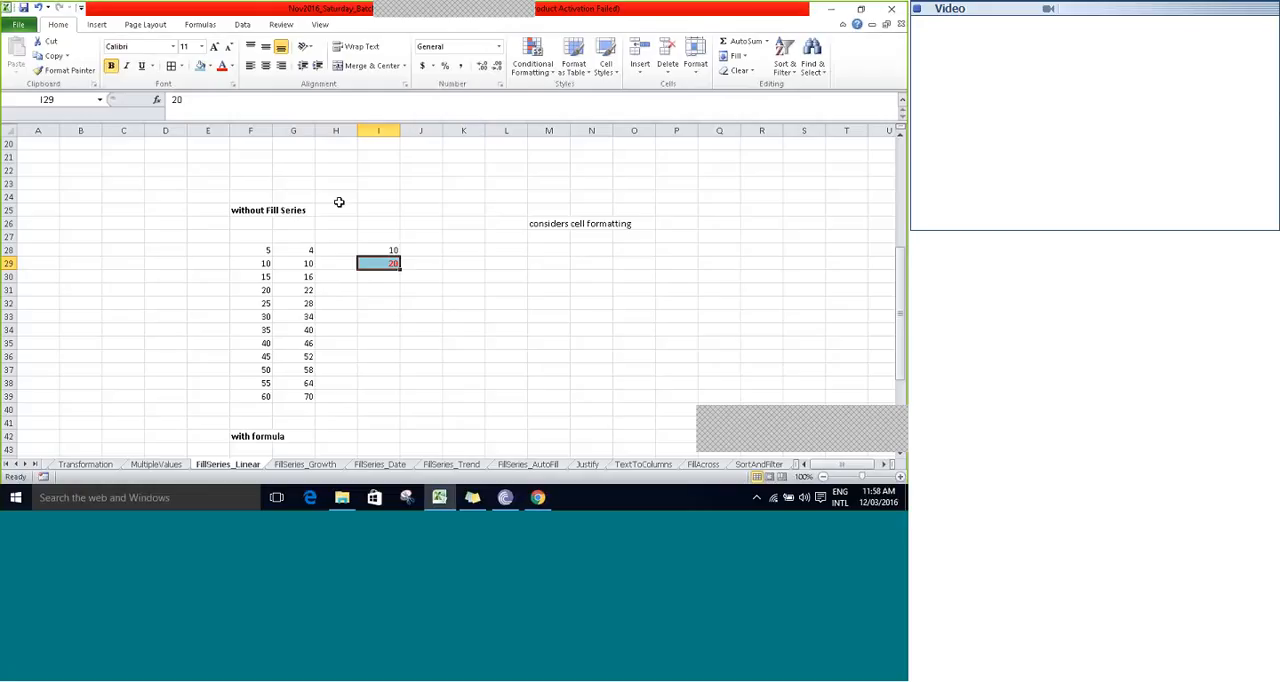
{"action": "key", "text": "ctrl+b"}
- AutoFill the values and formatting from I28:I29 down the column to I39
{"action": "key", "text": "shift+Up"}
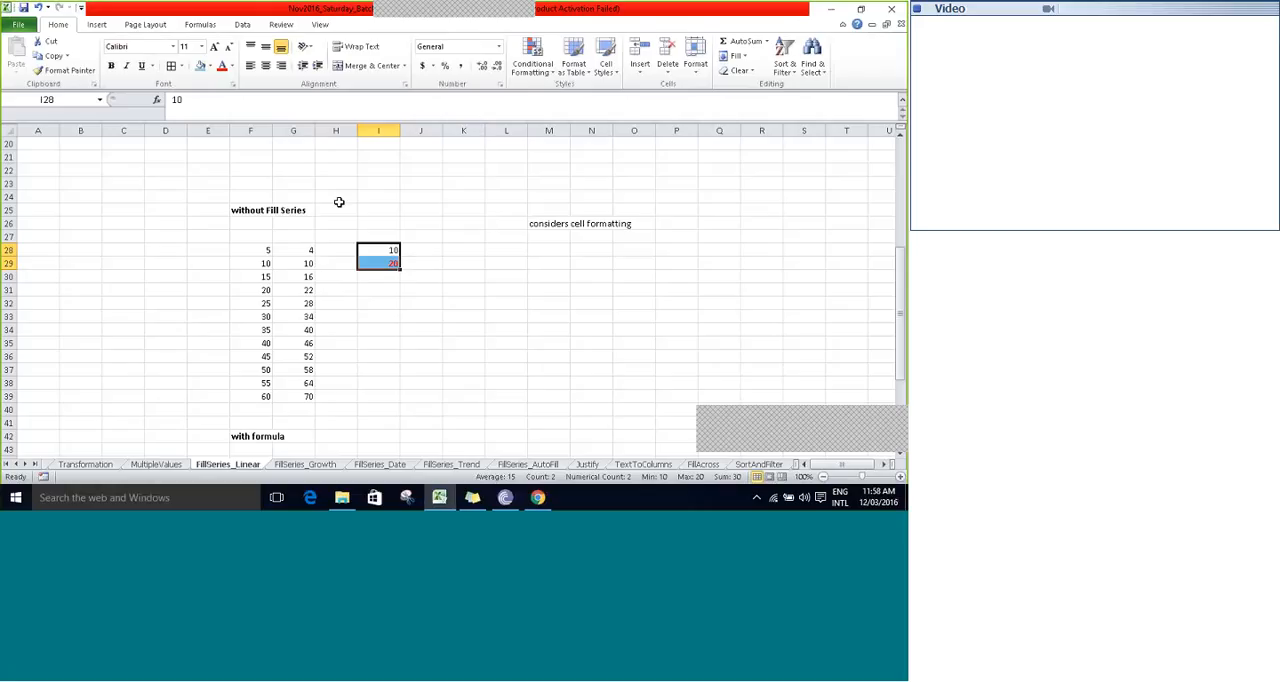
{"action": "left_click_drag", "start_coordinate": [400, 269], "coordinate": [398, 401]}
{"action": "left_click", "coordinate": [375, 249]}
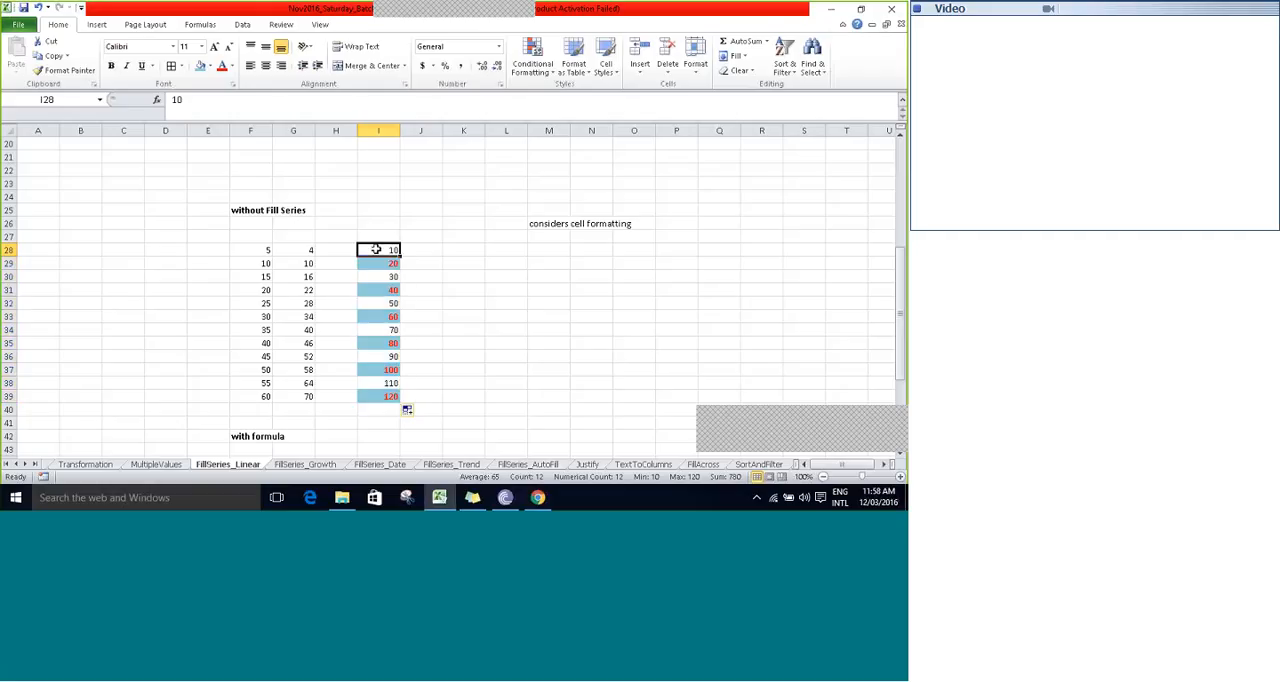
- Examine how the cell formatting repeats along the filled series in I28:I39, compared with the unformatted series starting at F28
{"action": "key", "text": "Right"}
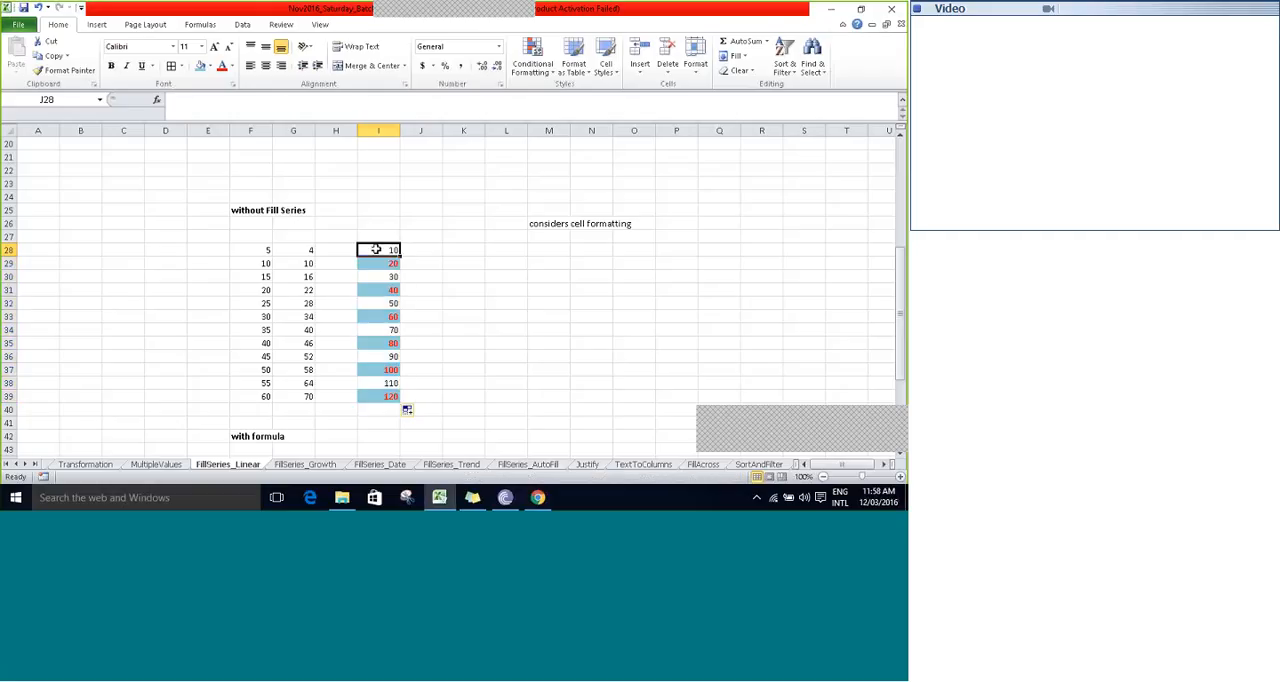
{"action": "key", "text": "Down"}
{"action": "key", "text": "Down"}
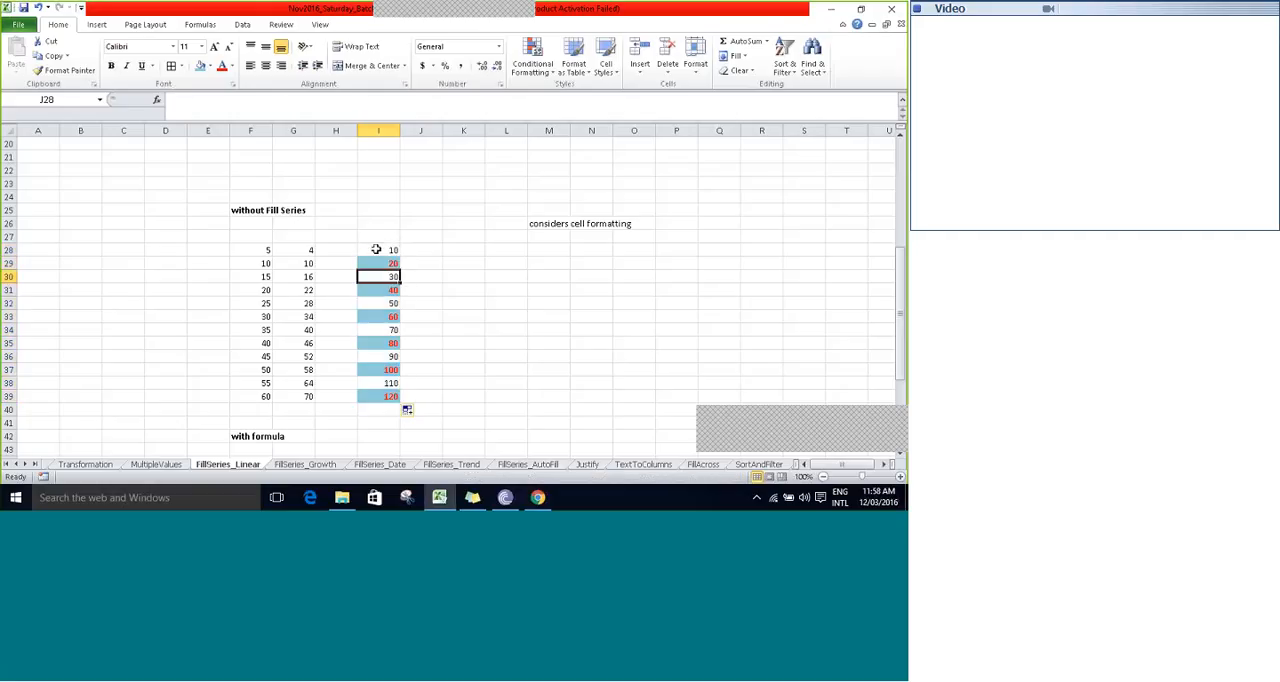
{"action": "left_click", "coordinate": [376, 249]}
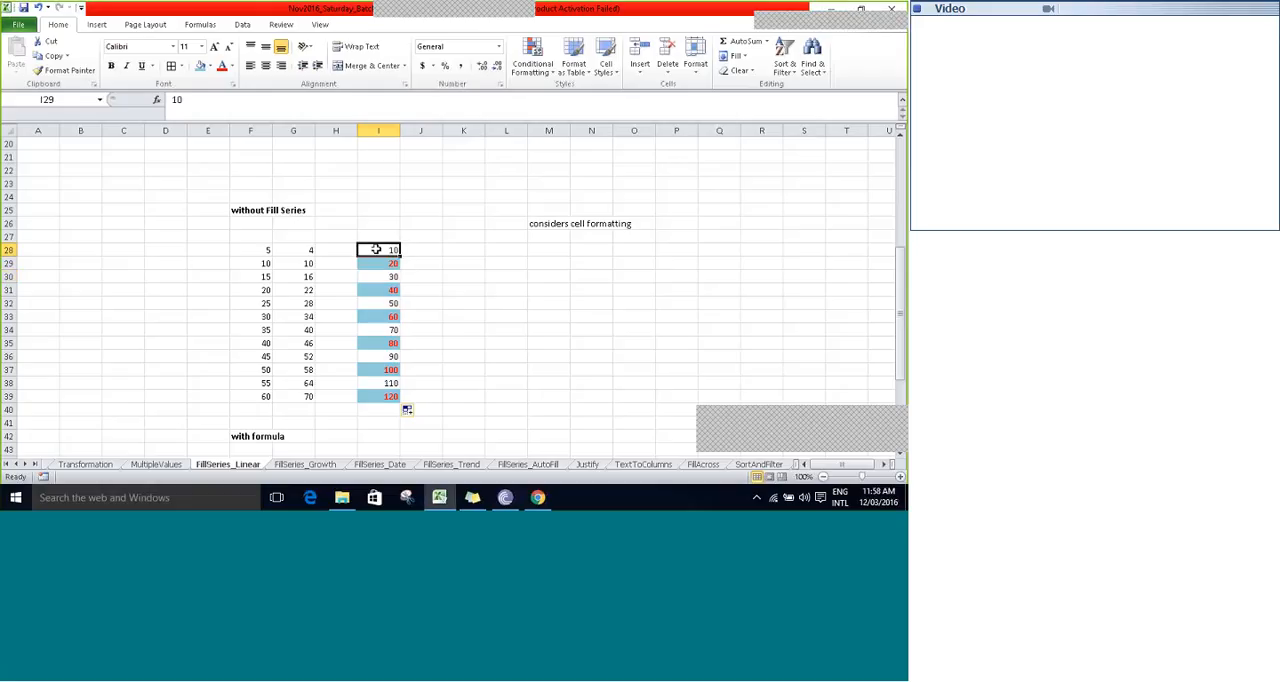
{"action": "key", "text": "Down"}
{"action": "key", "text": "Down"}
{"action": "key", "text": "Down"}
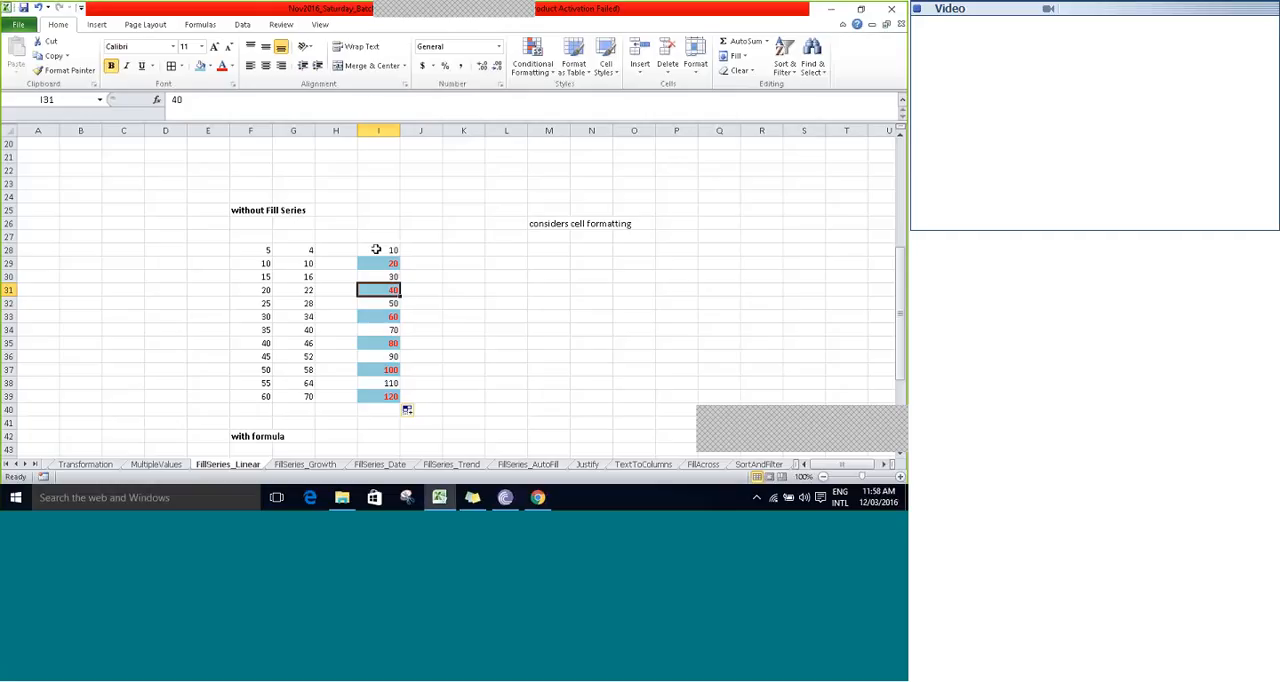
{"action": "left_click", "coordinate": [376, 249]}
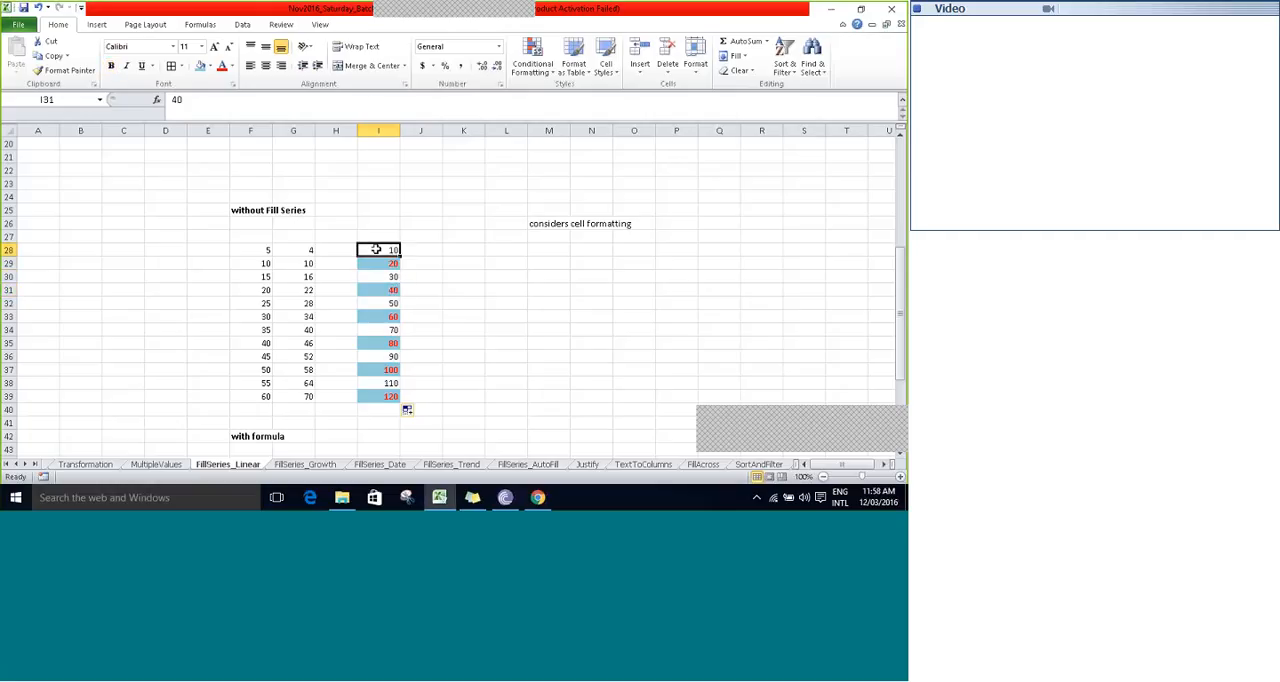
{"action": "key", "text": "Down"}
{"action": "key", "text": "Down"}
{"action": "key", "text": "Down"}
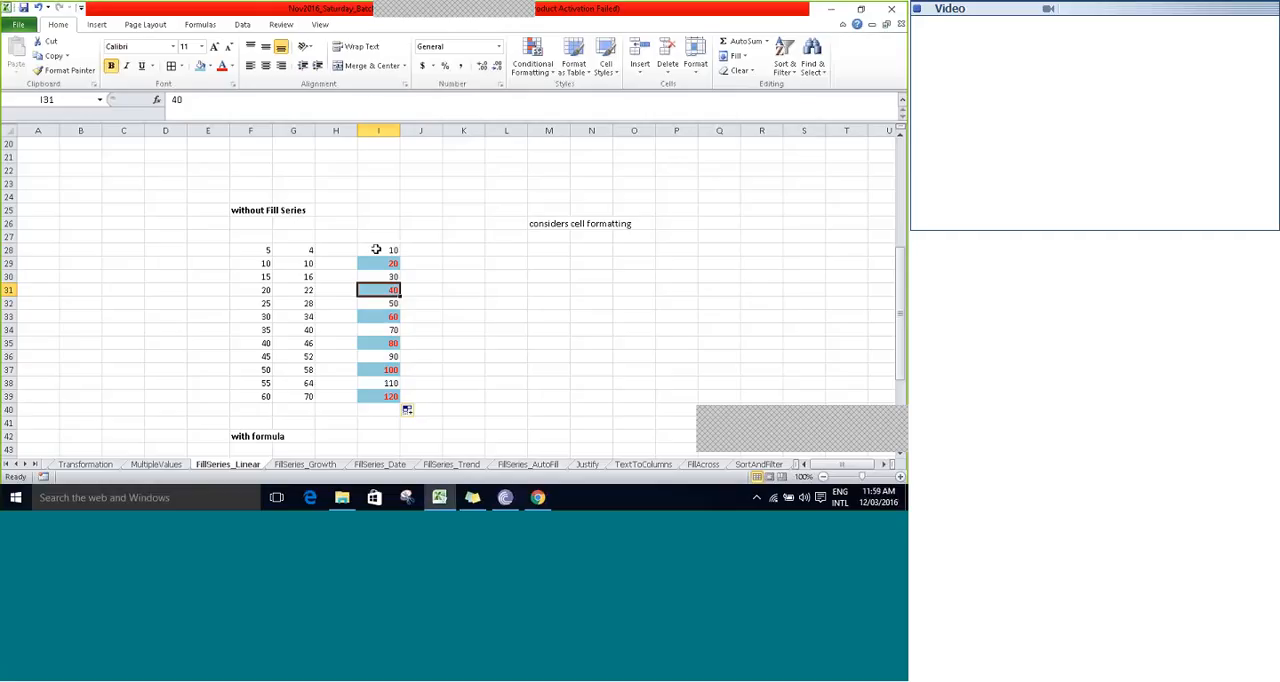
{"action": "key", "text": "Up"}
{"action": "key", "text": "Up"}
{"action": "key", "text": "Up"}
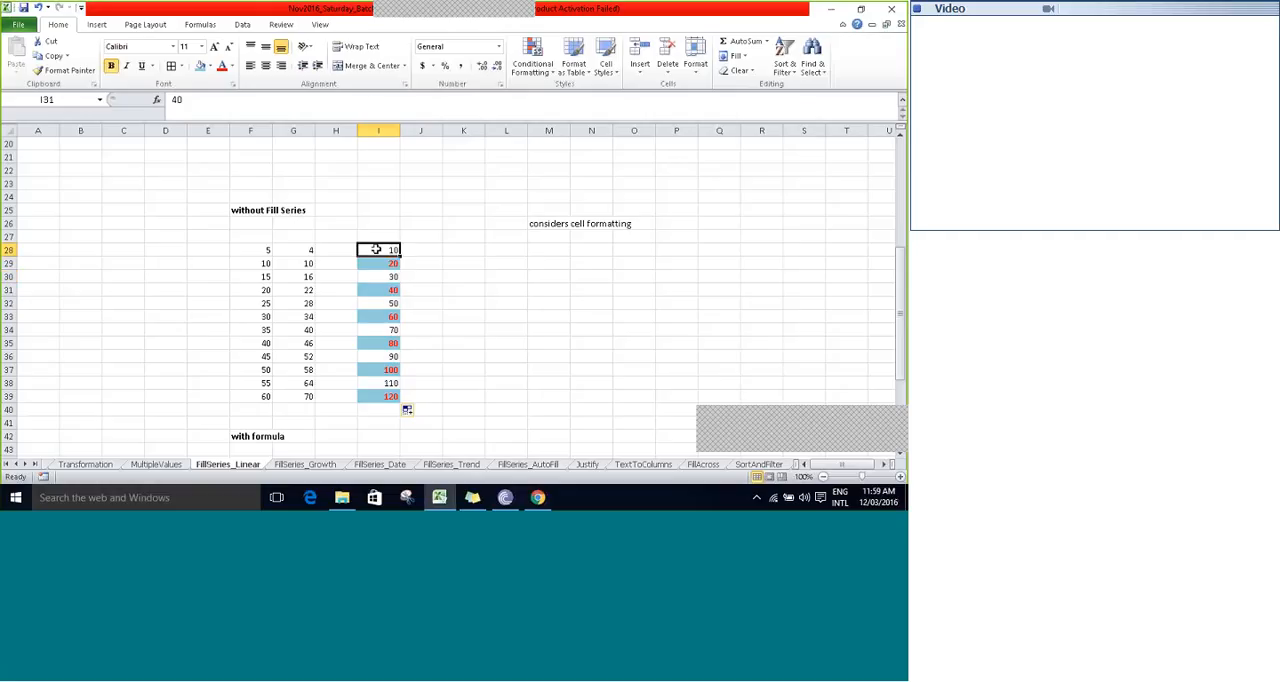
{"action": "key", "text": "Down"}
{"action": "key", "text": "Down"}
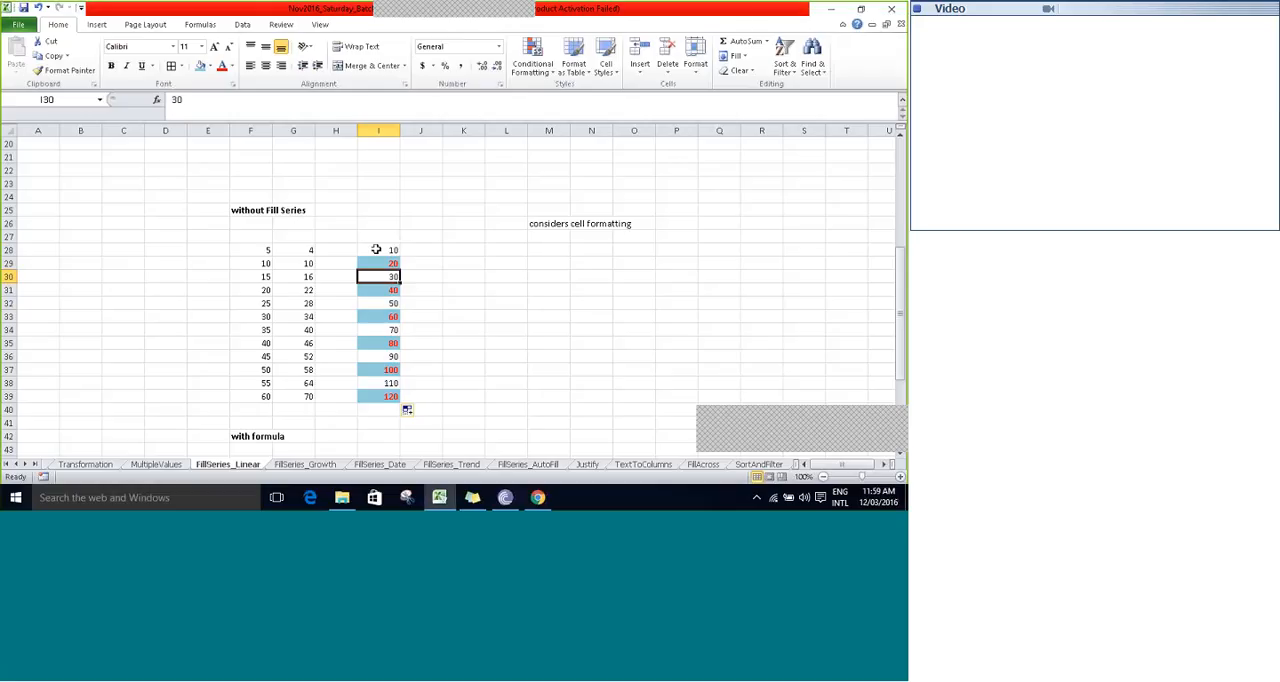
{"action": "left_click", "coordinate": [376, 249]}
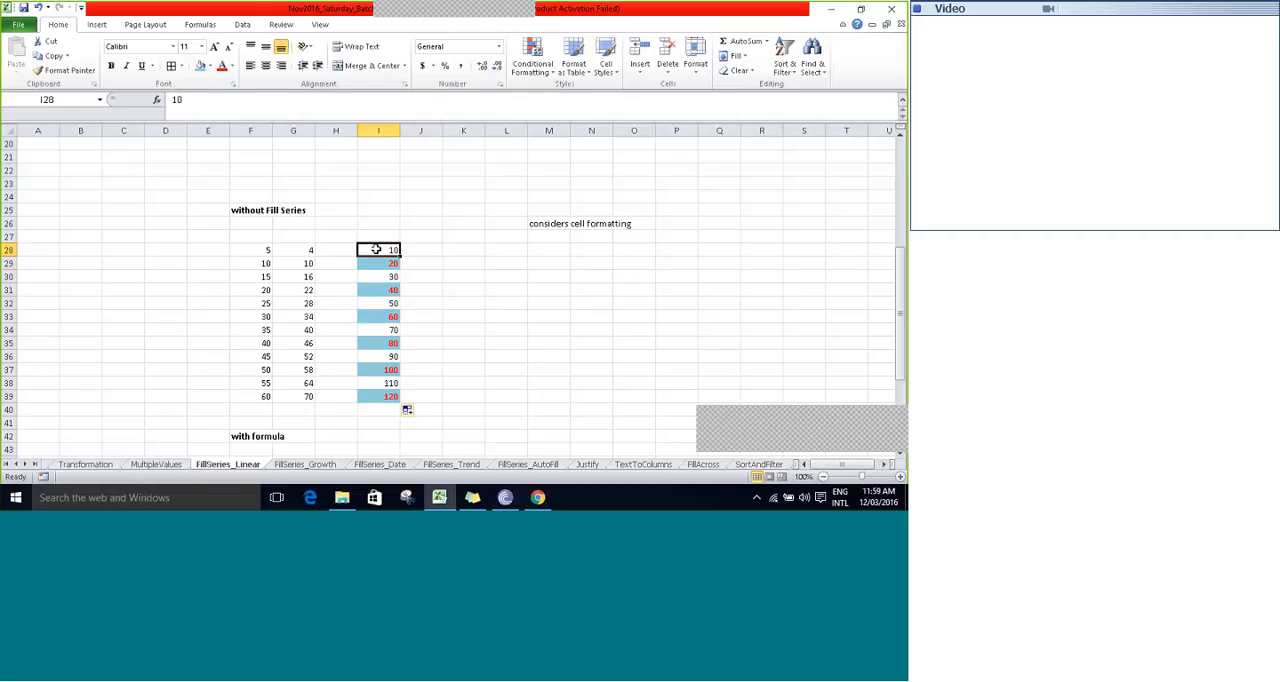
{"action": "key", "text": "Left"}
{"action": "key", "text": "Left"}
{"action": "key", "text": "Left"}
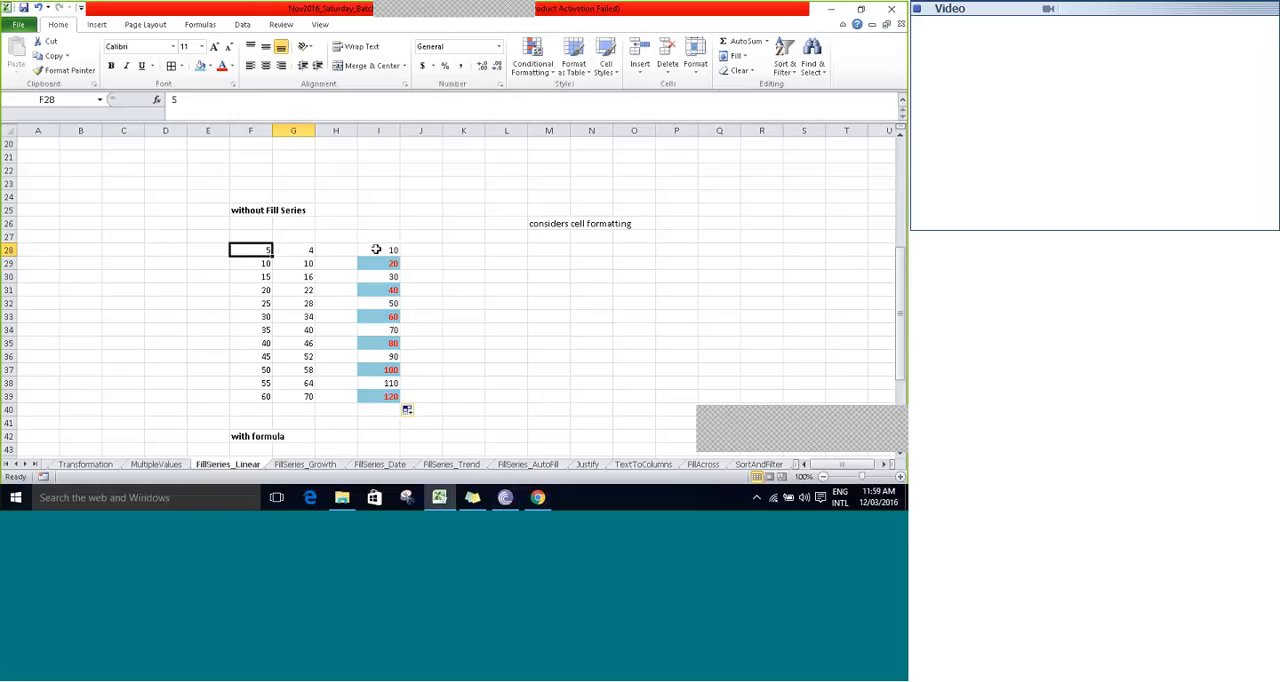
{"action": "key", "text": "Right"}
{"action": "key", "text": "Right"}
{"action": "key", "text": "Right"}
{"action": "key", "text": "Down"}
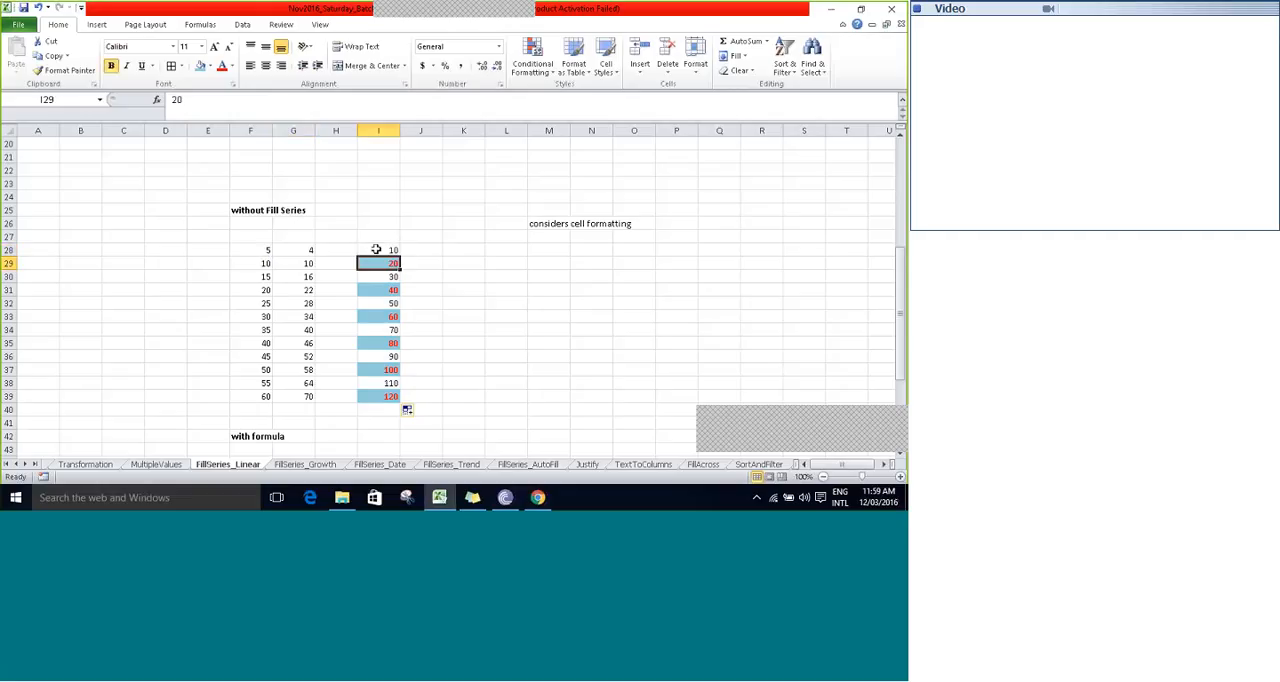
- Move the "considers cell formatting" note from M26 to I27, directly above the formatted series
{"action": "key", "text": "Right"}
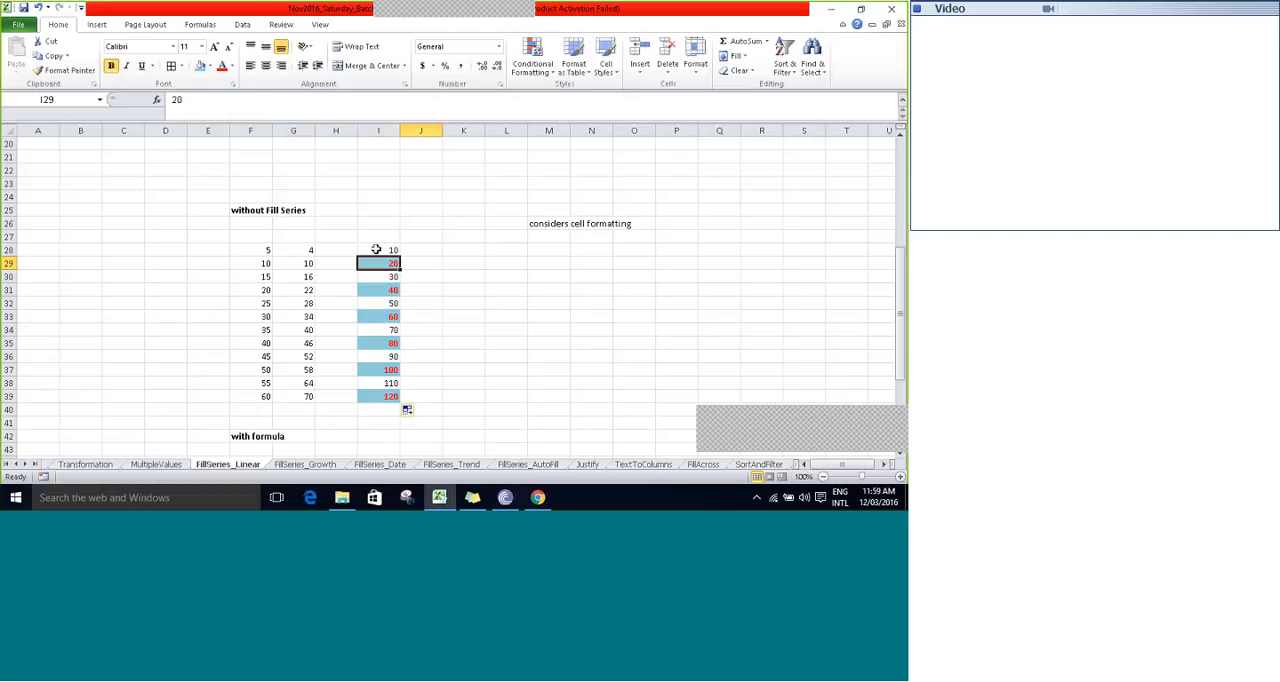
{"action": "key", "text": "Right"}
{"action": "key", "text": "Right"}
{"action": "key", "text": "Right"}
{"action": "key", "text": "Up"}
{"action": "key", "text": "Up"}
{"action": "key", "text": "Up"}
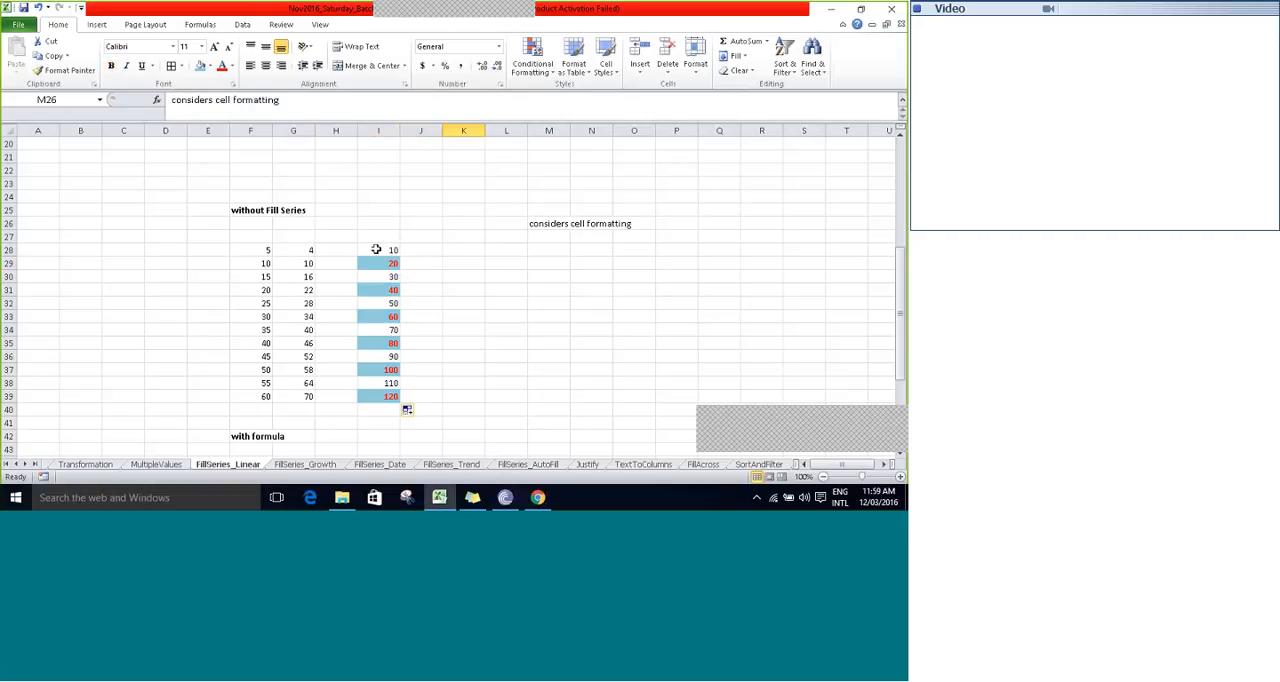
{"action": "key", "text": "ctrl+x"}
{"action": "key", "text": "Left"}
{"action": "key", "text": "Left"}
{"action": "key", "text": "Left"}
{"action": "key", "text": "Left"}
{"action": "key", "text": "Down"}
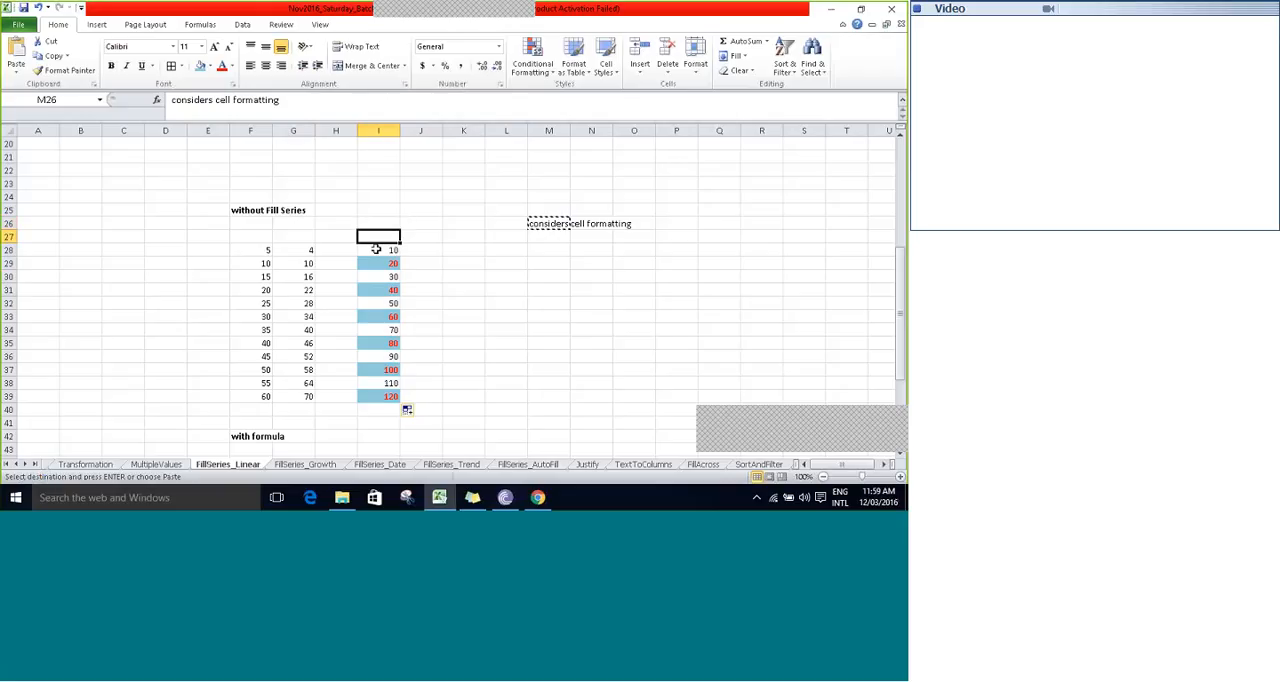
{"action": "key", "text": "Return"}
{"action": "key", "text": "Up"}
{"action": "key", "text": "Up"}
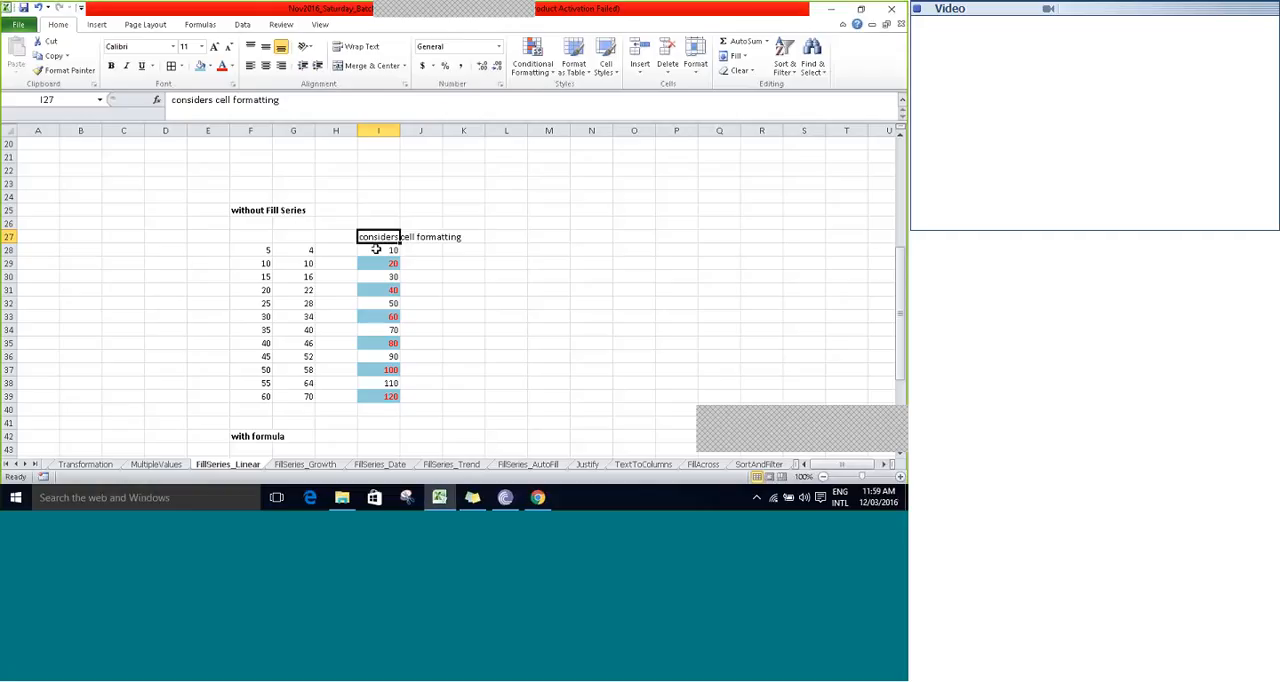
{"action": "key", "text": "Right"}
{"action": "key", "text": "Right"}
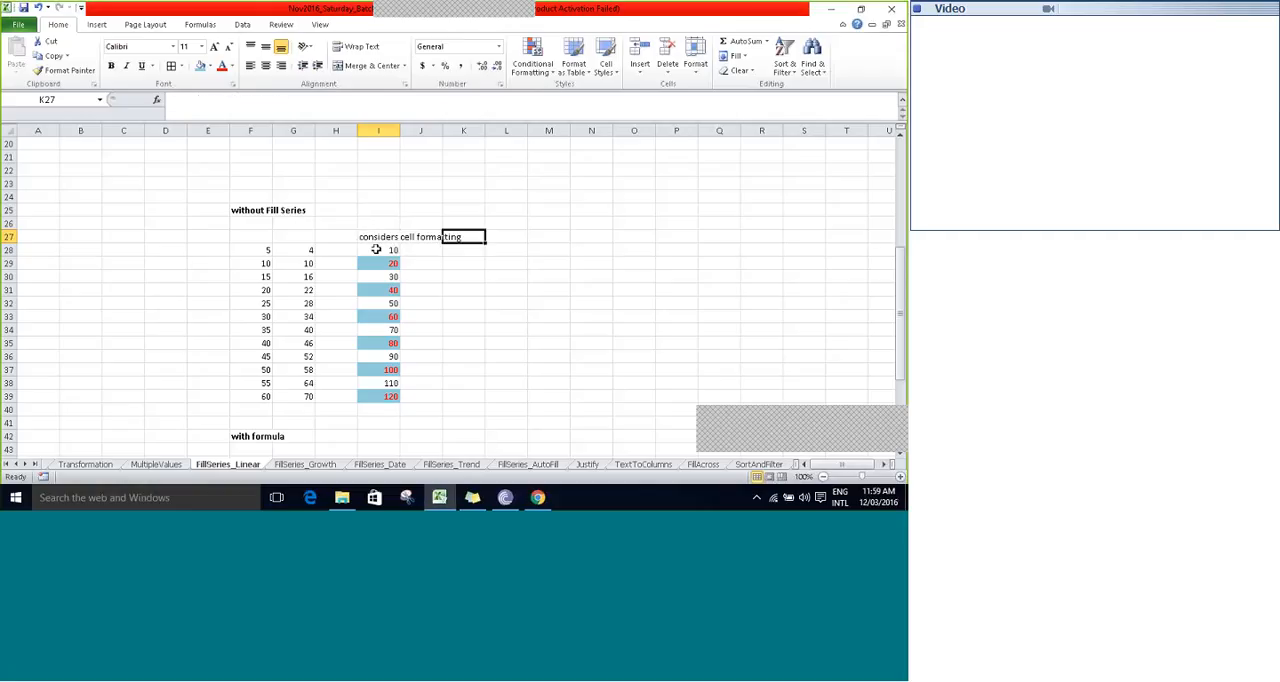
{"action": "key", "text": "Right"}
{"action": "key", "text": "Left"}
{"action": "key", "text": "Left"}
{"action": "key", "text": "Left"}
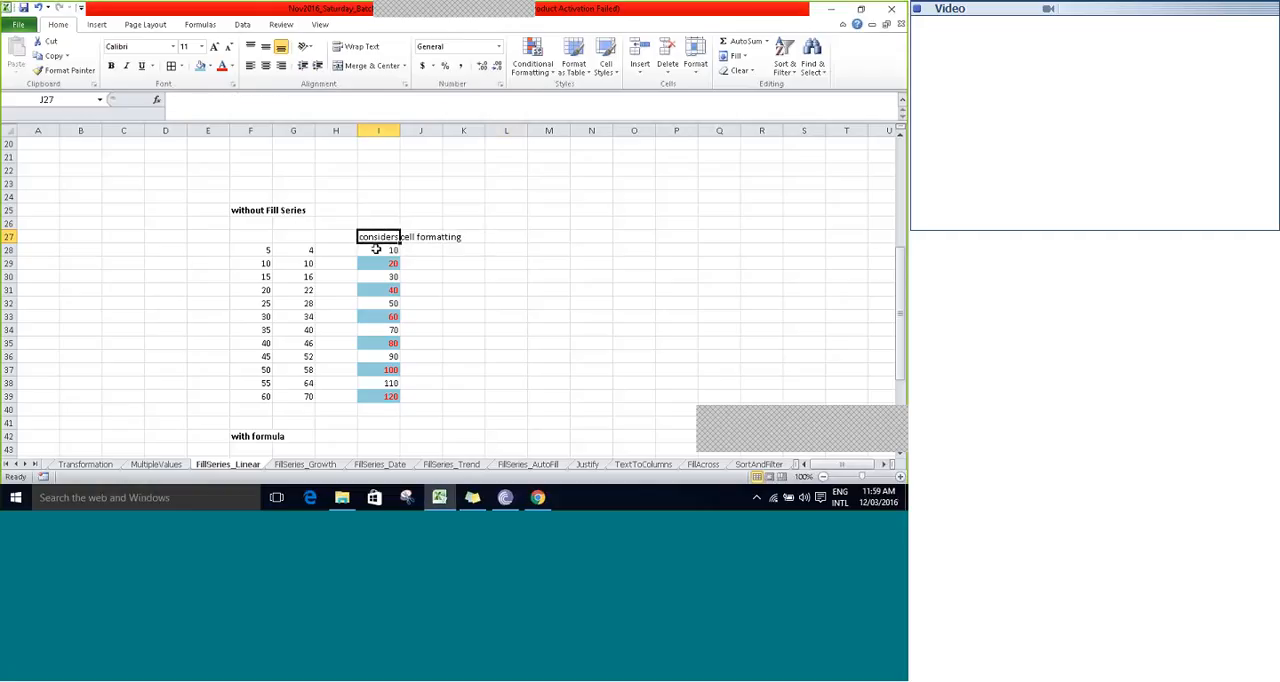
{"action": "key", "text": "Right"}
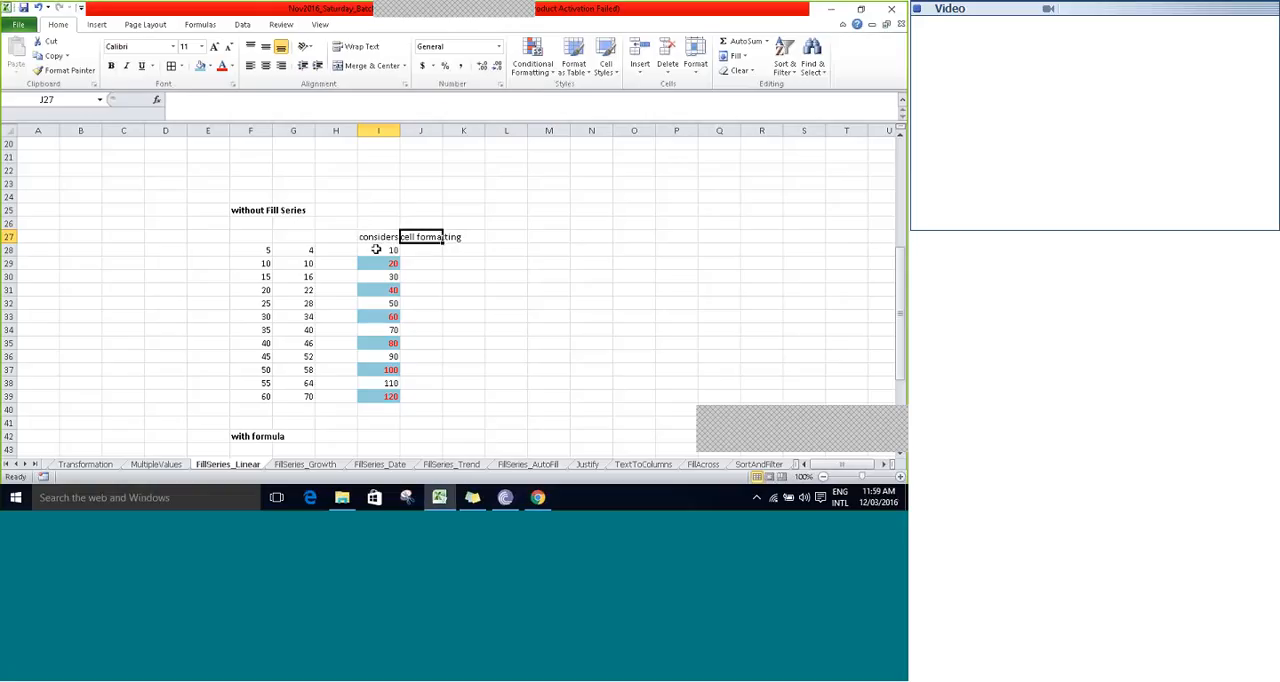
{"action": "key", "text": "Right"}
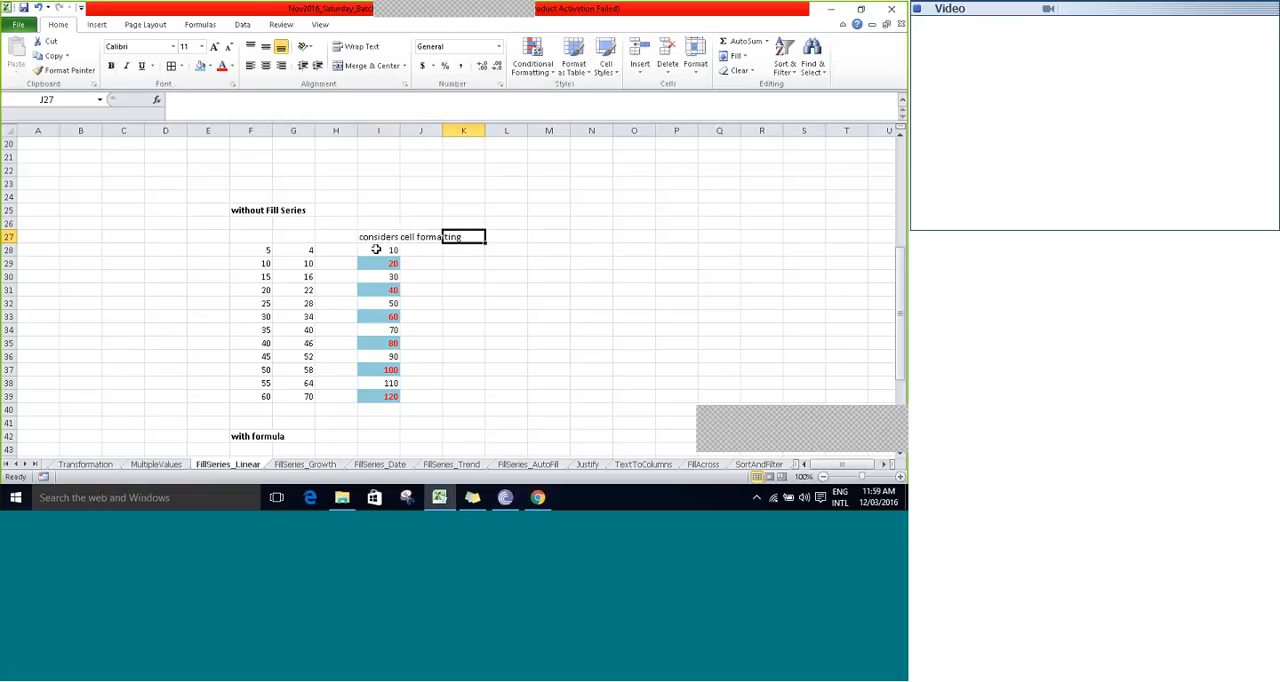
- Extend the heading in F42 to read "with formula and without fill series"
{"action": "key", "text": "Right"}
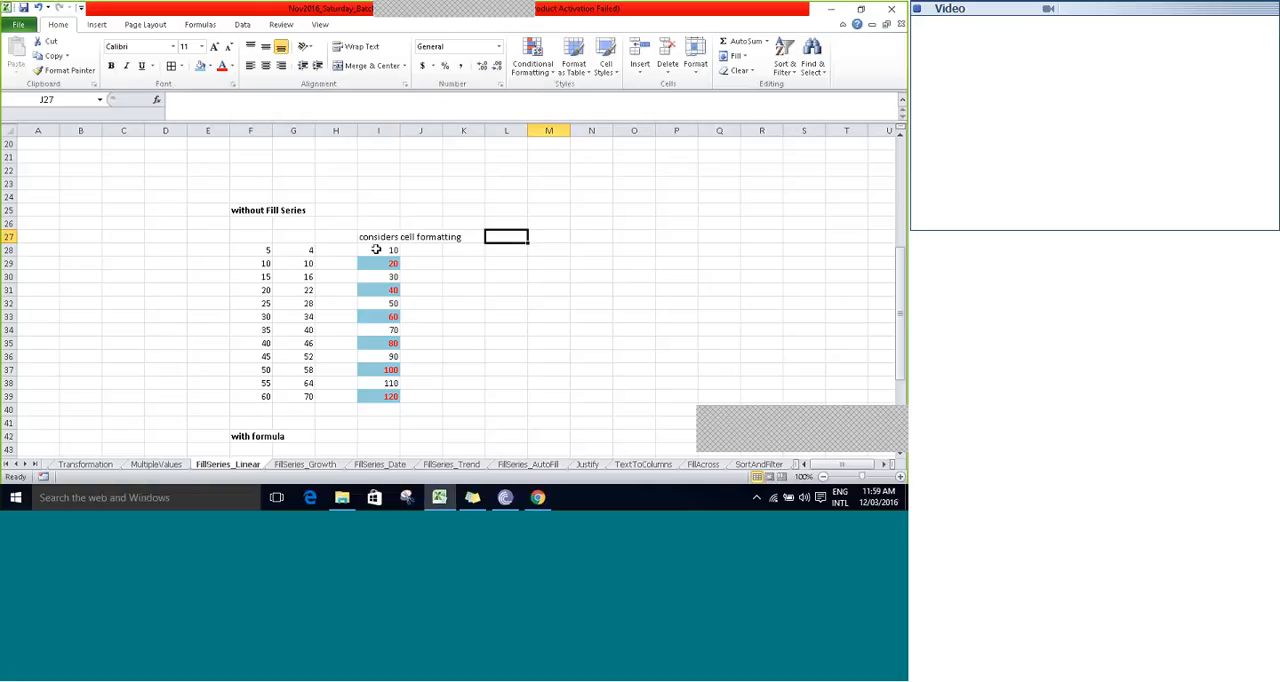
{"action": "key", "text": "Down"}
{"action": "scroll", "coordinate": [376, 249], "scroll_direction": "down", "scroll_amount": 3}
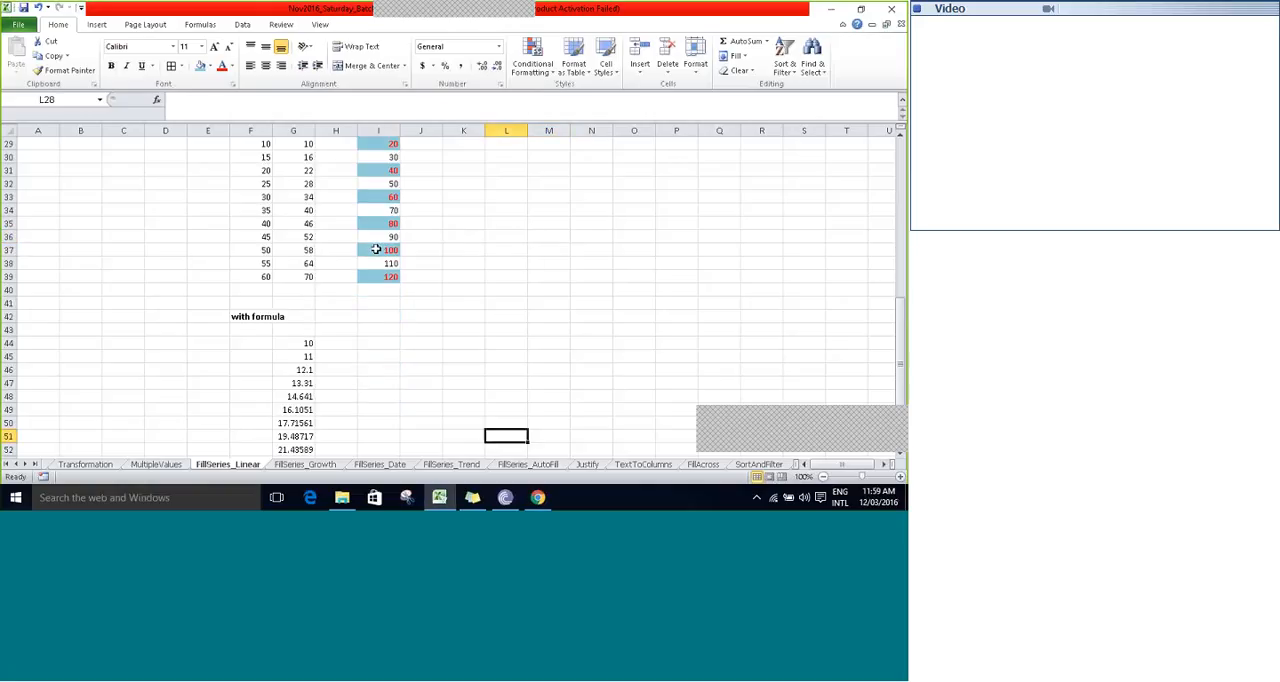
{"action": "scroll", "coordinate": [376, 249], "scroll_direction": "up", "scroll_amount": 3}
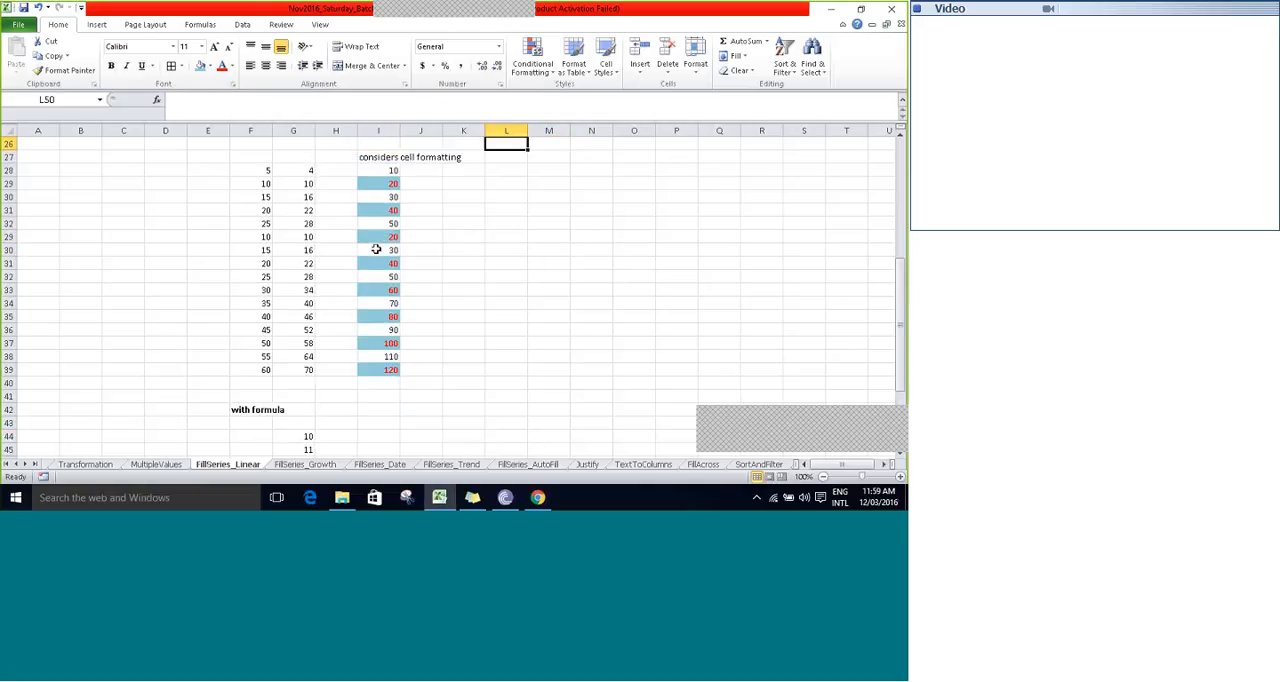
{"action": "key", "text": "Down"}
{"action": "key", "text": "Down"}
{"action": "key", "text": "Down"}
{"action": "key", "text": "Left"}
{"action": "key", "text": "Left"}
{"action": "key", "text": "Left"}
{"action": "key", "text": "Left"}
{"action": "key", "text": "Left"}
{"action": "key", "text": "Left"}
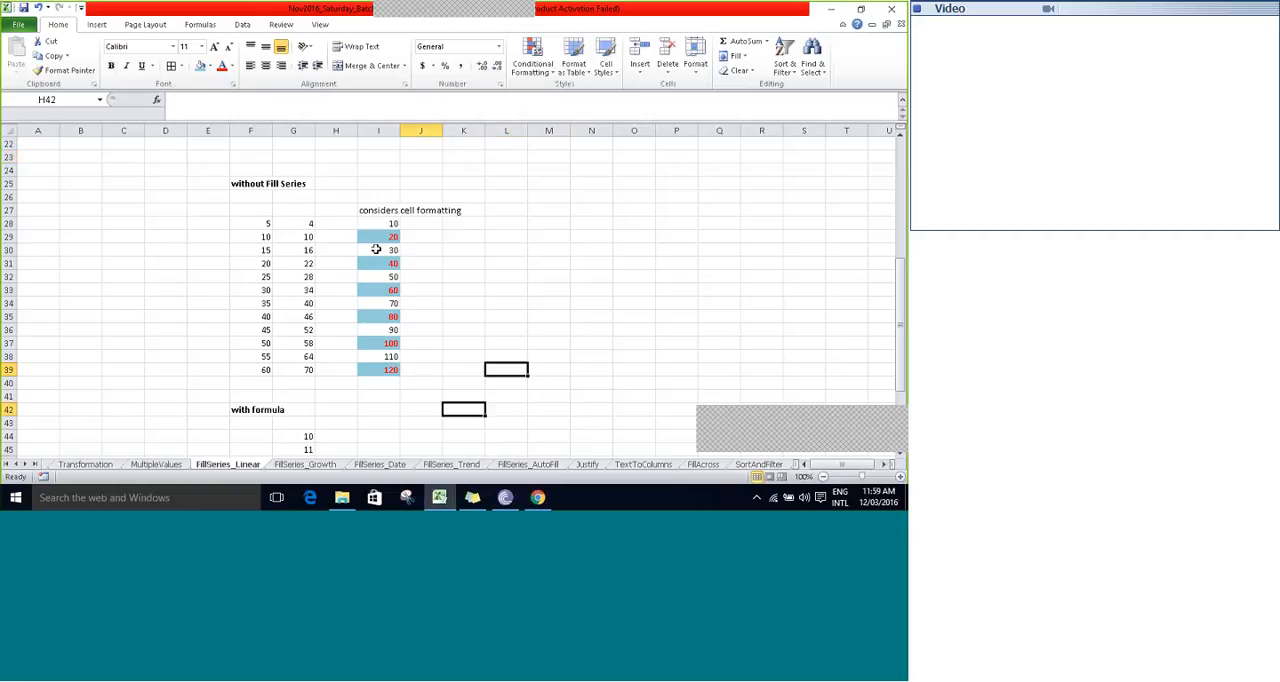
{"action": "key", "text": "F2"}
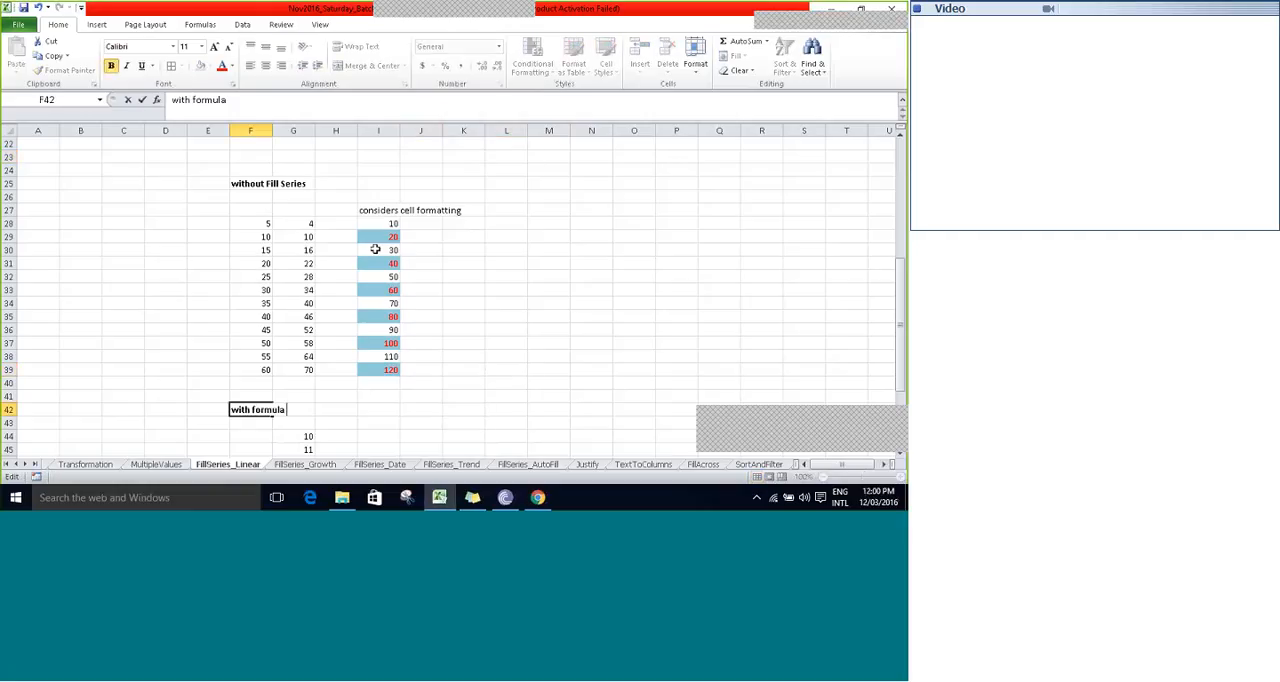
{"action": "type", "text": "and with"}
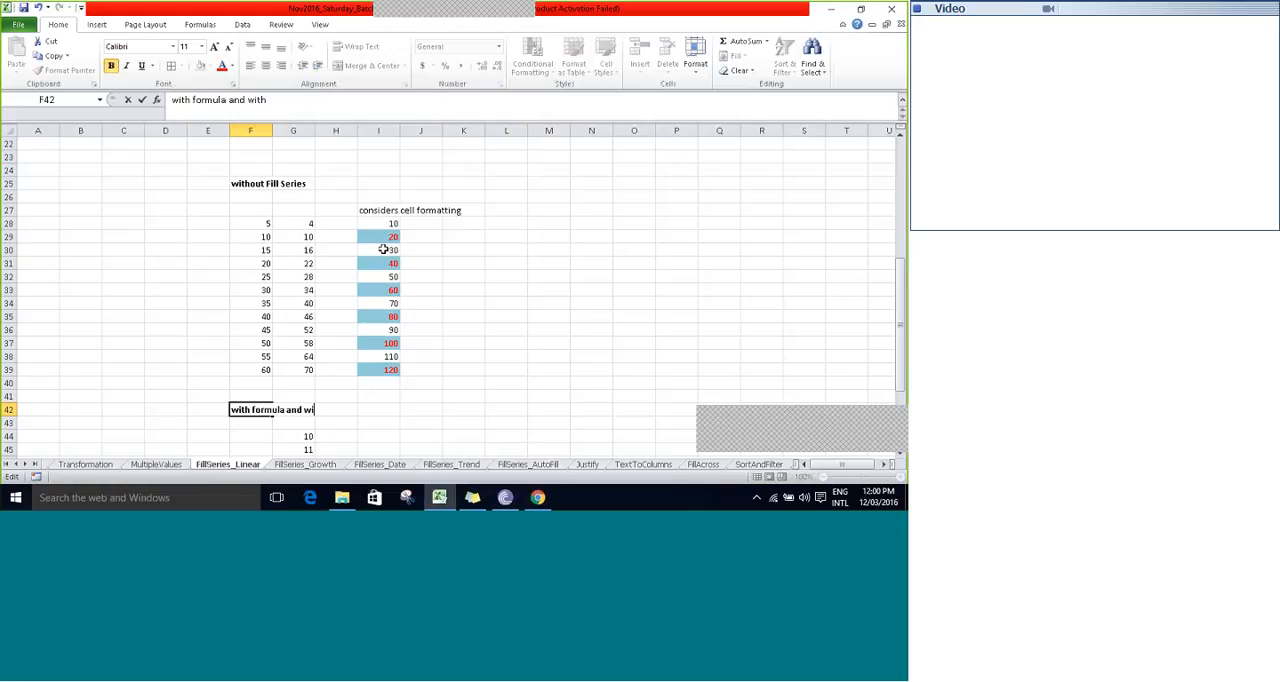
{"action": "type", "text": "out fill series"}
{"action": "key", "text": "Return"}
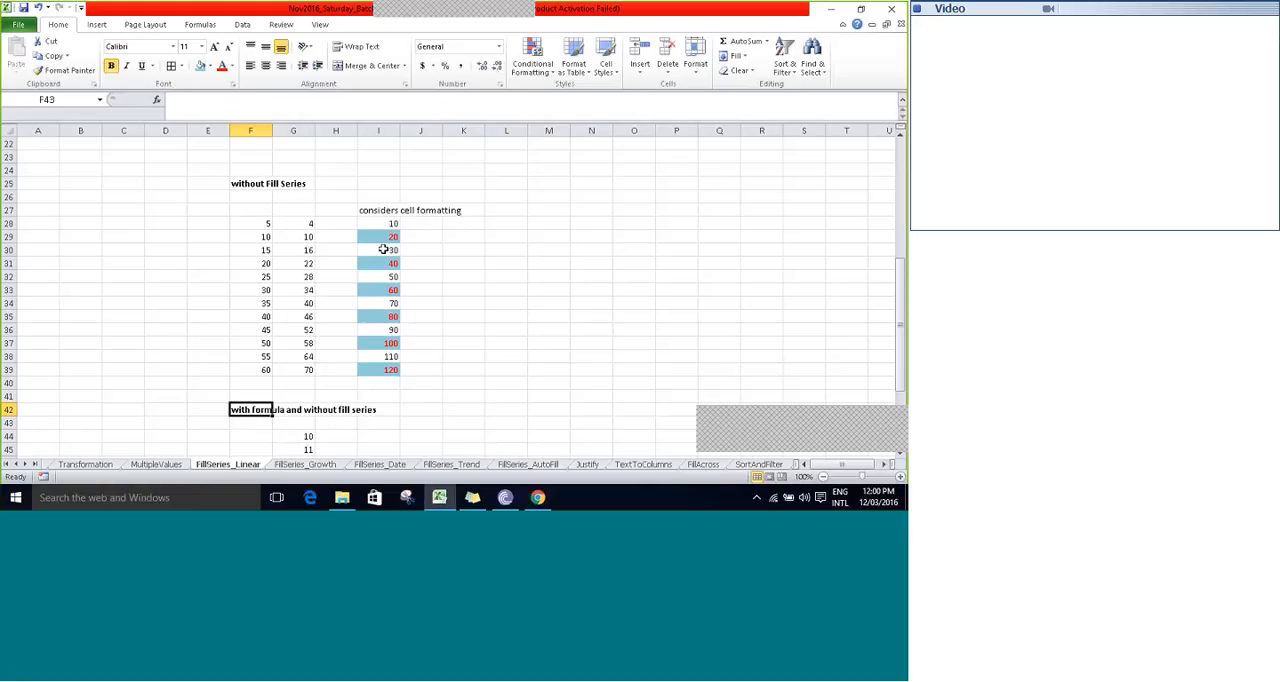
- Clear the existing growth series from G45:G55, keeping the starting value in G44
{"action": "scroll", "coordinate": [383, 249], "scroll_direction": "down", "scroll_amount": 5}
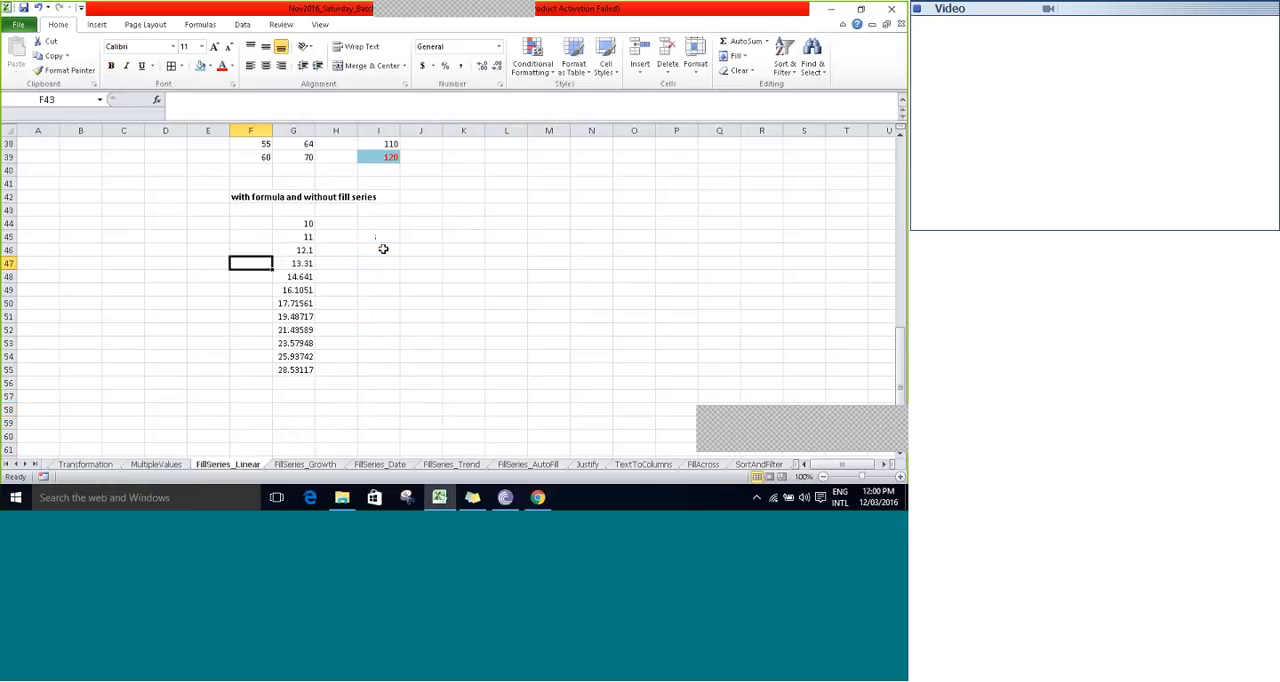
{"action": "key", "text": "Right"}
{"action": "key", "text": "ctrl+Up"}
{"action": "key", "text": "Down"}
{"action": "key", "text": "ctrl+shift+Down"}
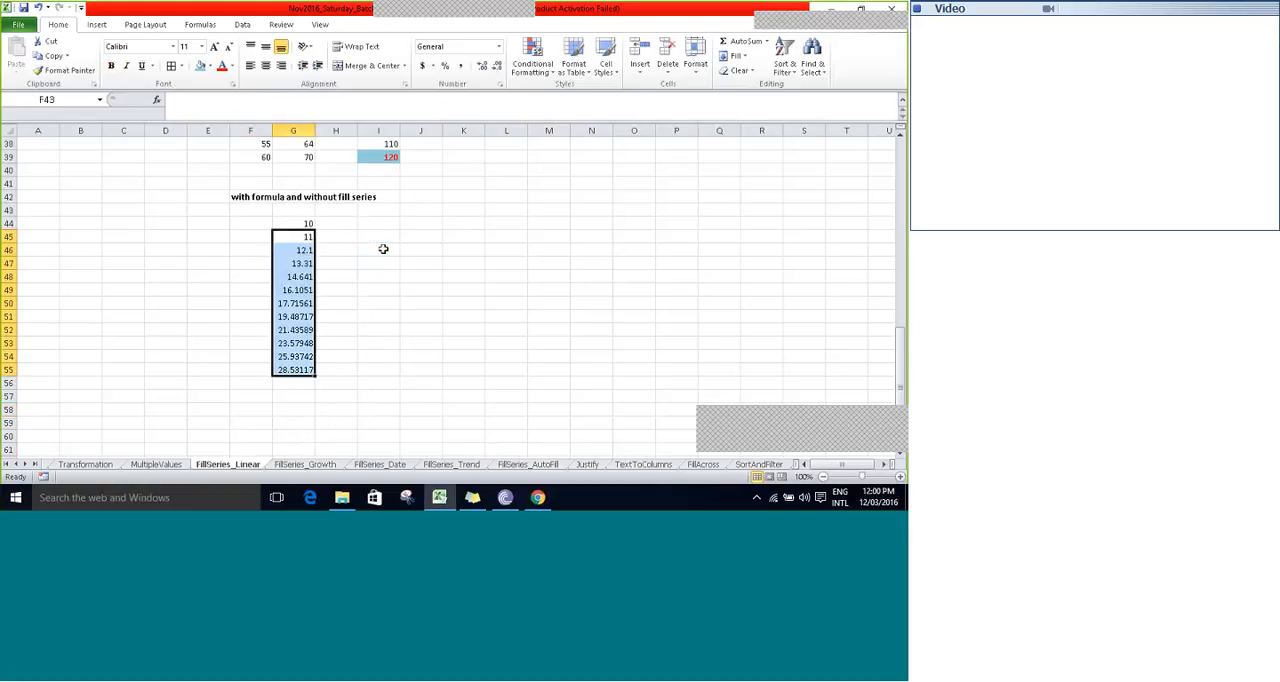
{"action": "key", "text": "Delete"}
{"action": "key", "text": "Delete"}
{"action": "key", "text": "Up"}
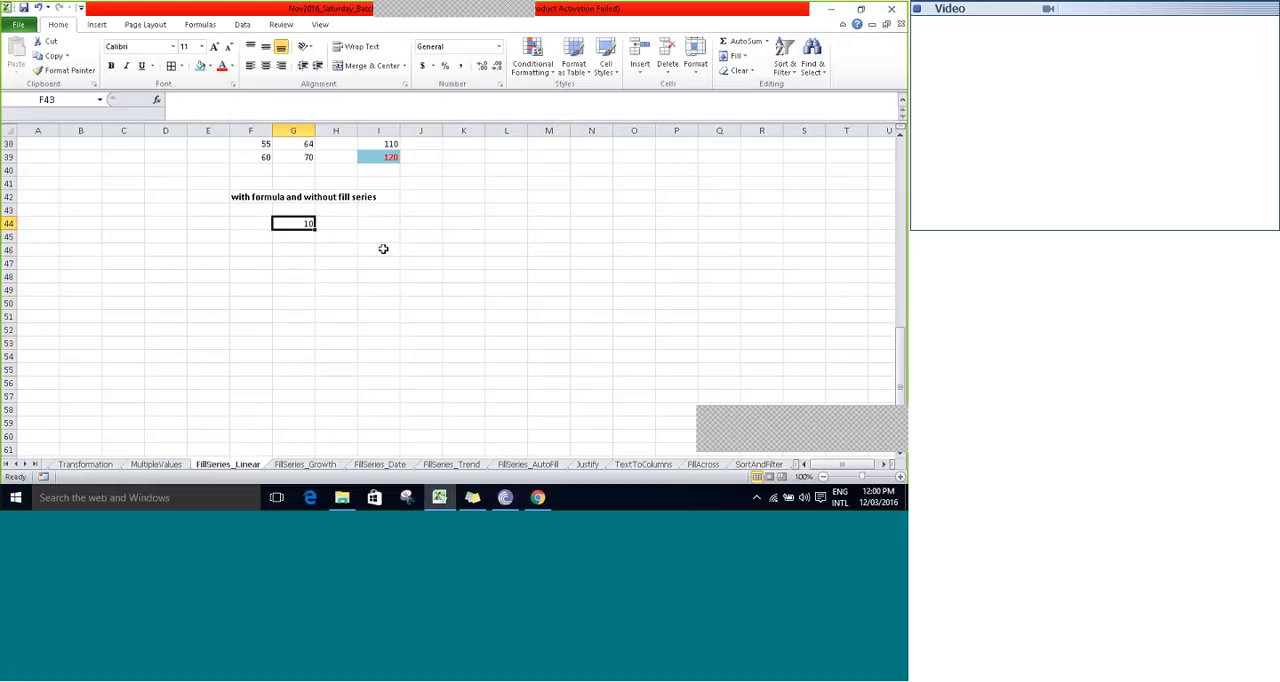
- Review the "without Fill Series" examples from row 25 down to the formula section heading in row 42
{"action": "key", "text": "Up"}
{"action": "key", "text": "Up"}
{"action": "key", "text": "Up"}
{"action": "key", "text": "Up"}
{"action": "key", "text": "Up"}
{"action": "key", "text": "Up"}
{"action": "key", "text": "Up"}
{"action": "key", "text": "Up"}
{"action": "key", "text": "Up"}
{"action": "key", "text": "Up"}
{"action": "key", "text": "Up"}
{"action": "key", "text": "Up"}
{"action": "key", "text": "Up"}
{"action": "key", "text": "Up"}
{"action": "key", "text": "Up"}
{"action": "key", "text": "Up"}
{"action": "key", "text": "Up"}
{"action": "key", "text": "Up"}
{"action": "key", "text": "Up"}
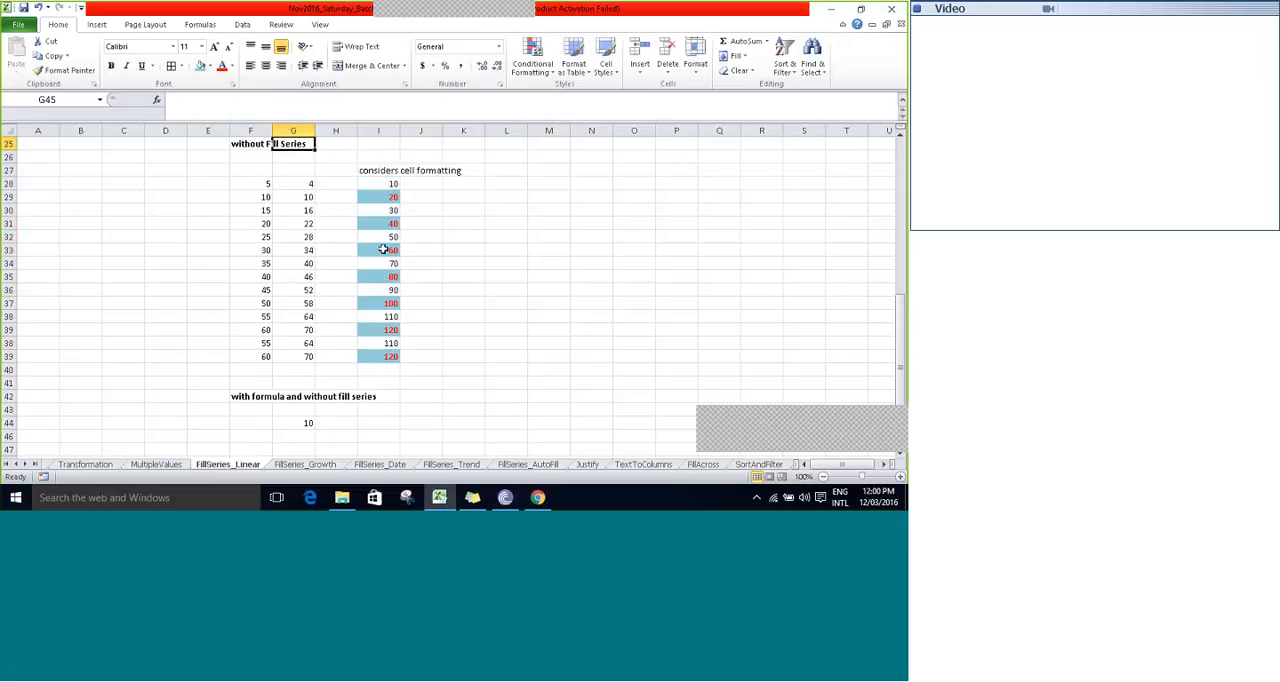
{"action": "scroll", "coordinate": [383, 249], "scroll_direction": "up", "scroll_amount": 1}
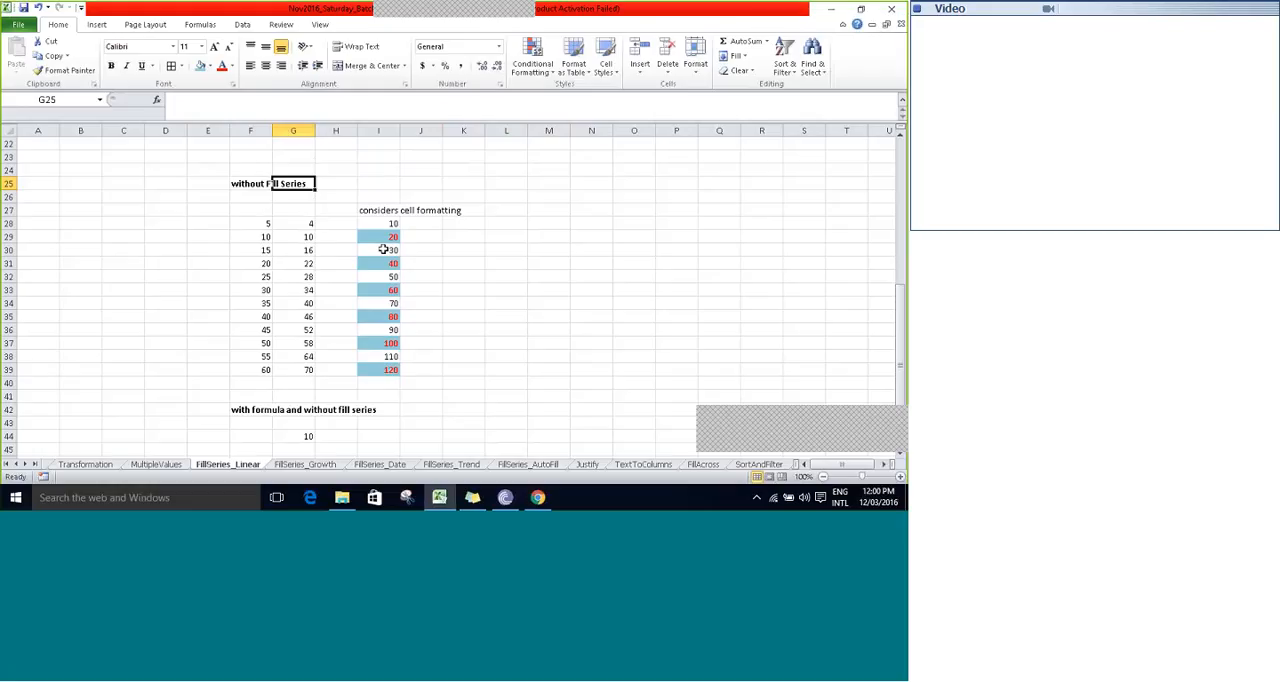
{"action": "key", "text": "Down"}
{"action": "key", "text": "Left"}
{"action": "key", "text": "Down"}
{"action": "key", "text": "Down"}
{"action": "key", "text": "Down"}
{"action": "key", "text": "Down"}
{"action": "key", "text": "Down"}
{"action": "key", "text": "Down"}
{"action": "key", "text": "Down"}
{"action": "key", "text": "Down"}
{"action": "key", "text": "Down"}
{"action": "key", "text": "Down"}
{"action": "key", "text": "Down"}
{"action": "key", "text": "Down"}
{"action": "key", "text": "Down"}
{"action": "key", "text": "Down"}
{"action": "key", "text": "Down"}
{"action": "key", "text": "Down"}
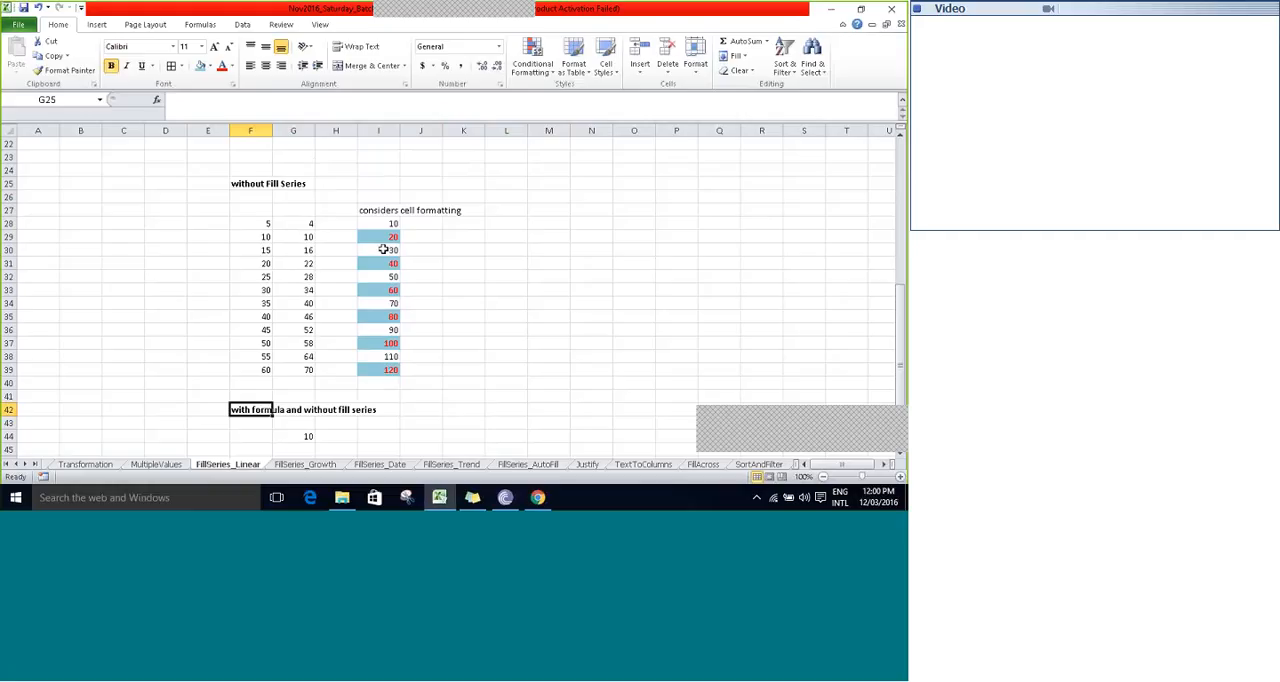
{"action": "key", "text": "Right"}
{"action": "key", "text": "Down"}
{"action": "key", "text": "Down"}
{"action": "key", "text": "Down"}
{"action": "key", "text": "Down"}
{"action": "key", "text": "Down"}
{"action": "key", "text": "Down"}
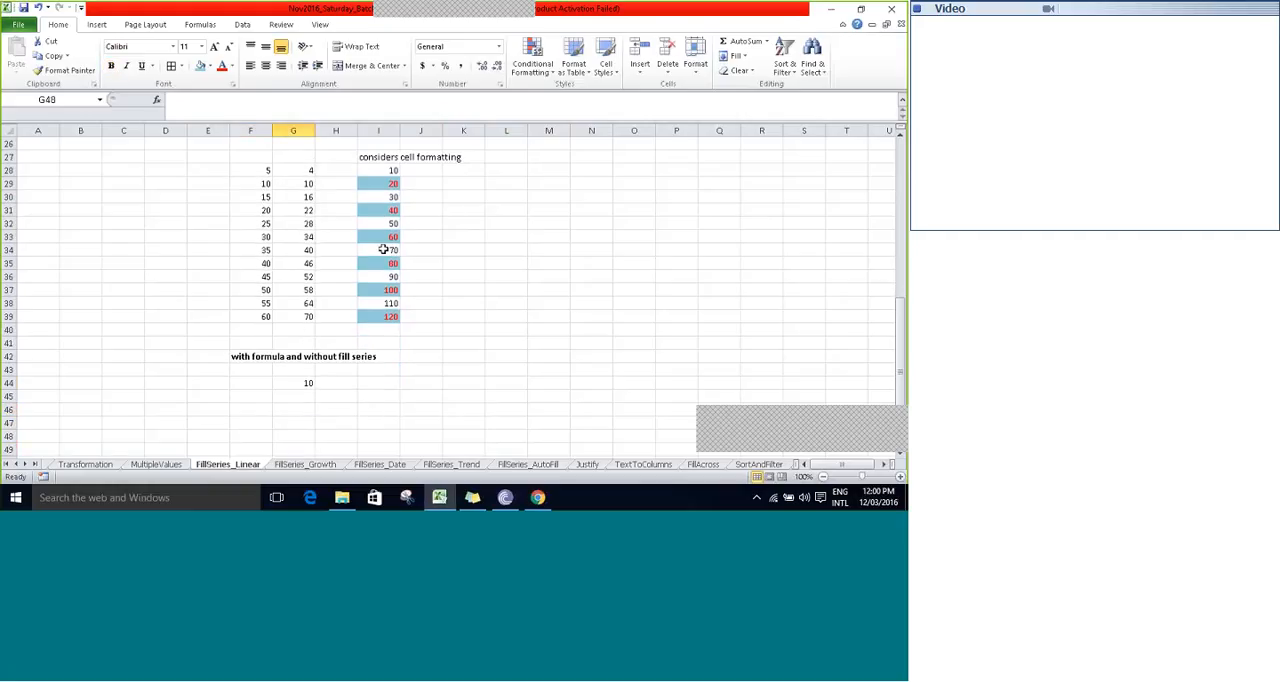
- Write the formula =G44+(G44*10%) in G45, below the starting value, to add 10% to the previous cell
{"action": "key", "text": "Up"}
{"action": "key", "text": "Up"}
{"action": "key", "text": "Up"}
{"action": "key", "text": "Up"}
{"action": "key", "text": "Return"}
{"action": "type", "text": "="}
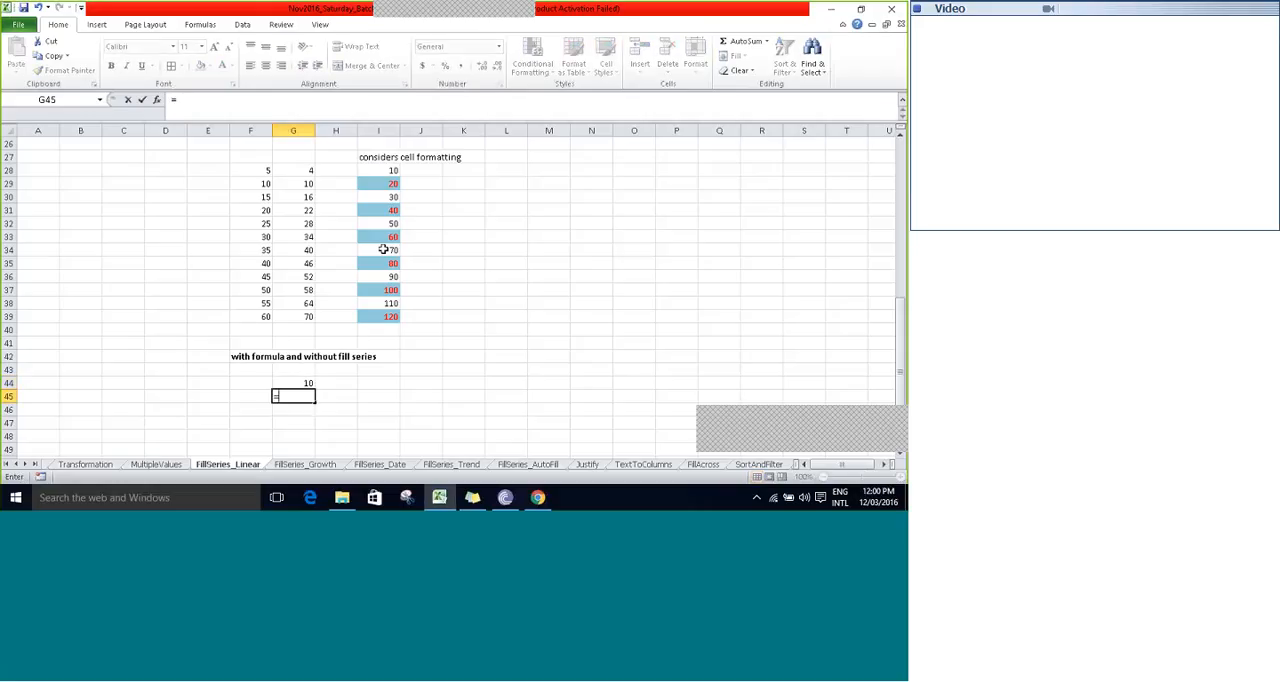
{"action": "key", "text": "Up"}
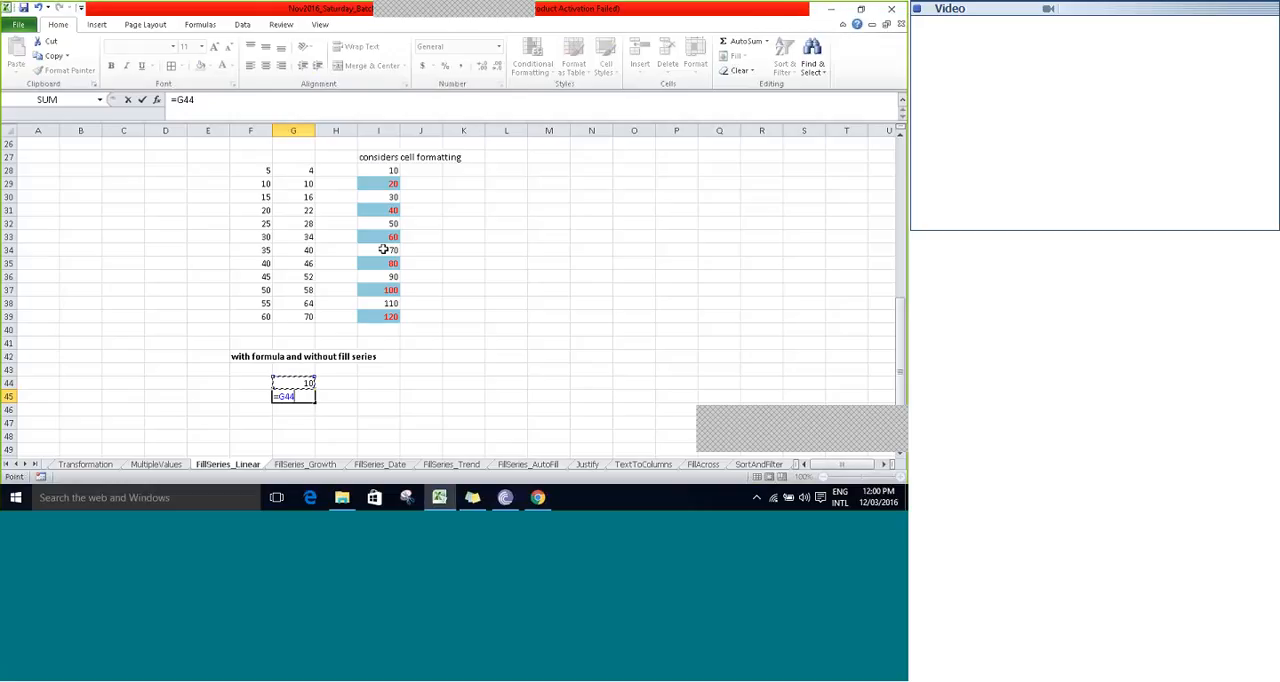
{"action": "type", "text": "+("}
{"action": "key", "text": "Up"}
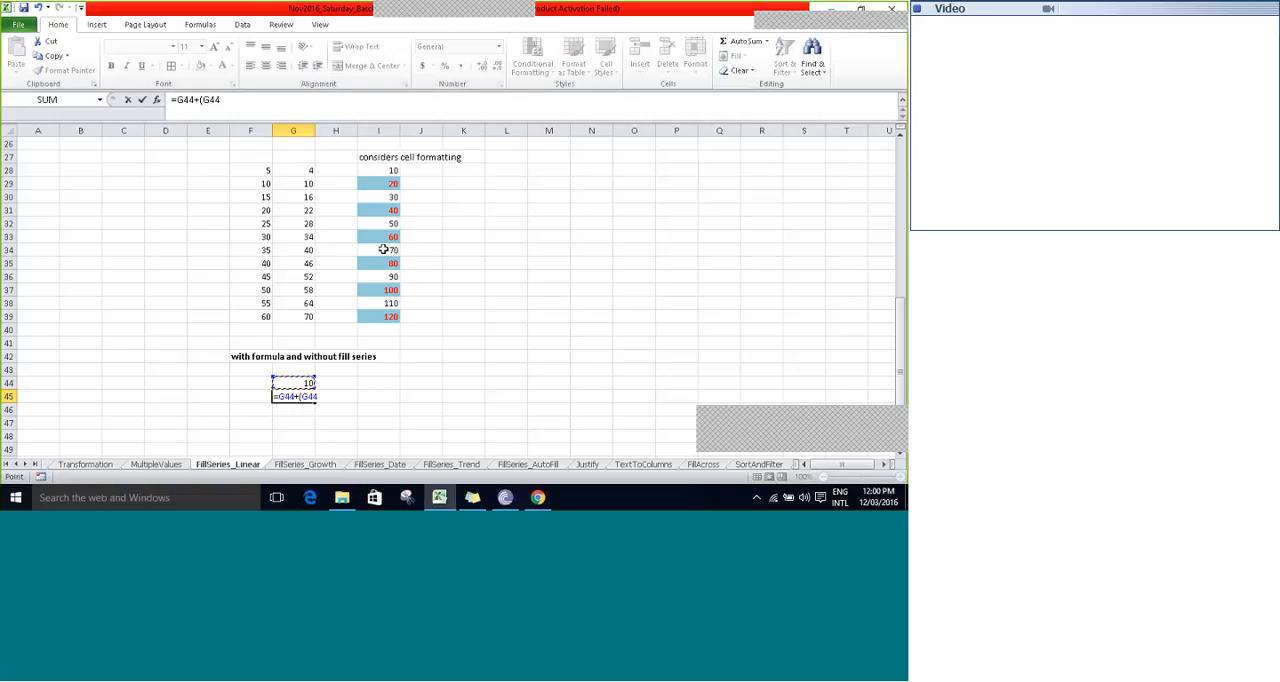
{"action": "type", "text": "*10%)"}
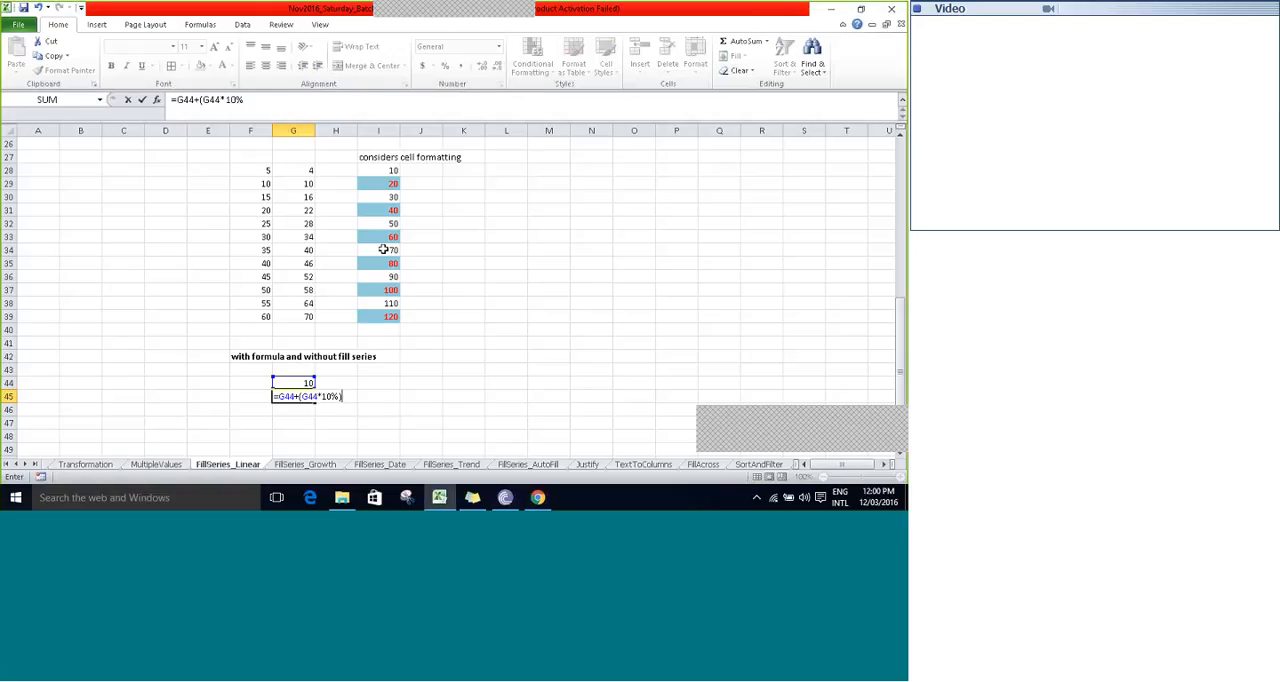
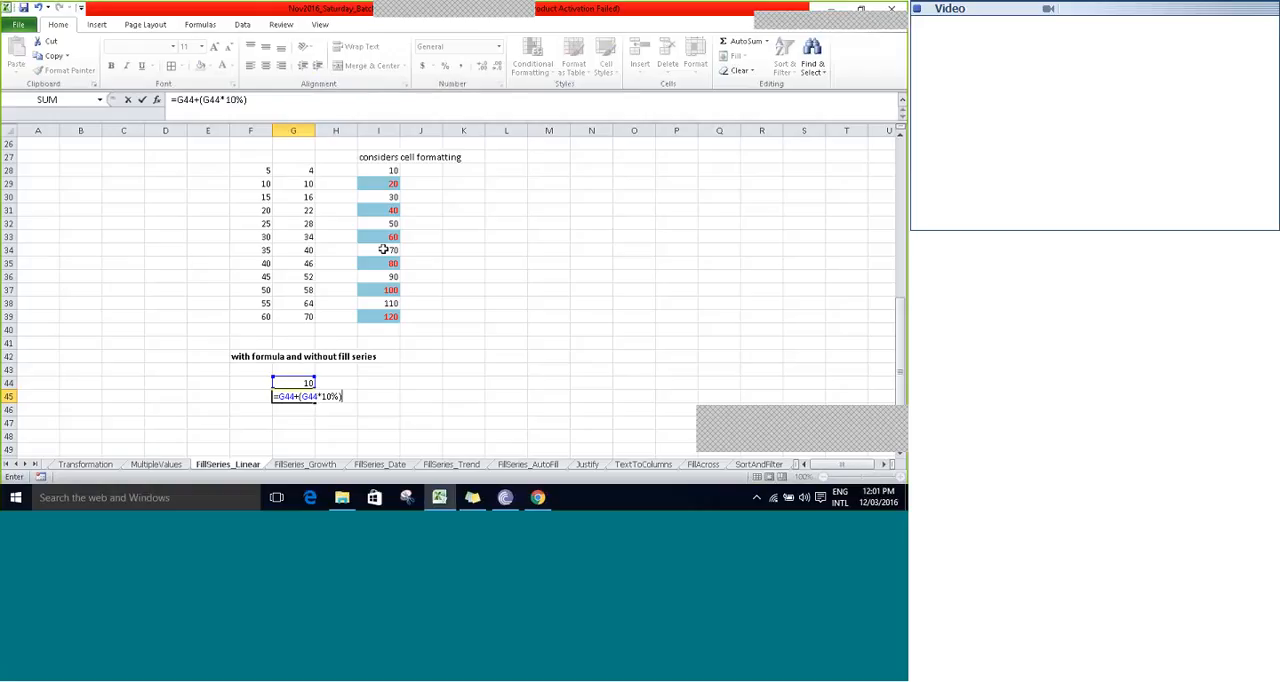
- Confirm the 10% growth formula =G44+(G44*10%) in G45
{"action": "key", "text": "ctrl+Return"}
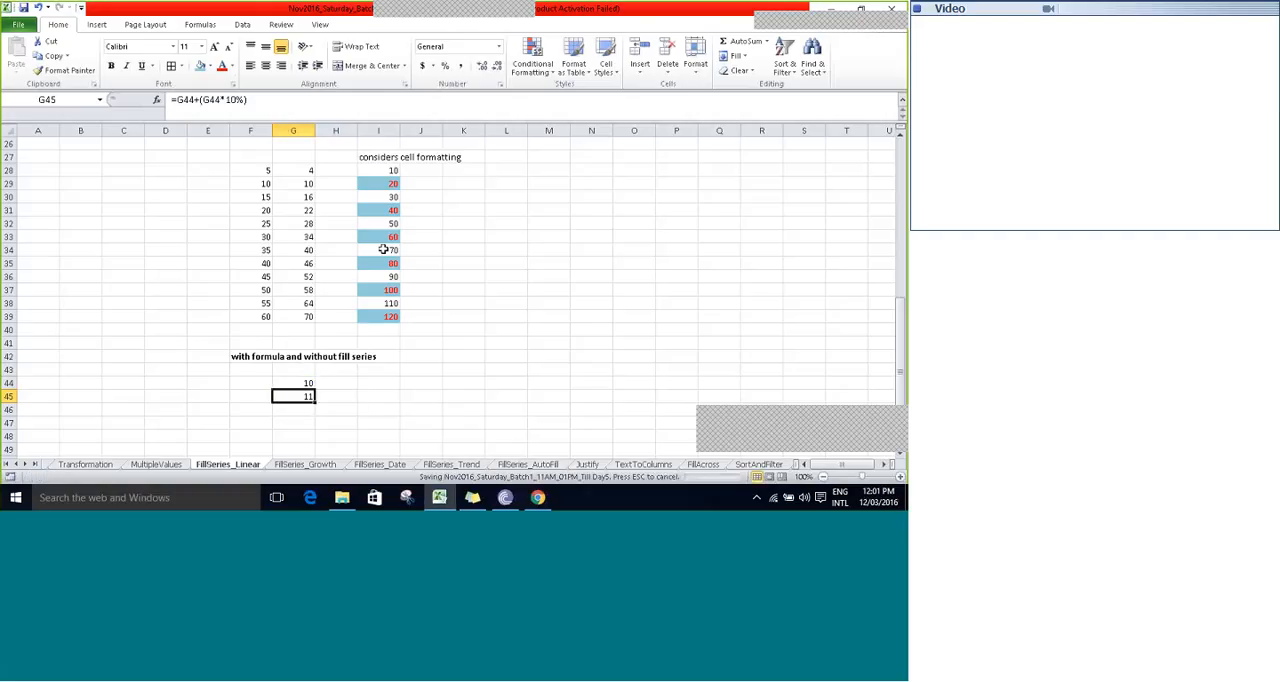
{"action": "key", "text": "Up"}
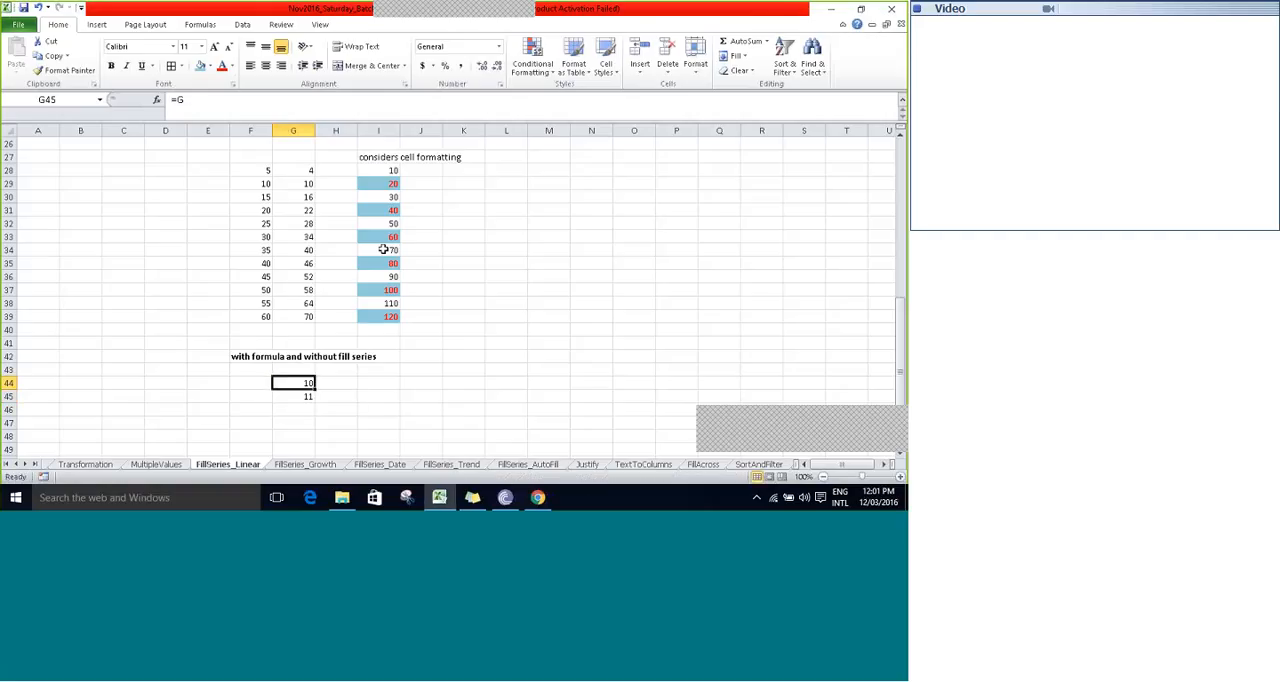
{"action": "scroll", "coordinate": [350, 326], "scroll_direction": "down", "scroll_amount": 2}
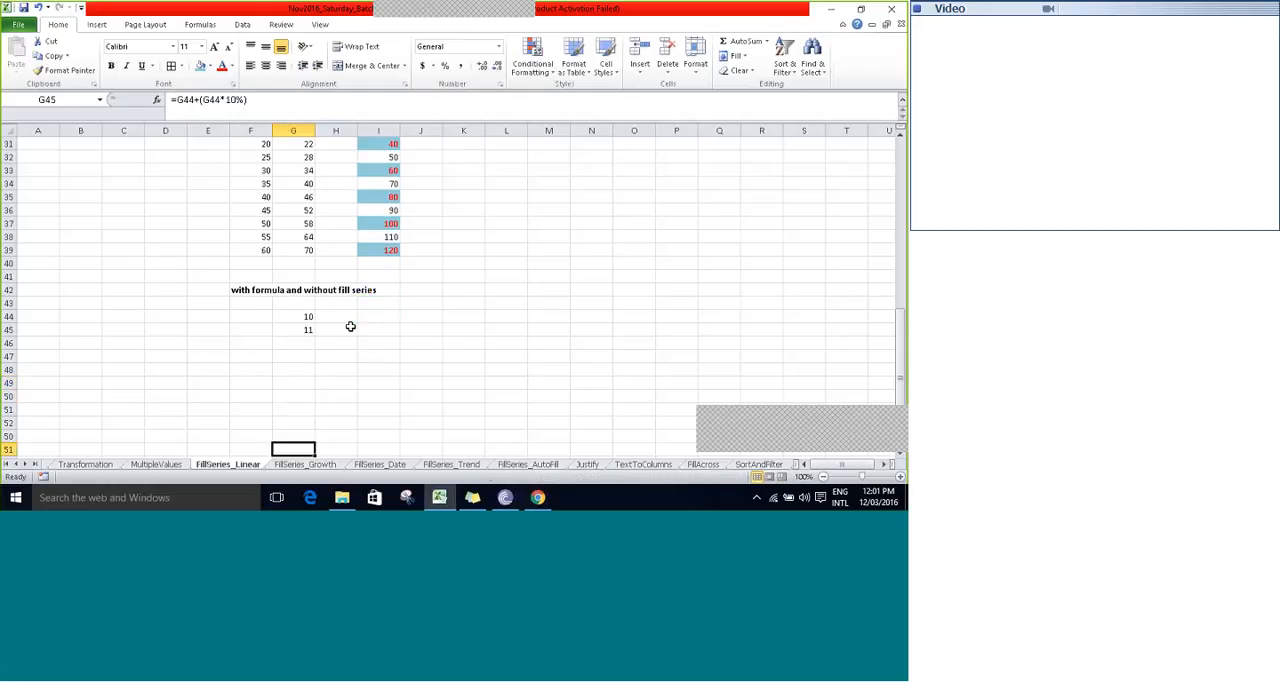
{"action": "scroll", "coordinate": [350, 326], "scroll_direction": "down", "scroll_amount": 4}
{"action": "type", "text": "=G"}
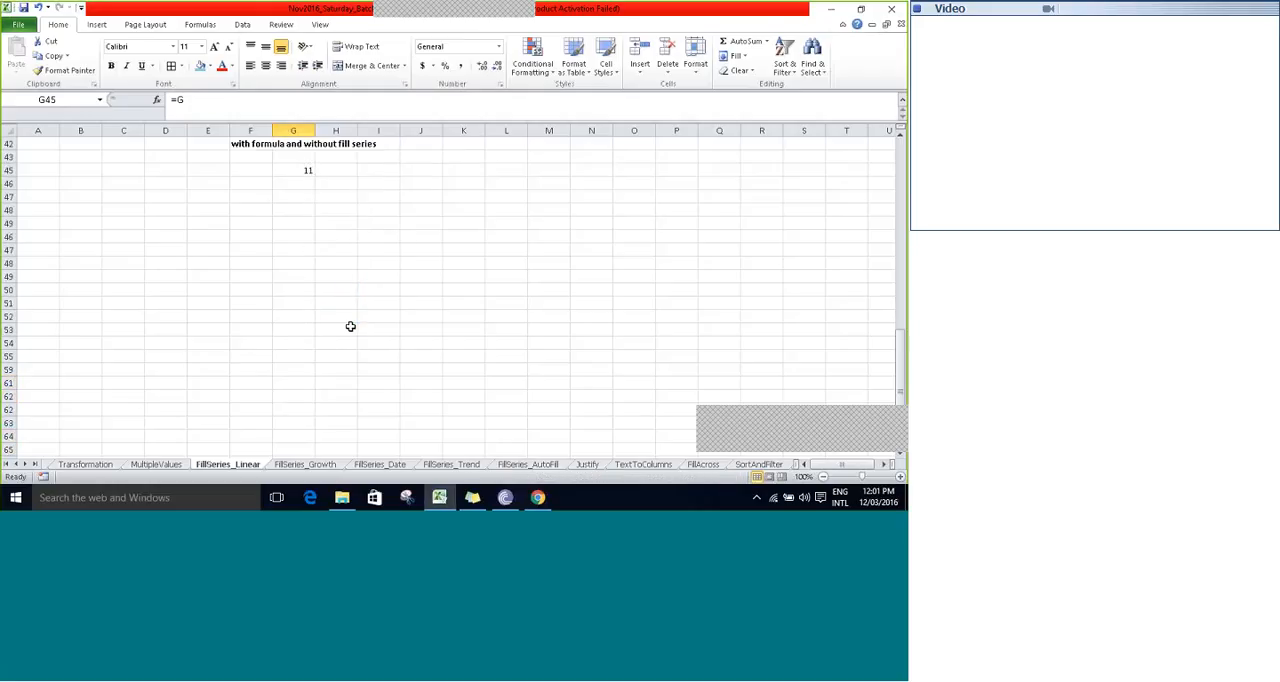
- Try to extend the series by filling the pair G44:G45 down to G47, and undo the fill
{"action": "key", "text": "Up"}
{"action": "key", "text": "Up"}
{"action": "key", "text": "Up"}
{"action": "key", "text": "Down"}
{"action": "key", "text": "Down"}
{"action": "key", "text": "Down"}
{"action": "key", "text": "Down"}
{"action": "key", "text": "Down"}
{"action": "key", "text": "shift+Down"}
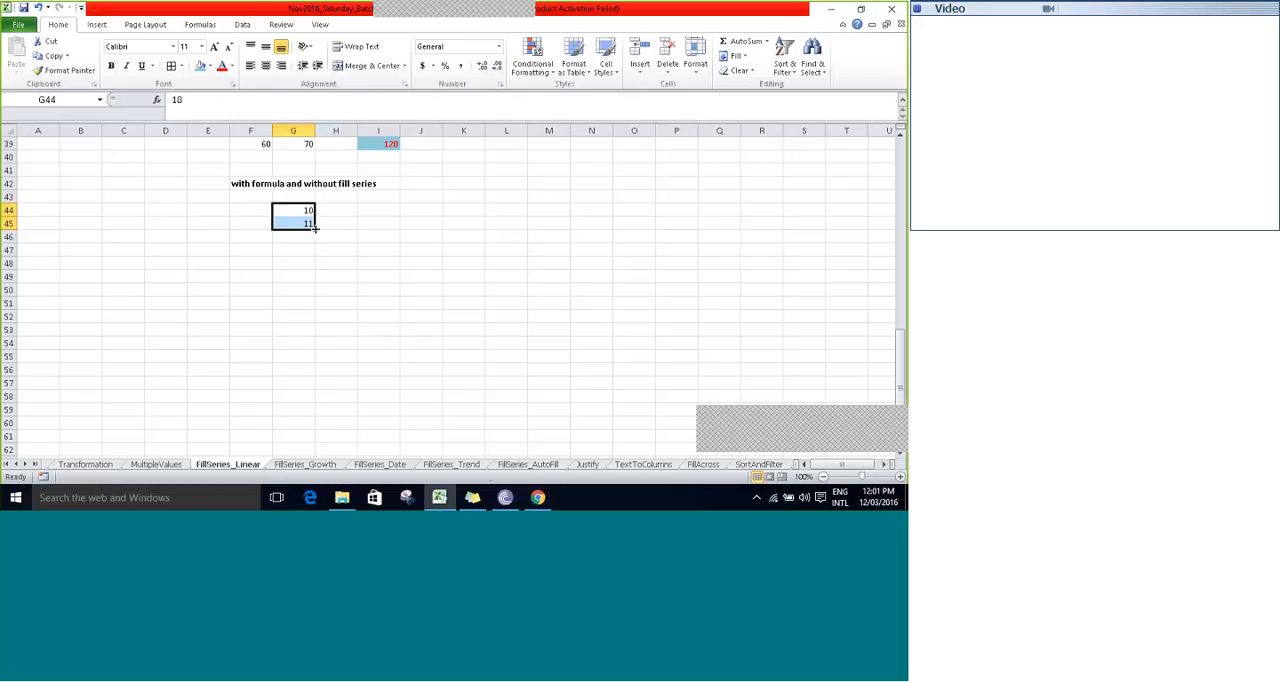
{"action": "left_click_drag", "start_coordinate": [314, 227], "coordinate": [313, 253]}
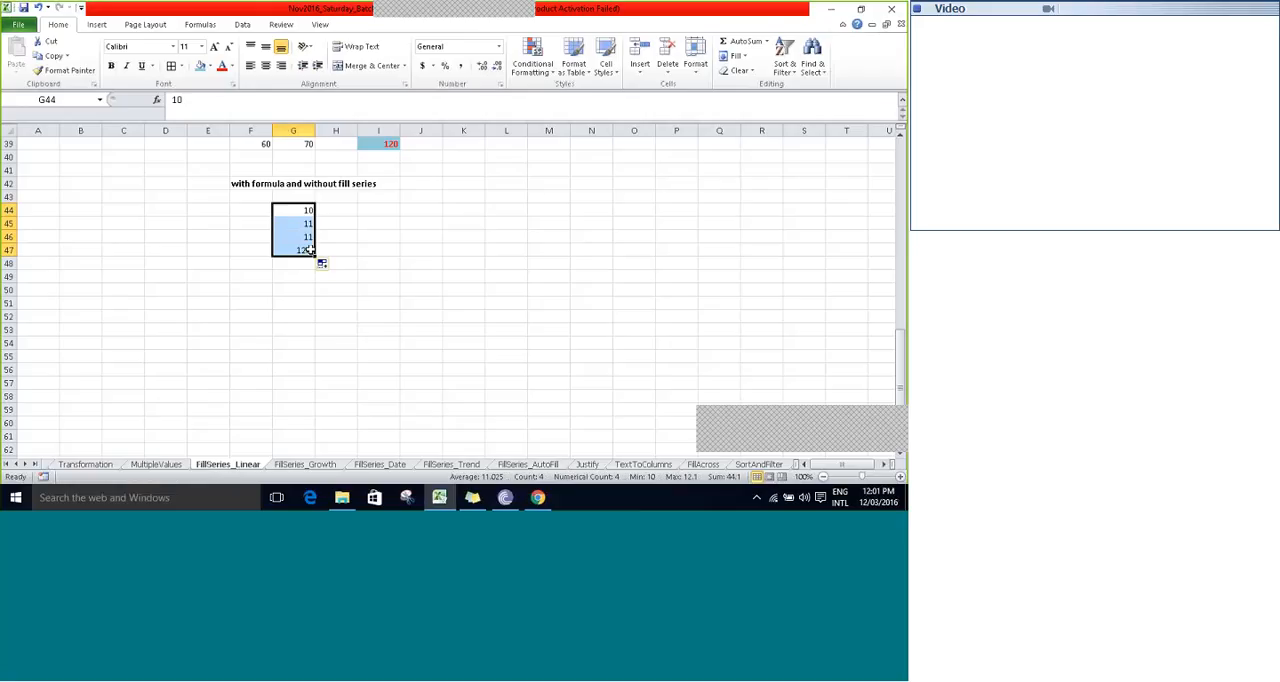
{"action": "key", "text": "ctrl+z"}
- Fill the growth formula from G45 alone down to G55
{"action": "left_click", "coordinate": [293, 222]}
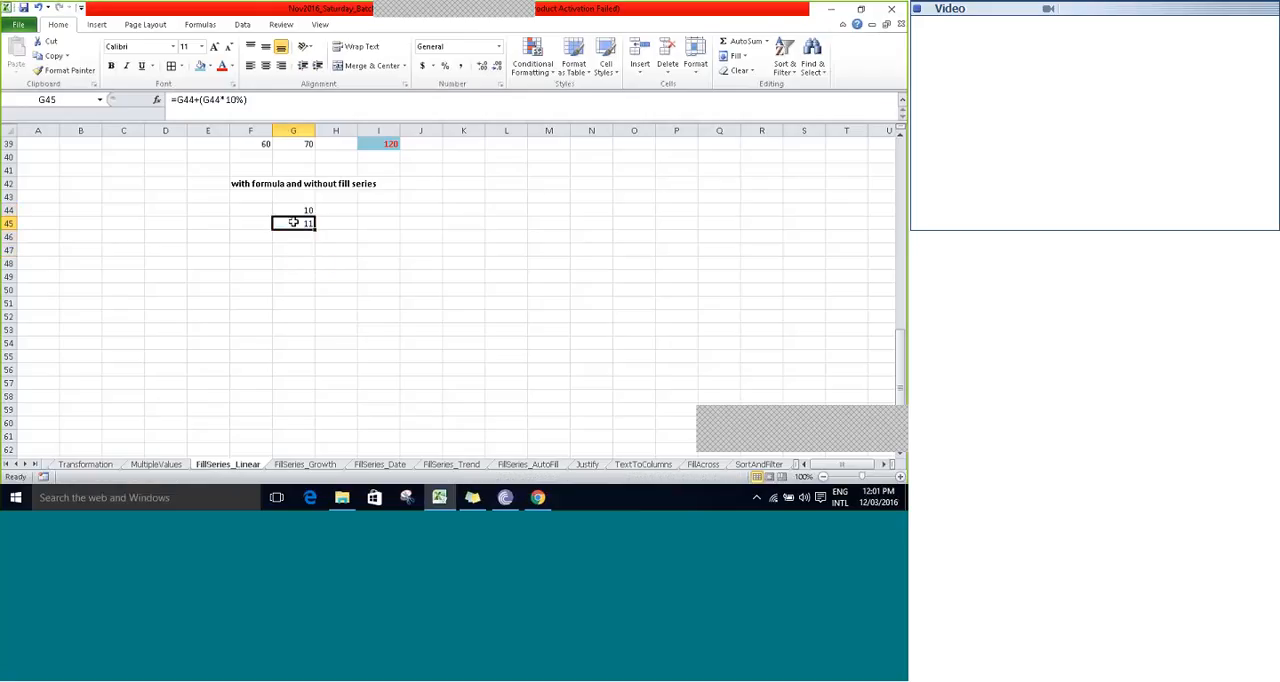
{"action": "left_click_drag", "start_coordinate": [314, 229], "coordinate": [302, 369]}
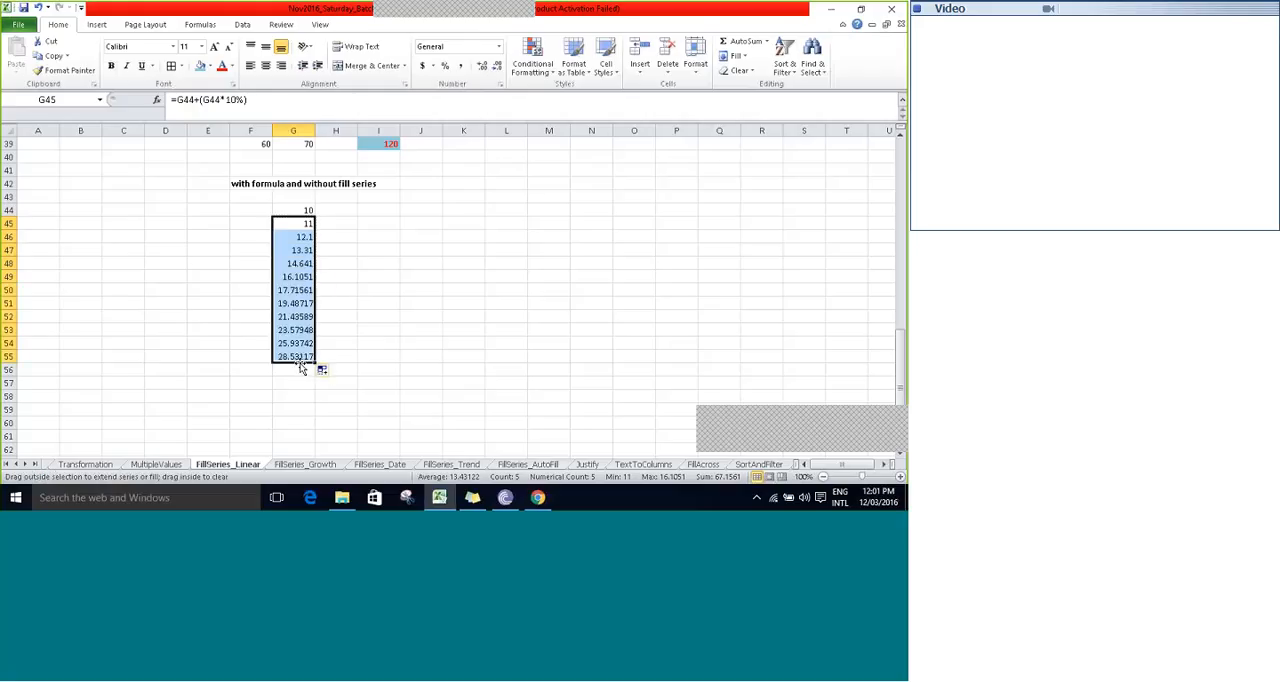
- Check which previous cell the copied growth formula refers to in G46 and in the last cell, G55
{"action": "double_click", "coordinate": [303, 238]}
{"action": "key", "text": "Escape"}
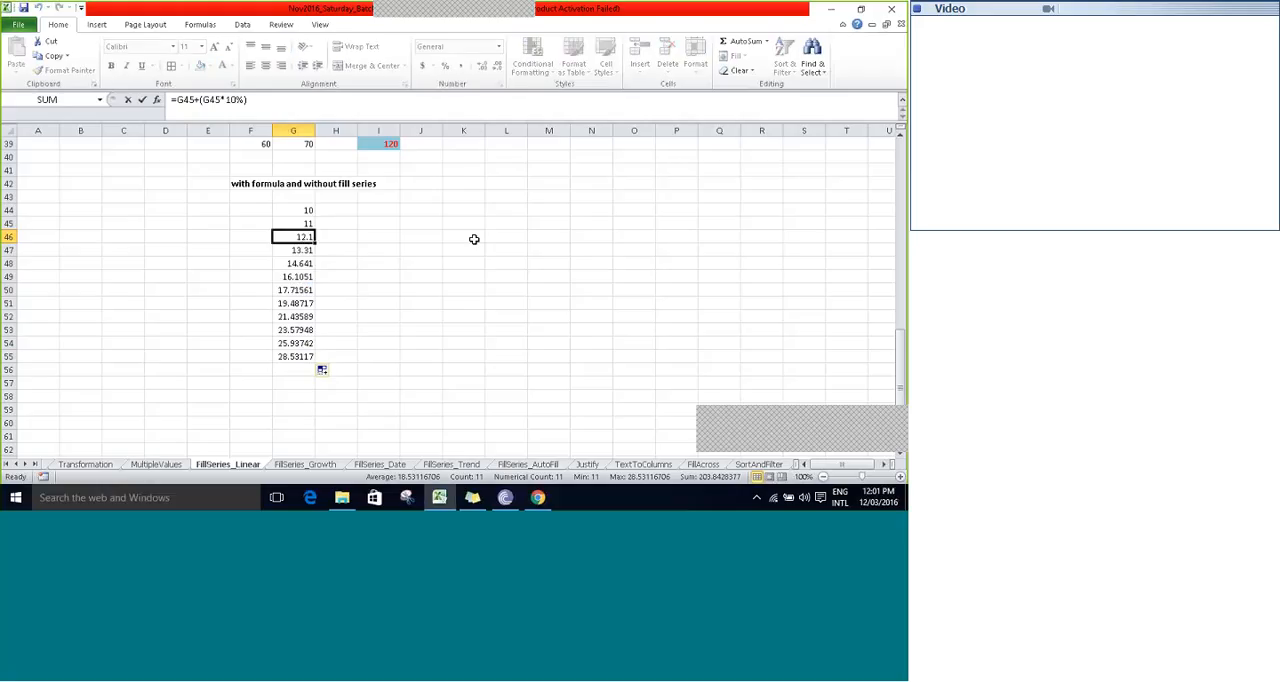
{"action": "key", "text": "F2"}
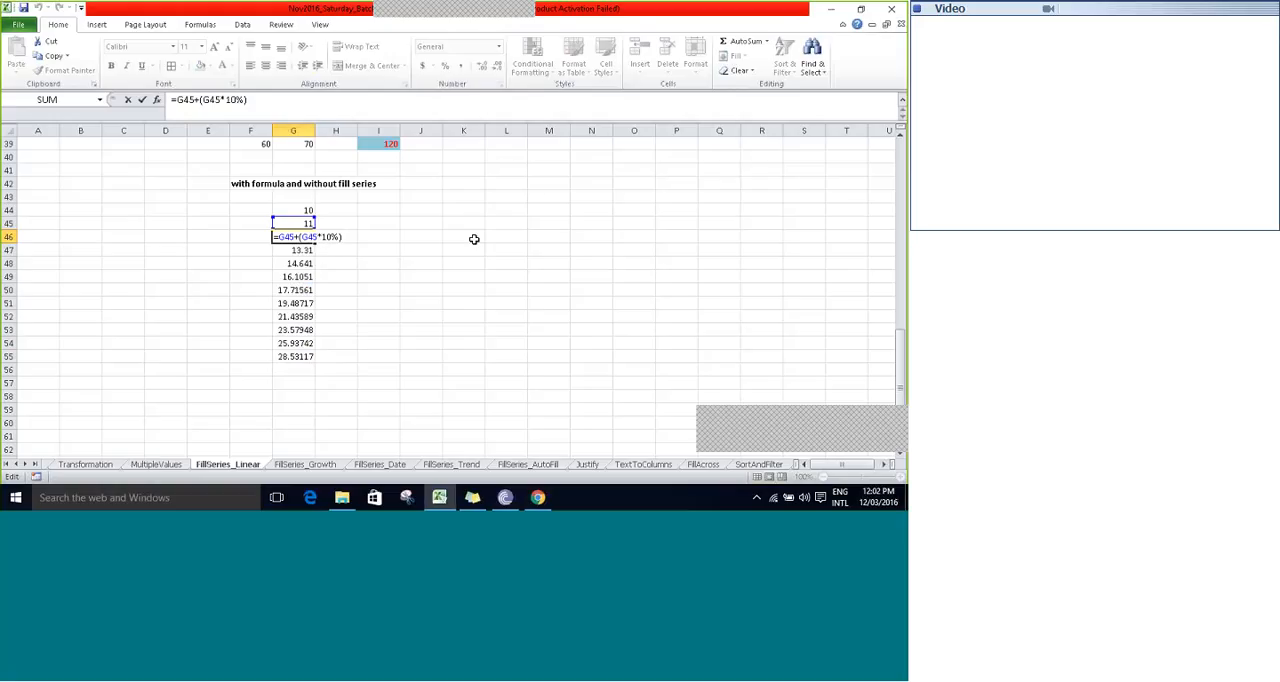
{"action": "key", "text": "ctrl+Return"}
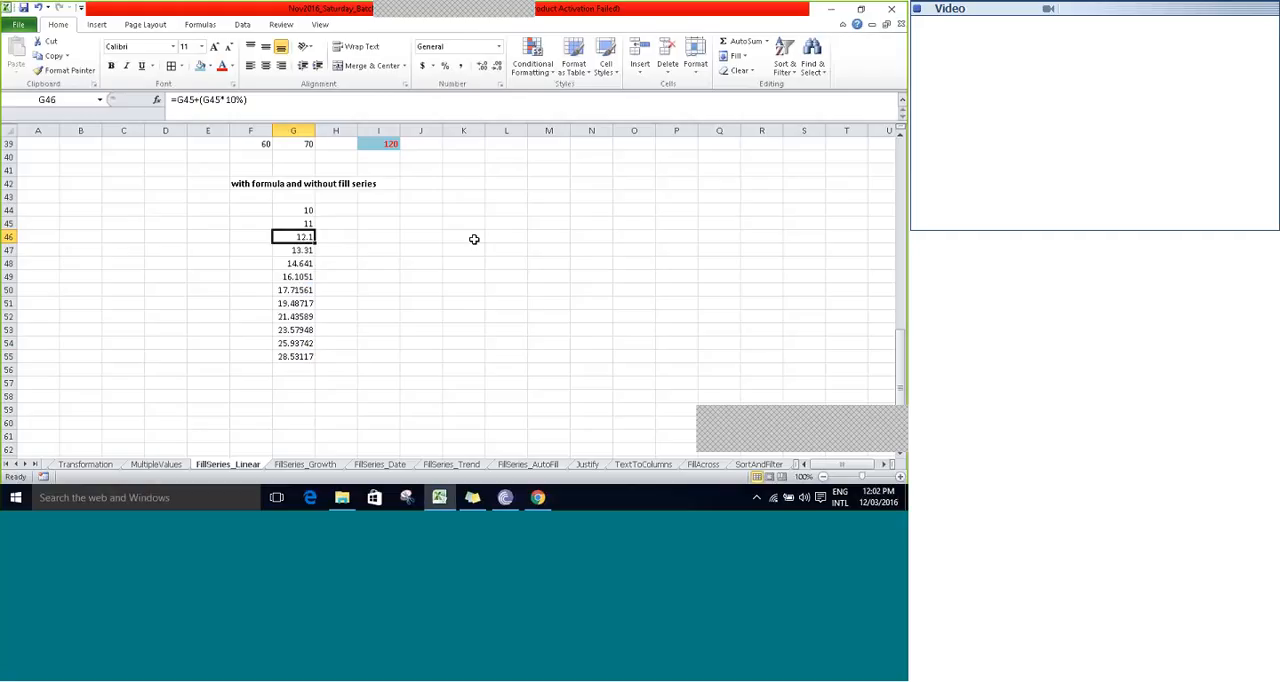
{"action": "key", "text": "Down"}
{"action": "key", "text": "Down"}
{"action": "key", "text": "Down"}
{"action": "key", "text": "Down"}
{"action": "key", "text": "Down"}
{"action": "key", "text": "Down"}
{"action": "key", "text": "Down"}
{"action": "key", "text": "Down"}
{"action": "key", "text": "Down"}
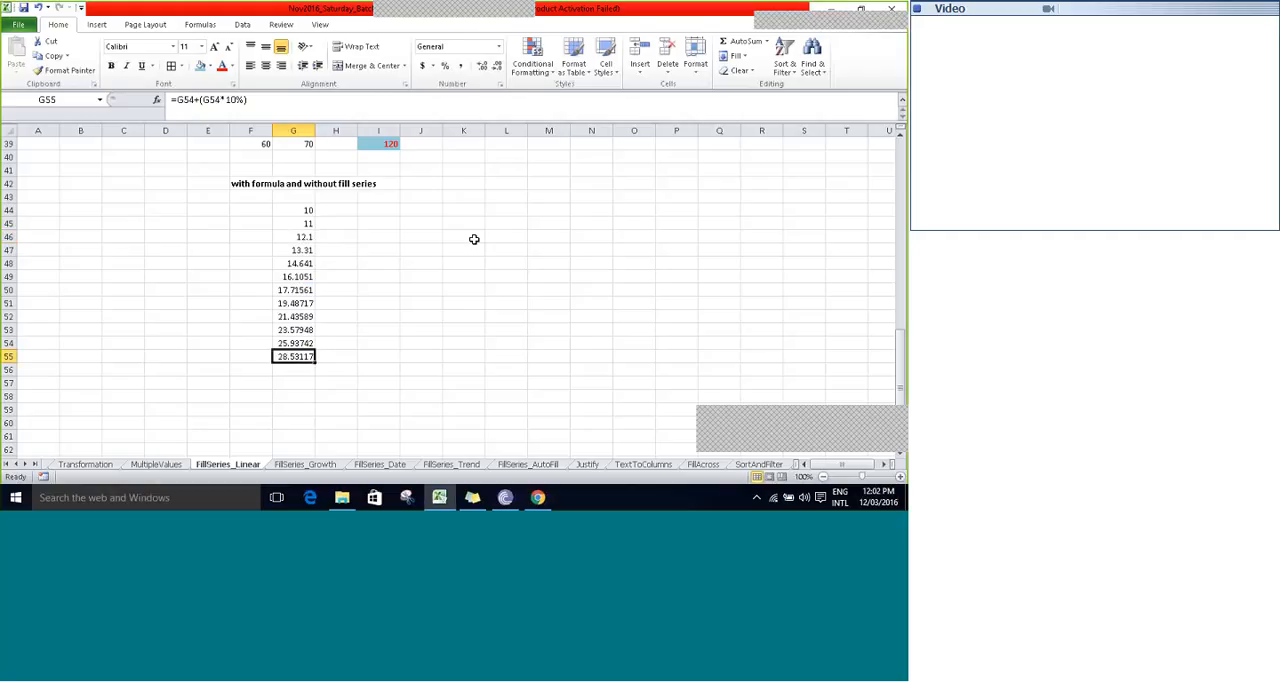
{"action": "key", "text": "F2"}
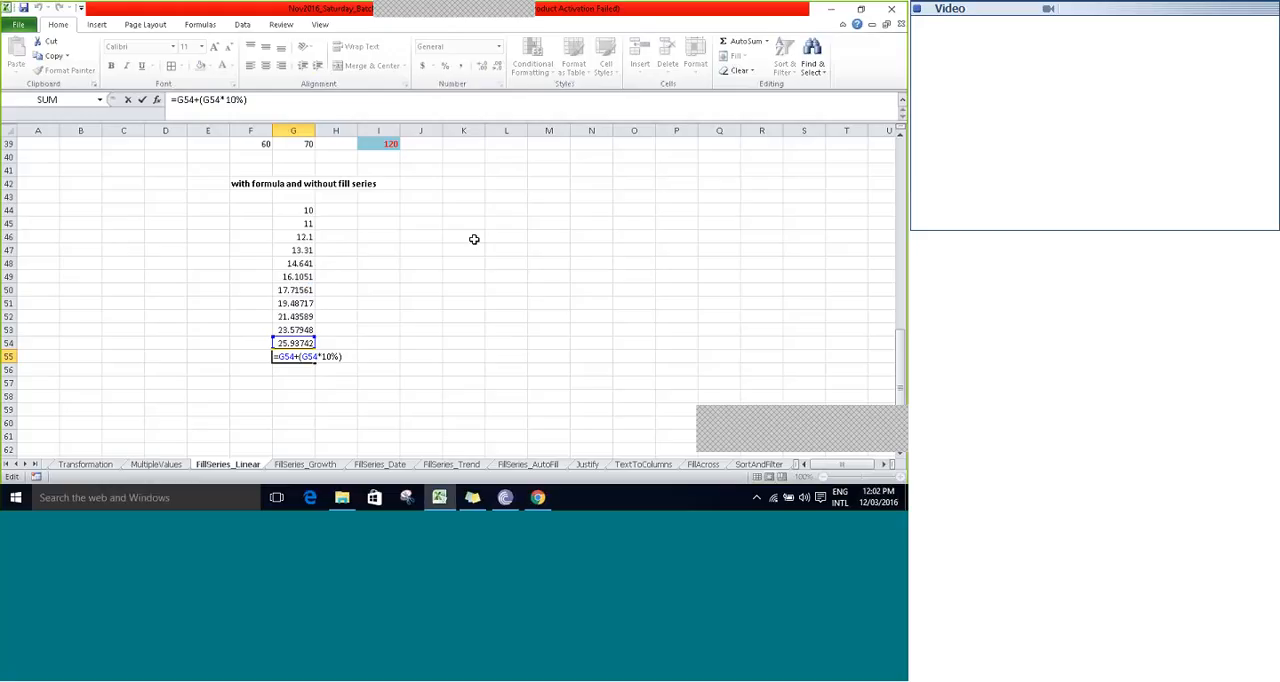
{"action": "key", "text": "Escape"}
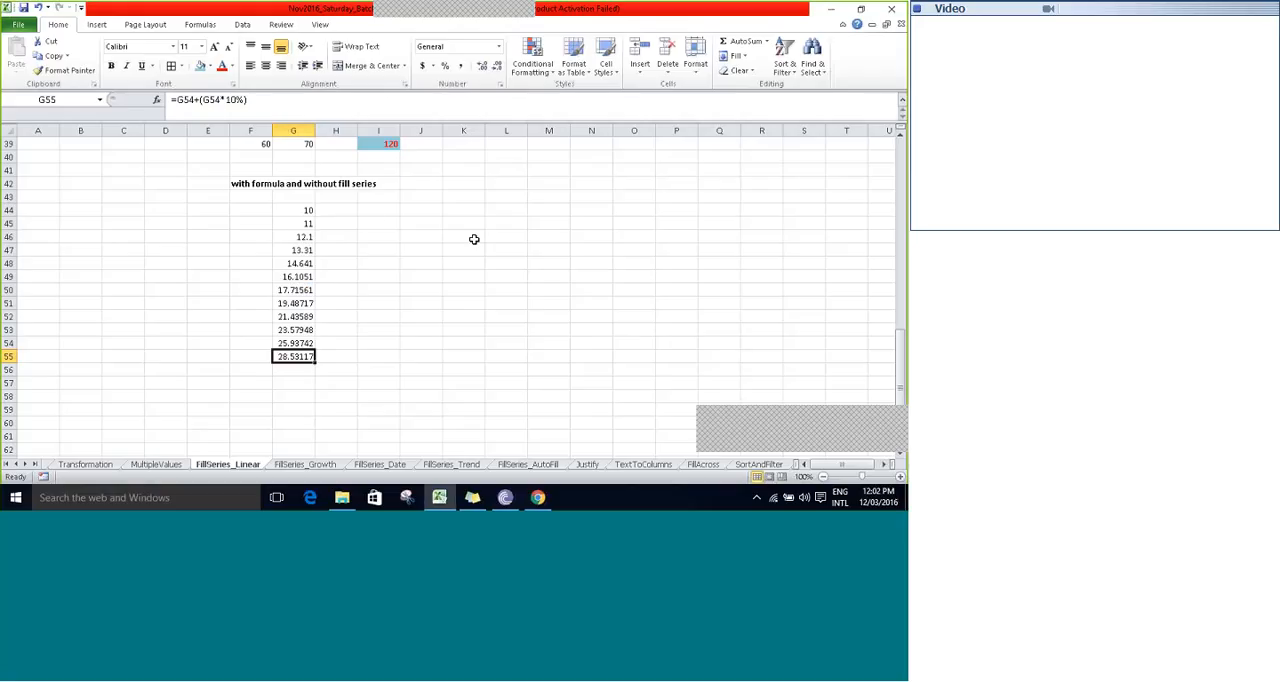
- Review the linear series examples at the start of the sheet, across row 9 and down column E
{"action": "scroll", "coordinate": [474, 239], "scroll_direction": "up", "scroll_amount": 13}
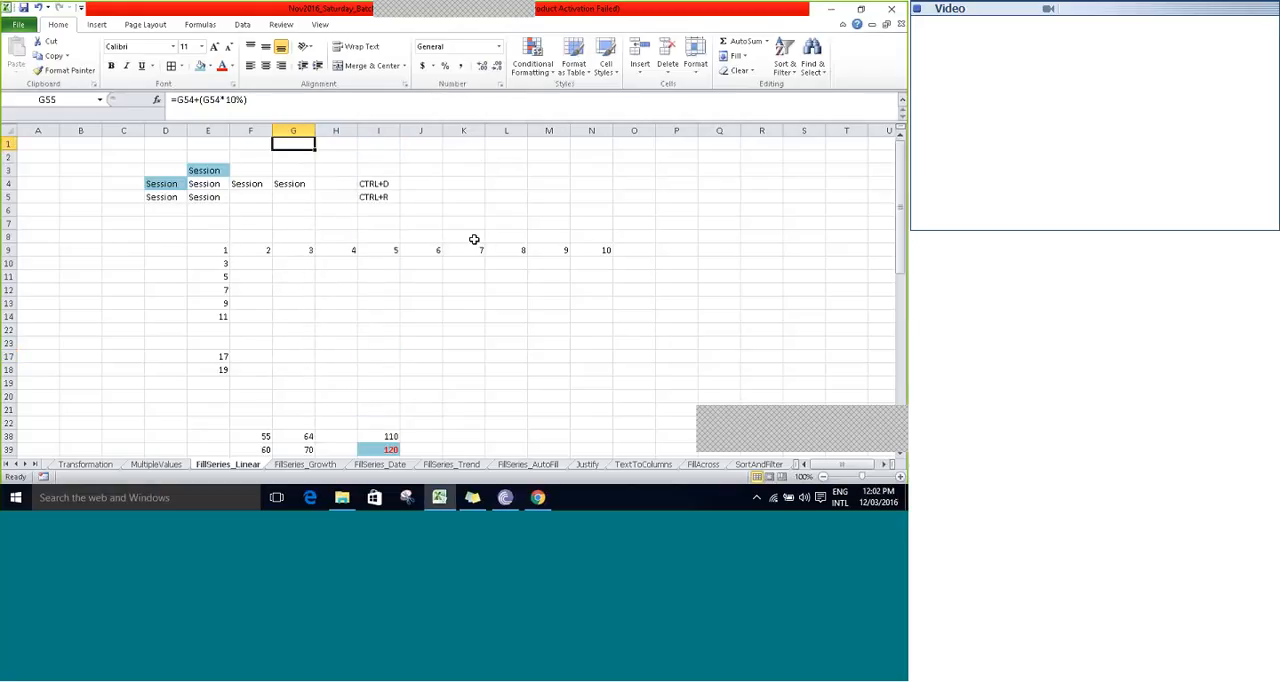
{"action": "type", "text": "=G"}
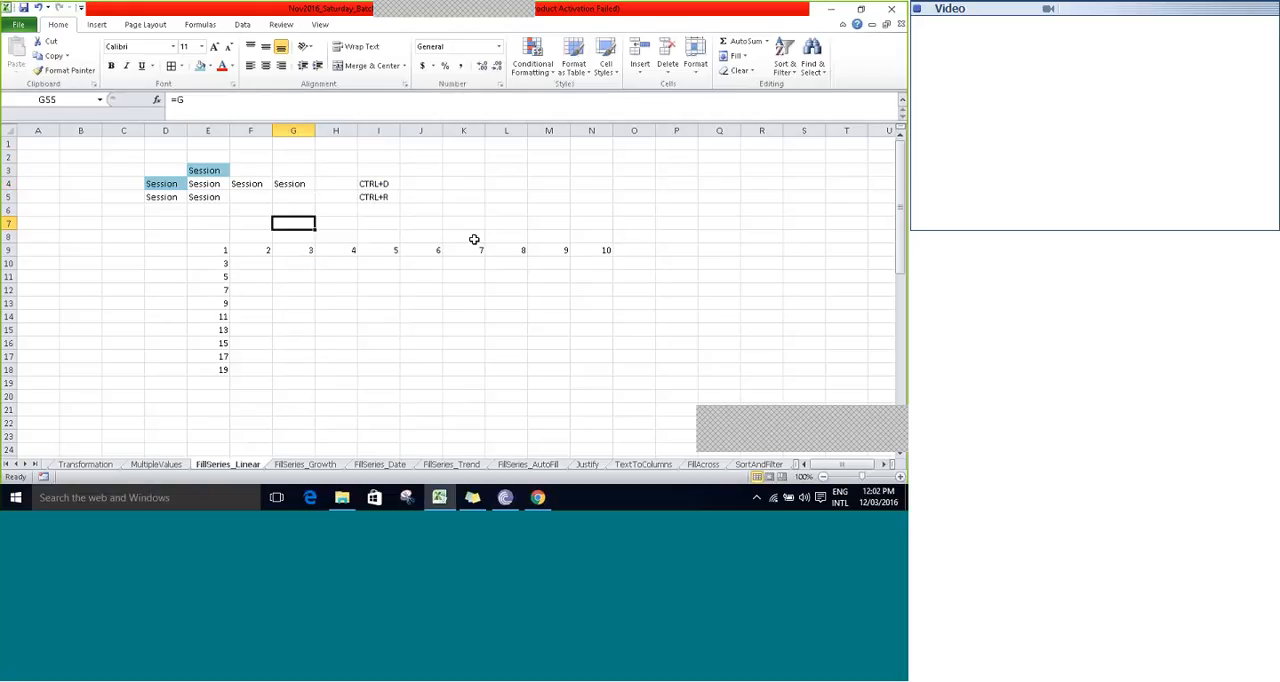
{"action": "key", "text": "Down"}
{"action": "key", "text": "Down"}
{"action": "key", "text": "Left"}
{"action": "key", "text": "Left"}
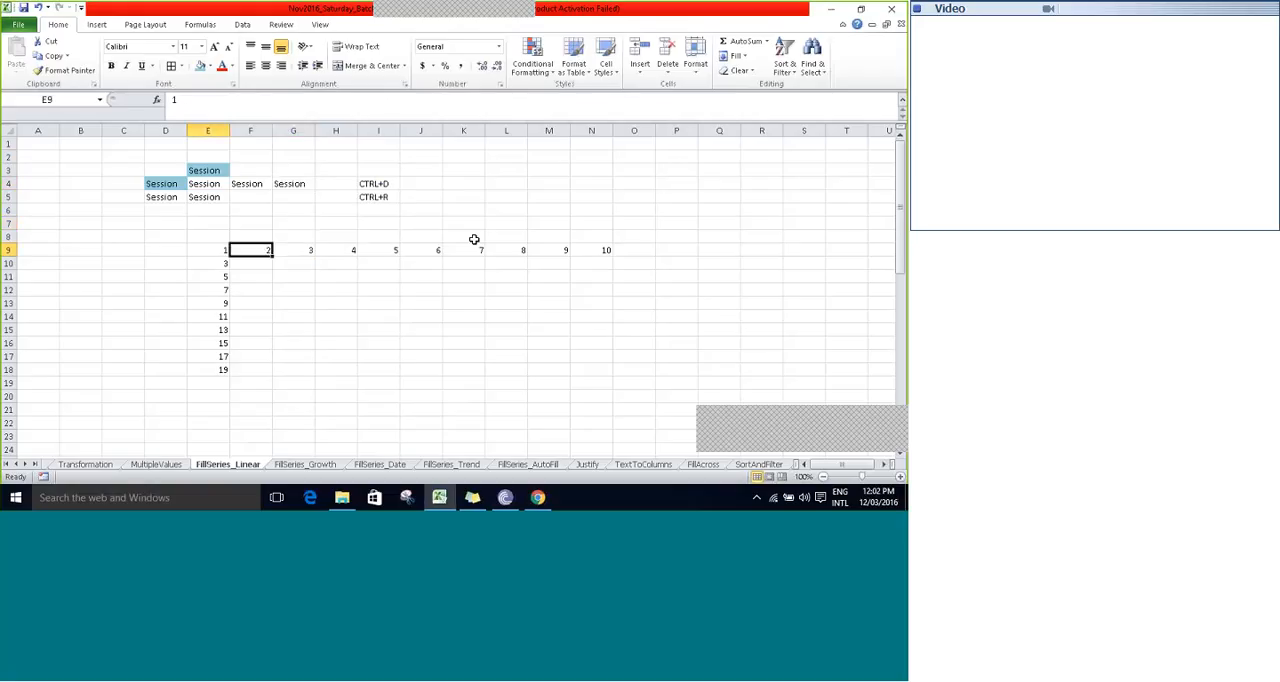
{"action": "key", "text": "Right"}
{"action": "key", "text": "Right"}
{"action": "key", "text": "Right"}
{"action": "key", "text": "Right"}
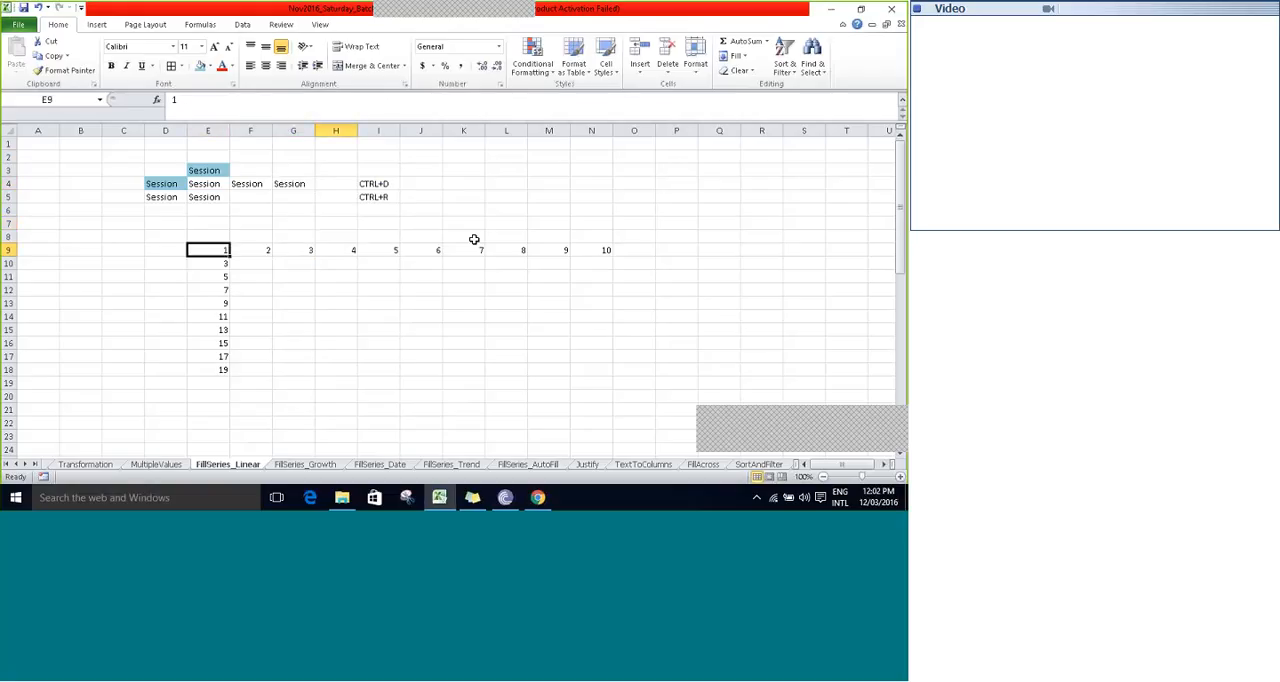
{"action": "key", "text": "Left"}
{"action": "key", "text": "Left"}
{"action": "key", "text": "Left"}
{"action": "key", "text": "Left"}
{"action": "key", "text": "Down"}
{"action": "key", "text": "Down"}
{"action": "key", "text": "Down"}
{"action": "key", "text": "Down"}
{"action": "key", "text": "Down"}
{"action": "key", "text": "Down"}
{"action": "key", "text": "Down"}
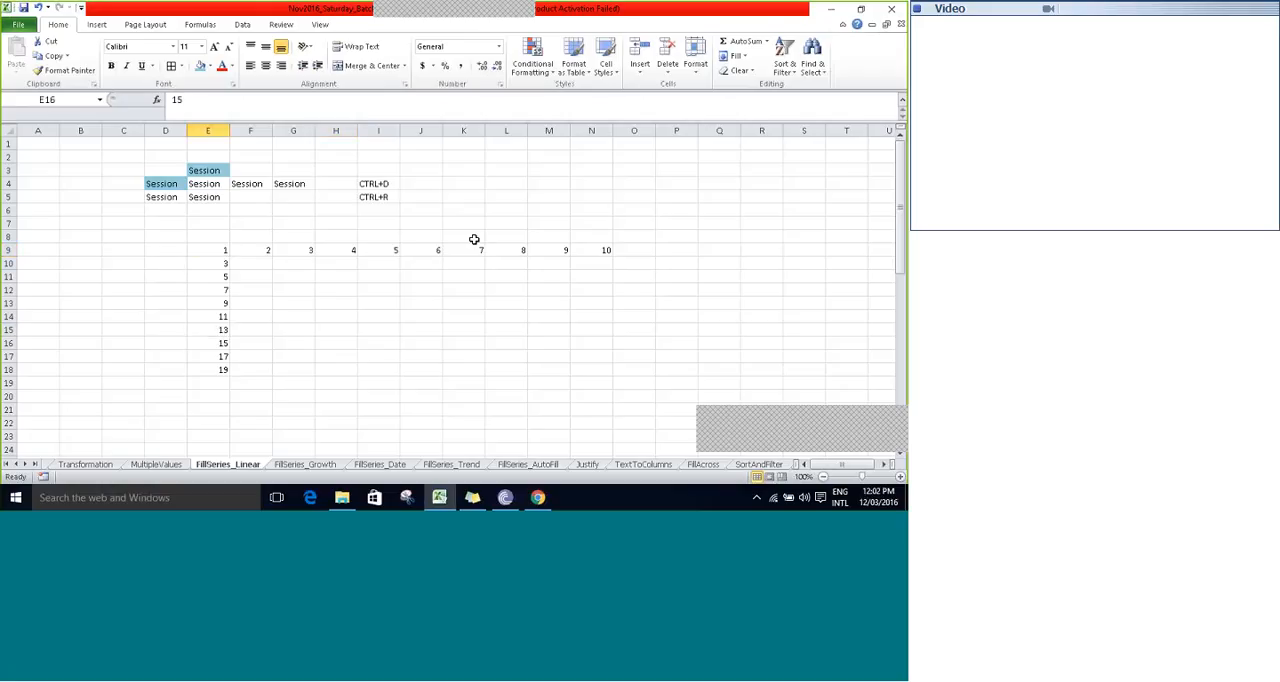
{"action": "key", "text": "Down"}
{"action": "key", "text": "Down"}
{"action": "key", "text": "Down"}
{"action": "key", "text": "Down"}
{"action": "key", "text": "Down"}
{"action": "key", "text": "Down"}
{"action": "key", "text": "Down"}
{"action": "key", "text": "Down"}
{"action": "key", "text": "Down"}
{"action": "key", "text": "Down"}
{"action": "key", "text": "Down"}
{"action": "key", "text": "Down"}
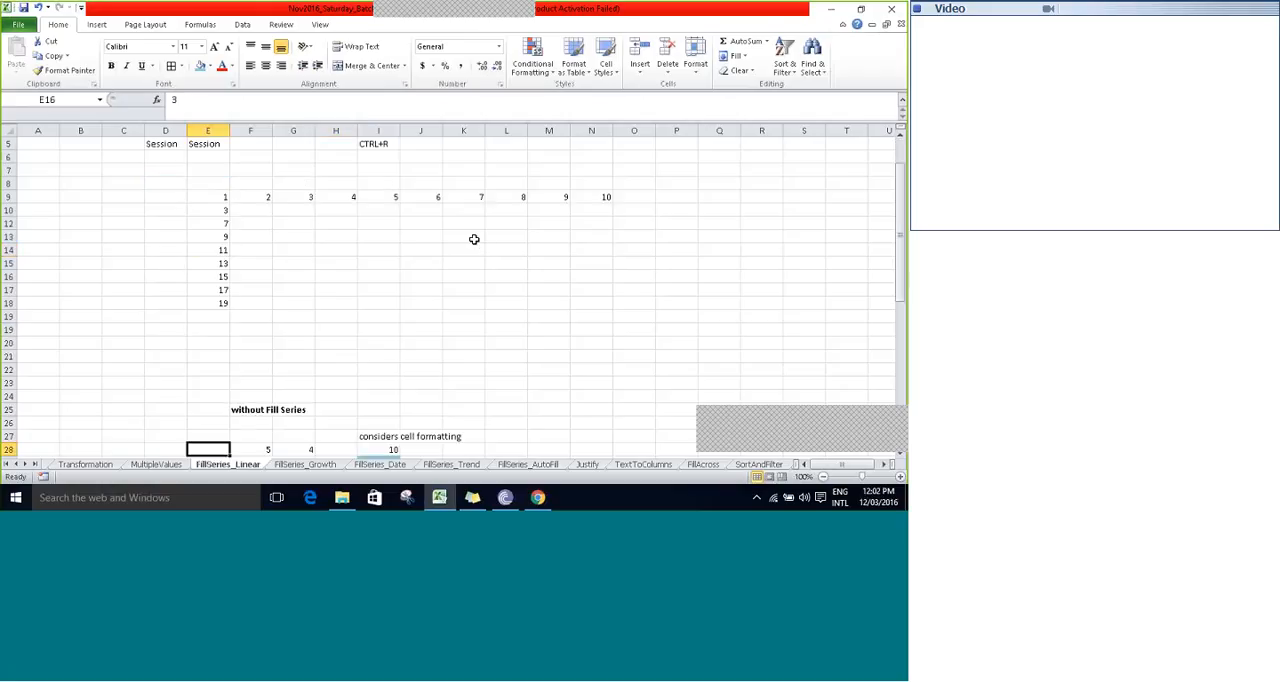
- Review the "without Fill Series" examples from row 28, including the series in column I that considers cell formatting
{"action": "key", "text": "Down"}
{"action": "key", "text": "Down"}
{"action": "key", "text": "Down"}
{"action": "key", "text": "Down"}
{"action": "key", "text": "Down"}
{"action": "key", "text": "Down"}
{"action": "key", "text": "Down"}
{"action": "key", "text": "Down"}
{"action": "key", "text": "Down"}
{"action": "key", "text": "Down"}
{"action": "key", "text": "Up"}
{"action": "key", "text": "Up"}
{"action": "key", "text": "Up"}
{"action": "key", "text": "Up"}
{"action": "key", "text": "Up"}
{"action": "key", "text": "Up"}
{"action": "key", "text": "Up"}
{"action": "key", "text": "Up"}
{"action": "key", "text": "Up"}
{"action": "key", "text": "Right"}
{"action": "key", "text": "Up"}
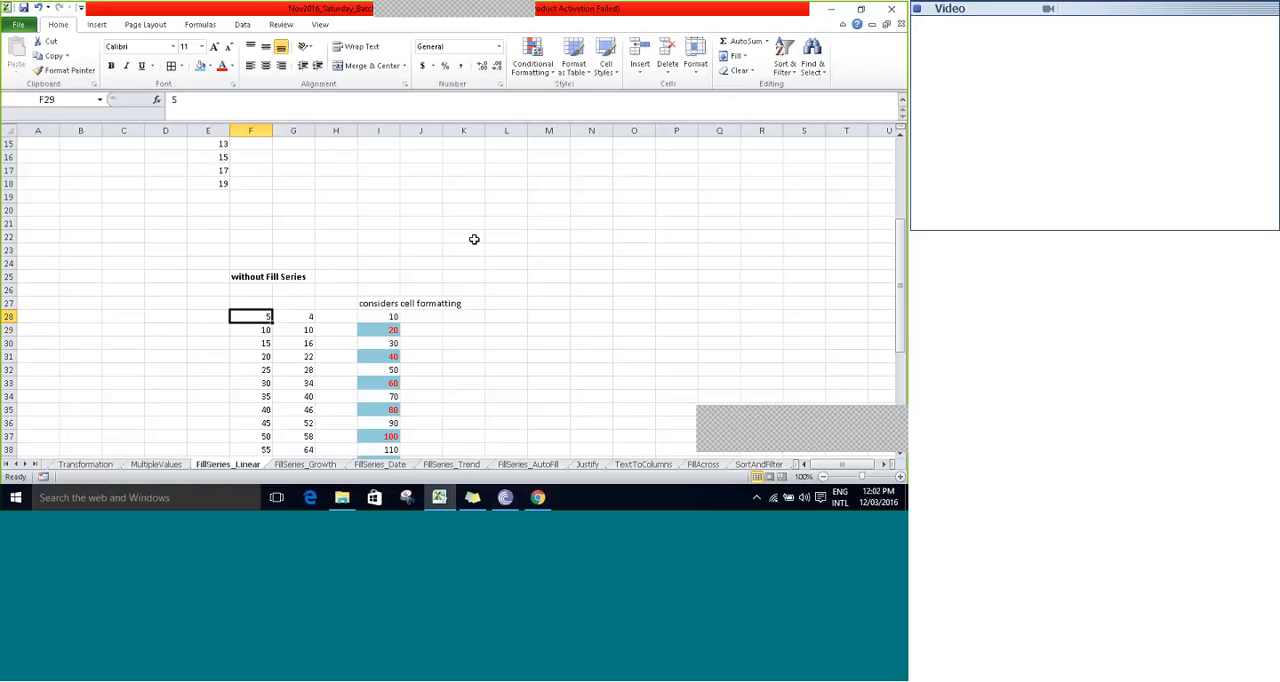
{"action": "key", "text": "Right"}
{"action": "key", "text": "Right"}
{"action": "key", "text": "Right"}
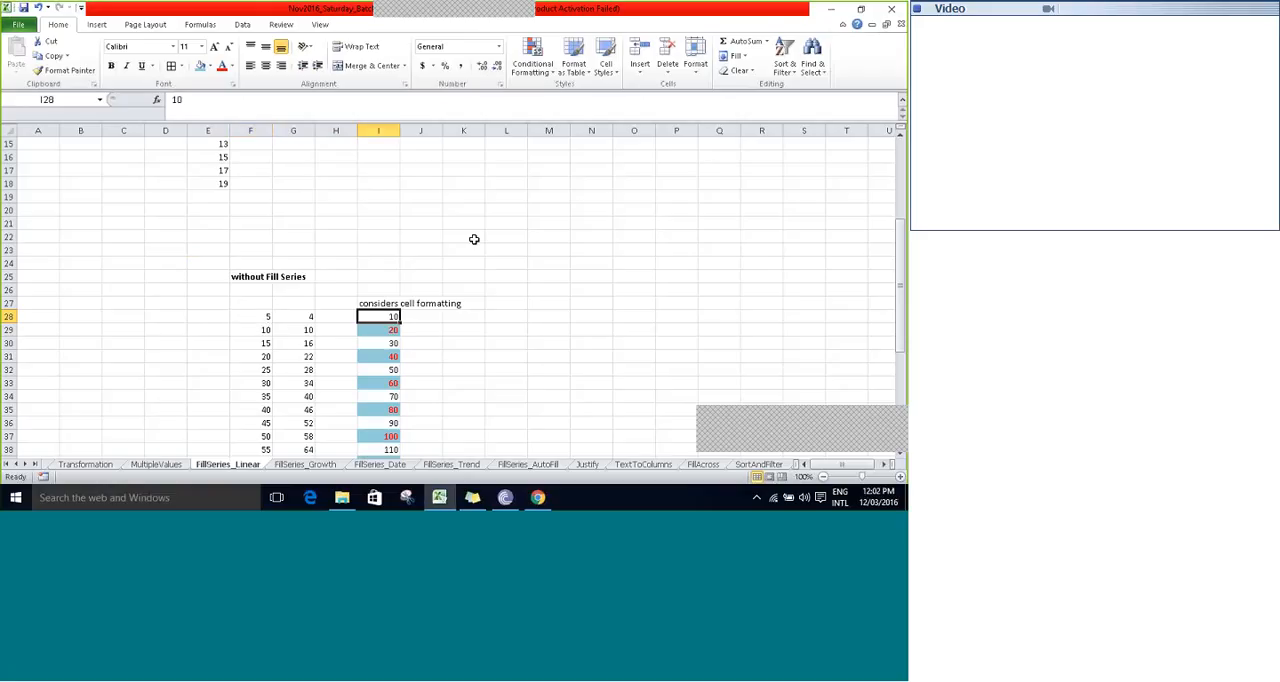
{"action": "key", "text": "Down"}
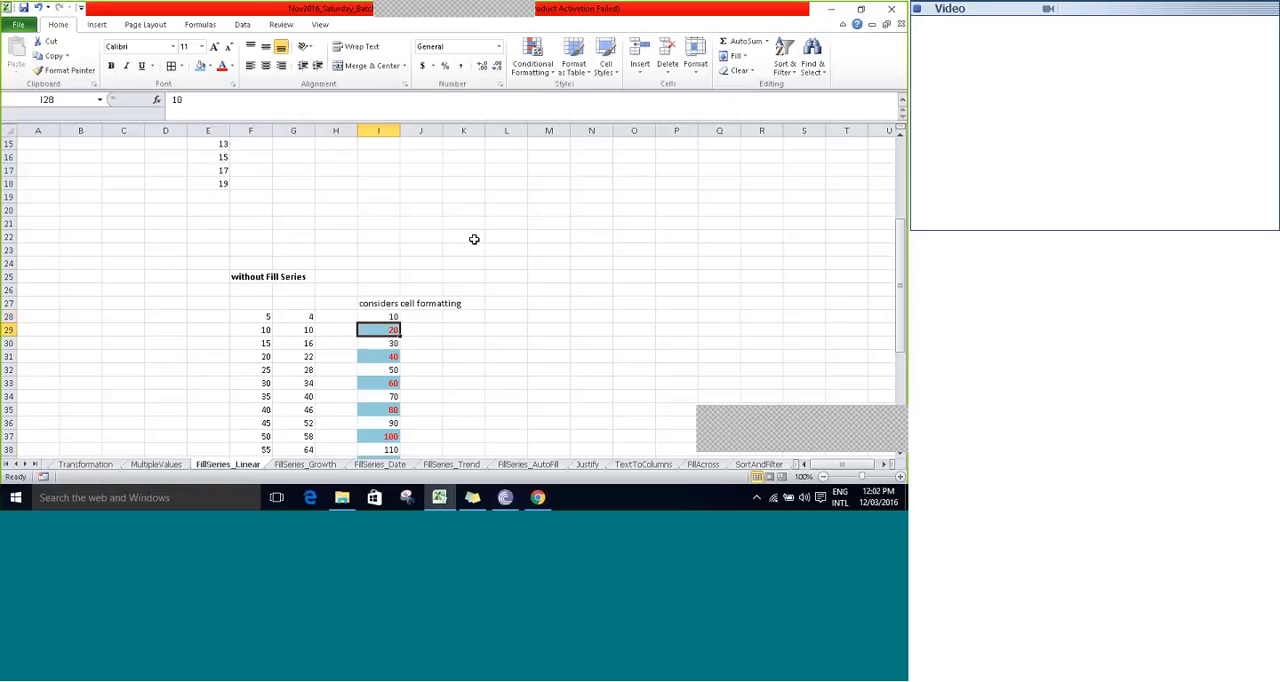
{"action": "key", "text": "Down"}
{"action": "key", "text": "Down"}
{"action": "key", "text": "Down"}
{"action": "key", "text": "Down"}
{"action": "key", "text": "Down"}
{"action": "key", "text": "Down"}
{"action": "key", "text": "Down"}
{"action": "key", "text": "Down"}
{"action": "key", "text": "Down"}
{"action": "key", "text": "Down"}
{"action": "key", "text": "Down"}
{"action": "key", "text": "Down"}
{"action": "key", "text": "Down"}
{"action": "key", "text": "Down"}
{"action": "key", "text": "Down"}
{"action": "key", "text": "Down"}
{"action": "key", "text": "Down"}
{"action": "key", "text": "Down"}
{"action": "key", "text": "Down"}
{"action": "key", "text": "Down"}
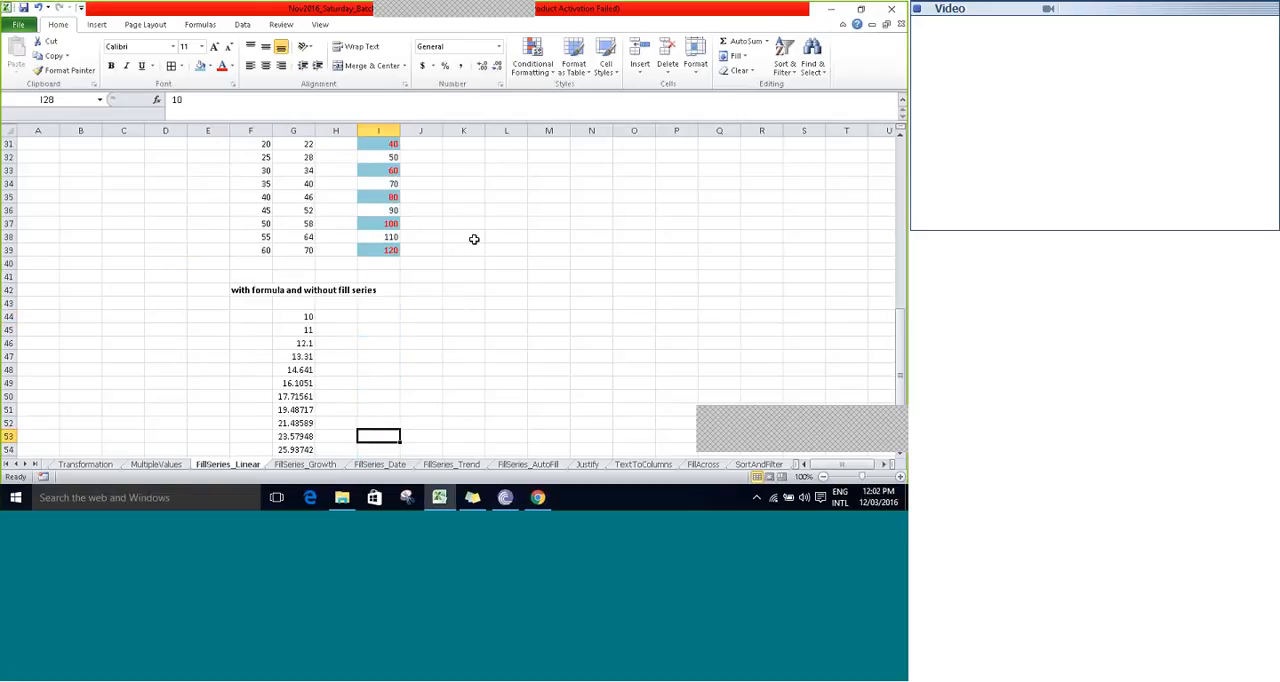
- Go through the formula-based growth series under "with formula and without fill series", from G44 down past its last value
{"action": "key", "text": "Left"}
{"action": "key", "text": "Left"}
{"action": "key", "text": "Up"}
{"action": "key", "text": "Up"}
{"action": "key", "text": "Up"}
{"action": "key", "text": "Up"}
{"action": "key", "text": "Up"}
{"action": "key", "text": "Up"}
{"action": "key", "text": "Up"}
{"action": "key", "text": "Up"}
{"action": "key", "text": "Up"}
{"action": "key", "text": "Up"}
{"action": "key", "text": "Up"}
{"action": "key", "text": "Down"}
{"action": "key", "text": "Down"}
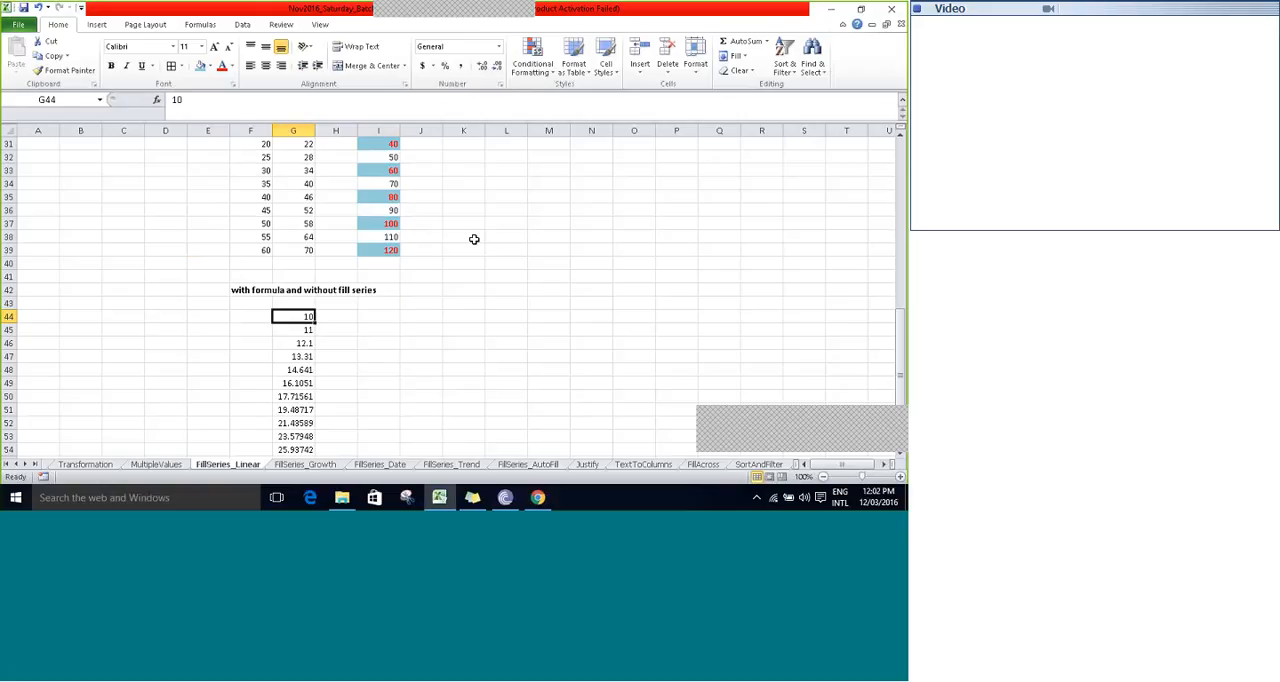
{"action": "key", "text": "Down"}
{"action": "key", "text": "Down"}
{"action": "key", "text": "Down"}
{"action": "key", "text": "Down"}
{"action": "key", "text": "Down"}
{"action": "key", "text": "Down"}
{"action": "key", "text": "Down"}
{"action": "key", "text": "Down"}
{"action": "key", "text": "Down"}
{"action": "key", "text": "Down"}
{"action": "key", "text": "Down"}
{"action": "key", "text": "Down"}
{"action": "key", "text": "Down"}
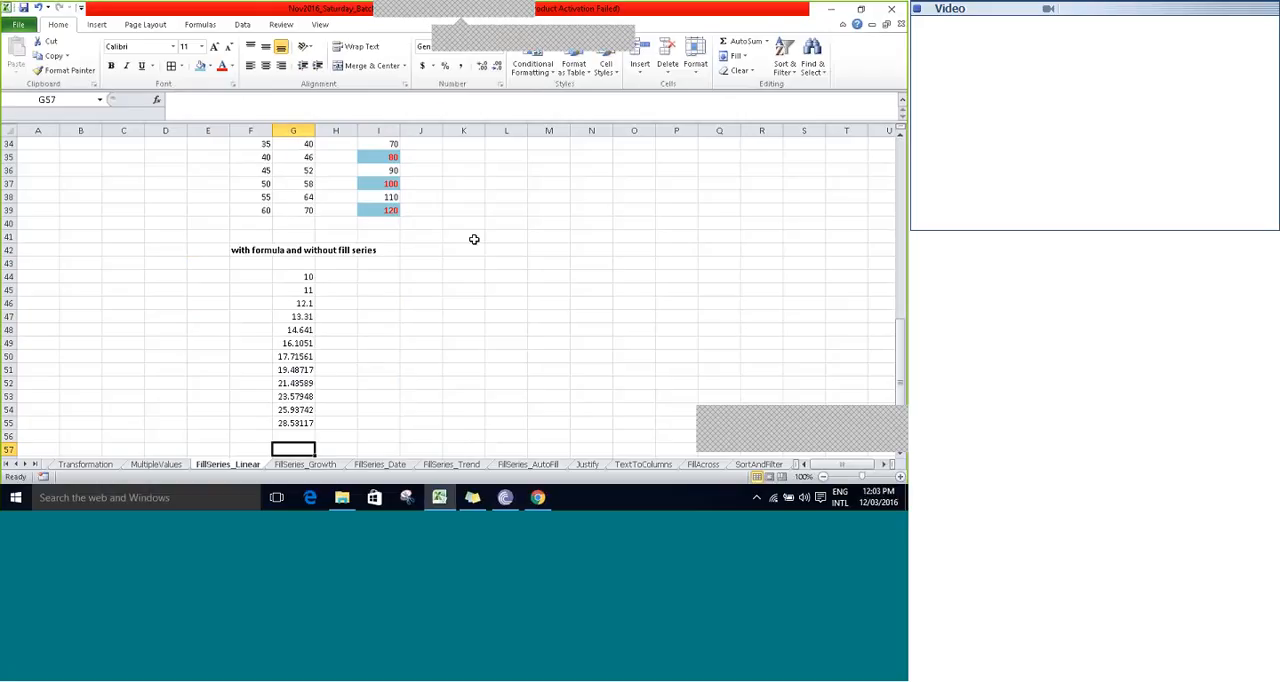
{"action": "left_click", "coordinate": [586, 24]}
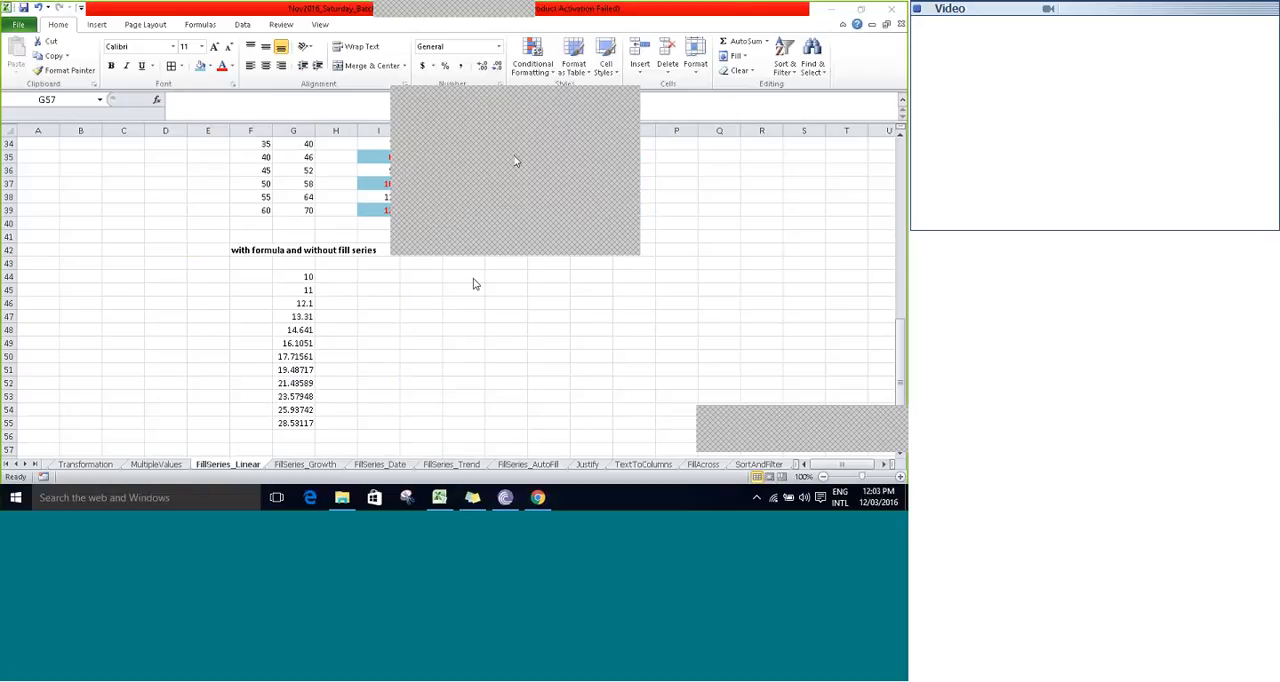
{"action": "left_click", "coordinate": [420, 356]}
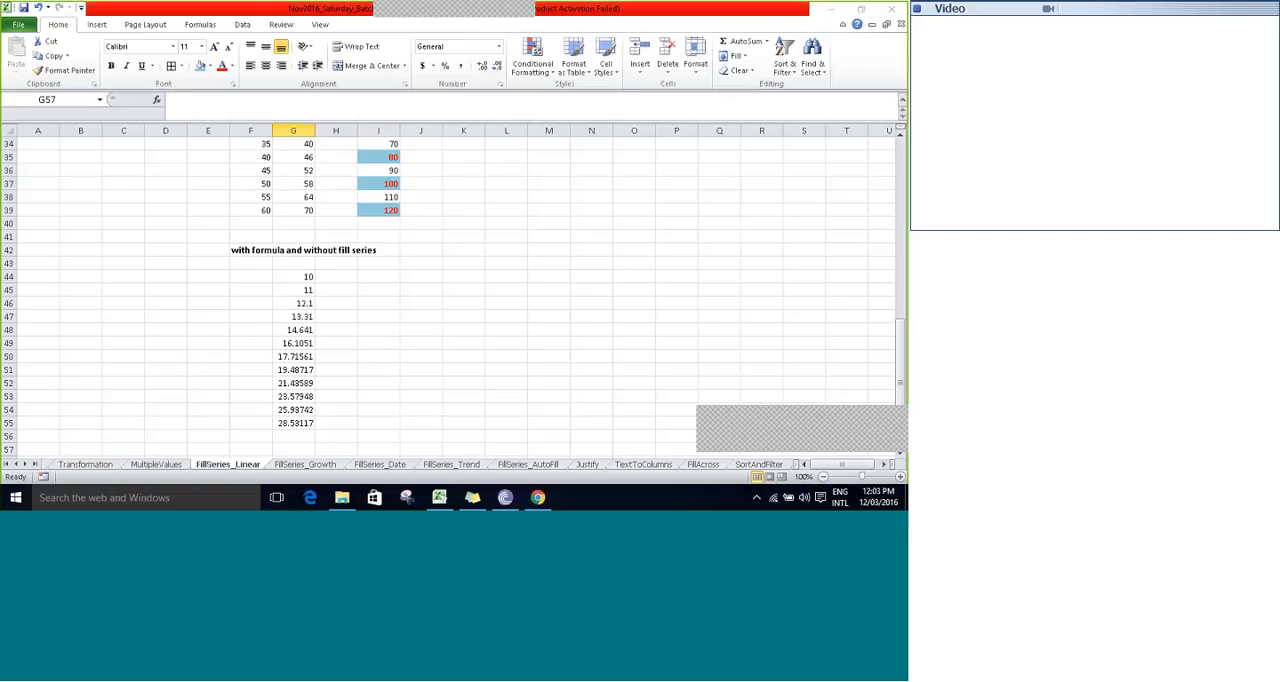
- Go to the FillSeries_Growth sheet and enter the note "Growth > Multiply" in C2
{"action": "left_click", "coordinate": [324, 465]}
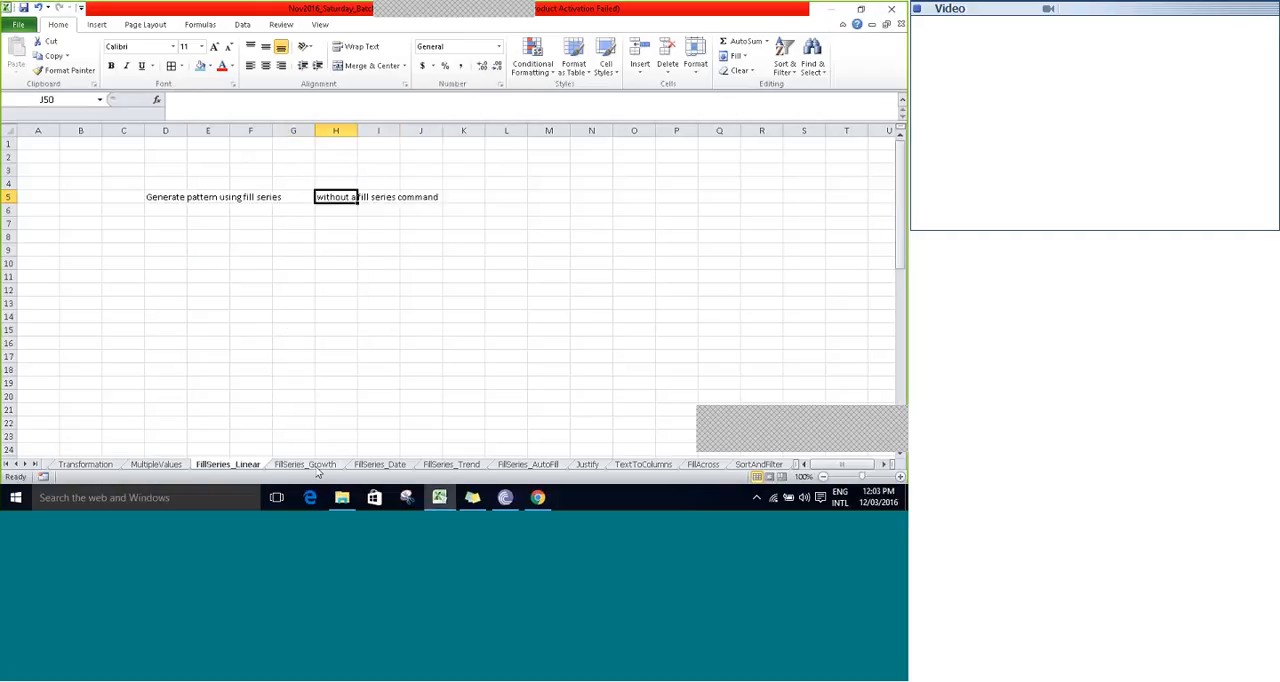
{"action": "left_click", "coordinate": [254, 301]}
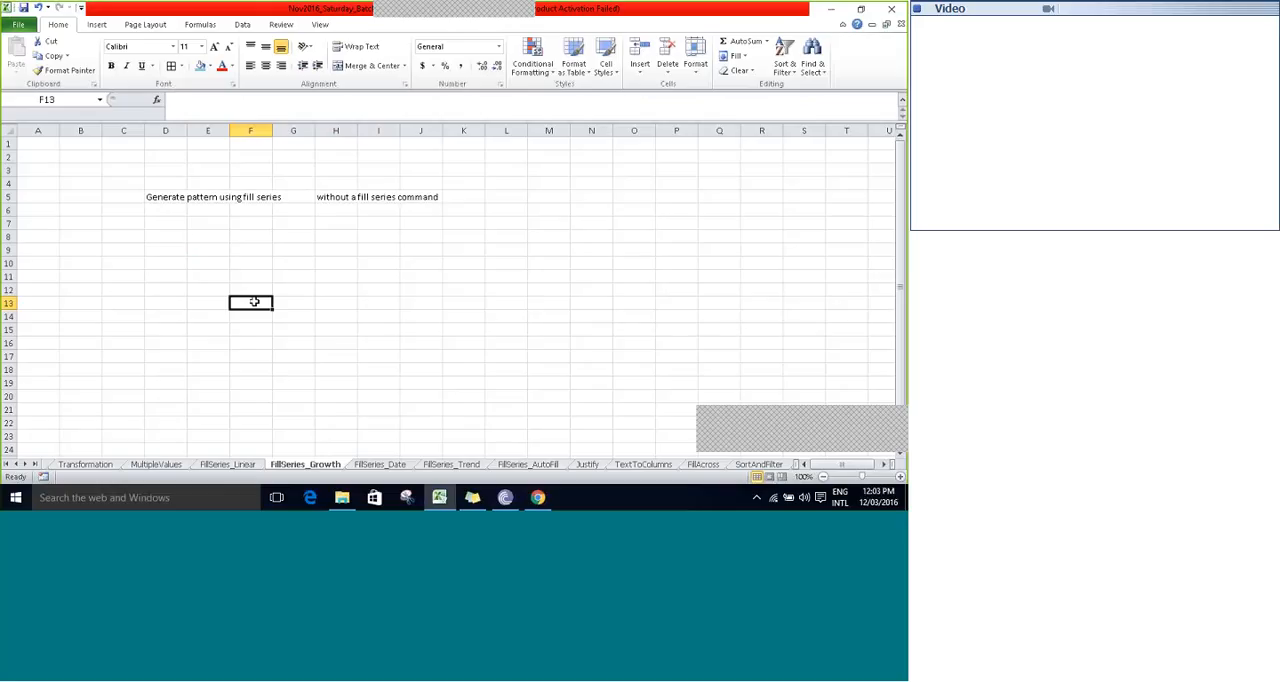
{"action": "key", "text": "Up"}
{"action": "key", "text": "Up"}
{"action": "key", "text": "Up"}
{"action": "key", "text": "Up"}
{"action": "key", "text": "Up"}
{"action": "key", "text": "Up"}
{"action": "key", "text": "Up"}
{"action": "key", "text": "Up"}
{"action": "key", "text": "Up"}
{"action": "key", "text": "Up"}
{"action": "key", "text": "Up"}
{"action": "key", "text": "Up"}
{"action": "key", "text": "Left"}
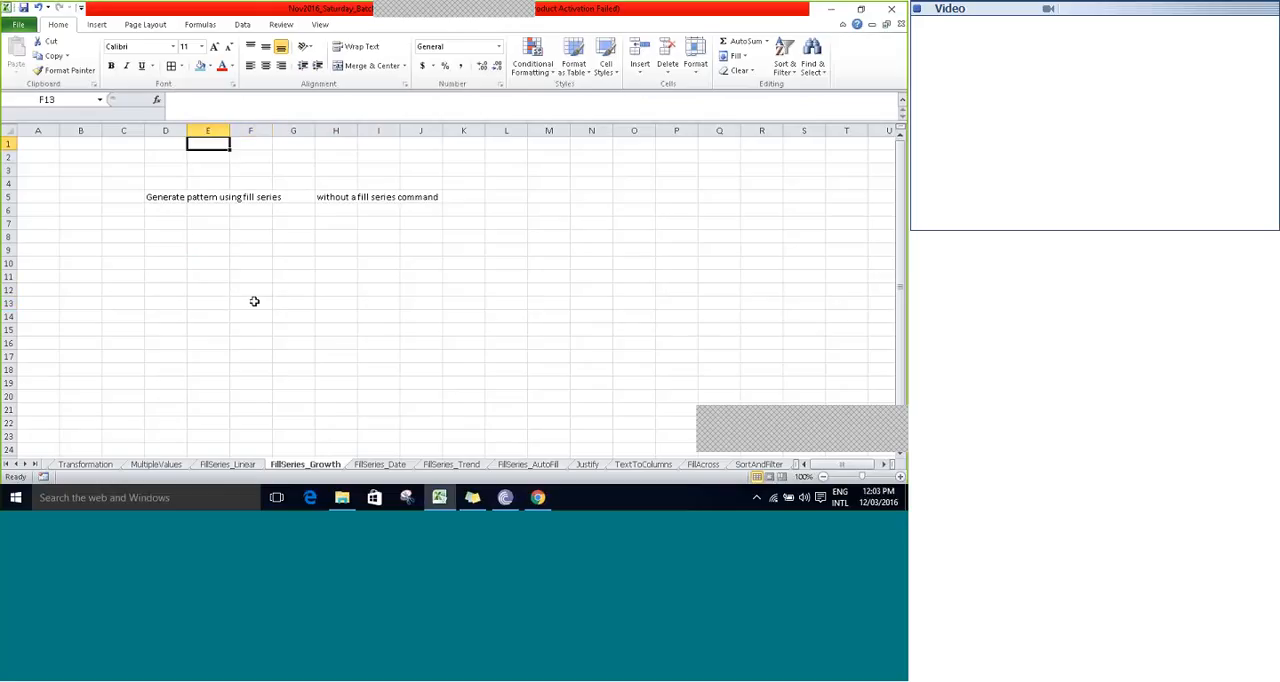
{"action": "key", "text": "Left"}
{"action": "key", "text": "Left"}
{"action": "key", "text": "Down"}
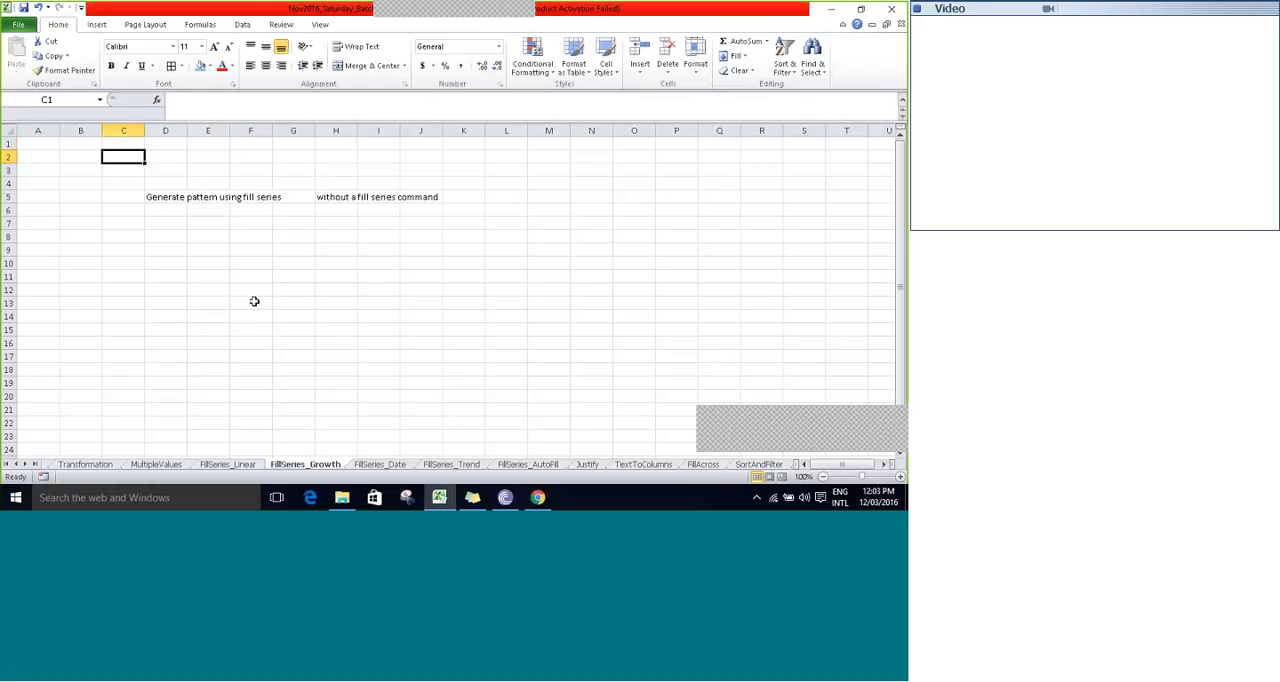
{"action": "type", "text": "Gr"}
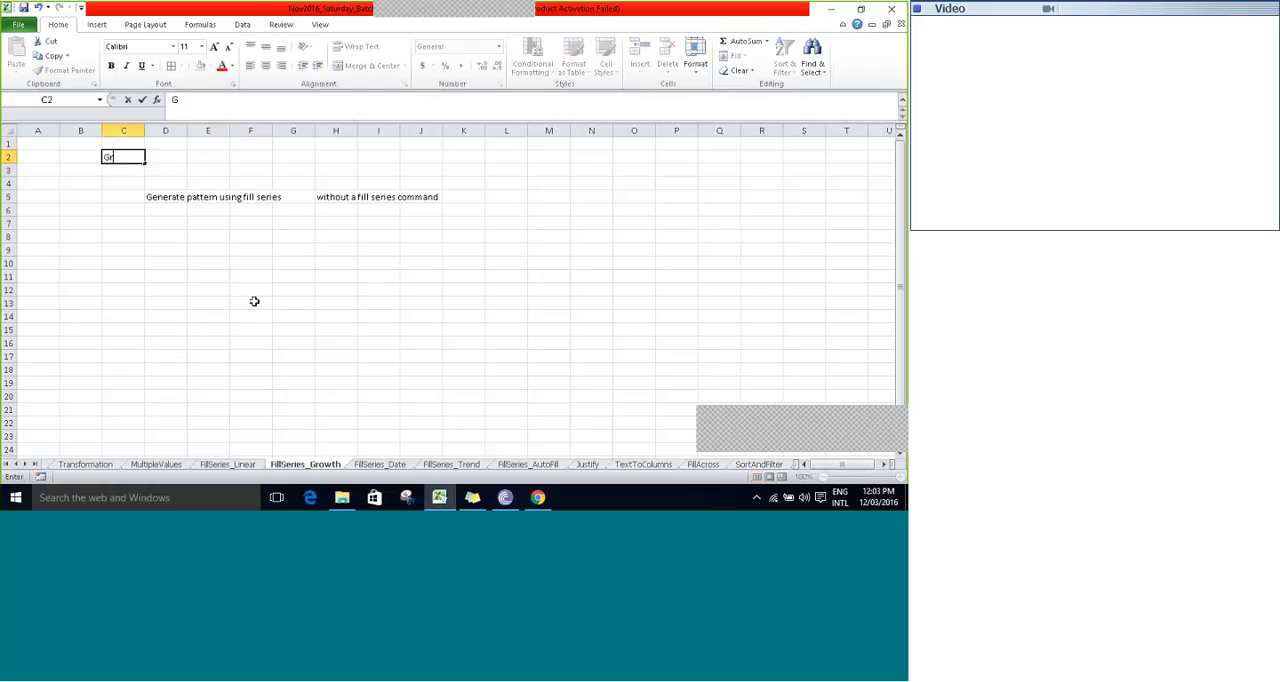
{"action": "type", "text": "owth > Multiply"}
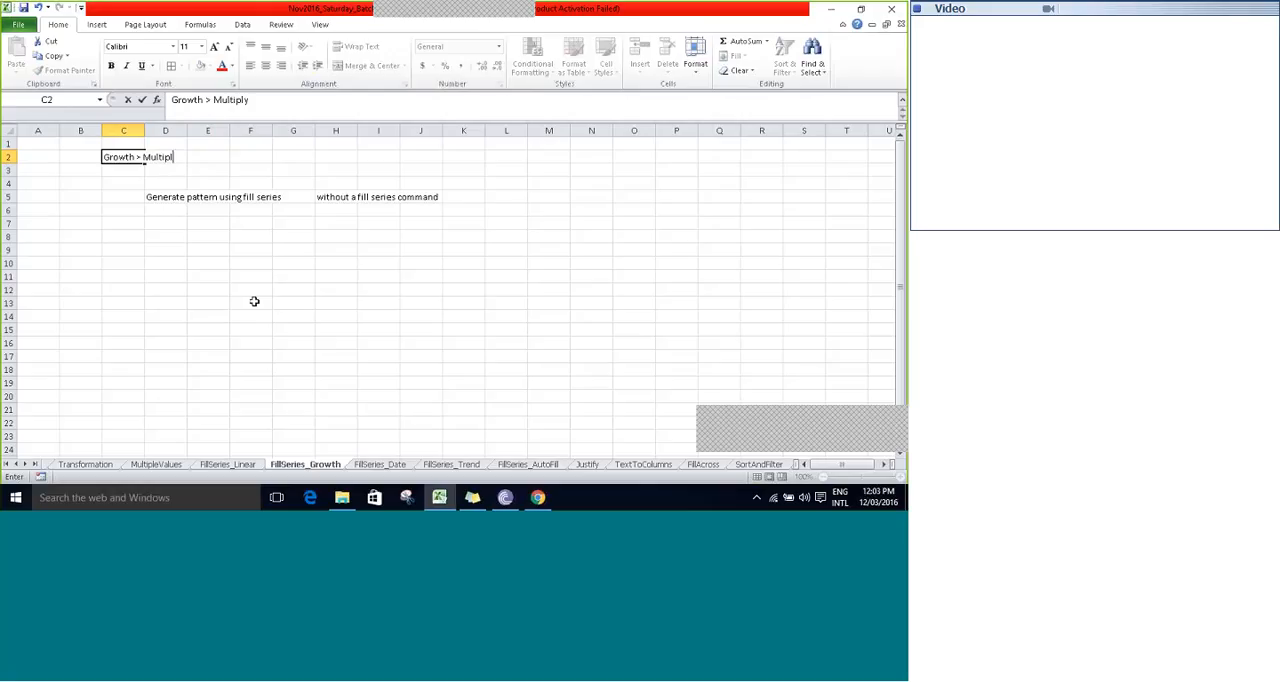
{"action": "key", "text": "Tab"}
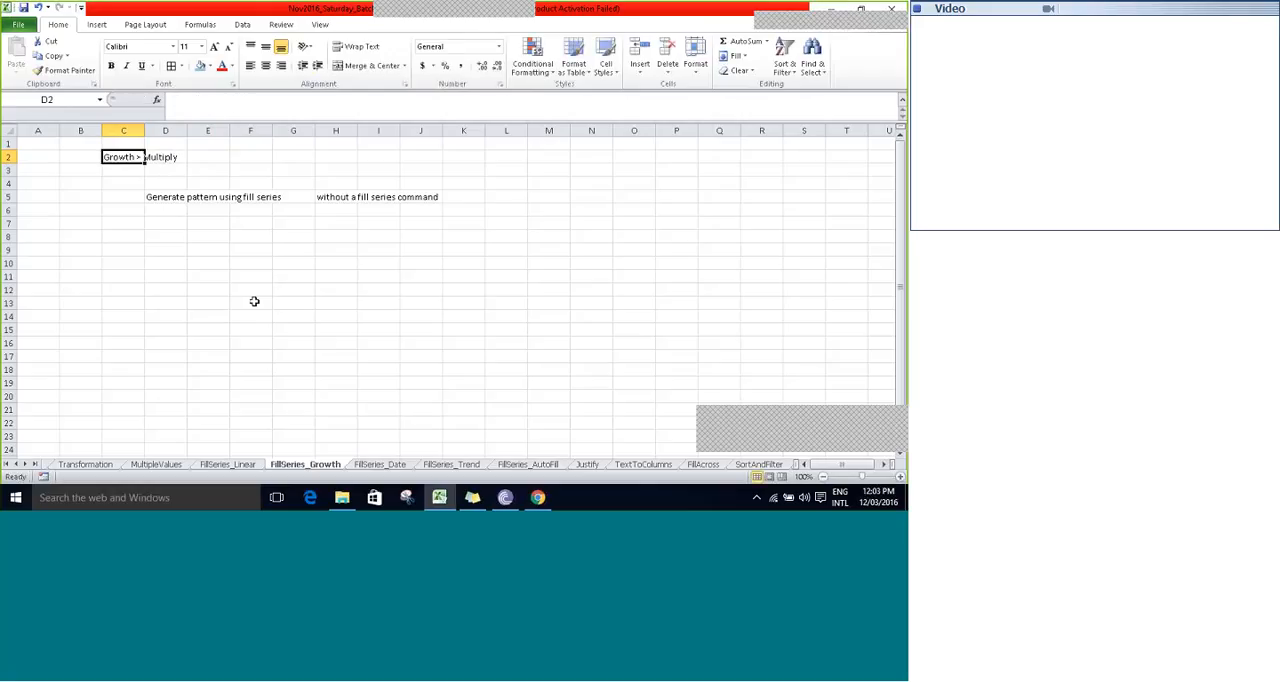
- Hide the gridlines on the FillSeries_Growth sheet
{"action": "key", "text": "Down"}
{"action": "key", "text": "Down"}
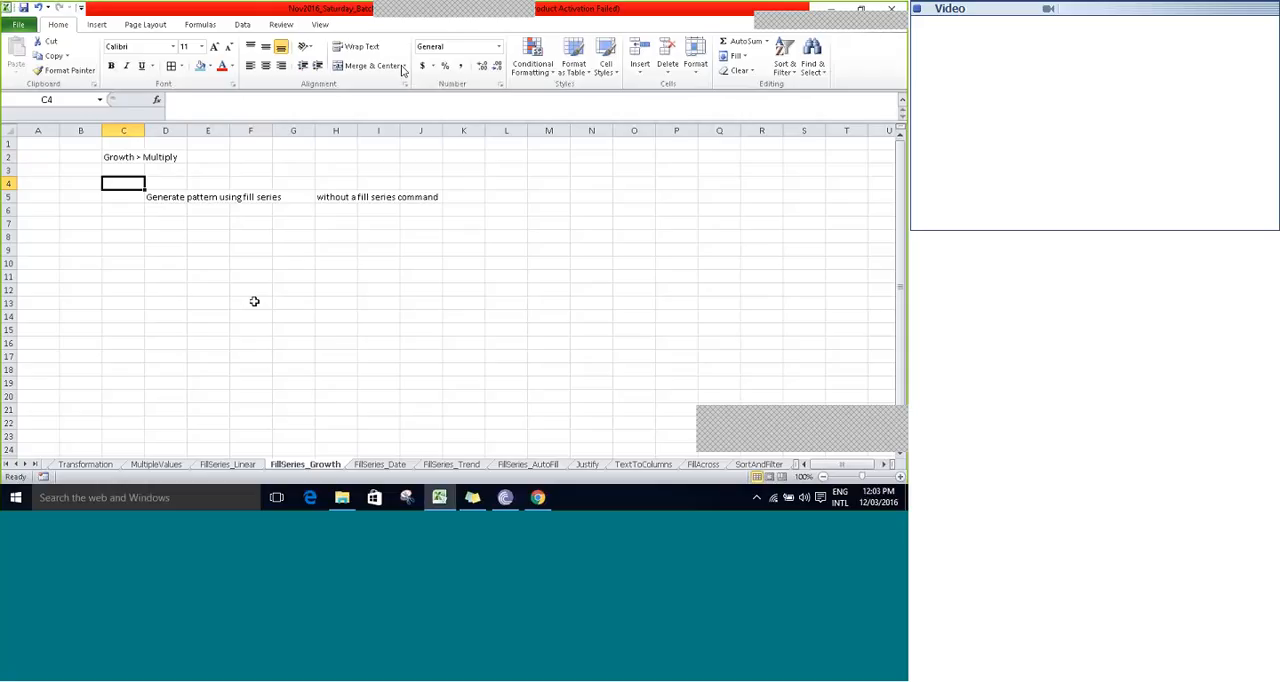
{"action": "left_click", "coordinate": [320, 24]}
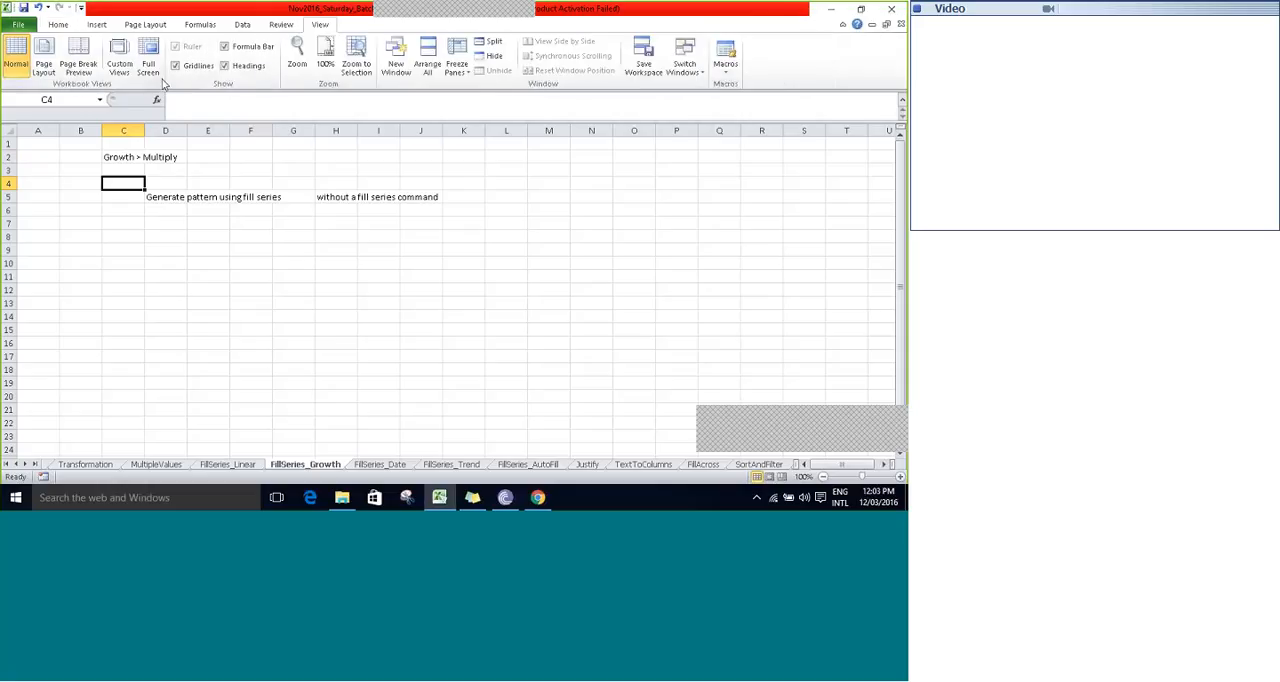
{"action": "left_click", "coordinate": [175, 66]}
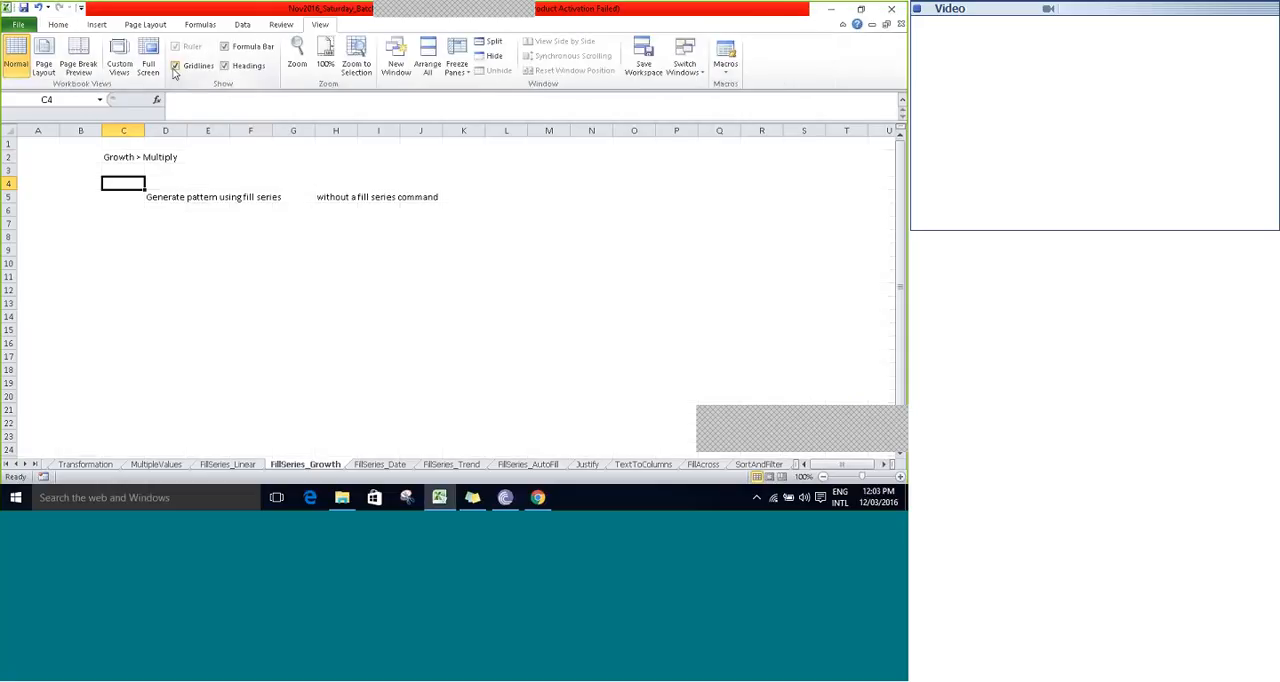
{"action": "left_click", "coordinate": [60, 24]}
- Enter the starting value 2 in E7, below the "Generate pattern using fill series" heading
{"action": "left_click", "coordinate": [224, 238]}
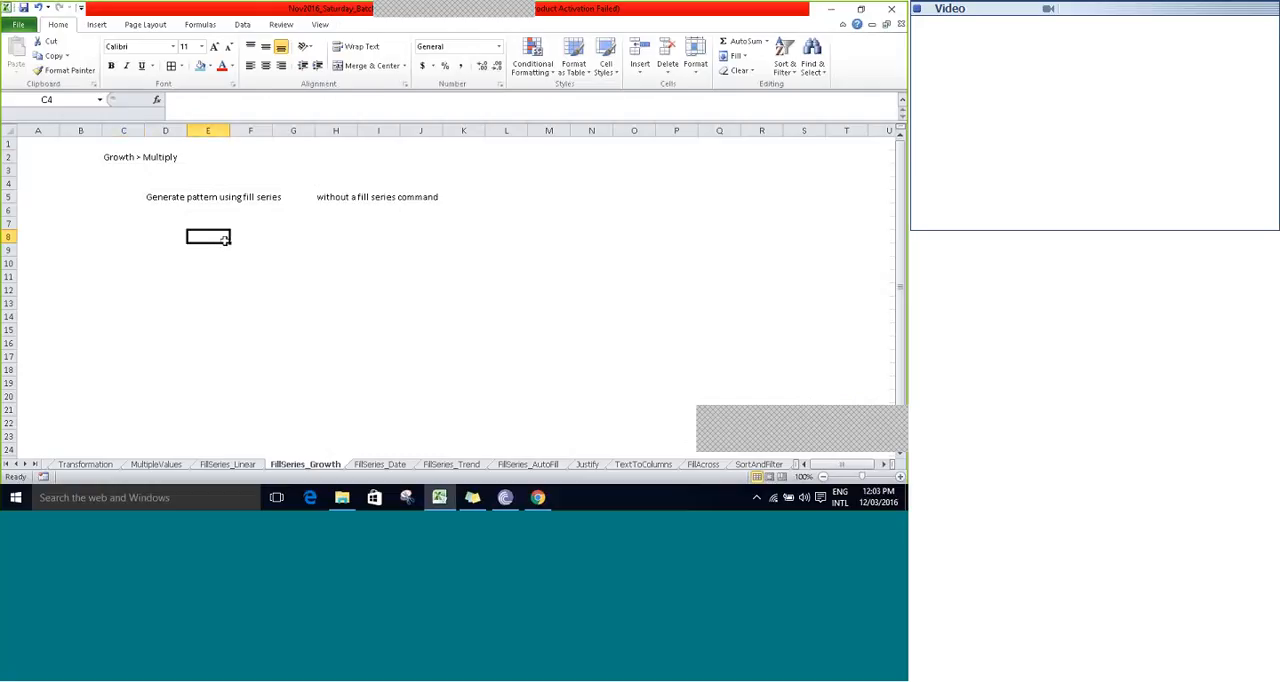
{"action": "key", "text": "Up"}
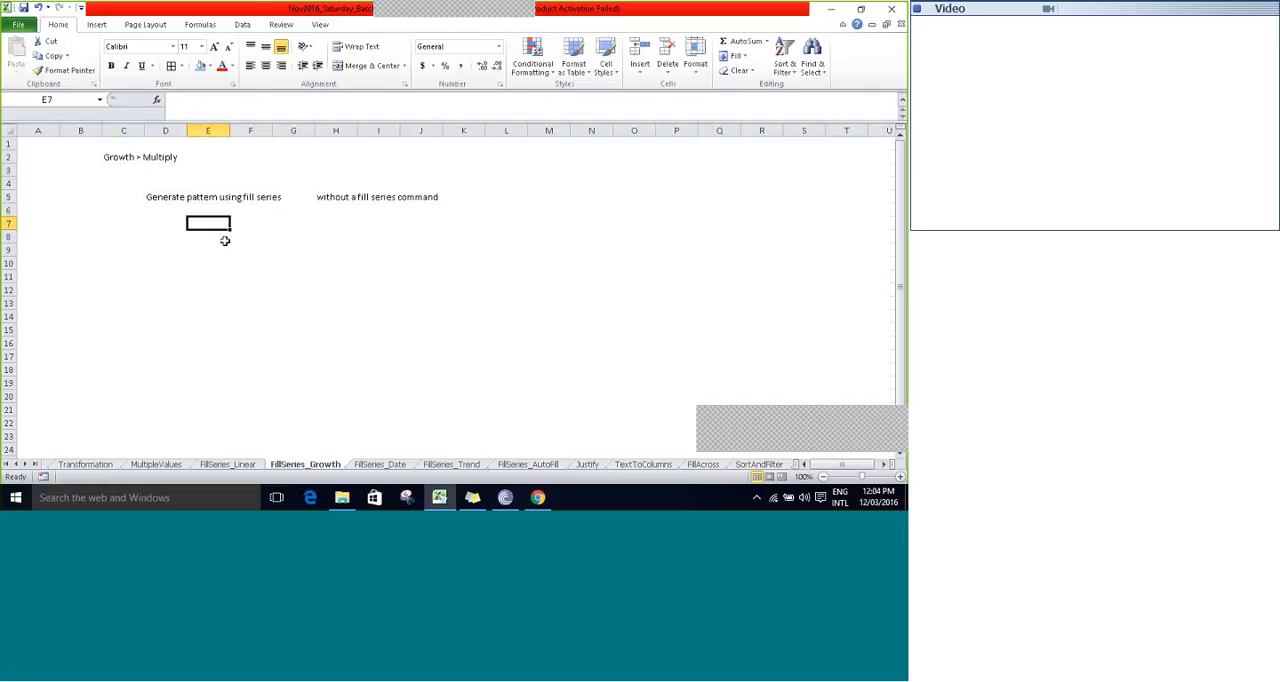
{"action": "type", "text": "2"}
{"action": "key", "text": "Right"}
{"action": "key", "text": "Left"}
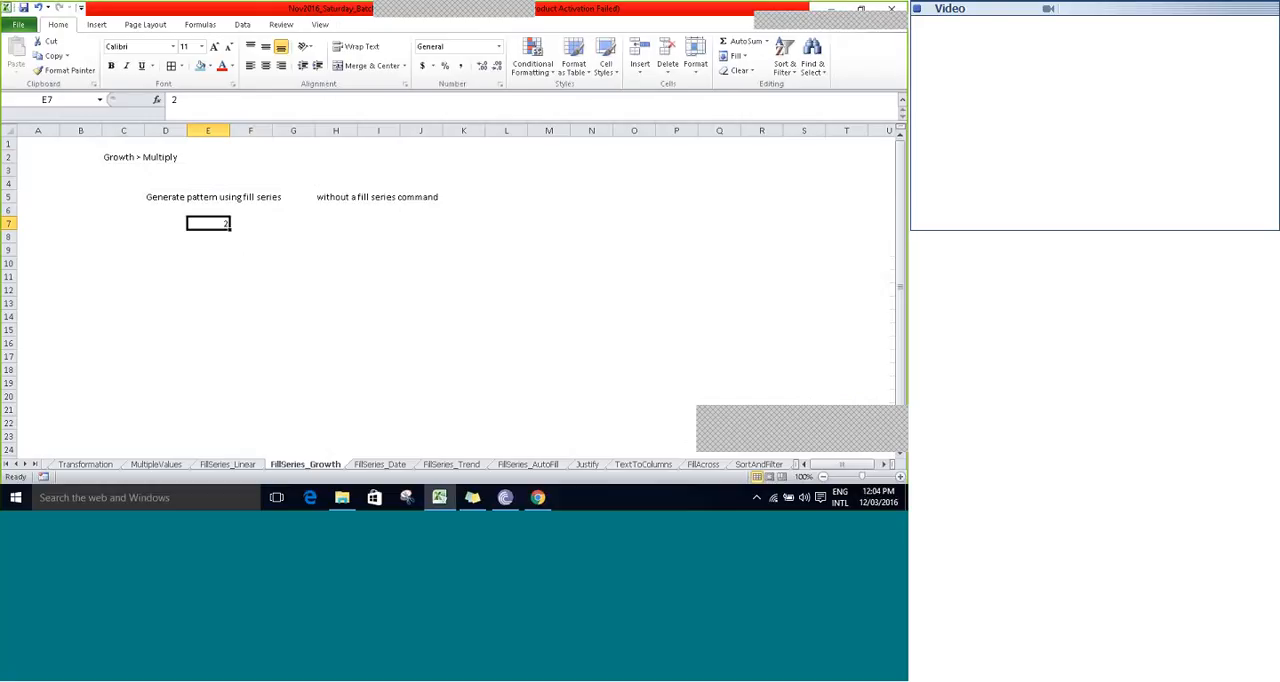
- Fill a growth series down the column from E7 with step value 3 and stop value 100
{"action": "left_click", "coordinate": [737, 56]}
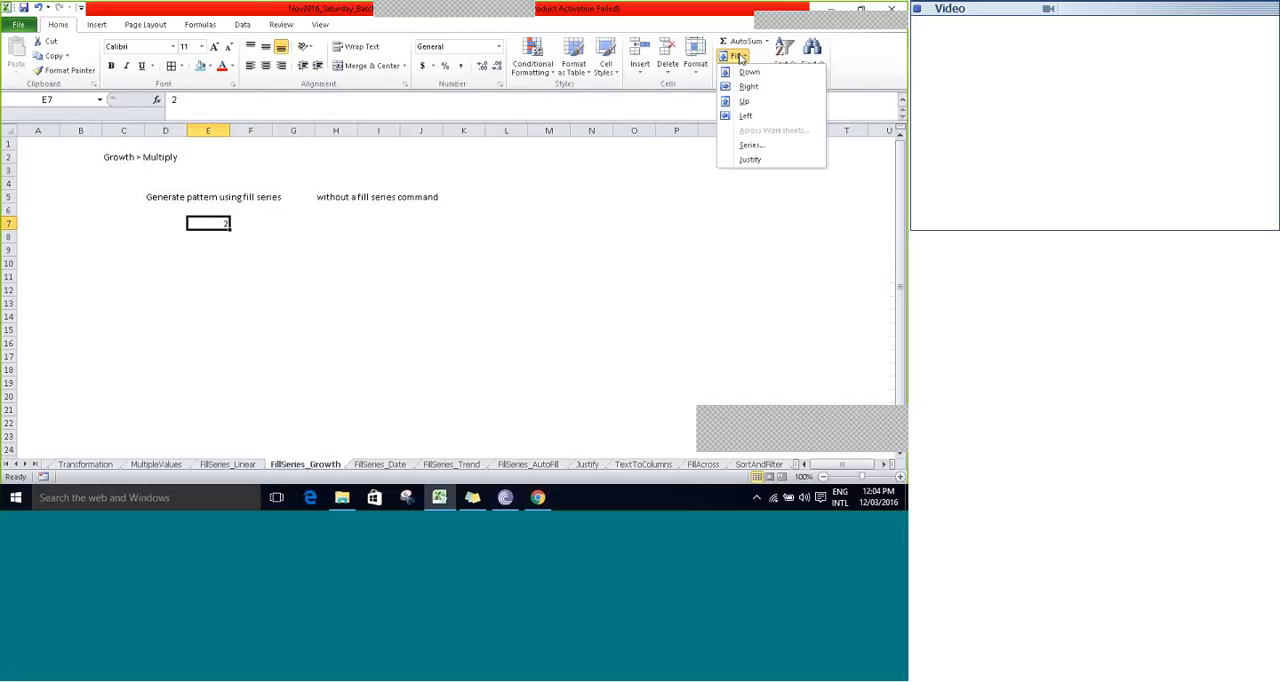
{"action": "left_click", "coordinate": [751, 145]}
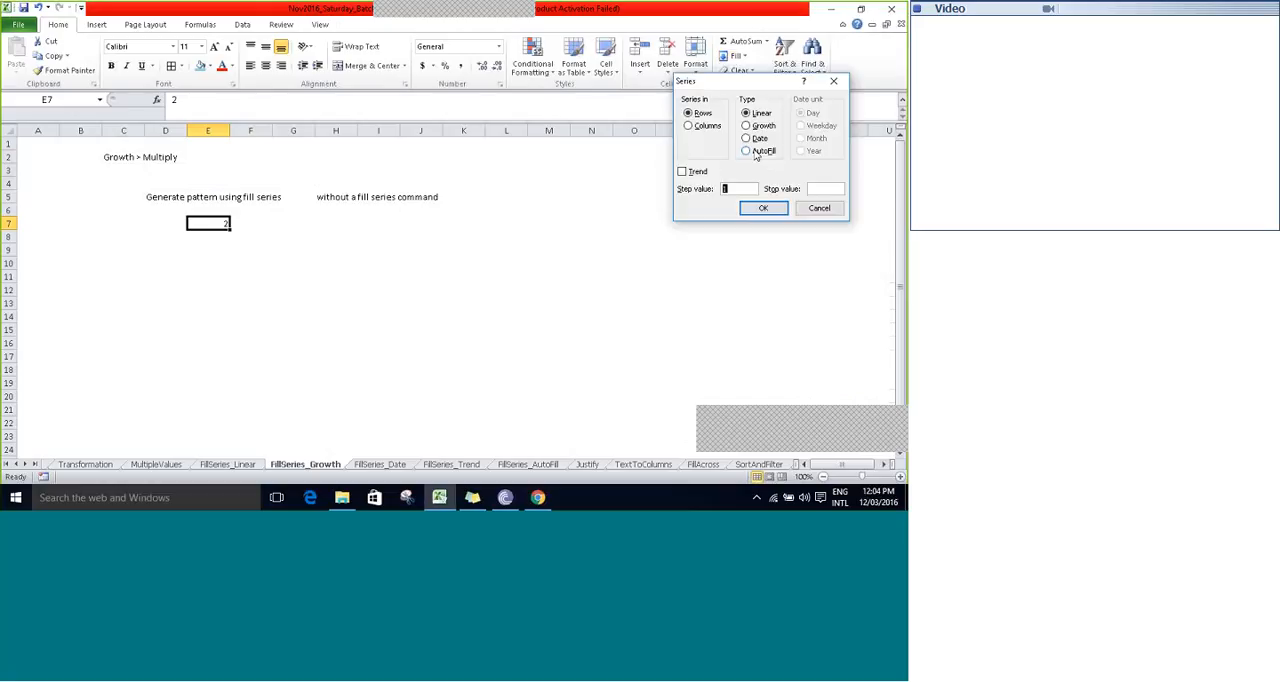
{"action": "left_click", "coordinate": [702, 127]}
{"action": "left_click", "coordinate": [753, 128]}
{"action": "left_click", "coordinate": [743, 188]}
{"action": "type", "text": "100"}
{"action": "left_click", "coordinate": [763, 209]}
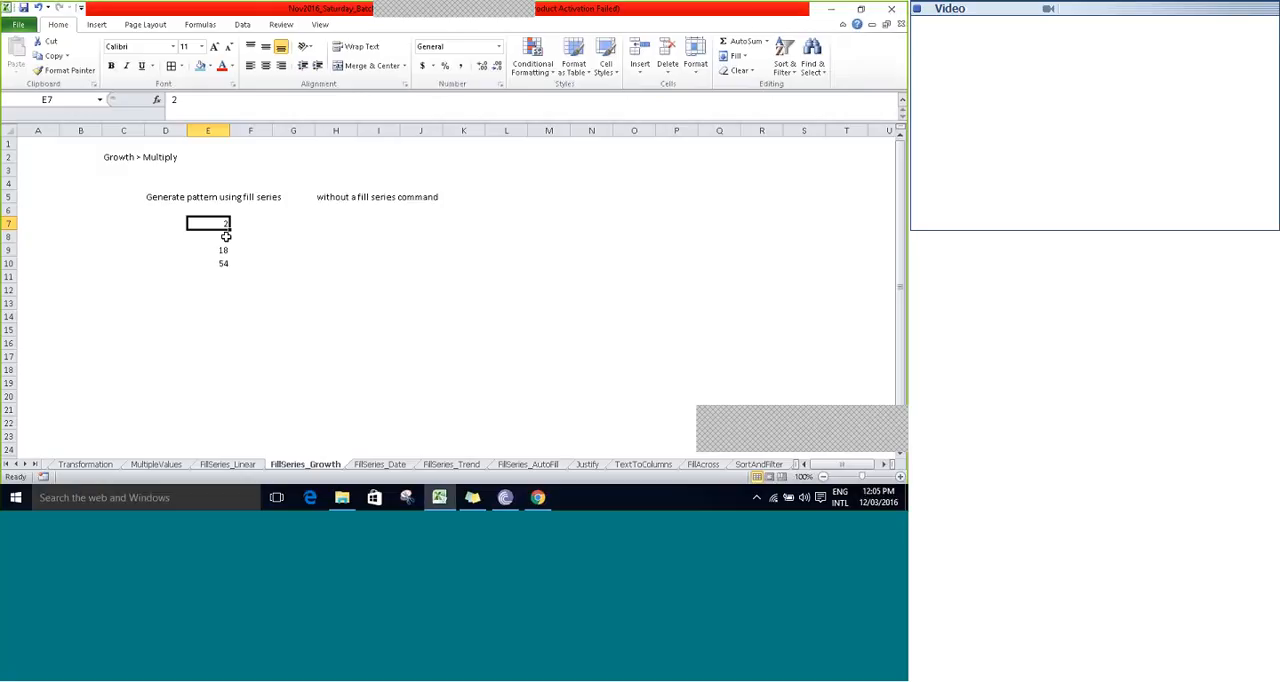
- Enter the formula =E7*3 in F7 and copy it down to F10, alongside the growth series
{"action": "left_click", "coordinate": [250, 224]}
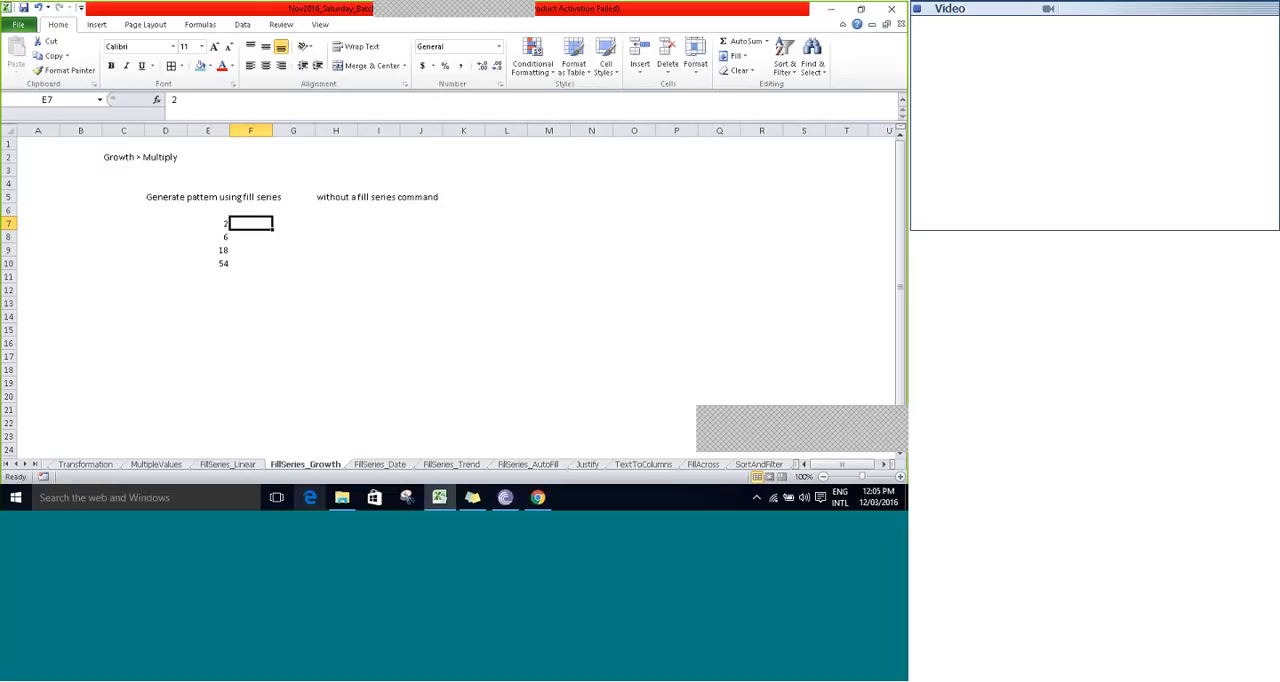
{"action": "type", "text": "="}
{"action": "key", "text": "Left"}
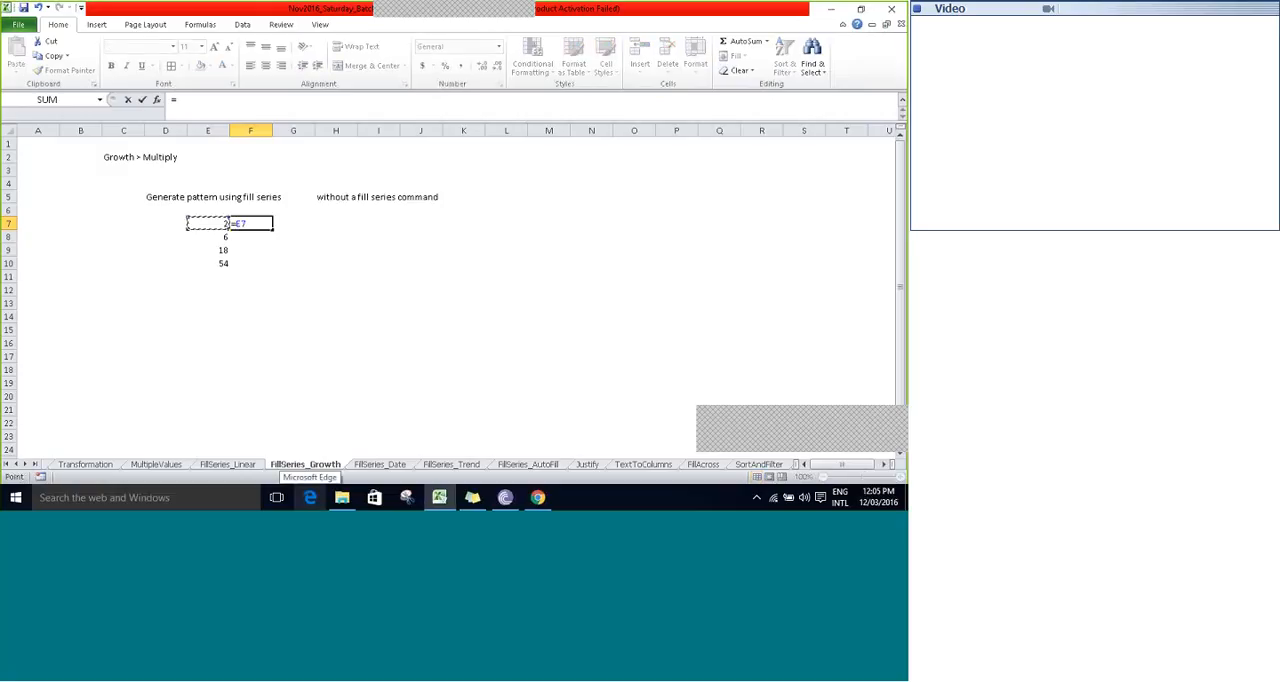
{"action": "type", "text": "*3"}
{"action": "key", "text": "ctrl+Return"}
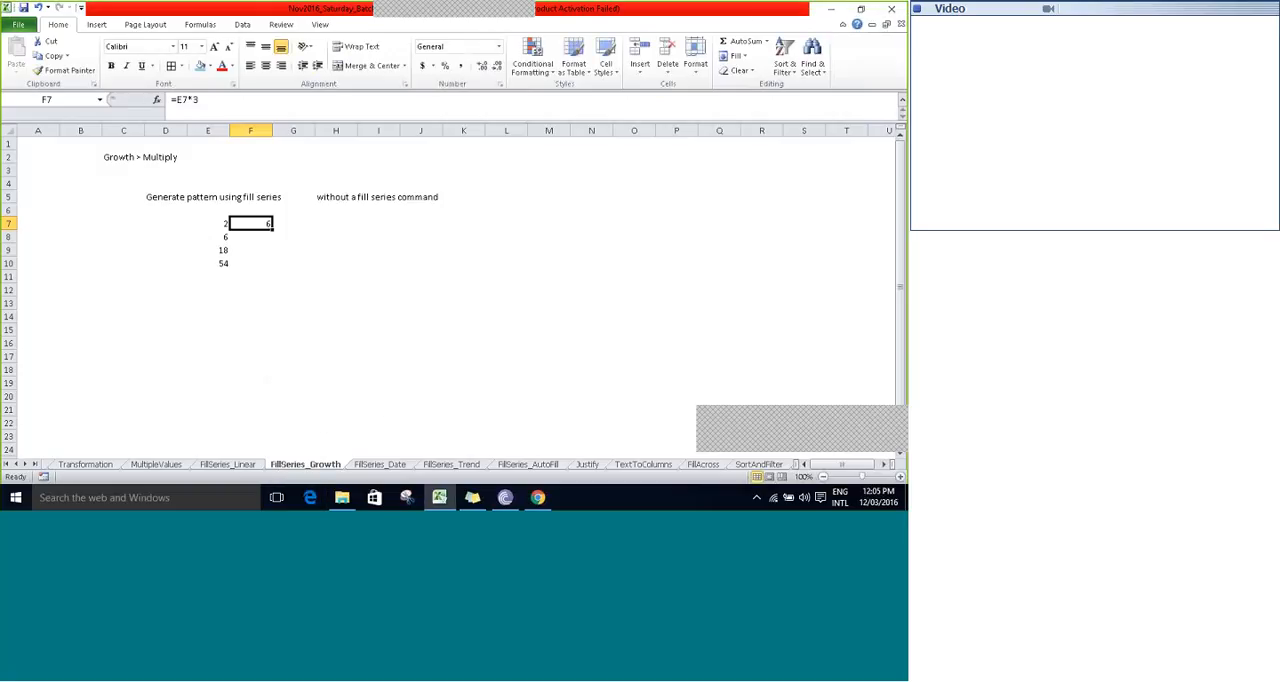
{"action": "left_click_drag", "start_coordinate": [271, 229], "coordinate": [265, 267]}
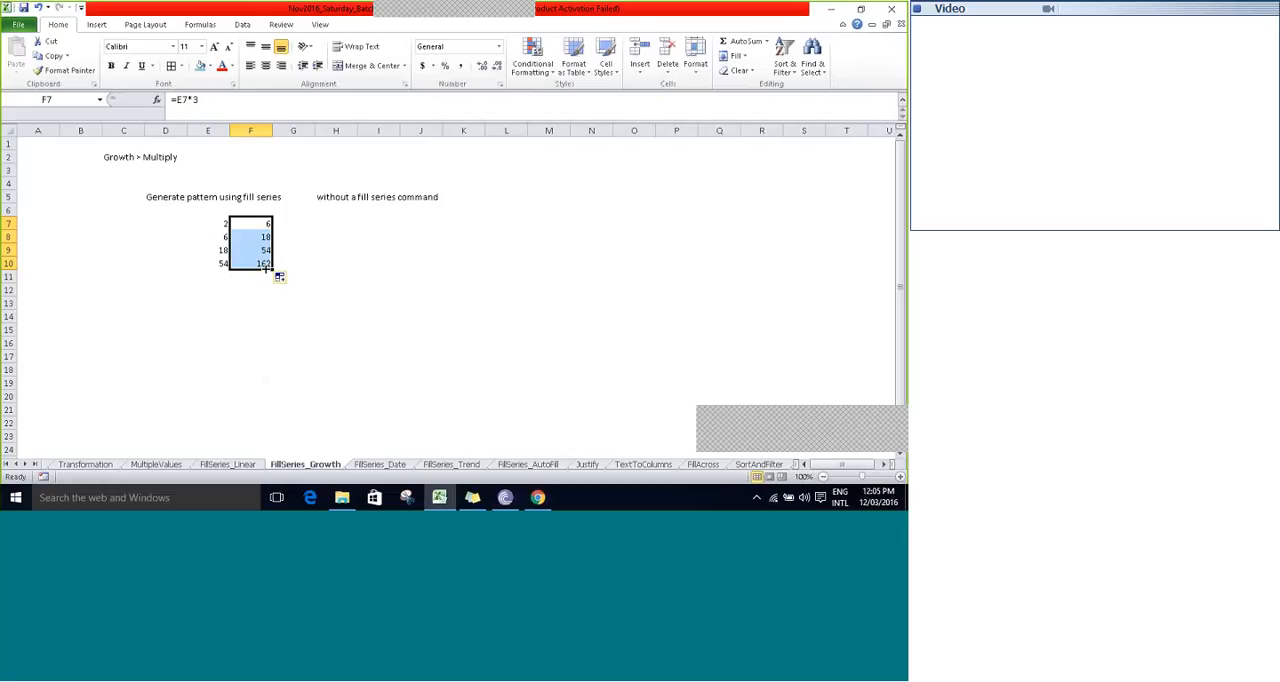
- Compare the multiplication formulas in F7:F10 with the growth series values in column E, row by row
{"action": "left_click", "coordinate": [265, 222]}
{"action": "key", "text": "Down"}
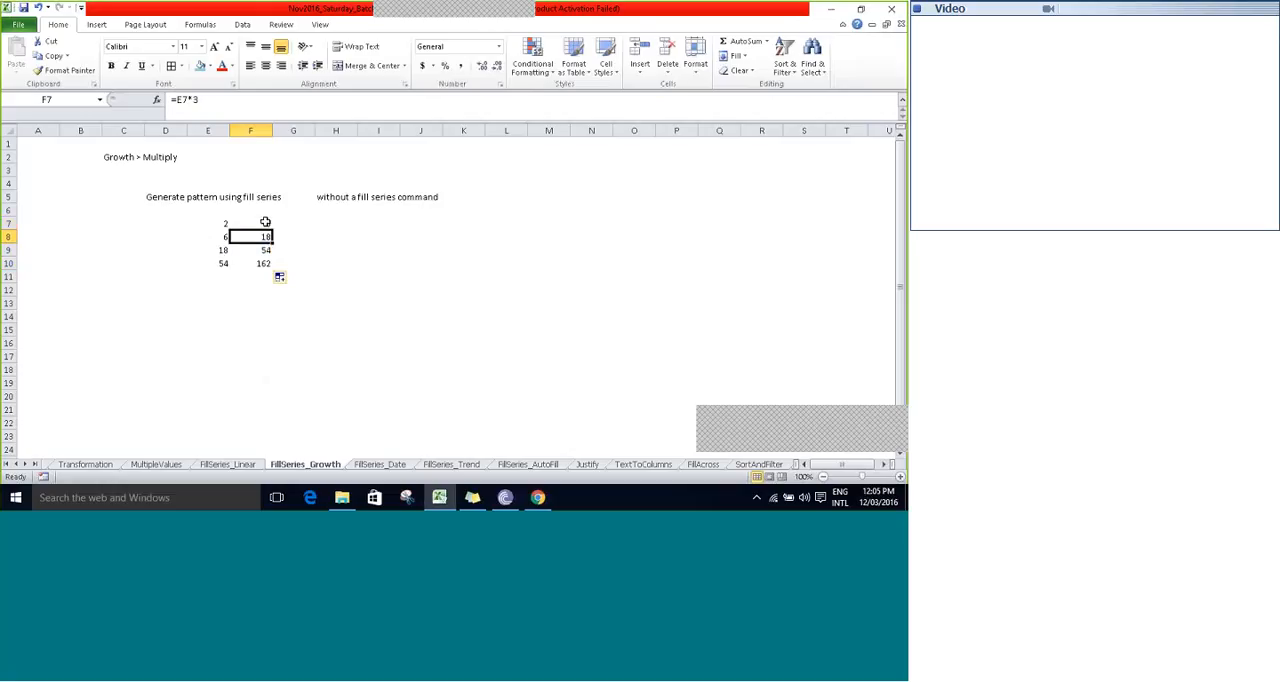
{"action": "key", "text": "F2"}
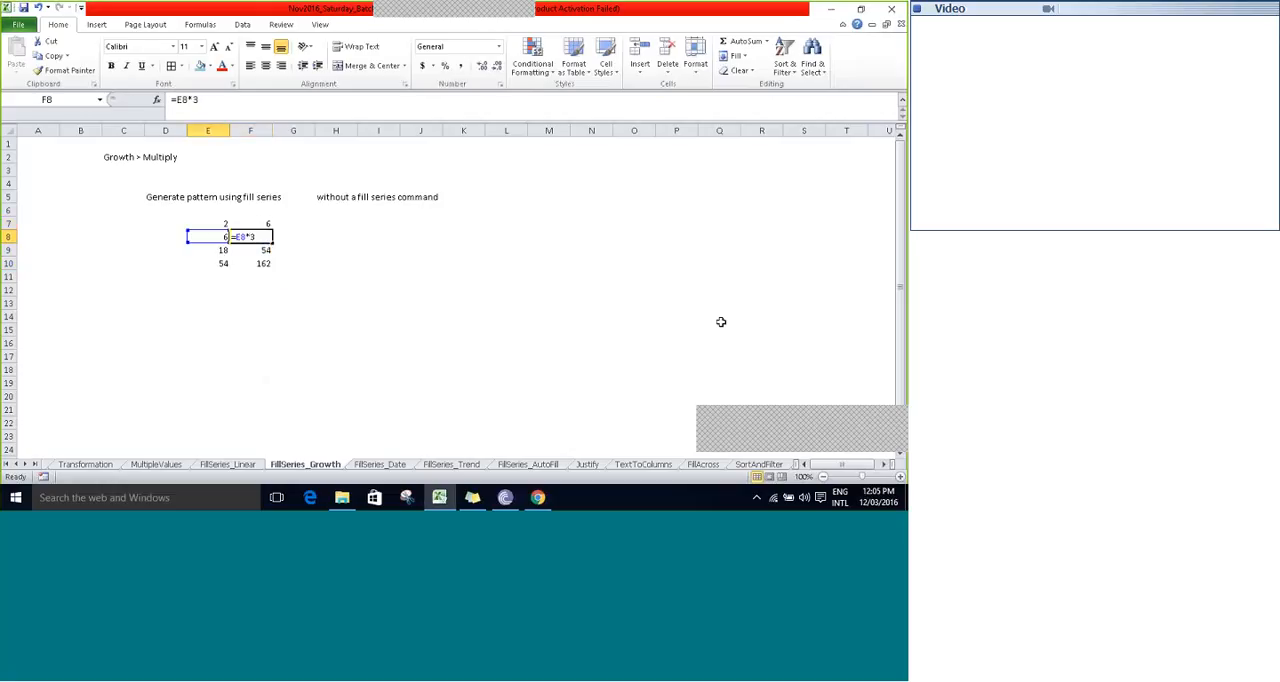
{"action": "key", "text": "Escape"}
{"action": "key", "text": "Left"}
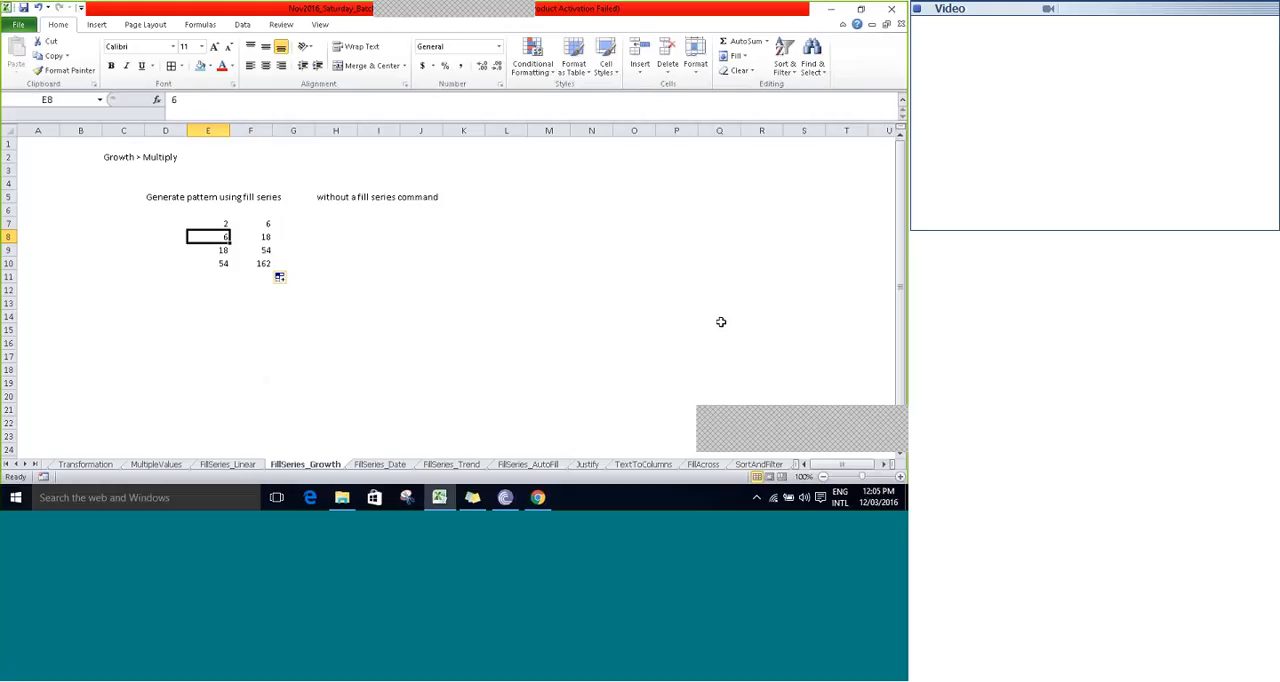
{"action": "key", "text": "Down"}
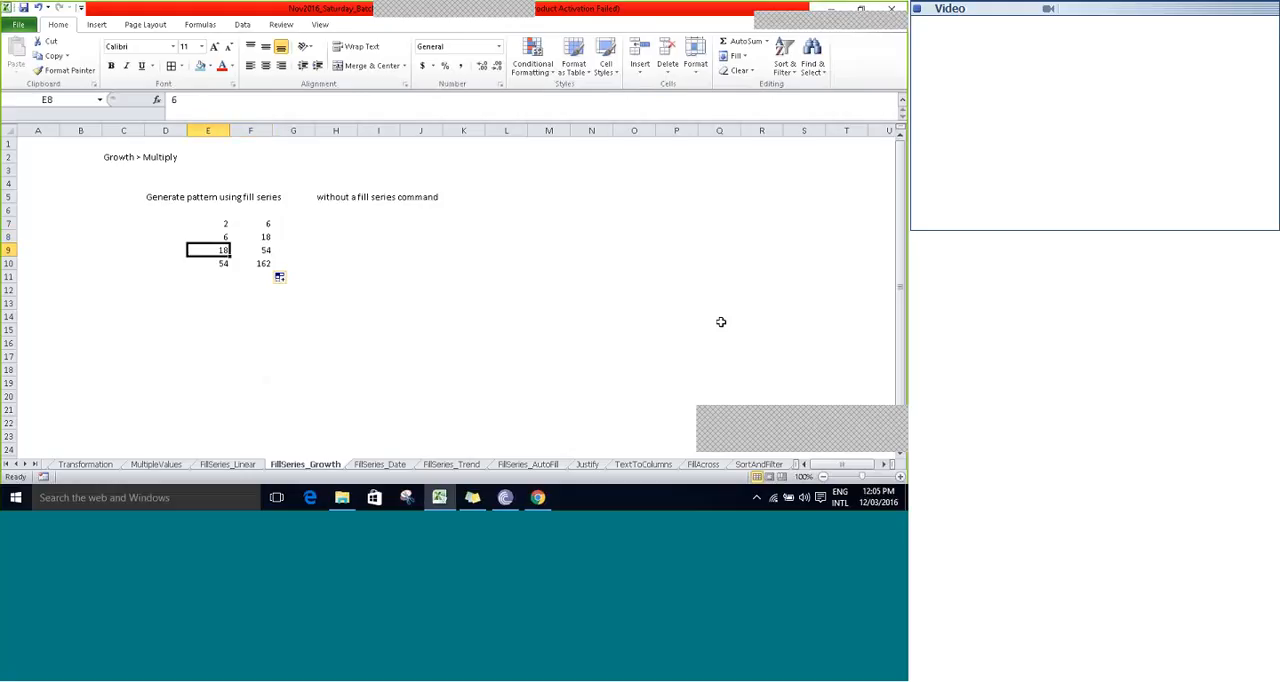
{"action": "key", "text": "Right"}
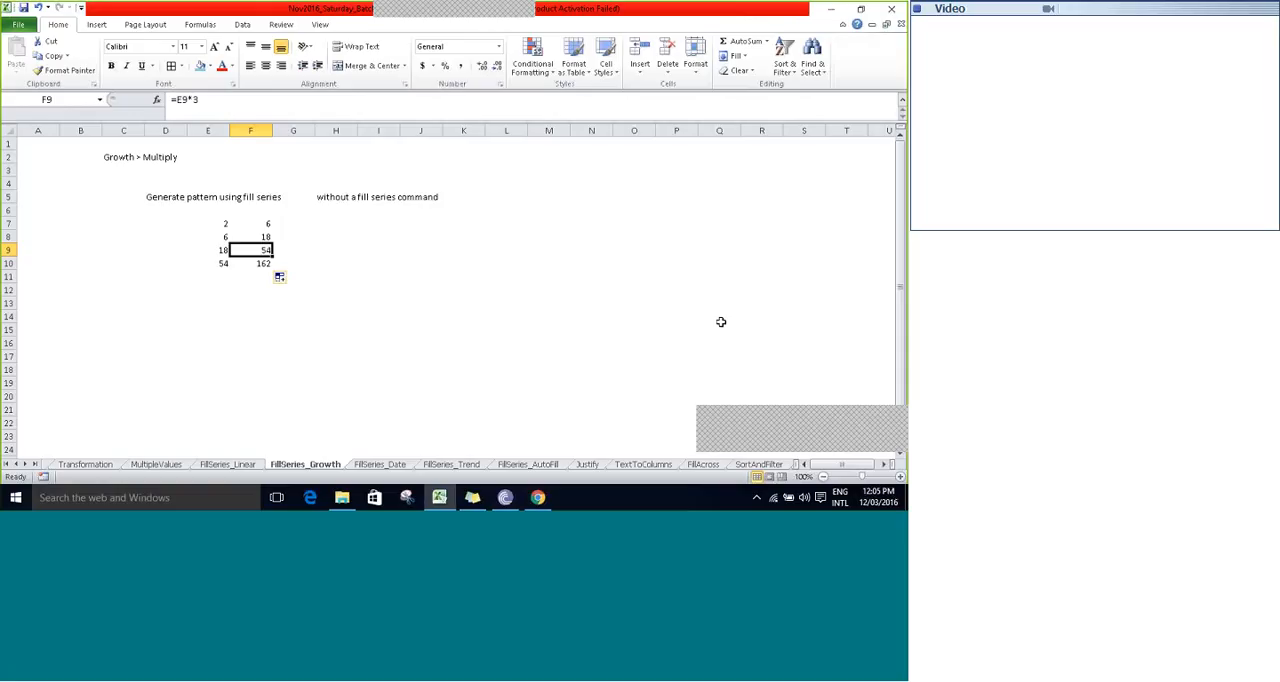
{"action": "key", "text": "Down"}
{"action": "key", "text": "Left"}
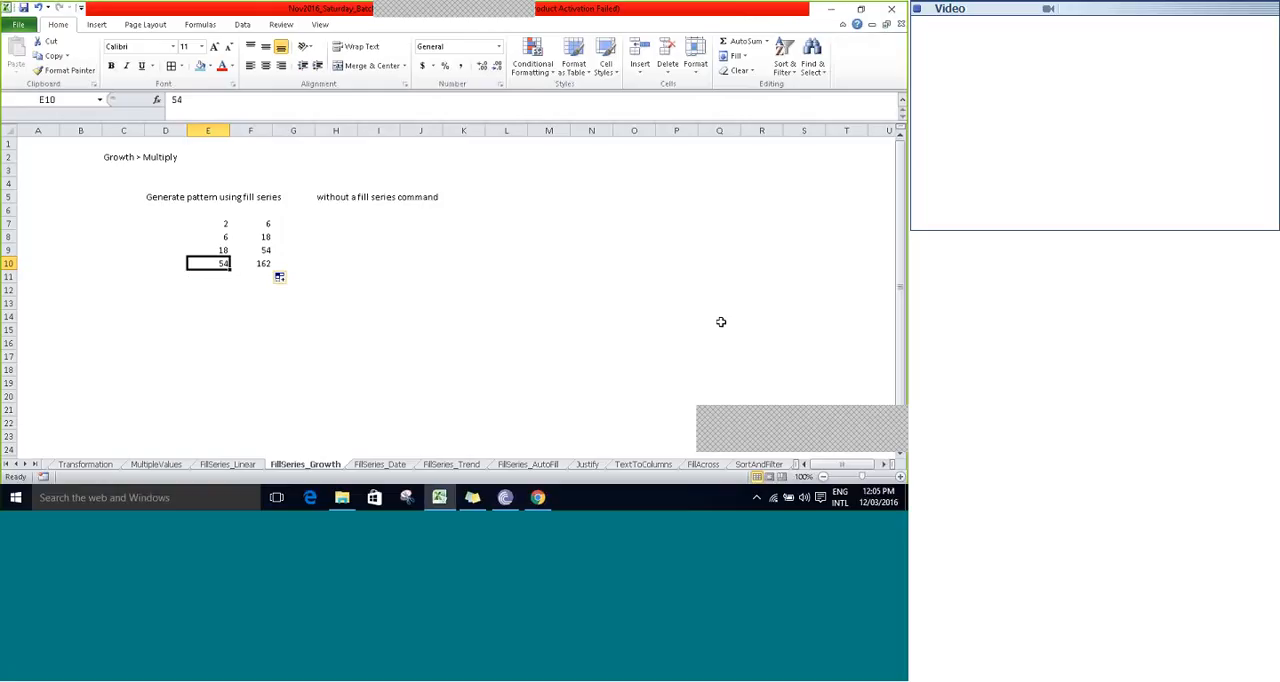
{"action": "key", "text": "Right"}
{"action": "key", "text": "Down"}
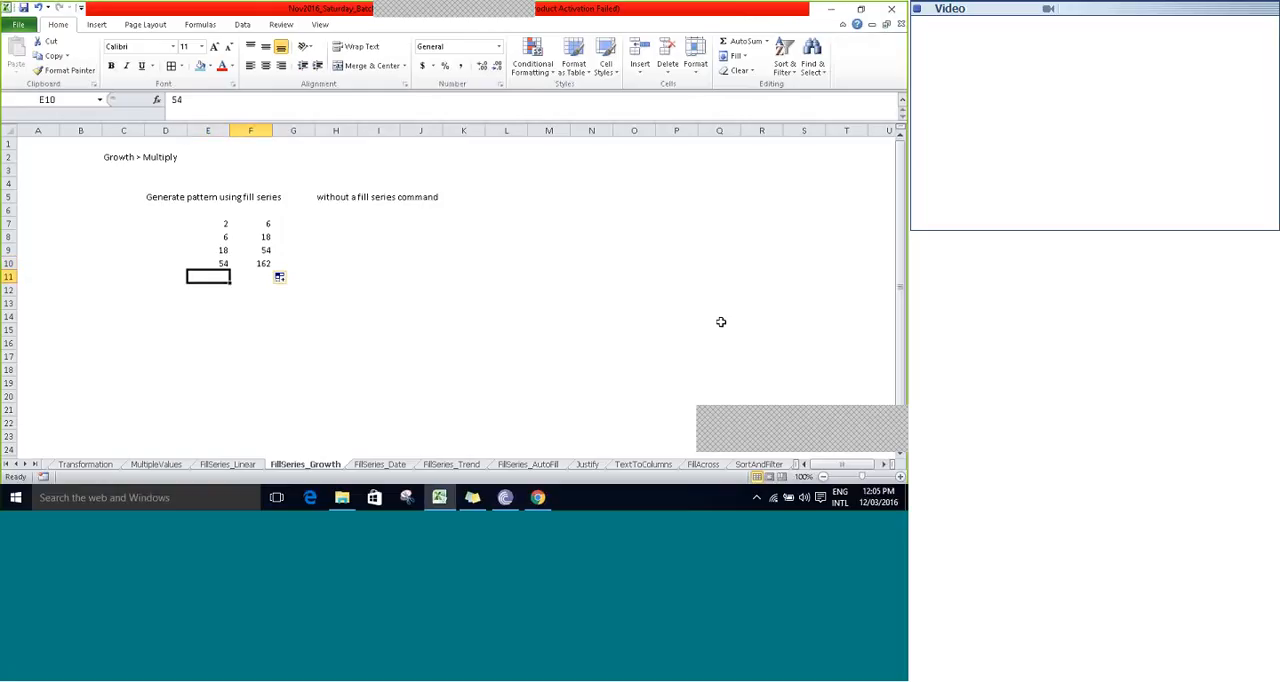
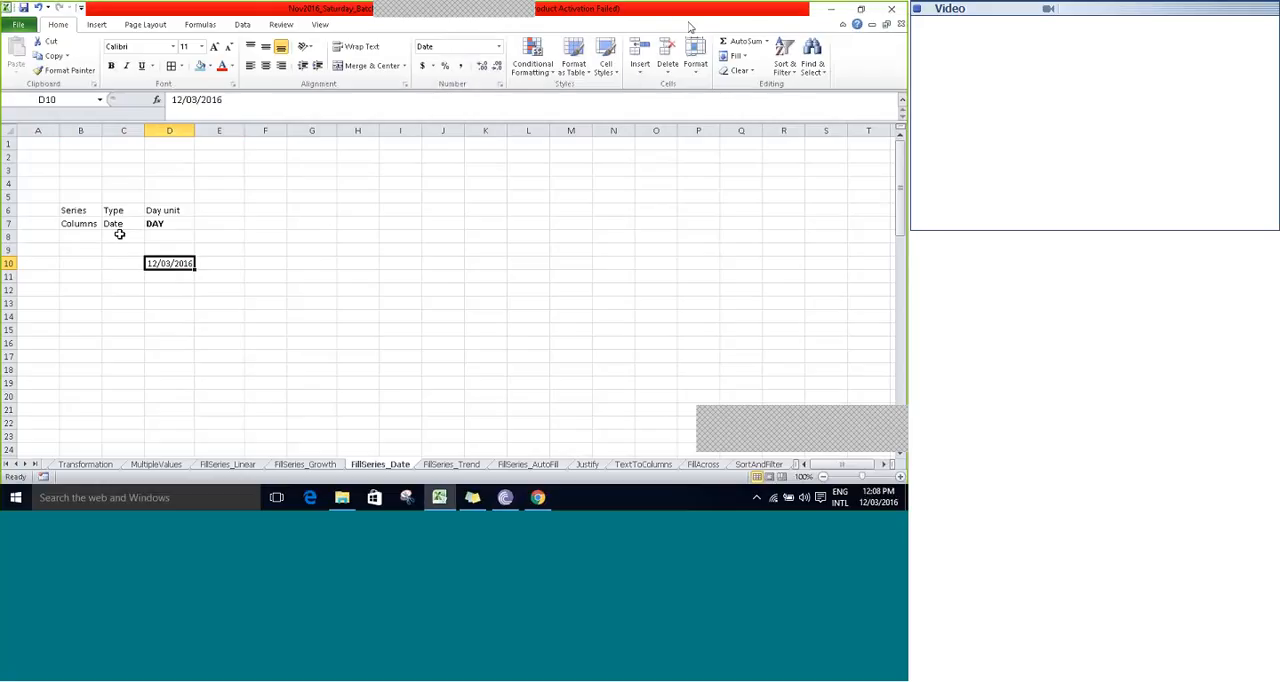
- Examine the series types and date units available for a column-wise fill series starting from D10
{"action": "left_click", "coordinate": [733, 56]}
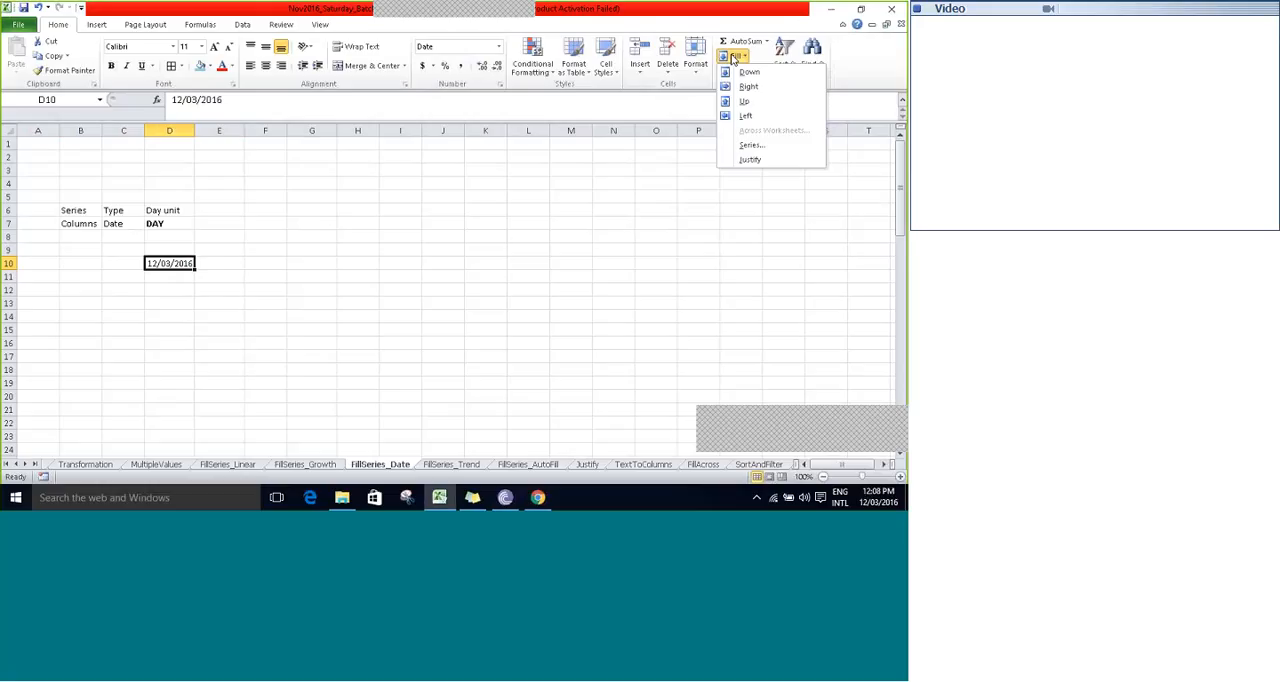
{"action": "left_click", "coordinate": [752, 145]}
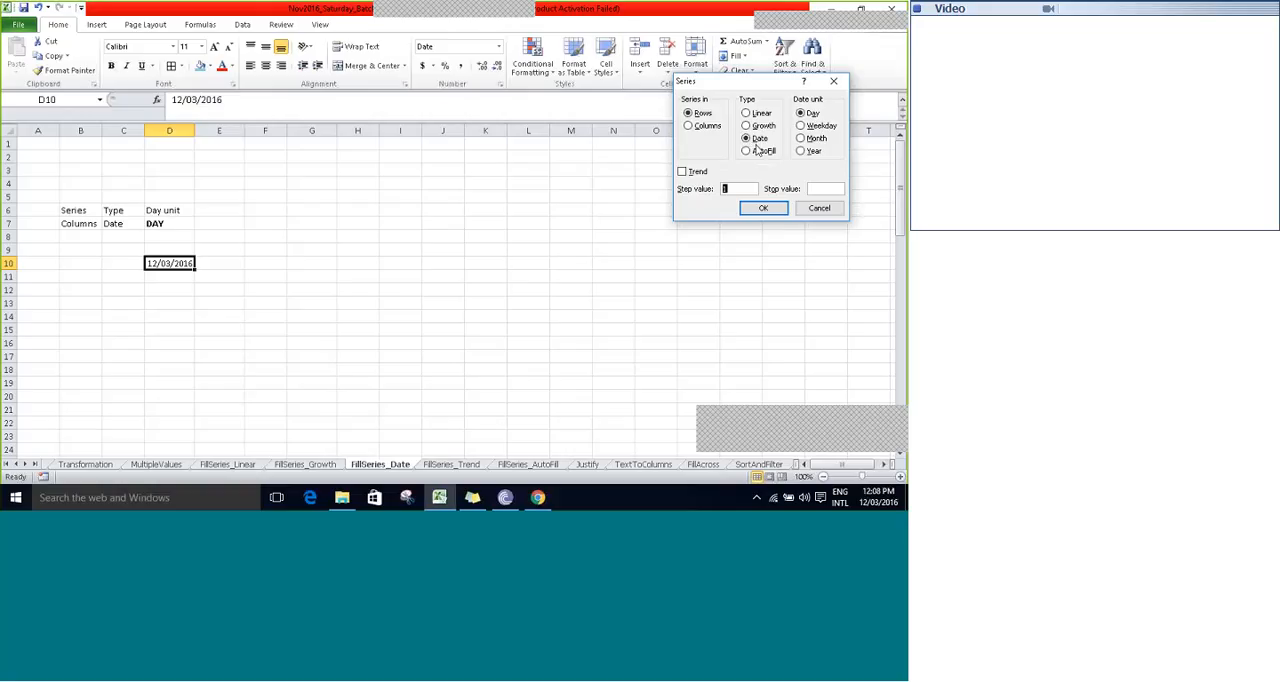
{"action": "left_click", "coordinate": [706, 126]}
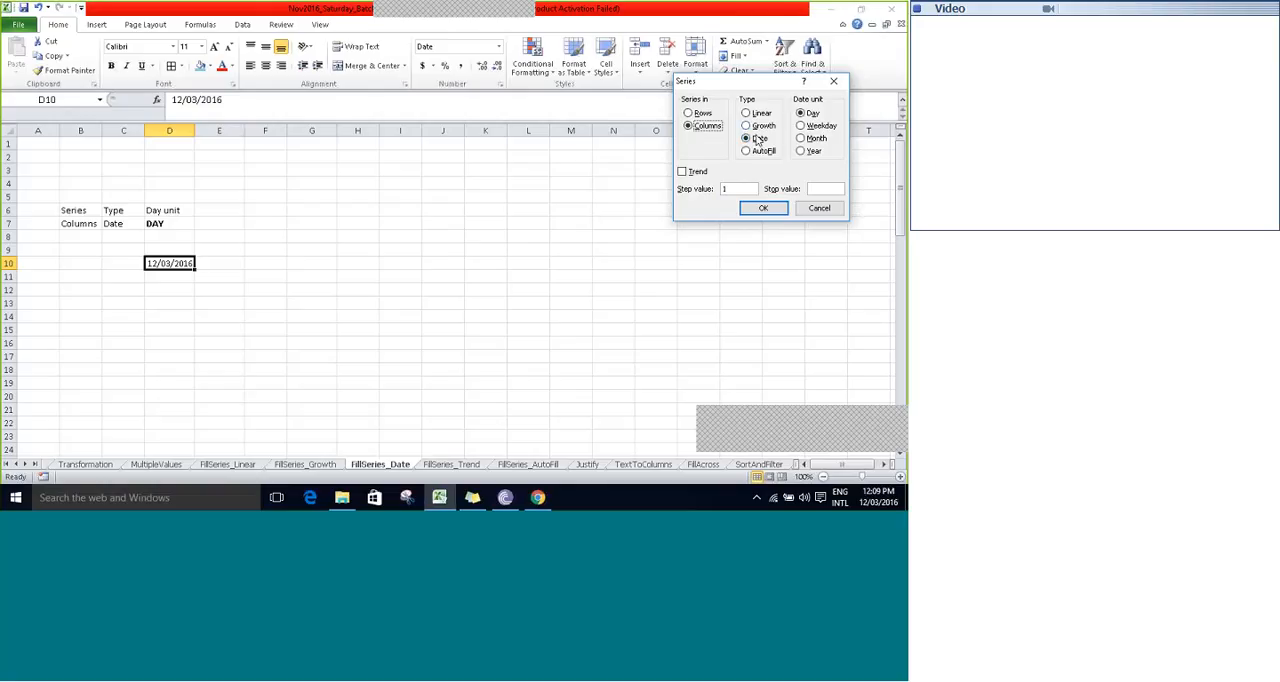
{"action": "left_click", "coordinate": [748, 126]}
{"action": "left_click", "coordinate": [746, 114]}
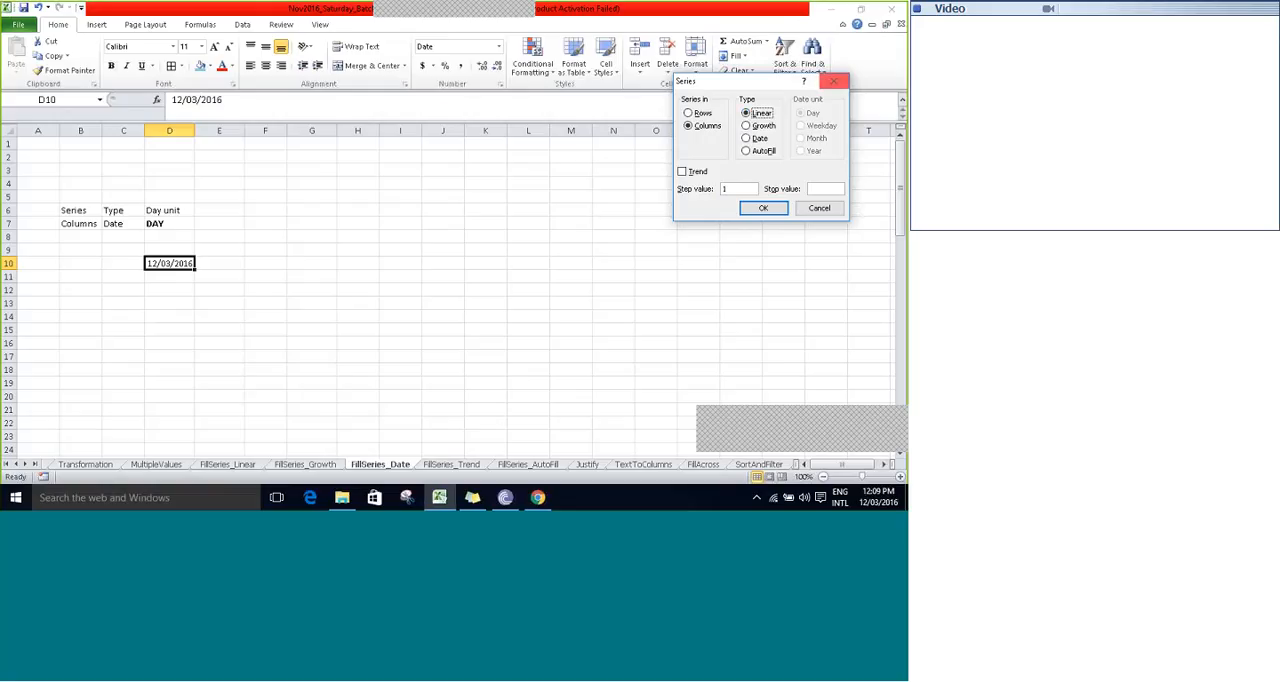
{"action": "left_click", "coordinate": [746, 138]}
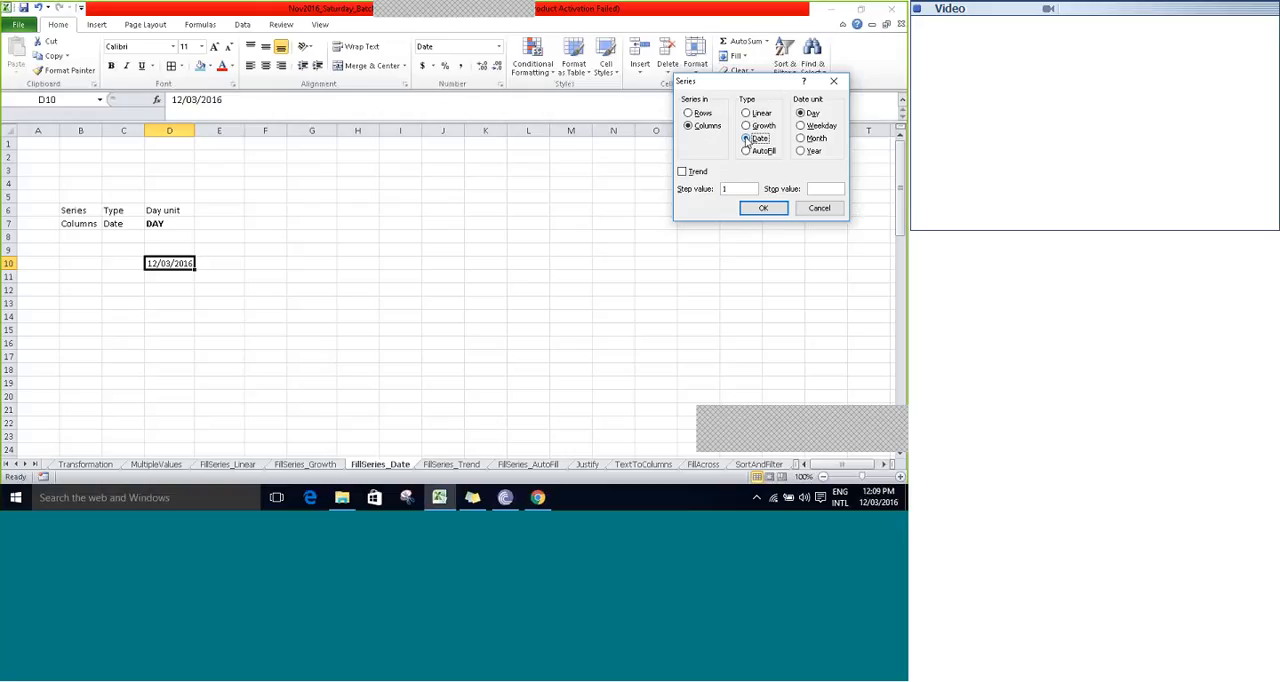
{"action": "key", "text": "Down"}
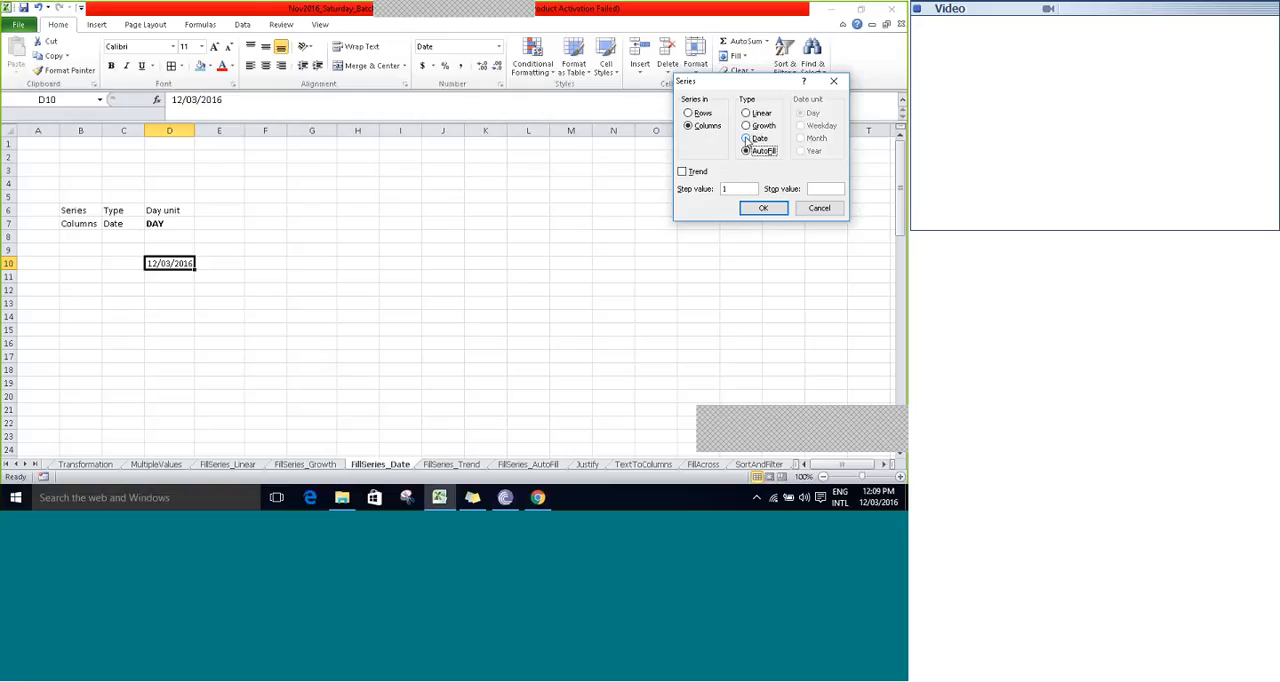
{"action": "left_click", "coordinate": [746, 139]}
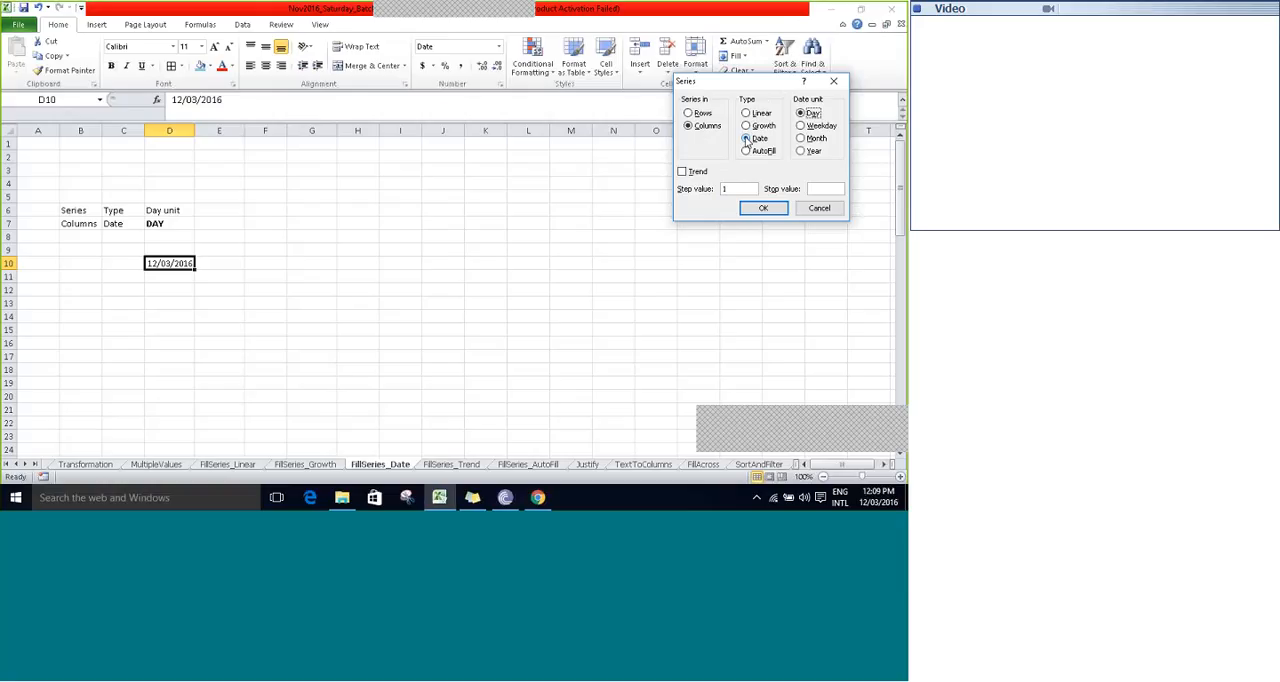
{"action": "key", "text": "Down"}
{"action": "key", "text": "Down"}
{"action": "key", "text": "Down"}
{"action": "key", "text": "Up"}
{"action": "key", "text": "Up"}
{"action": "key", "text": "Up"}
{"action": "key", "text": "Down"}
{"action": "key", "text": "Down"}
{"action": "key", "text": "Up"}
{"action": "key", "text": "Up"}
- Try to fill a daily date series down from D10 with the stop value 13/10/2016
{"action": "left_click", "coordinate": [738, 189]}
{"action": "type", "text": "12/10/2016"}
{"action": "key", "text": "BackSpace"}
{"action": "type", "text": "5"}
{"action": "key", "text": "BackSpace"}
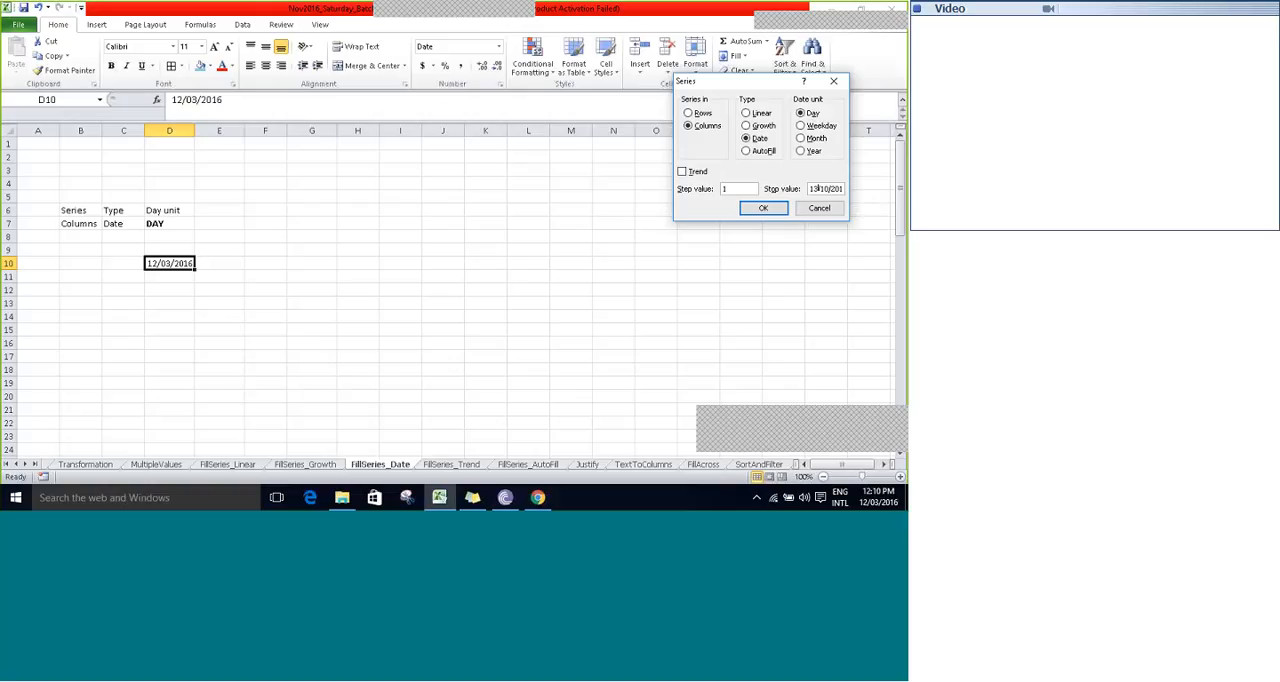
{"action": "left_click", "coordinate": [762, 208]}
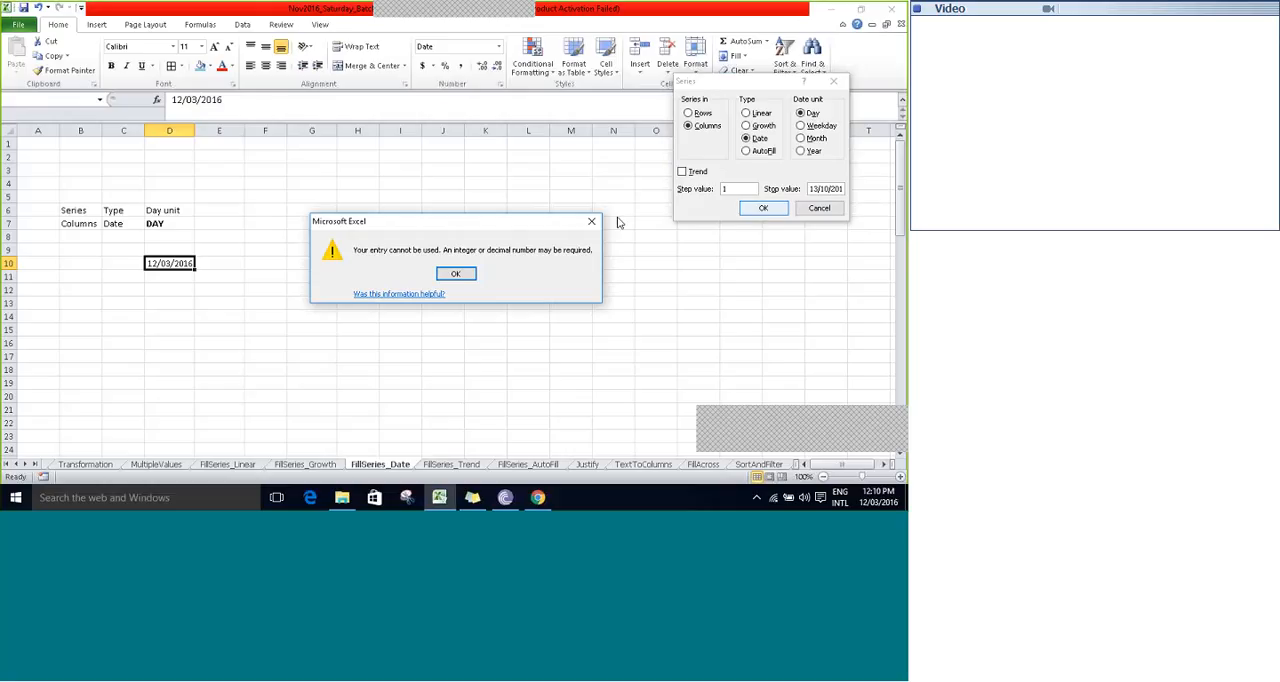
{"action": "left_click", "coordinate": [455, 277]}
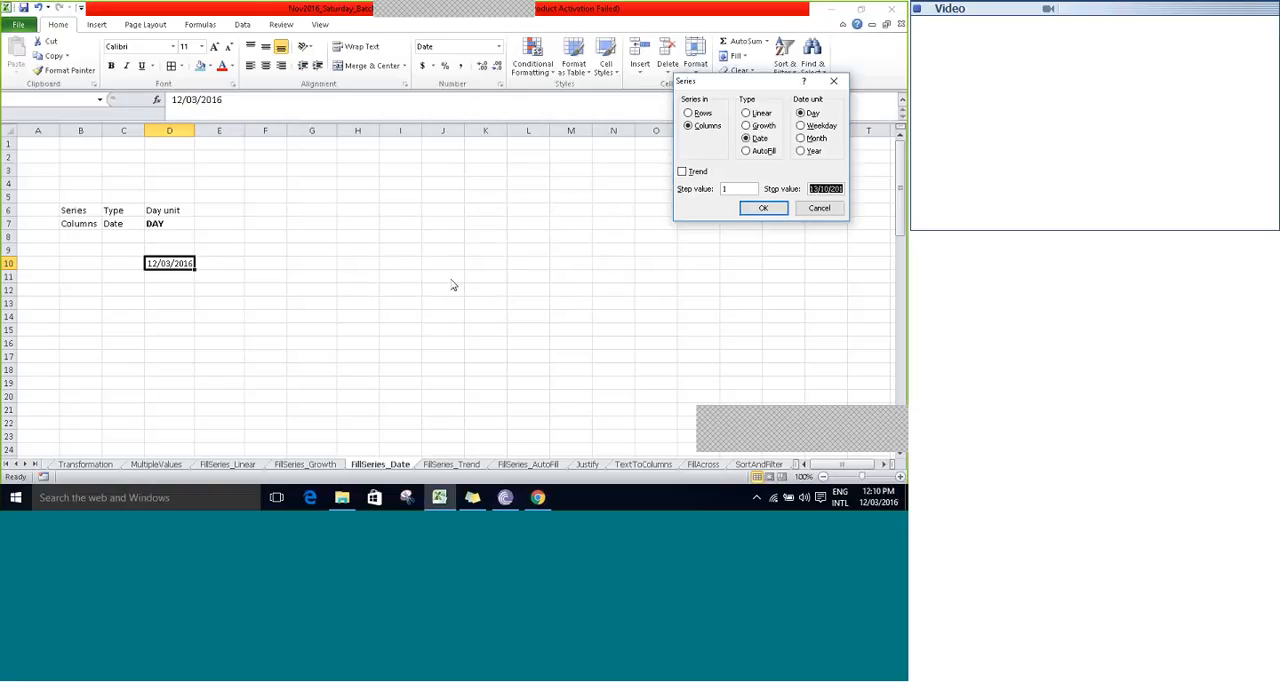
- Correct the stop date to month-first order and retry the daily date series down from D10
{"action": "mouse_move", "coordinate": [866, 505]}
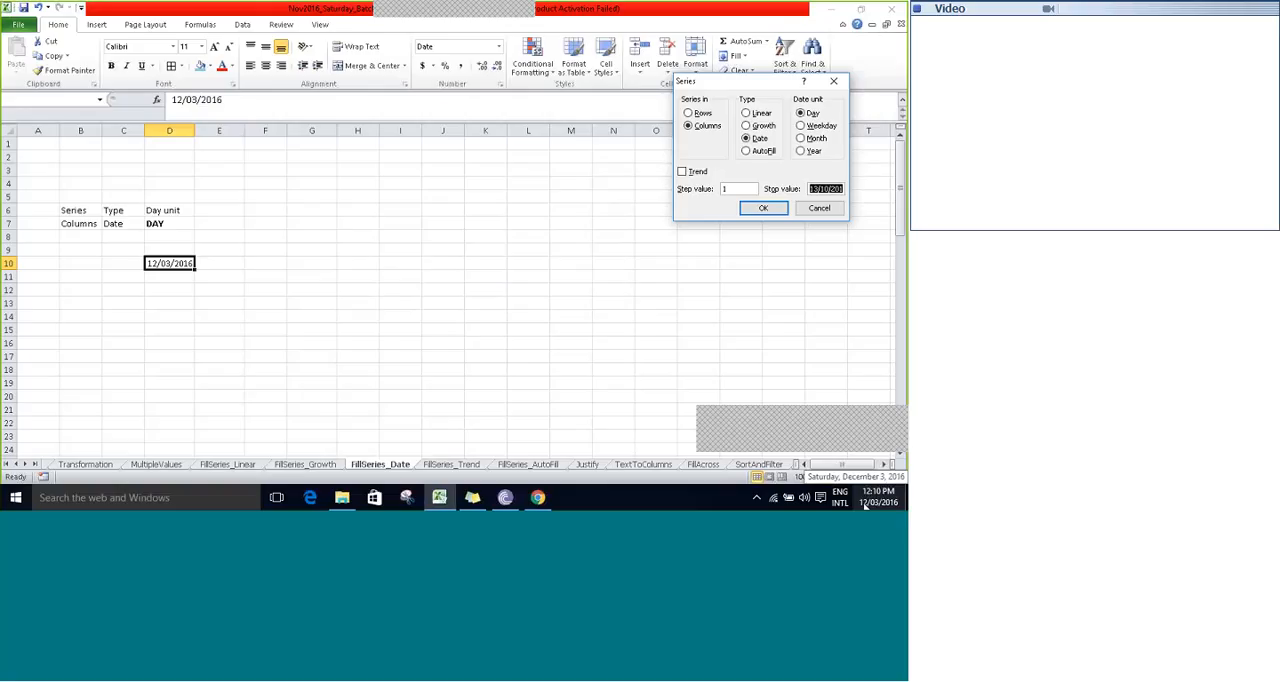
{"action": "left_click", "coordinate": [820, 189]}
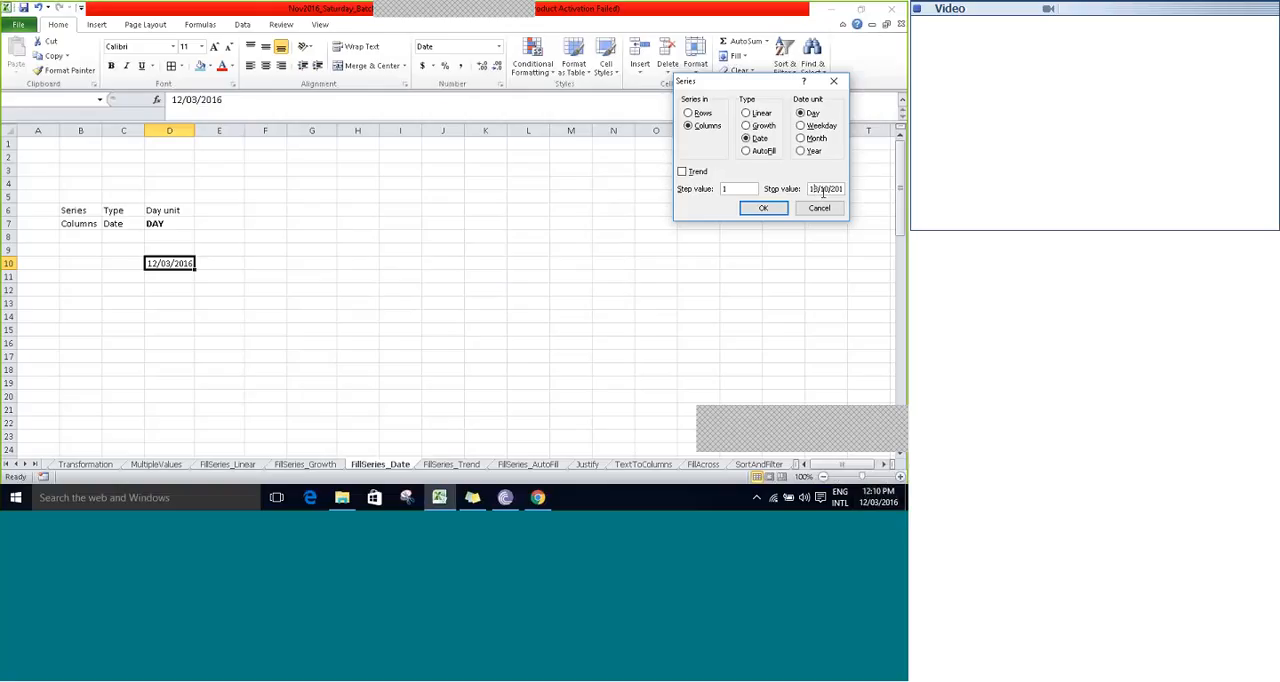
{"action": "key", "text": "Delete"}
{"action": "type", "text": "2"}
{"action": "left_click", "coordinate": [826, 188]}
{"action": "key", "text": "BackSpace"}
{"action": "type", "text": "2"}
{"action": "left_click", "coordinate": [766, 208]}
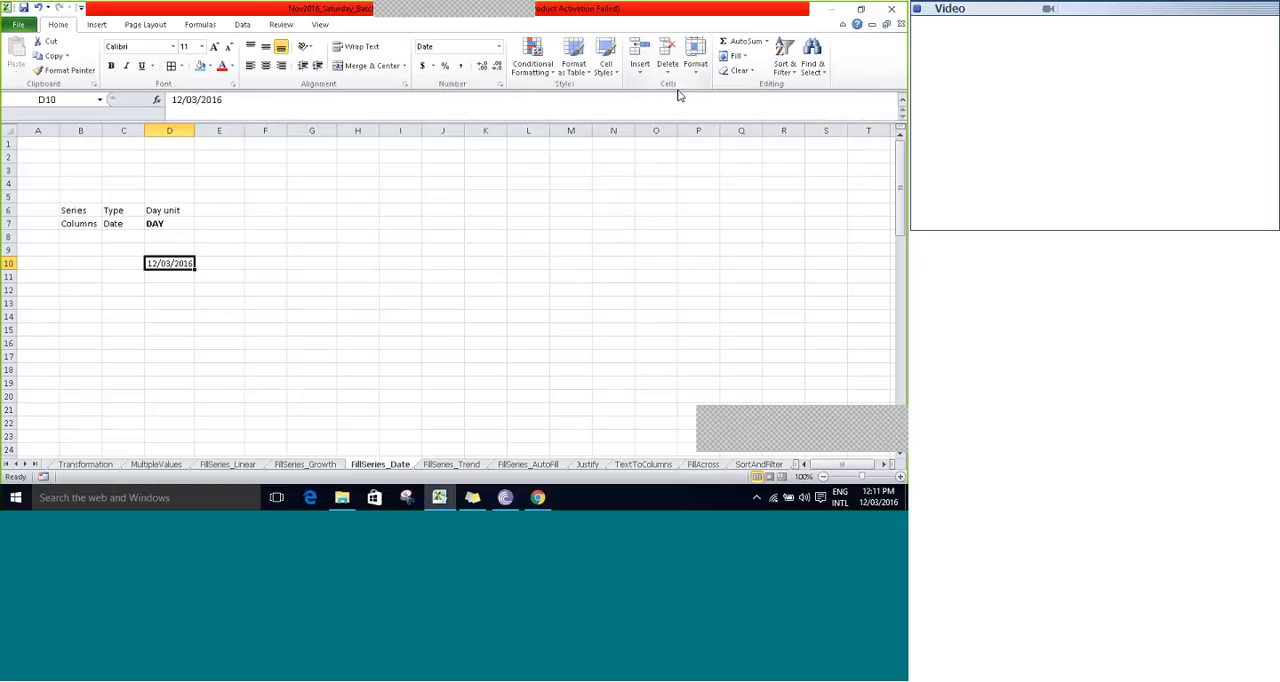
- Fill a daily date series across row 10 from D10 with step value 1 and stop value 12/10/2016
{"action": "left_click", "coordinate": [738, 57]}
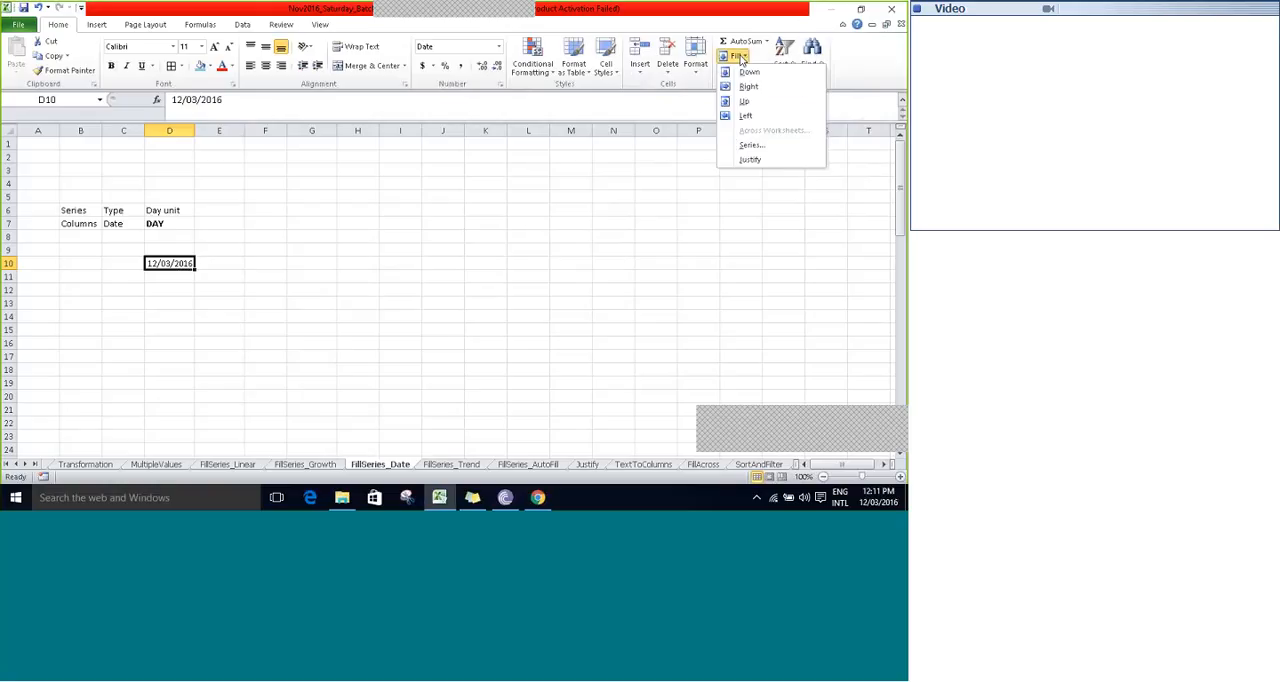
{"action": "left_click", "coordinate": [740, 145]}
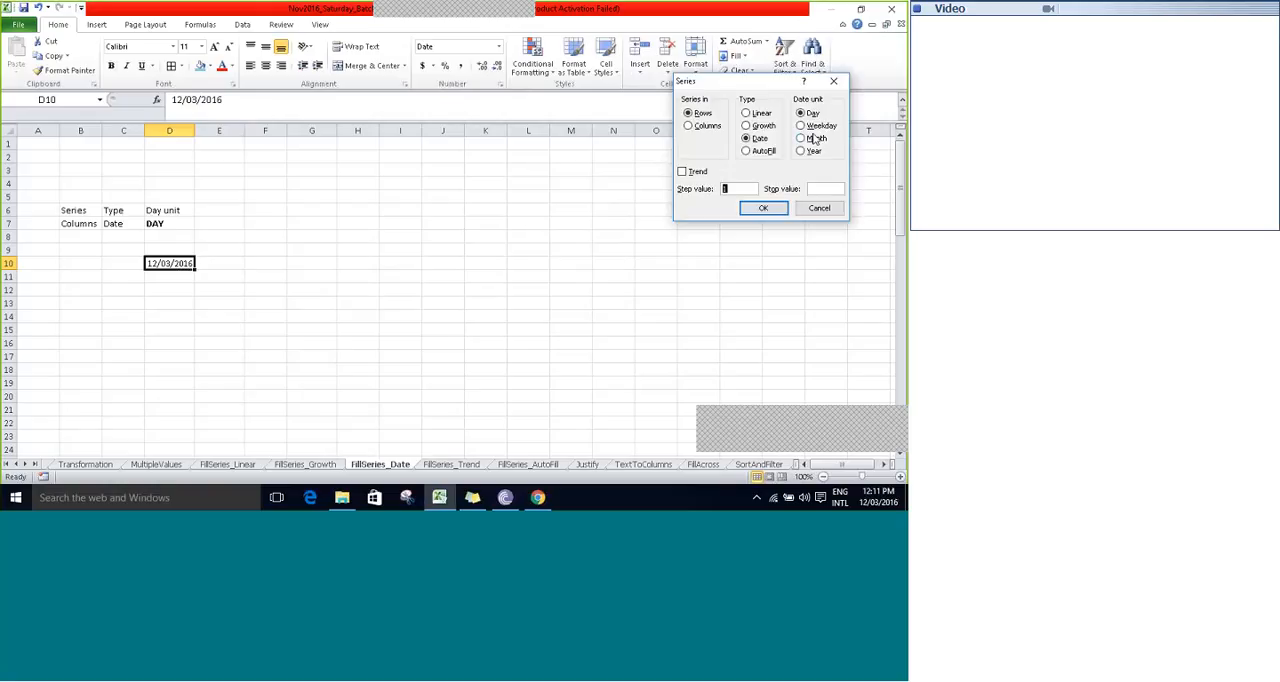
{"action": "left_click", "coordinate": [823, 188]}
{"action": "type", "text": "12"}
{"action": "type", "text": "/10/"}
{"action": "type", "text": "201"}
{"action": "type", "text": "6"}
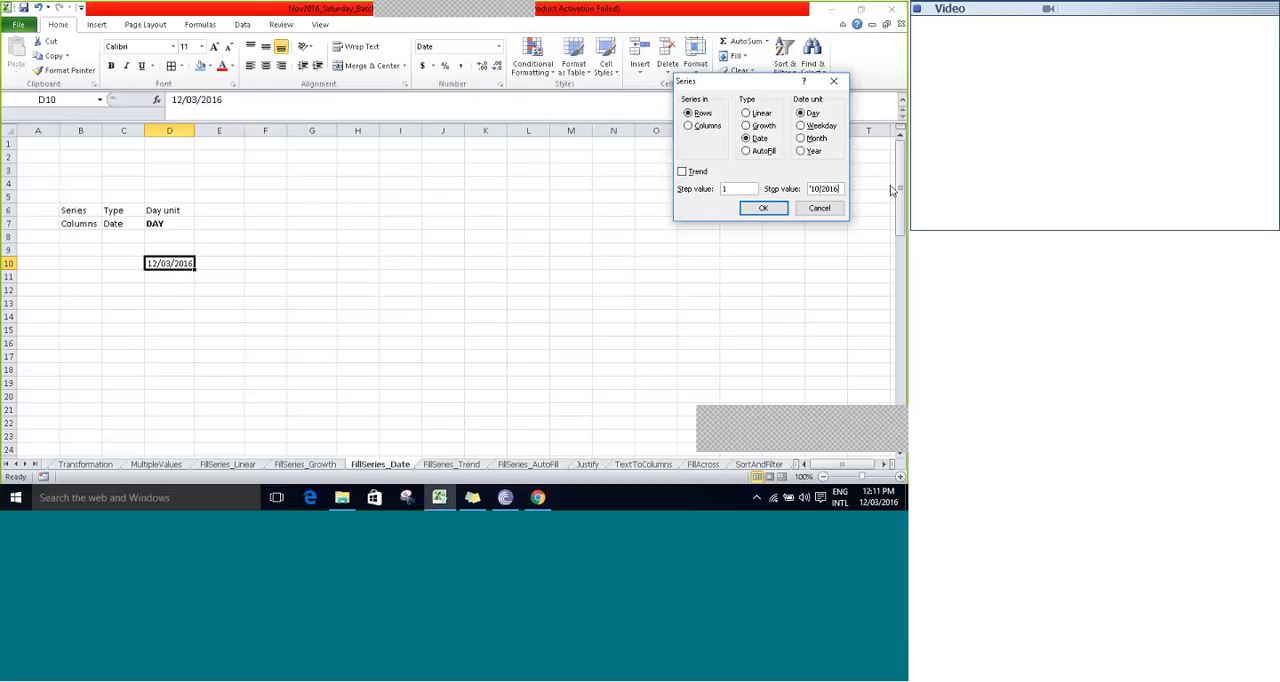
{"action": "left_click", "coordinate": [761, 208]}
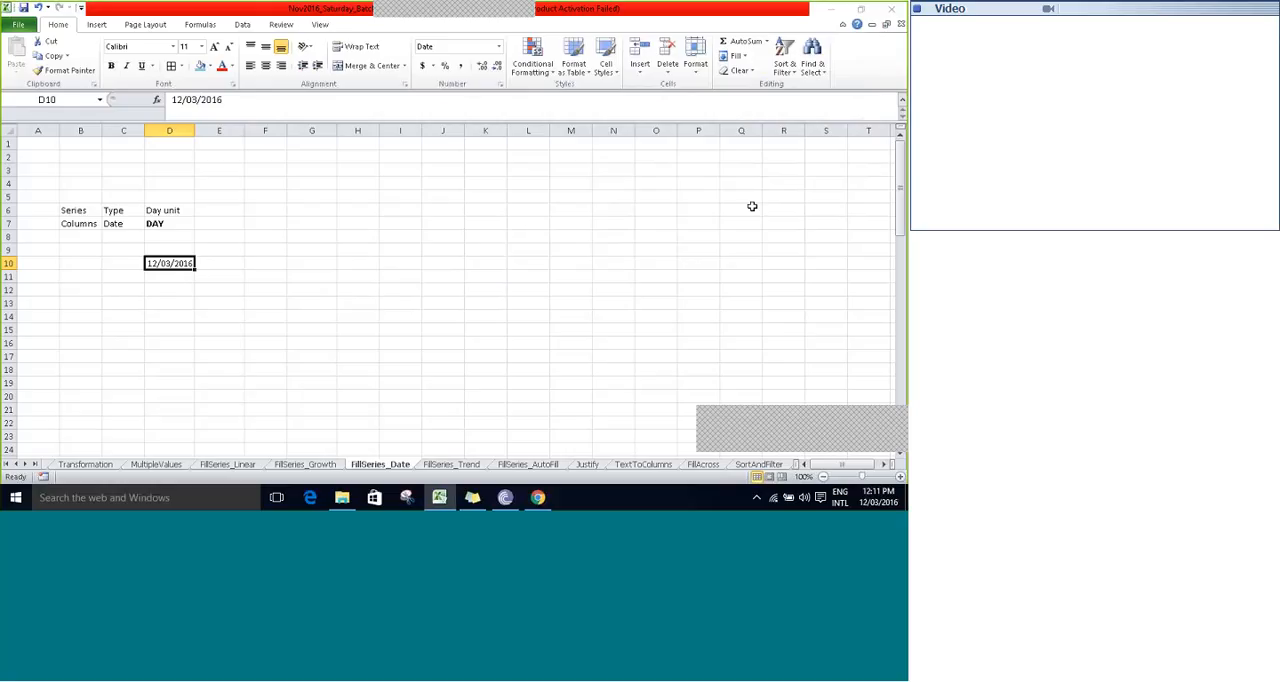
- Auto-fit the too-narrow columns between F and K so every date in row 10 displays fully
{"action": "double_click", "coordinate": [286, 131]}
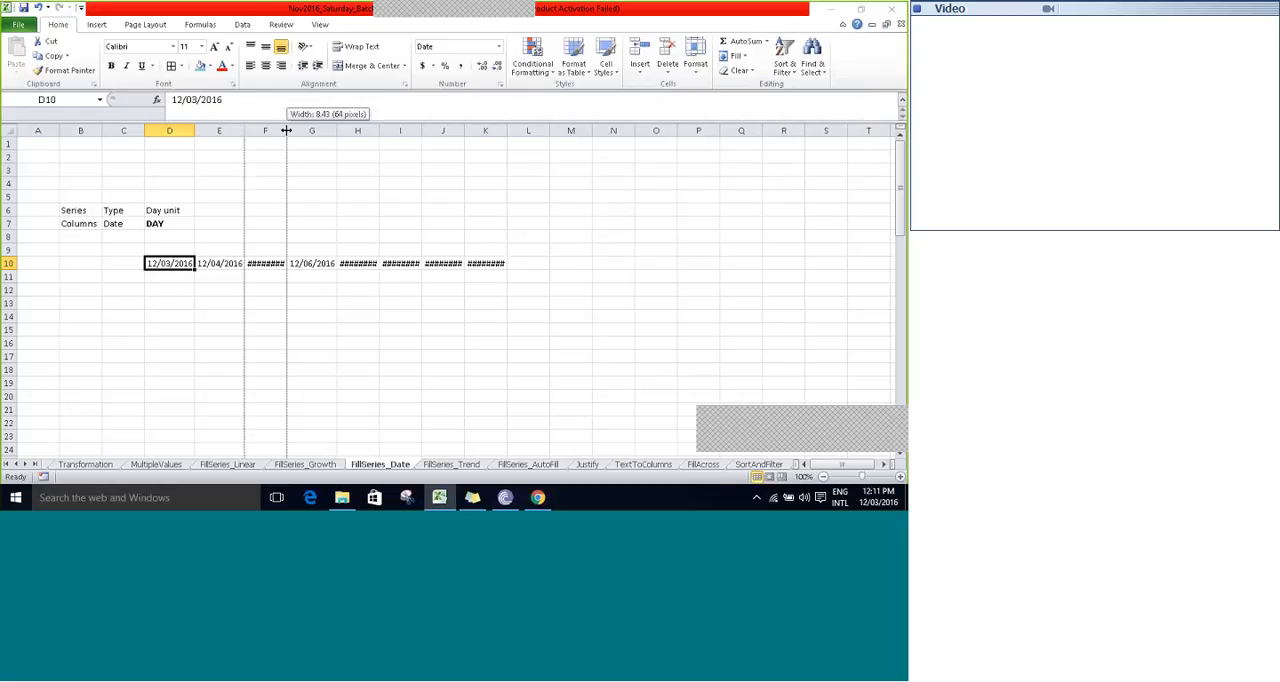
{"action": "double_click", "coordinate": [386, 131]}
{"action": "double_click", "coordinate": [437, 131]}
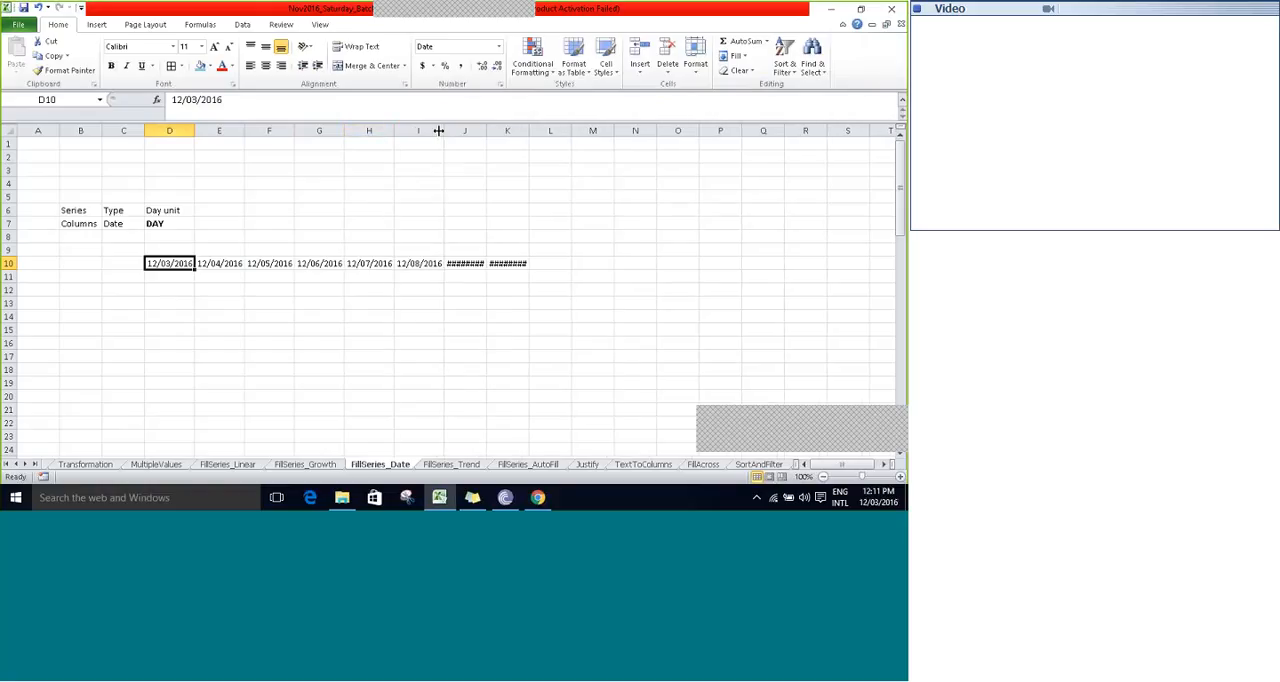
{"action": "double_click", "coordinate": [532, 133]}
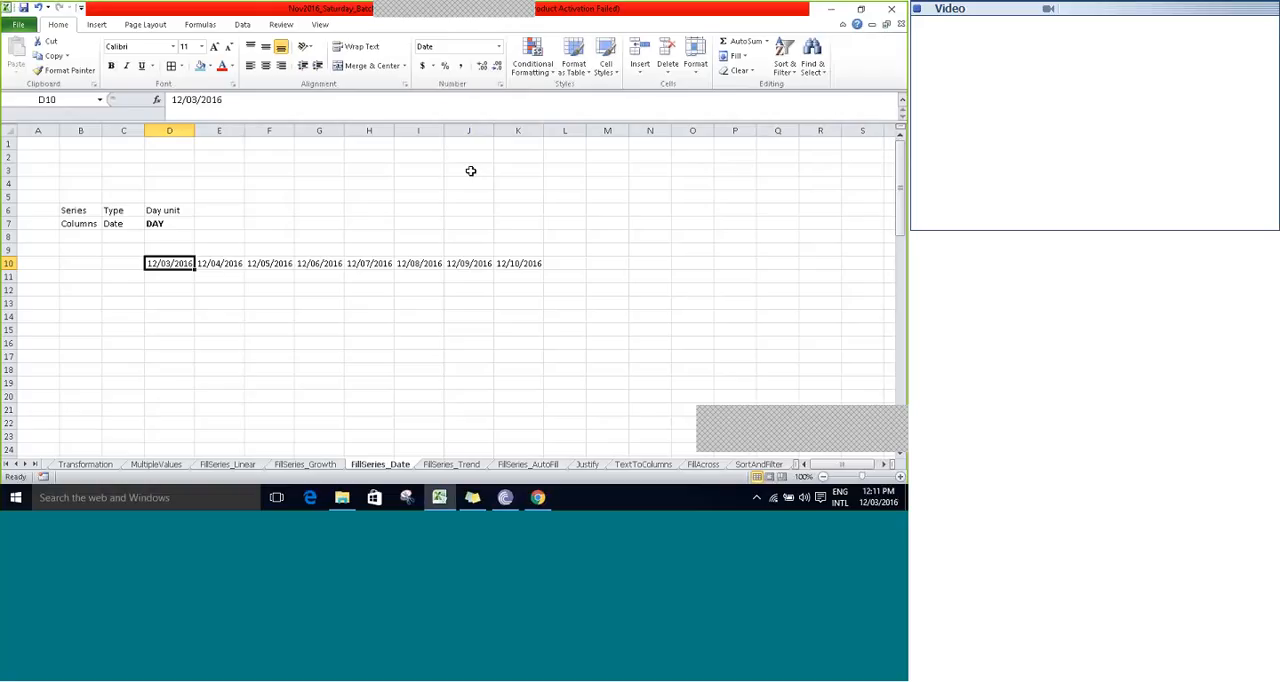
- Review the daily dates in row 10 and the WeekDay example's settings in rows 31 and 32
{"action": "key", "text": "Right"}
{"action": "key", "text": "Down"}
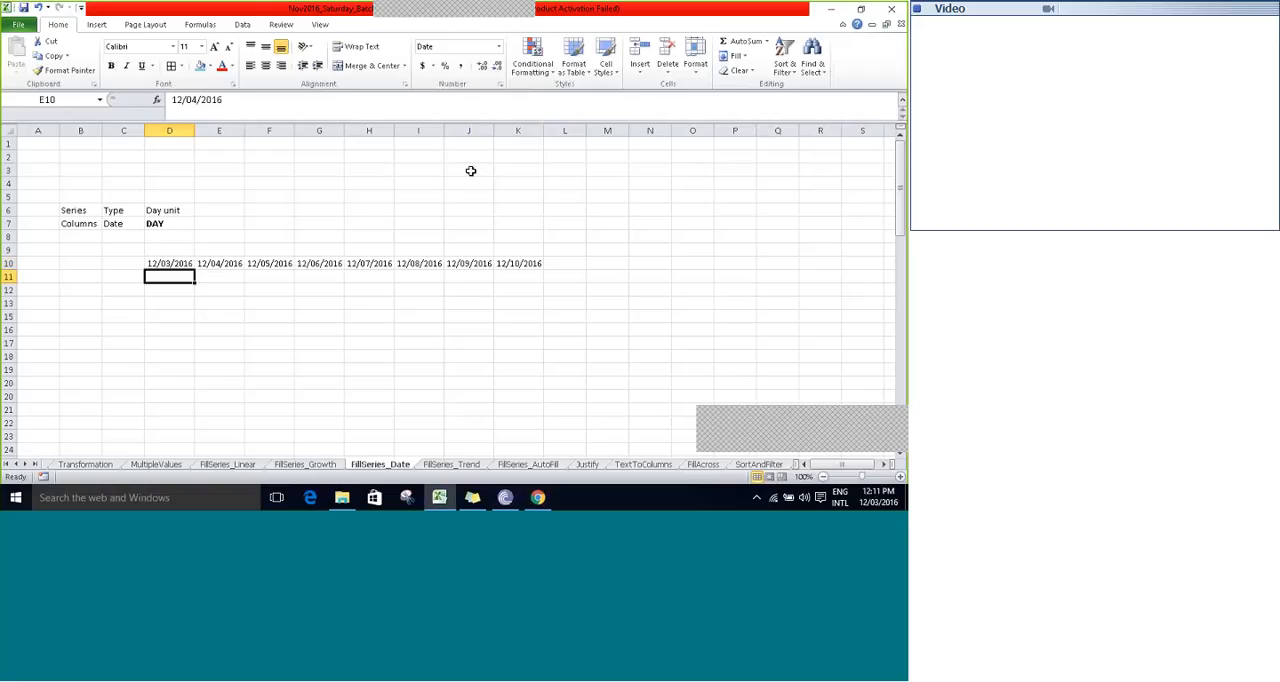
{"action": "key", "text": "Down"}
{"action": "key", "text": "Down"}
{"action": "key", "text": "Down"}
{"action": "key", "text": "Down"}
{"action": "key", "text": "Down"}
{"action": "key", "text": "Down"}
{"action": "key", "text": "Down"}
{"action": "key", "text": "Down"}
{"action": "key", "text": "Down"}
{"action": "key", "text": "Down"}
{"action": "key", "text": "Down"}
{"action": "key", "text": "Down"}
{"action": "key", "text": "Down"}
{"action": "key", "text": "Down"}
{"action": "key", "text": "Down"}
{"action": "key", "text": "Down"}
{"action": "key", "text": "Down"}
{"action": "key", "text": "Down"}
{"action": "key", "text": "Down"}
{"action": "key", "text": "Down"}
{"action": "key", "text": "Up"}
{"action": "key", "text": "Up"}
{"action": "key", "text": "Up"}
{"action": "key", "text": "Up"}
{"action": "key", "text": "Up"}
{"action": "key", "text": "Up"}
{"action": "key", "text": "Up"}
{"action": "key", "text": "Up"}
{"action": "key", "text": "Up"}
{"action": "key", "text": "Up"}
{"action": "key", "text": "Up"}
{"action": "key", "text": "Up"}
{"action": "key", "text": "Down"}
{"action": "key", "text": "Down"}
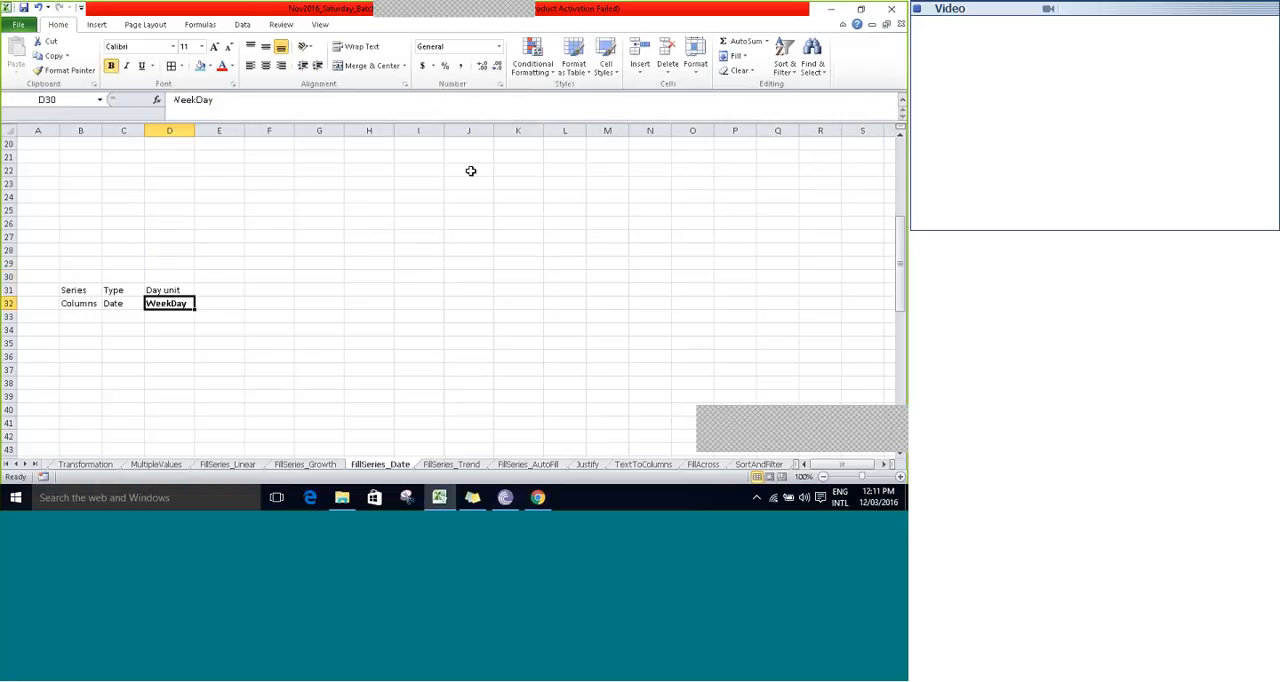
{"action": "key", "text": "Up"}
{"action": "key", "text": "Down"}
{"action": "key", "text": "Down"}
{"action": "key", "text": "Down"}
{"action": "key", "text": "Up"}
{"action": "key", "text": "Up"}
{"action": "key", "text": "Up"}
{"action": "key", "text": "Left"}
{"action": "key", "text": "Left"}
{"action": "key", "text": "Down"}
{"action": "key", "text": "Up"}
{"action": "key", "text": "Right"}
{"action": "key", "text": "Right"}
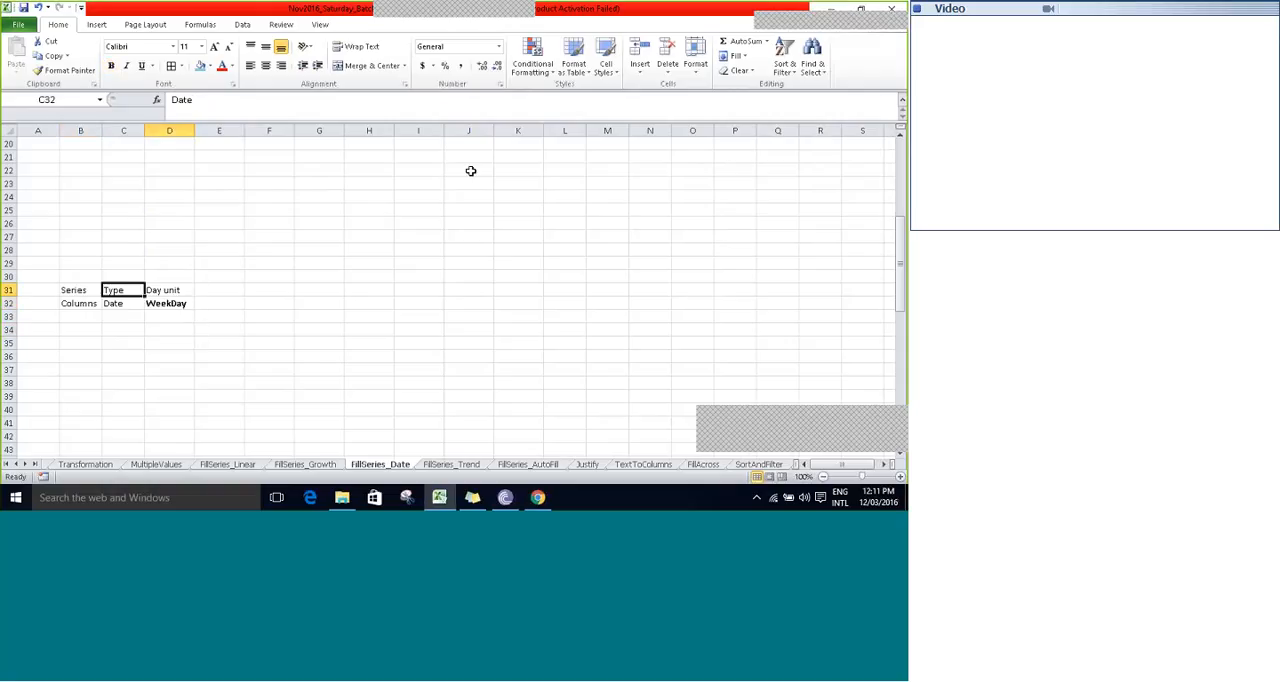
- Enter the current date, 12/03/2016, in D34 below the WeekDay label
{"action": "key", "text": "Down"}
{"action": "key", "text": "Down"}
{"action": "key", "text": "Down"}
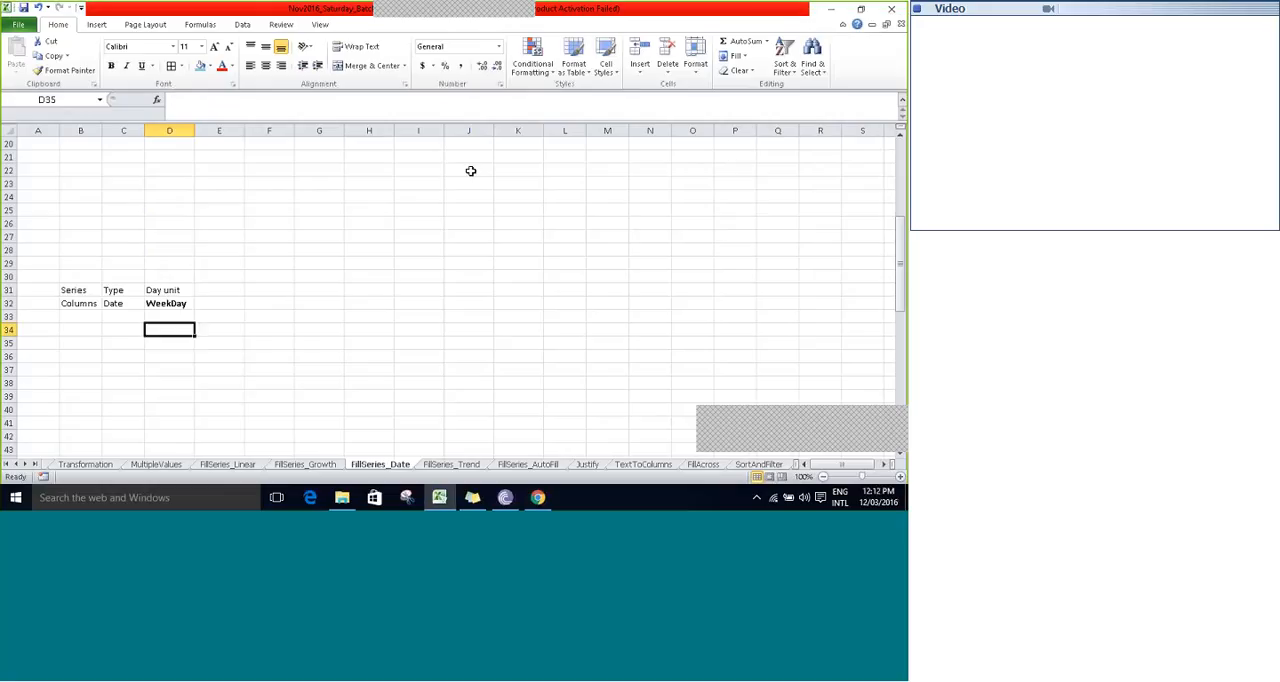
{"action": "key", "text": "ctrl+;"}
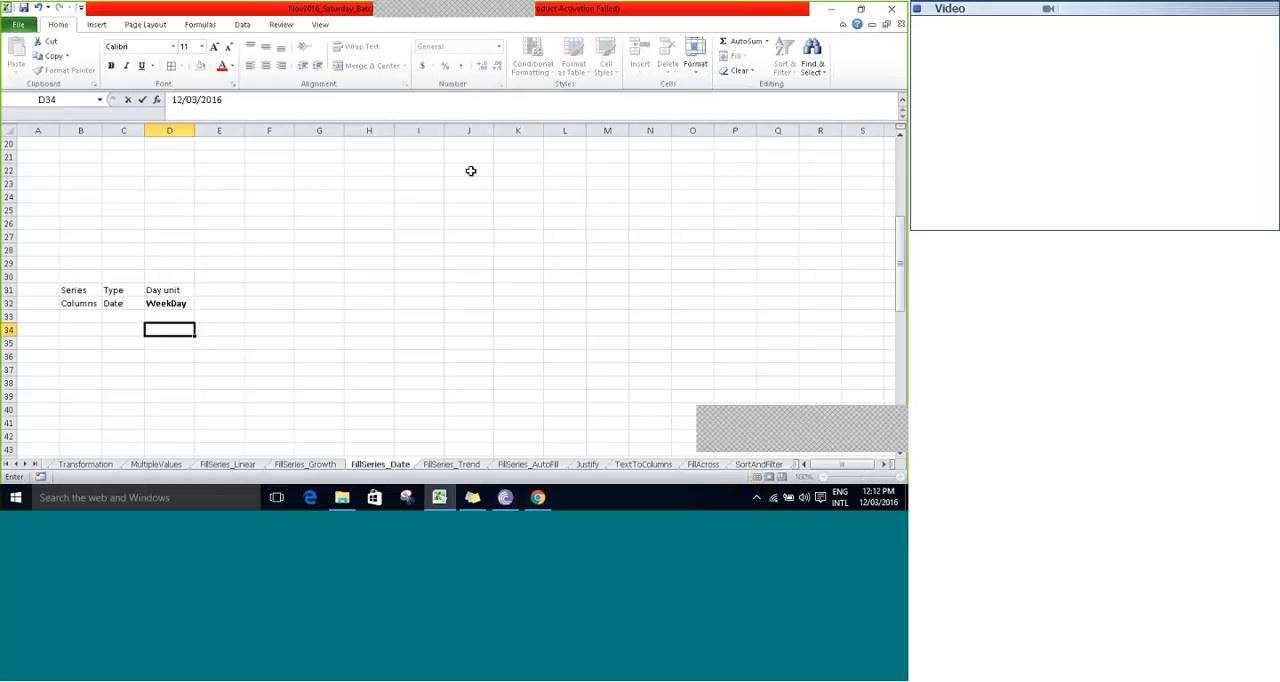
{"action": "key", "text": "Right"}
{"action": "key", "text": "Left"}
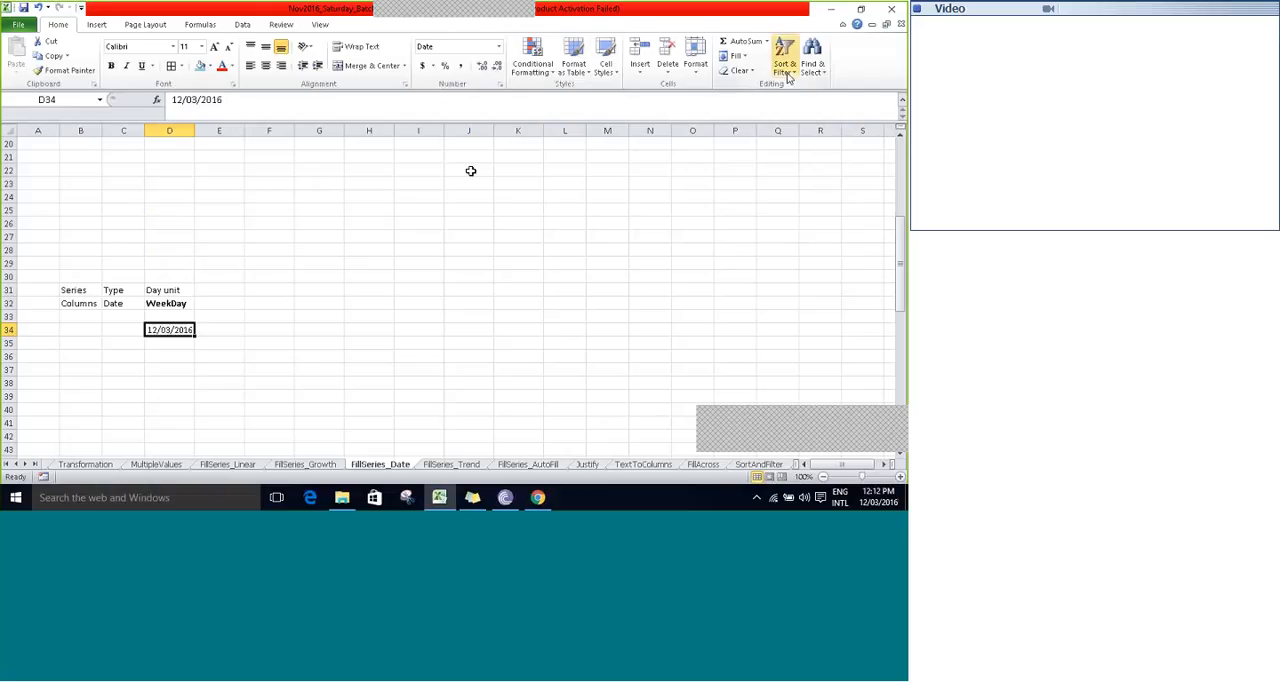
- Fill a weekday date series across row 34 from D34 with step value 1 and stop value 12/10/2016
{"action": "left_click", "coordinate": [738, 56]}
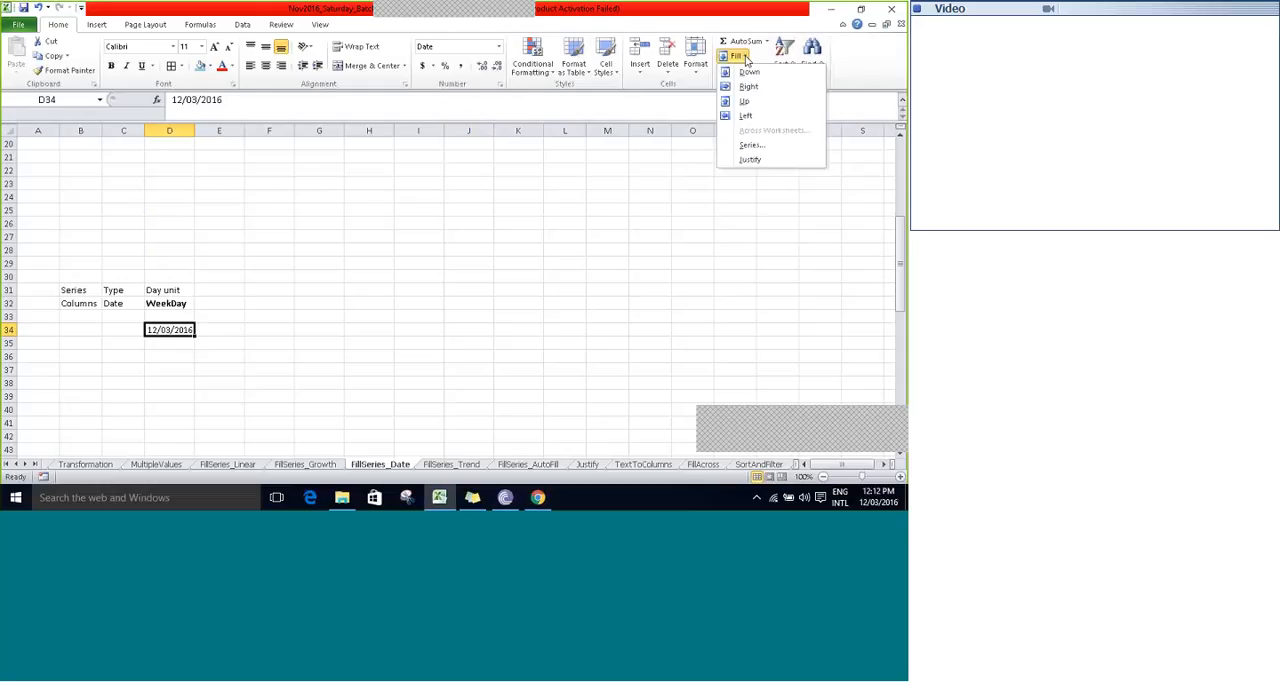
{"action": "left_click", "coordinate": [750, 145]}
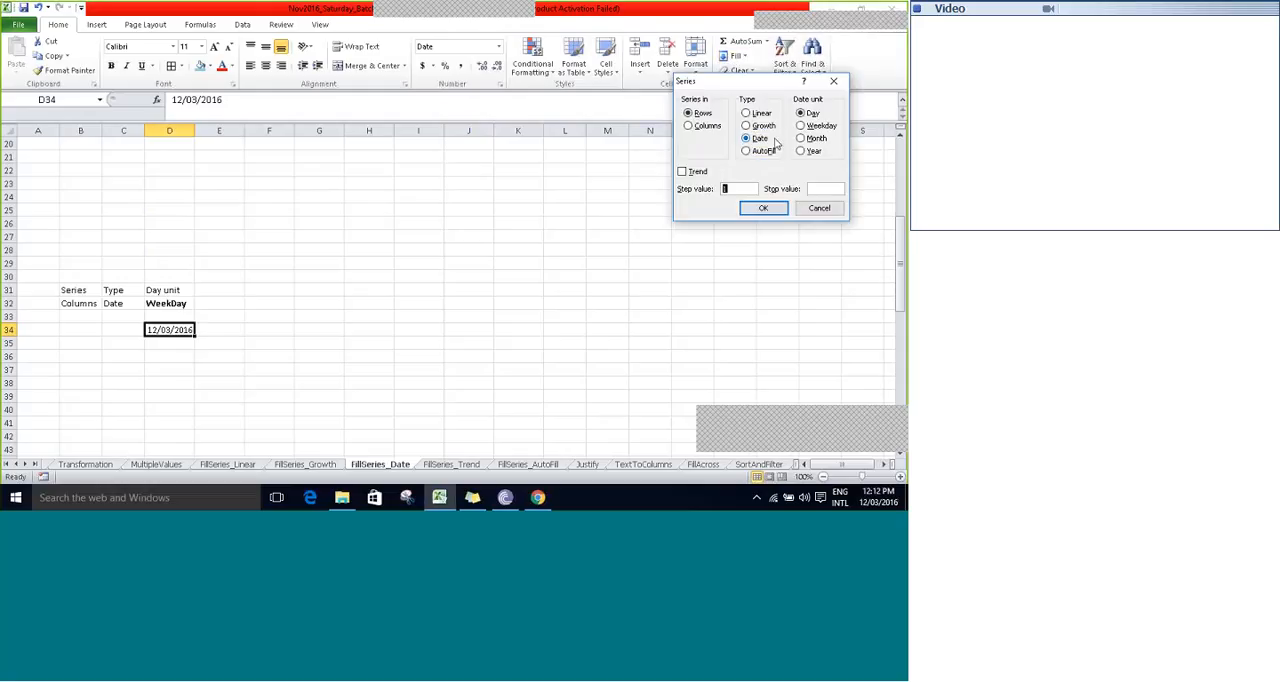
{"action": "left_click", "coordinate": [814, 126]}
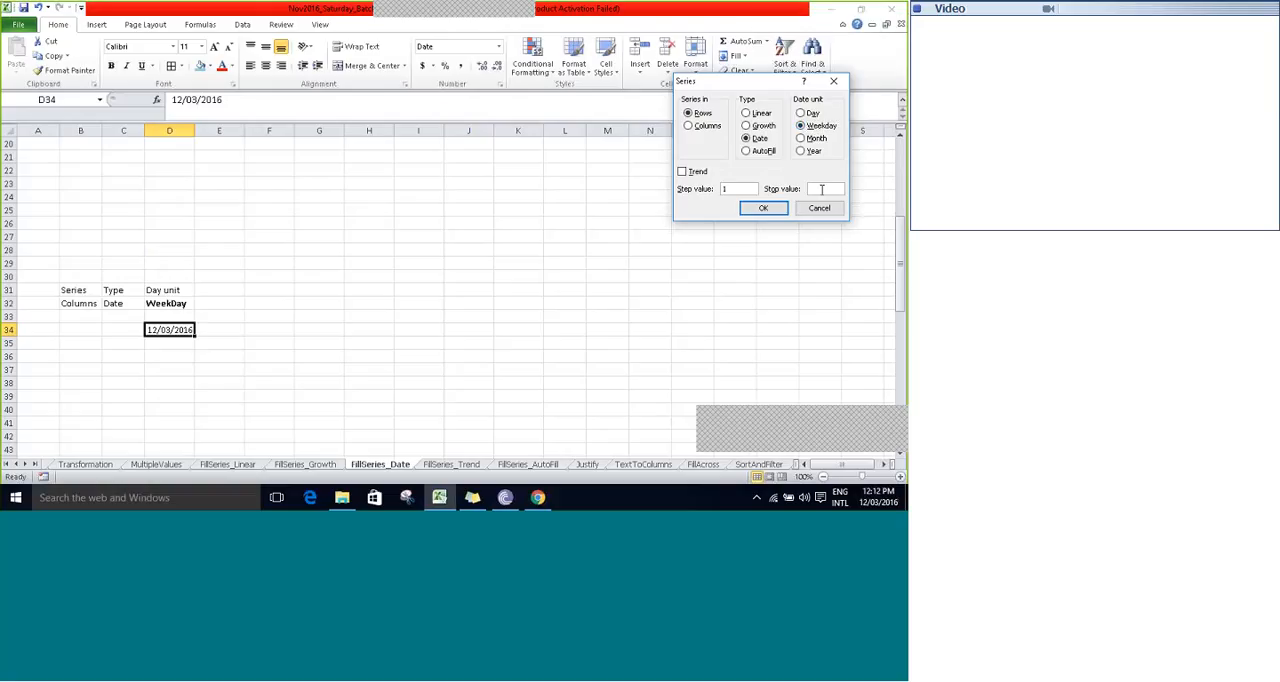
{"action": "type", "text": "12/03/2016"}
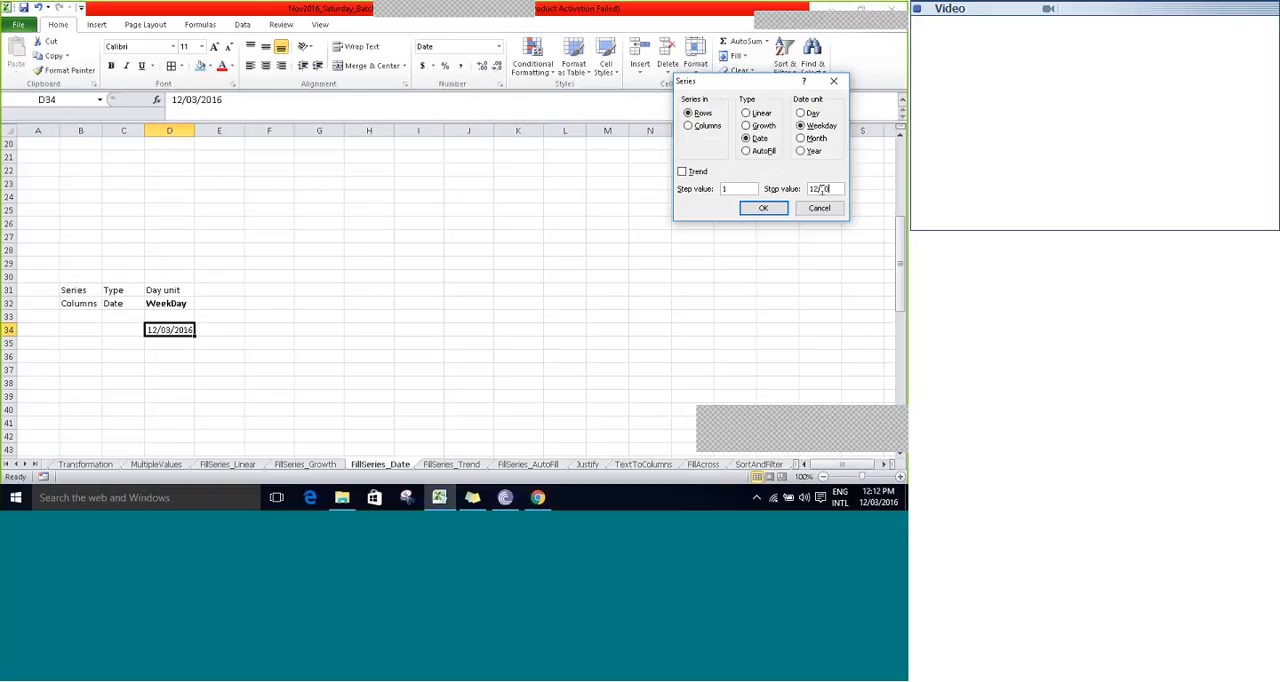
{"action": "left_click", "coordinate": [757, 210]}
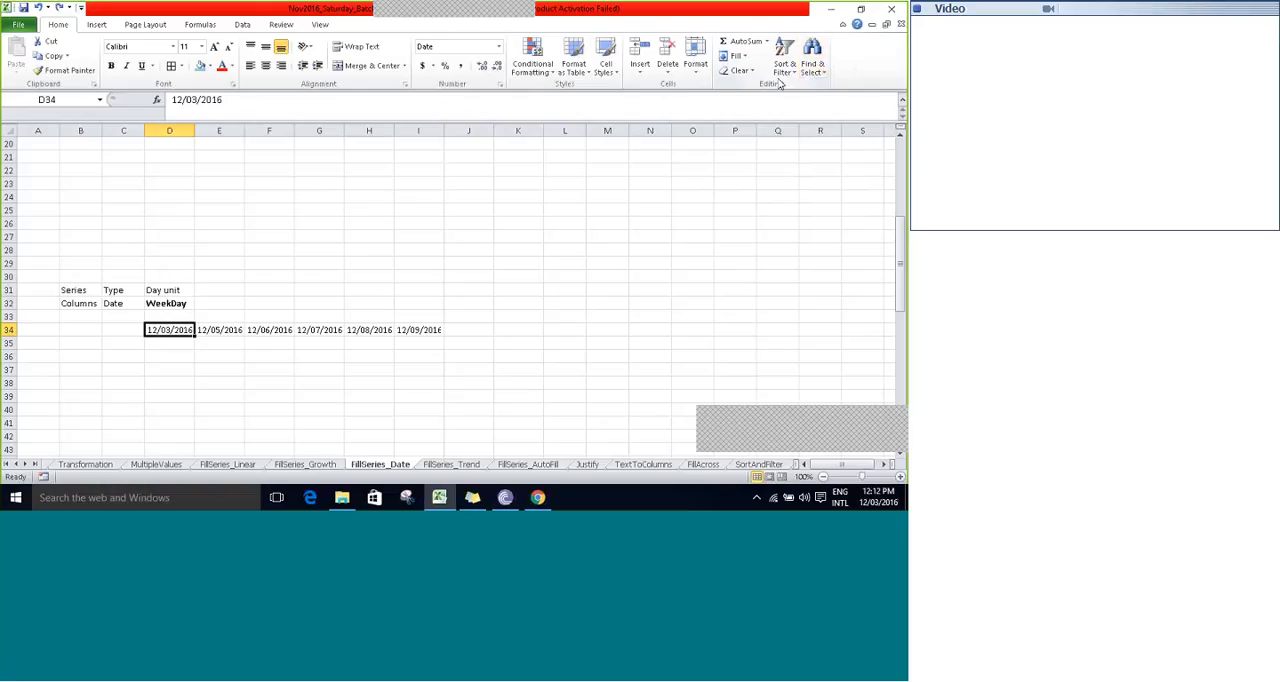
- Fill a weekday date series down the column from D34 with step value 1 and stop value 12/10/2016
{"action": "left_click", "coordinate": [738, 56]}
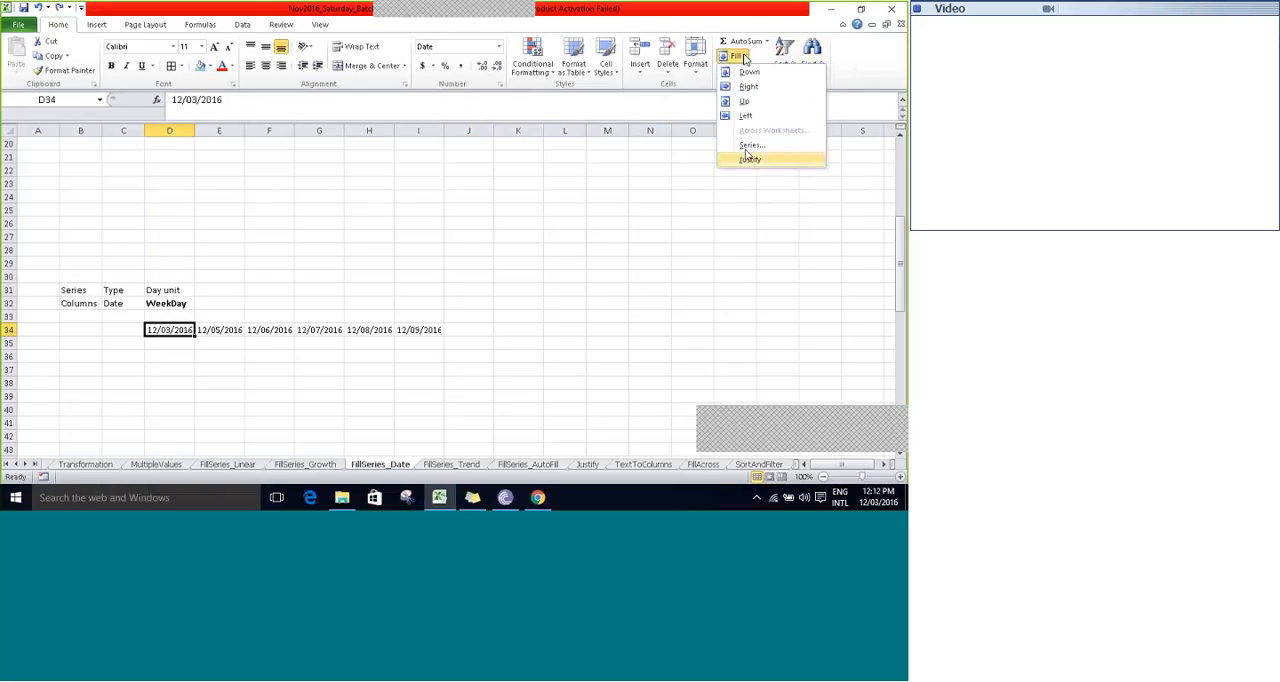
{"action": "left_click", "coordinate": [755, 148]}
{"action": "left_click", "coordinate": [705, 126]}
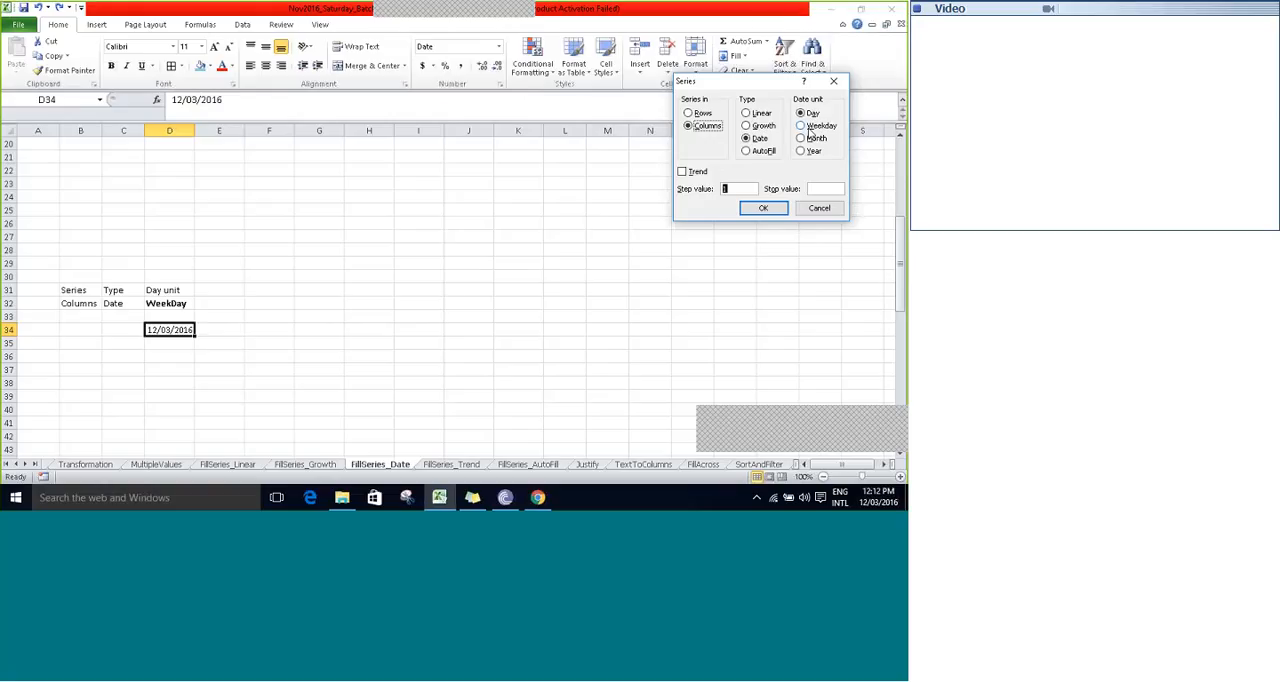
{"action": "left_click", "coordinate": [815, 126]}
{"action": "left_click", "coordinate": [822, 191]}
{"action": "type", "text": "12/"}
{"action": "type", "text": "10/2016"}
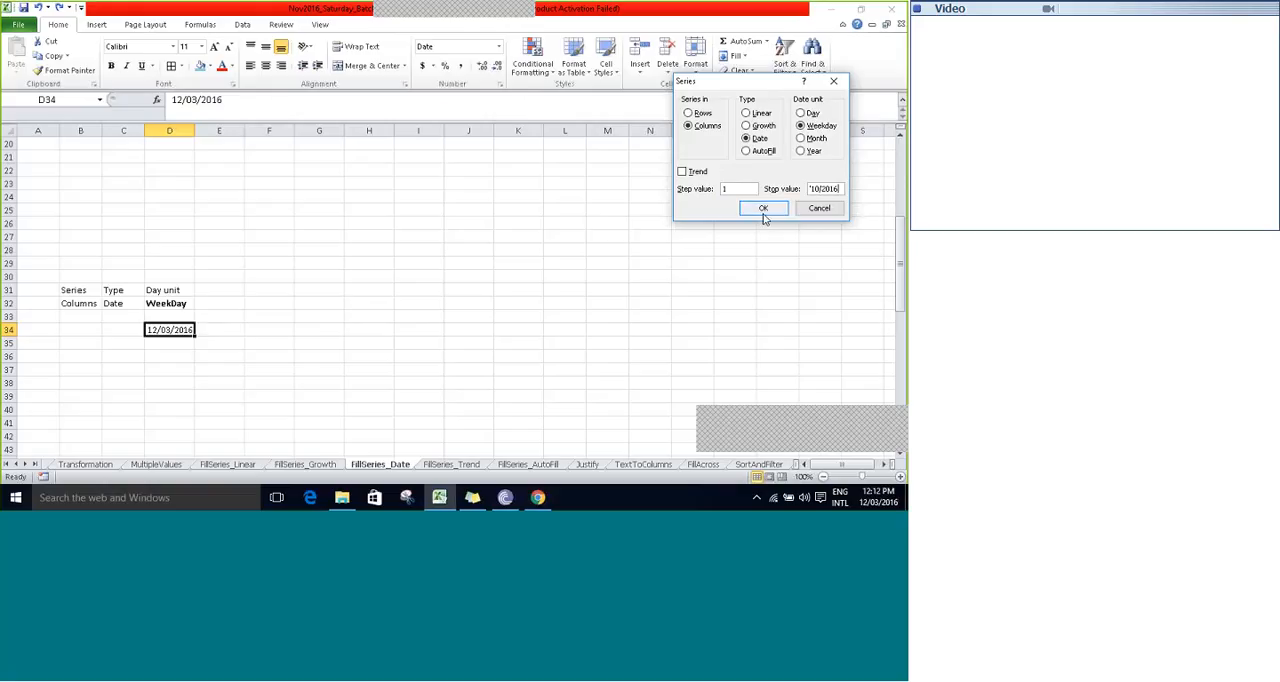
{"action": "left_click", "coordinate": [759, 213]}
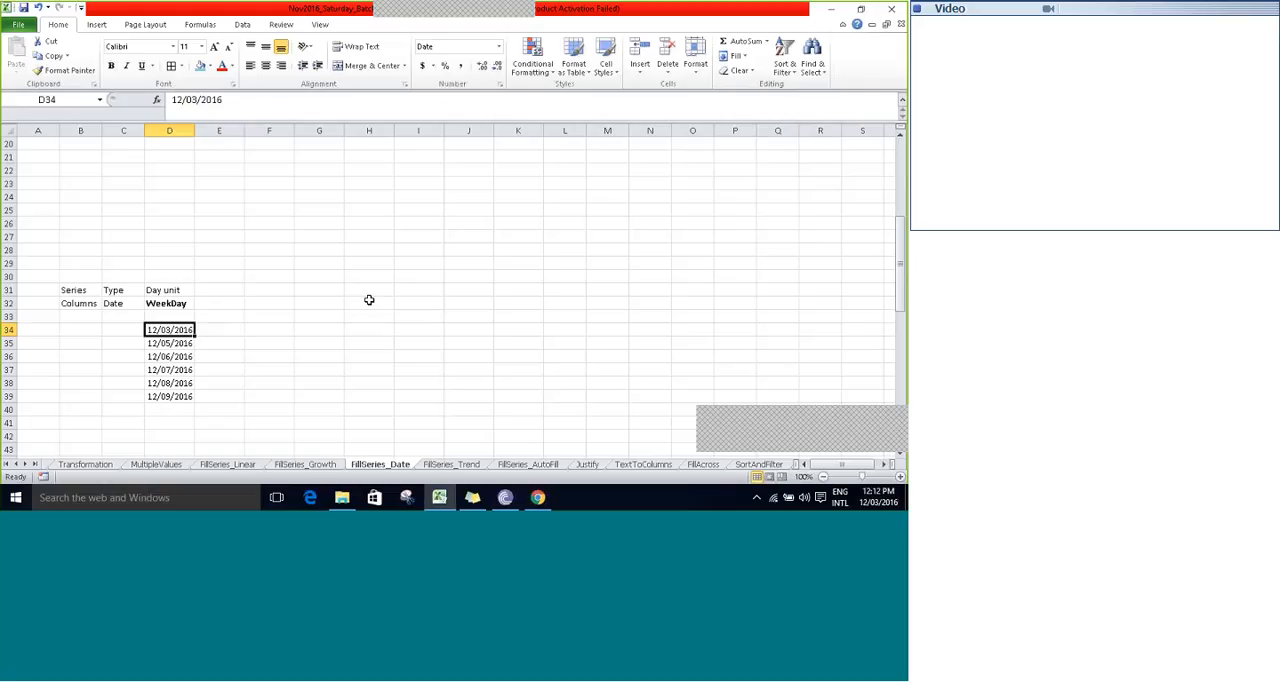
- Enter the formula =TEXT(D34,"dddd") in E34 to get the day name of the first weekday date
{"action": "key", "text": "Right"}
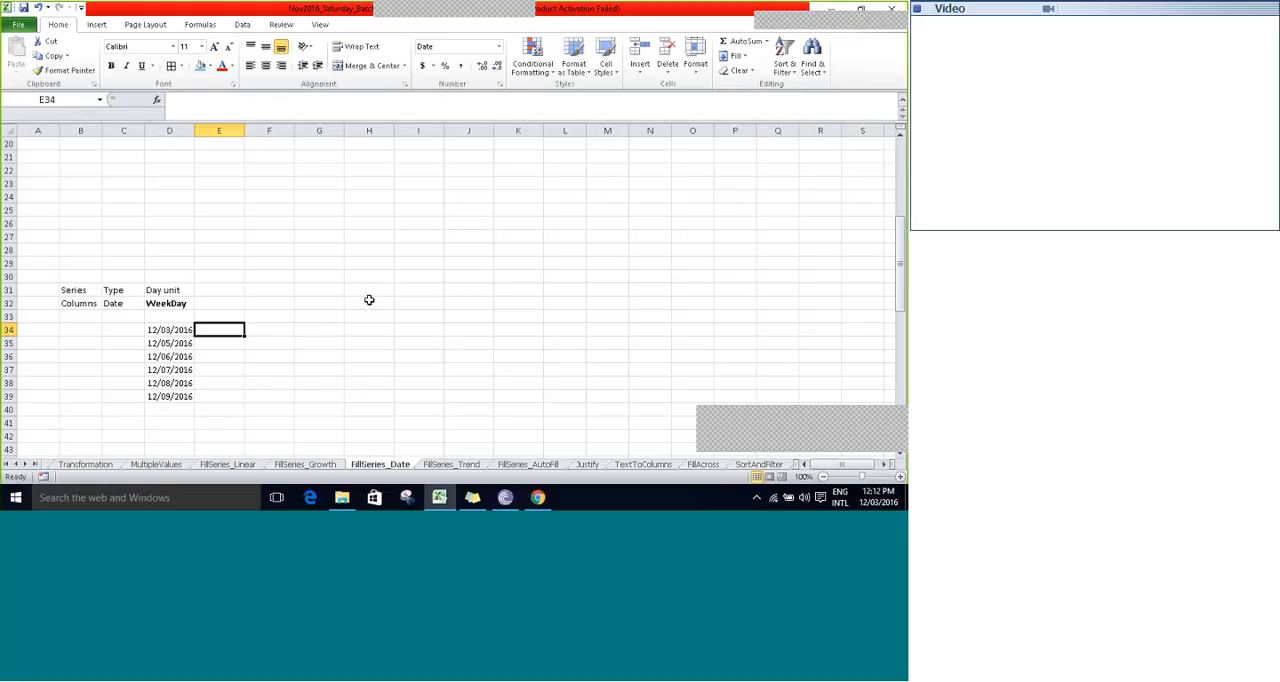
{"action": "type", "text": "=for"}
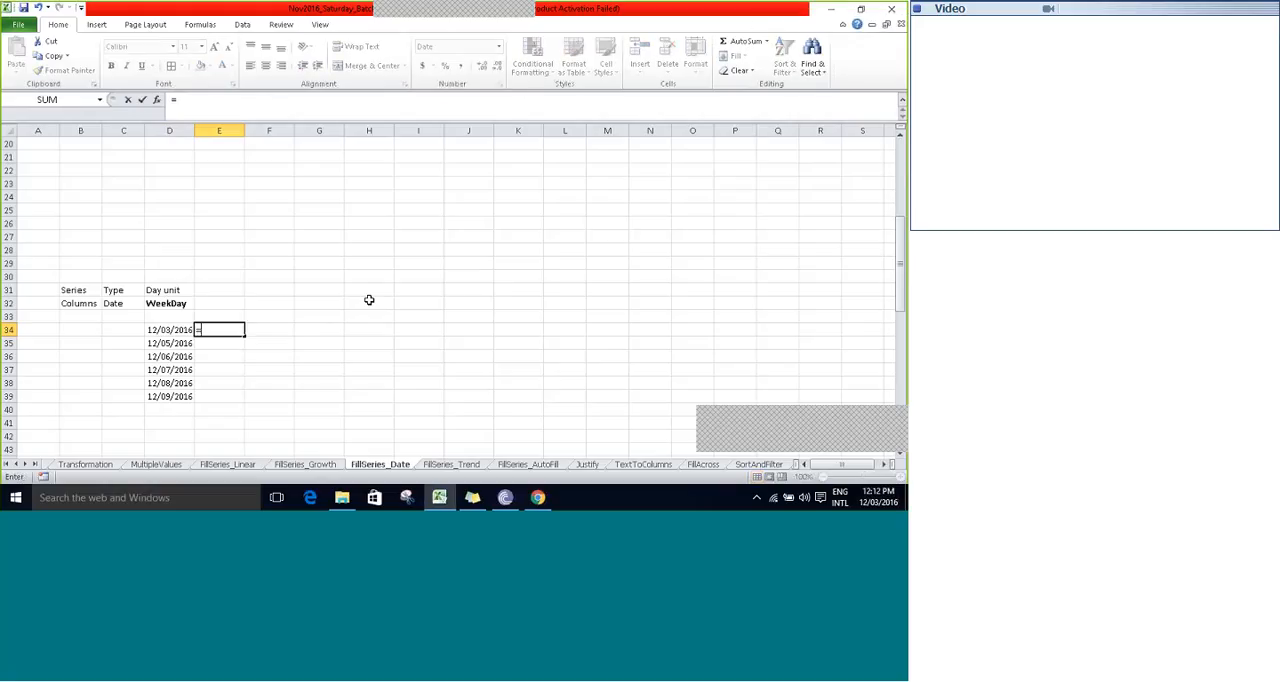
{"action": "key", "text": "BackSpace"}
{"action": "key", "text": "BackSpace"}
{"action": "key", "text": "BackSpace"}
{"action": "type", "text": "TEXT"}
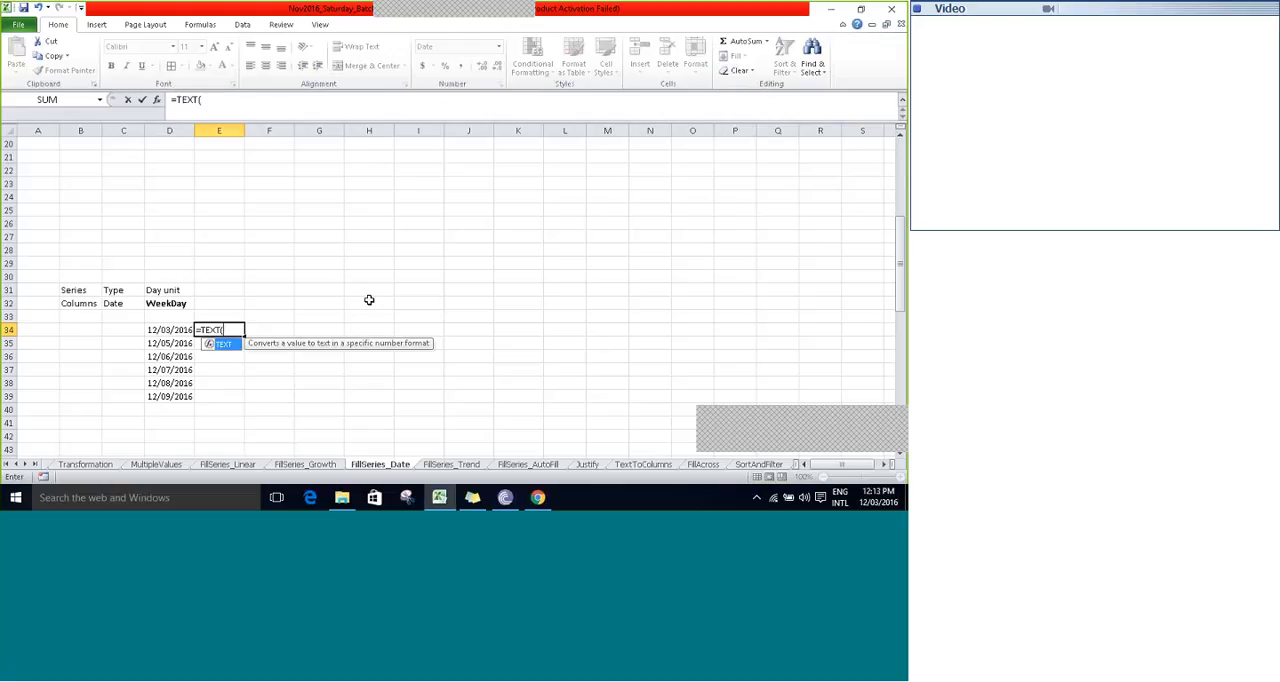
{"action": "type", "text": "("}
{"action": "key", "text": "Left"}
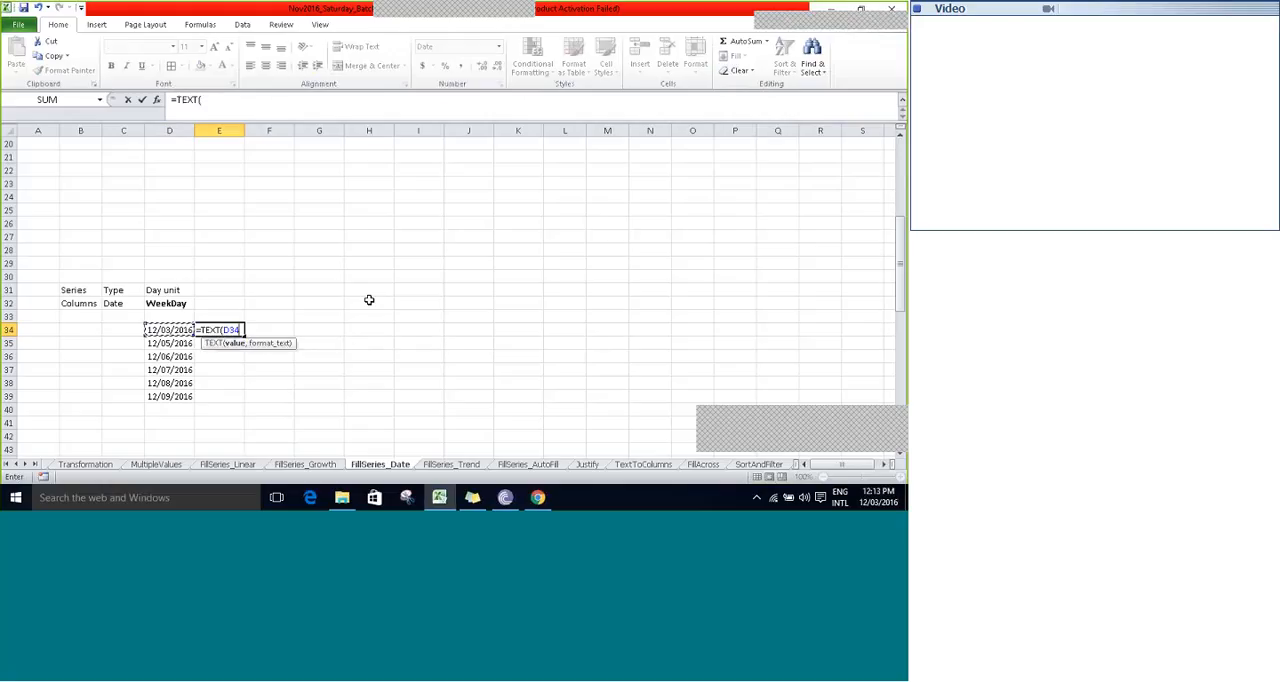
{"action": "type", "text": ",\"\""}
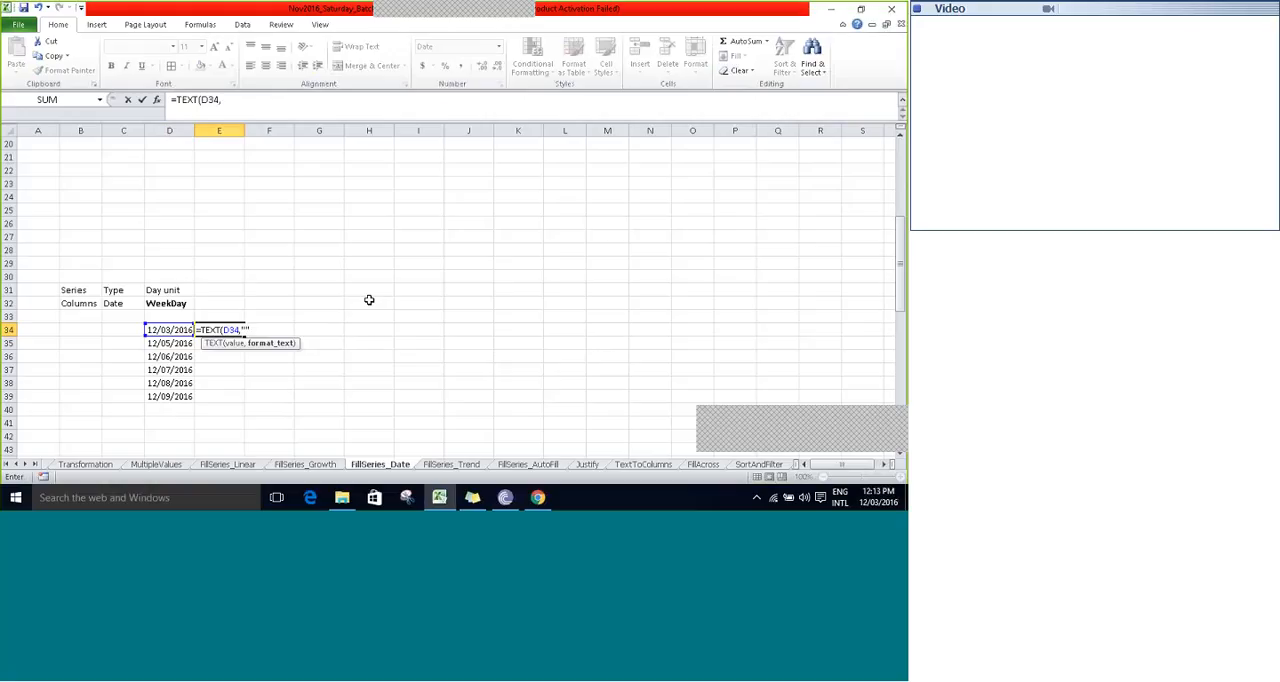
{"action": "key", "text": "Left"}
{"action": "type", "text": "dddd"}
{"action": "key", "text": "ctrl+Return"}
- Fill the day-name formula down from E34 to E39 beside the weekday dates
{"action": "key", "text": "shift+Down"}
{"action": "key", "text": "shift+Down"}
{"action": "key", "text": "shift+Down"}
{"action": "key", "text": "shift+Down"}
{"action": "key", "text": "shift+Down"}
{"action": "key", "text": "ctrl+d"}
{"action": "key", "text": "Down"}
{"action": "key", "text": "Up"}
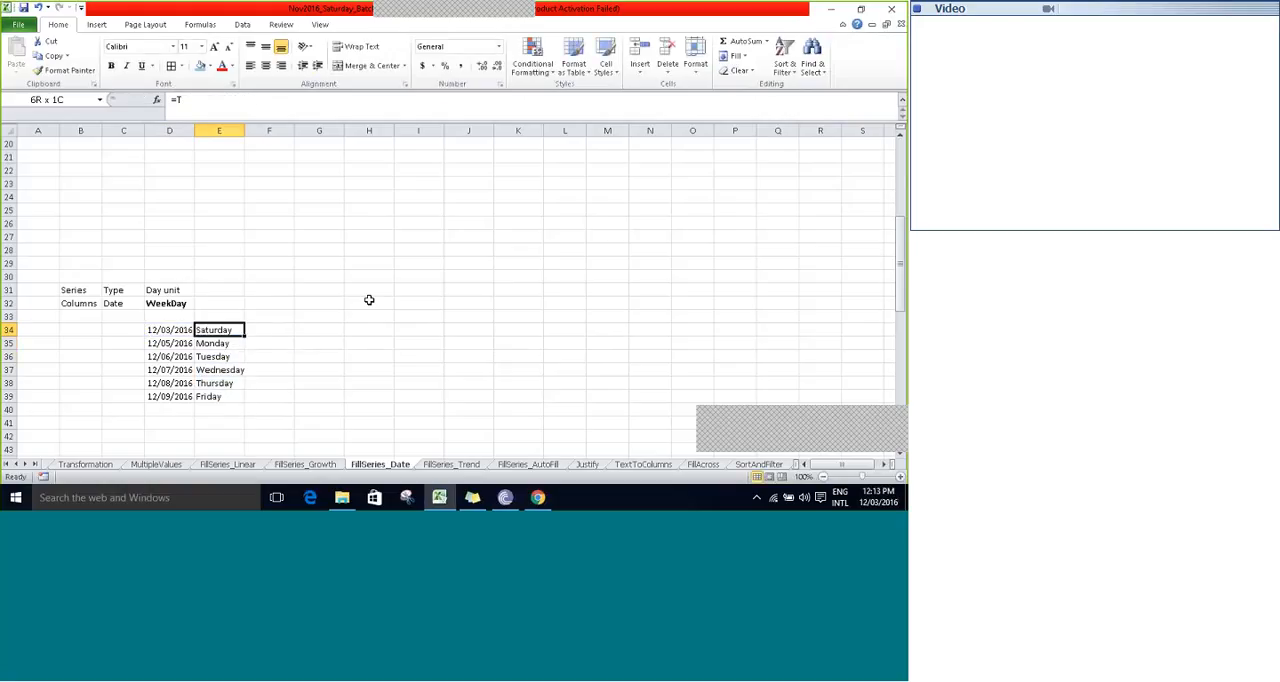
- Compare the filled weekday dates in column D with the system calendar for December 2016
{"action": "key", "text": "Left"}
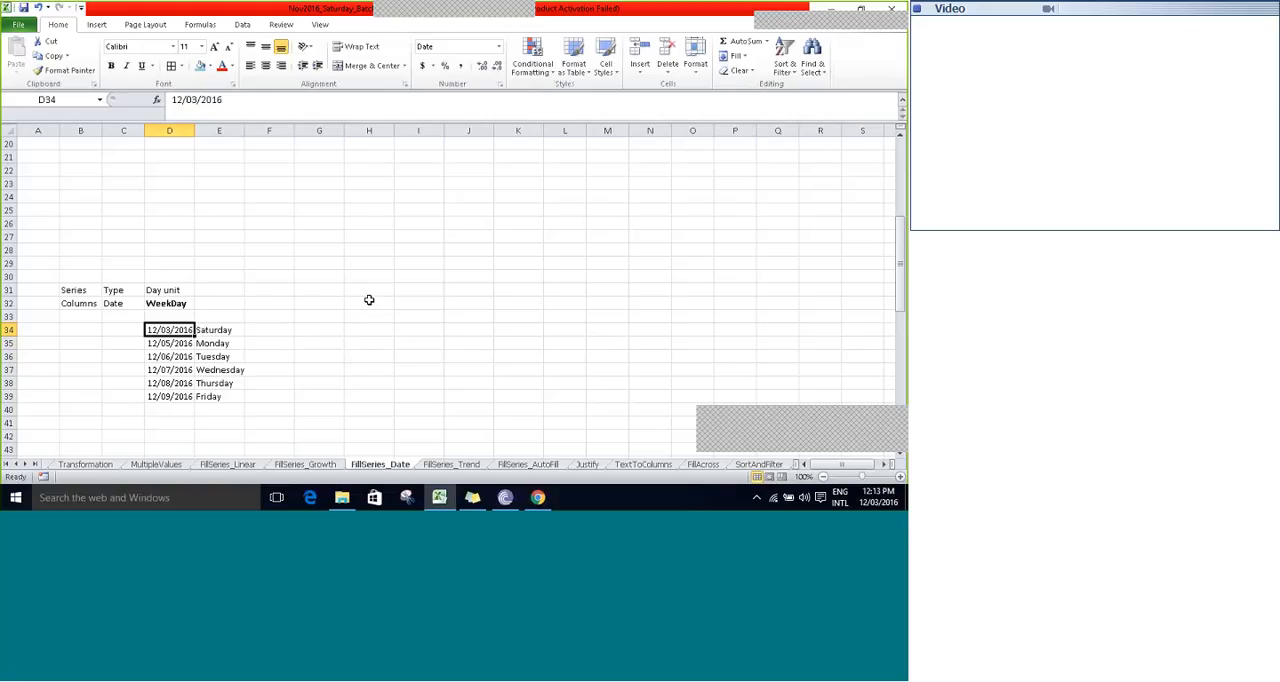
{"action": "key", "text": "Down"}
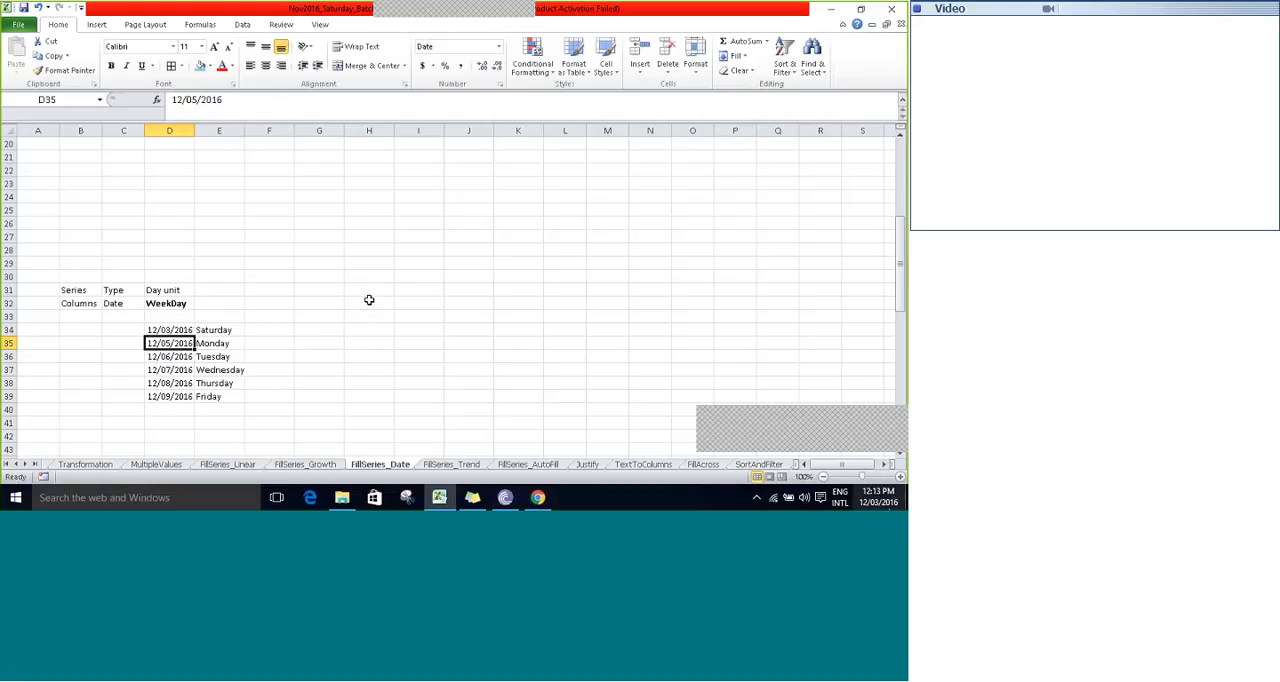
{"action": "left_click", "coordinate": [877, 497]}
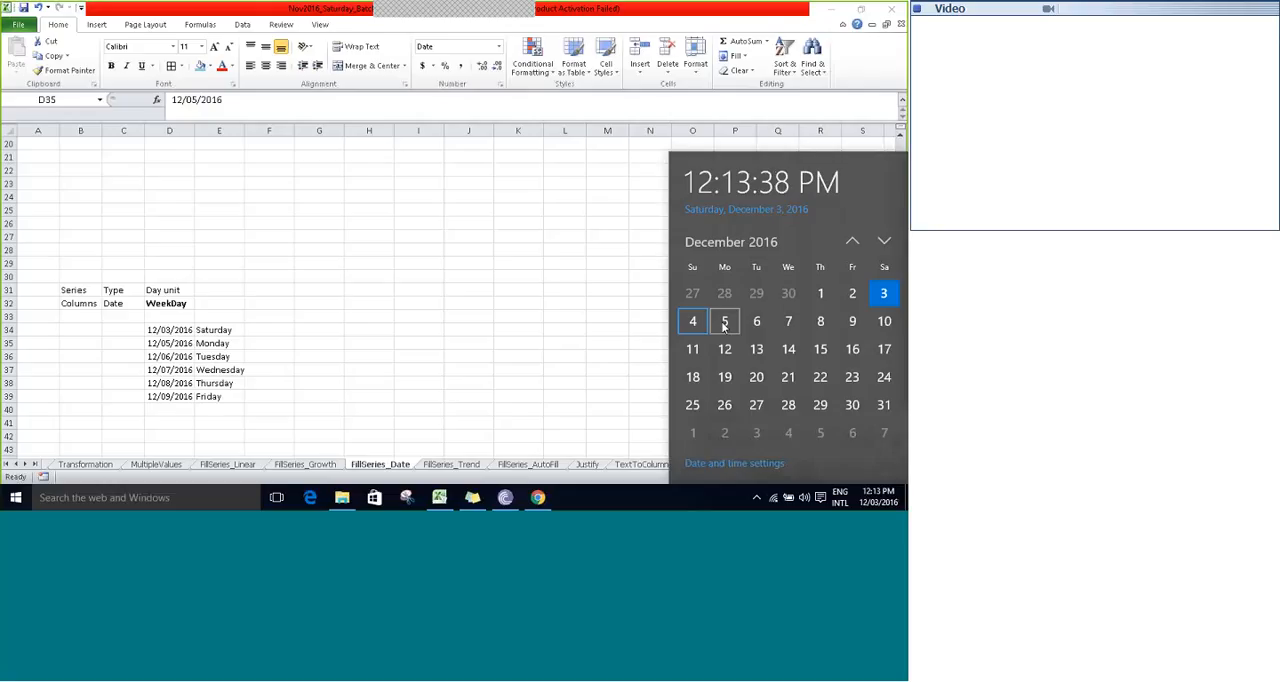
{"action": "key", "text": "Right"}
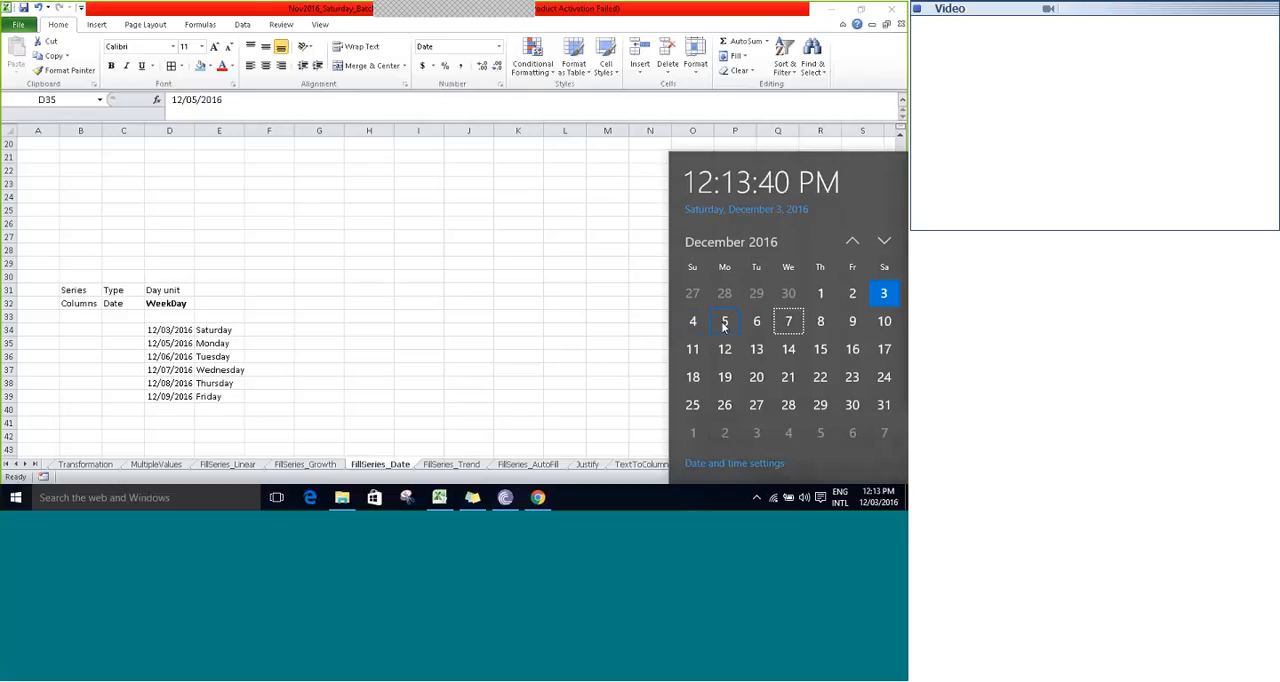
{"action": "key", "text": "Right"}
{"action": "key", "text": "Right"}
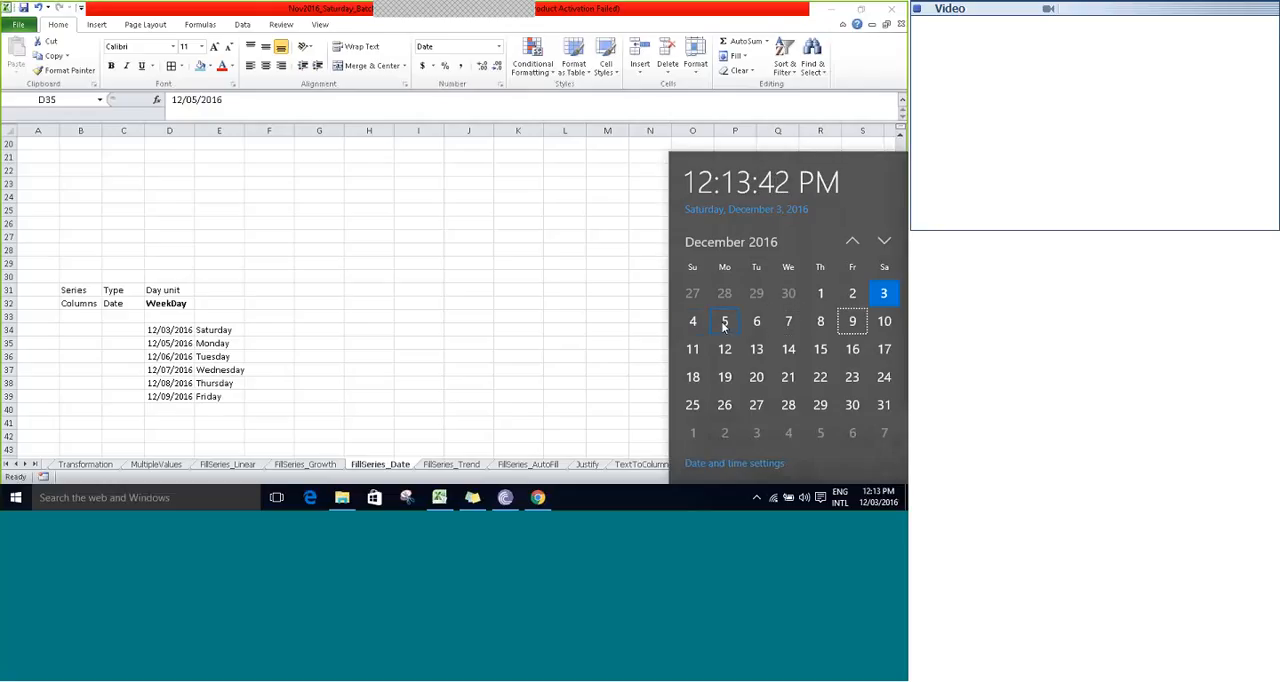
{"action": "key", "text": "Right"}
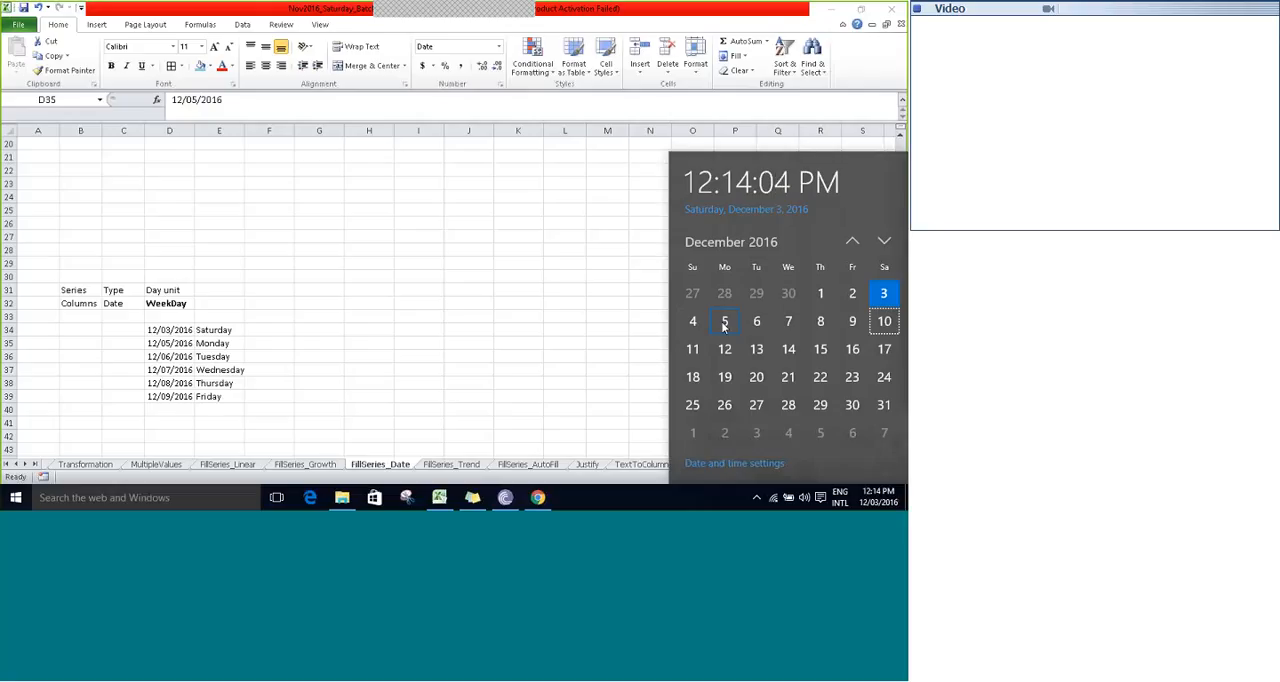
{"action": "left_click", "coordinate": [724, 322]}
{"action": "left_click", "coordinate": [739, 330]}
{"action": "left_click", "coordinate": [853, 325]}
{"action": "left_click", "coordinate": [267, 312]}
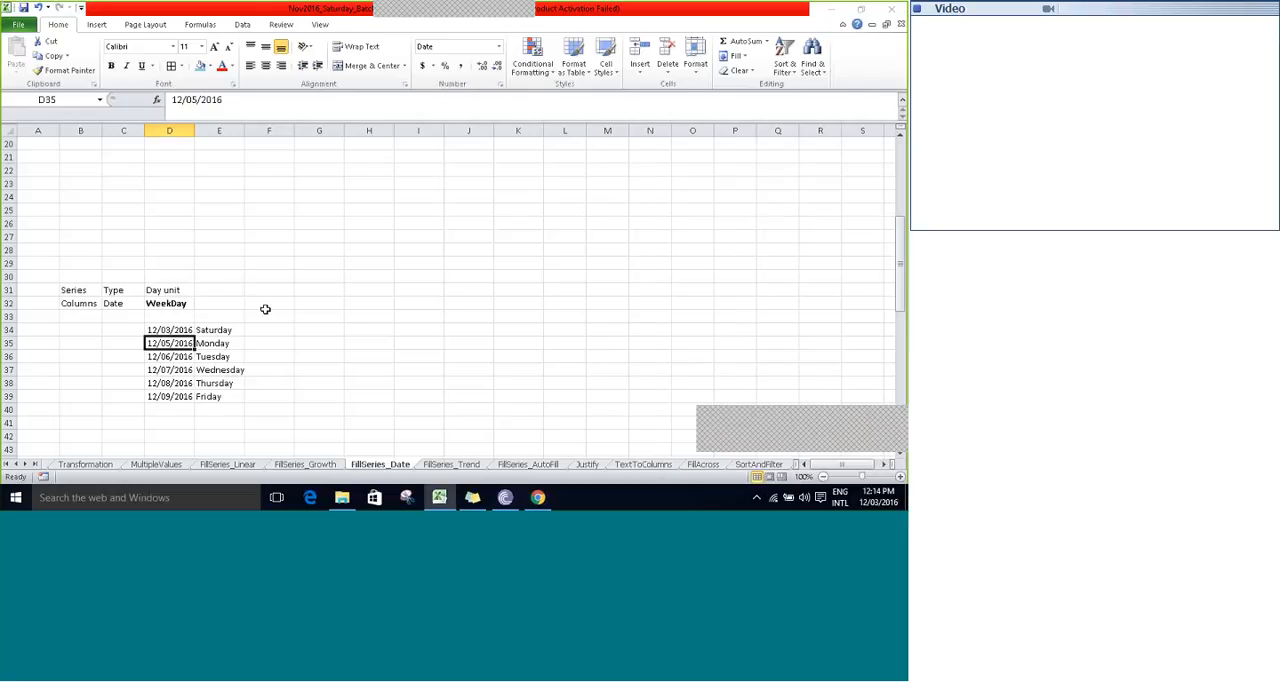
- Enter the current date, 12/03/2016, in D48 below the Month label
{"action": "left_click", "coordinate": [205, 316]}
{"action": "key", "text": "Down"}
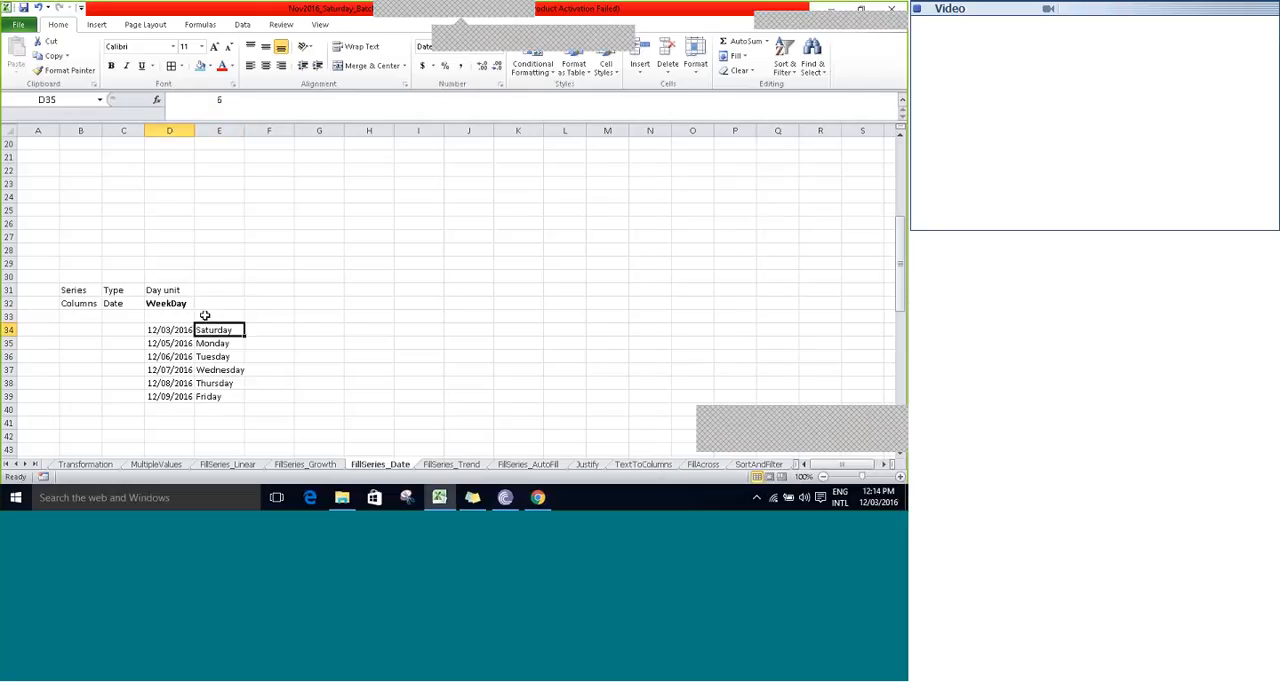
{"action": "key", "text": "Left"}
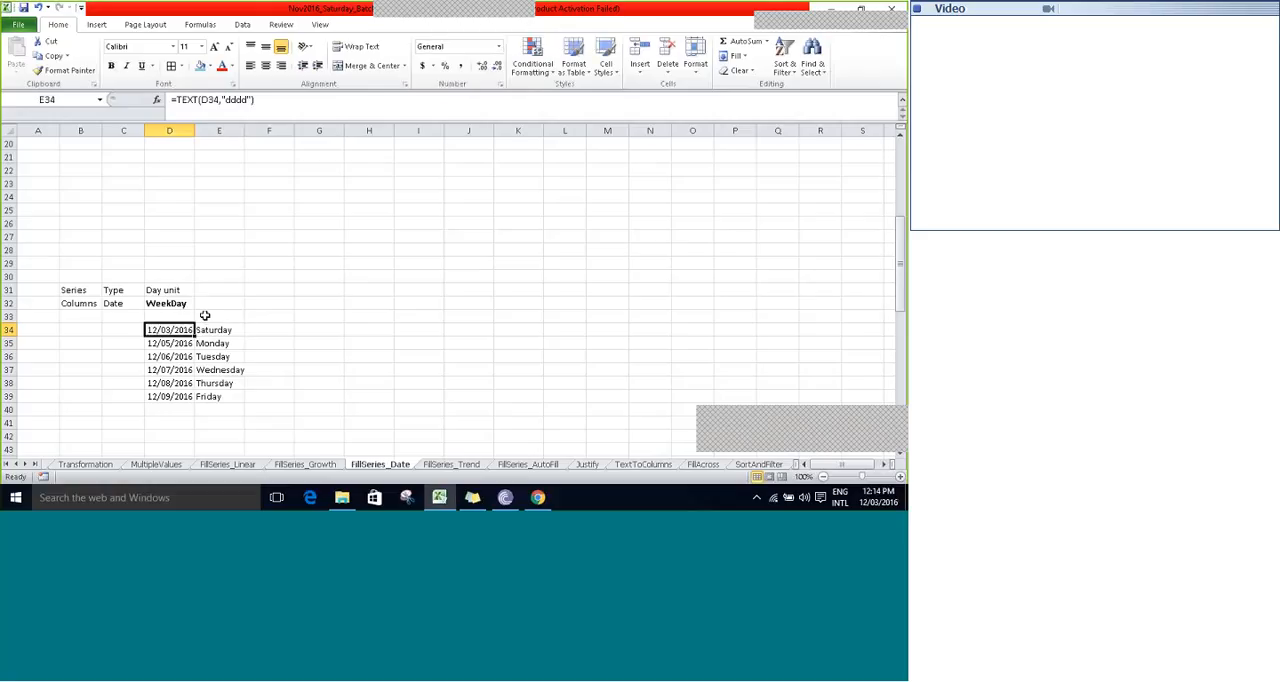
{"action": "key", "text": "Up"}
{"action": "key", "text": "Up"}
{"action": "key", "text": "Down"}
{"action": "key", "text": "Down"}
{"action": "key", "text": "Down"}
{"action": "key", "text": "Down"}
{"action": "key", "text": "Down"}
{"action": "key", "text": "Down"}
{"action": "key", "text": "Down"}
{"action": "key", "text": "Down"}
{"action": "key", "text": "Down"}
{"action": "key", "text": "Down"}
{"action": "key", "text": "Down"}
{"action": "key", "text": "Down"}
{"action": "key", "text": "Down"}
{"action": "key", "text": "Down"}
{"action": "key", "text": "Down"}
{"action": "key", "text": "Down"}
{"action": "key", "text": "Down"}
{"action": "key", "text": "Down"}
{"action": "key", "text": "Down"}
{"action": "key", "text": "Down"}
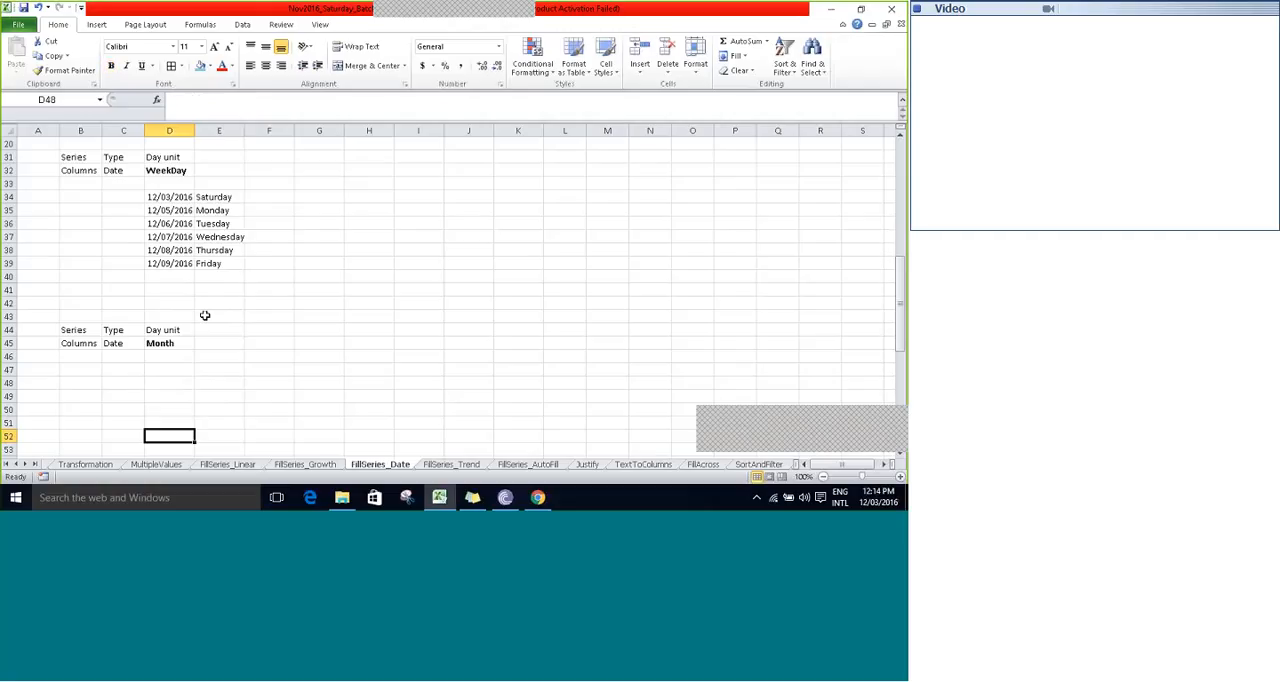
{"action": "key", "text": "Up"}
{"action": "key", "text": "Up"}
{"action": "key", "text": "Up"}
{"action": "key", "text": "Up"}
{"action": "type", "text": "12/03/2016"}
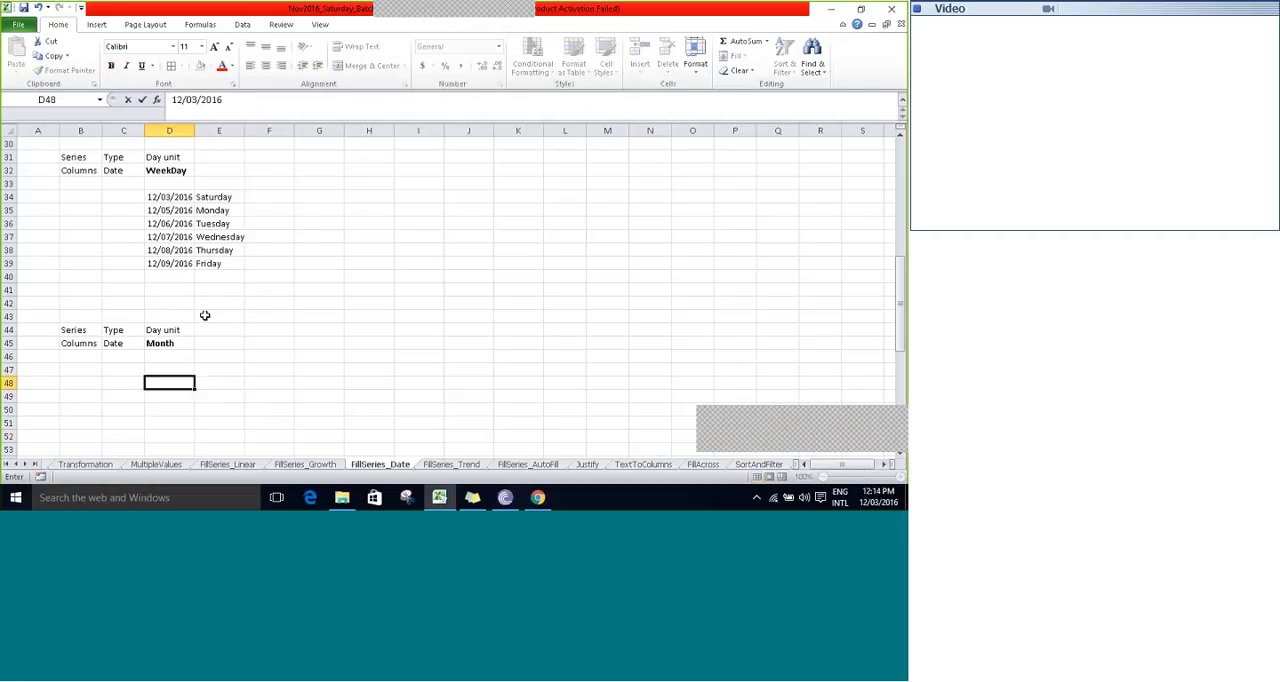
{"action": "key", "text": "ctrl+Return"}
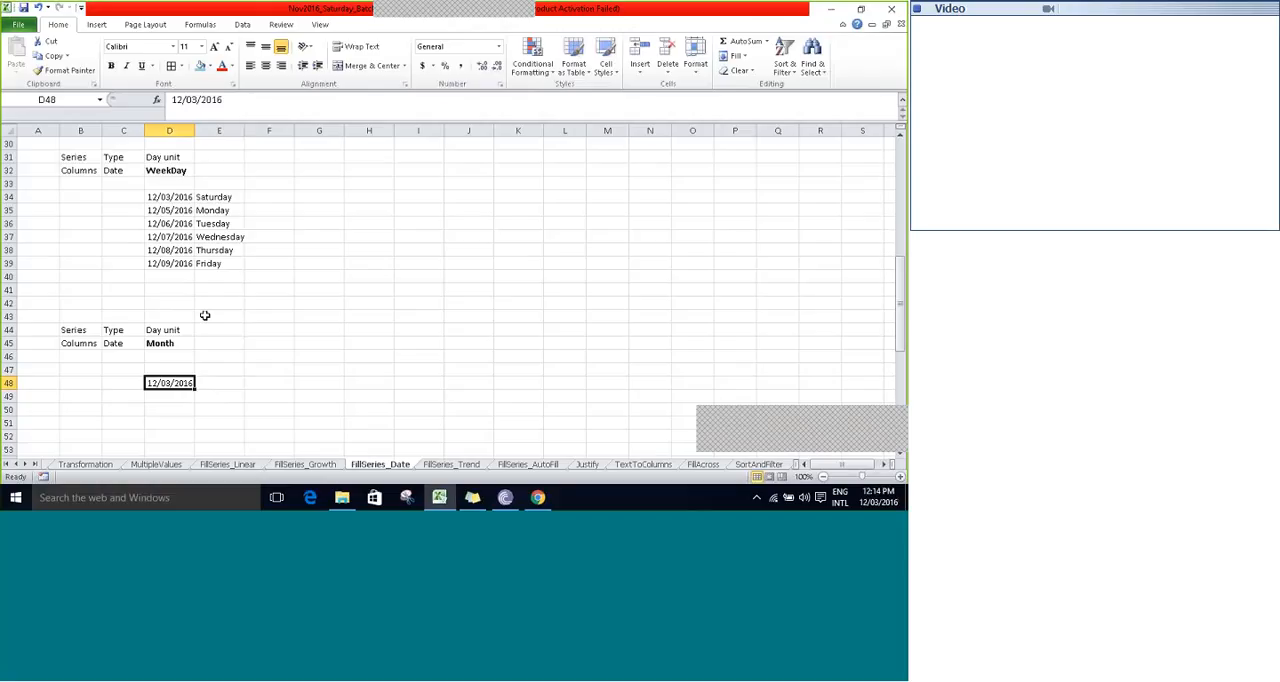
{"action": "key", "text": "Down"}
{"action": "key", "text": "Down"}
{"action": "key", "text": "Down"}
{"action": "key", "text": "Down"}
{"action": "key", "text": "Up"}
{"action": "key", "text": "Up"}
{"action": "key", "text": "Up"}
{"action": "key", "text": "Up"}
{"action": "key", "text": "Up"}
{"action": "key", "text": "Down"}
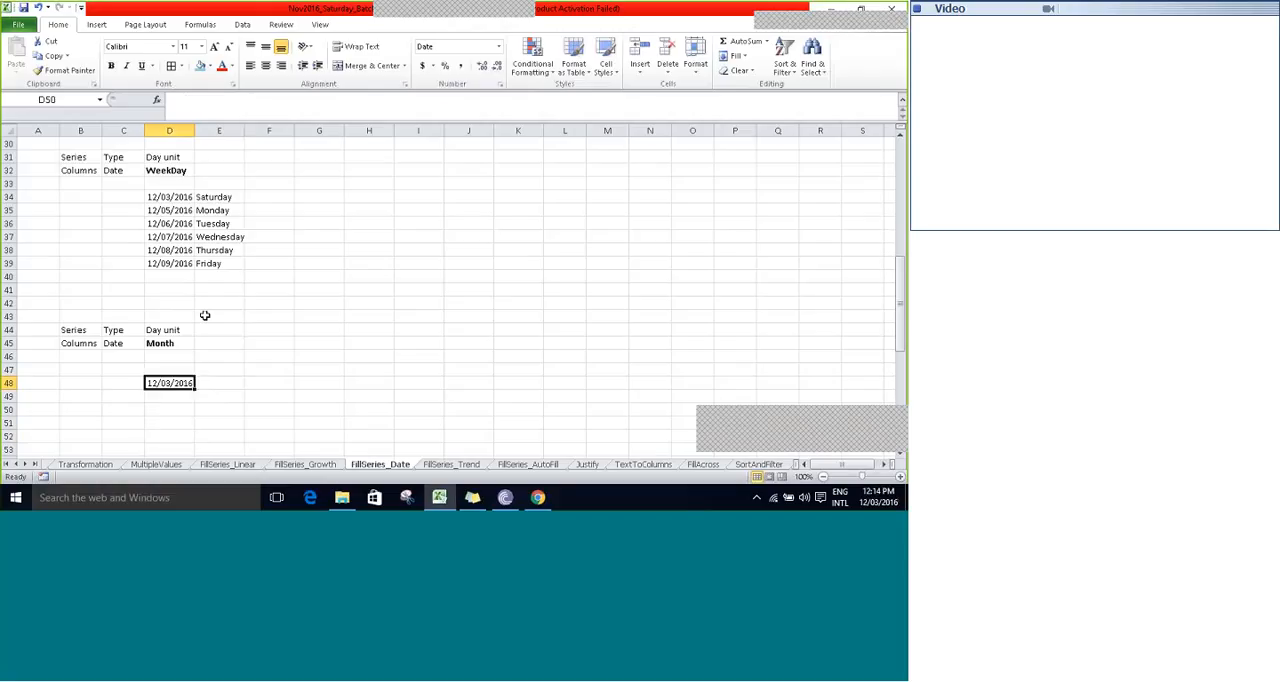
- Fill a monthly date series down the column from D48 with step value 2 and stop value 12/03/2017
{"action": "left_click", "coordinate": [737, 56]}
{"action": "left_click", "coordinate": [740, 144]}
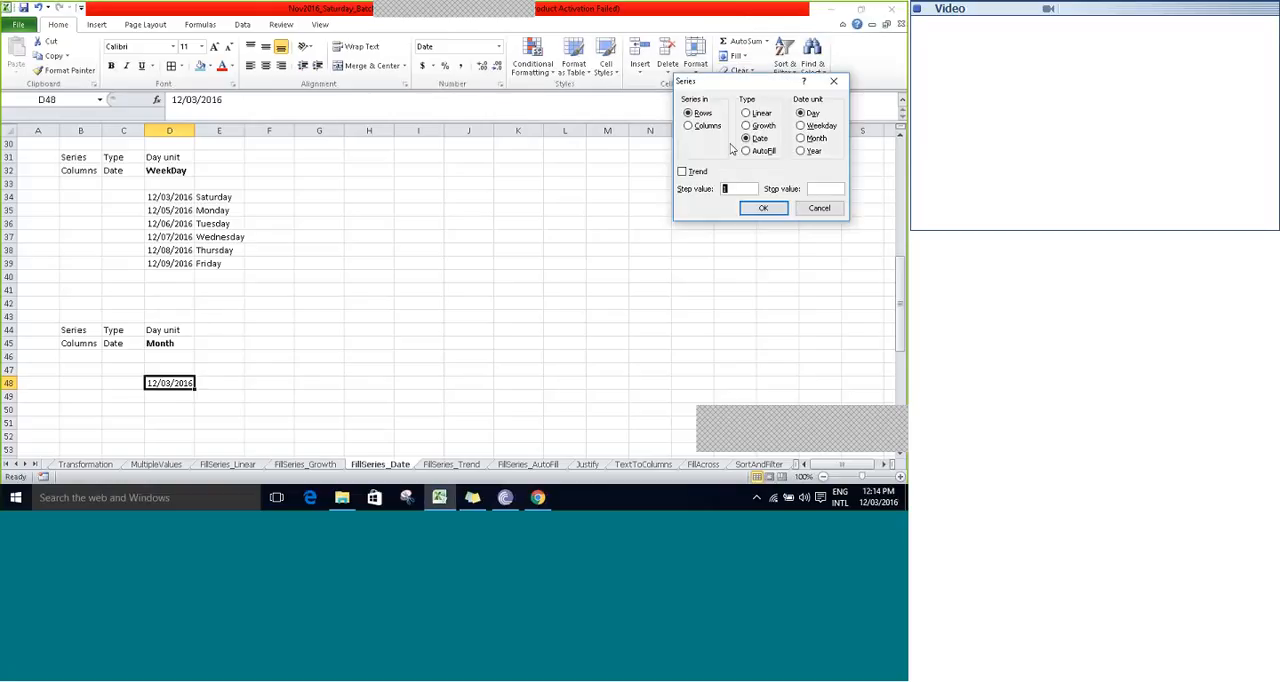
{"action": "left_click", "coordinate": [814, 139]}
{"action": "left_click", "coordinate": [700, 126]}
{"action": "left_click", "coordinate": [818, 189]}
{"action": "type", "text": "12/03/2017"}
{"action": "left_click", "coordinate": [735, 188]}
{"action": "type", "text": "2"}
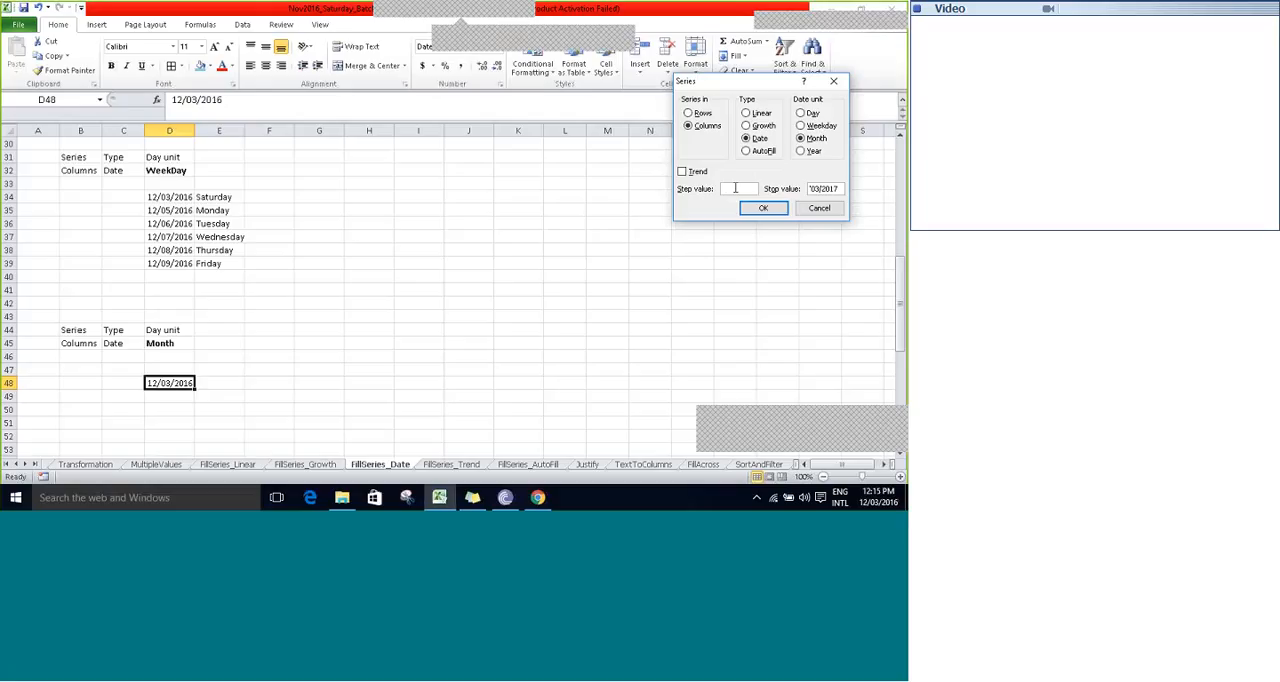
{"action": "left_click", "coordinate": [760, 209]}
{"action": "left_click", "coordinate": [370, 373]}
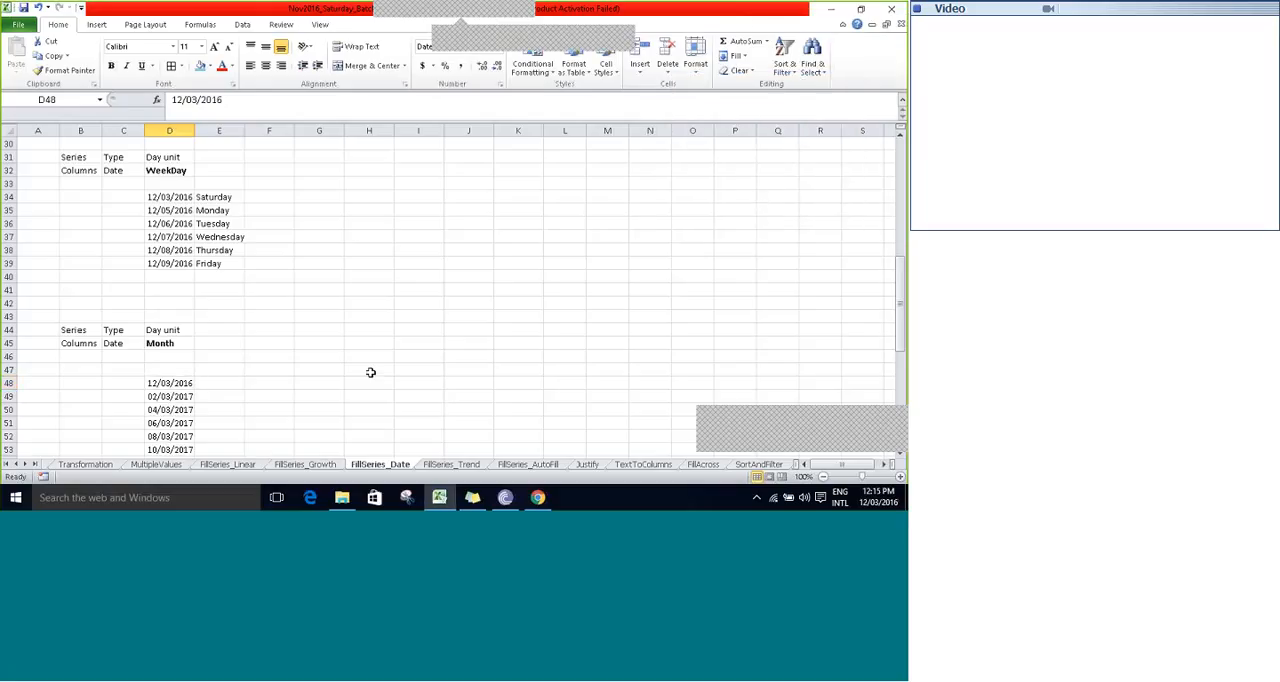
- Review the dates of the monthly series in D48 to D54 one by one
{"action": "key", "text": "ctrl+Down"}
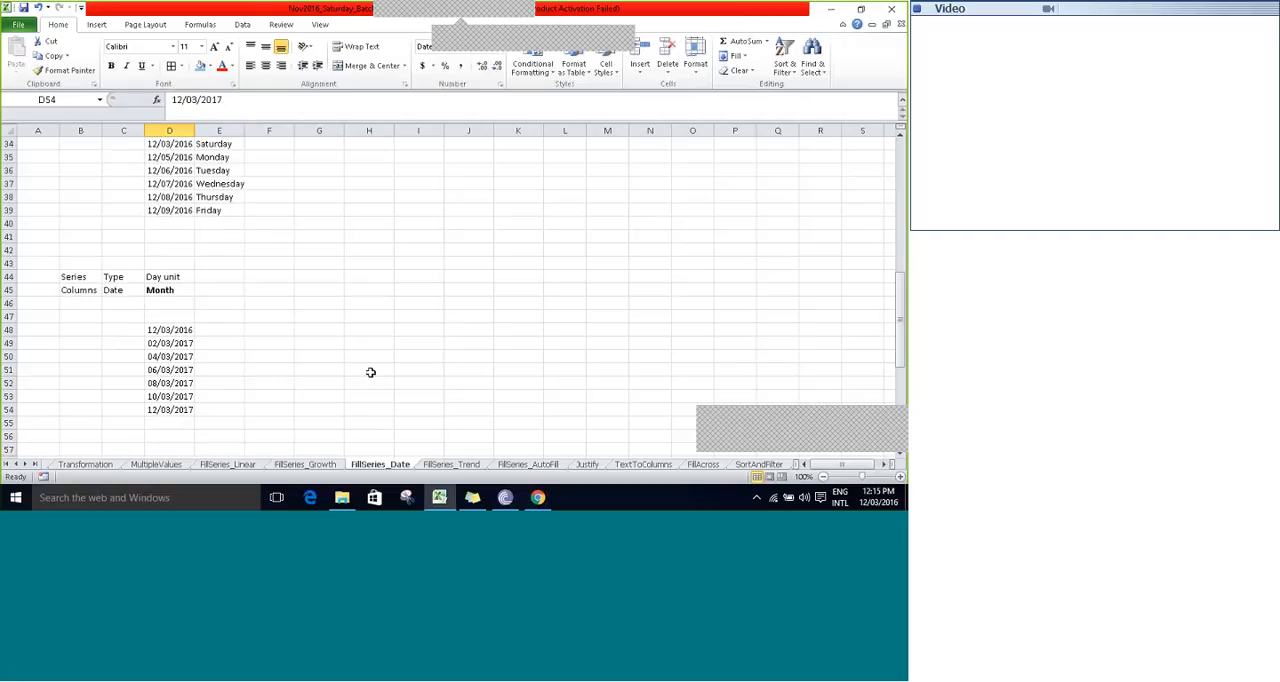
{"action": "key", "text": "ctrl+Up"}
{"action": "key", "text": "Down"}
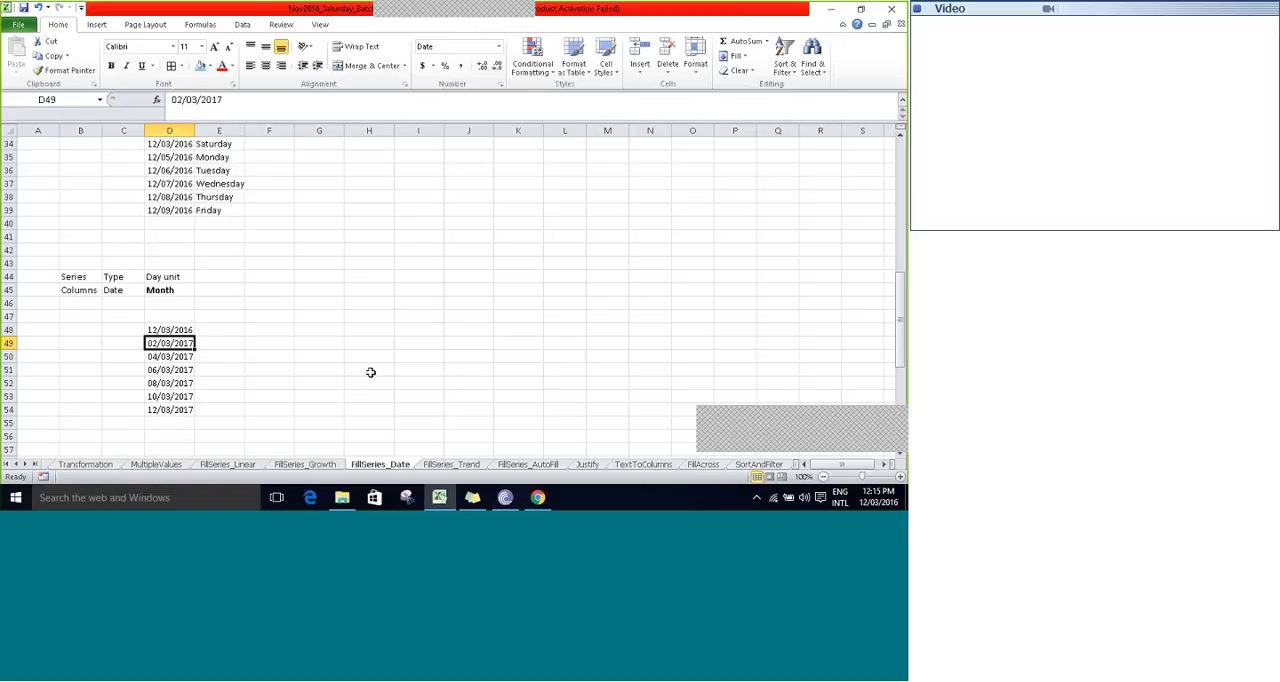
{"action": "key", "text": "Down"}
{"action": "key", "text": "Up"}
{"action": "key", "text": "Down"}
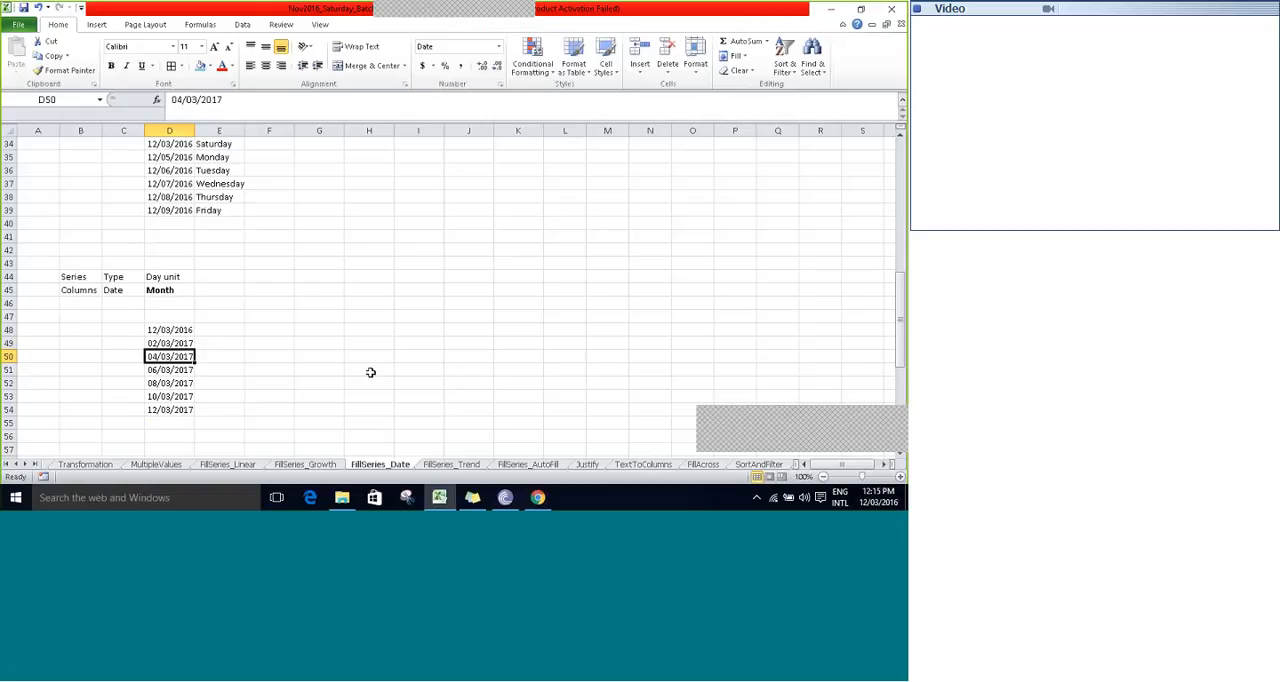
{"action": "key", "text": "Down"}
{"action": "key", "text": "Down"}
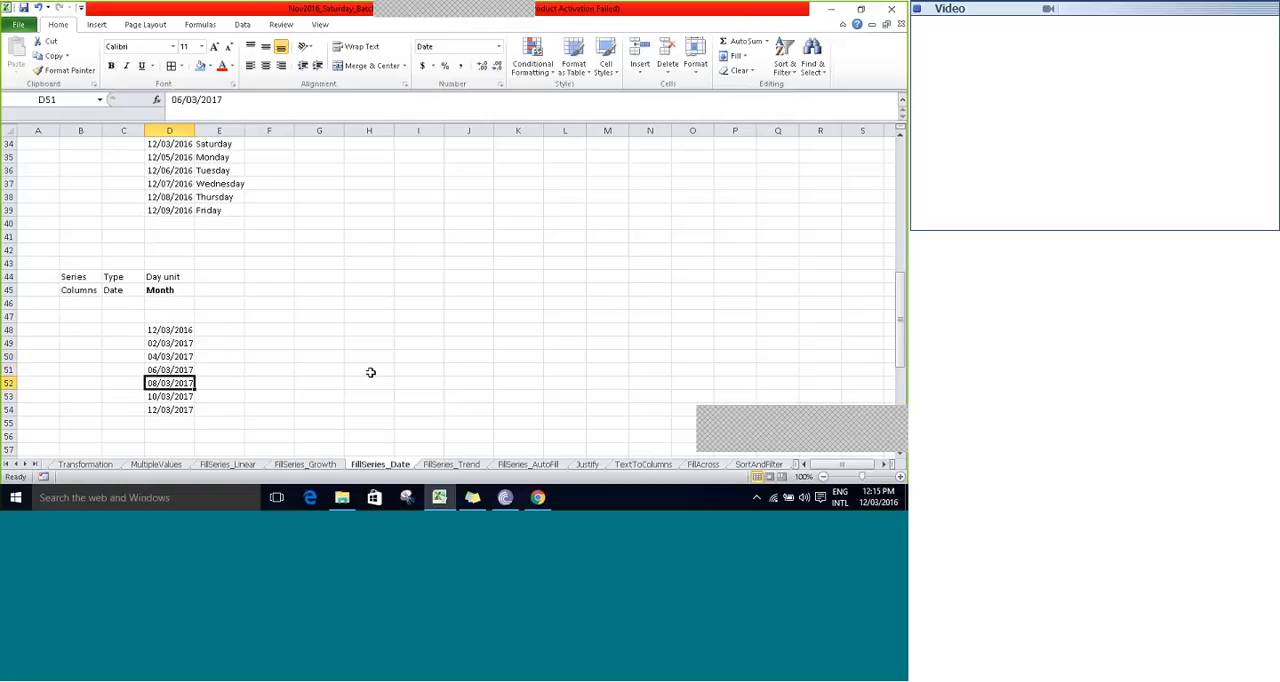
{"action": "key", "text": "Down"}
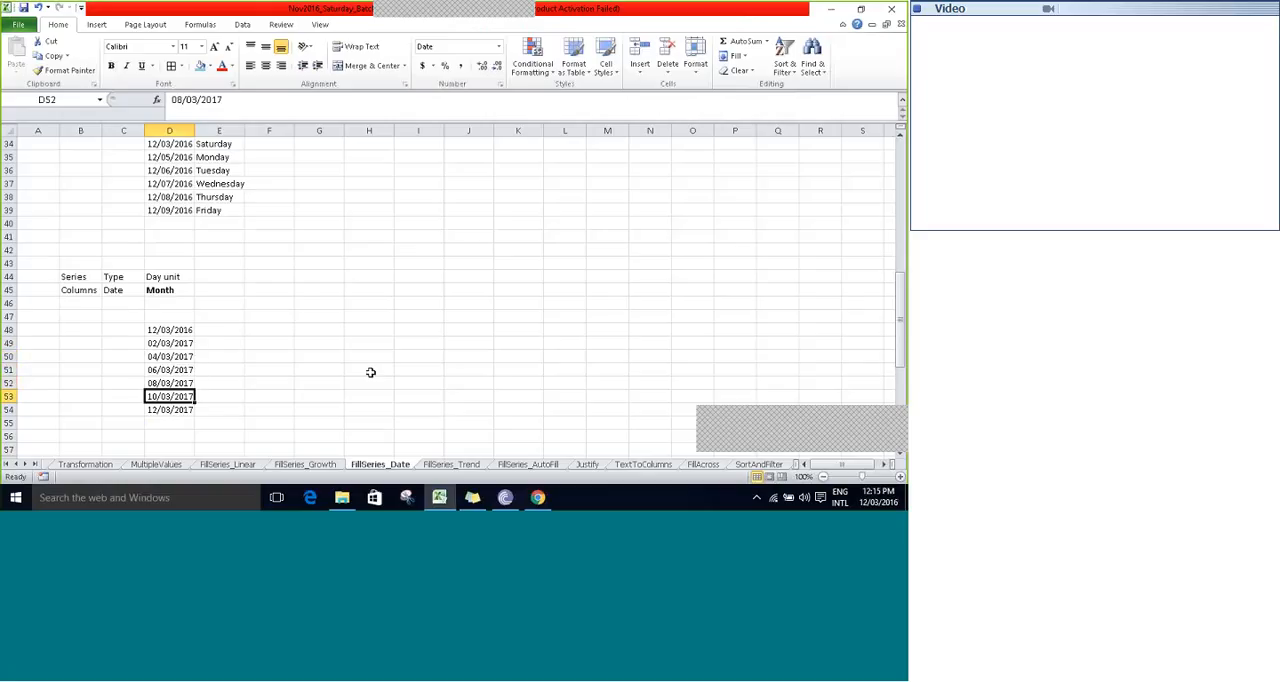
{"action": "key", "text": "Down"}
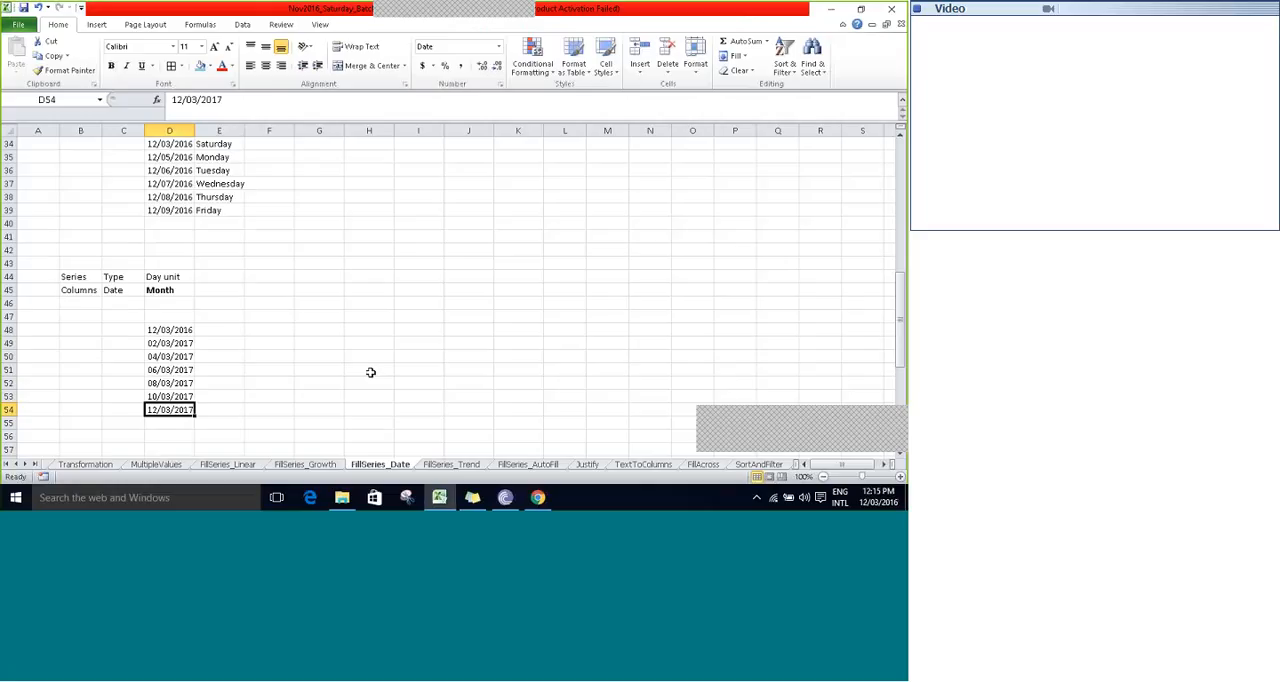
- Enter the current date, 12/03/2016, in D69 below the Year label and save the workbook
{"action": "key", "text": "Down"}
{"action": "key", "text": "Down"}
{"action": "key", "text": "Down"}
{"action": "key", "text": "Down"}
{"action": "key", "text": "Down"}
{"action": "key", "text": "Down"}
{"action": "key", "text": "Down"}
{"action": "key", "text": "Down"}
{"action": "key", "text": "Down"}
{"action": "key", "text": "Down"}
{"action": "key", "text": "Down"}
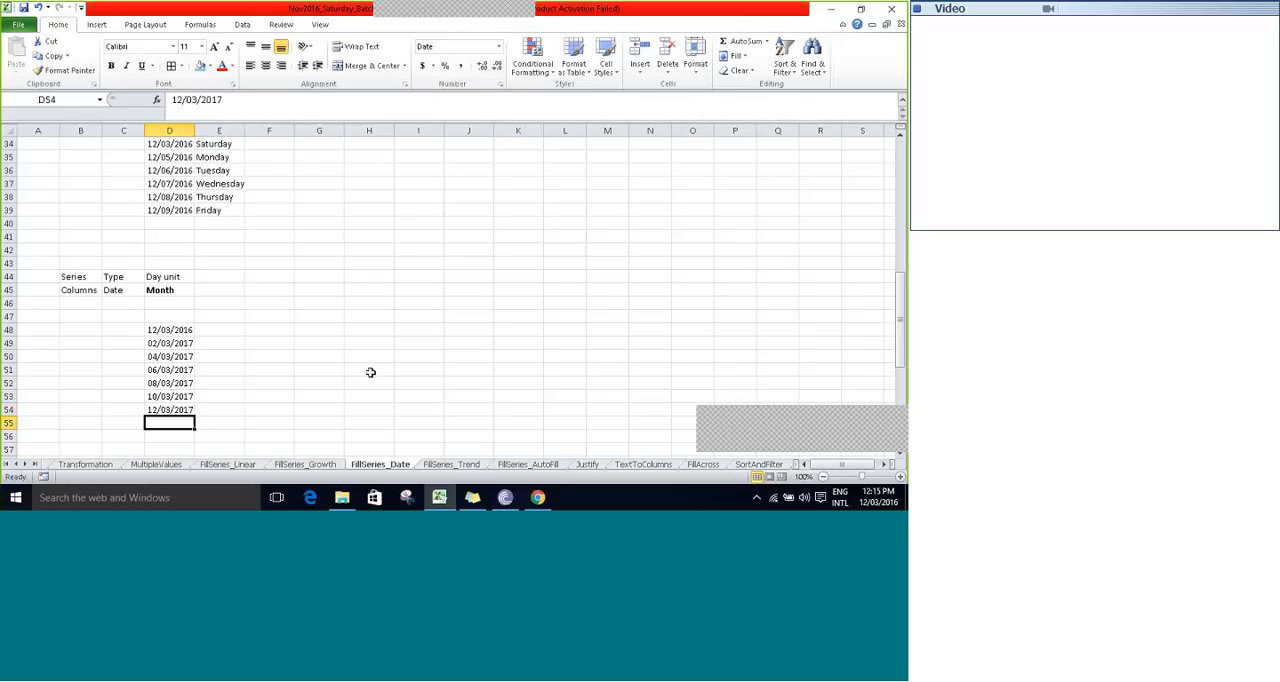
{"action": "key", "text": "Down"}
{"action": "key", "text": "Down"}
{"action": "key", "text": "Down"}
{"action": "key", "text": "Down"}
{"action": "key", "text": "Down"}
{"action": "key", "text": "Down"}
{"action": "key", "text": "Down"}
{"action": "key", "text": "Down"}
{"action": "key", "text": "Up"}
{"action": "key", "text": "Down"}
{"action": "key", "text": "Down"}
{"action": "key", "text": "Down"}
{"action": "key", "text": "Down"}
{"action": "key", "text": "Down"}
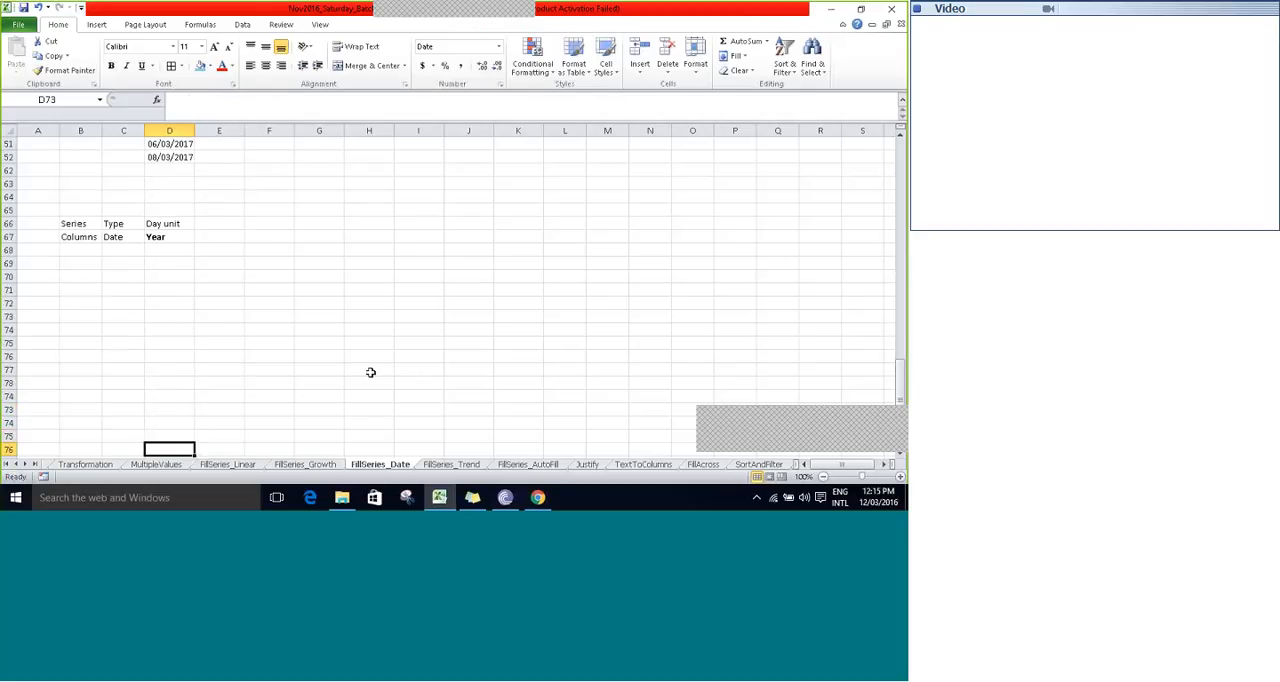
{"action": "key", "text": "Down"}
{"action": "key", "text": "ctrl+semicolon"}
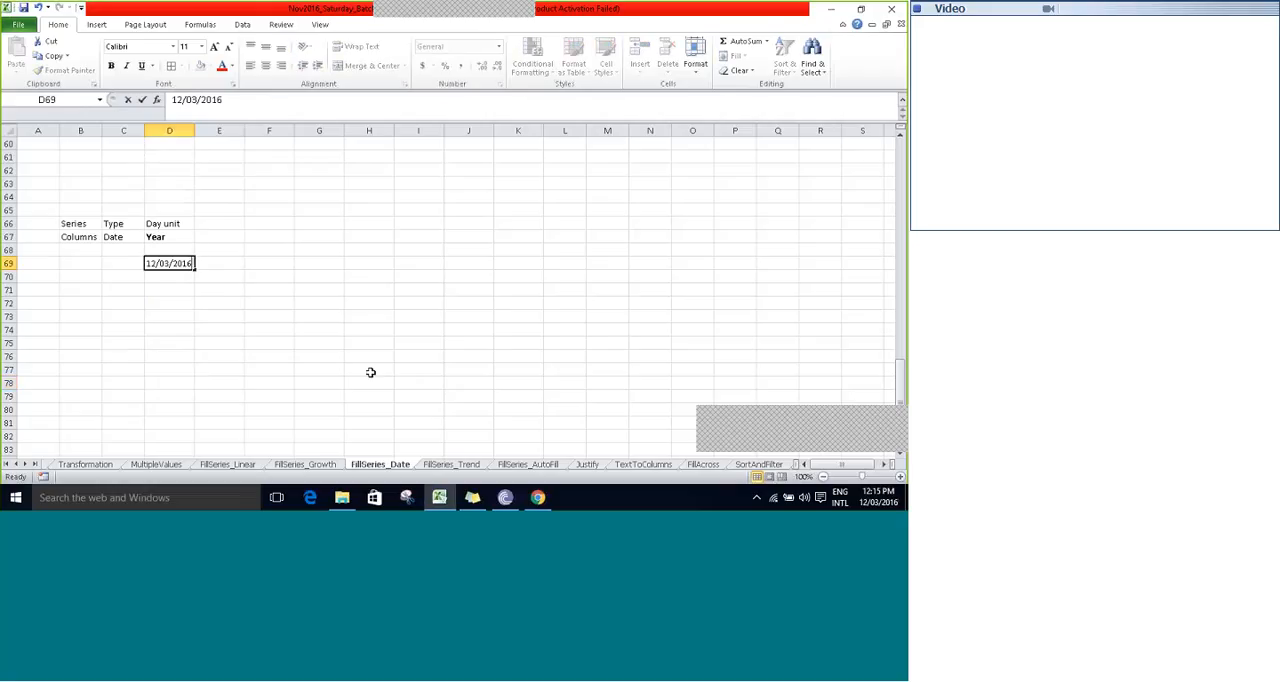
{"action": "key", "text": "ctrl+Return"}
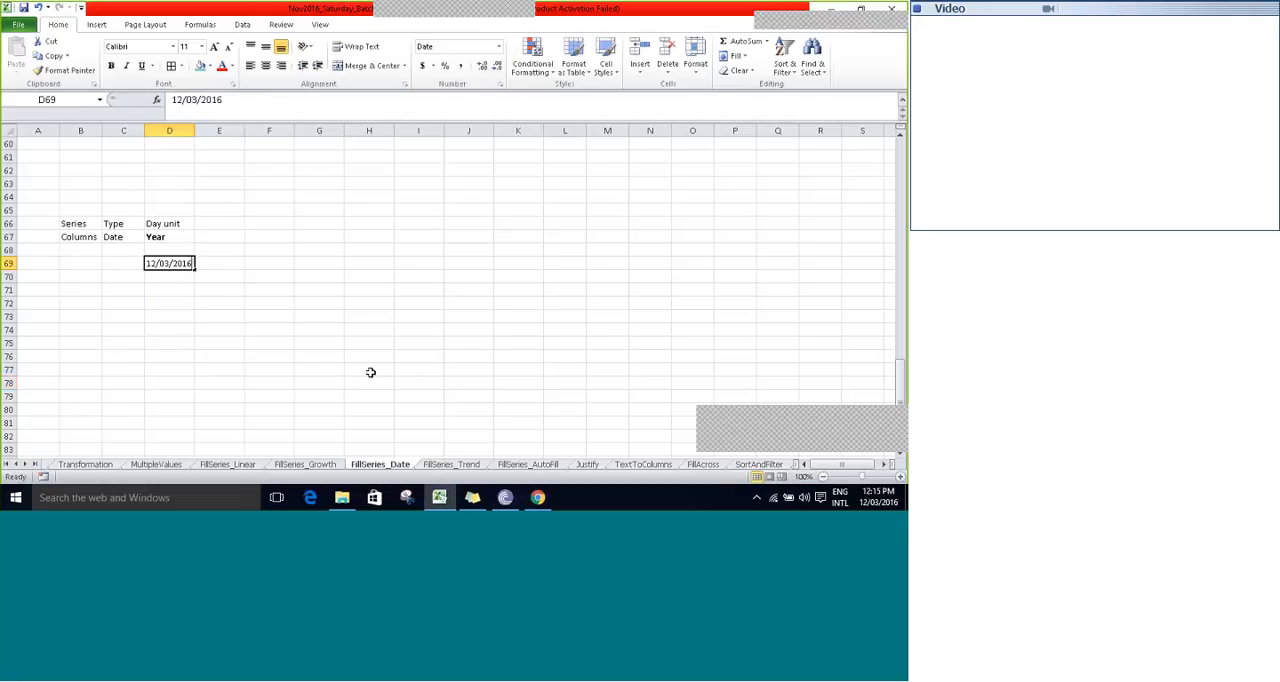
{"action": "key", "text": "ctrl+s"}
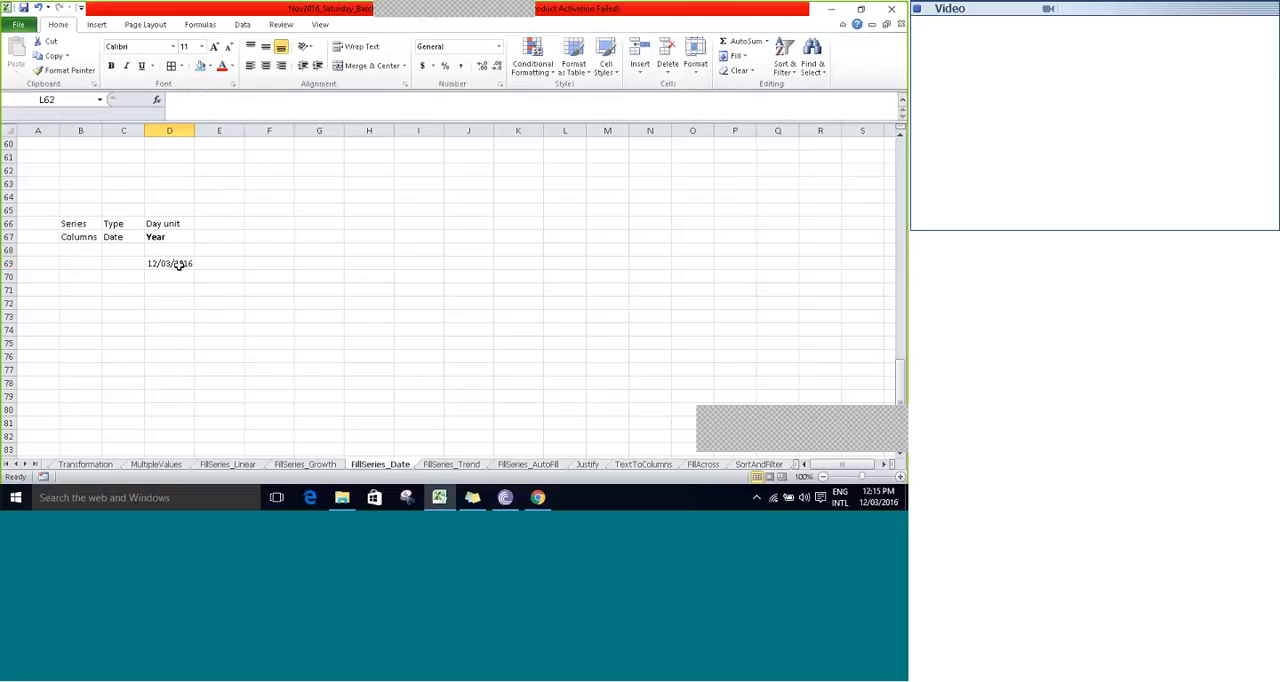
- Fill a yearly date series down the column from D69 with step value 1 and stop value 12/03/2030
{"action": "left_click", "coordinate": [736, 56]}
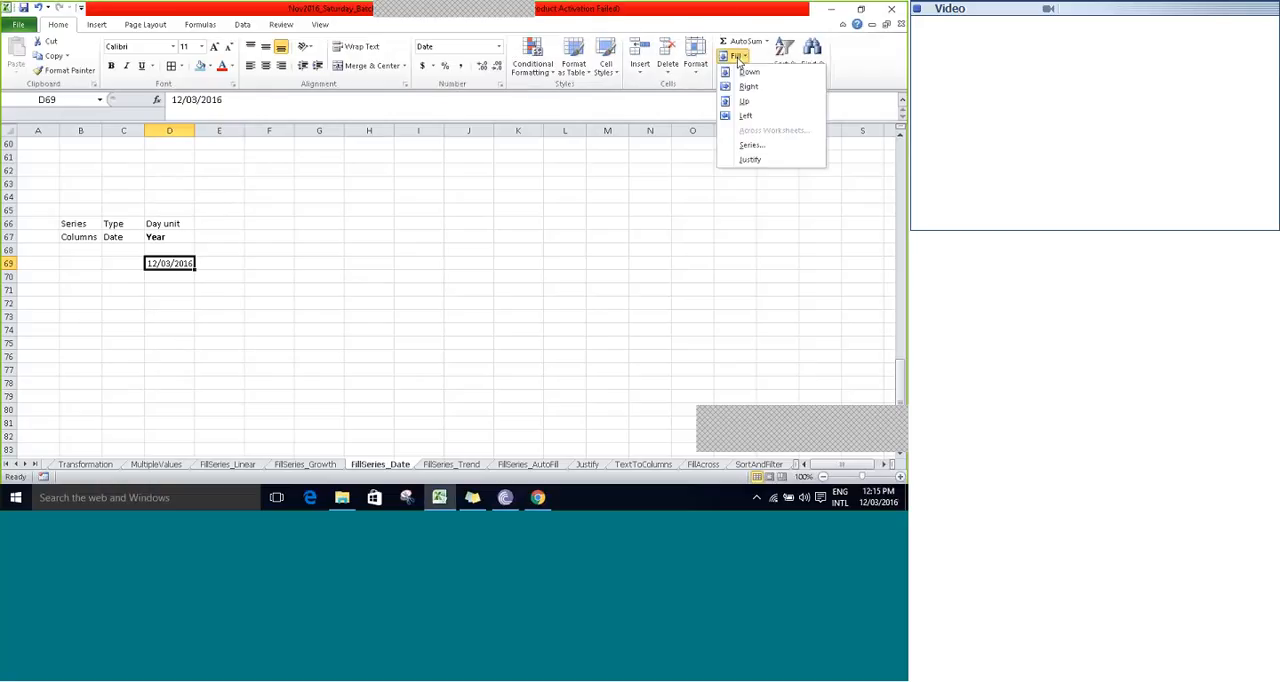
{"action": "left_click", "coordinate": [756, 147]}
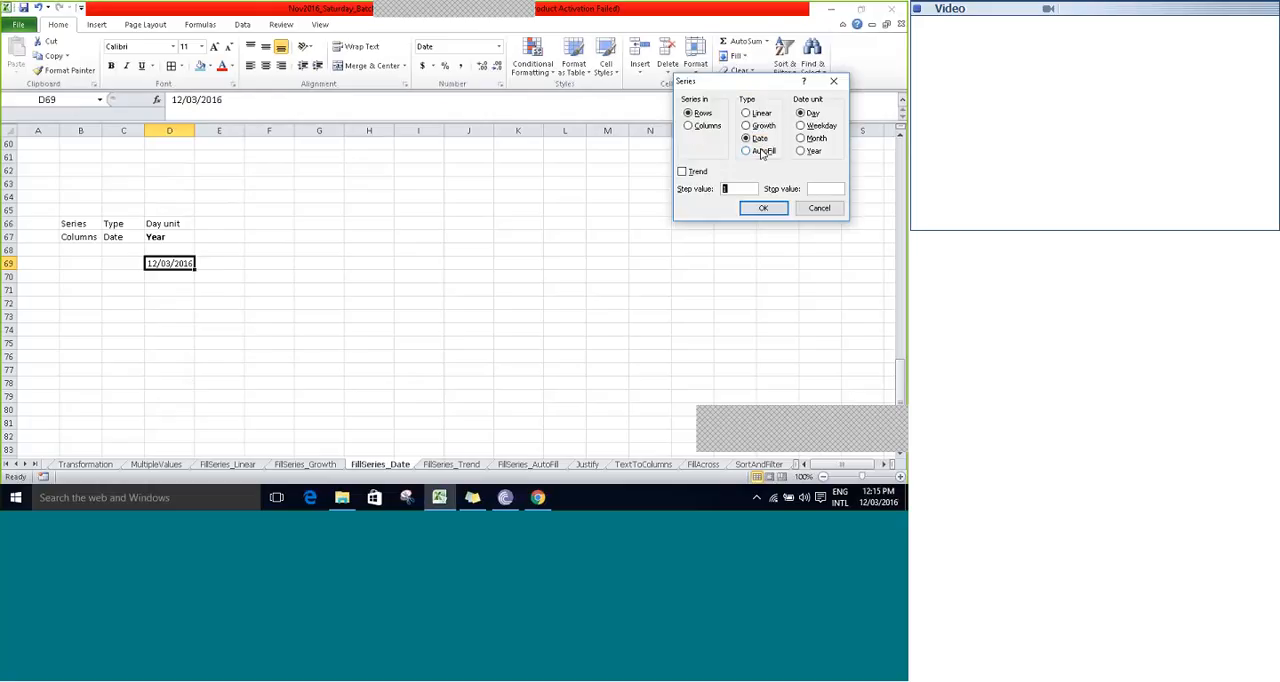
{"action": "left_click", "coordinate": [690, 127]}
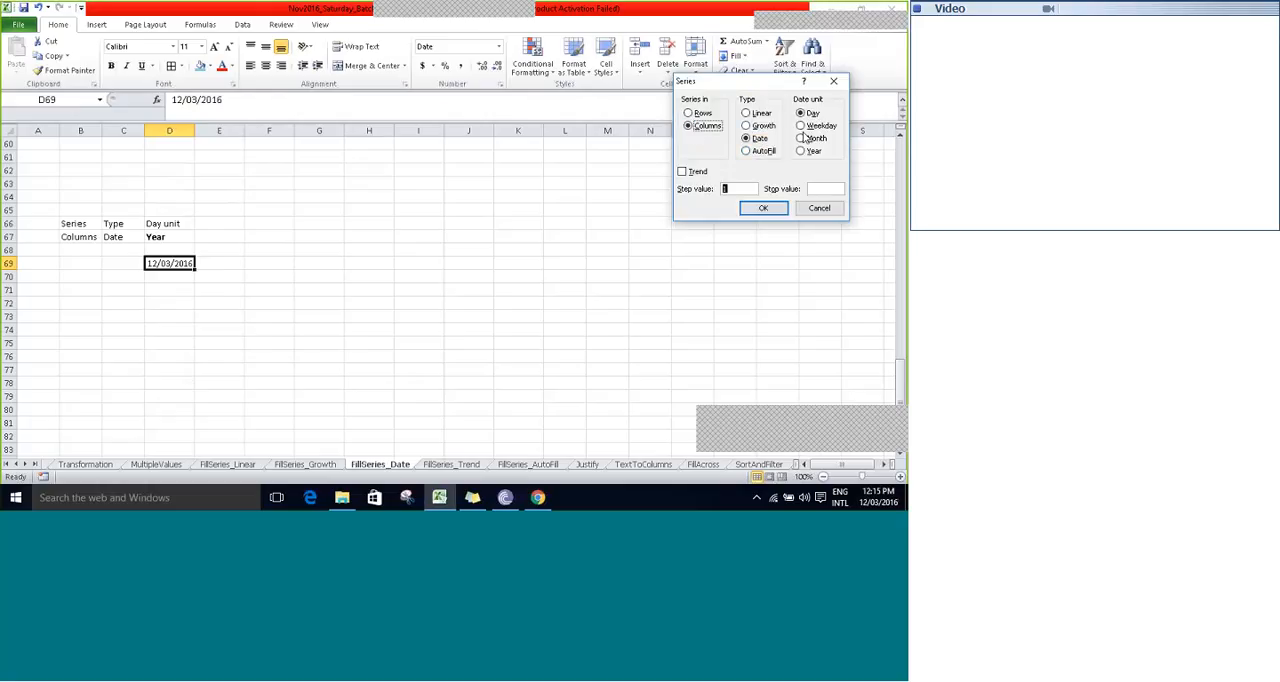
{"action": "left_click", "coordinate": [801, 151]}
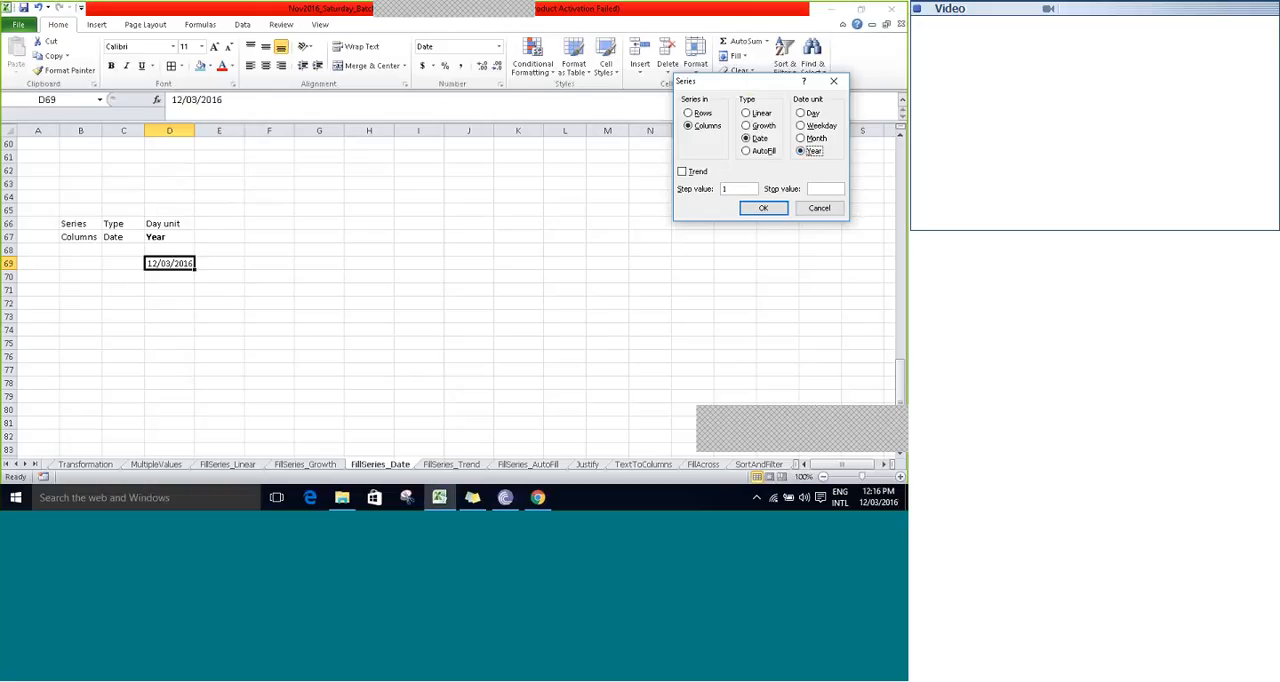
{"action": "left_click", "coordinate": [816, 189]}
{"action": "type", "text": "12"}
{"action": "type", "text": "/03"}
{"action": "type", "text": "/2030"}
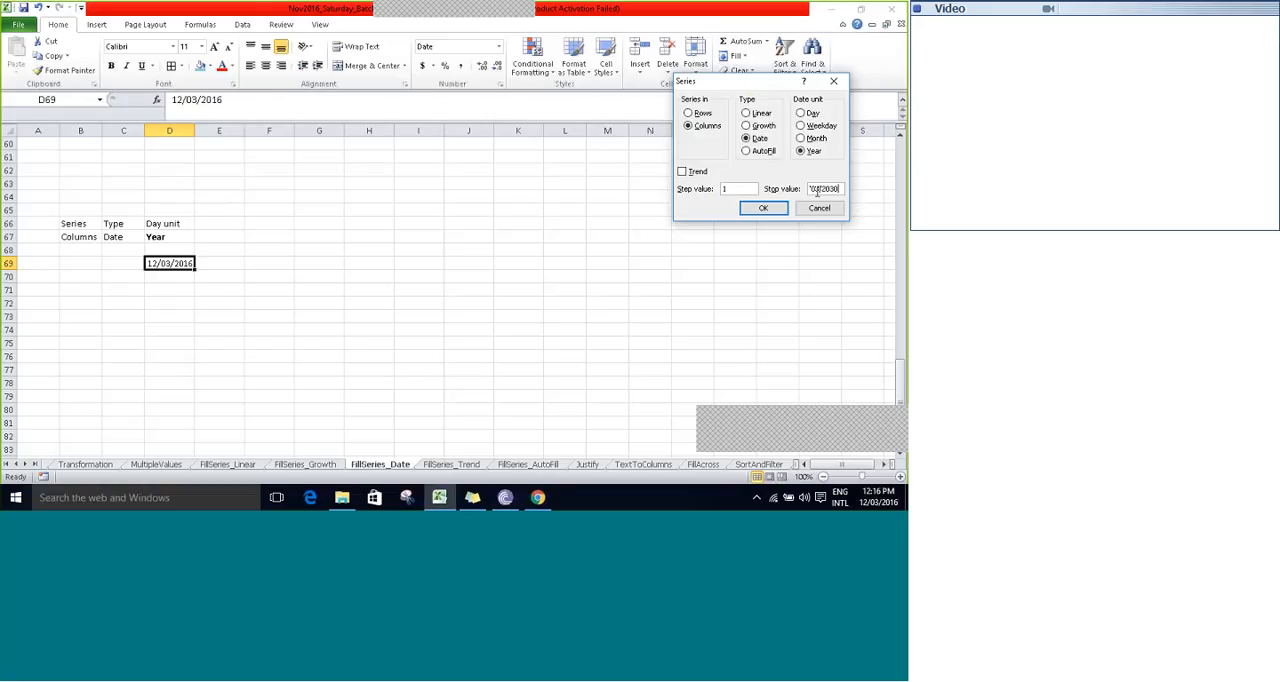
{"action": "left_click", "coordinate": [764, 208]}
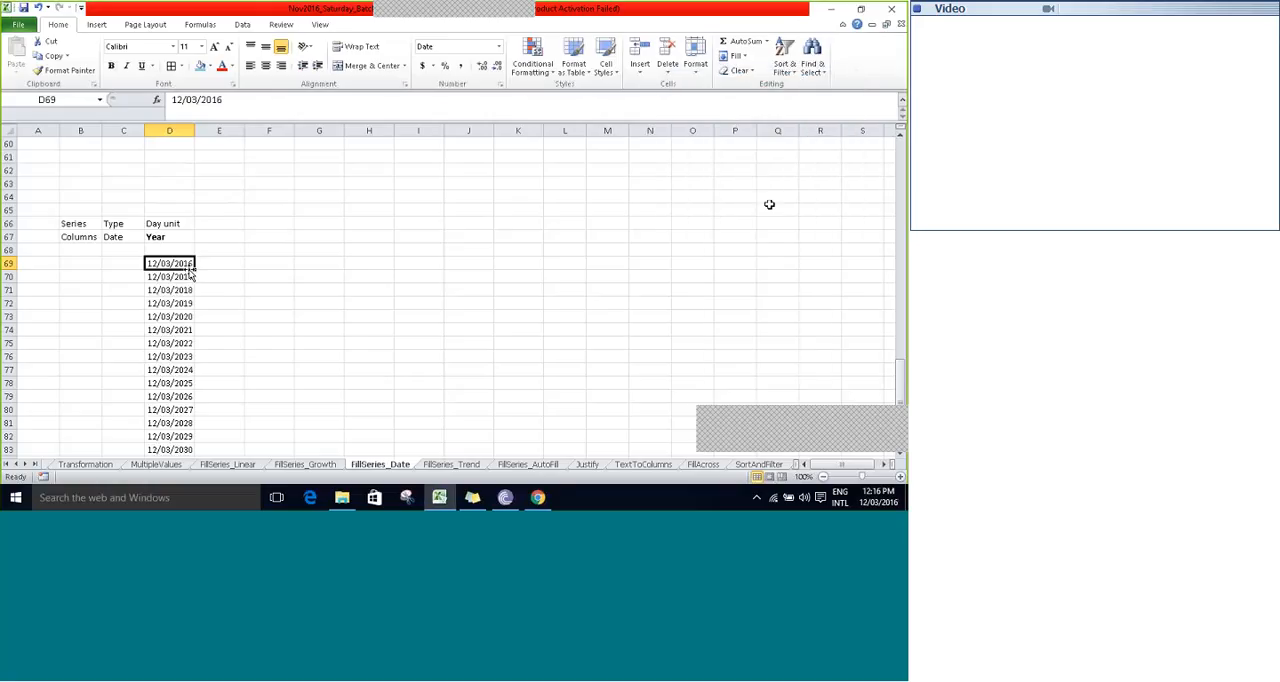
- Review the dates of the yearly series in D69 to D83
{"action": "key", "text": "Left"}
{"action": "key", "text": "Right"}
{"action": "key", "text": "Down"}
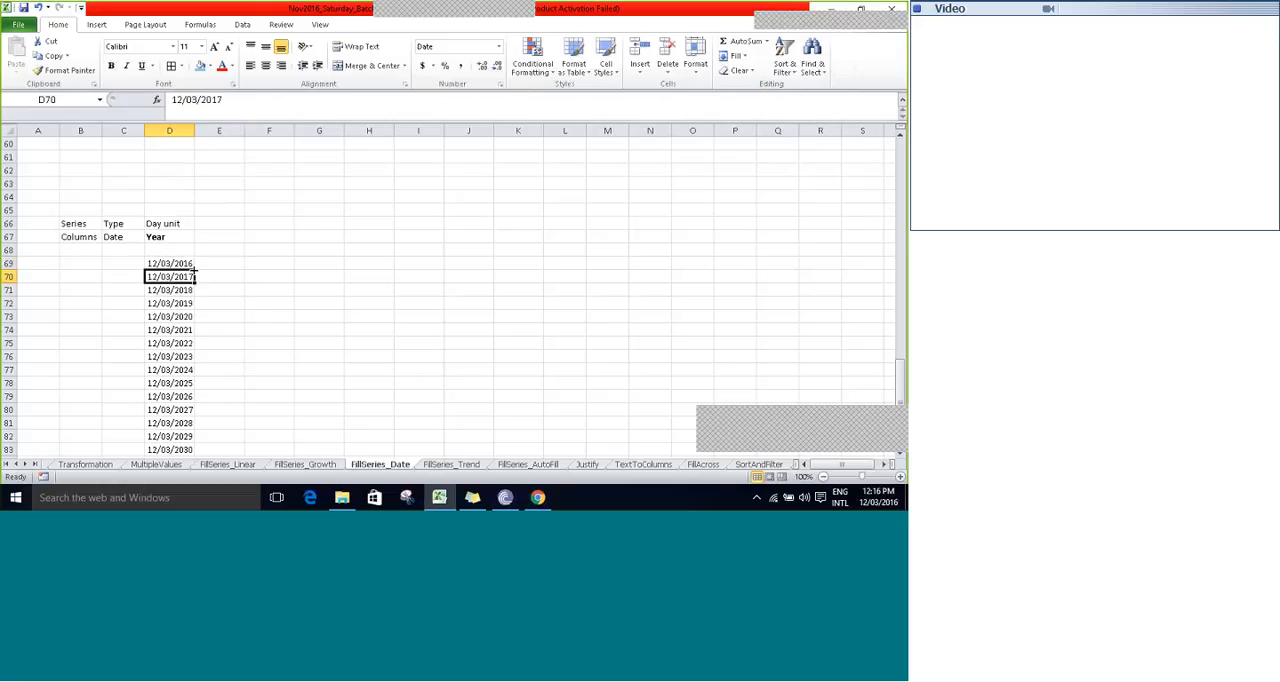
{"action": "key", "text": "Down"}
{"action": "key", "text": "Down"}
{"action": "key", "text": "Down"}
{"action": "key", "text": "Down"}
{"action": "key", "text": "Down"}
{"action": "key", "text": "Down"}
{"action": "key", "text": "Down"}
{"action": "key", "text": "Down"}
{"action": "key", "text": "Down"}
{"action": "key", "text": "Down"}
{"action": "key", "text": "Down"}
{"action": "key", "text": "Down"}
{"action": "key", "text": "Down"}
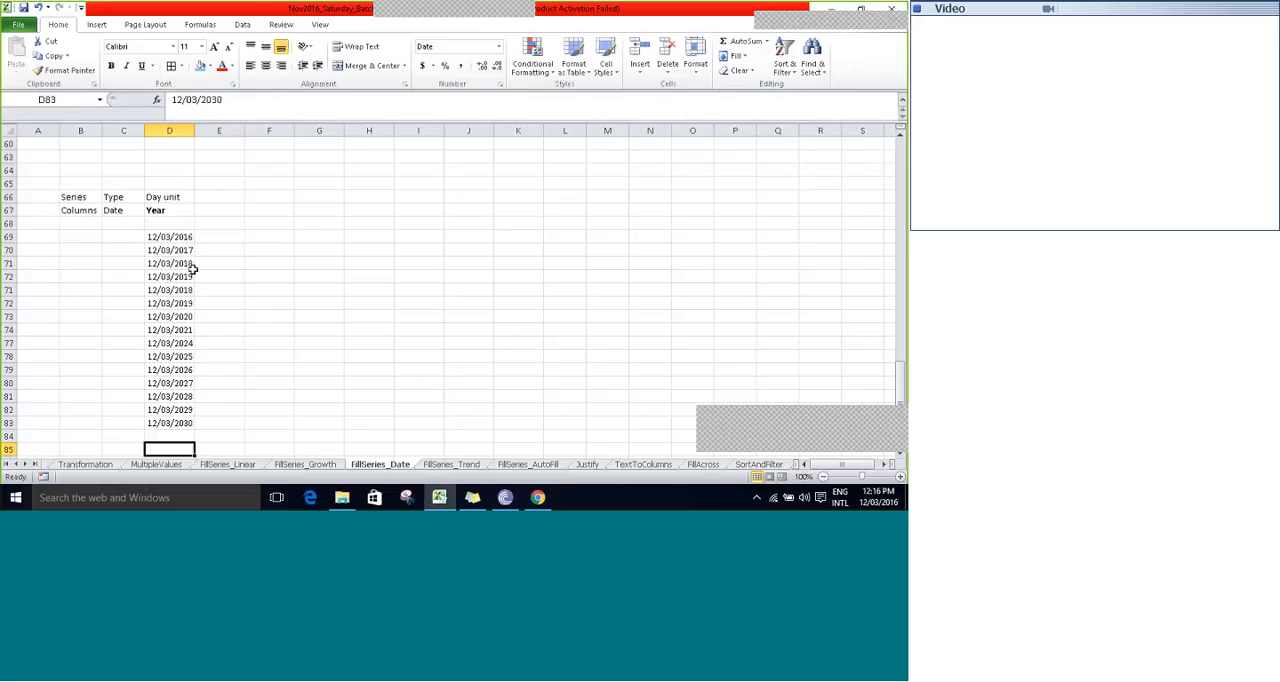
{"action": "key", "text": "ctrl+Up"}
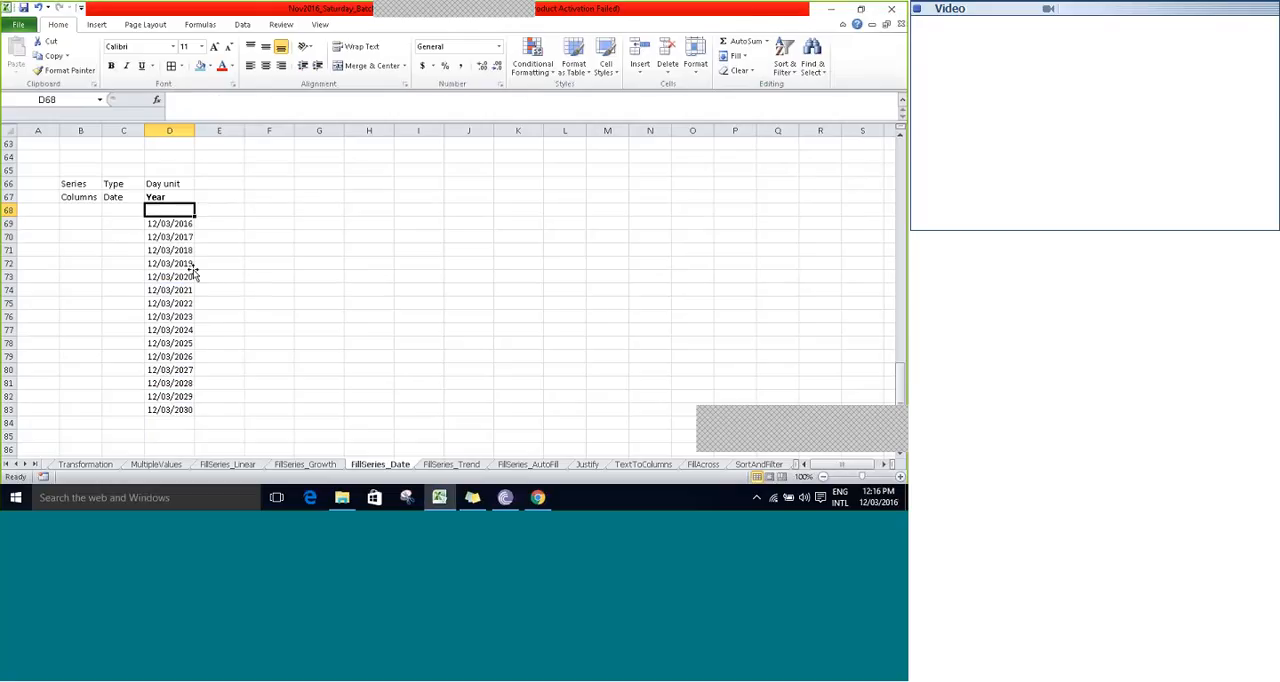
{"action": "key", "text": "Up"}
{"action": "key", "text": "Up"}
{"action": "key", "text": "Up"}
{"action": "key", "text": "Up"}
{"action": "key", "text": "Up"}
{"action": "key", "text": "Down"}
{"action": "key", "text": "Down"}
{"action": "key", "text": "Down"}
{"action": "key", "text": "Down"}
{"action": "key", "text": "Down"}
{"action": "key", "text": "Down"}
{"action": "key", "text": "Down"}
{"action": "key", "text": "Down"}
{"action": "key", "text": "Down"}
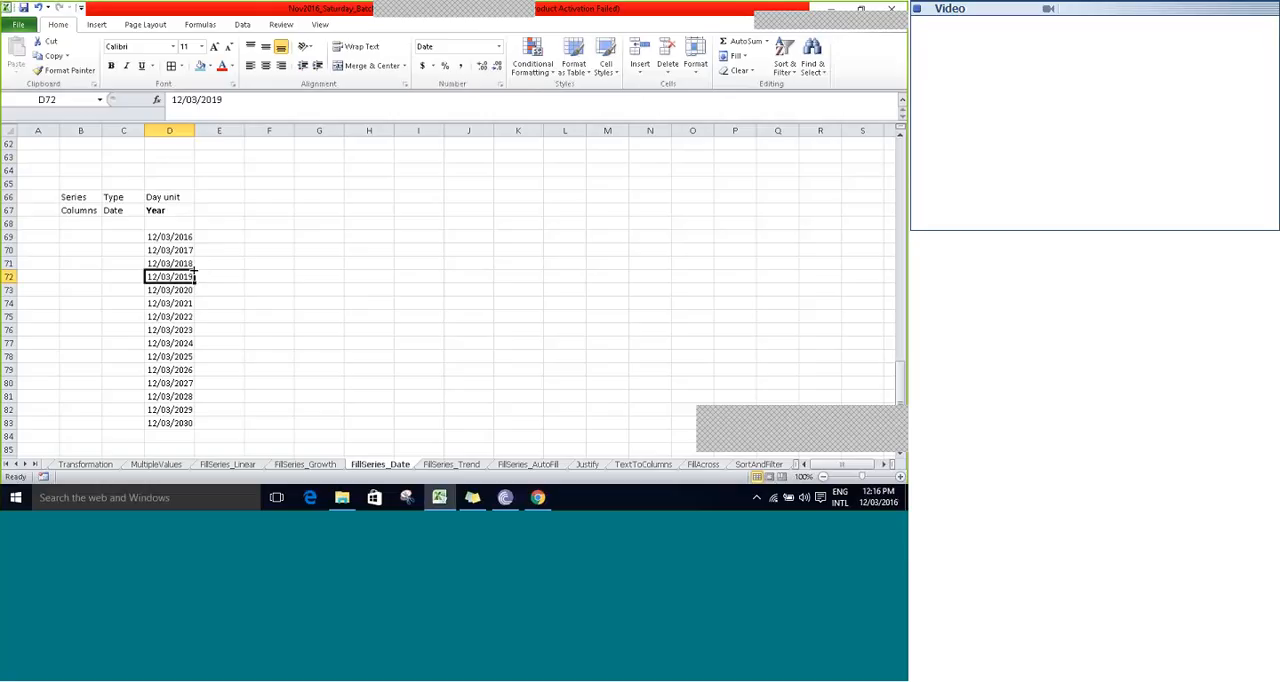
{"action": "mouse_move", "coordinate": [532, 10]}
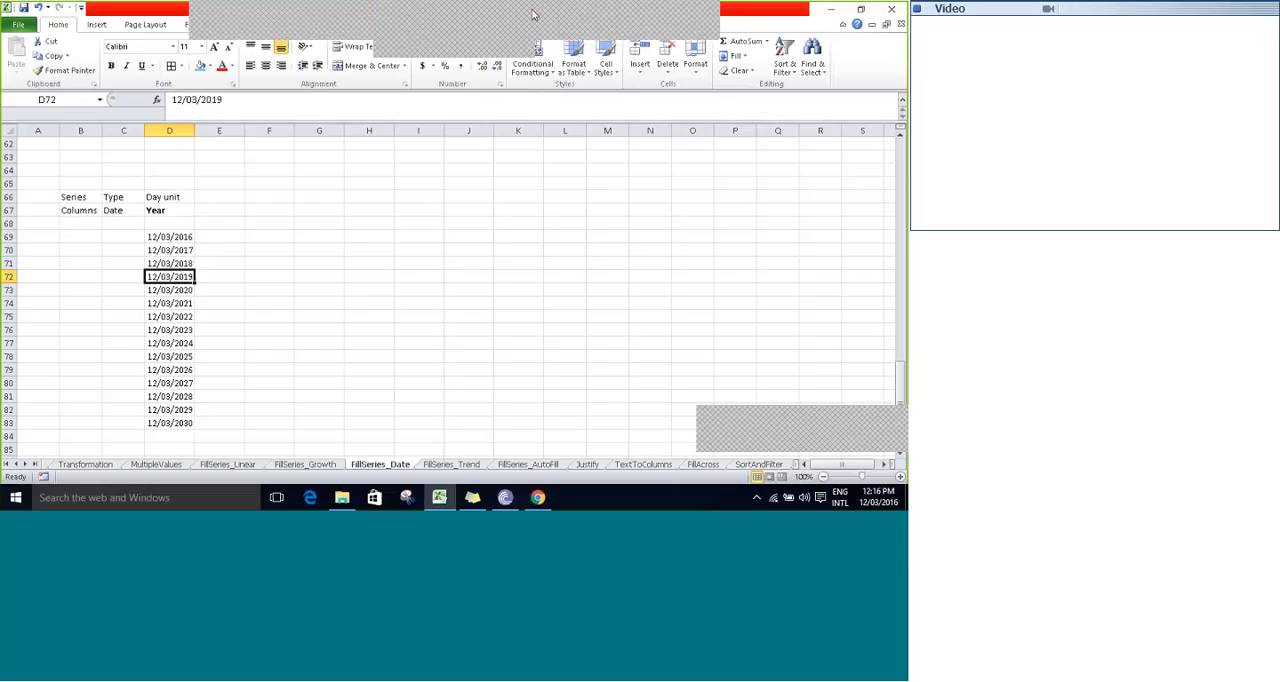
{"action": "left_click", "coordinate": [576, 21]}
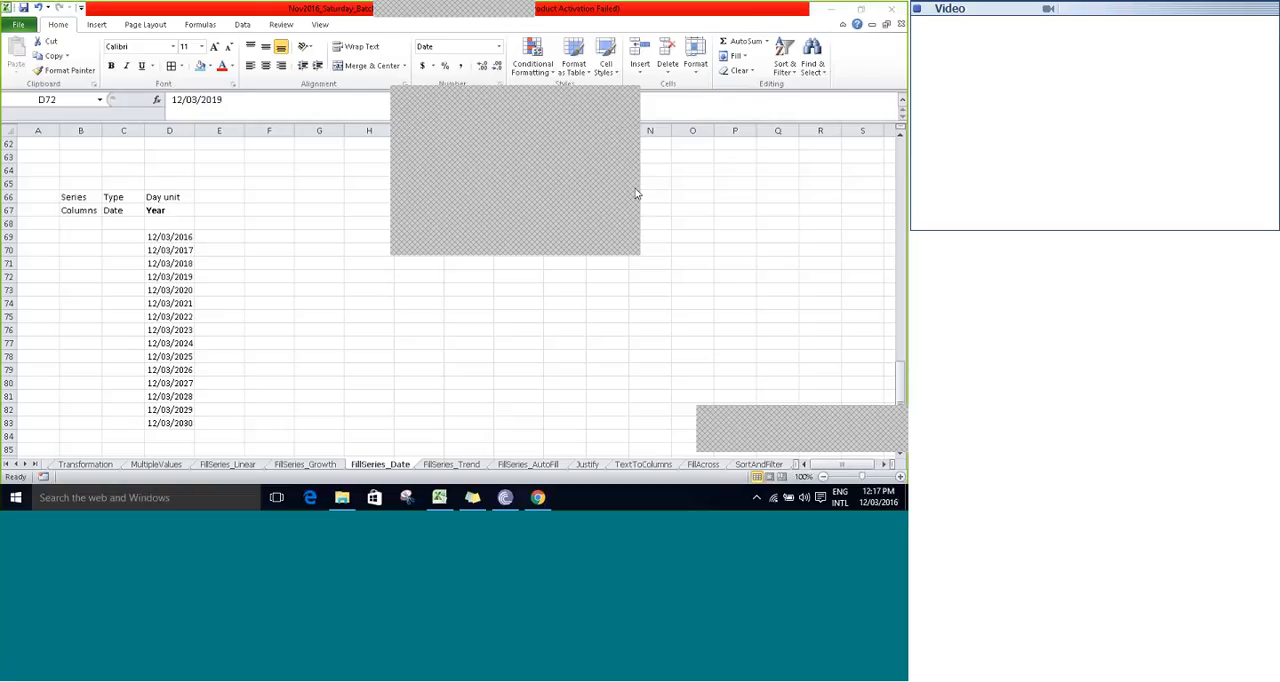
{"action": "left_click", "coordinate": [632, 102]}
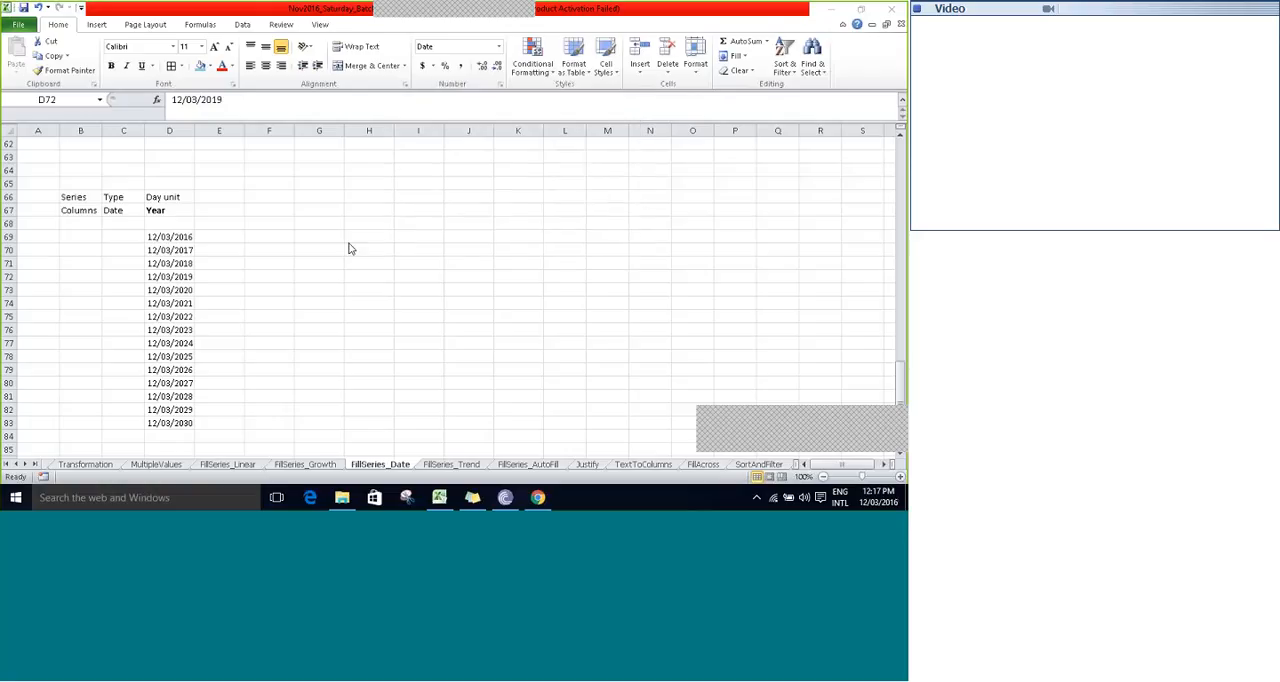
- Go back to the WeekDay block and examine the arguments of the TEXT formula in E34
{"action": "key", "text": "Up"}
{"action": "key", "text": "Up"}
{"action": "key", "text": "Up"}
{"action": "key", "text": "Up"}
{"action": "key", "text": "Up"}
{"action": "key", "text": "Up"}
{"action": "key", "text": "Up"}
{"action": "key", "text": "Up"}
{"action": "key", "text": "Up"}
{"action": "key", "text": "Up"}
{"action": "key", "text": "Up"}
{"action": "key", "text": "Up"}
{"action": "key", "text": "Up"}
{"action": "key", "text": "Up"}
{"action": "key", "text": "Up"}
{"action": "key", "text": "Up"}
{"action": "key", "text": "Up"}
{"action": "key", "text": "Up"}
{"action": "key", "text": "Up"}
{"action": "key", "text": "Up"}
{"action": "key", "text": "Up"}
{"action": "key", "text": "Up"}
{"action": "key", "text": "Up"}
{"action": "key", "text": "Up"}
{"action": "key", "text": "Up"}
{"action": "key", "text": "Up"}
{"action": "key", "text": "Up"}
{"action": "key", "text": "Up"}
{"action": "key", "text": "Up"}
{"action": "key", "text": "Up"}
{"action": "key", "text": "Up"}
{"action": "key", "text": "Up"}
{"action": "key", "text": "Up"}
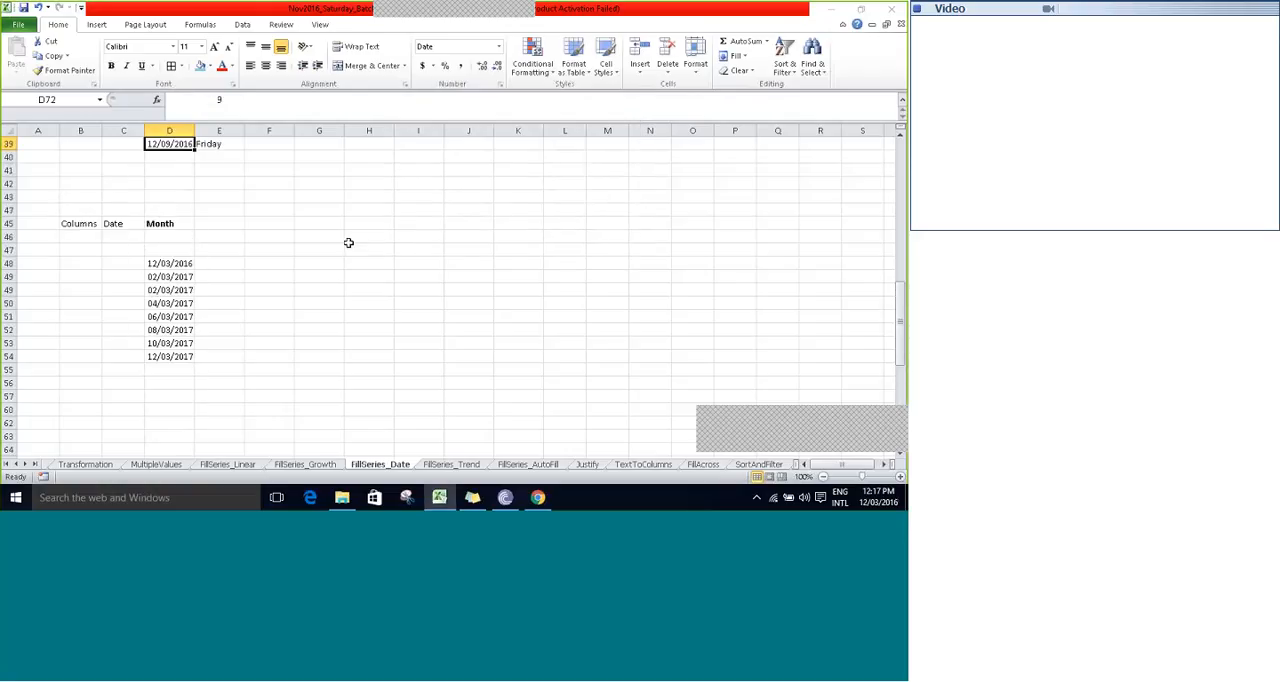
{"action": "key", "text": "Up"}
{"action": "key", "text": "Up"}
{"action": "key", "text": "Up"}
{"action": "key", "text": "Up"}
{"action": "key", "text": "Up"}
{"action": "key", "text": "Up"}
{"action": "key", "text": "Up"}
{"action": "key", "text": "Up"}
{"action": "key", "text": "Down"}
{"action": "key", "text": "Down"}
{"action": "key", "text": "Down"}
{"action": "key", "text": "Down"}
{"action": "key", "text": "Right"}
{"action": "key", "text": "F2"}
{"action": "key", "text": "Left"}
{"action": "key", "text": "Left"}
{"action": "key", "text": "Left"}
{"action": "key", "text": "Left"}
{"action": "key", "text": "Left"}
{"action": "key", "text": "Left"}
{"action": "key", "text": "Left"}
{"action": "key", "text": "Left"}
{"action": "key", "text": "Left"}
{"action": "key", "text": "Left"}
{"action": "key", "text": "Left"}
{"action": "key", "text": "Left"}
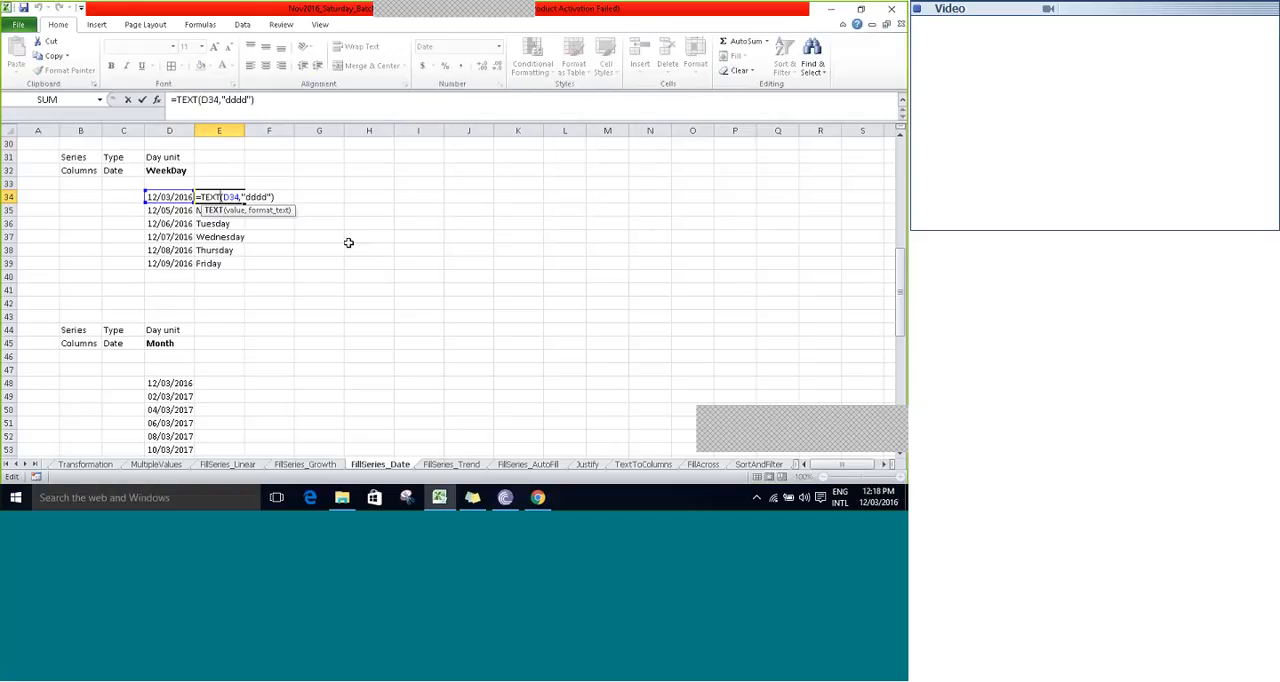
{"action": "key", "text": "Right"}
{"action": "key", "text": "Right"}
{"action": "key", "text": "Right"}
{"action": "key", "text": "Right"}
{"action": "key", "text": "Right"}
{"action": "key", "text": "Right"}
{"action": "key", "text": "Right"}
{"action": "key", "text": "Right"}
{"action": "key", "text": "Right"}
{"action": "key", "text": "Right"}
{"action": "key", "text": "Right"}
{"action": "key", "text": "Right"}
{"action": "key", "text": "Left"}
{"action": "key", "text": "Left"}
{"action": "key", "text": "Left"}
{"action": "key", "text": "Left"}
{"action": "key", "text": "Left"}
{"action": "key", "text": "Left"}
{"action": "key", "text": "Left"}
{"action": "key", "text": "Left"}
{"action": "key", "text": "Left"}
{"action": "key", "text": "Left"}
{"action": "key", "text": "Right"}
- Change the format code in E34's TEXT formula to "mmmm" to return the month name
{"action": "key", "text": "Right"}
{"action": "key", "text": "Right"}
{"action": "key", "text": "Right"}
{"action": "key", "text": "Right"}
{"action": "key", "text": "Left"}
{"action": "key", "text": "Right"}
{"action": "key", "text": "Right"}
{"action": "key", "text": "Right"}
{"action": "key", "text": "Right"}
{"action": "key", "text": "BackSpace"}
{"action": "key", "text": "BackSpace"}
{"action": "key", "text": "BackSpace"}
{"action": "key", "text": "BackSpace"}
{"action": "type", "text": "mmmm"}
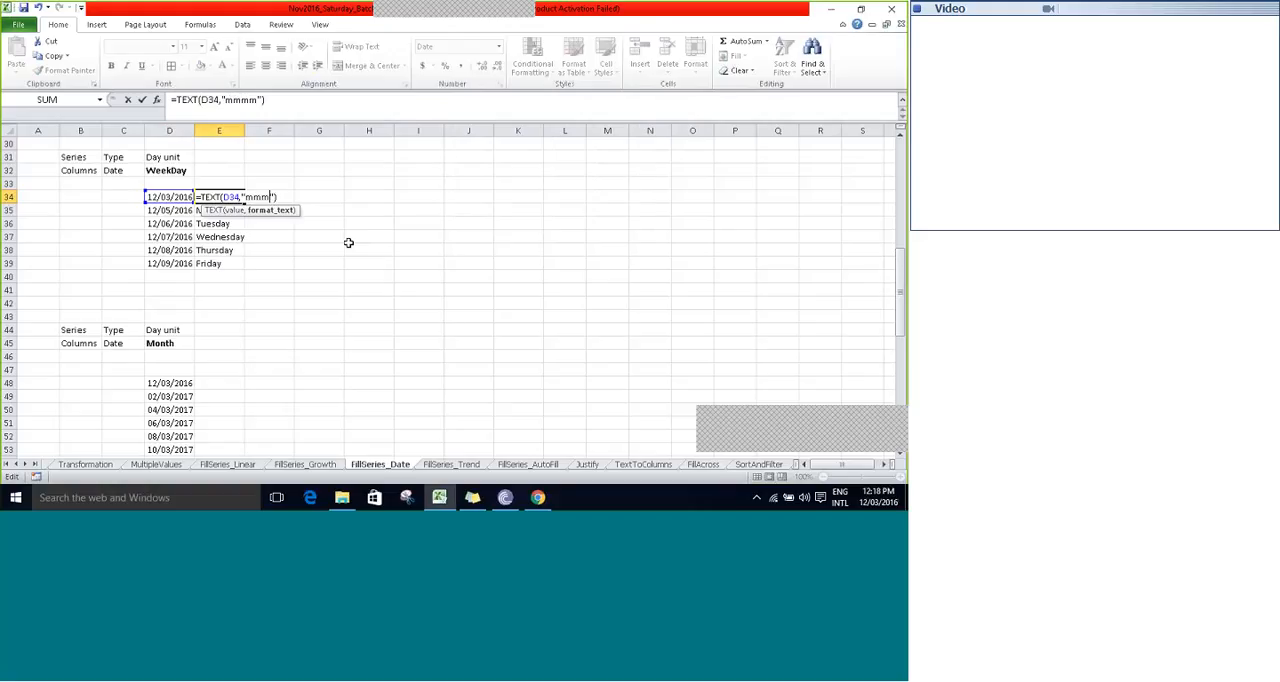
{"action": "key", "text": "Tab"}
{"action": "key", "text": "Left"}
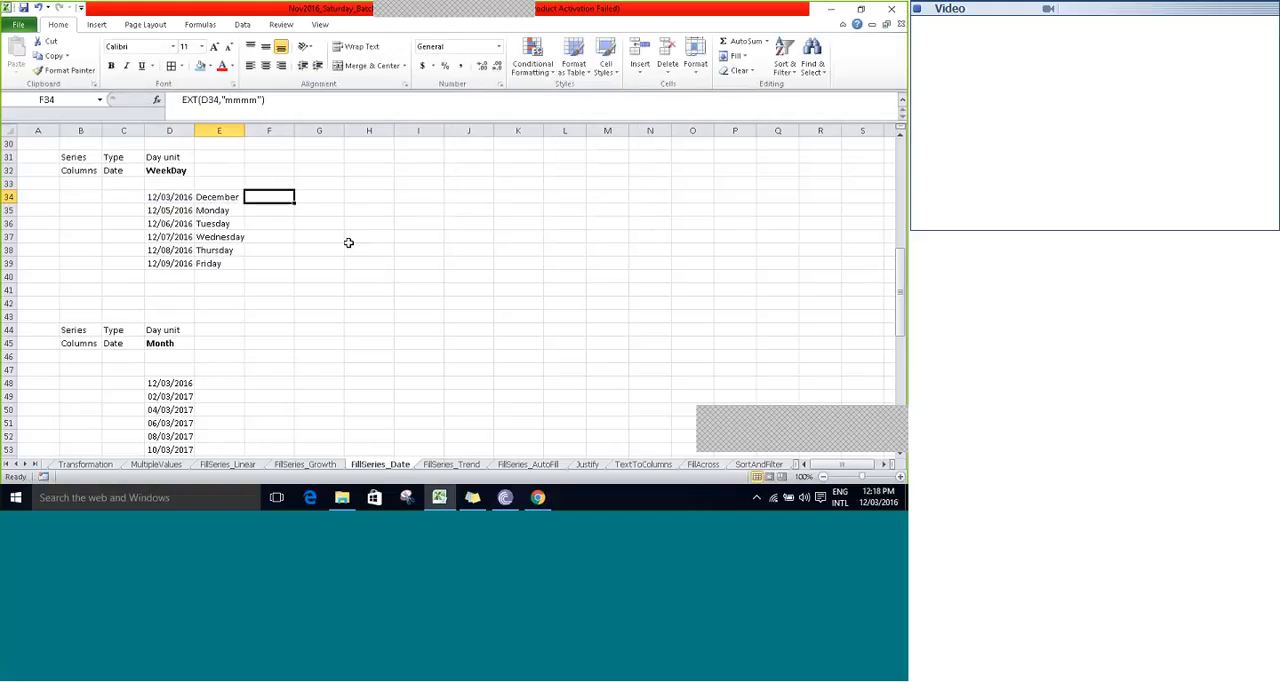
- Change the format code in E34's TEXT formula to "yyyy" to return the year
{"action": "key", "text": "F2"}
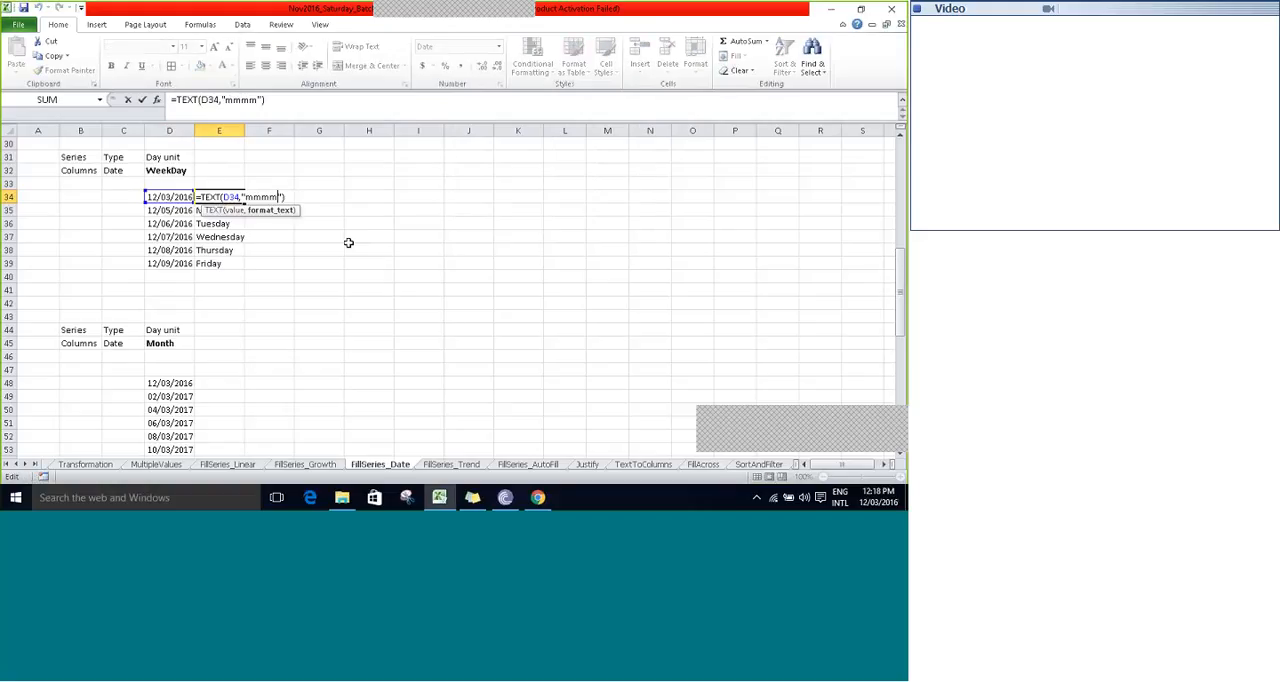
{"action": "key", "text": "BackSpace"}
{"action": "key", "text": "BackSpace"}
{"action": "key", "text": "BackSpace"}
{"action": "key", "text": "BackSpace"}
{"action": "type", "text": "yyyy"}
{"action": "key", "text": "ctrl+Return"}
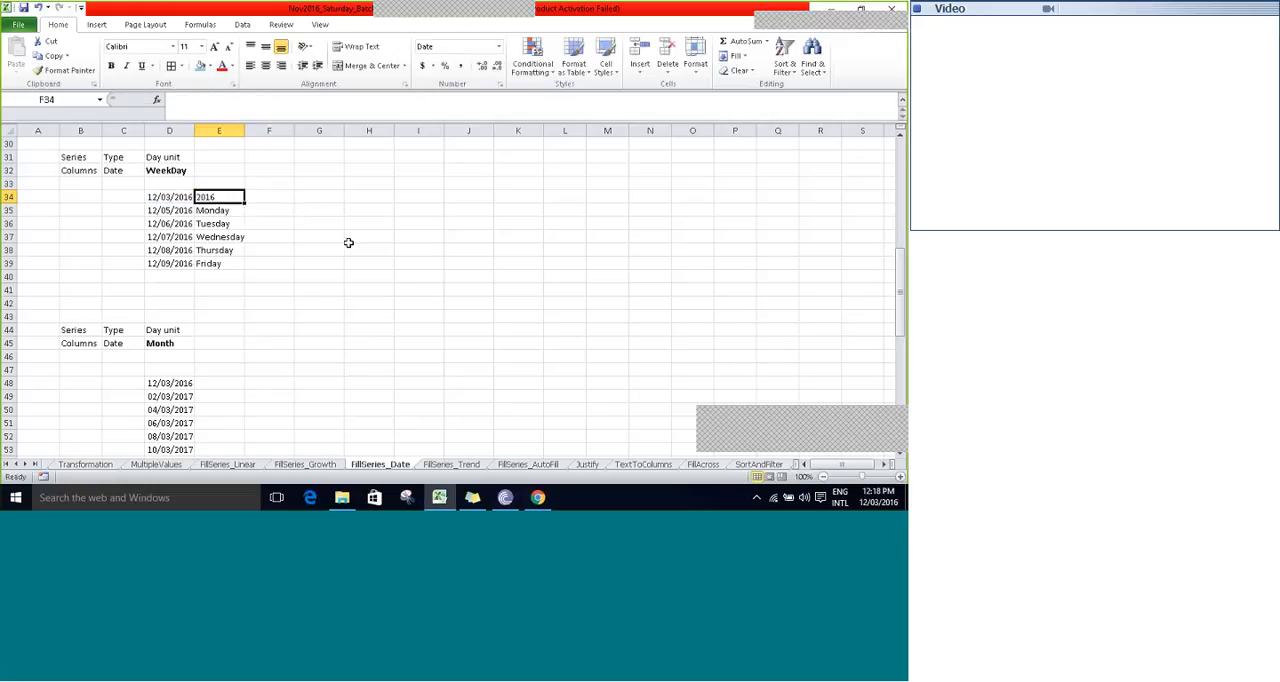
- Undo the format code changes in E34 and examine the "dddd" argument of its TEXT formula
{"action": "key", "text": "ctrl+z"}
{"action": "key", "text": "F2"}
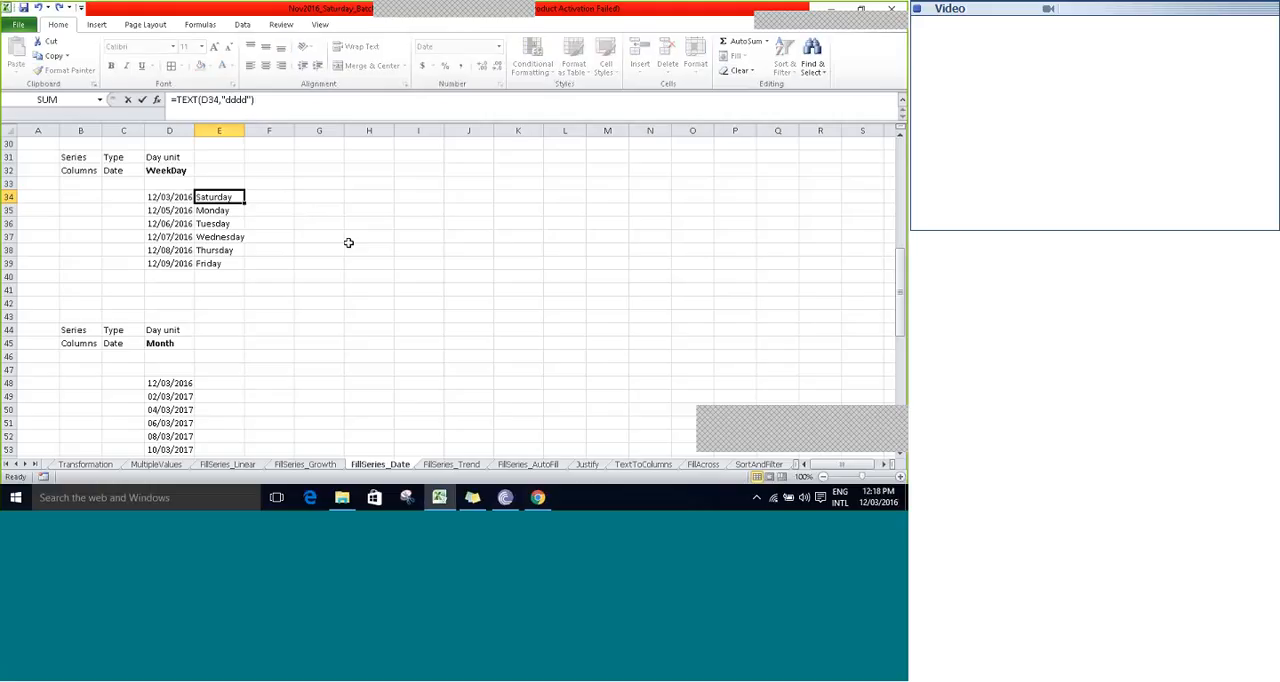
{"action": "key", "text": "shift+Left"}
{"action": "key", "text": "shift+Left"}
{"action": "key", "text": "shift+Left"}
{"action": "key", "text": "shift+Left"}
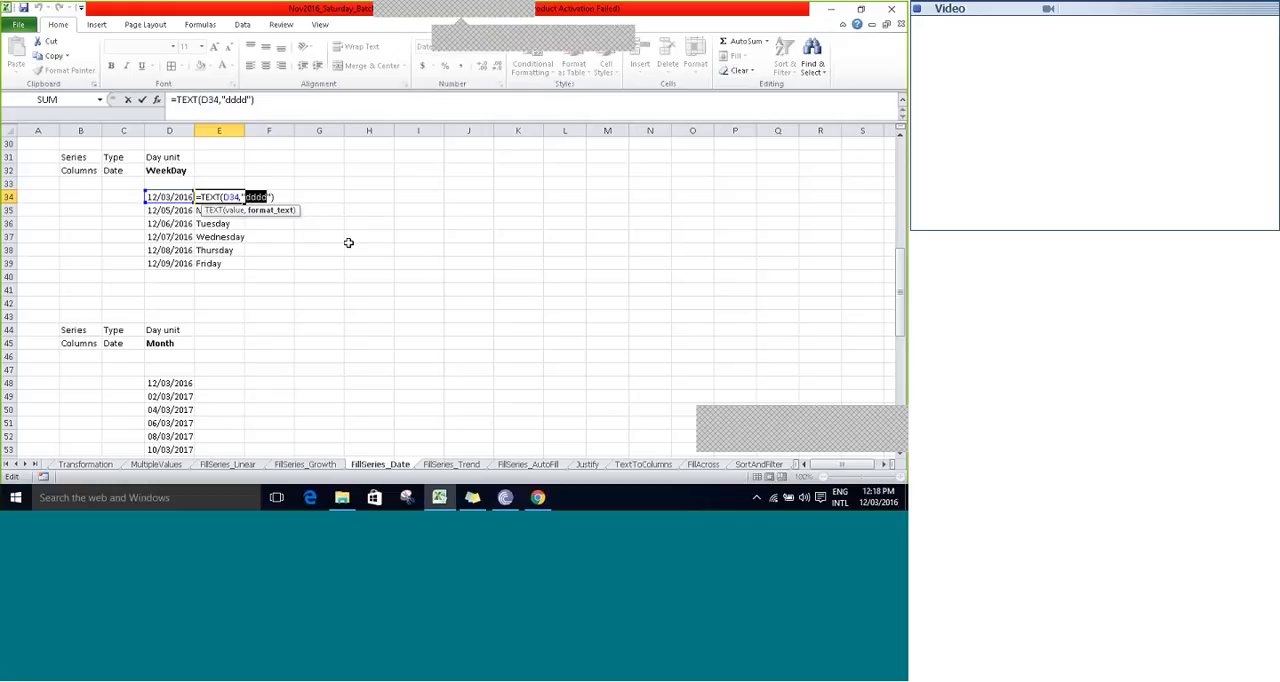
{"action": "key", "text": "Escape"}
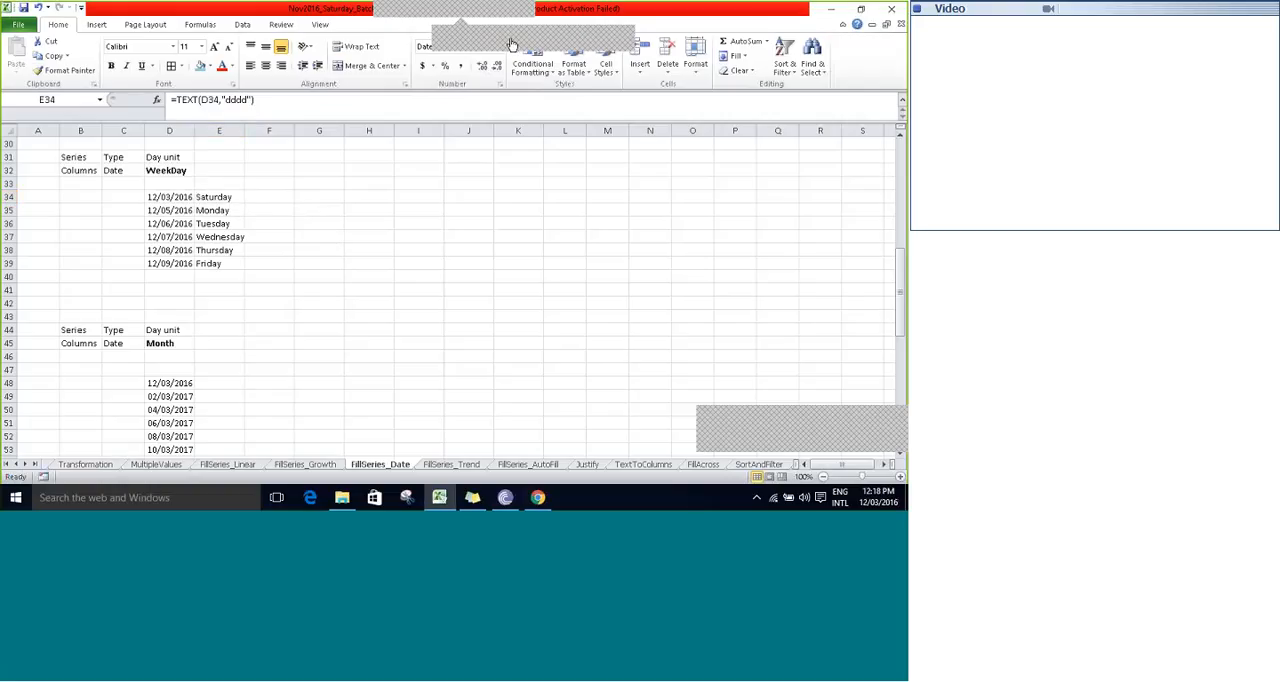
- Open the FillSeries_Trend sheet
{"action": "left_click", "coordinate": [636, 100]}
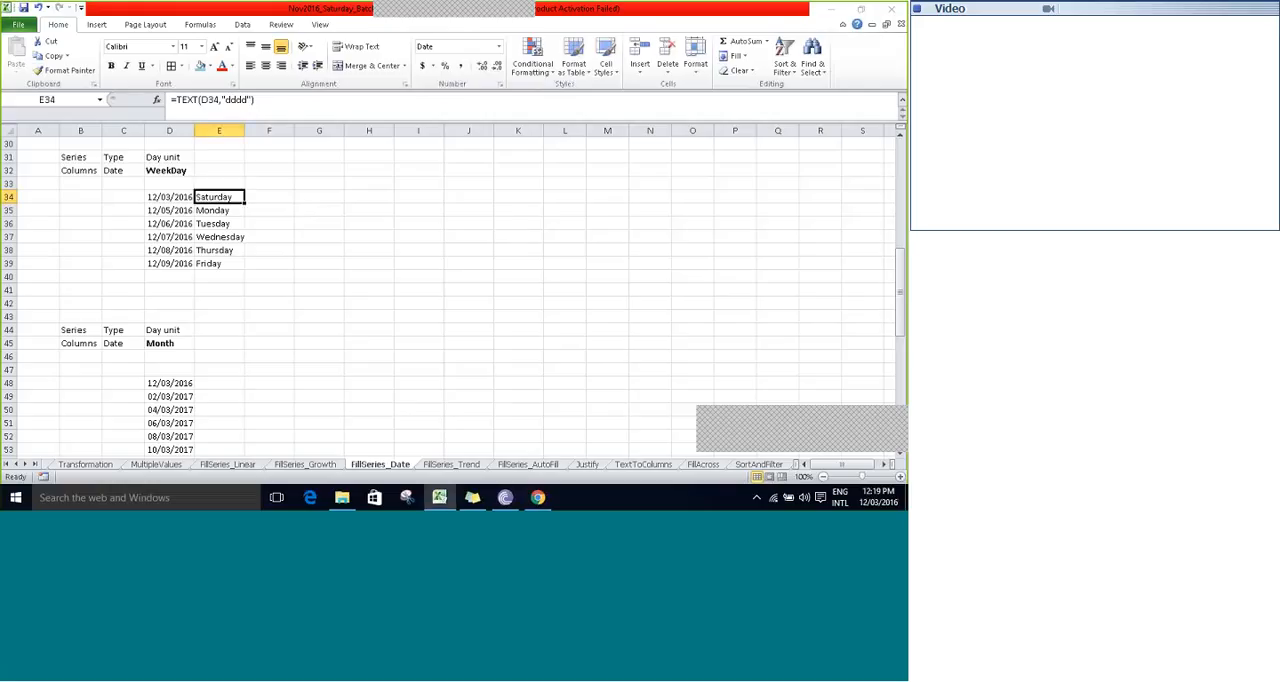
{"action": "left_click", "coordinate": [441, 466]}
{"action": "left_click", "coordinate": [377, 274]}
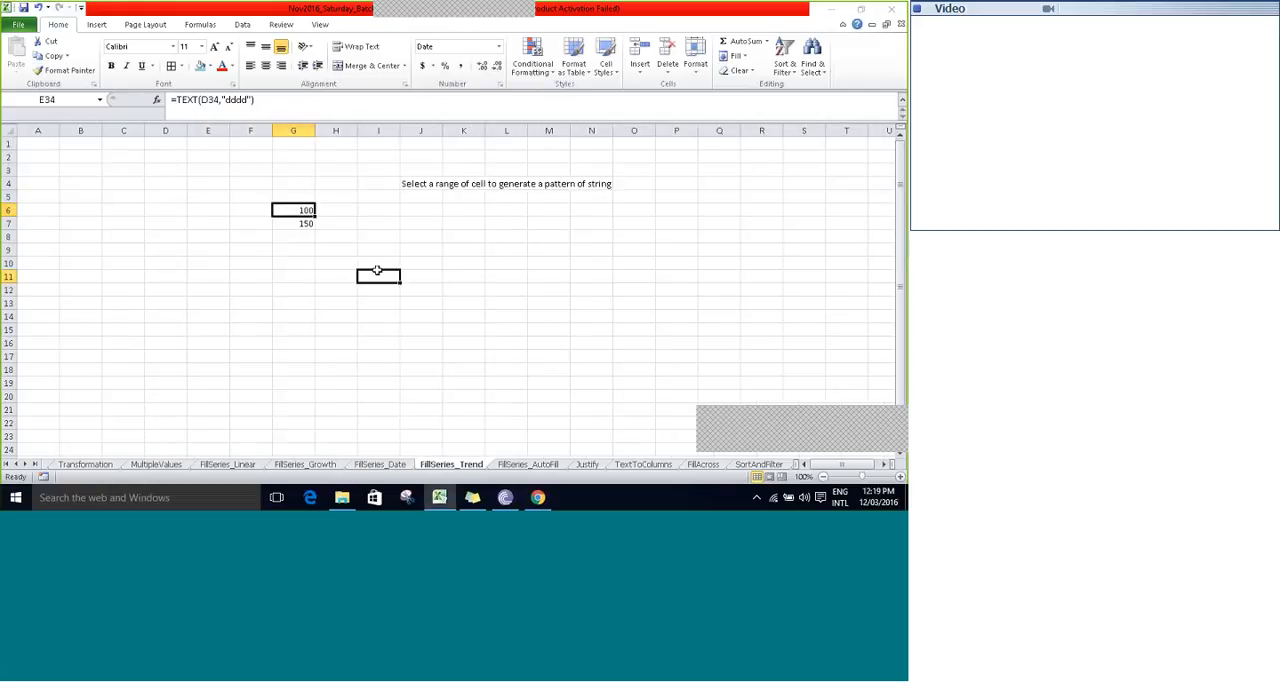
{"action": "left_click", "coordinate": [374, 237]}
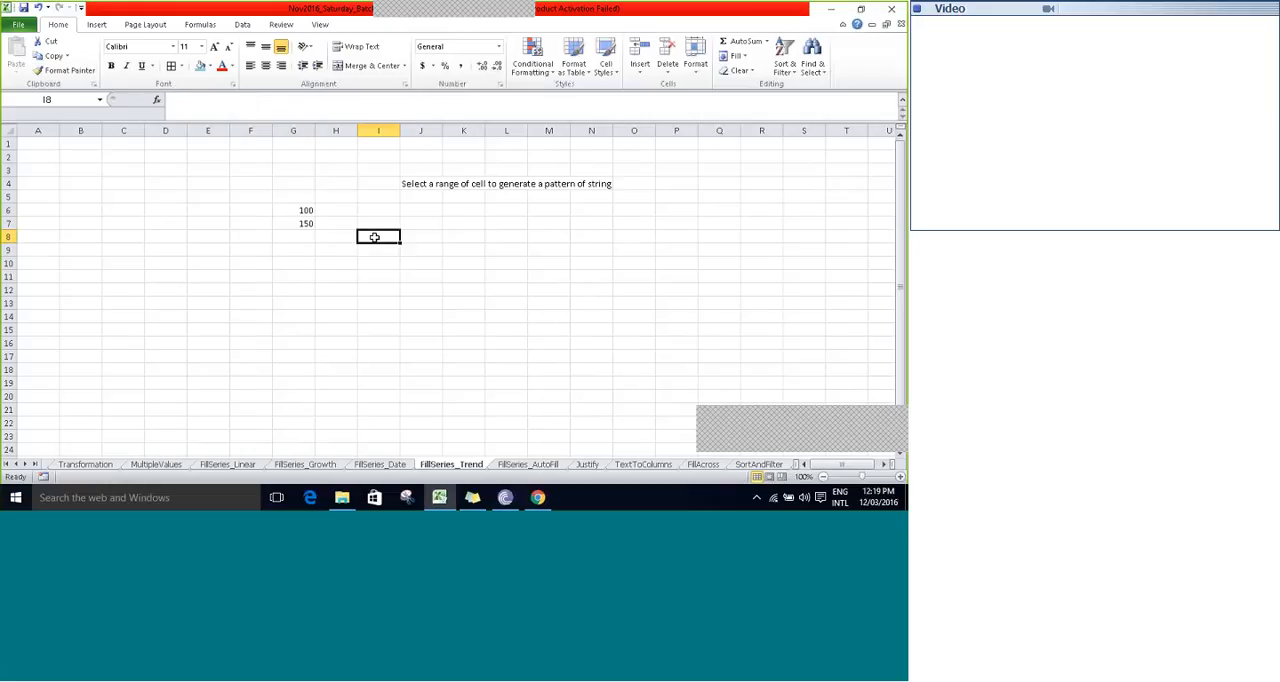
- Fill G6:G16 down the column with a linear series continuing 100 and 150, using the Trend option
{"action": "left_click", "coordinate": [293, 210]}
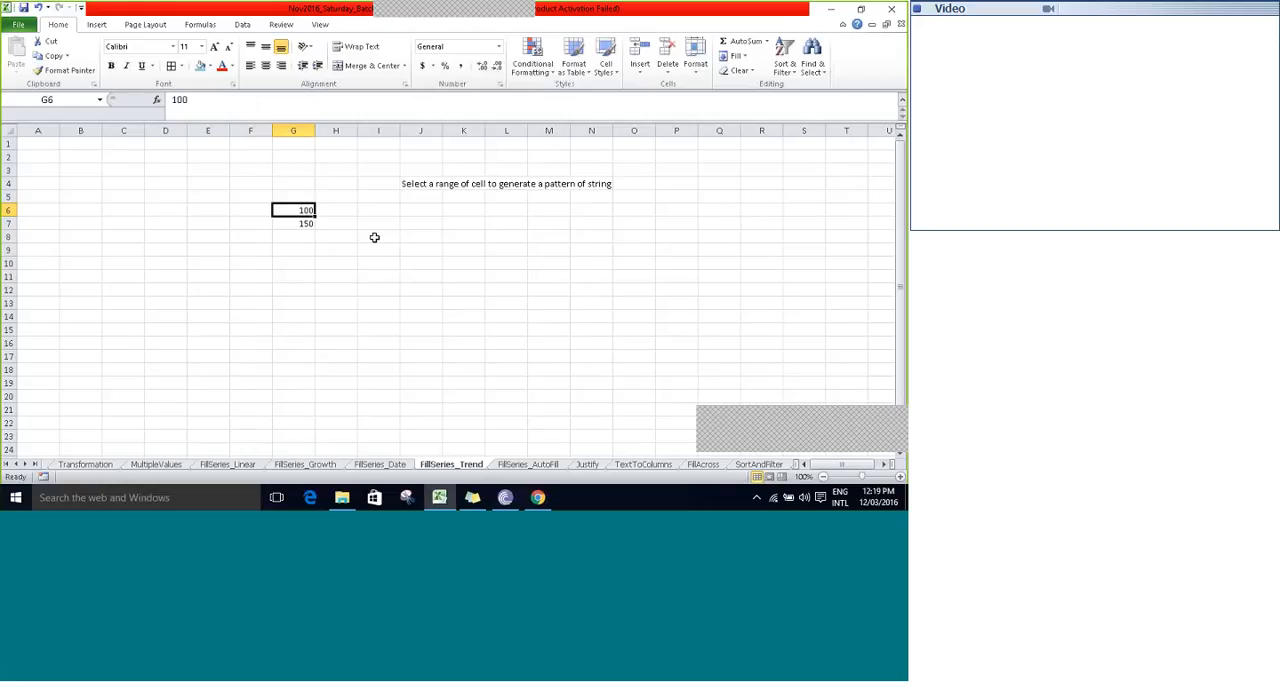
{"action": "key", "text": "shift+Down"}
{"action": "key", "text": "shift+Down"}
{"action": "key", "text": "shift+Down"}
{"action": "key", "text": "shift+Down"}
{"action": "key", "text": "shift+Down"}
{"action": "key", "text": "shift+Down"}
{"action": "key", "text": "shift+Down"}
{"action": "key", "text": "shift+Down"}
{"action": "key", "text": "shift+Down"}
{"action": "key", "text": "shift+Down"}
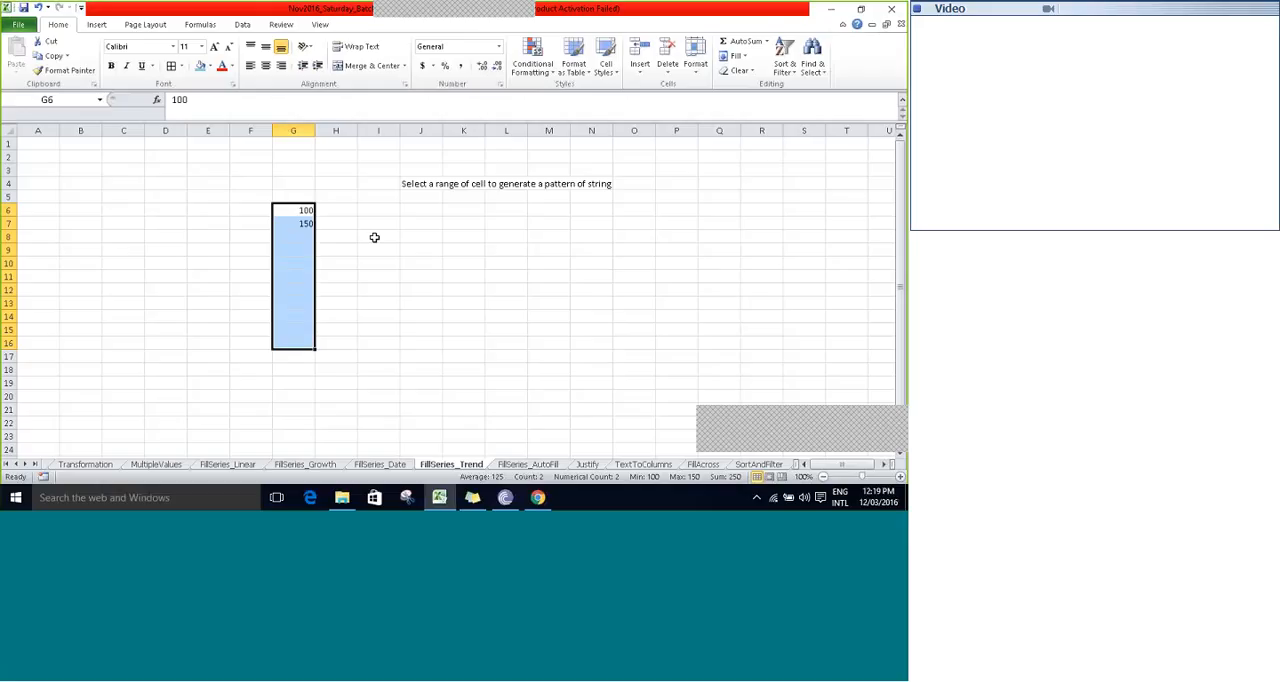
{"action": "left_click", "coordinate": [744, 58]}
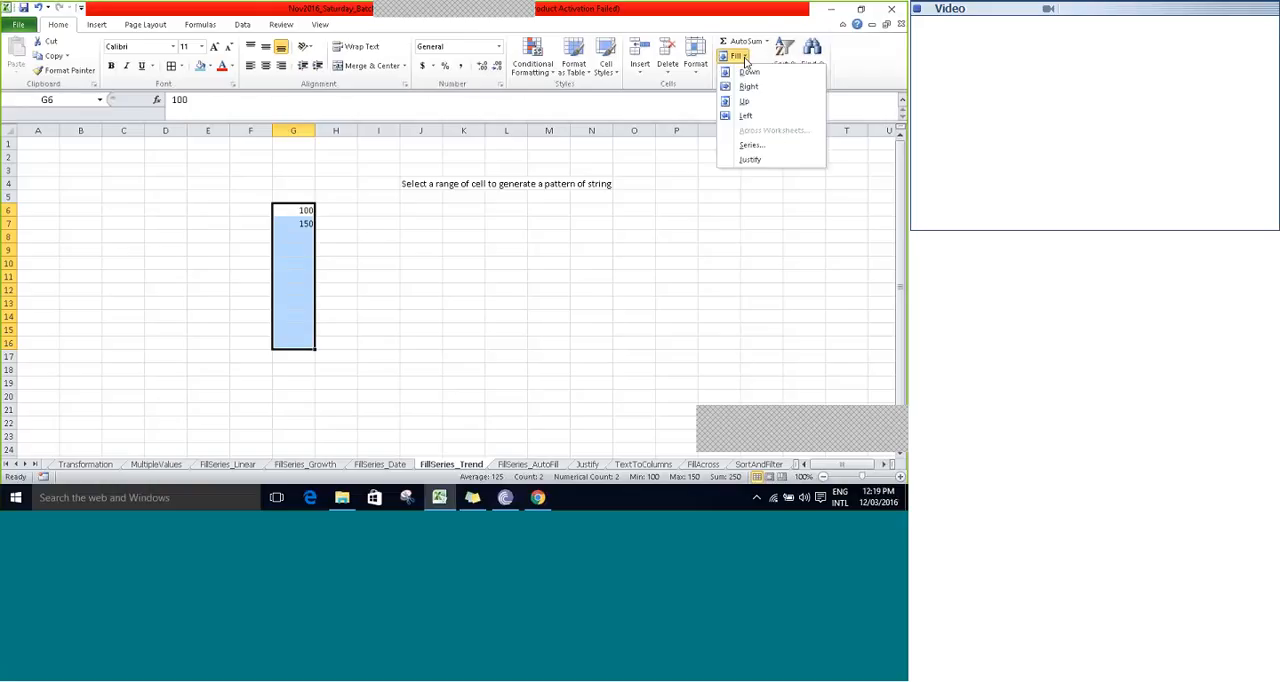
{"action": "left_click", "coordinate": [755, 145]}
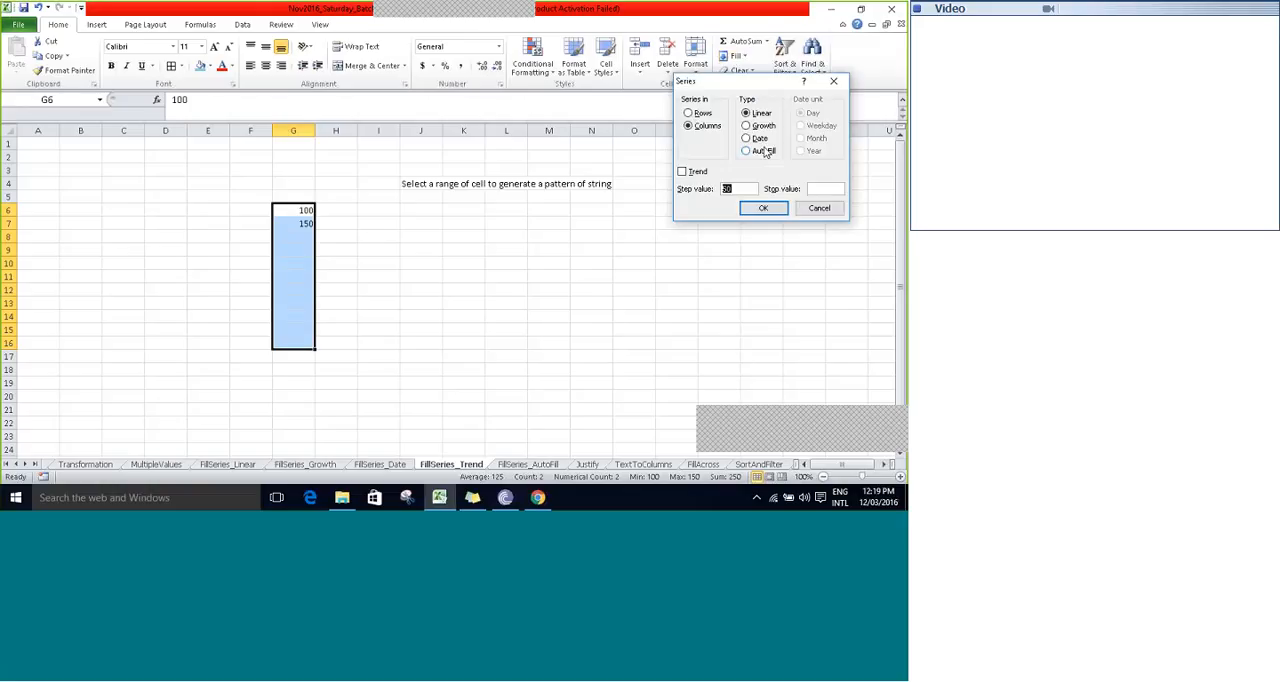
{"action": "left_click", "coordinate": [682, 172]}
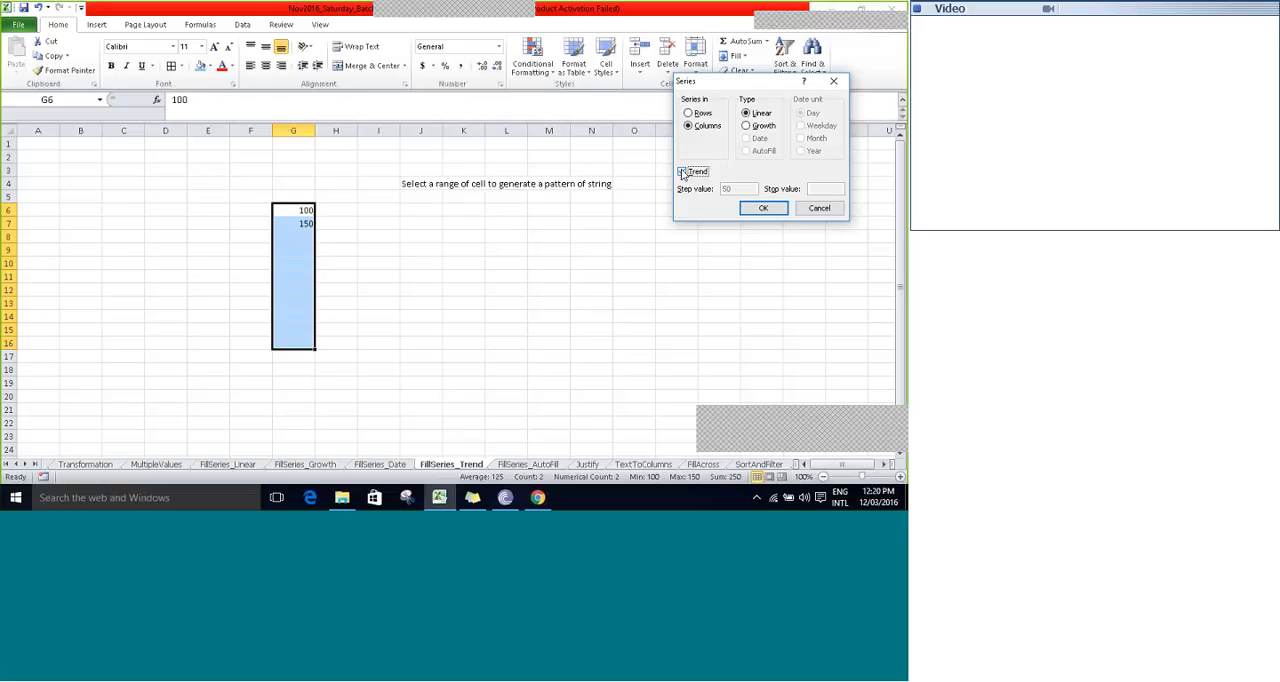
{"action": "left_click", "coordinate": [683, 173]}
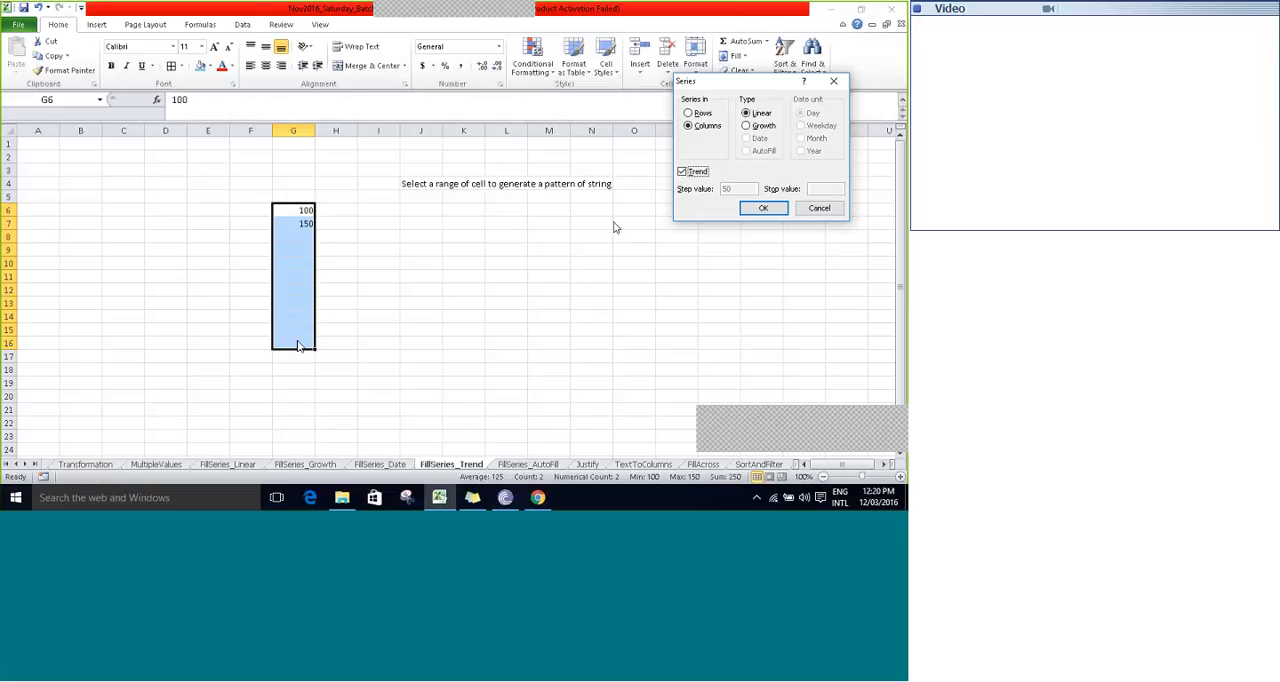
{"action": "left_click", "coordinate": [684, 174]}
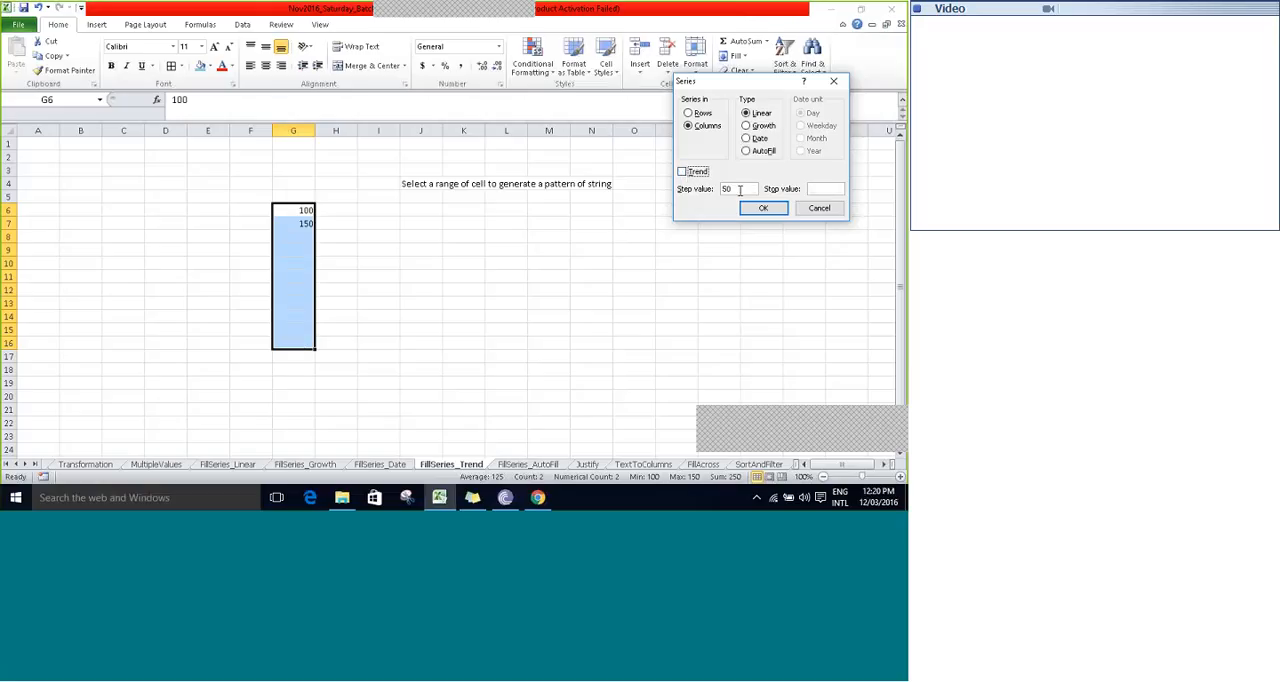
{"action": "left_click", "coordinate": [740, 190]}
{"action": "left_click", "coordinate": [825, 188]}
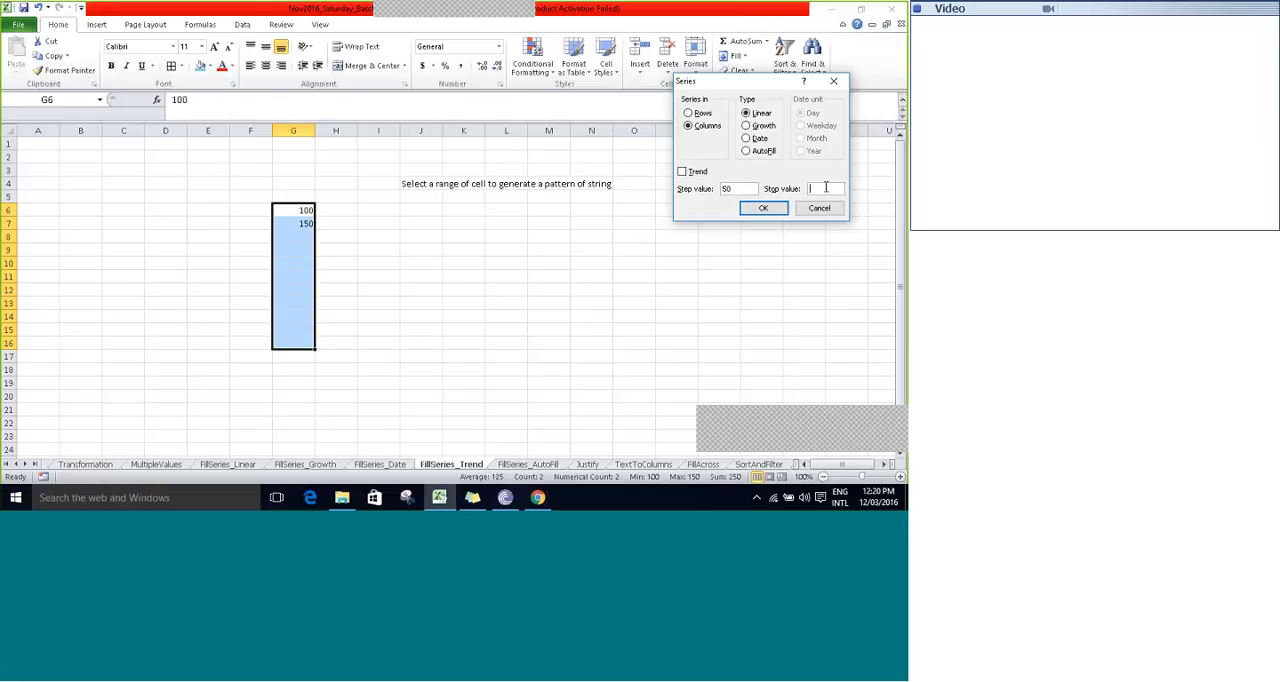
{"action": "left_click", "coordinate": [682, 172]}
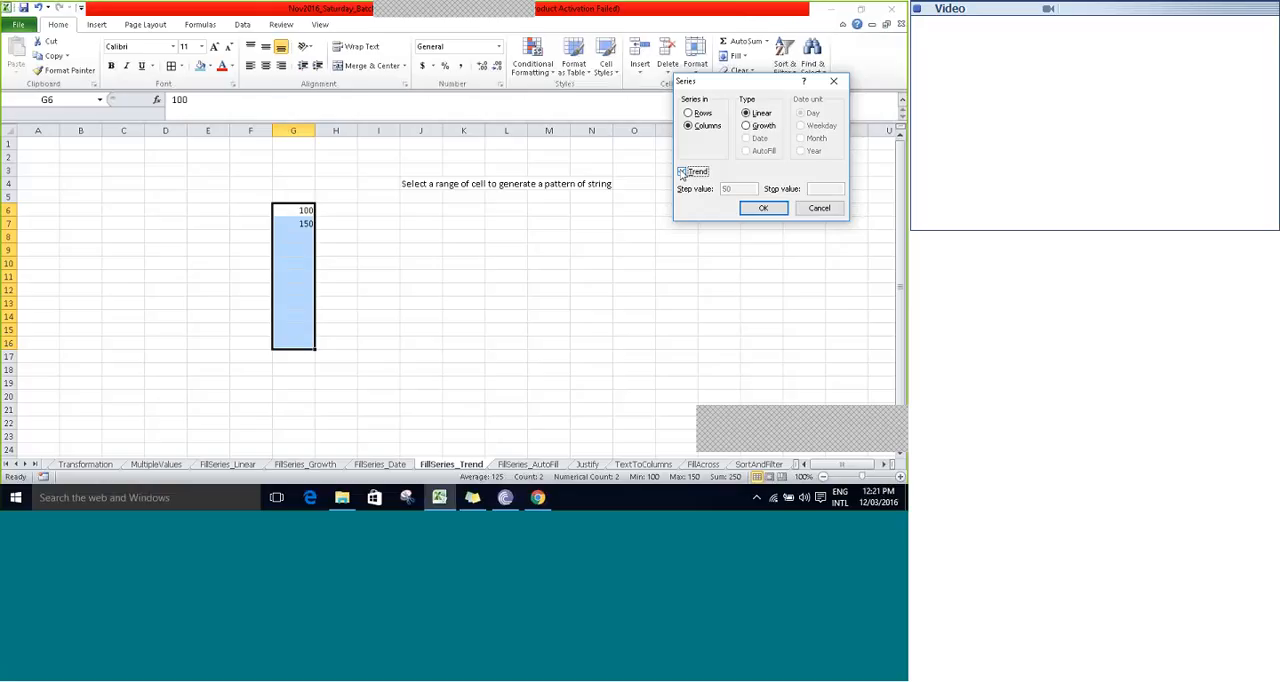
{"action": "left_click", "coordinate": [763, 207]}
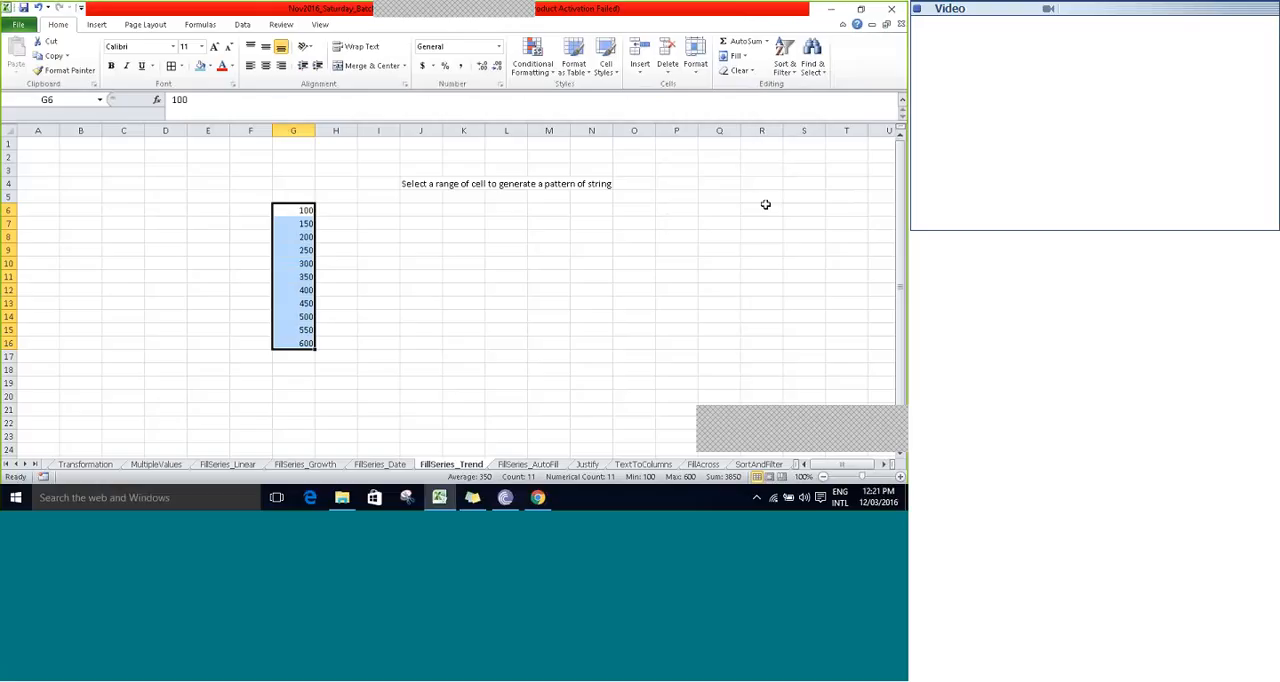
{"action": "left_click", "coordinate": [324, 214]}
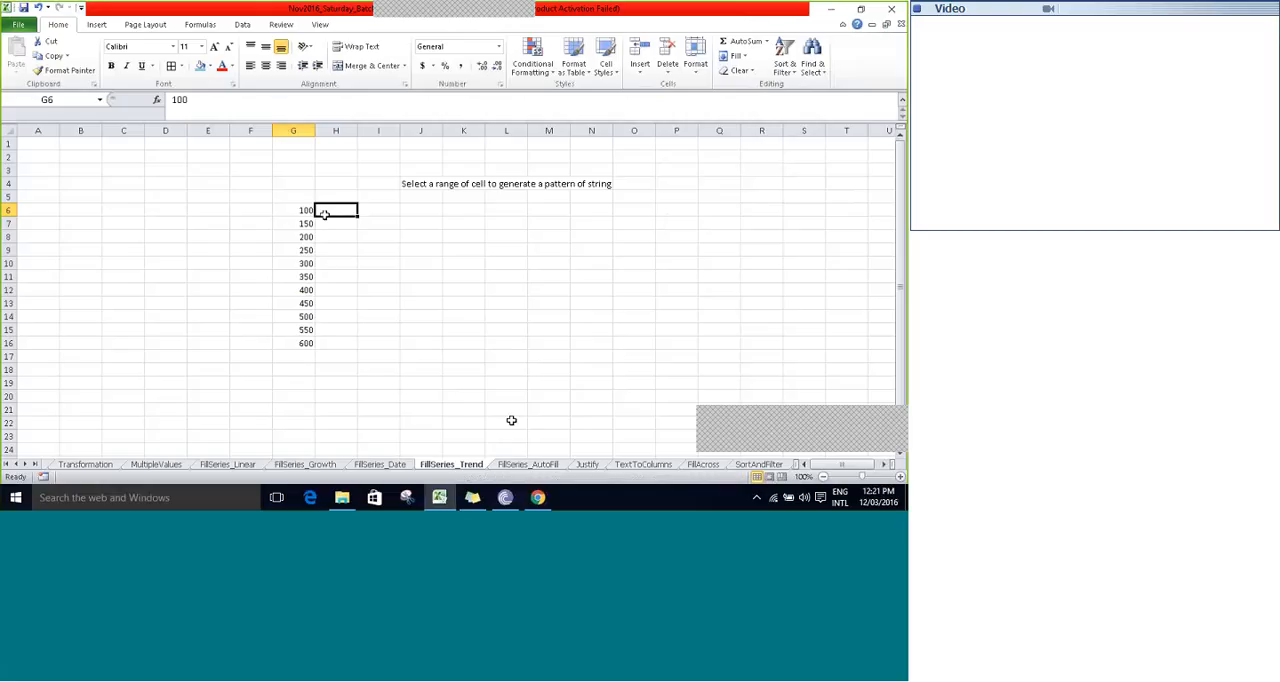
- On the FillSeries_AutoFill sheet, fill H5:H14 down the column from 100 and 150 using the AutoFill series type
{"action": "left_click", "coordinate": [527, 464]}
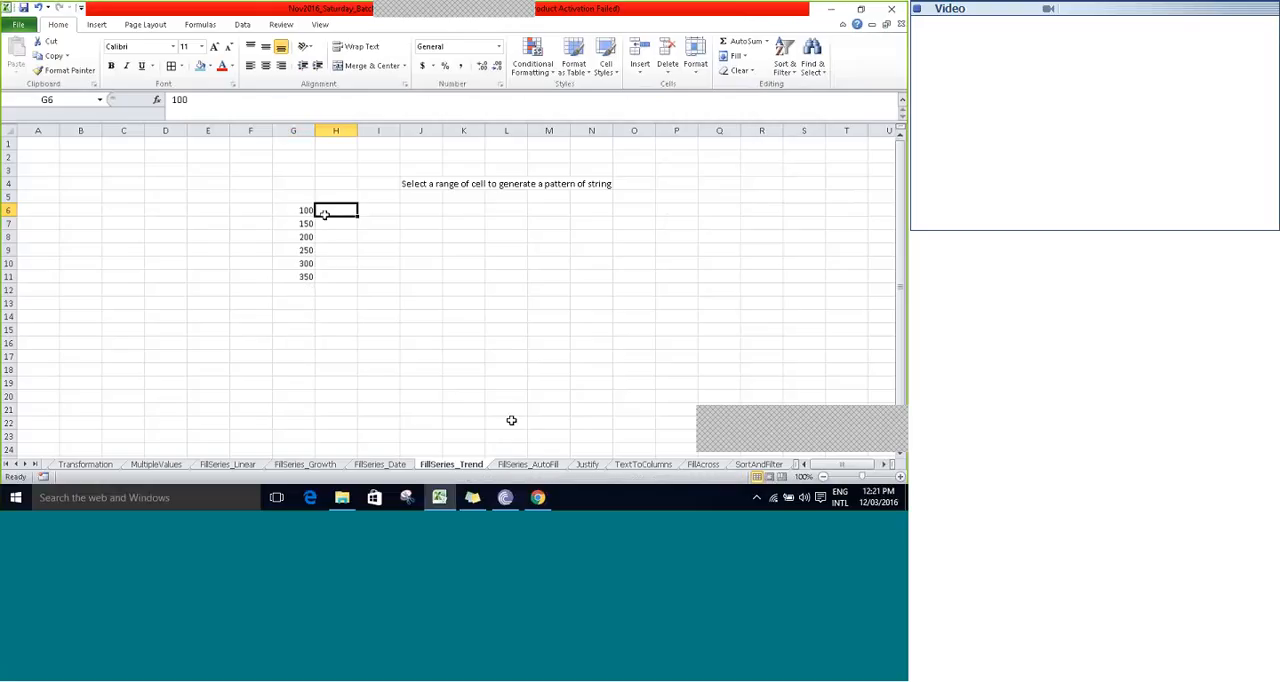
{"action": "key", "text": "shift+Down"}
{"action": "key", "text": "shift+Down"}
{"action": "key", "text": "shift+Down"}
{"action": "key", "text": "shift+Down"}
{"action": "key", "text": "shift+Down"}
{"action": "key", "text": "shift+Down"}
{"action": "key", "text": "shift+Down"}
{"action": "key", "text": "shift+Down"}
{"action": "key", "text": "shift+Down"}
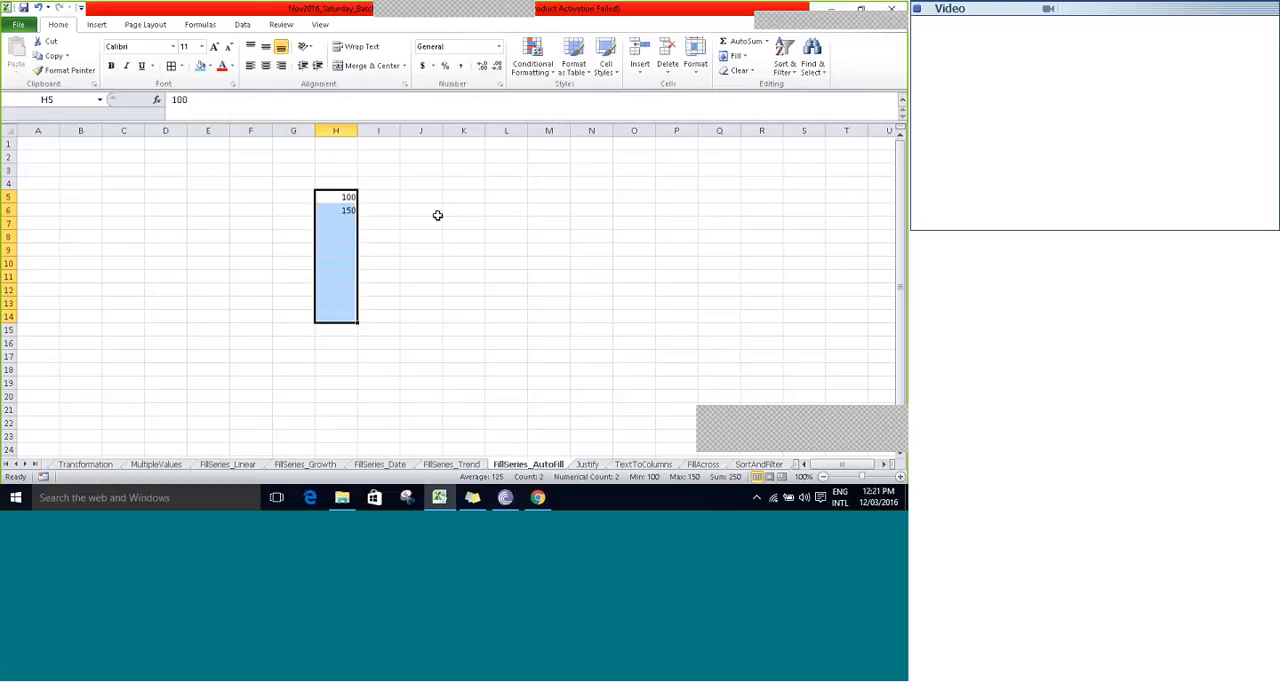
{"action": "left_click", "coordinate": [736, 56]}
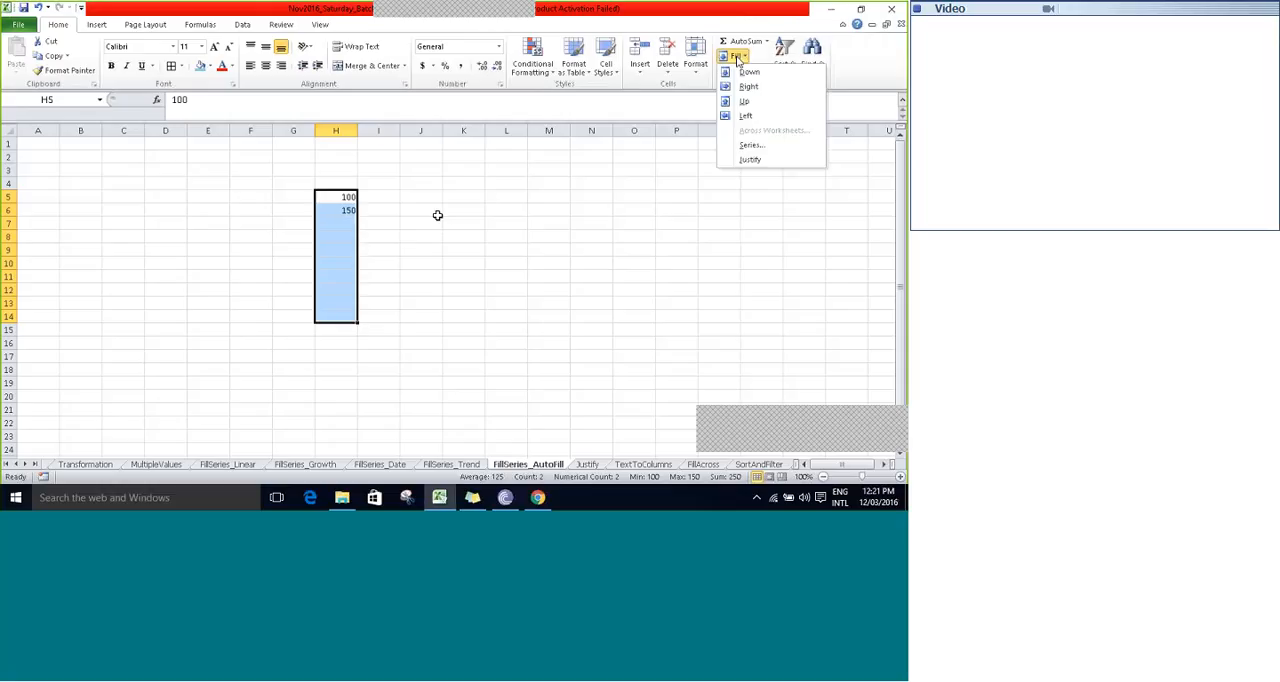
{"action": "left_click", "coordinate": [751, 145]}
{"action": "left_click", "coordinate": [746, 153]}
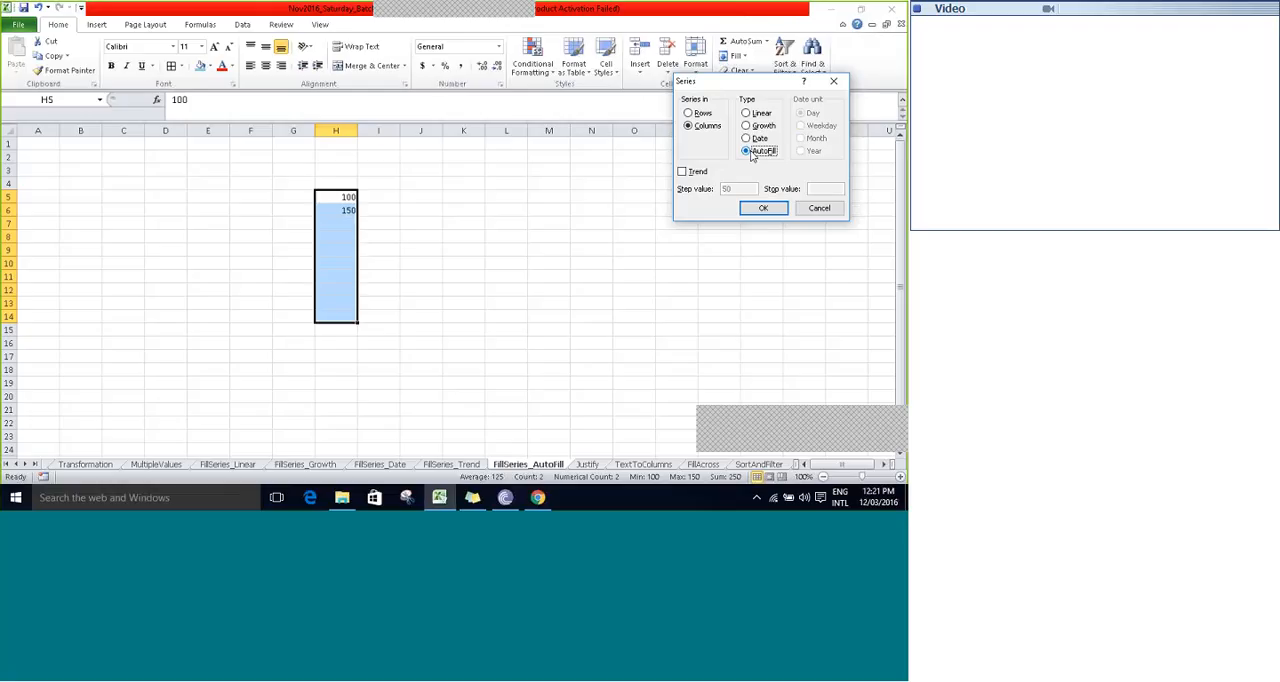
{"action": "left_click", "coordinate": [759, 207]}
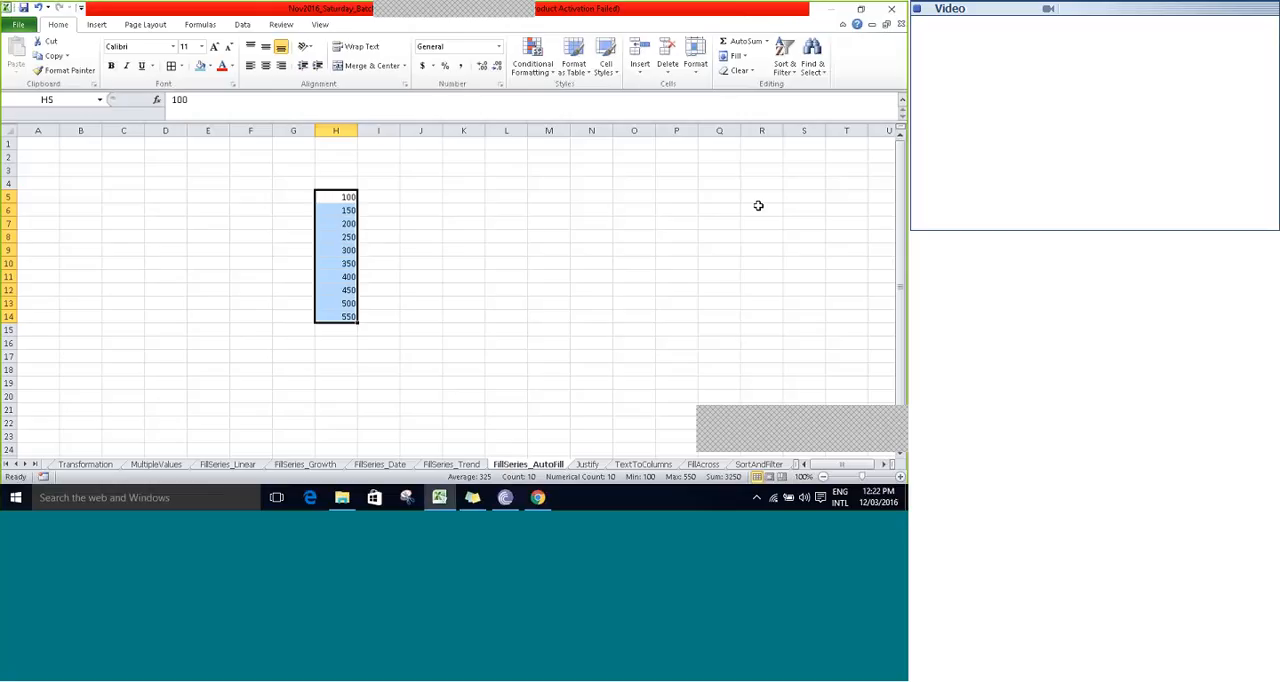
{"action": "left_click", "coordinate": [737, 58]}
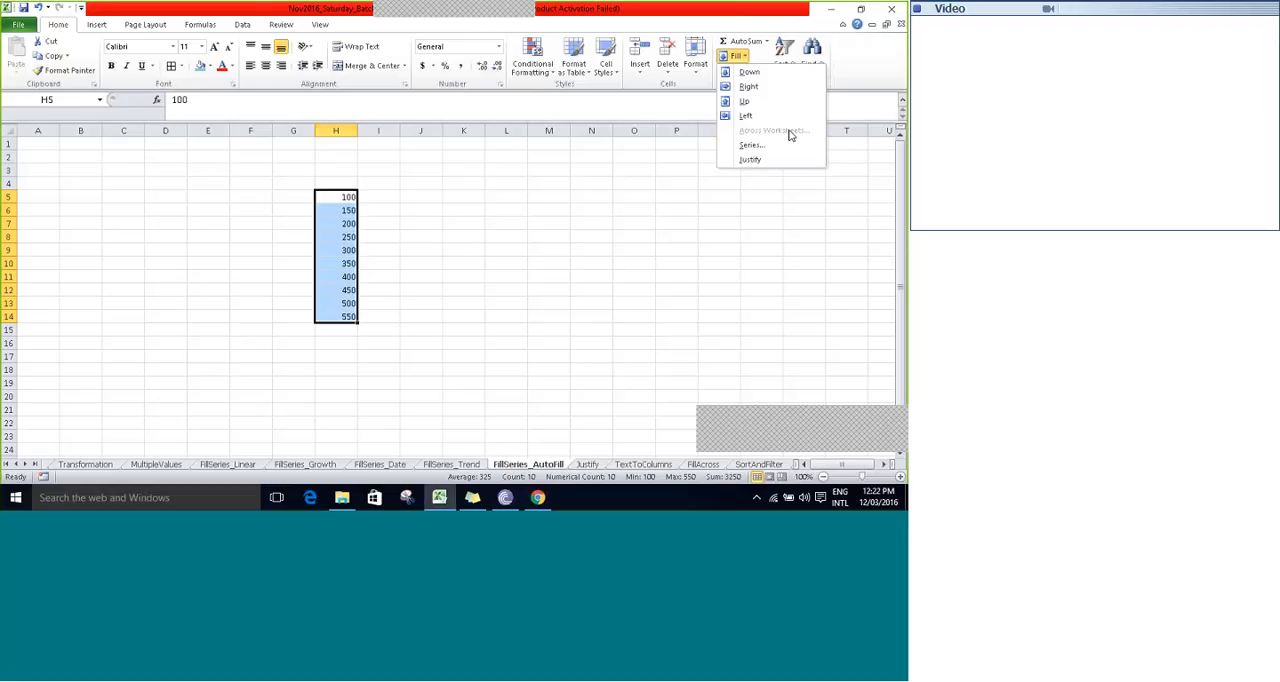
{"action": "left_click", "coordinate": [567, 344]}
{"action": "left_click_drag", "start_coordinate": [591, 423], "coordinate": [591, 450]}
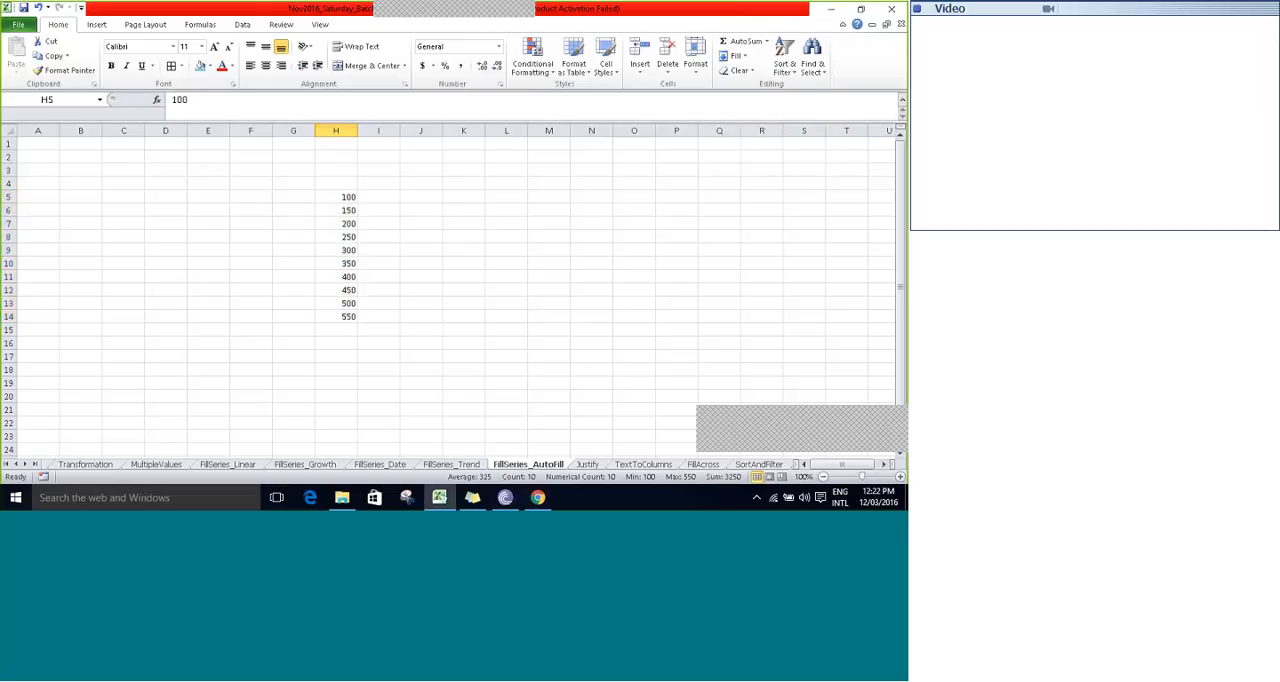
- Open the Justify sheet and widen column E enough to hold the words of E6:E9 on one line
{"action": "left_click", "coordinate": [585, 465]}
{"action": "left_click", "coordinate": [446, 237]}
{"action": "key", "text": "Up"}
{"action": "key", "text": "Up"}
{"action": "key", "text": "Up"}
{"action": "key", "text": "Up"}
{"action": "key", "text": "Up"}
{"action": "key", "text": "Up"}
{"action": "key", "text": "Up"}
{"action": "key", "text": "Left"}
{"action": "key", "text": "Left"}
{"action": "key", "text": "Left"}
{"action": "key", "text": "Left"}
{"action": "key", "text": "Left"}
{"action": "key", "text": "Down"}
{"action": "key", "text": "Down"}
{"action": "key", "text": "Down"}
{"action": "key", "text": "Down"}
{"action": "key", "text": "Down"}
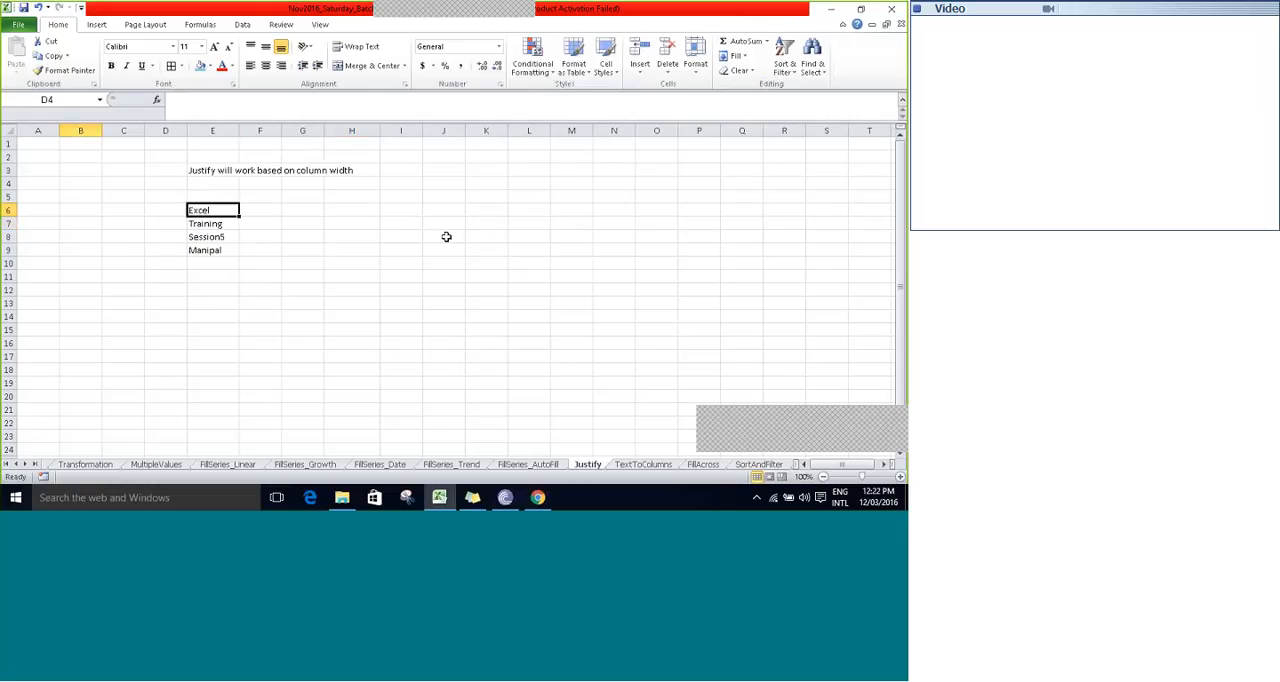
{"action": "key", "text": "shift+Down"}
{"action": "key", "text": "shift+Down"}
{"action": "key", "text": "shift+Down"}
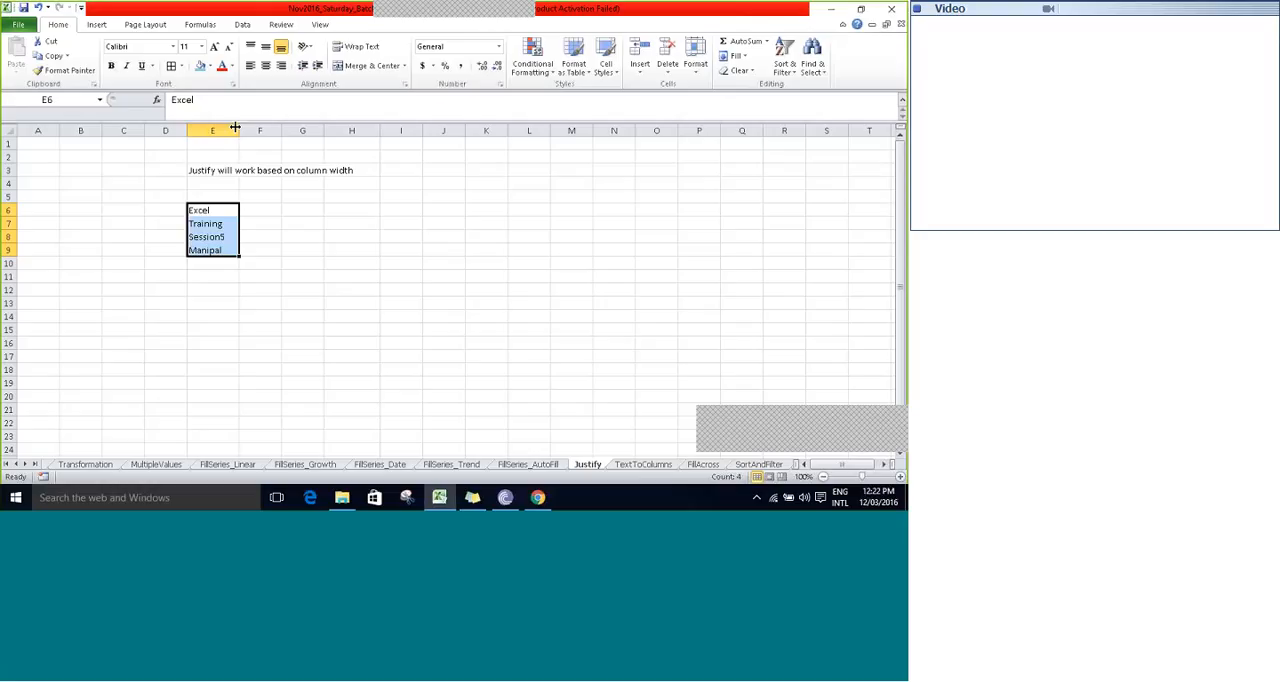
{"action": "left_click_drag", "start_coordinate": [235, 128], "coordinate": [434, 116]}
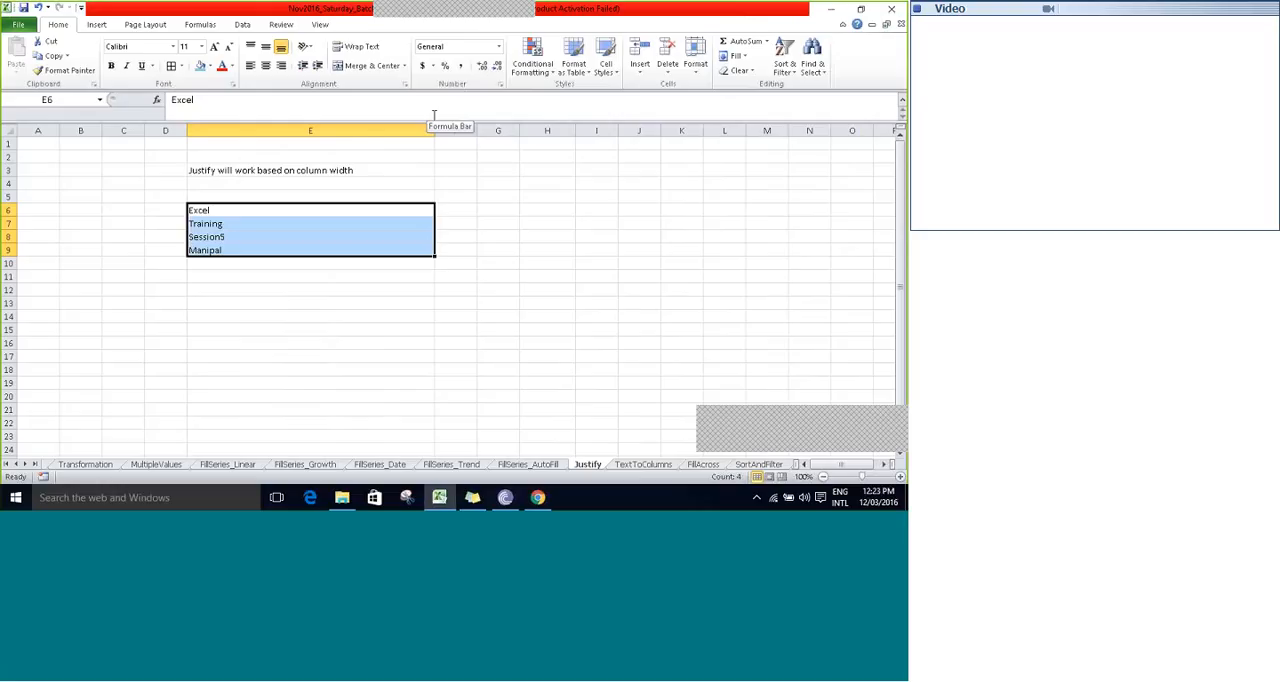
- Try Fill Justify on E6:E9 to combine the words in one cell, and undo it
{"action": "left_click", "coordinate": [745, 58]}
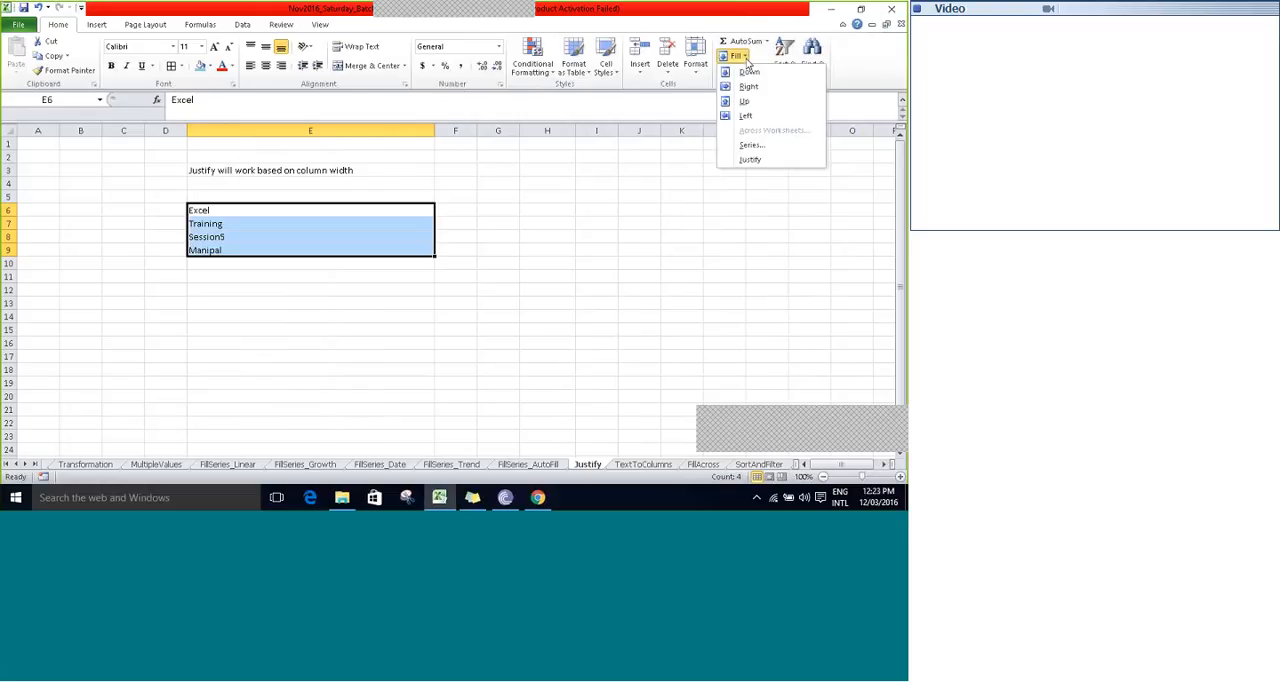
{"action": "left_click", "coordinate": [752, 160]}
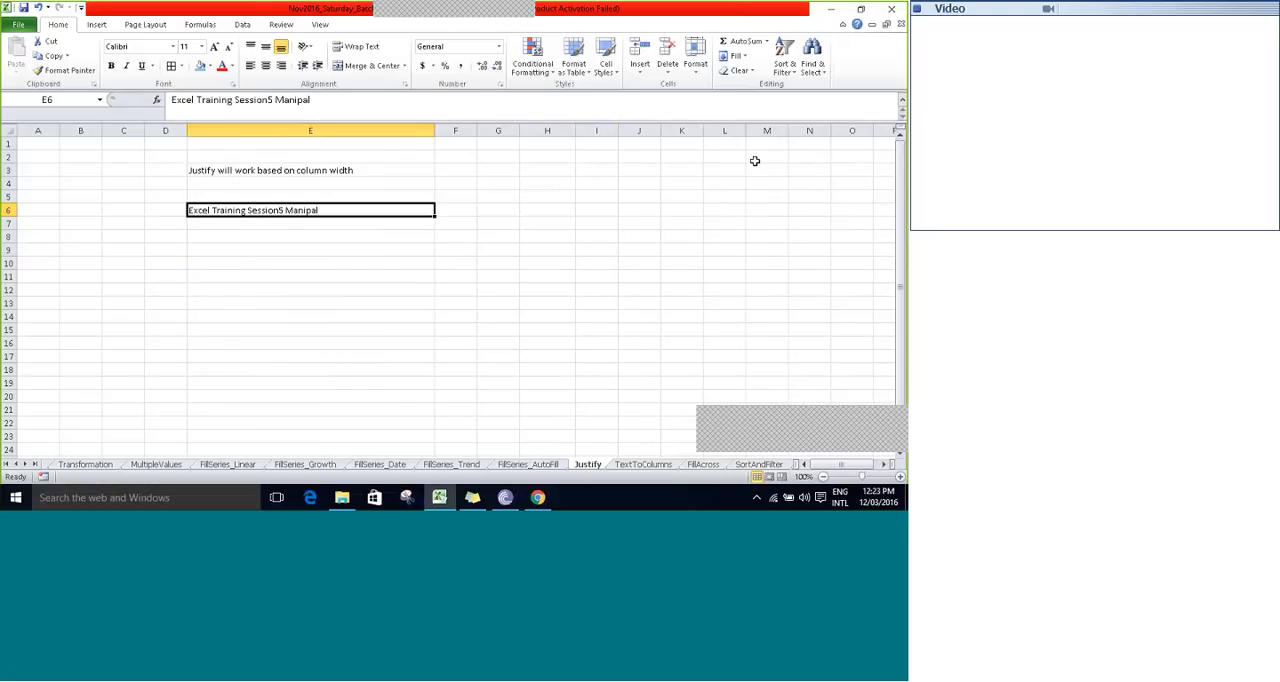
{"action": "key", "text": "alt+h"}
{"action": "key", "text": "f"}
{"action": "key", "text": "i"}
{"action": "key", "text": "j"}
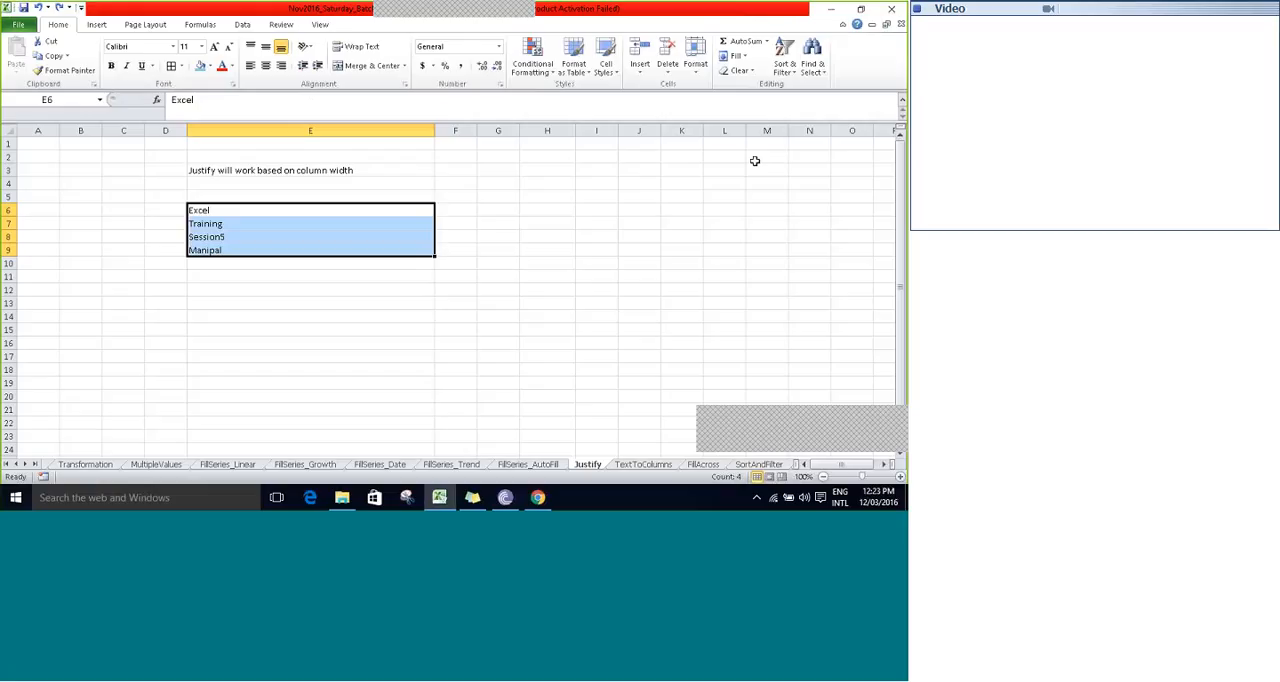
- Combine the words in E6:E9 into cell E6 with Fill Justify
{"action": "left_click", "coordinate": [744, 57]}
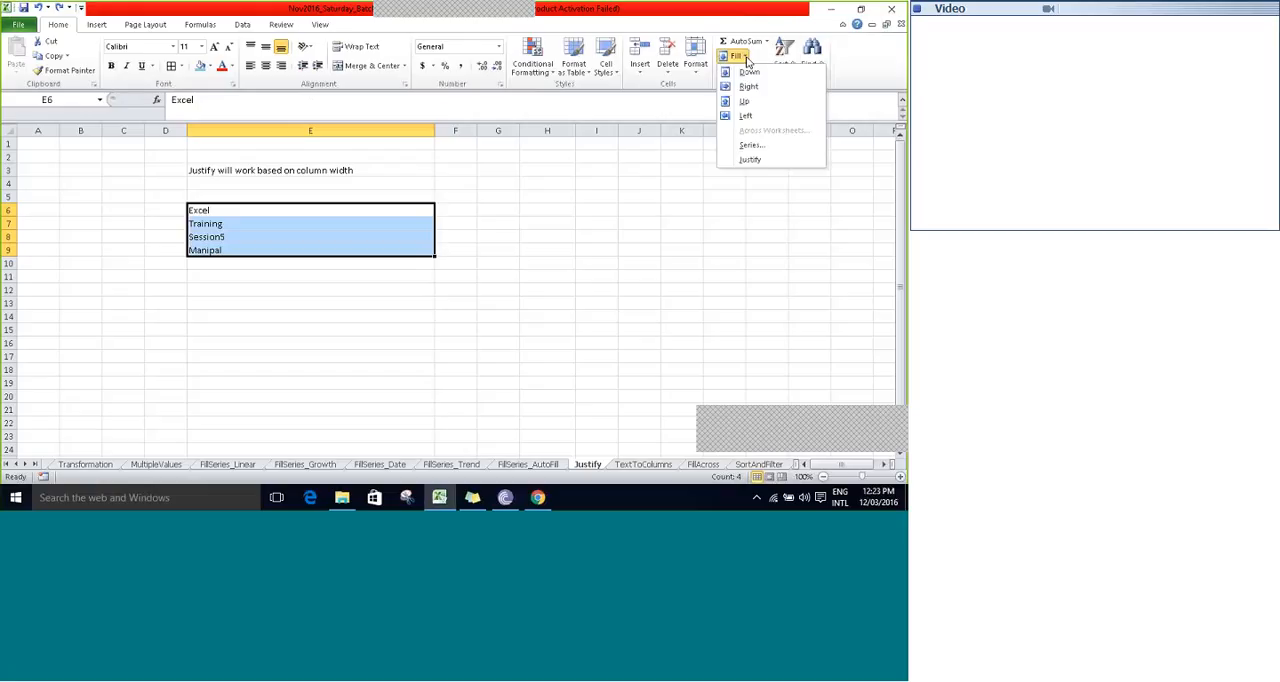
{"action": "left_click", "coordinate": [757, 160]}
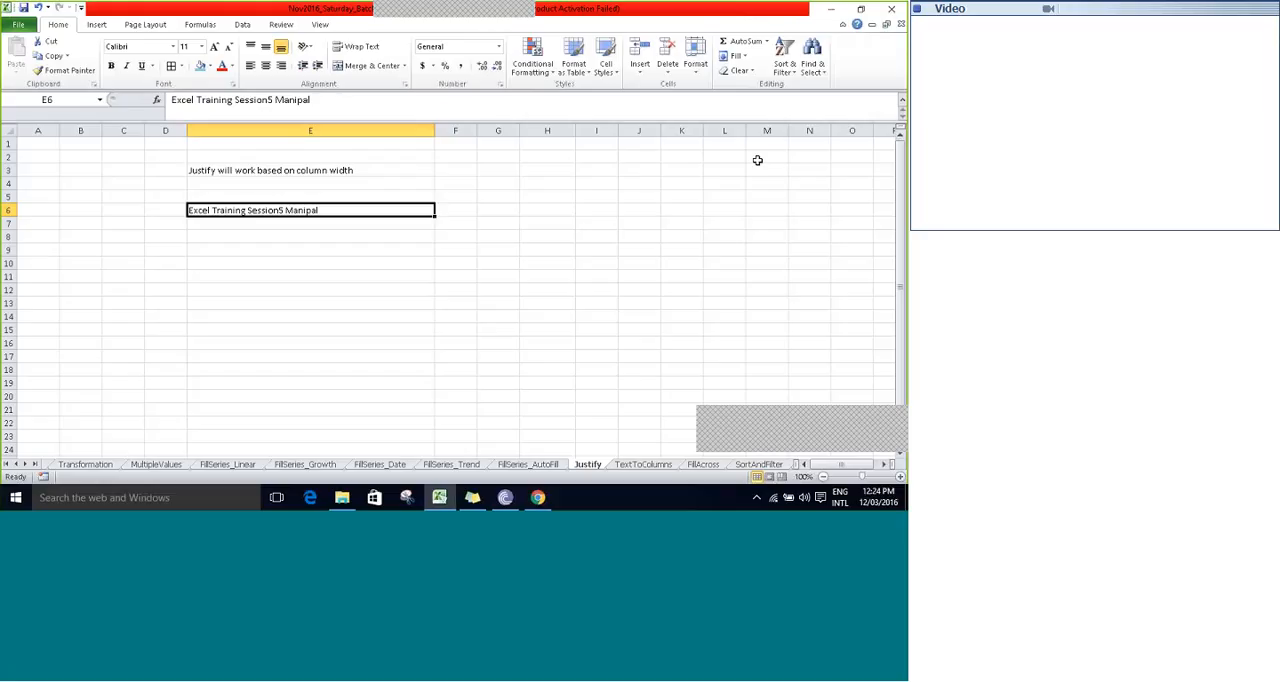
- Narrow column E to about one word's width and split E6's text down the cells below with Fill Justify
{"action": "left_click_drag", "start_coordinate": [434, 134], "coordinate": [222, 143]}
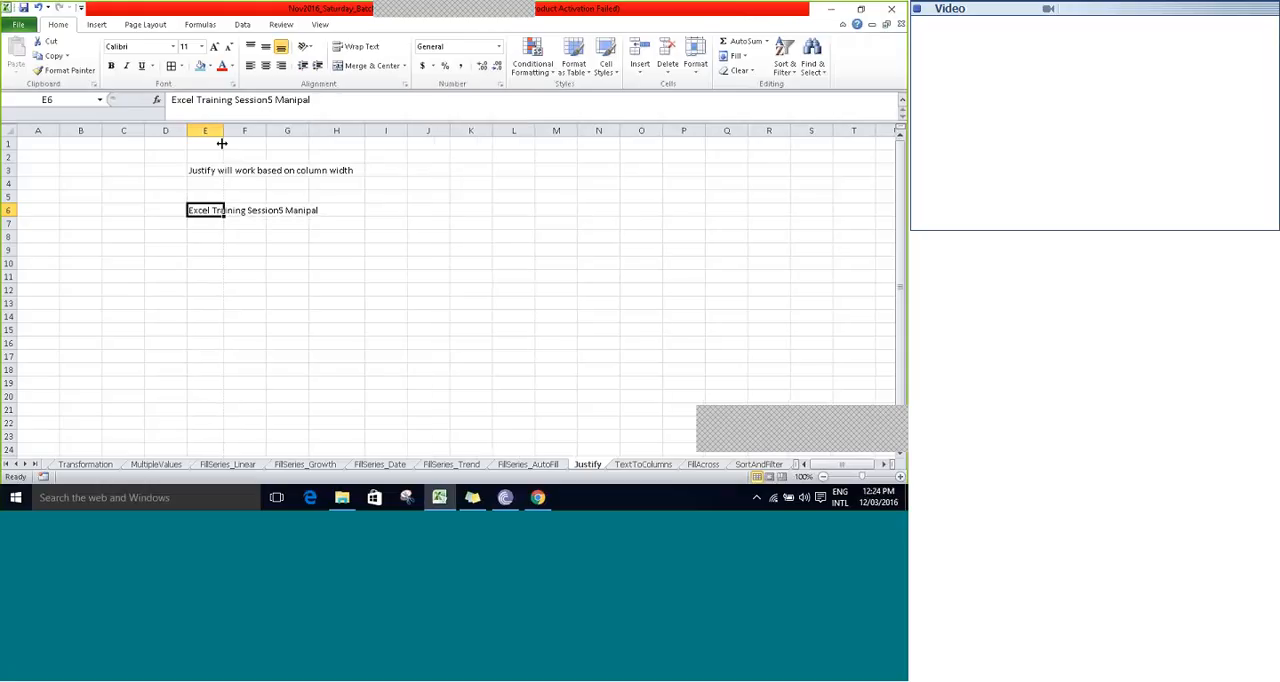
{"action": "left_click", "coordinate": [736, 56]}
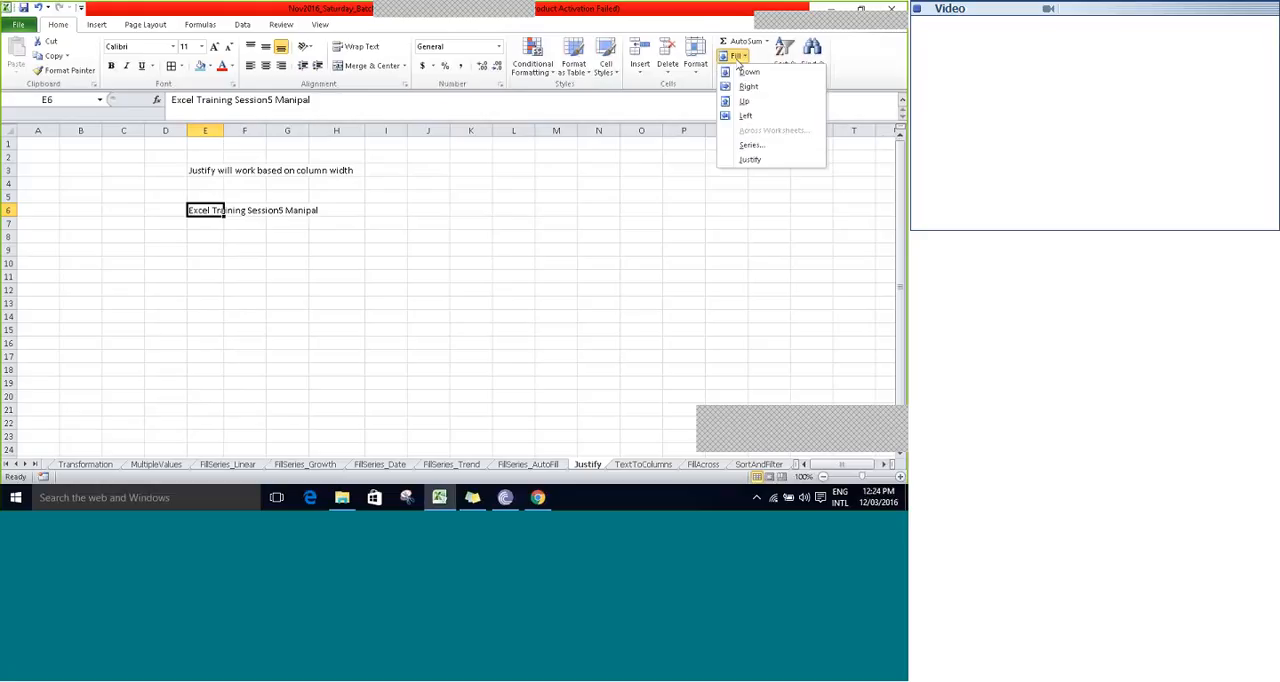
{"action": "left_click", "coordinate": [750, 159]}
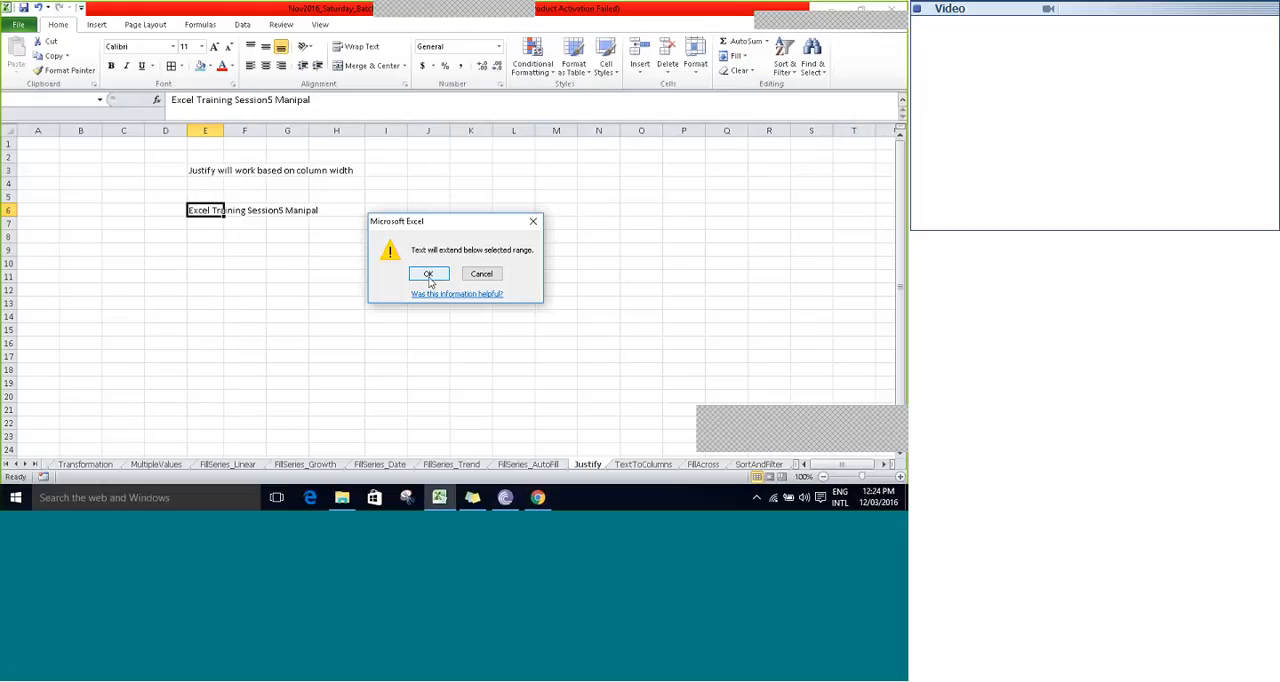
{"action": "left_click", "coordinate": [428, 274]}
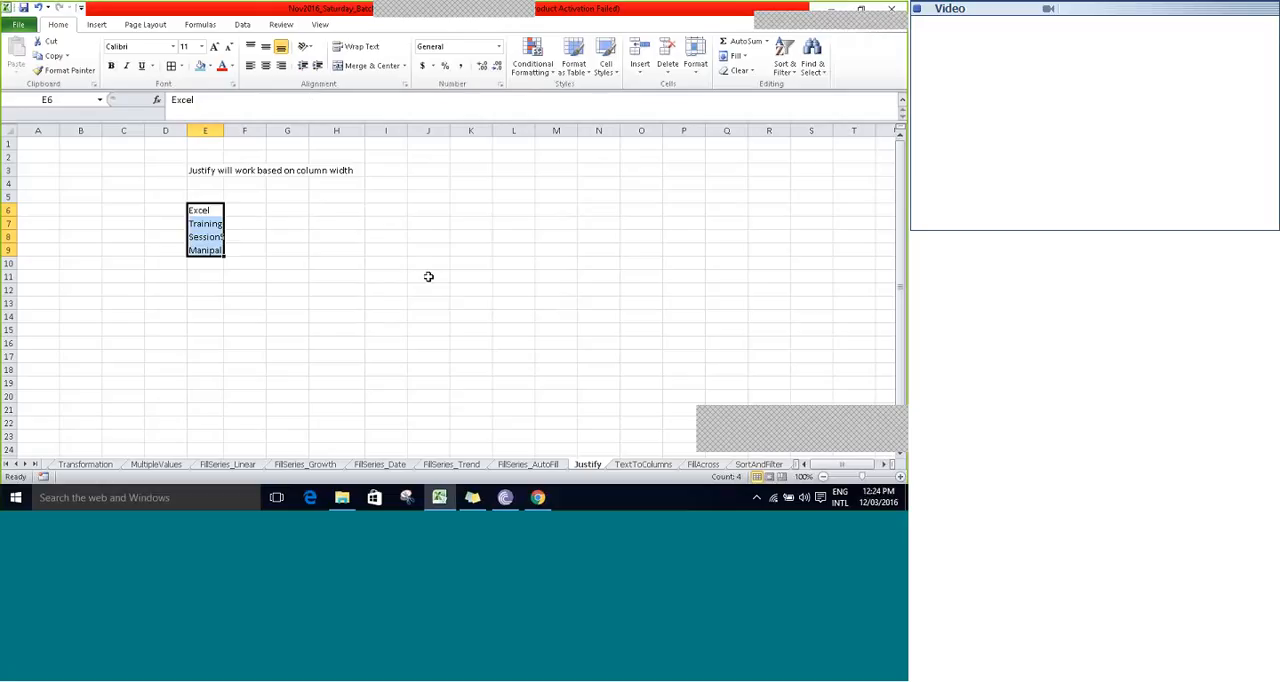
{"action": "left_click", "coordinate": [199, 173]}
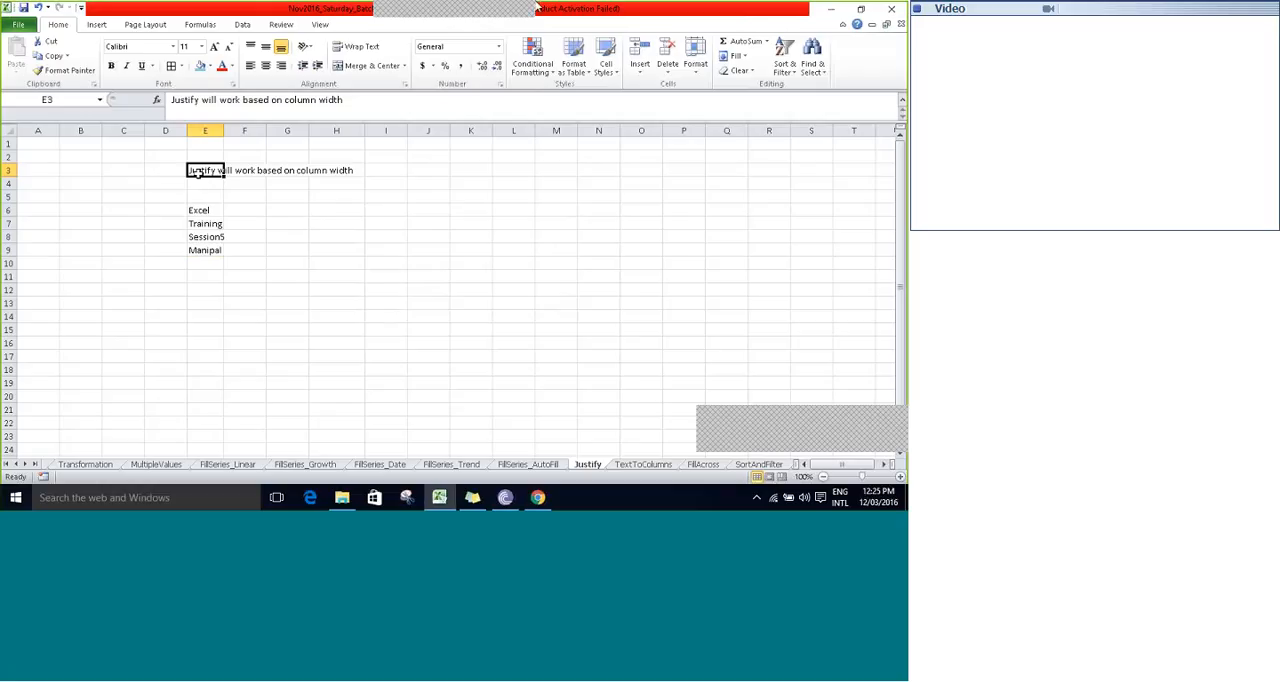
{"action": "left_click", "coordinate": [576, 21]}
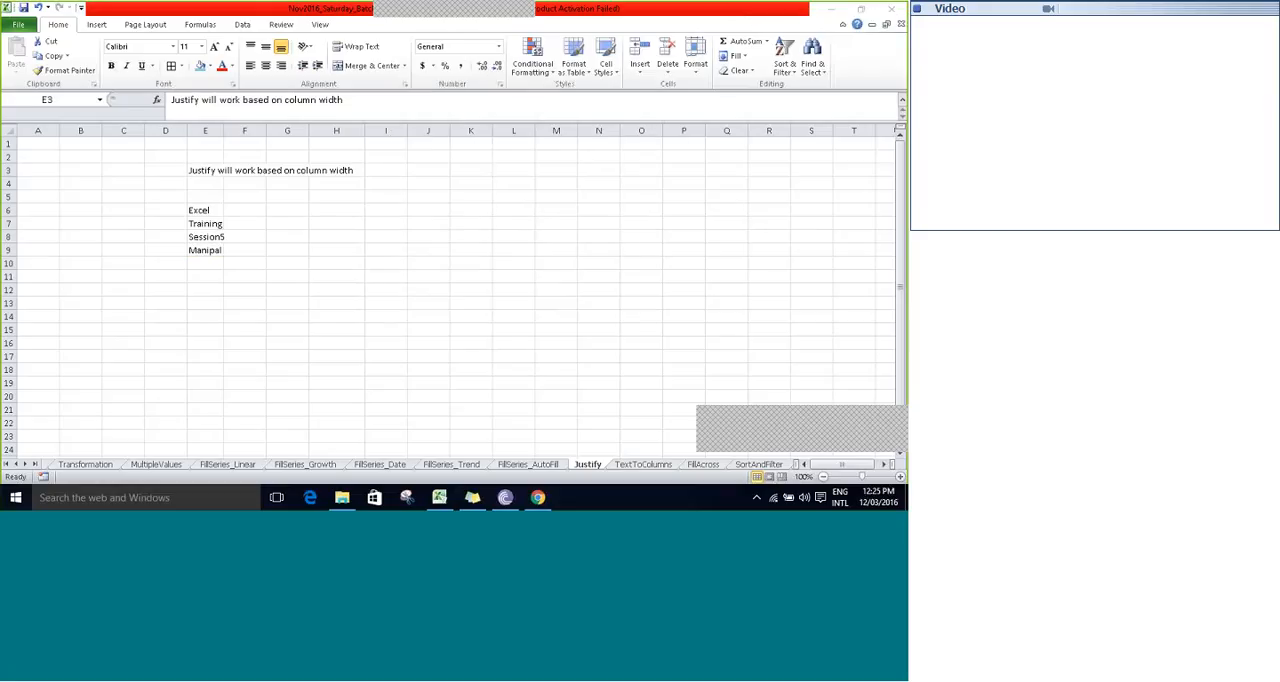
{"action": "left_click", "coordinate": [295, 222]}
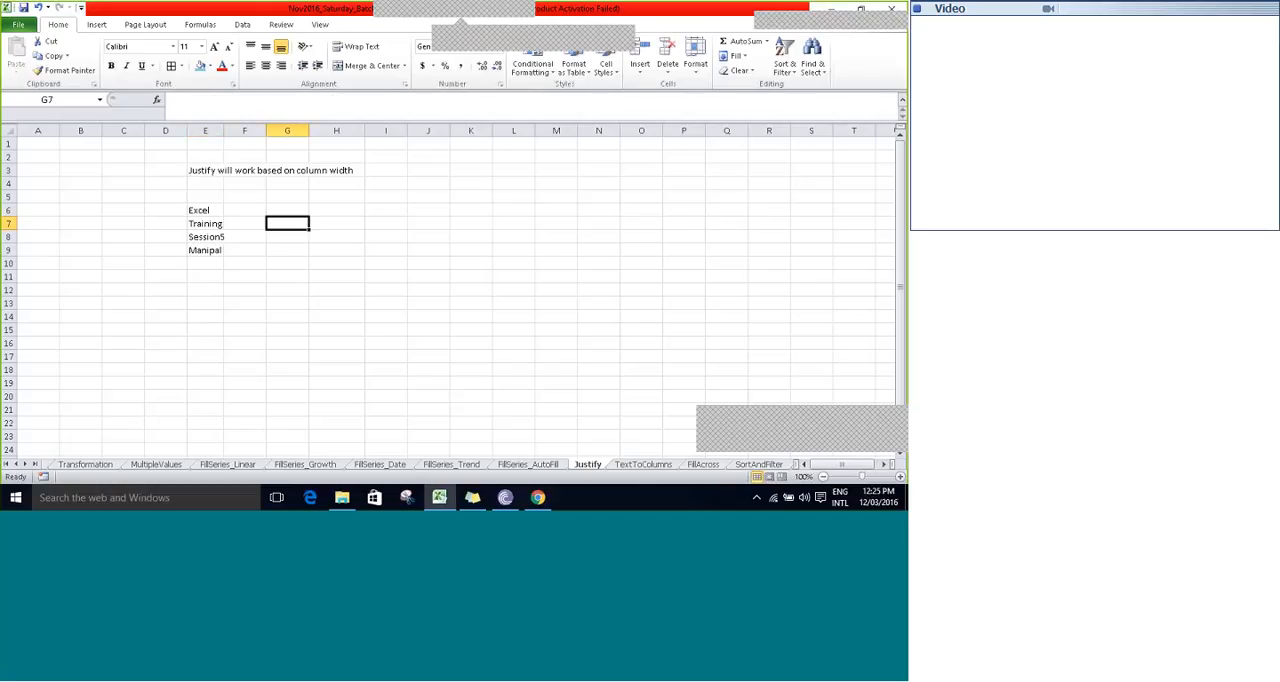
{"action": "left_click", "coordinate": [648, 466]}
{"action": "left_click", "coordinate": [598, 466]}
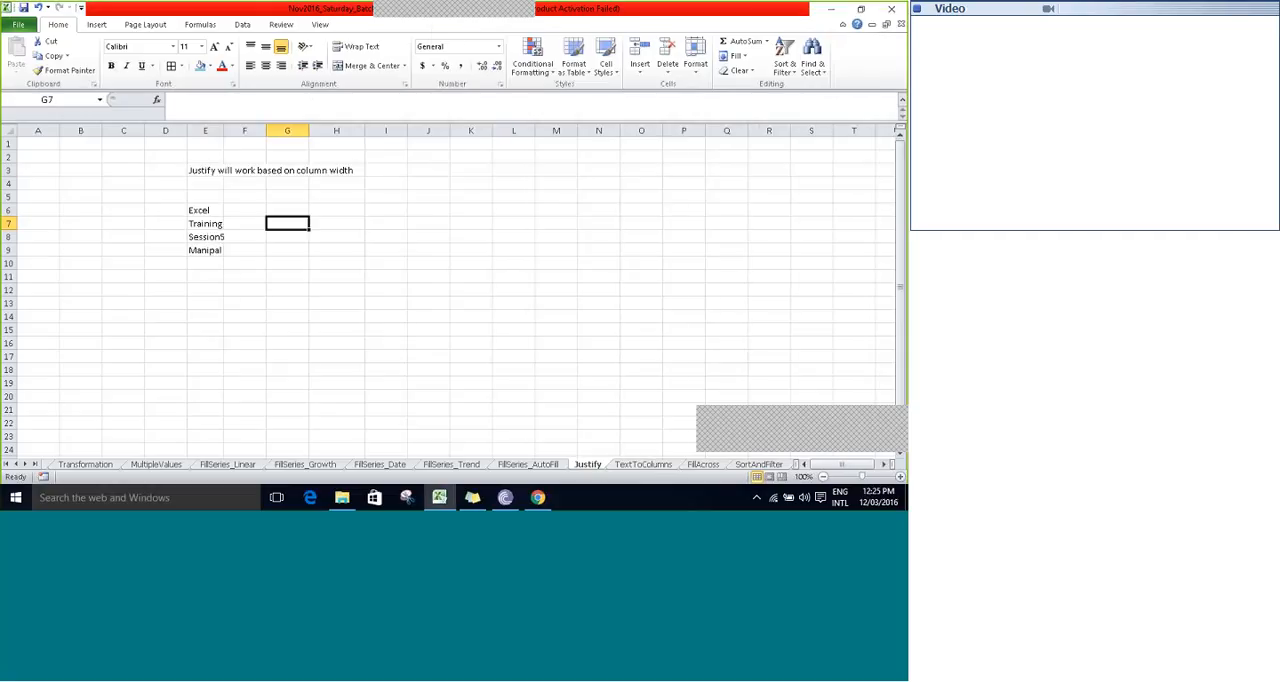
- Open the TextToColumns sheet and narrow column F to less than half its width
{"action": "left_click", "coordinate": [643, 465]}
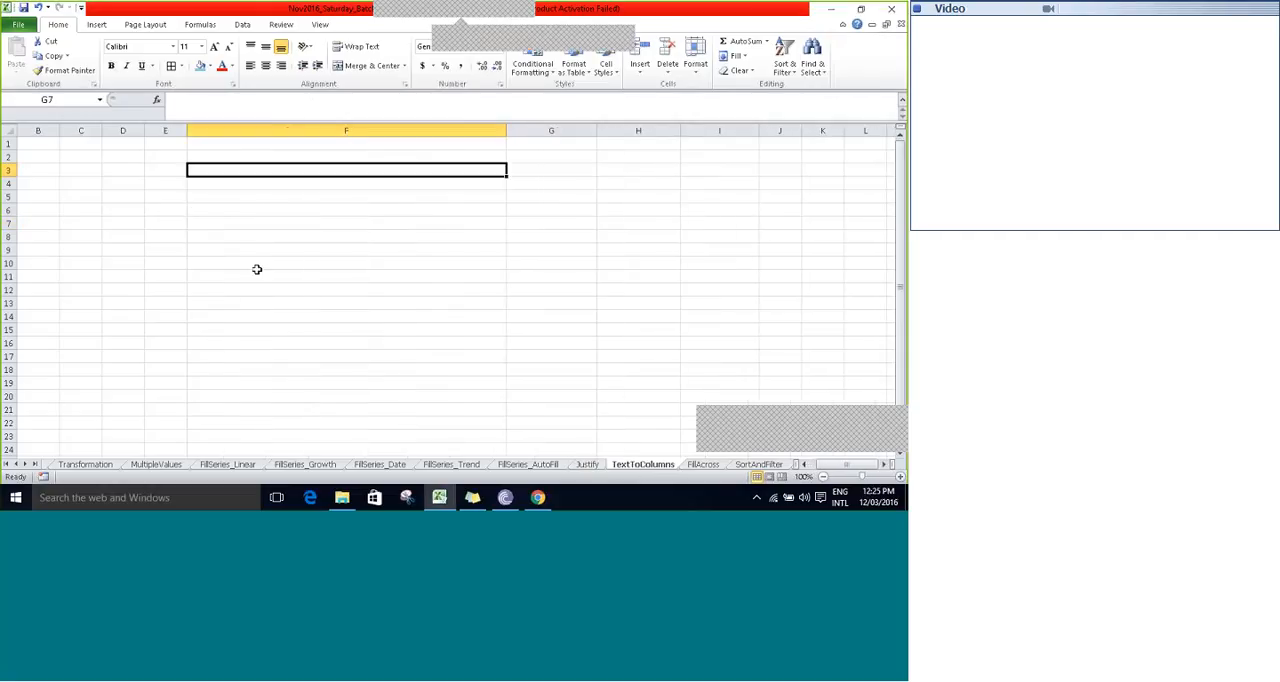
{"action": "left_click_drag", "start_coordinate": [502, 139], "coordinate": [321, 120]}
{"action": "mouse_move", "coordinate": [513, 6]}
{"action": "left_click", "coordinate": [584, 16]}
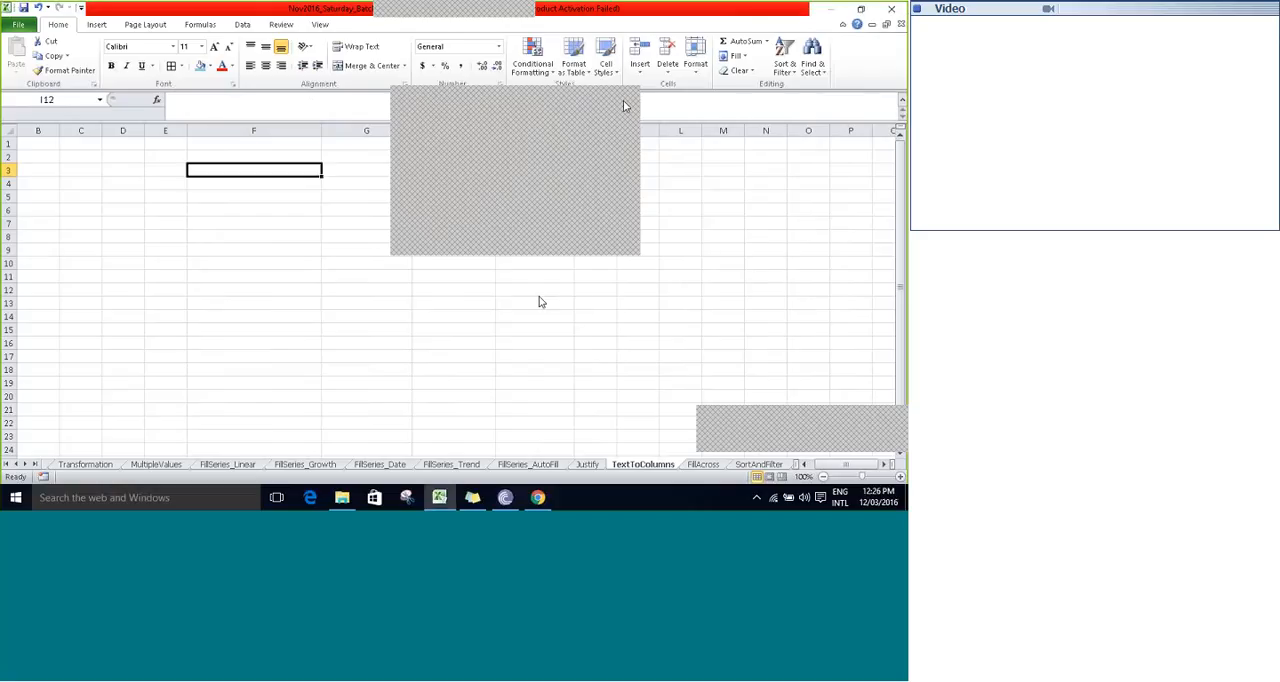
{"action": "left_click", "coordinate": [539, 294]}
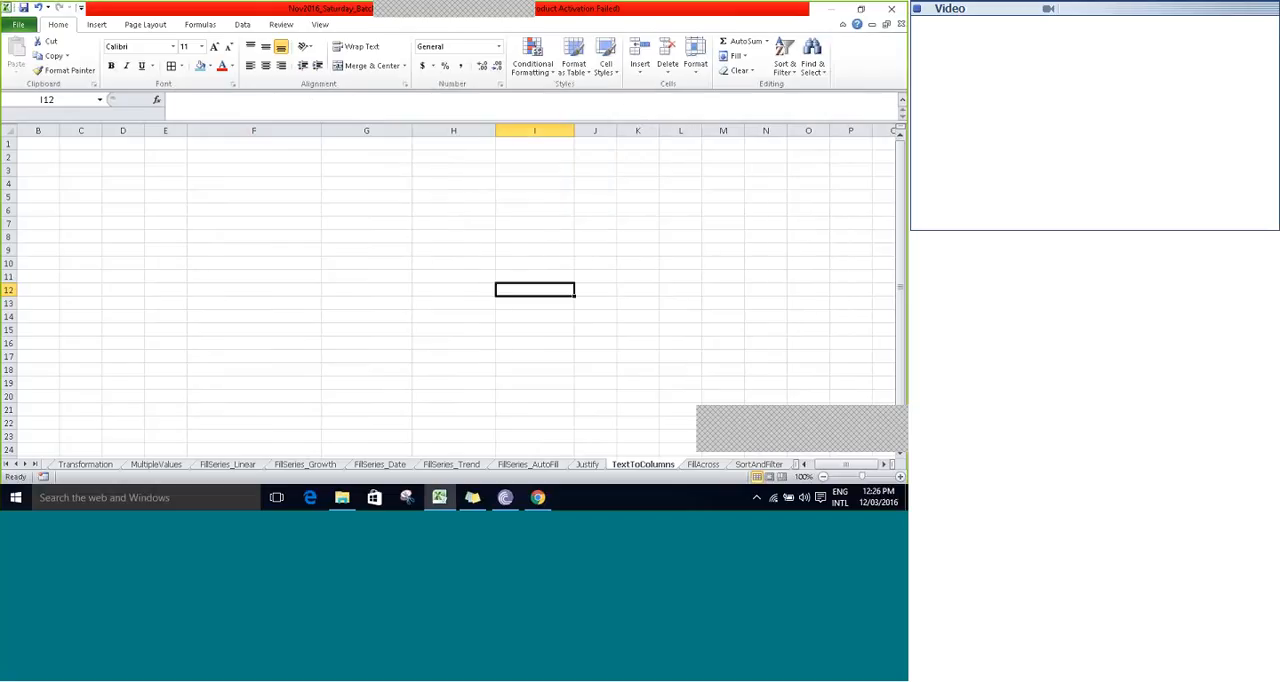
- Return to the Justify sheet and enter 100 in E10, below the list of words
{"action": "left_click", "coordinate": [588, 465]}
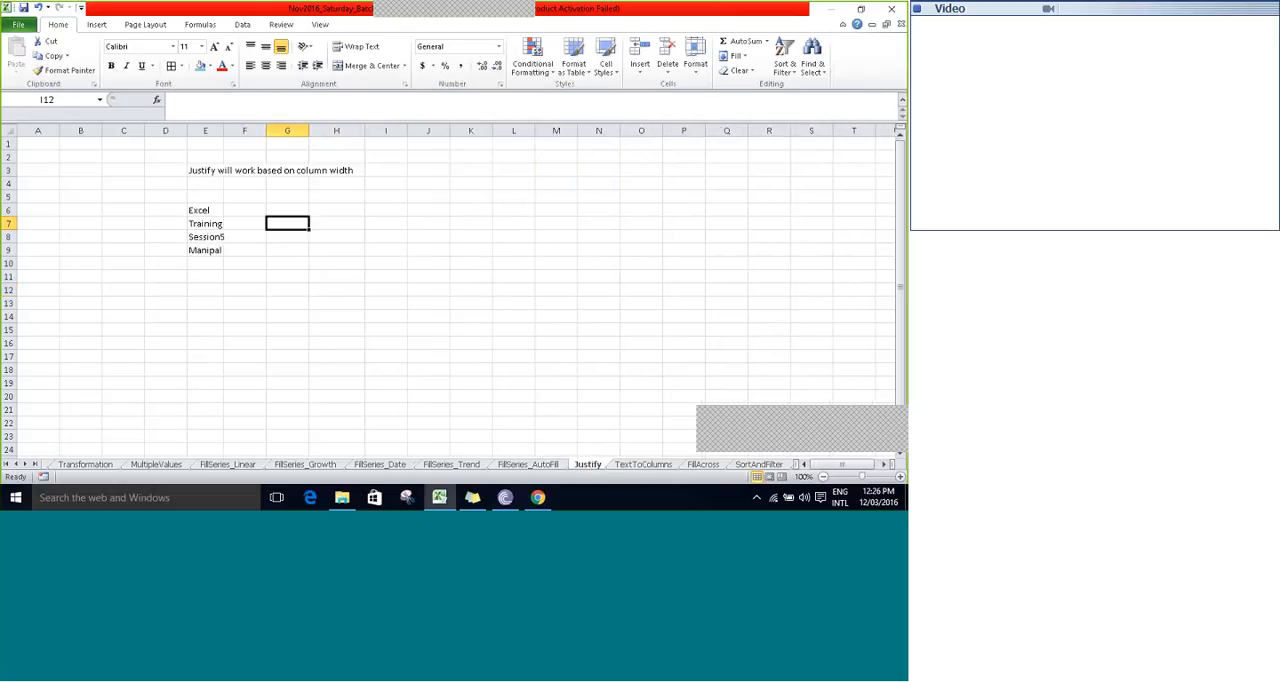
{"action": "left_click", "coordinate": [196, 211]}
{"action": "key", "text": "Down"}
{"action": "key", "text": "Down"}
{"action": "key", "text": "Down"}
{"action": "key", "text": "Down"}
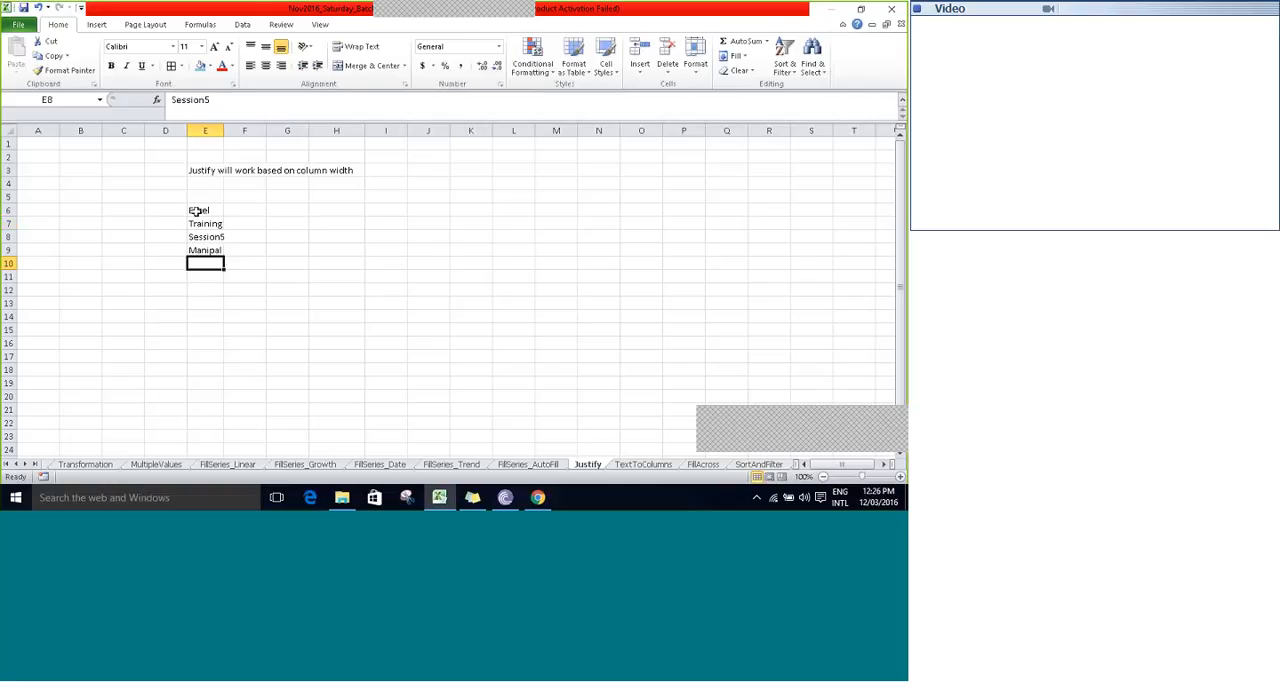
{"action": "key", "text": "Right"}
{"action": "key", "text": "Left"}
{"action": "type", "text": "100"}
{"action": "key", "text": "Up"}
{"action": "key", "text": "Up"}
{"action": "key", "text": "Up"}
{"action": "key", "text": "Up"}
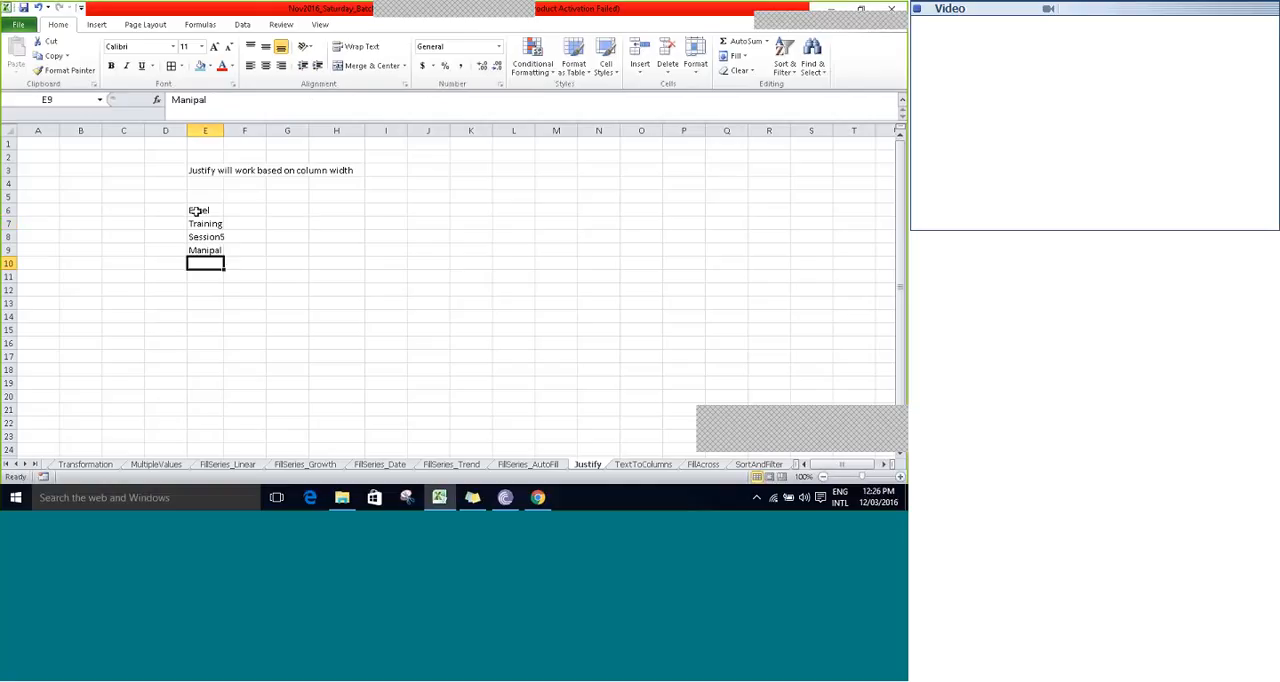
- Widen column E and try to combine E6:E10, including the number, with Fill Justify
{"action": "key", "text": "shift+Down"}
{"action": "key", "text": "shift+Down"}
{"action": "key", "text": "shift+Down"}
{"action": "key", "text": "shift+Down"}
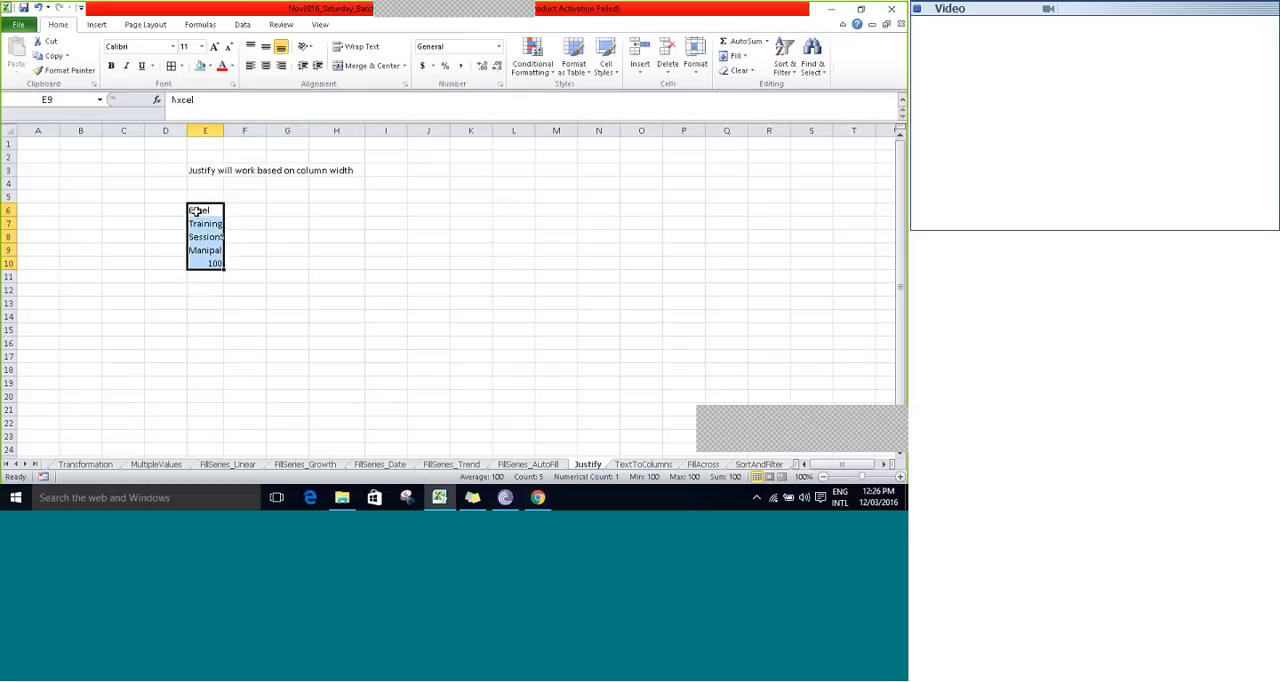
{"action": "left_click_drag", "start_coordinate": [224, 131], "coordinate": [385, 146]}
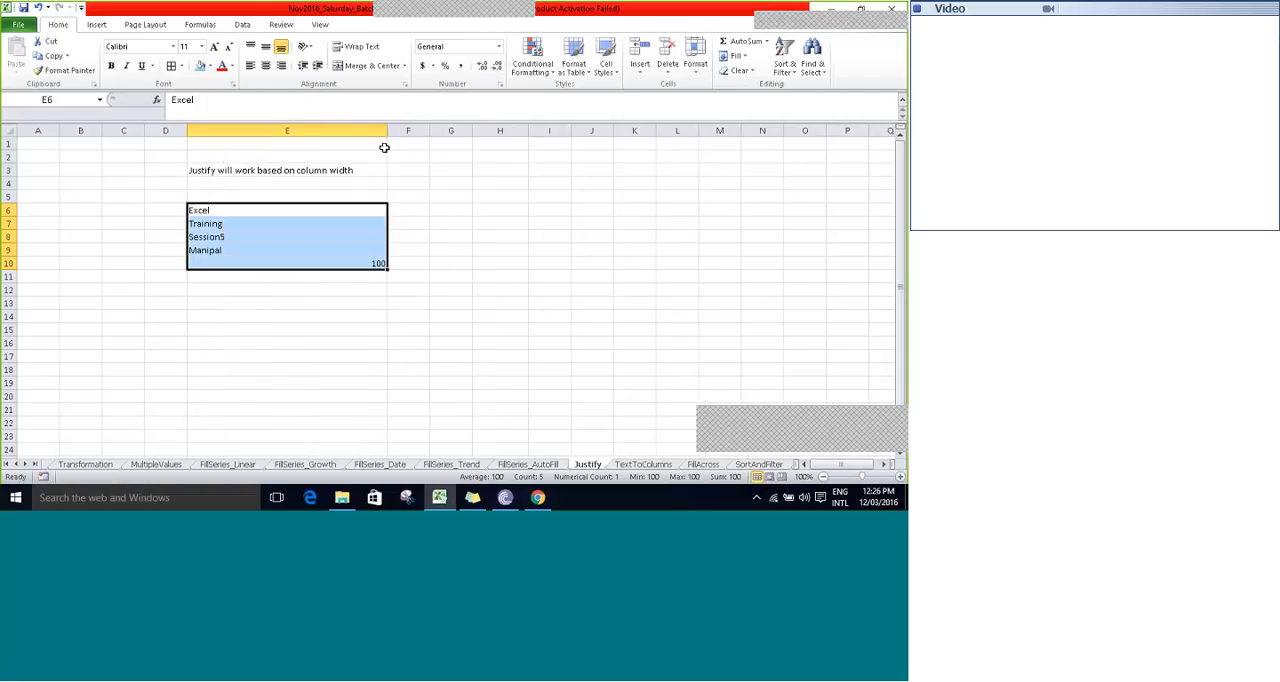
{"action": "left_click_drag", "start_coordinate": [387, 130], "coordinate": [439, 130]}
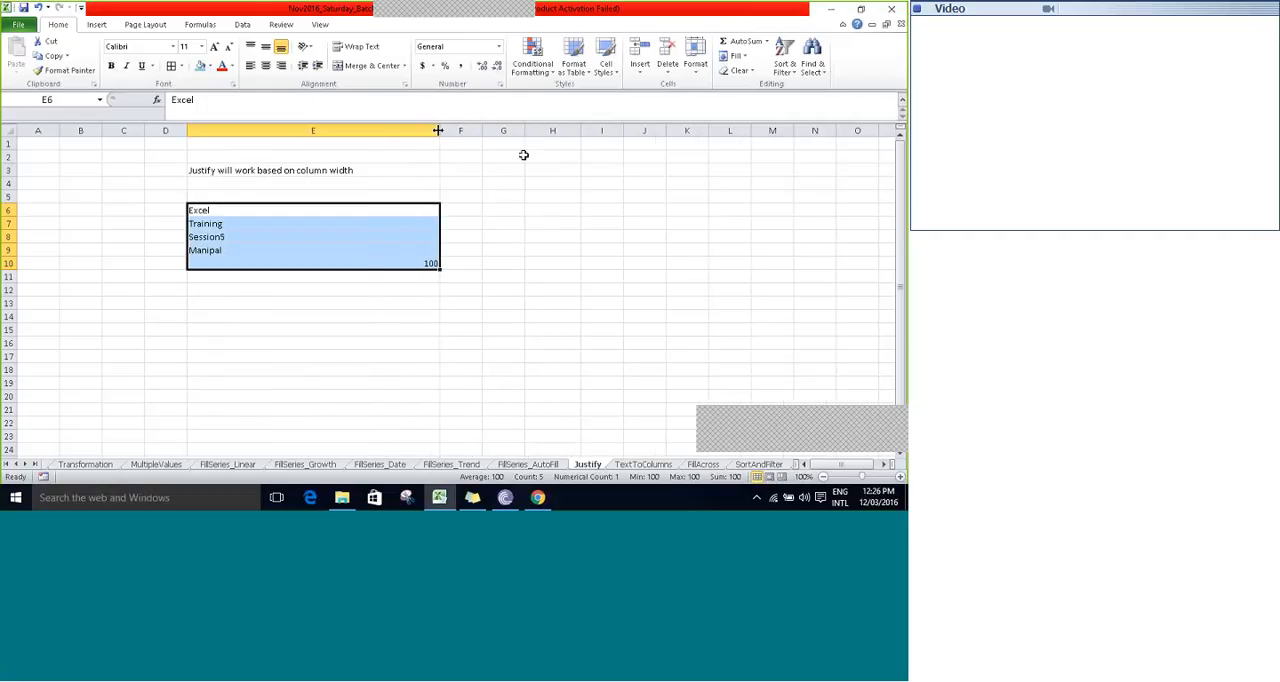
{"action": "left_click", "coordinate": [738, 56]}
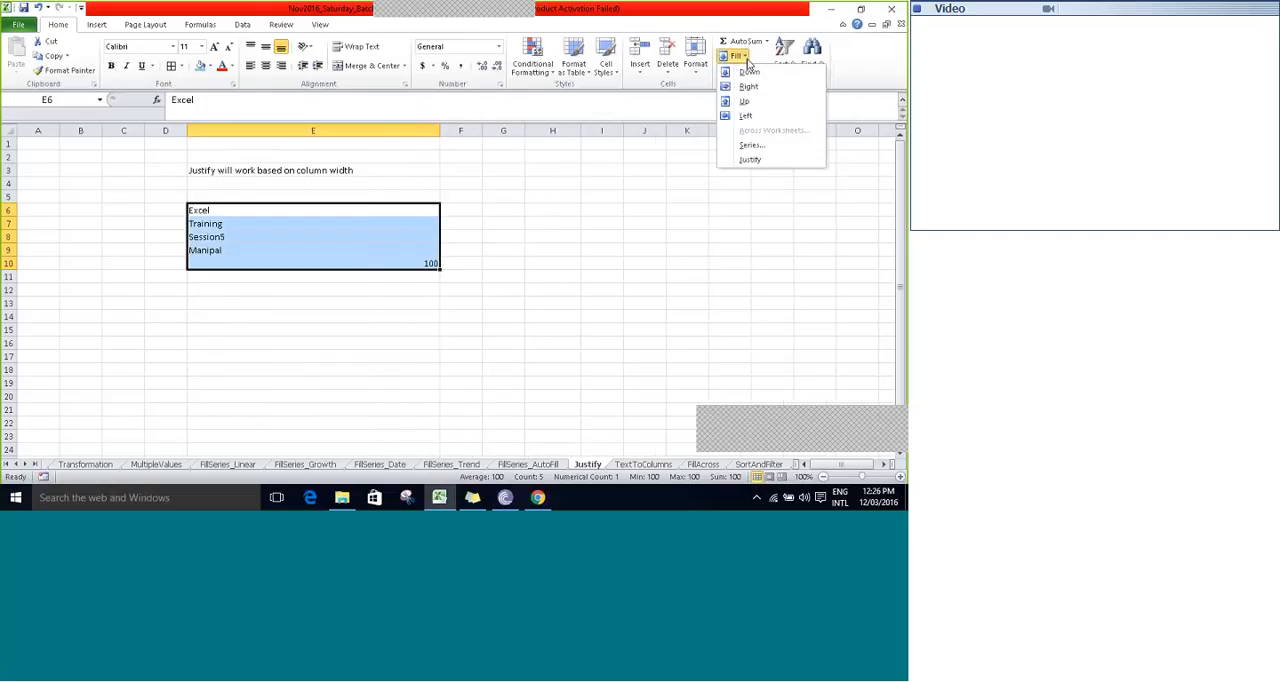
{"action": "left_click", "coordinate": [752, 161]}
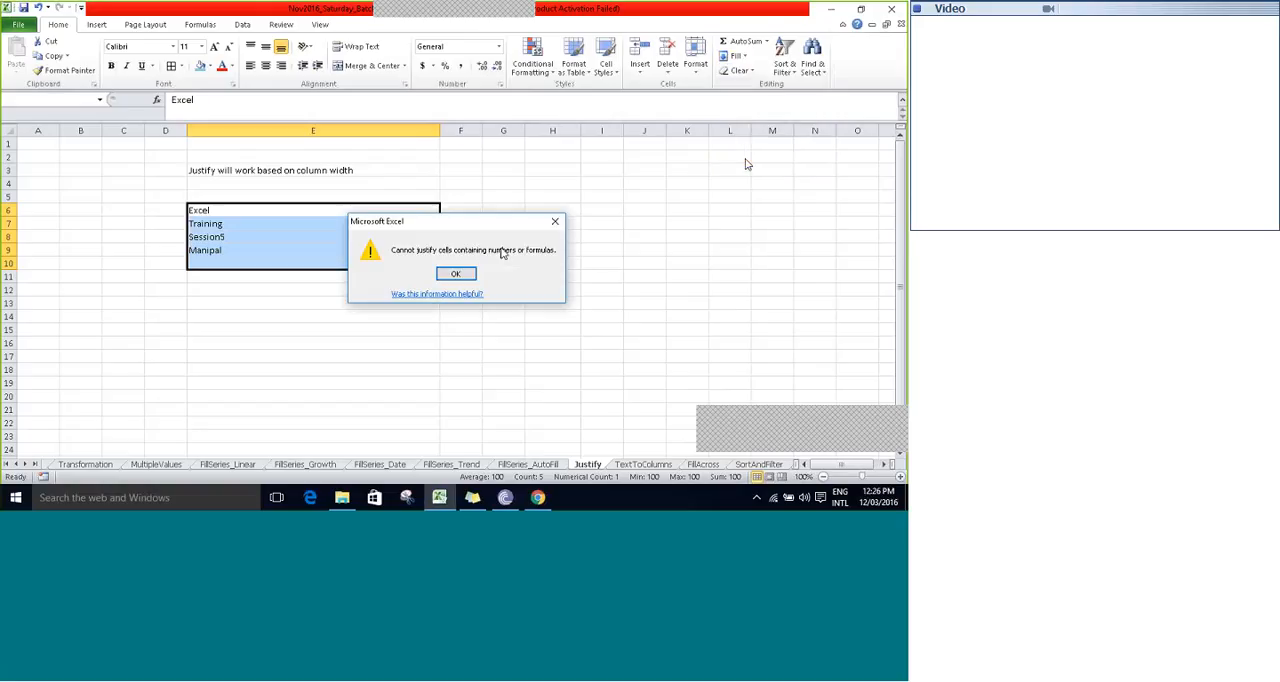
{"action": "left_click", "coordinate": [463, 274]}
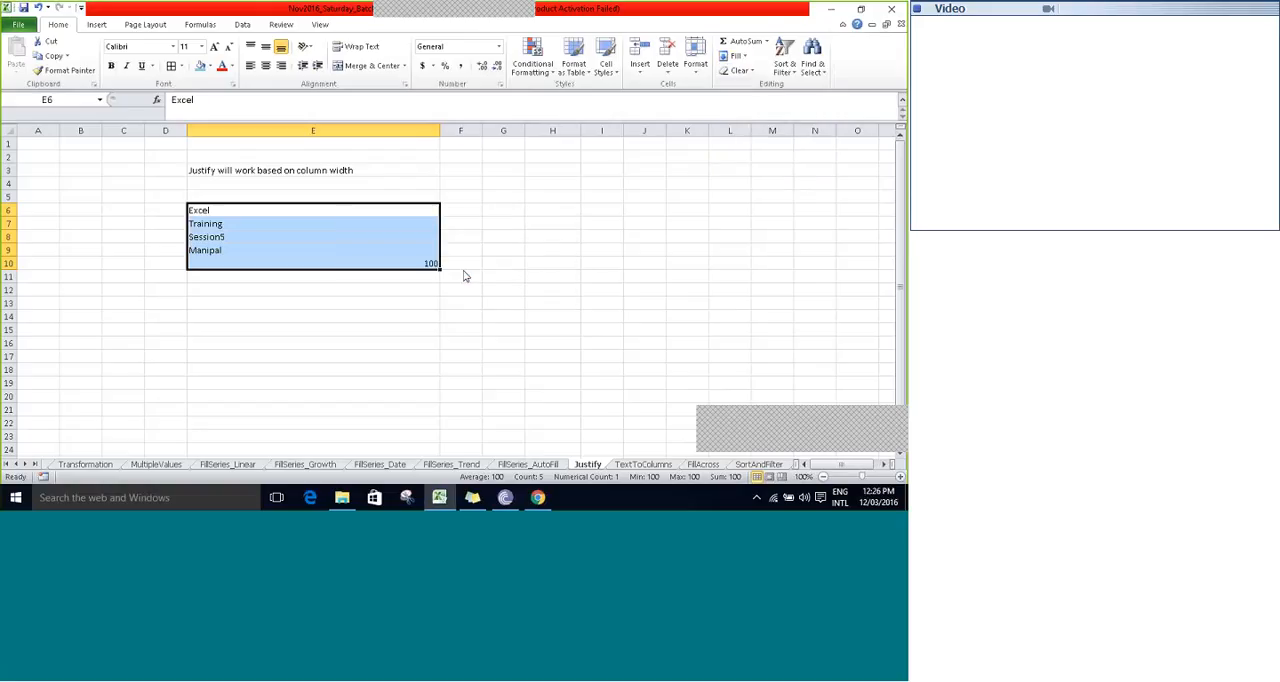
- Try Fill Justify again on E6:E10 with the number still in E10, and dismiss the alert
{"action": "left_click", "coordinate": [740, 71]}
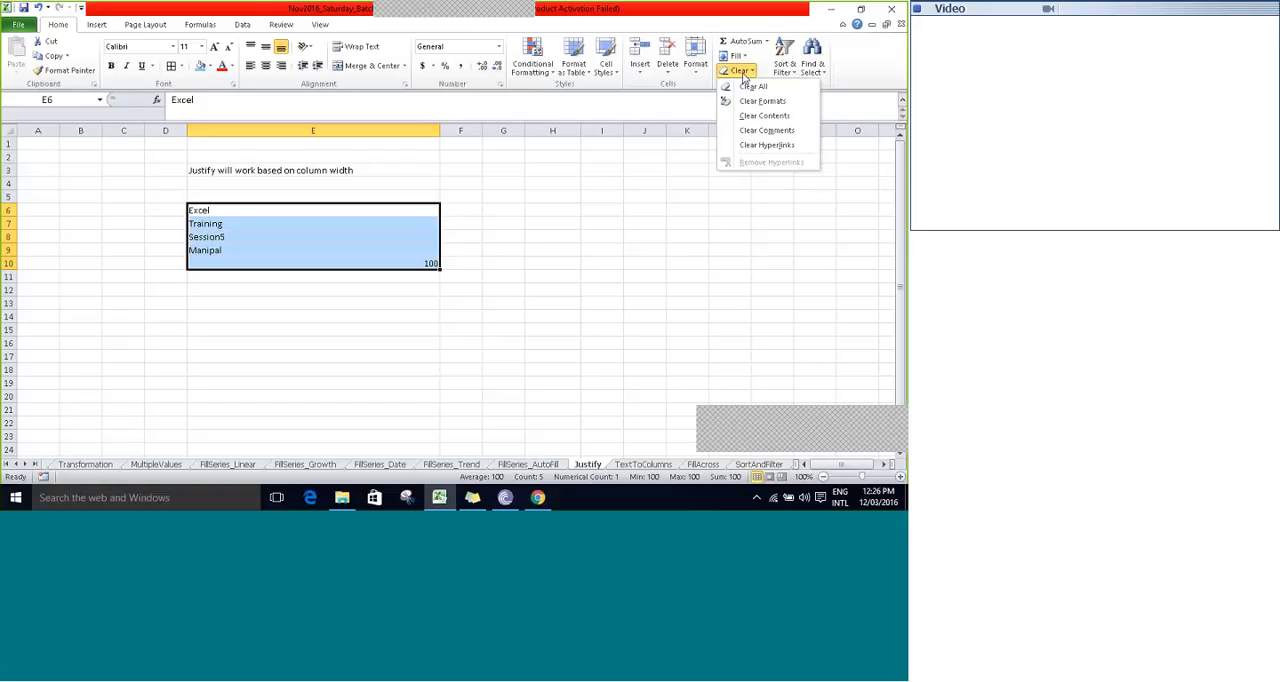
{"action": "left_click", "coordinate": [737, 55]}
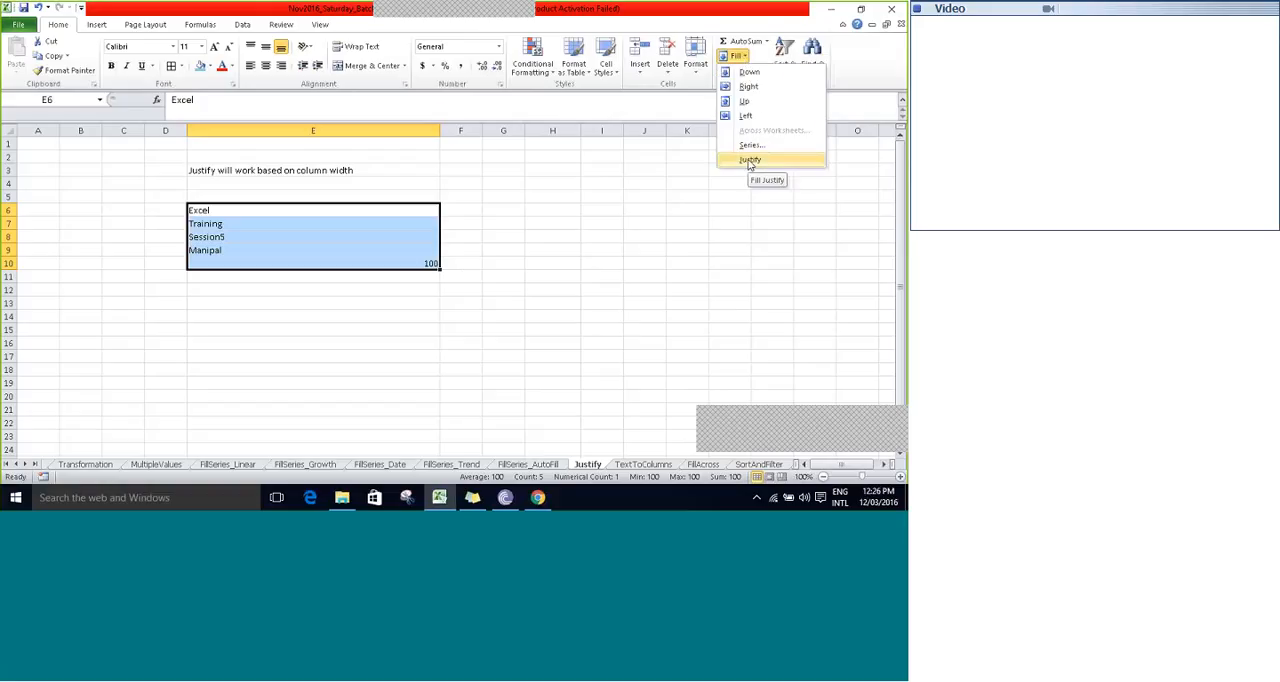
{"action": "left_click", "coordinate": [750, 161]}
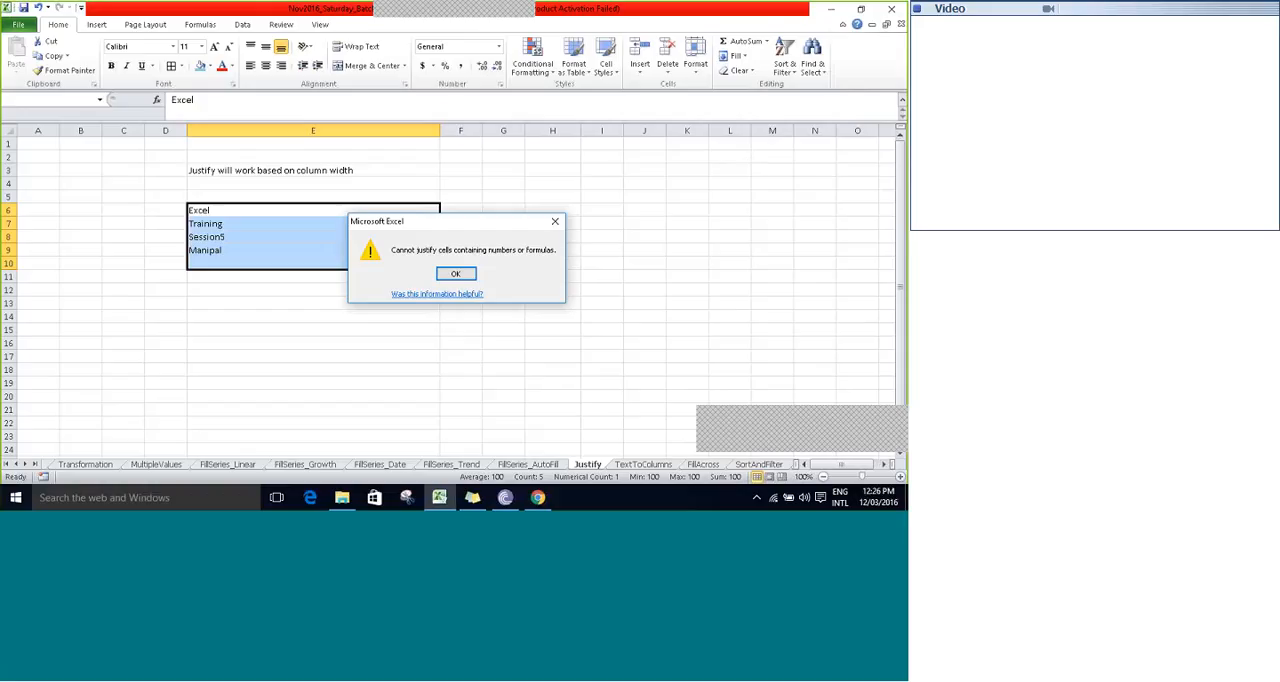
{"action": "left_click_drag", "start_coordinate": [462, 222], "coordinate": [587, 160]}
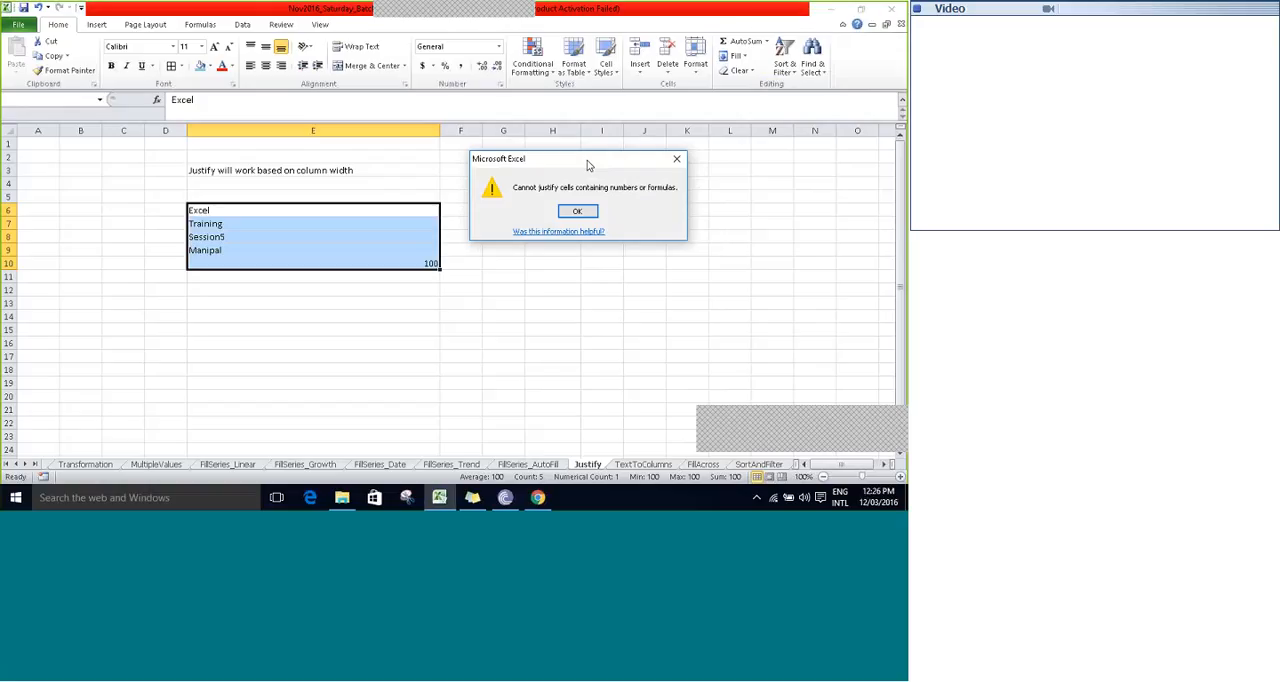
{"action": "left_click", "coordinate": [578, 211]}
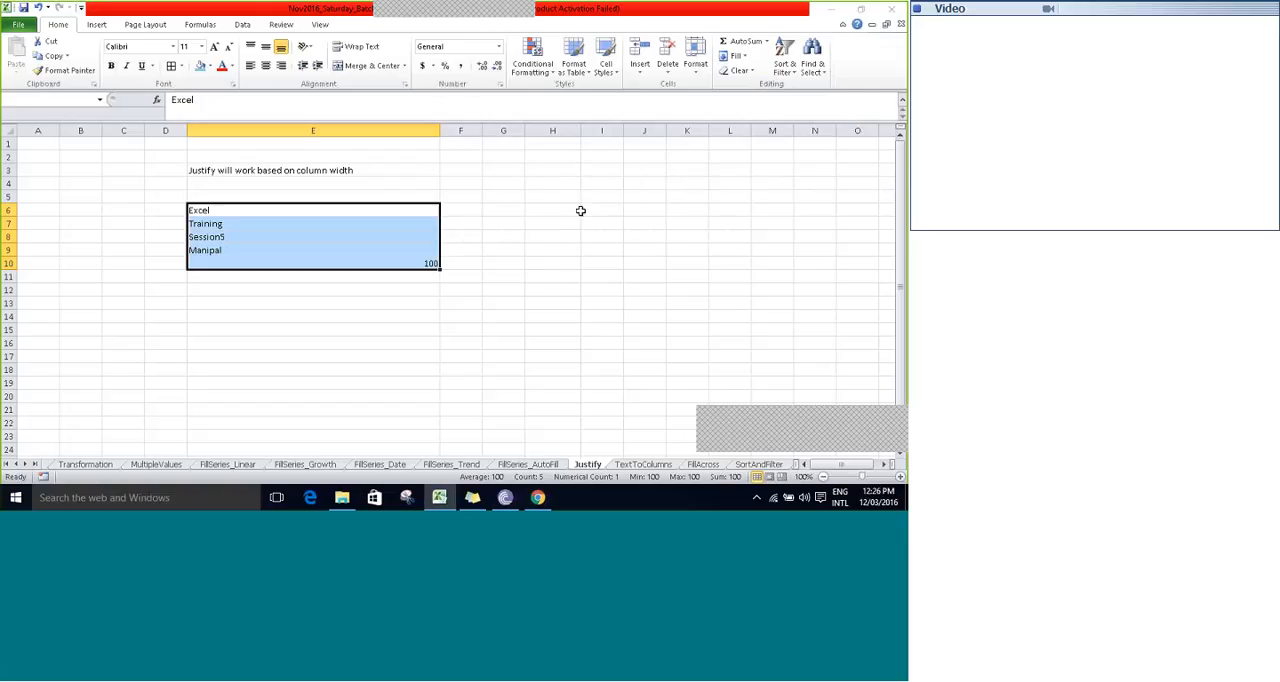
- Convert the 100 in E10 to text by adding a leading apostrophe
{"action": "double_click", "coordinate": [414, 262]}
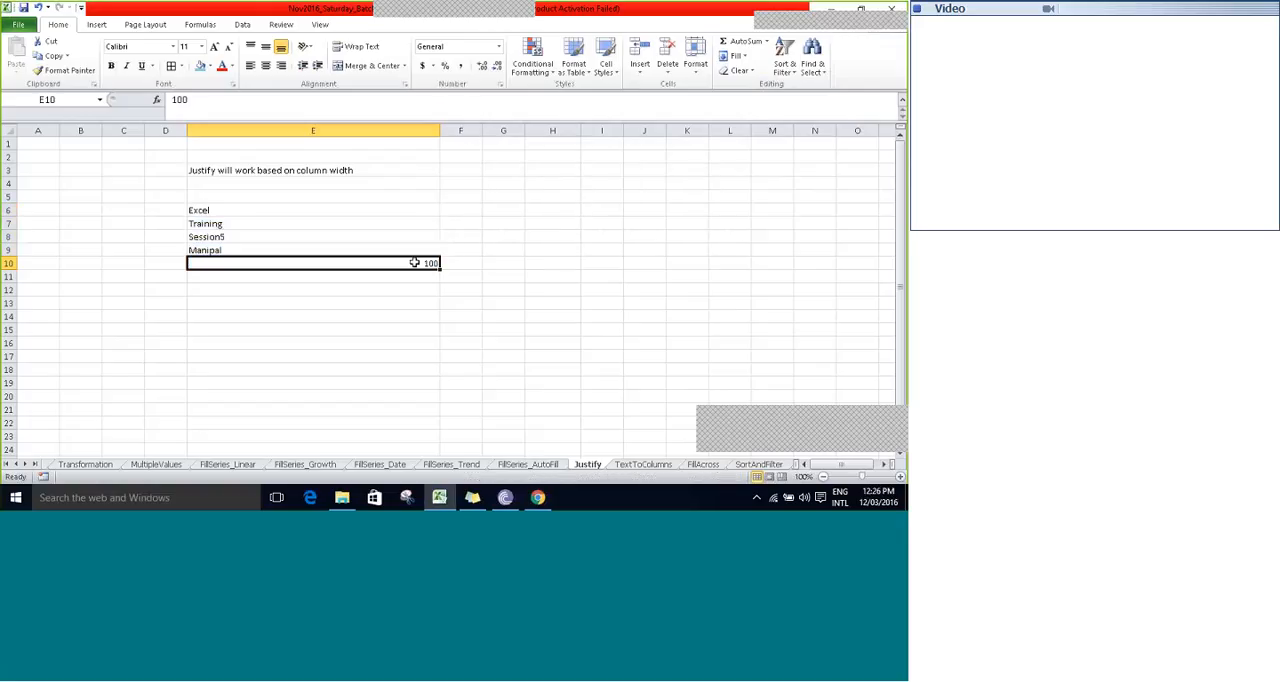
{"action": "double_click", "coordinate": [415, 263]}
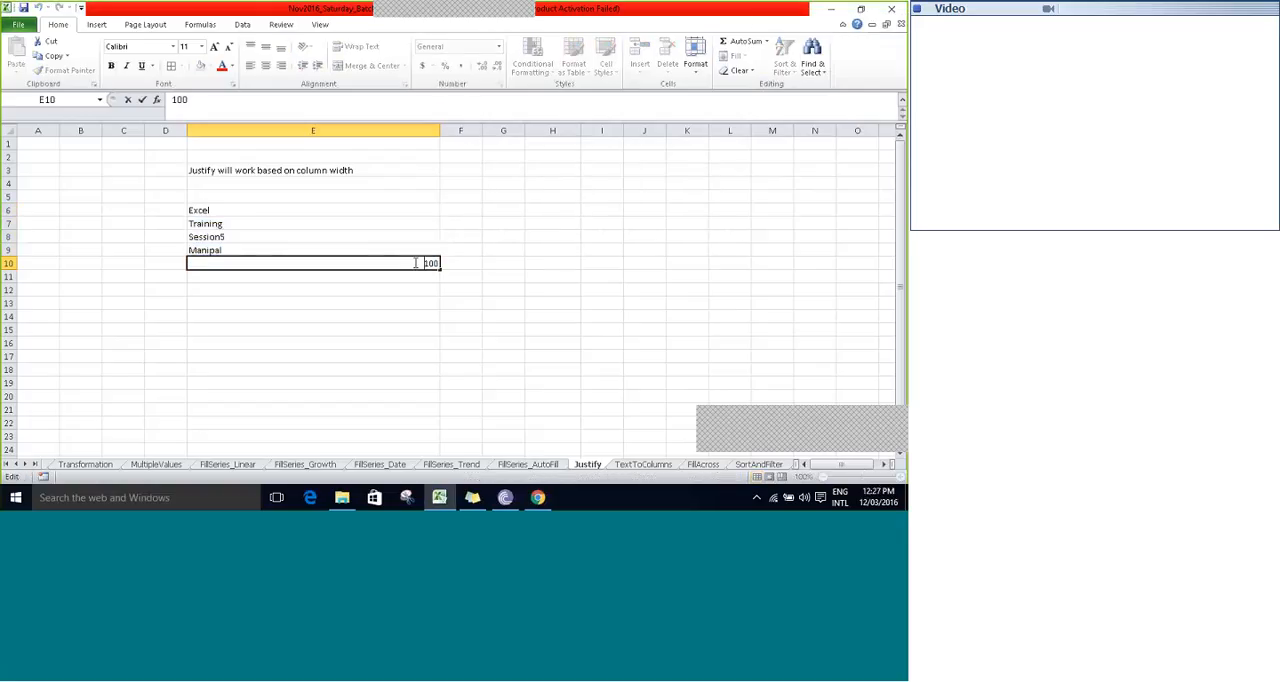
{"action": "key", "text": "ctrl+Return"}
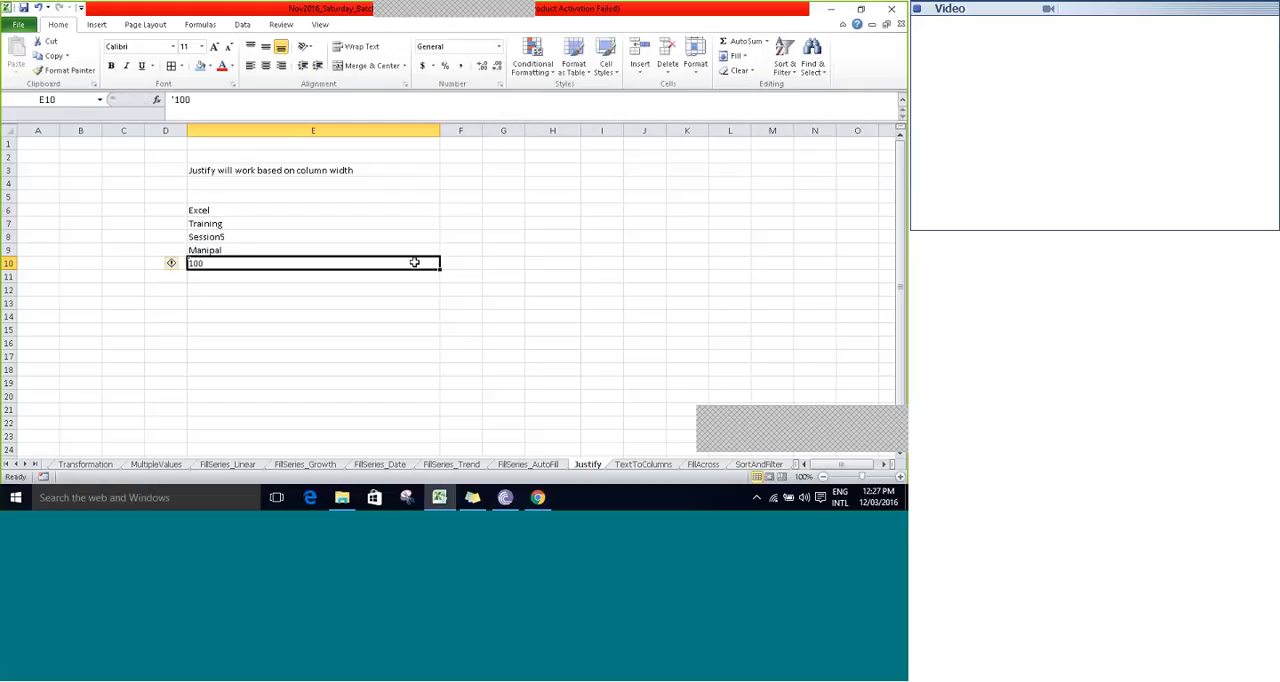
- Combine E6:E10, including the text-formatted 100, into cell E6 with Fill Justify
{"action": "key", "text": "Up"}
{"action": "key", "text": "Up"}
{"action": "key", "text": "Up"}
{"action": "key", "text": "Up"}
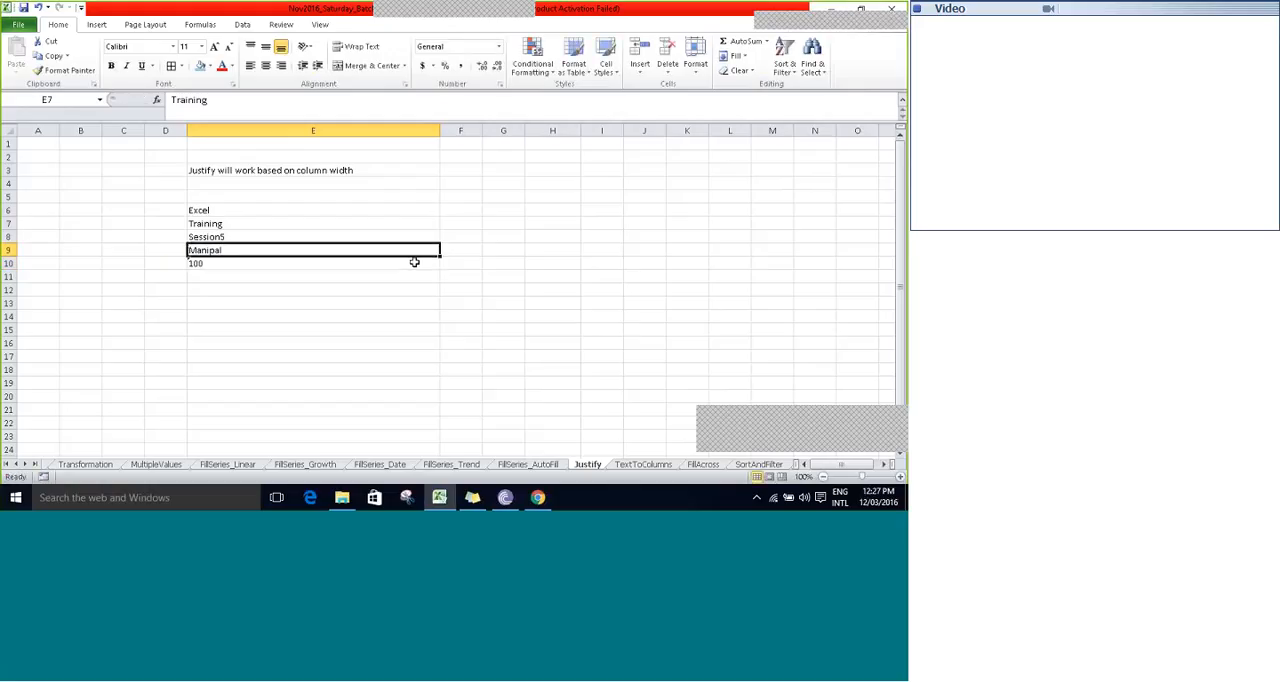
{"action": "left_click", "coordinate": [414, 262], "text": "shift"}
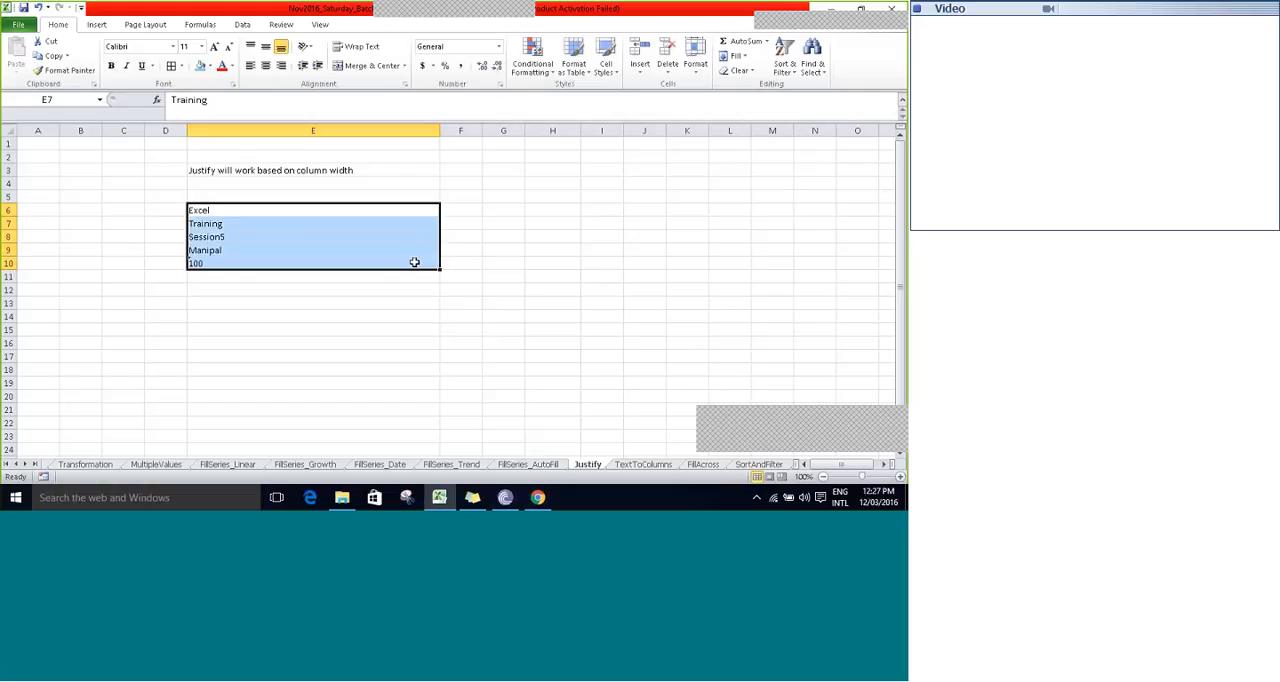
{"action": "left_click", "coordinate": [736, 56]}
{"action": "left_click", "coordinate": [747, 160]}
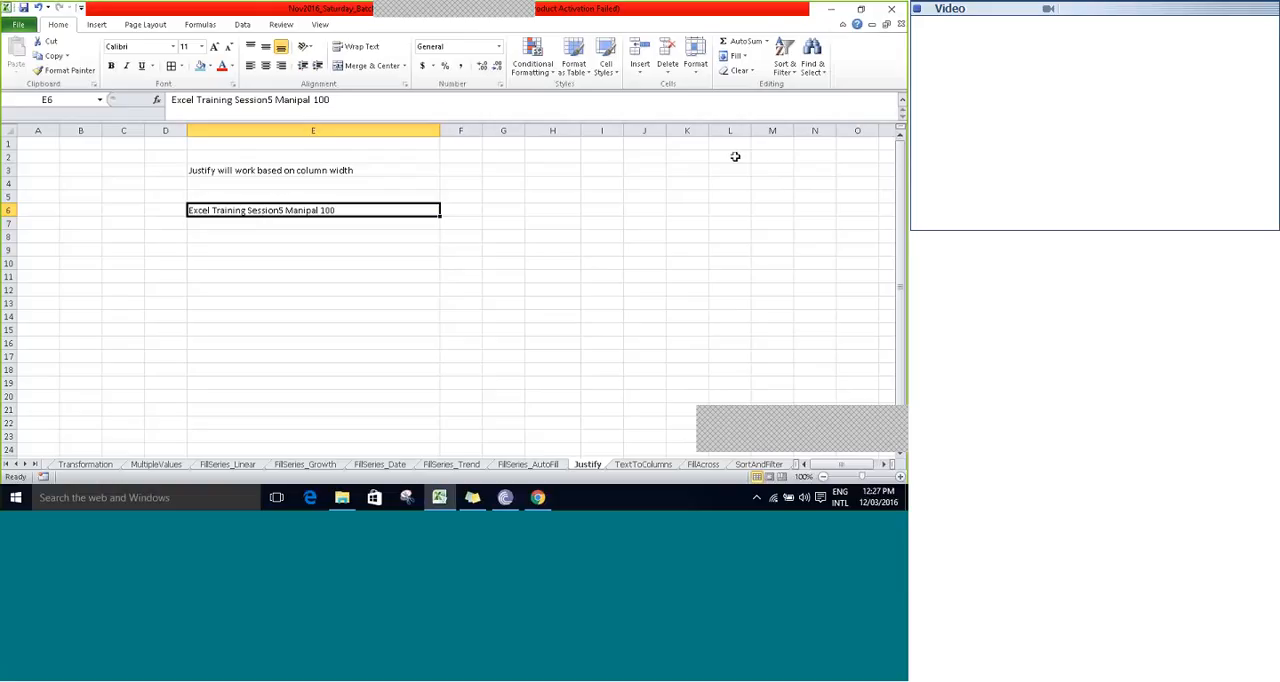
- Narrow column E to about two words' width and split E6's text down the cells below with Fill Justify
{"action": "left_click_drag", "start_coordinate": [439, 126], "coordinate": [248, 117]}
{"action": "left_click", "coordinate": [740, 56]}
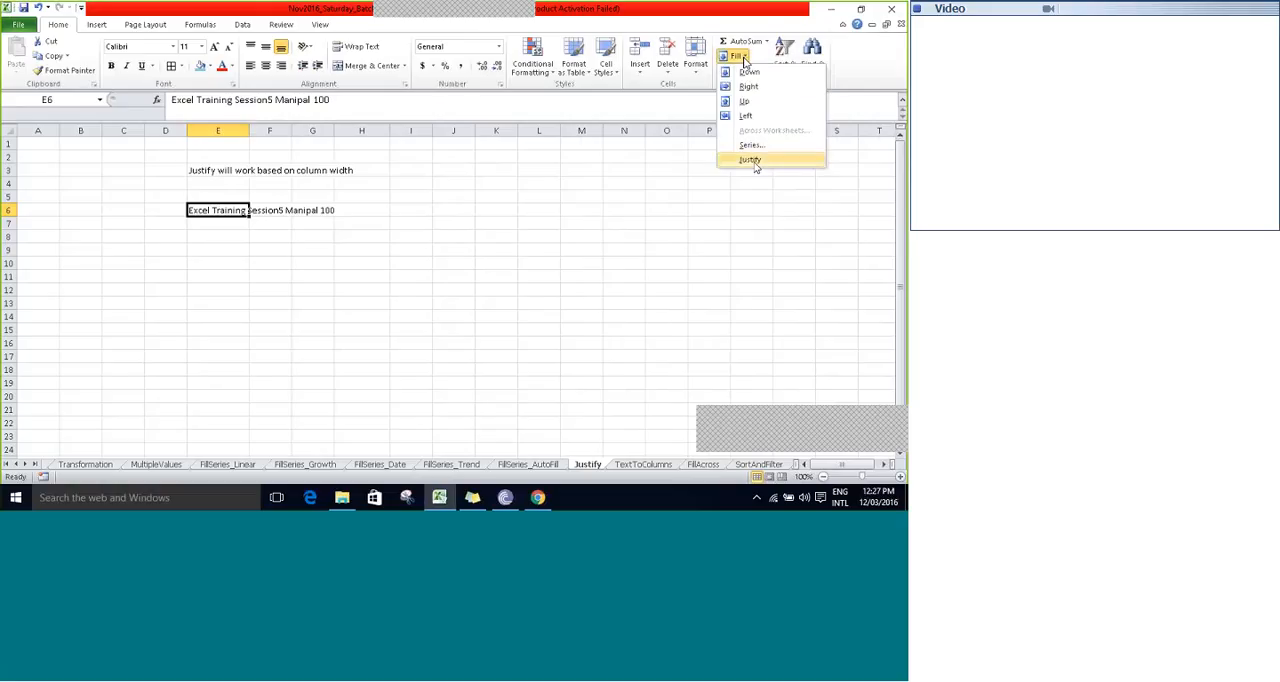
{"action": "left_click", "coordinate": [754, 162]}
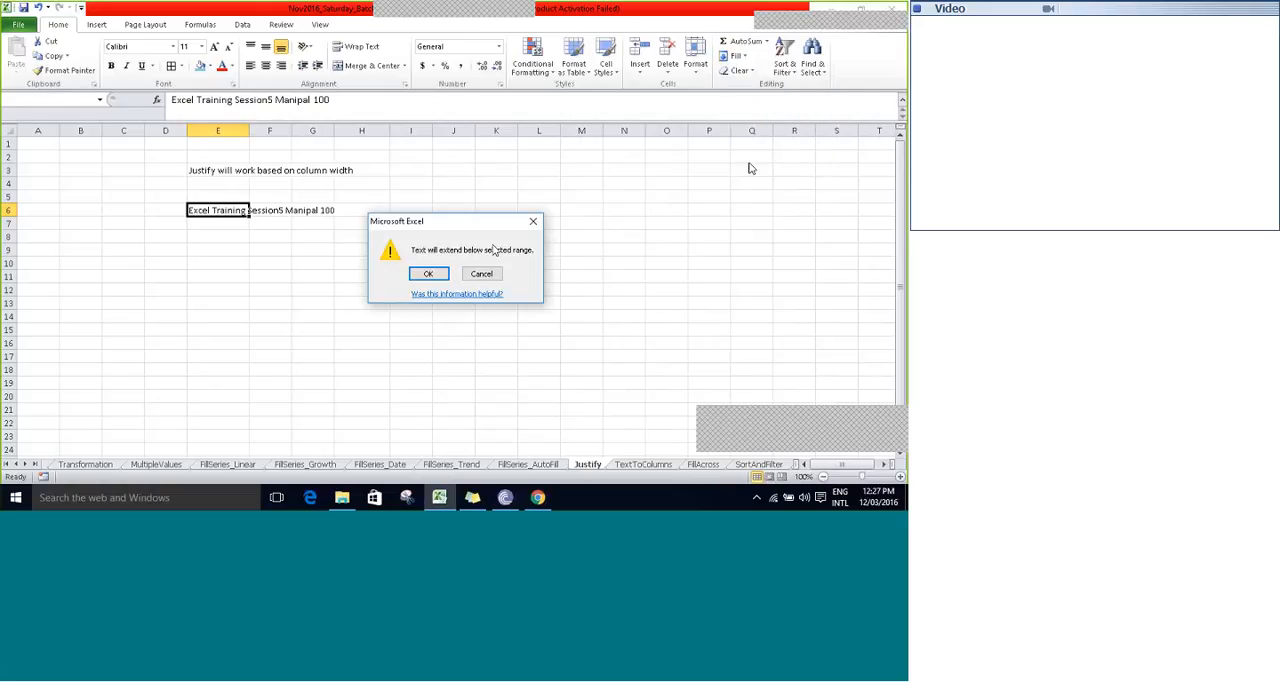
{"action": "left_click", "coordinate": [428, 274]}
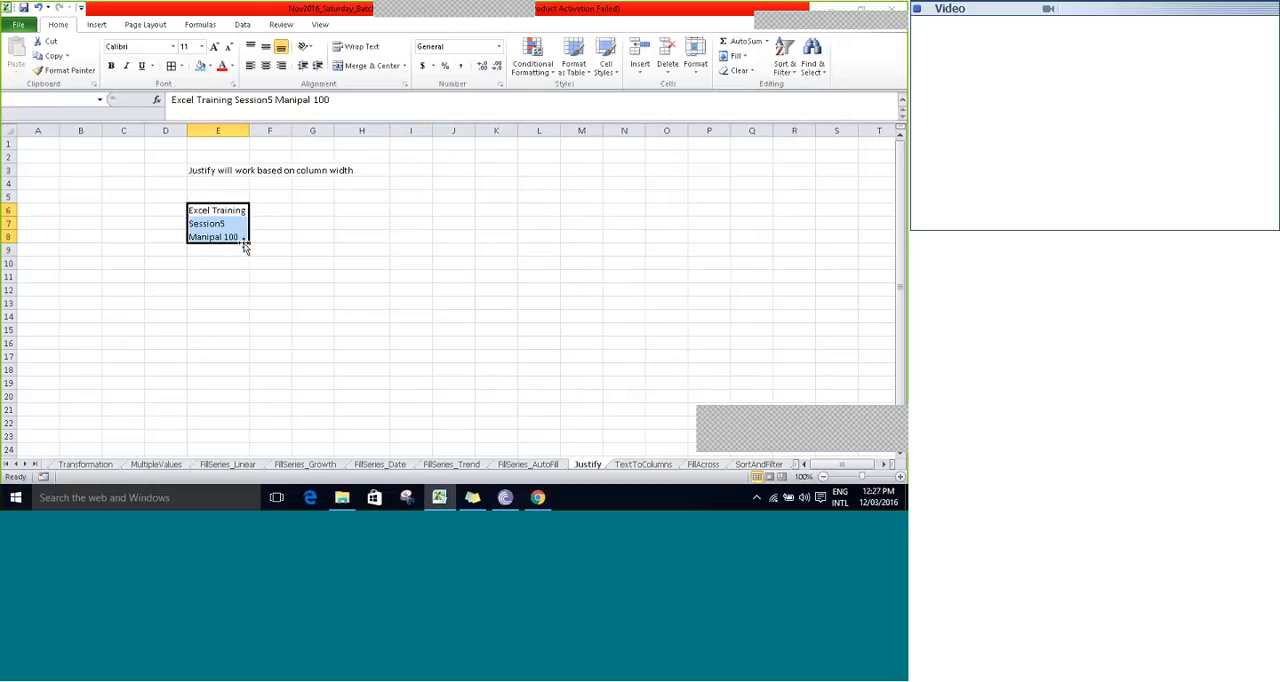
- Narrow column E to less than one word's width and split E6:E8 into one word per cell with Fill Justify
{"action": "left_click", "coordinate": [224, 237]}
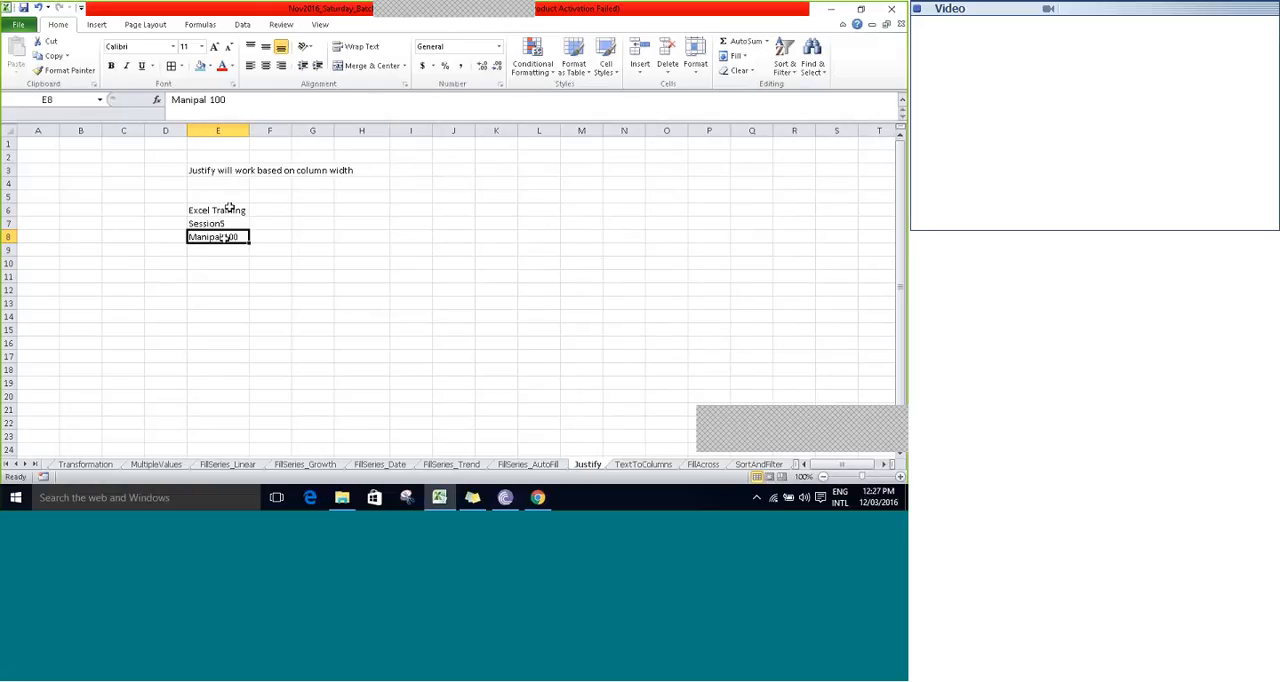
{"action": "left_click_drag", "start_coordinate": [229, 208], "coordinate": [213, 232]}
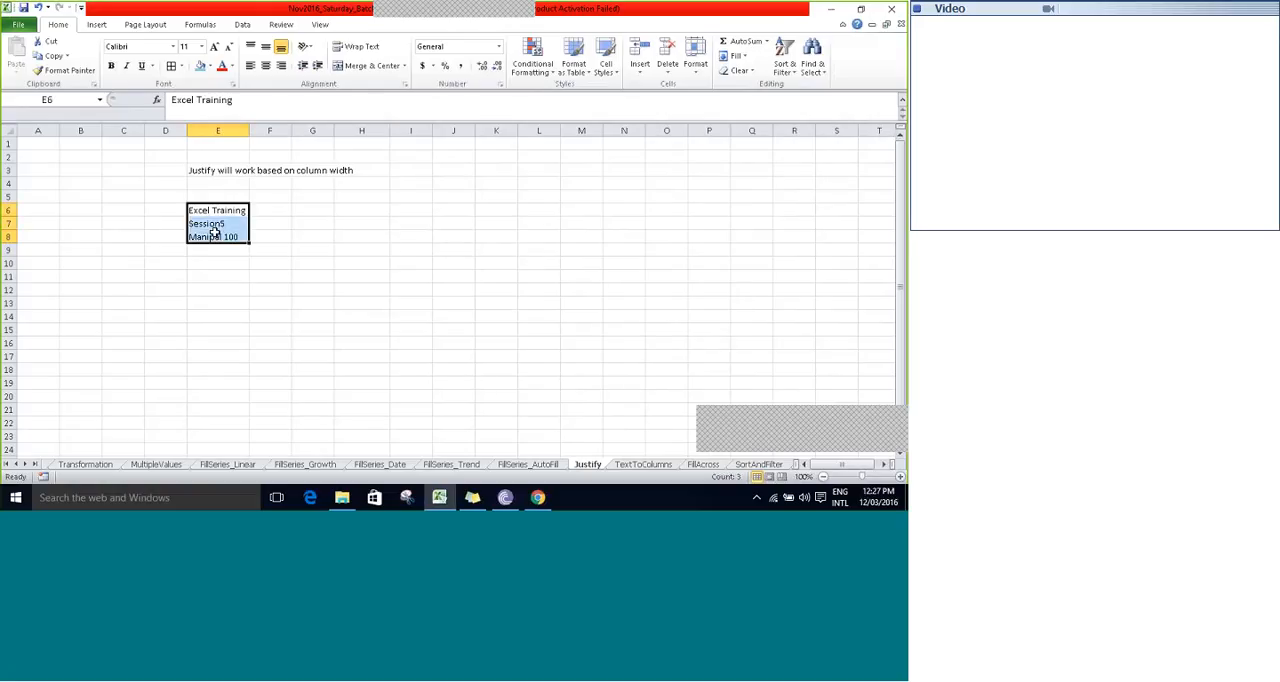
{"action": "left_click_drag", "start_coordinate": [249, 130], "coordinate": [206, 129]}
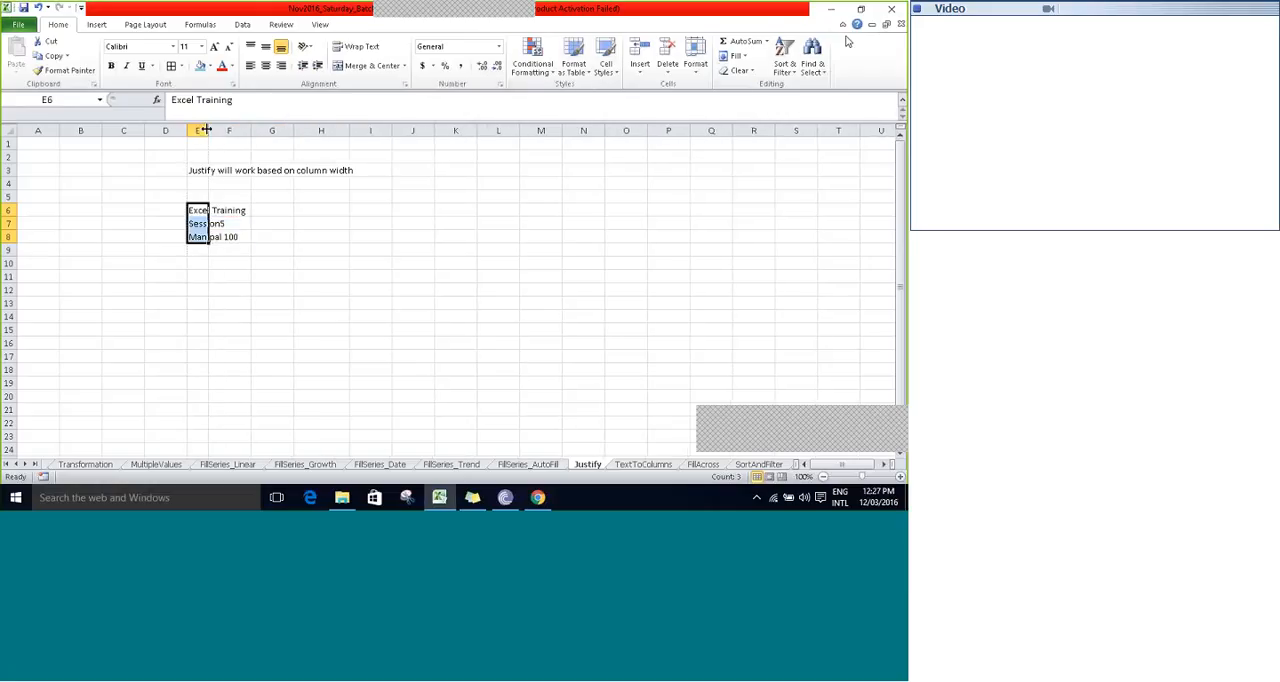
{"action": "left_click", "coordinate": [738, 57]}
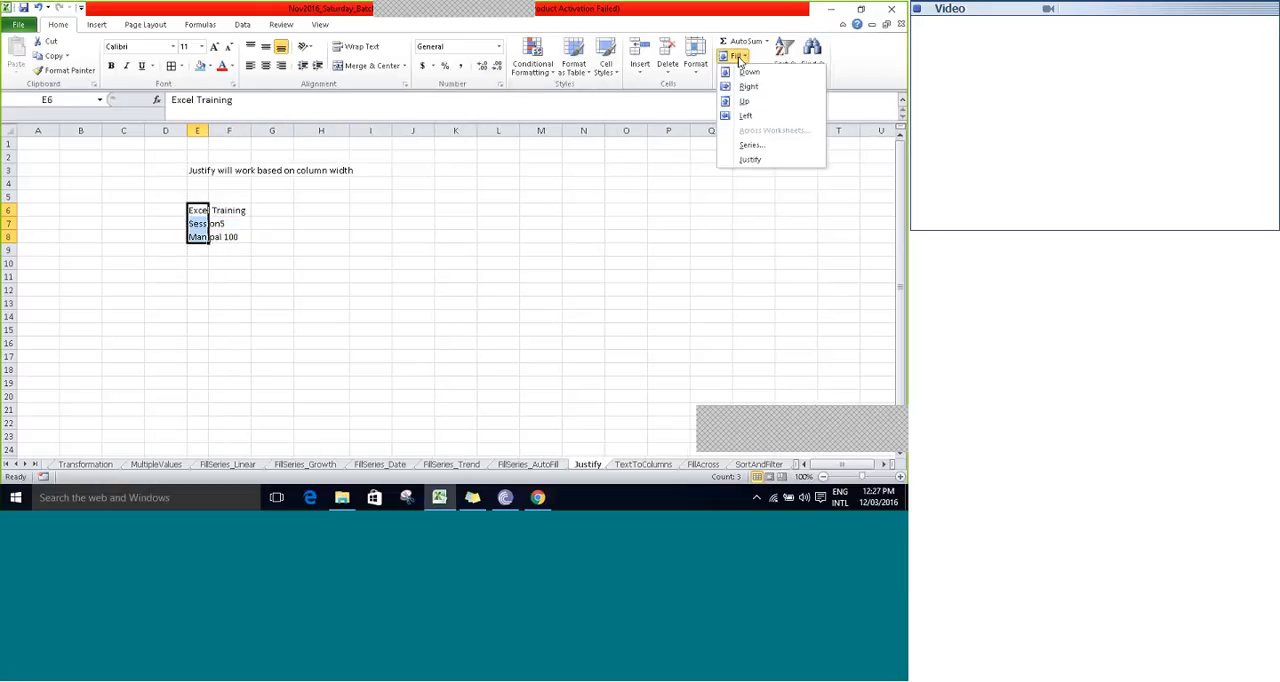
{"action": "left_click", "coordinate": [750, 159]}
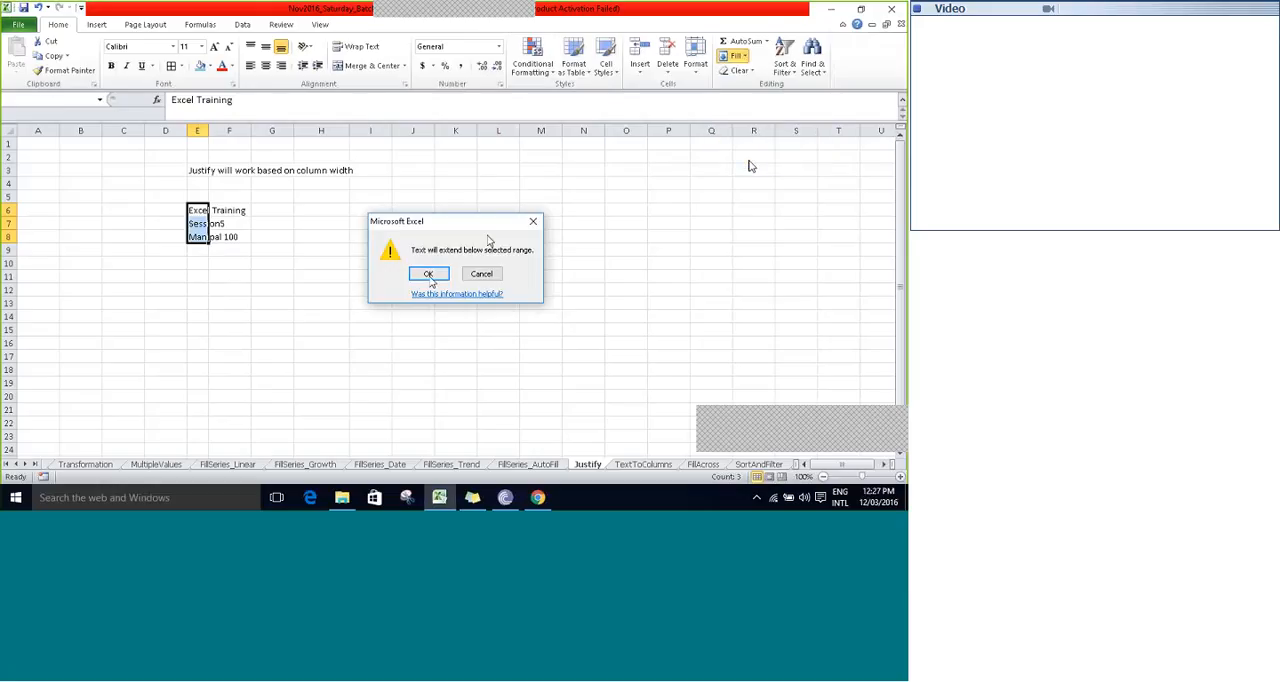
{"action": "left_click", "coordinate": [428, 274]}
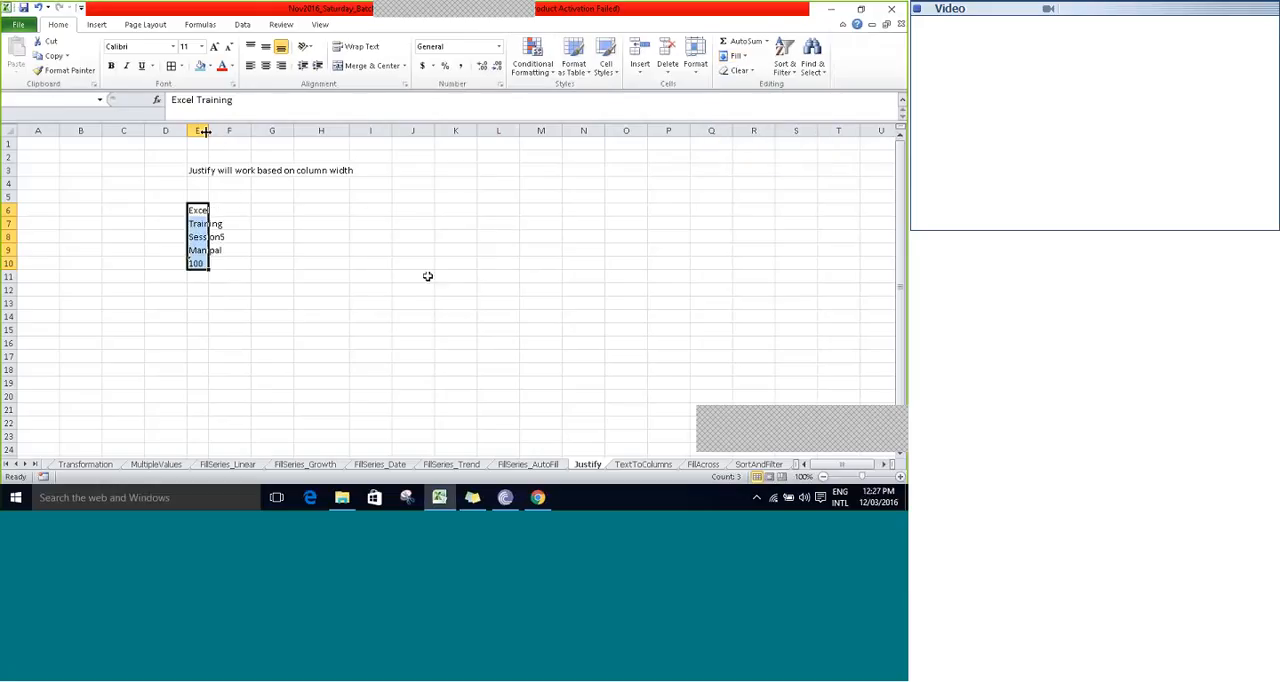
- Widen column E well beyond the full sentence's width and merge E6:E10 back into E6 with Fill Justify
{"action": "left_click", "coordinate": [257, 197]}
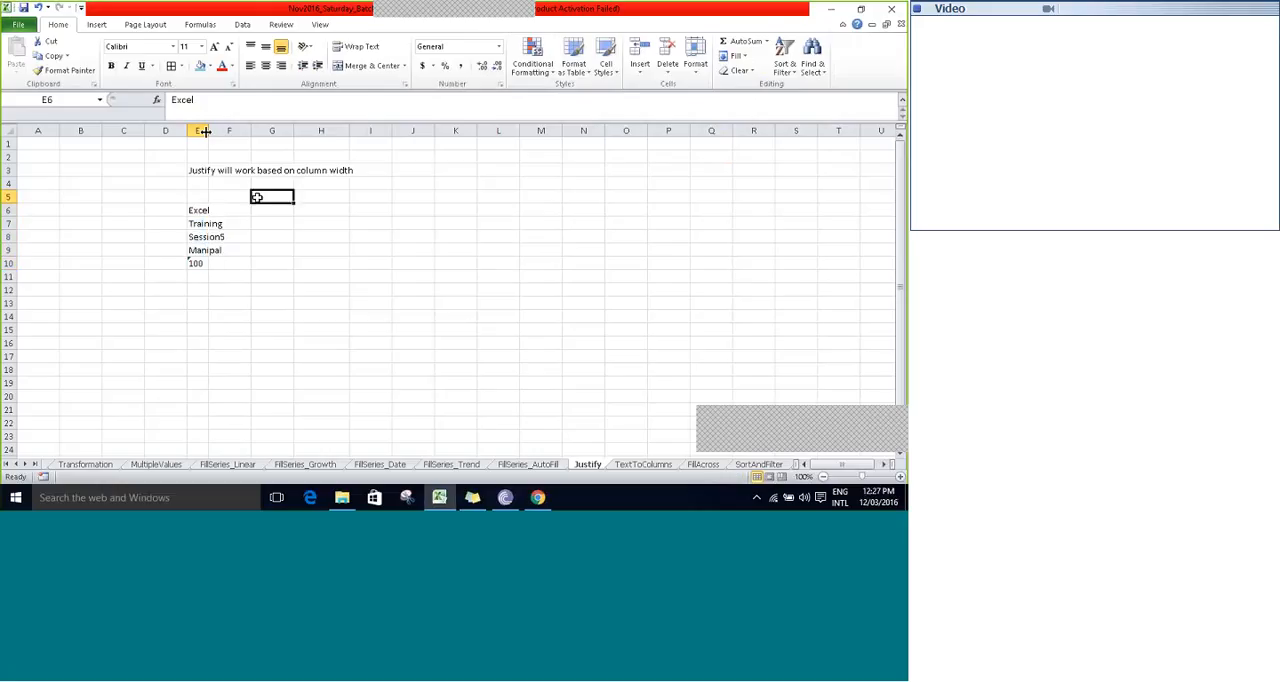
{"action": "left_click_drag", "start_coordinate": [206, 131], "coordinate": [227, 131]}
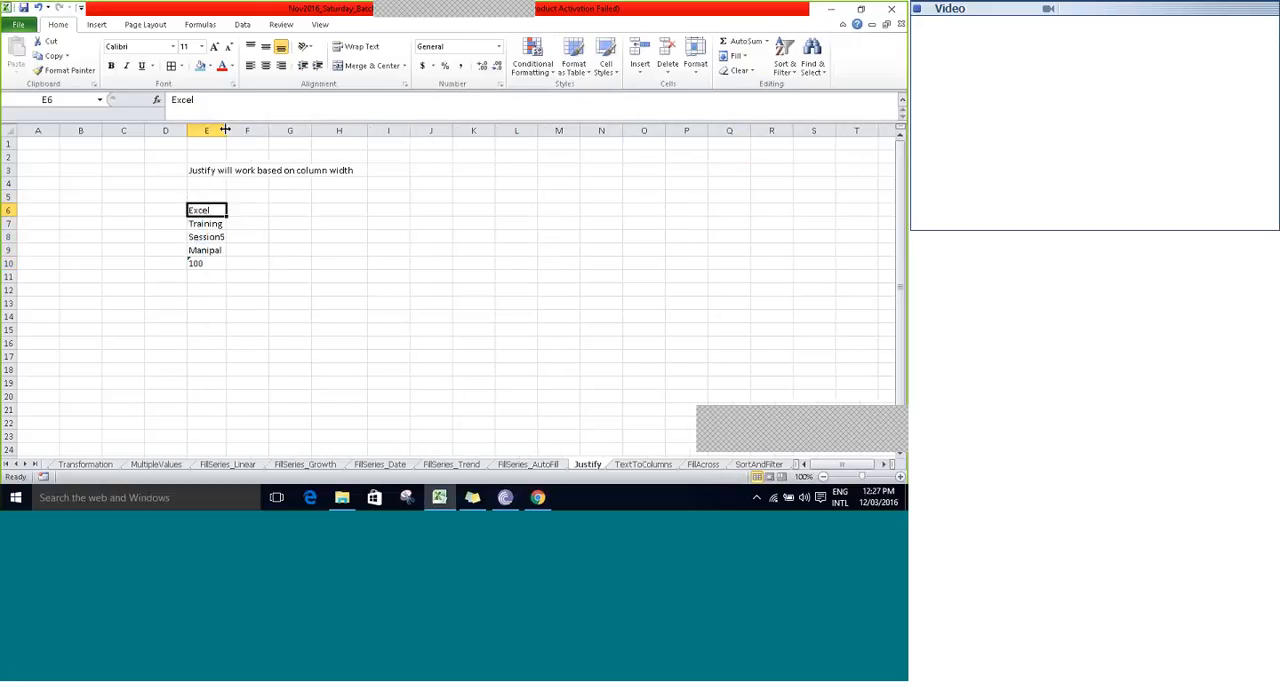
{"action": "key", "text": "shift+Down"}
{"action": "key", "text": "shift+Down"}
{"action": "key", "text": "shift+Down"}
{"action": "key", "text": "shift+Down"}
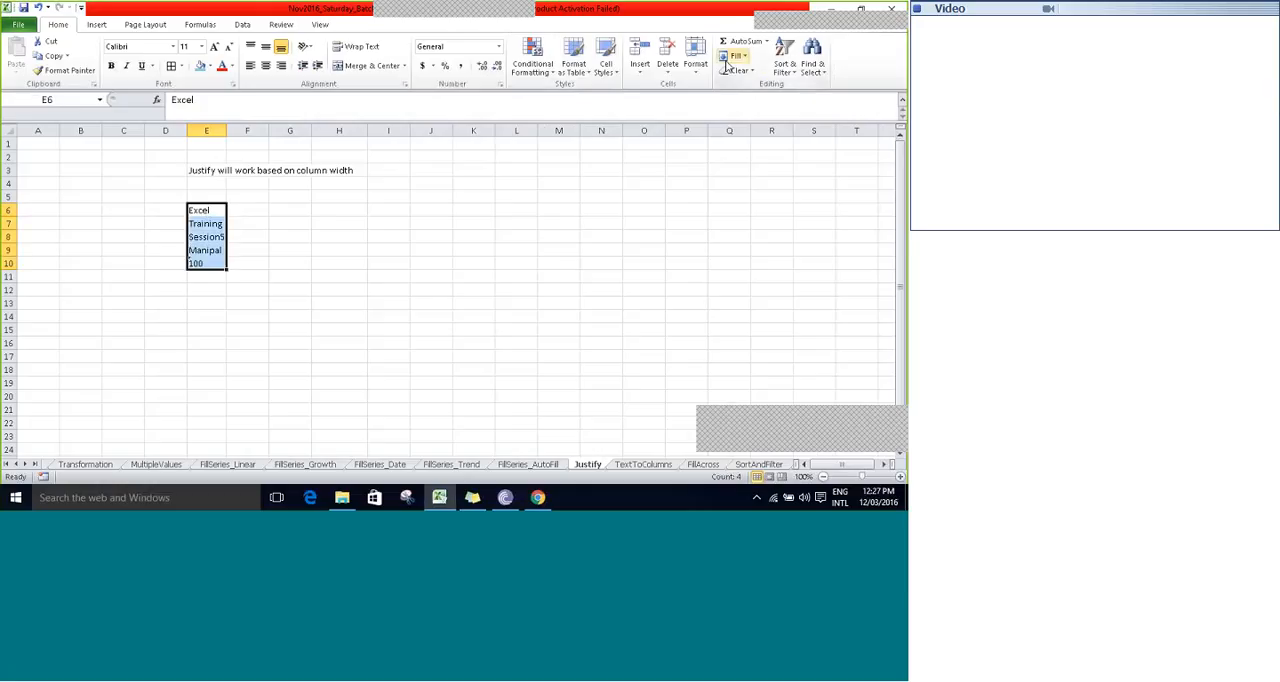
{"action": "left_click_drag", "start_coordinate": [227, 131], "coordinate": [389, 101]}
{"action": "left_click_drag", "start_coordinate": [288, 131], "coordinate": [503, 128]}
{"action": "left_click", "coordinate": [279, 216]}
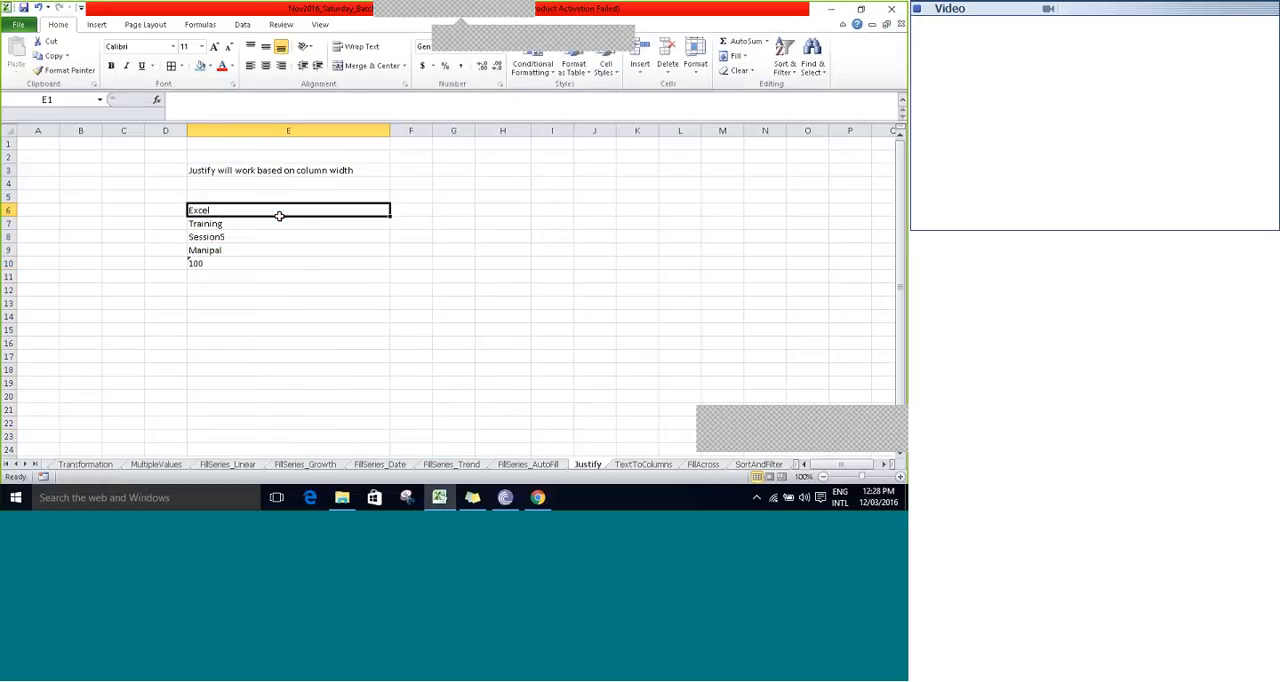
{"action": "left_click_drag", "start_coordinate": [279, 216], "coordinate": [215, 268]}
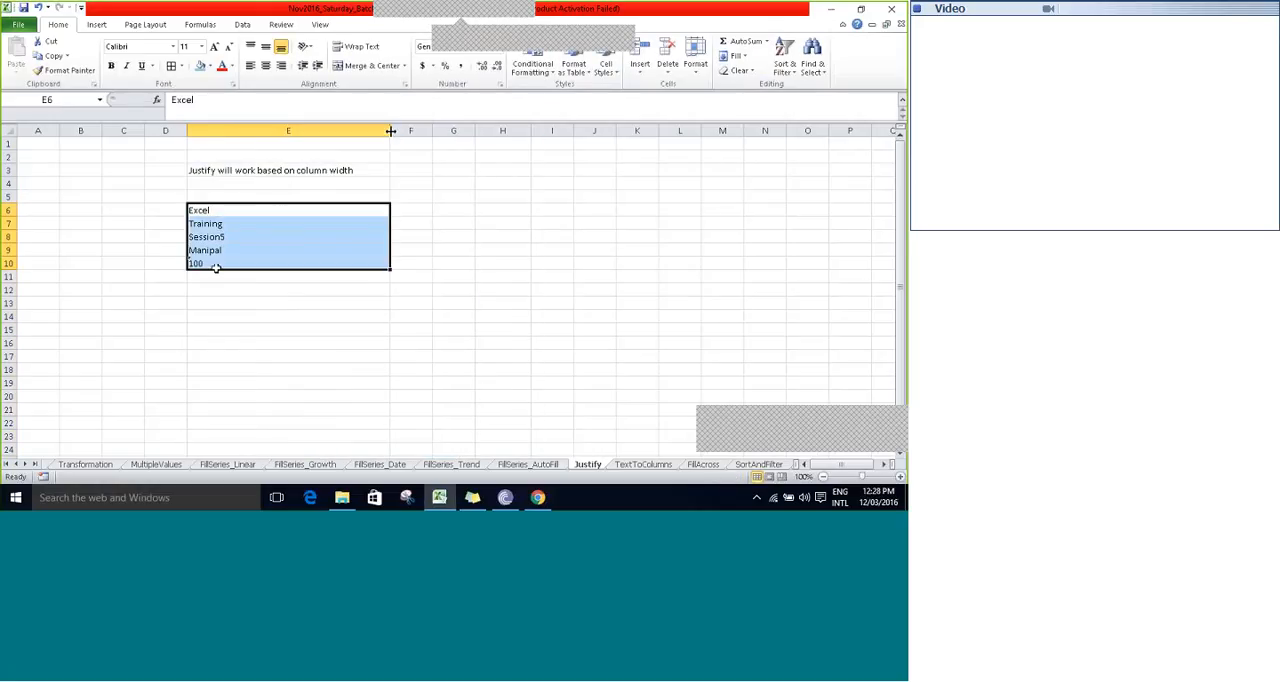
{"action": "left_click_drag", "start_coordinate": [388, 131], "coordinate": [472, 131]}
{"action": "left_click", "coordinate": [741, 57]}
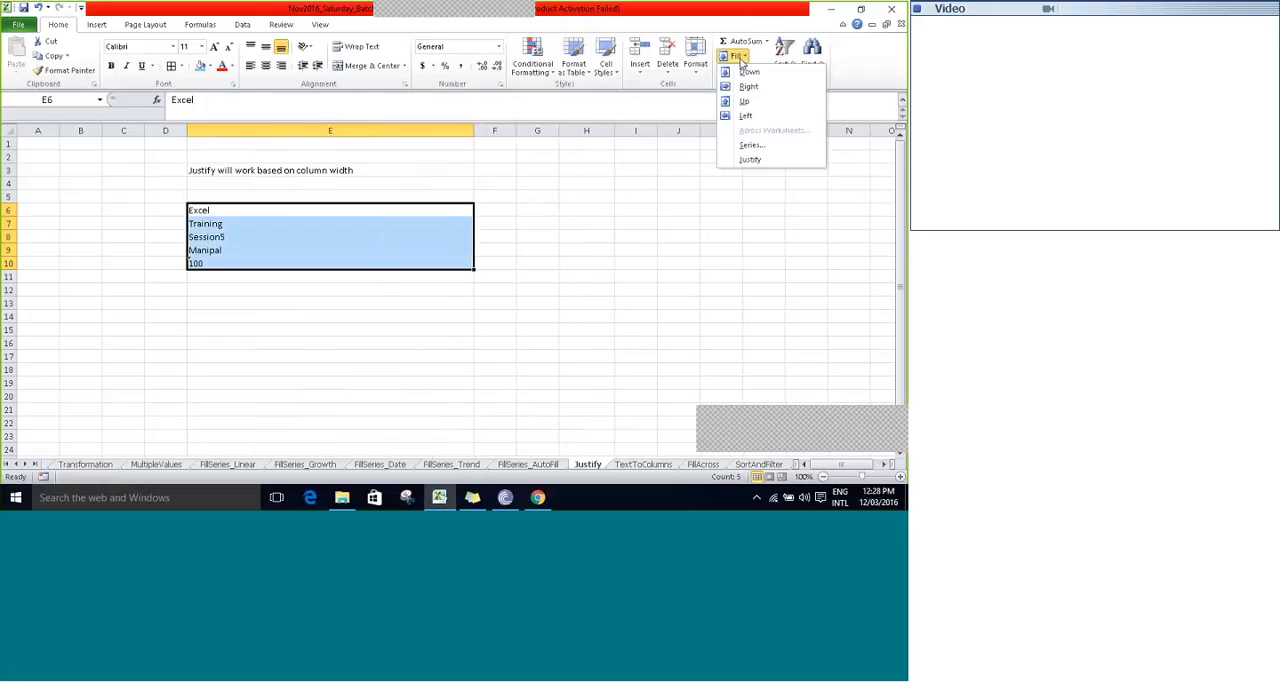
{"action": "left_click", "coordinate": [757, 160]}
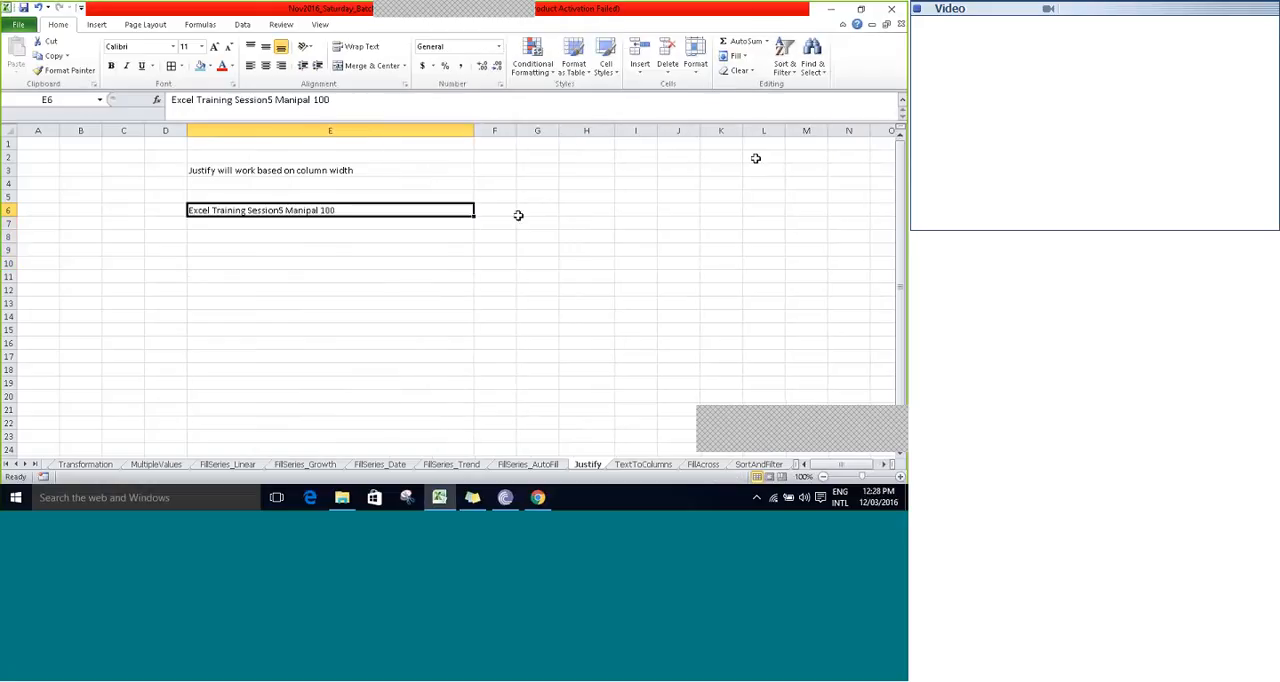
- Copy the combined text from E6 of the Justify sheet into F5 of the TextToColumns sheet
{"action": "key", "text": "ctrl+c"}
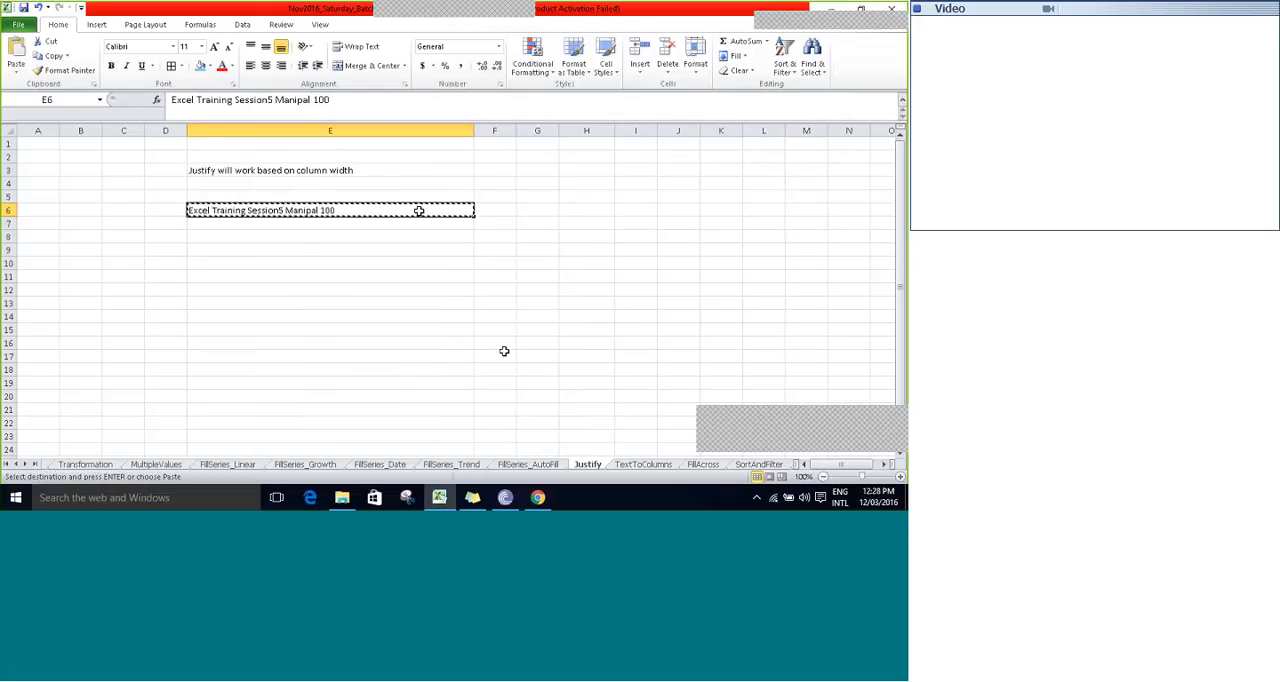
{"action": "left_click", "coordinate": [643, 464]}
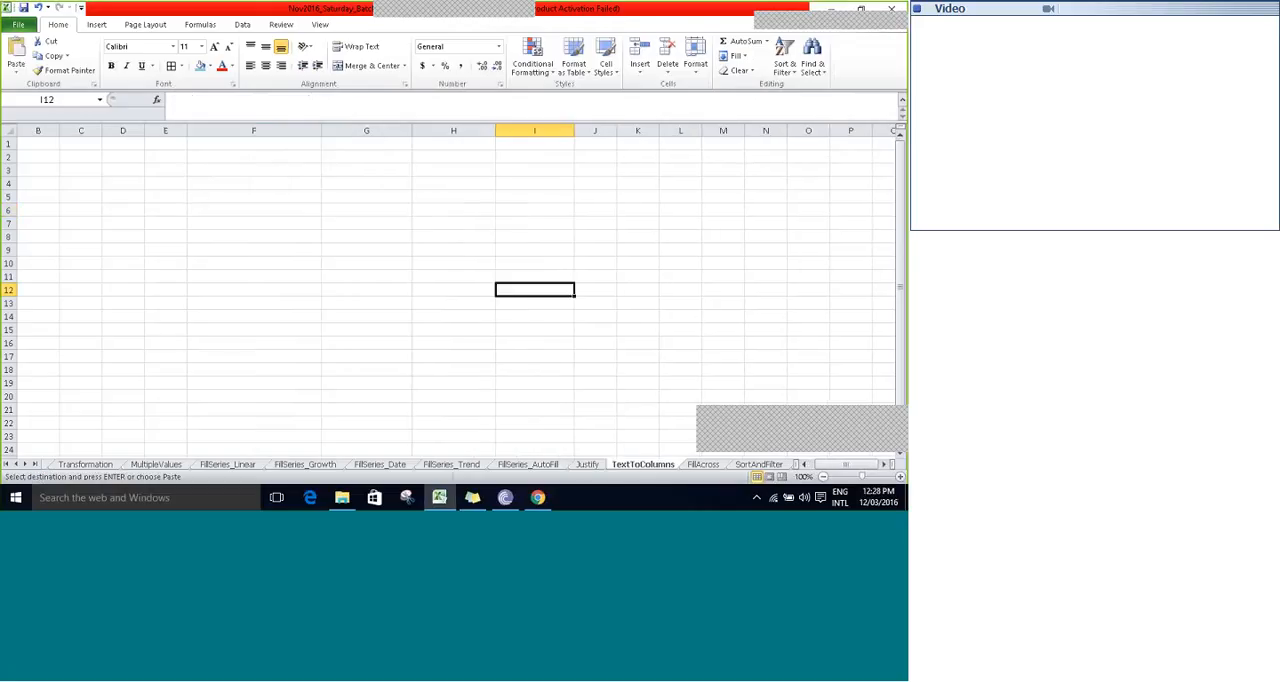
{"action": "left_click", "coordinate": [243, 197]}
{"action": "key", "text": "ctrl+v"}
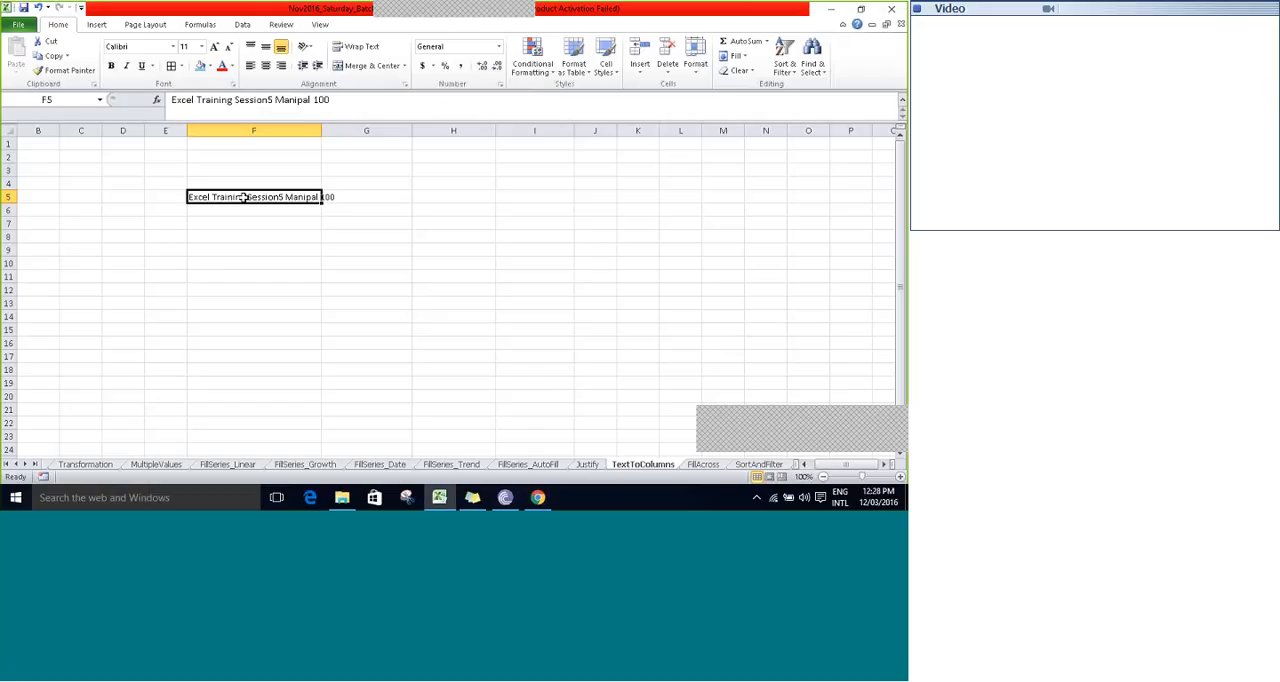
- Start Text to Columns on cell F5, choose Delimited as the data type and continue to the delimiter settings
{"action": "left_click", "coordinate": [242, 24]}
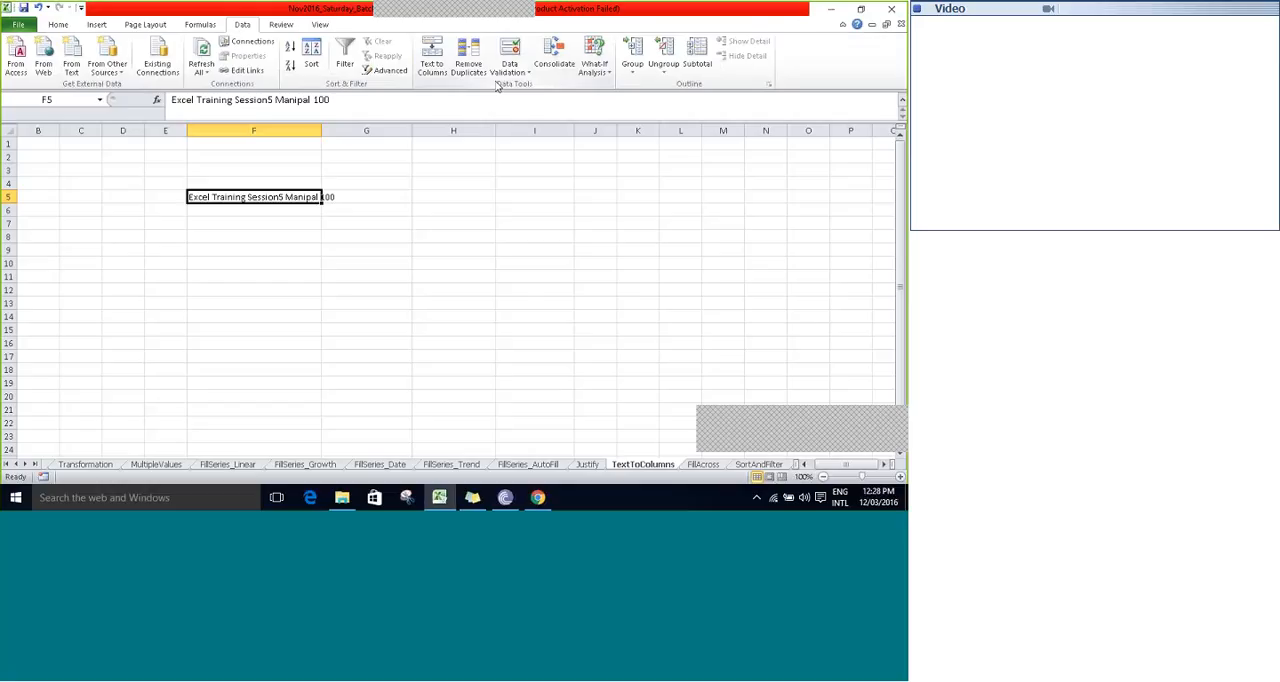
{"action": "left_click", "coordinate": [432, 66]}
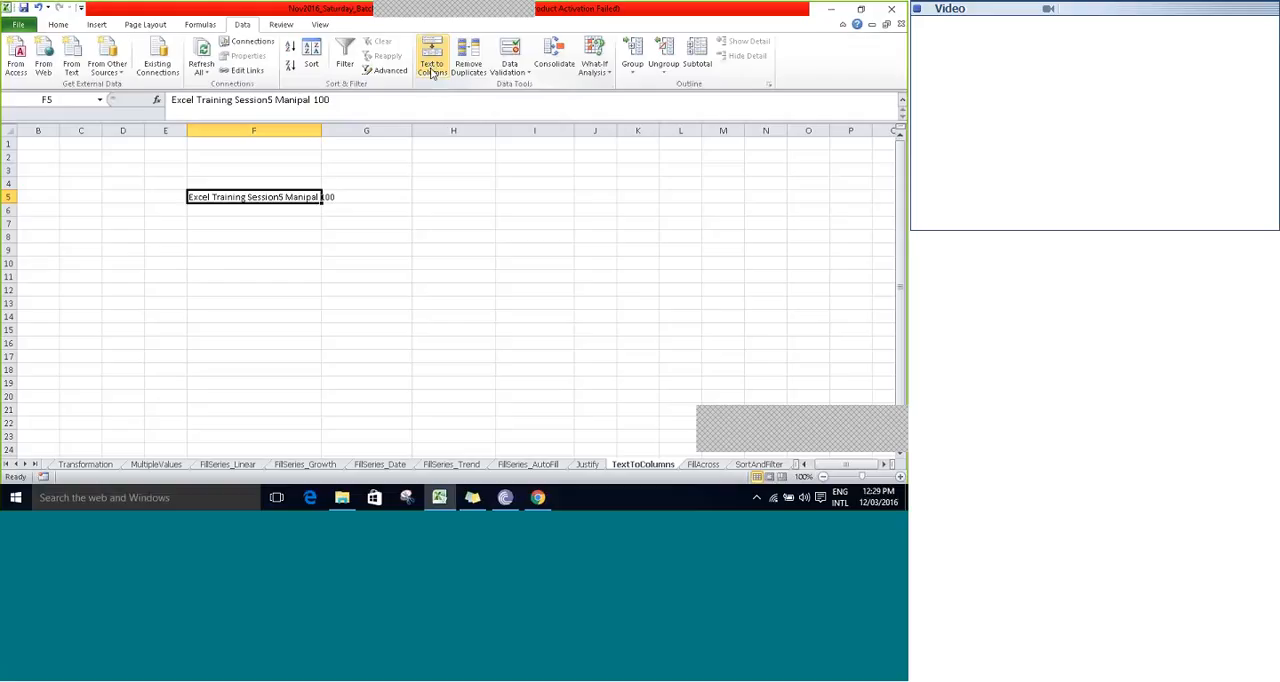
{"action": "left_click", "coordinate": [432, 72]}
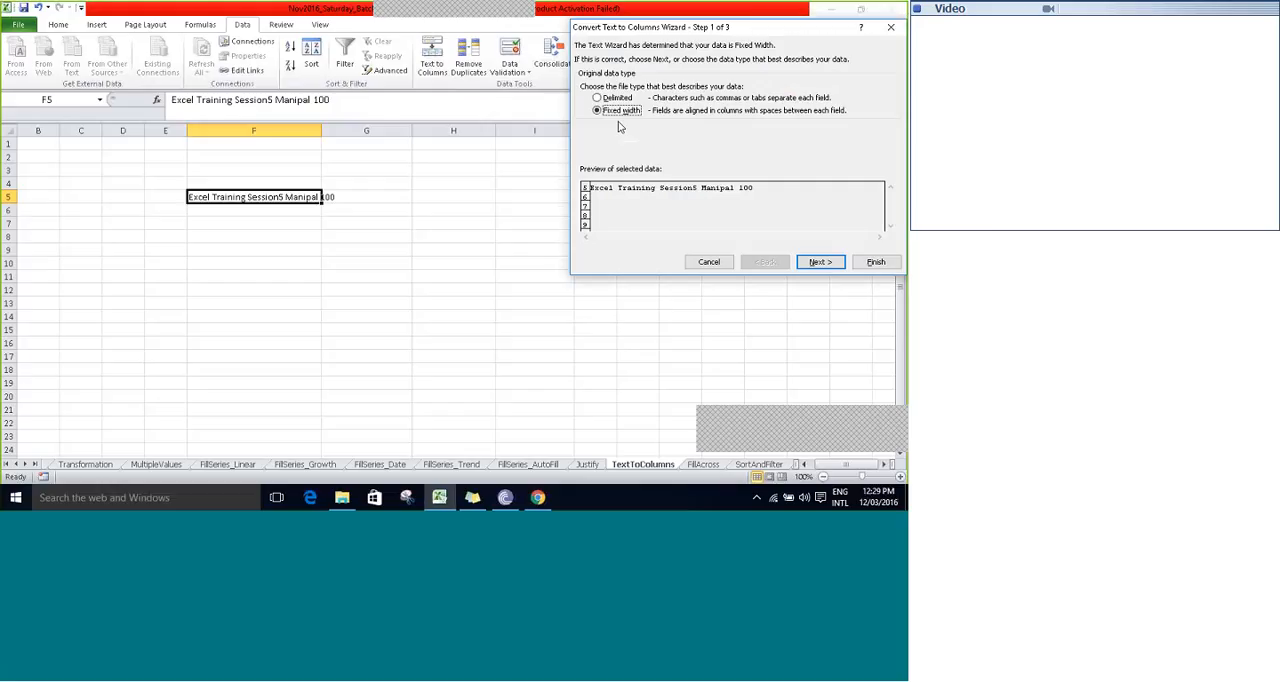
{"action": "left_click", "coordinate": [617, 98]}
{"action": "left_click", "coordinate": [824, 265]}
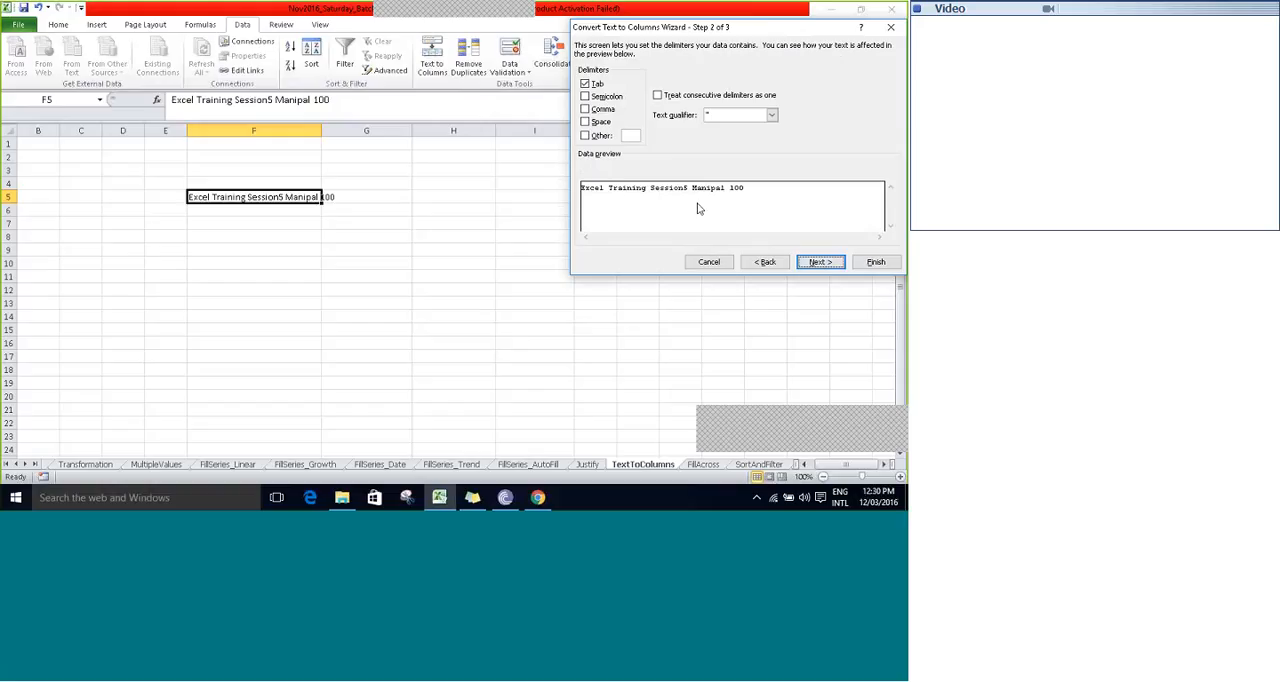
- Use Space instead of Tab as the delimiter, toggling it off and on to compare the split in the preview
{"action": "left_click", "coordinate": [586, 84]}
{"action": "left_click", "coordinate": [586, 122]}
{"action": "left_click", "coordinate": [586, 122]}
{"action": "left_click", "coordinate": [586, 122]}
{"action": "left_click", "coordinate": [587, 122]}
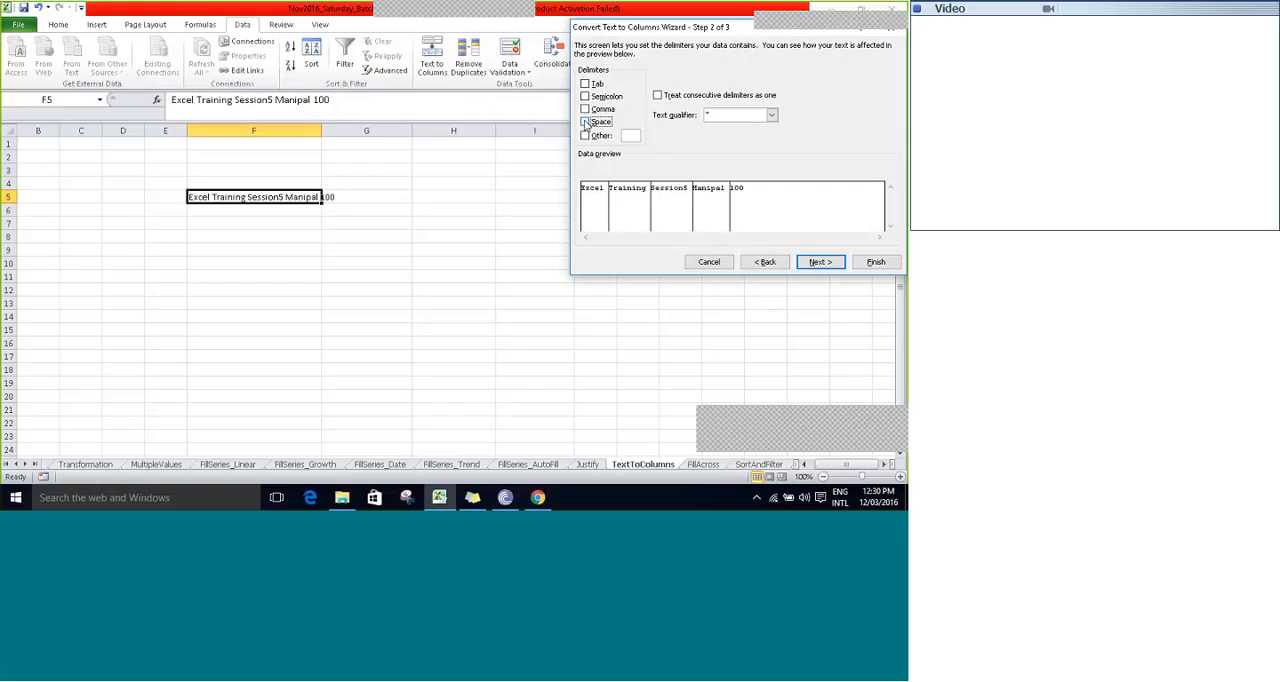
{"action": "left_click", "coordinate": [587, 122]}
{"action": "left_click", "coordinate": [587, 122]}
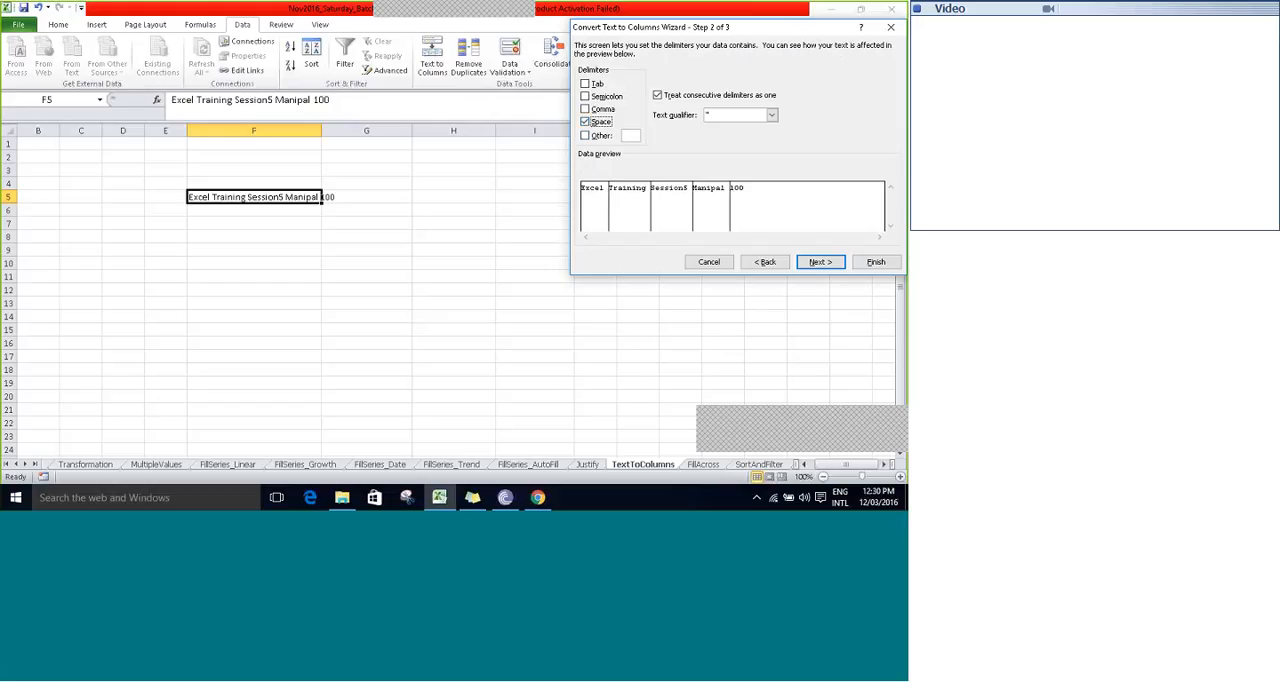
- Try a custom Other delimiter in place of Space, and restore Space as the only delimiter
{"action": "left_click", "coordinate": [586, 122]}
{"action": "left_click", "coordinate": [591, 122]}
{"action": "left_click", "coordinate": [585, 136]}
{"action": "left_click", "coordinate": [585, 122]}
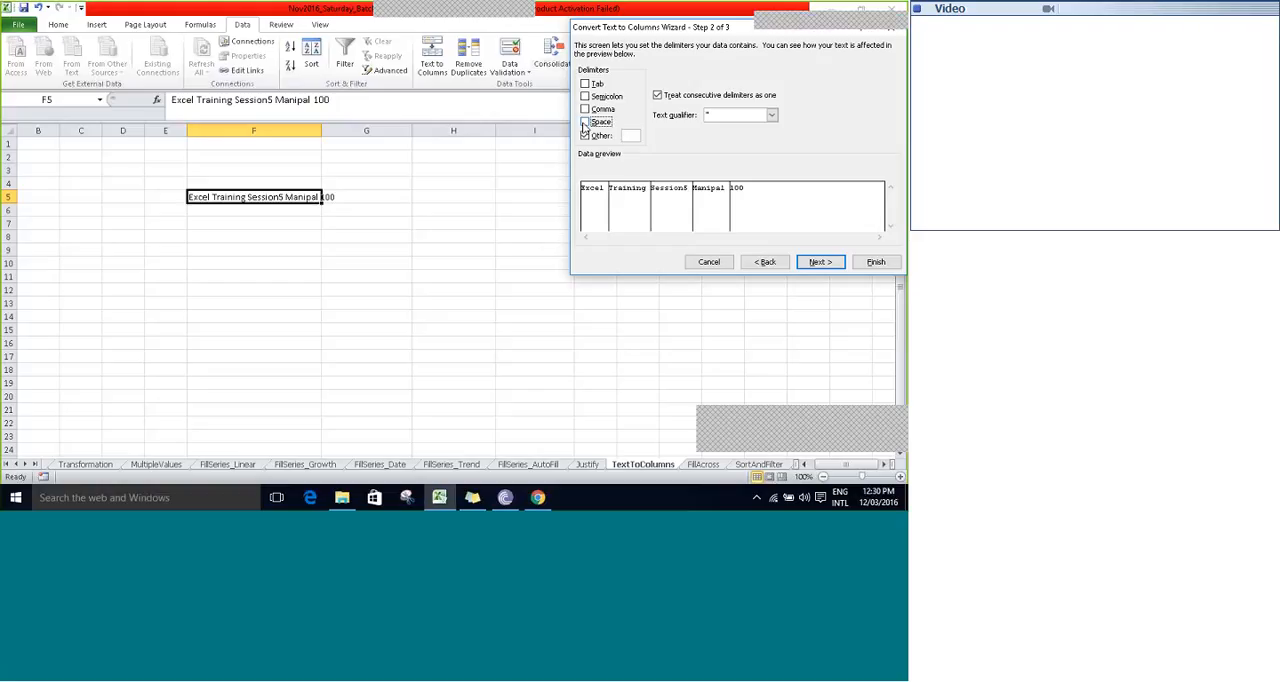
{"action": "left_click", "coordinate": [633, 136]}
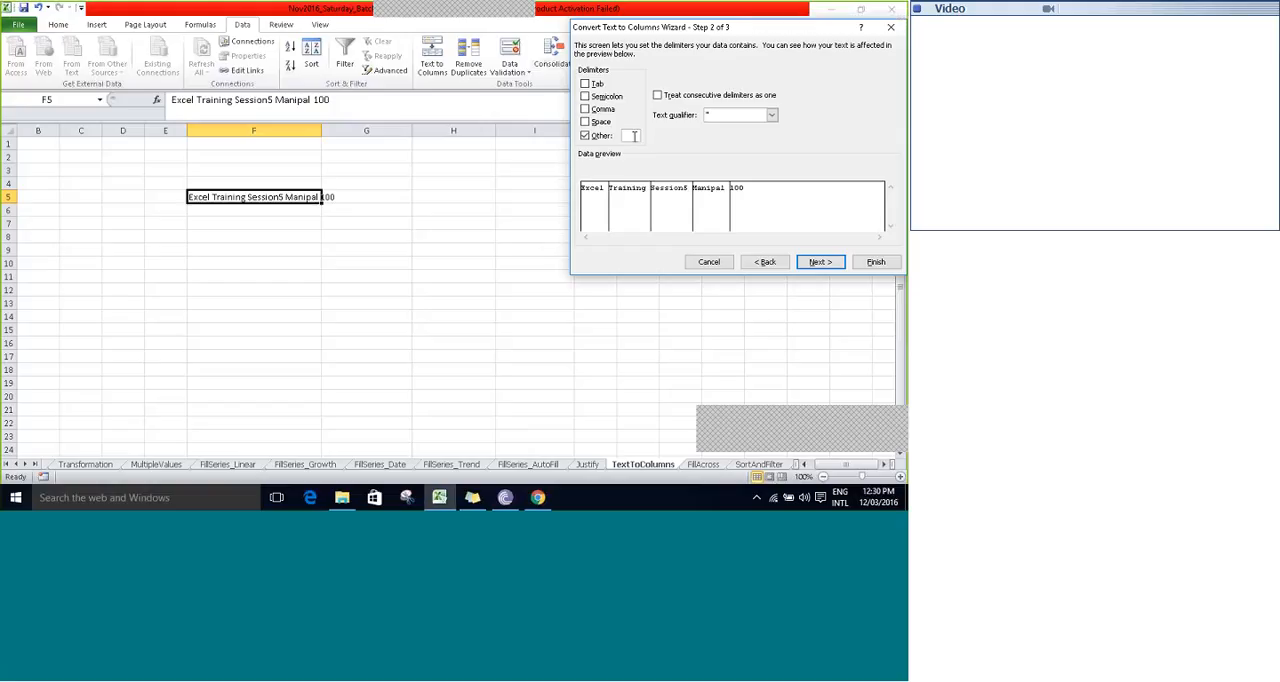
{"action": "key", "text": "BackSpace"}
{"action": "left_click", "coordinate": [586, 122]}
{"action": "left_click", "coordinate": [586, 135]}
- Continue to the column data formats and set the Excel, Training and Session5 columns to Text, briefly viewing the date format options
{"action": "key", "text": "Return"}
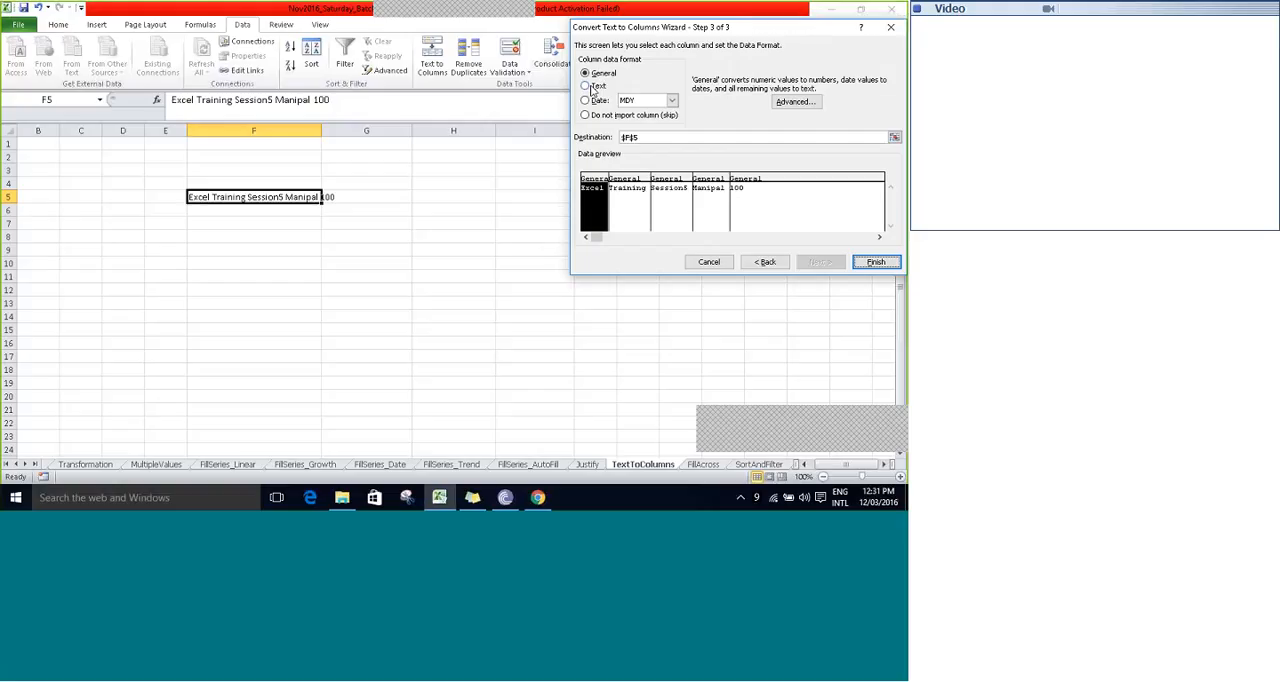
{"action": "left_click", "coordinate": [592, 88]}
{"action": "left_click", "coordinate": [634, 182]}
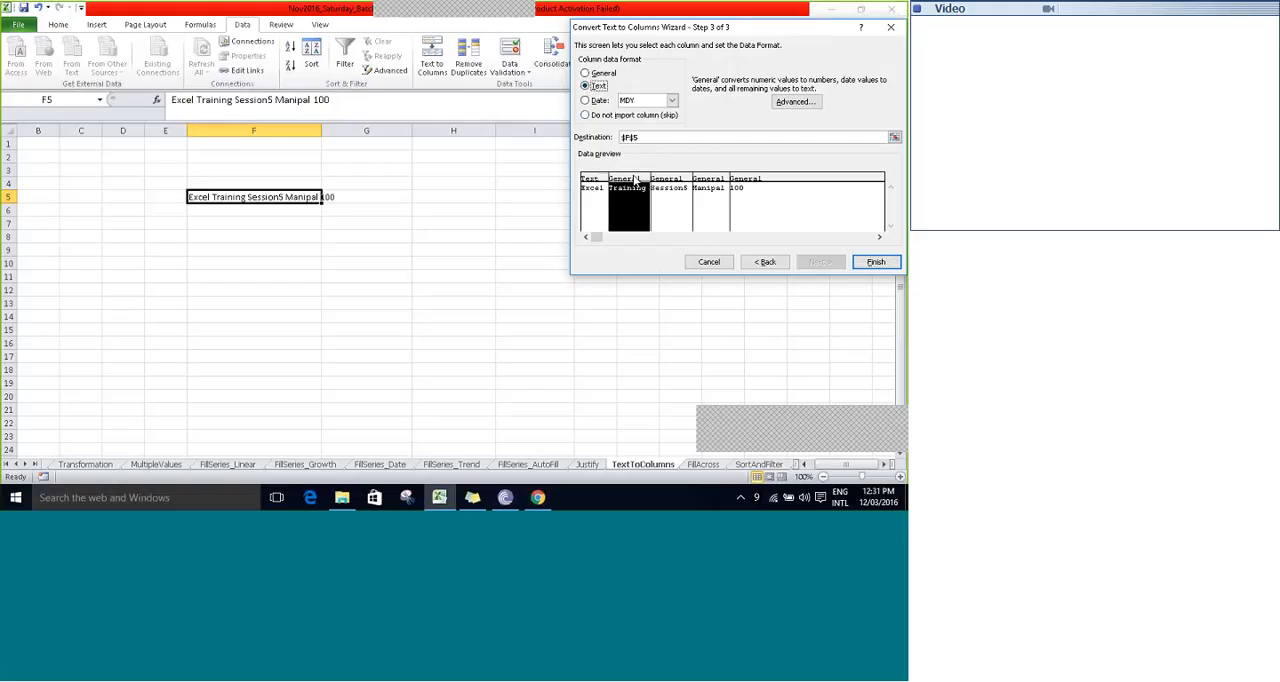
{"action": "left_click", "coordinate": [587, 86]}
{"action": "left_click", "coordinate": [669, 183]}
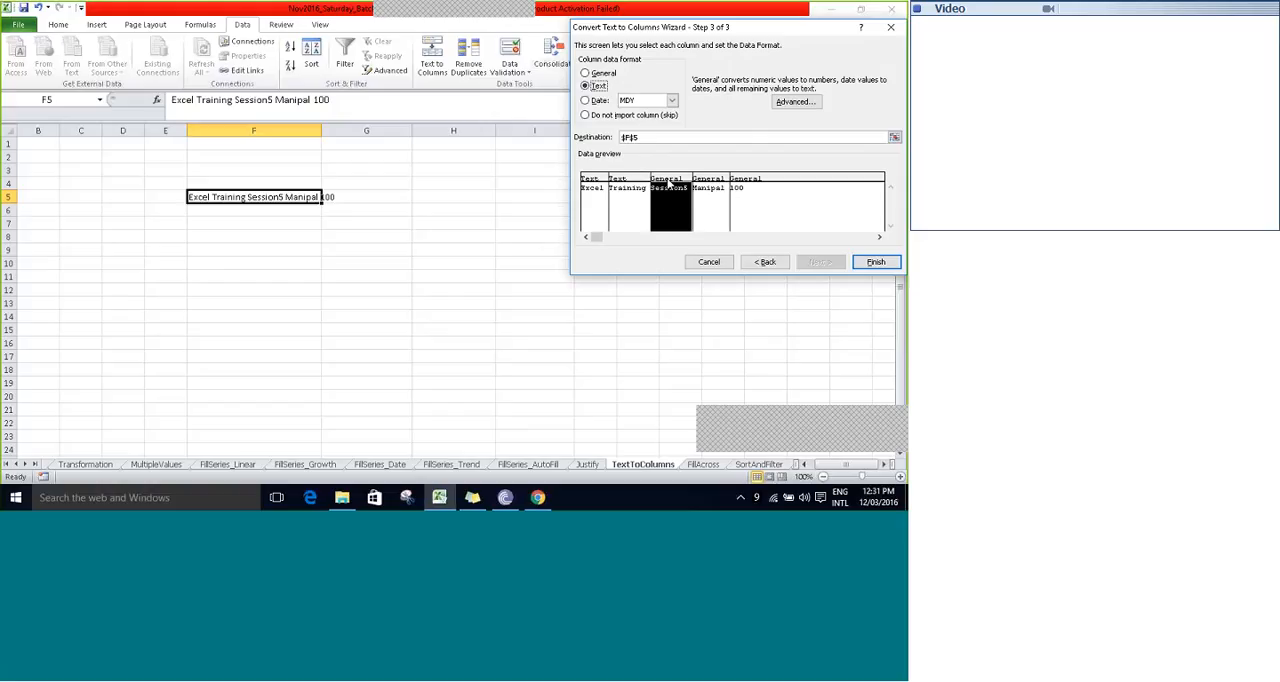
{"action": "left_click", "coordinate": [587, 86]}
{"action": "left_click", "coordinate": [672, 101]}
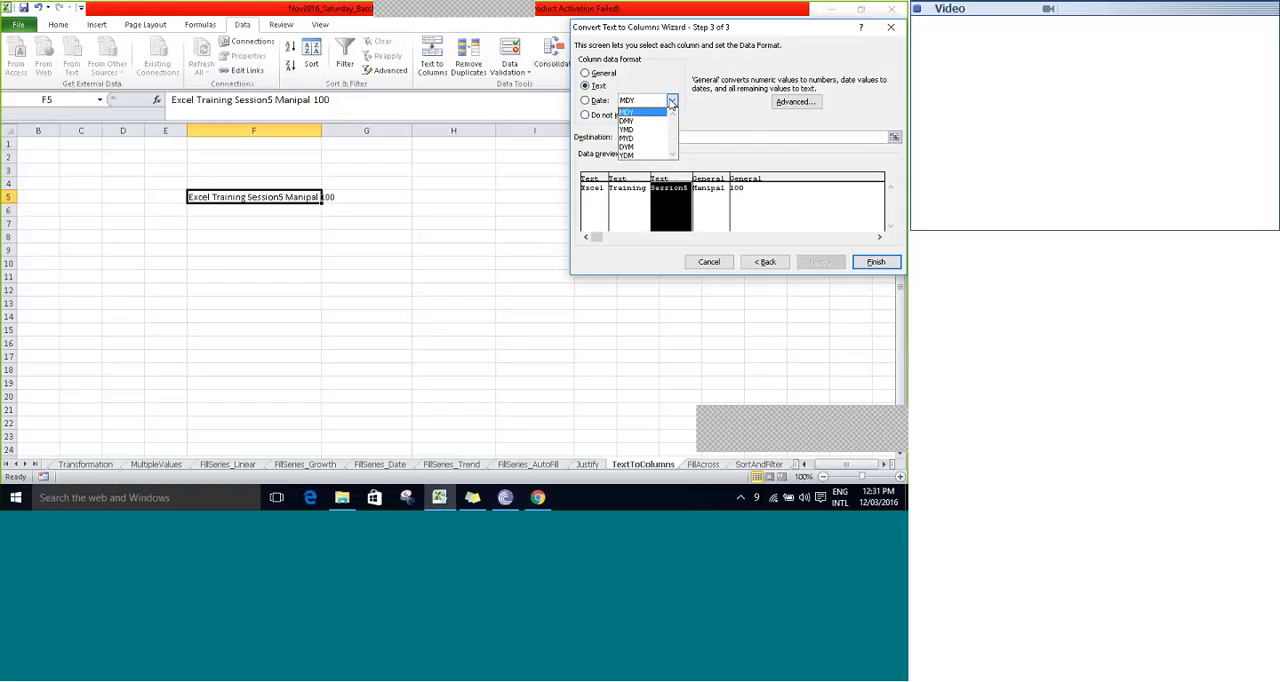
{"action": "left_click", "coordinate": [672, 101]}
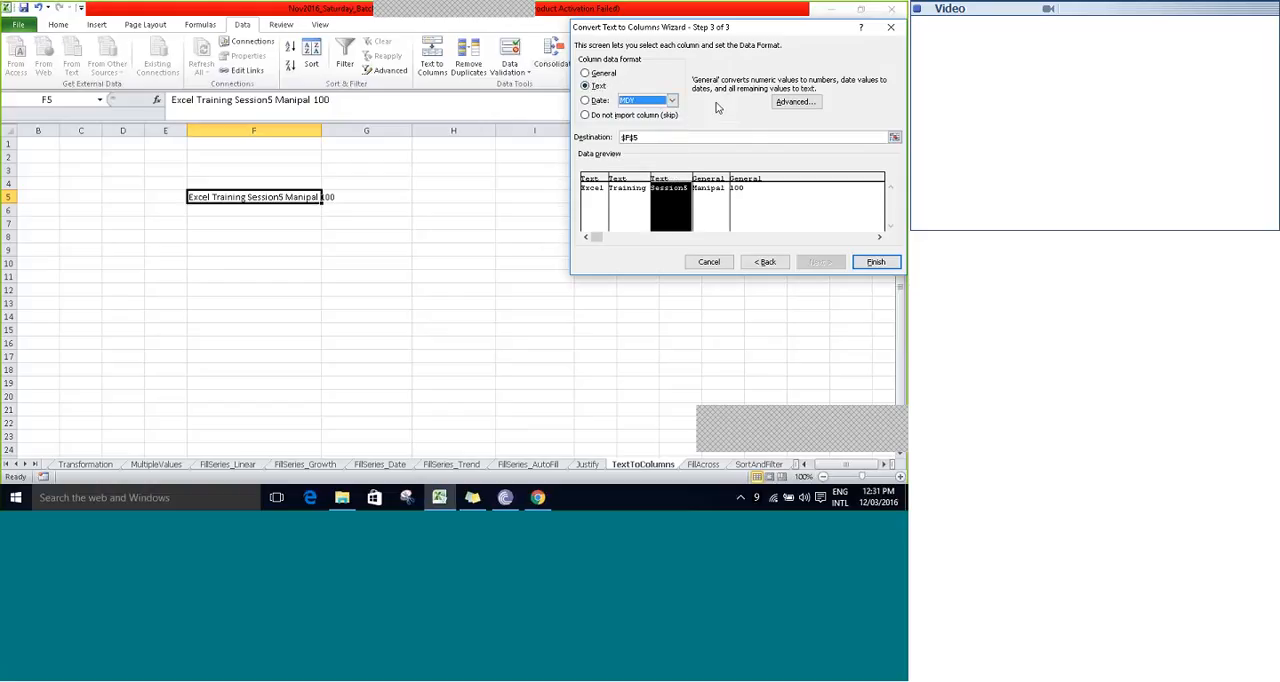
- Set cell F9 as the destination for the split text and finish the conversion
{"action": "left_click", "coordinate": [894, 138]}
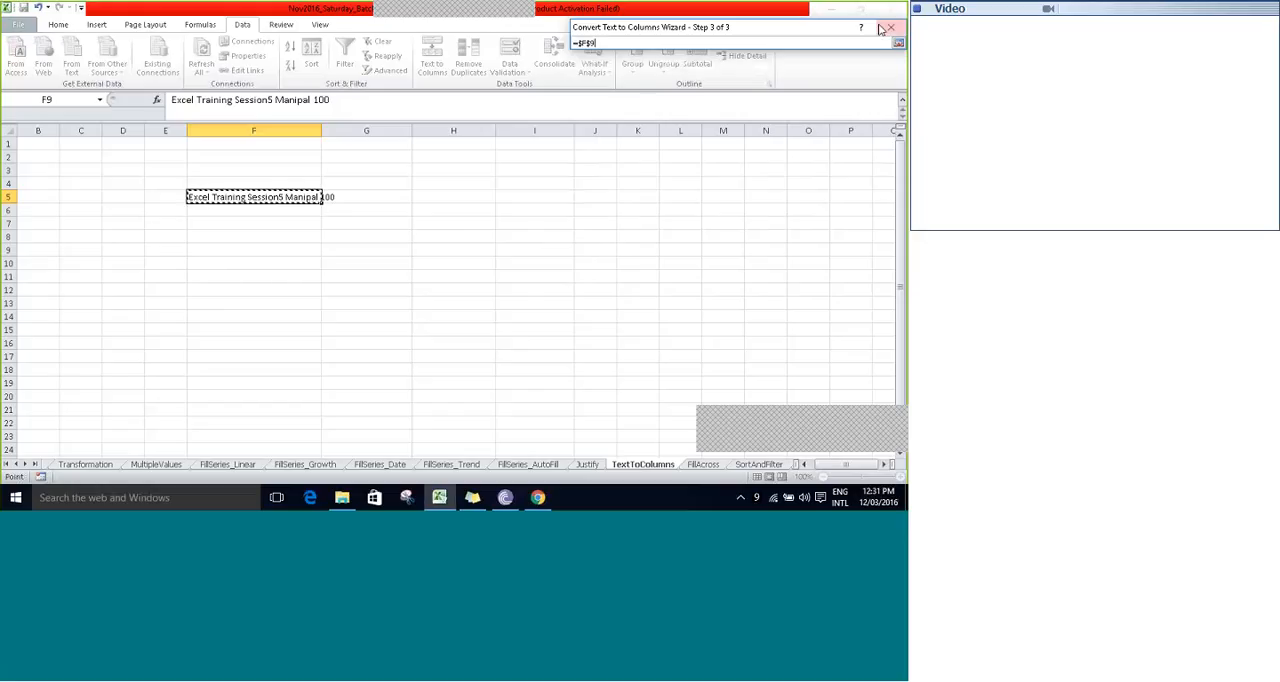
{"action": "left_click", "coordinate": [253, 250]}
{"action": "left_click", "coordinate": [898, 42]}
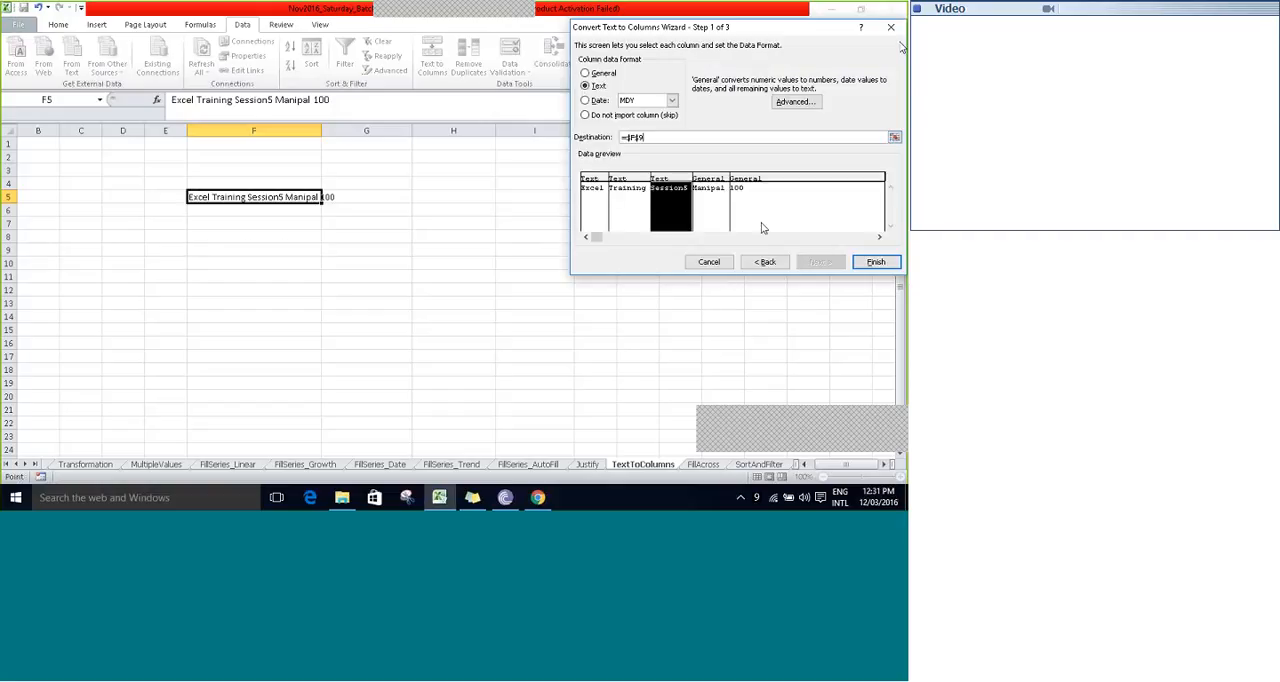
{"action": "left_click", "coordinate": [876, 261]}
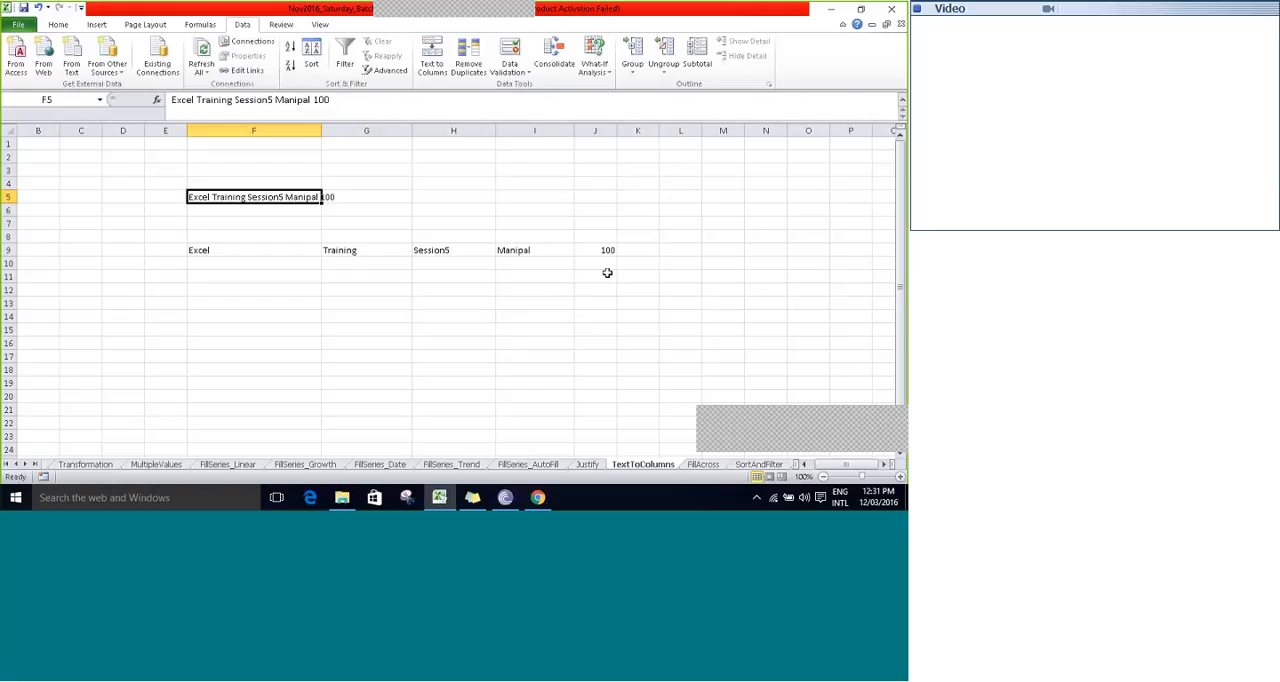
- Enter the comma-separated text apple,Banana,Orange in cell F14
{"action": "key", "text": "Return"}
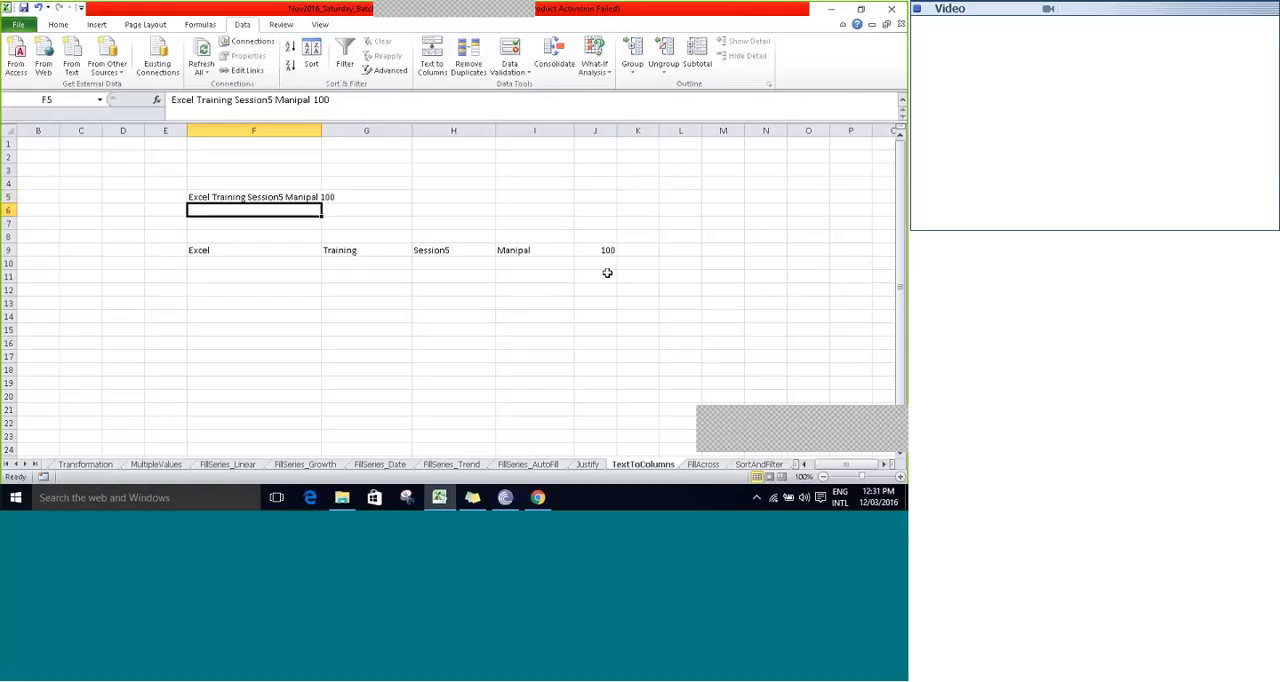
{"action": "key", "text": "Down"}
{"action": "key", "text": "Down"}
{"action": "key", "text": "Down"}
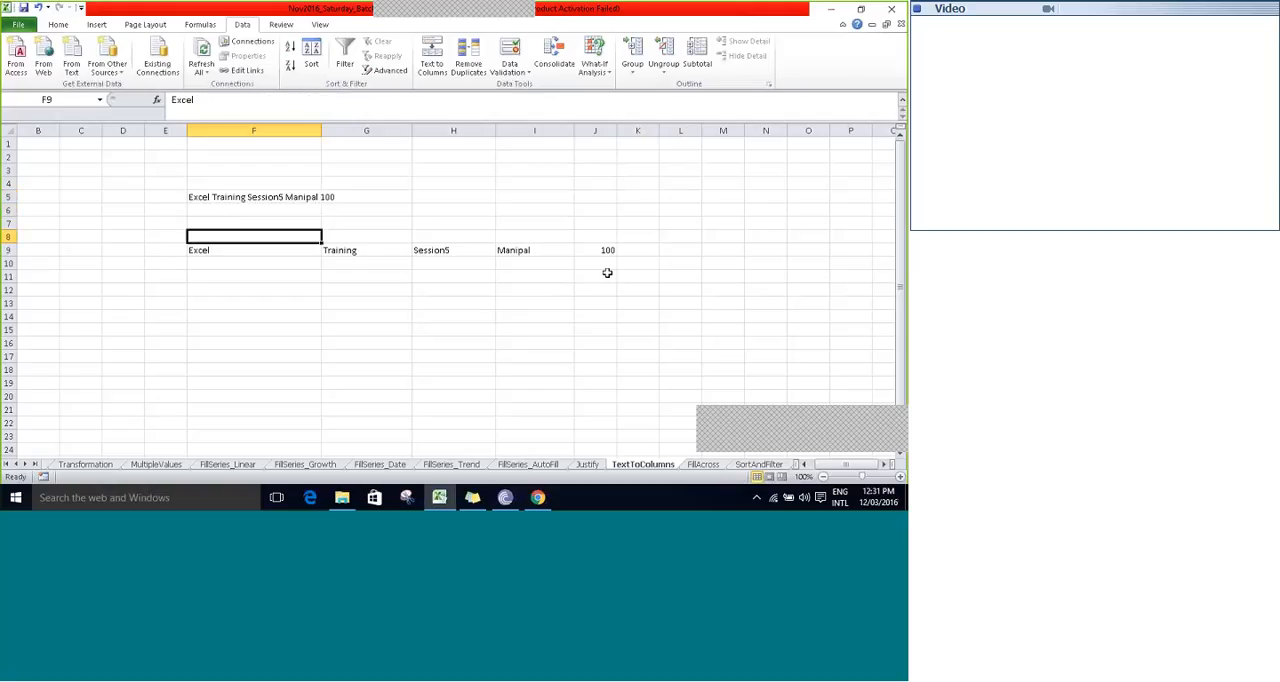
{"action": "key", "text": "Down"}
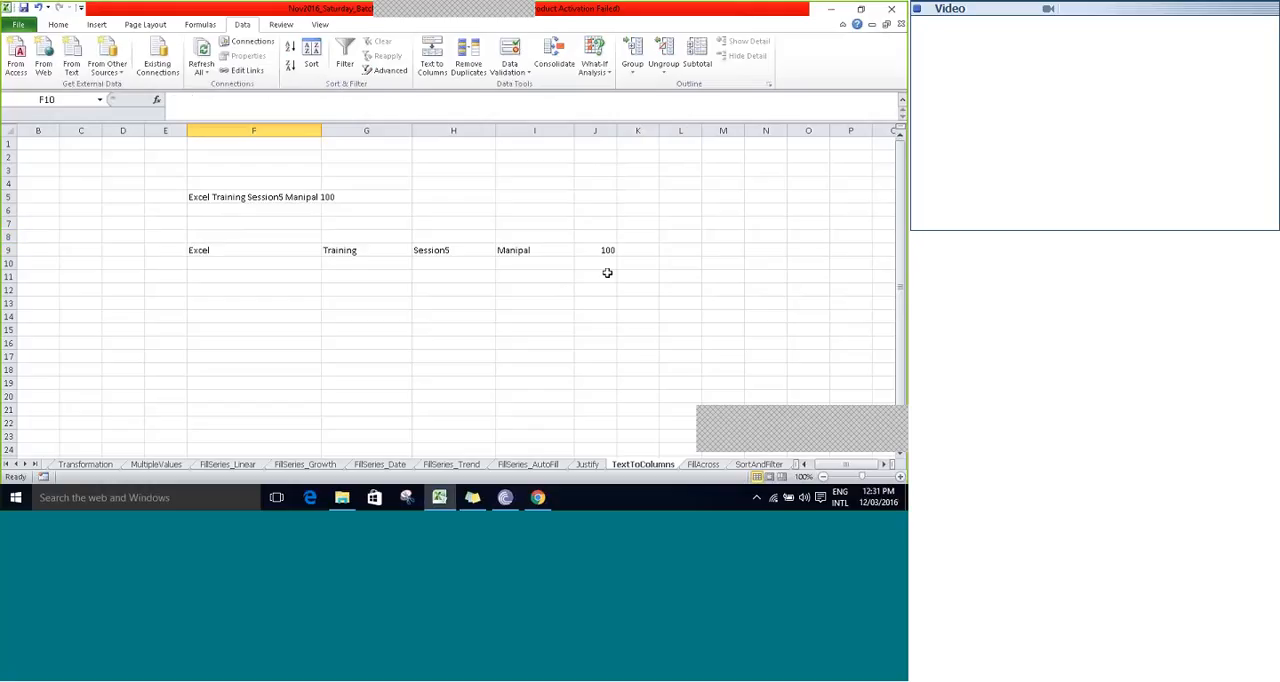
{"action": "key", "text": "Down"}
{"action": "key", "text": "Down"}
{"action": "key", "text": "Down"}
{"action": "key", "text": "Down"}
{"action": "type", "text": "a"}
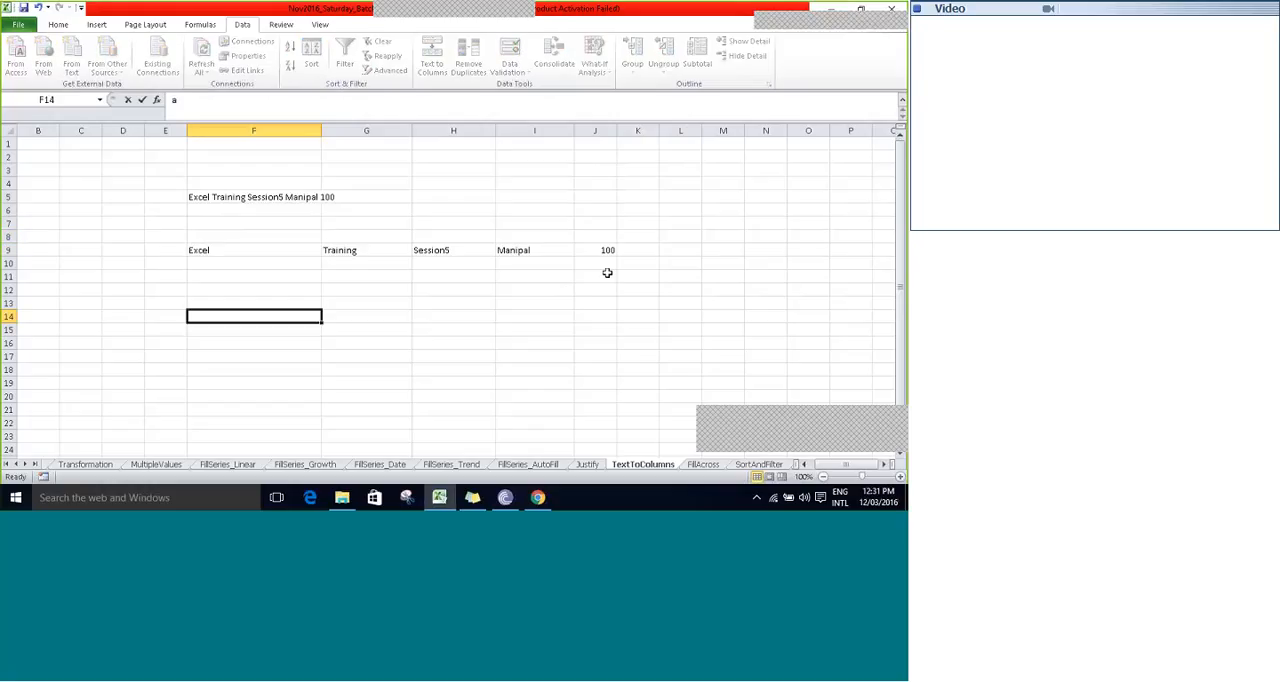
{"action": "type", "text": "pple"}
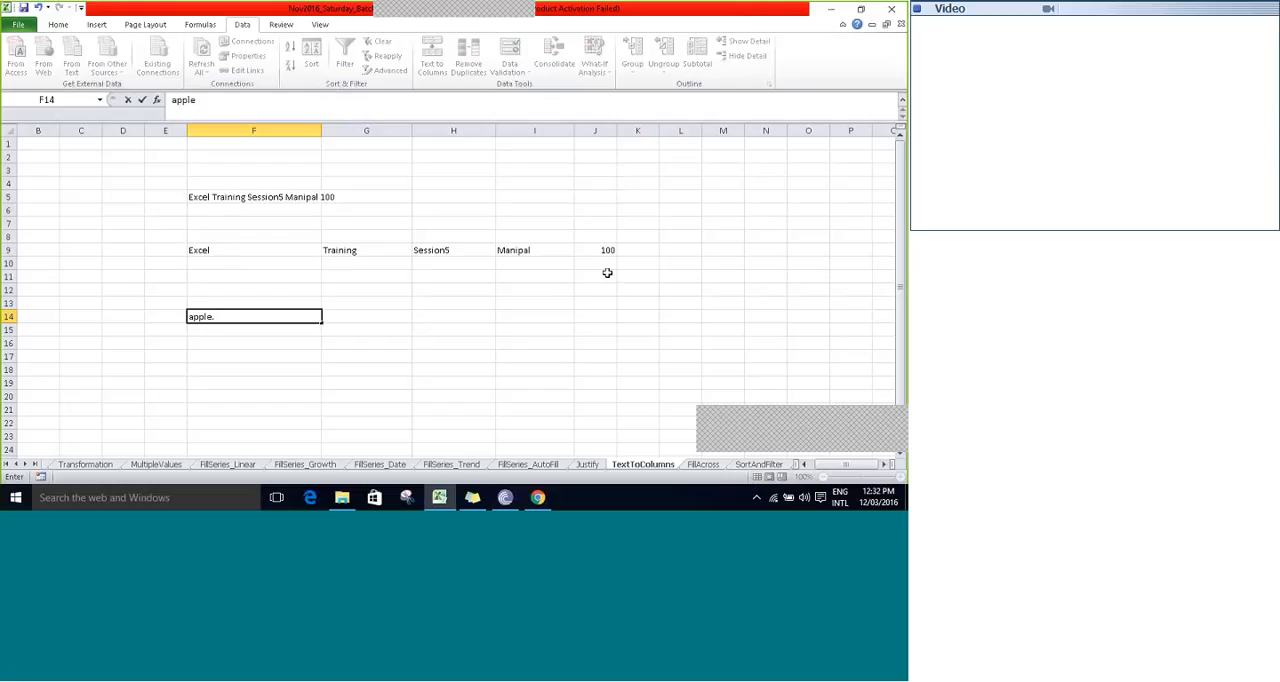
{"action": "type", "text": ",Banana,Orange"}
{"action": "key", "text": "Tab"}
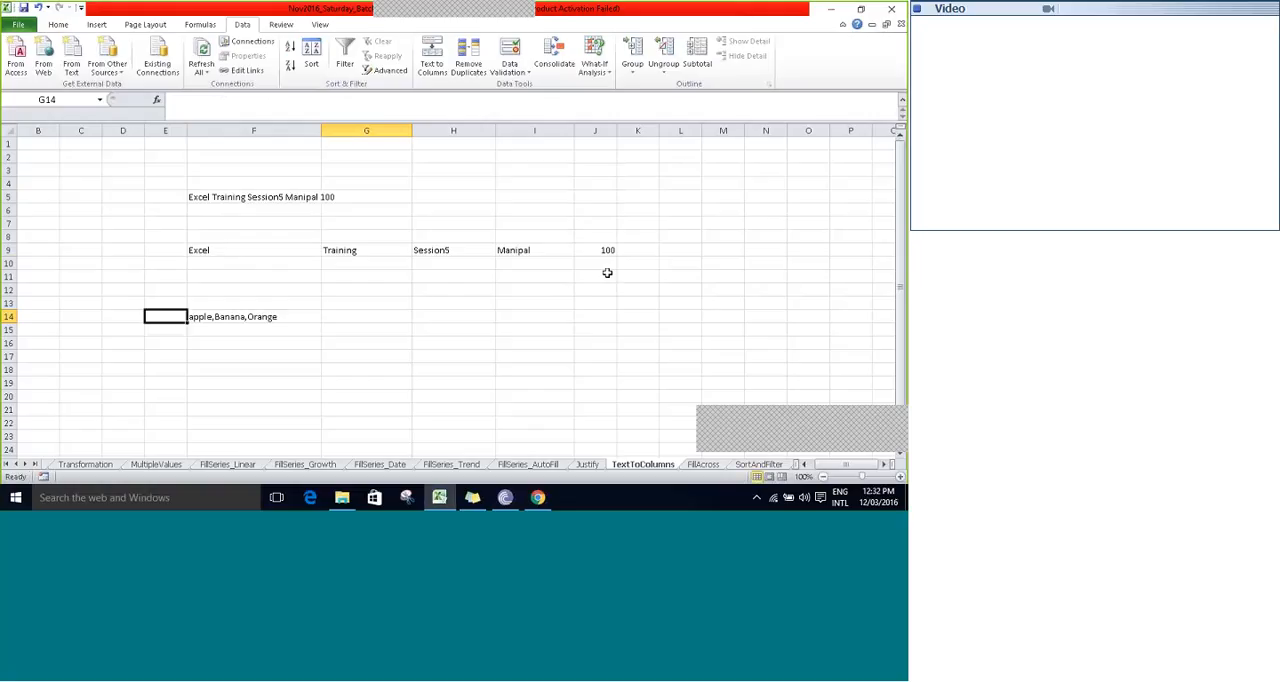
- Split F14 in place with Text to Columns as Delimited data, using Comma instead of Space as the delimiter
{"action": "key", "text": "Left"}
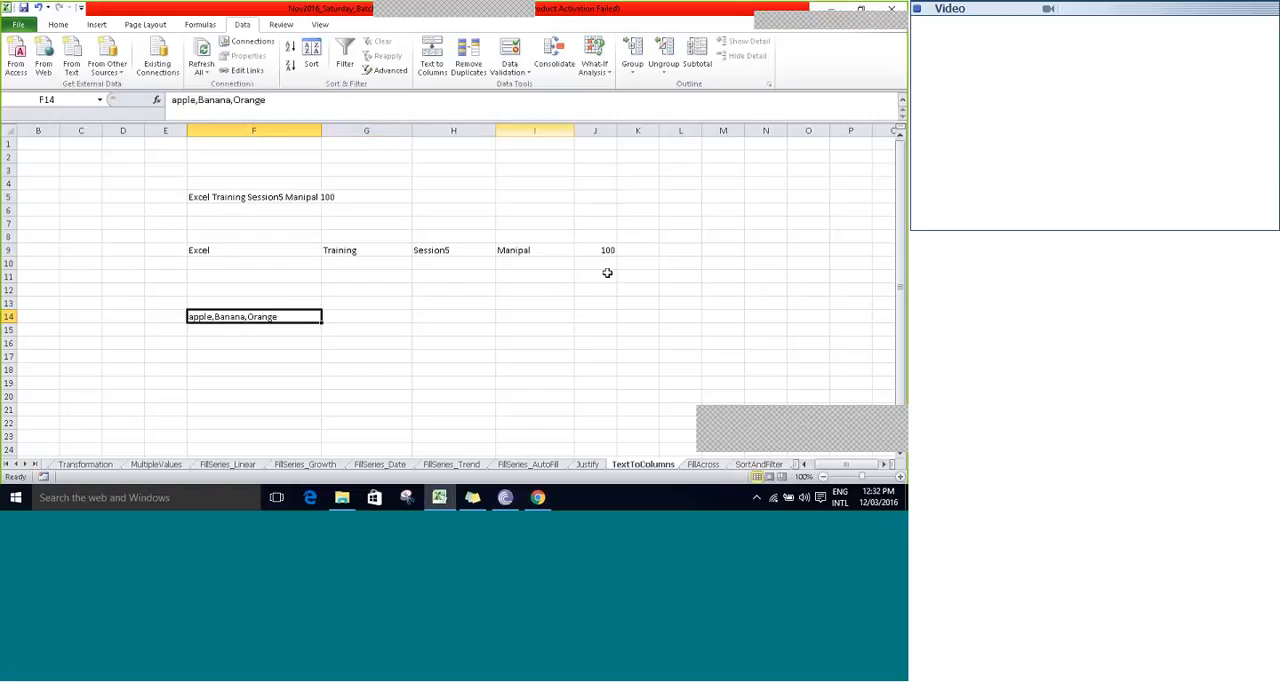
{"action": "left_click", "coordinate": [428, 74]}
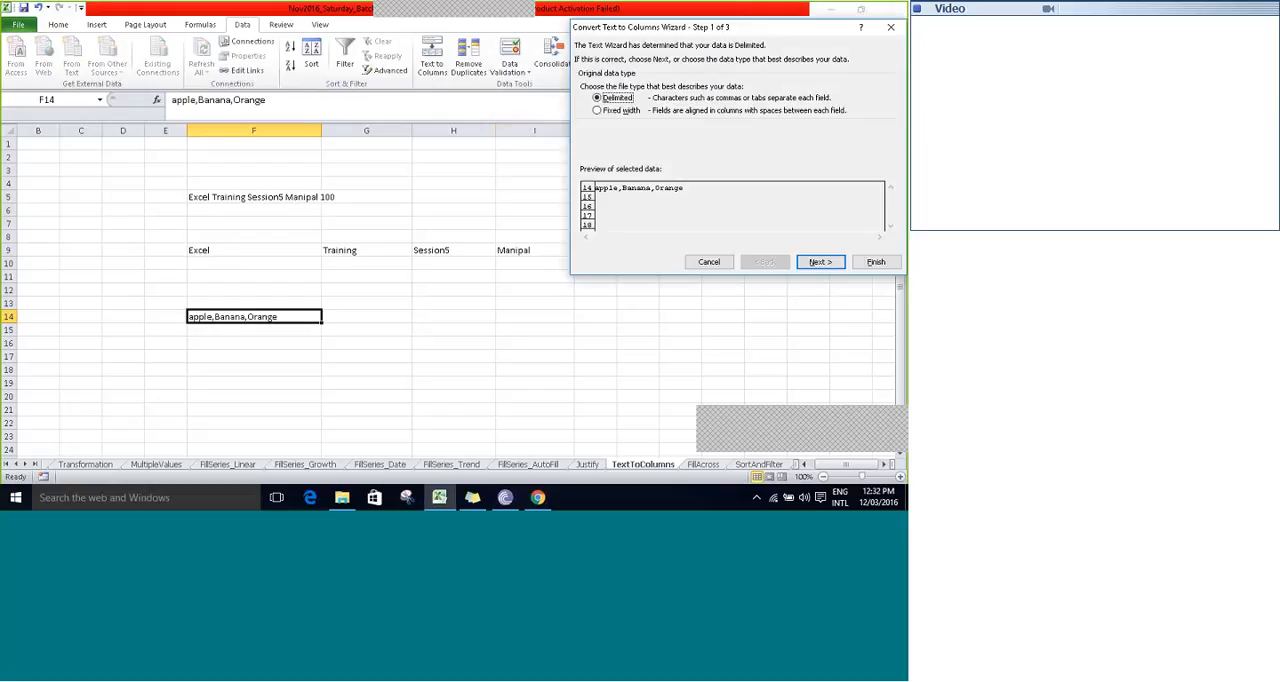
{"action": "left_click", "coordinate": [820, 262]}
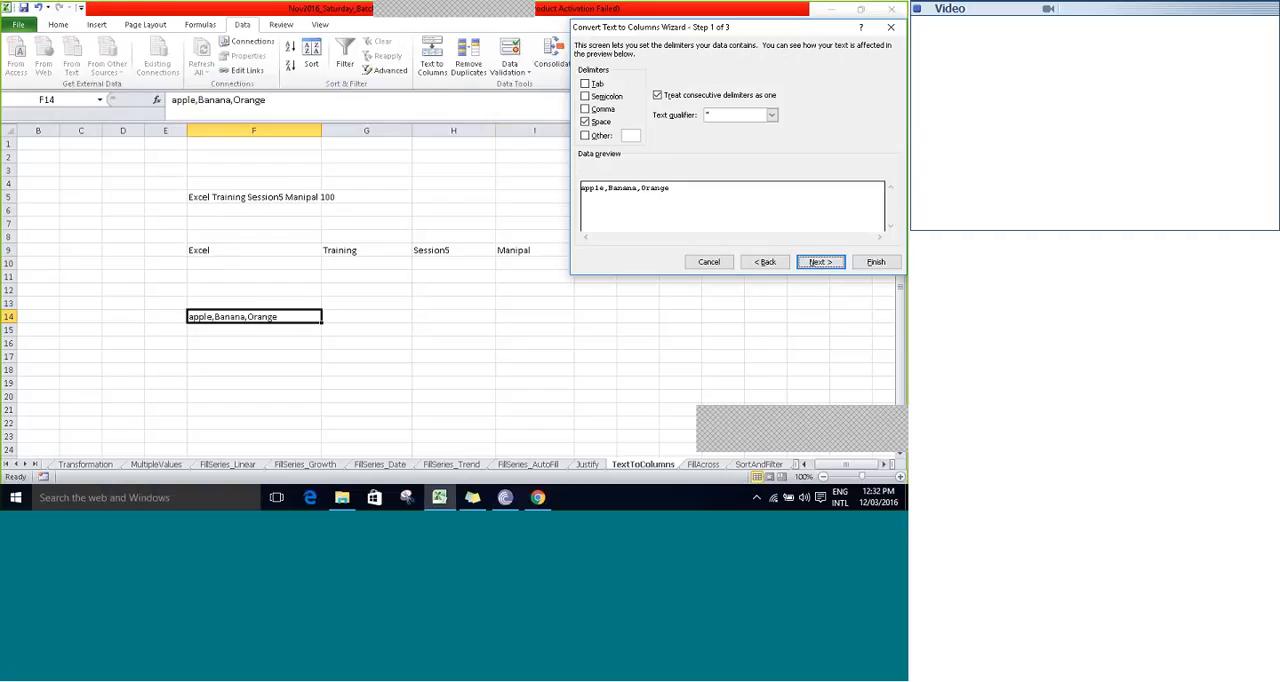
{"action": "left_click", "coordinate": [587, 122]}
{"action": "left_click", "coordinate": [586, 110]}
{"action": "left_click", "coordinate": [820, 261]}
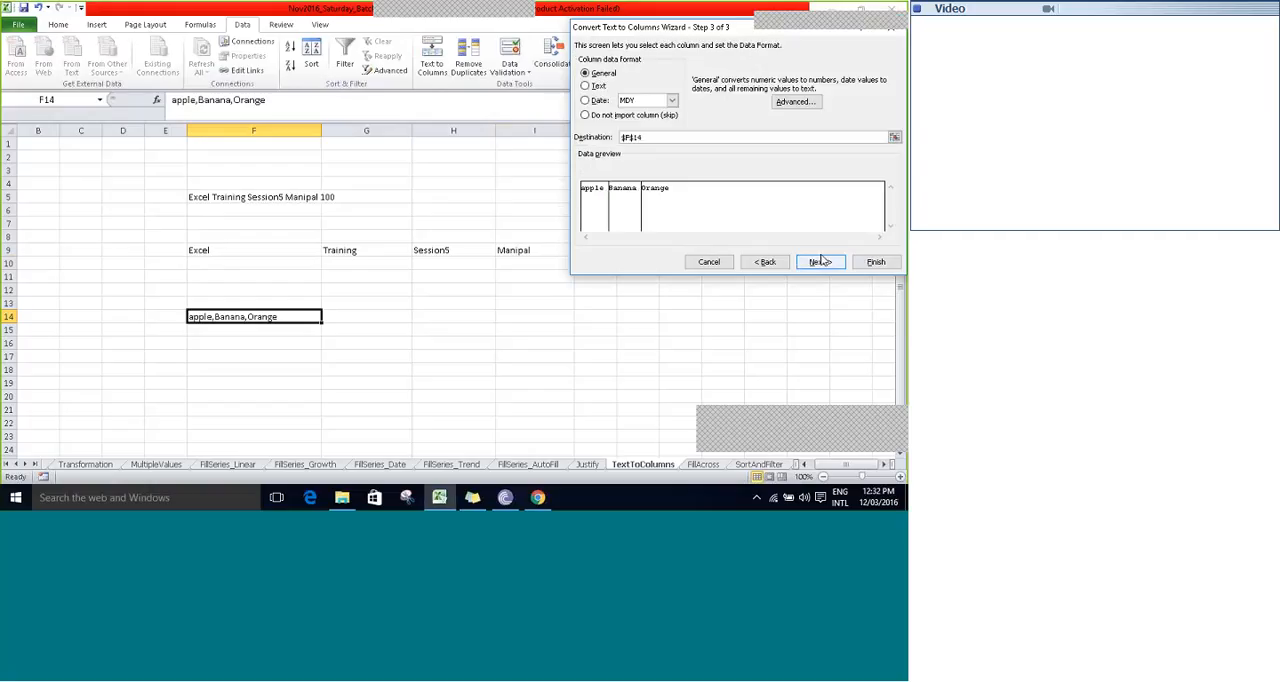
{"action": "left_click", "coordinate": [883, 265]}
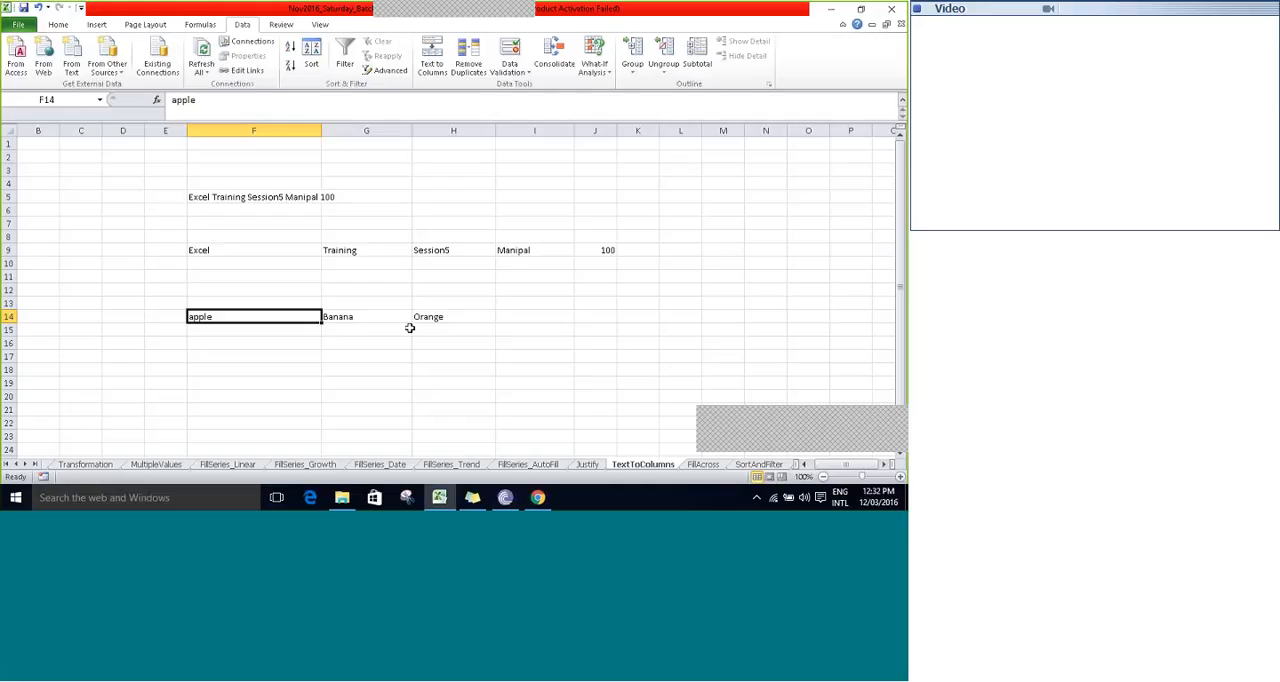
- Fill cell F20 with a long string of random letters without spaces
{"action": "key", "text": "Return"}
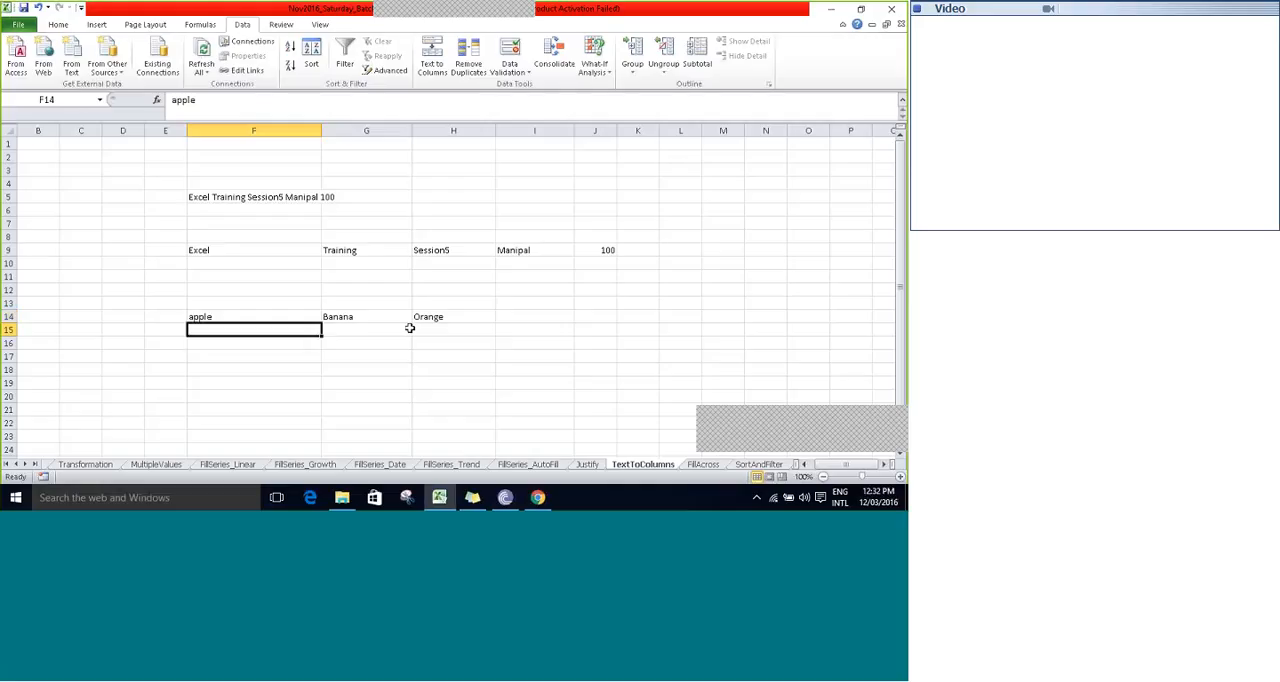
{"action": "scroll", "coordinate": [410, 328], "scroll_direction": "down", "scroll_amount": 2}
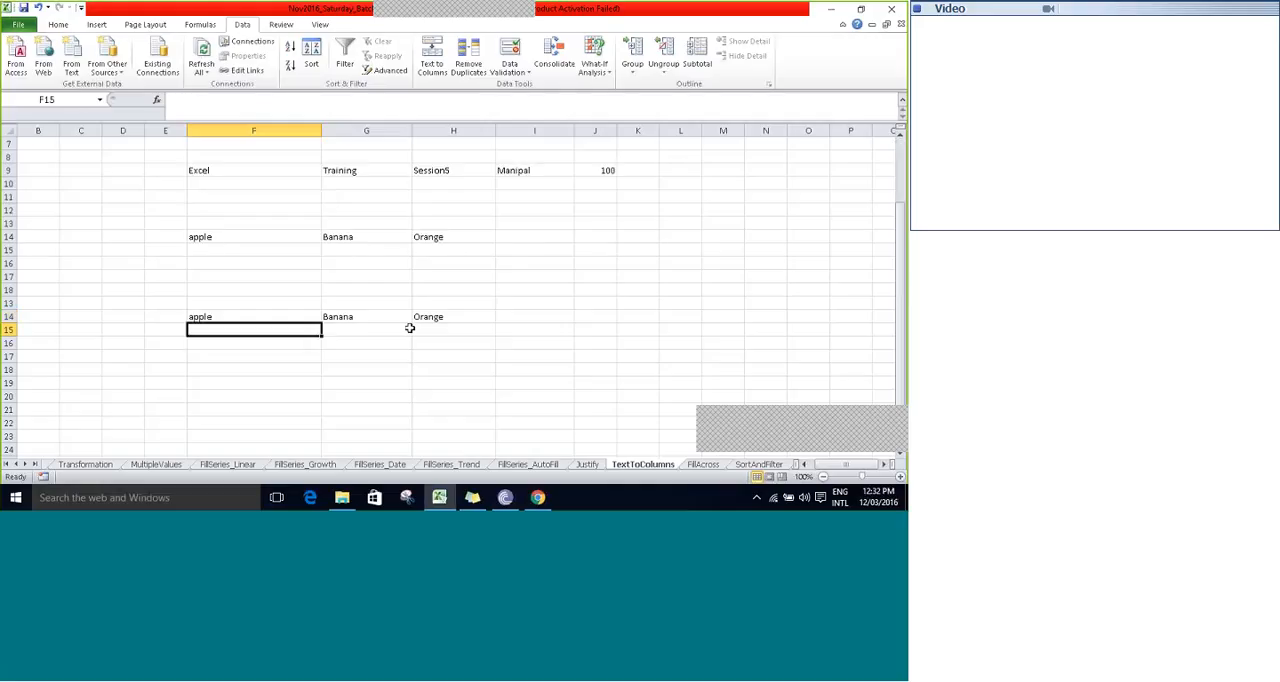
{"action": "key", "text": "Down"}
{"action": "key", "text": "Down"}
{"action": "key", "text": "Down"}
{"action": "key", "text": "Down"}
{"action": "key", "text": "Down"}
{"action": "key", "text": "Down"}
{"action": "key", "text": "Down"}
{"action": "key", "text": "Down"}
{"action": "key", "text": "Down"}
{"action": "key", "text": "Down"}
{"action": "key", "text": "Down"}
{"action": "key", "text": "Down"}
{"action": "key", "text": "Down"}
{"action": "key", "text": "Down"}
{"action": "key", "text": "Up"}
{"action": "key", "text": "Up"}
{"action": "key", "text": "Up"}
{"action": "key", "text": "Up"}
{"action": "key", "text": "Up"}
{"action": "key", "text": "Up"}
{"action": "key", "text": "Up"}
{"action": "key", "text": "Up"}
{"action": "key", "text": "Up"}
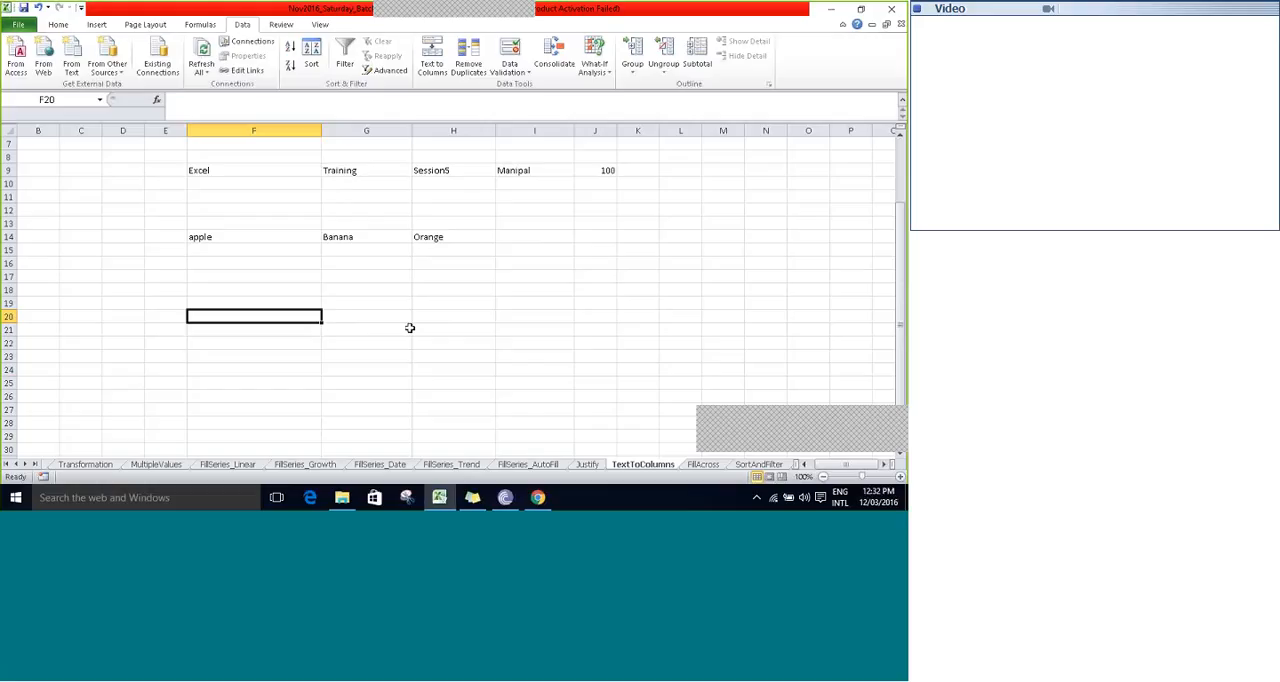
{"action": "type", "text": "kljldfjsdlakfj"}
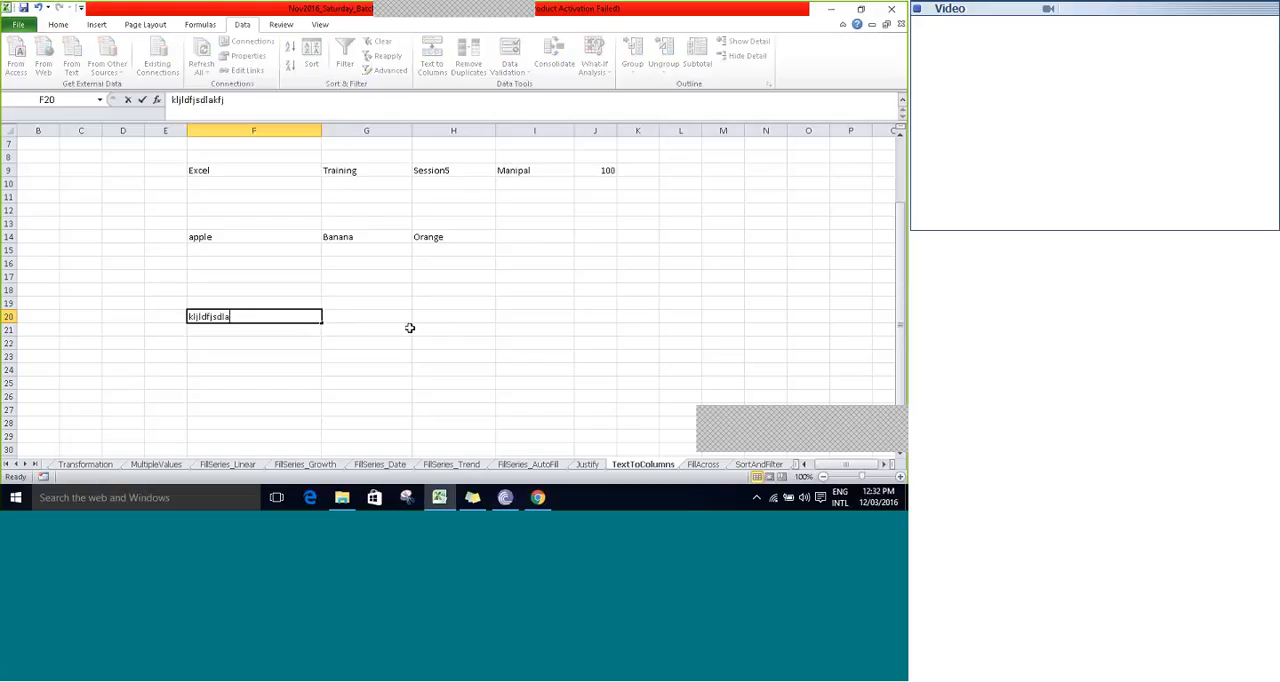
{"action": "type", "text": "lsjafdl;sjaflsajflasfljsflsj"}
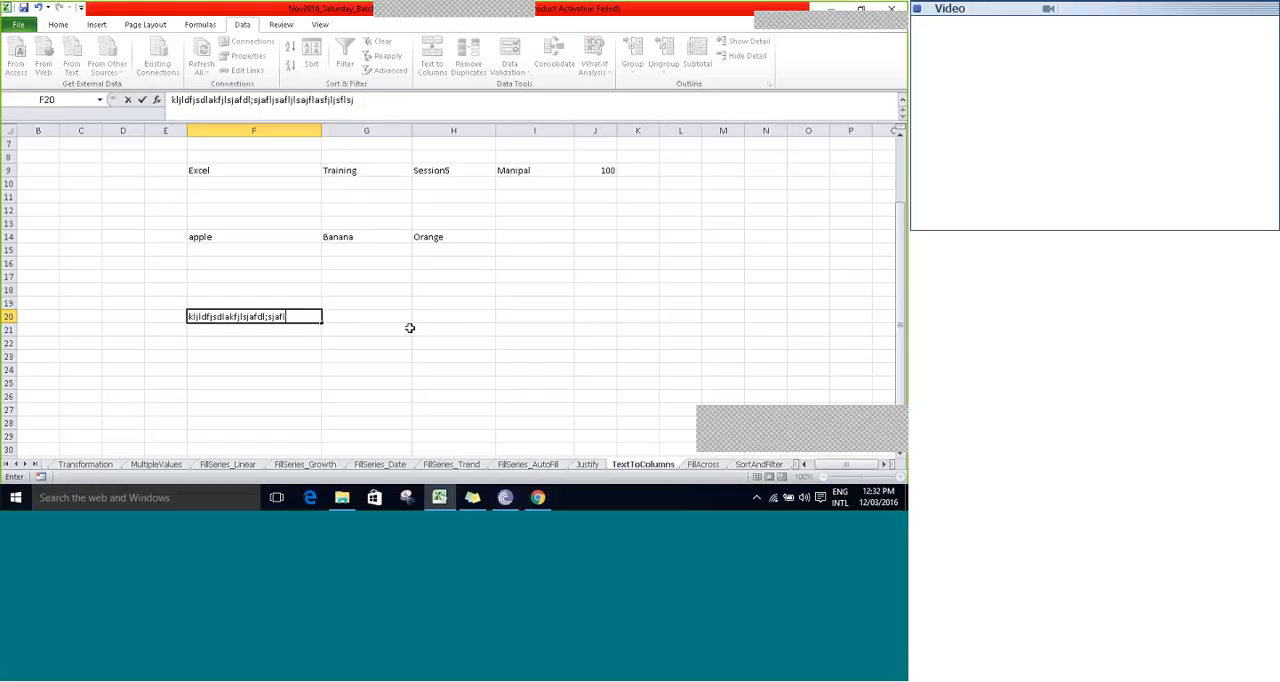
{"action": "key", "text": "Tab"}
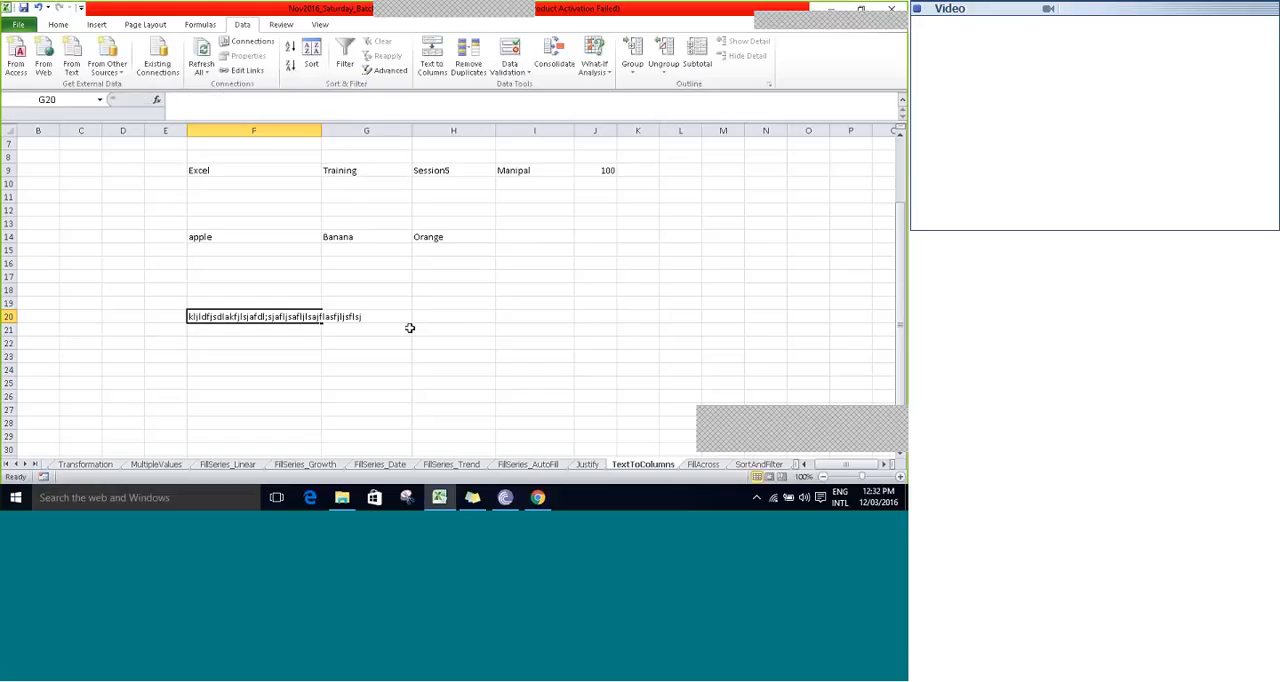
{"action": "key", "text": "Left"}
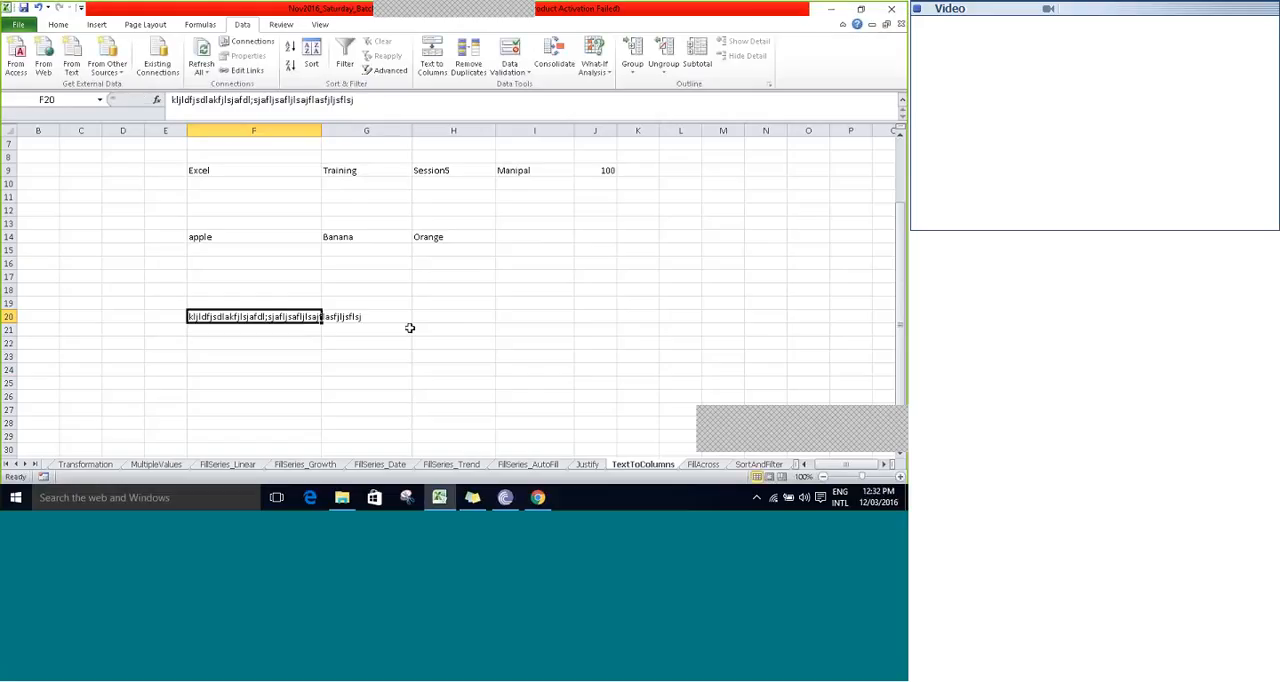
- Replace the content of cell F20 with the unspaced text TrainingonExcel2010Day5TextToColumns
{"action": "type", "text": "TrainingonExce"}
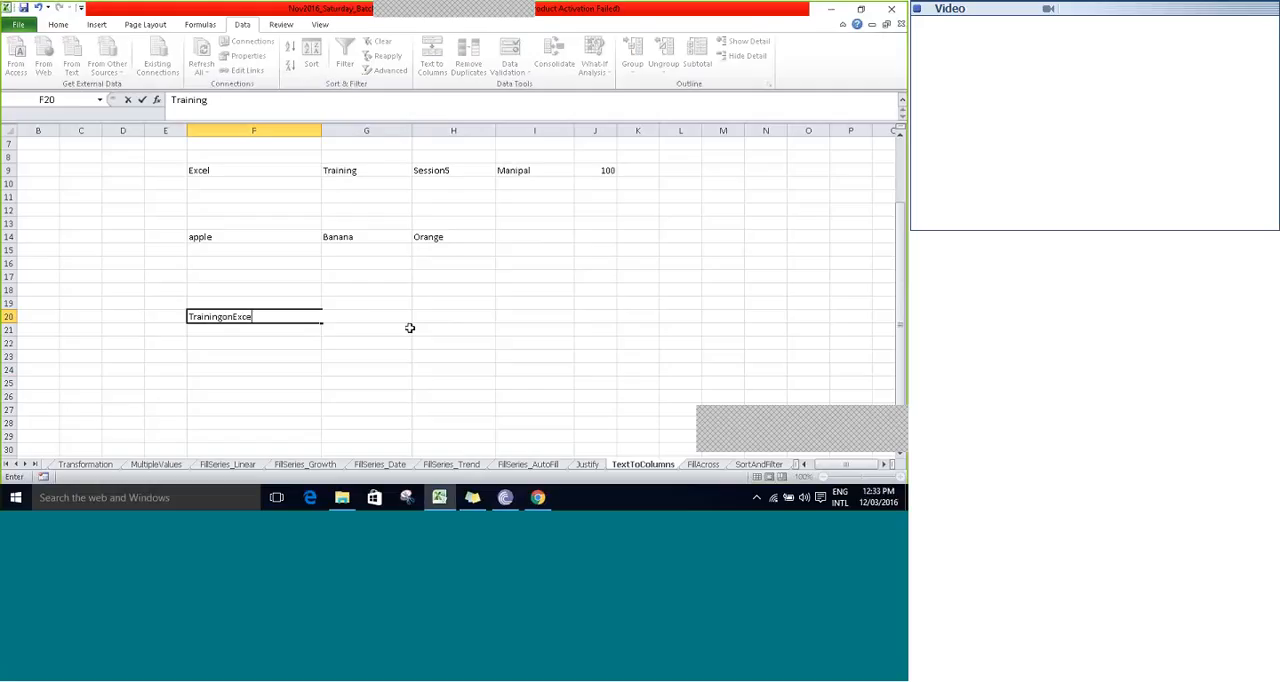
{"action": "type", "text": "l2010Day5TextTo"}
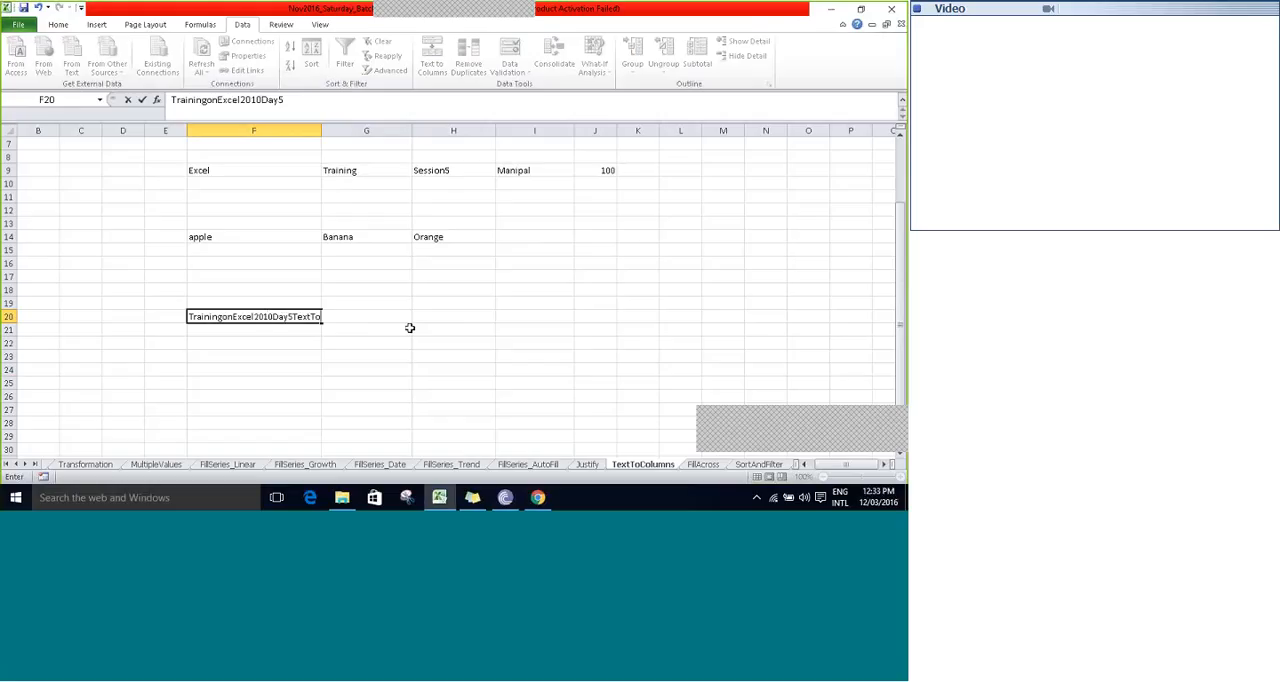
{"action": "type", "text": "Columns"}
{"action": "key", "text": "Tab"}
{"action": "key", "text": "Left"}
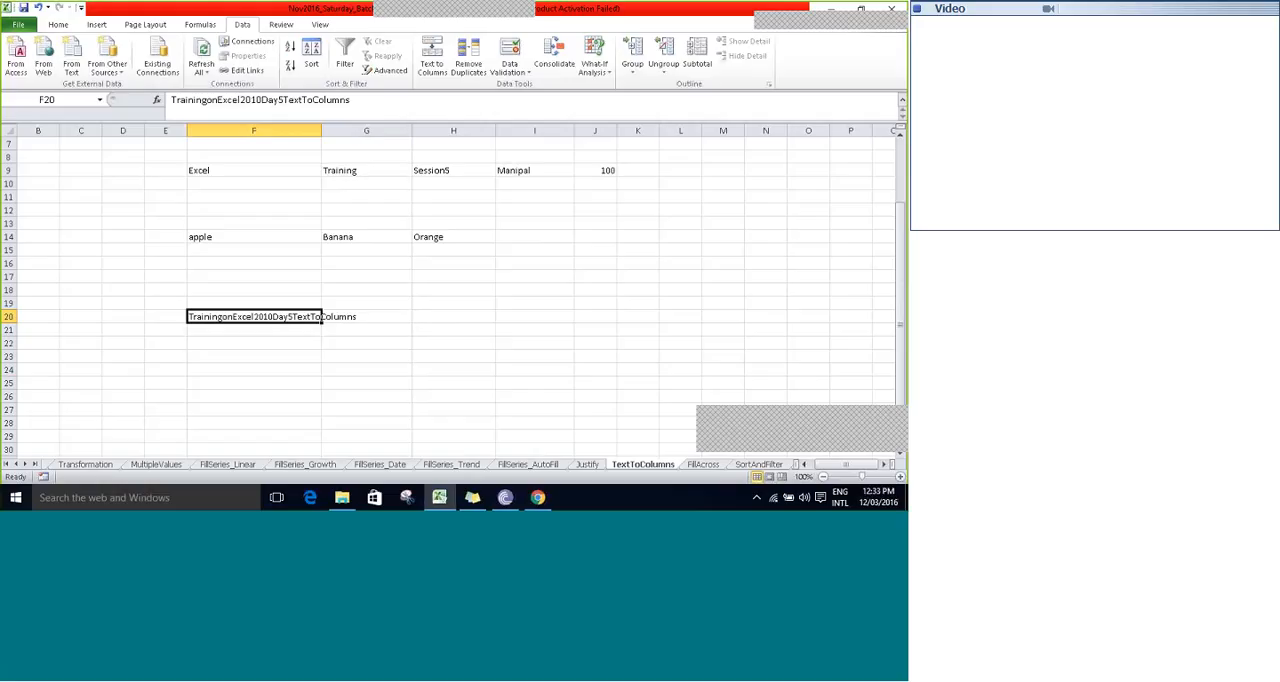
- Start a Fixed width Text to Columns split of F20, placing column breaks after Training, on, Excel, 2010 and Day5
{"action": "left_click", "coordinate": [431, 64]}
{"action": "left_click", "coordinate": [598, 110]}
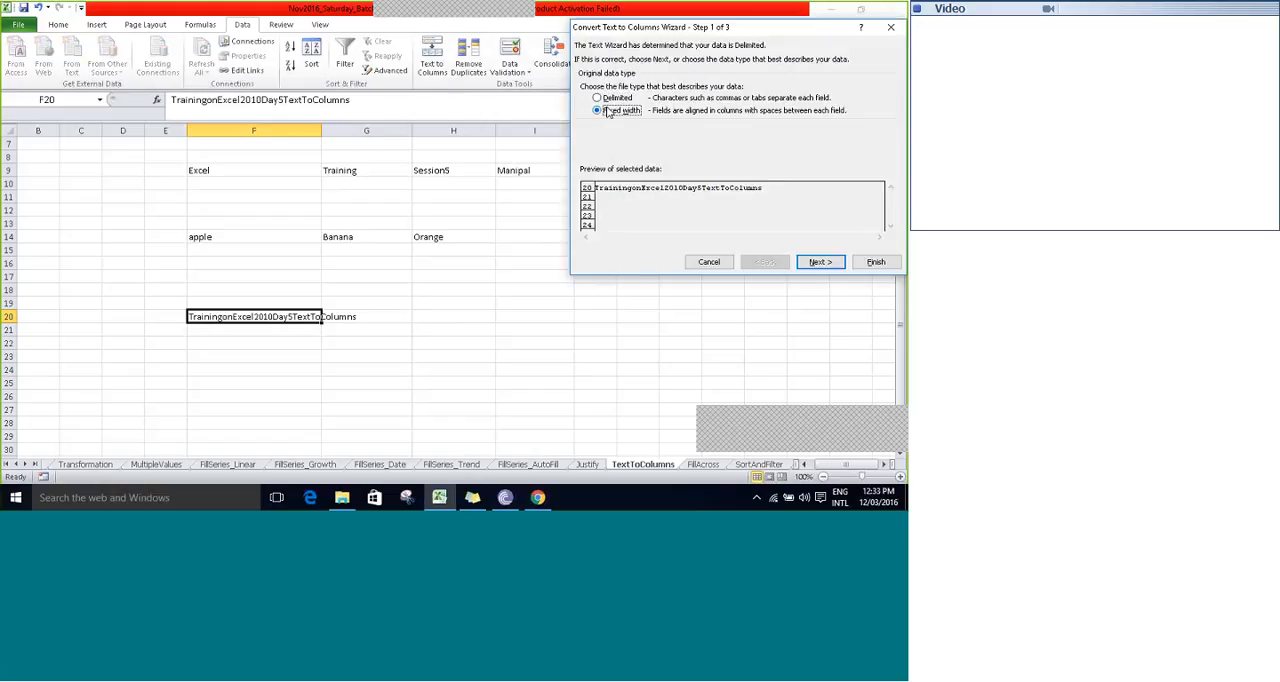
{"action": "left_click", "coordinate": [822, 262]}
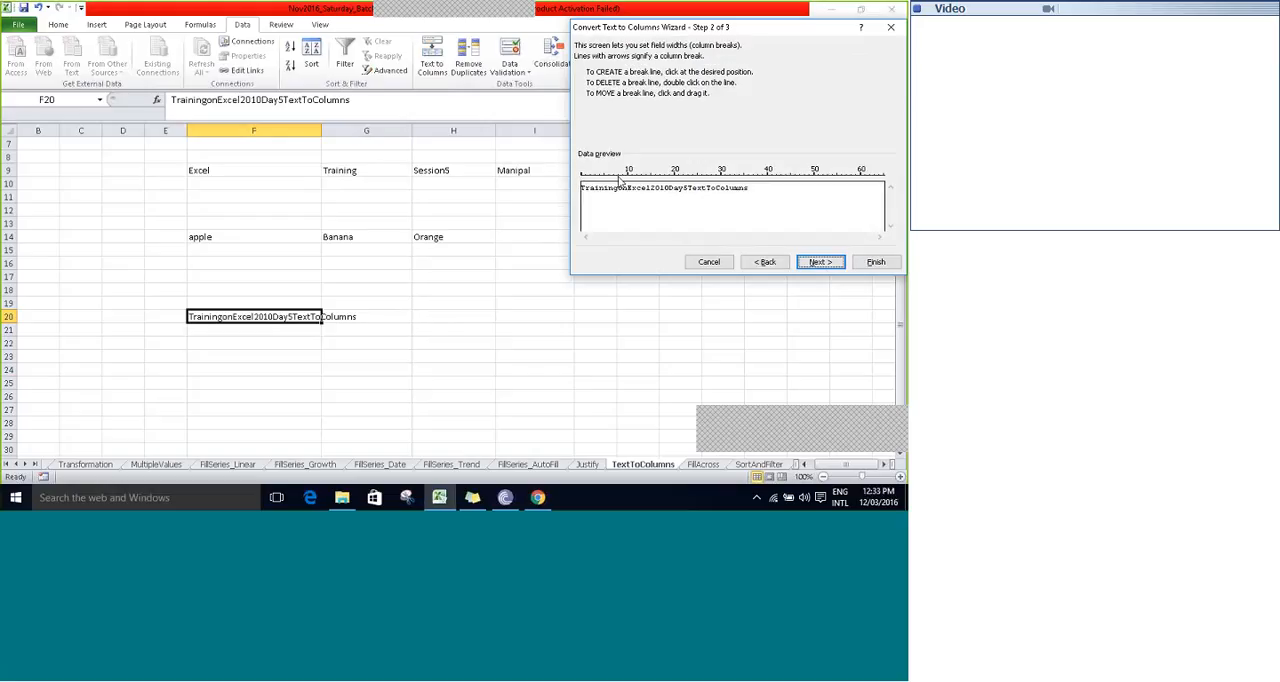
{"action": "left_click", "coordinate": [619, 180]}
{"action": "left_click", "coordinate": [628, 180]}
{"action": "left_click", "coordinate": [651, 182]}
{"action": "left_click", "coordinate": [670, 182]}
{"action": "left_click", "coordinate": [692, 185]}
{"action": "left_click_drag", "start_coordinate": [692, 180], "coordinate": [687, 181]}
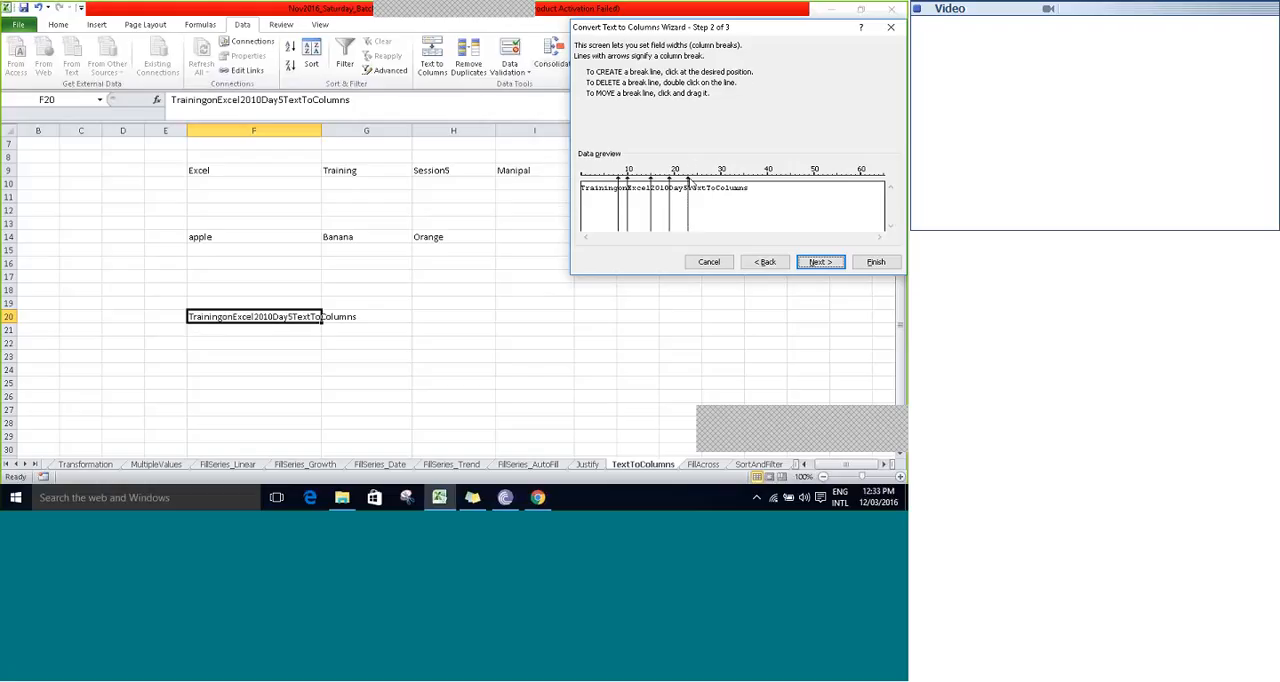
- Add column breaks after Text, To and Columns, and finish splitting F20 in place with the General format
{"action": "left_click", "coordinate": [706, 185]}
{"action": "left_click", "coordinate": [716, 185]}
{"action": "left_click", "coordinate": [748, 183]}
{"action": "left_click", "coordinate": [822, 263]}
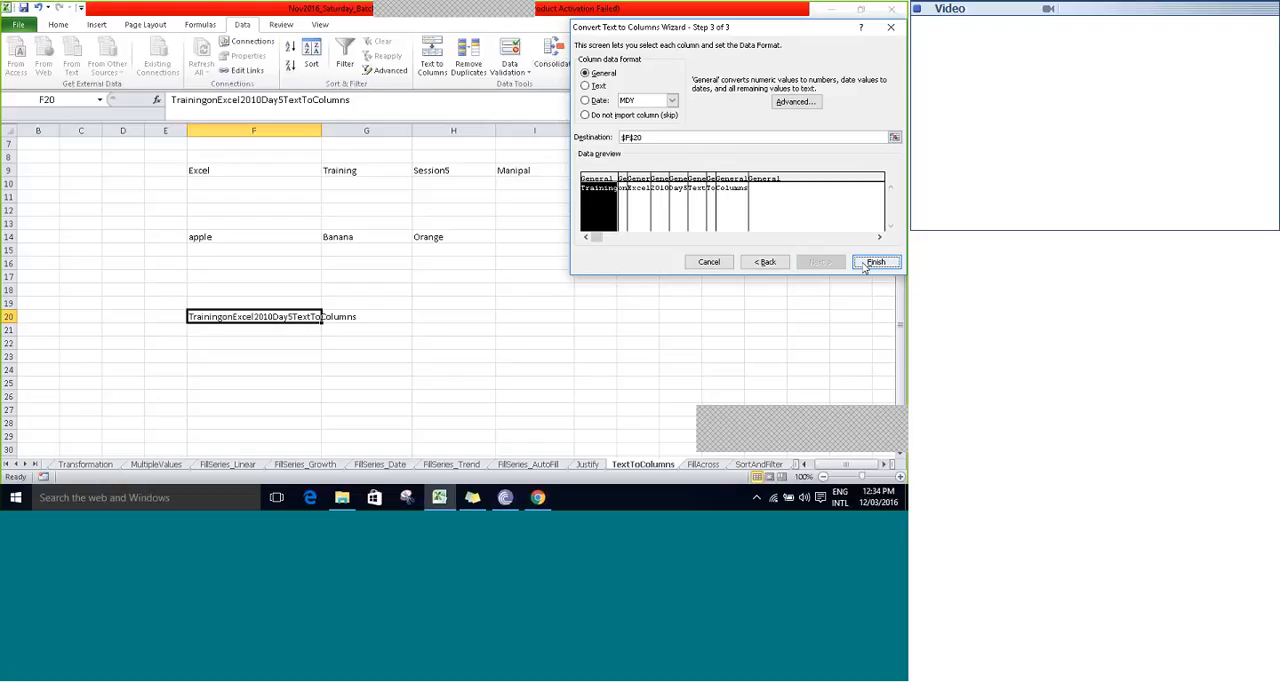
{"action": "left_click", "coordinate": [862, 262]}
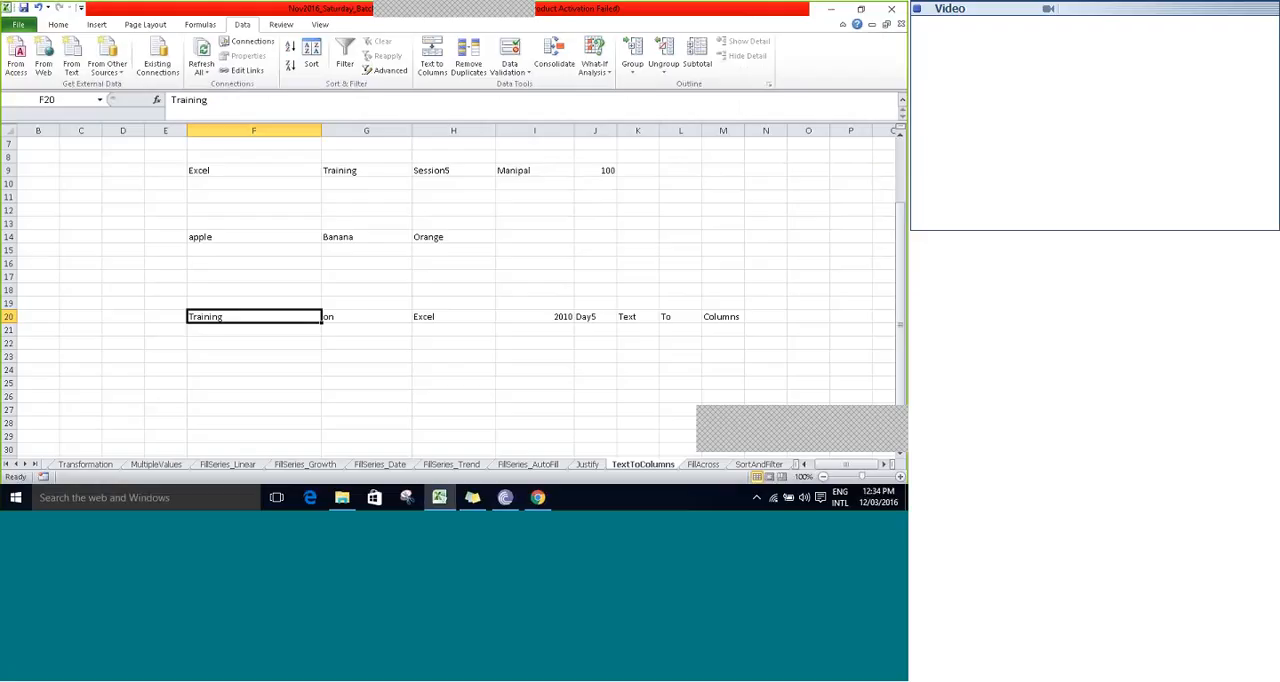
- Run Text to Columns on F20 again with the default Delimited settings, and save the workbook
{"action": "left_click", "coordinate": [436, 68]}
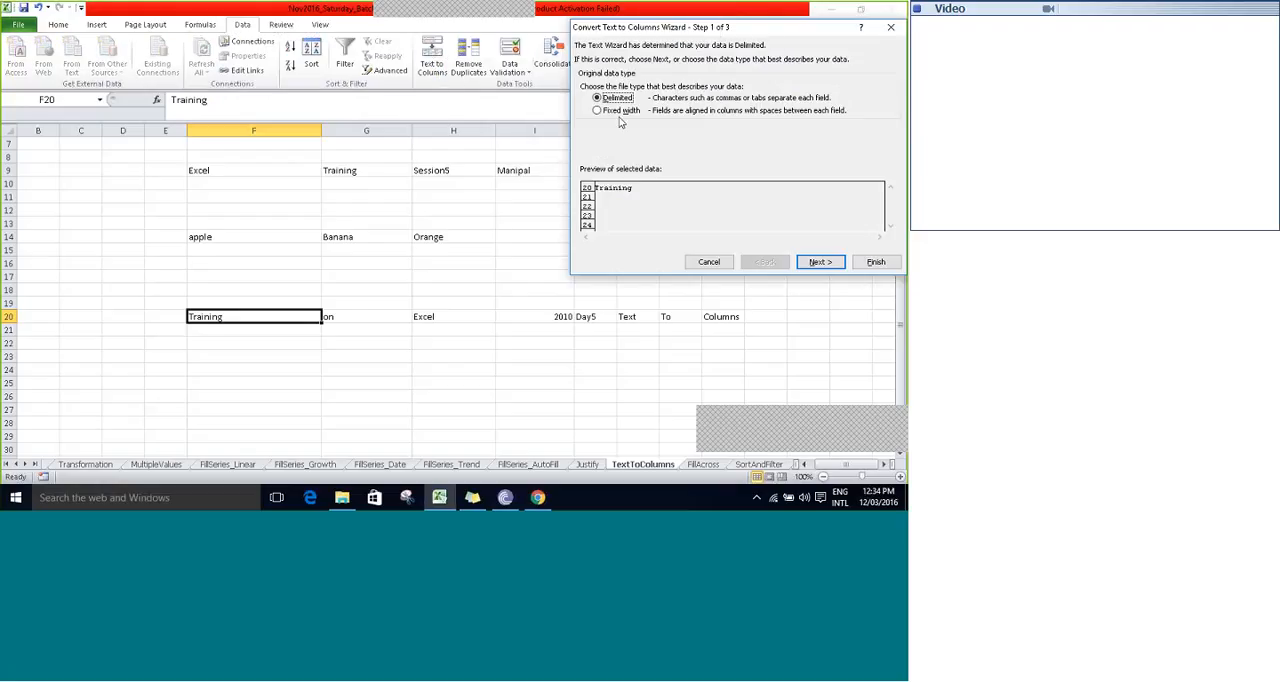
{"action": "left_click", "coordinate": [889, 268]}
{"action": "left_click", "coordinate": [594, 222]}
{"action": "key", "text": "ctrl+s"}
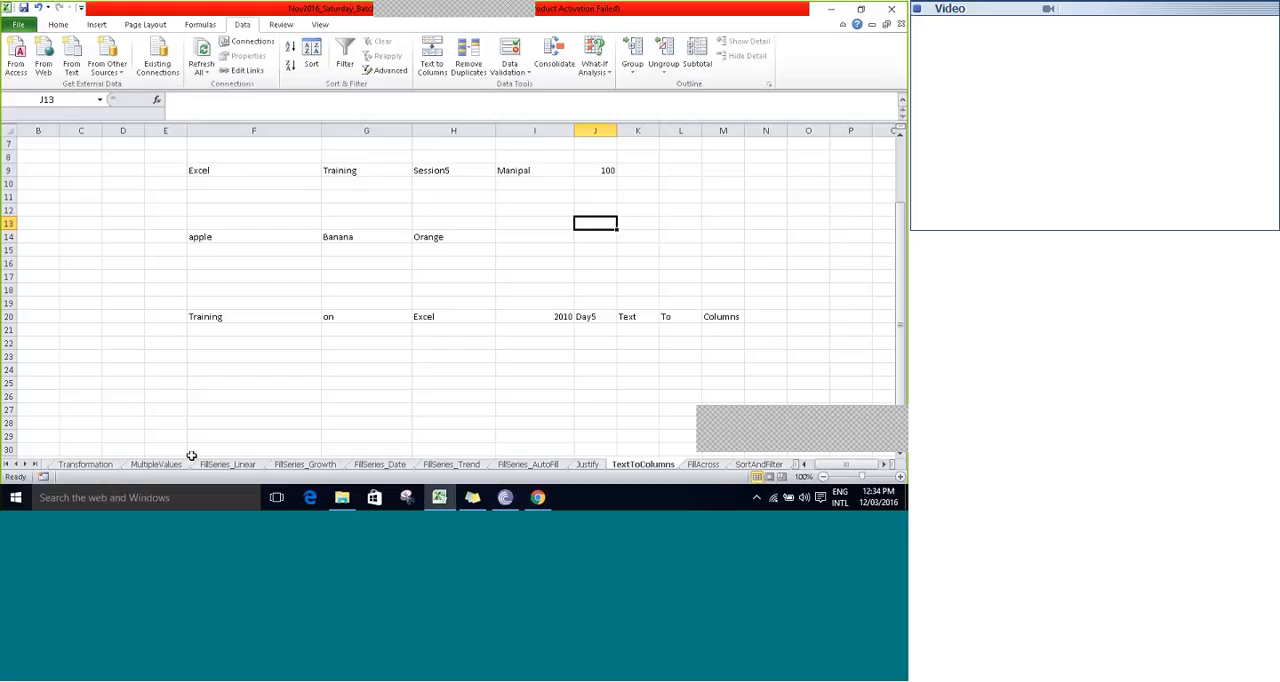
- Move Sheet17 and Sheet16 directly after the FillAcross sheet, with Sheet17 placed first
{"action": "left_click", "coordinate": [24, 464]}
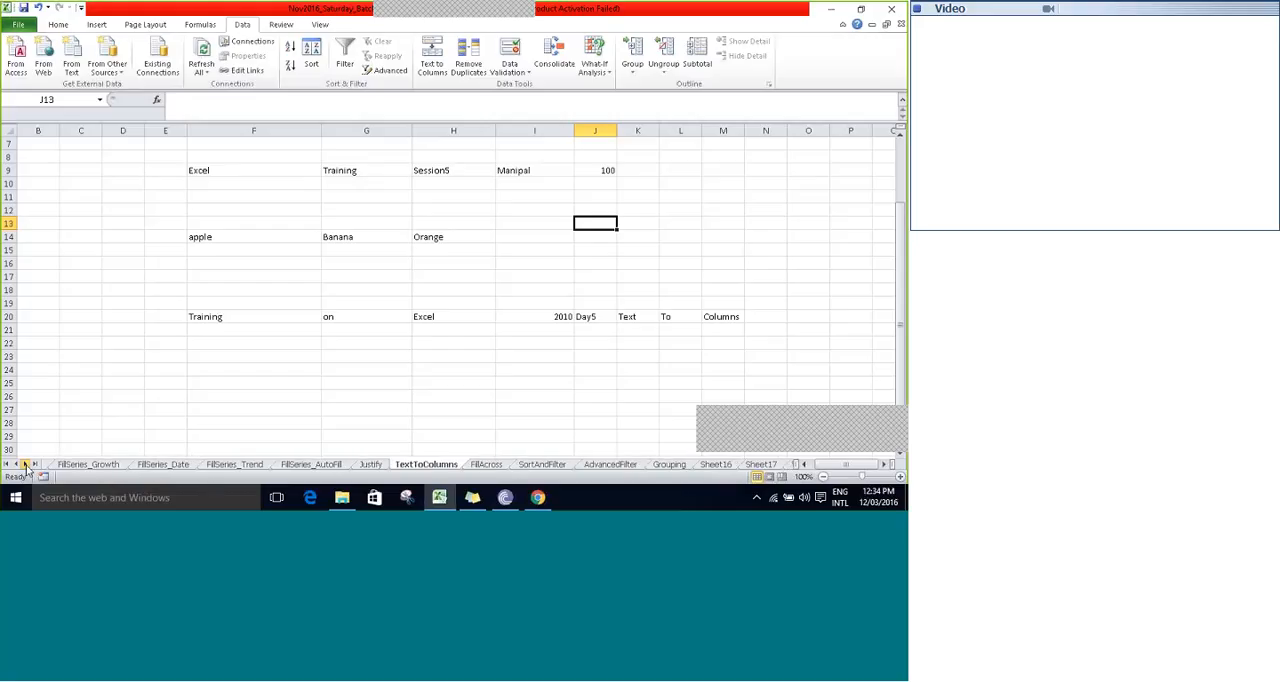
{"action": "left_click", "coordinate": [24, 464]}
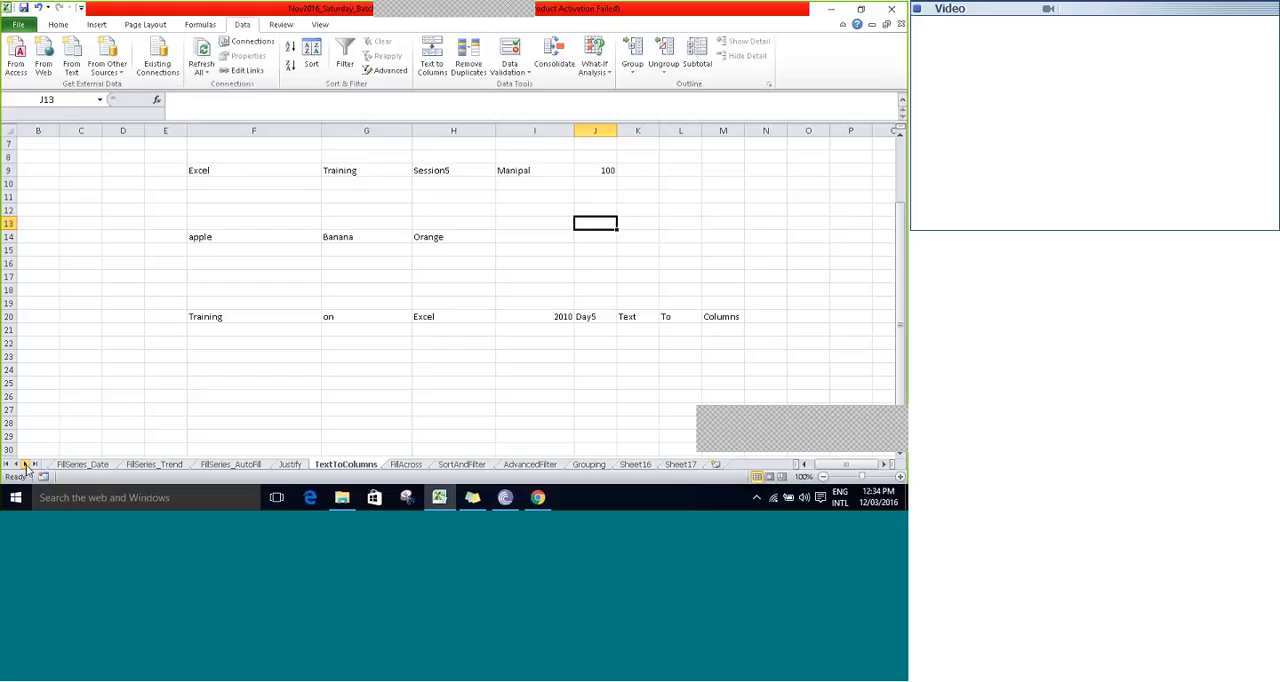
{"action": "left_click", "coordinate": [347, 360]}
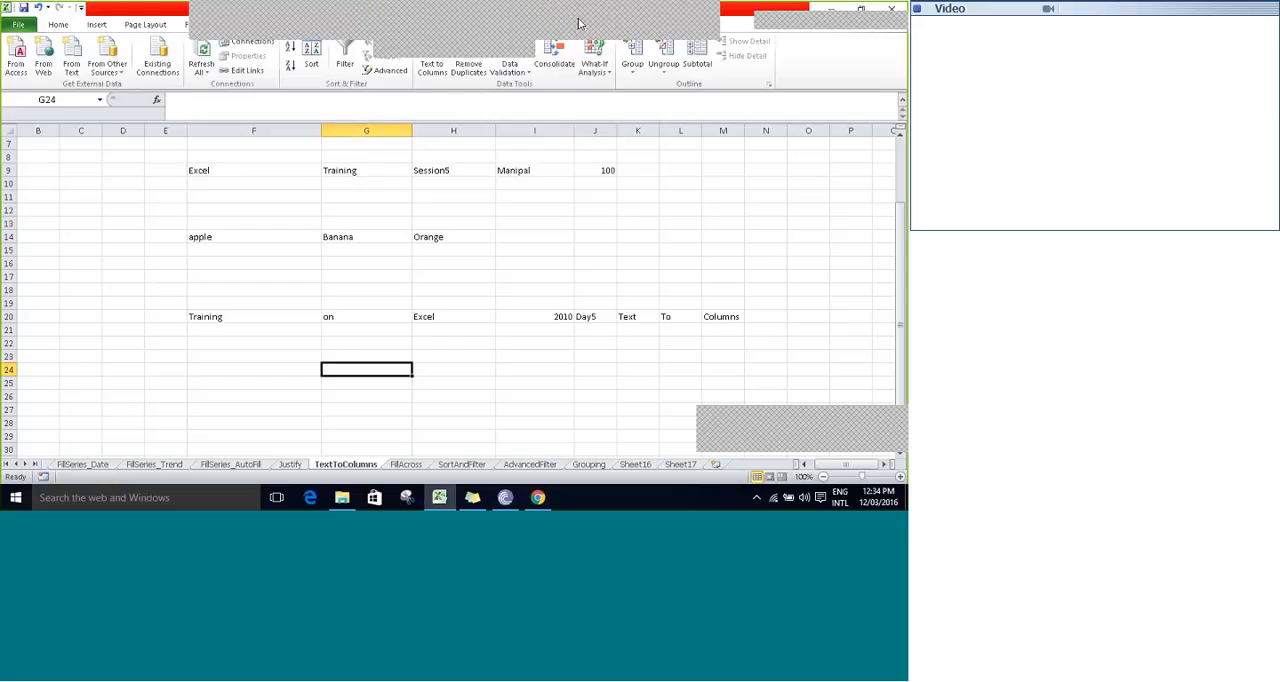
{"action": "left_click", "coordinate": [579, 23]}
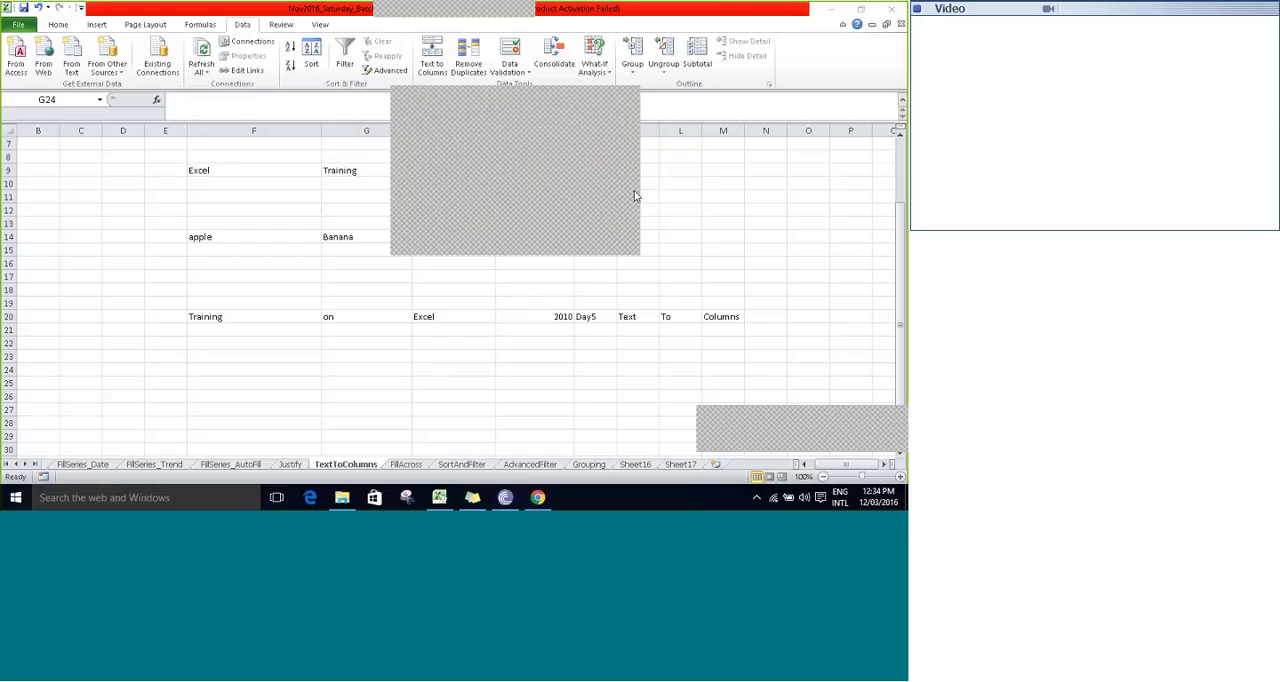
{"action": "left_click", "coordinate": [629, 99]}
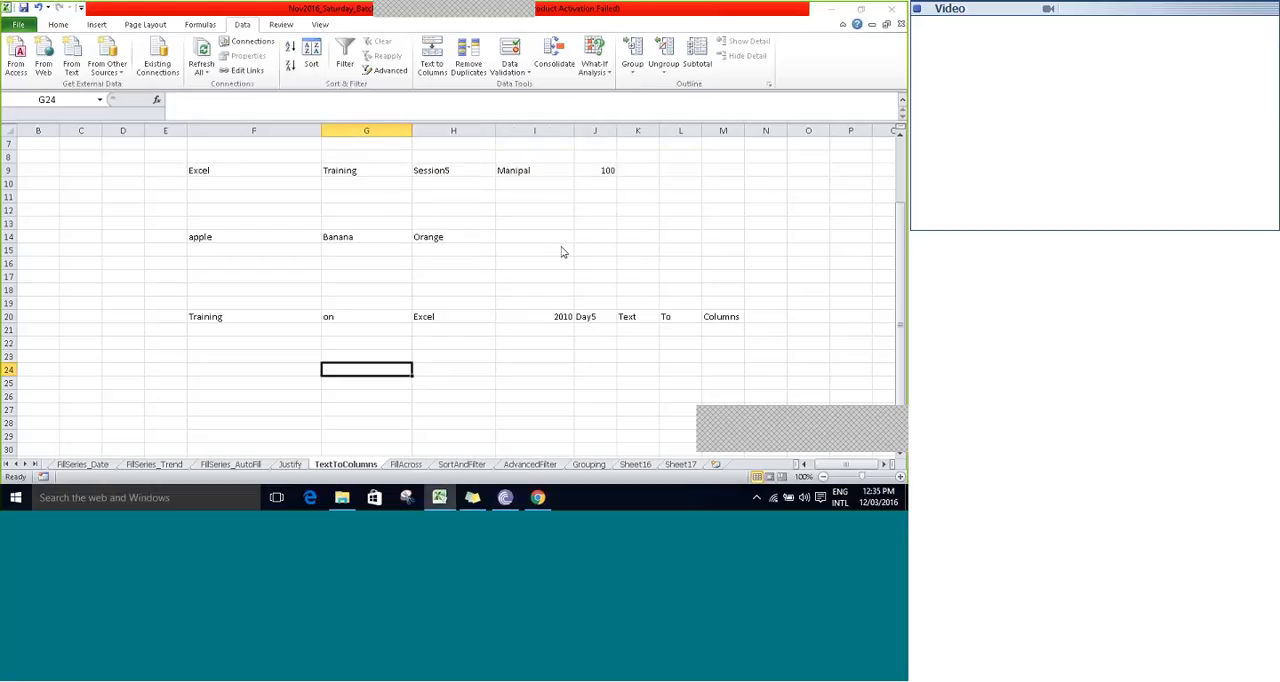
{"action": "left_click", "coordinate": [405, 465]}
{"action": "left_click", "coordinate": [325, 240]}
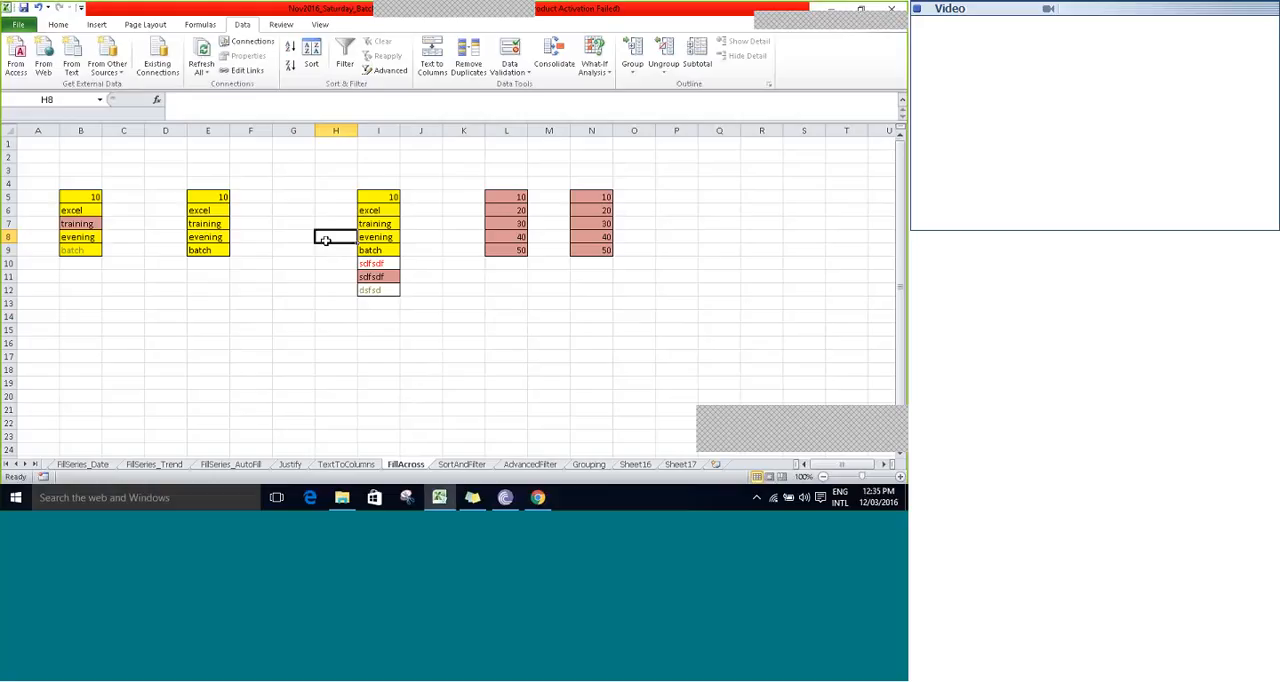
{"action": "left_click", "coordinate": [638, 465]}
{"action": "left_click", "coordinate": [676, 465]}
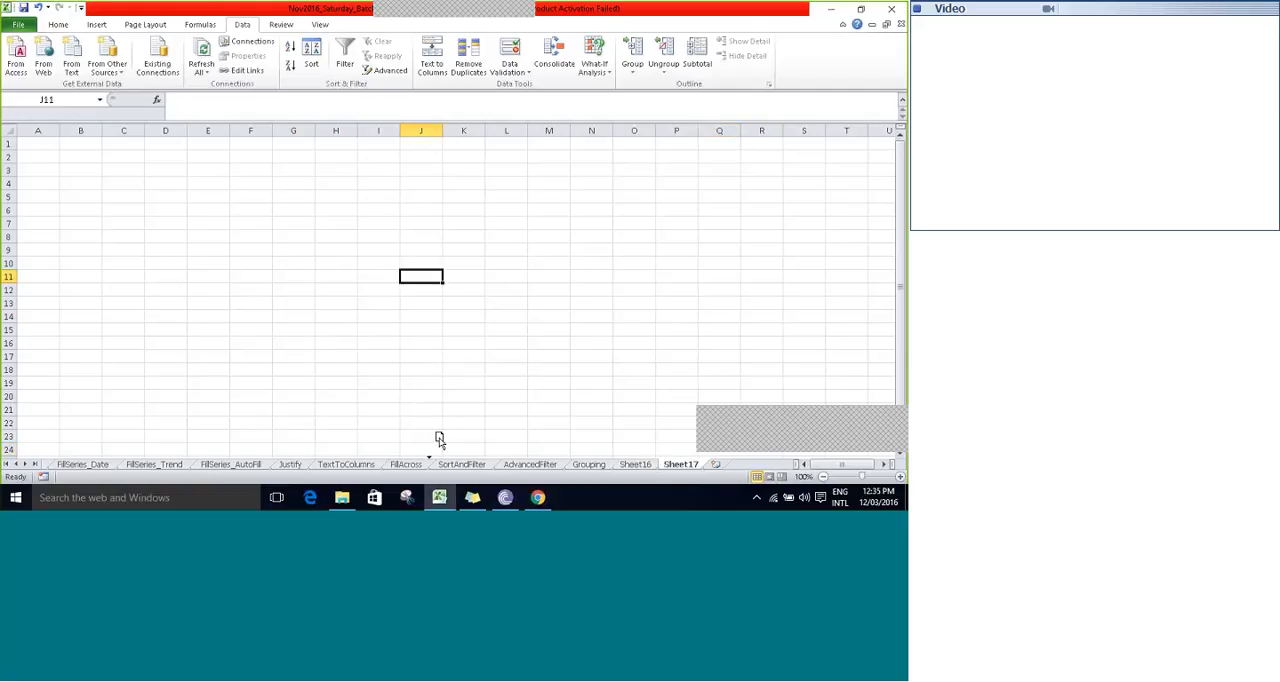
{"action": "left_click_drag", "start_coordinate": [446, 457], "coordinate": [440, 460]}
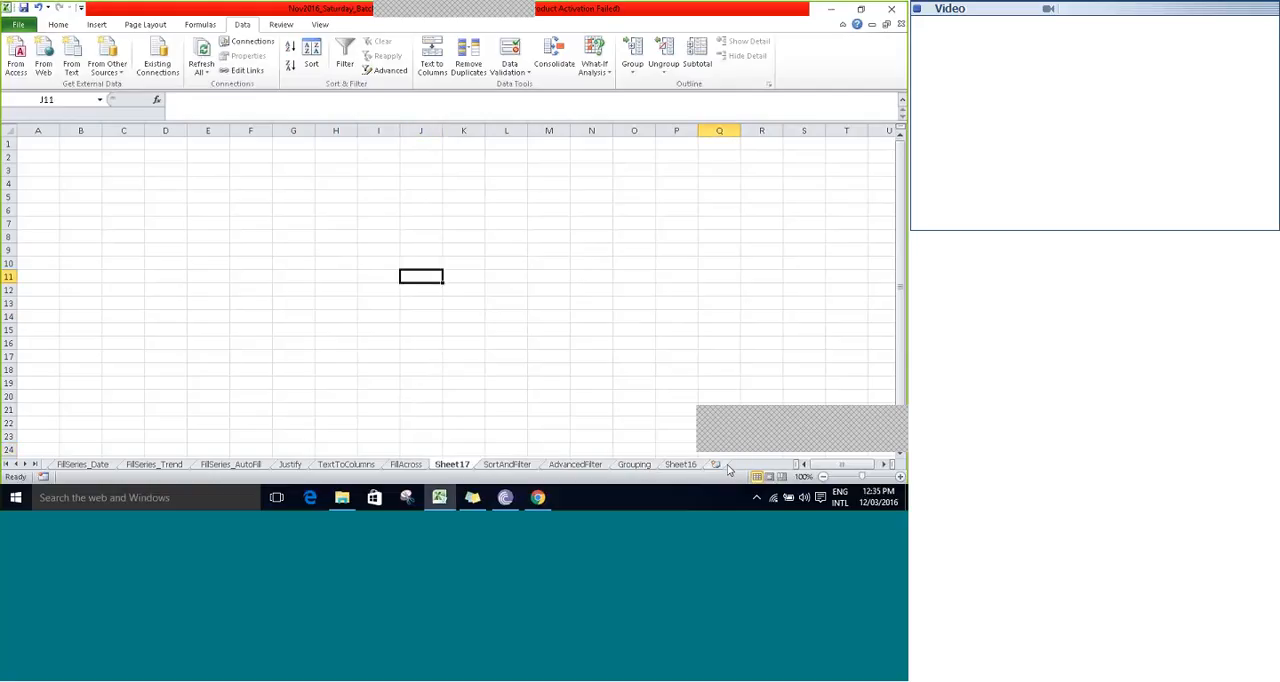
{"action": "left_click_drag", "start_coordinate": [680, 464], "coordinate": [486, 446]}
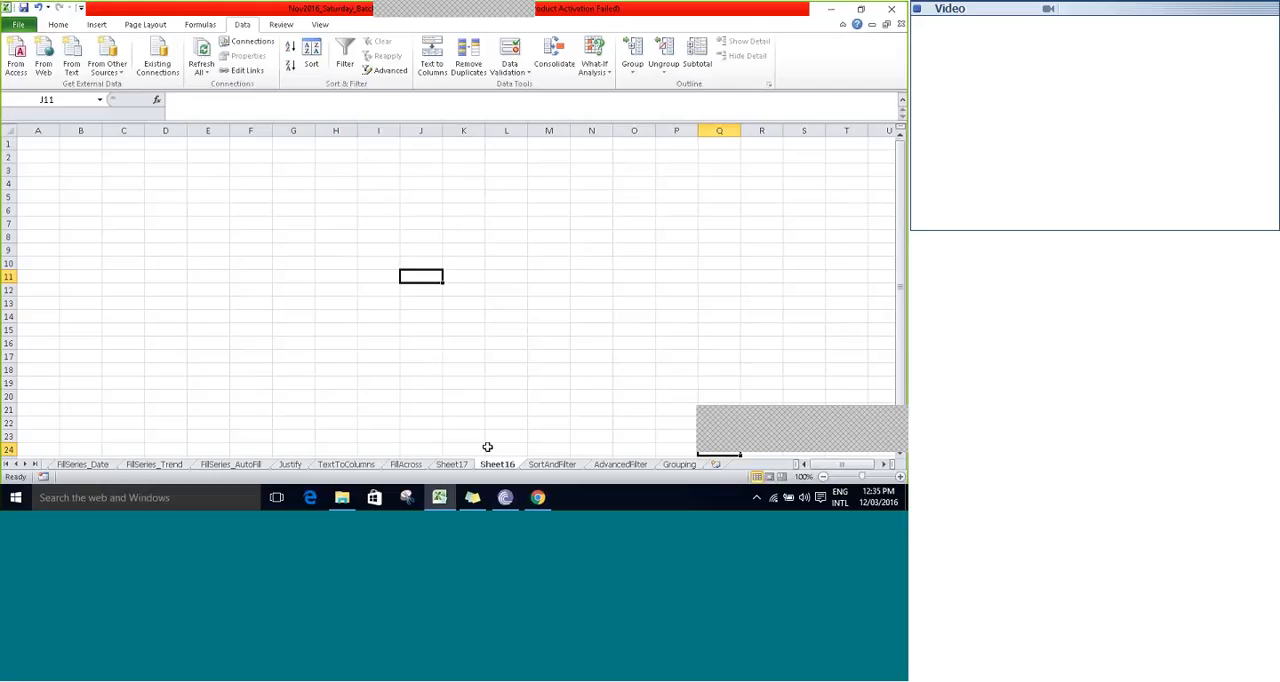
- Return from Sheet16 to the FillAcross sheet, and save the workbook with cell F2 left empty
{"action": "left_click", "coordinate": [508, 166]}
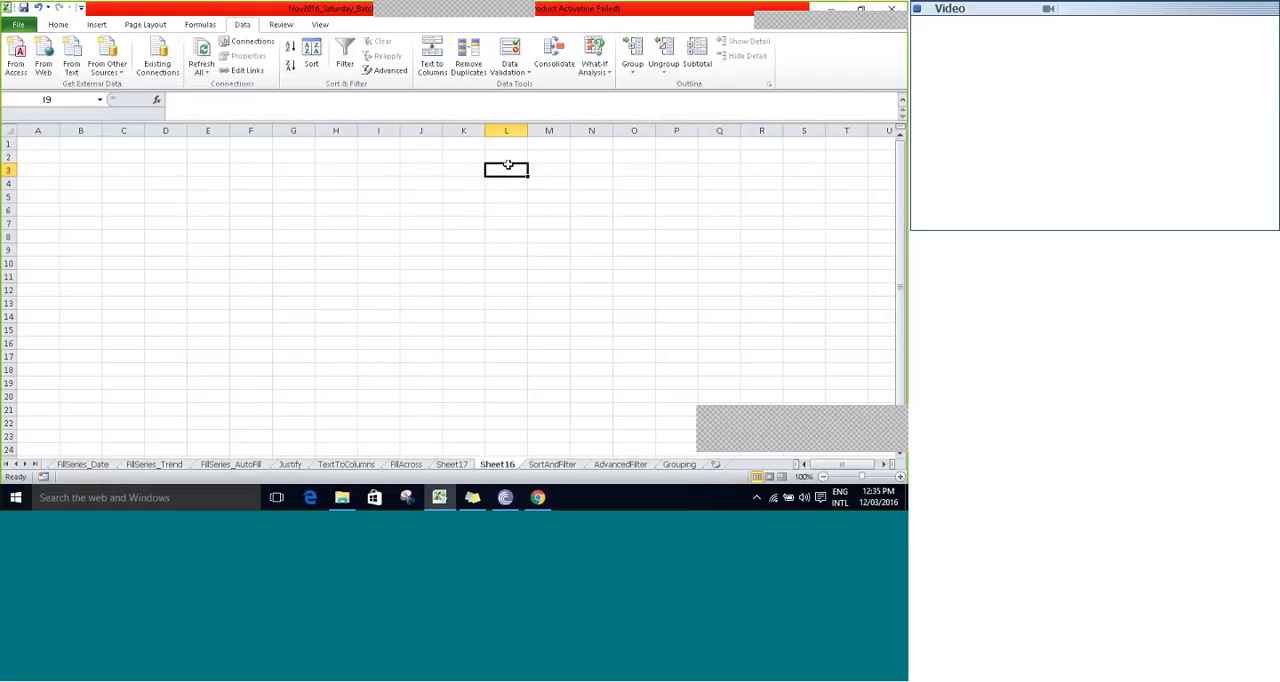
{"action": "left_click", "coordinate": [378, 250]}
{"action": "left_click", "coordinate": [421, 277]}
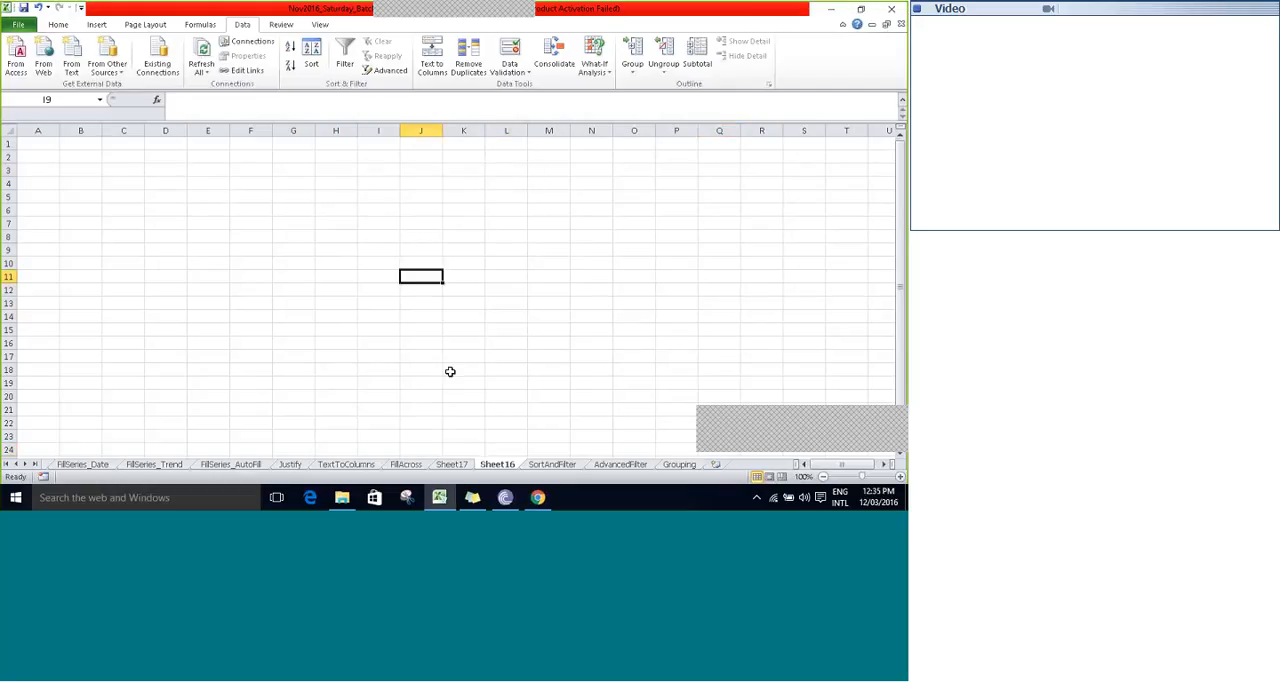
{"action": "left_click", "coordinate": [406, 464]}
{"action": "left_click", "coordinate": [304, 161]}
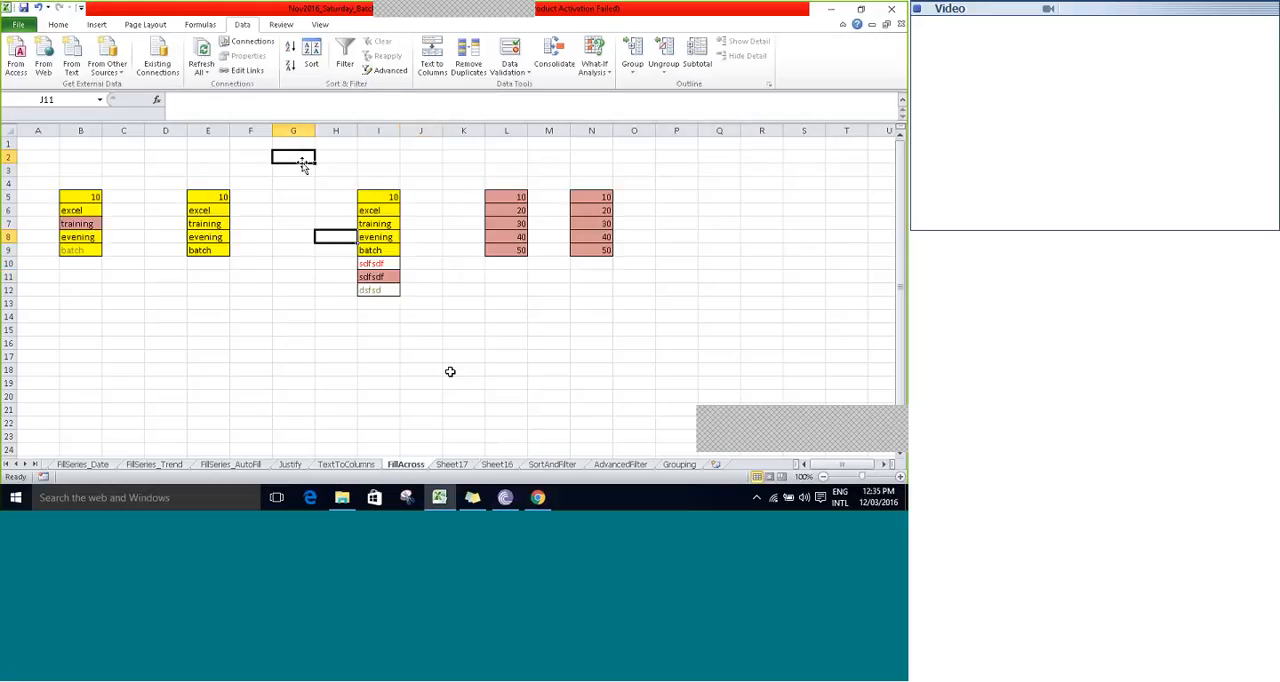
{"action": "left_click", "coordinate": [265, 155]}
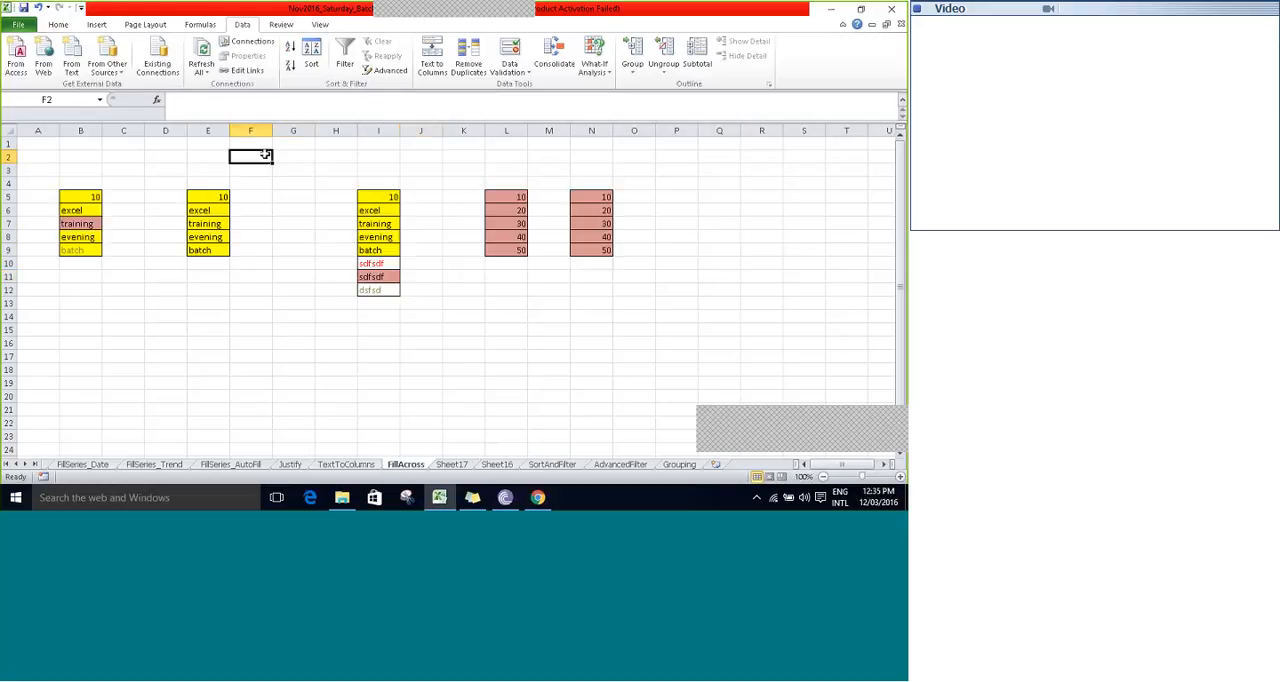
{"action": "type", "text": "s"}
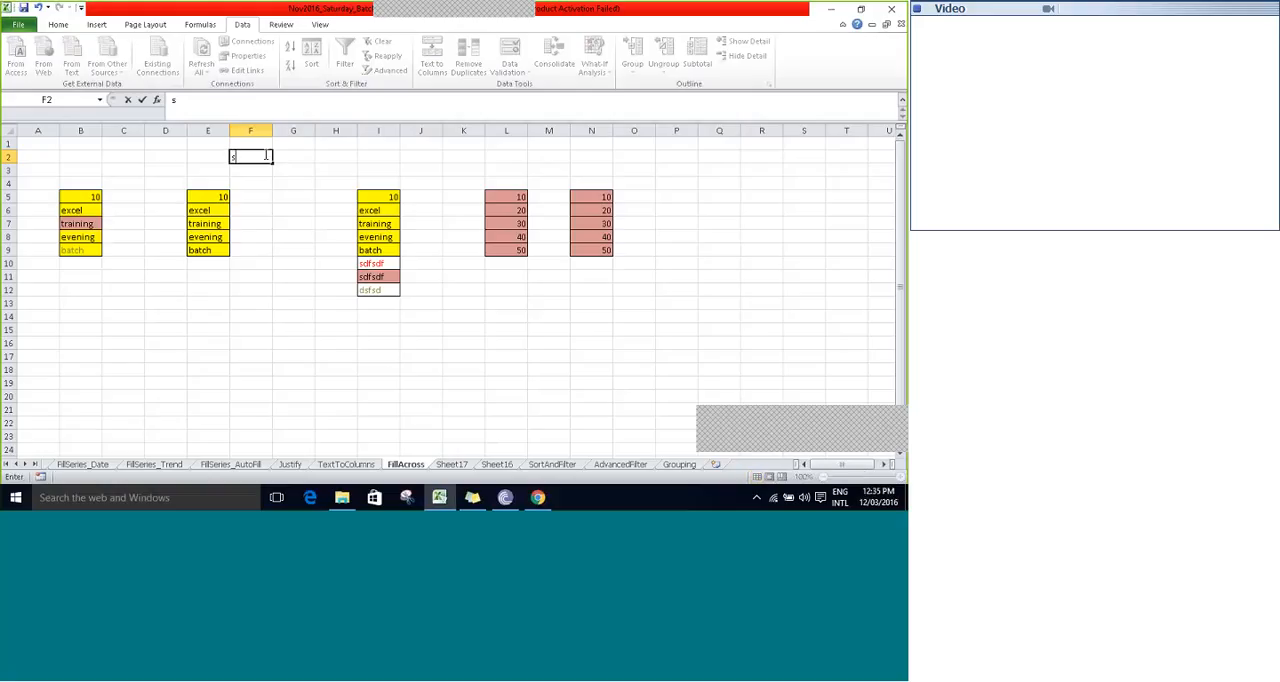
{"action": "key", "text": "Escape"}
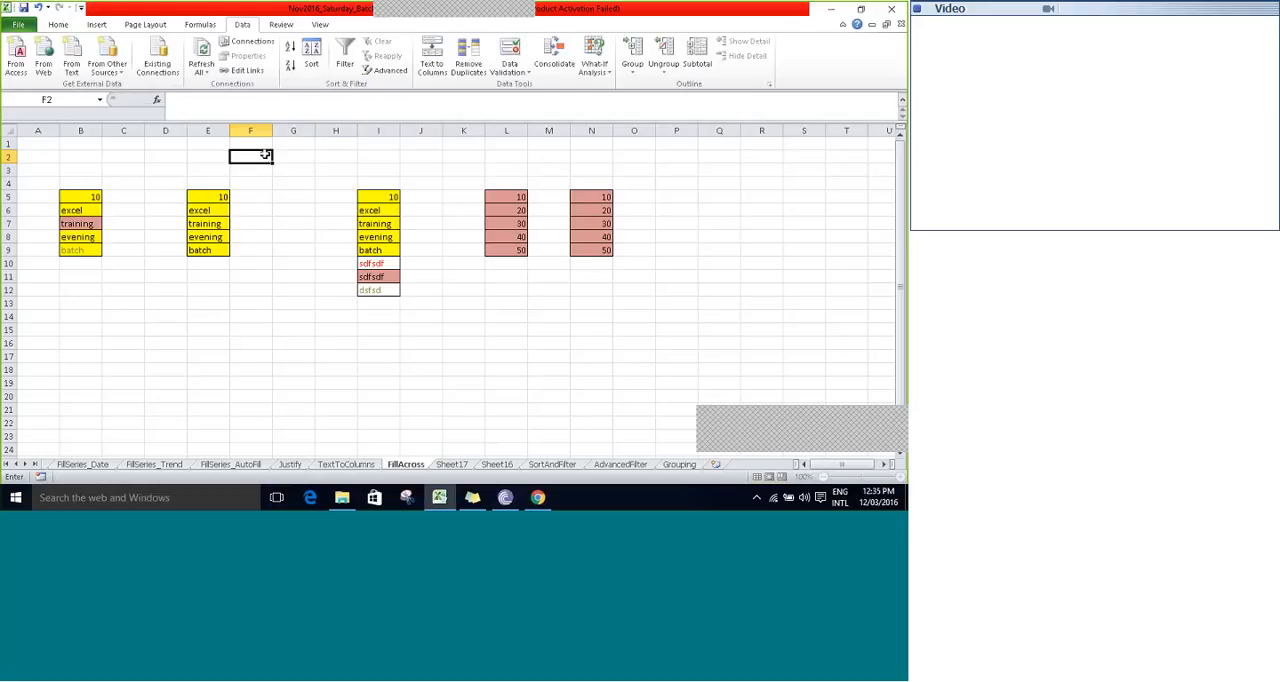
{"action": "key", "text": "ctrl+s"}
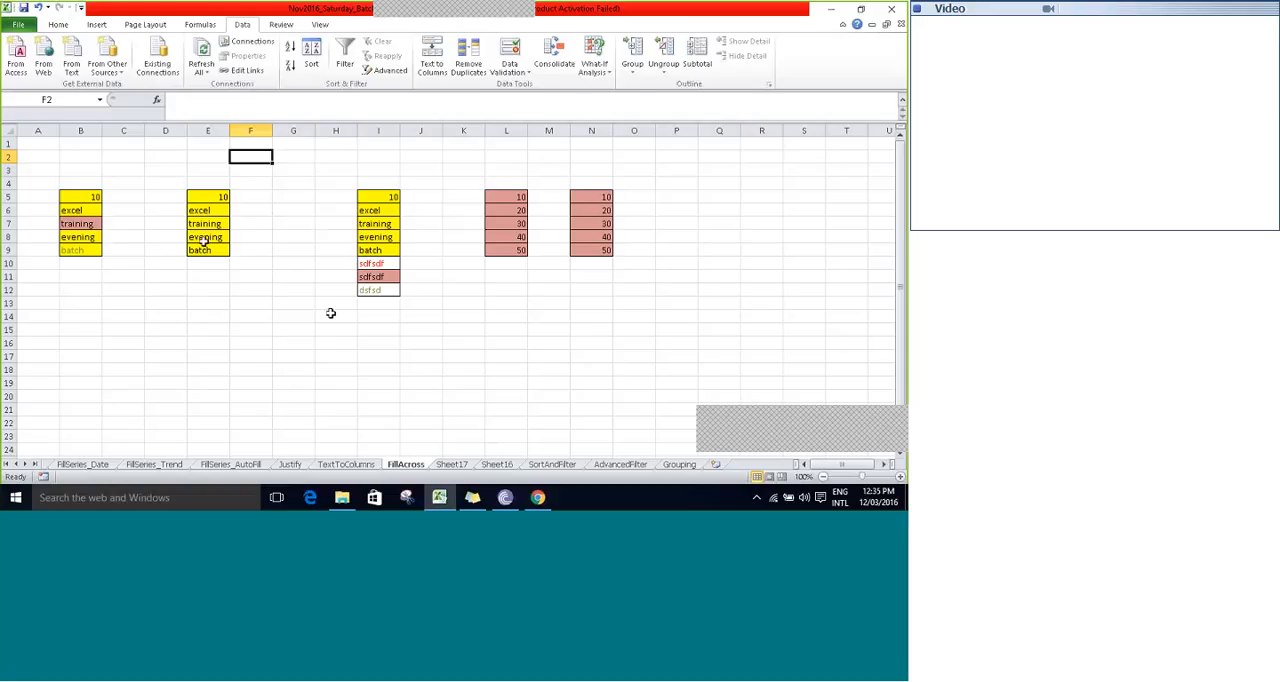
- Select B5:B9 on FillAcross with Sheet17 and Sheet16 grouped, and open the Fill Across Worksheets options
{"action": "left_click", "coordinate": [88, 199]}
{"action": "key", "text": "shift+Down"}
{"action": "key", "text": "shift+Down"}
{"action": "key", "text": "shift+Down"}
{"action": "key", "text": "shift+Down"}
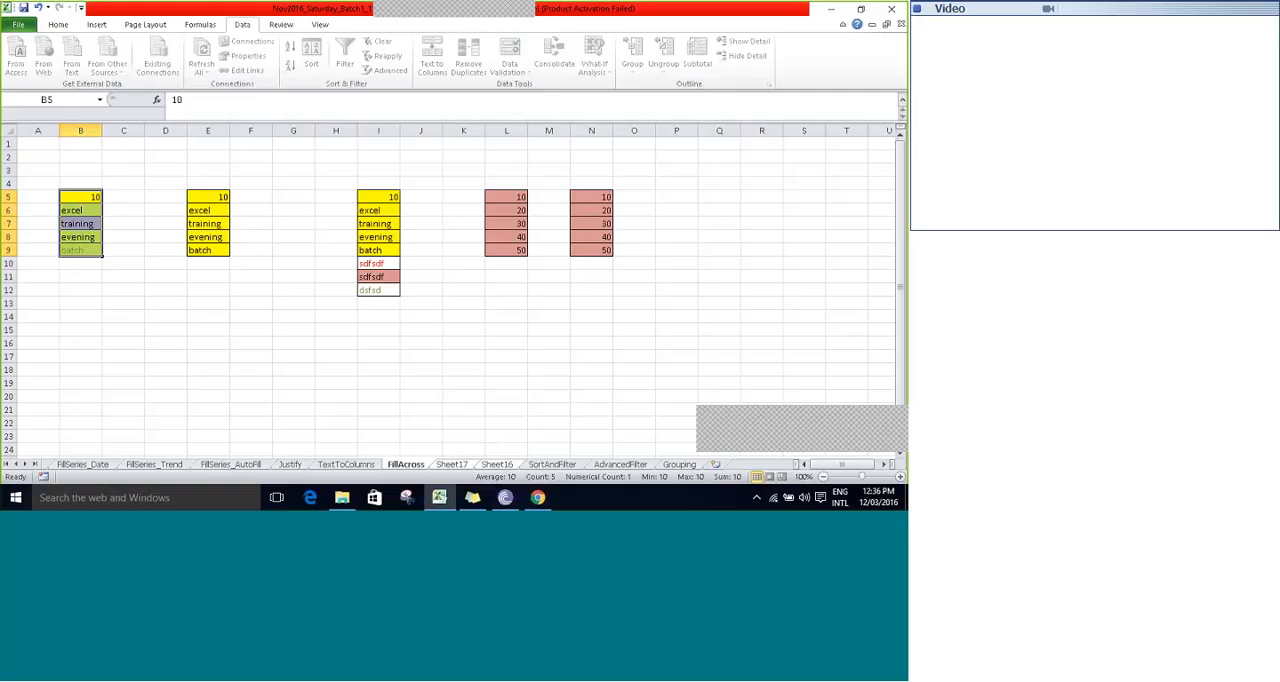
{"action": "left_click", "coordinate": [60, 25]}
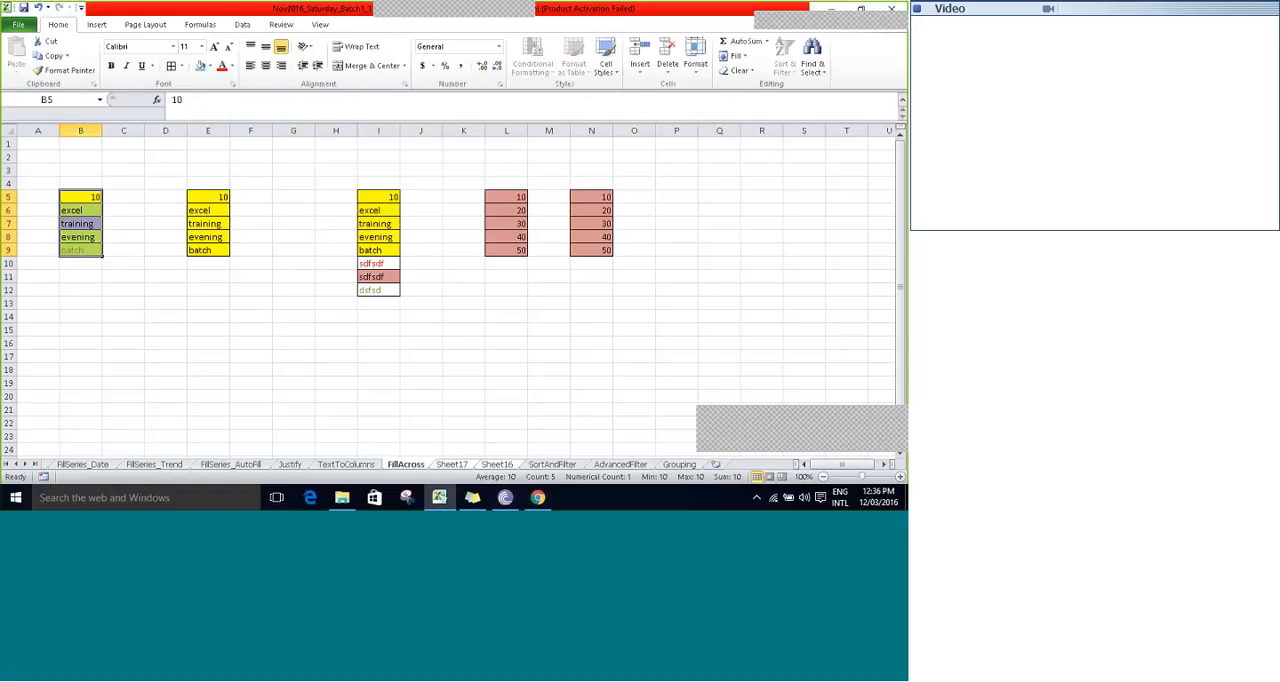
{"action": "left_click", "coordinate": [745, 57]}
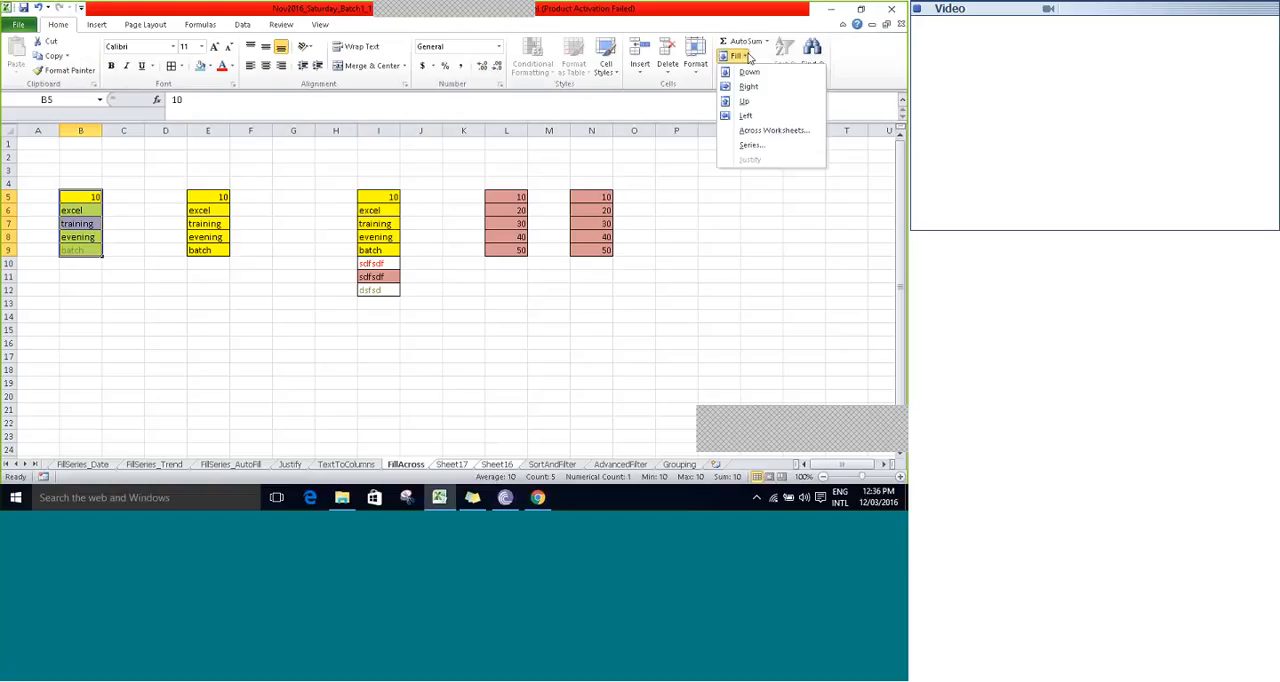
{"action": "left_click", "coordinate": [743, 133]}
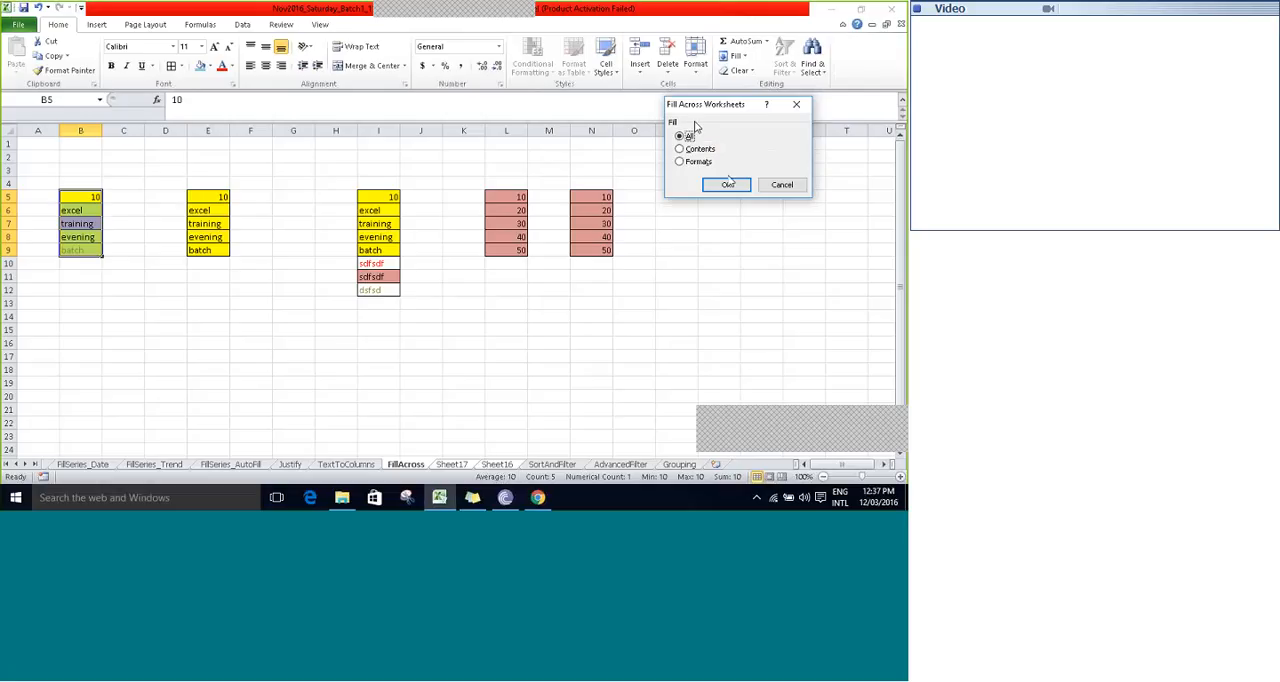
- Fill both contents and formats of B5:B9 across Sheet17 and Sheet16, and check both sheets before returning to FillAcross
{"action": "left_click", "coordinate": [728, 184]}
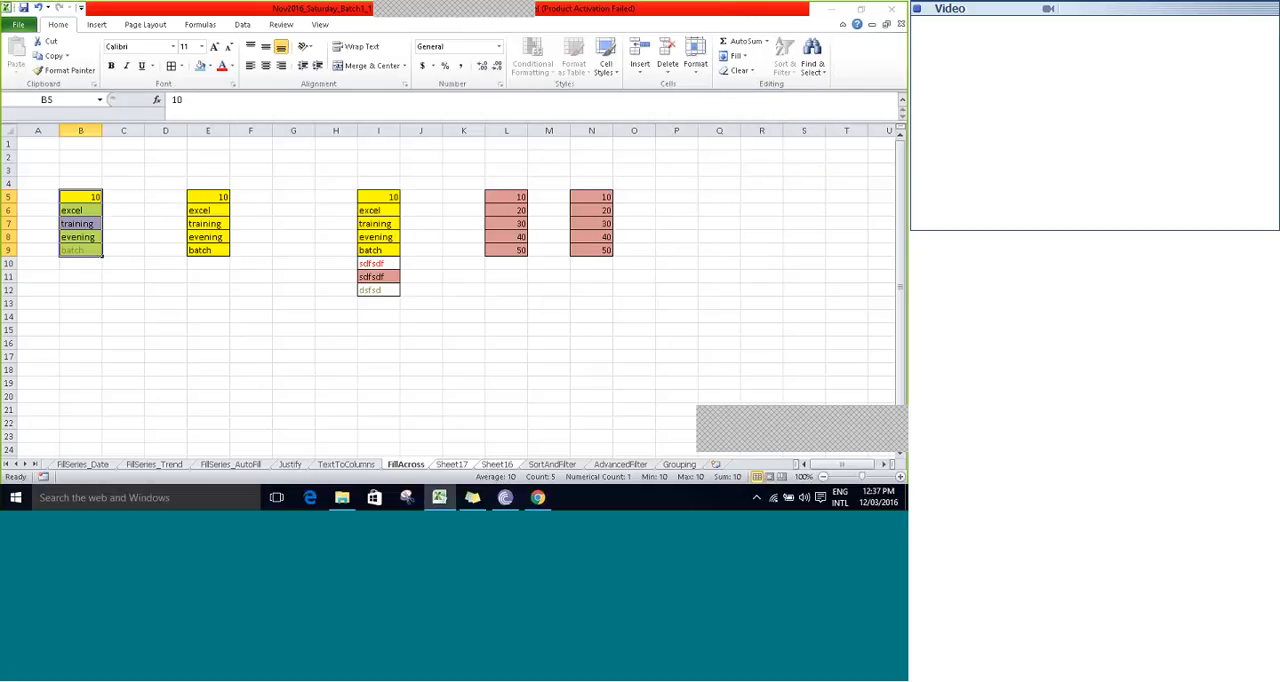
{"action": "left_click", "coordinate": [452, 466]}
{"action": "left_click", "coordinate": [462, 467]}
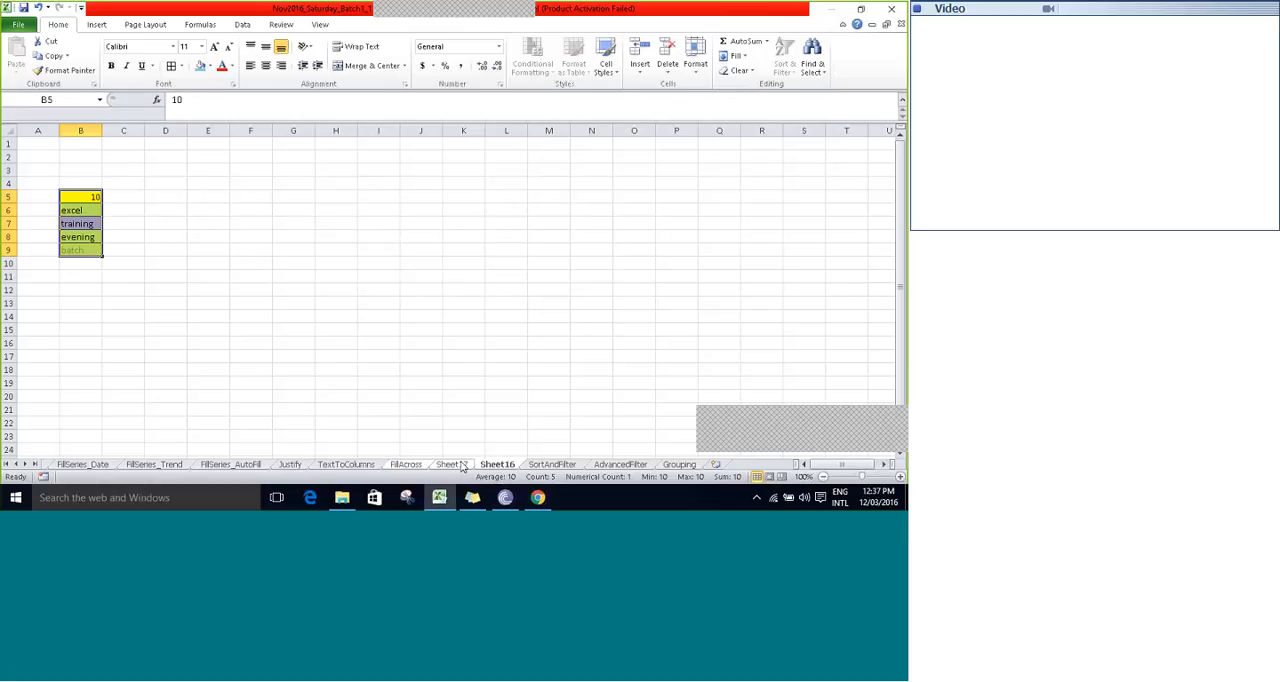
{"action": "left_click", "coordinate": [461, 467]}
{"action": "left_click", "coordinate": [422, 467]}
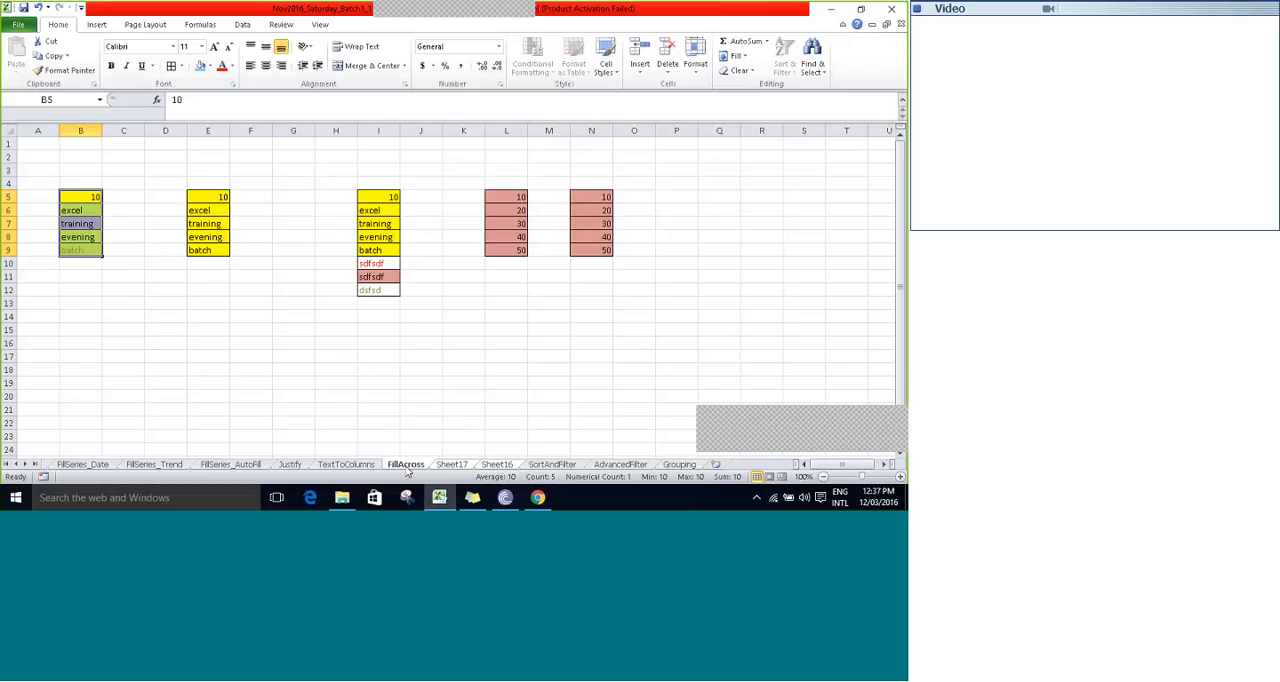
{"action": "left_click", "coordinate": [496, 466]}
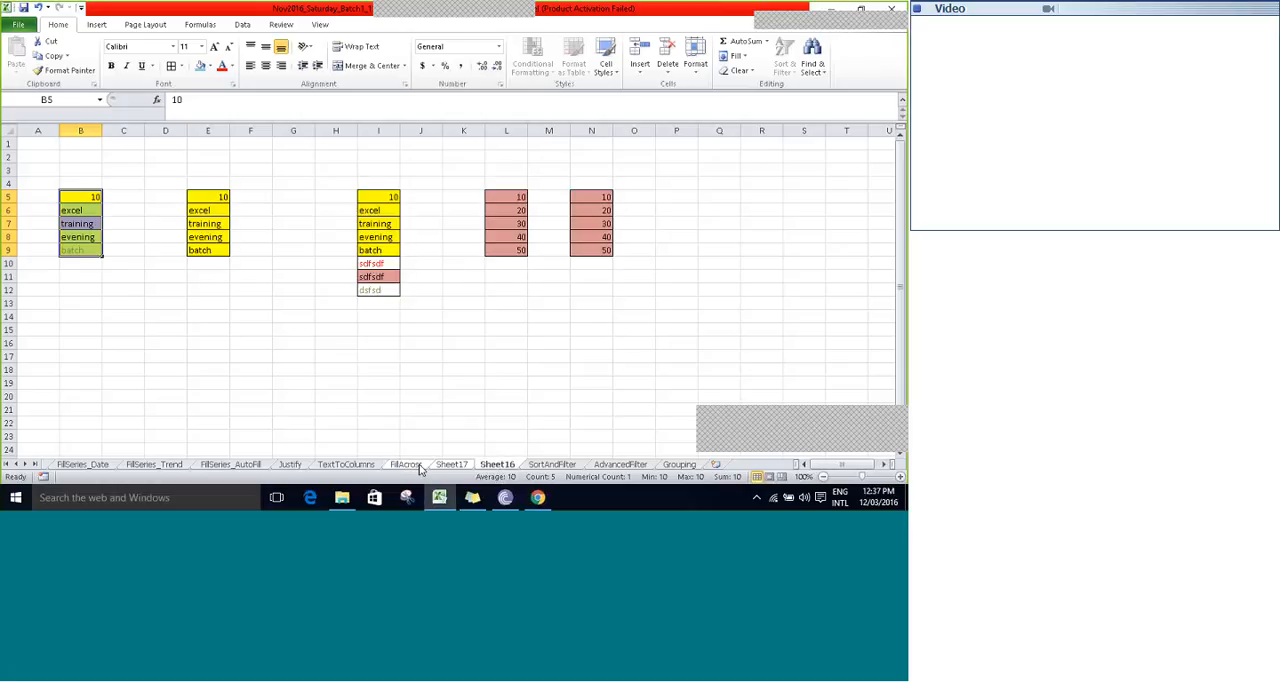
{"action": "left_click", "coordinate": [418, 466]}
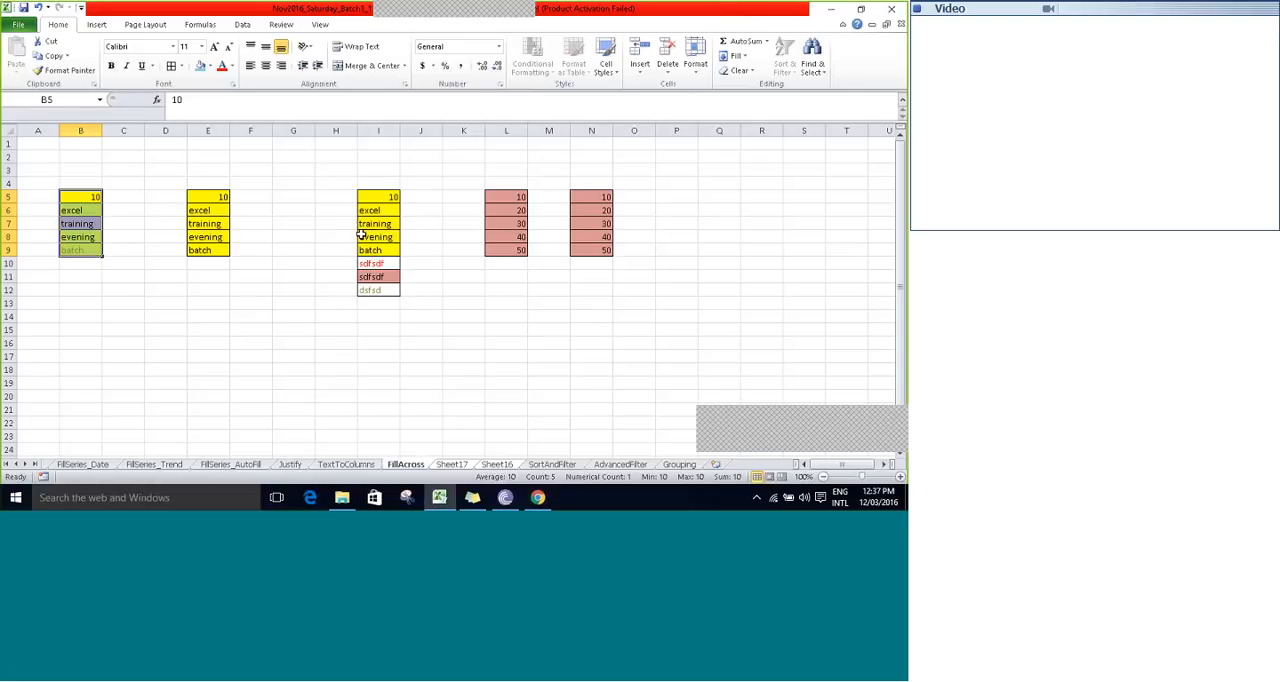
{"action": "left_click", "coordinate": [380, 200]}
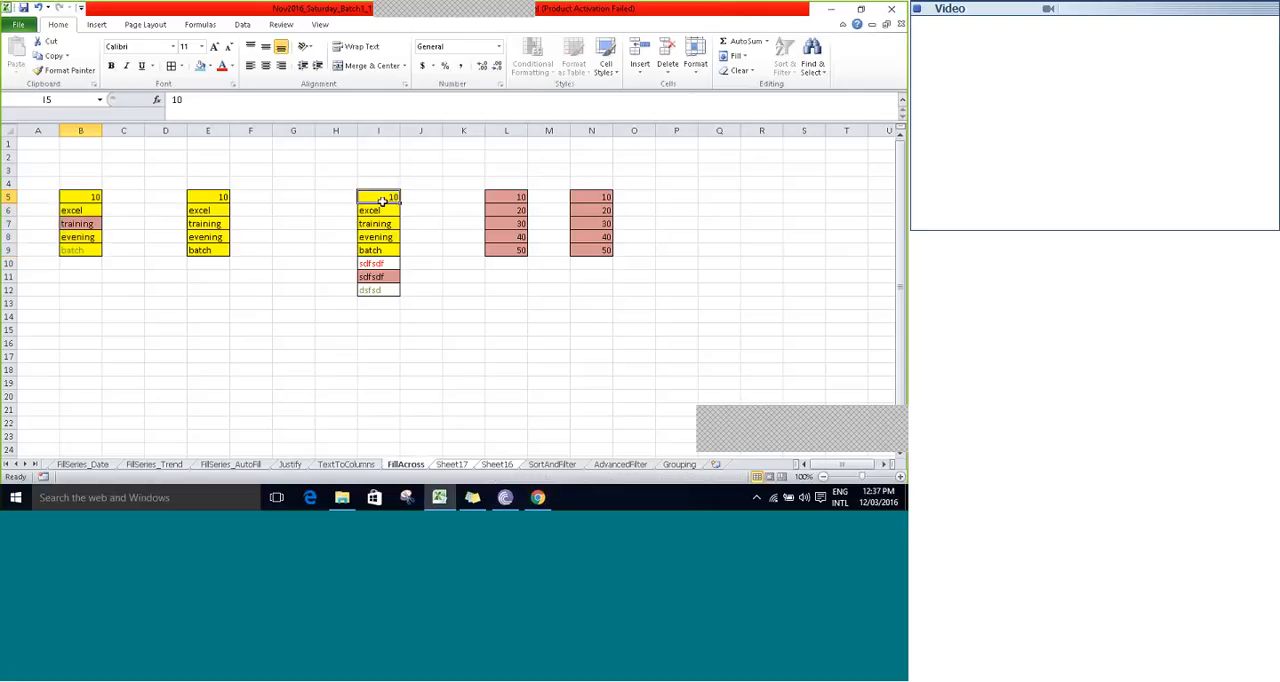
{"action": "key", "text": "shift+Down"}
{"action": "key", "text": "shift+Down"}
{"action": "key", "text": "shift+Down"}
{"action": "key", "text": "shift+Down"}
{"action": "key", "text": "shift+Down"}
{"action": "key", "text": "shift+Down"}
{"action": "key", "text": "shift+Down"}
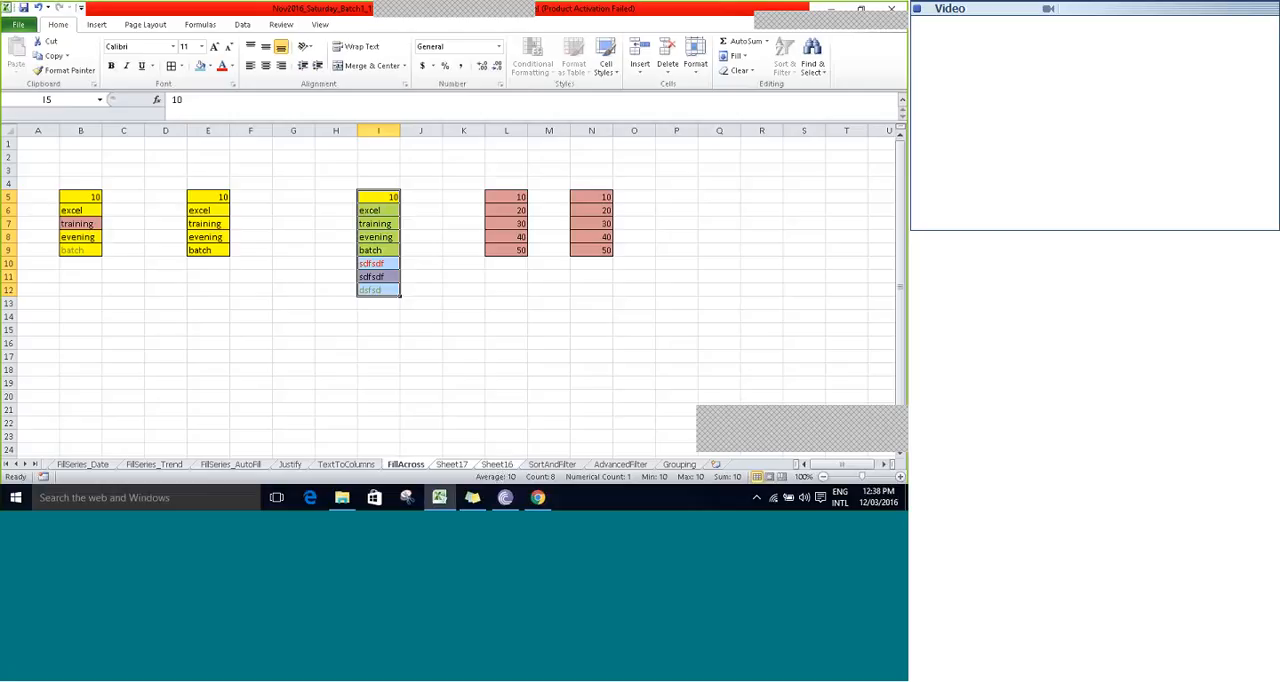
{"action": "left_click_drag", "start_coordinate": [548, 330], "coordinate": [668, 203]}
{"action": "left_click", "coordinate": [414, 285]}
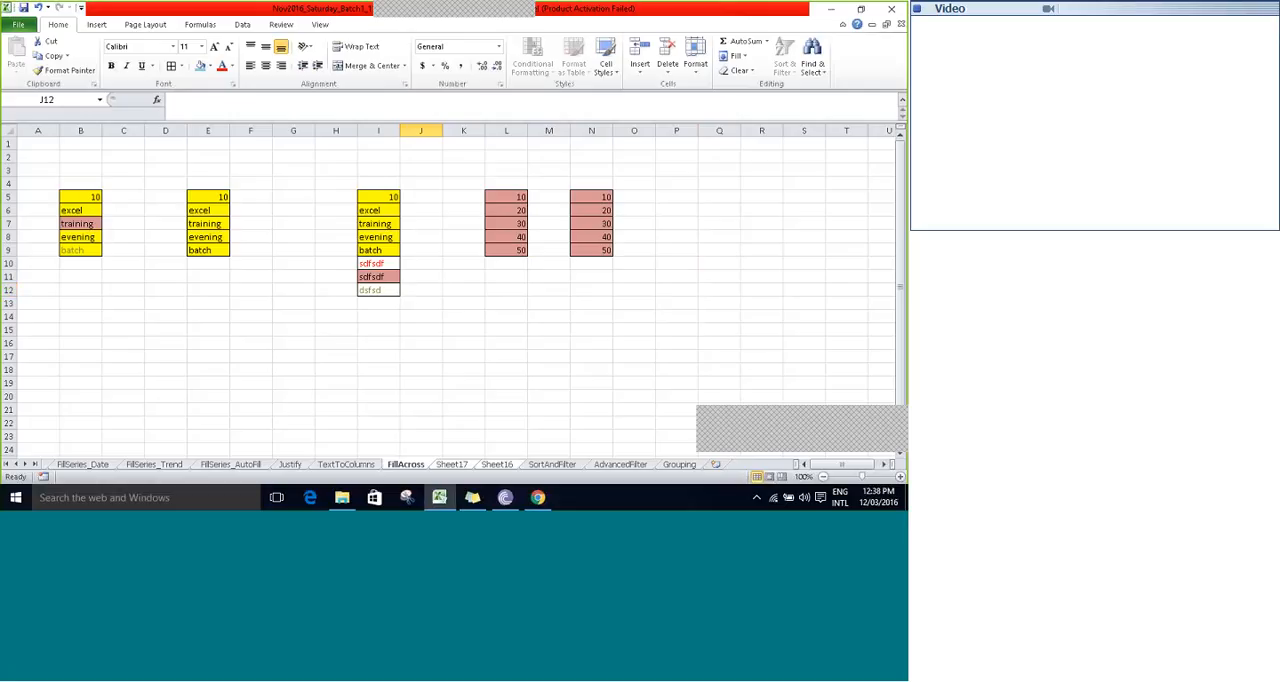
- Fill only the formats of I5:I12 from FillAcross across the grouped worksheets Sheet17 and Sheet16
{"action": "left_click", "coordinate": [378, 290]}
{"action": "left_click", "coordinate": [370, 199]}
{"action": "key", "text": "ctrl+shift+Down"}
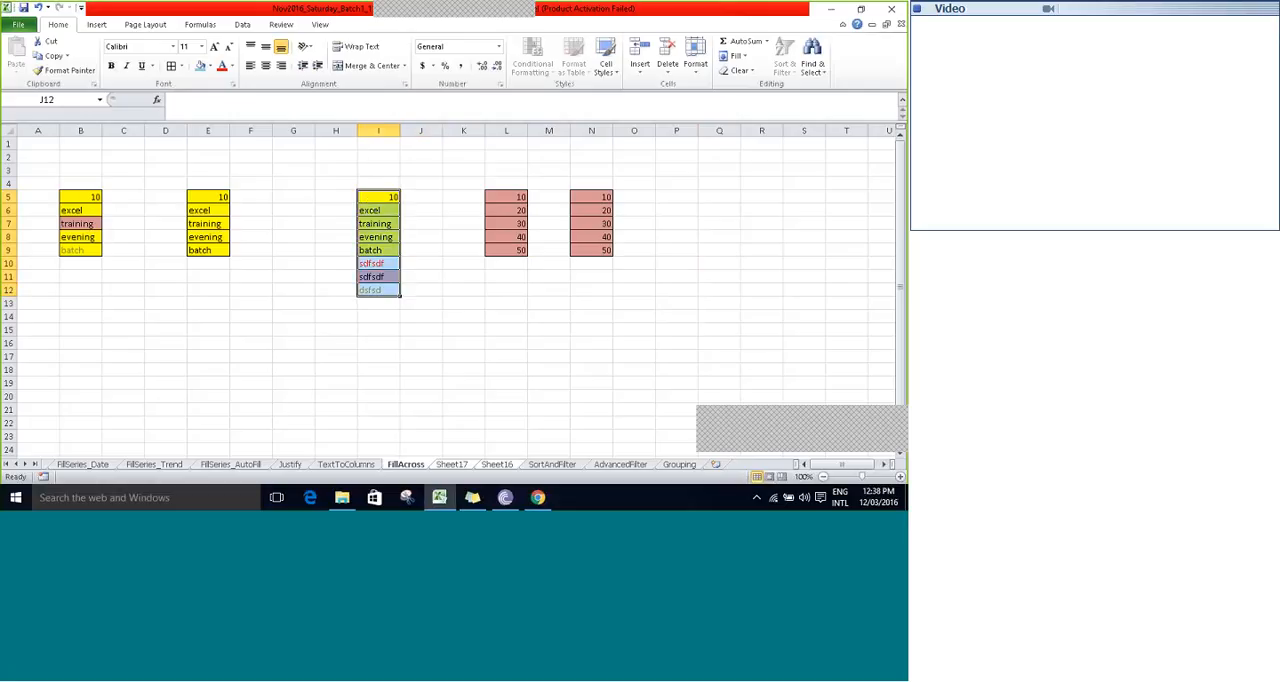
{"action": "left_click", "coordinate": [736, 56]}
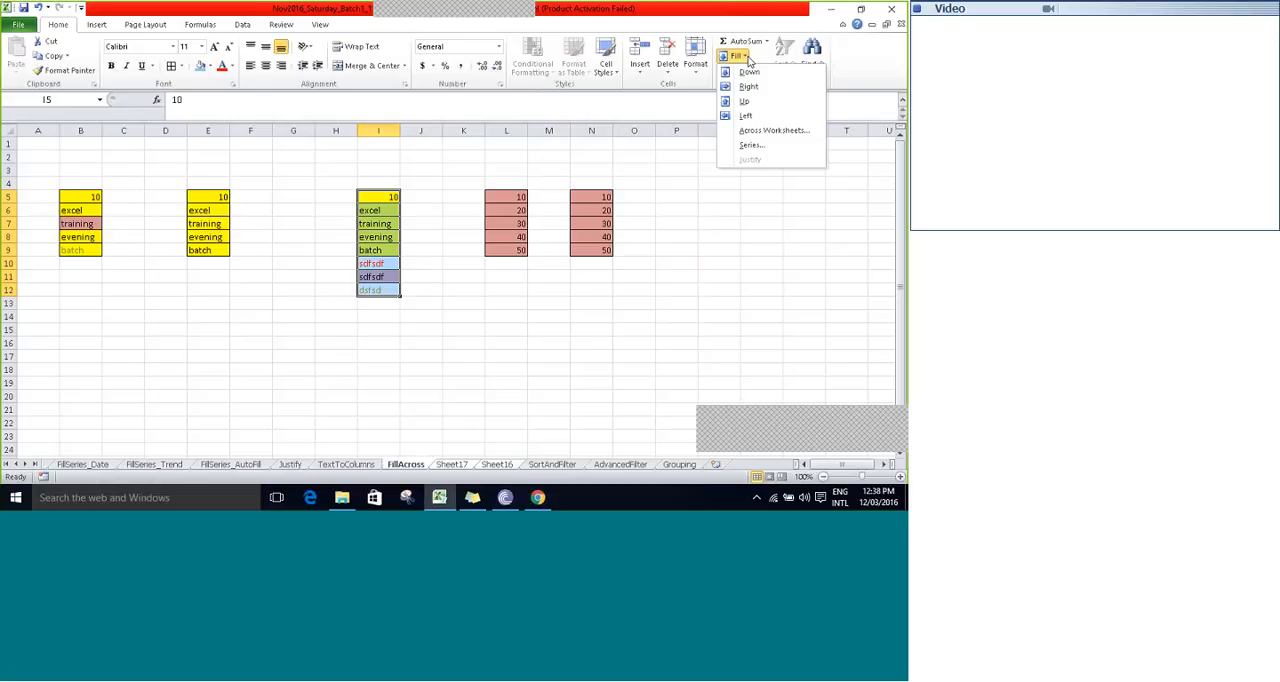
{"action": "left_click", "coordinate": [778, 131]}
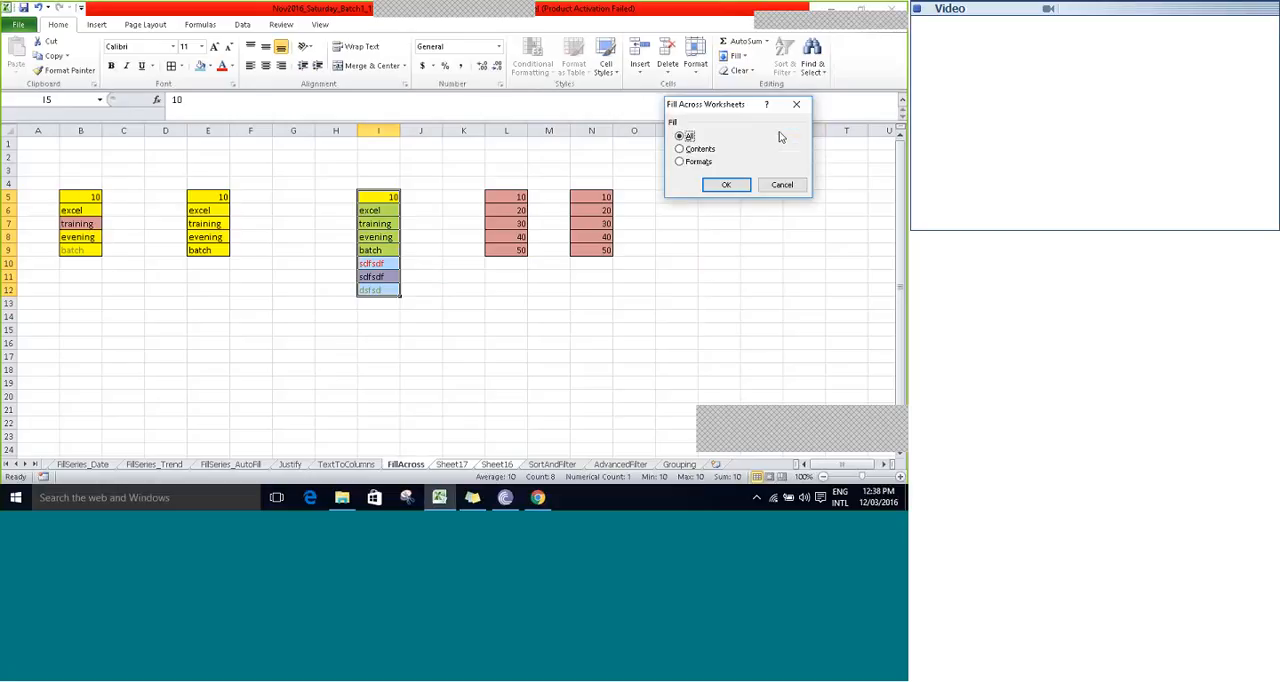
{"action": "left_click", "coordinate": [681, 161]}
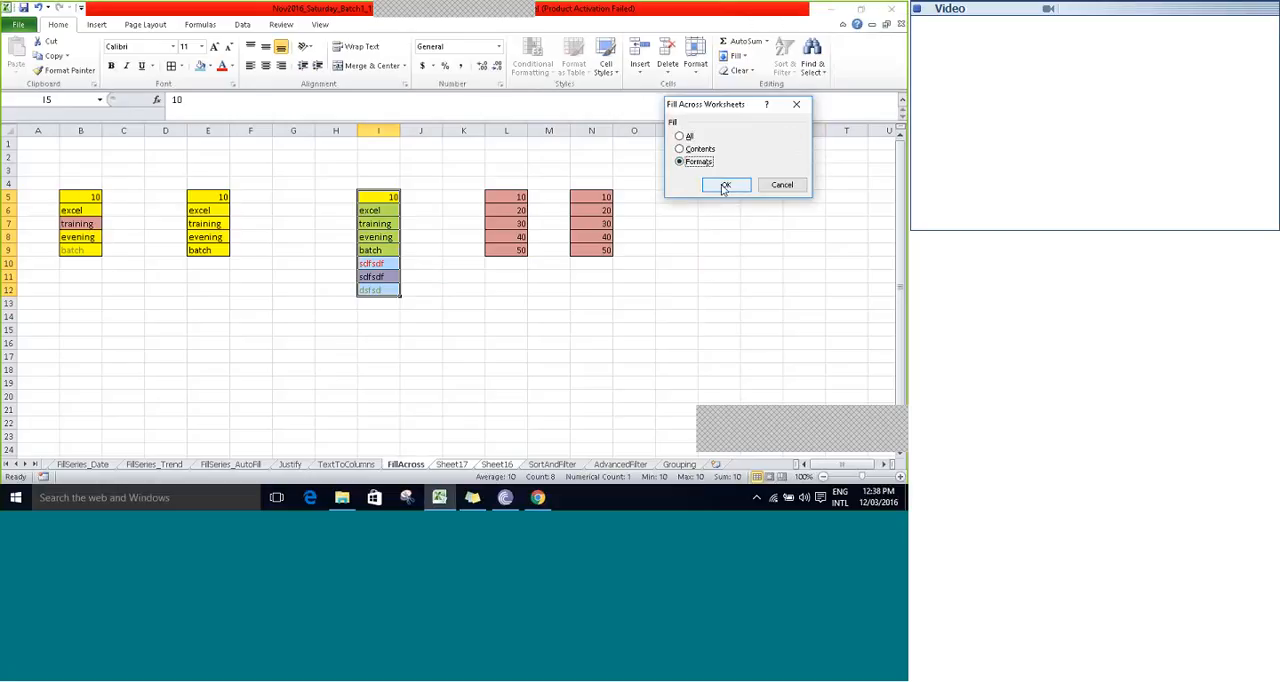
{"action": "left_click", "coordinate": [725, 186]}
- Examine column I on Sheet17 and Sheet16 for the filled formats, and return to the FillAcross sheet
{"action": "left_click", "coordinate": [453, 465]}
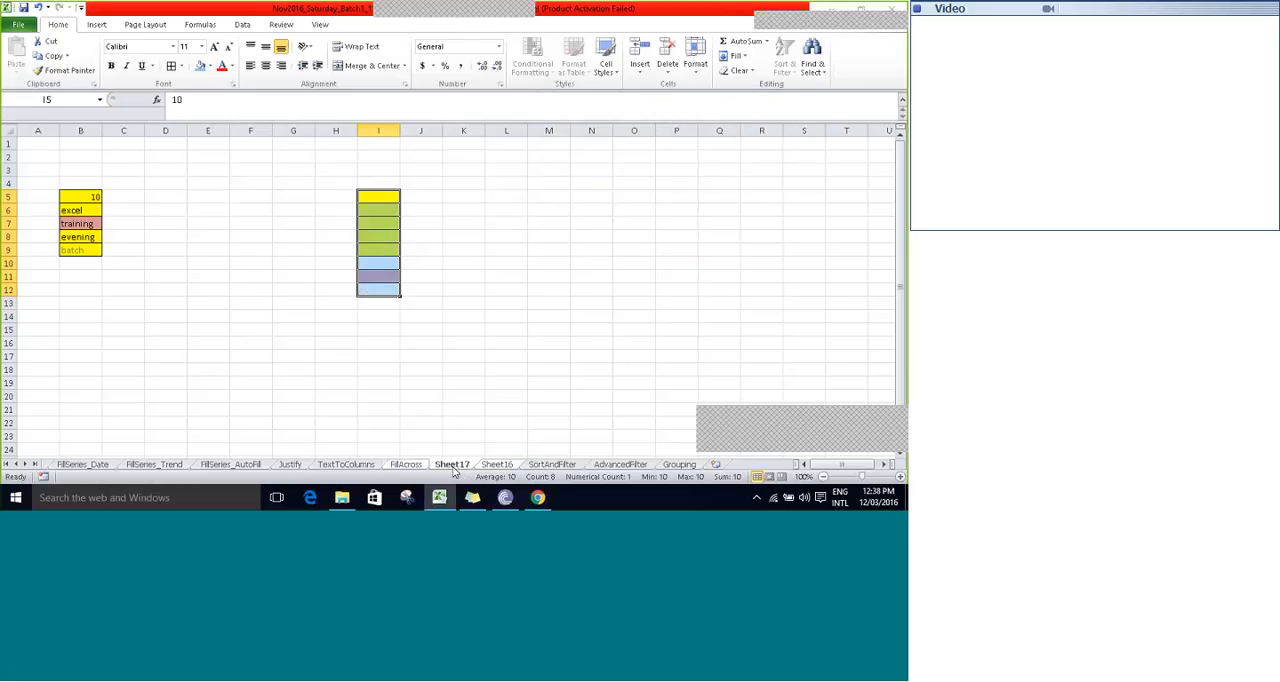
{"action": "left_click", "coordinate": [496, 465]}
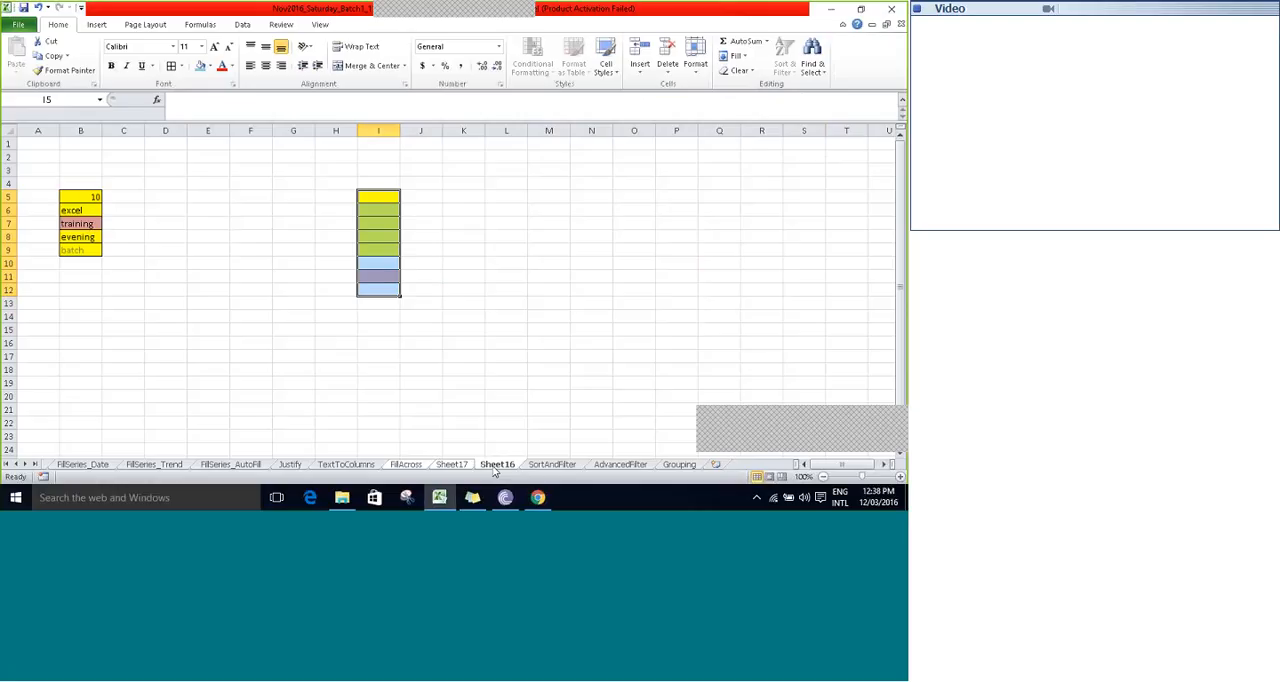
{"action": "left_click", "coordinate": [451, 465]}
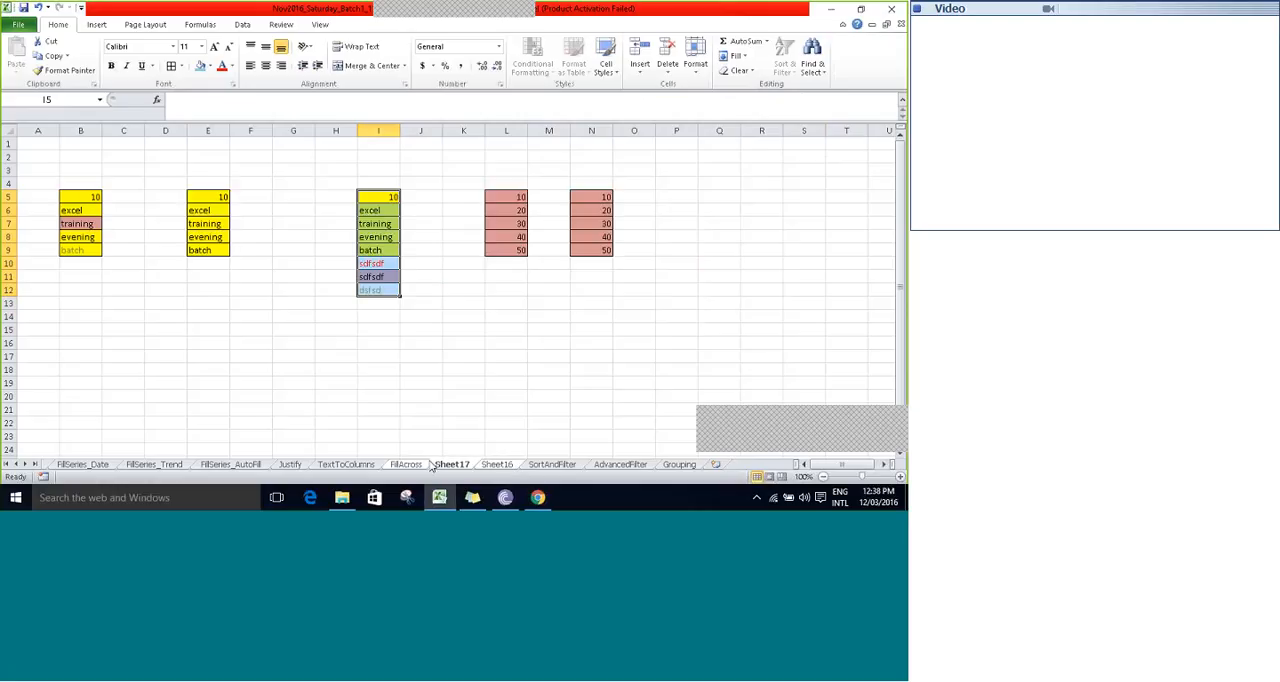
{"action": "left_click", "coordinate": [408, 465]}
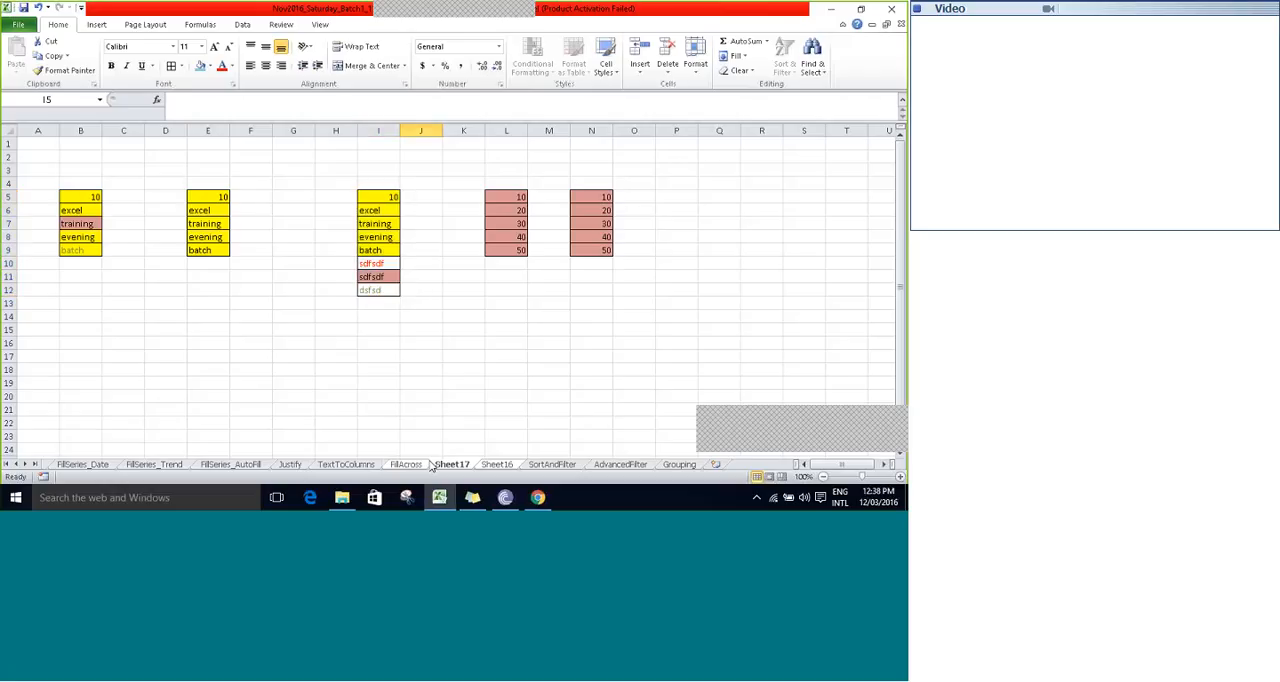
- Select the empty cell K11 on FillAcross and save the workbook
{"action": "left_click", "coordinate": [743, 60]}
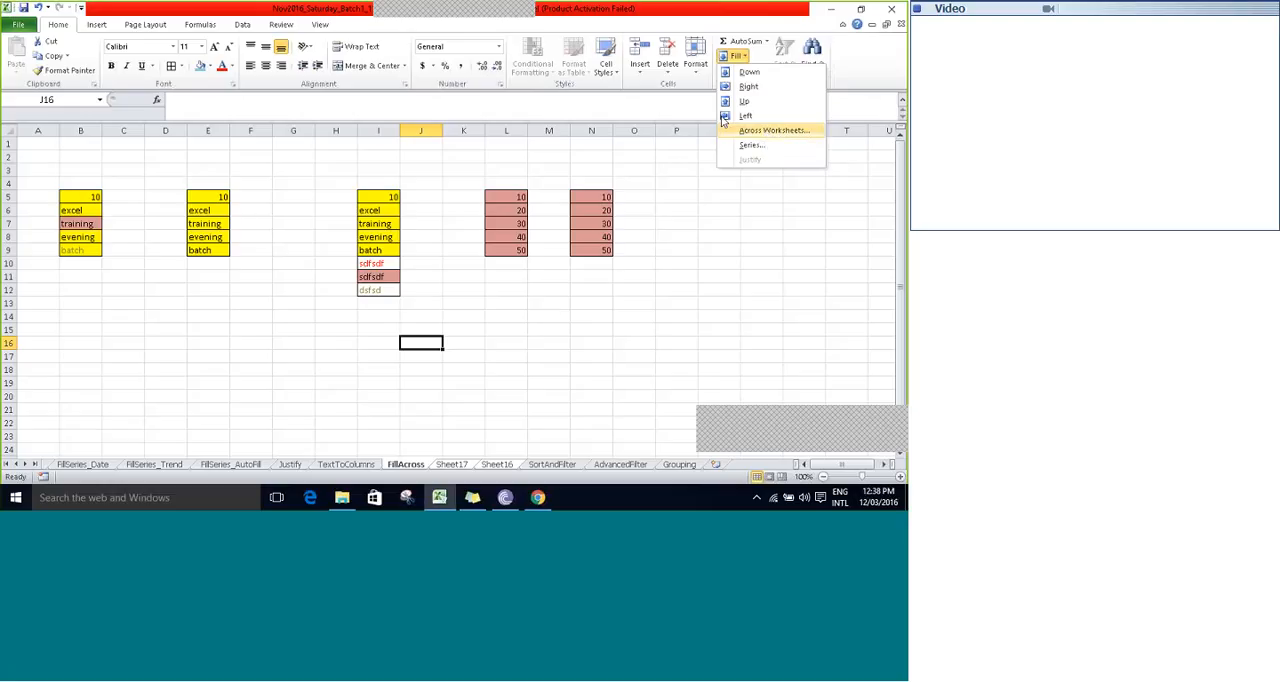
{"action": "left_click", "coordinate": [518, 291]}
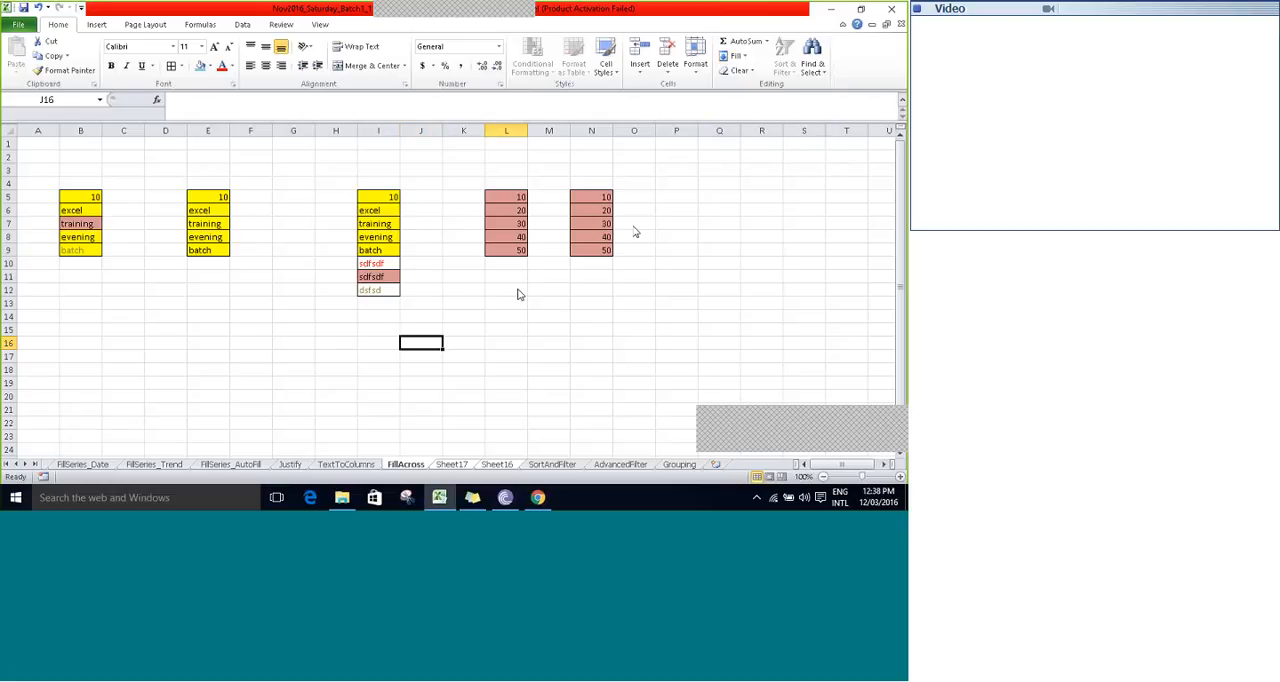
{"action": "left_click", "coordinate": [456, 274]}
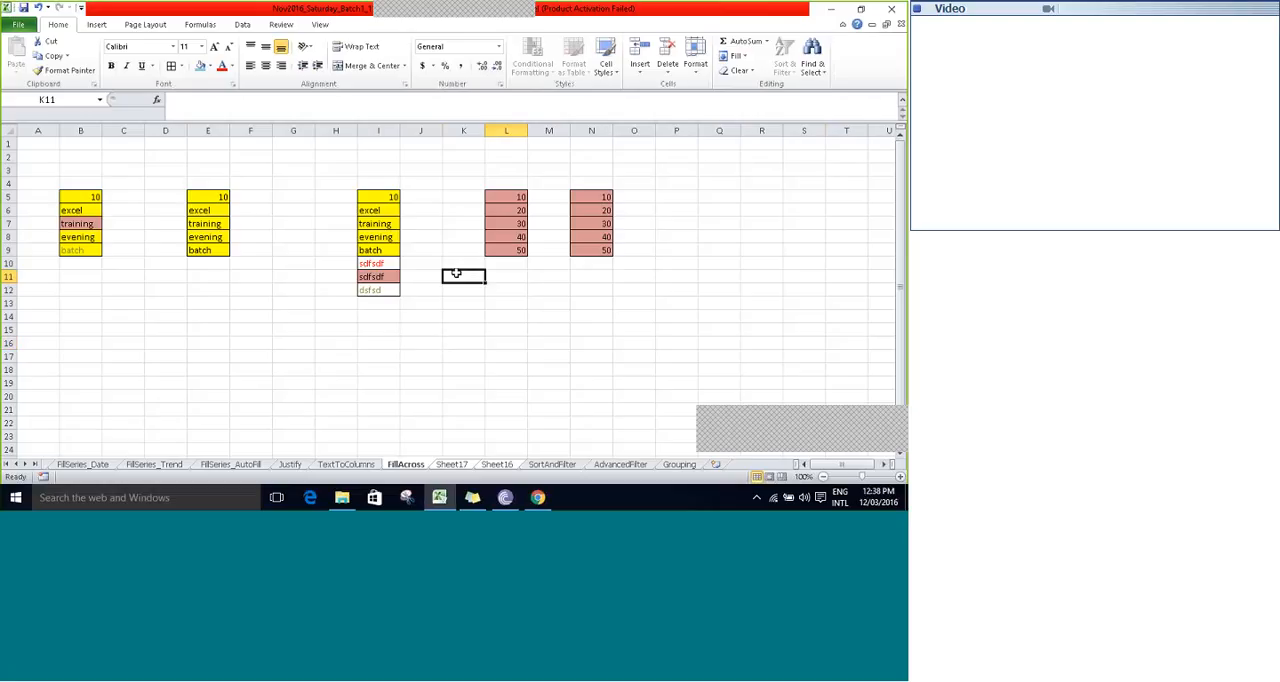
{"action": "key", "text": "ctrl+s"}
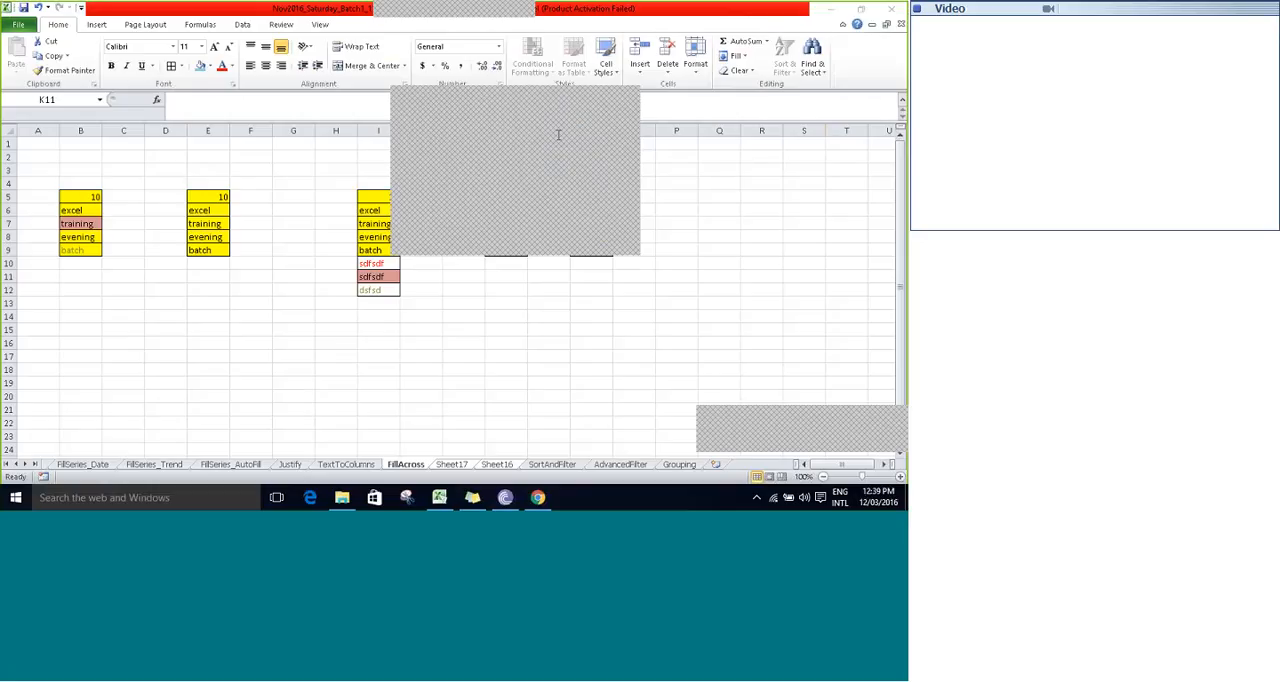
{"action": "left_click", "coordinate": [628, 104]}
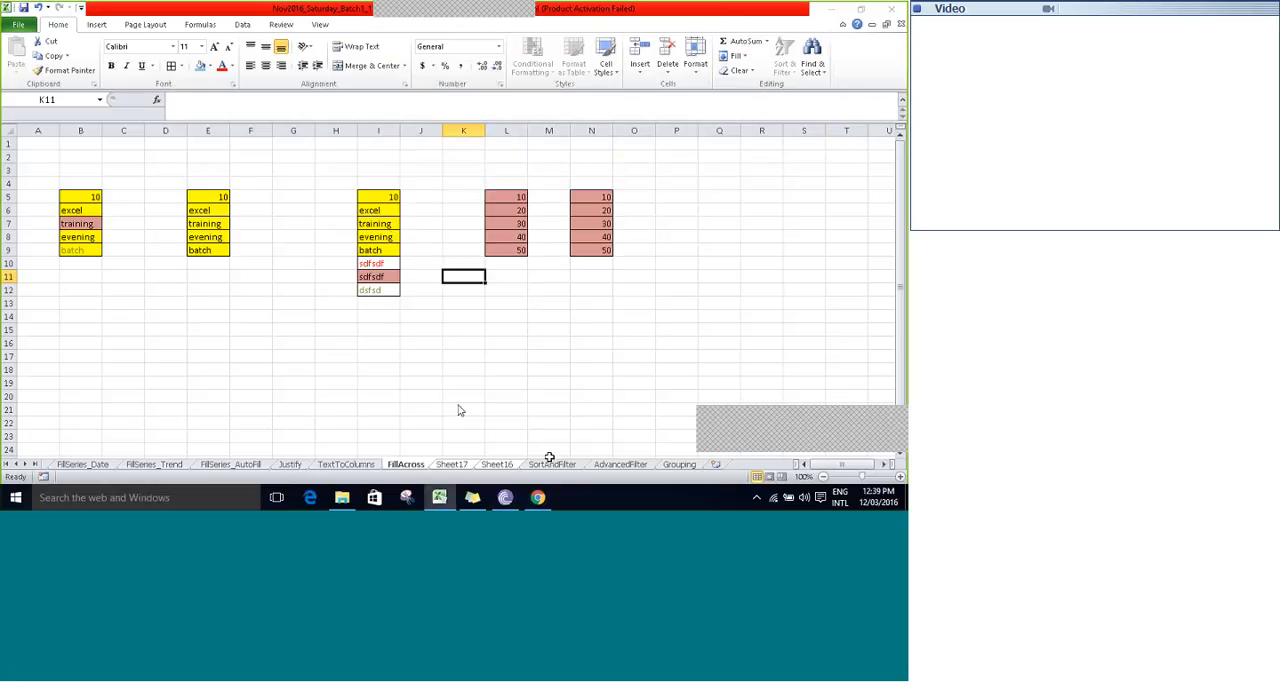
- Go to the SortAndFilter sheet and select the data table A1:J19, leaving out the subtotal row
{"action": "left_click", "coordinate": [552, 464]}
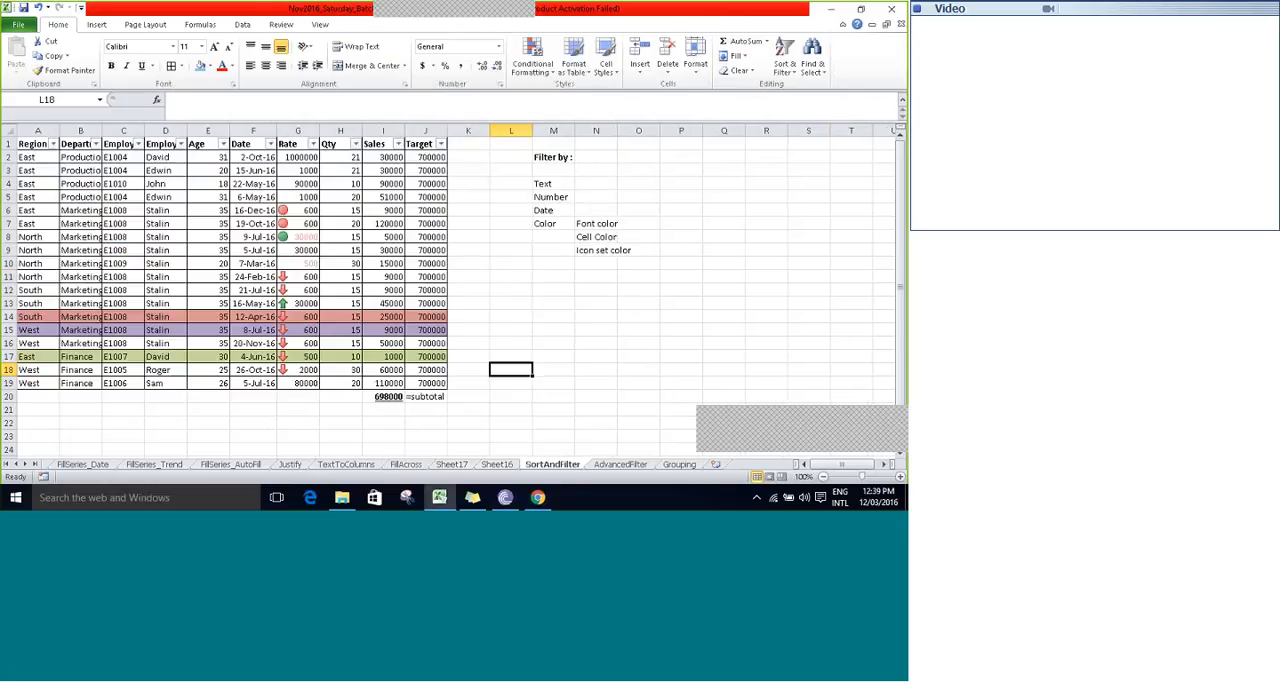
{"action": "left_click", "coordinate": [426, 153]}
{"action": "key", "text": "Up"}
{"action": "key", "text": "Left"}
{"action": "key", "text": "Home"}
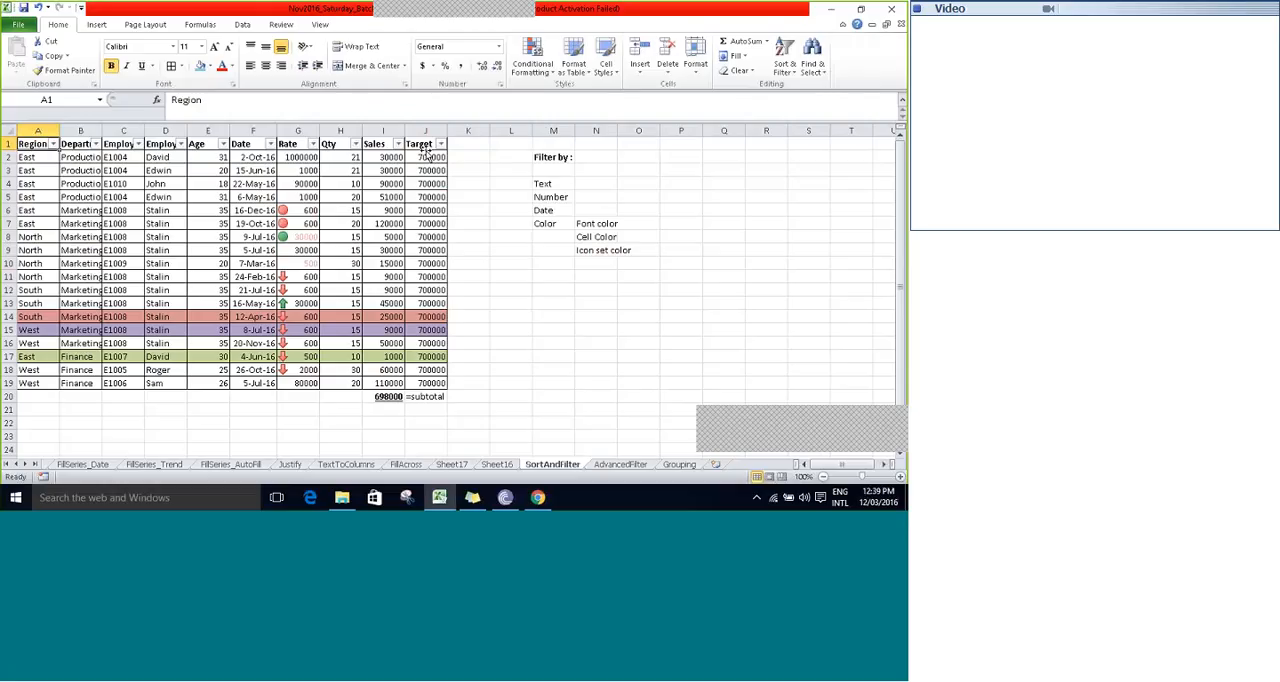
{"action": "key", "text": "Right"}
{"action": "key", "text": "ctrl+a"}
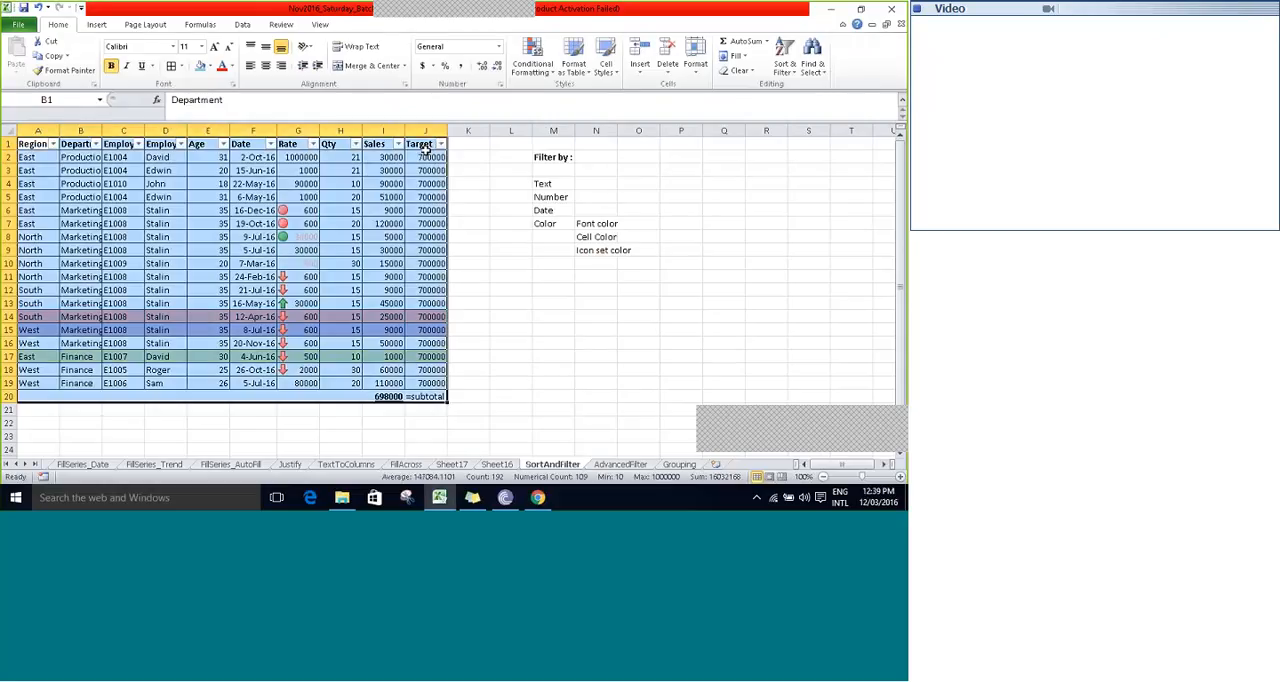
{"action": "key", "text": "shift+Tab"}
{"action": "key", "text": "shift+Up"}
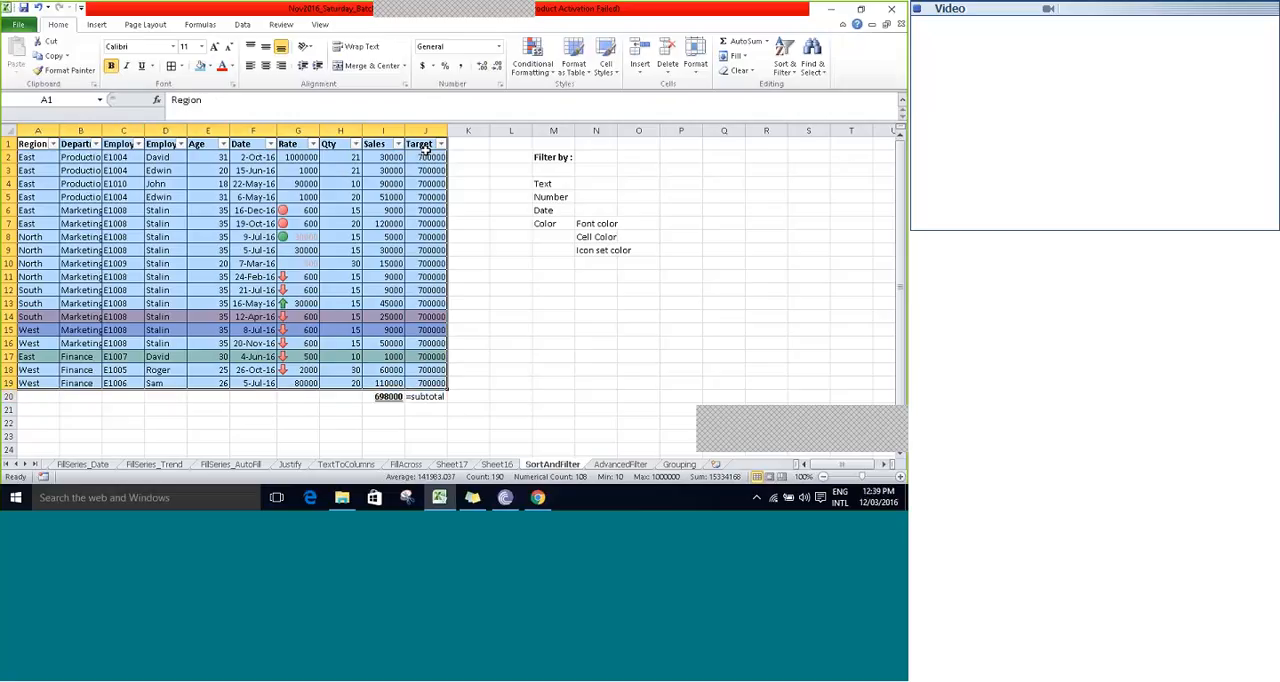
- Remove the filter from the selected table's header row and apply it again
{"action": "left_click", "coordinate": [779, 67]}
{"action": "left_click", "coordinate": [806, 133]}
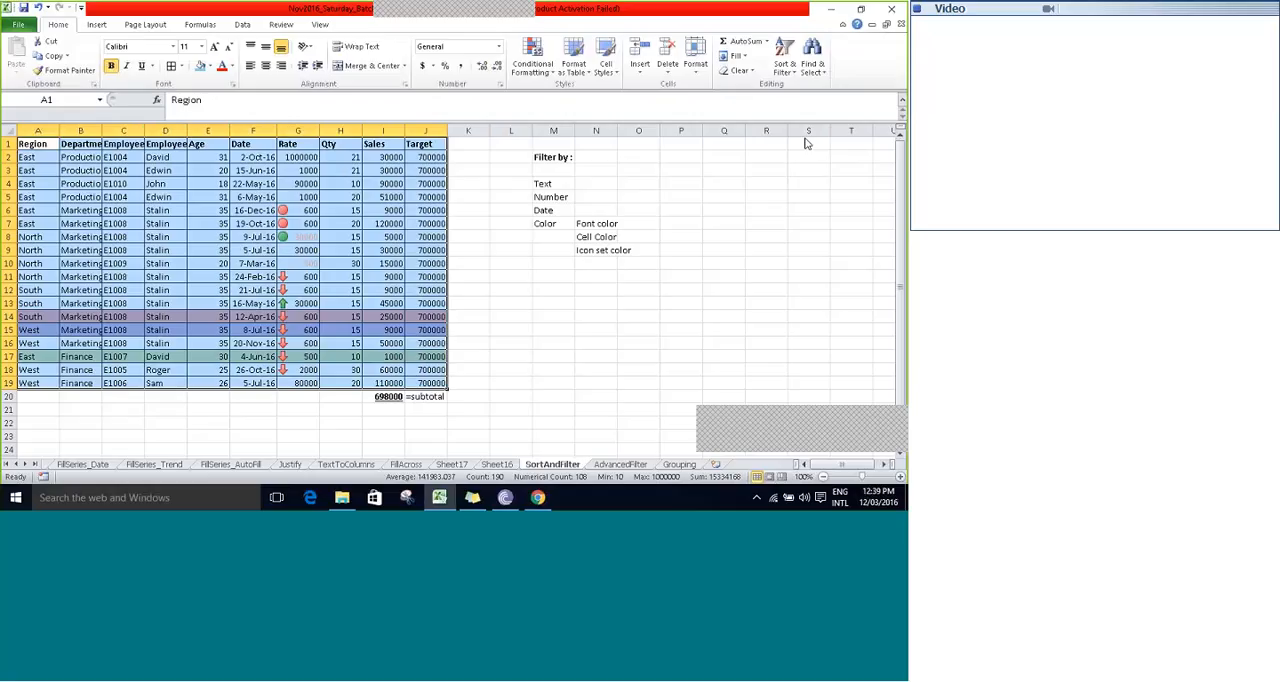
{"action": "left_click", "coordinate": [785, 67]}
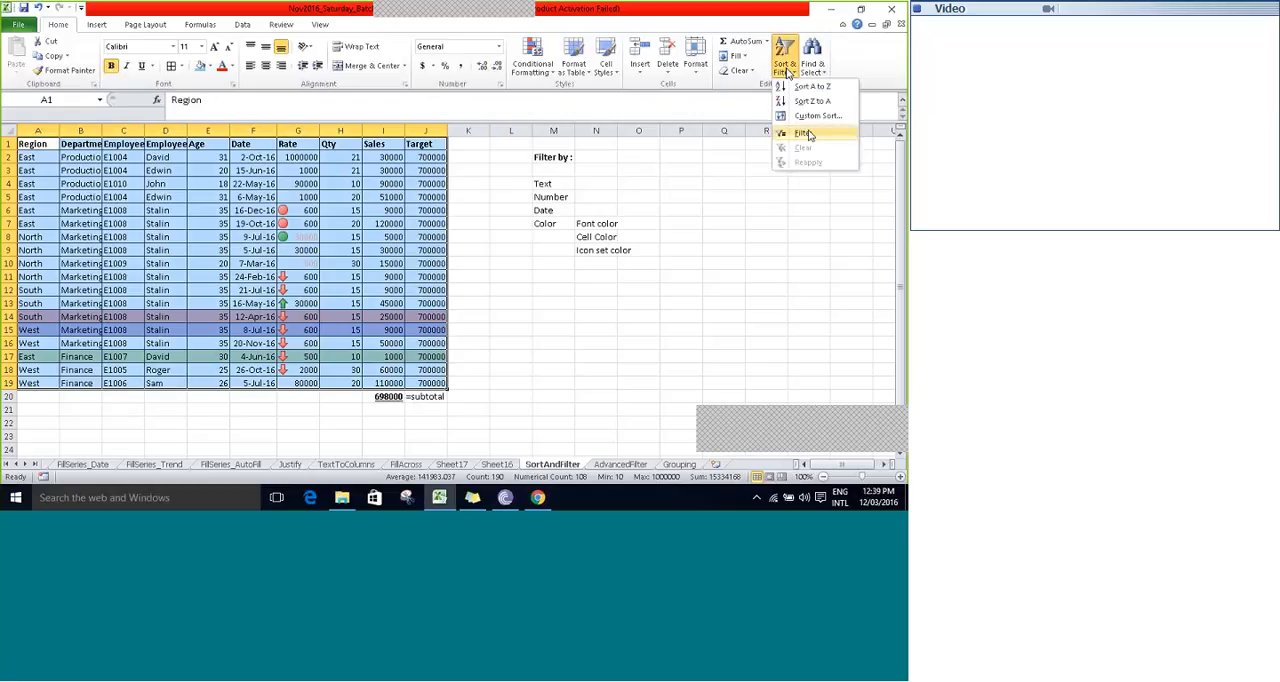
{"action": "left_click", "coordinate": [806, 133]}
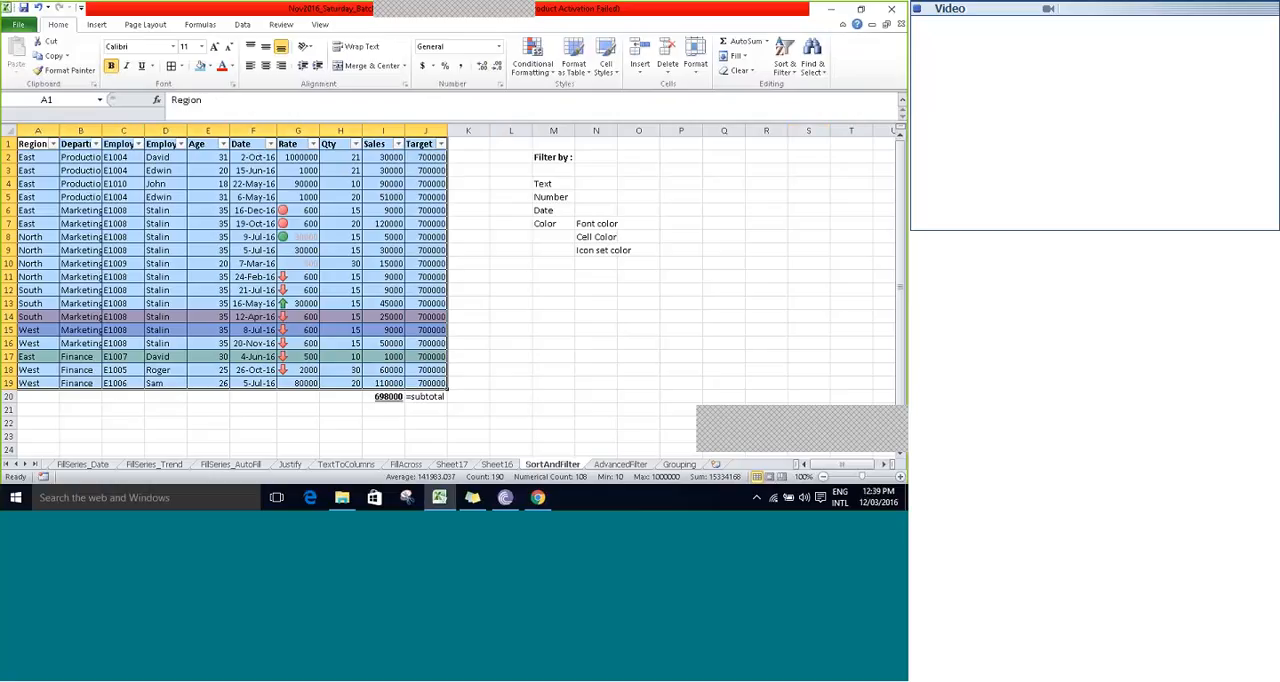
- Filter the Region column to show only the East and South records
{"action": "left_click", "coordinate": [38, 141]}
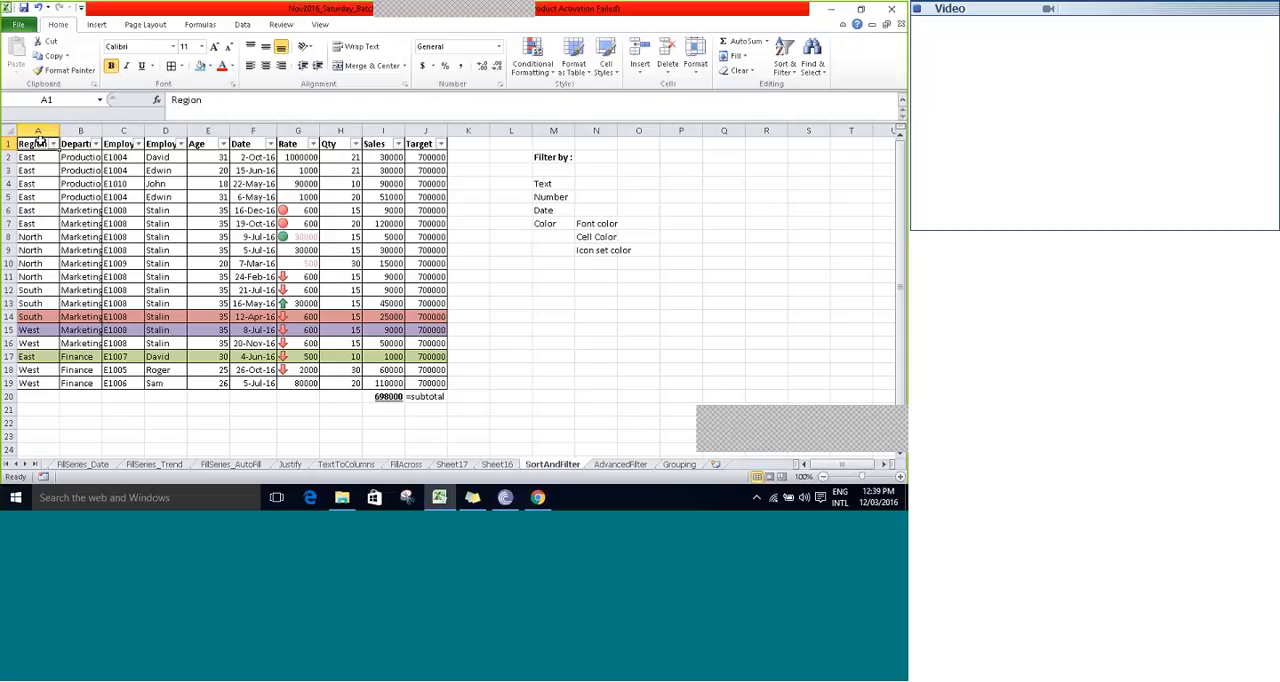
{"action": "left_click", "coordinate": [53, 144]}
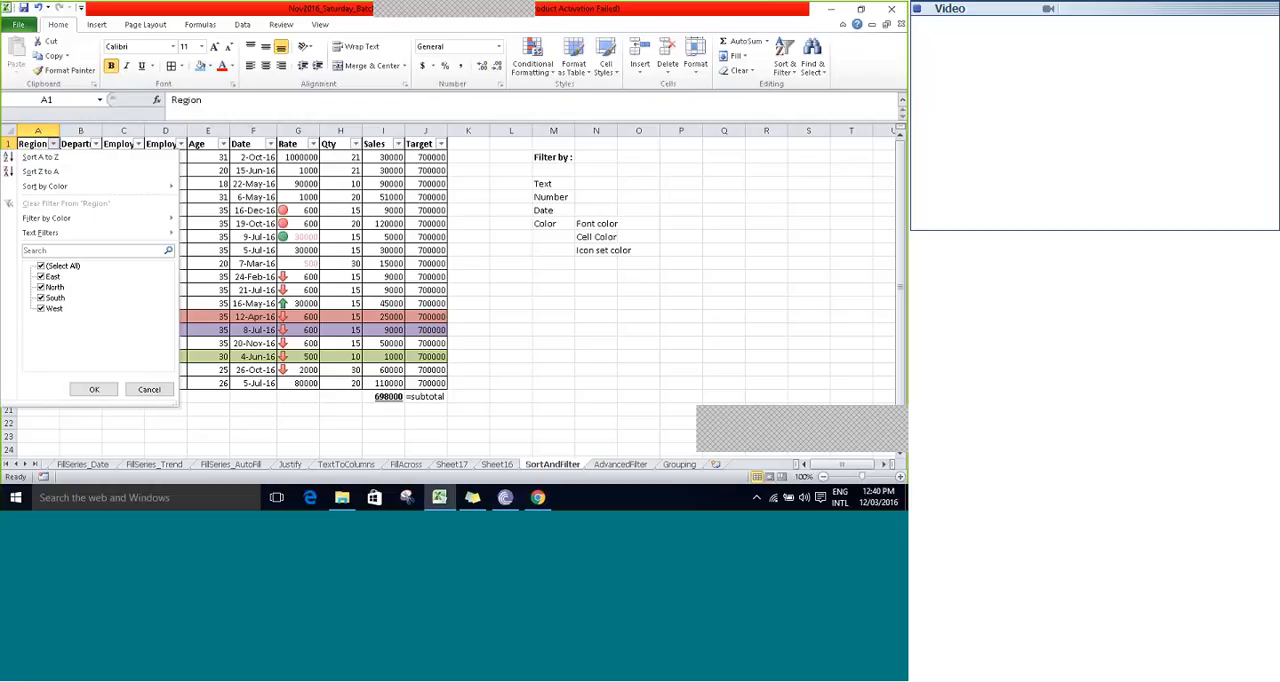
{"action": "left_click", "coordinate": [55, 266]}
{"action": "left_click", "coordinate": [42, 276]}
{"action": "left_click", "coordinate": [42, 298]}
{"action": "left_click", "coordinate": [91, 388]}
{"action": "left_click", "coordinate": [94, 389]}
{"action": "left_click", "coordinate": [92, 387]}
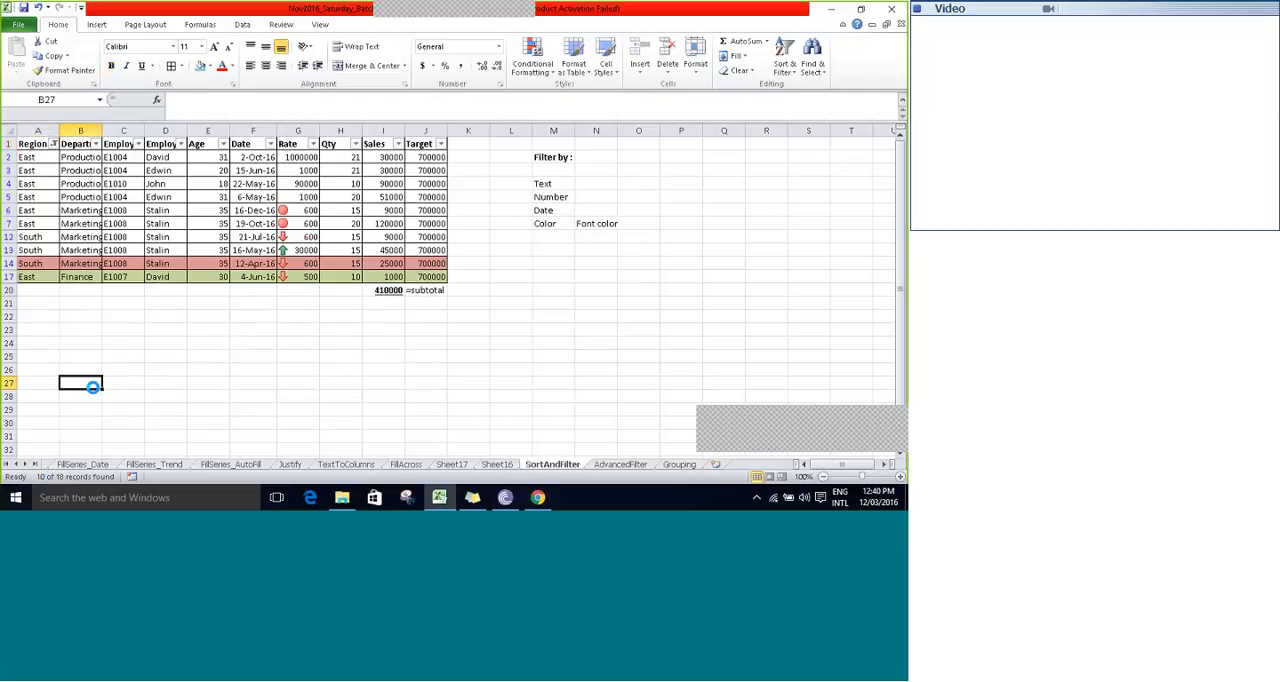
- Return the selection to the Region header in cell A1
{"action": "left_click", "coordinate": [93, 391]}
{"action": "key", "text": "Up"}
{"action": "key", "text": "Up"}
{"action": "key", "text": "Up"}
{"action": "key", "text": "Up"}
{"action": "key", "text": "Up"}
{"action": "key", "text": "Up"}
{"action": "key", "text": "Up"}
{"action": "key", "text": "Up"}
{"action": "key", "text": "Up"}
{"action": "key", "text": "Up"}
{"action": "key", "text": "Up"}
{"action": "key", "text": "Up"}
{"action": "key", "text": "Up"}
{"action": "key", "text": "Up"}
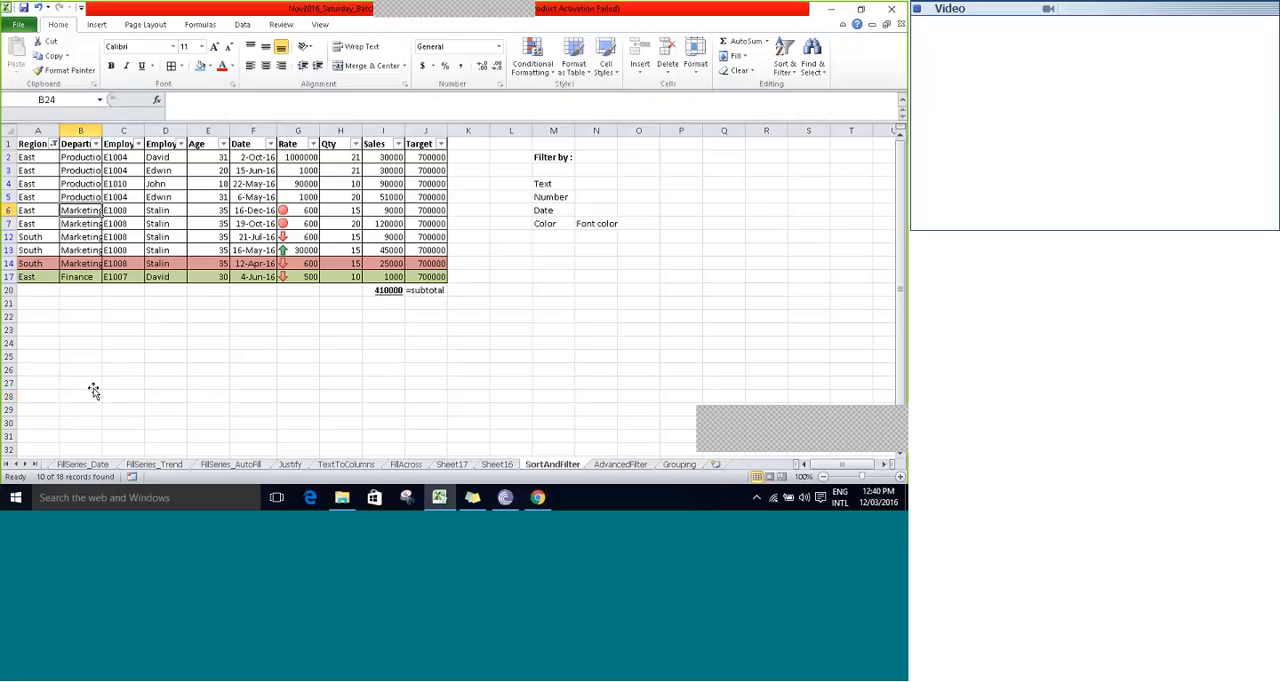
{"action": "key", "text": "ctrl+Home"}
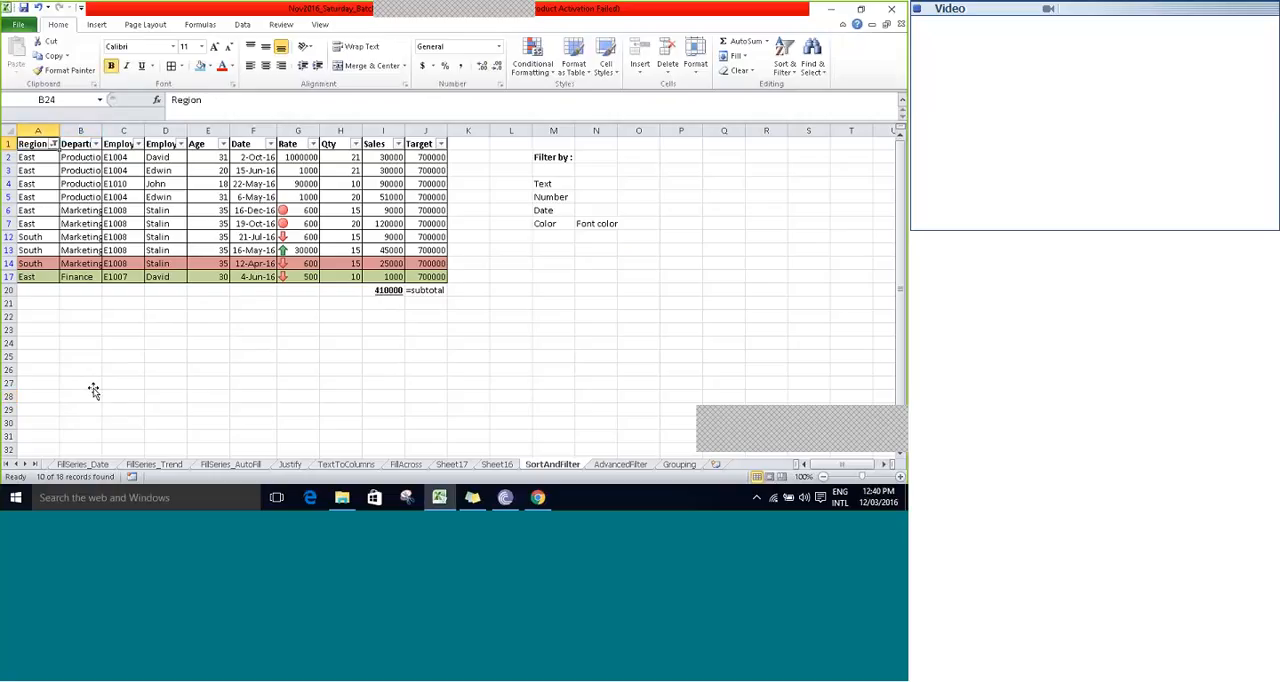
- Filter the Region column by the purple cell color instead of by region names, and clear that filter to show all records
{"action": "key", "text": "alt+Down"}
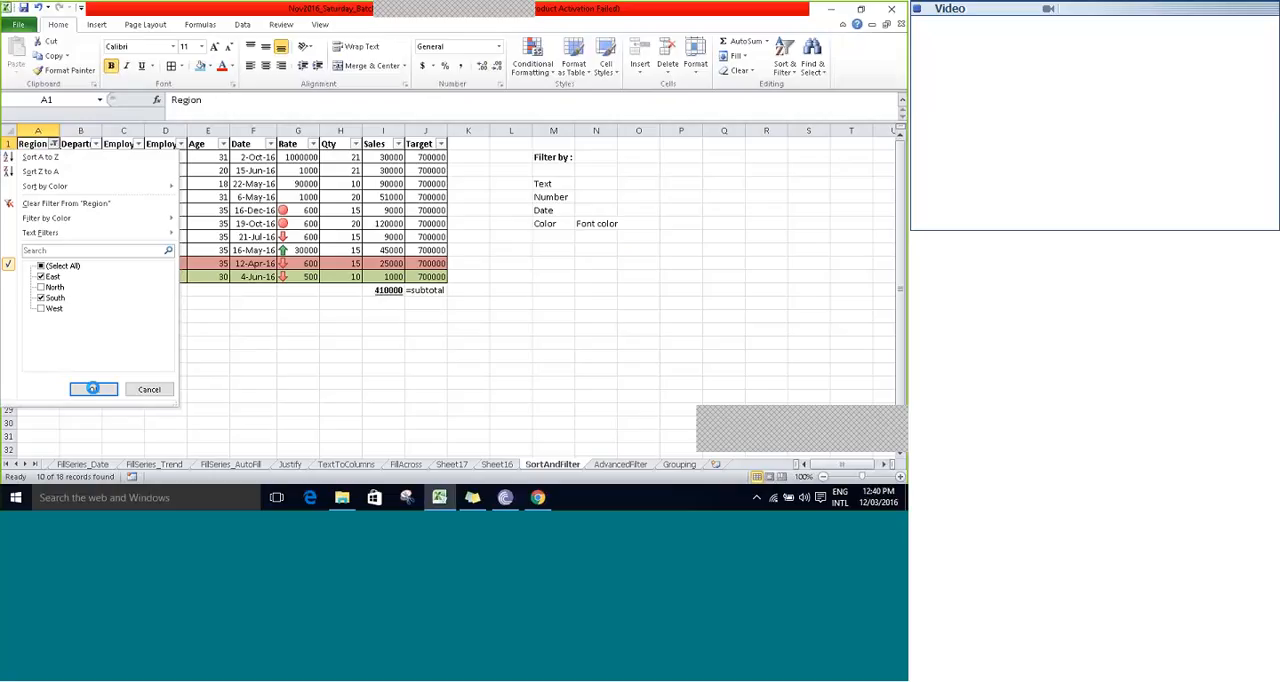
{"action": "left_click", "coordinate": [54, 145]}
{"action": "left_click", "coordinate": [48, 276]}
{"action": "left_click", "coordinate": [50, 297]}
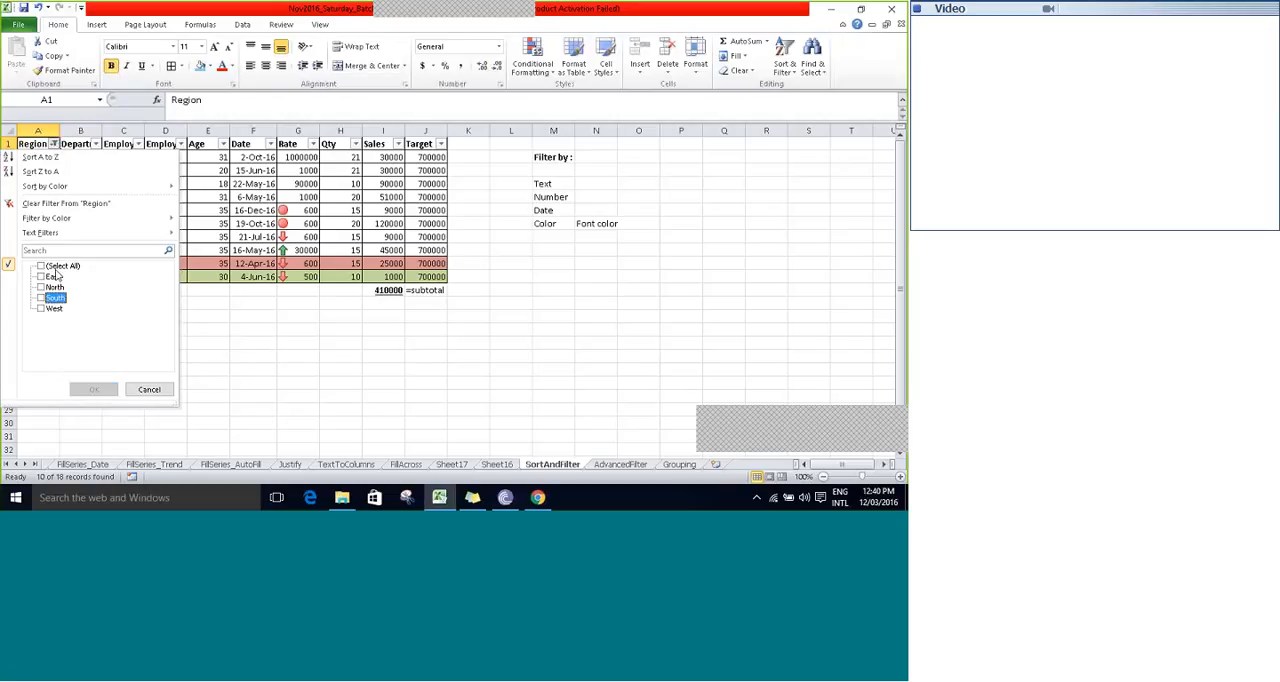
{"action": "left_click", "coordinate": [41, 266]}
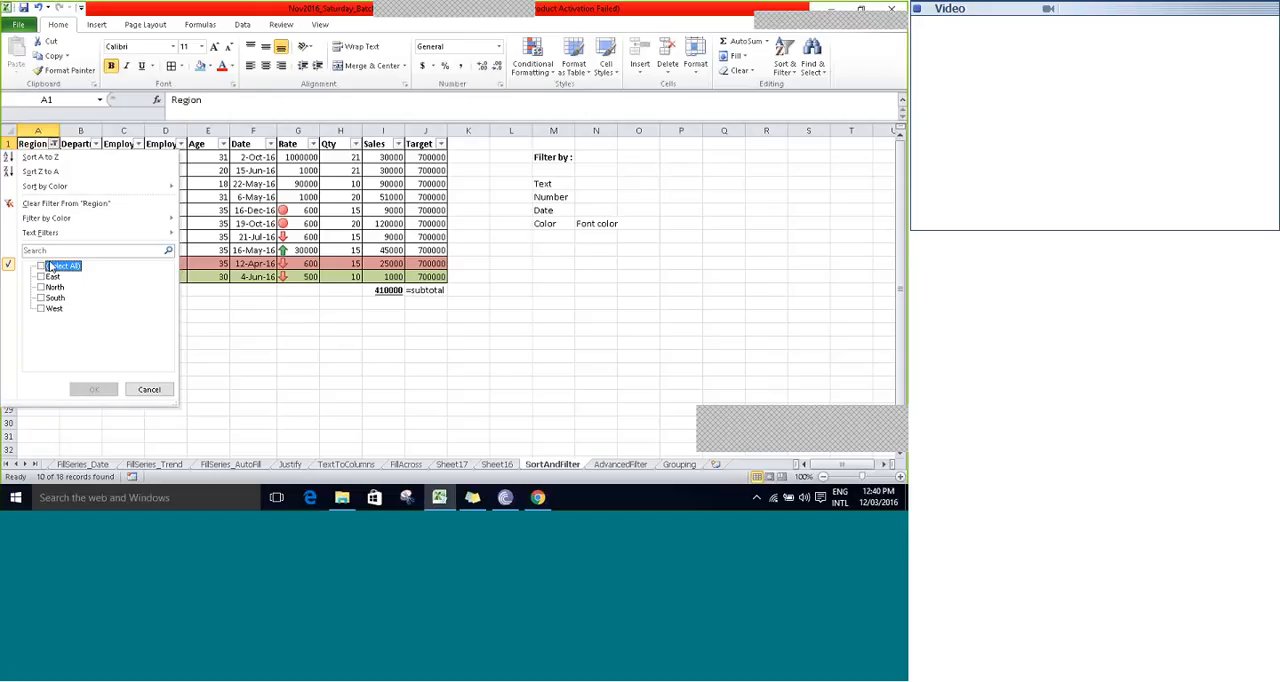
{"action": "left_click", "coordinate": [50, 267]}
{"action": "mouse_move", "coordinate": [98, 218]}
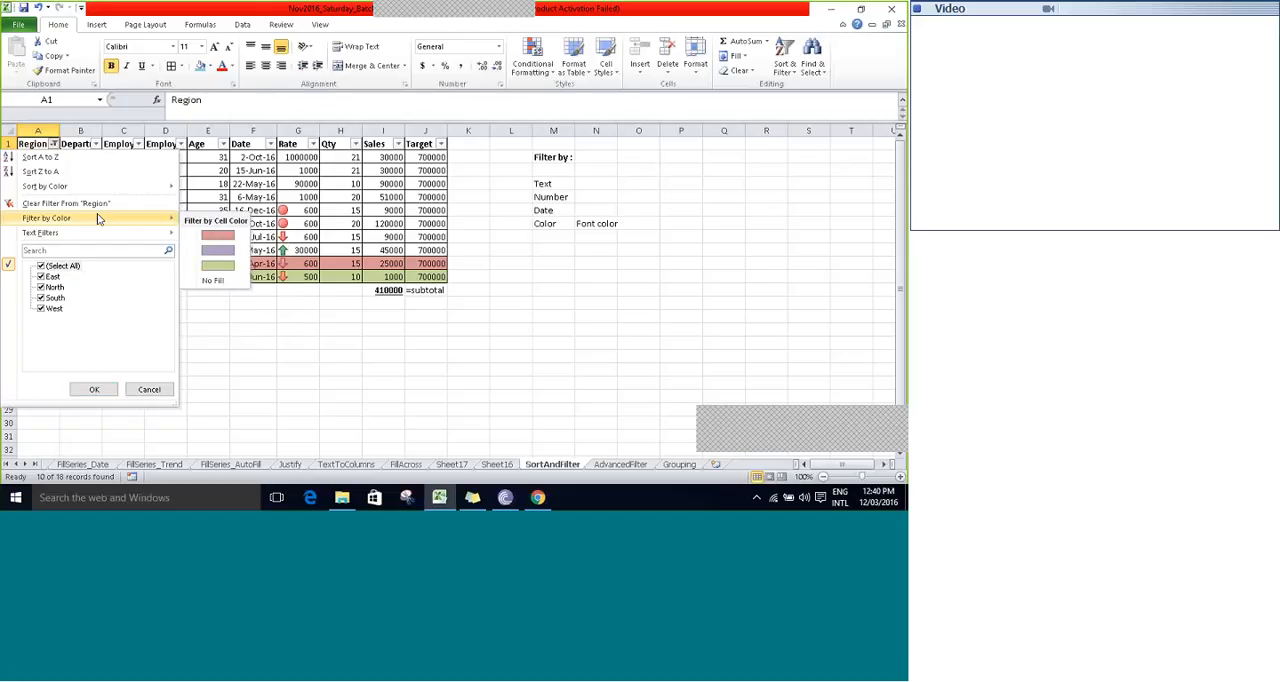
{"action": "mouse_move", "coordinate": [72, 234]}
{"action": "left_click", "coordinate": [216, 252]}
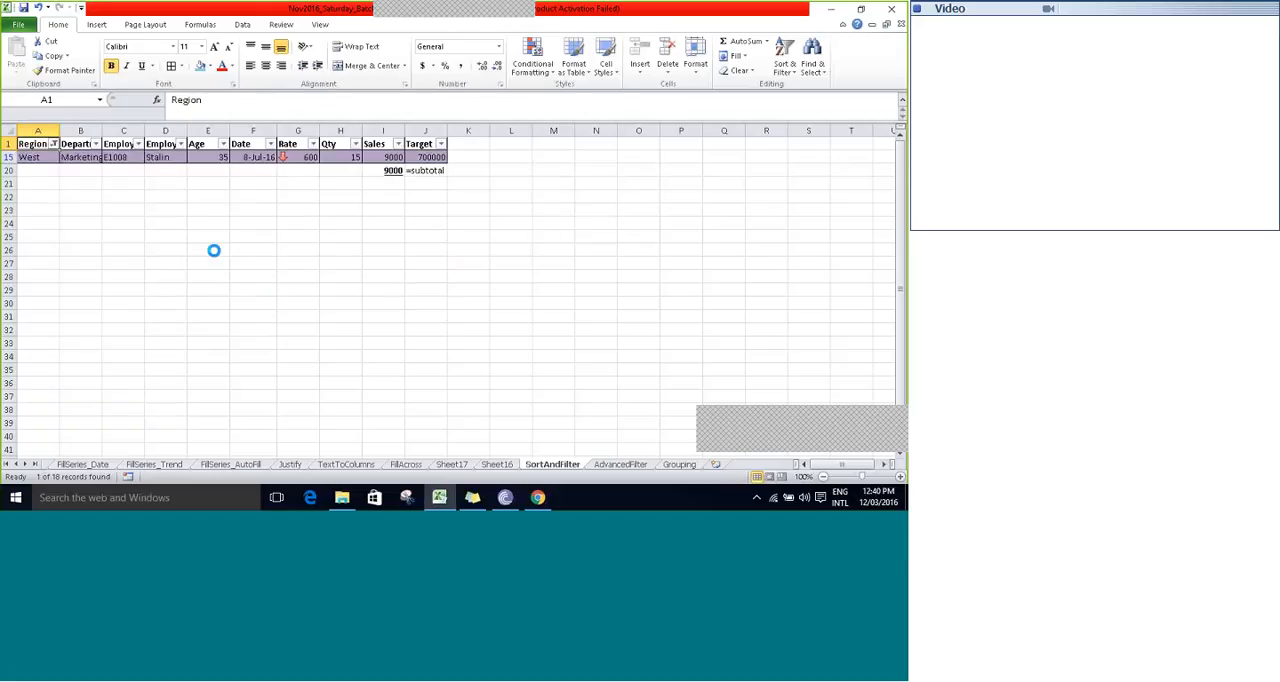
{"action": "left_click", "coordinate": [53, 144]}
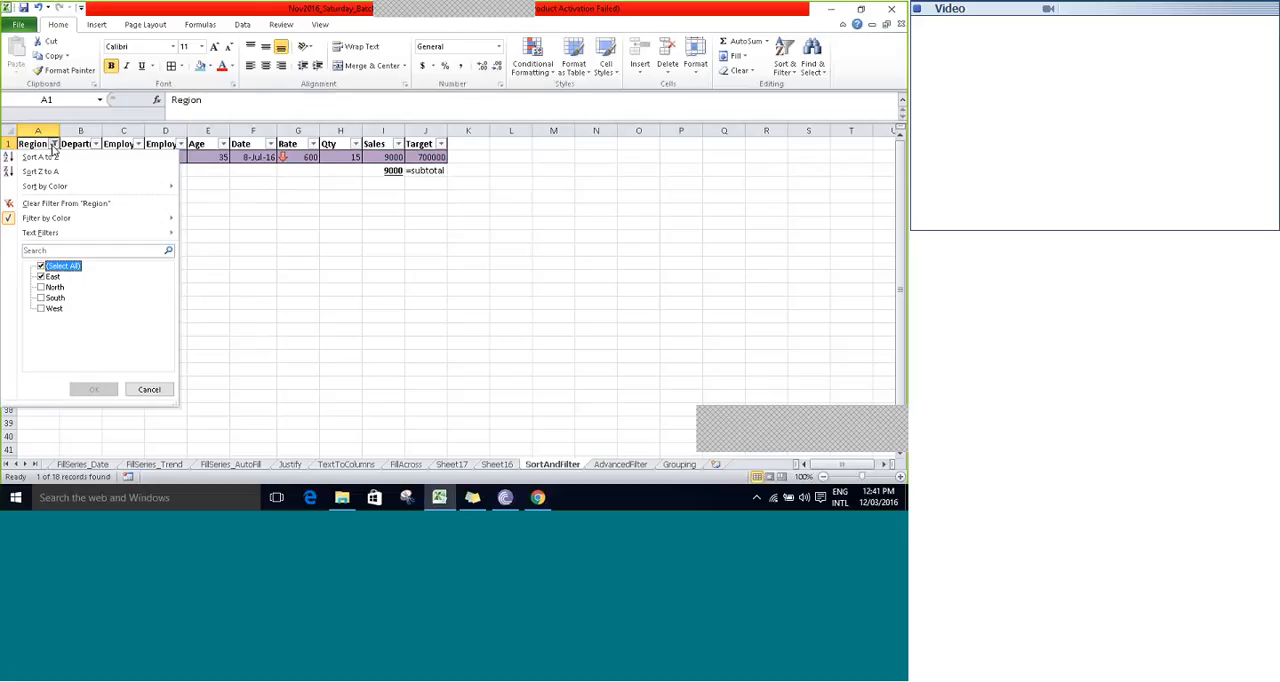
{"action": "left_click", "coordinate": [92, 389]}
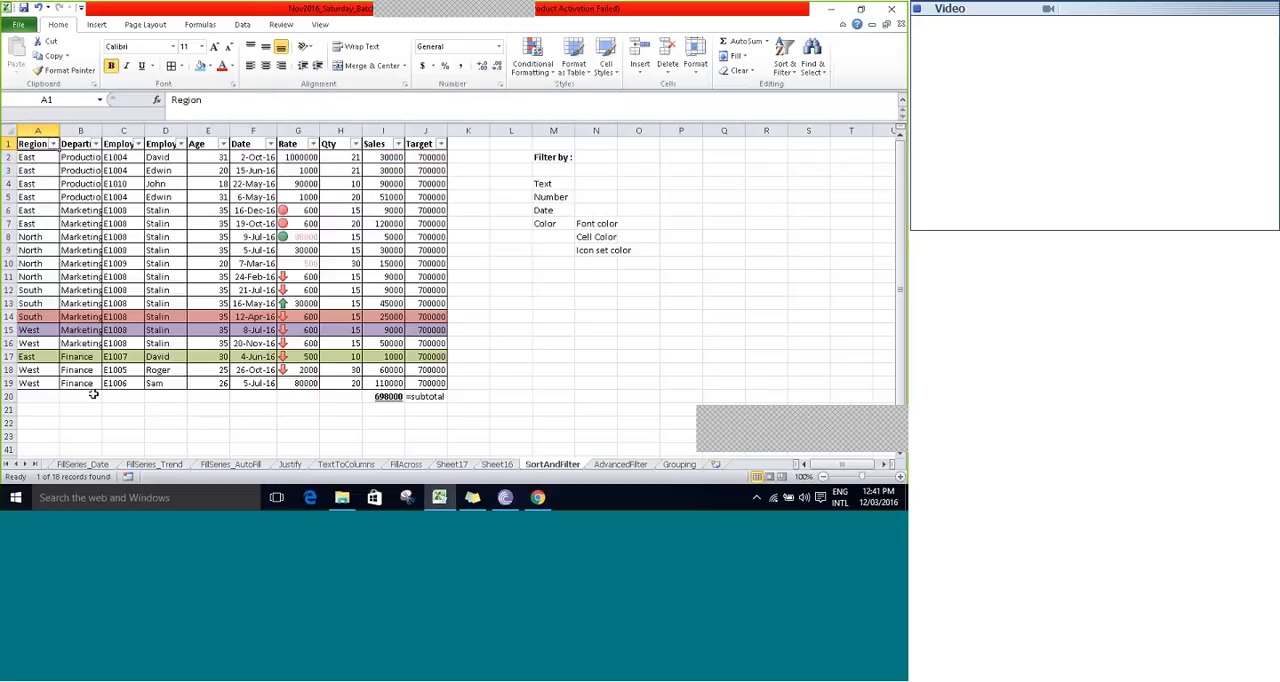
- Change the font color of the records in A7:J10 to a dark aqua theme color
{"action": "left_click_drag", "start_coordinate": [40, 224], "coordinate": [430, 262]}
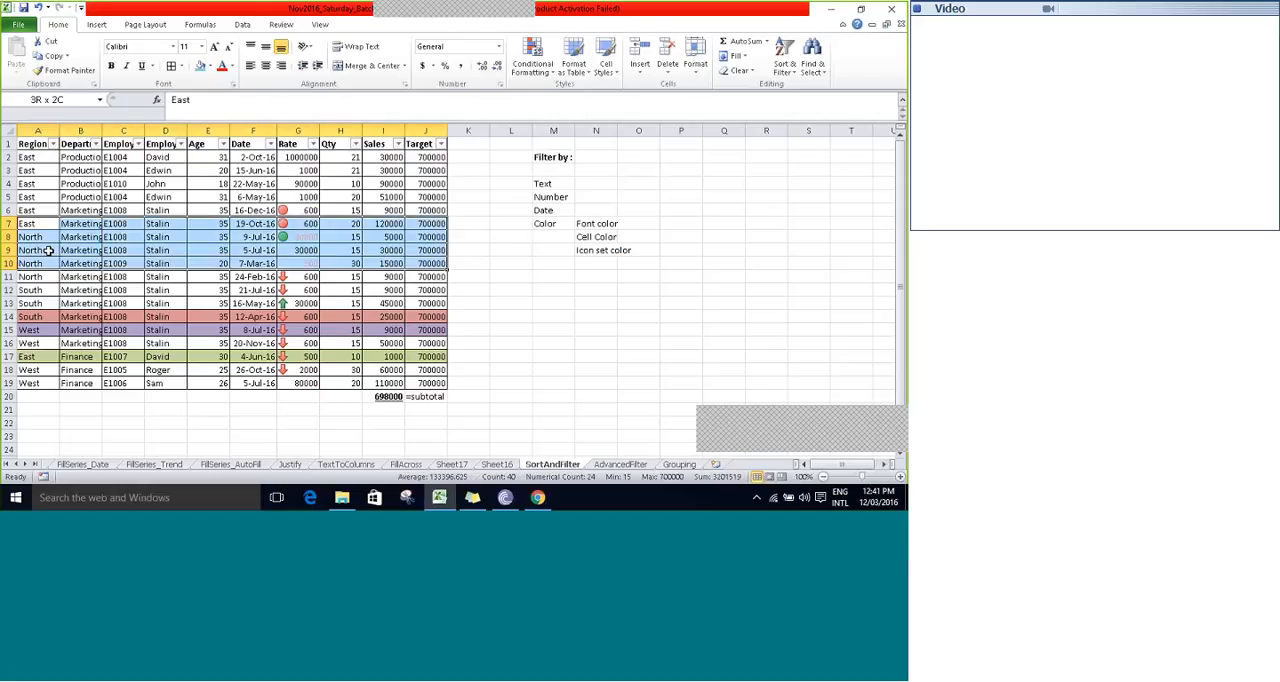
{"action": "left_click", "coordinate": [231, 66]}
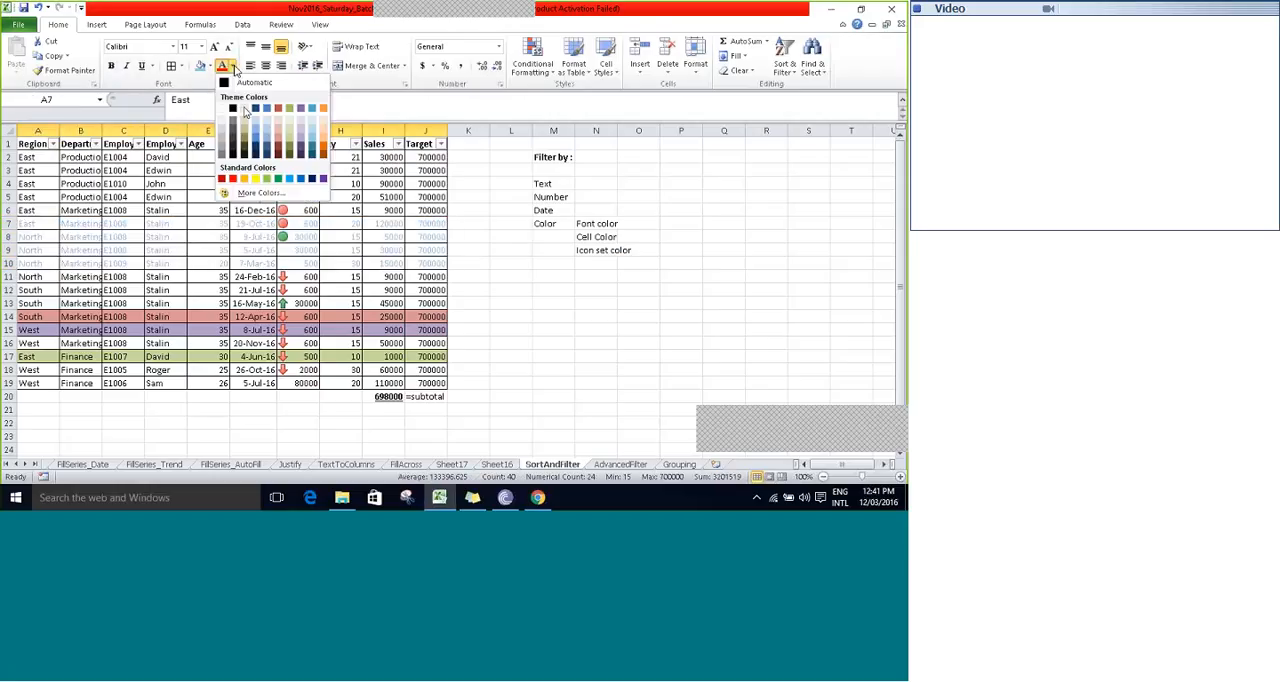
{"action": "left_click", "coordinate": [311, 150]}
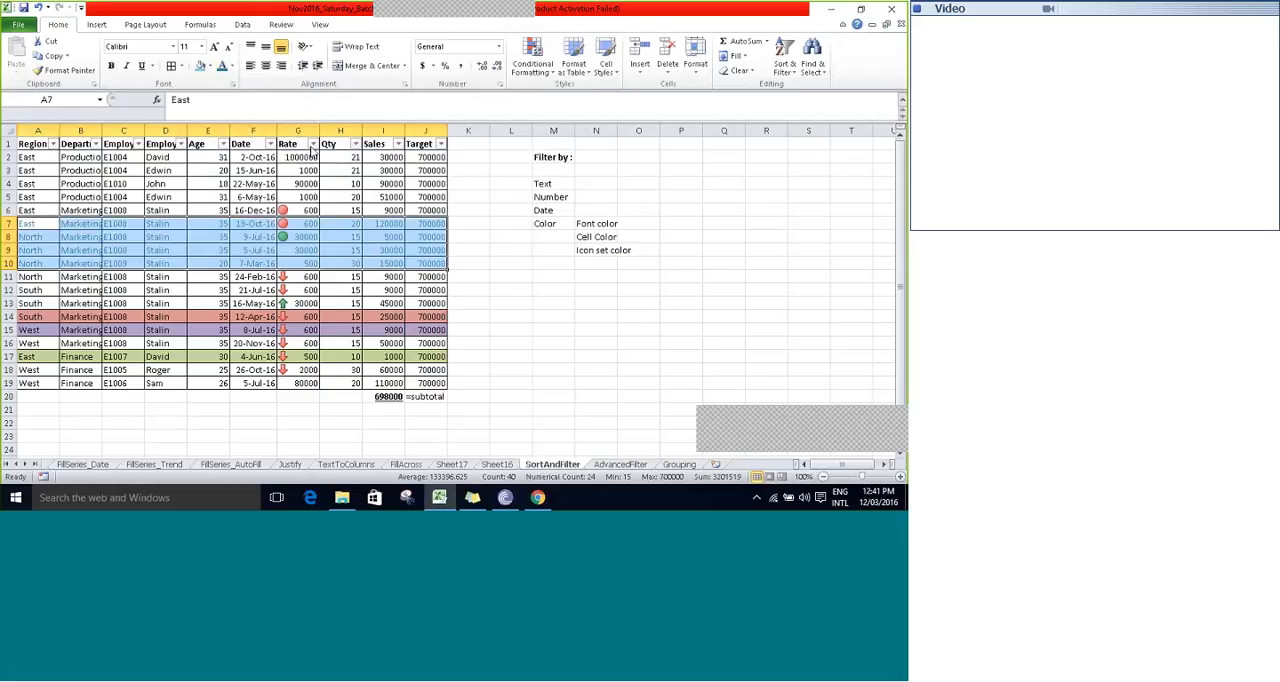
- Filter the Region column by the aqua font color and clear the filter from Region again
{"action": "left_click", "coordinate": [38, 143]}
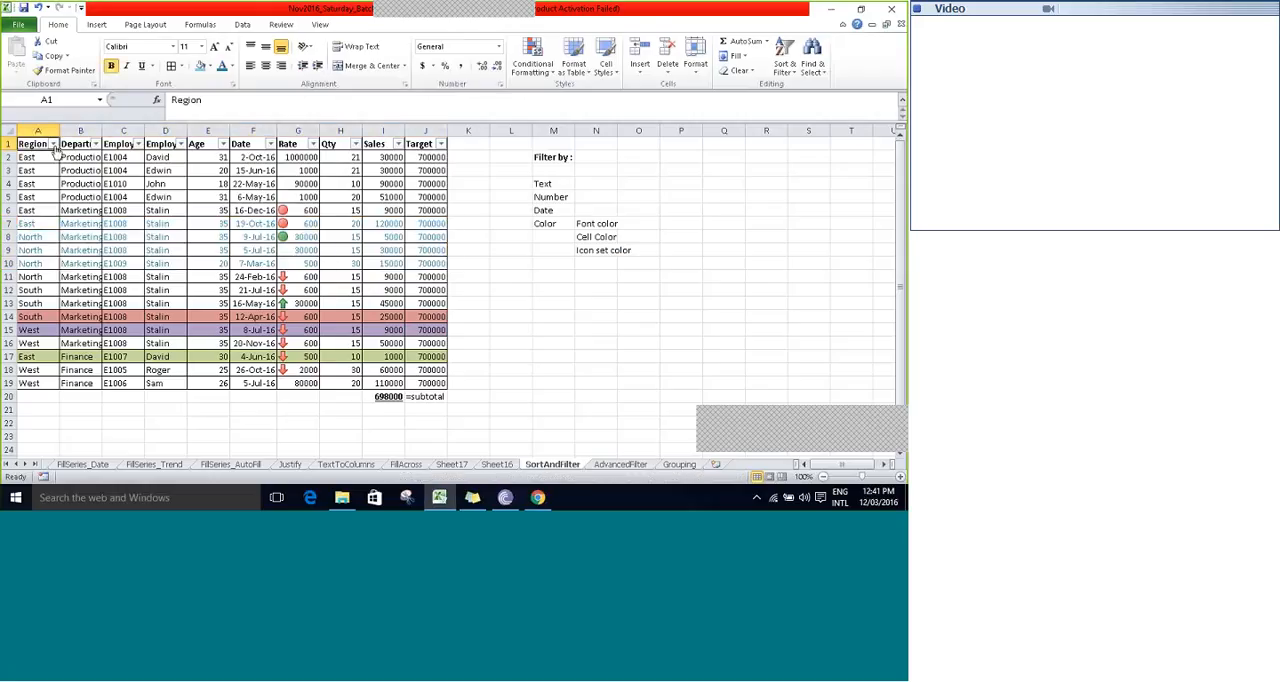
{"action": "left_click", "coordinate": [54, 145]}
{"action": "mouse_move", "coordinate": [77, 194]}
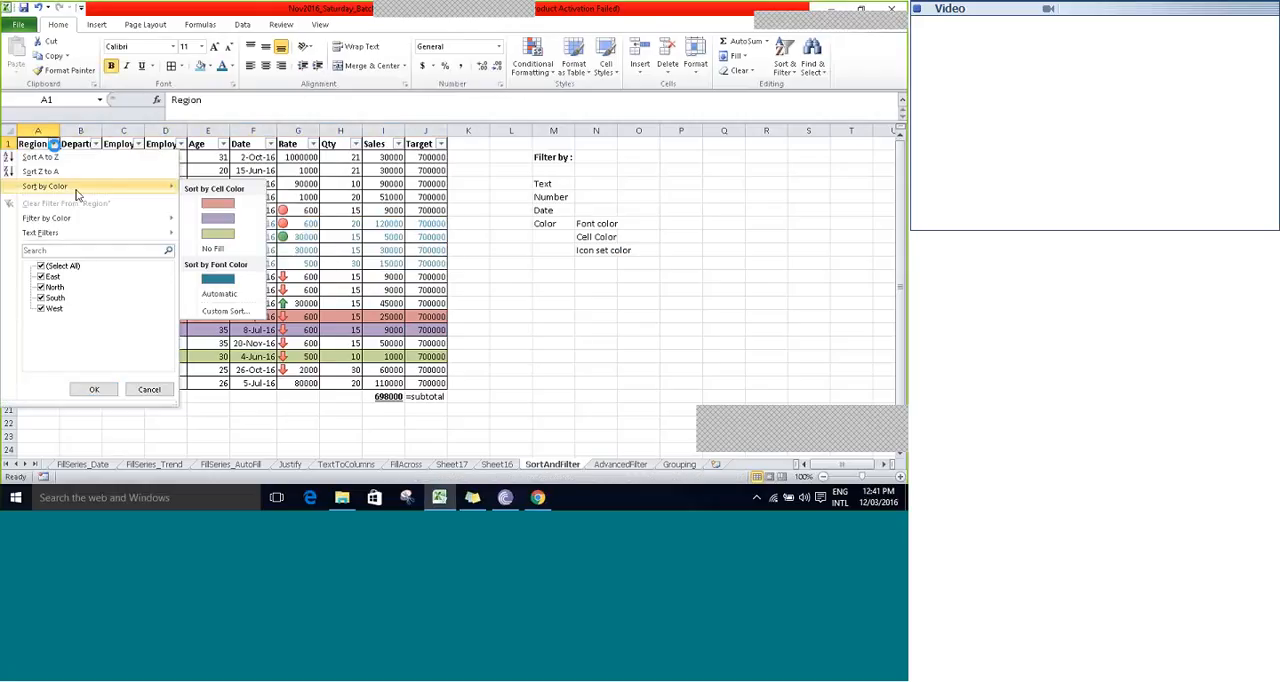
{"action": "mouse_move", "coordinate": [81, 222]}
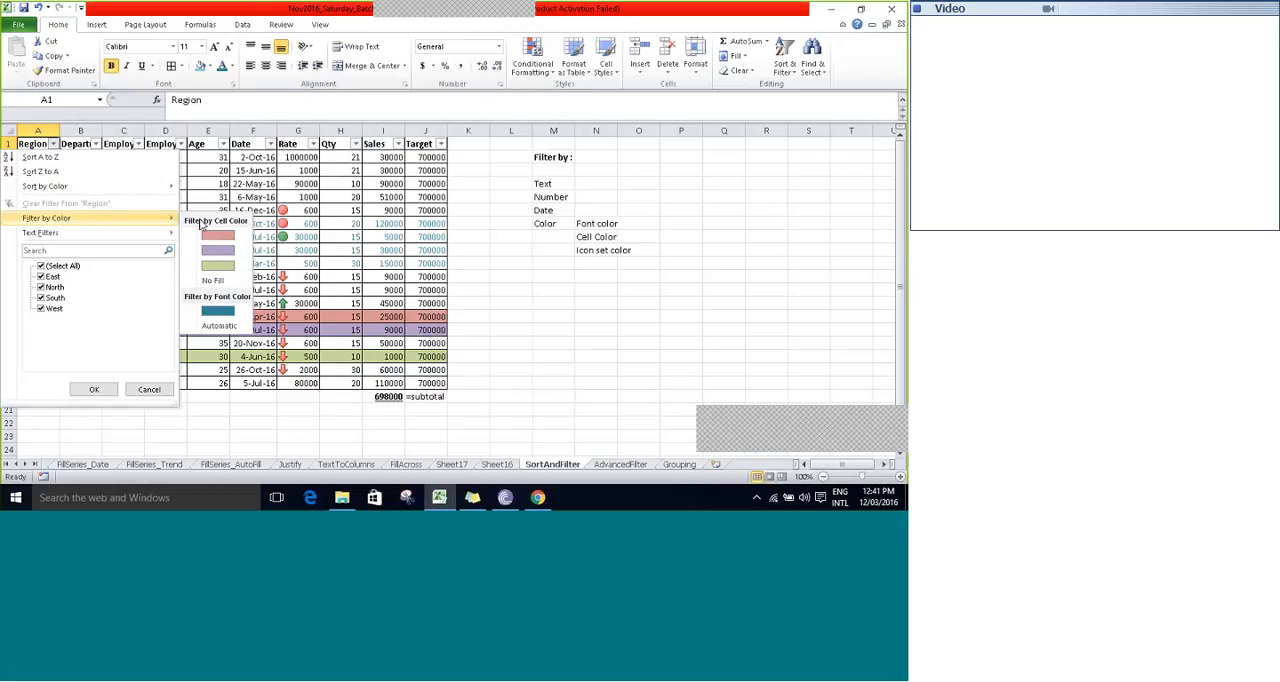
{"action": "left_click", "coordinate": [228, 311]}
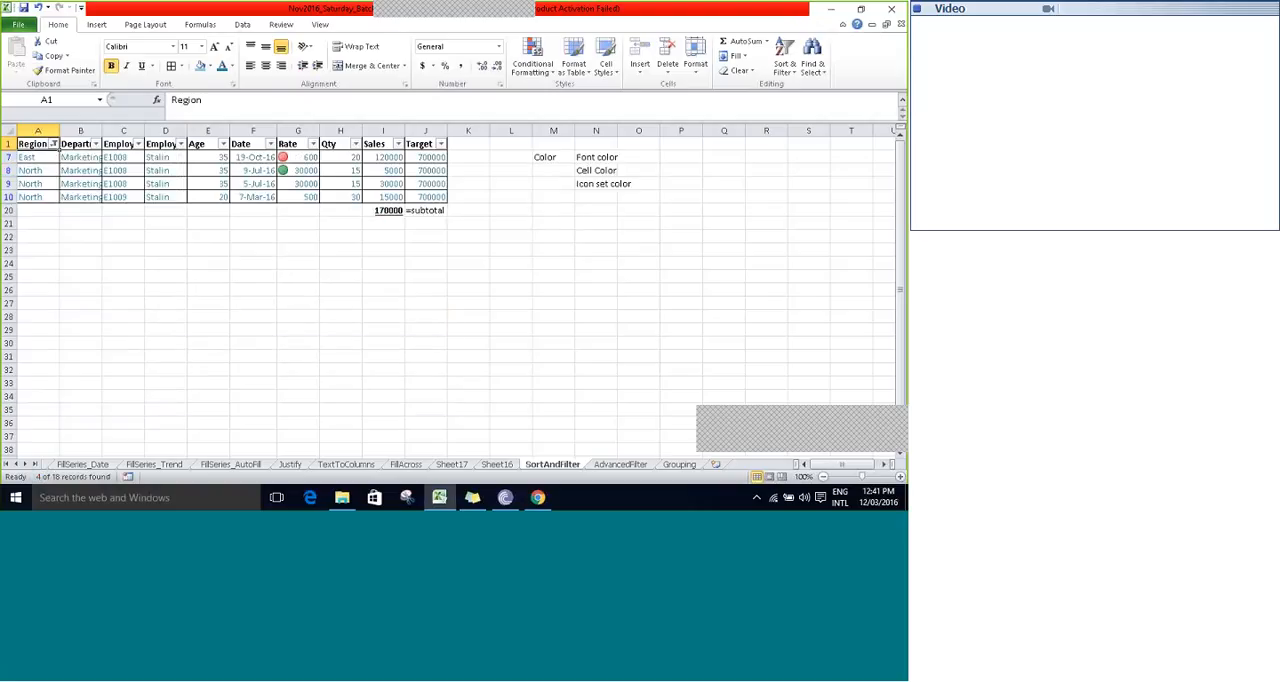
{"action": "left_click", "coordinate": [53, 144]}
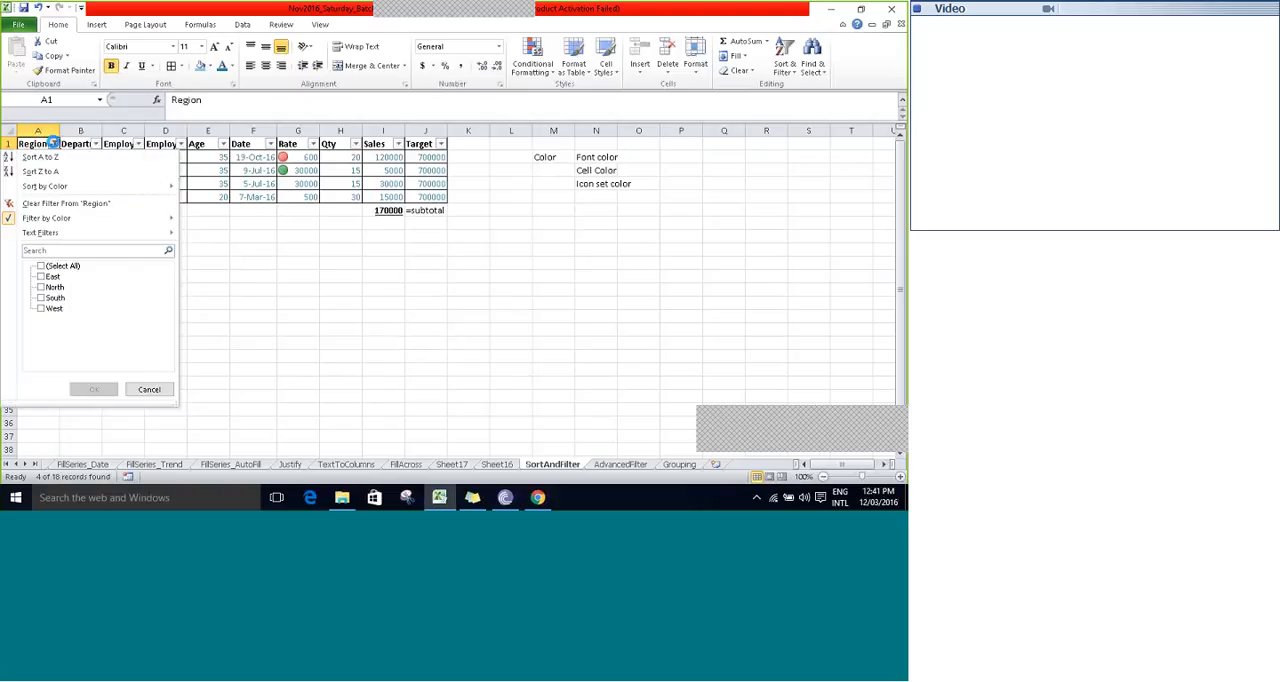
{"action": "left_click", "coordinate": [62, 203]}
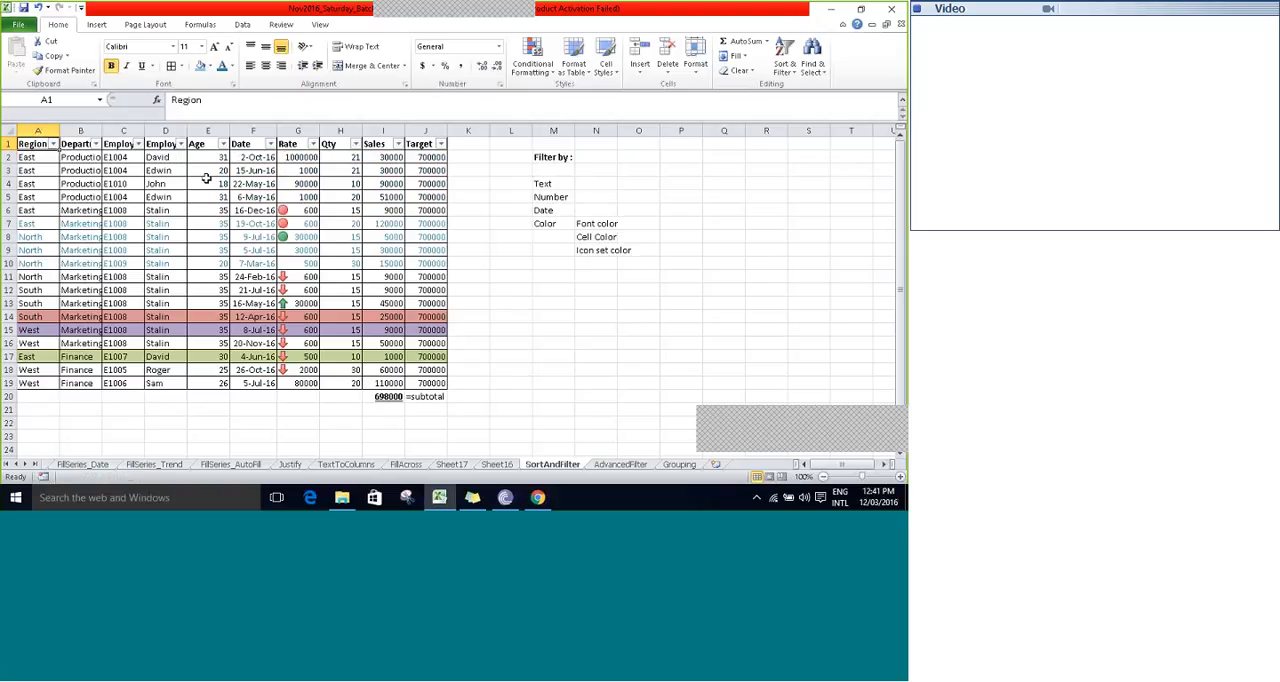
- Filter the Rate column by the red circle cell icon and clear the filter from Rate again
{"action": "left_click", "coordinate": [312, 145]}
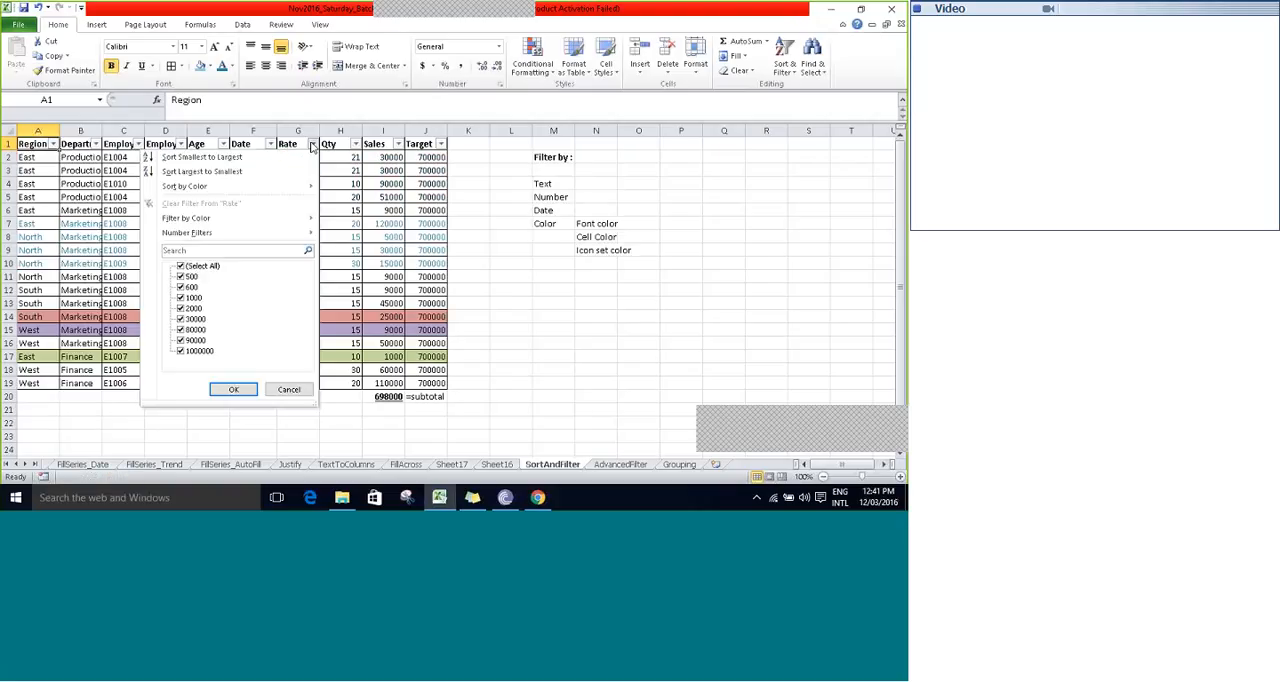
{"action": "mouse_move", "coordinate": [246, 219]}
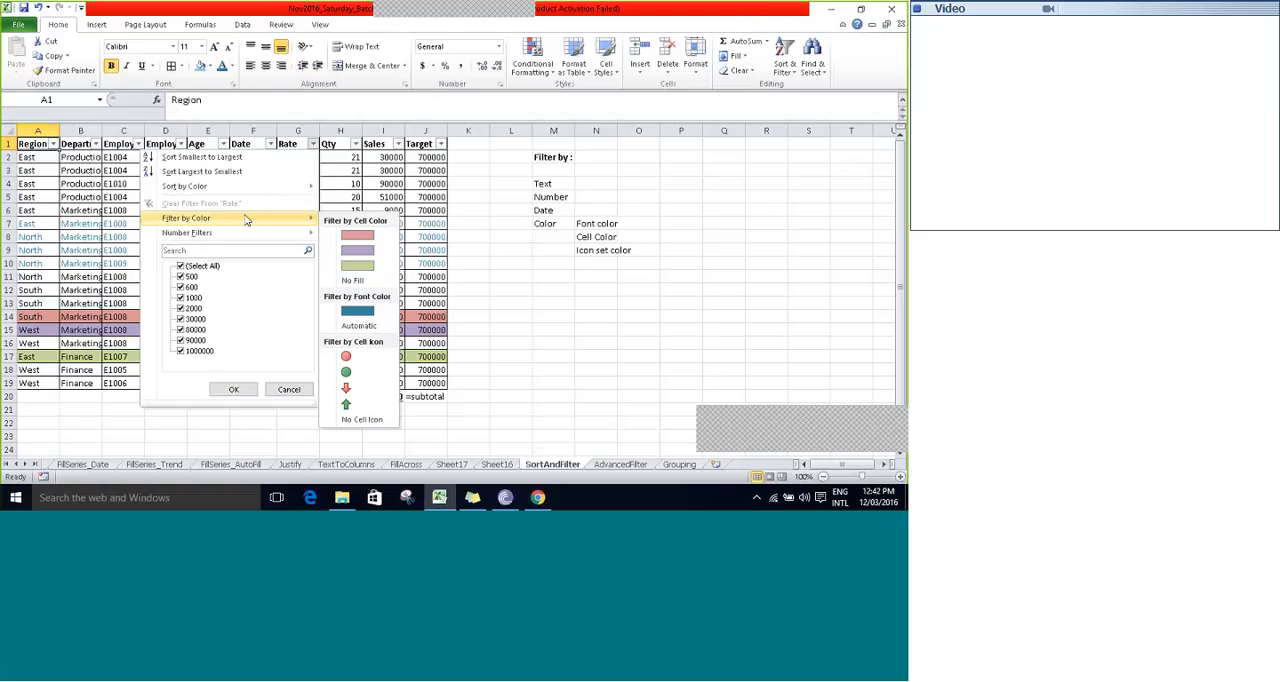
{"action": "left_click", "coordinate": [347, 357]}
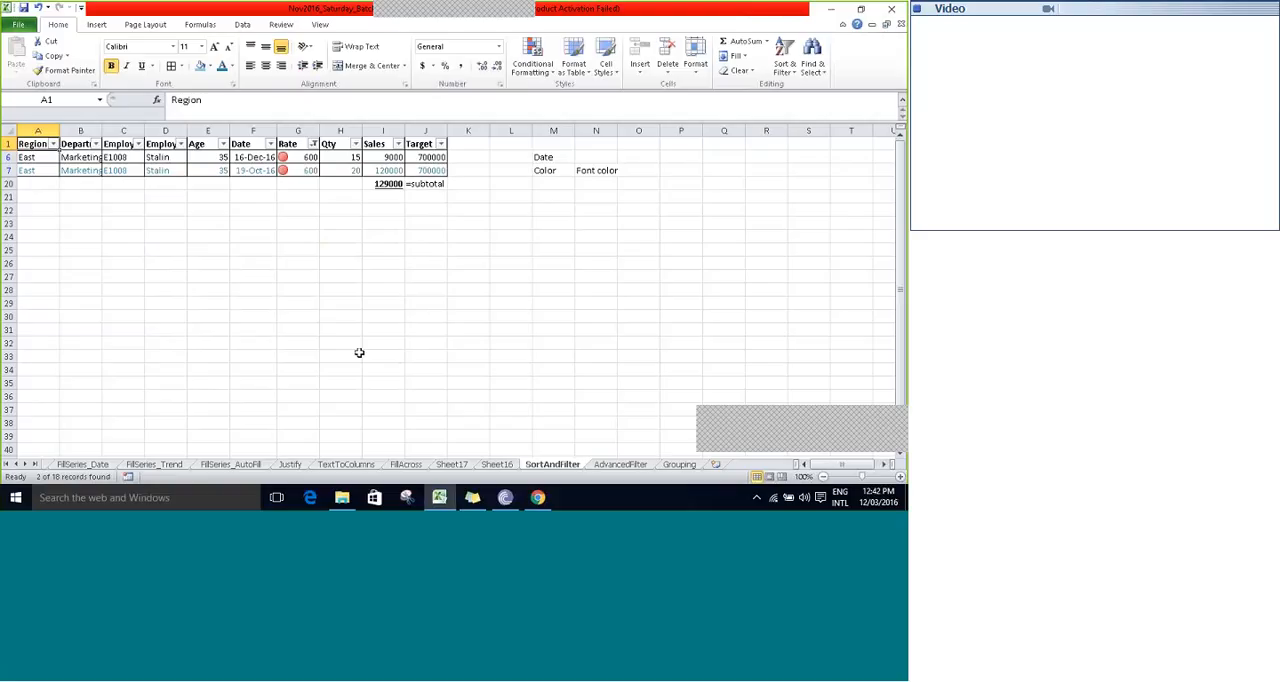
{"action": "left_click", "coordinate": [313, 144]}
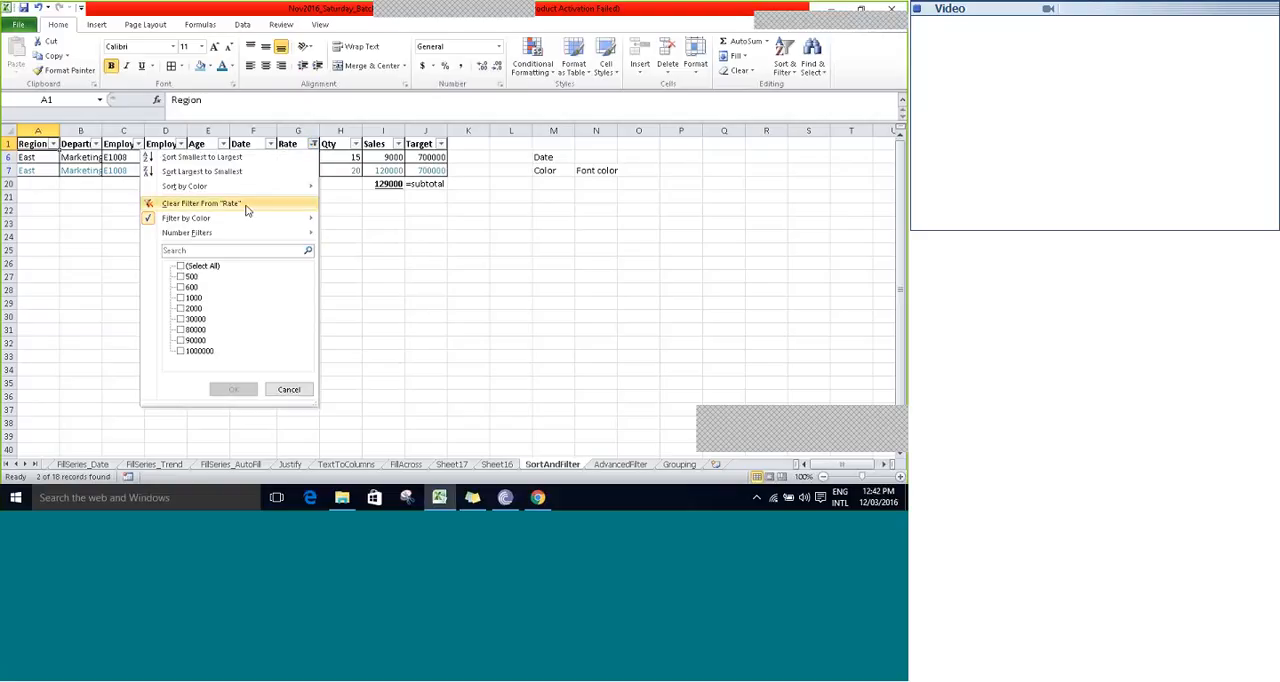
{"action": "left_click", "coordinate": [196, 205]}
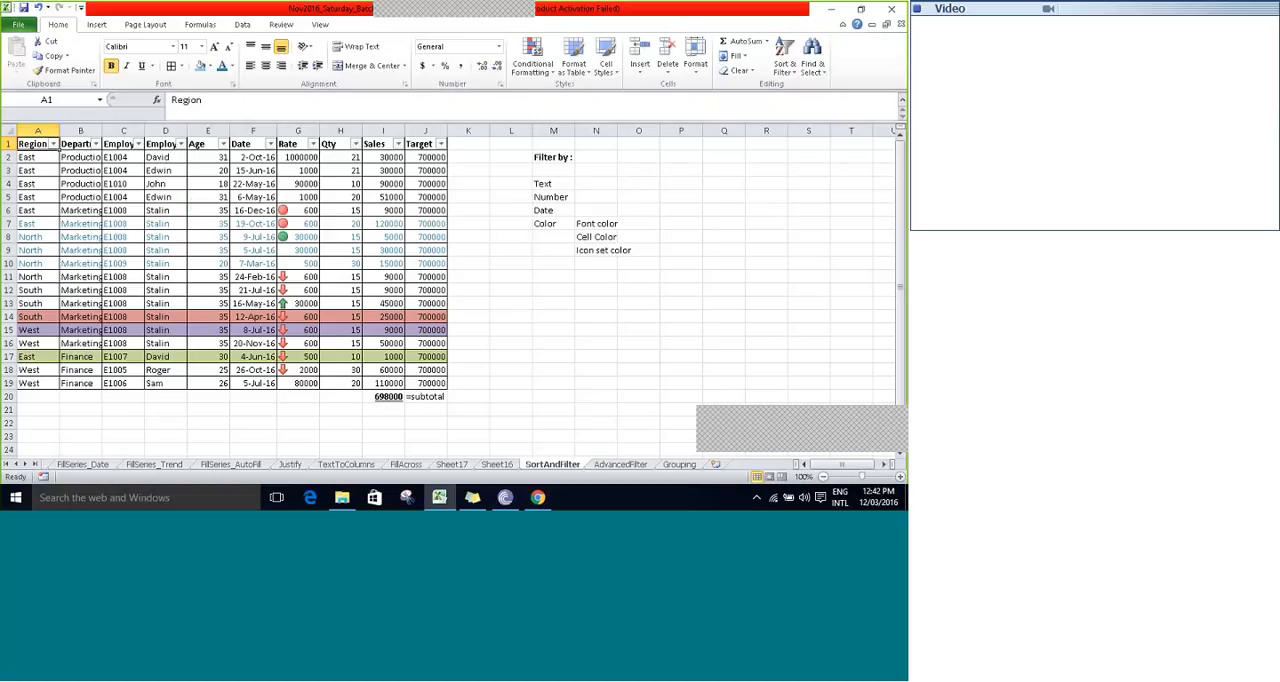
- Apply a text filter to the Region column that shows only records containing "th"
{"action": "left_click", "coordinate": [54, 144]}
{"action": "mouse_move", "coordinate": [58, 222]}
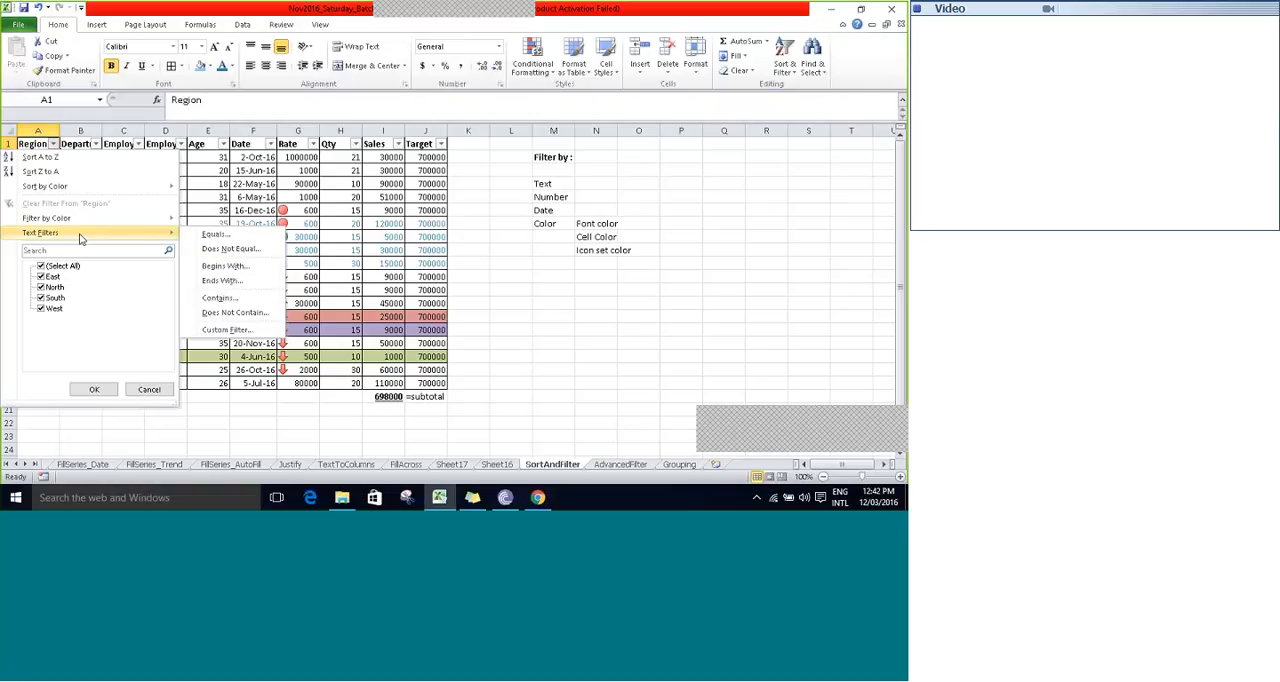
{"action": "left_click", "coordinate": [220, 298]}
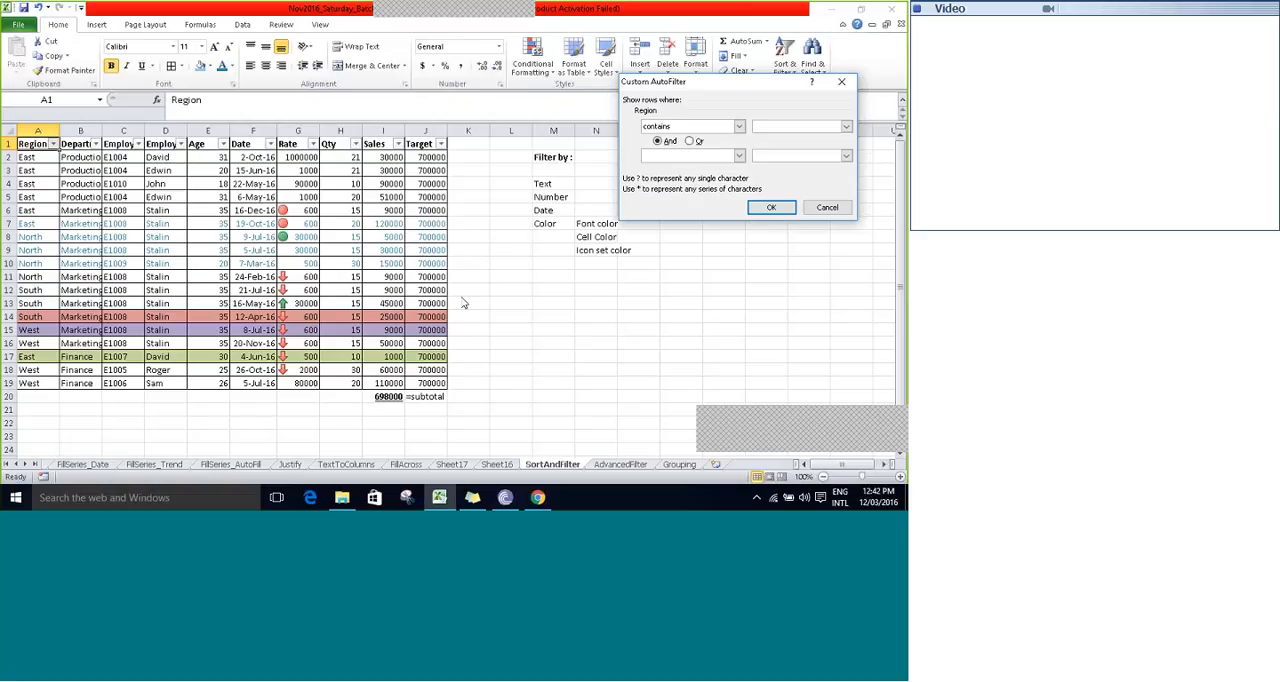
{"action": "left_click", "coordinate": [771, 207]}
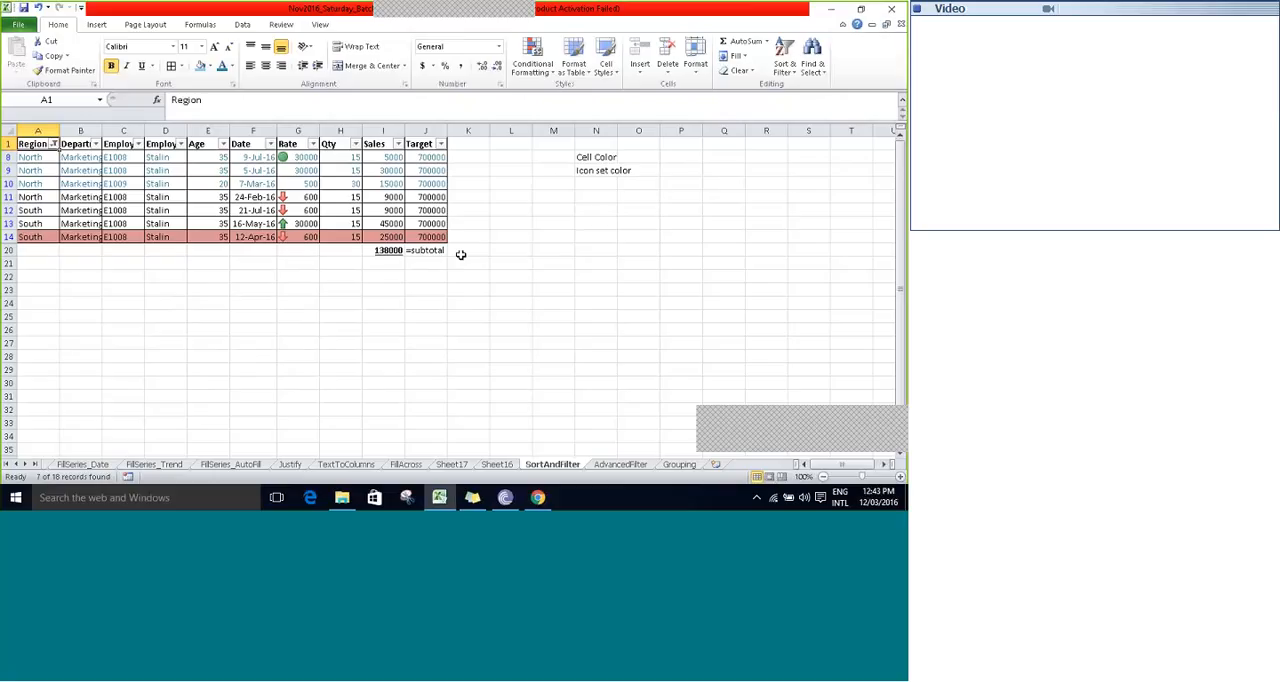
- Open the custom text filter of the Region column and examine its comparison operators
{"action": "left_click", "coordinate": [52, 144]}
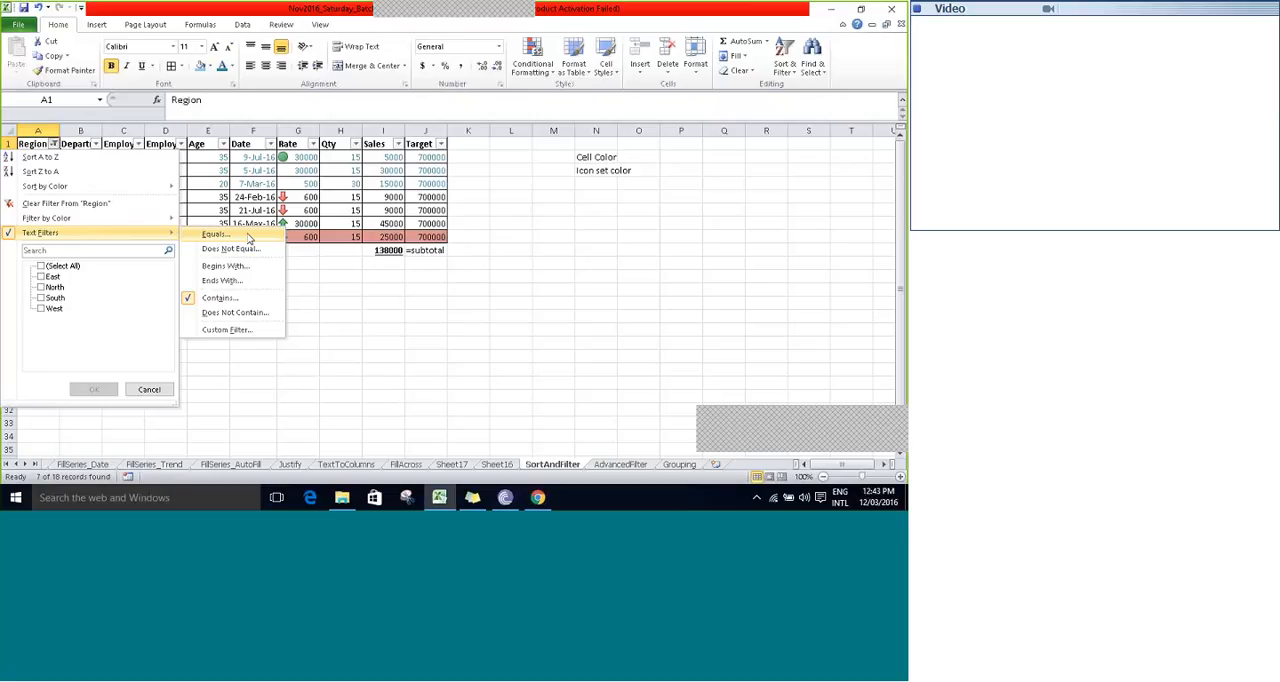
{"action": "left_click", "coordinate": [213, 330]}
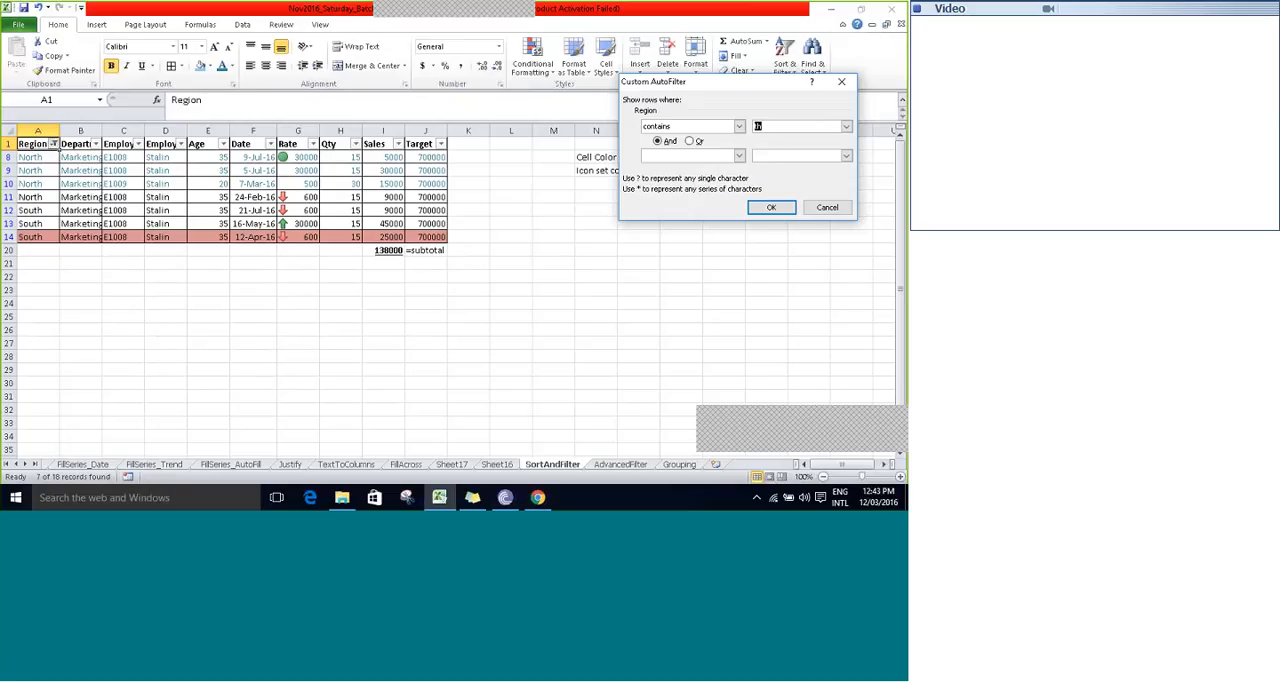
{"action": "left_click_drag", "start_coordinate": [748, 85], "coordinate": [598, 168]}
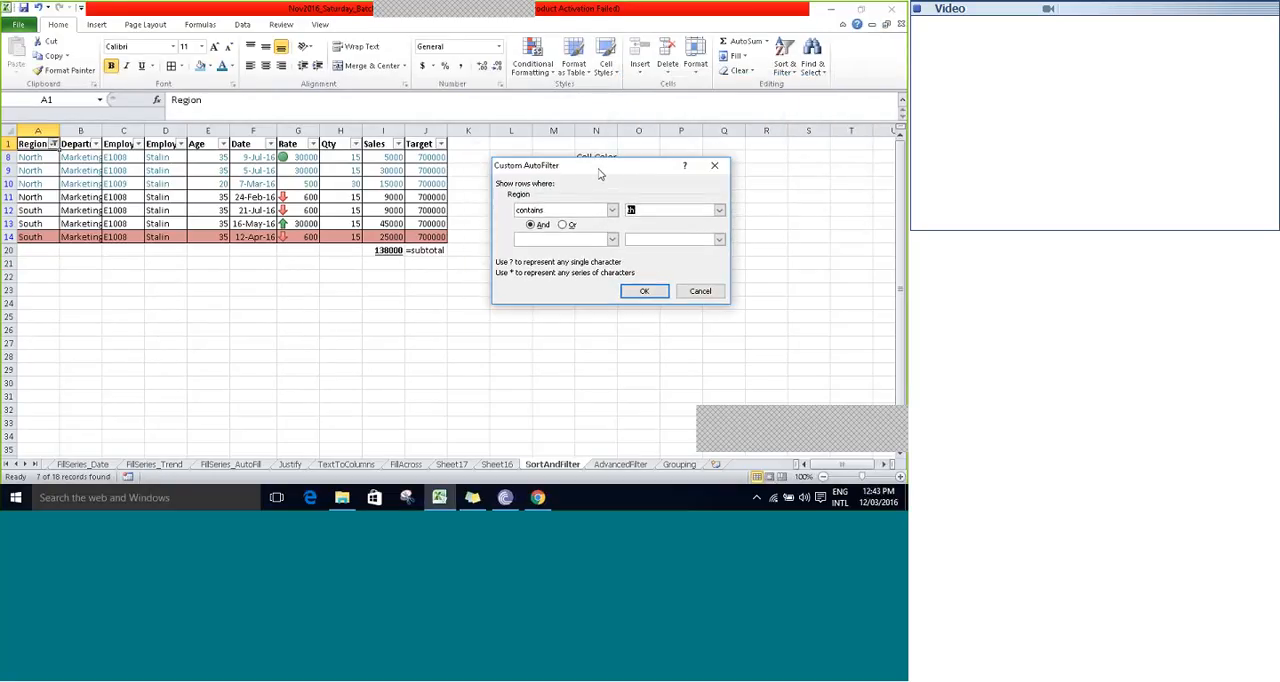
{"action": "left_click", "coordinate": [612, 240]}
{"action": "left_click", "coordinate": [613, 242]}
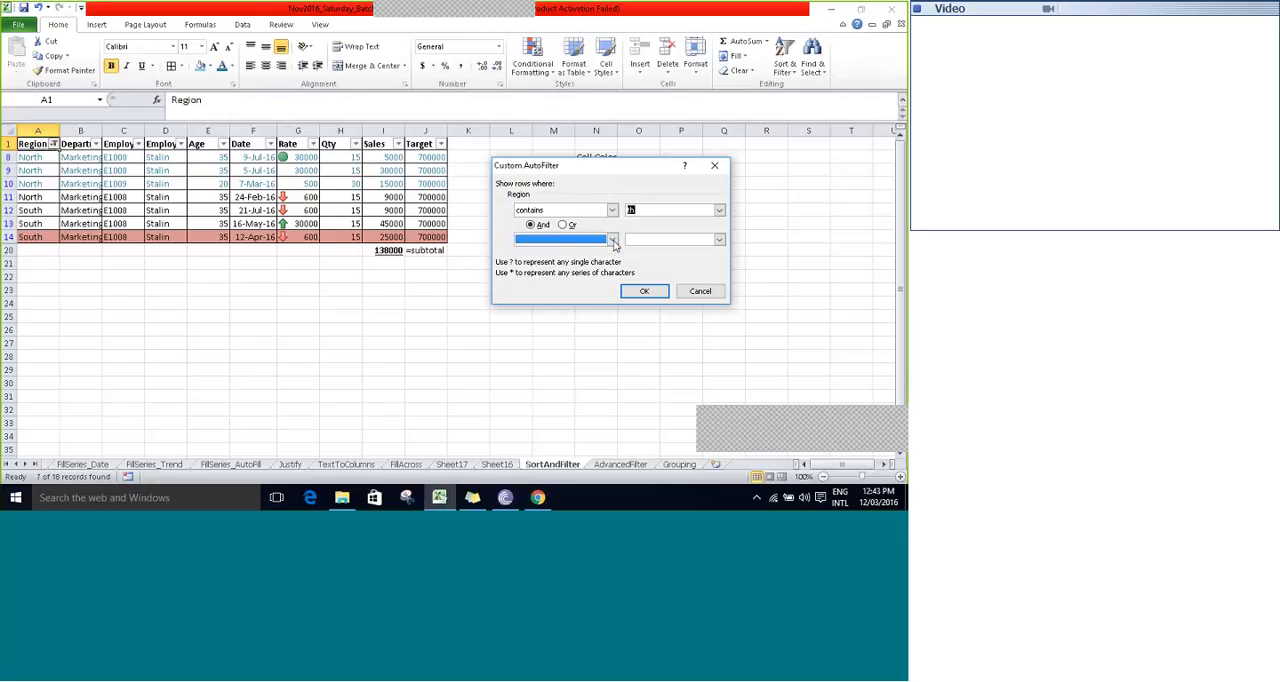
{"action": "left_click", "coordinate": [612, 241]}
{"action": "left_click", "coordinate": [612, 241]}
{"action": "left_click", "coordinate": [613, 241]}
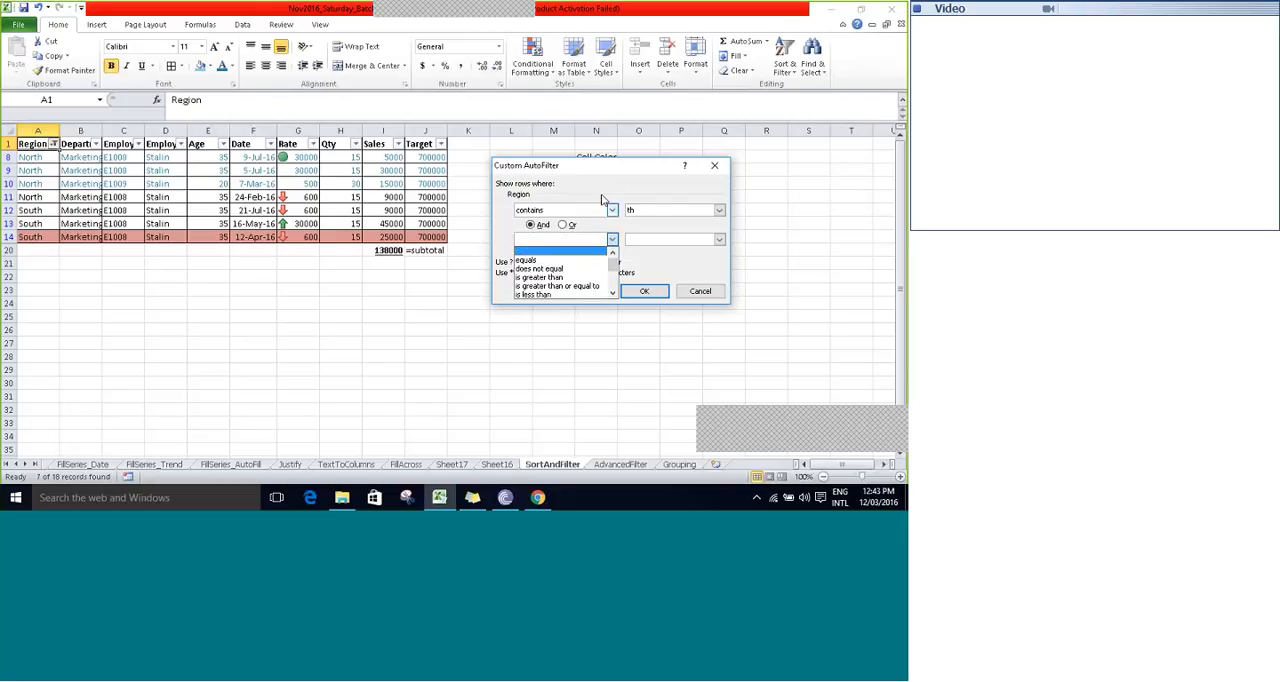
{"action": "left_click", "coordinate": [607, 188]}
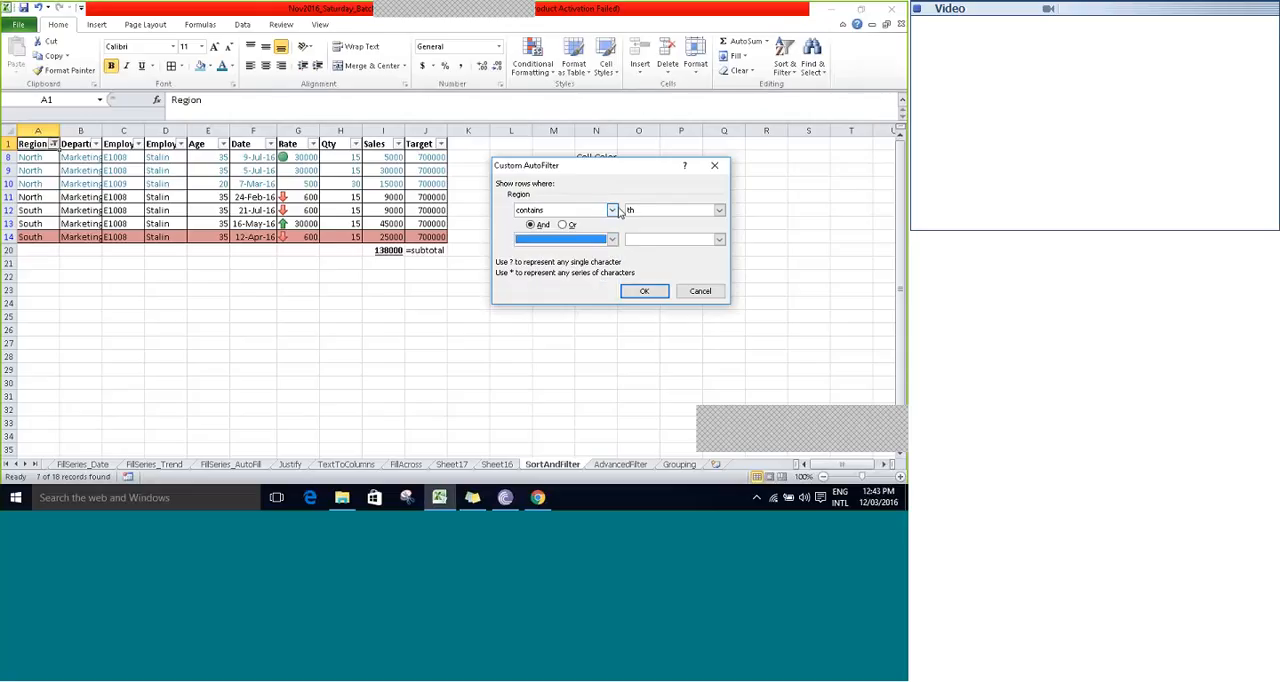
{"action": "left_click", "coordinate": [614, 210]}
{"action": "left_click", "coordinate": [614, 210]}
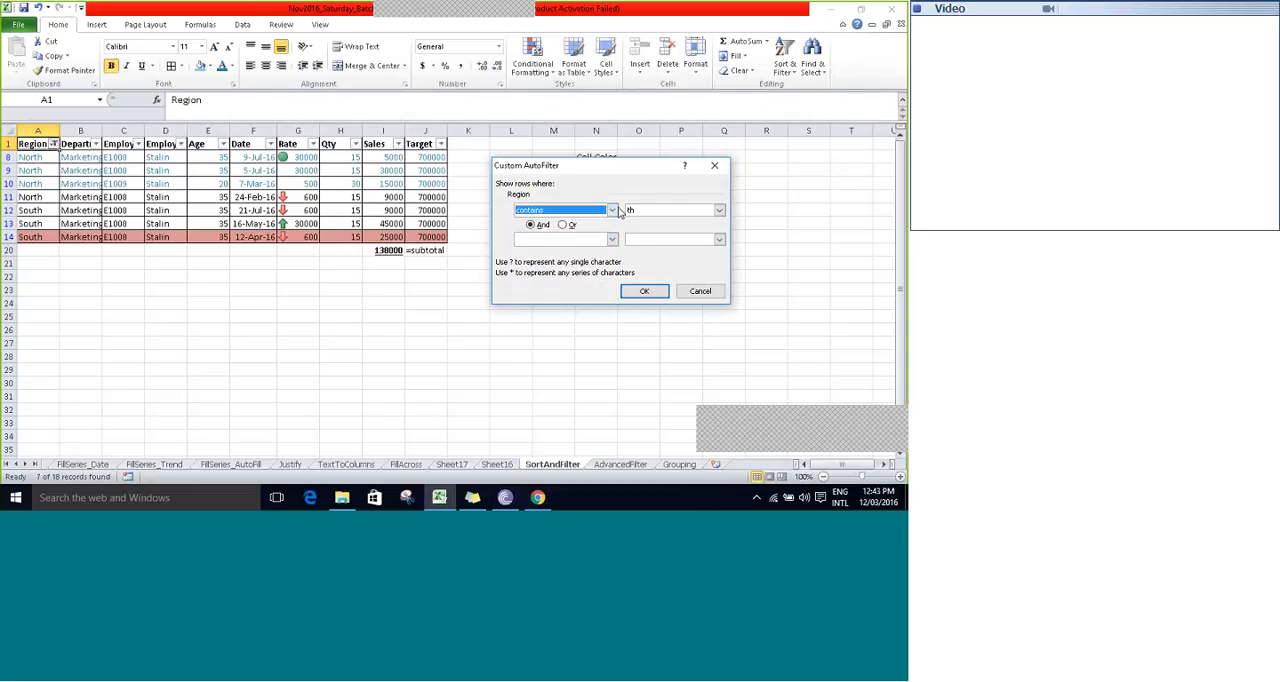
{"action": "left_click", "coordinate": [642, 209]}
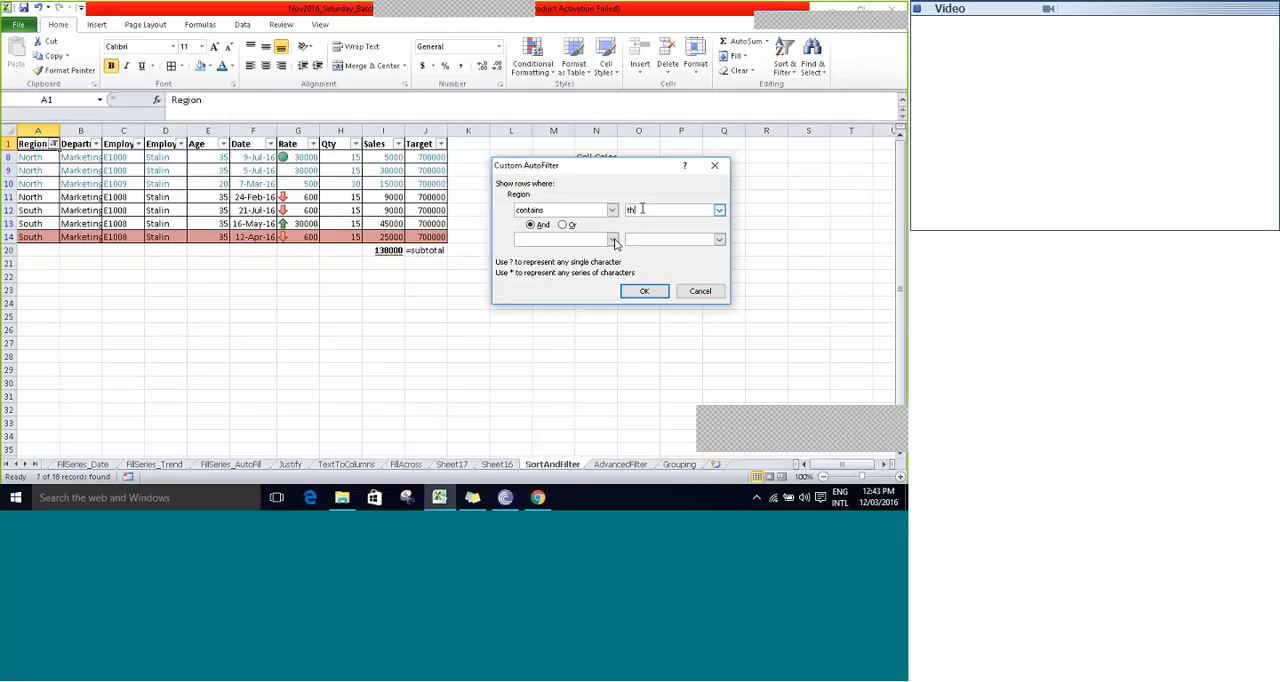
- Add an And condition, equals East, to the Region filter for values containing "th" and apply it
{"action": "left_click", "coordinate": [614, 242]}
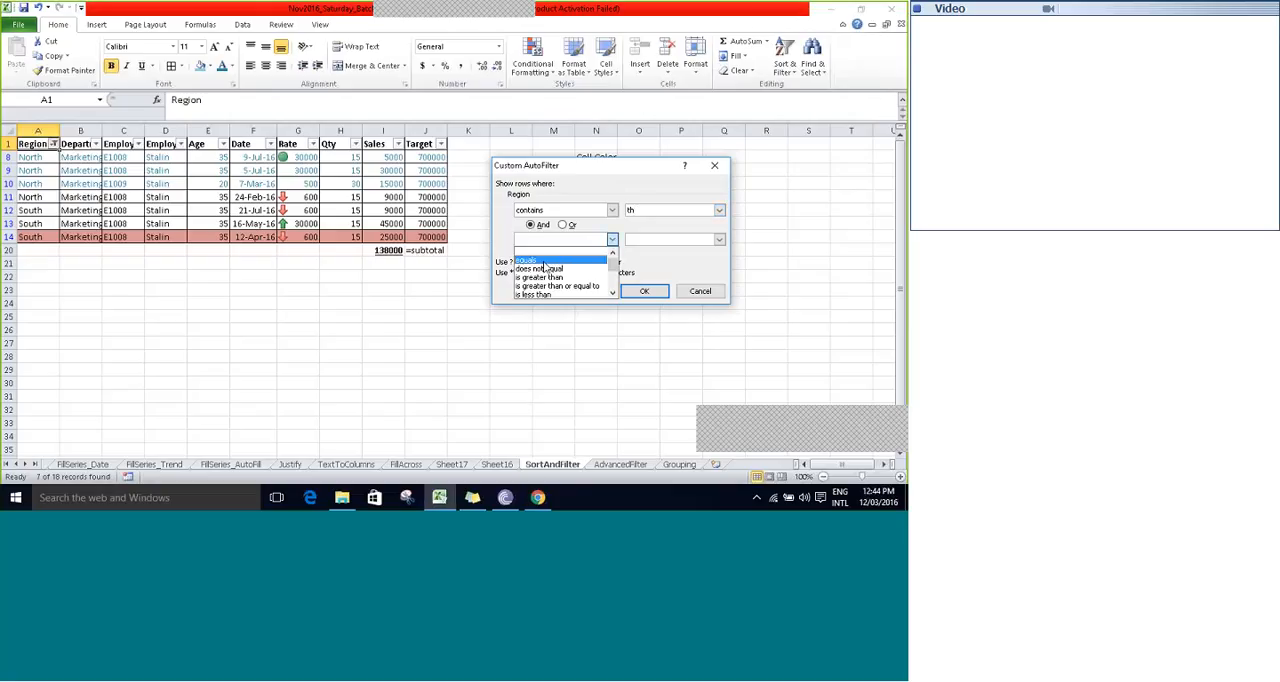
{"action": "left_click", "coordinate": [545, 262]}
{"action": "left_click", "coordinate": [718, 240]}
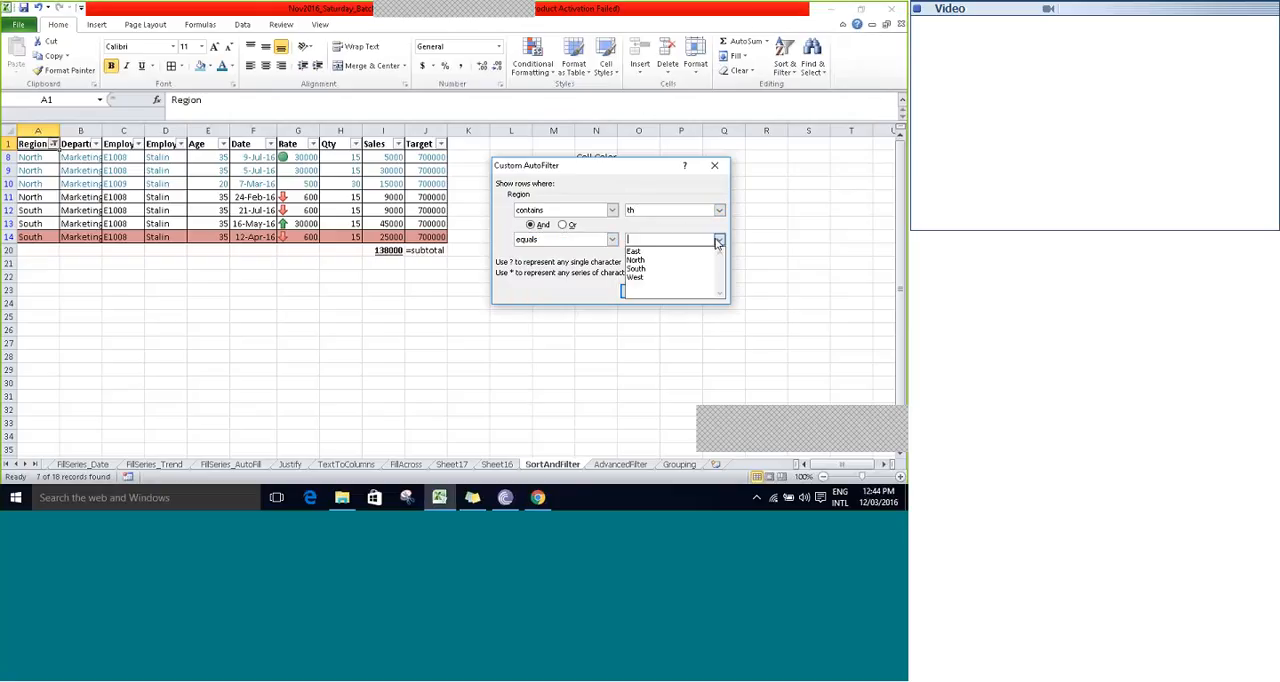
{"action": "left_click", "coordinate": [634, 251]}
{"action": "left_click", "coordinate": [644, 291]}
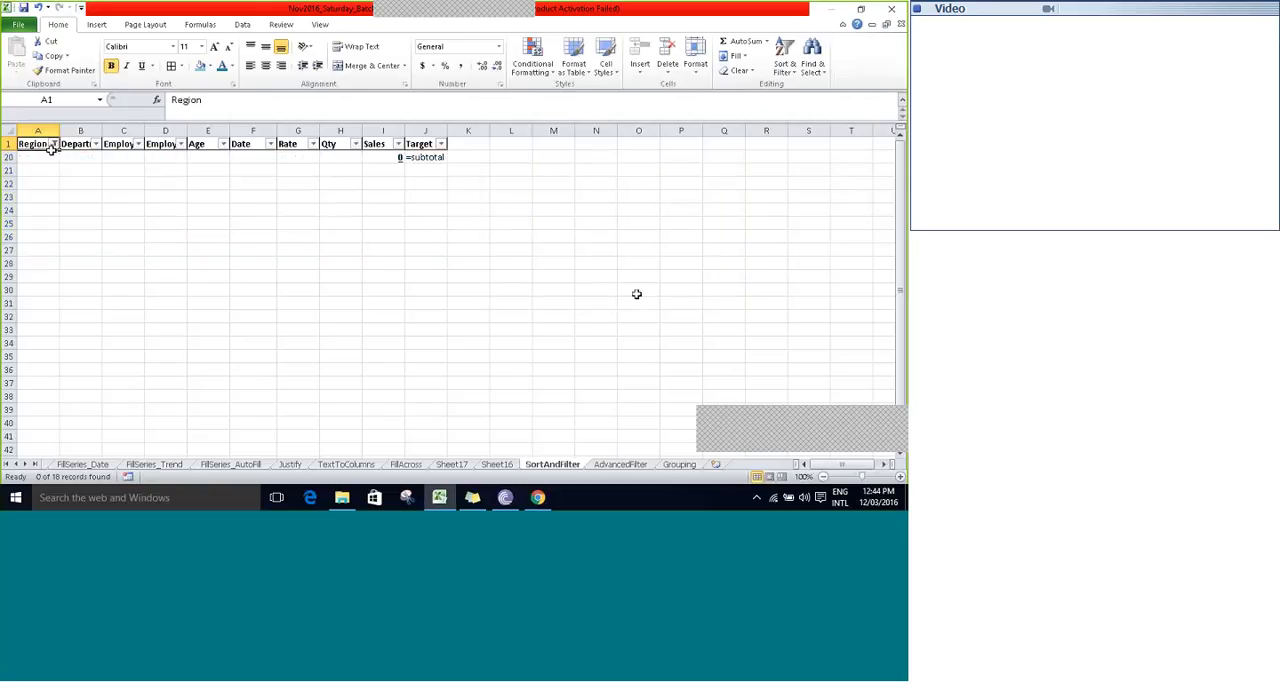
- Switch the Region custom filter to contains "th" Or equals East, apply it, and clear the filter from Region
{"action": "left_click", "coordinate": [54, 145]}
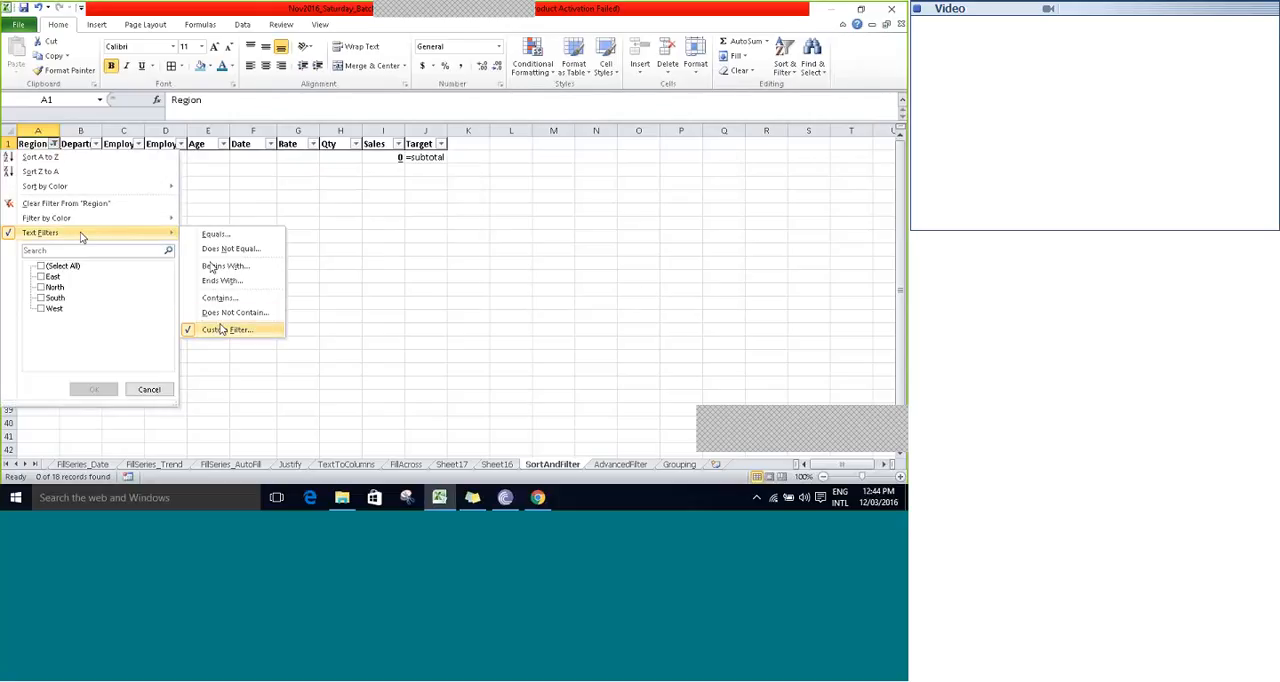
{"action": "left_click", "coordinate": [220, 329]}
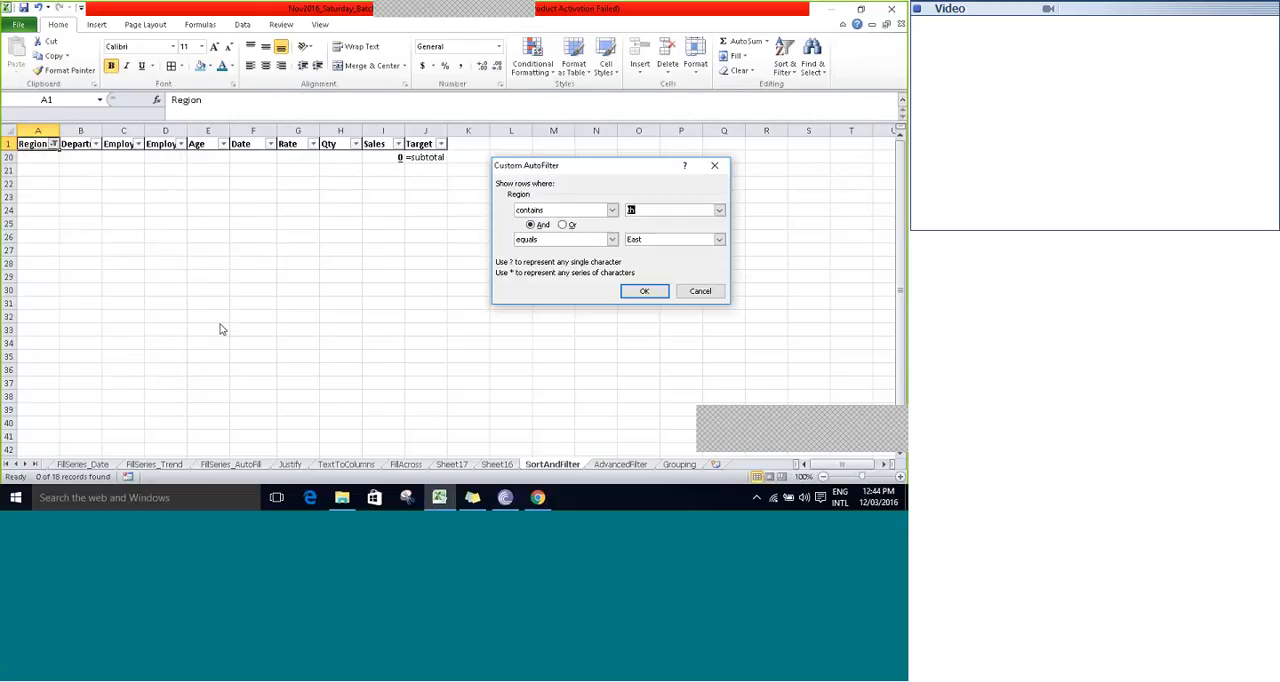
{"action": "left_click", "coordinate": [563, 227]}
{"action": "left_click", "coordinate": [644, 291]}
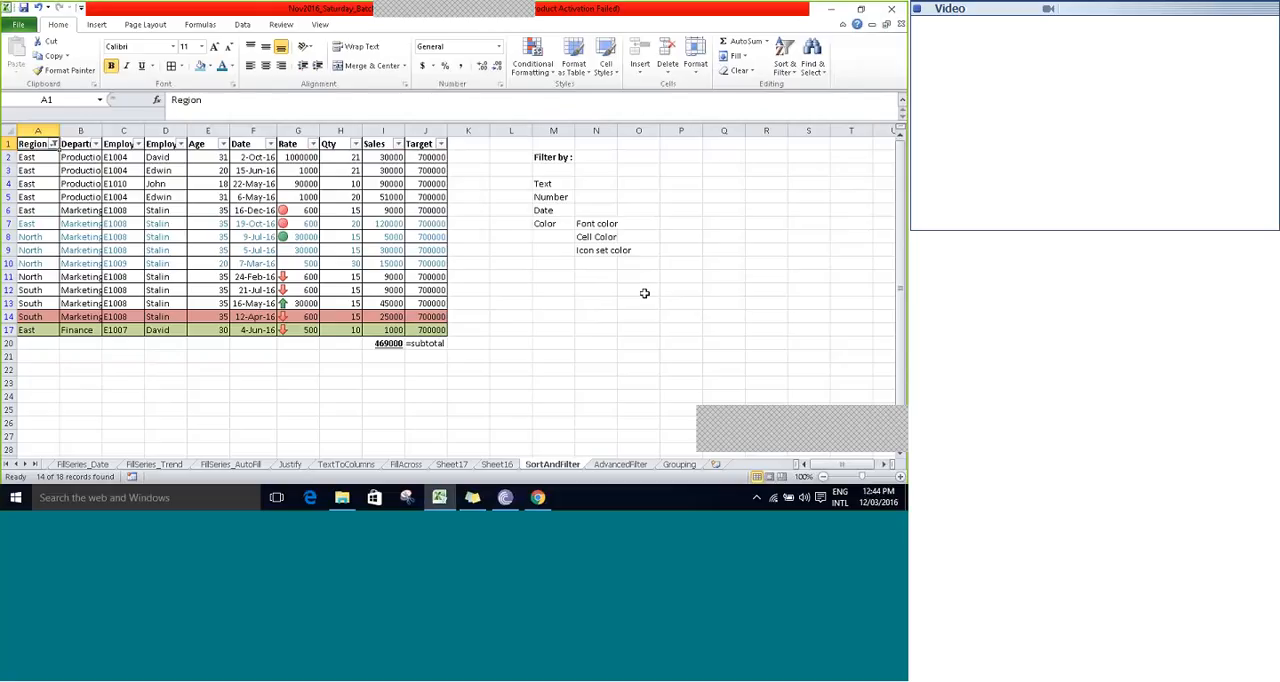
{"action": "left_click", "coordinate": [52, 144]}
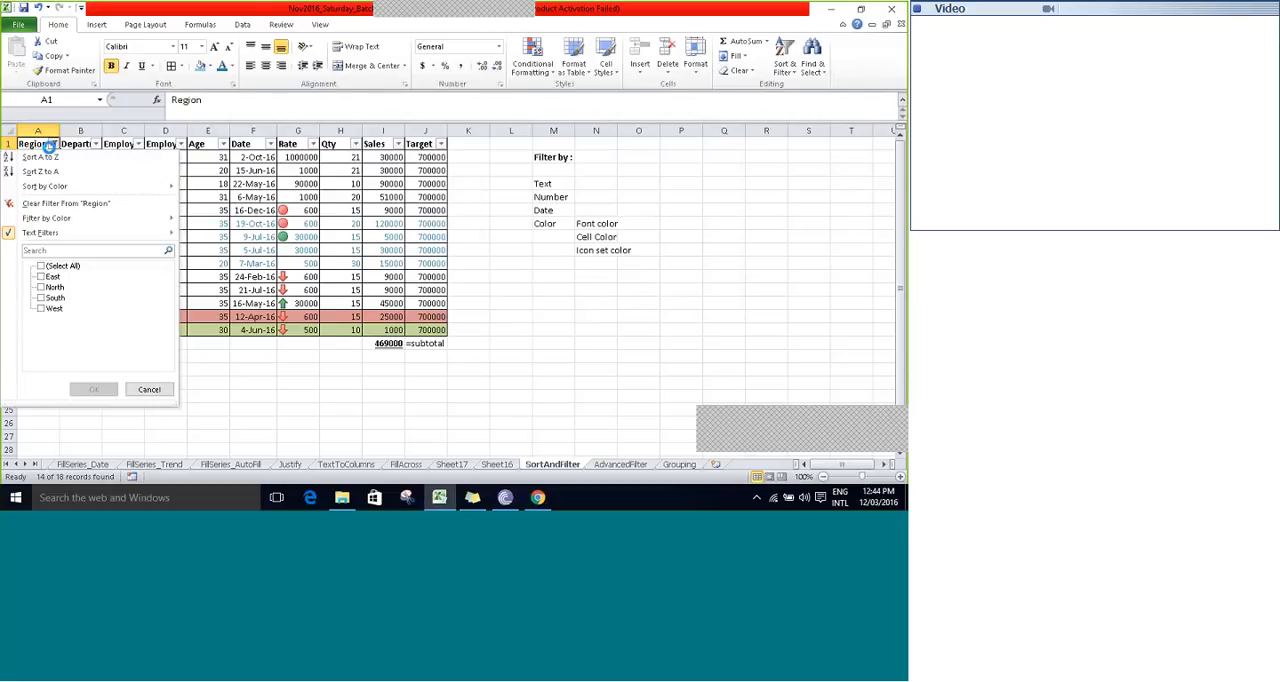
{"action": "left_click", "coordinate": [45, 204]}
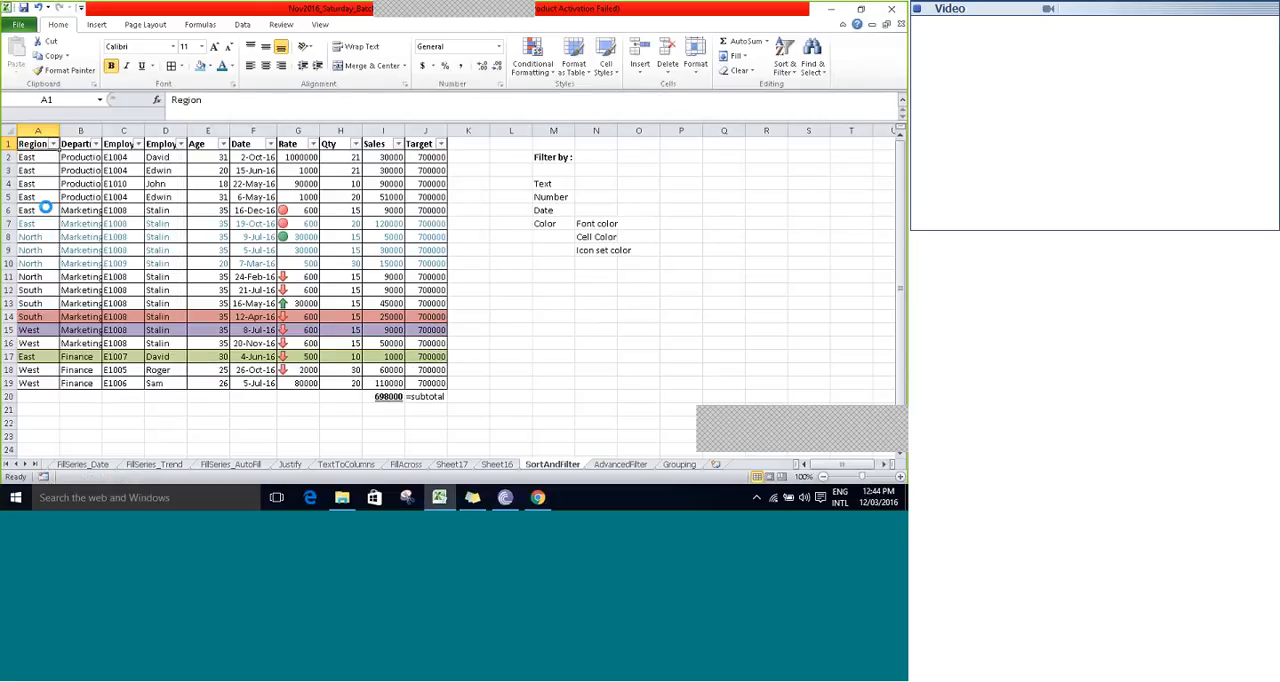
- Review the filter types listed under "Filter by" in column M and return to the Rate header in G1
{"action": "key", "text": "Right"}
{"action": "key", "text": "Right"}
{"action": "key", "text": "Right"}
{"action": "key", "text": "Right"}
{"action": "key", "text": "Right"}
{"action": "key", "text": "Right"}
{"action": "key", "text": "Right"}
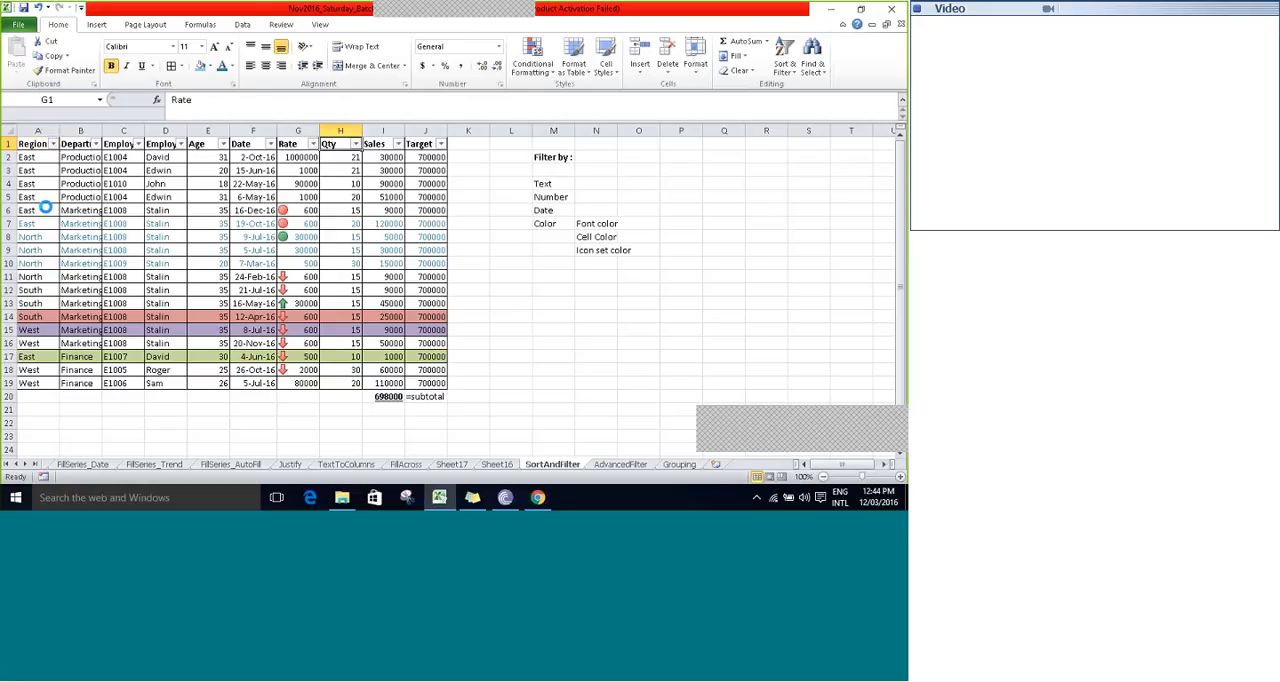
{"action": "key", "text": "Right"}
{"action": "key", "text": "Right"}
{"action": "key", "text": "Right"}
{"action": "key", "text": "Right"}
{"action": "key", "text": "Right"}
{"action": "key", "text": "Down"}
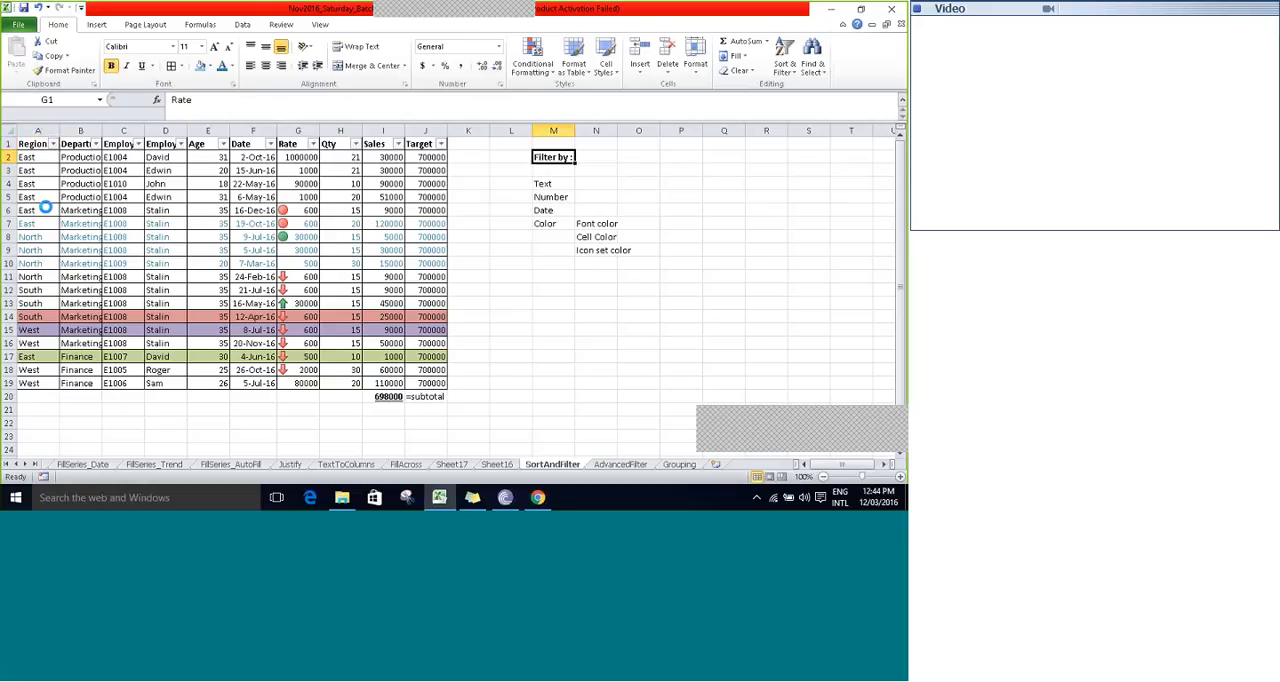
{"action": "key", "text": "Down"}
{"action": "key", "text": "Down"}
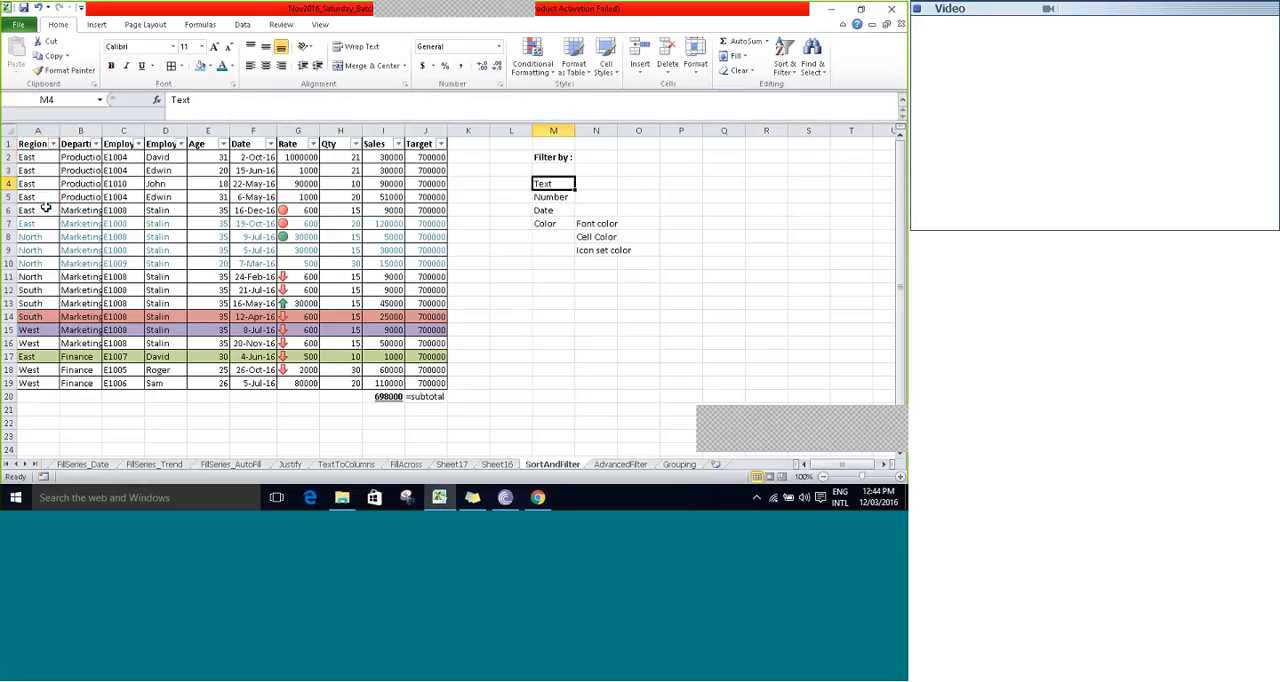
{"action": "key", "text": "Down"}
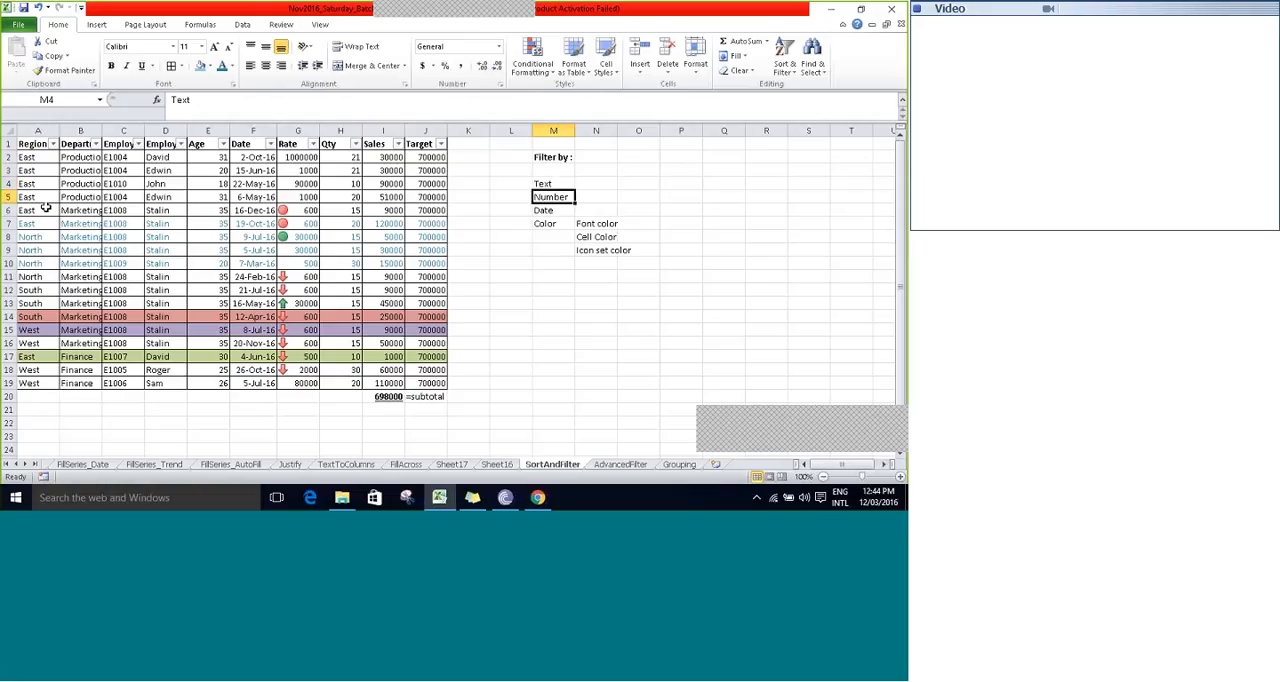
{"action": "key", "text": "Down"}
{"action": "key", "text": "Down"}
{"action": "key", "text": "Up"}
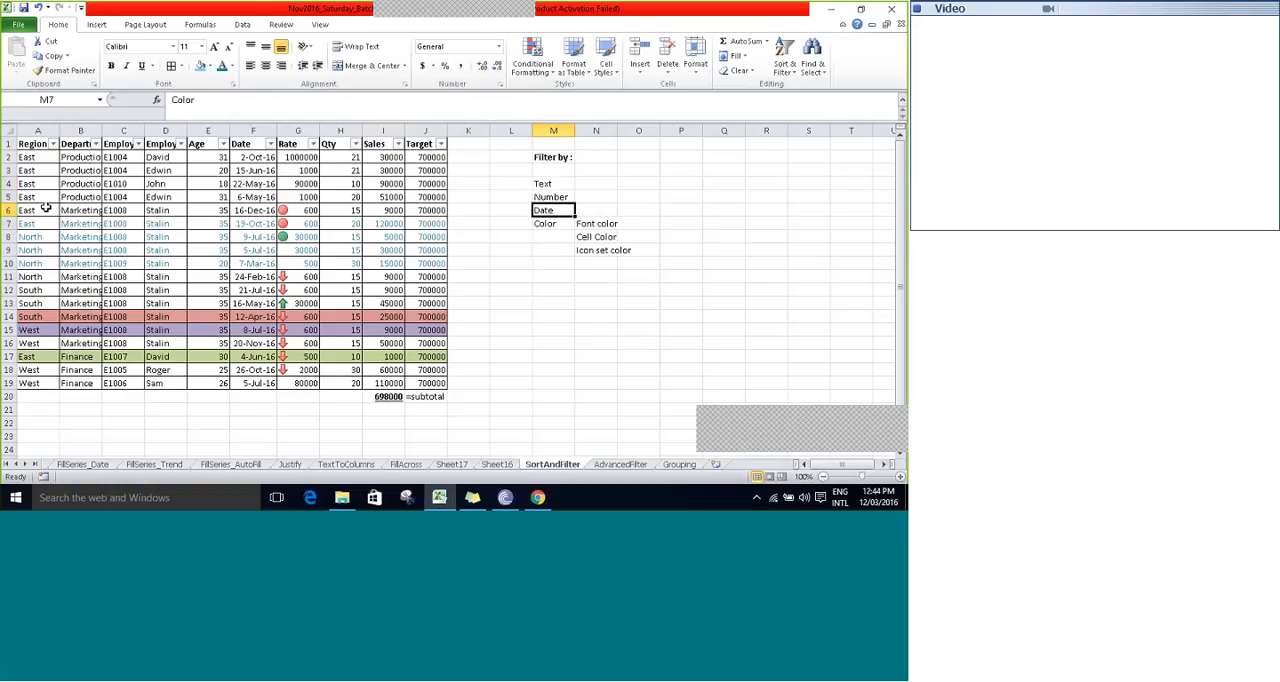
{"action": "key", "text": "Up"}
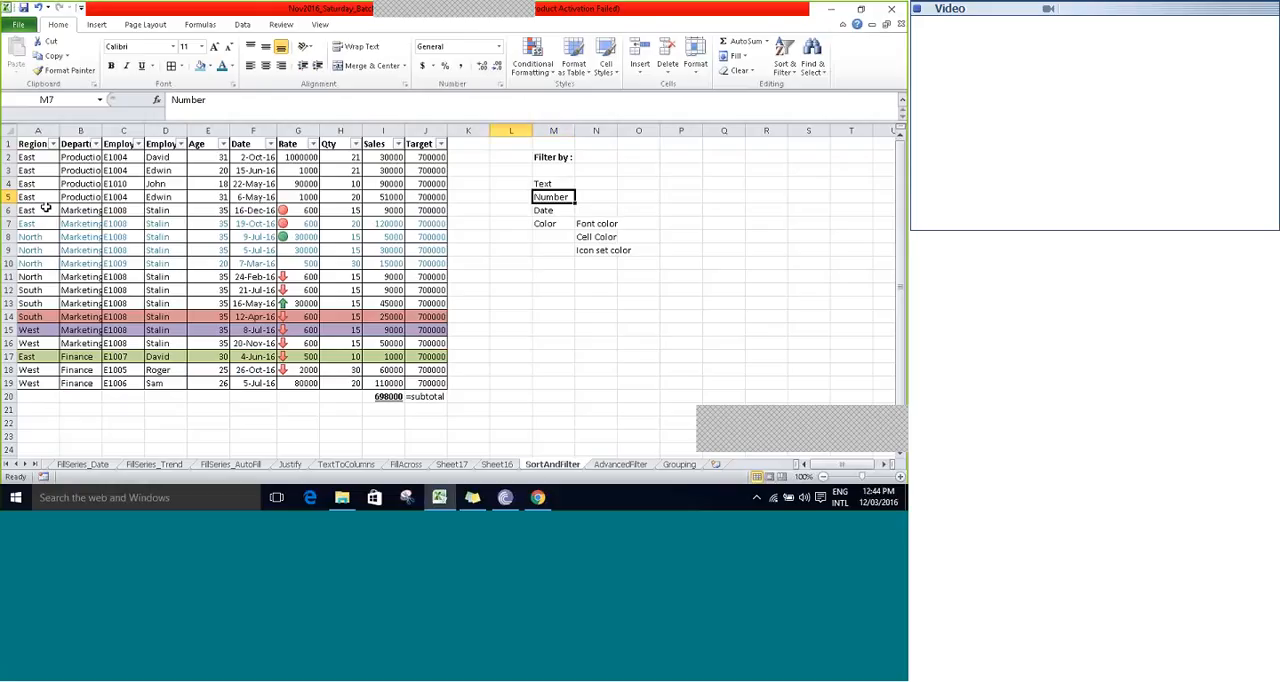
{"action": "key", "text": "Left"}
{"action": "key", "text": "Left"}
{"action": "key", "text": "Left"}
{"action": "key", "text": "Left"}
{"action": "key", "text": "Left"}
{"action": "key", "text": "Left"}
{"action": "key", "text": "Left"}
{"action": "key", "text": "Left"}
{"action": "key", "text": "Up"}
{"action": "key", "text": "Up"}
{"action": "key", "text": "Up"}
{"action": "key", "text": "Up"}
{"action": "key", "text": "Right"}
{"action": "key", "text": "Right"}
{"action": "key", "text": "Right"}
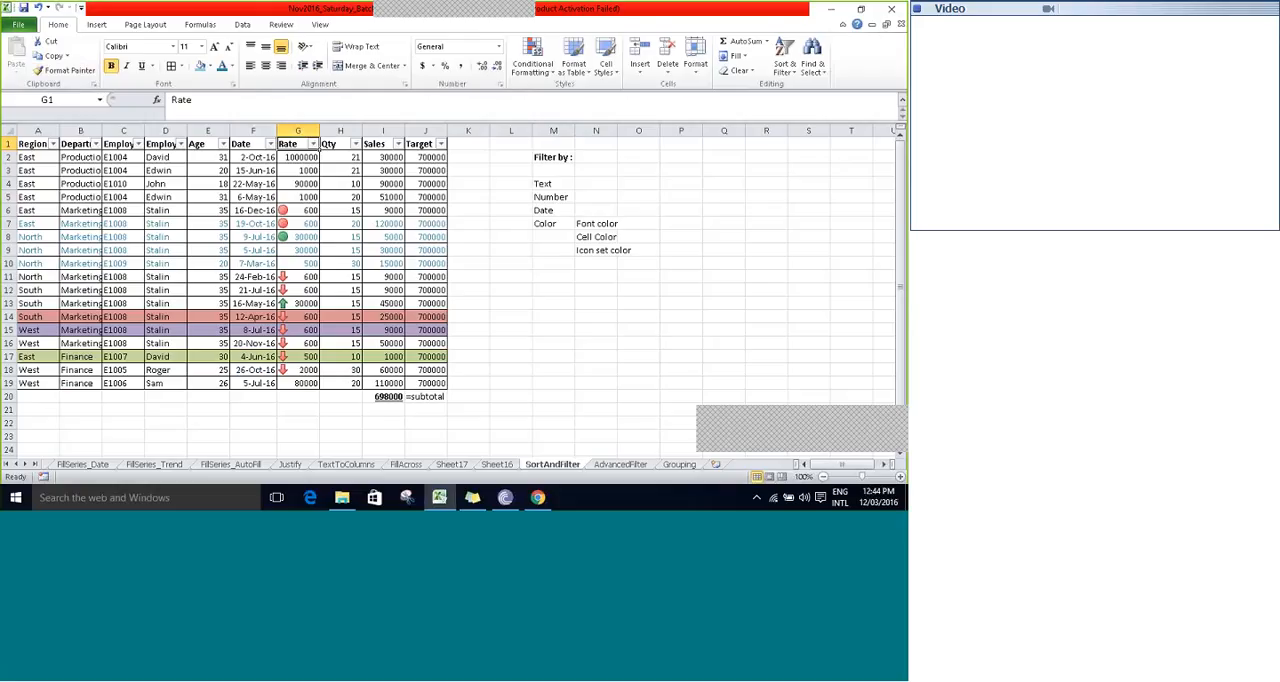
- Filter the Rate column by its top 10 items and clear the filter from Rate again
{"action": "left_click", "coordinate": [313, 144]}
{"action": "mouse_move", "coordinate": [232, 233]}
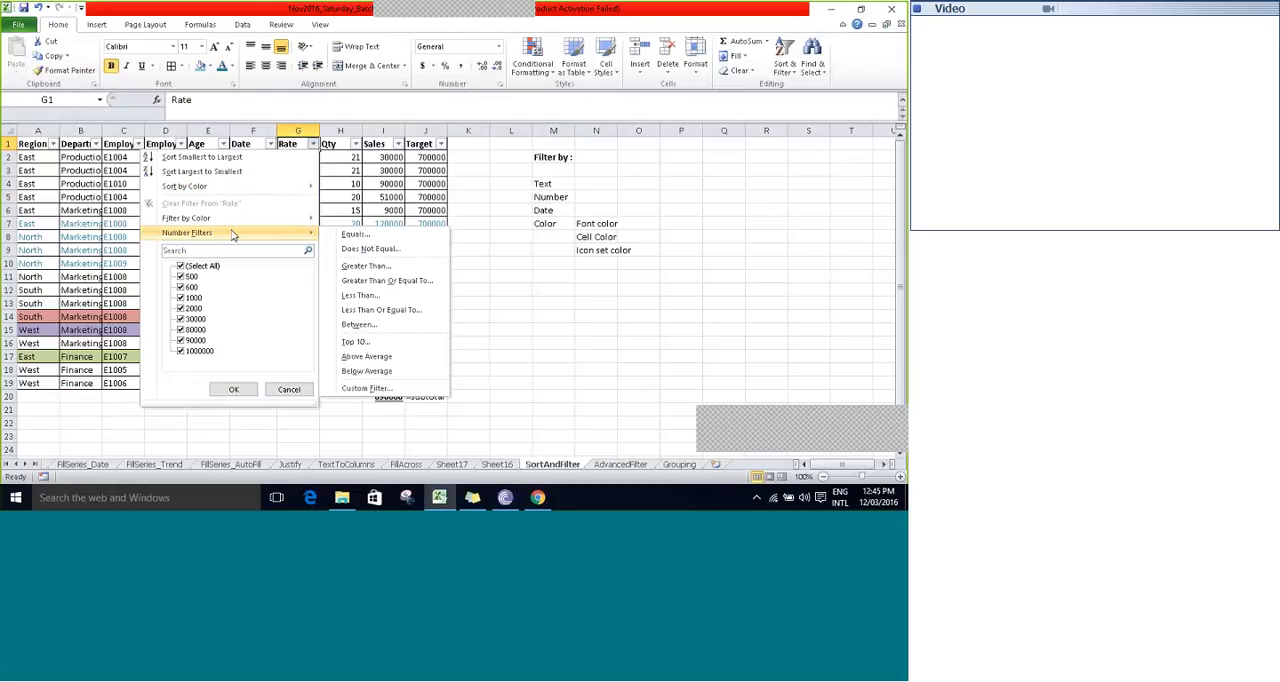
{"action": "left_click", "coordinate": [357, 342]}
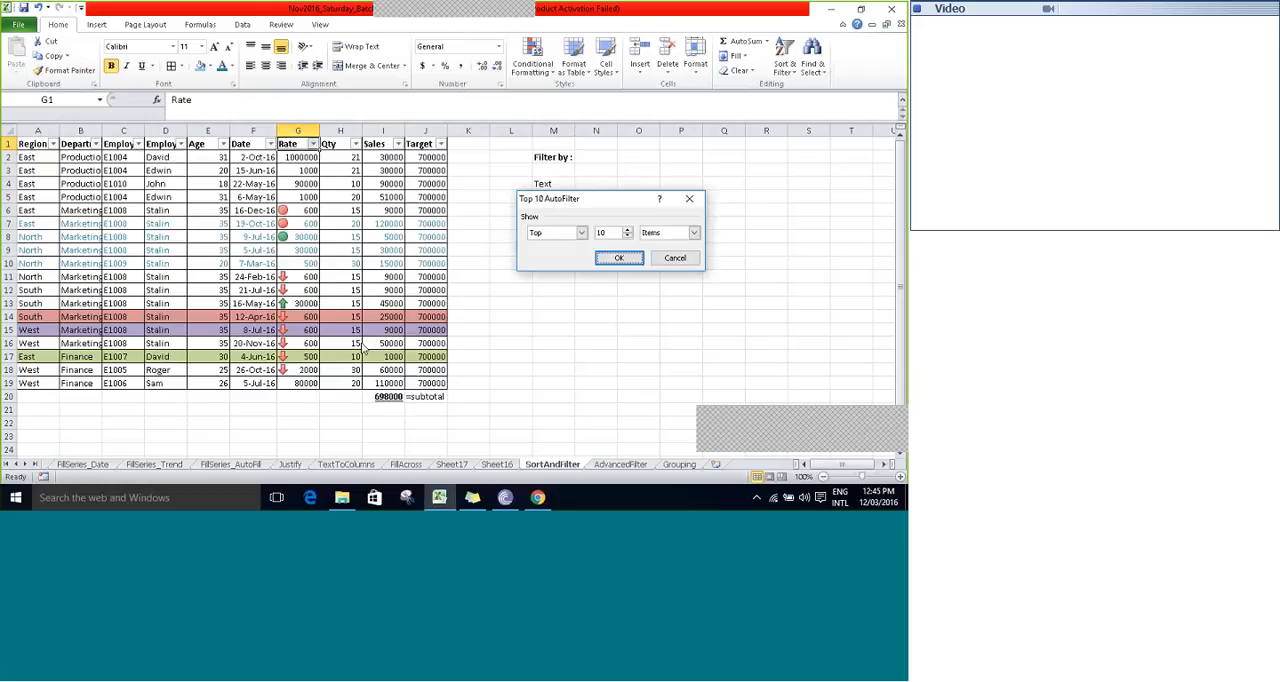
{"action": "left_click", "coordinate": [619, 257]}
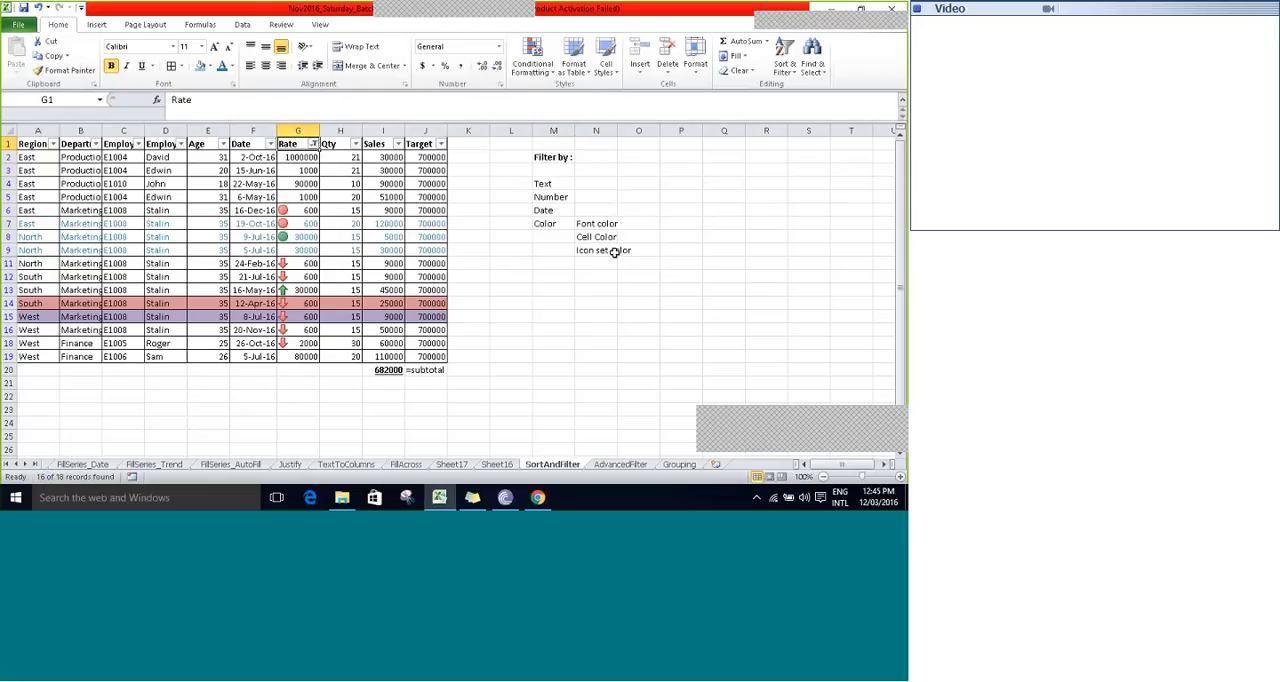
{"action": "left_click", "coordinate": [313, 144]}
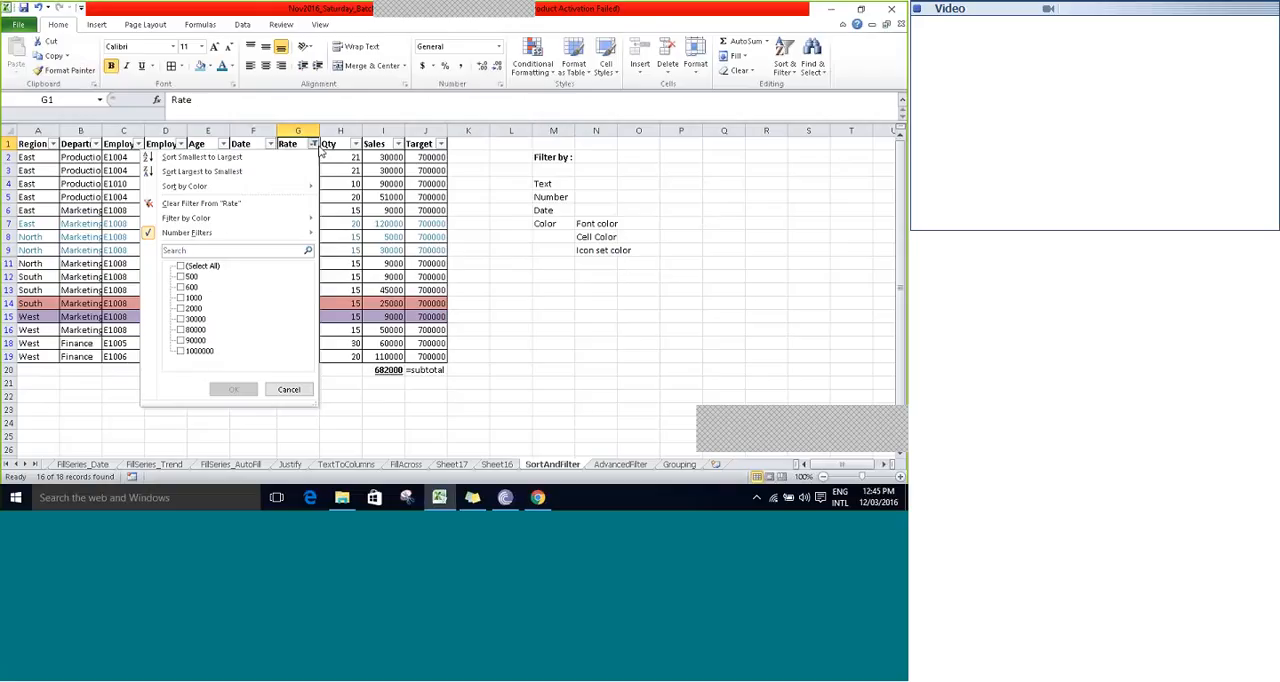
{"action": "left_click", "coordinate": [200, 203]}
- Filter the Rate column for values greater than 50000 and clear the filter from Rate again
{"action": "left_click", "coordinate": [313, 144]}
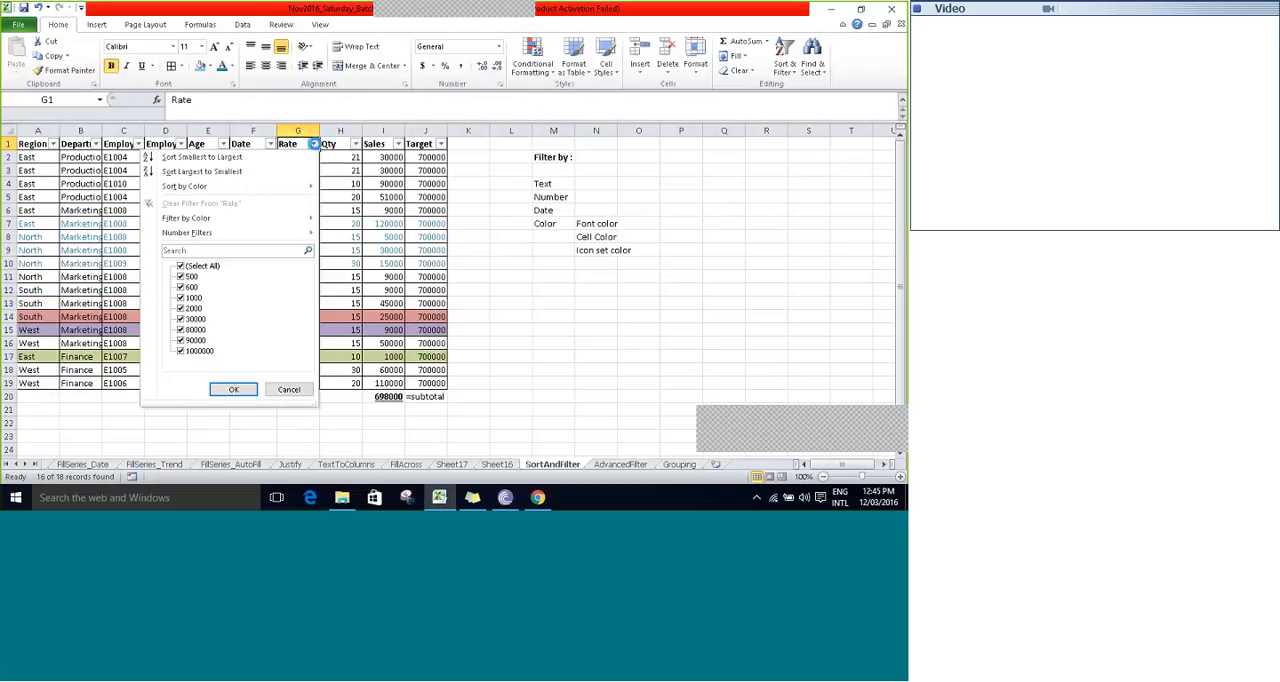
{"action": "mouse_move", "coordinate": [272, 238]}
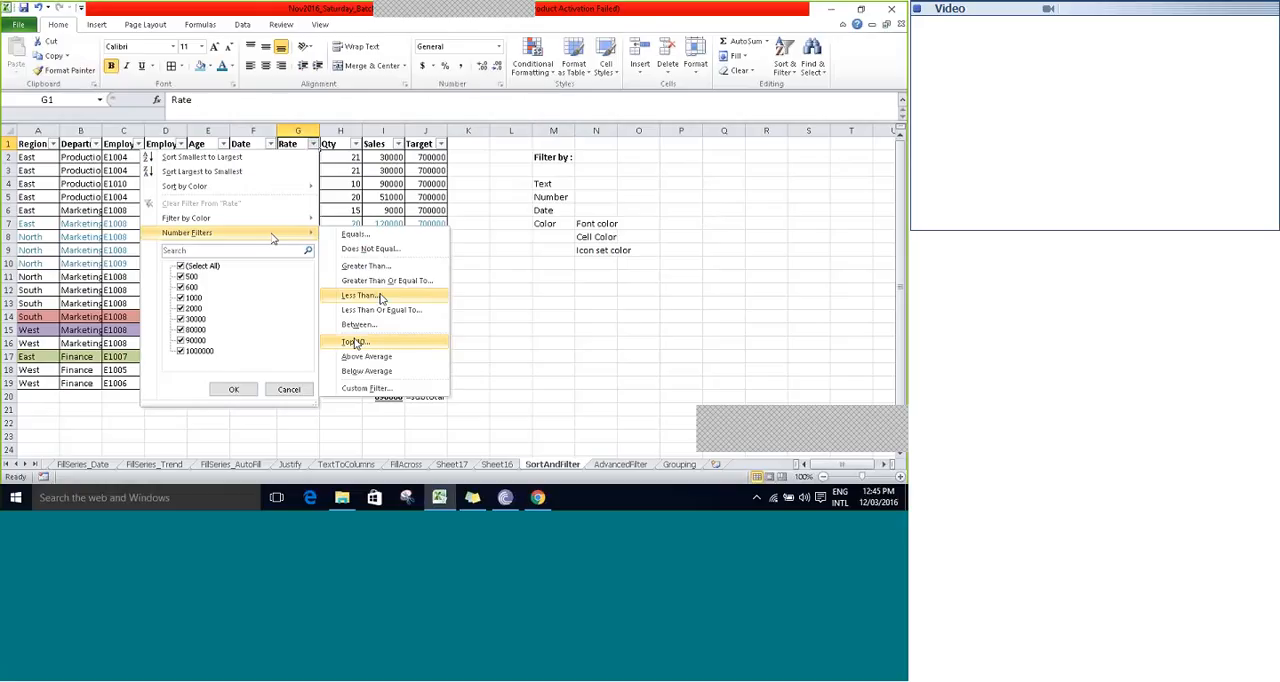
{"action": "left_click", "coordinate": [366, 265]}
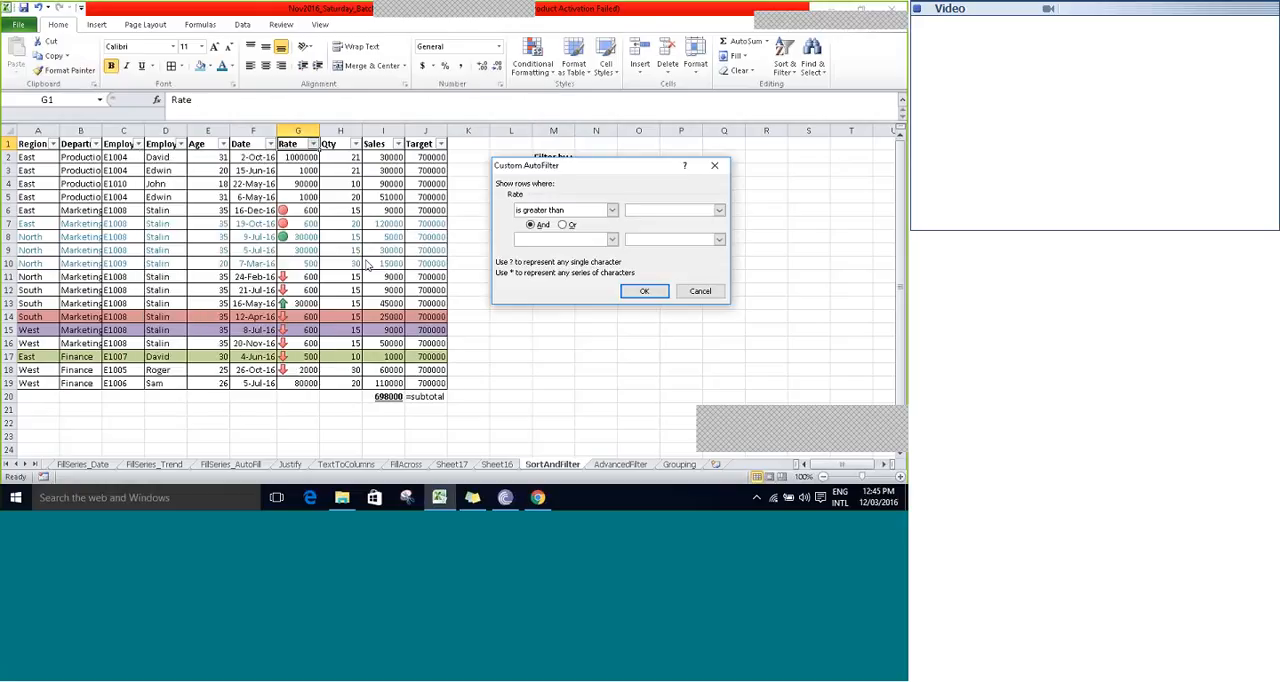
{"action": "type", "text": "50000"}
{"action": "left_click", "coordinate": [644, 292]}
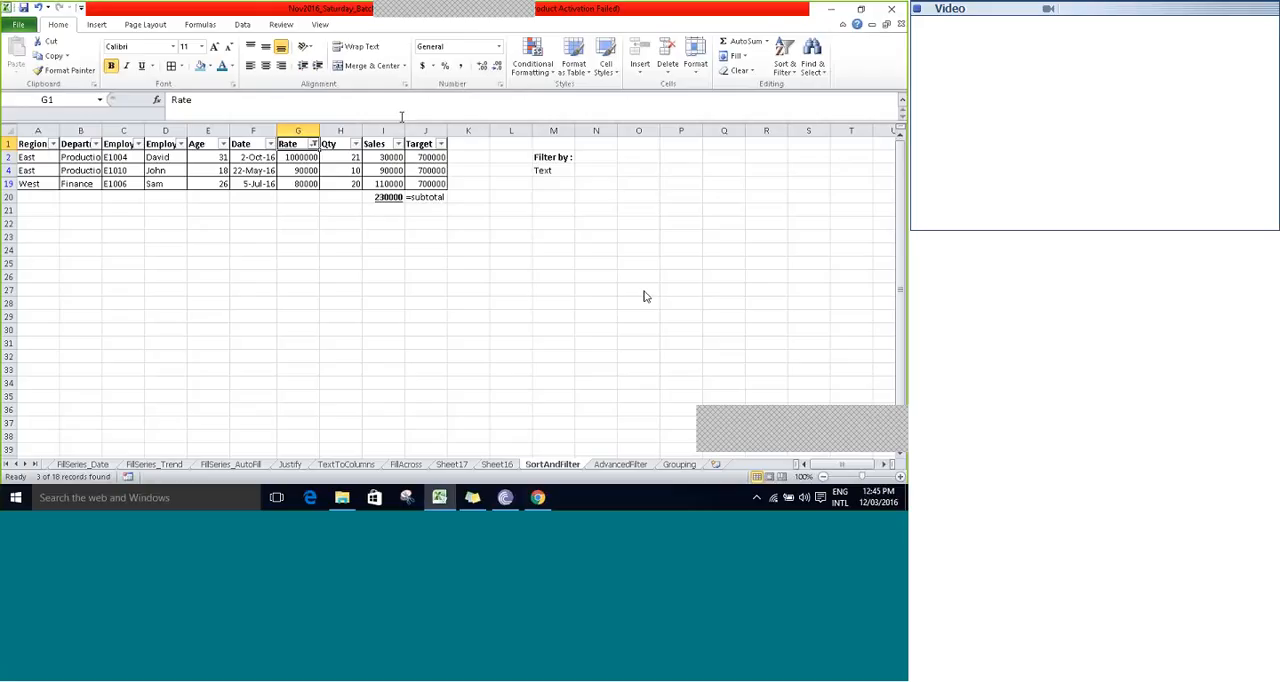
{"action": "left_click", "coordinate": [313, 144]}
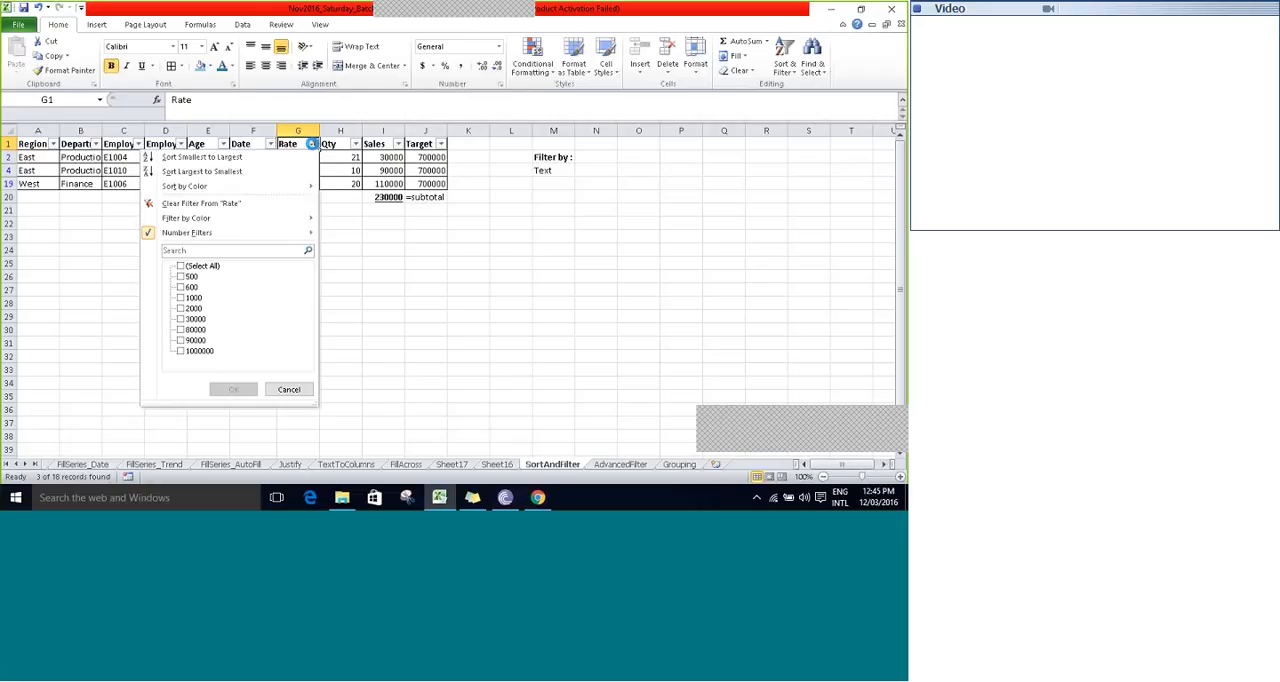
{"action": "left_click", "coordinate": [210, 205]}
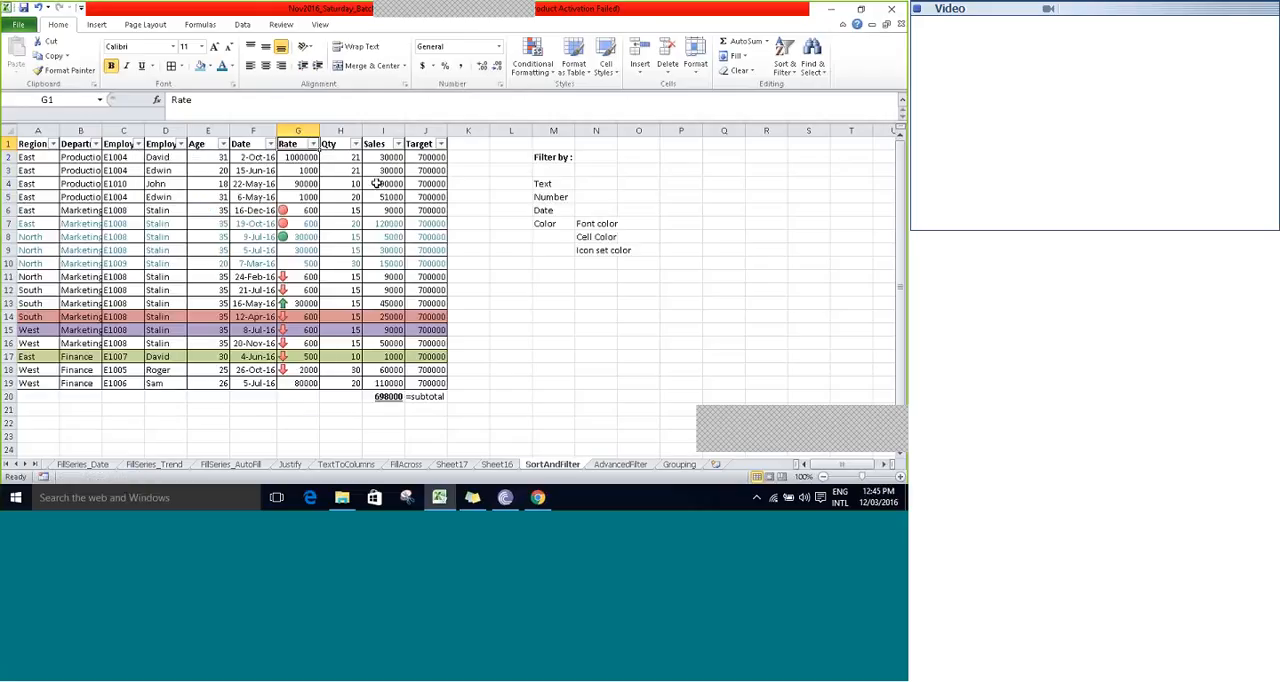
- Filter the Date column by Last Week and by Last Quarter, and clear the filter from Date again
{"action": "left_click", "coordinate": [270, 145]}
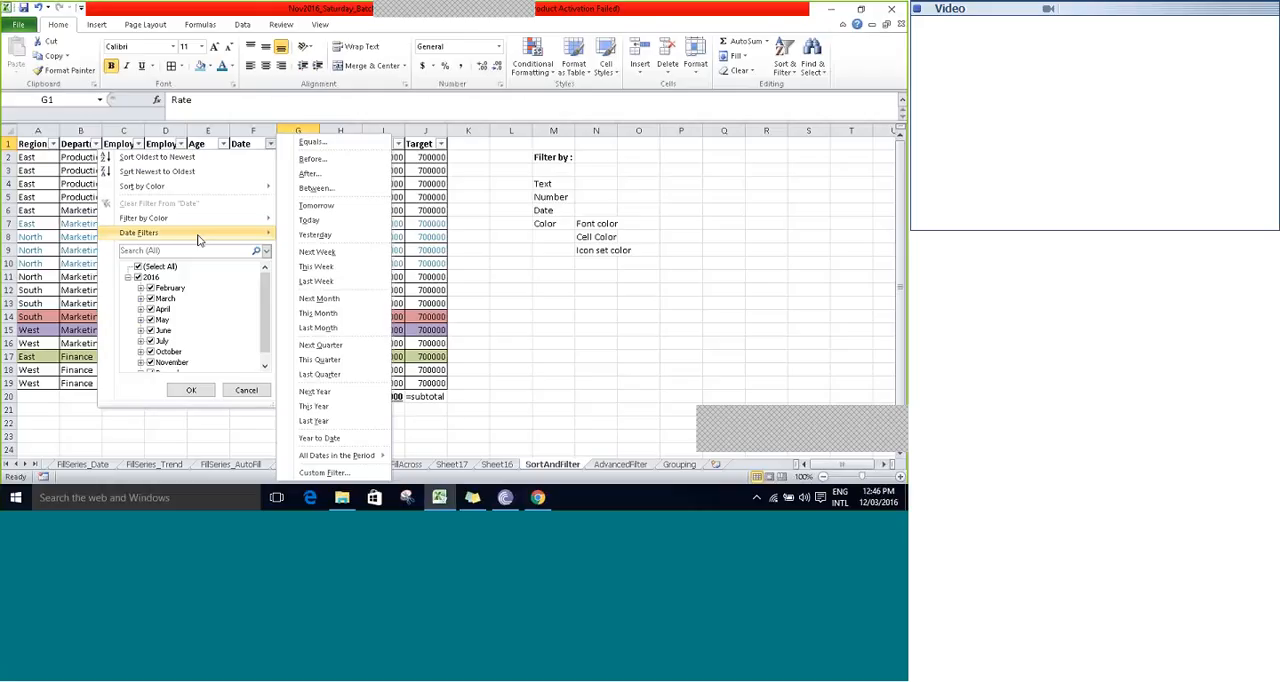
{"action": "left_click", "coordinate": [311, 281]}
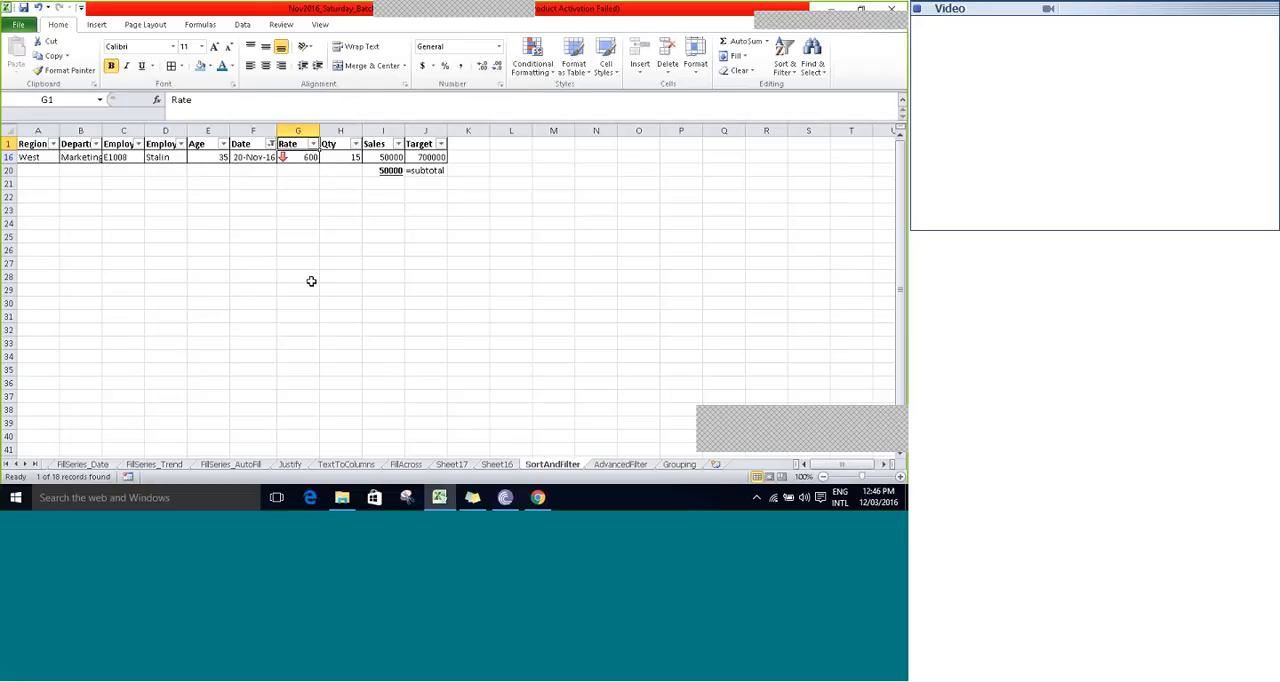
{"action": "left_click", "coordinate": [270, 144]}
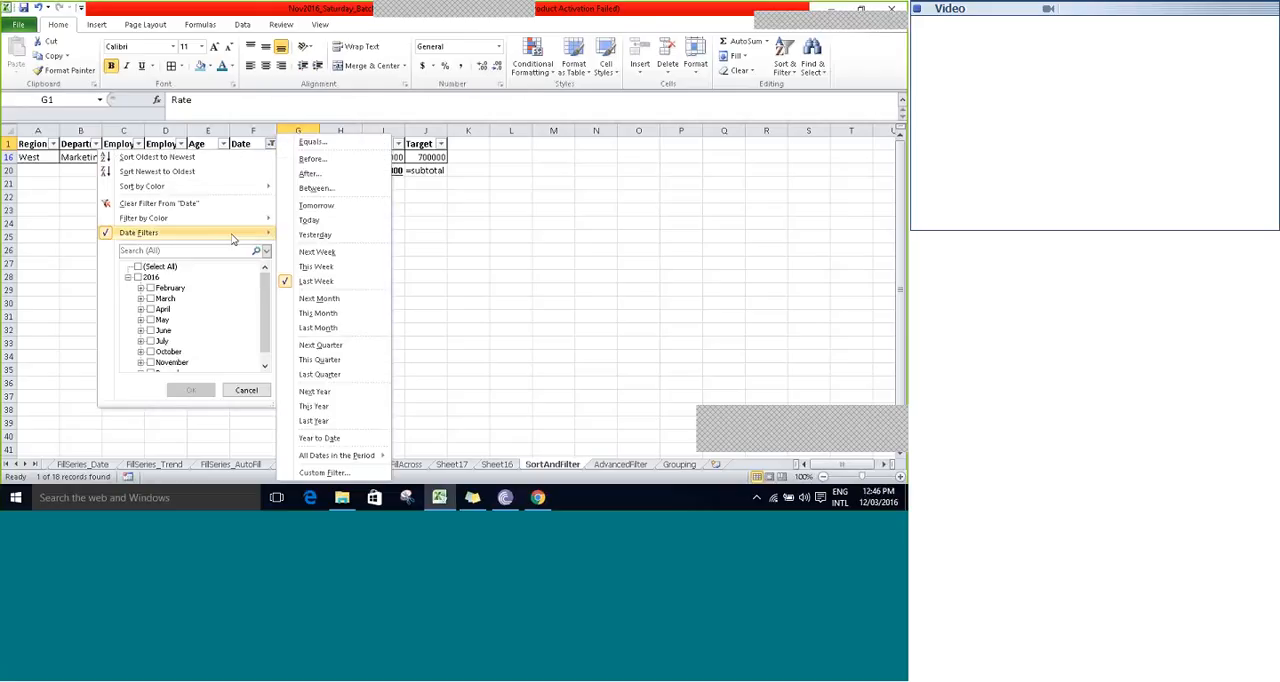
{"action": "left_click", "coordinate": [337, 376]}
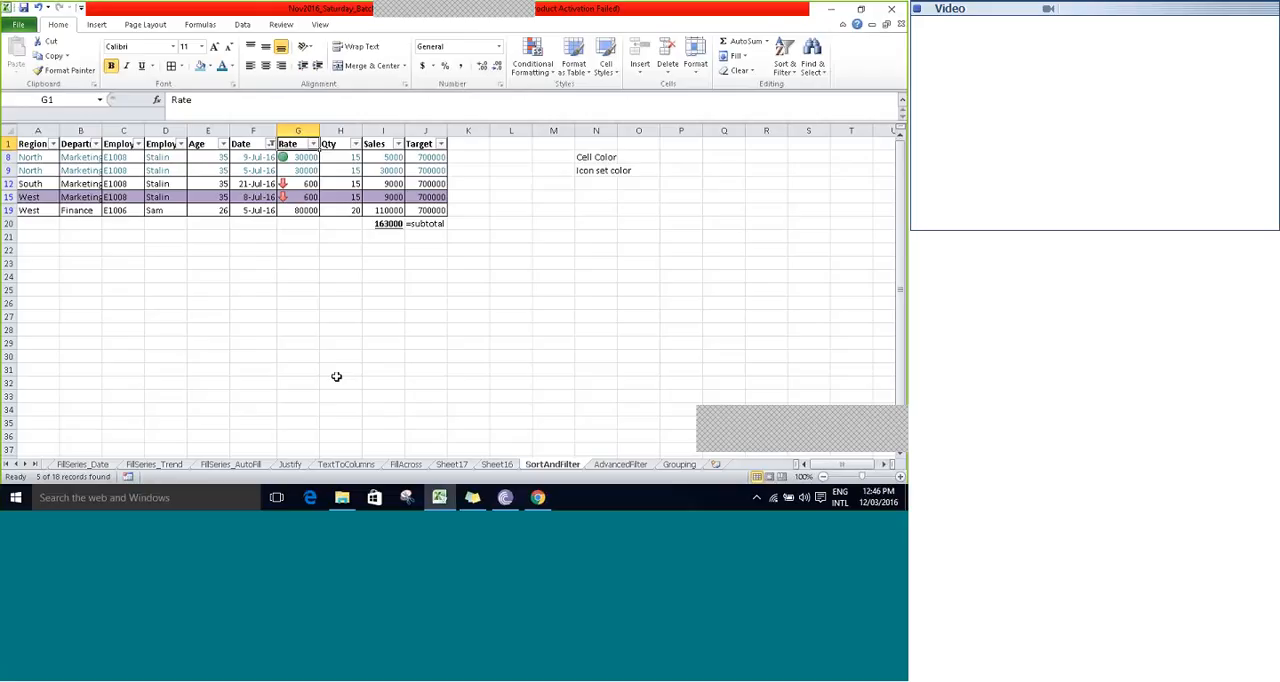
{"action": "left_click", "coordinate": [270, 143]}
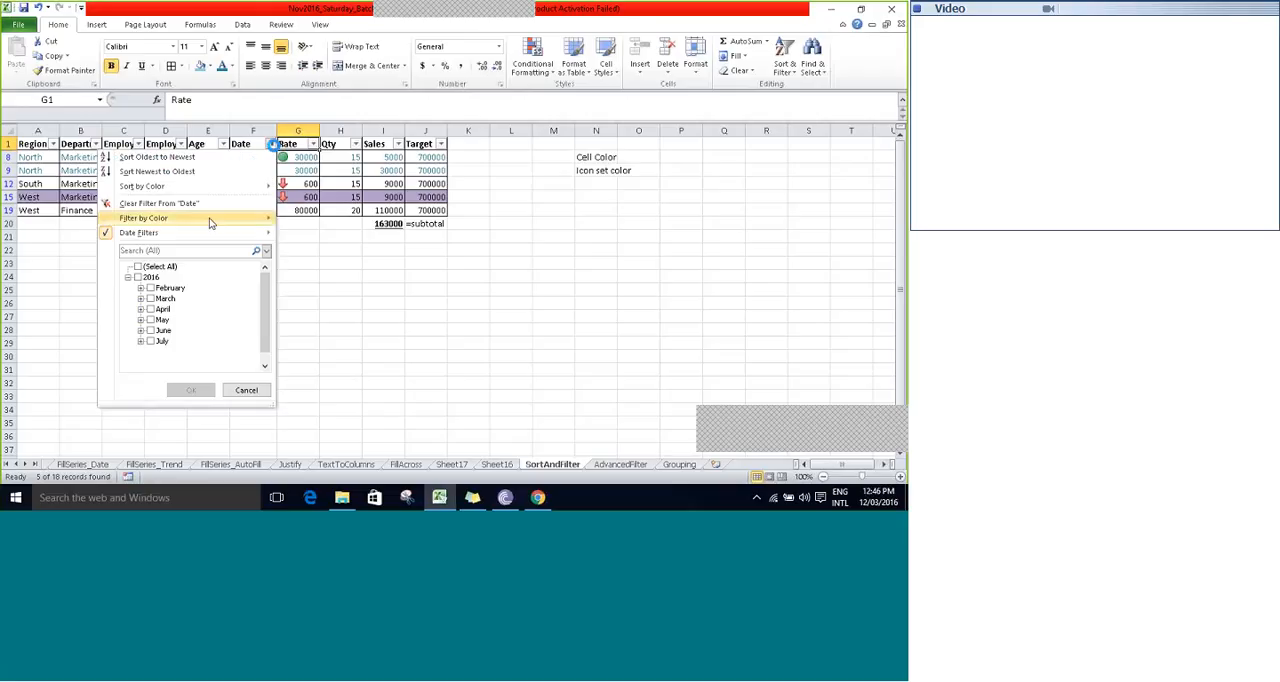
{"action": "left_click", "coordinate": [183, 201]}
- Review the filter types listed under "Filter by", including the font color, cell color and icon set color entries in column N
{"action": "left_click", "coordinate": [272, 186]}
{"action": "key", "text": "Right"}
{"action": "key", "text": "Right"}
{"action": "key", "text": "Right"}
{"action": "key", "text": "Right"}
{"action": "key", "text": "Right"}
{"action": "key", "text": "Right"}
{"action": "key", "text": "Right"}
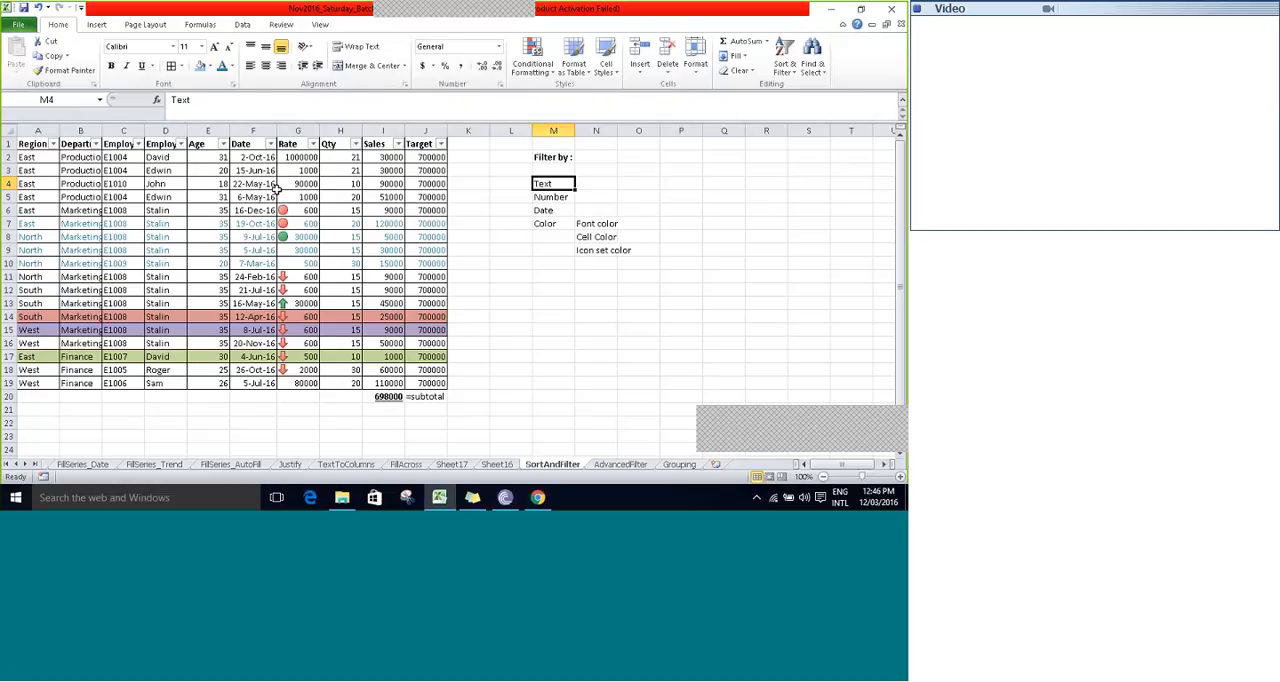
{"action": "key", "text": "Down"}
{"action": "key", "text": "Down"}
{"action": "key", "text": "Down"}
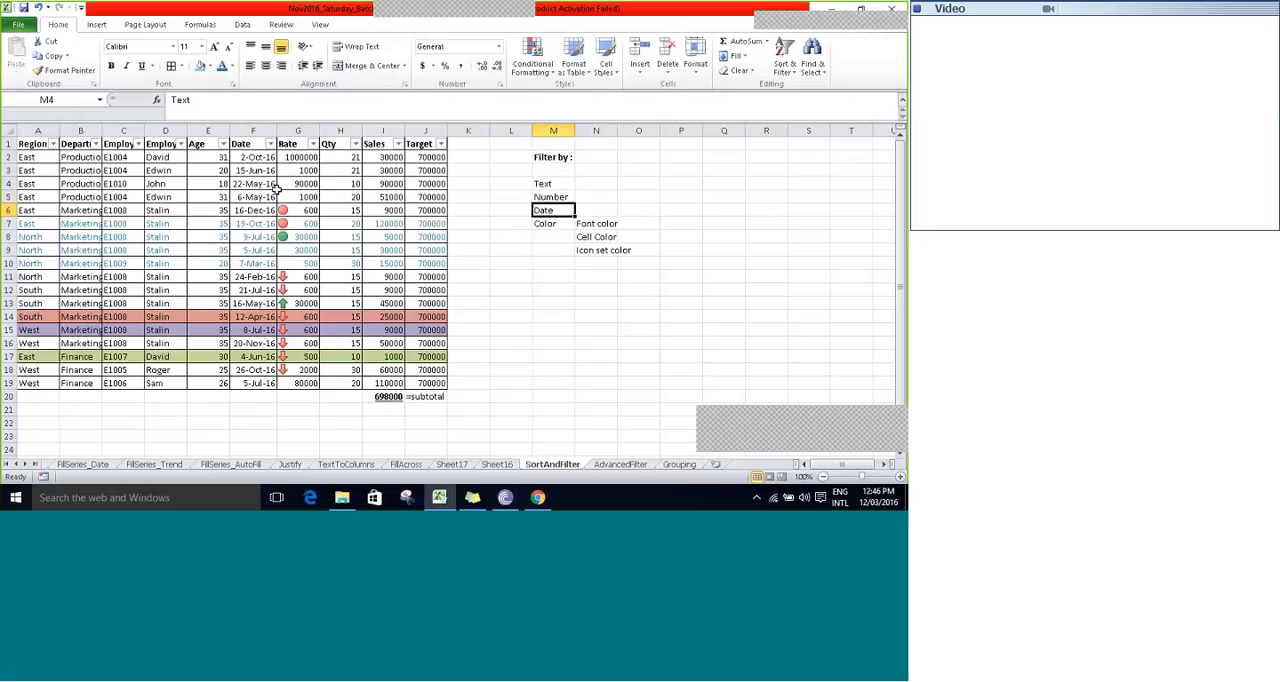
{"action": "key", "text": "Right"}
{"action": "key", "text": "Down"}
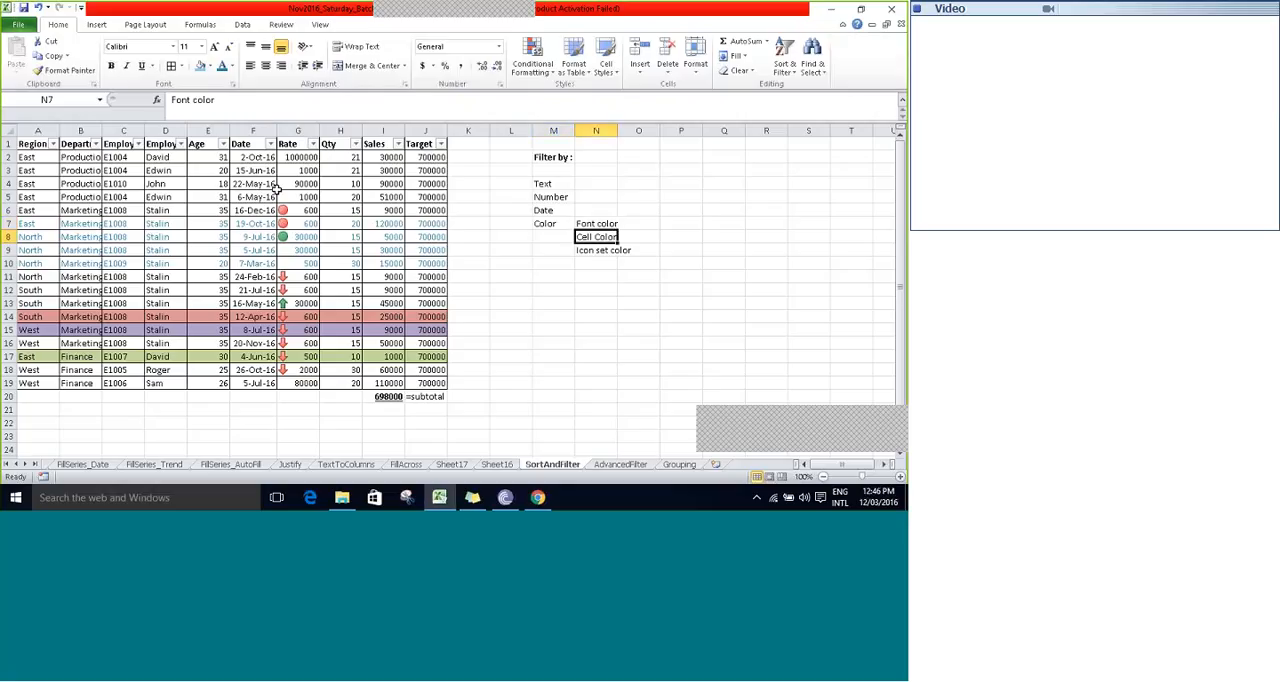
{"action": "key", "text": "Down"}
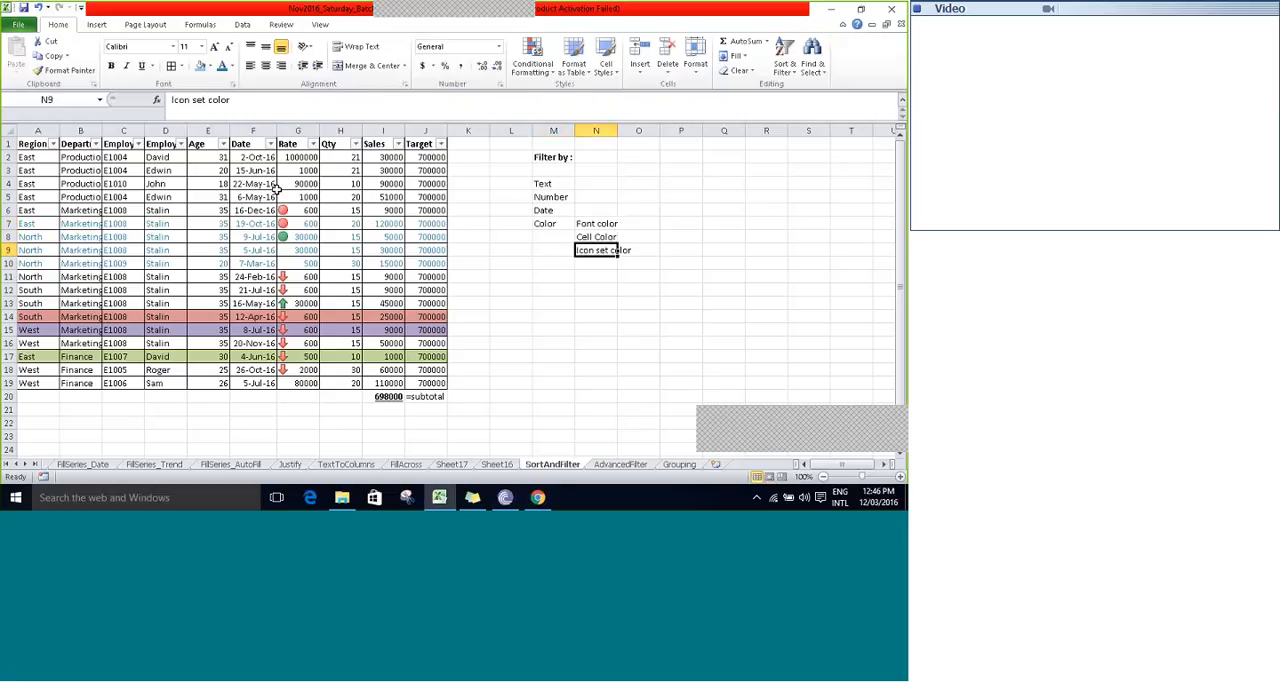
{"action": "key", "text": "Up"}
{"action": "key", "text": "Up"}
{"action": "key", "text": "Left"}
{"action": "key", "text": "Left"}
{"action": "key", "text": "Right"}
{"action": "key", "text": "Right"}
{"action": "key", "text": "Down"}
{"action": "key", "text": "Down"}
{"action": "key", "text": "Down"}
{"action": "key", "text": "Up"}
{"action": "key", "text": "Up"}
{"action": "key", "text": "Up"}
{"action": "key", "text": "Up"}
{"action": "key", "text": "Up"}
{"action": "key", "text": "Up"}
{"action": "key", "text": "Up"}
{"action": "key", "text": "Up"}
{"action": "key", "text": "Up"}
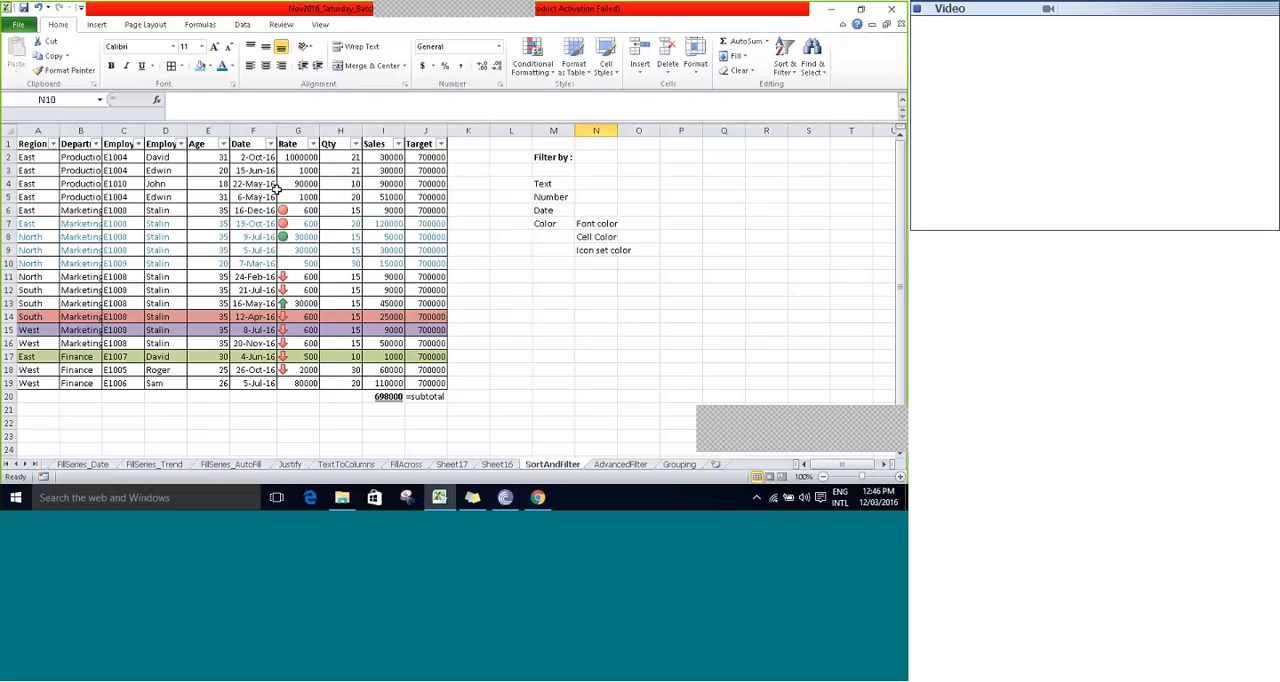
{"action": "key", "text": "Left"}
{"action": "key", "text": "Left"}
{"action": "key", "text": "Left"}
{"action": "key", "text": "Left"}
{"action": "key", "text": "Left"}
{"action": "key", "text": "Left"}
{"action": "key", "text": "Left"}
{"action": "key", "text": "Left"}
{"action": "key", "text": "Left"}
{"action": "key", "text": "Left"}
{"action": "key", "text": "Left"}
{"action": "key", "text": "Left"}
{"action": "key", "text": "Left"}
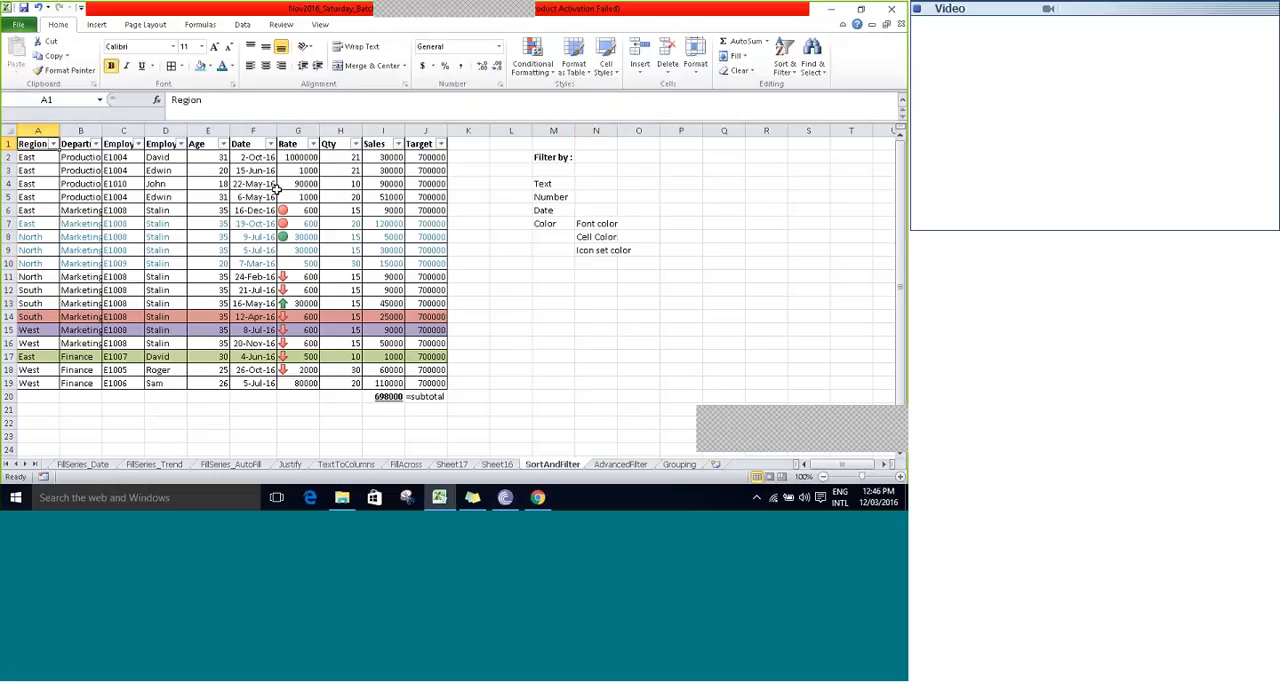
{"action": "key", "text": "Right"}
{"action": "key", "text": "Right"}
{"action": "key", "text": "Right"}
{"action": "key", "text": "Right"}
{"action": "key", "text": "Right"}
{"action": "key", "text": "Right"}
{"action": "key", "text": "Right"}
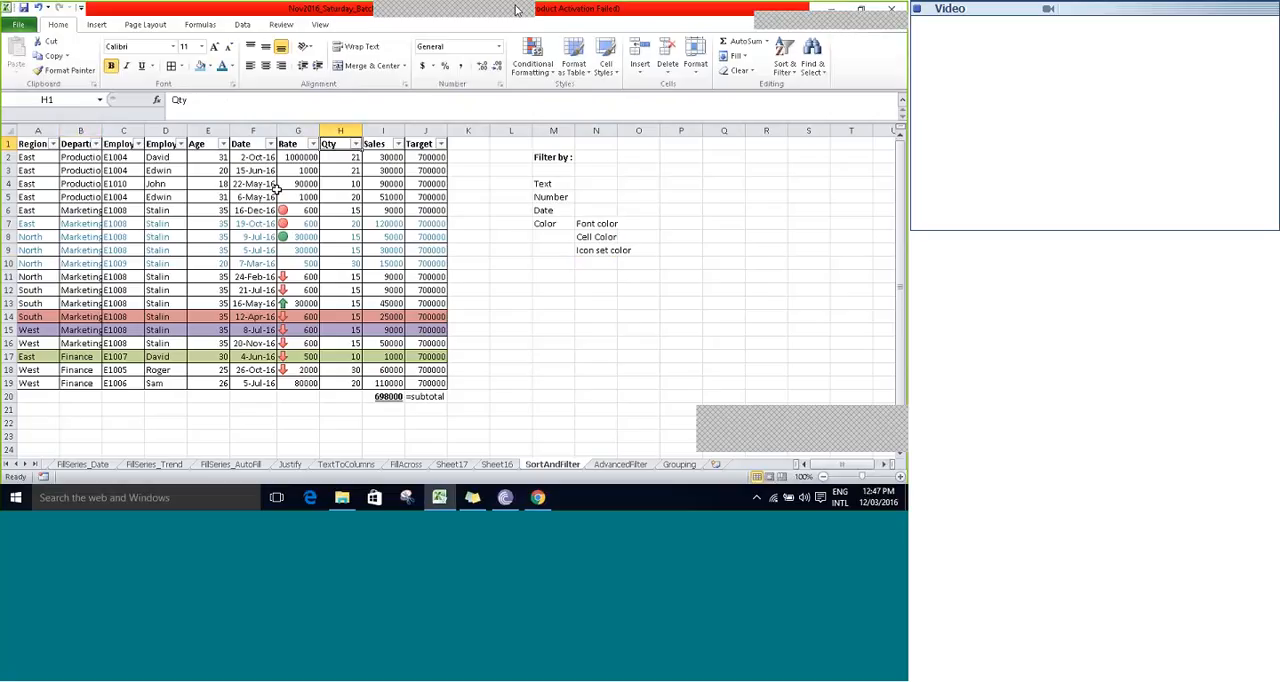
{"action": "mouse_move", "coordinate": [519, 10]}
{"action": "left_click", "coordinate": [583, 19]}
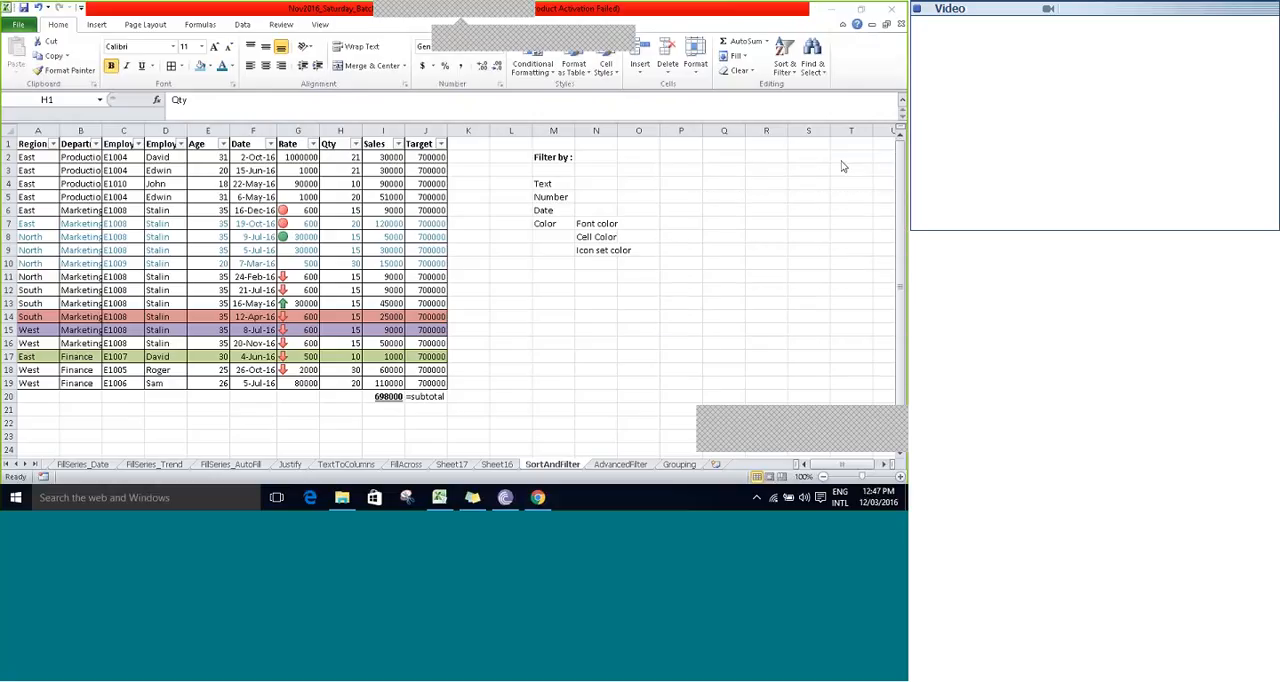
{"action": "left_click", "coordinate": [577, 32]}
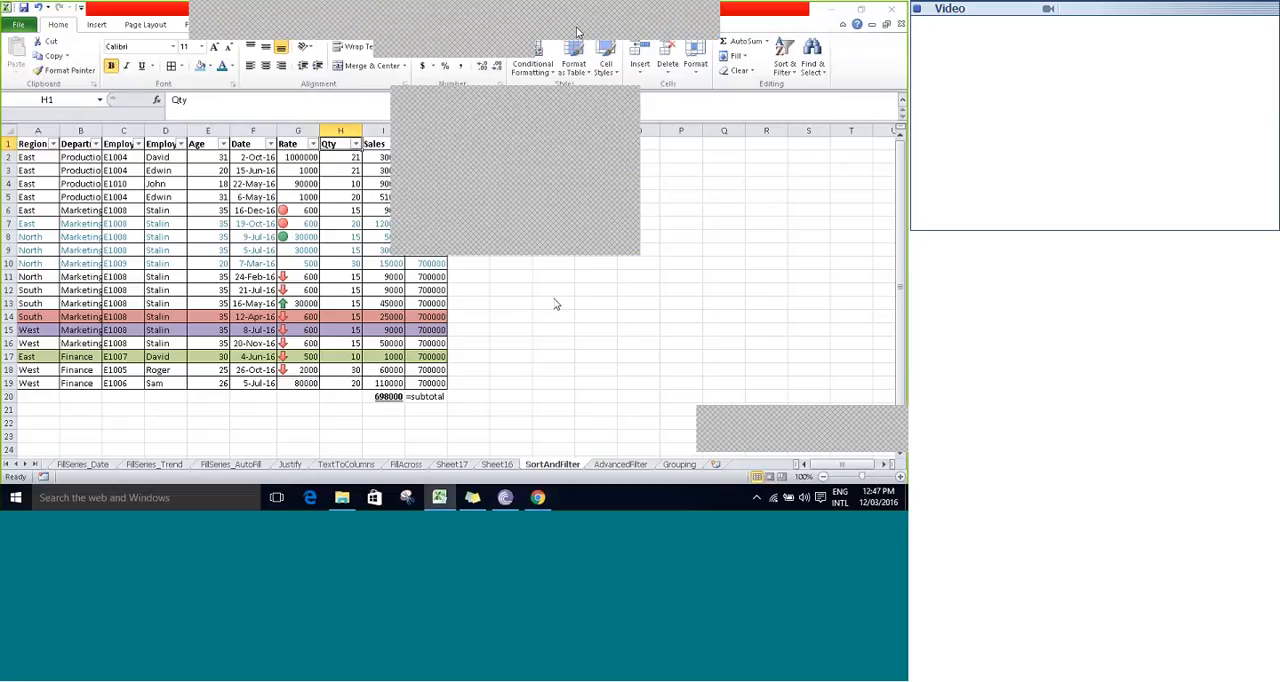
{"action": "left_click", "coordinate": [633, 96]}
{"action": "left_click", "coordinate": [505, 181]}
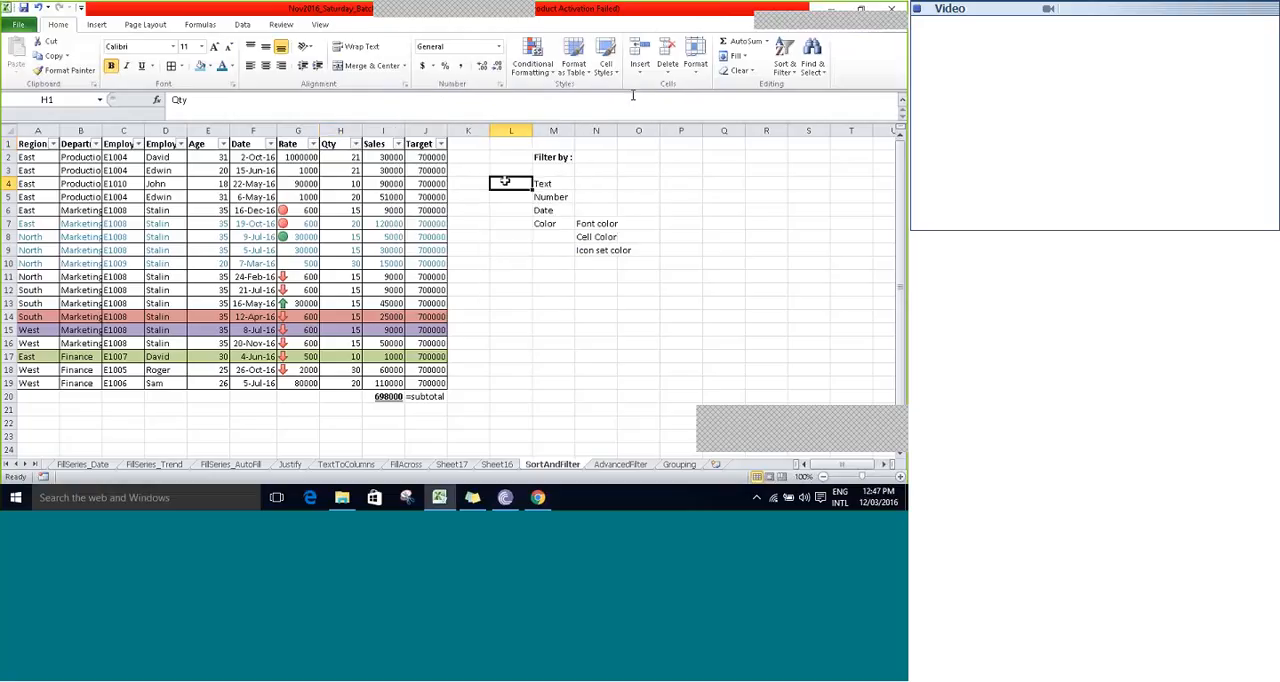
- Save the workbook and turn off the filter for the whole table
{"action": "key", "text": "ctrl+s"}
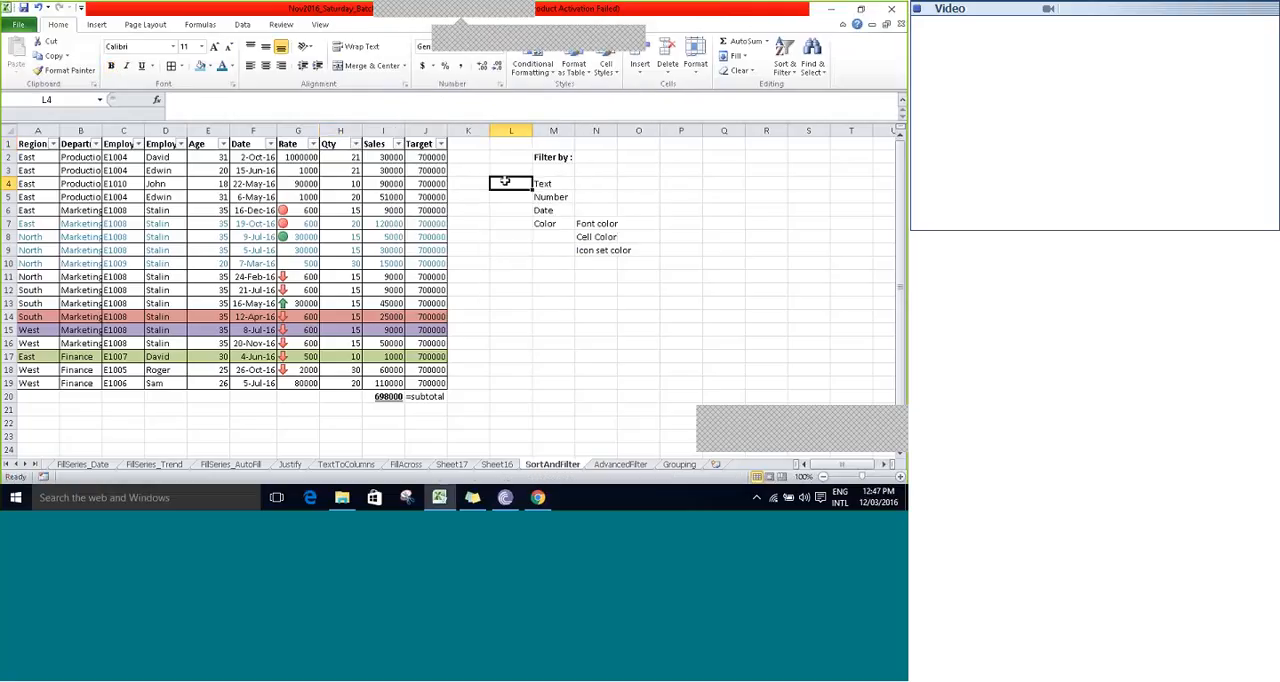
{"action": "key", "text": "ctrl+Home"}
{"action": "key", "text": "ctrl+a"}
{"action": "left_click", "coordinate": [784, 60]}
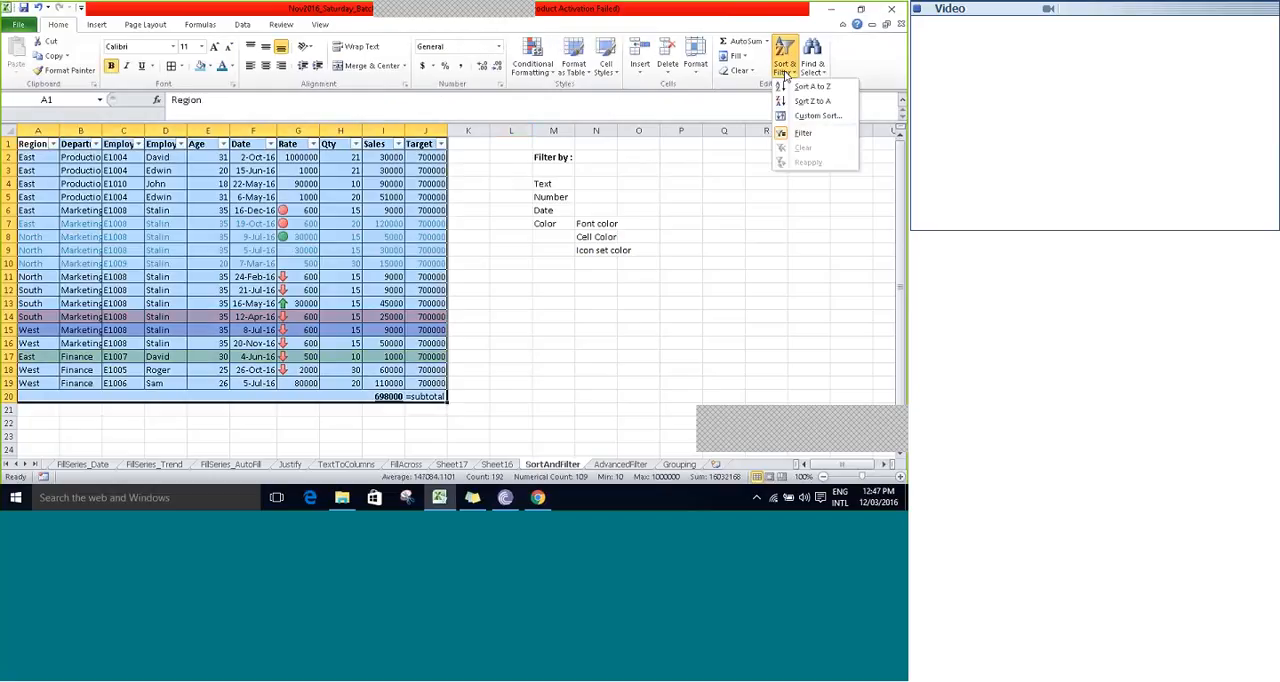
{"action": "left_click", "coordinate": [797, 133]}
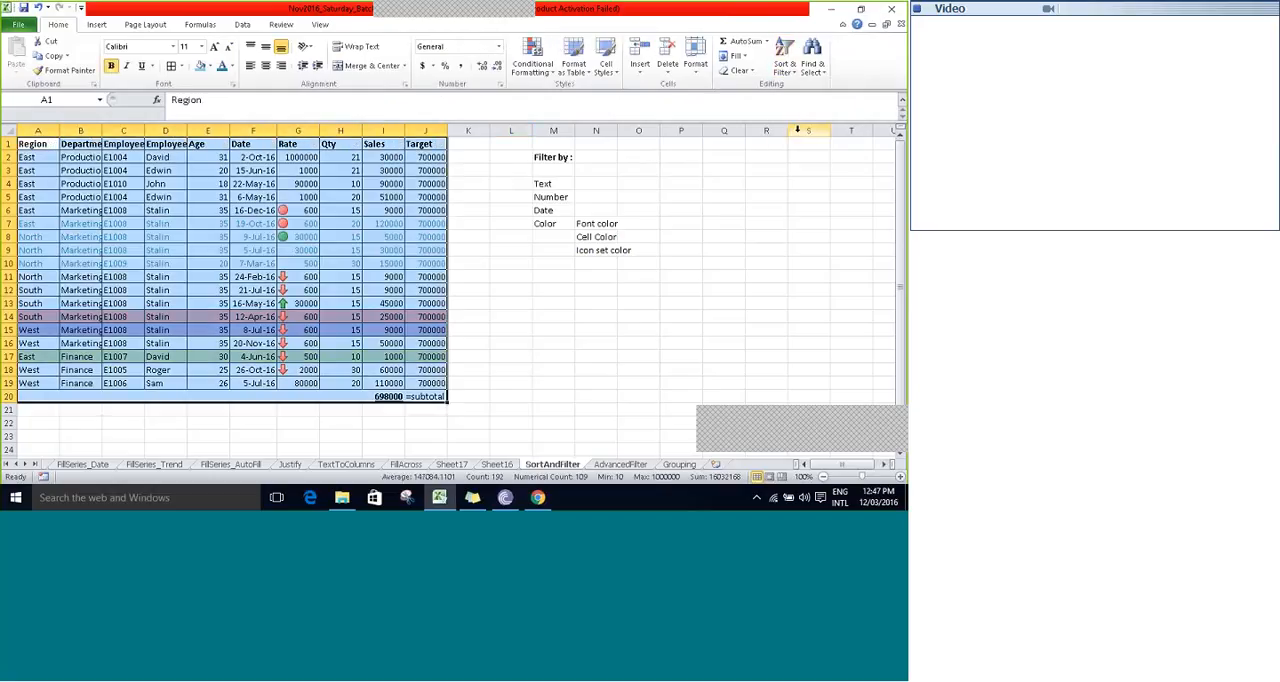
- Start a custom sort of the selected table with Region as the sort column
{"action": "left_click", "coordinate": [788, 68]}
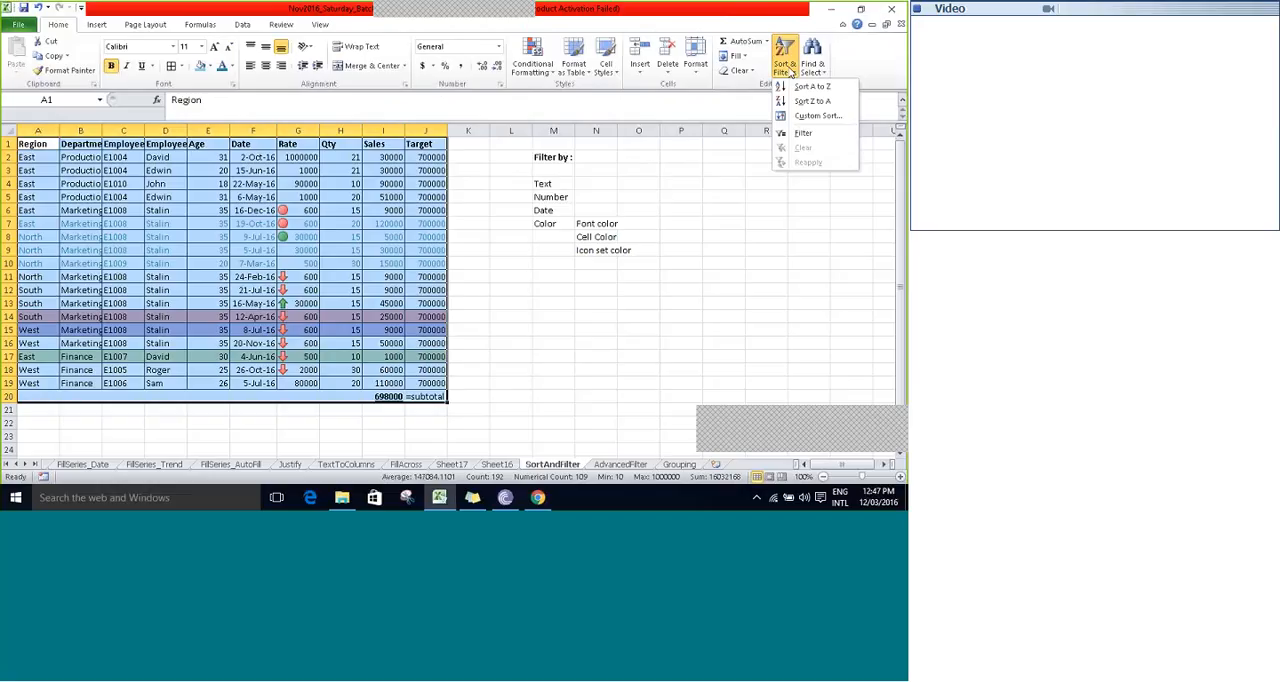
{"action": "left_click", "coordinate": [815, 116]}
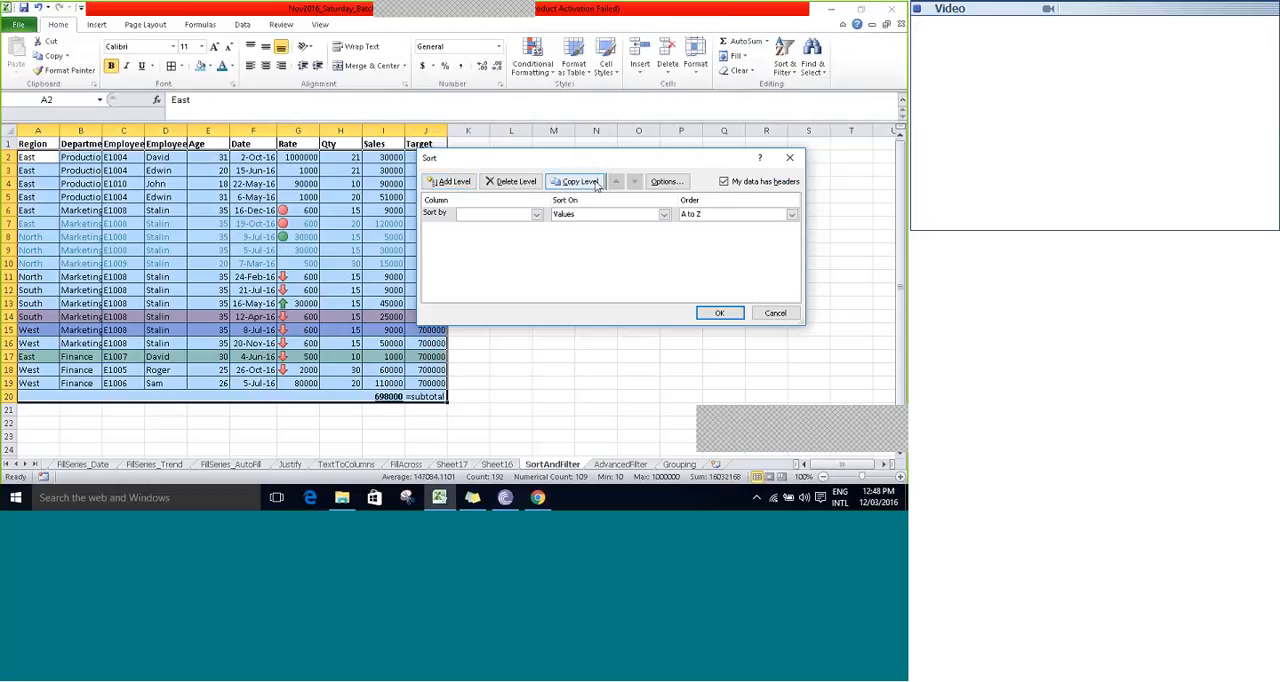
{"action": "left_click", "coordinate": [536, 214]}
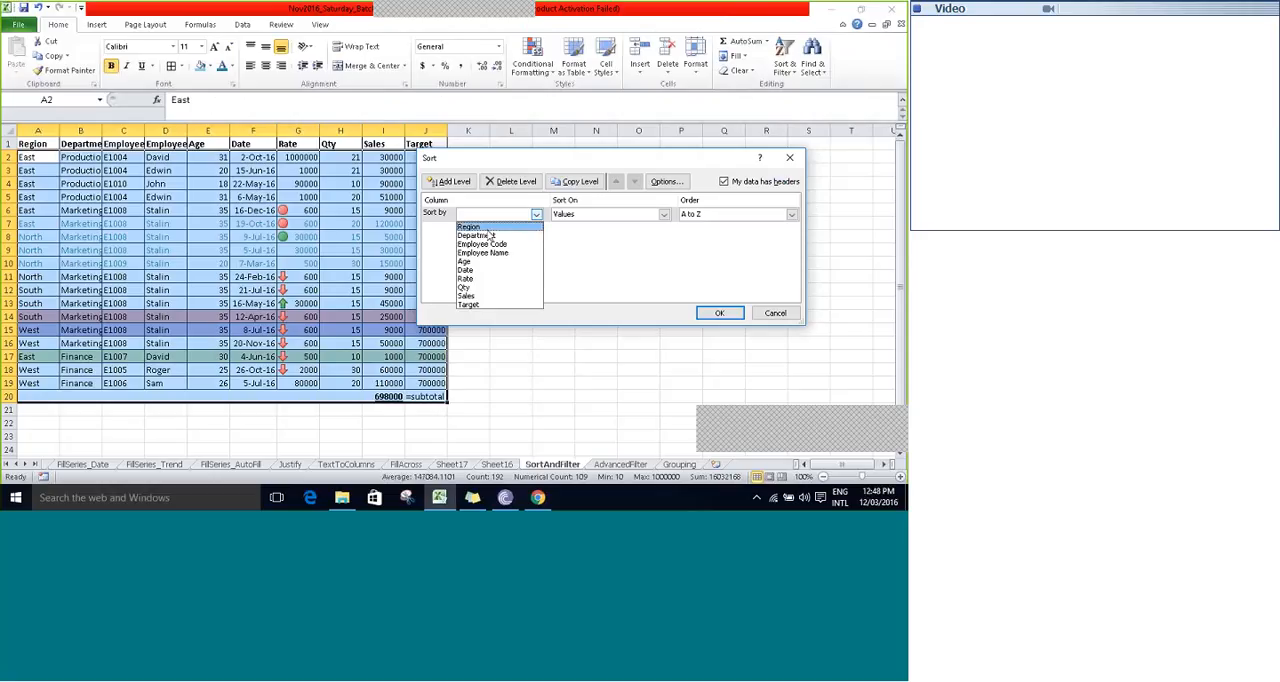
{"action": "left_click", "coordinate": [492, 228]}
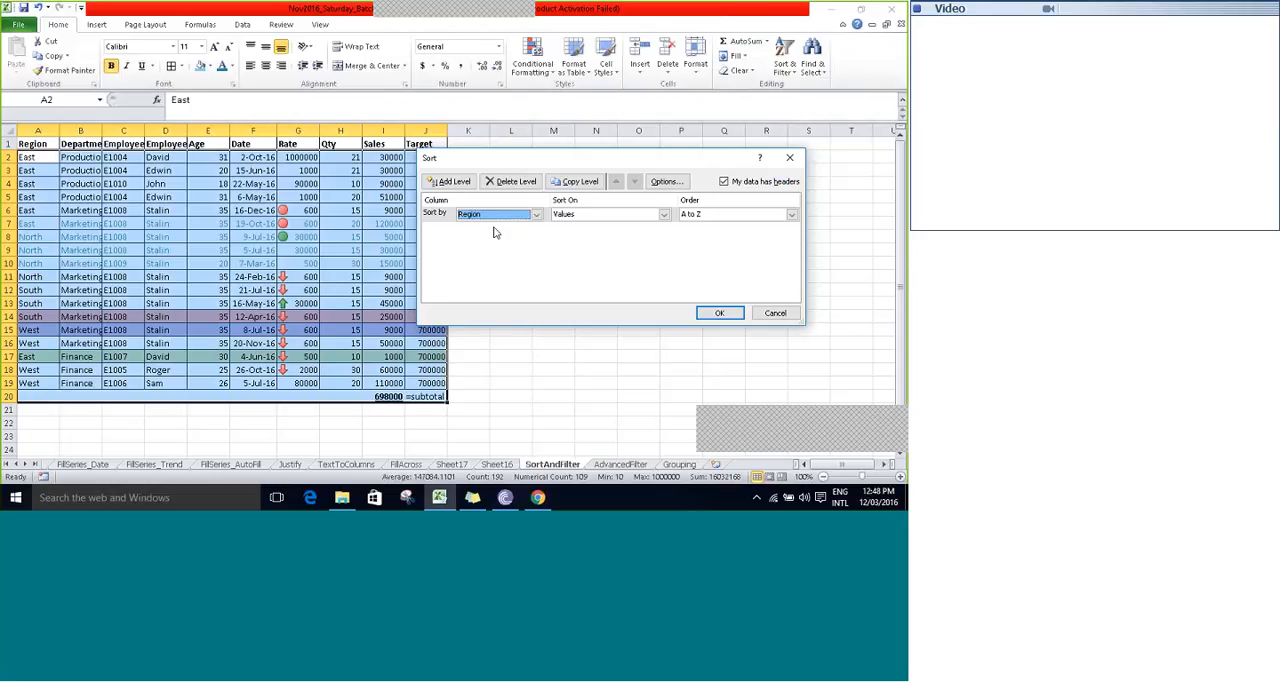
- Examine the Sort On options for the Region level, from Values to Cell Icon, and keep Values
{"action": "left_click", "coordinate": [663, 214]}
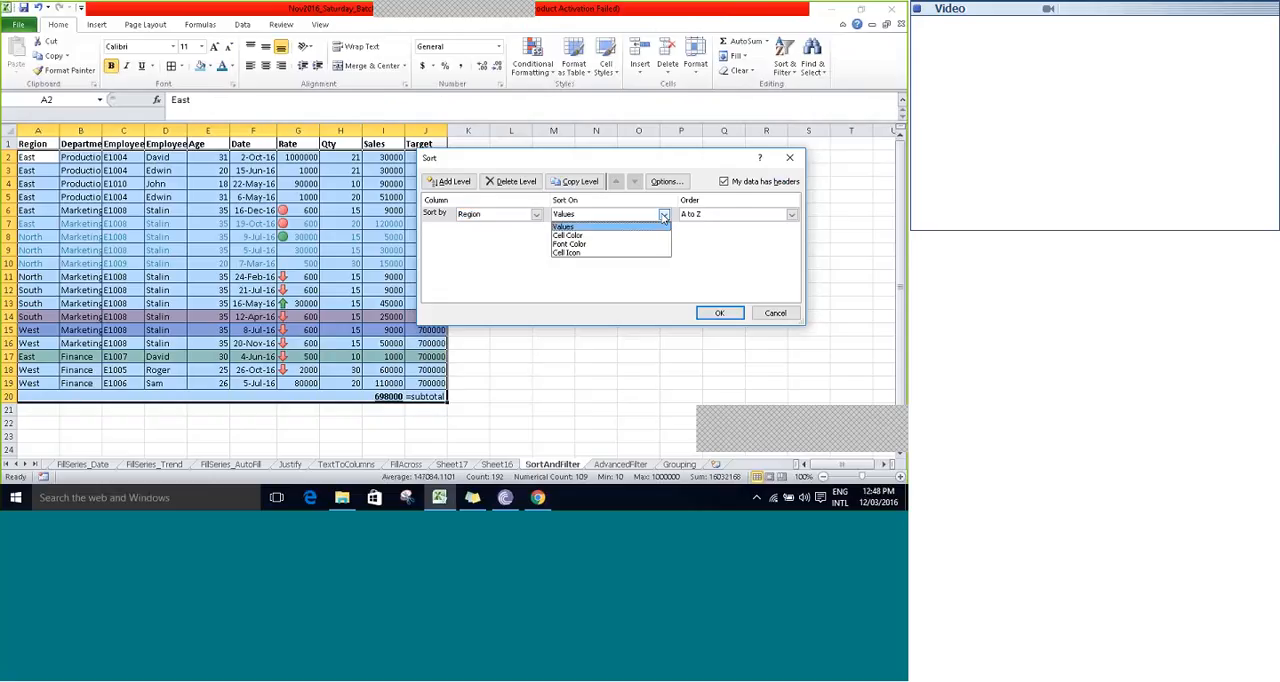
{"action": "key", "text": "Down"}
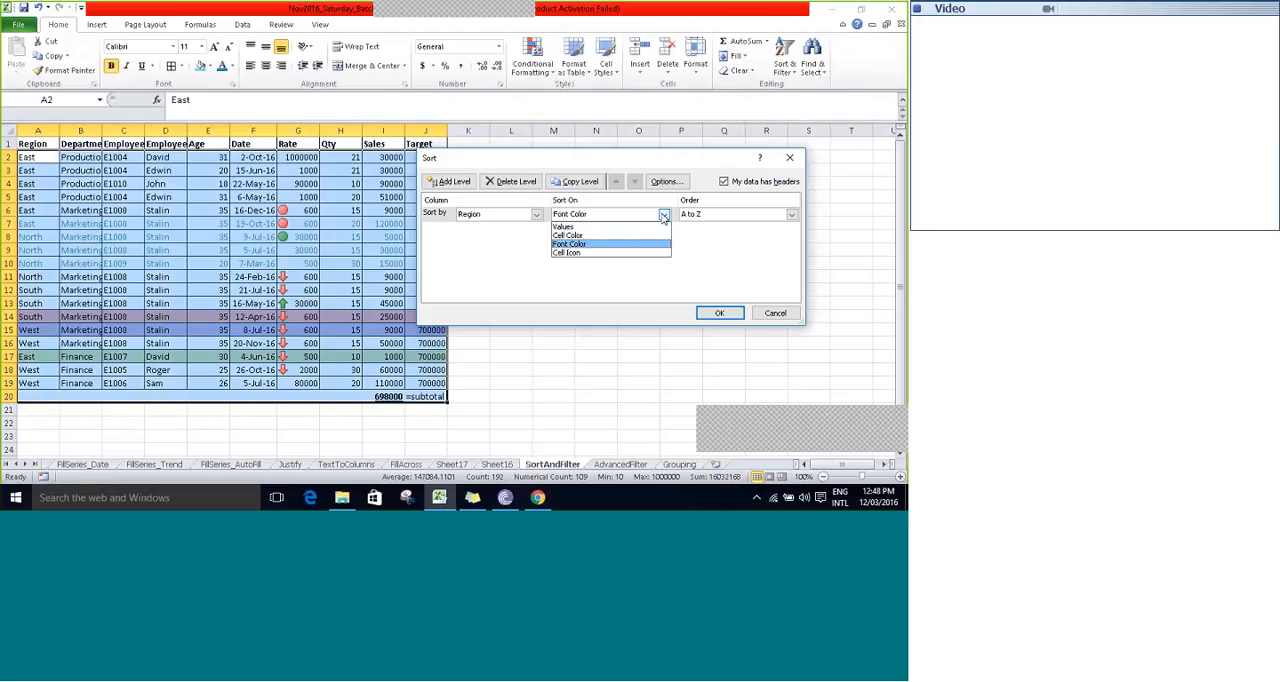
{"action": "key", "text": "Up"}
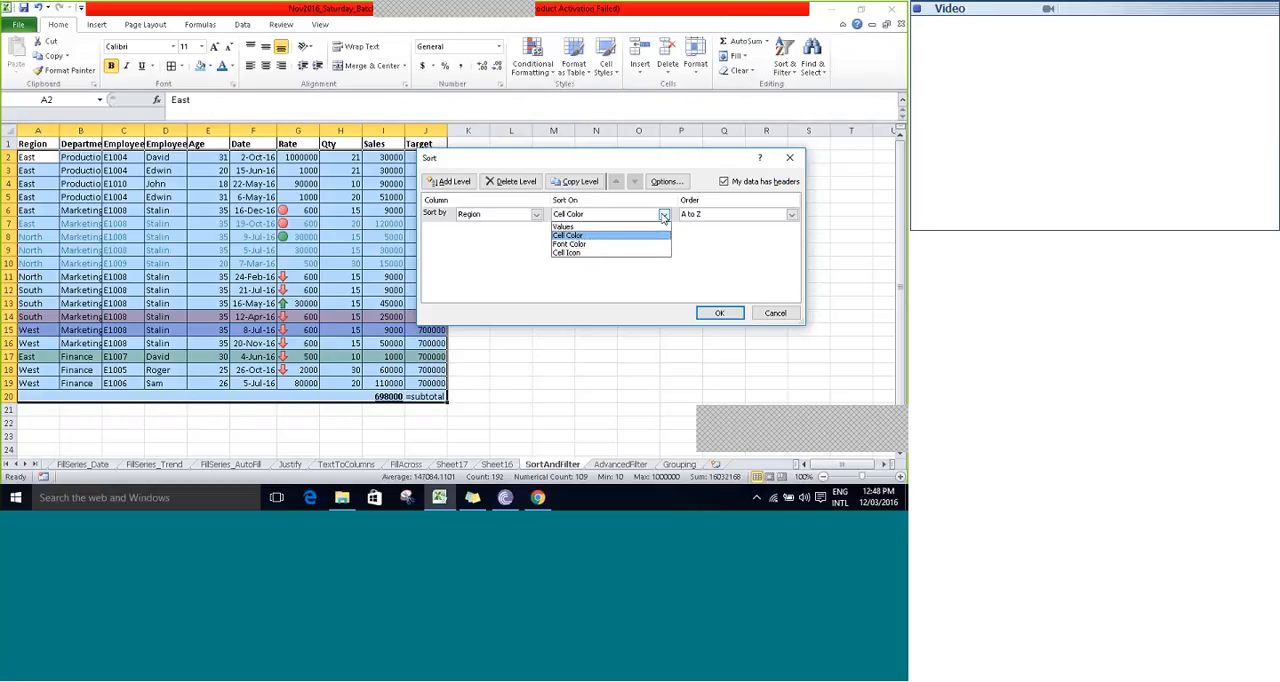
{"action": "key", "text": "Down"}
{"action": "key", "text": "Down"}
{"action": "key", "text": "Up"}
{"action": "key", "text": "Up"}
{"action": "key", "text": "Up"}
{"action": "key", "text": "Down"}
{"action": "key", "text": "Down"}
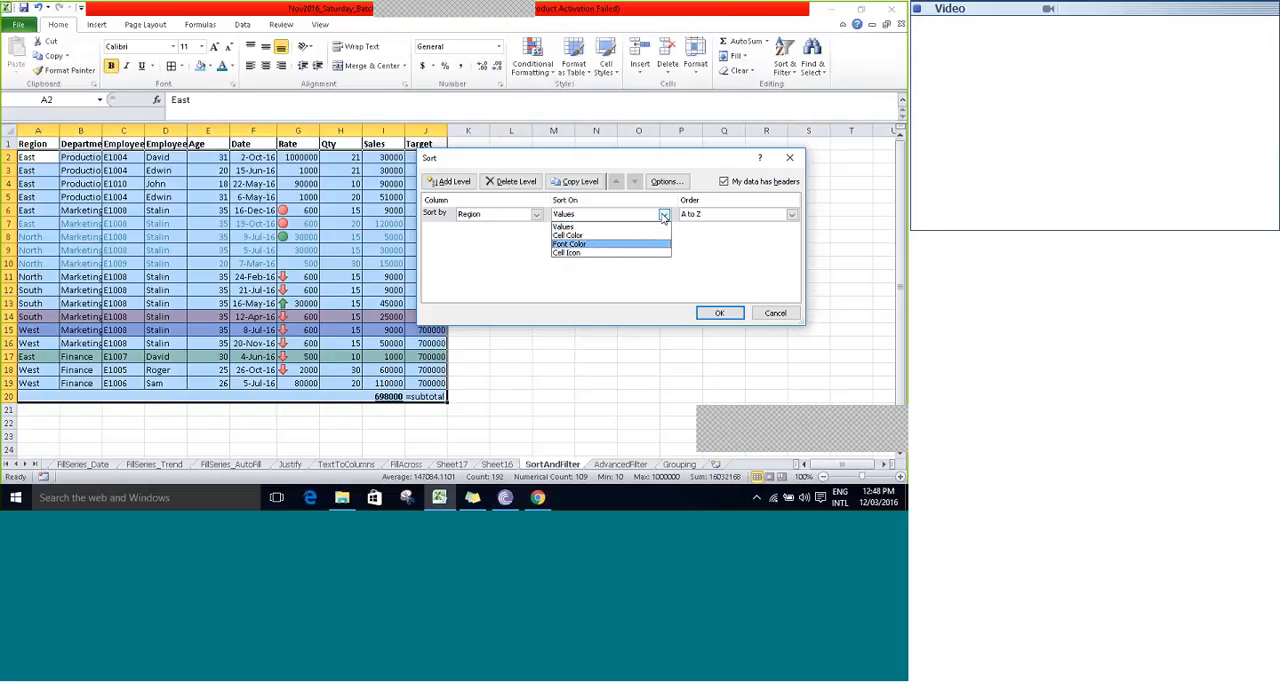
{"action": "key", "text": "Up"}
{"action": "key", "text": "Up"}
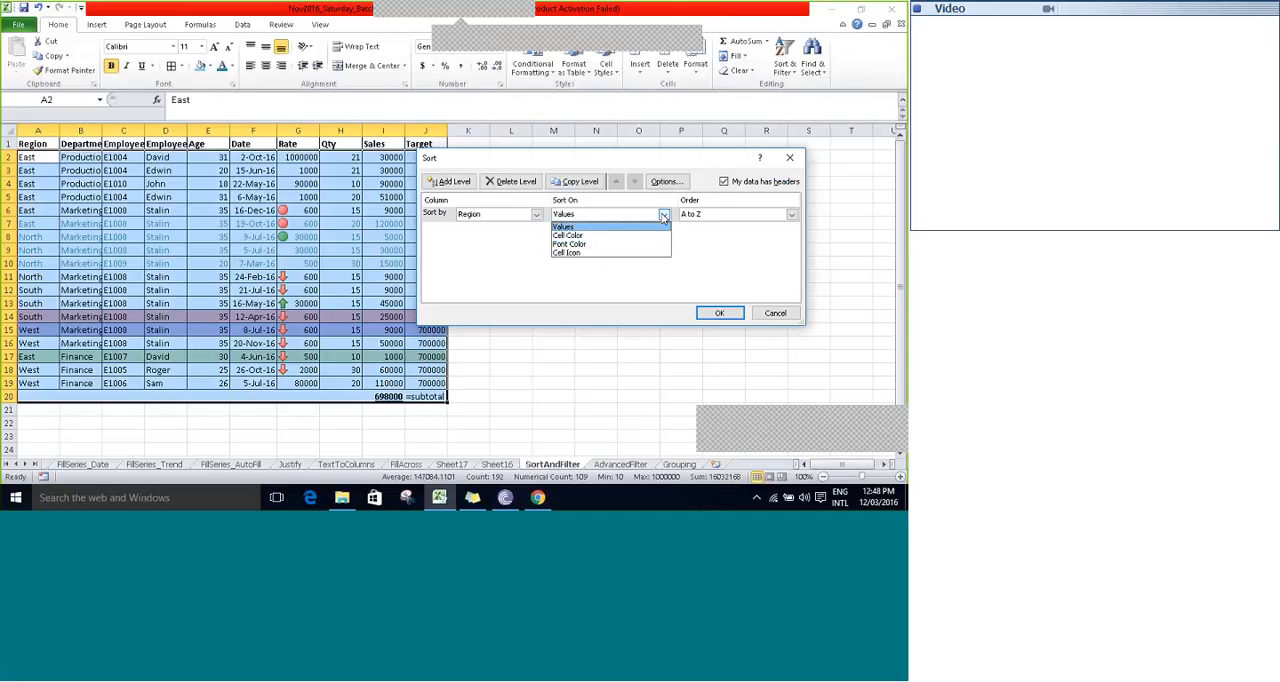
{"action": "left_click", "coordinate": [663, 216]}
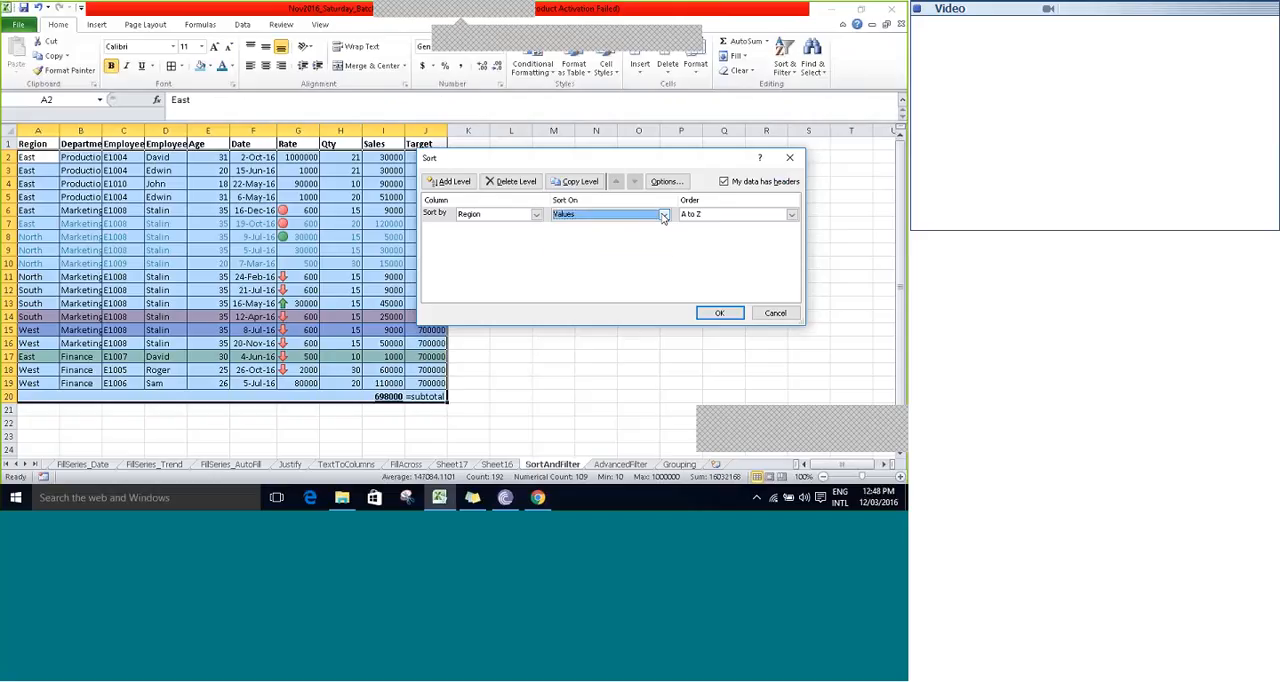
- Set the Region sort order to Z to A and apply the sort
{"action": "left_click", "coordinate": [791, 214]}
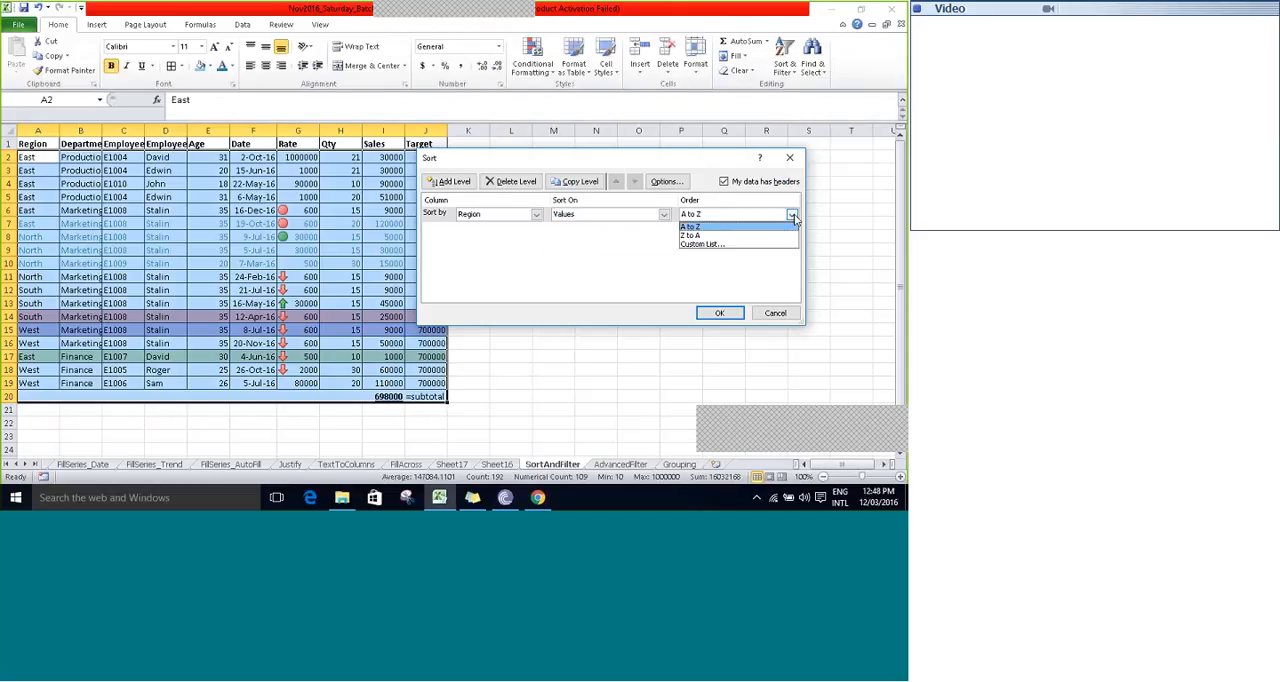
{"action": "left_click", "coordinate": [690, 236]}
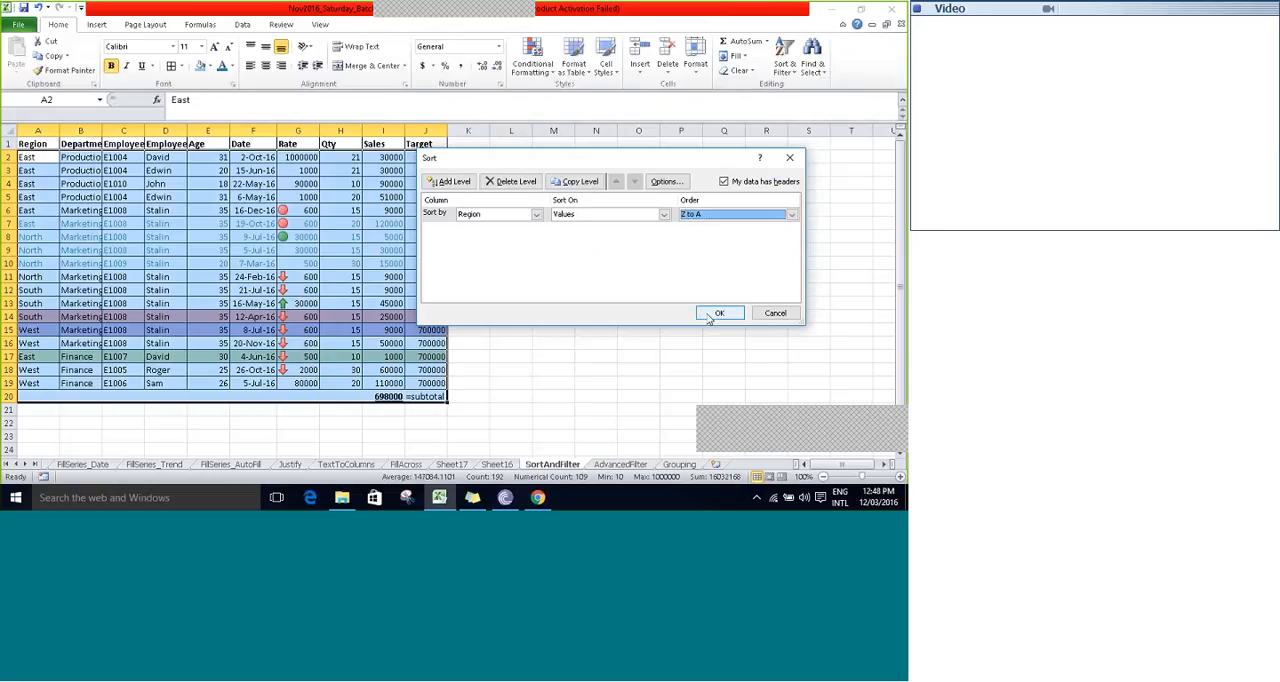
{"action": "left_click", "coordinate": [719, 313]}
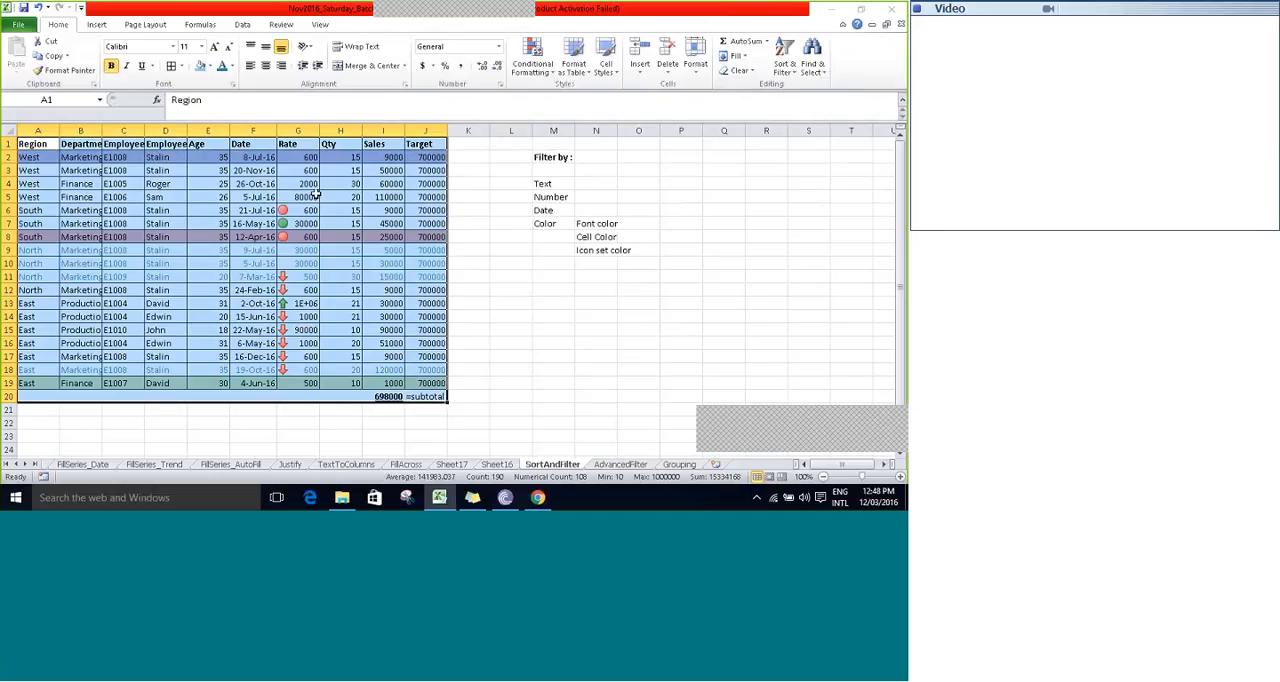
- Start a custom sort of the table without its subtotal row and add a second level for Rate sorted on Cell Icon
{"action": "key", "text": "shift+Up"}
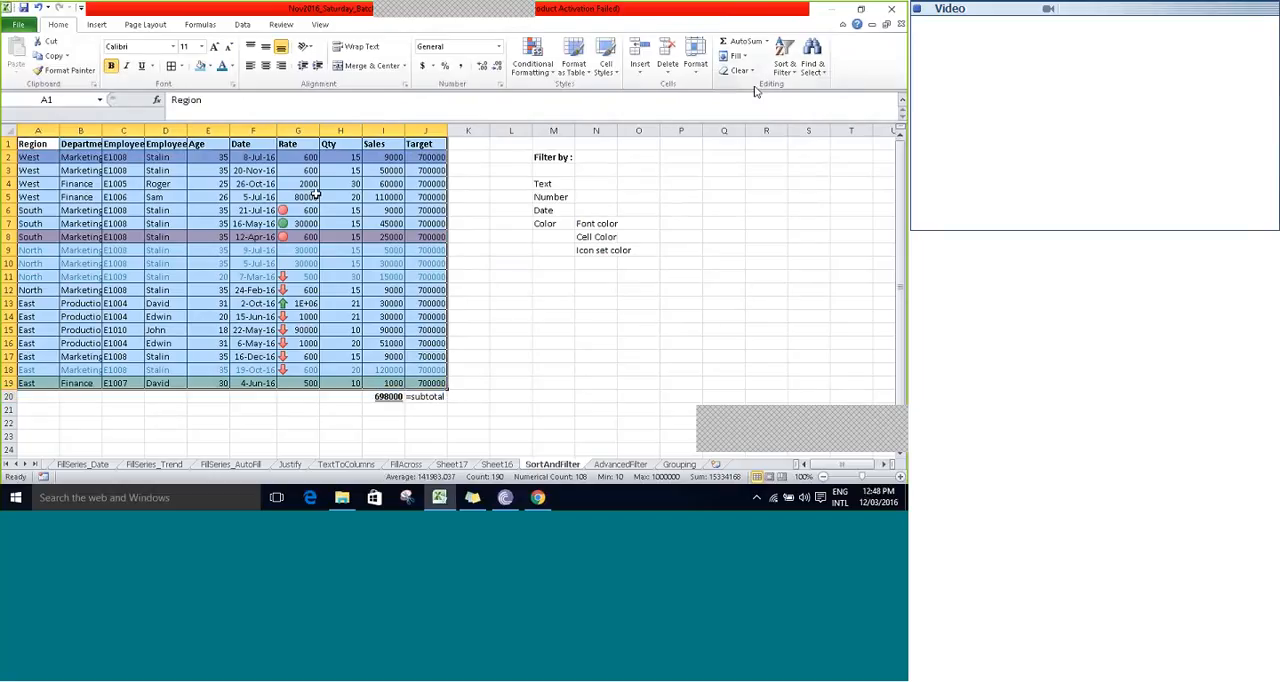
{"action": "left_click", "coordinate": [784, 62]}
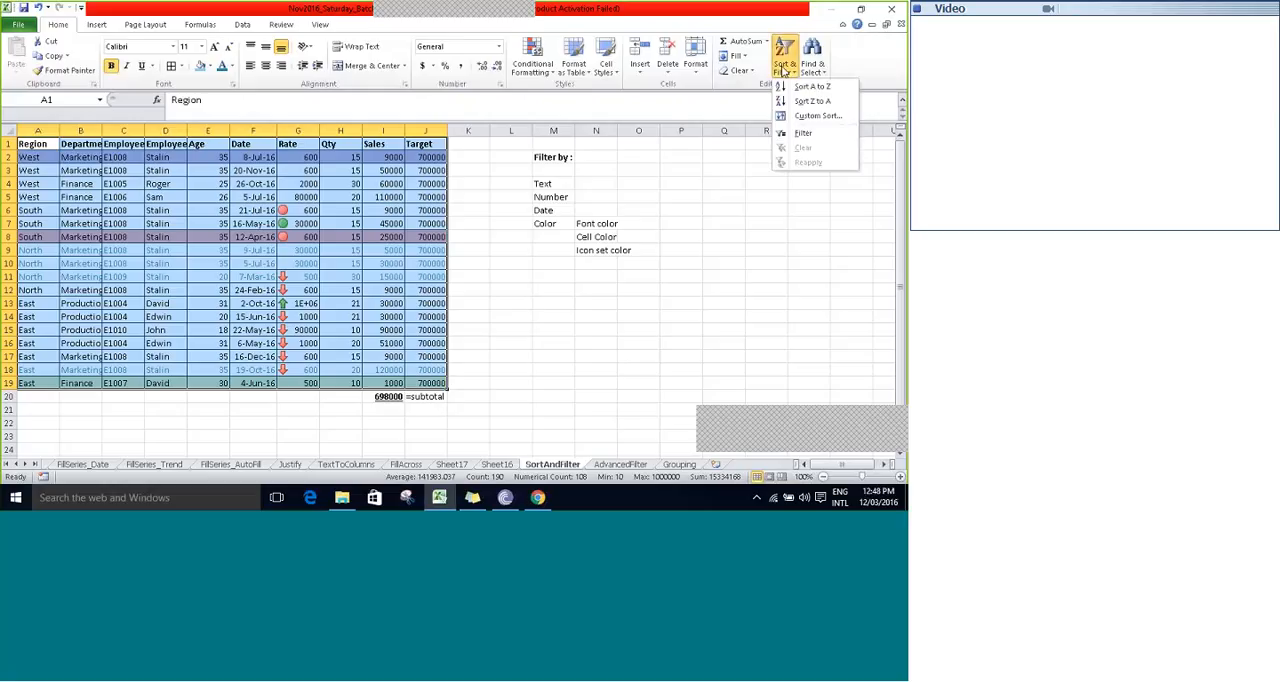
{"action": "left_click", "coordinate": [812, 118]}
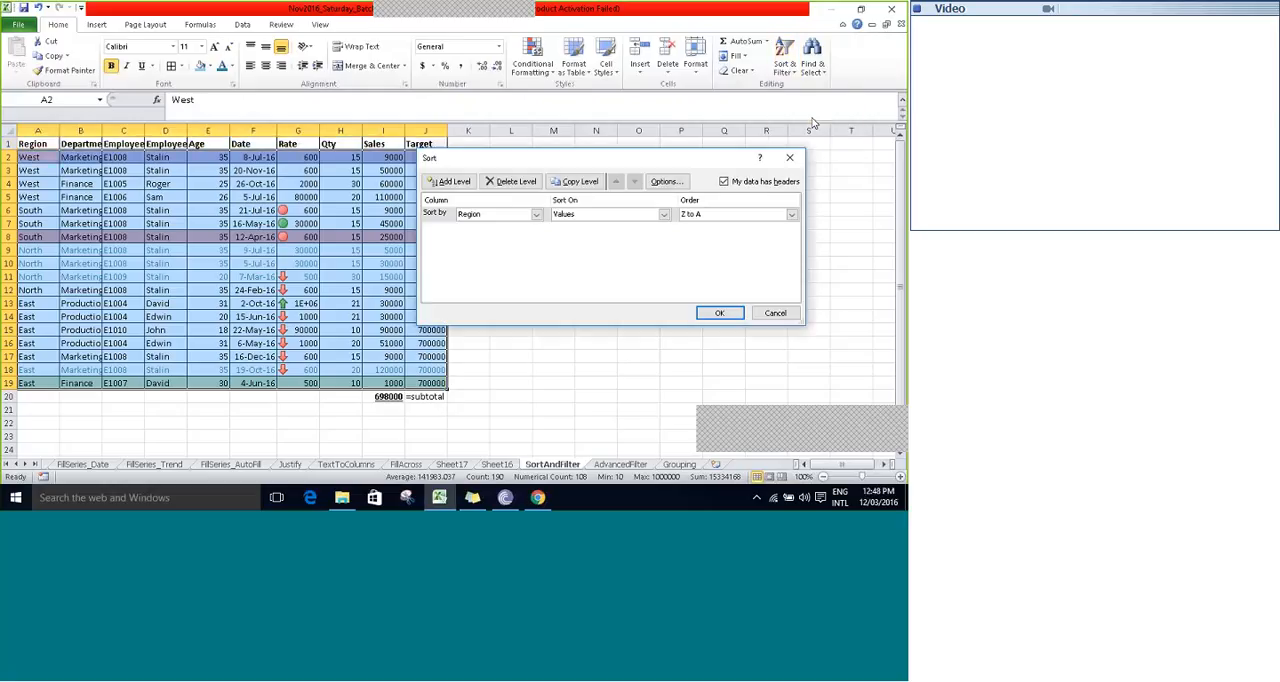
{"action": "left_click", "coordinate": [453, 183]}
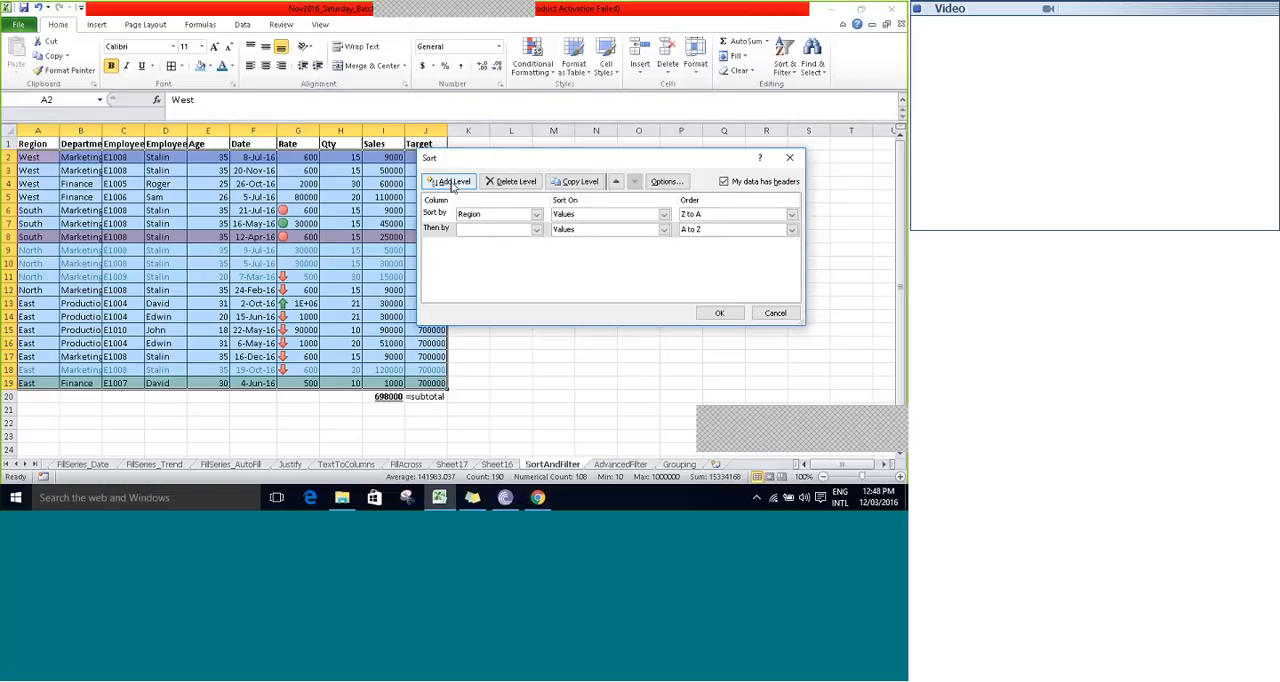
{"action": "left_click", "coordinate": [536, 230]}
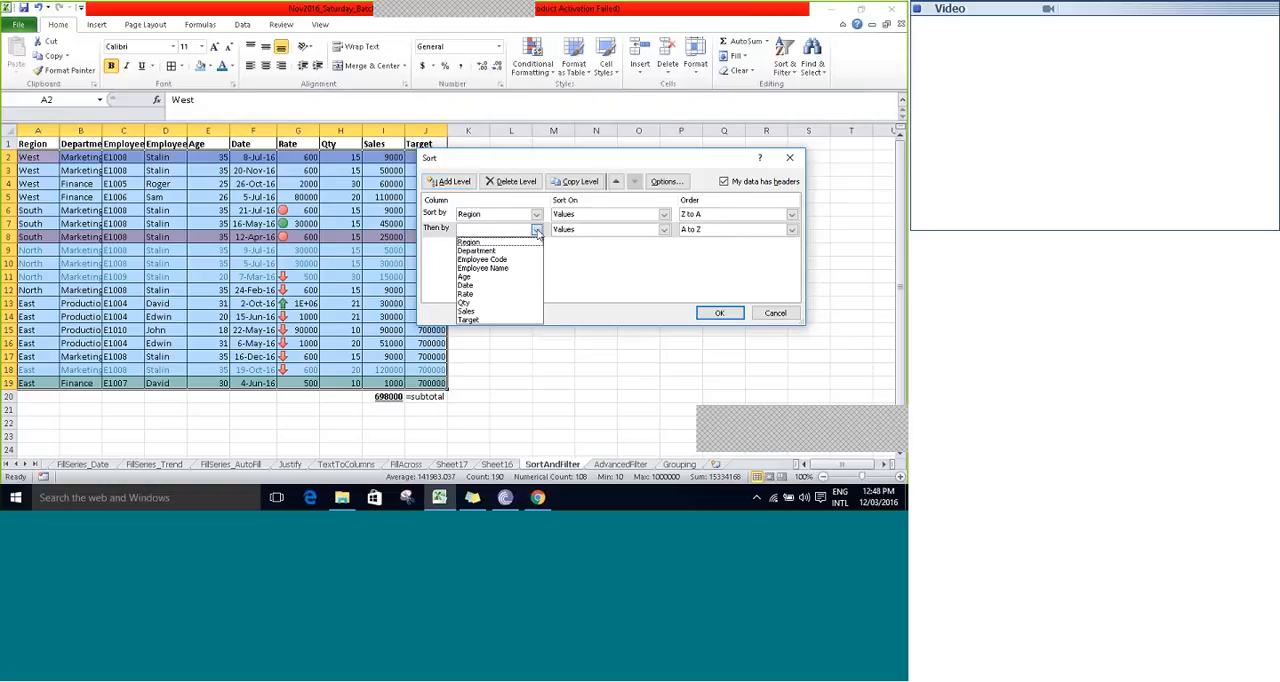
{"action": "left_click", "coordinate": [480, 294]}
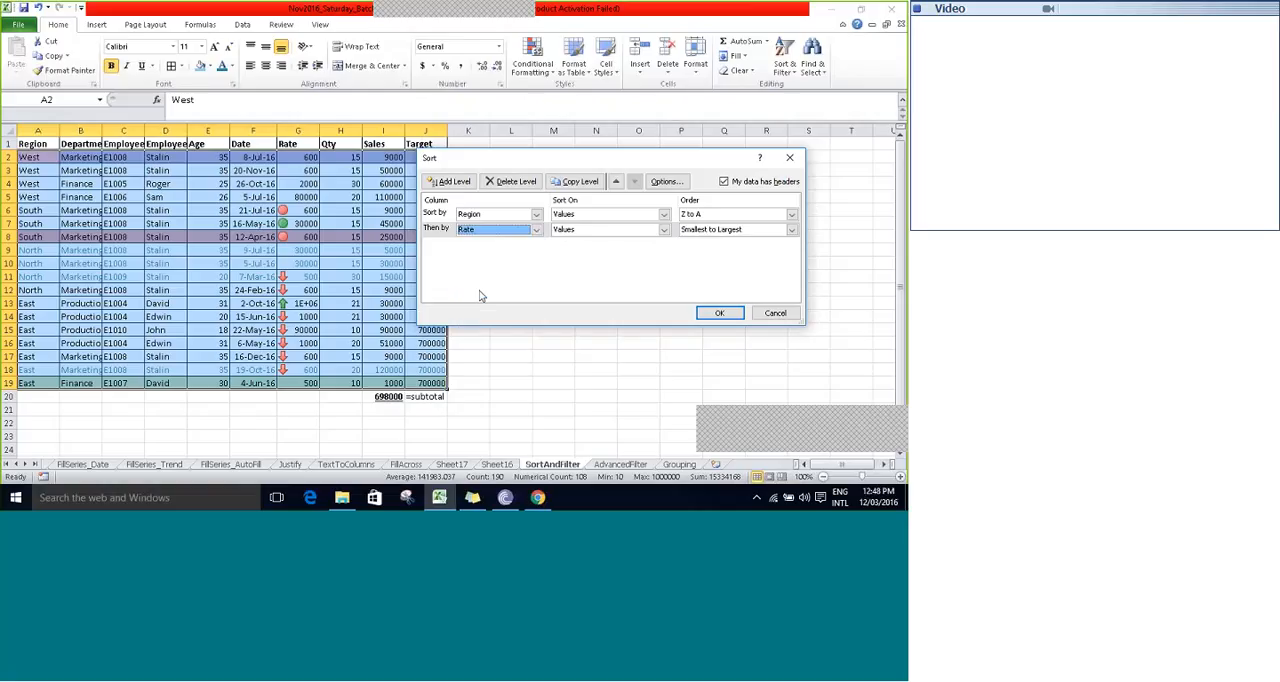
{"action": "left_click", "coordinate": [632, 230]}
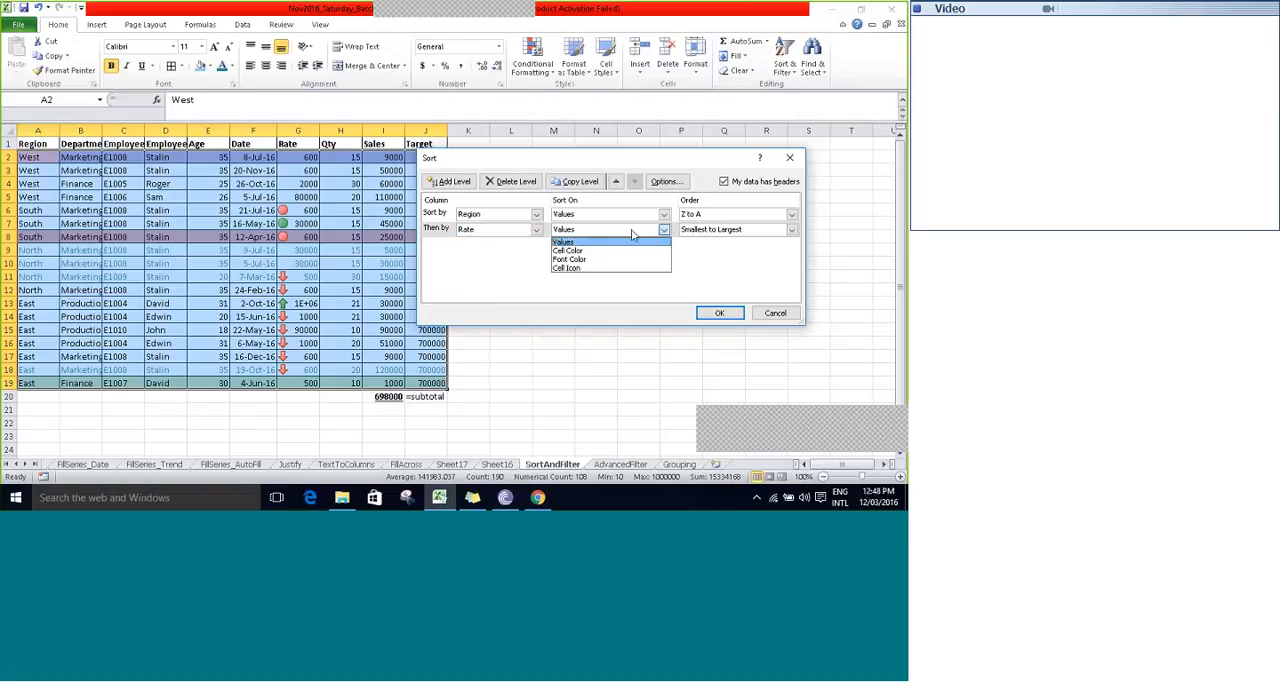
{"action": "left_click", "coordinate": [567, 267]}
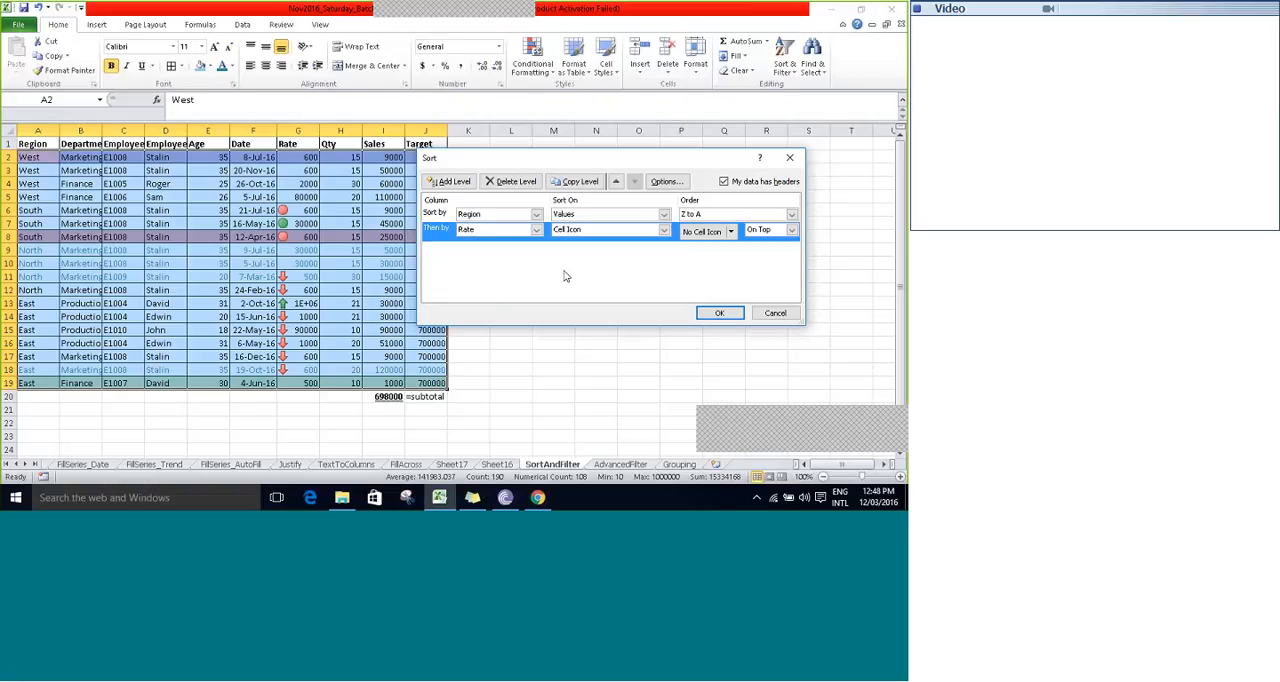
- Set the Rate level's order to the red down arrow On Top and apply the sort
{"action": "left_click", "coordinate": [732, 231]}
{"action": "left_click", "coordinate": [732, 231]}
{"action": "left_click", "coordinate": [732, 232]}
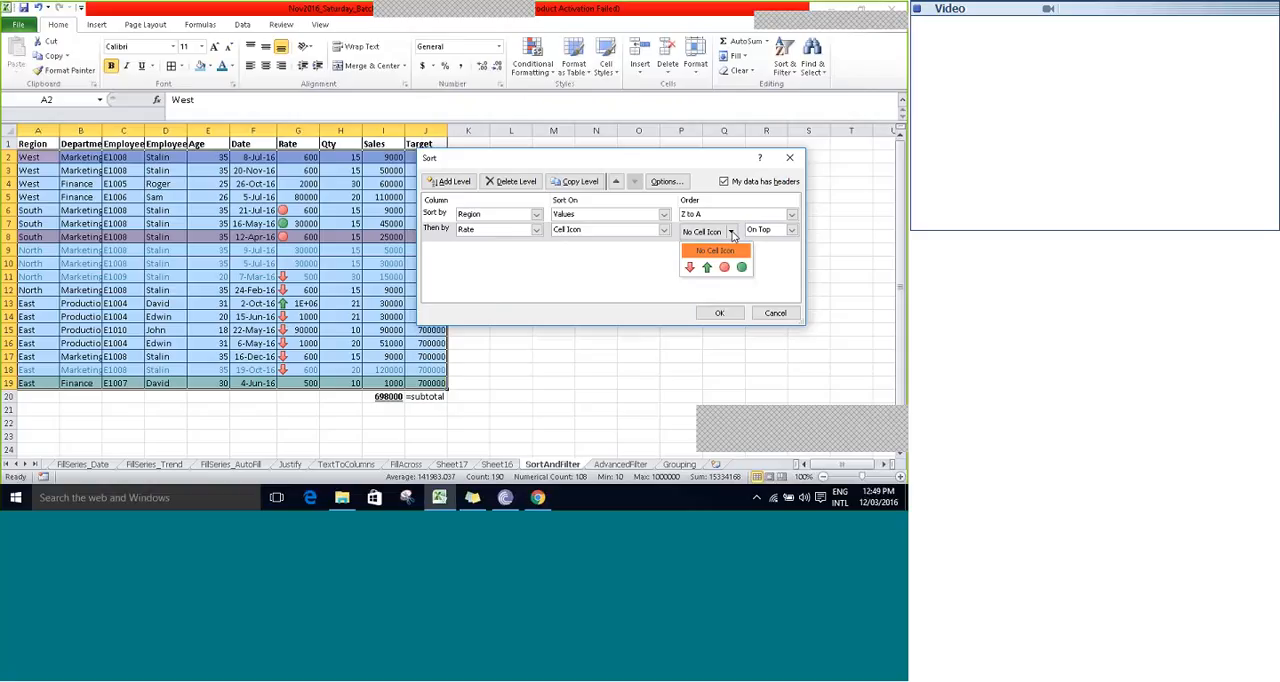
{"action": "left_click", "coordinate": [689, 267]}
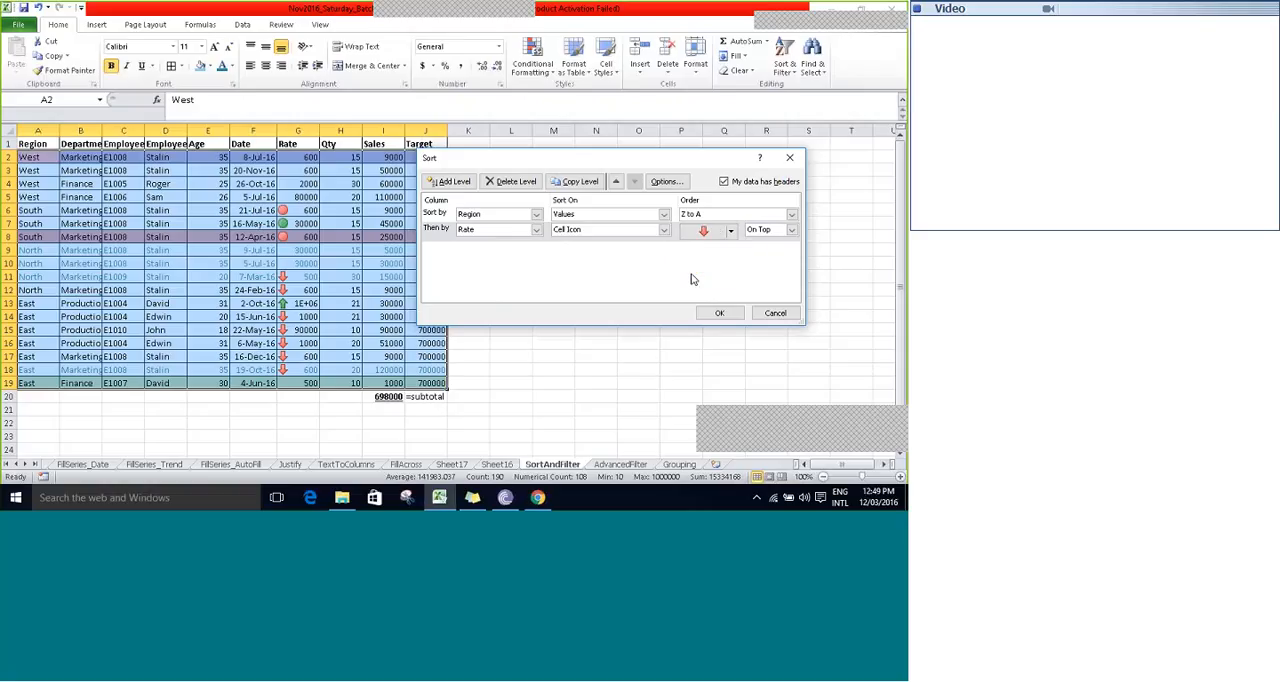
{"action": "left_click", "coordinate": [792, 231]}
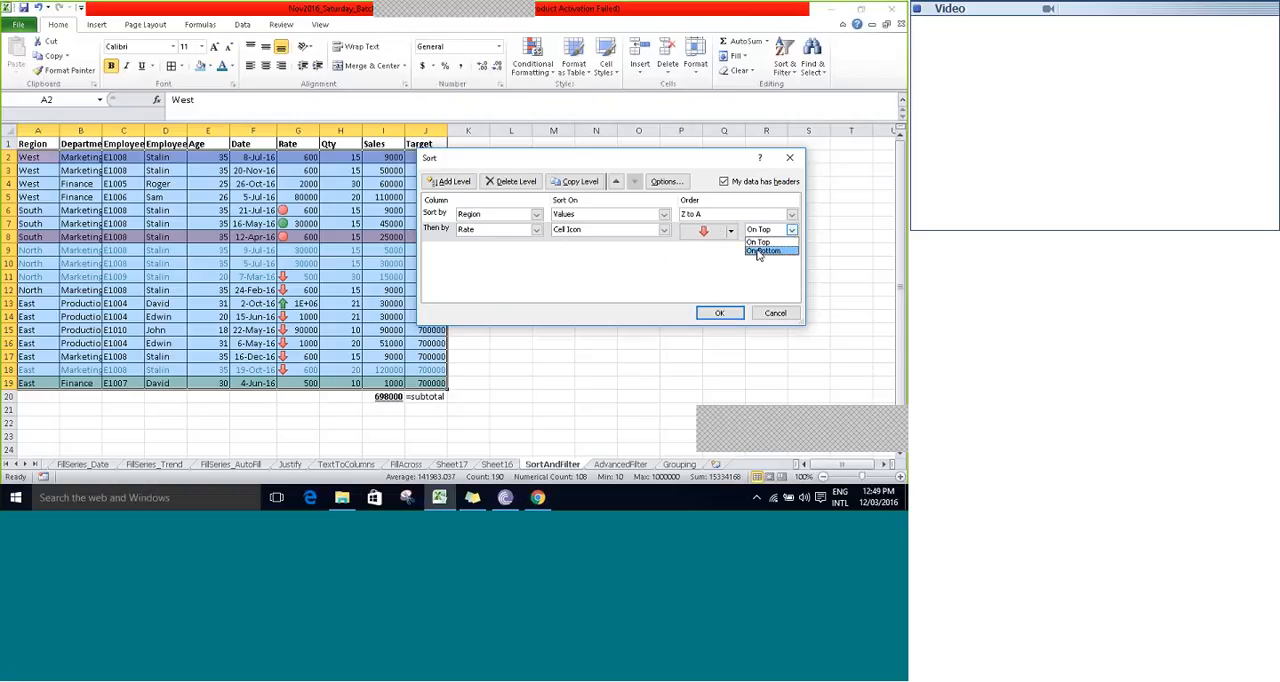
{"action": "left_click", "coordinate": [760, 251]}
{"action": "left_click", "coordinate": [776, 233]}
{"action": "left_click", "coordinate": [770, 242]}
{"action": "left_click", "coordinate": [708, 311]}
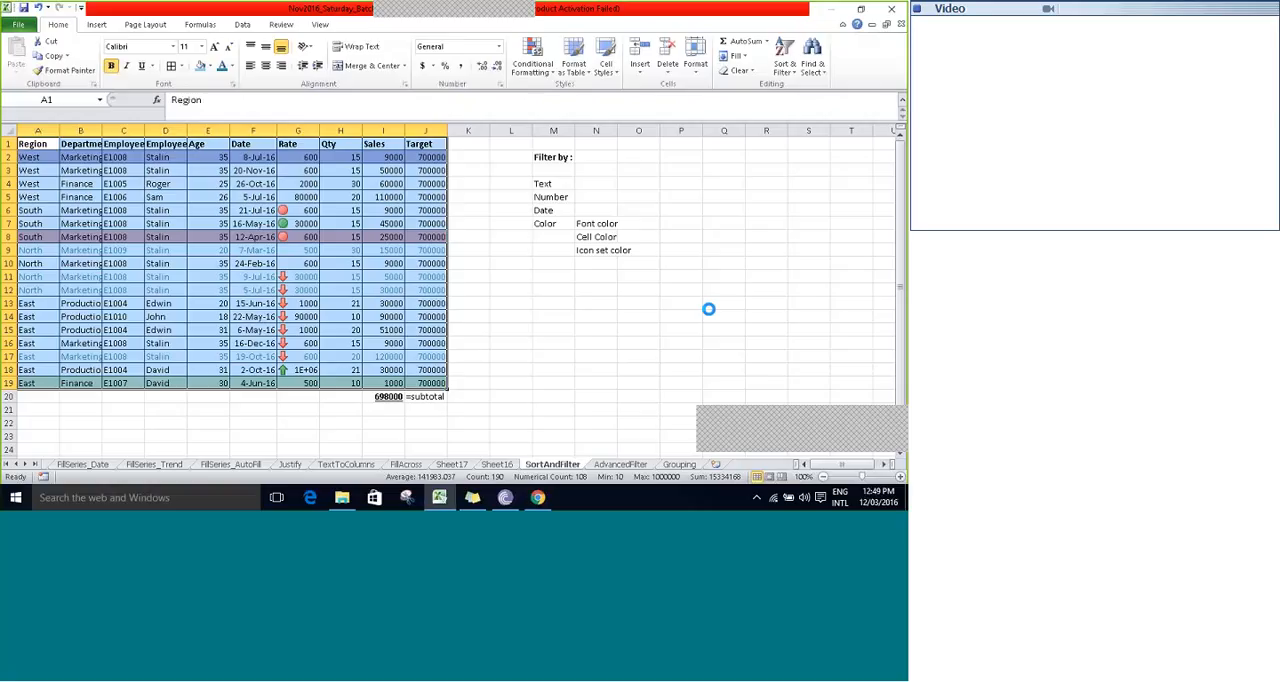
- Reopen the custom sort and add a third level for Date, sorted on Values from Newest to Oldest
{"action": "left_click", "coordinate": [785, 68]}
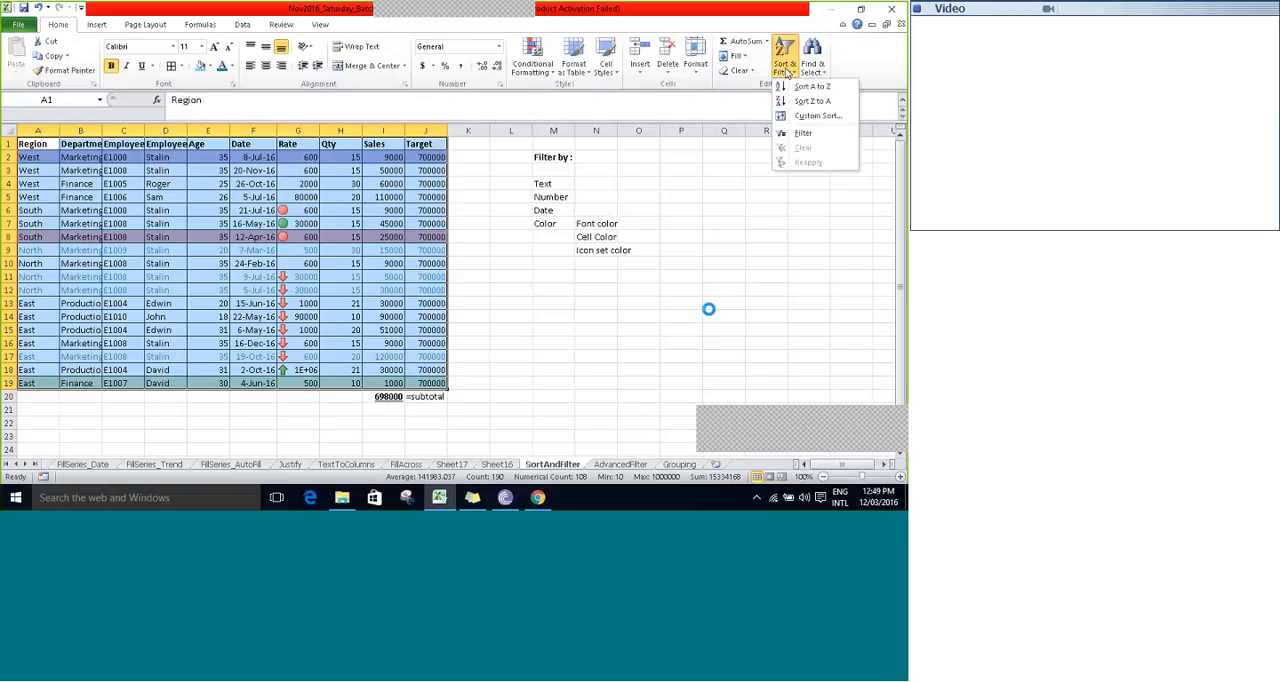
{"action": "left_click", "coordinate": [818, 115]}
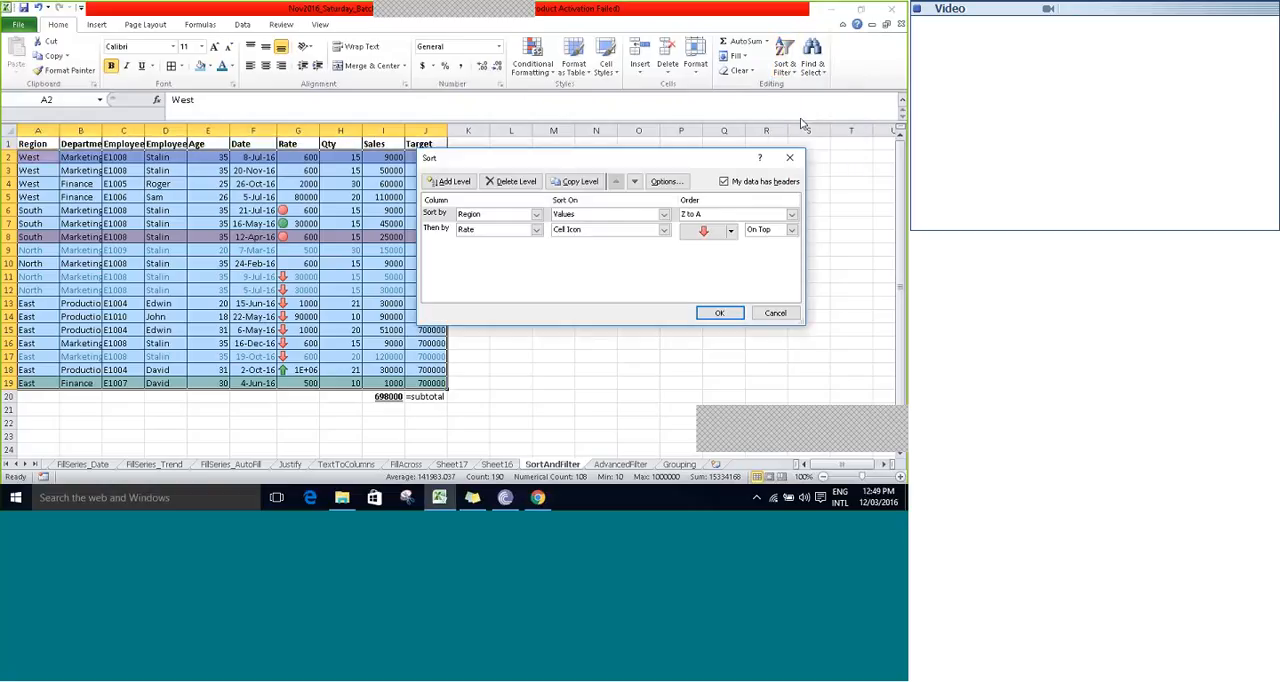
{"action": "left_click", "coordinate": [438, 229]}
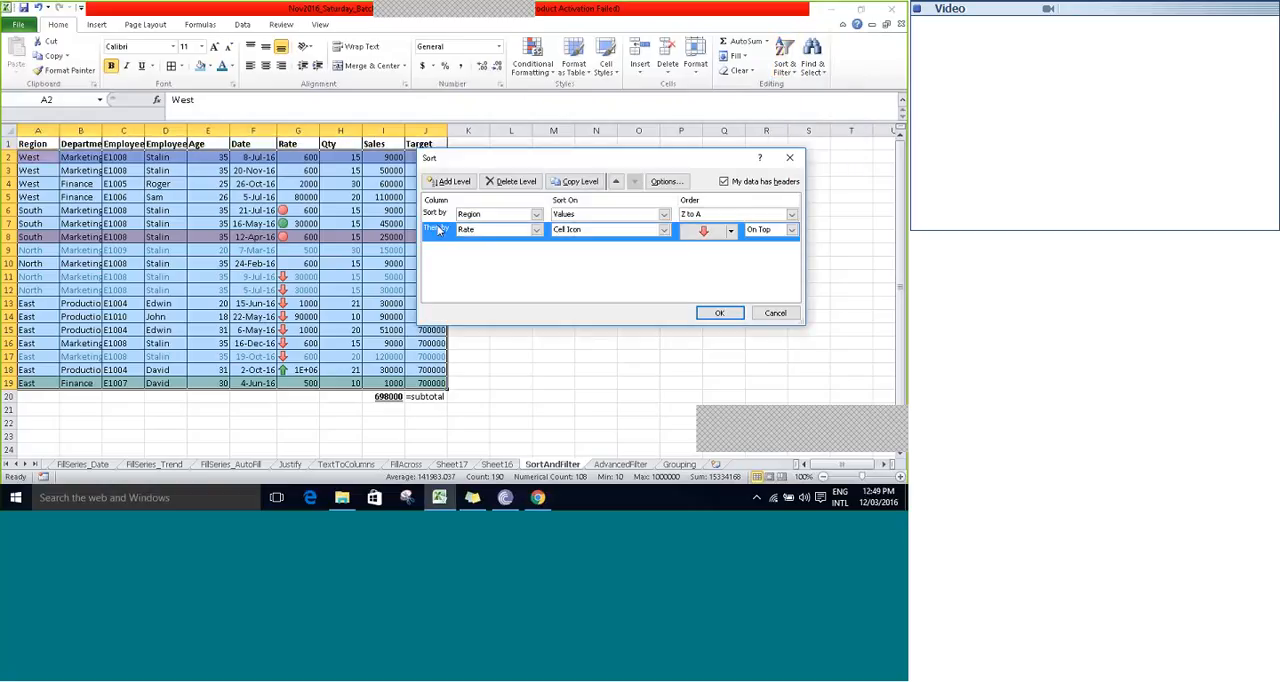
{"action": "left_click", "coordinate": [452, 182]}
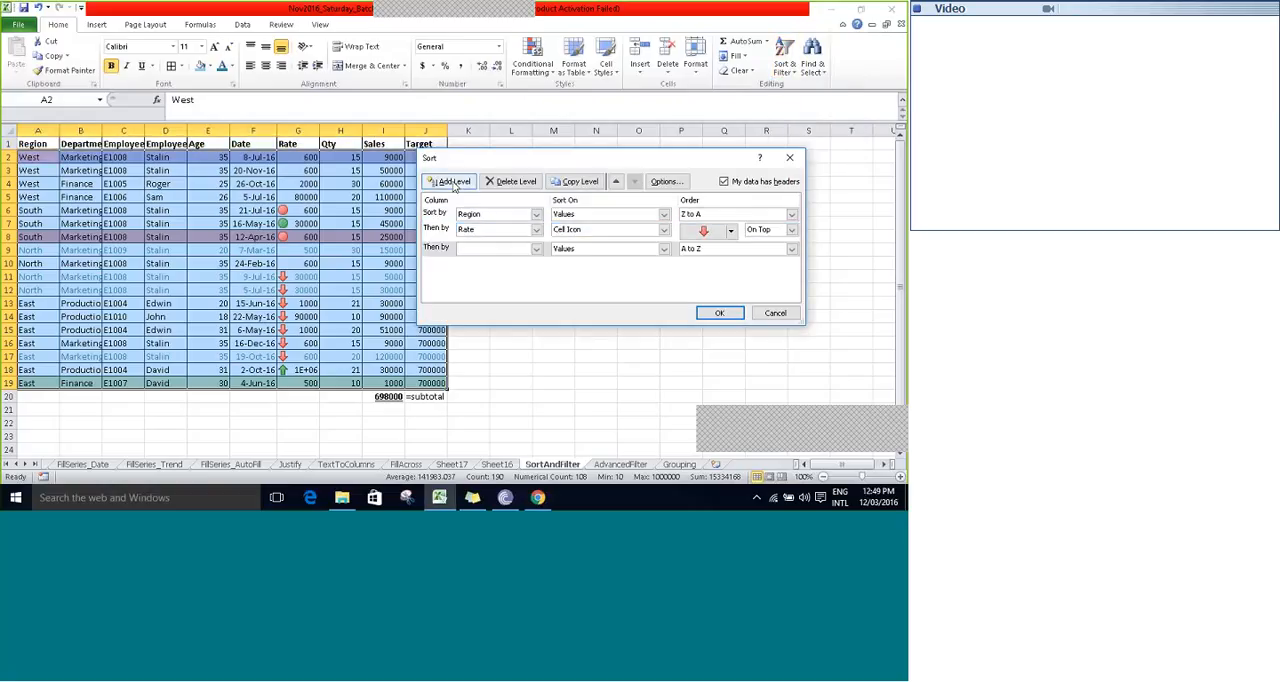
{"action": "left_click", "coordinate": [535, 249]}
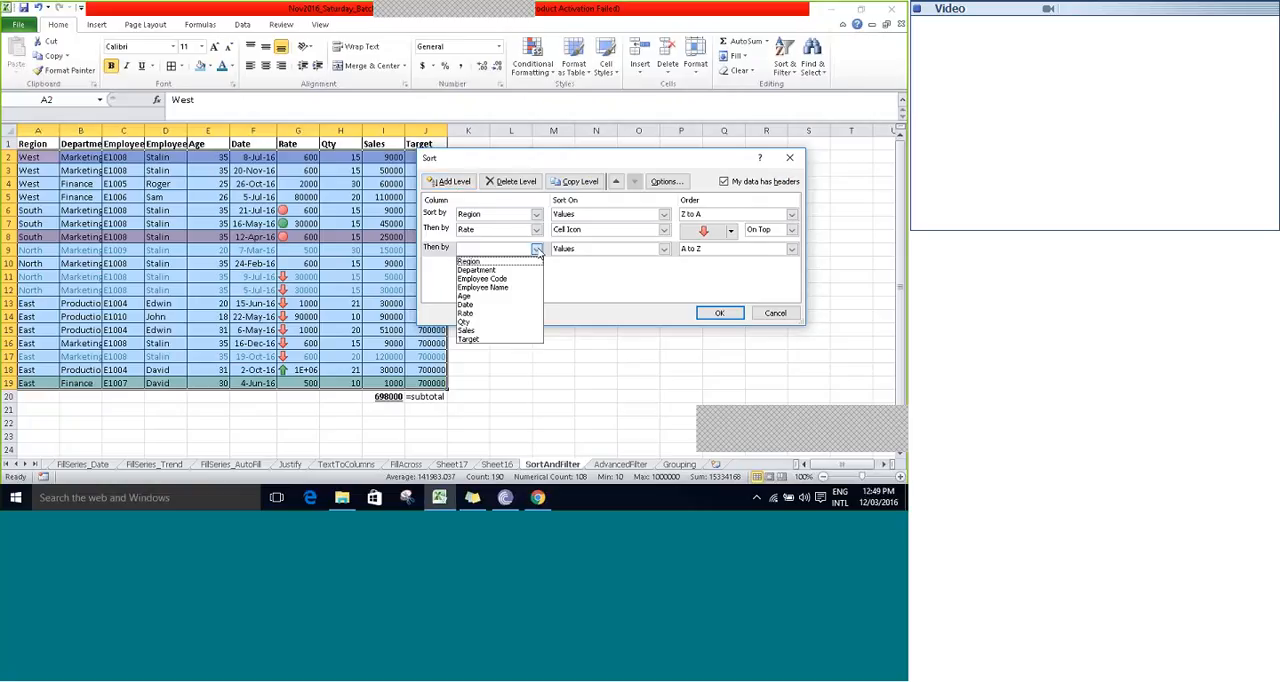
{"action": "left_click", "coordinate": [472, 304]}
{"action": "left_click", "coordinate": [600, 249]}
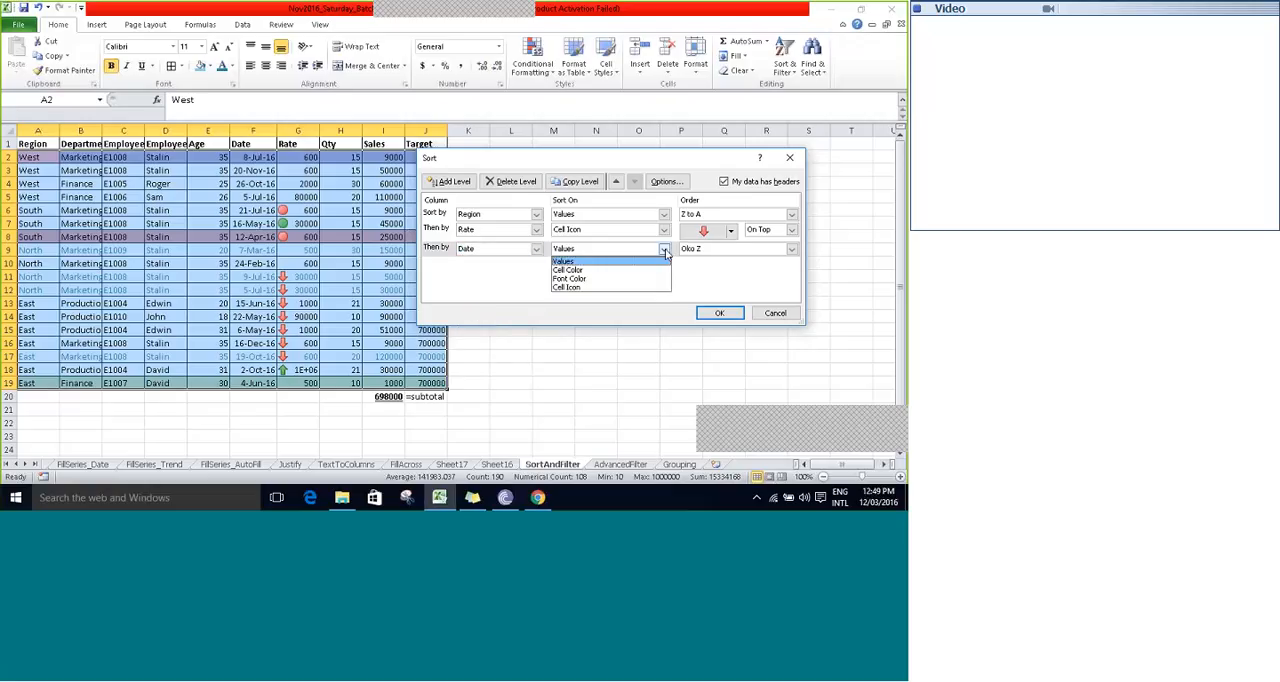
{"action": "left_click", "coordinate": [593, 268]}
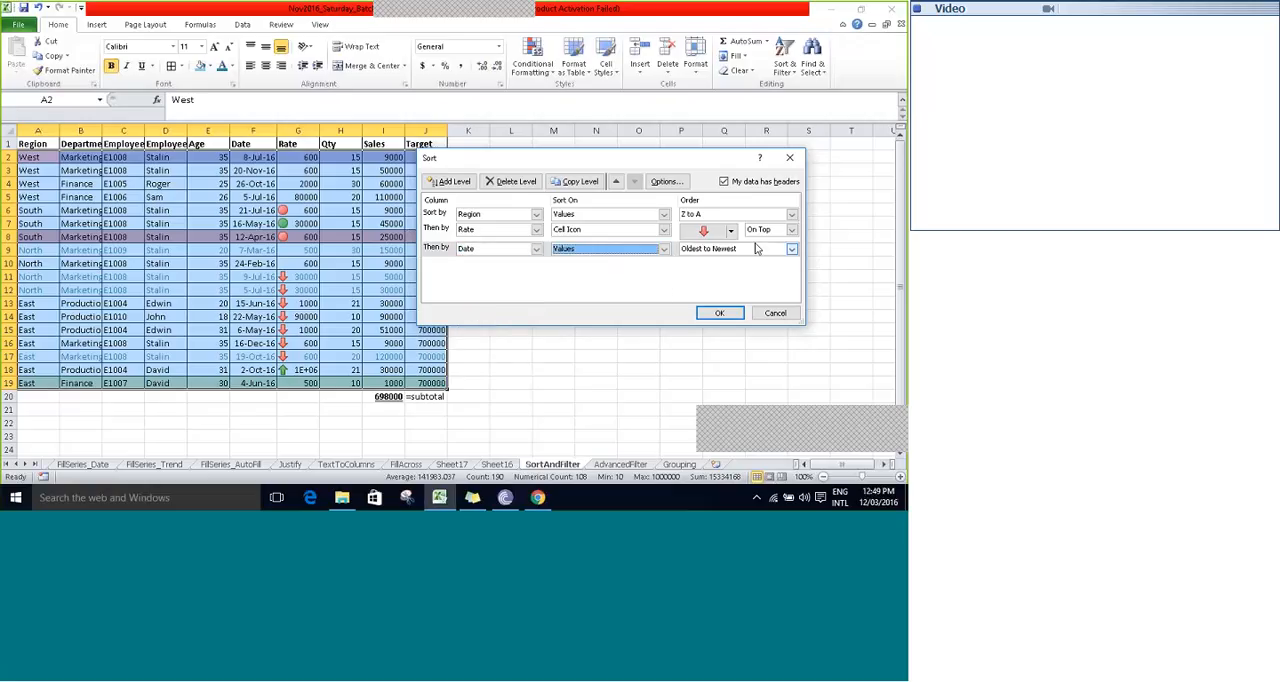
{"action": "left_click", "coordinate": [791, 250]}
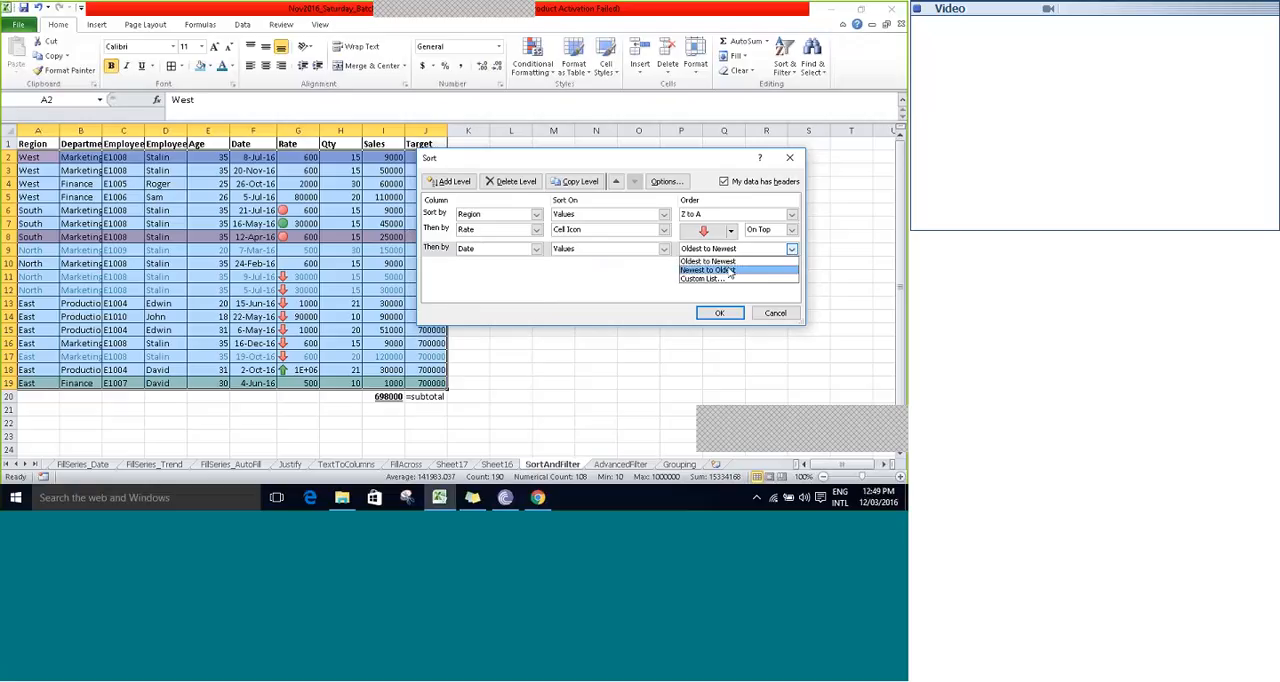
{"action": "left_click", "coordinate": [731, 272]}
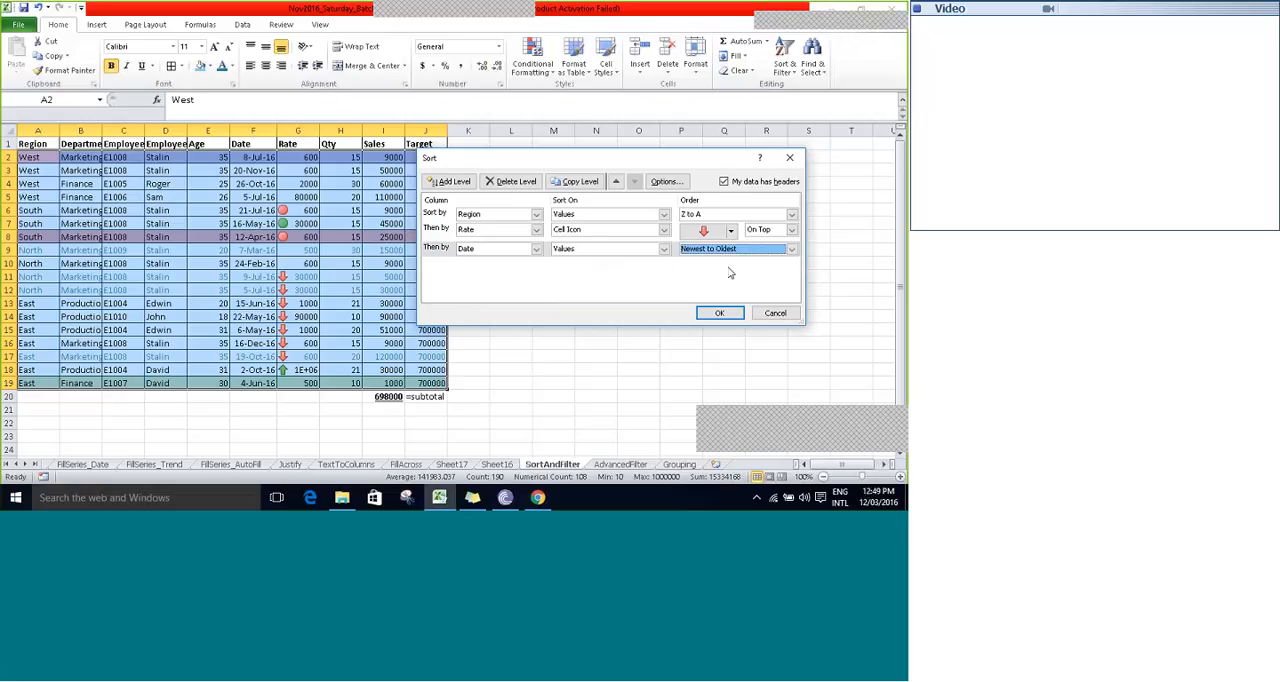
{"action": "left_click", "coordinate": [451, 232]}
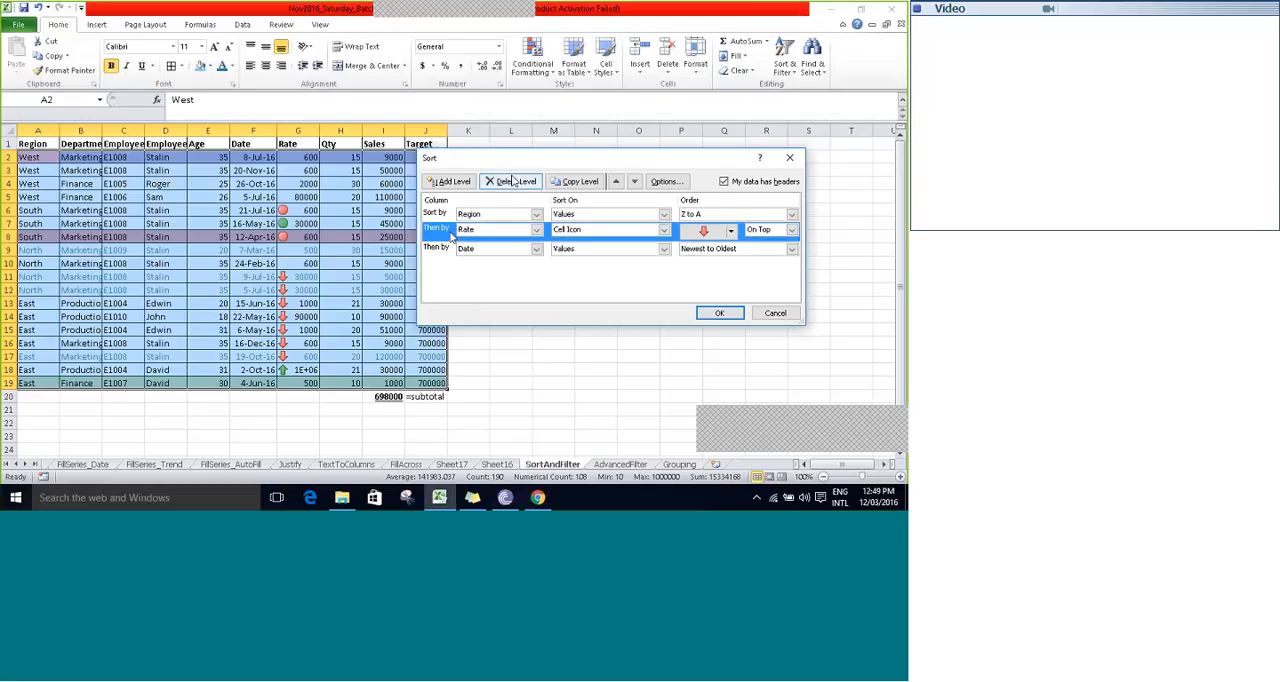
{"action": "left_click", "coordinate": [437, 216]}
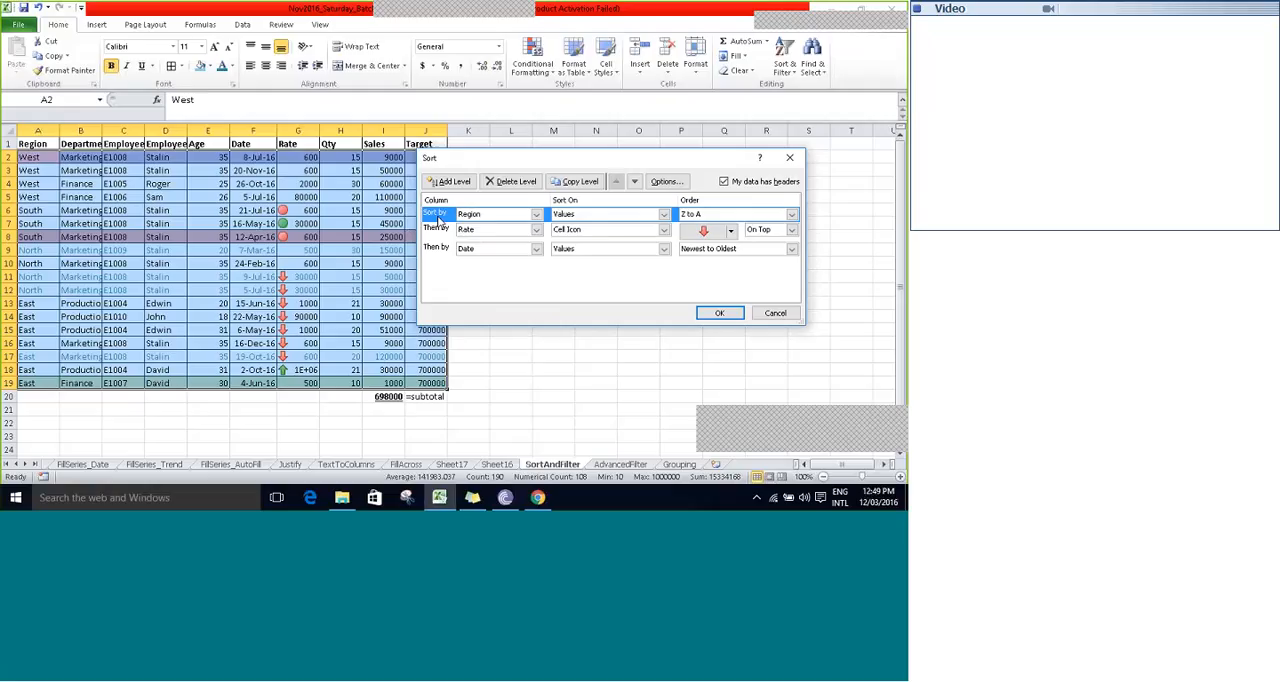
{"action": "left_click", "coordinate": [440, 231]}
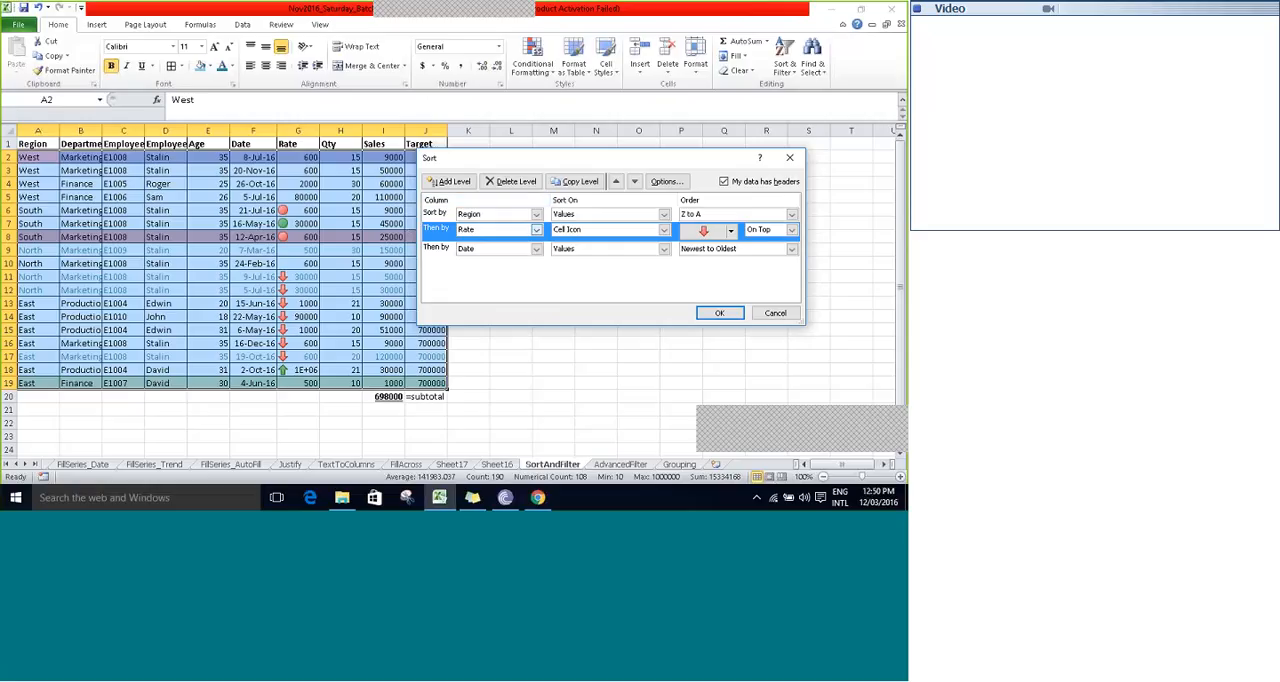
{"action": "left_click", "coordinate": [448, 214]}
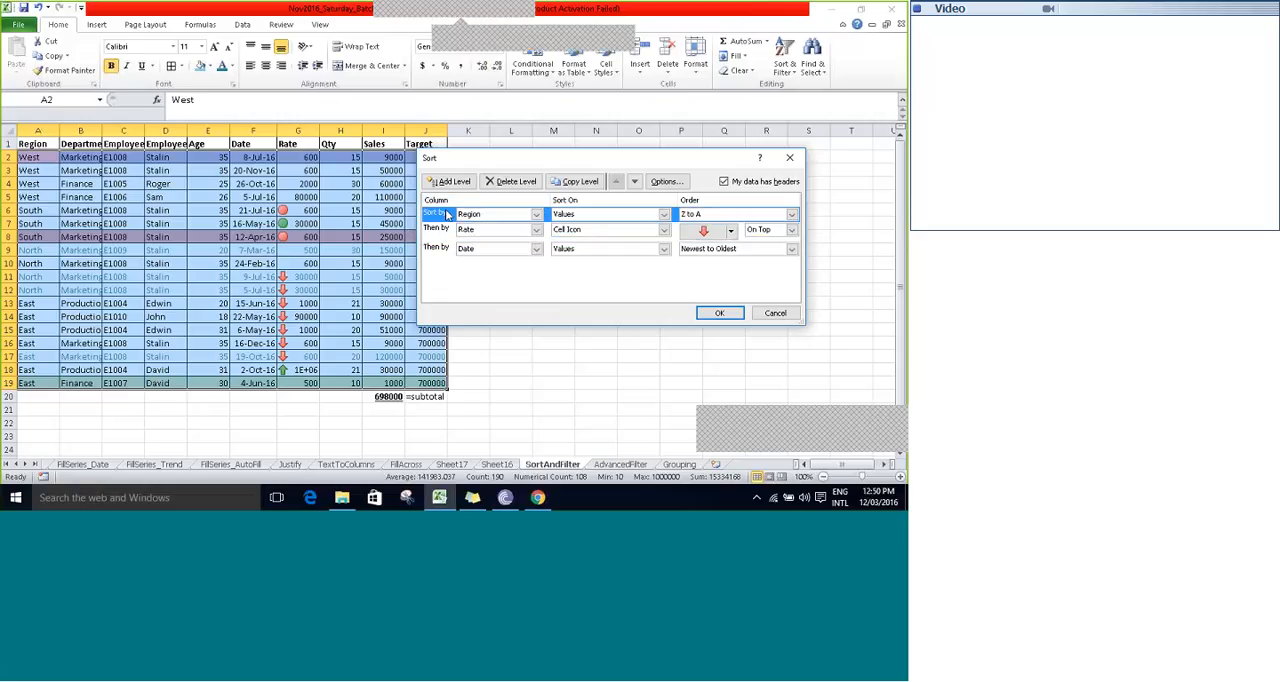
{"action": "left_click", "coordinate": [439, 250]}
- Copy the Rate sort level and move the copy below the Date level
{"action": "left_click", "coordinate": [440, 230]}
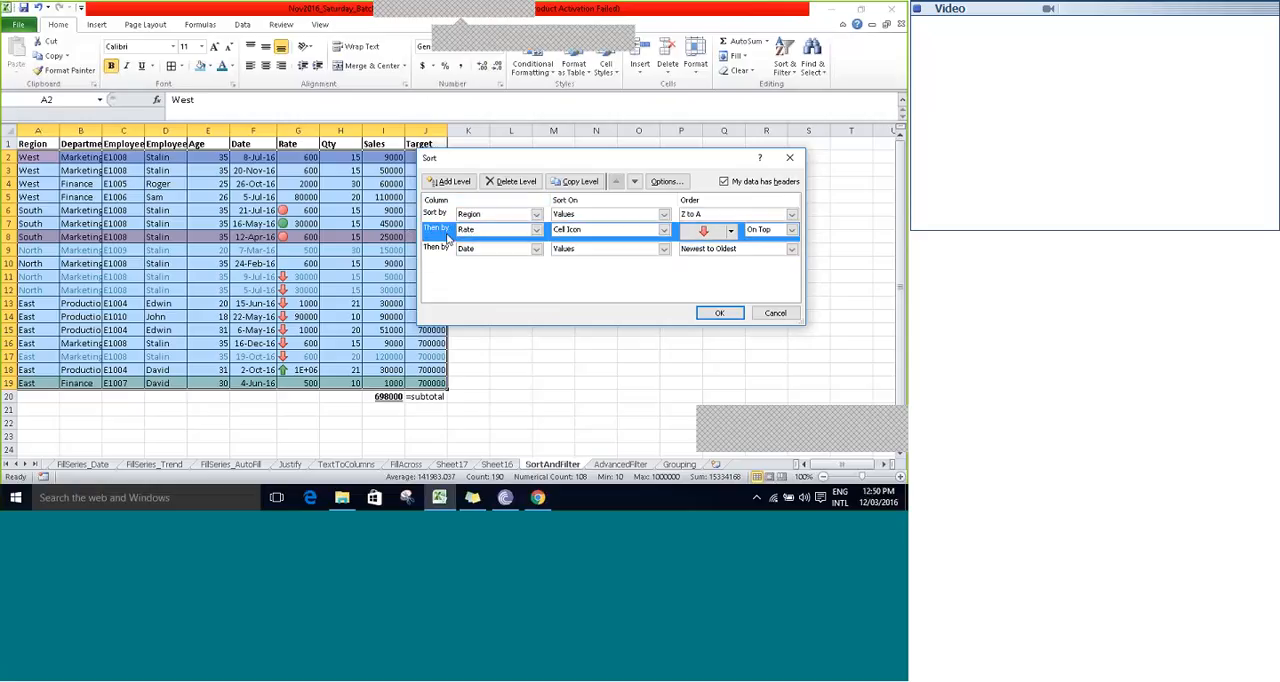
{"action": "left_click", "coordinate": [571, 183]}
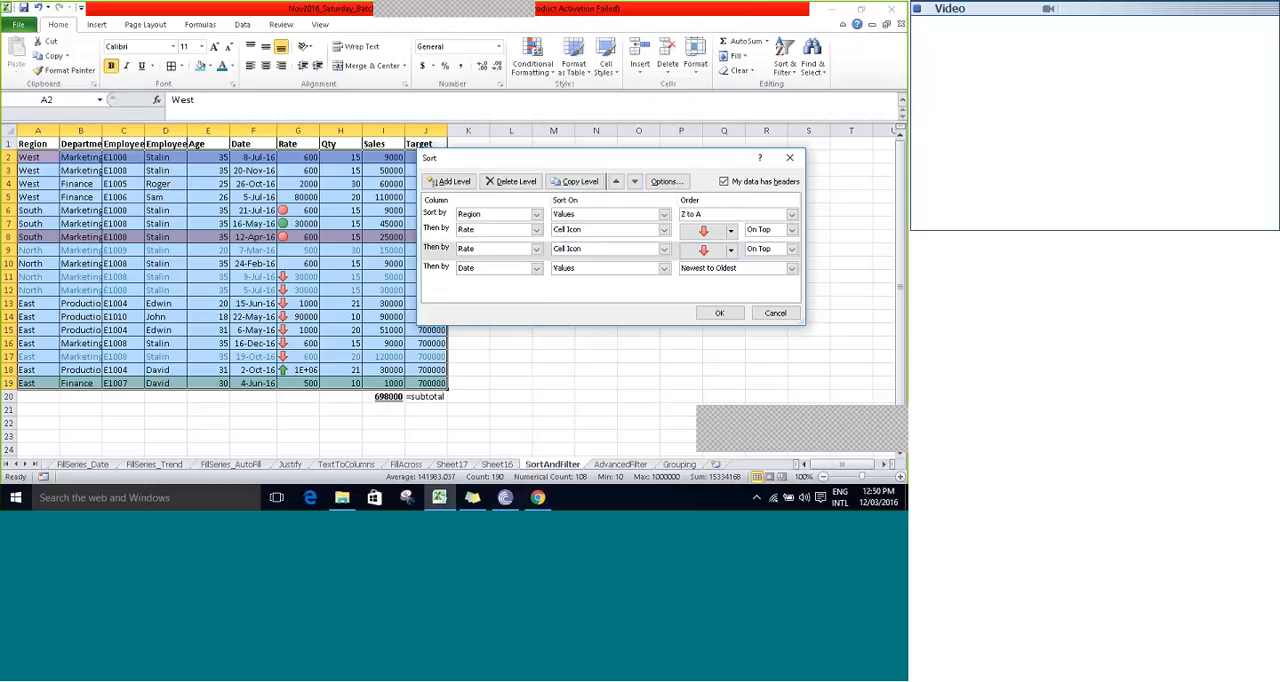
{"action": "left_click", "coordinate": [447, 252]}
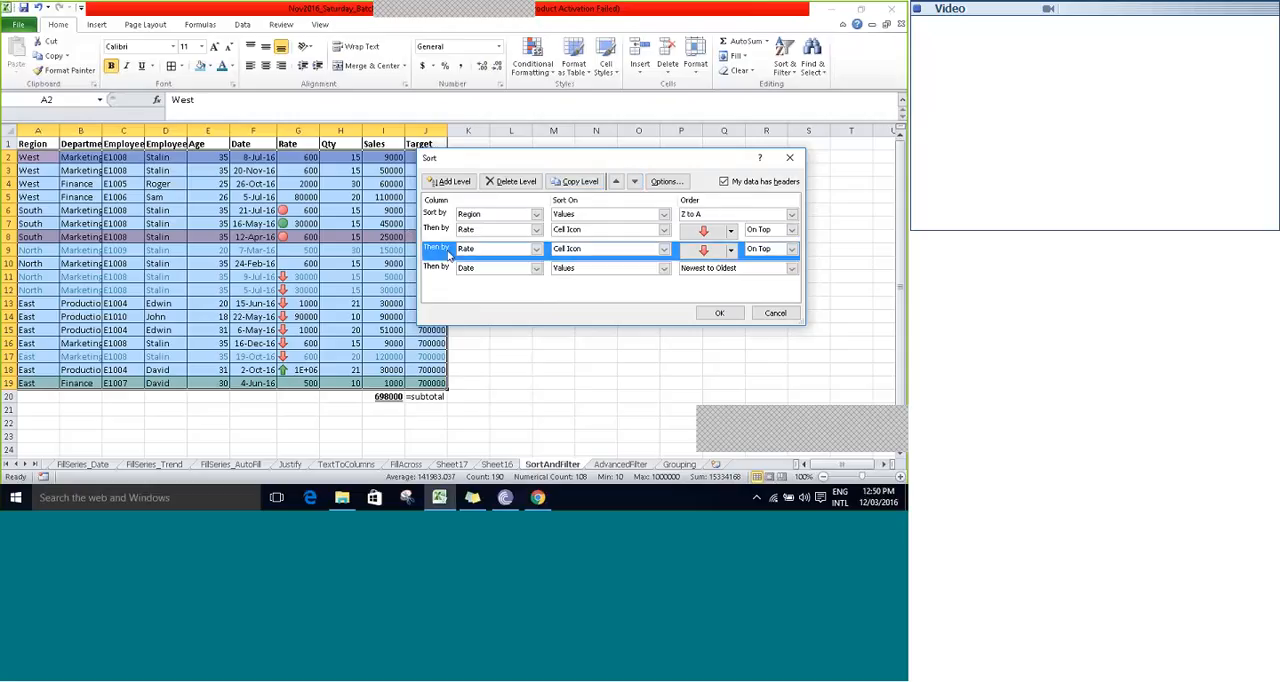
{"action": "left_click", "coordinate": [634, 181]}
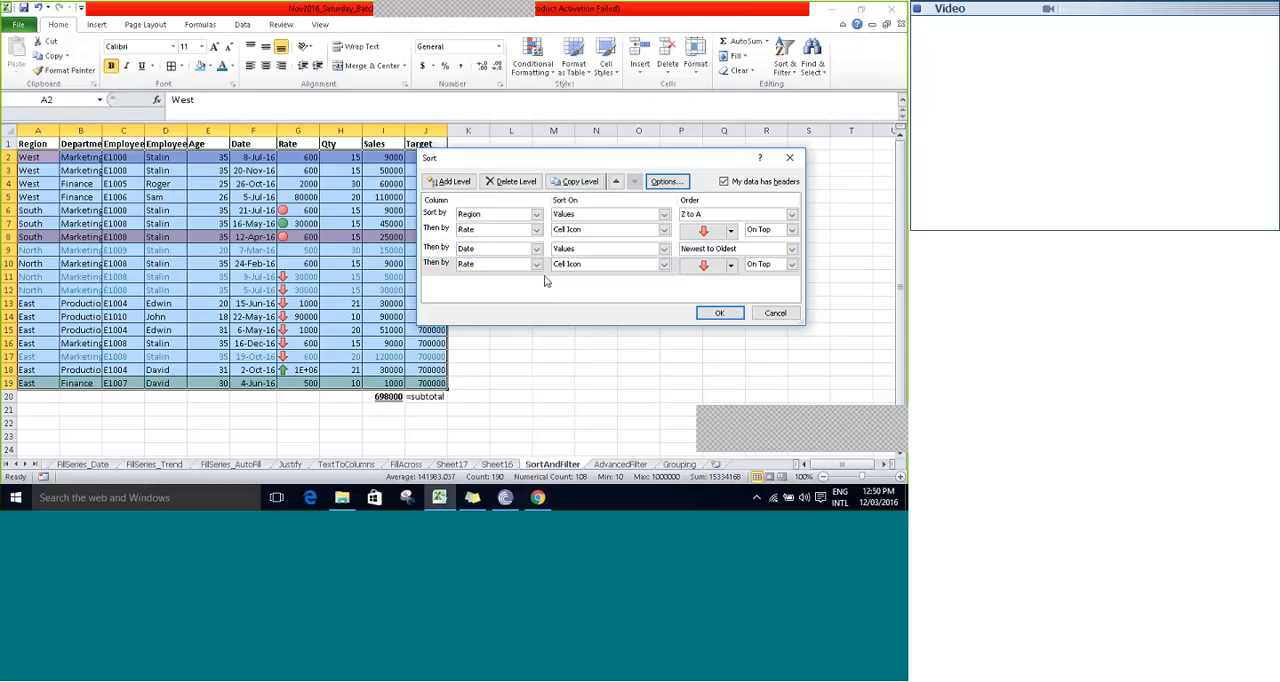
- Set the copied Rate level's order to the red circle icon On Top and apply the four-level sort
{"action": "left_click", "coordinate": [730, 266]}
{"action": "left_click", "coordinate": [728, 302]}
{"action": "left_click", "coordinate": [791, 264]}
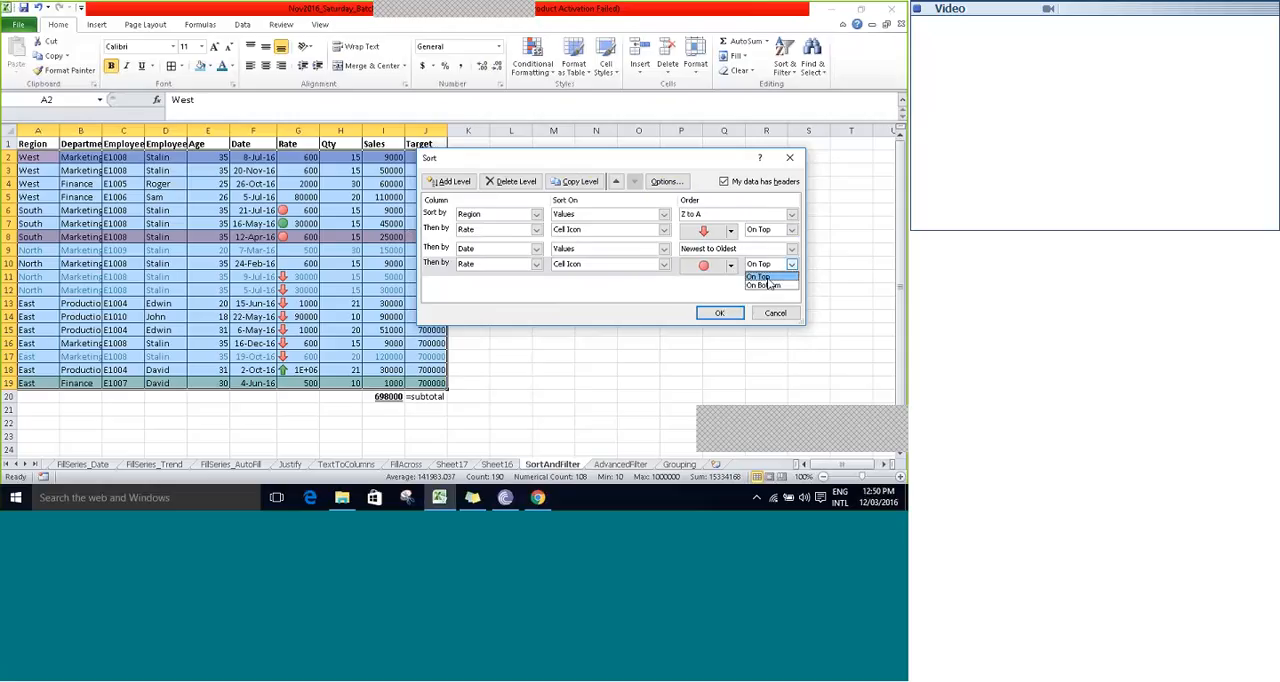
{"action": "left_click", "coordinate": [719, 314]}
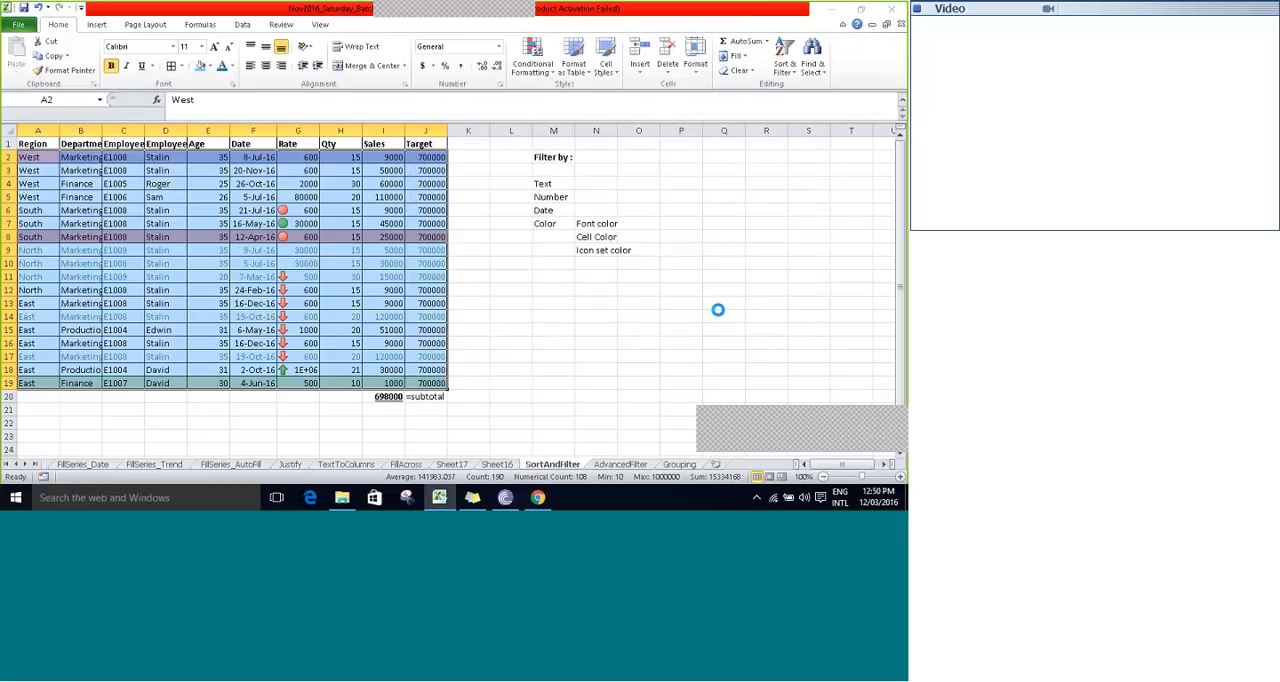
- Reopen the custom sort and delete the Rate level that uses the red down arrow
{"action": "left_click", "coordinate": [782, 68]}
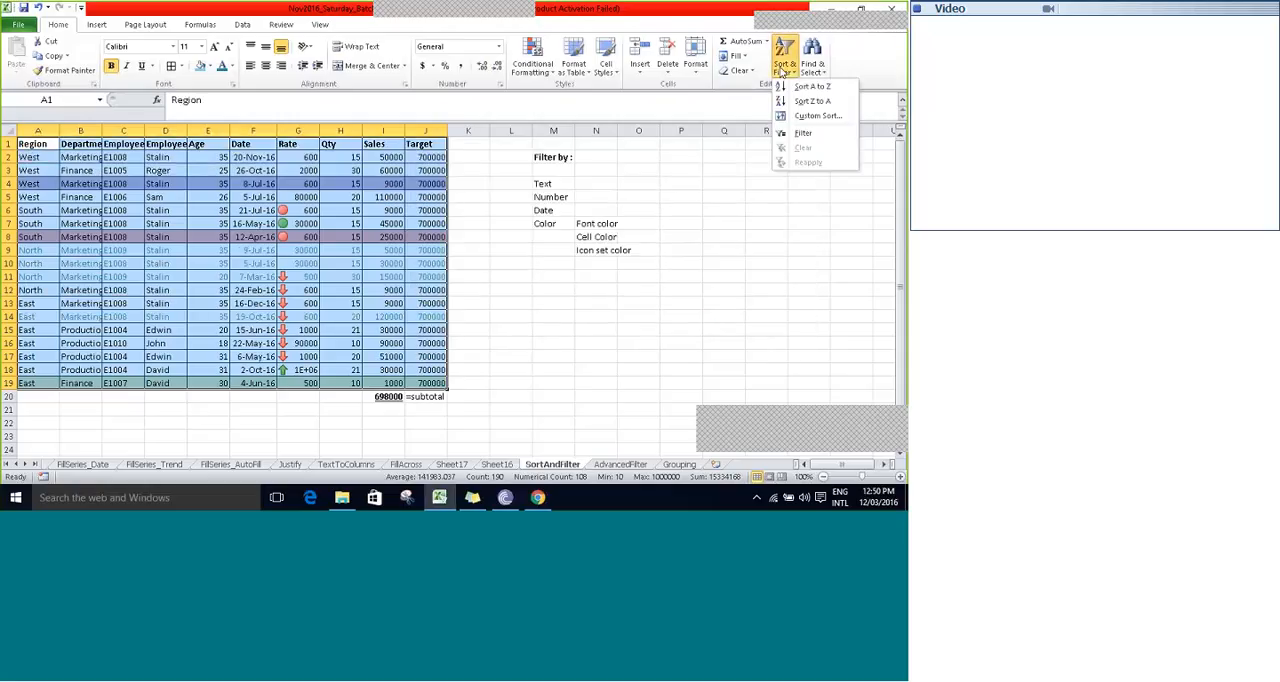
{"action": "left_click", "coordinate": [811, 116]}
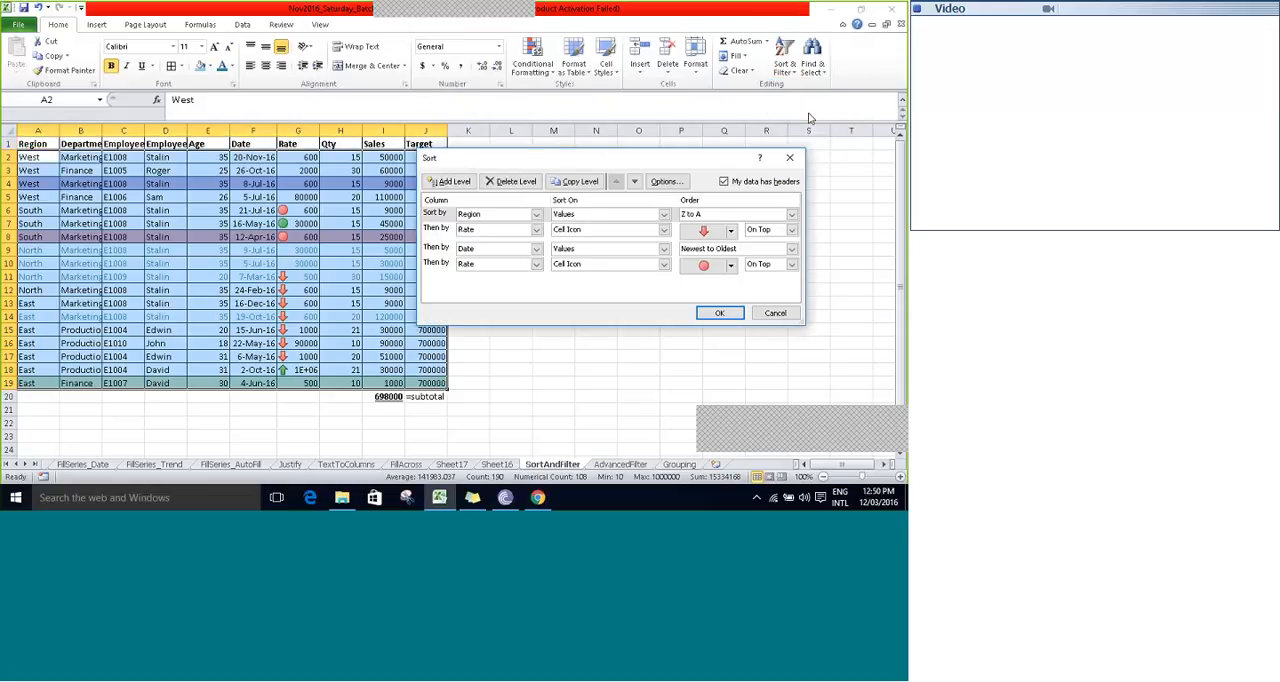
{"action": "left_click", "coordinate": [452, 232]}
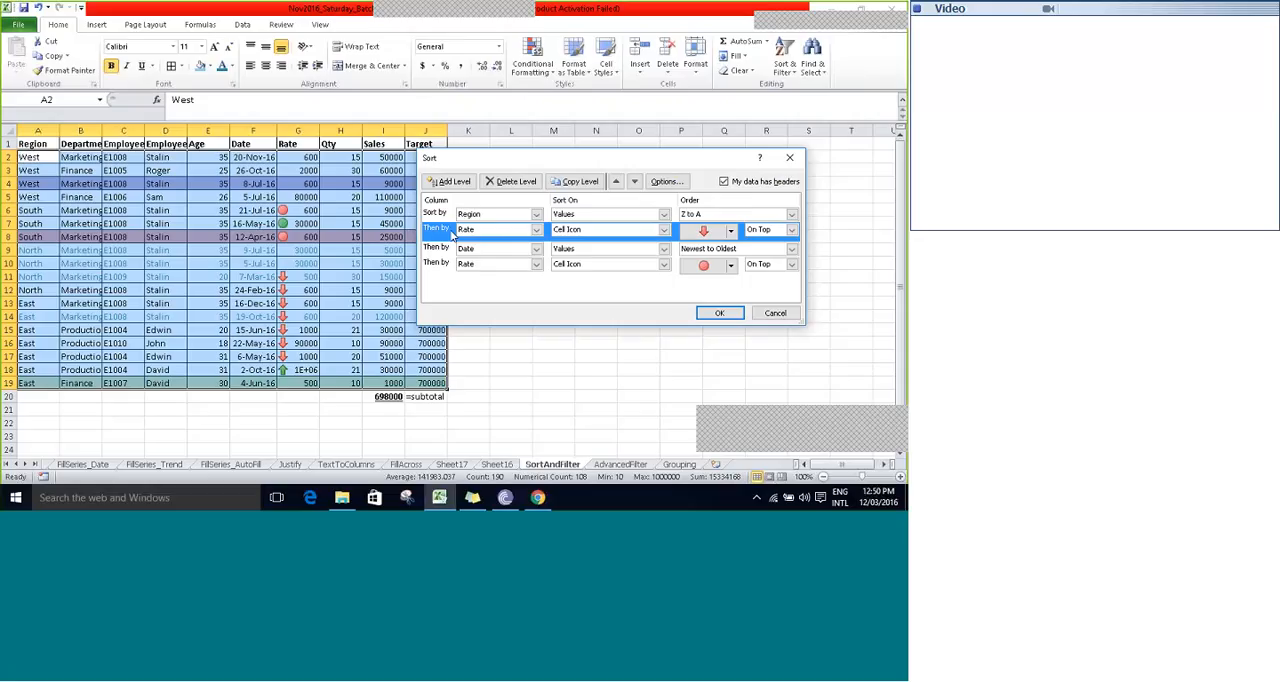
{"action": "left_click", "coordinate": [497, 182]}
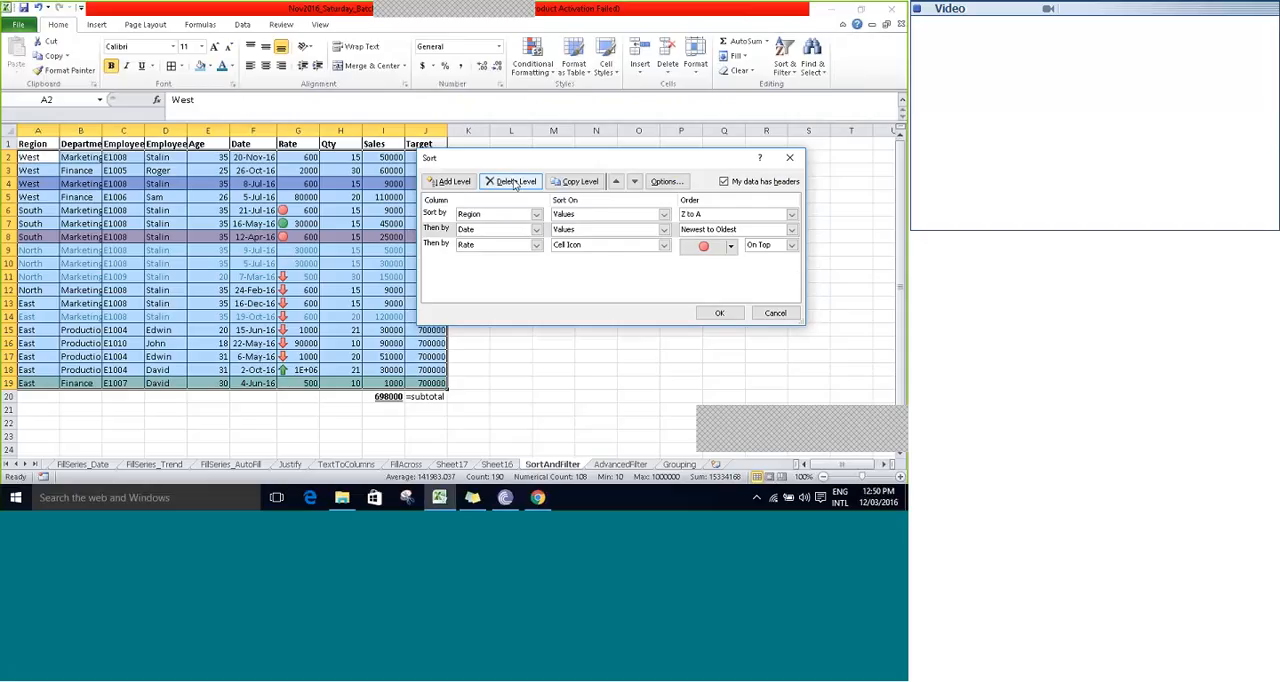
- Turn off the data-has-headers sort option, view the columns listed by letter, and turn the option back on
{"action": "left_click", "coordinate": [724, 183]}
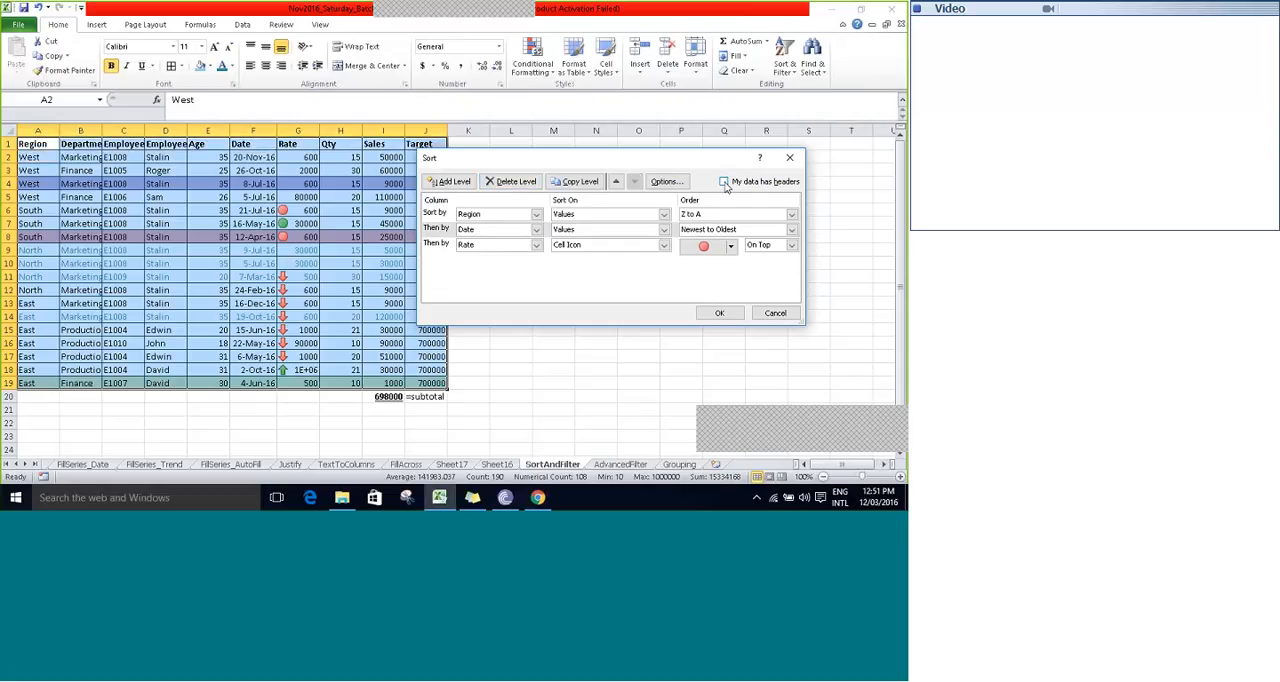
{"action": "left_click", "coordinate": [536, 245]}
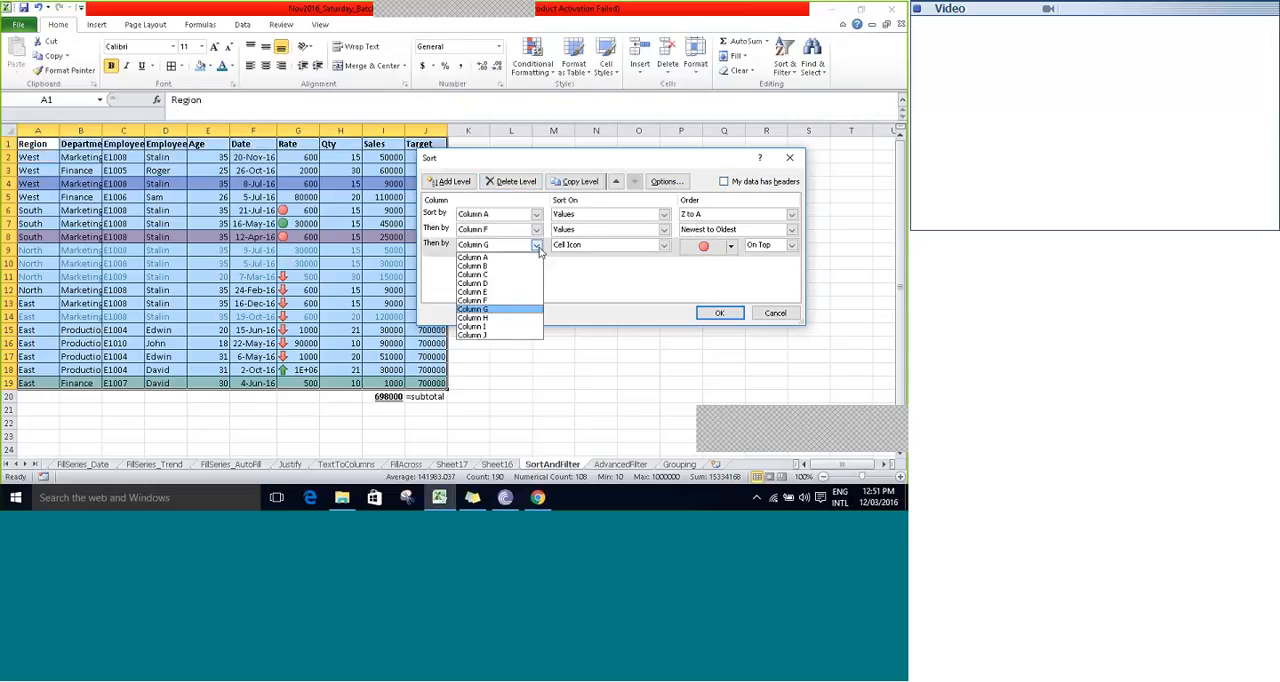
{"action": "left_click", "coordinate": [537, 247]}
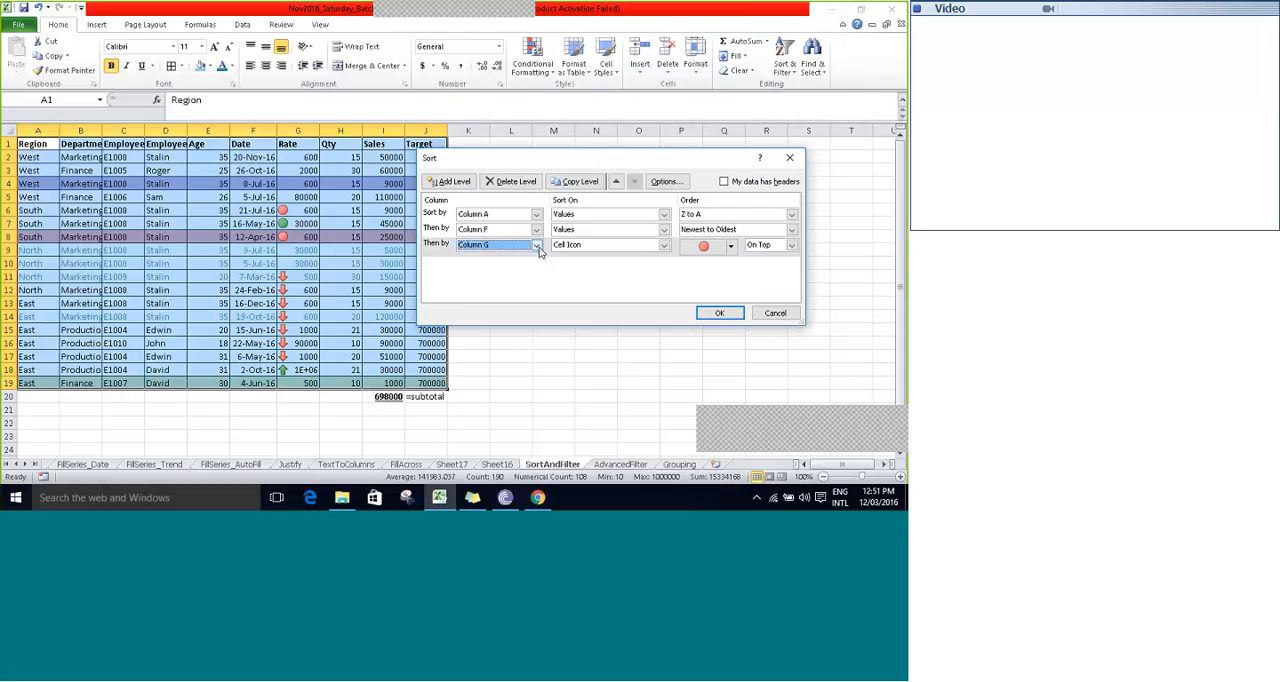
{"action": "left_click", "coordinate": [724, 182]}
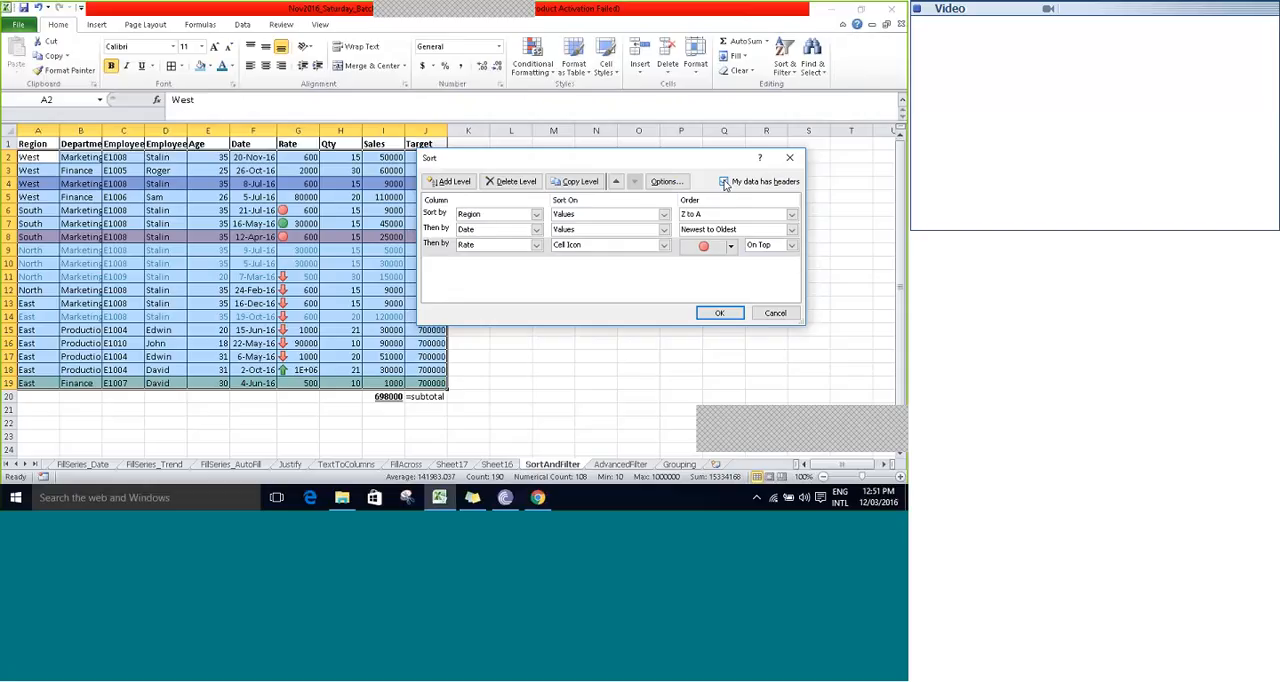
{"action": "left_click", "coordinate": [724, 182]}
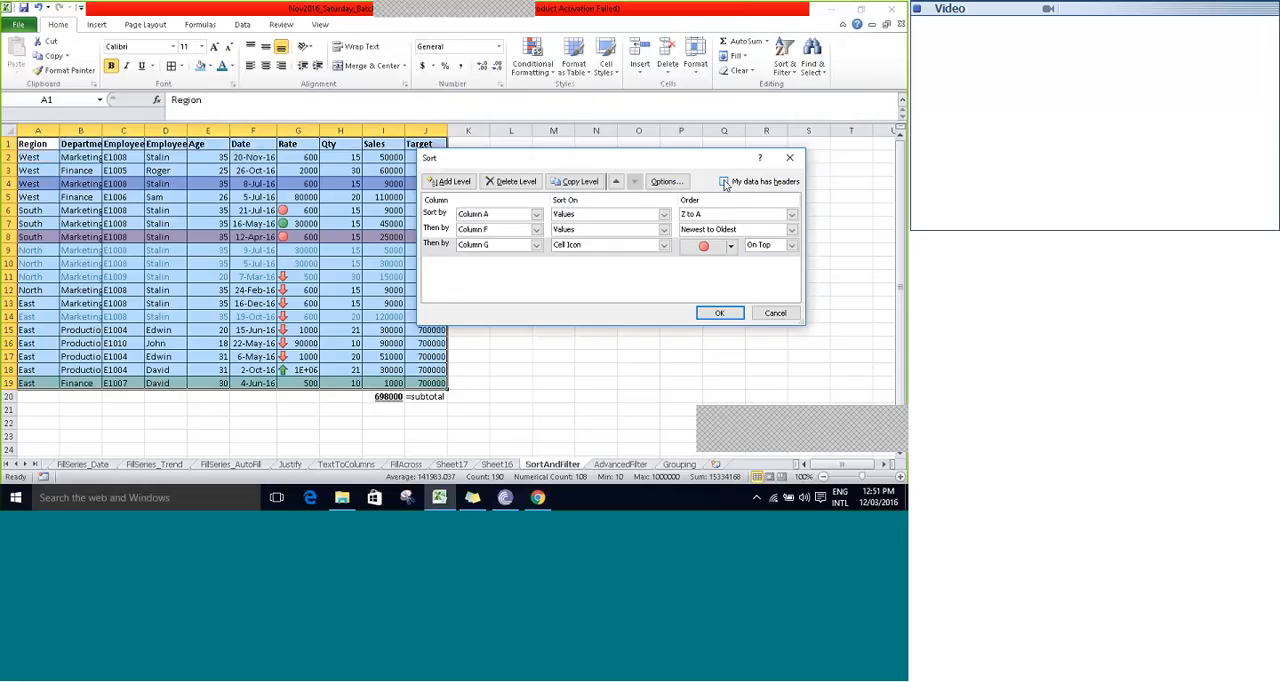
{"action": "left_click", "coordinate": [724, 182]}
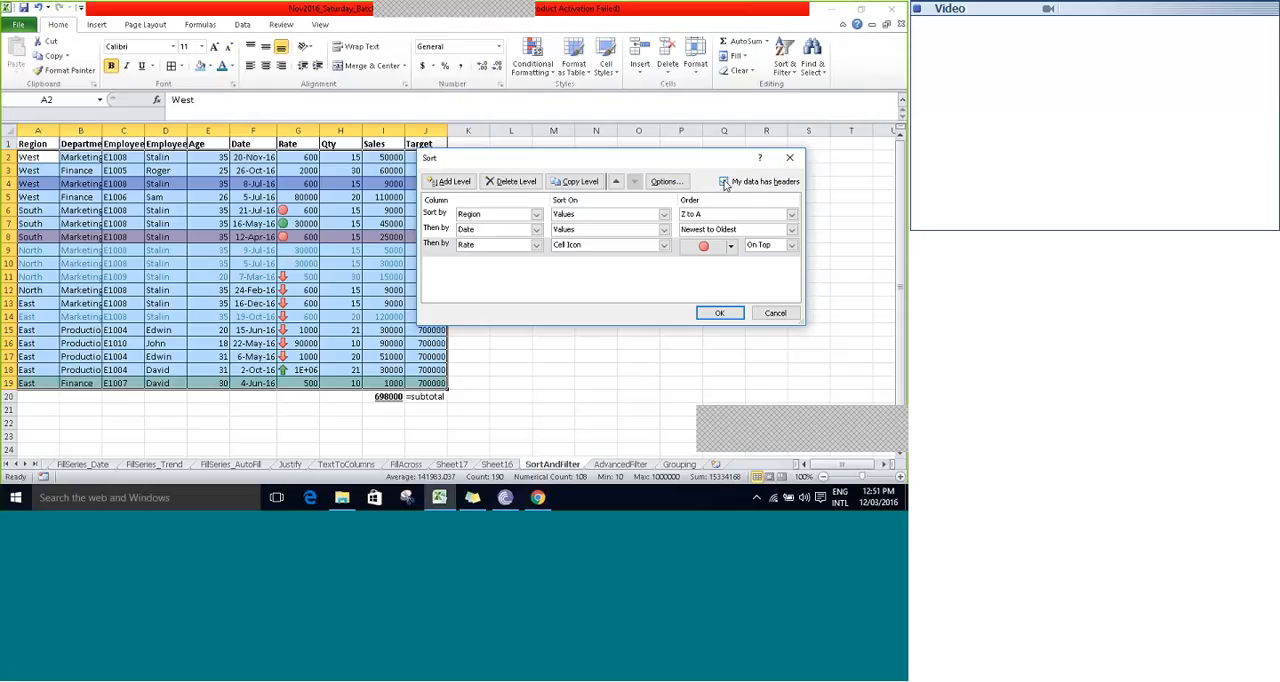
- Apply the three-level sort by Region, Date and Rate, and return to the Region header cell
{"action": "left_click", "coordinate": [719, 313]}
{"action": "left_click", "coordinate": [474, 145]}
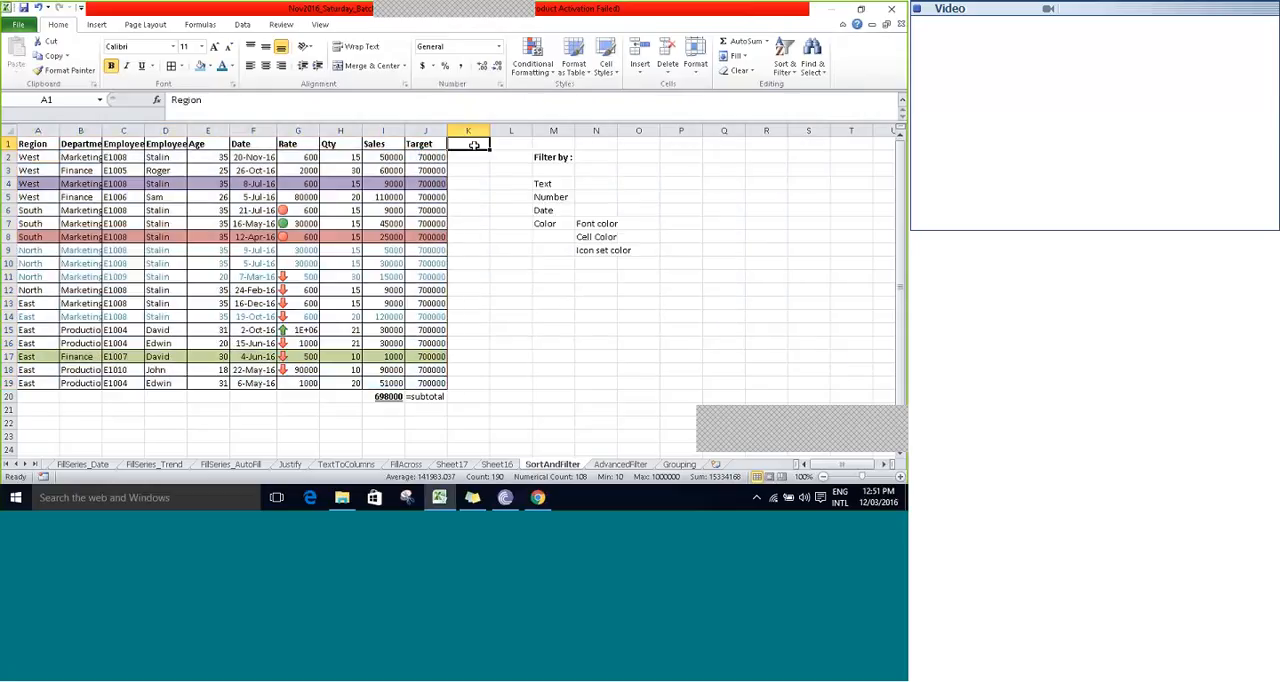
{"action": "key", "text": "Left"}
{"action": "key", "text": "Left"}
{"action": "key", "text": "Left"}
{"action": "key", "text": "Left"}
{"action": "key", "text": "Left"}
{"action": "key", "text": "Left"}
{"action": "key", "text": "Left"}
{"action": "key", "text": "Left"}
{"action": "key", "text": "Left"}
{"action": "key", "text": "Left"}
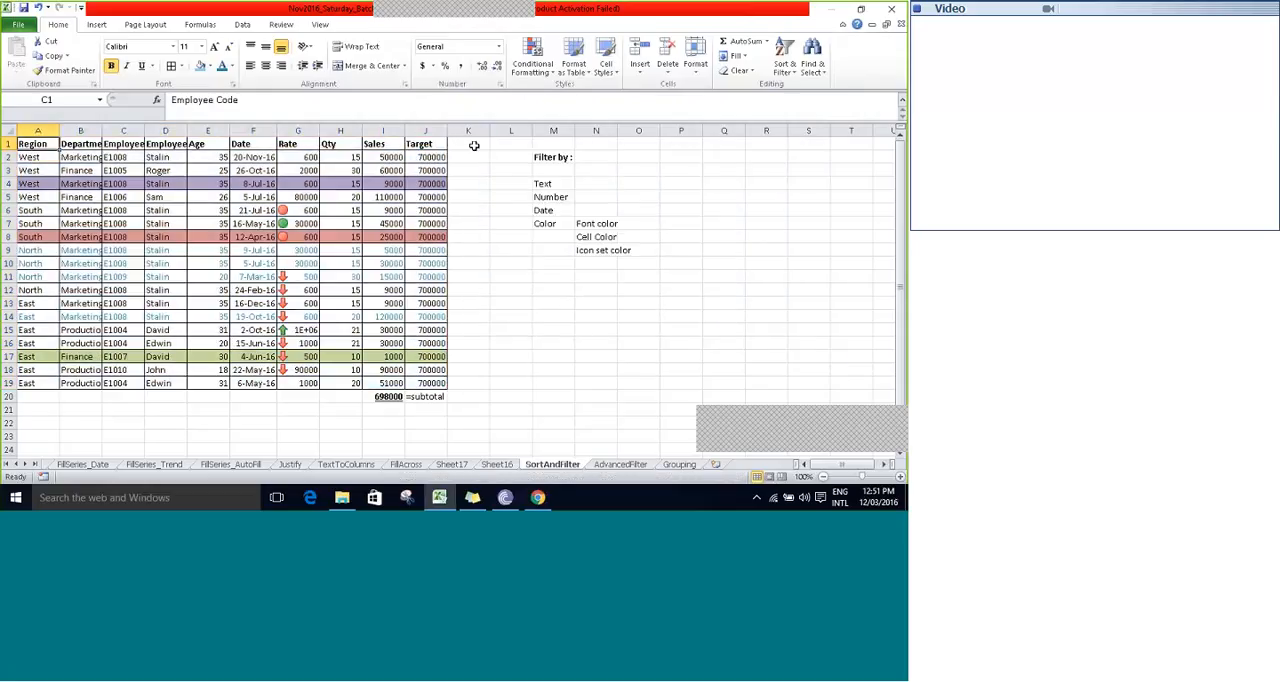
{"action": "key", "text": "Left"}
{"action": "key", "text": "Left"}
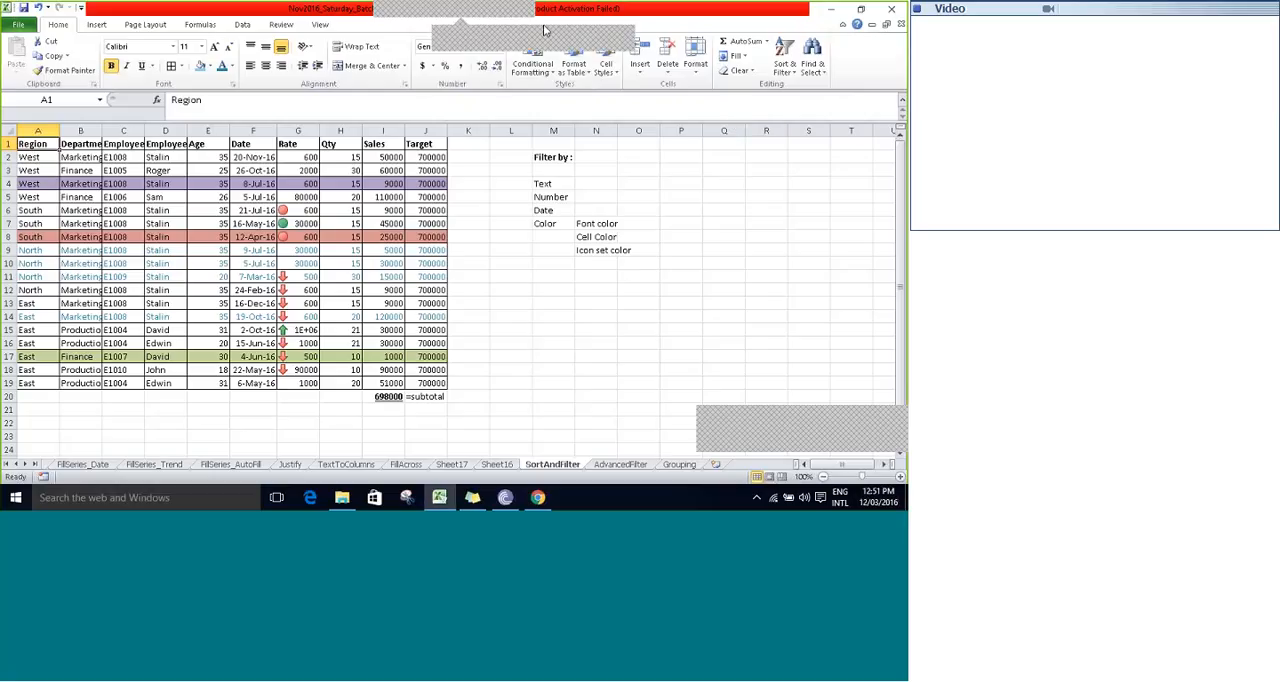
- Switch to the AdvancedFilter sheet and go through its data down past the criteria range and the extracted results
{"action": "left_click", "coordinate": [527, 316]}
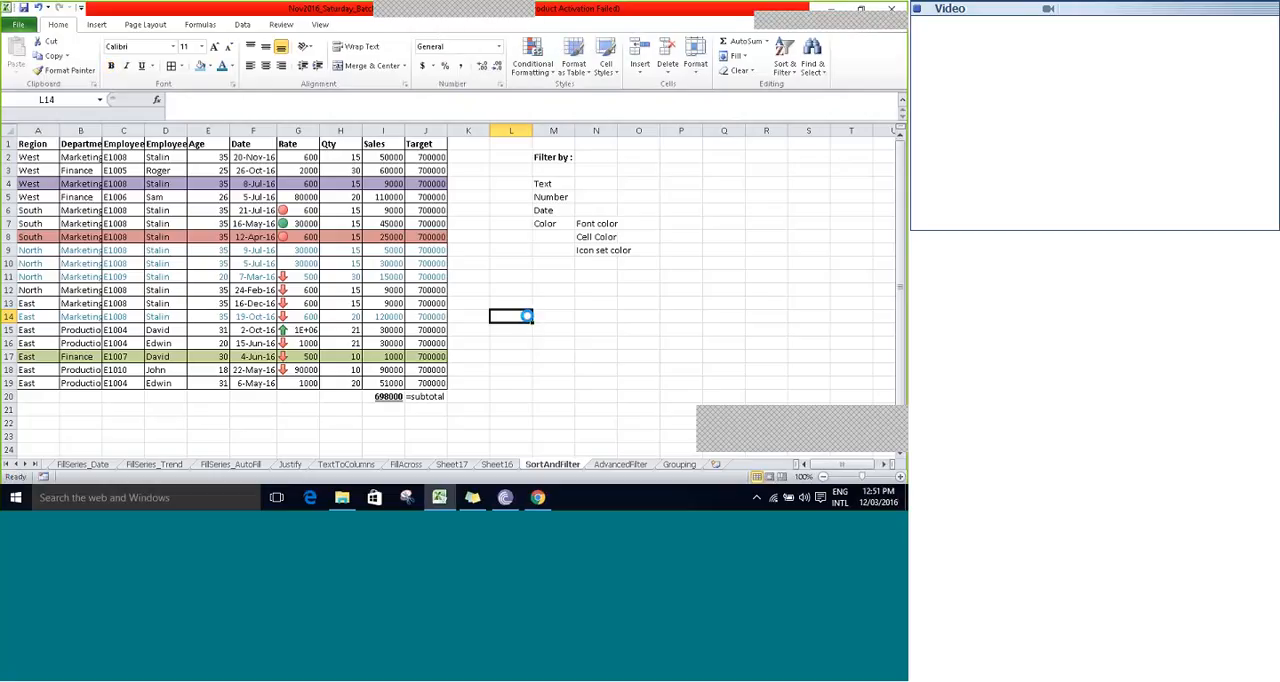
{"action": "key", "text": "ctrl+Page_Down"}
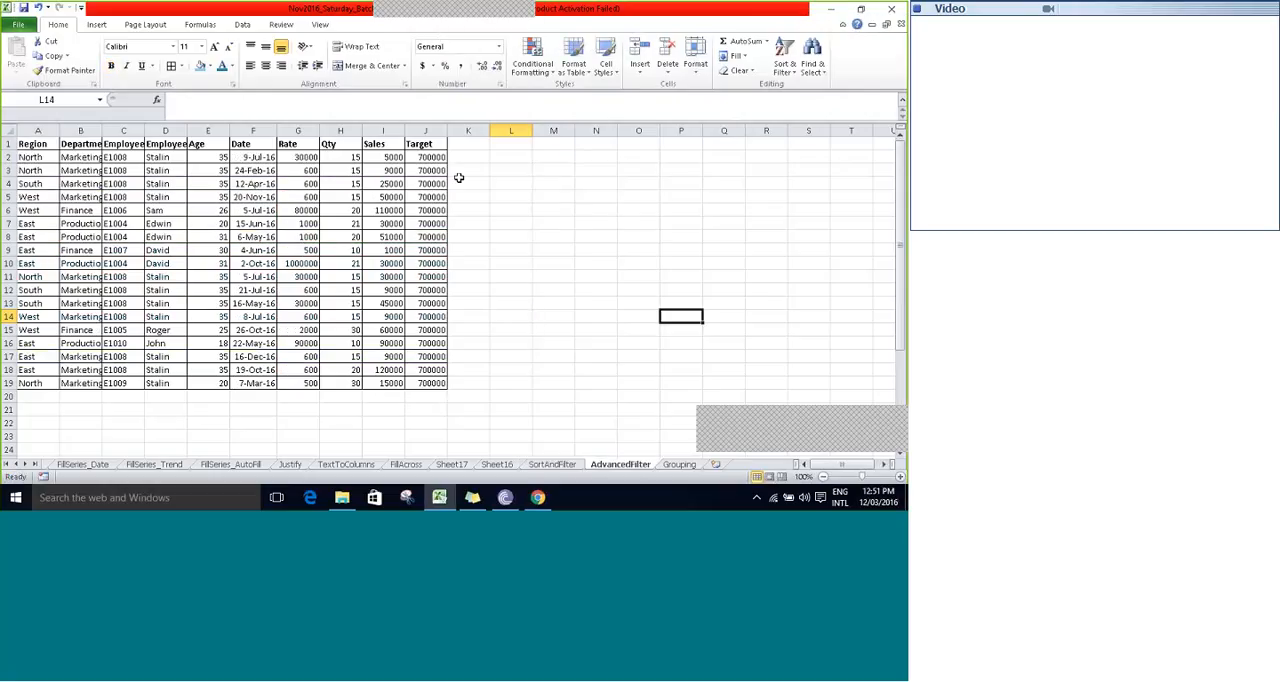
{"action": "left_click", "coordinate": [425, 145]}
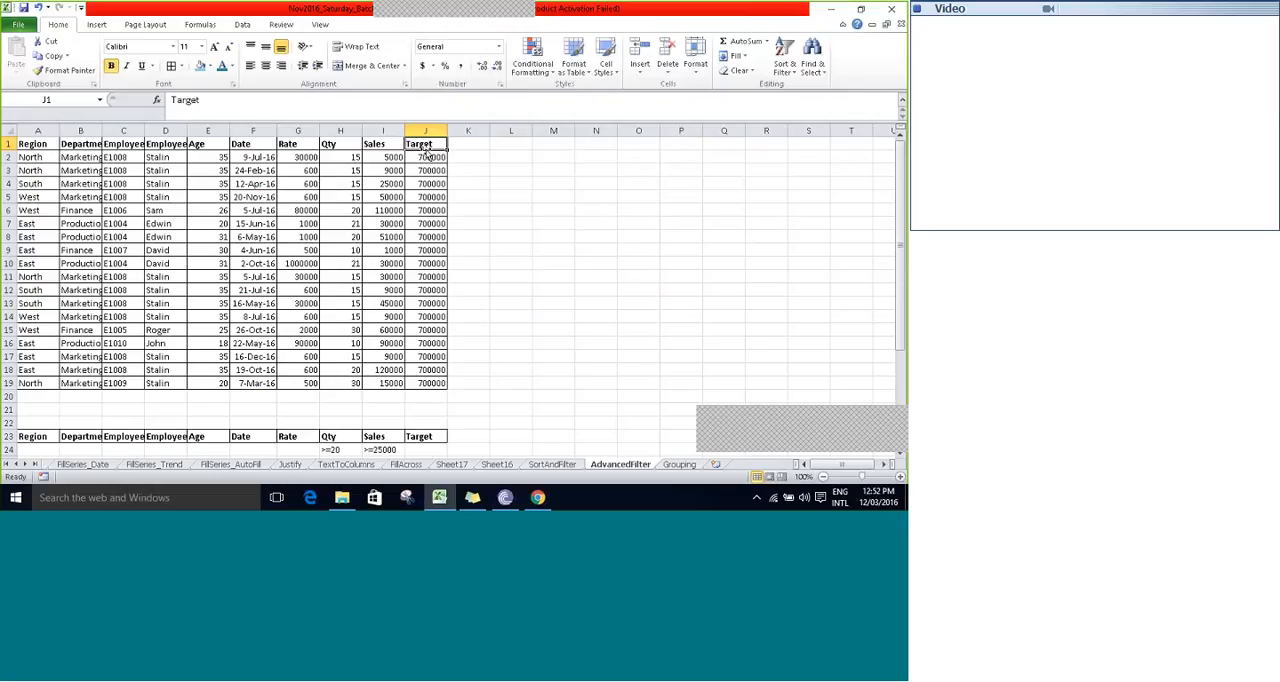
{"action": "key", "text": "Left"}
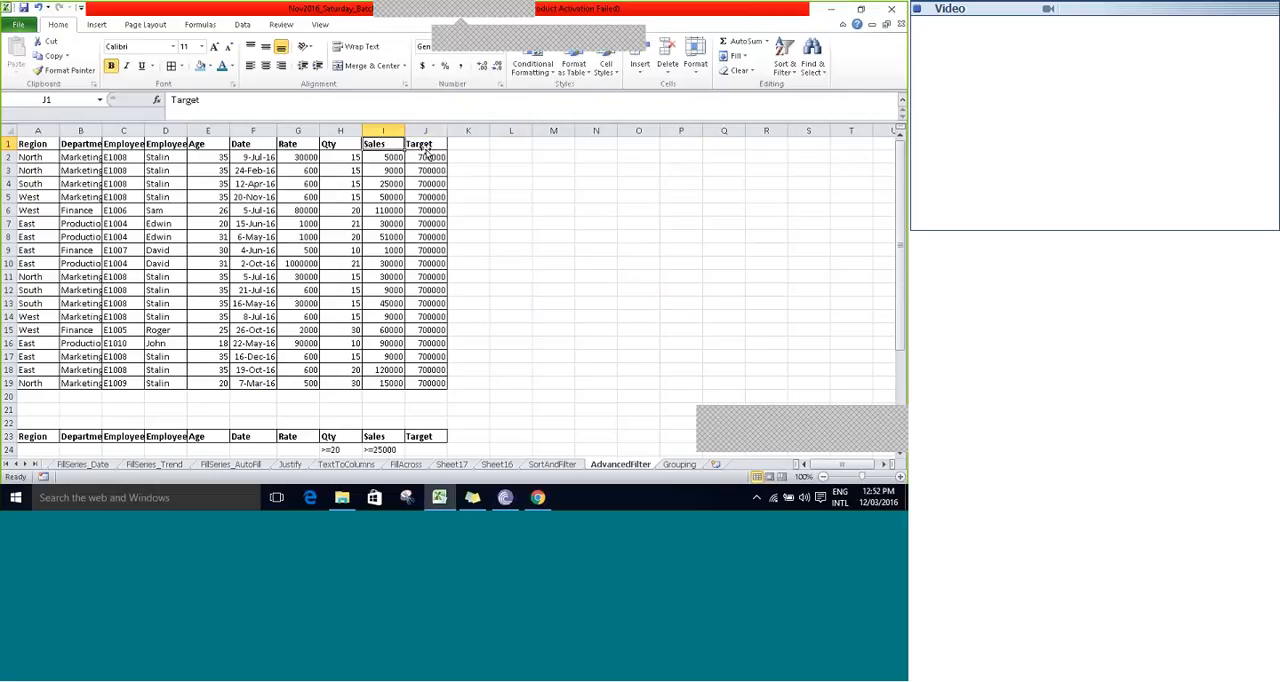
{"action": "key", "text": "Down"}
{"action": "key", "text": "Down"}
{"action": "key", "text": "Down"}
{"action": "key", "text": "Down"}
{"action": "key", "text": "Down"}
{"action": "key", "text": "Down"}
{"action": "key", "text": "Down"}
{"action": "key", "text": "Down"}
{"action": "key", "text": "Down"}
{"action": "key", "text": "Down"}
{"action": "key", "text": "Down"}
{"action": "key", "text": "Down"}
{"action": "key", "text": "Down"}
{"action": "key", "text": "Down"}
{"action": "key", "text": "Down"}
{"action": "key", "text": "Down"}
{"action": "key", "text": "Down"}
{"action": "key", "text": "Down"}
{"action": "key", "text": "Down"}
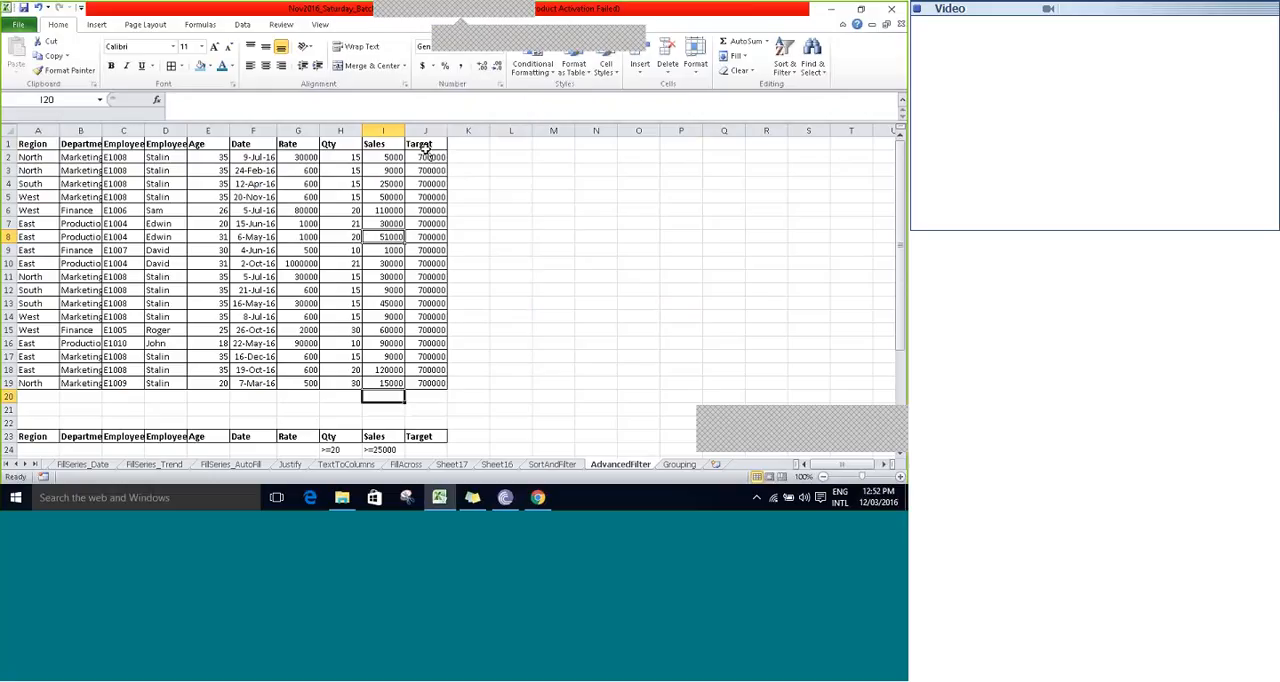
{"action": "key", "text": "Down"}
{"action": "key", "text": "Down"}
{"action": "key", "text": "Down"}
{"action": "key", "text": "Down"}
{"action": "key", "text": "Down"}
{"action": "key", "text": "Down"}
{"action": "key", "text": "Down"}
{"action": "key", "text": "Down"}
{"action": "key", "text": "Down"}
{"action": "key", "text": "Down"}
{"action": "key", "text": "Down"}
{"action": "key", "text": "Down"}
{"action": "key", "text": "Down"}
- Delete rows 28 to 37, which hold the extracted filter results below the criteria range
{"action": "key", "text": "Down"}
{"action": "key", "text": "Down"}
{"action": "key", "text": "Down"}
{"action": "key", "text": "Down"}
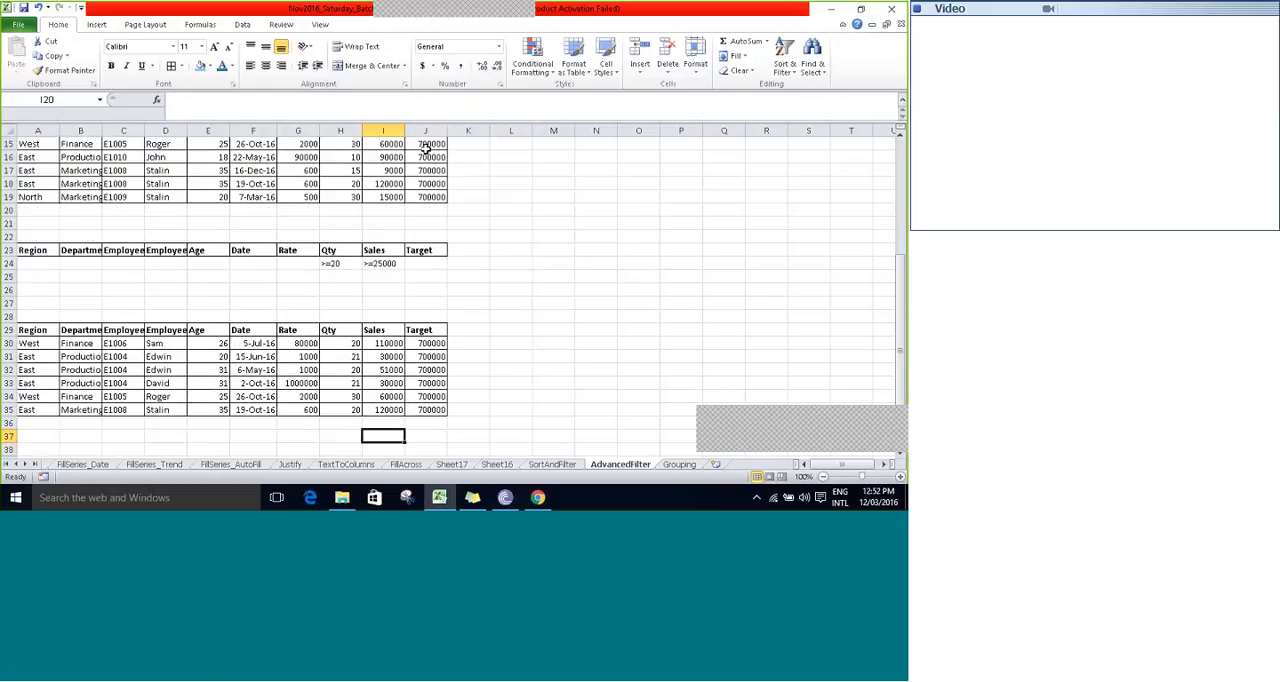
{"action": "key", "text": "Up"}
{"action": "key", "text": "Up"}
{"action": "key", "text": "Up"}
{"action": "key", "text": "Up"}
{"action": "key", "text": "Up"}
{"action": "key", "text": "Up"}
{"action": "key", "text": "Up"}
{"action": "key", "text": "Up"}
{"action": "key", "text": "Up"}
{"action": "key", "text": "Up"}
{"action": "key", "text": "Up"}
{"action": "key", "text": "Up"}
{"action": "key", "text": "Down"}
{"action": "key", "text": "Down"}
{"action": "key", "text": "Down"}
{"action": "key", "text": "shift+space"}
{"action": "key", "text": "shift+Down"}
{"action": "key", "text": "shift+Down"}
{"action": "key", "text": "shift+Down"}
{"action": "key", "text": "shift+Down"}
{"action": "key", "text": "shift+Down"}
{"action": "key", "text": "shift+Down"}
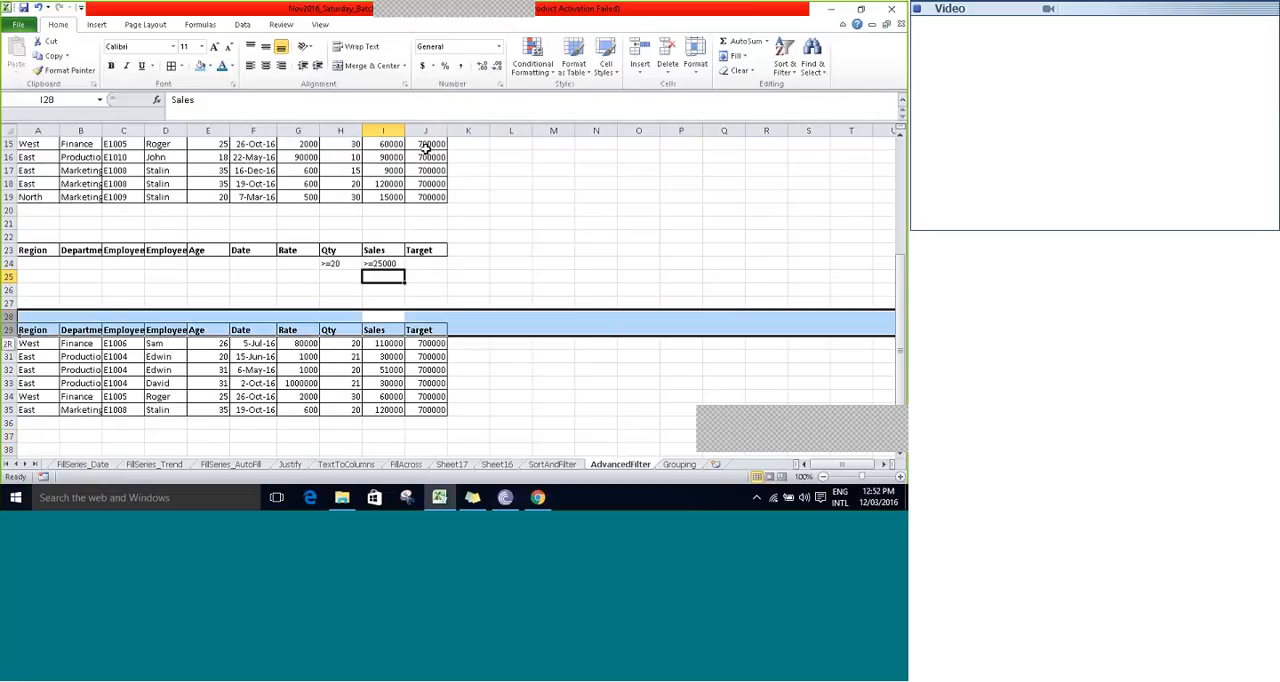
{"action": "key", "text": "shift+Down"}
{"action": "key", "text": "shift+Down"}
{"action": "key", "text": "shift+Down"}
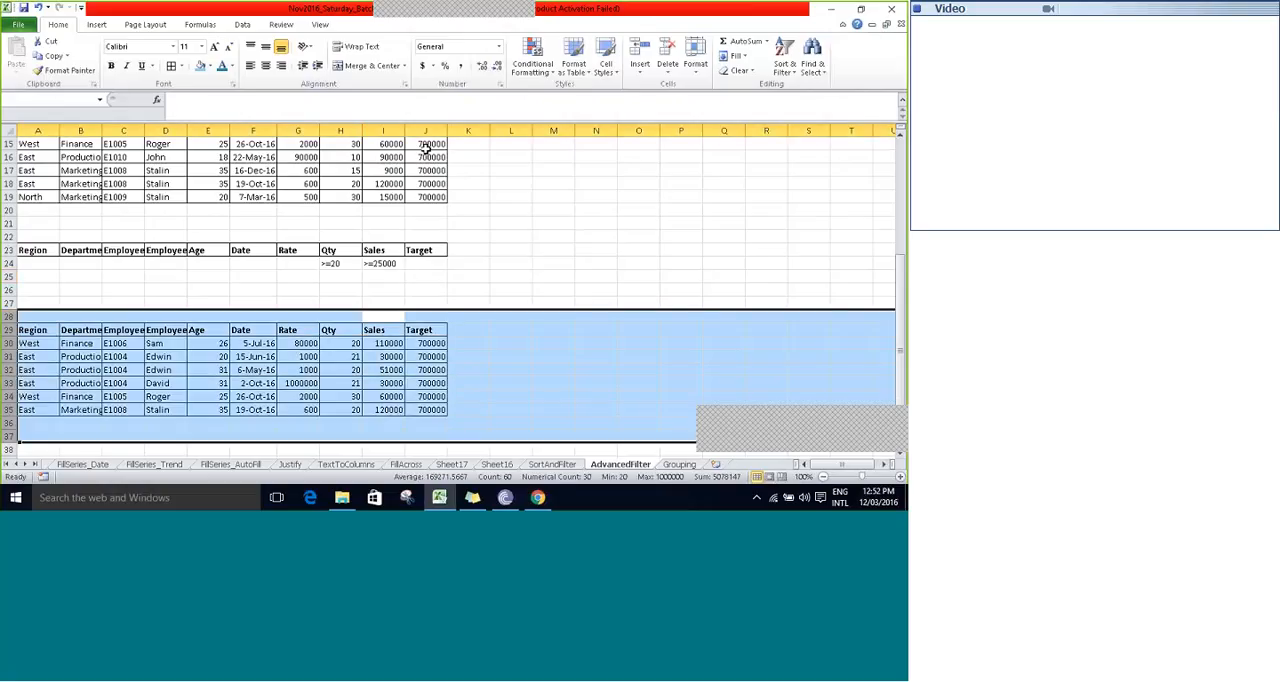
{"action": "key", "text": "Delete"}
- Examine the source table's headers and records, and how the criteria range is placed below them
{"action": "key", "text": "Up"}
{"action": "key", "text": "Up"}
{"action": "key", "text": "Up"}
{"action": "key", "text": "Up"}
{"action": "key", "text": "Up"}
{"action": "key", "text": "Up"}
{"action": "key", "text": "Up"}
{"action": "key", "text": "Up"}
{"action": "key", "text": "Up"}
{"action": "key", "text": "Up"}
{"action": "key", "text": "Up"}
{"action": "key", "text": "Up"}
{"action": "key", "text": "Up"}
{"action": "key", "text": "Up"}
{"action": "key", "text": "Up"}
{"action": "key", "text": "Up"}
{"action": "key", "text": "Up"}
{"action": "key", "text": "Up"}
{"action": "key", "text": "Up"}
{"action": "key", "text": "Up"}
{"action": "key", "text": "Up"}
{"action": "key", "text": "Left"}
{"action": "key", "text": "Left"}
{"action": "key", "text": "Left"}
{"action": "key", "text": "Left"}
{"action": "key", "text": "Left"}
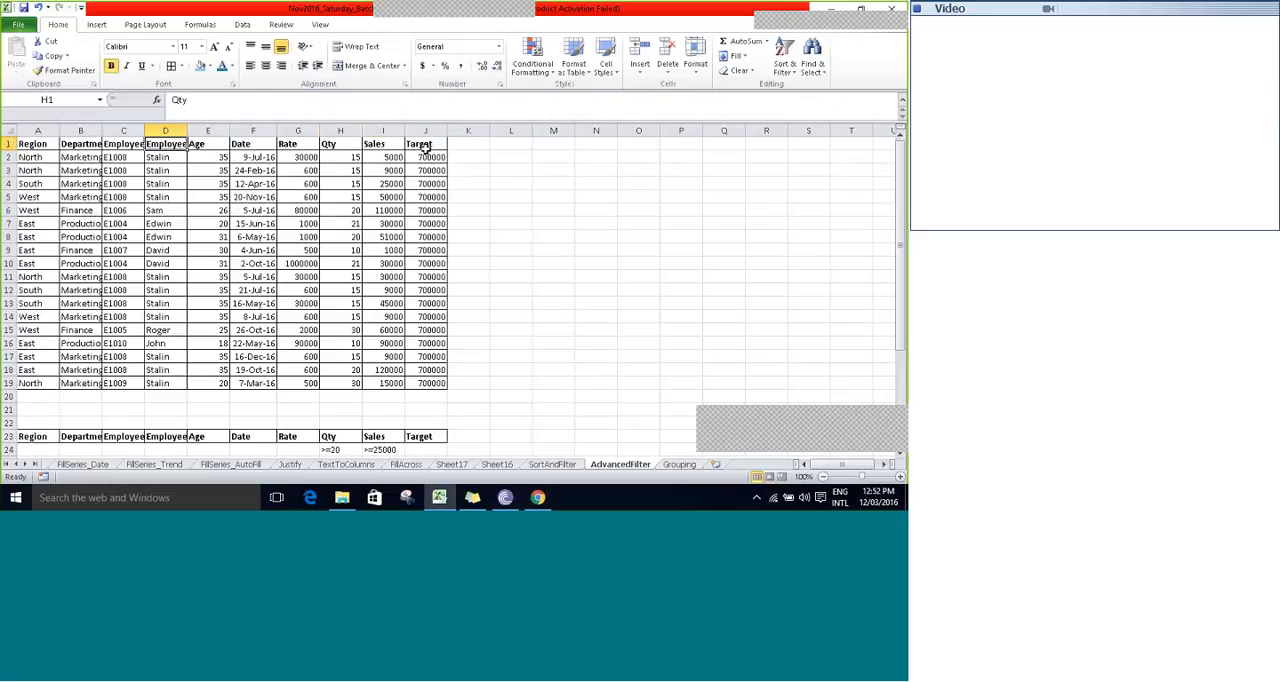
{"action": "key", "text": "Left"}
{"action": "key", "text": "Left"}
{"action": "key", "text": "Left"}
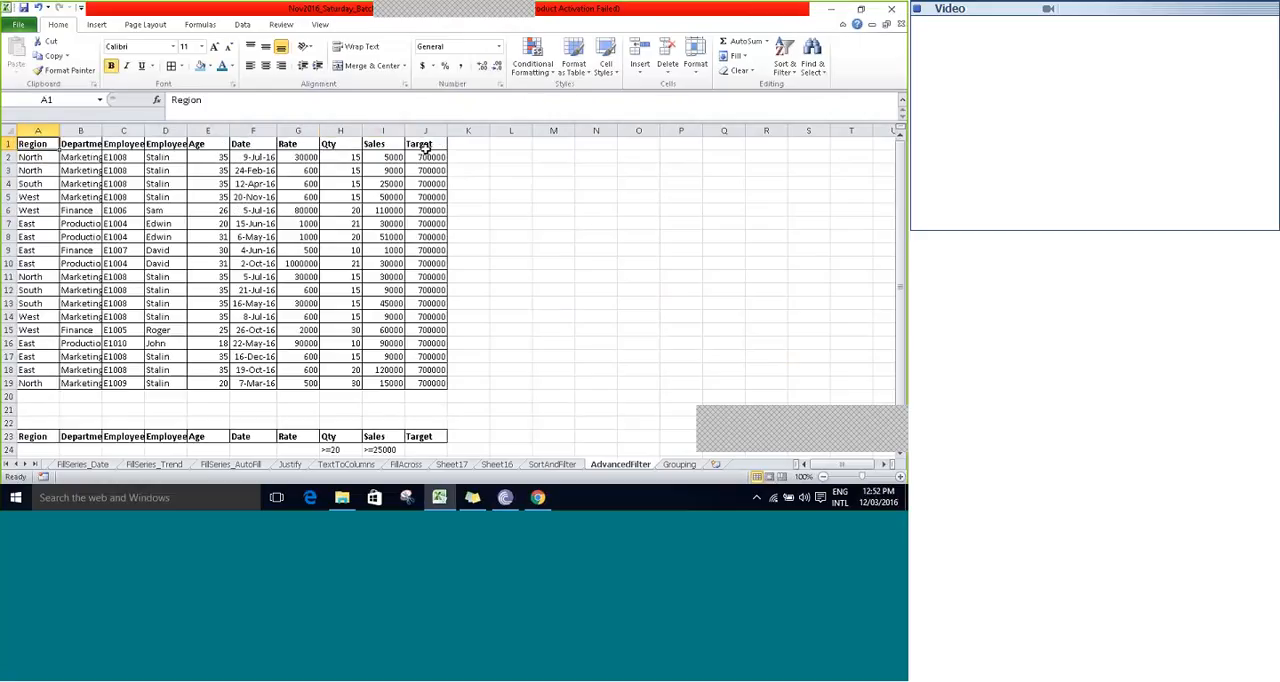
{"action": "key", "text": "Down"}
{"action": "key", "text": "Down"}
{"action": "key", "text": "Down"}
{"action": "key", "text": "Down"}
{"action": "key", "text": "Down"}
{"action": "key", "text": "Down"}
{"action": "key", "text": "Down"}
{"action": "key", "text": "Down"}
{"action": "key", "text": "Down"}
{"action": "key", "text": "Down"}
{"action": "key", "text": "Down"}
{"action": "key", "text": "Down"}
{"action": "key", "text": "Down"}
{"action": "key", "text": "Down"}
{"action": "key", "text": "Down"}
{"action": "key", "text": "Down"}
{"action": "key", "text": "Down"}
{"action": "key", "text": "Down"}
{"action": "key", "text": "Down"}
{"action": "key", "text": "Down"}
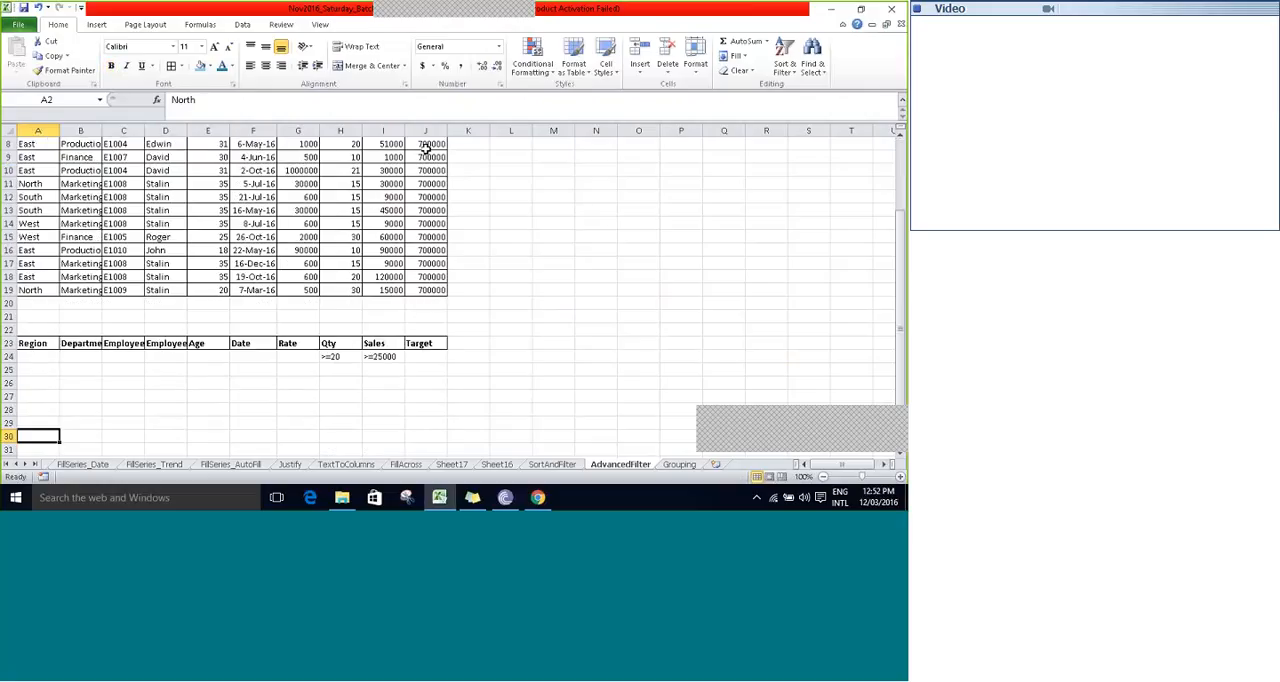
{"action": "key", "text": "Up"}
{"action": "key", "text": "Up"}
{"action": "key", "text": "Up"}
{"action": "key", "text": "Up"}
{"action": "key", "text": "Up"}
{"action": "key", "text": "Up"}
{"action": "key", "text": "Up"}
{"action": "key", "text": "Up"}
{"action": "key", "text": "Up"}
{"action": "key", "text": "Up"}
{"action": "key", "text": "Up"}
{"action": "key", "text": "Up"}
{"action": "key", "text": "Up"}
{"action": "key", "text": "Up"}
{"action": "key", "text": "Up"}
{"action": "key", "text": "Up"}
{"action": "key", "text": "Up"}
{"action": "key", "text": "Up"}
{"action": "key", "text": "Up"}
{"action": "key", "text": "Up"}
{"action": "key", "text": "Down"}
{"action": "key", "text": "Down"}
{"action": "key", "text": "Down"}
{"action": "key", "text": "Down"}
{"action": "key", "text": "Down"}
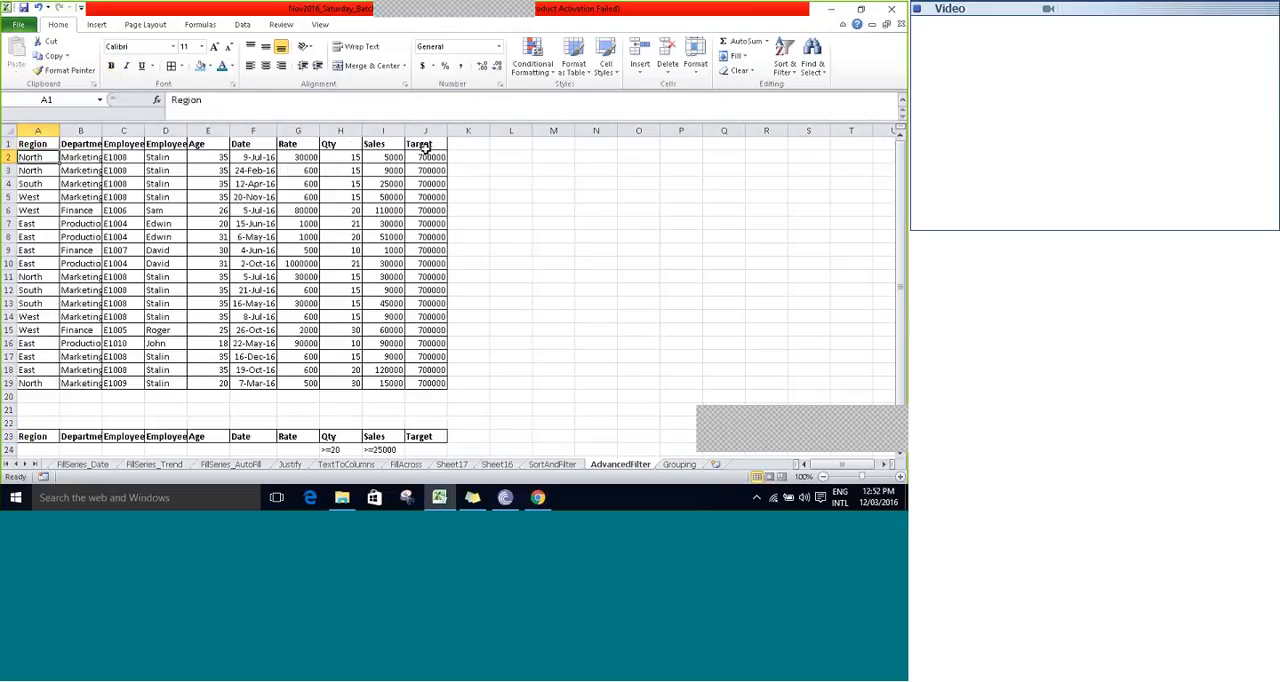
{"action": "key", "text": "Down"}
{"action": "key", "text": "Down"}
{"action": "key", "text": "Down"}
{"action": "key", "text": "Down"}
{"action": "key", "text": "Down"}
{"action": "key", "text": "Down"}
{"action": "key", "text": "Down"}
{"action": "key", "text": "Down"}
{"action": "key", "text": "Down"}
{"action": "key", "text": "Down"}
{"action": "key", "text": "Down"}
{"action": "key", "text": "Down"}
{"action": "key", "text": "Down"}
{"action": "key", "text": "Down"}
{"action": "key", "text": "Down"}
{"action": "key", "text": "Down"}
{"action": "key", "text": "Down"}
{"action": "key", "text": "Down"}
{"action": "key", "text": "Down"}
{"action": "key", "text": "Down"}
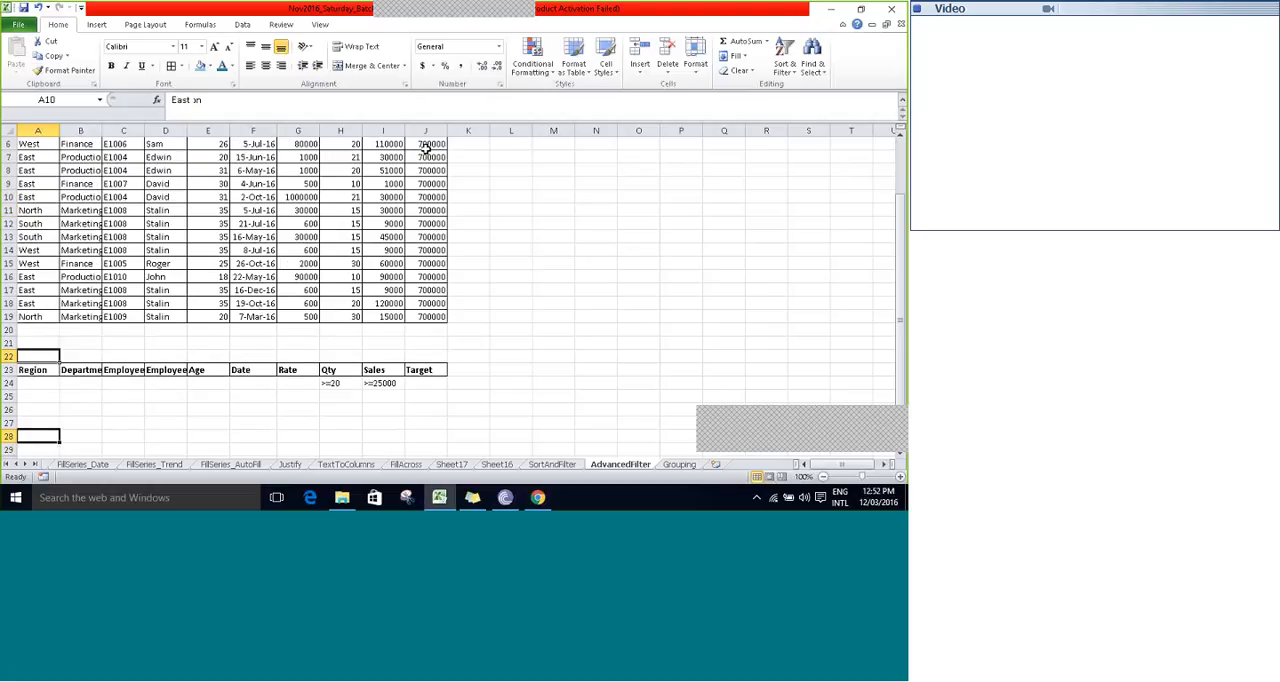
- Examine the criteria range's header row and the conditions entered under Qty and Sales
{"action": "key", "text": "Up"}
{"action": "key", "text": "Up"}
{"action": "key", "text": "Up"}
{"action": "key", "text": "Up"}
{"action": "key", "text": "Up"}
{"action": "key", "text": "Down"}
{"action": "key", "text": "Right"}
{"action": "key", "text": "Right"}
{"action": "key", "text": "Right"}
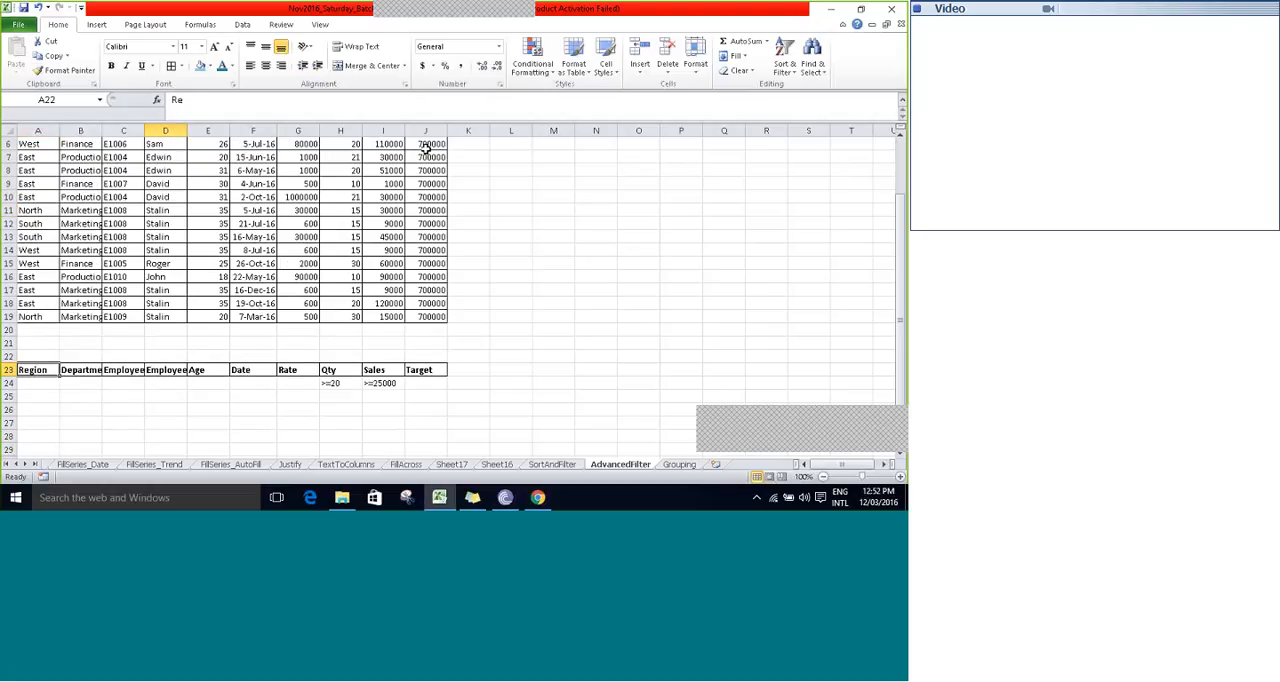
{"action": "key", "text": "Right"}
{"action": "key", "text": "Right"}
{"action": "key", "text": "Right"}
{"action": "key", "text": "Right"}
{"action": "key", "text": "Right"}
{"action": "key", "text": "Left"}
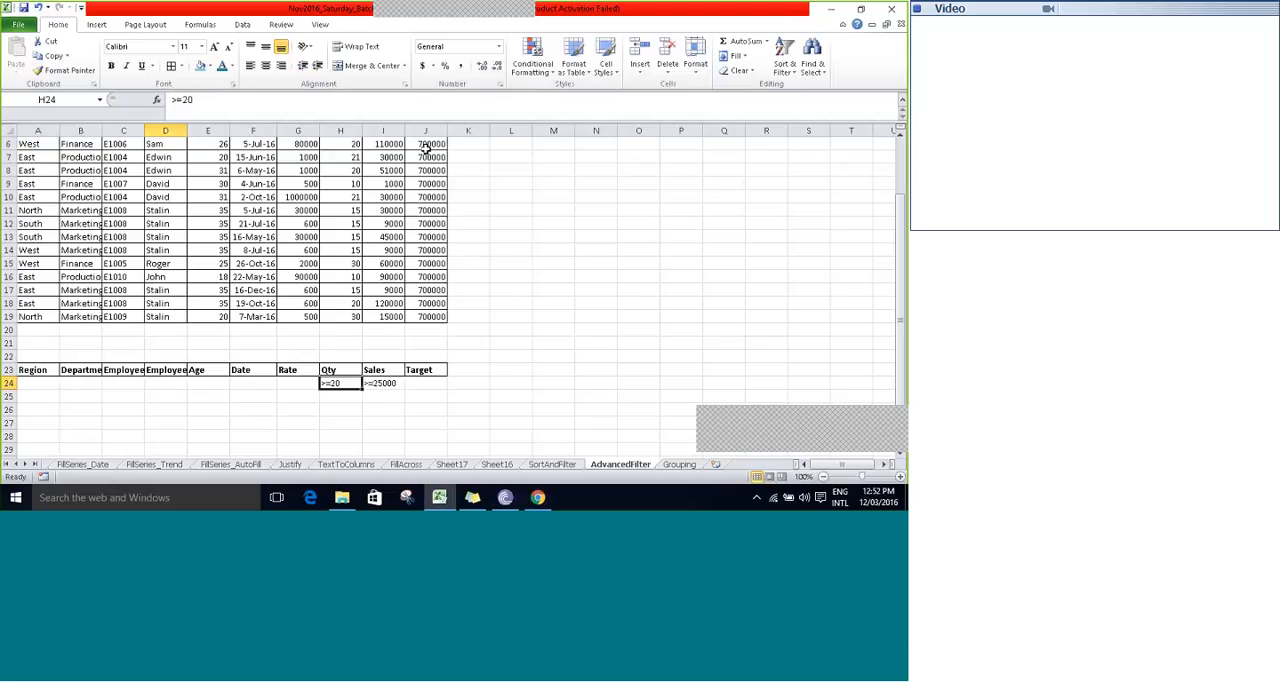
{"action": "key", "text": "Right"}
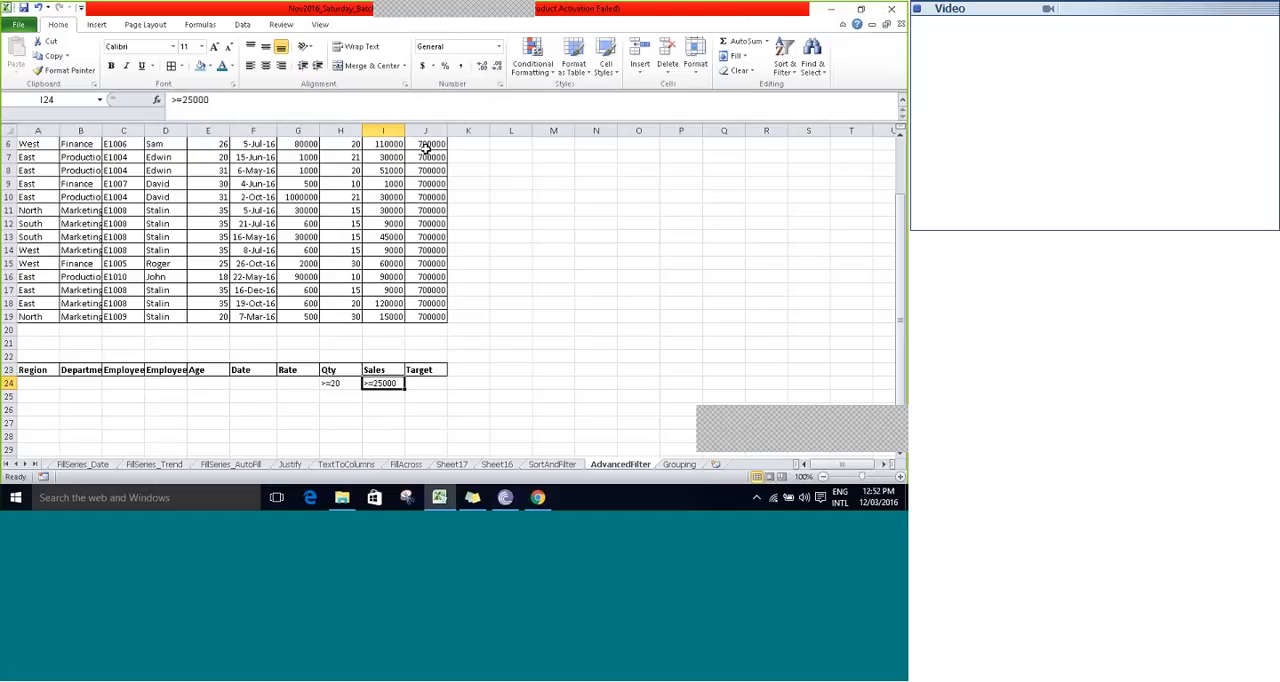
{"action": "key", "text": "Up"}
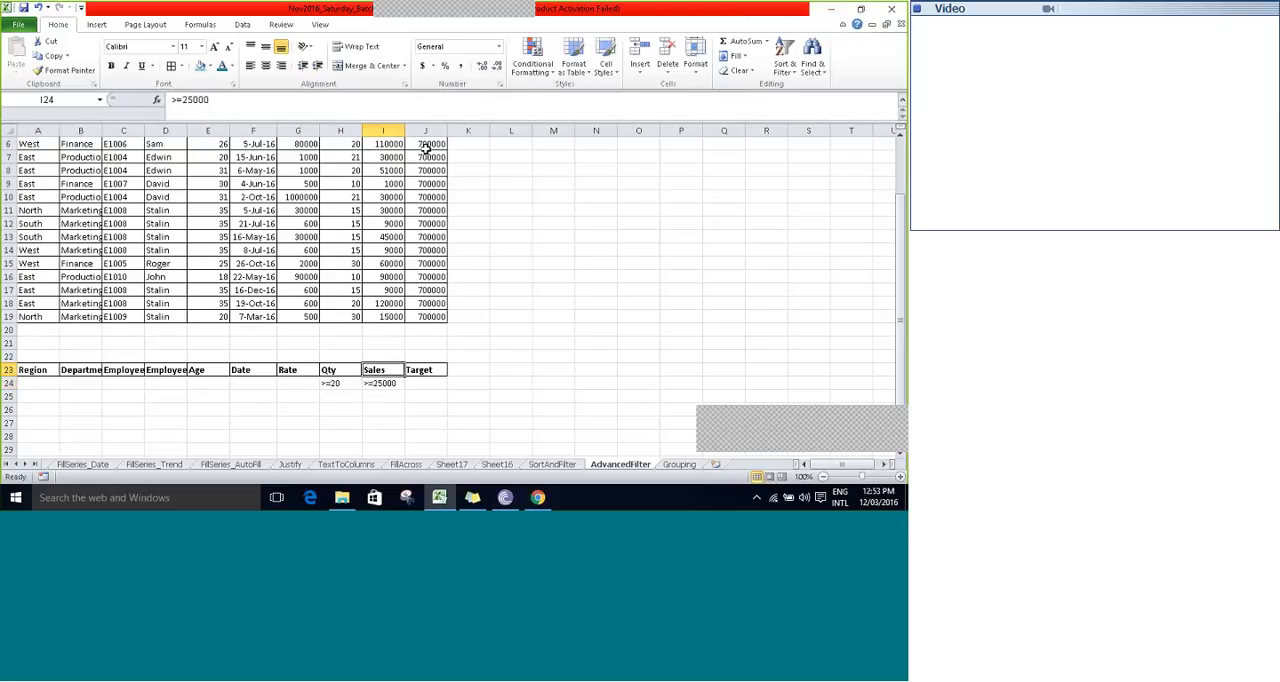
- Compare the Qty and Sales headers of the criteria range with the matching headers in the source table
{"action": "scroll", "coordinate": [425, 146], "scroll_direction": "up", "scroll_amount": 2}
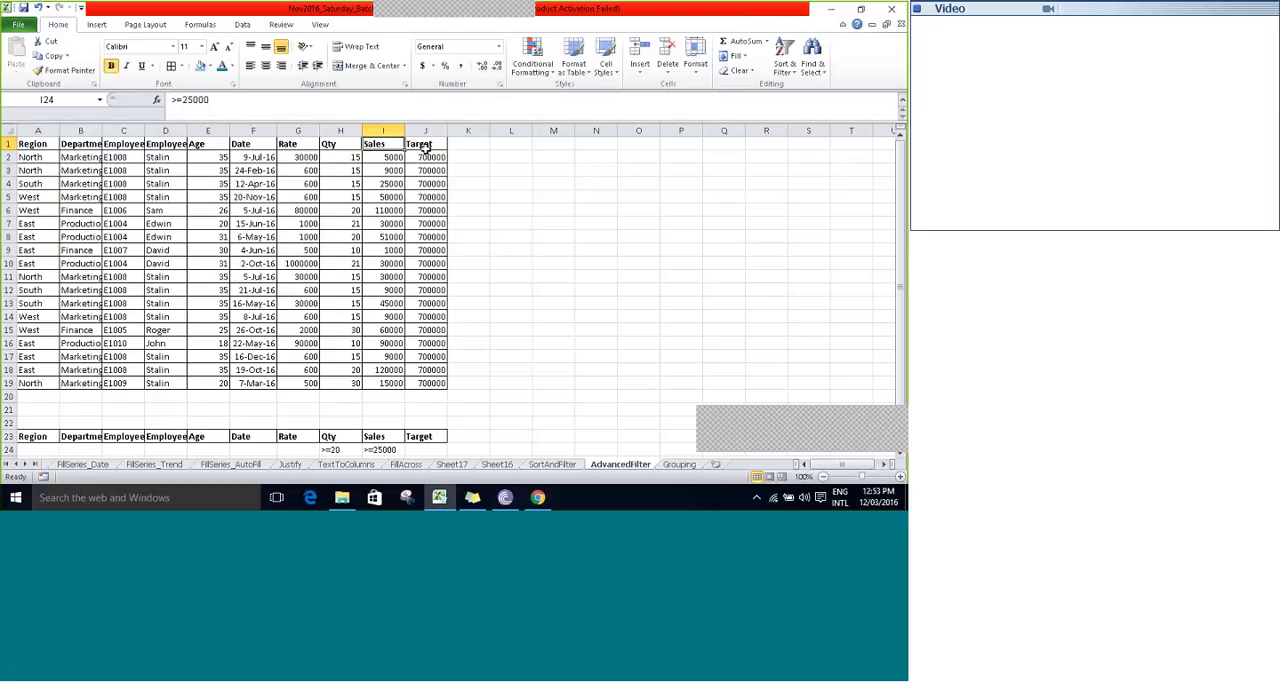
{"action": "key", "text": "Down"}
{"action": "key", "text": "Down"}
{"action": "key", "text": "Down"}
{"action": "key", "text": "Down"}
{"action": "key", "text": "Down"}
{"action": "key", "text": "Down"}
{"action": "key", "text": "Down"}
{"action": "key", "text": "Down"}
{"action": "key", "text": "Down"}
{"action": "key", "text": "Down"}
{"action": "key", "text": "Down"}
{"action": "key", "text": "Down"}
{"action": "key", "text": "Down"}
{"action": "key", "text": "Down"}
{"action": "key", "text": "Down"}
{"action": "key", "text": "Down"}
{"action": "key", "text": "Down"}
{"action": "key", "text": "Down"}
{"action": "key", "text": "Down"}
{"action": "key", "text": "Down"}
{"action": "key", "text": "Down"}
{"action": "key", "text": "Down"}
{"action": "key", "text": "Down"}
{"action": "key", "text": "Down"}
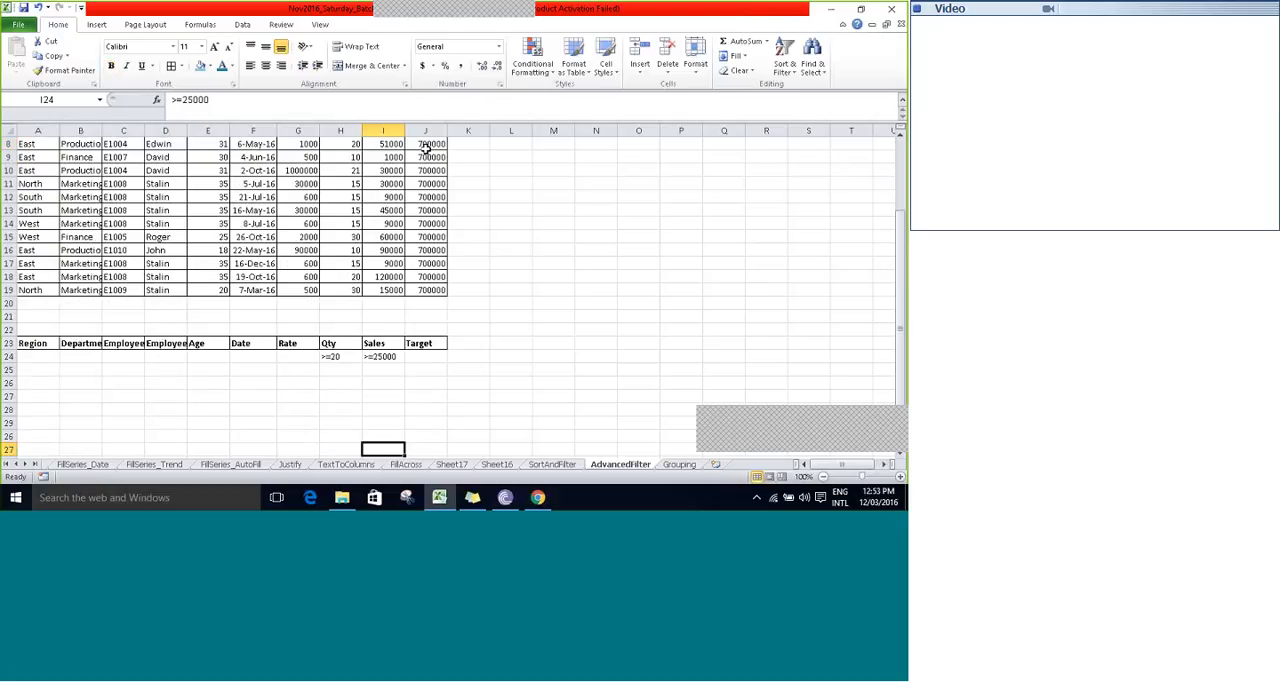
{"action": "key", "text": "Up"}
{"action": "key", "text": "Up"}
{"action": "key", "text": "Up"}
{"action": "key", "text": "Up"}
{"action": "key", "text": "Up"}
{"action": "key", "text": "Up"}
{"action": "key", "text": "Up"}
{"action": "key", "text": "Up"}
{"action": "key", "text": "Left"}
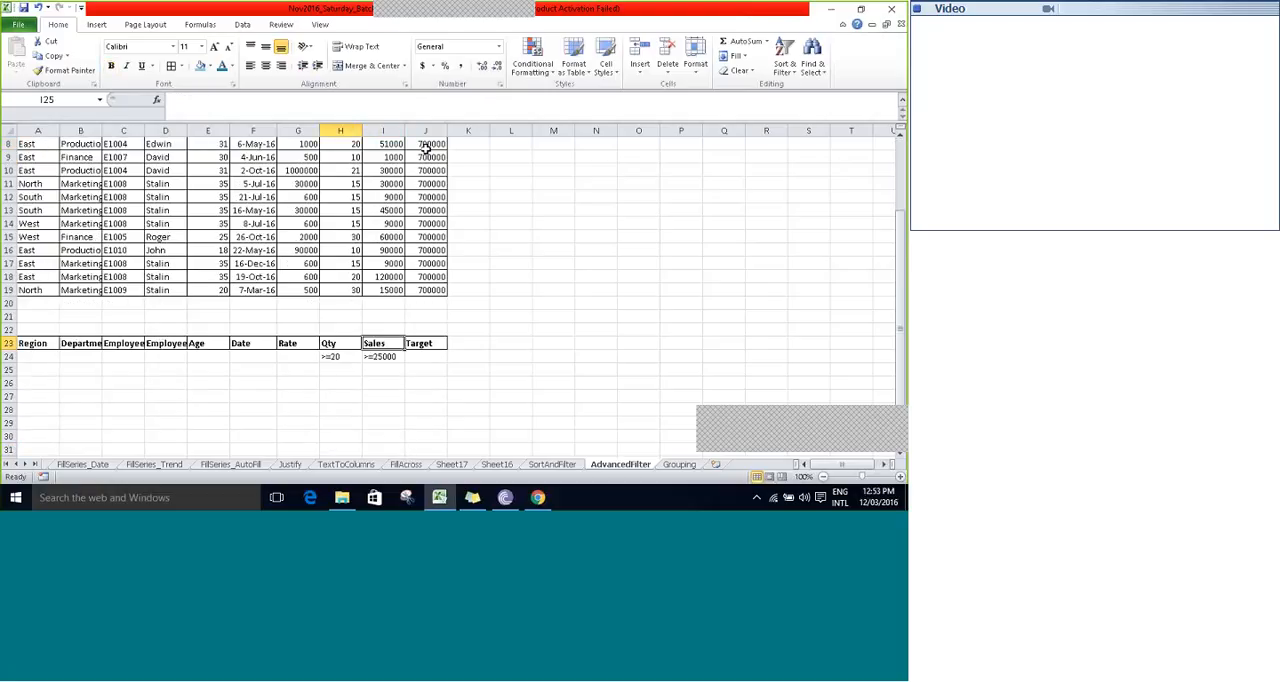
{"action": "key", "text": "Down"}
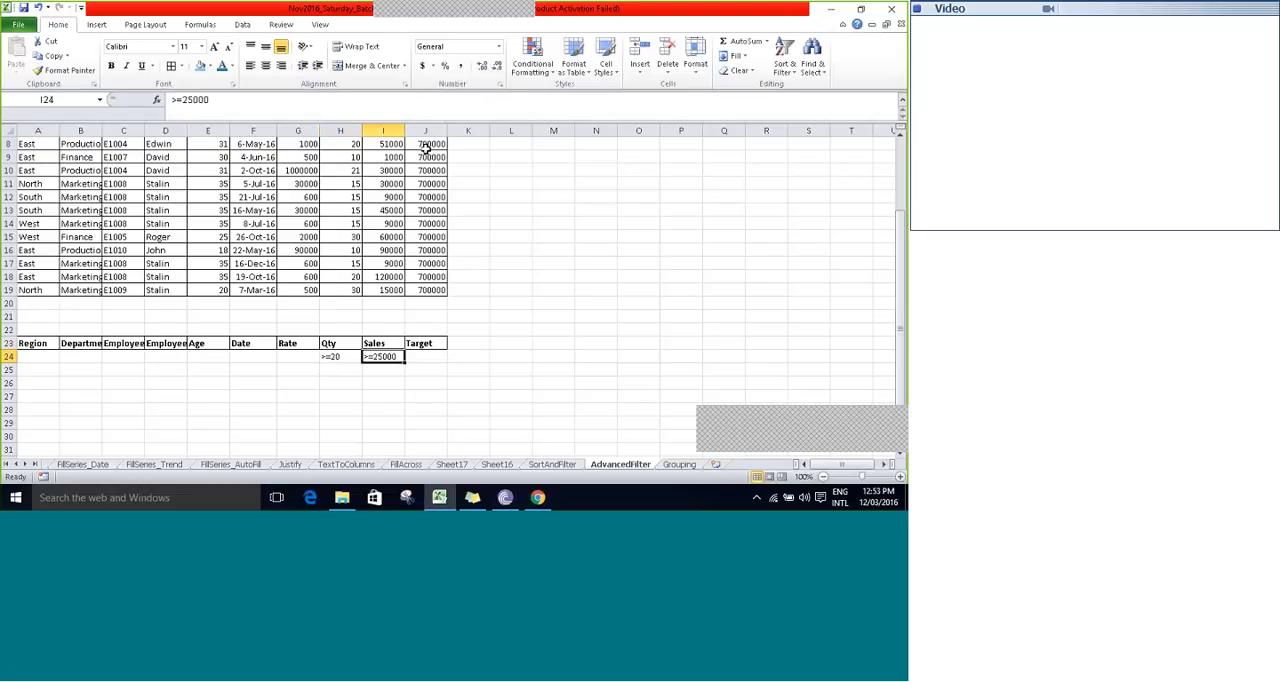
{"action": "key", "text": "Up"}
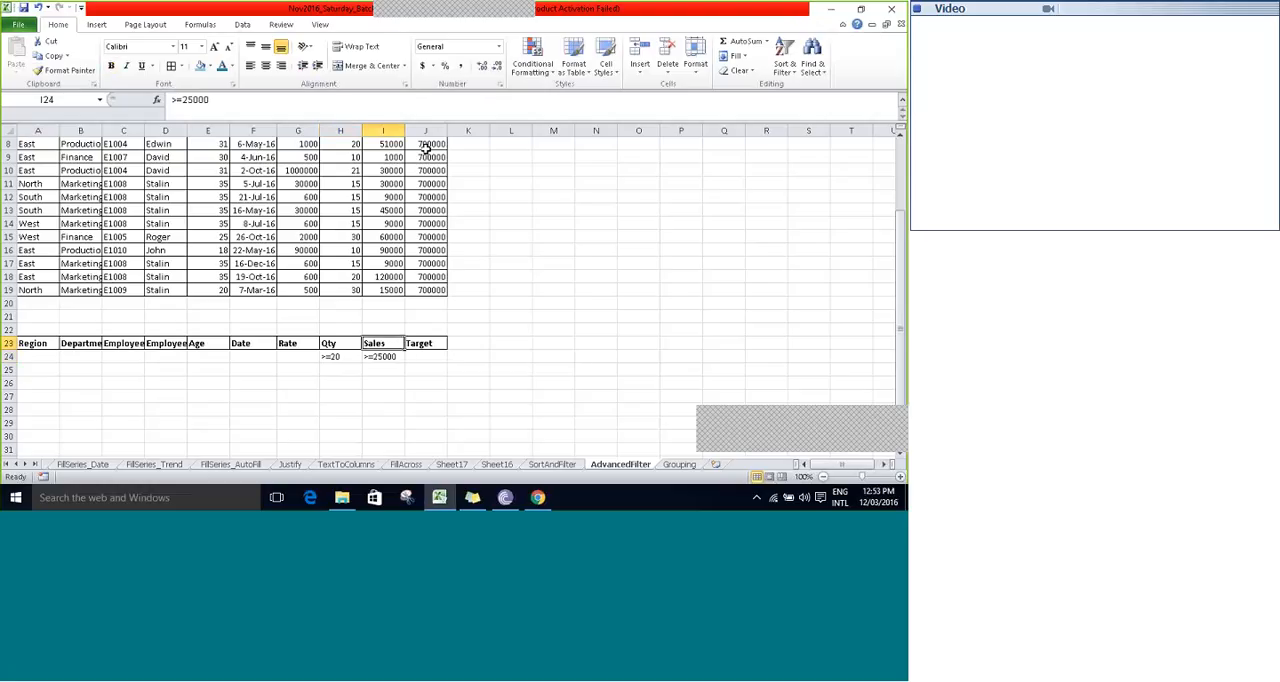
{"action": "key", "text": "Down"}
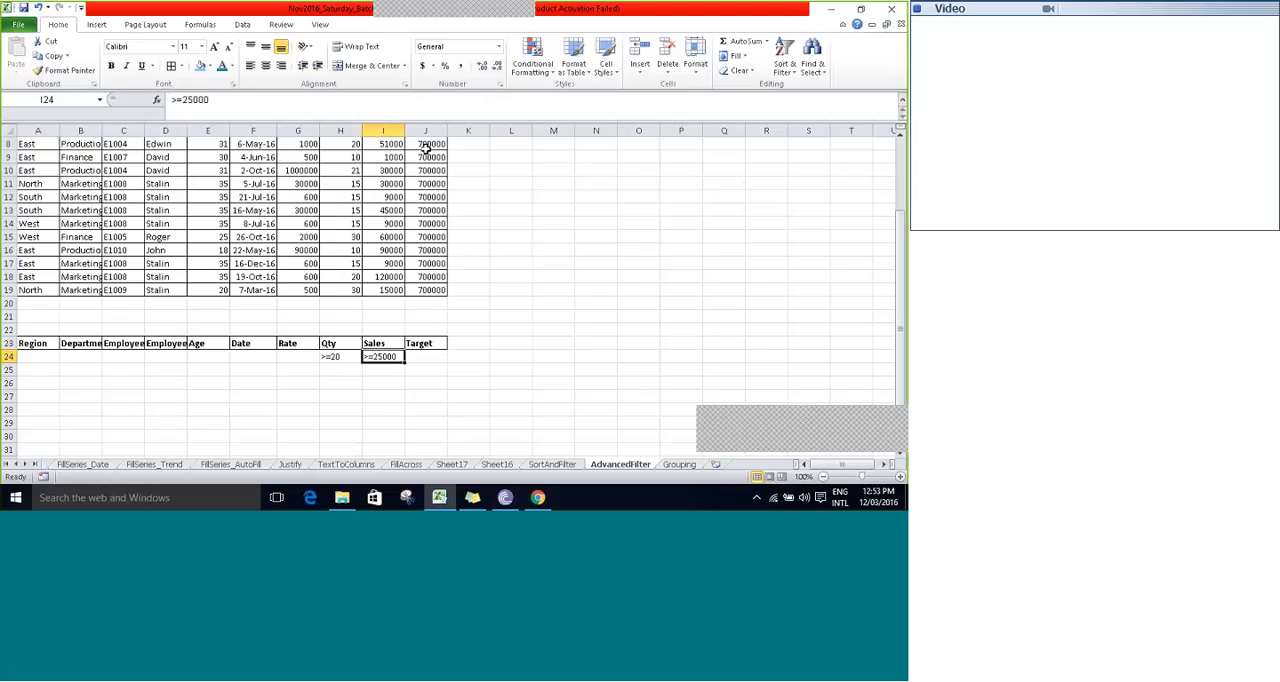
{"action": "key", "text": "Left"}
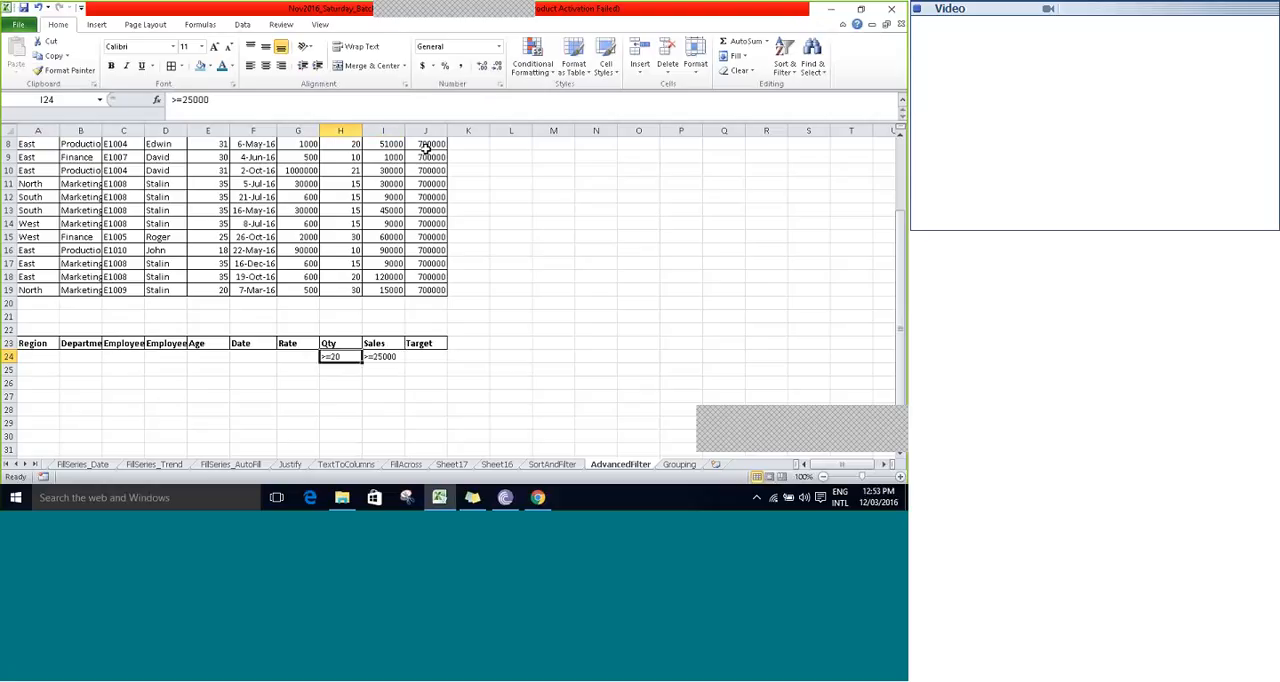
{"action": "key", "text": "Up"}
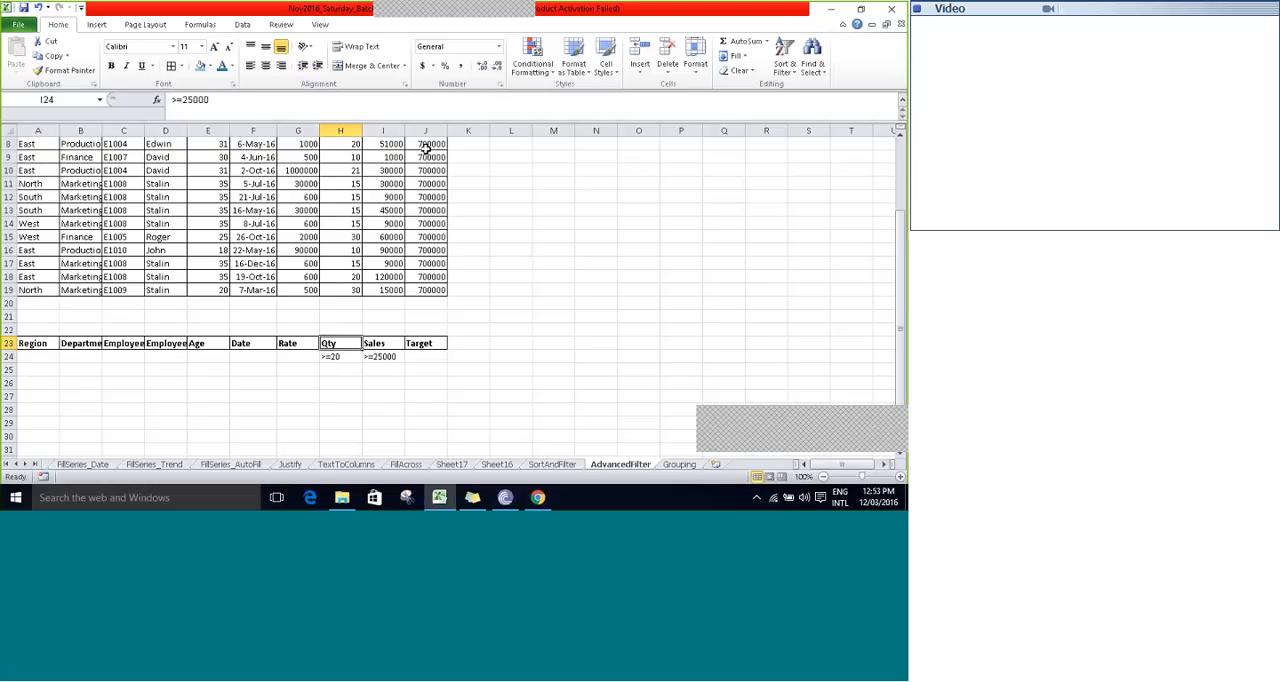
{"action": "scroll", "coordinate": [425, 146], "scroll_direction": "up", "scroll_amount": 3}
{"action": "key", "text": "Right"}
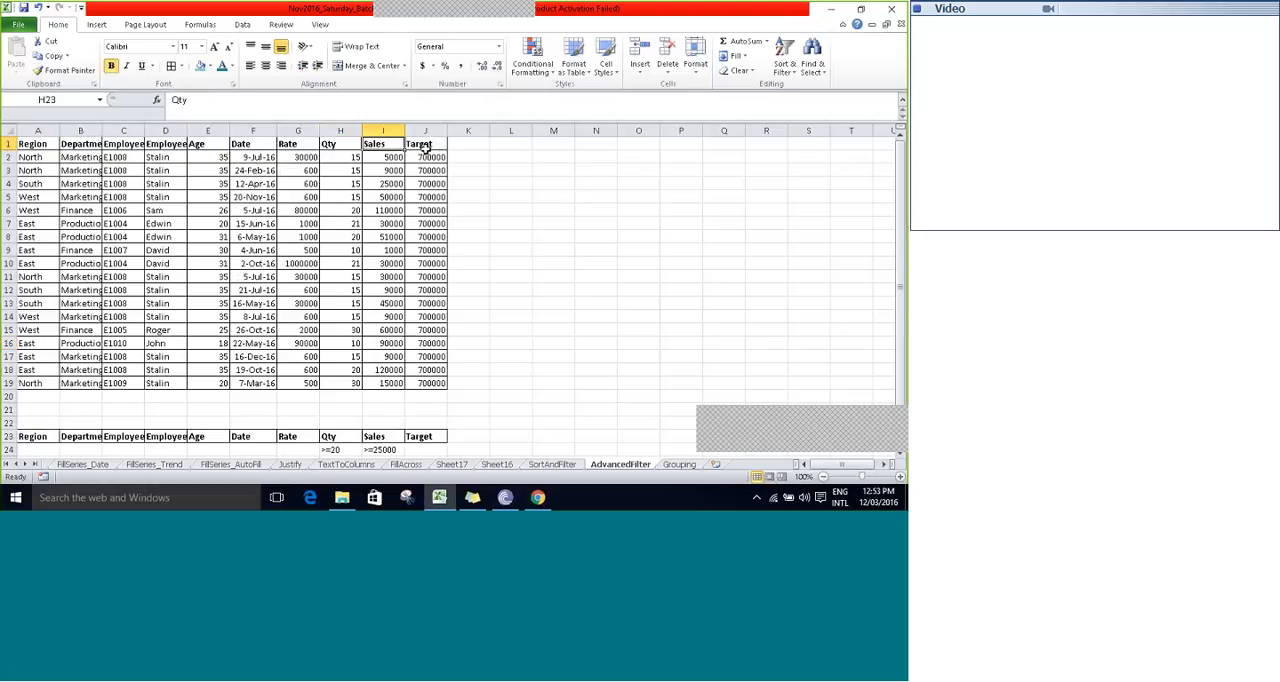
- Examine the source table's header row, the Department column records and the criteria range below
{"action": "key", "text": "Left"}
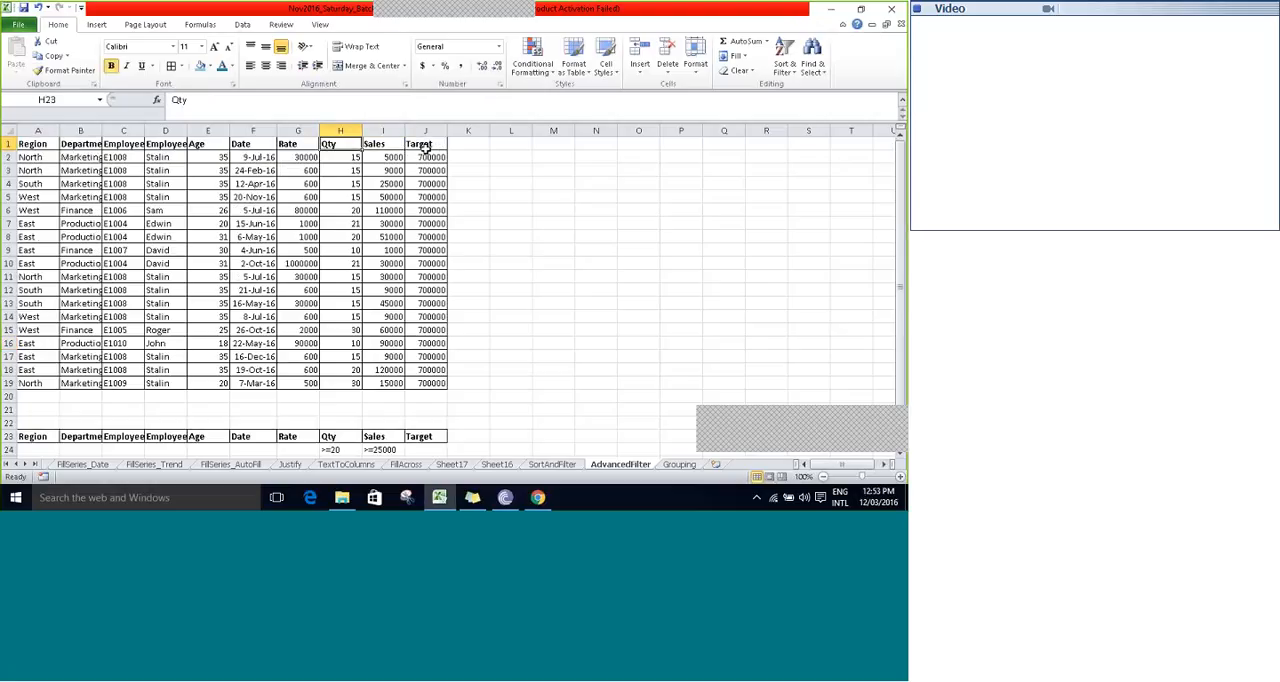
{"action": "key", "text": "Left"}
{"action": "key", "text": "Left"}
{"action": "key", "text": "Left"}
{"action": "key", "text": "Left"}
{"action": "key", "text": "Left"}
{"action": "key", "text": "Left"}
{"action": "key", "text": "Down"}
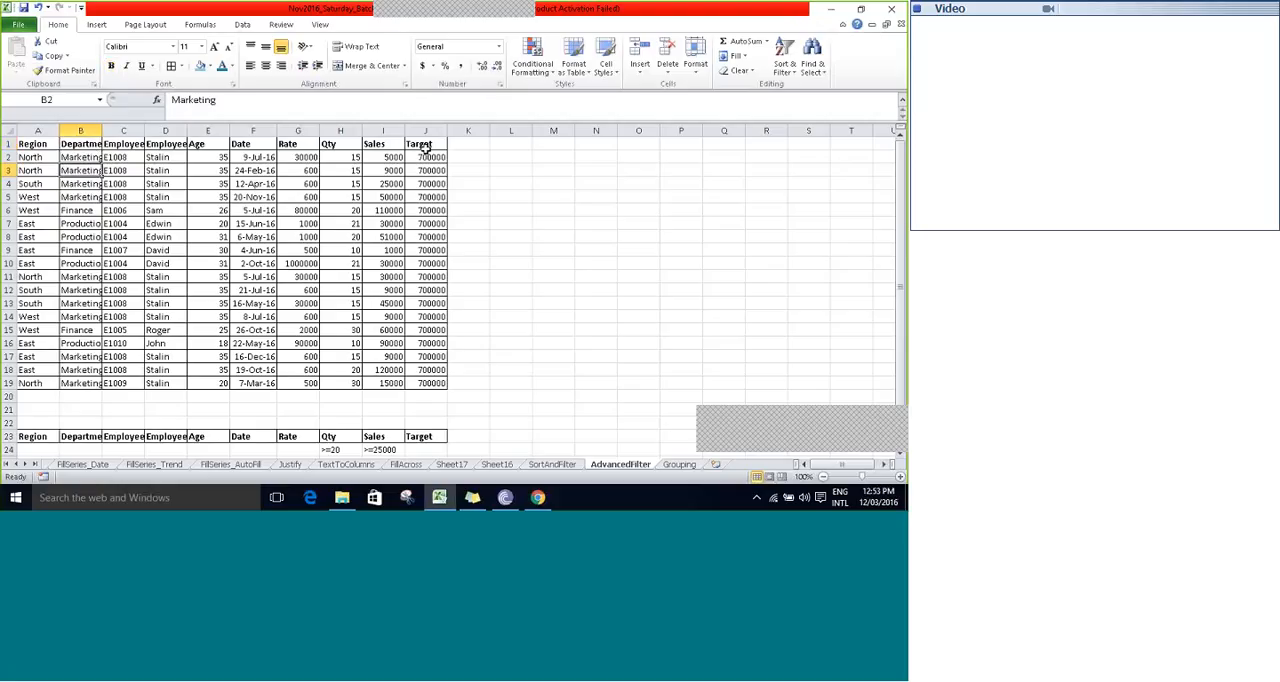
{"action": "scroll", "coordinate": [425, 147], "scroll_direction": "down", "scroll_amount": 4}
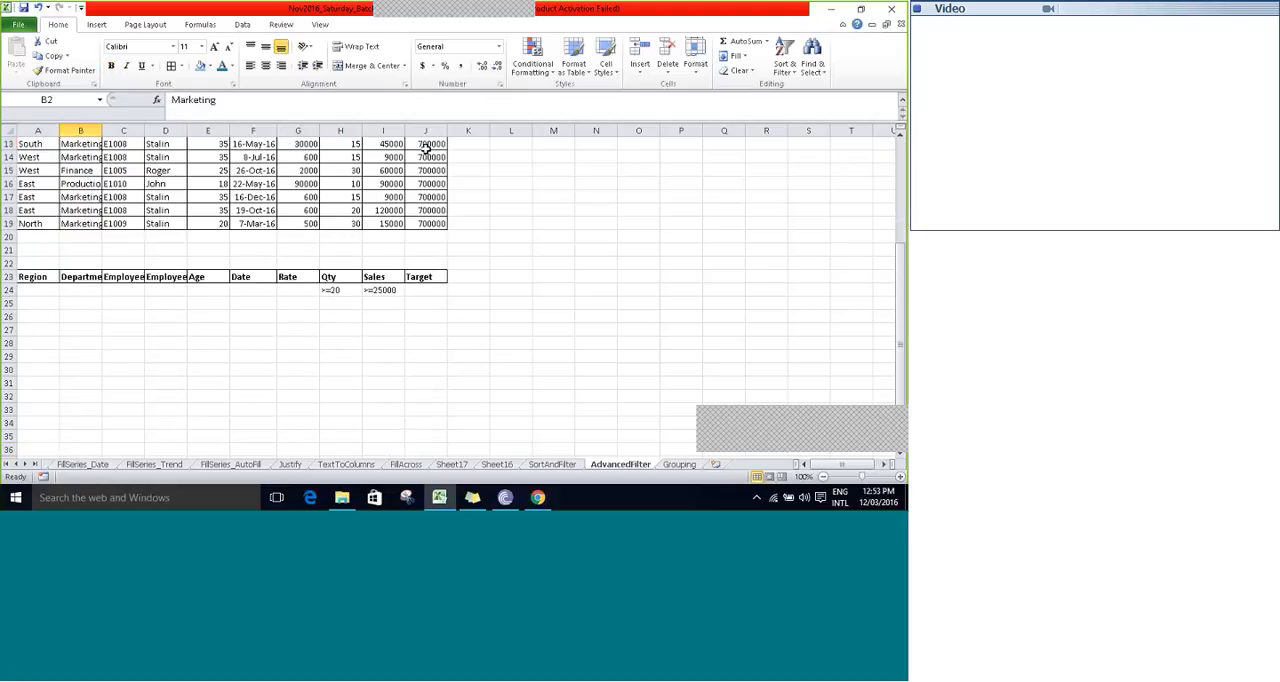
{"action": "key", "text": "Down"}
{"action": "key", "text": "Down"}
{"action": "key", "text": "Down"}
{"action": "key", "text": "Down"}
{"action": "key", "text": "Down"}
{"action": "key", "text": "Down"}
{"action": "key", "text": "Down"}
{"action": "scroll", "coordinate": [425, 147], "scroll_direction": "up", "scroll_amount": 4}
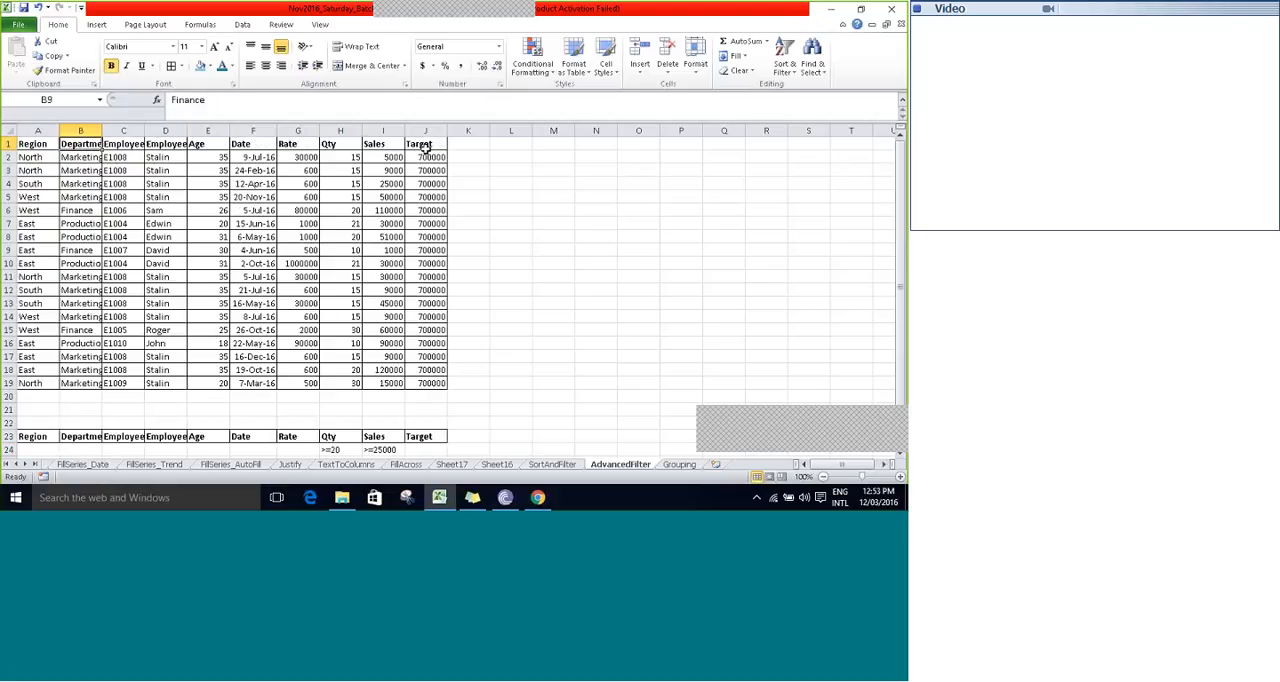
- Filter the source table in place with an Advanced Filter, using A23:J24 as the criteria range
{"action": "key", "text": "ctrl+Up"}
{"action": "left_click", "coordinate": [243, 24]}
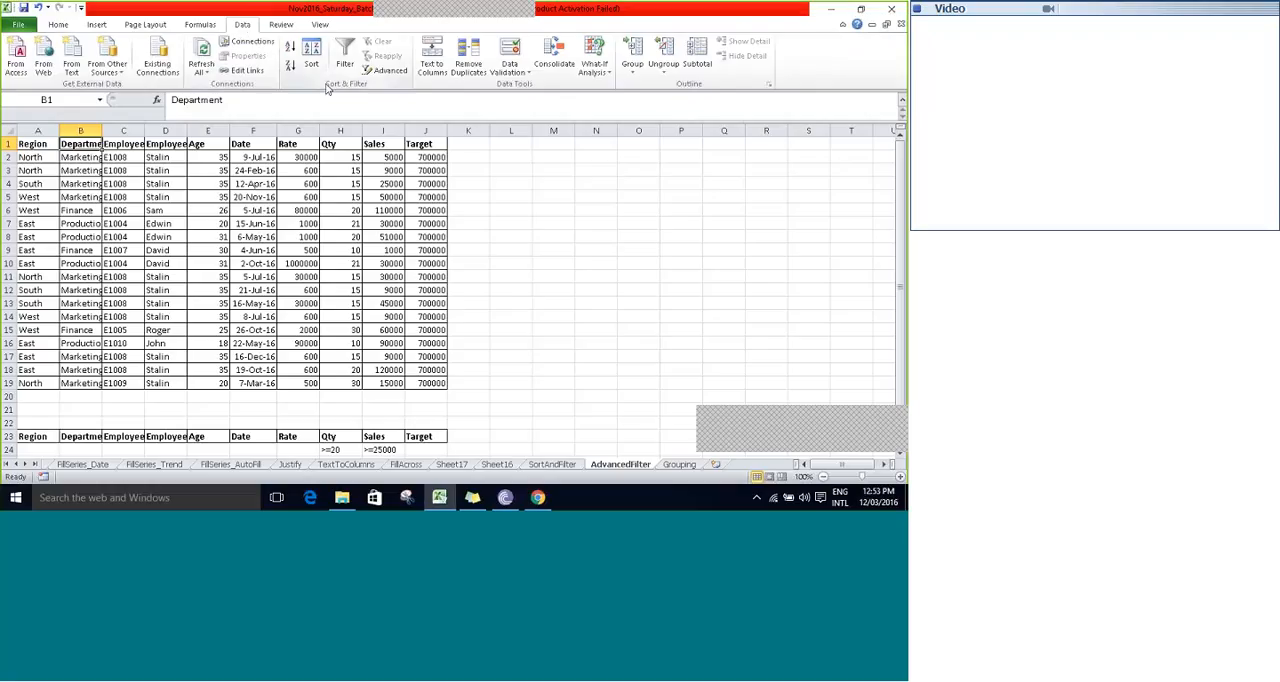
{"action": "left_click", "coordinate": [390, 72]}
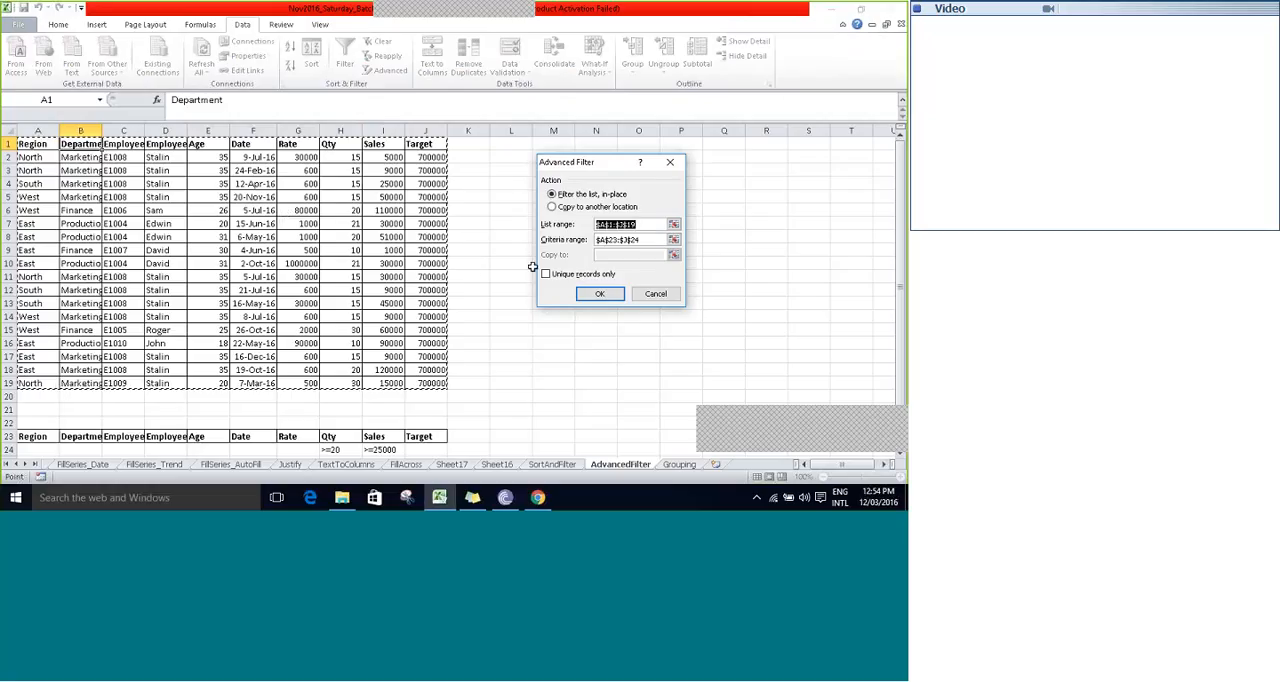
{"action": "left_click", "coordinate": [674, 240]}
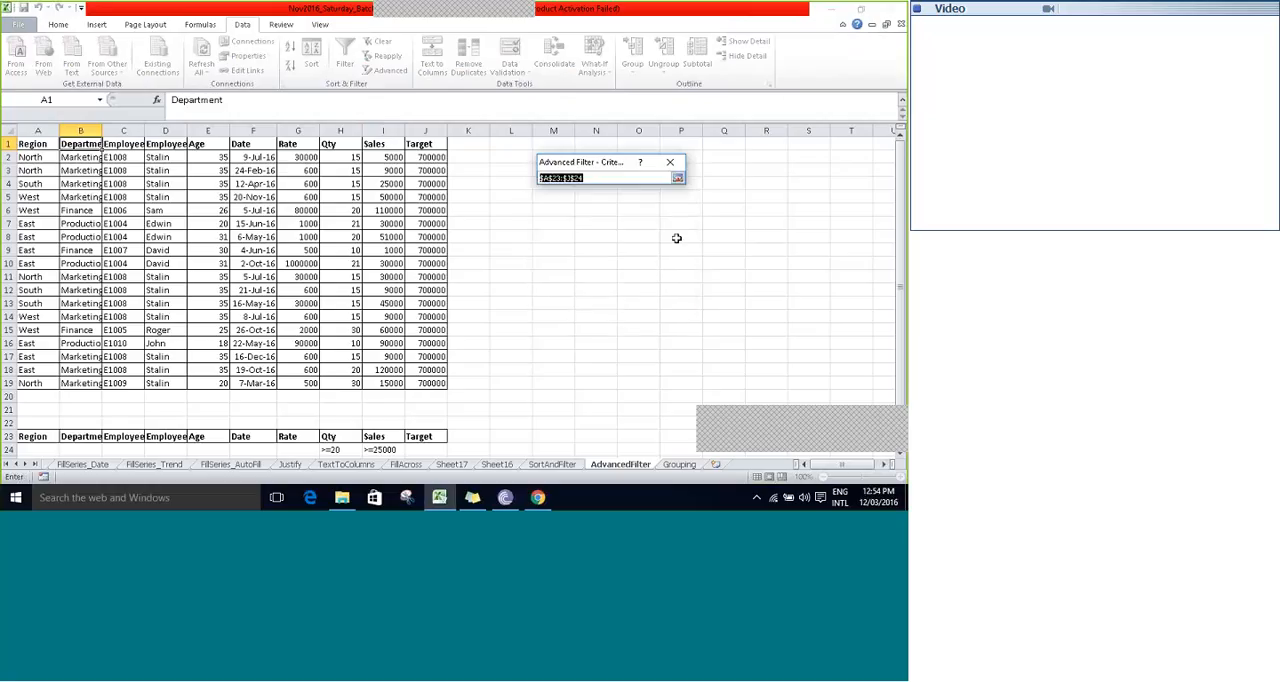
{"action": "left_click", "coordinate": [33, 438]}
{"action": "left_click_drag", "start_coordinate": [36, 440], "coordinate": [425, 449]}
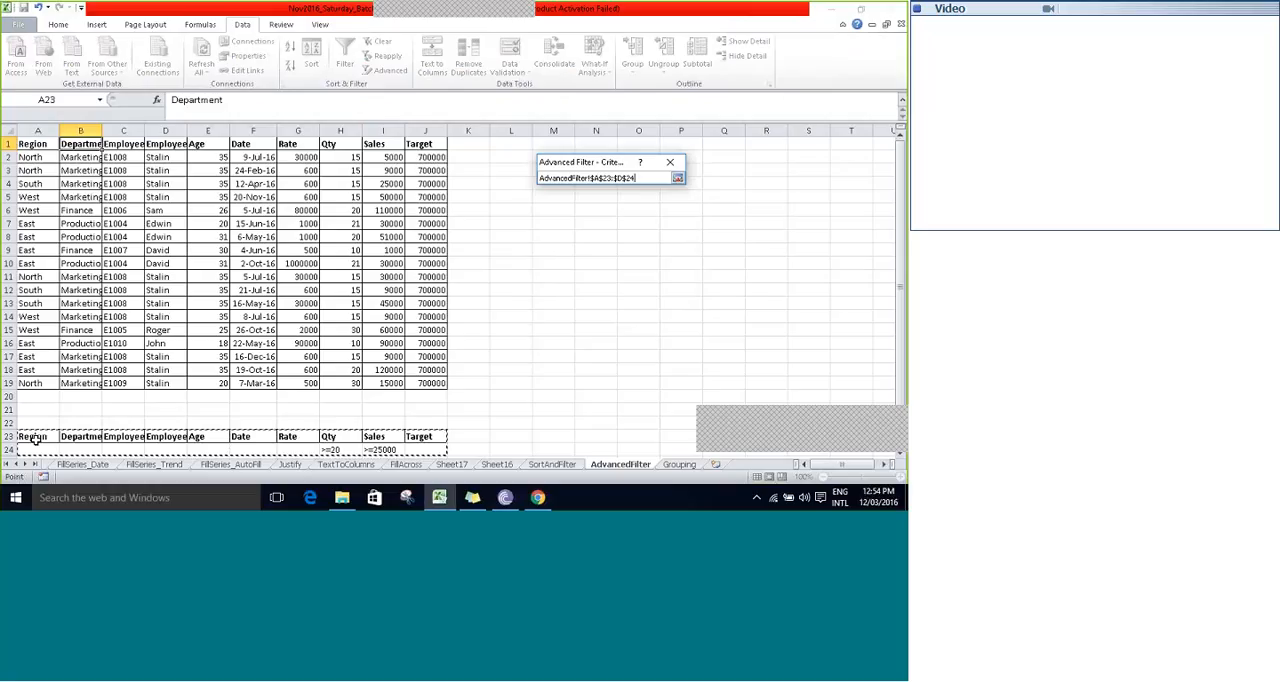
{"action": "left_click", "coordinate": [678, 178]}
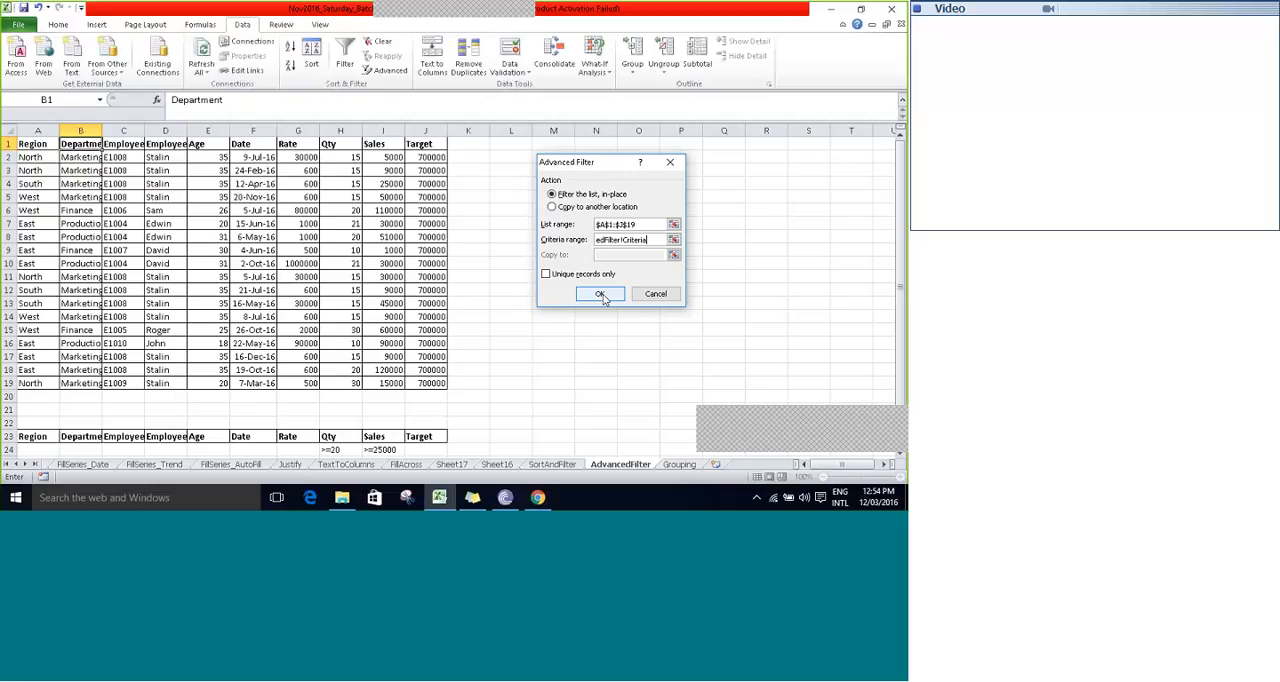
{"action": "left_click", "coordinate": [600, 294]}
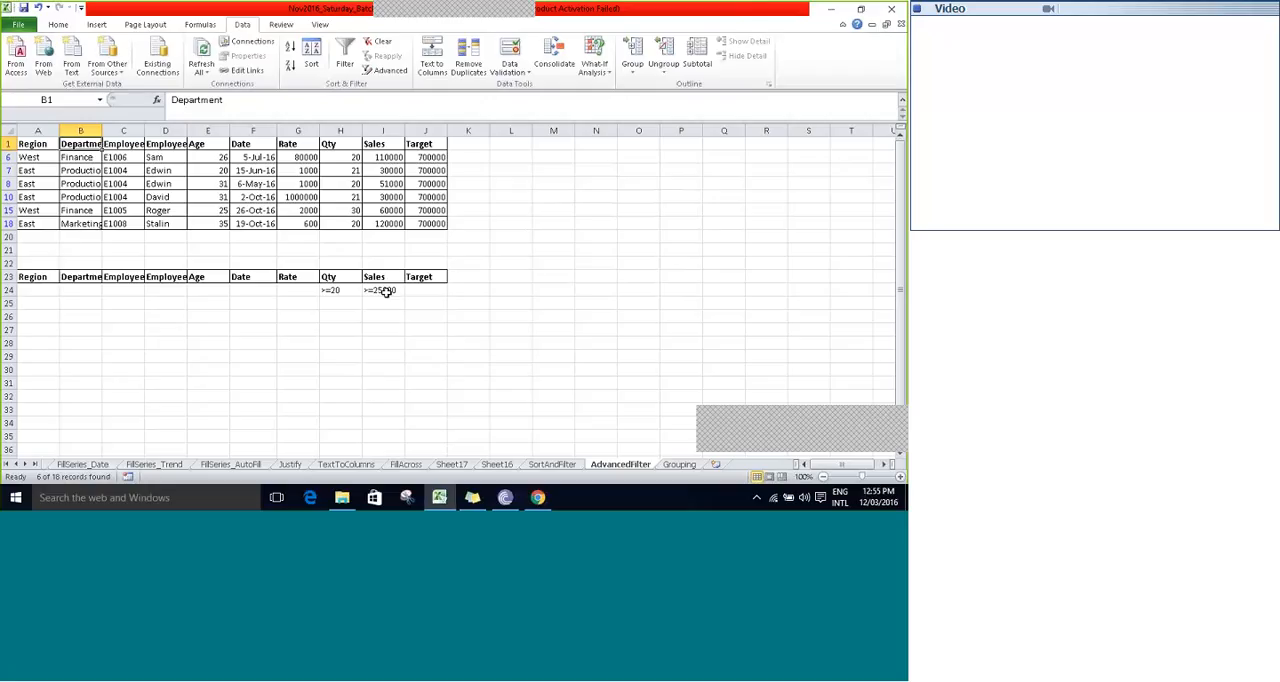
- Check the Sales and Qty conditions, and extract the source table's matching records to another location starting at A29 with the Advanced Filter
{"action": "left_click", "coordinate": [385, 291]}
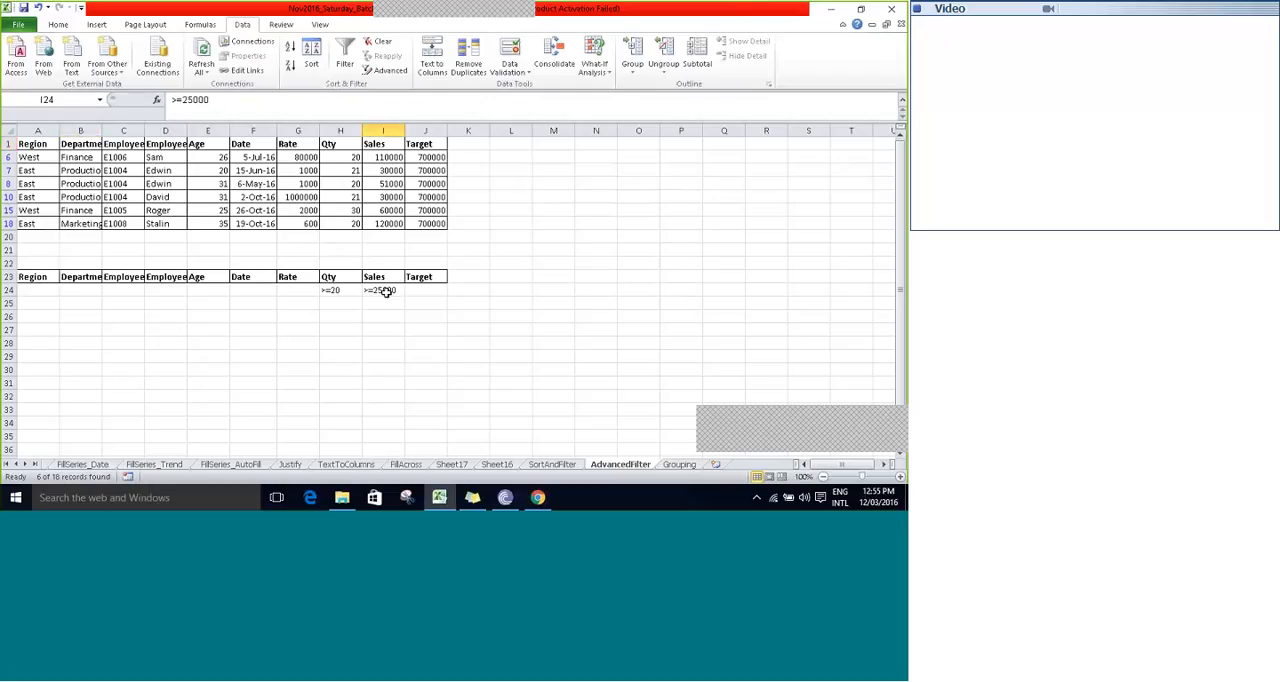
{"action": "left_click", "coordinate": [343, 291]}
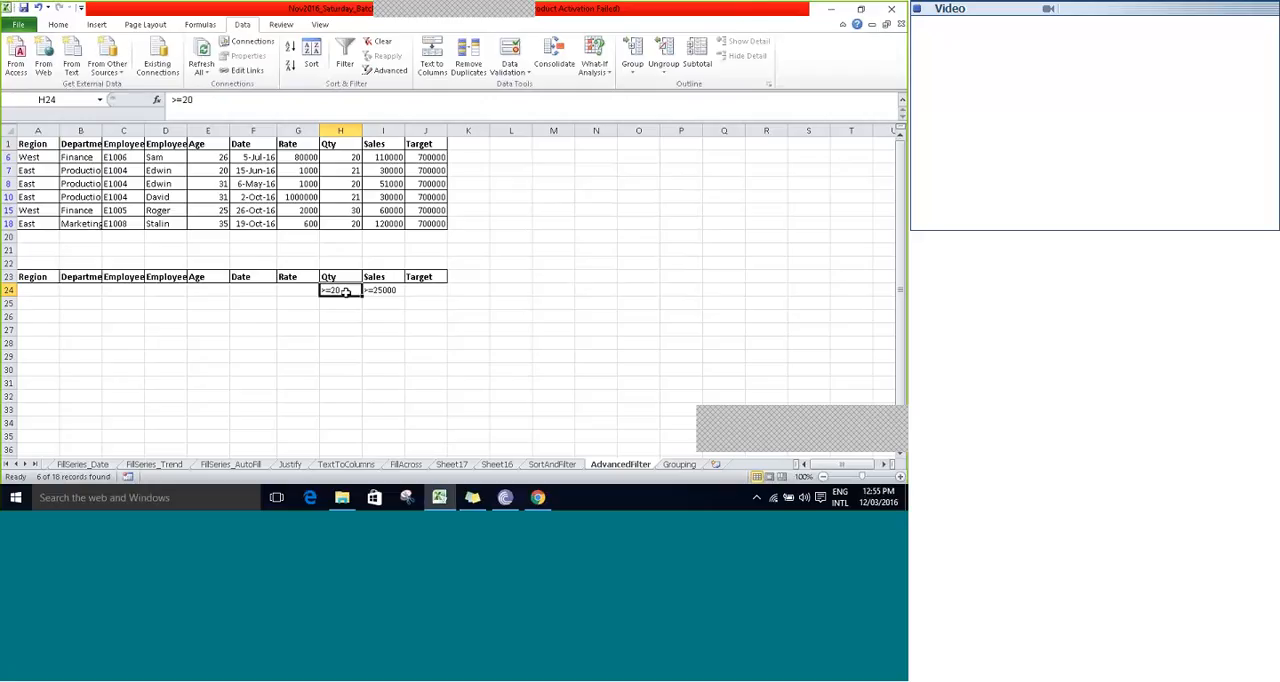
{"action": "left_click", "coordinate": [308, 166]}
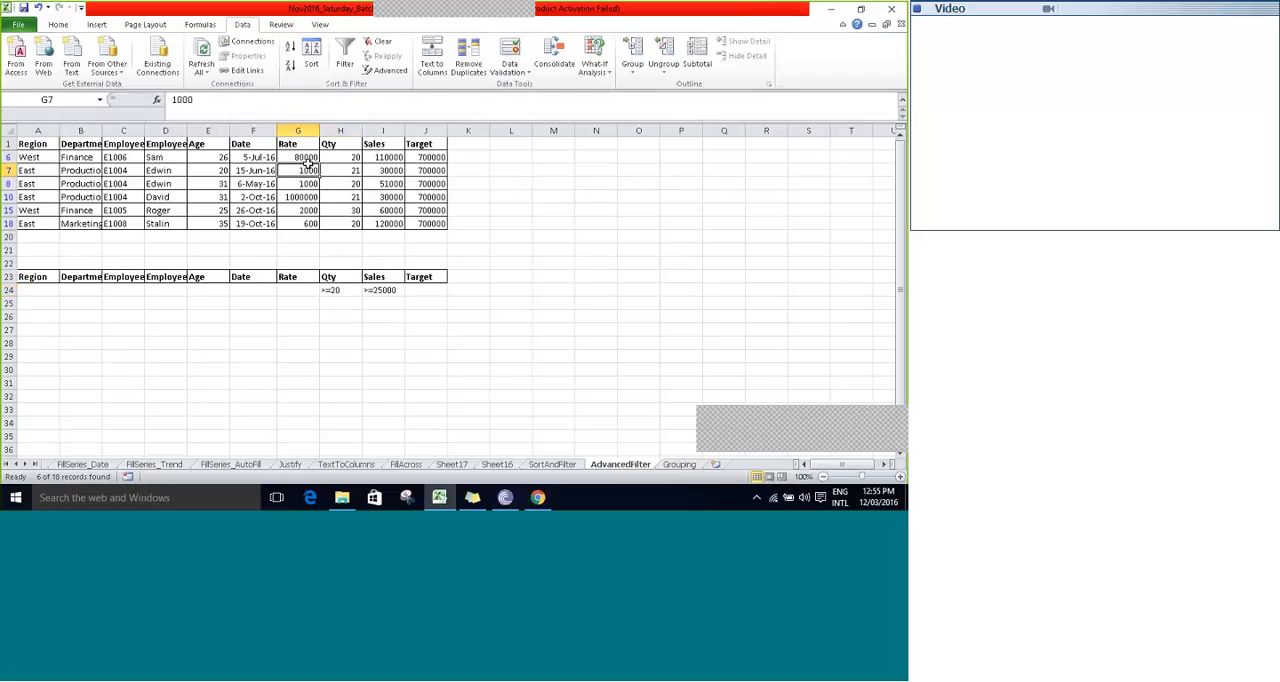
{"action": "left_click", "coordinate": [390, 70]}
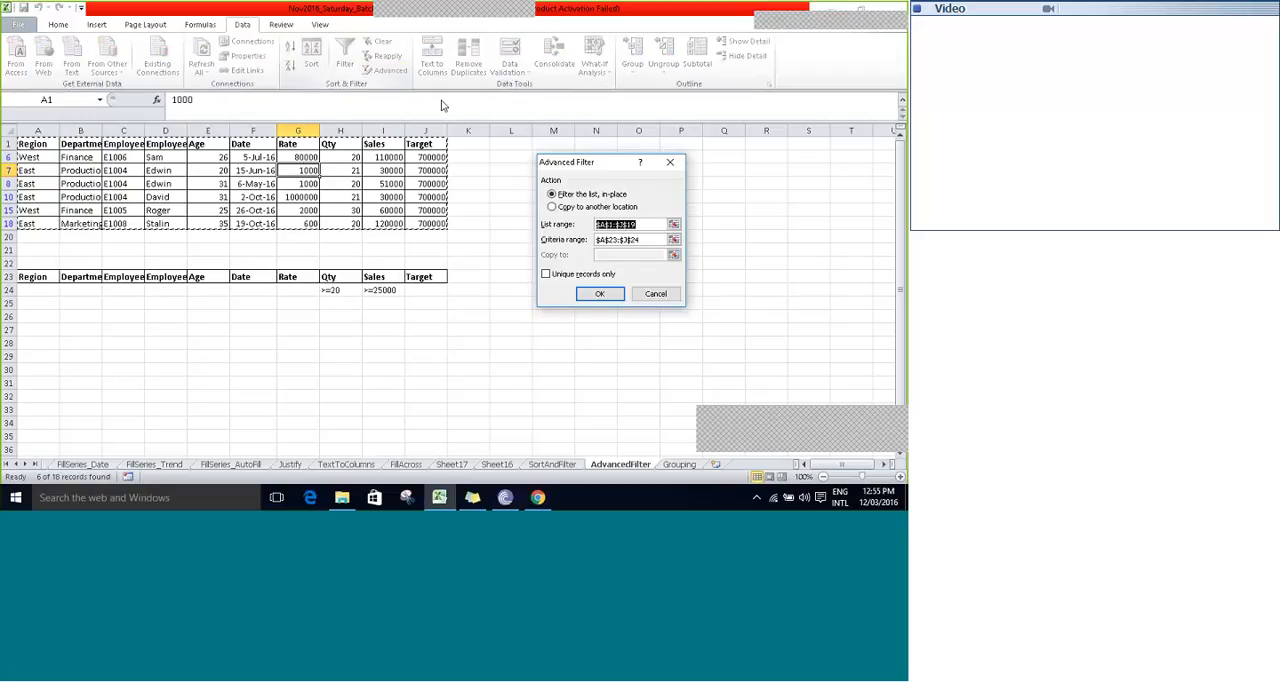
{"action": "left_click", "coordinate": [580, 207]}
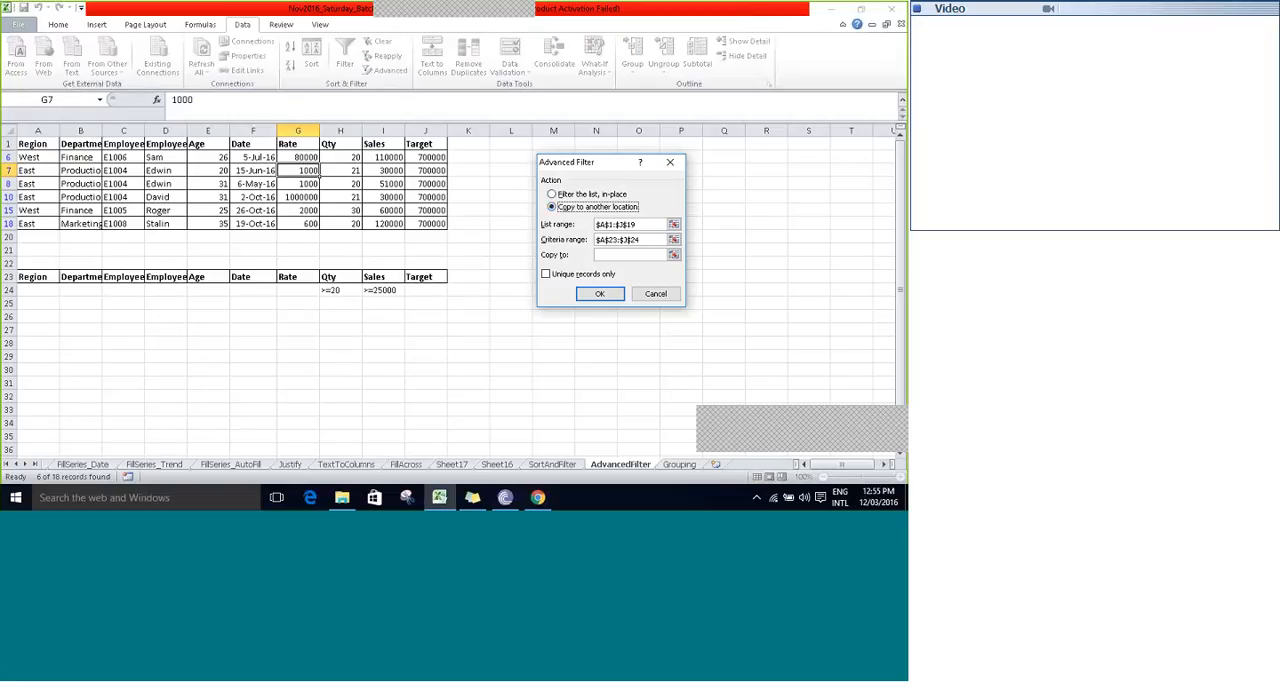
{"action": "left_click", "coordinate": [674, 254]}
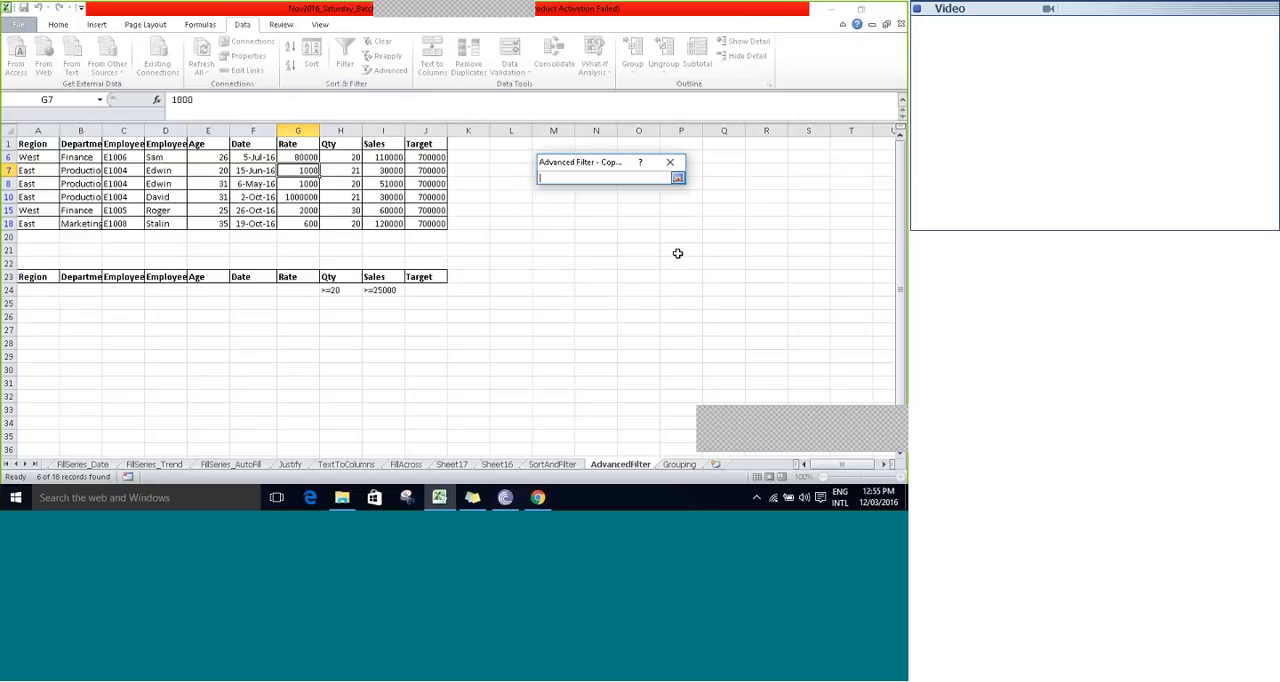
{"action": "left_click", "coordinate": [38, 361]}
{"action": "left_click", "coordinate": [38, 360]}
{"action": "left_click", "coordinate": [677, 177]}
{"action": "left_click", "coordinate": [600, 295]}
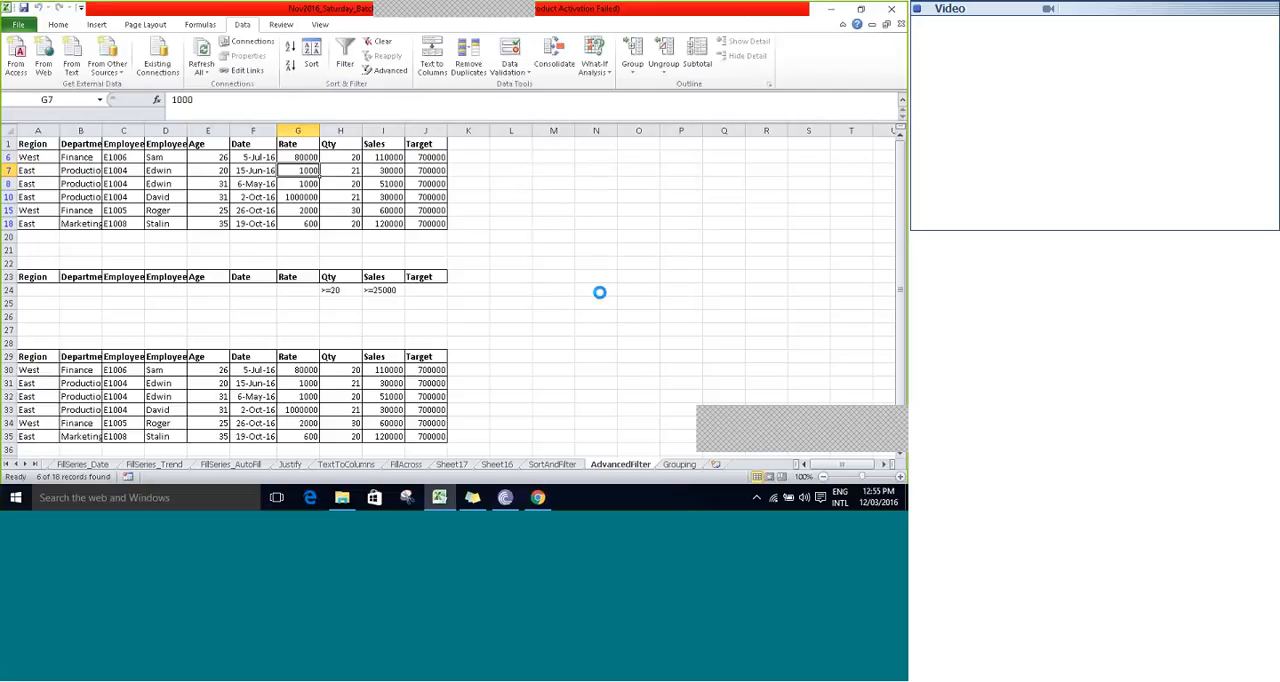
- Compare the records in the table filtered in place with the extracted records below the criteria range
{"action": "key", "text": "Up"}
{"action": "key", "text": "Up"}
{"action": "key", "text": "Left"}
{"action": "key", "text": "Left"}
{"action": "key", "text": "Left"}
{"action": "key", "text": "Left"}
{"action": "key", "text": "Left"}
{"action": "key", "text": "Left"}
{"action": "key", "text": "Down"}
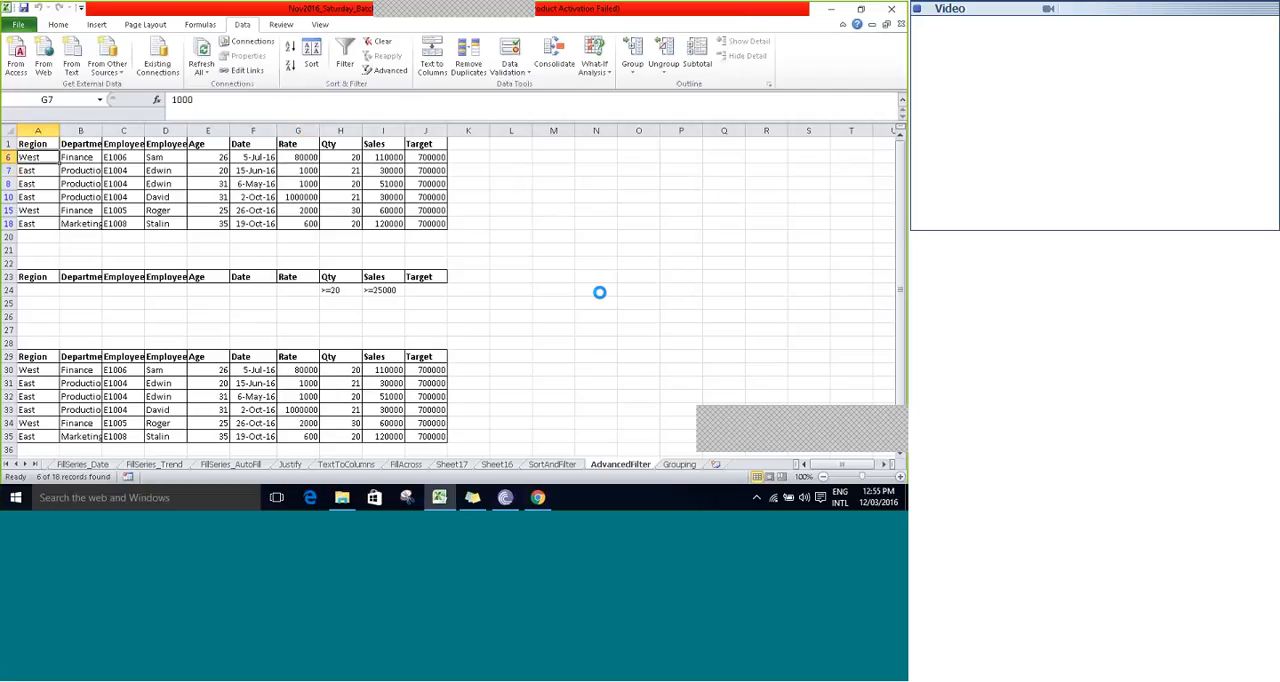
{"action": "key", "text": "ctrl+Down"}
{"action": "key", "text": "Down"}
{"action": "key", "text": "Down"}
{"action": "key", "text": "Down"}
{"action": "key", "text": "Down"}
{"action": "key", "text": "Down"}
{"action": "key", "text": "Down"}
{"action": "key", "text": "Down"}
{"action": "key", "text": "Down"}
{"action": "key", "text": "Down"}
{"action": "key", "text": "Down"}
{"action": "key", "text": "Down"}
{"action": "key", "text": "Down"}
{"action": "key", "text": "Down"}
{"action": "key", "text": "Down"}
{"action": "key", "text": "Down"}
{"action": "key", "text": "Down"}
{"action": "key", "text": "Down"}
{"action": "key", "text": "Down"}
{"action": "key", "text": "Down"}
{"action": "key", "text": "Down"}
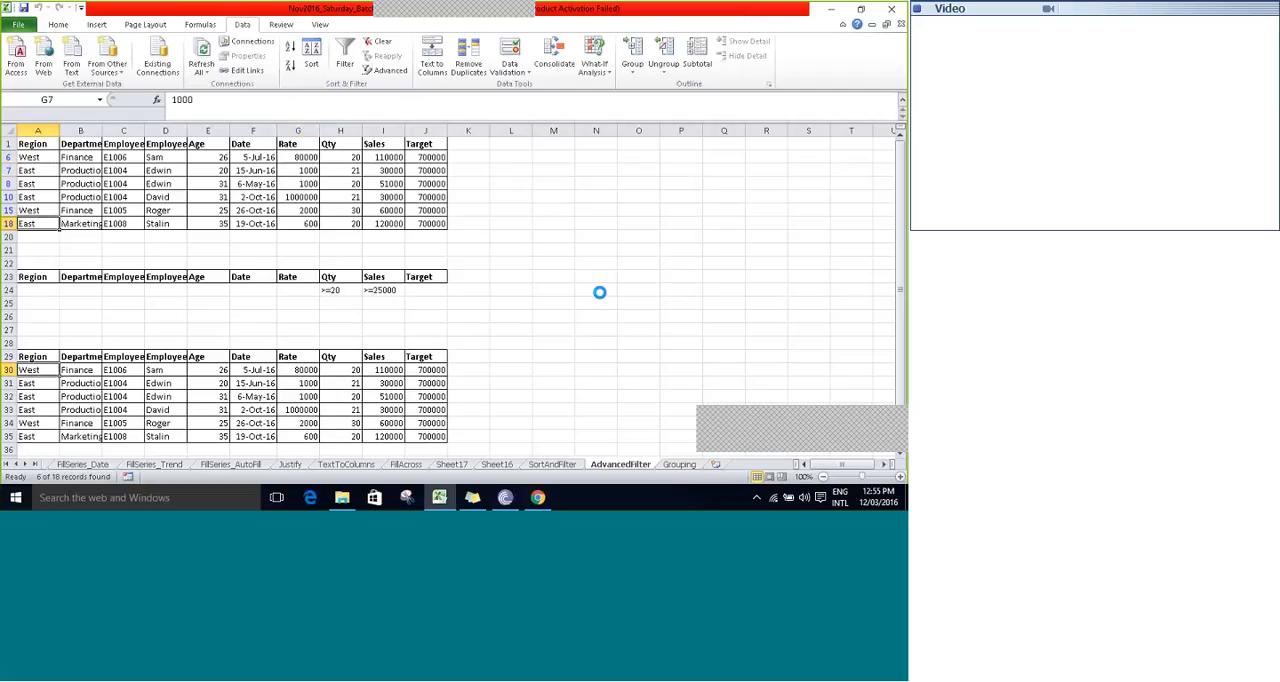
{"action": "key", "text": "Up"}
{"action": "key", "text": "Up"}
{"action": "key", "text": "Up"}
{"action": "key", "text": "Up"}
{"action": "key", "text": "Up"}
{"action": "key", "text": "Up"}
{"action": "key", "text": "Up"}
{"action": "key", "text": "Up"}
{"action": "key", "text": "Up"}
{"action": "key", "text": "Up"}
{"action": "key", "text": "Up"}
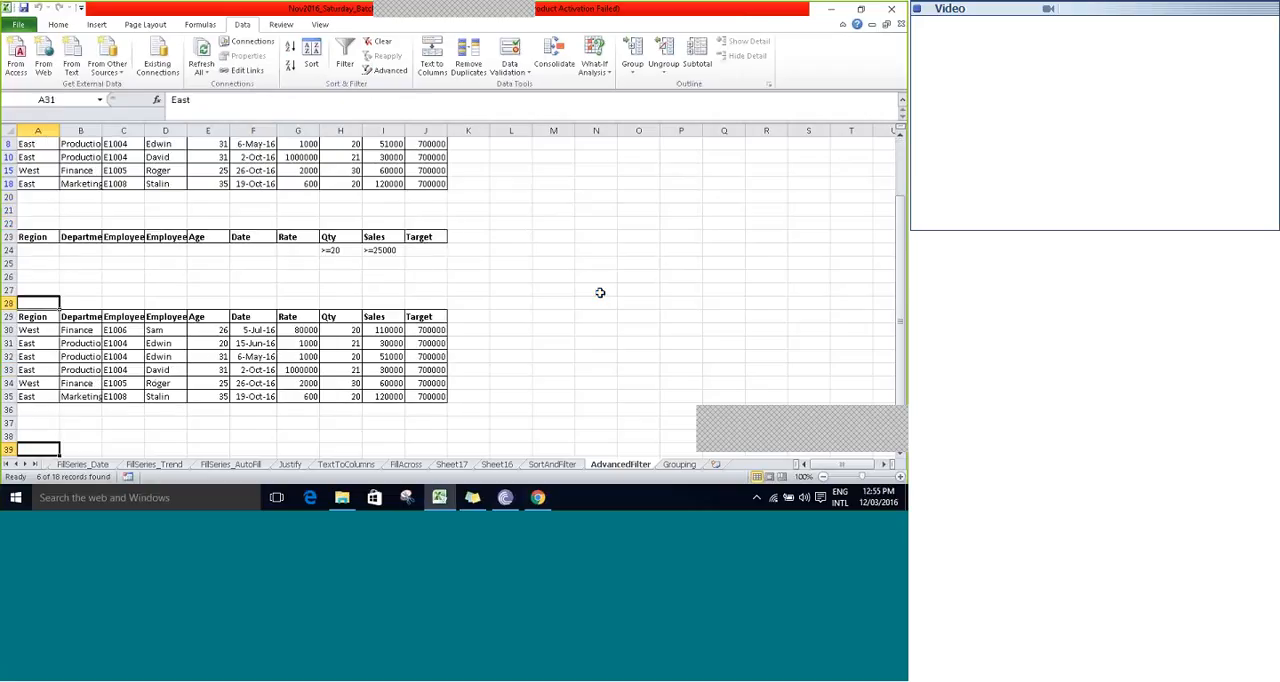
- Examine the extracted list's headers and its Qty values
{"action": "key", "text": "Down"}
{"action": "key", "text": "Right"}
{"action": "key", "text": "Right"}
{"action": "key", "text": "Right"}
{"action": "key", "text": "Right"}
{"action": "key", "text": "Right"}
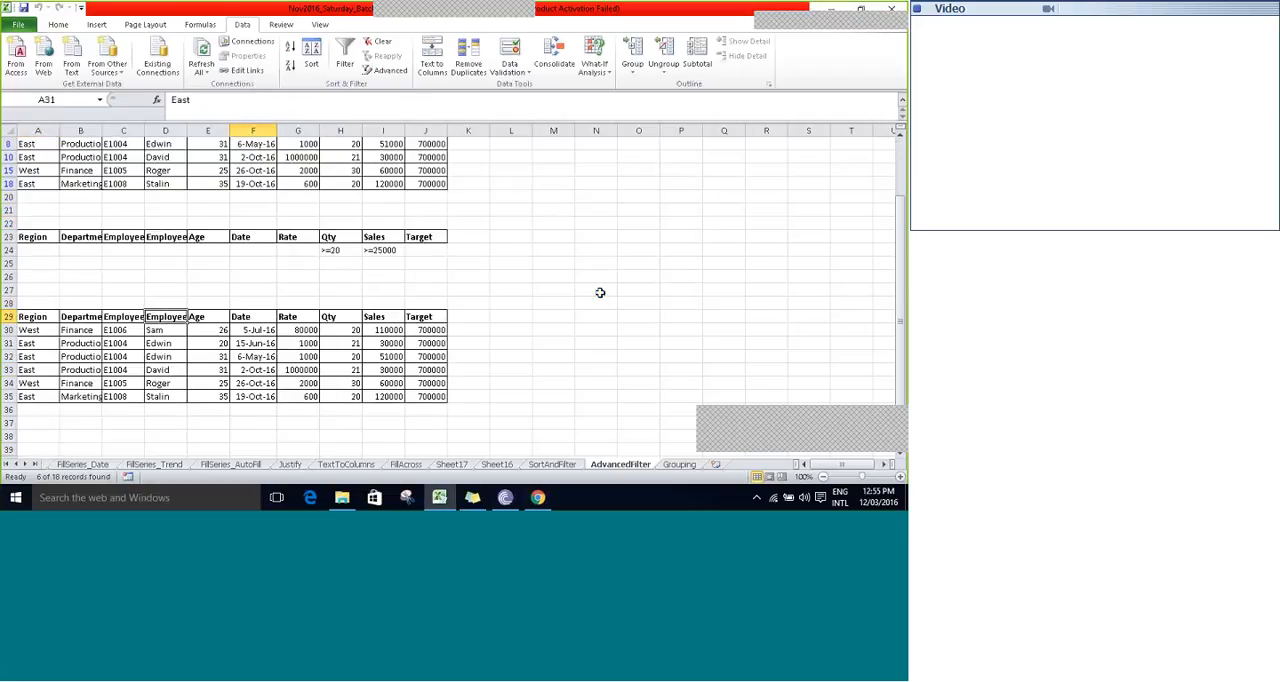
{"action": "key", "text": "Right"}
{"action": "key", "text": "Right"}
{"action": "key", "text": "Down"}
{"action": "key", "text": "Down"}
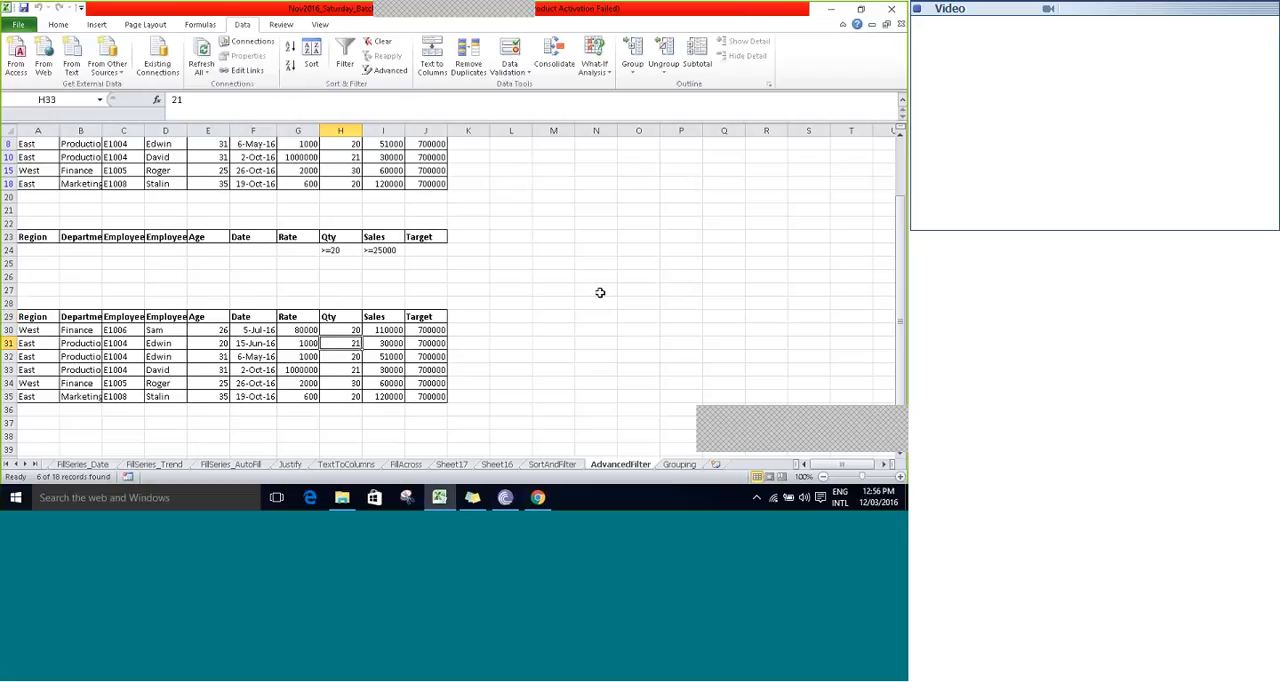
- Set the Qty condition in H24 of the criteria range to >=25
{"action": "key", "text": "Up"}
{"action": "key", "text": "Up"}
{"action": "key", "text": "Up"}
{"action": "key", "text": "Up"}
{"action": "key", "text": "Up"}
{"action": "key", "text": "Up"}
{"action": "key", "text": "Up"}
{"action": "key", "text": "Up"}
{"action": "key", "text": "Up"}
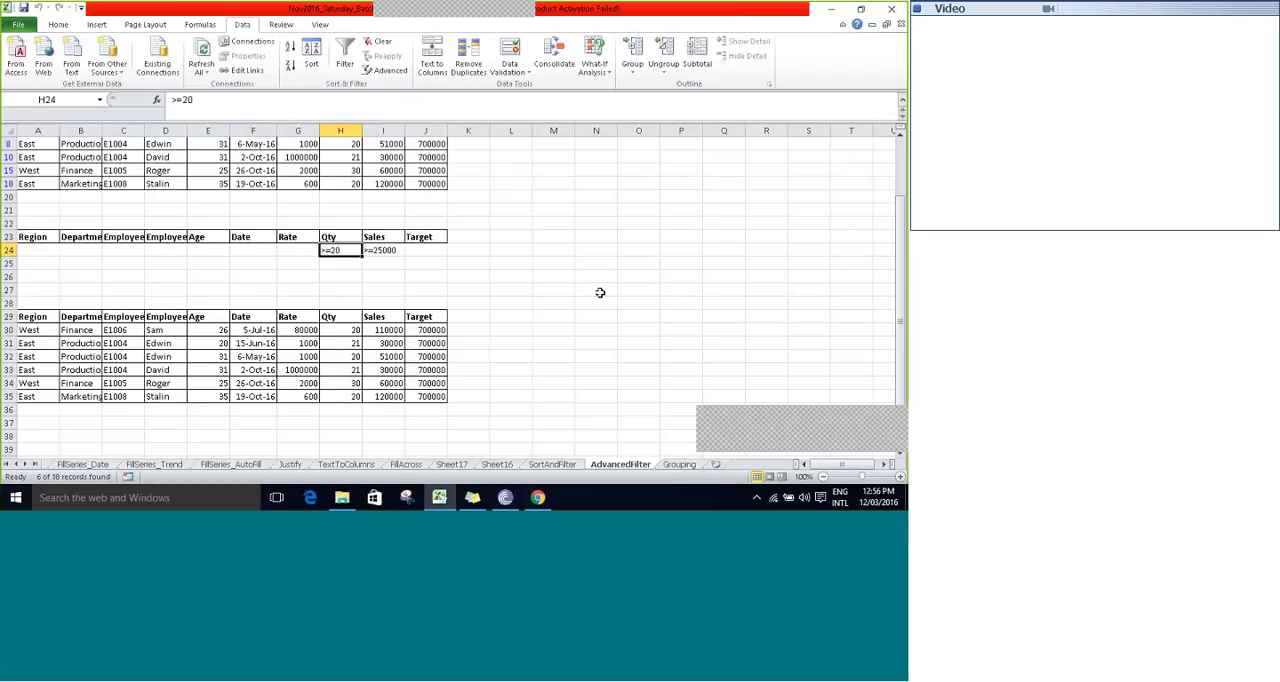
{"action": "key", "text": "F2"}
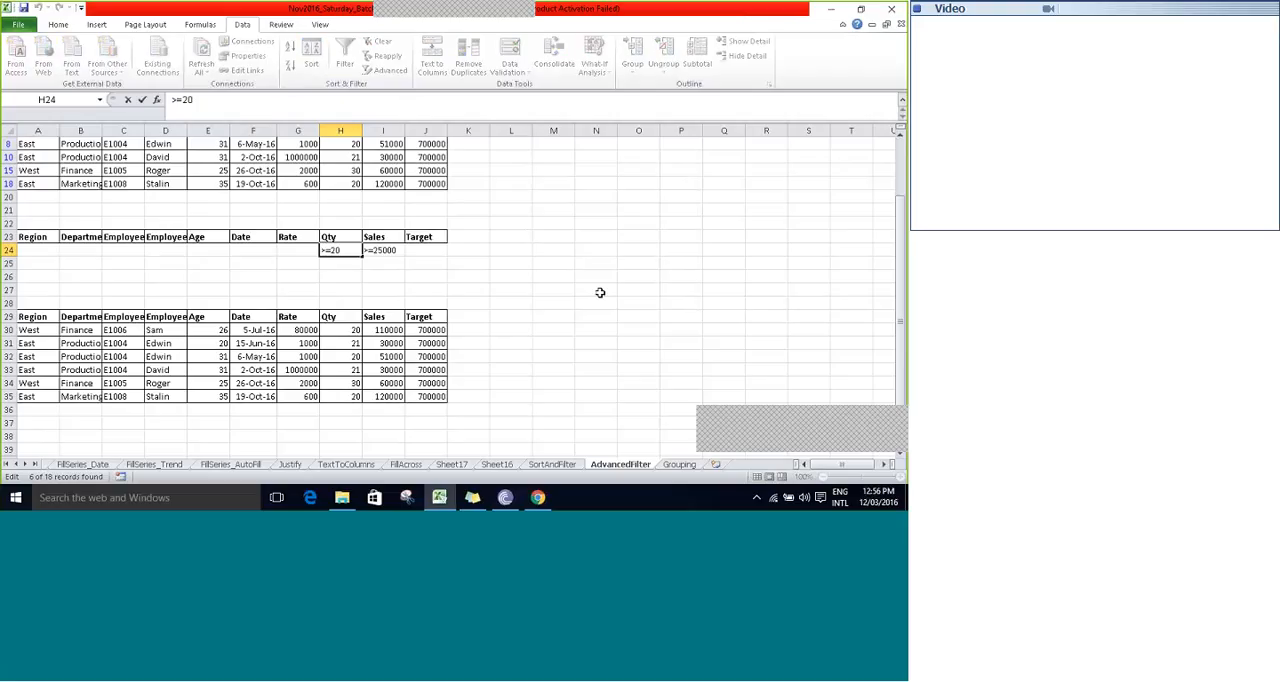
{"action": "key", "text": "BackSpace"}
{"action": "key", "text": "Tab"}
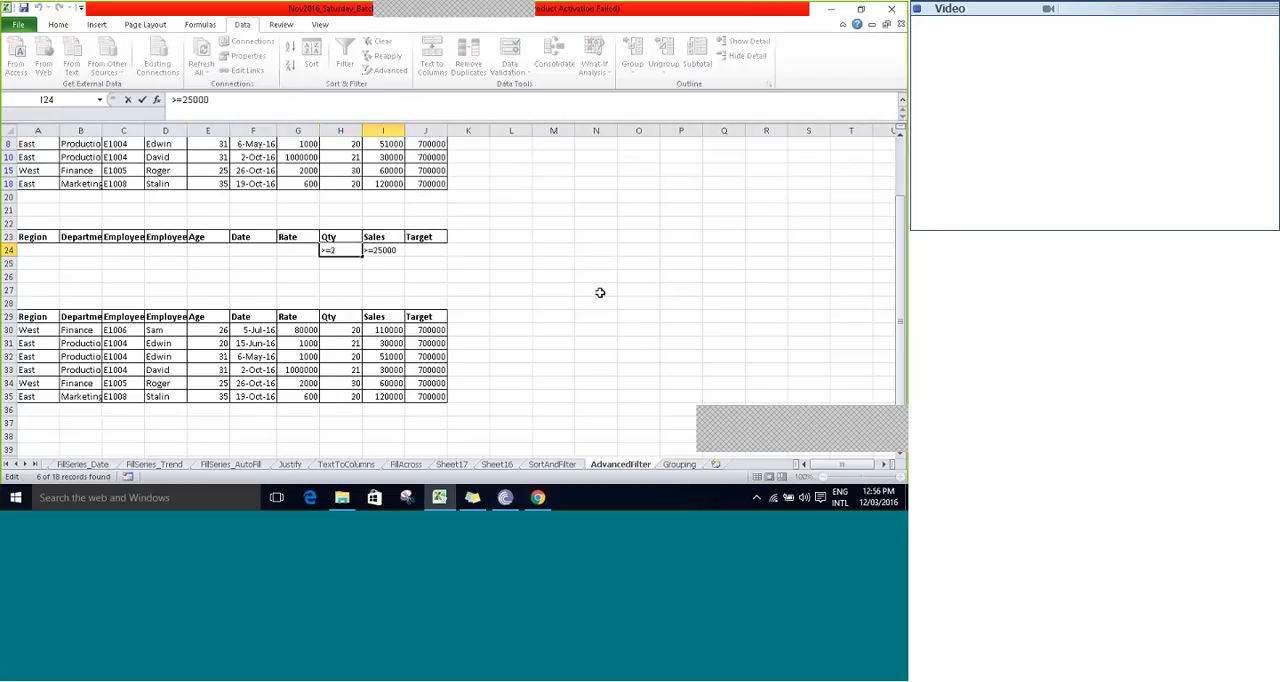
{"action": "type", "text": "5"}
- Set the Sales condition in I24 of the criteria range to >=50000
{"action": "key", "text": "F2"}
{"action": "key", "text": "Left"}
{"action": "key", "text": "Left"}
{"action": "key", "text": "Left"}
{"action": "key", "text": "Left"}
{"action": "key", "text": "BackSpace"}
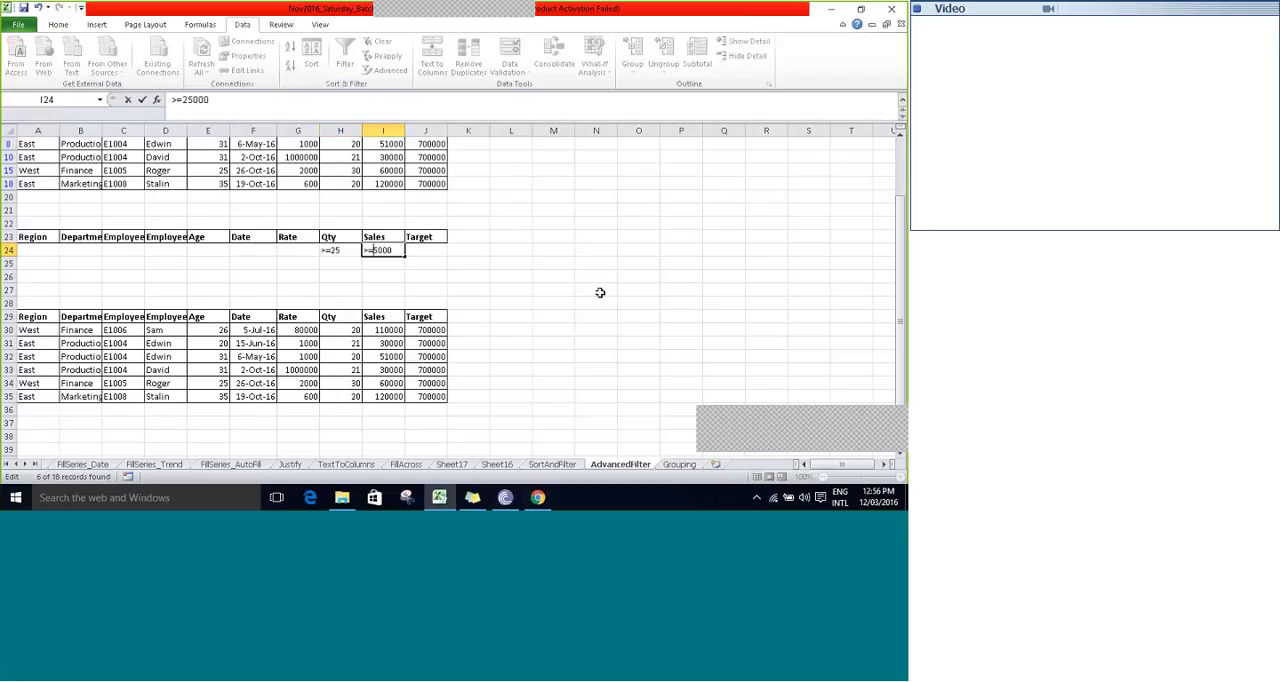
{"action": "type", "text": "5"}
{"action": "key", "text": "ctrl+Return"}
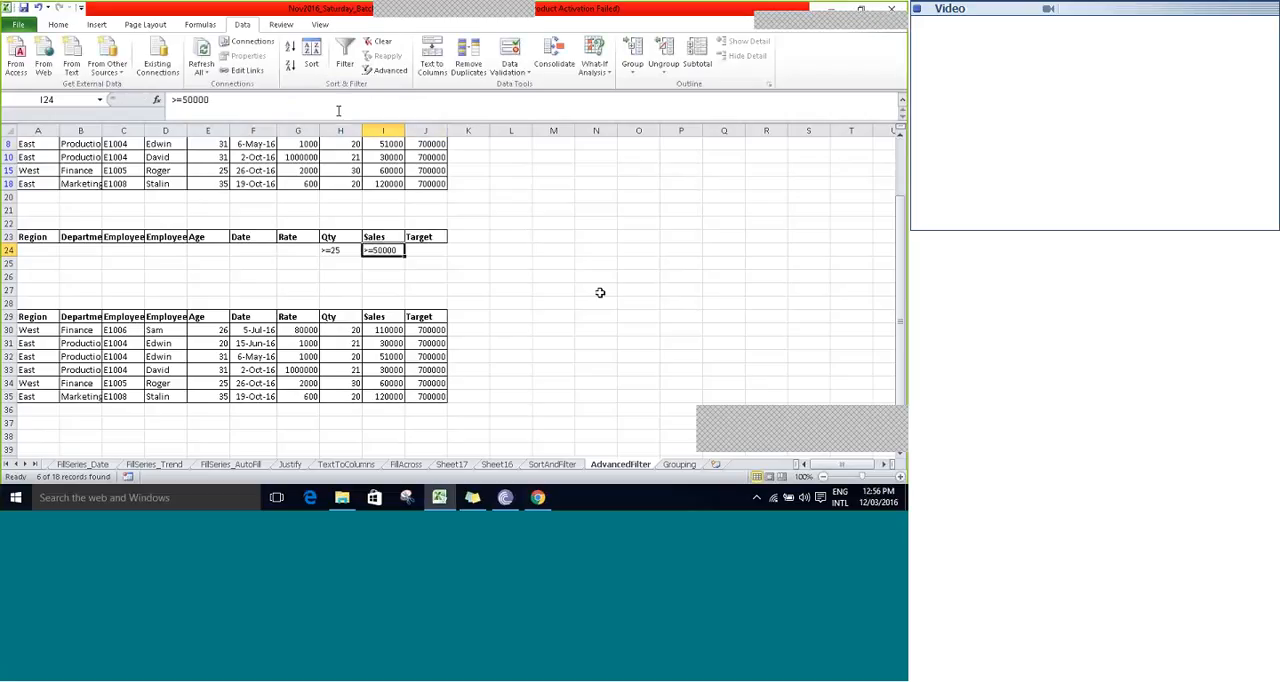
- Try to update the filter results for the new conditions by refreshing all data
{"action": "left_click", "coordinate": [201, 70]}
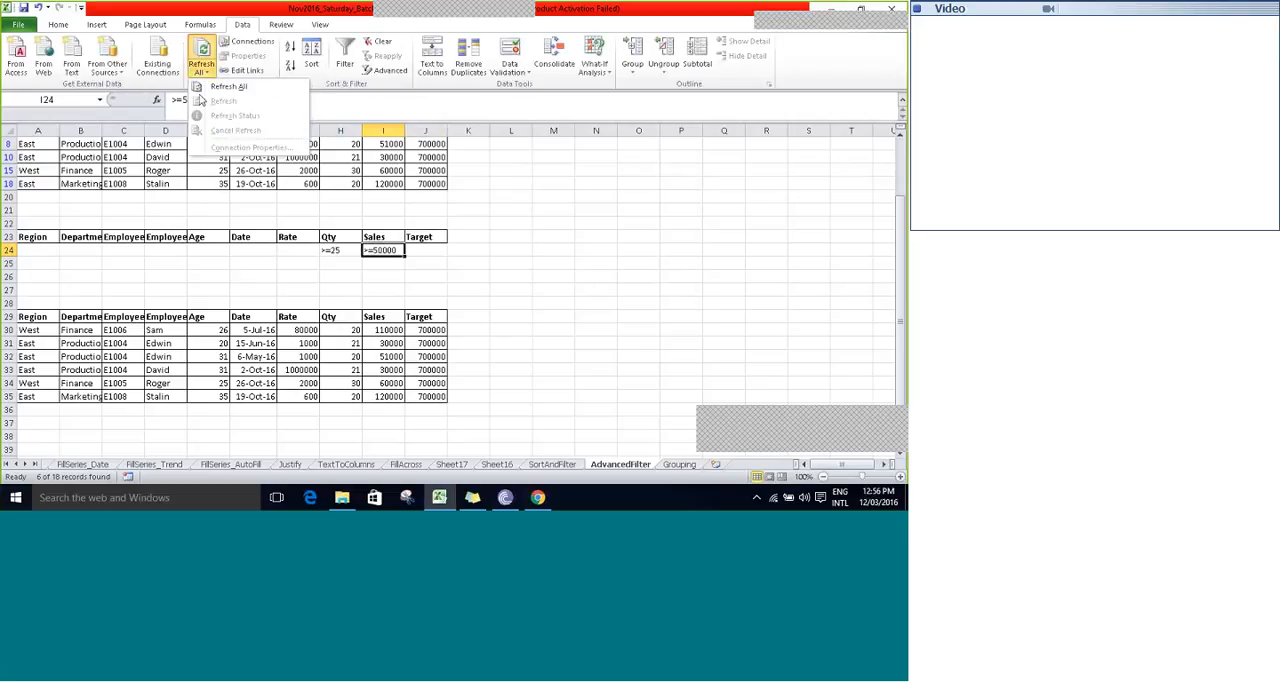
{"action": "left_click", "coordinate": [208, 86]}
{"action": "left_click", "coordinate": [202, 72]}
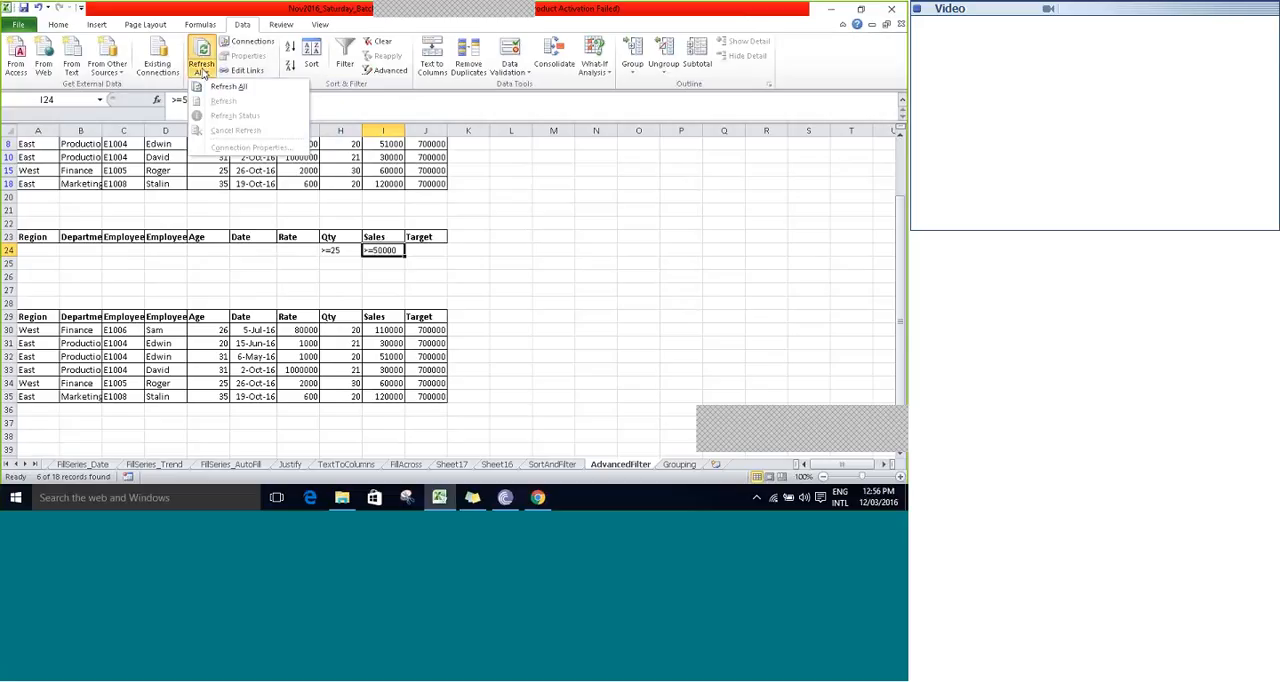
{"action": "left_click", "coordinate": [210, 86]}
- Start an Advanced Filter on the main list and set its criteria range to A23:J24
{"action": "left_click", "coordinate": [247, 140]}
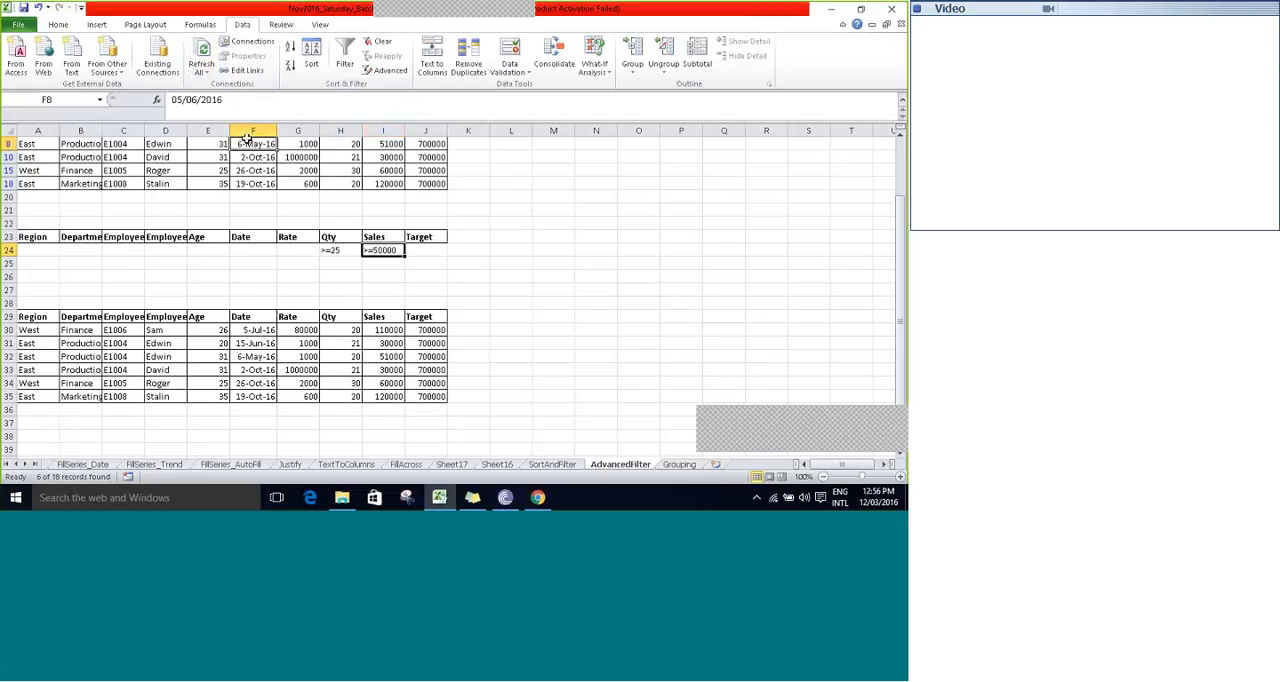
{"action": "scroll", "coordinate": [250, 140], "scroll_direction": "up", "scroll_amount": 3}
{"action": "left_click", "coordinate": [252, 157]}
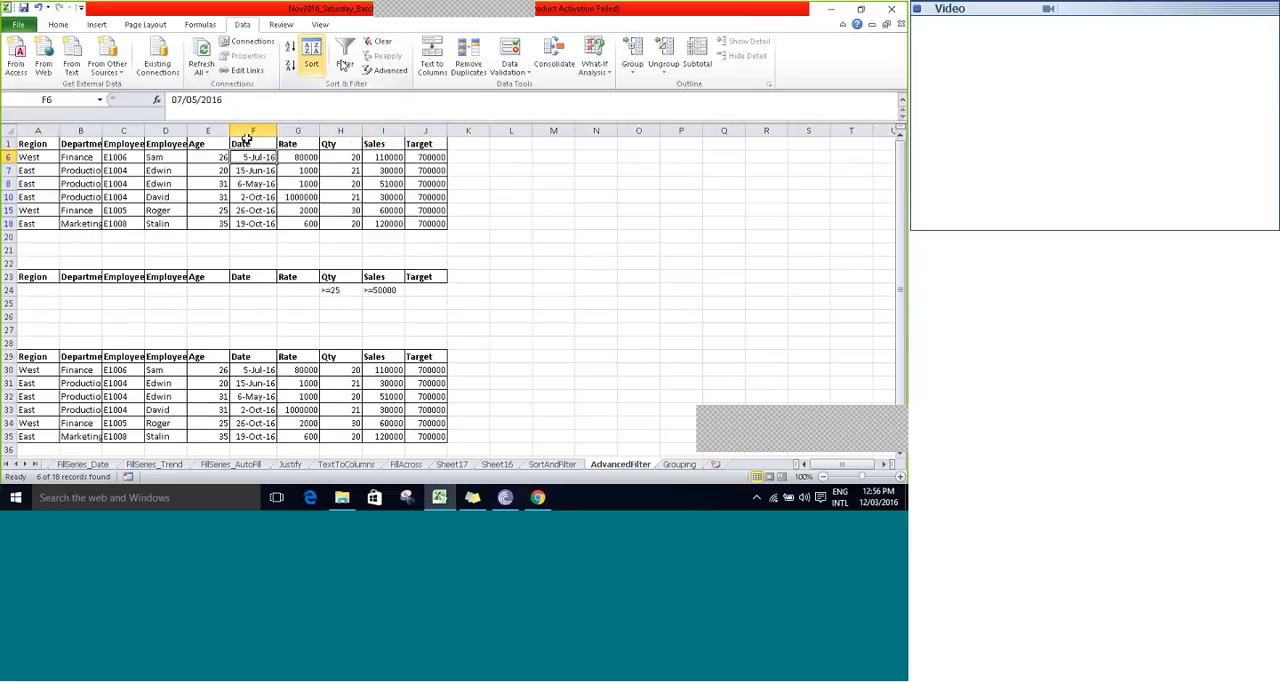
{"action": "left_click", "coordinate": [383, 70]}
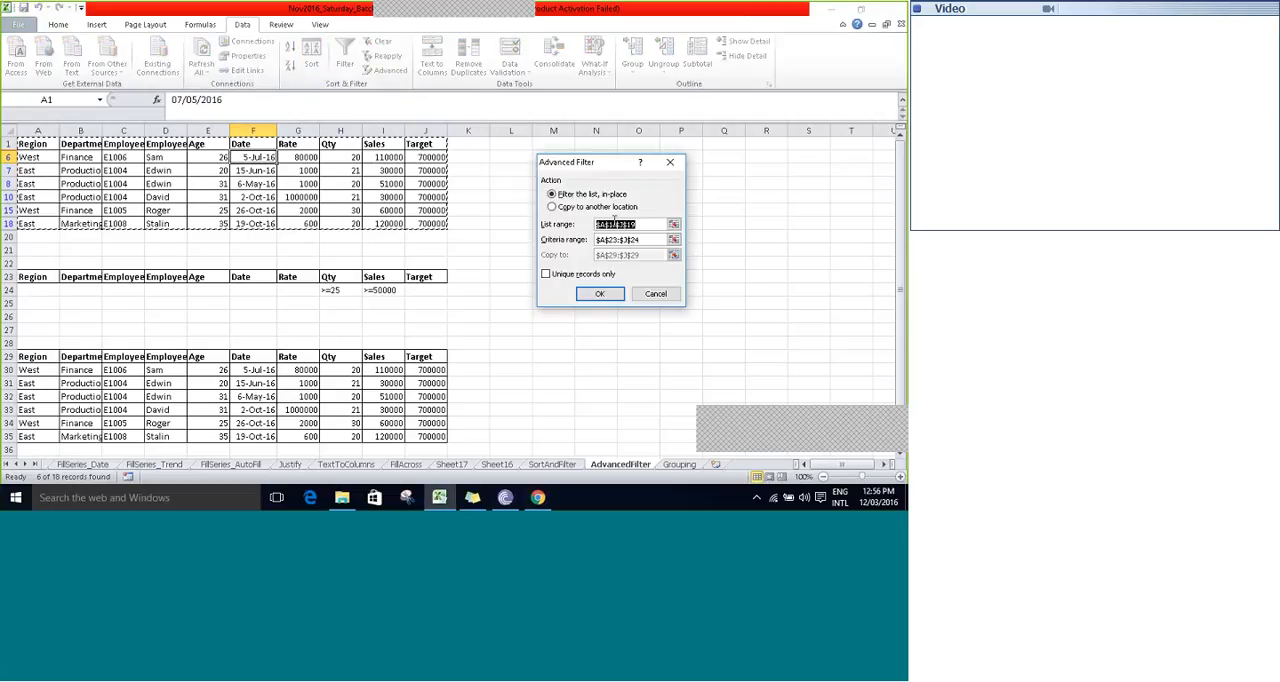
{"action": "left_click", "coordinate": [674, 241]}
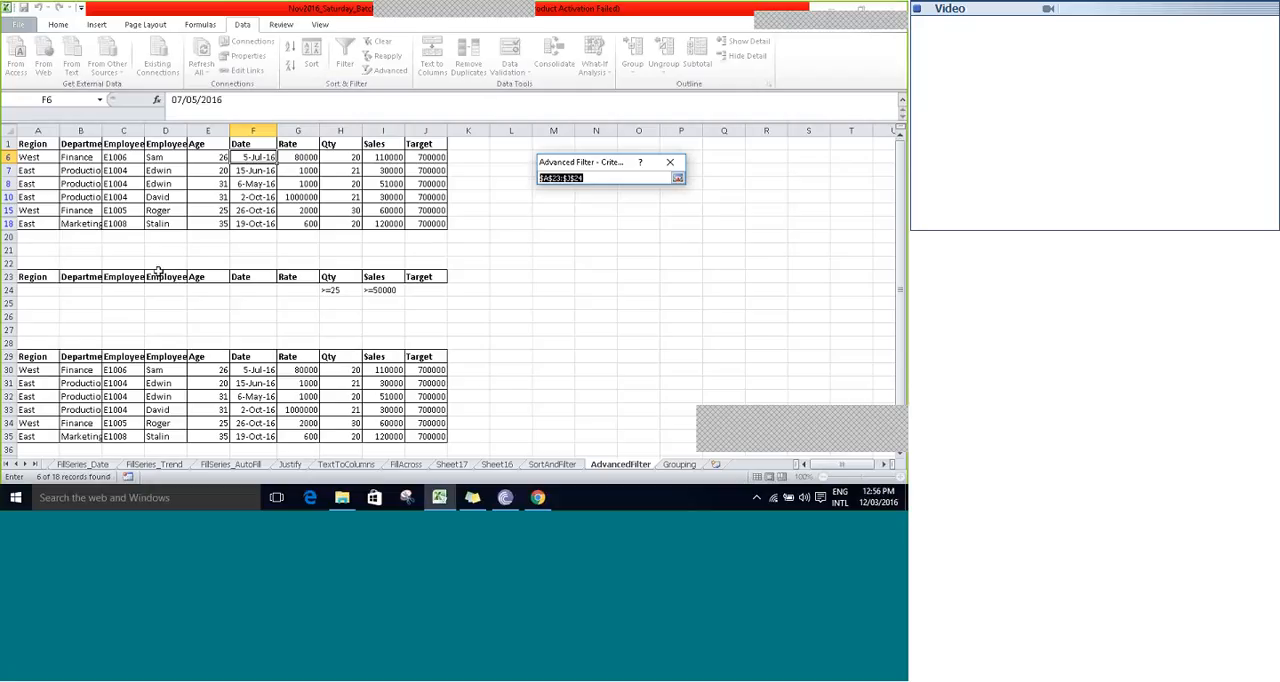
{"action": "left_click", "coordinate": [32, 281]}
{"action": "key", "text": "ctrl+shift+Right"}
{"action": "key", "text": "shift+Down"}
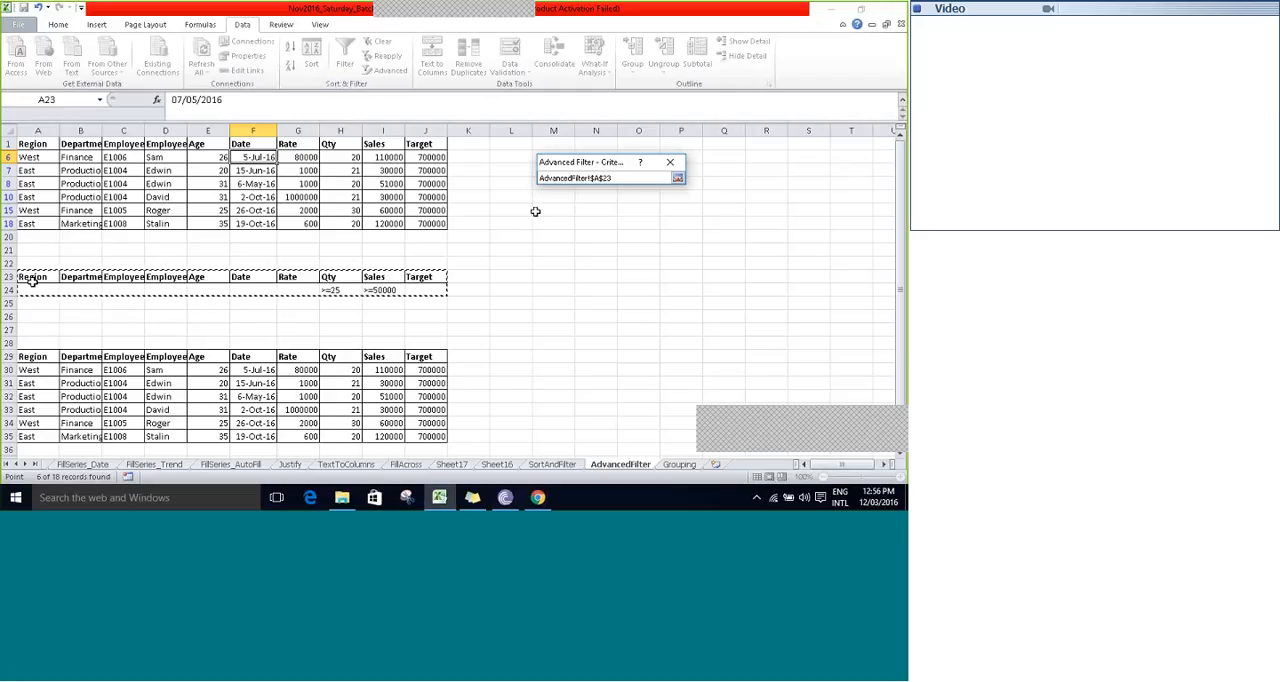
{"action": "left_click", "coordinate": [678, 179]}
- Copy the filtered records to another location, with A39 on the AdvancedFilter sheet as the destination
{"action": "left_click", "coordinate": [569, 210]}
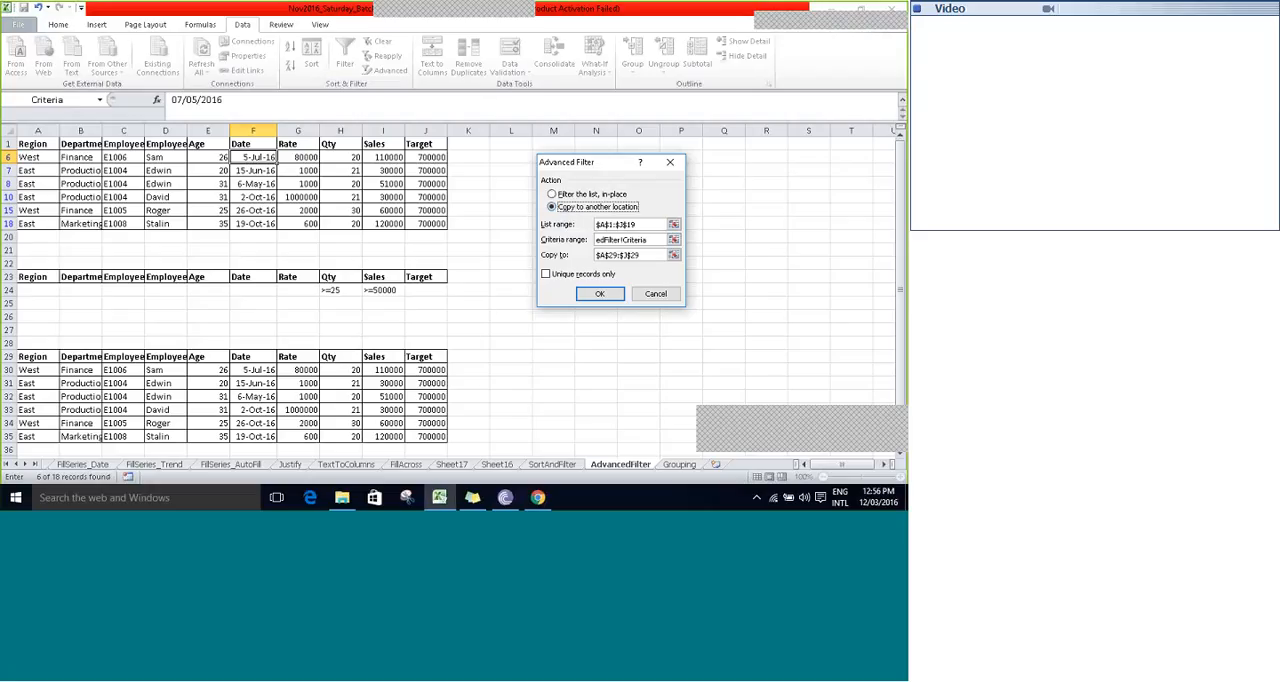
{"action": "left_click", "coordinate": [673, 256]}
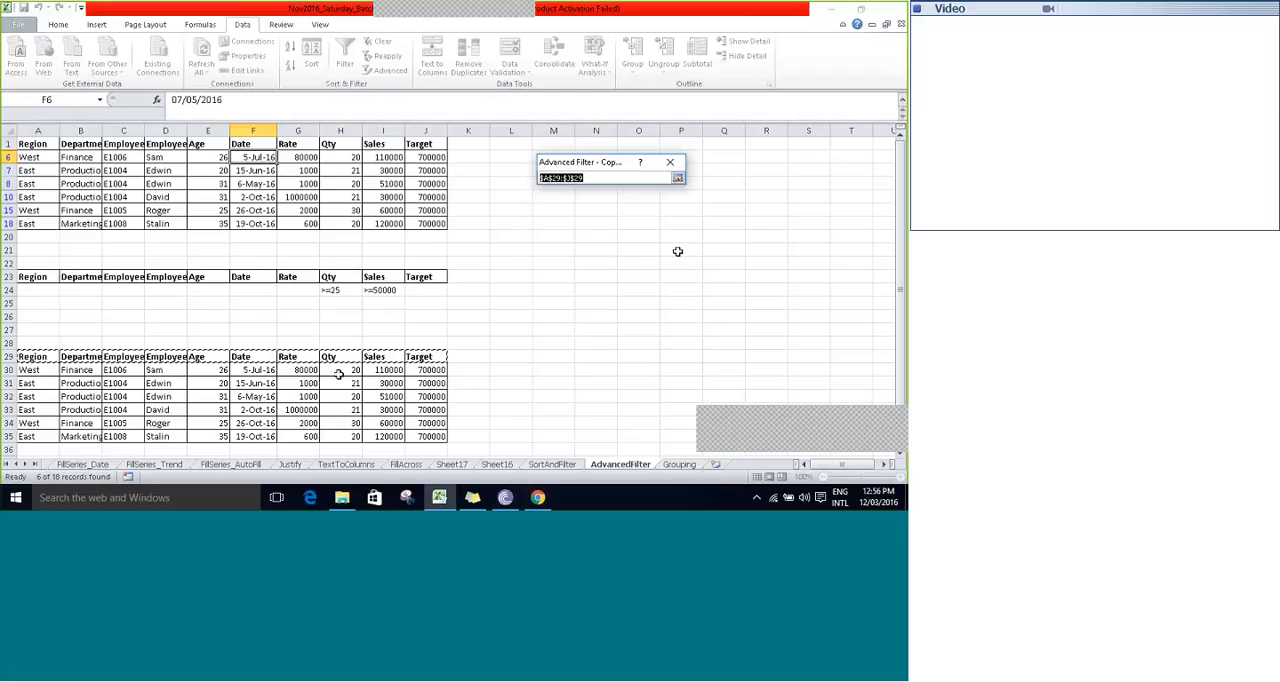
{"action": "left_click", "coordinate": [188, 422]}
{"action": "key", "text": "Down"}
{"action": "key", "text": "Down"}
{"action": "key", "text": "Down"}
{"action": "key", "text": "Down"}
{"action": "key", "text": "Down"}
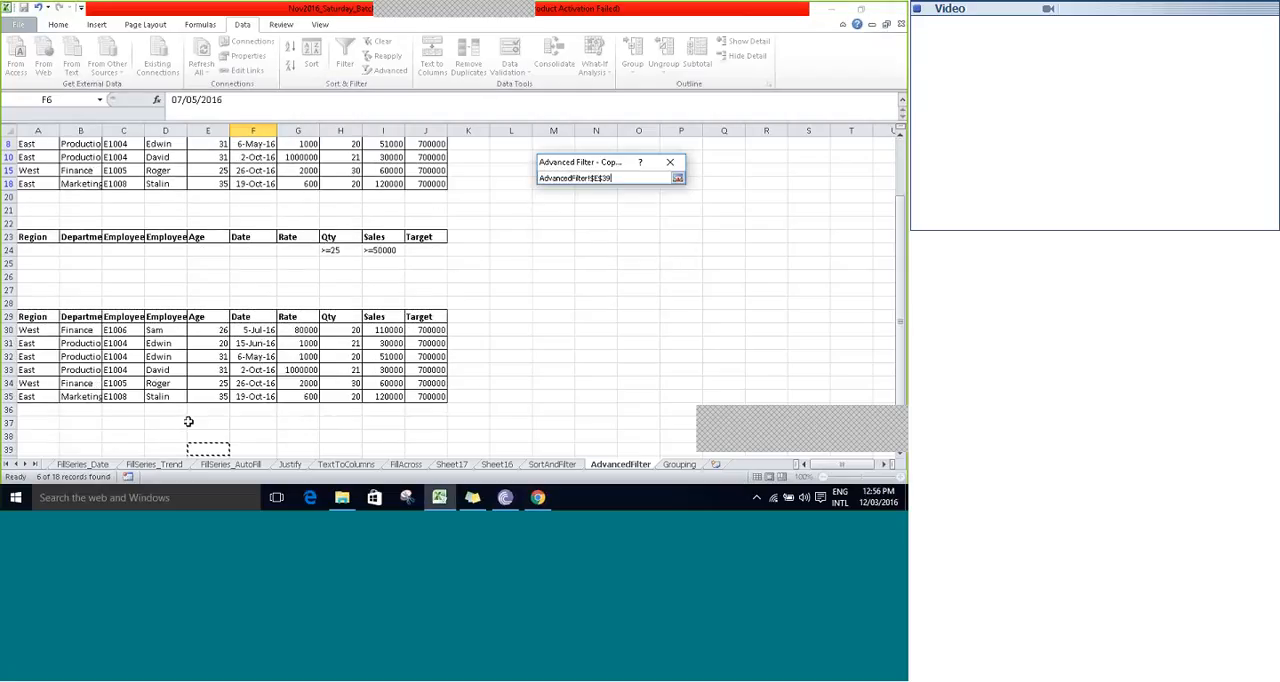
{"action": "key", "text": "Left"}
{"action": "key", "text": "Left"}
{"action": "key", "text": "Left"}
{"action": "key", "text": "Left"}
{"action": "left_click", "coordinate": [677, 179]}
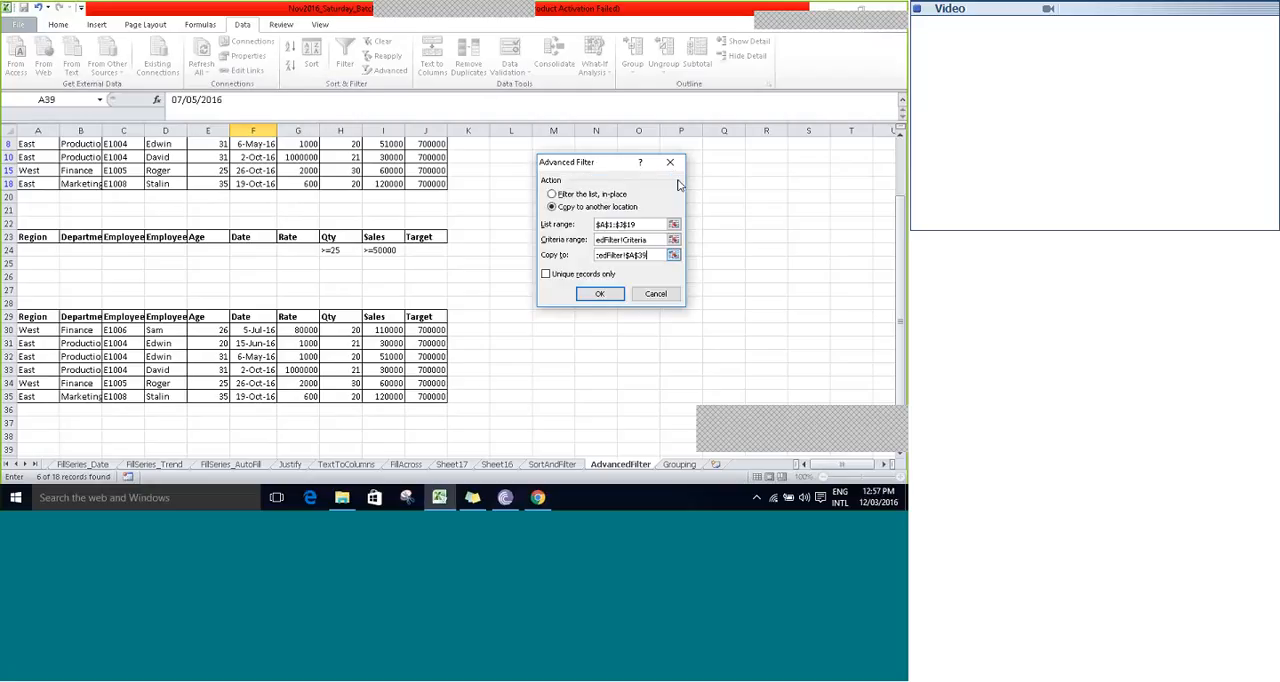
{"action": "left_click", "coordinate": [599, 293]}
- Examine the new extract that starts at row 39, below the earlier extracted list
{"action": "left_click", "coordinate": [130, 345]}
{"action": "key", "text": "Down"}
{"action": "key", "text": "Down"}
{"action": "key", "text": "Down"}
{"action": "key", "text": "Down"}
{"action": "key", "text": "Down"}
{"action": "key", "text": "Down"}
{"action": "key", "text": "Down"}
{"action": "key", "text": "Down"}
{"action": "key", "text": "Down"}
{"action": "key", "text": "Down"}
{"action": "key", "text": "Down"}
{"action": "key", "text": "Down"}
{"action": "key", "text": "Down"}
{"action": "key", "text": "Down"}
{"action": "key", "text": "Down"}
{"action": "key", "text": "Down"}
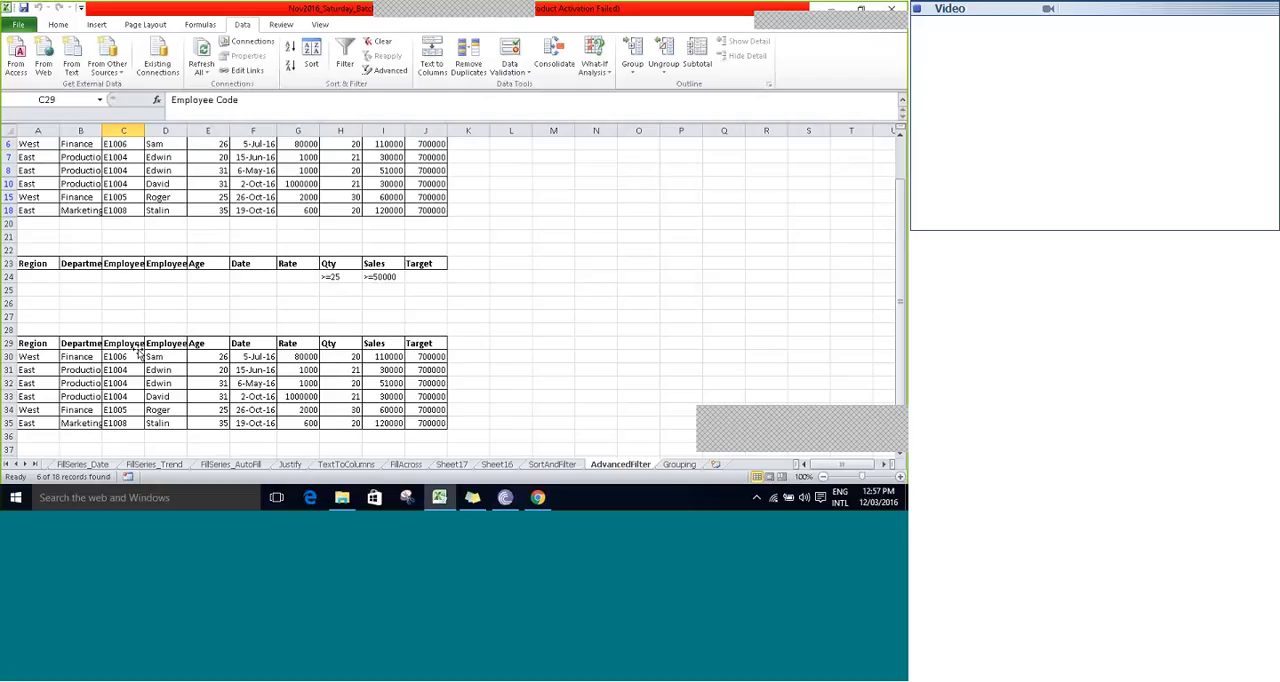
{"action": "key", "text": "Up"}
{"action": "key", "text": "Up"}
{"action": "key", "text": "Up"}
{"action": "key", "text": "Up"}
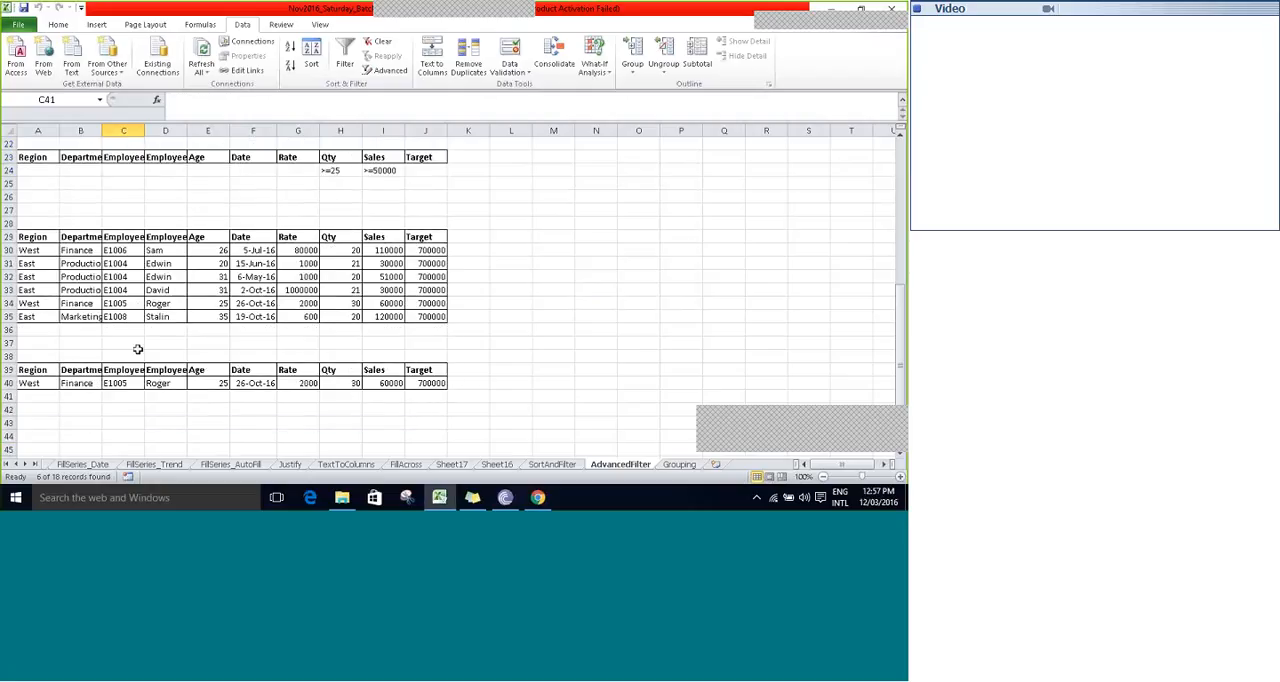
{"action": "key", "text": "Up"}
{"action": "key", "text": "Up"}
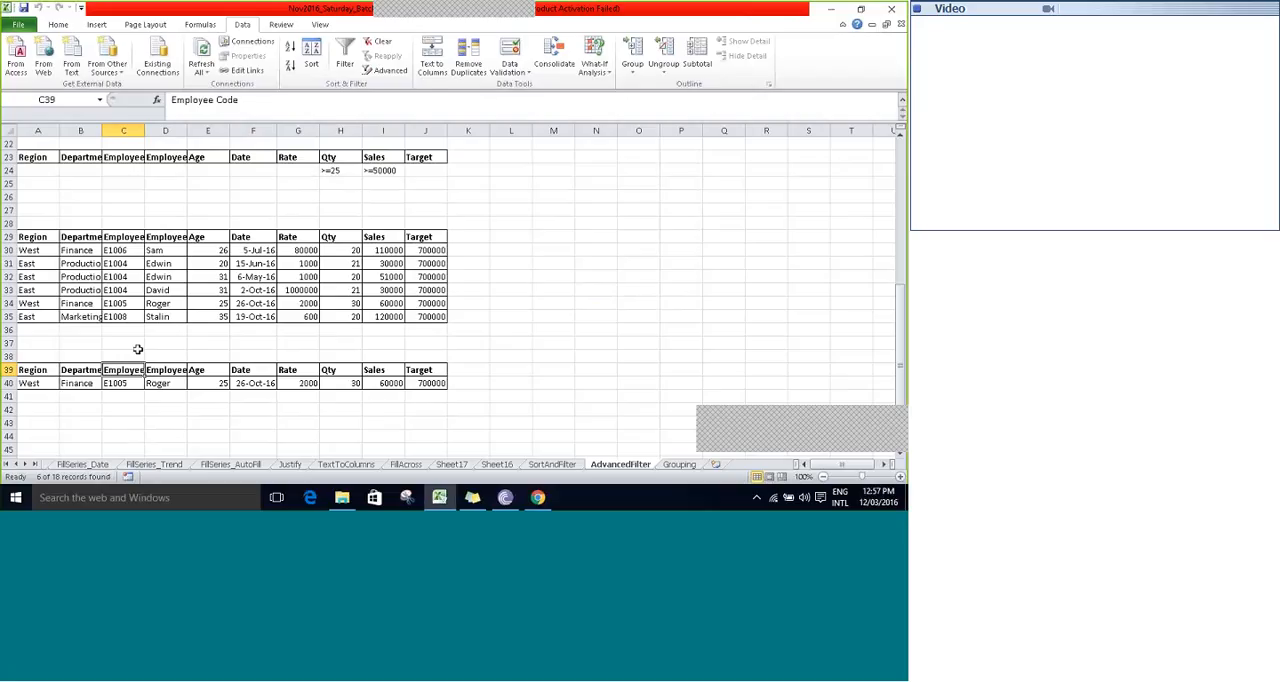
- Compare the Qty and Sales conditions in row 24 with the Sales values of the earlier extracted list
{"action": "key", "text": "Up"}
{"action": "key", "text": "Up"}
{"action": "key", "text": "Up"}
{"action": "key", "text": "Up"}
{"action": "key", "text": "Up"}
{"action": "key", "text": "Up"}
{"action": "key", "text": "Up"}
{"action": "key", "text": "Up"}
{"action": "key", "text": "Up"}
{"action": "key", "text": "Up"}
{"action": "key", "text": "Up"}
{"action": "key", "text": "Up"}
{"action": "key", "text": "Up"}
{"action": "key", "text": "Up"}
{"action": "key", "text": "Up"}
{"action": "key", "text": "Up"}
{"action": "key", "text": "Right"}
{"action": "key", "text": "Right"}
{"action": "key", "text": "Right"}
{"action": "key", "text": "Right"}
{"action": "key", "text": "Right"}
{"action": "key", "text": "Down"}
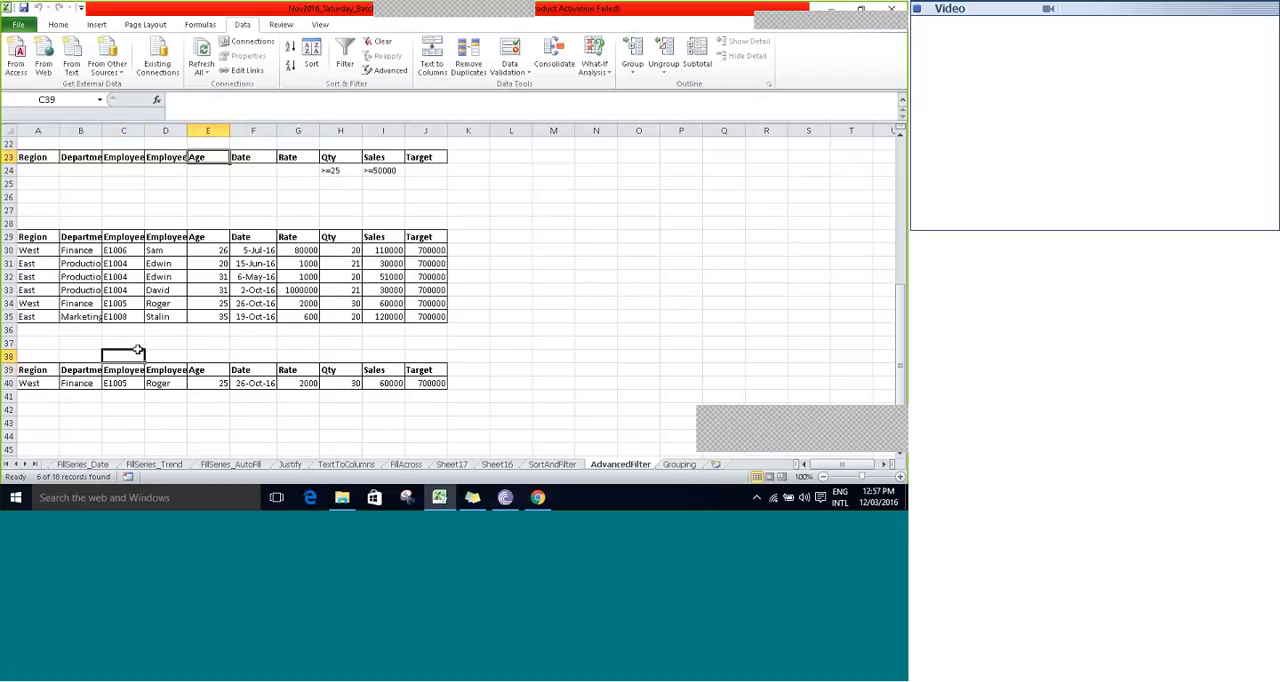
{"action": "key", "text": "Right"}
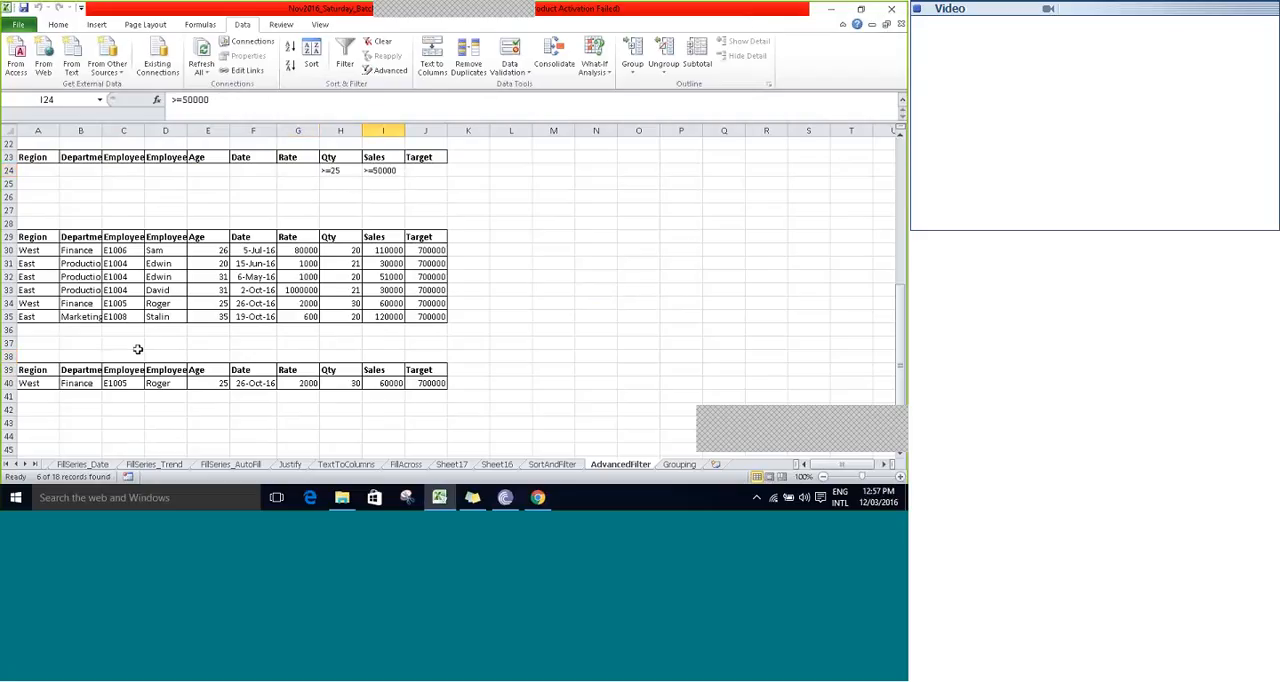
{"action": "key", "text": "Down"}
{"action": "key", "text": "Down"}
{"action": "key", "text": "Down"}
{"action": "key", "text": "Down"}
{"action": "key", "text": "Down"}
{"action": "key", "text": "Down"}
{"action": "key", "text": "Down"}
{"action": "key", "text": "Down"}
{"action": "key", "text": "Down"}
{"action": "key", "text": "Up"}
{"action": "key", "text": "Up"}
{"action": "key", "text": "Up"}
{"action": "key", "text": "Up"}
{"action": "key", "text": "Up"}
{"action": "key", "text": "Up"}
{"action": "key", "text": "Up"}
{"action": "key", "text": "Up"}
{"action": "key", "text": "Up"}
{"action": "key", "text": "Up"}
{"action": "key", "text": "Up"}
{"action": "key", "text": "Up"}
{"action": "key", "text": "Up"}
{"action": "key", "text": "Up"}
{"action": "key", "text": "Up"}
{"action": "key", "text": "Up"}
{"action": "key", "text": "Up"}
{"action": "key", "text": "Up"}
{"action": "key", "text": "Up"}
{"action": "key", "text": "Up"}
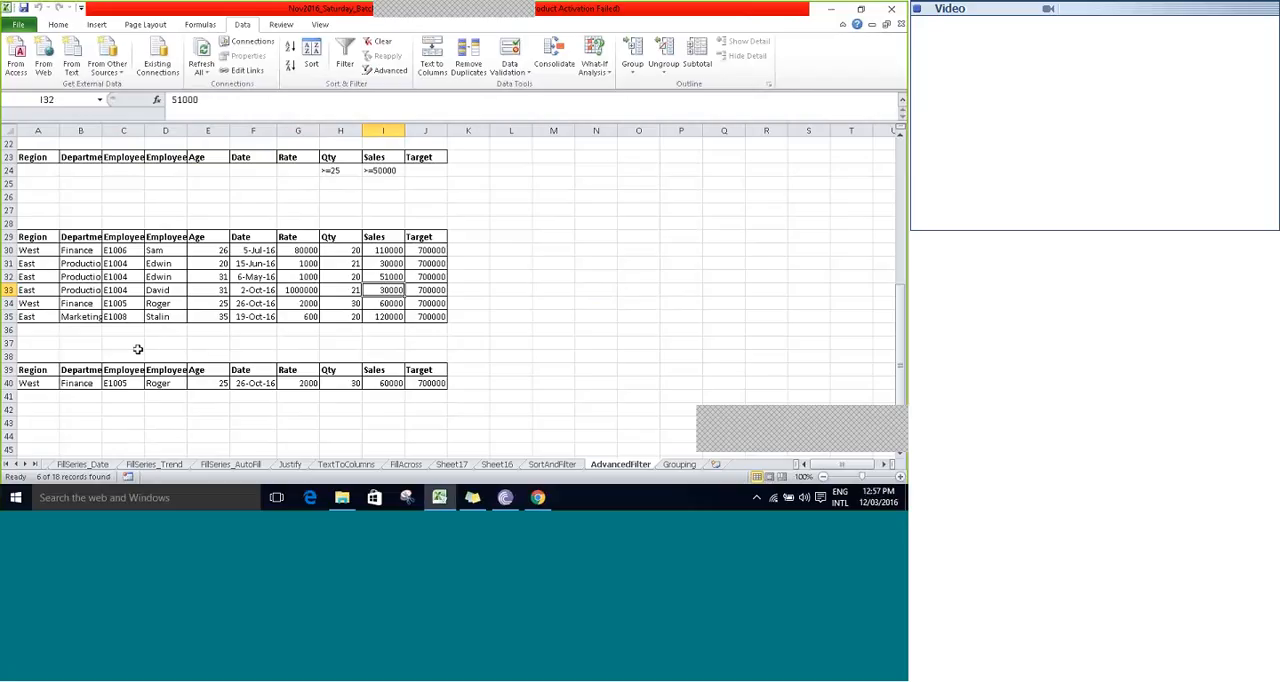
- Open the Advanced Filter again for the main list, starting from its Region header in A1
{"action": "key", "text": "Left"}
{"action": "key", "text": "Left"}
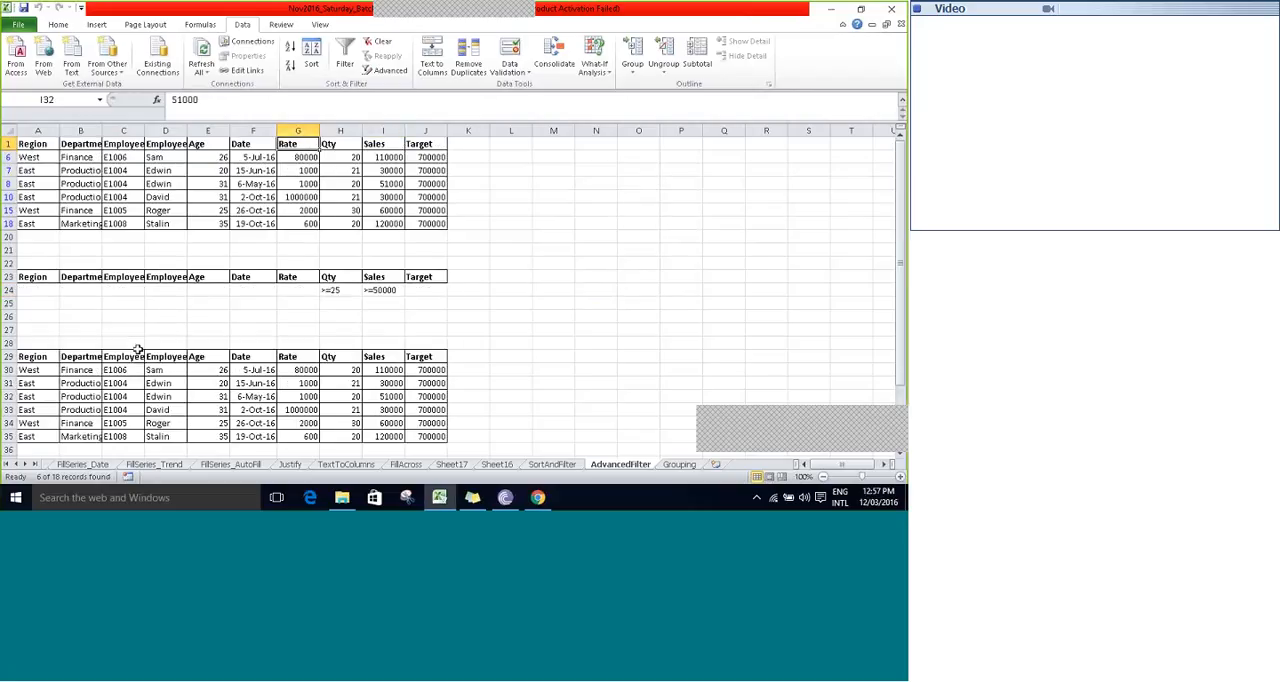
{"action": "key", "text": "Left"}
{"action": "key", "text": "Left"}
{"action": "key", "text": "Left"}
{"action": "key", "text": "Left"}
{"action": "key", "text": "Left"}
{"action": "key", "text": "Left"}
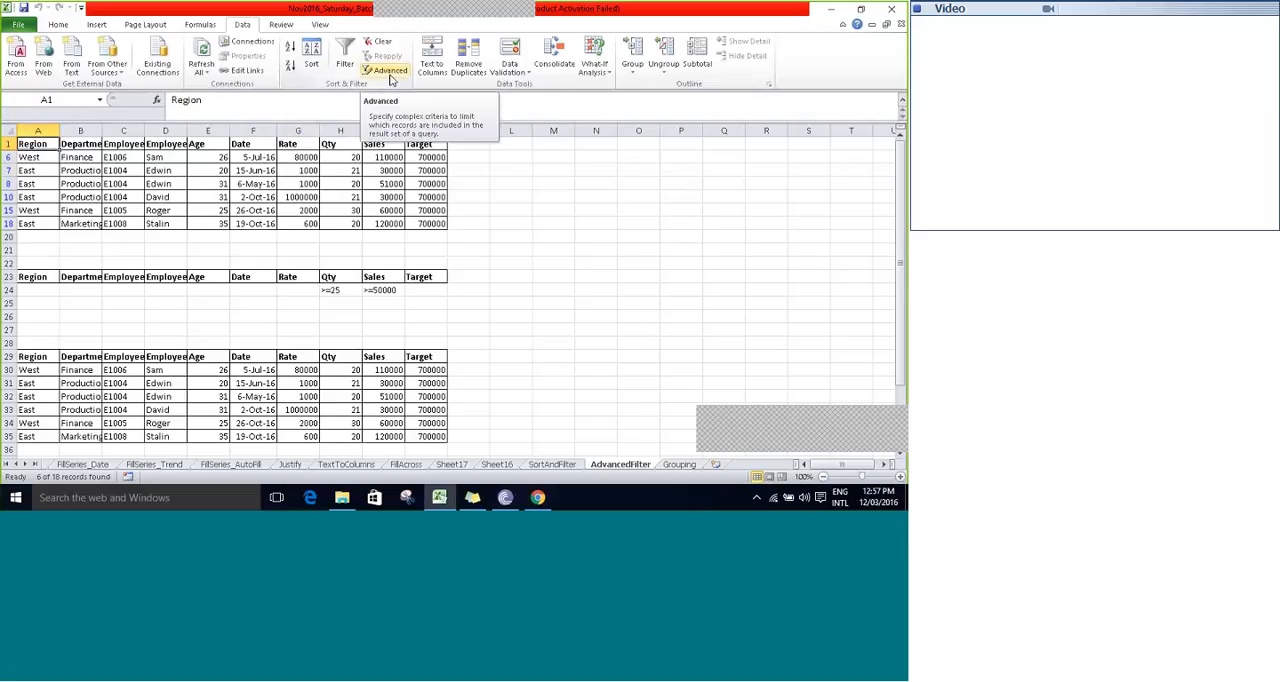
{"action": "left_click", "coordinate": [391, 75]}
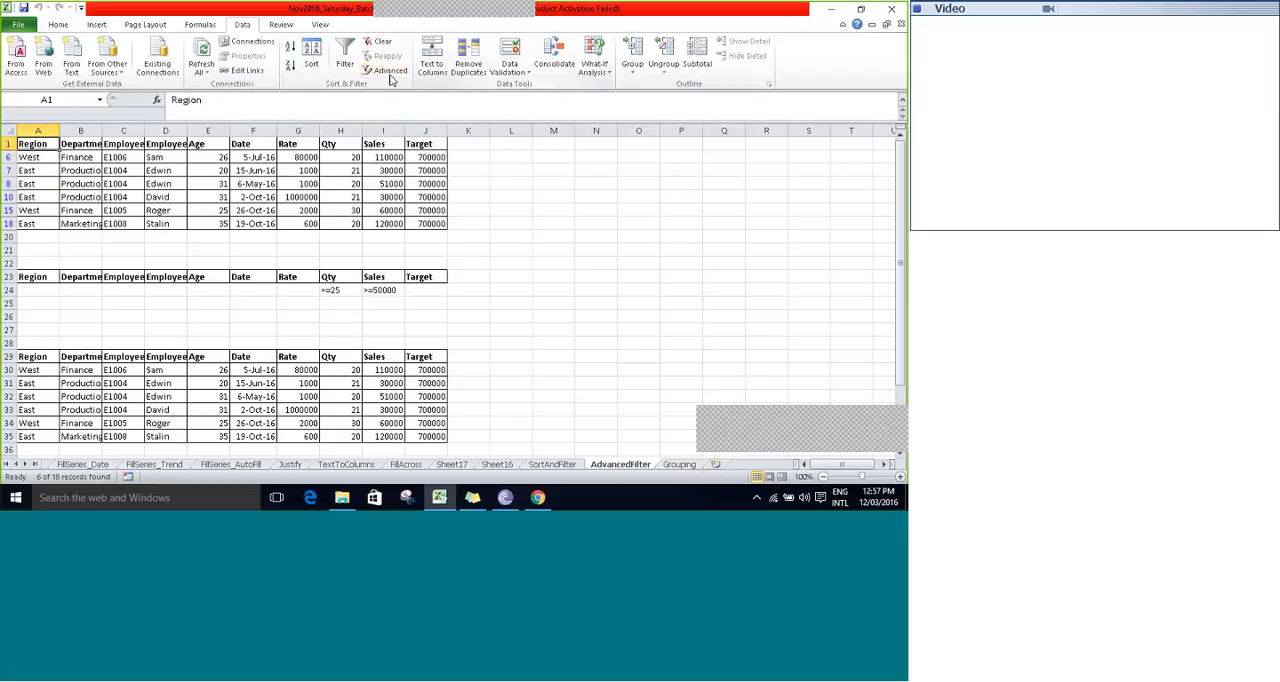
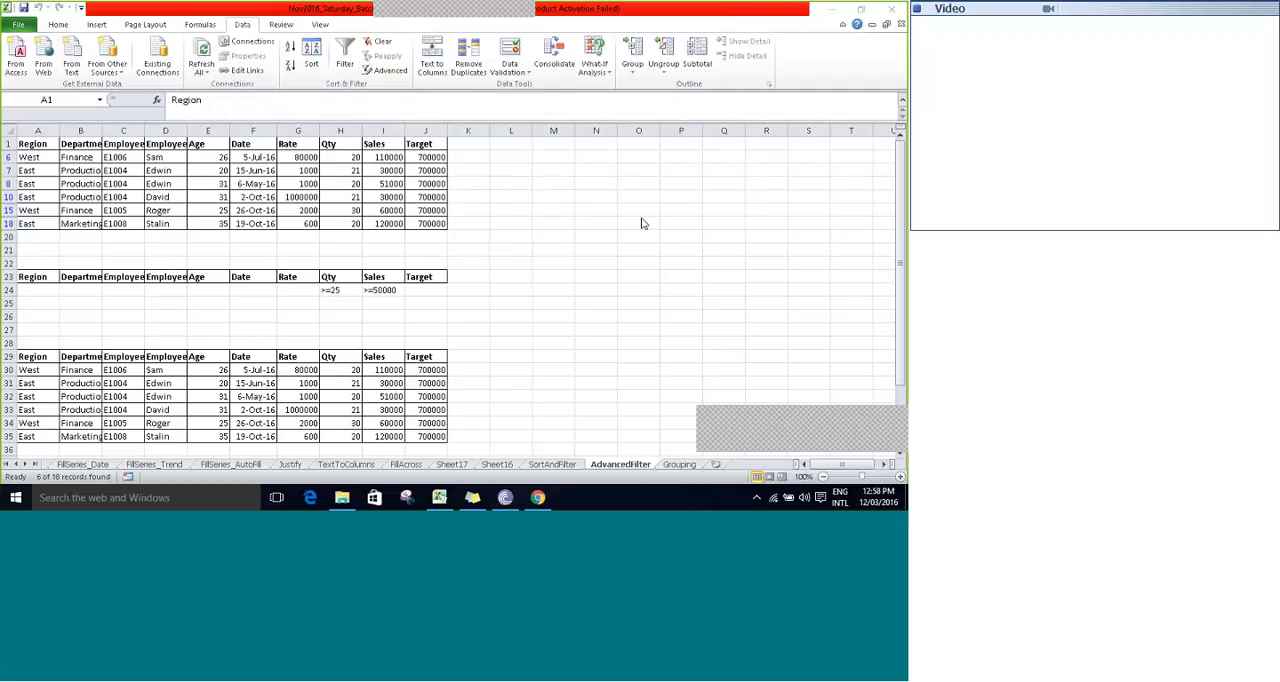
- Go to the Grouping sheet and add two new blank worksheets after it
{"action": "left_click", "coordinate": [637, 231]}
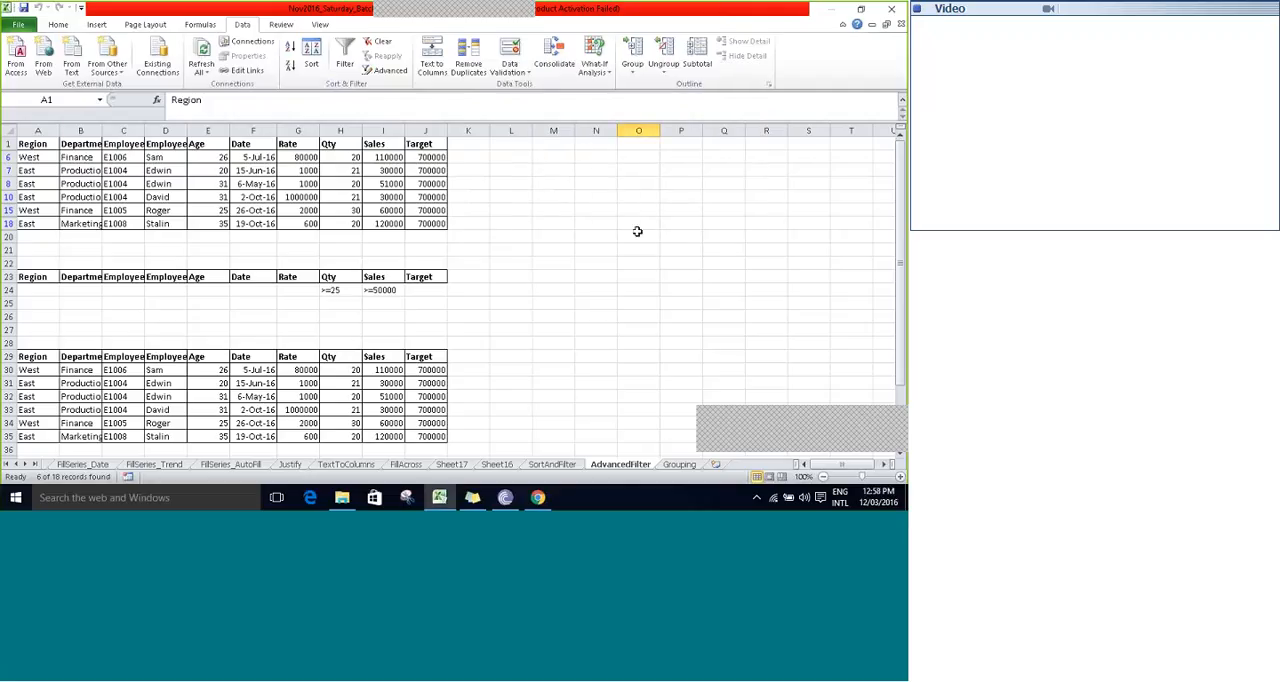
{"action": "left_click", "coordinate": [680, 464]}
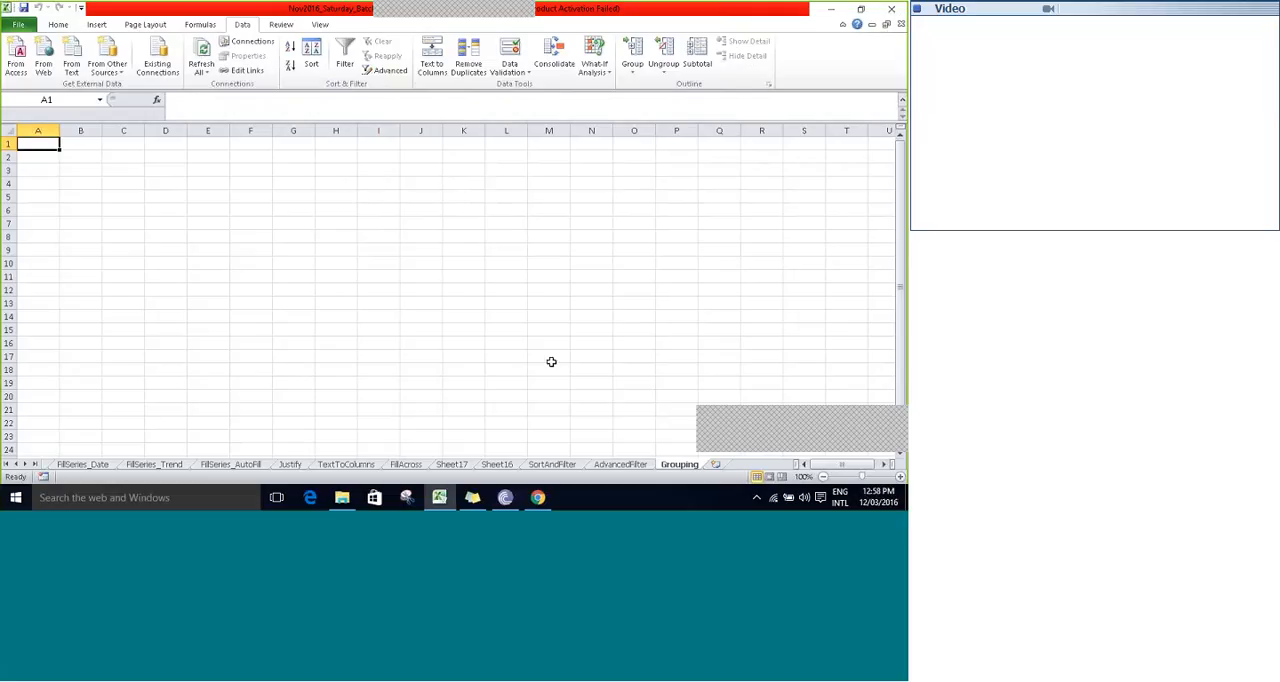
{"action": "left_click", "coordinate": [716, 464]}
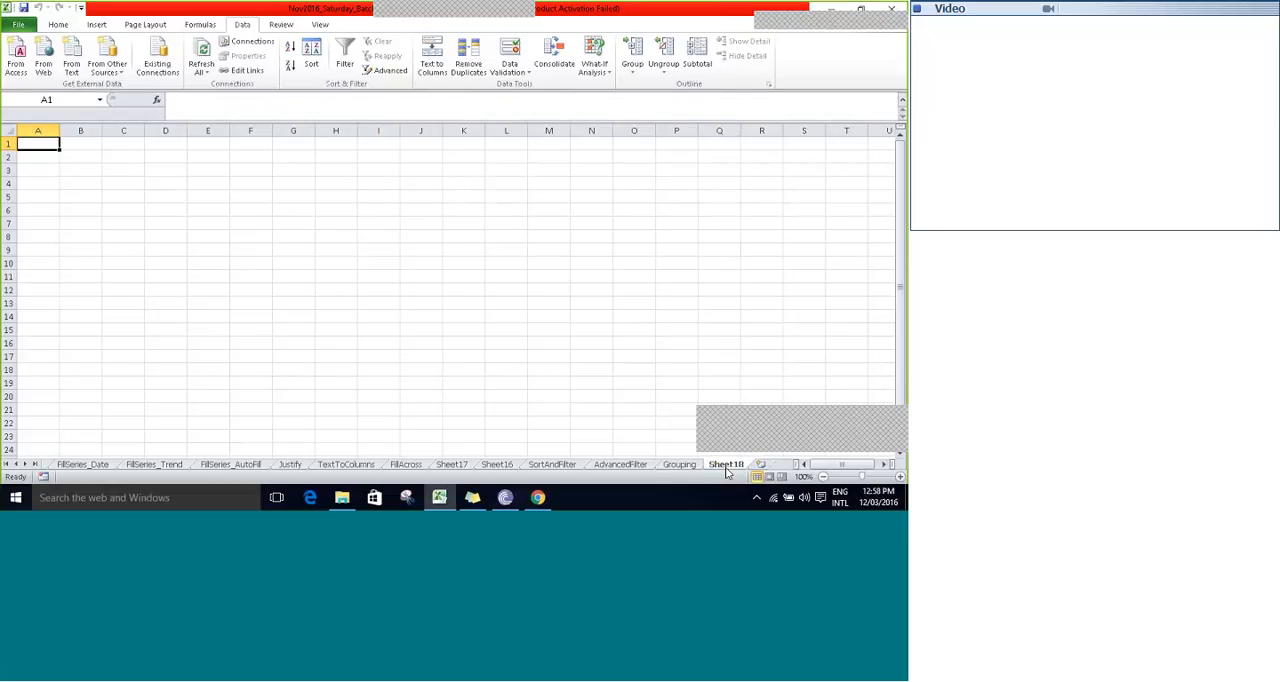
{"action": "left_click", "coordinate": [761, 465]}
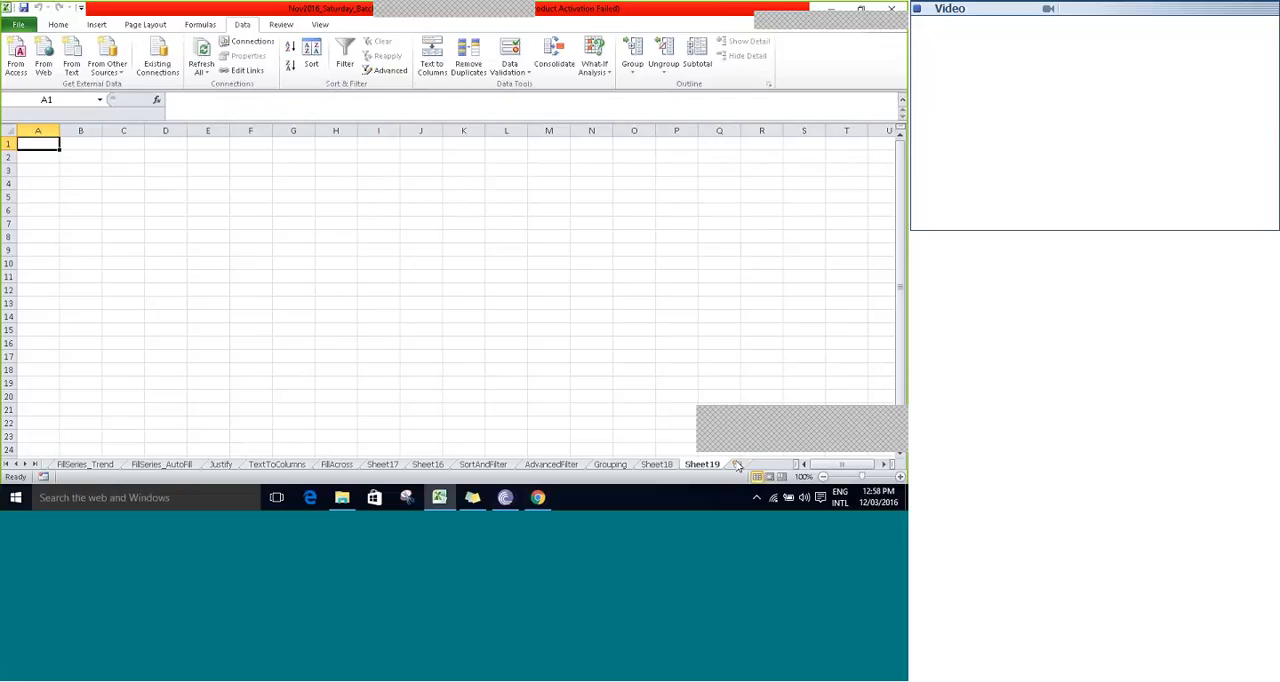
- Group the Grouping, Sheet18 and Sheet19 worksheets so that they are edited together
{"action": "left_click", "coordinate": [624, 467]}
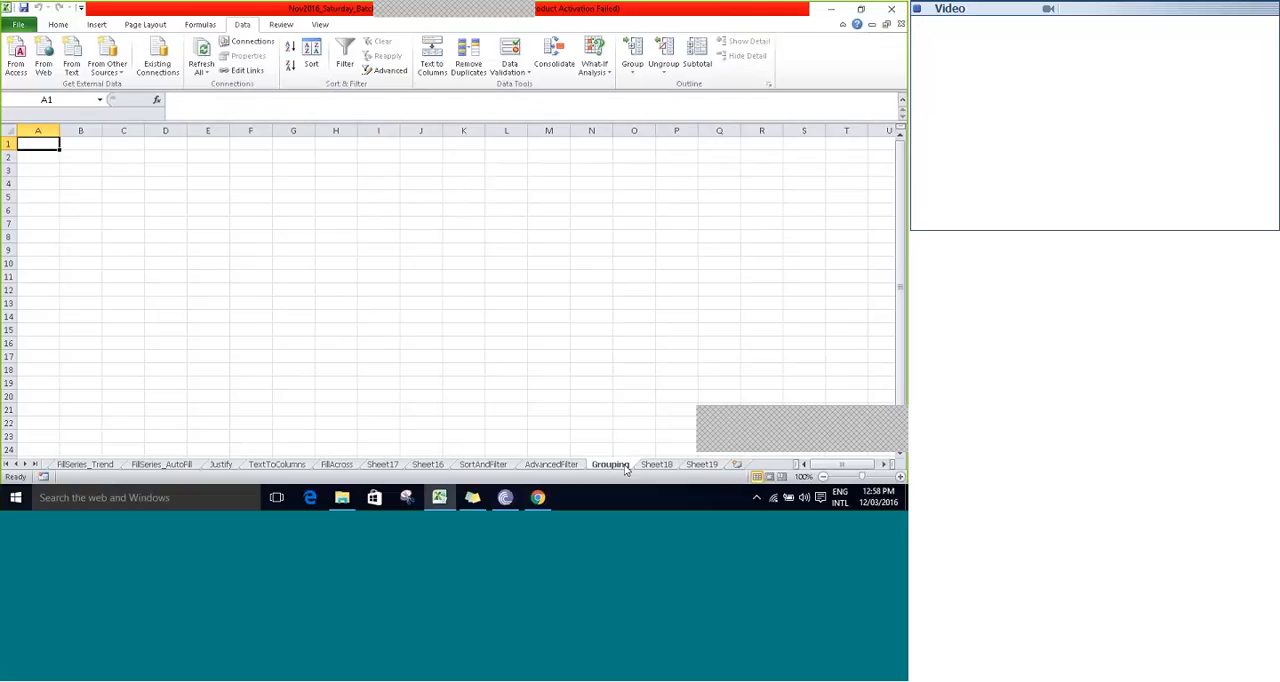
{"action": "left_click", "coordinate": [654, 468], "text": "ctrl"}
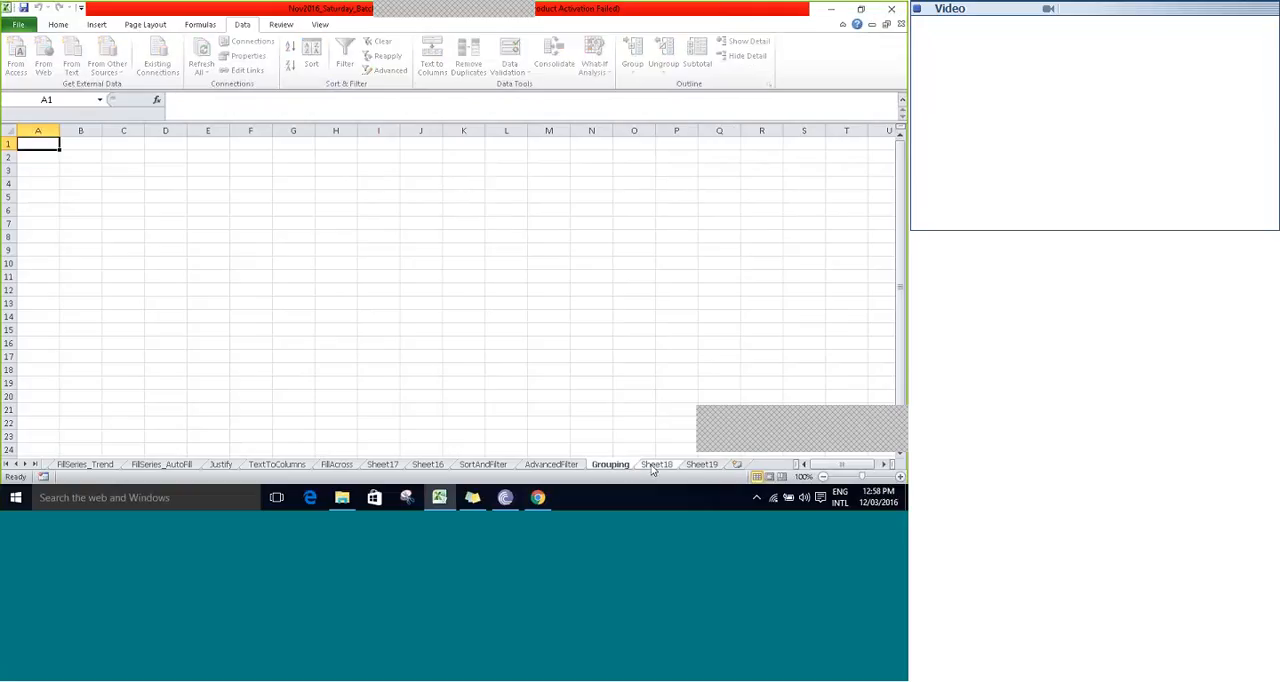
{"action": "left_click", "coordinate": [698, 467], "text": "ctrl"}
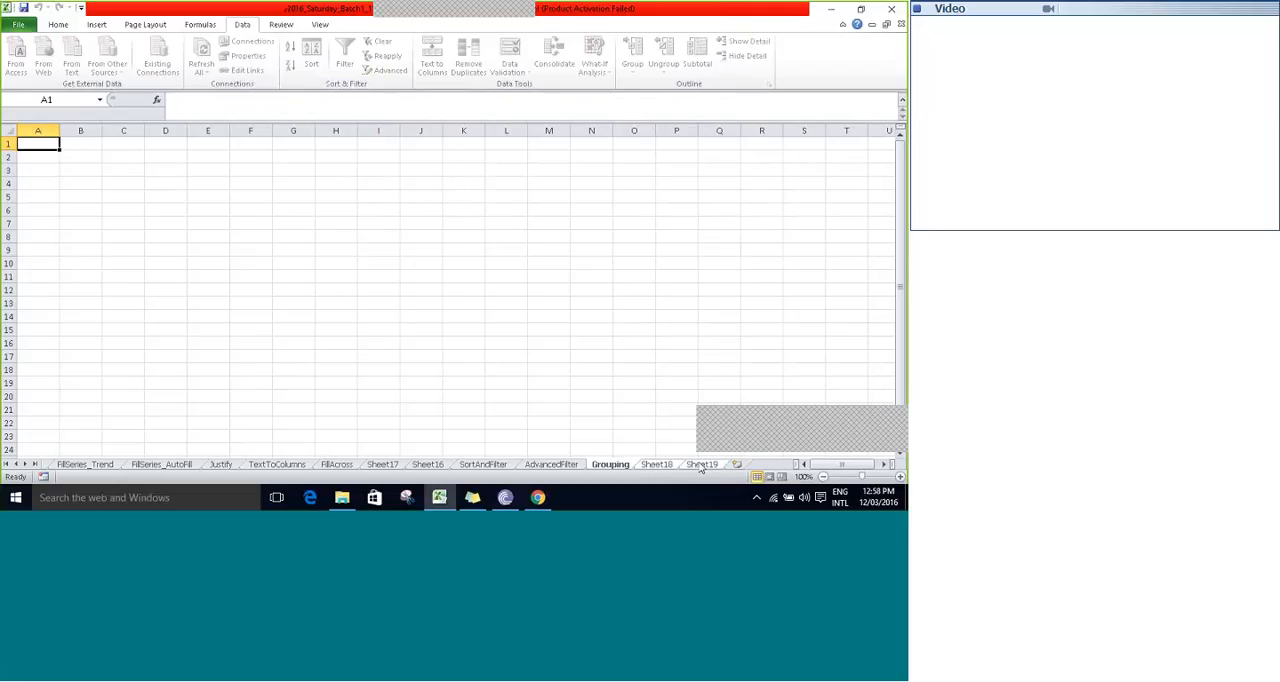
{"action": "right_click", "coordinate": [605, 465]}
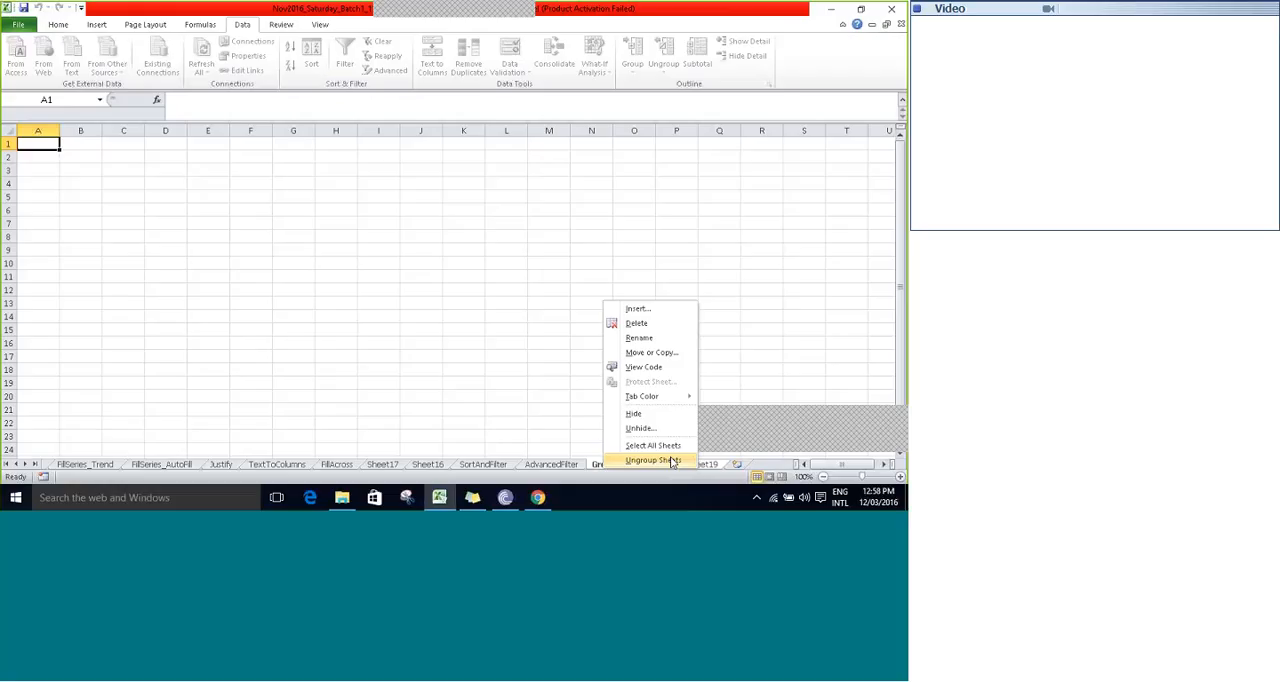
{"action": "left_click", "coordinate": [235, 246]}
- Enter "concept of grouping" in cell E6 of the grouped sheets
{"action": "left_click", "coordinate": [196, 210]}
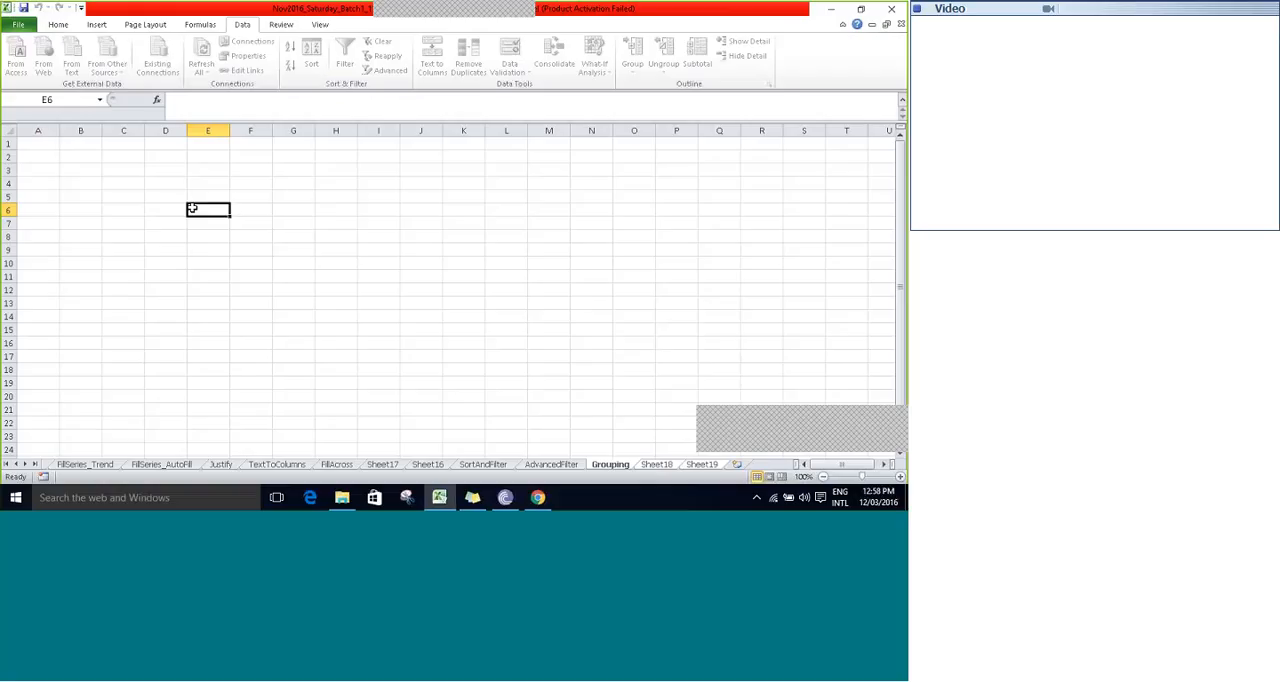
{"action": "type", "text": "co"}
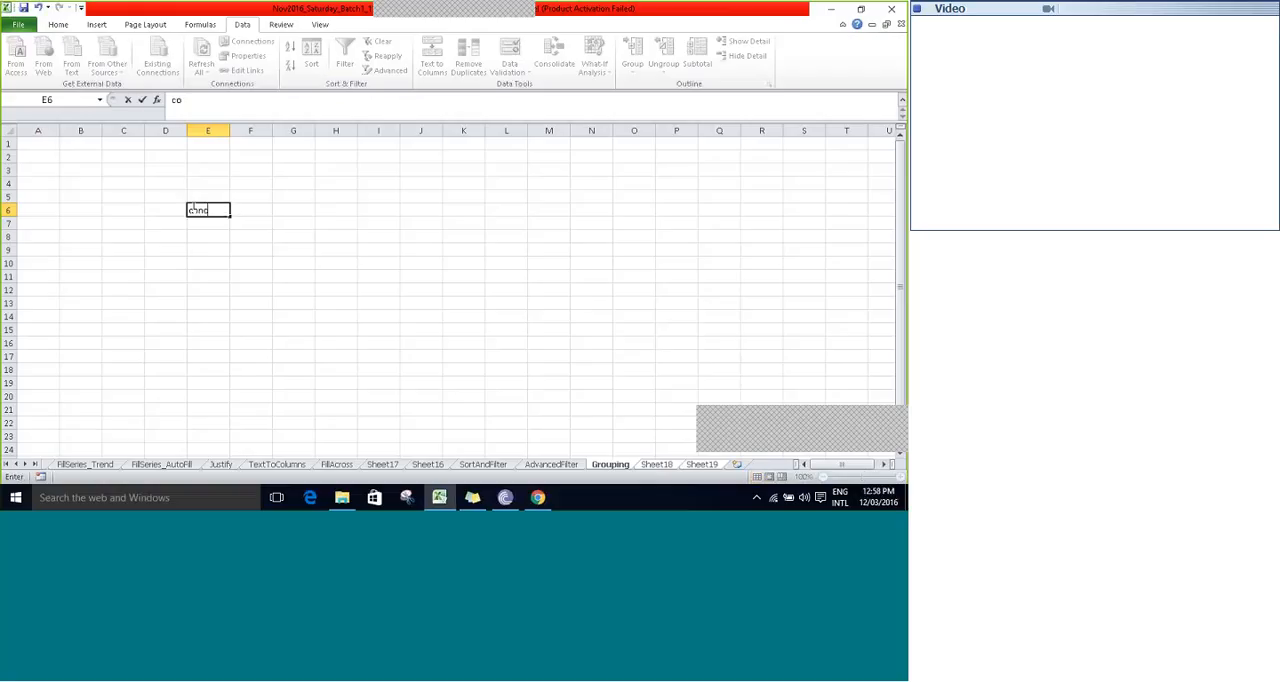
{"action": "type", "text": "ncept of grouping"}
{"action": "key", "text": "Return"}
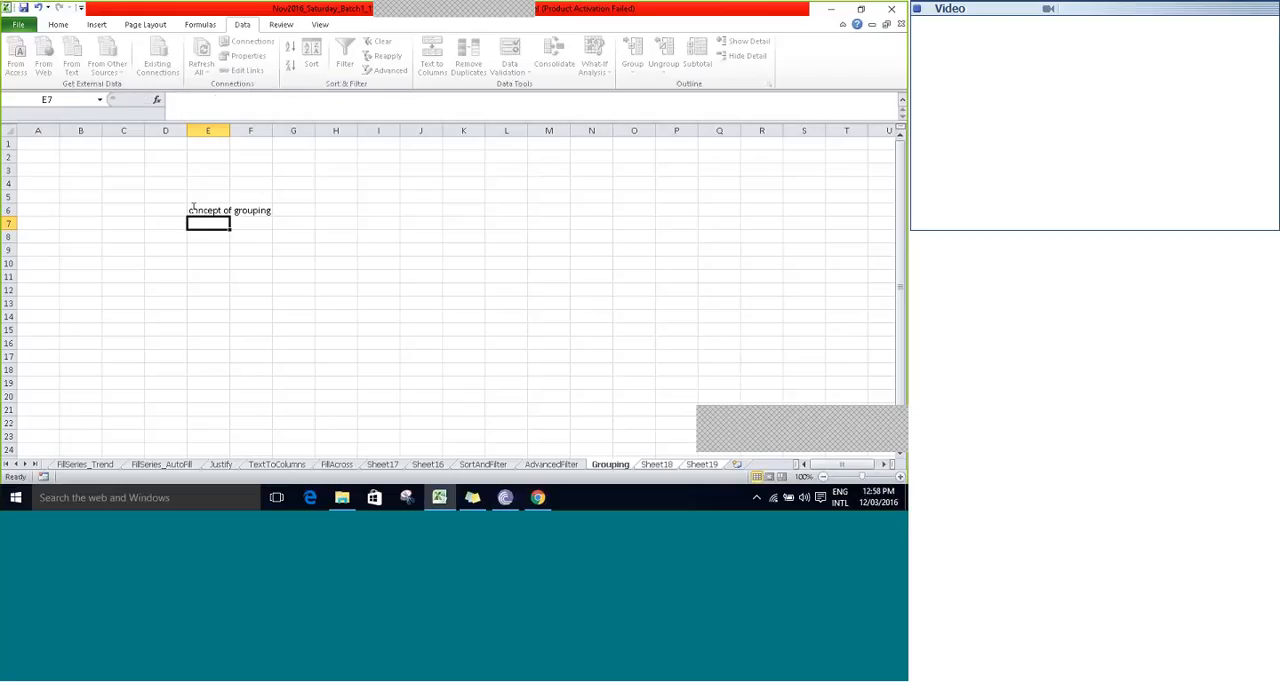
- Check Sheet18 and Sheet19 for the text entered in E6, and return to the Grouping sheet
{"action": "left_click", "coordinate": [657, 465]}
{"action": "left_click", "coordinate": [701, 465]}
{"action": "left_click", "coordinate": [610, 466]}
{"action": "left_click", "coordinate": [665, 465]}
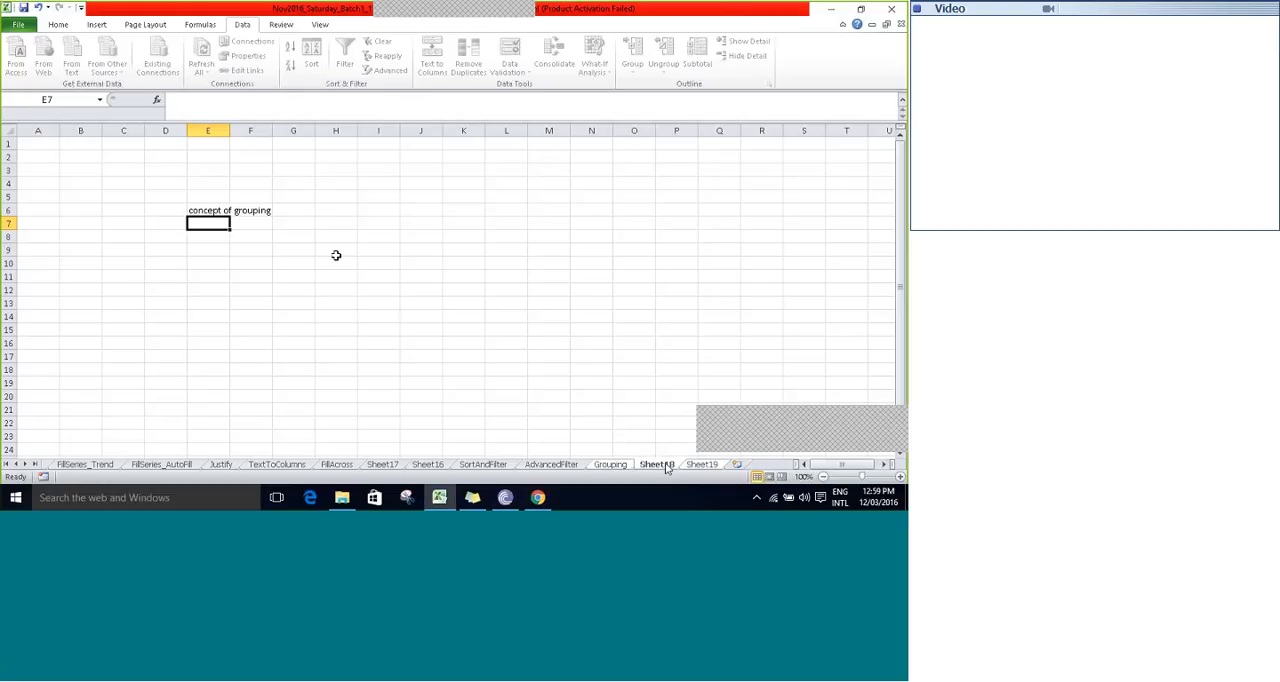
{"action": "left_click", "coordinate": [608, 467]}
- Apply all borders and a light orange fill to the range I9:L17 on the grouped sheets
{"action": "left_click", "coordinate": [396, 250]}
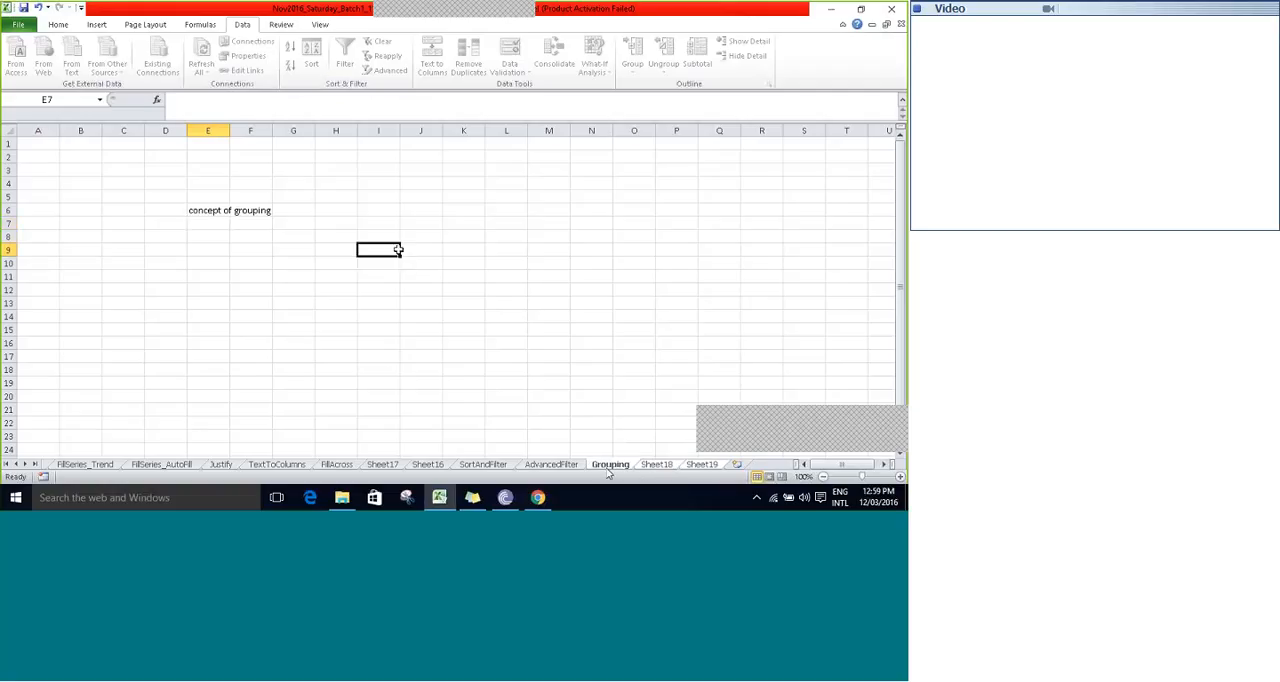
{"action": "left_click_drag", "start_coordinate": [397, 250], "coordinate": [510, 345]}
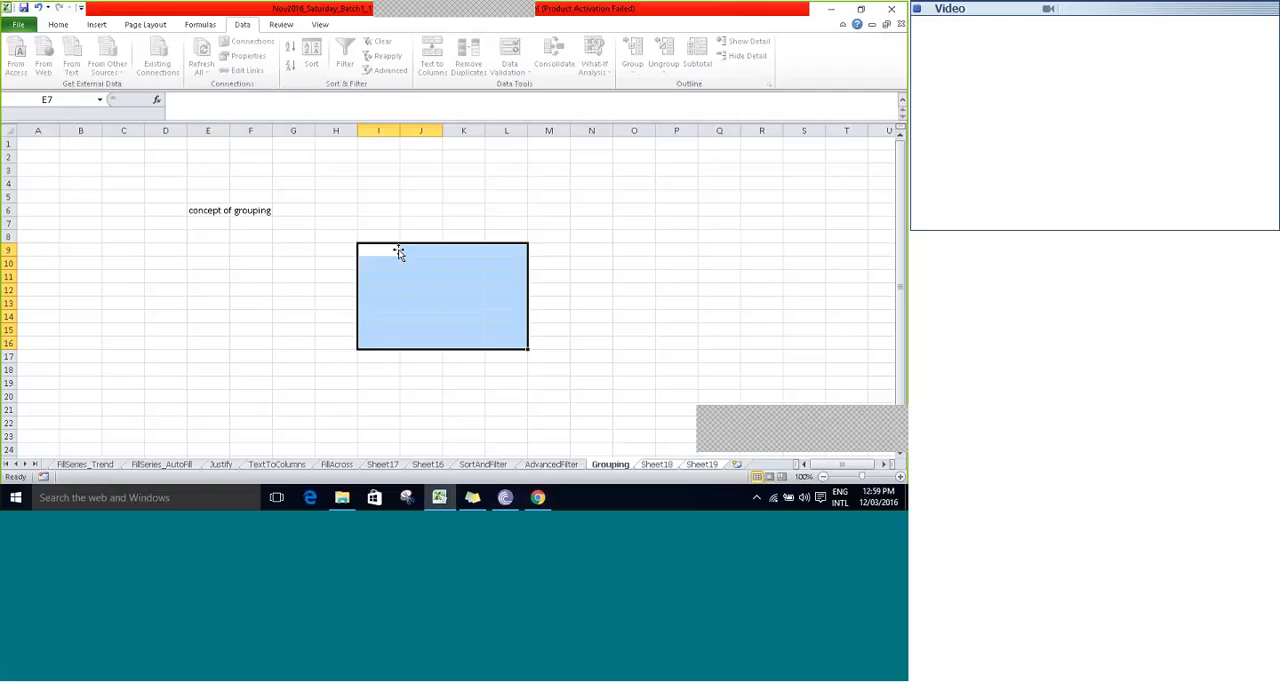
{"action": "left_click", "coordinate": [60, 25]}
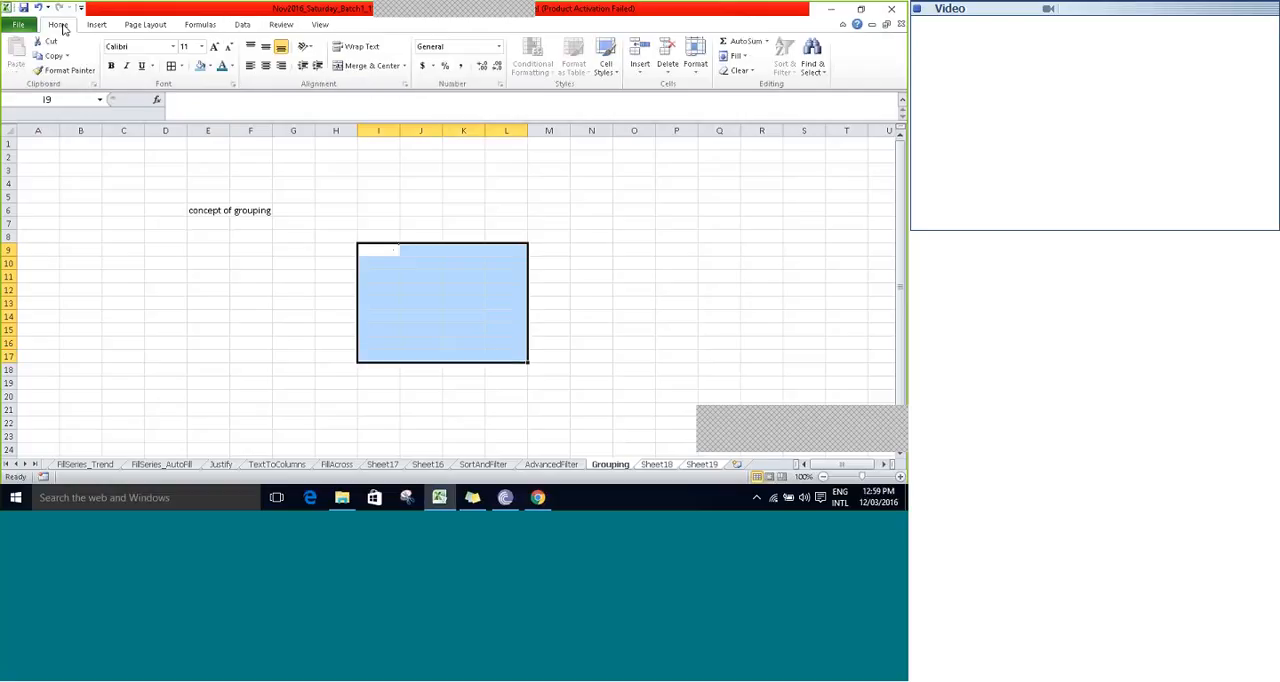
{"action": "left_click", "coordinate": [171, 66]}
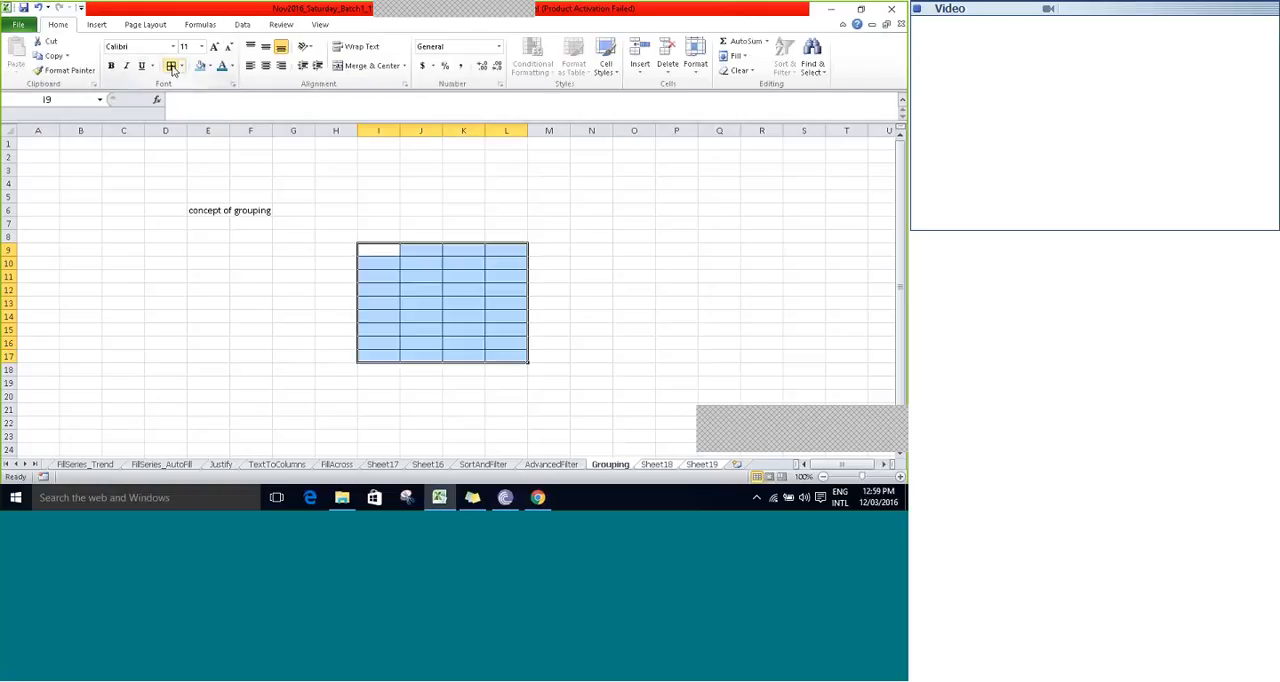
{"action": "left_click", "coordinate": [202, 68]}
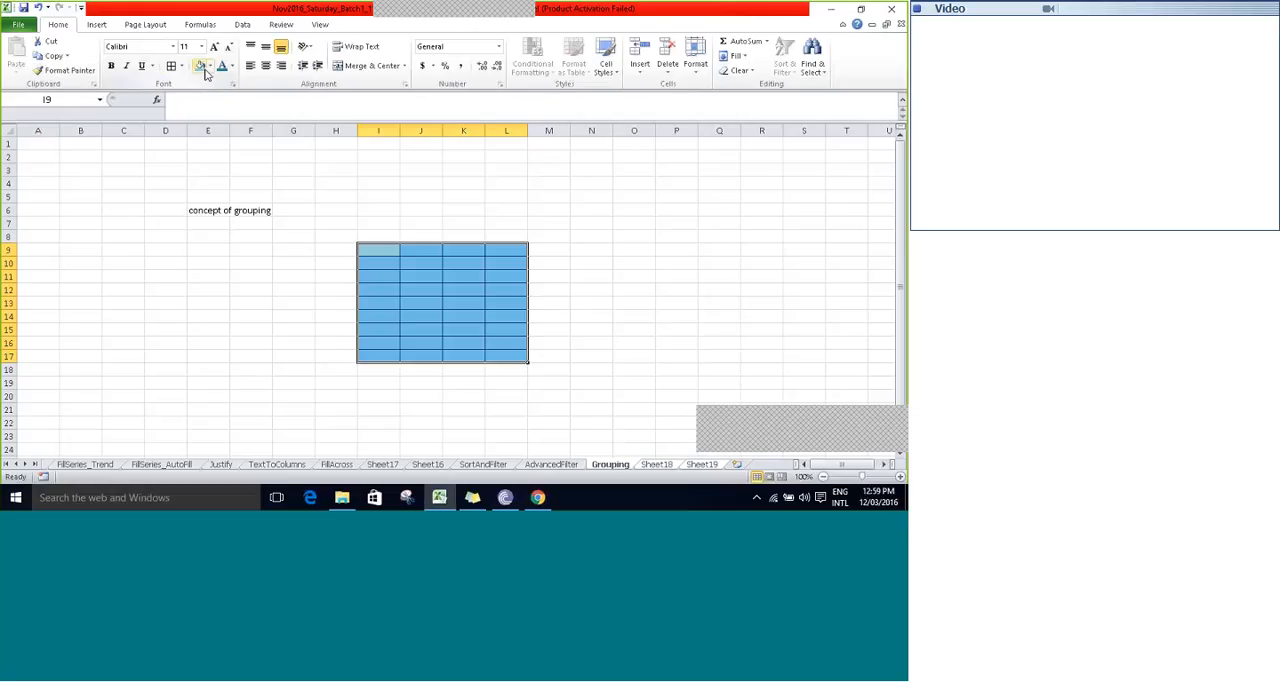
{"action": "left_click", "coordinate": [209, 67]}
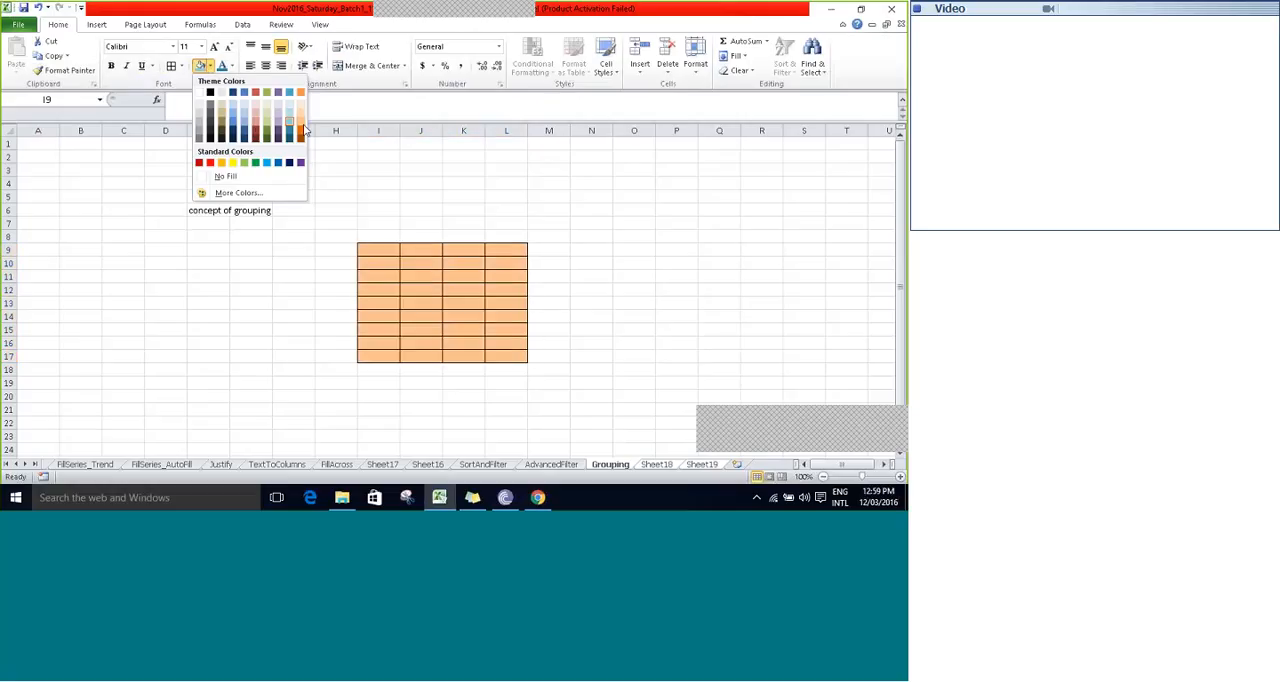
- Enter 434, 54, 324234, 5, 4 and 456 in cells J11 to J16 of the grouped sheets
{"action": "left_click", "coordinate": [403, 277]}
{"action": "type", "text": "4"}
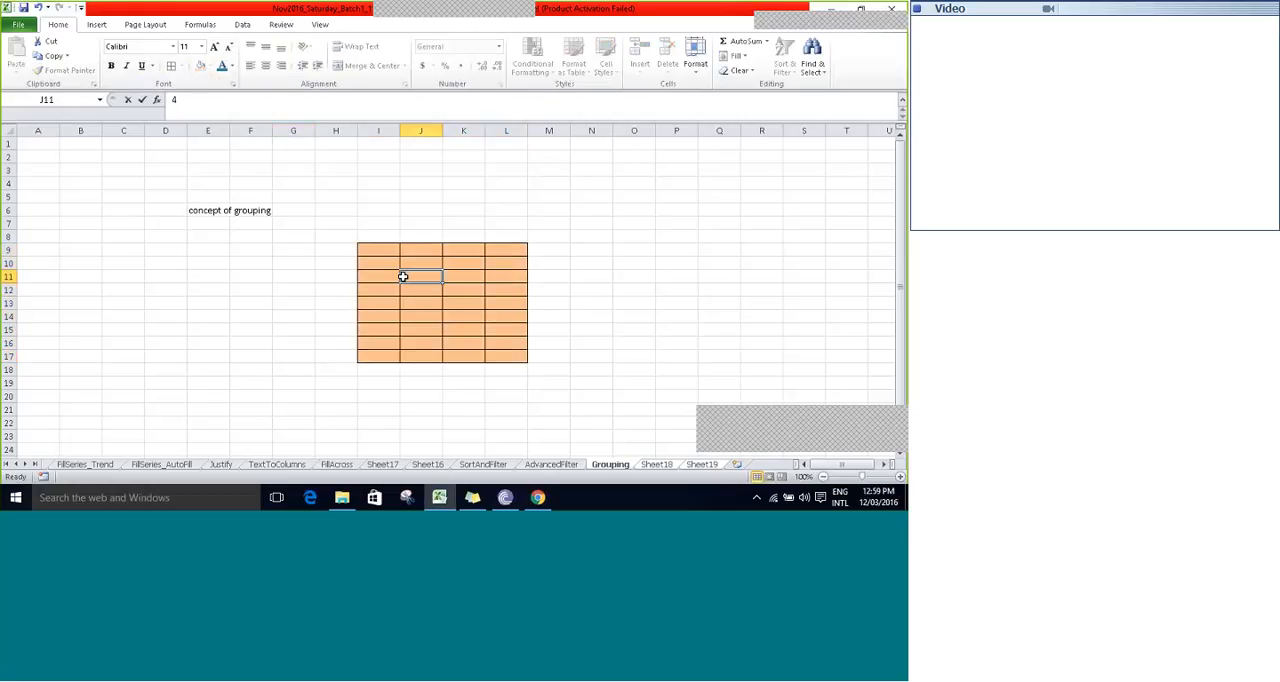
{"action": "type", "text": "34"}
{"action": "key", "text": "Return"}
{"action": "type", "text": "54"}
{"action": "key", "text": "Return"}
{"action": "type", "text": "324234"}
{"action": "key", "text": "Return"}
{"action": "type", "text": "5"}
{"action": "key", "text": "Return"}
{"action": "type", "text": "4"}
{"action": "key", "text": "Return"}
{"action": "type", "text": "456"}
{"action": "key", "text": "Return"}
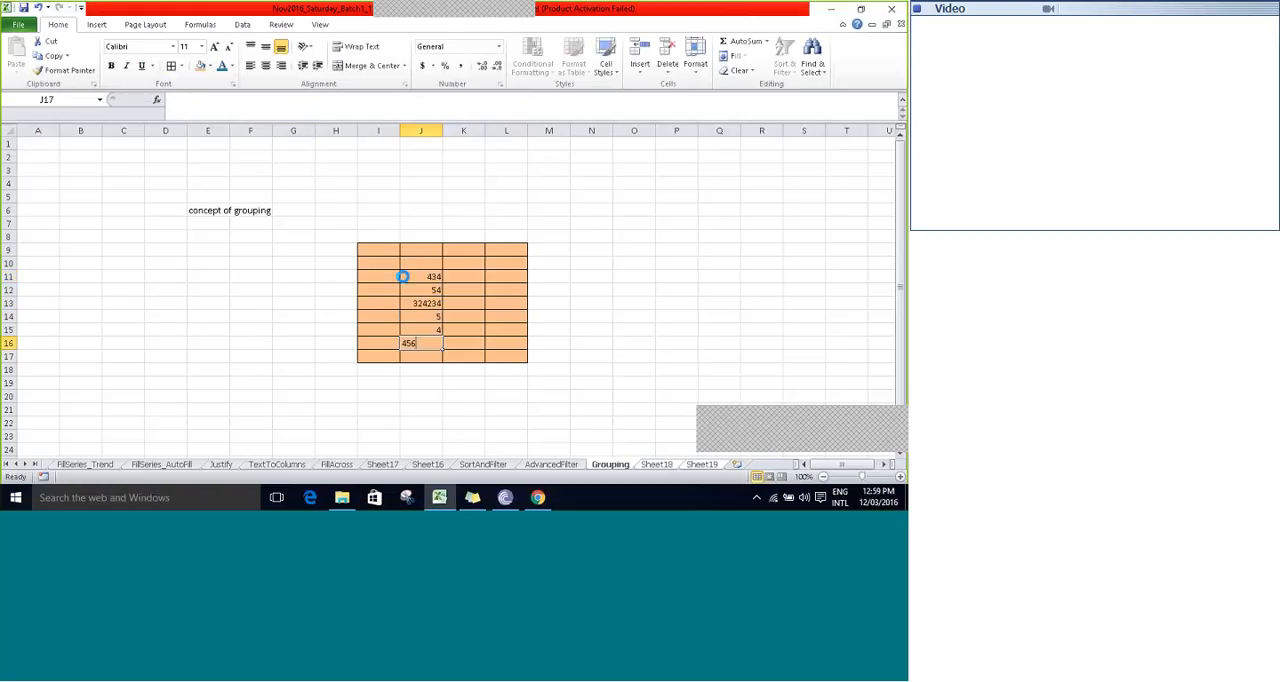
- Check the table on Sheet18 and Sheet19, and ungroup the sheets from the Grouping sheet
{"action": "left_click", "coordinate": [656, 465]}
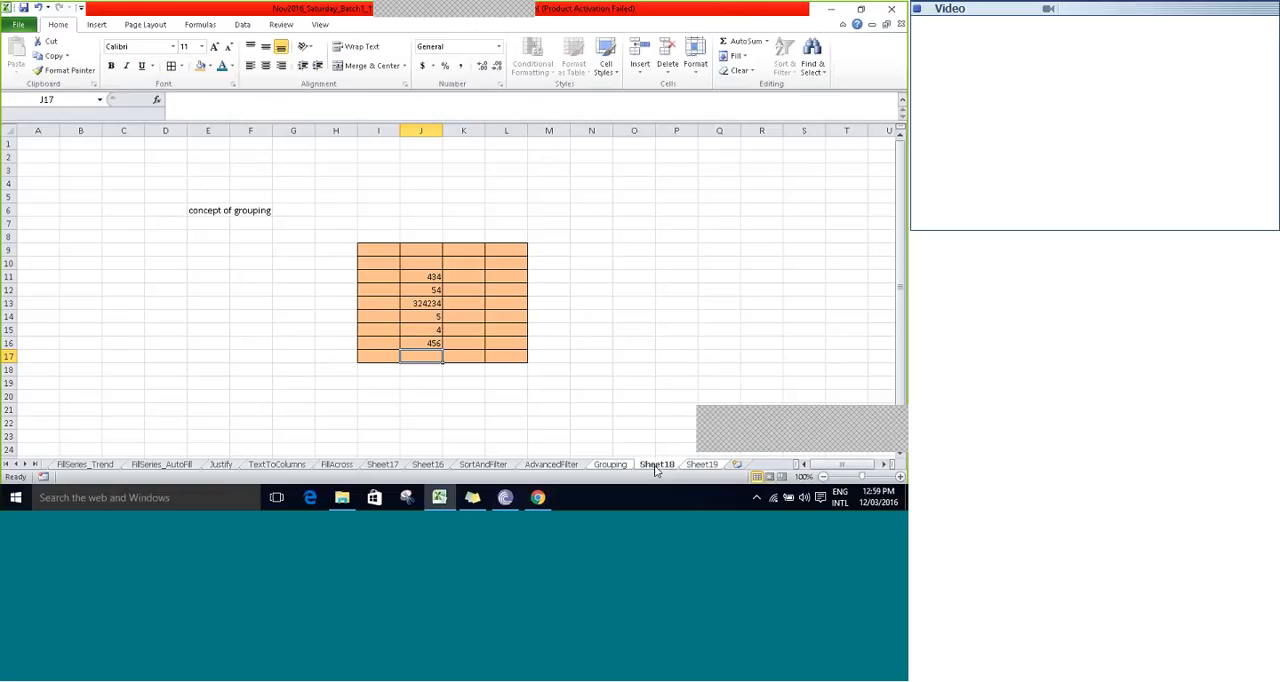
{"action": "left_click", "coordinate": [700, 465]}
{"action": "right_click", "coordinate": [610, 465]}
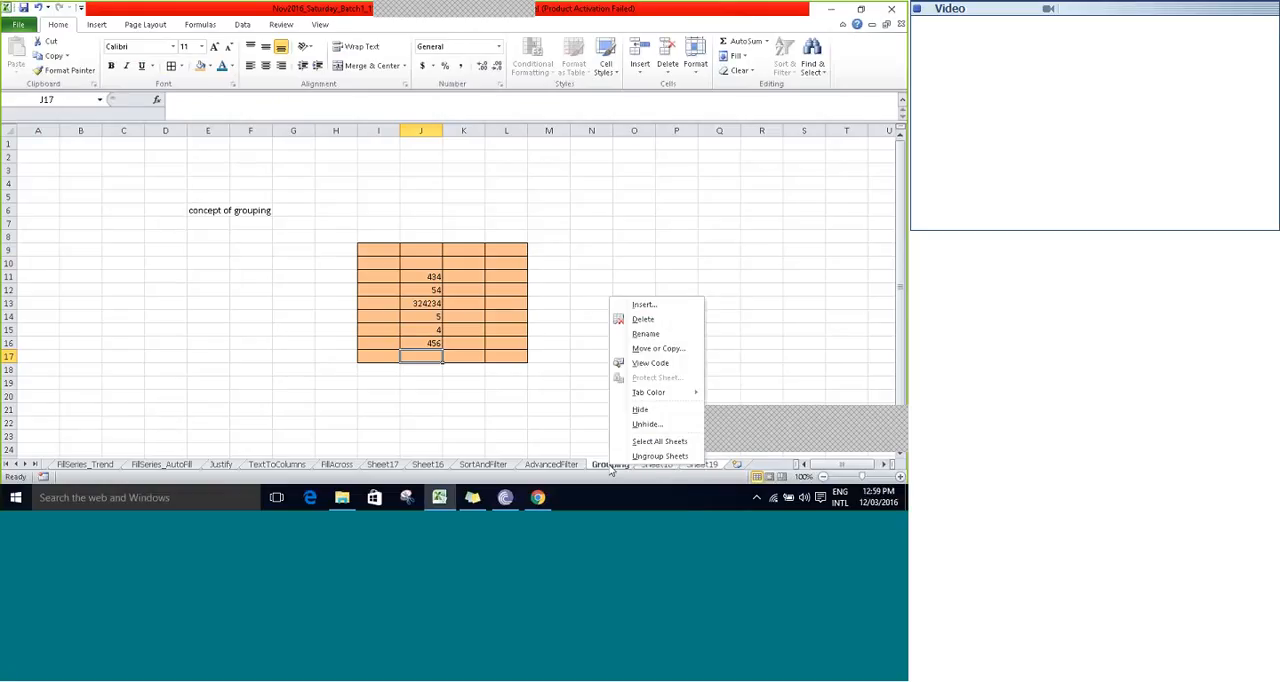
{"action": "key", "text": "Escape"}
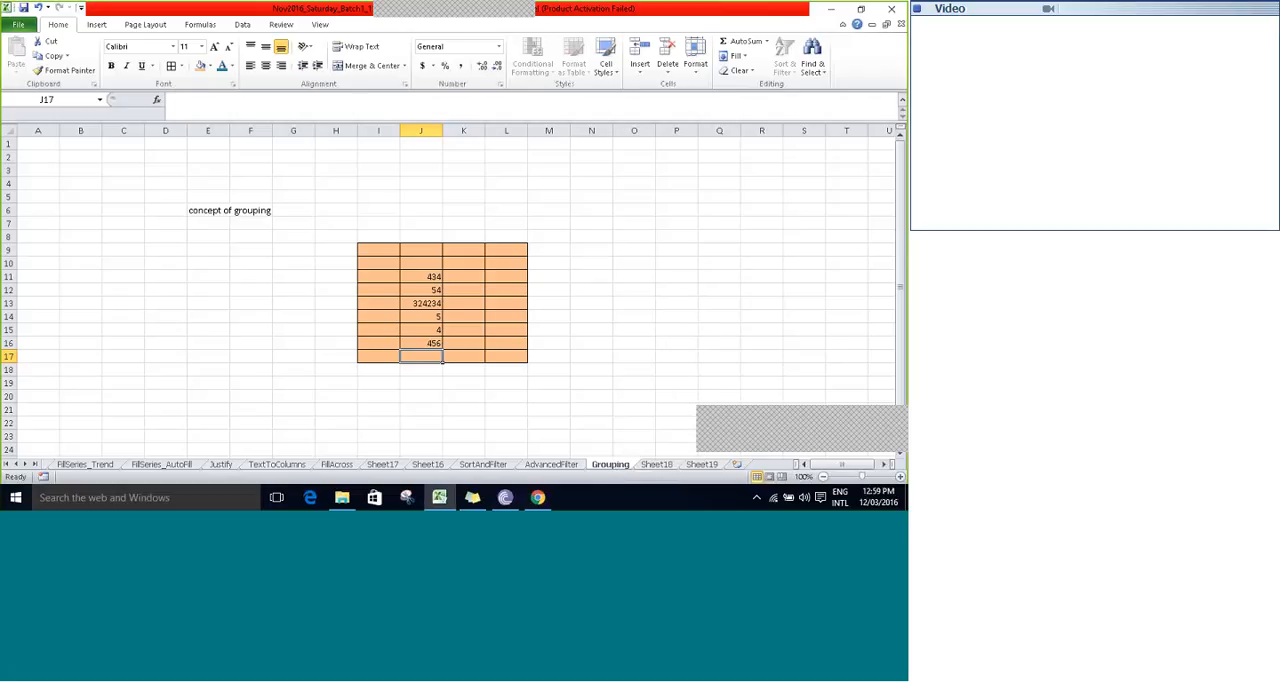
{"action": "left_click", "coordinate": [450, 397]}
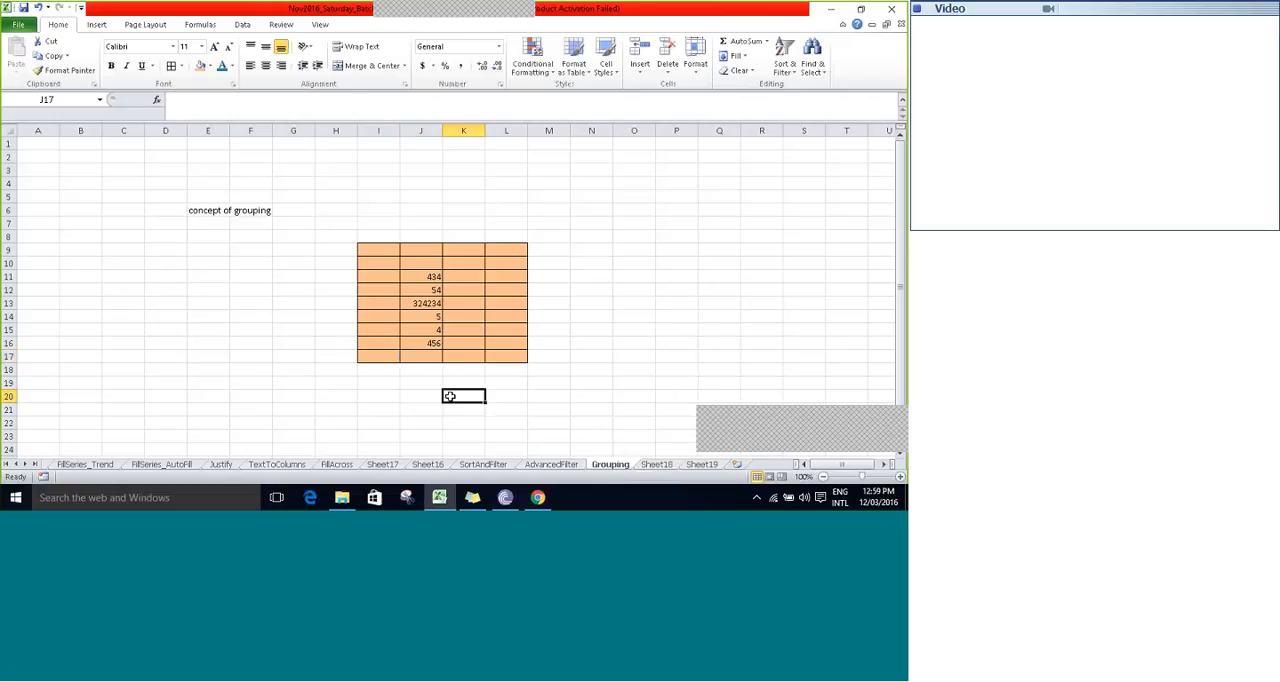
- Enter "ungrouped" in cell E11 of the Grouping sheet only
{"action": "left_click", "coordinate": [210, 279]}
{"action": "type", "text": "ung"}
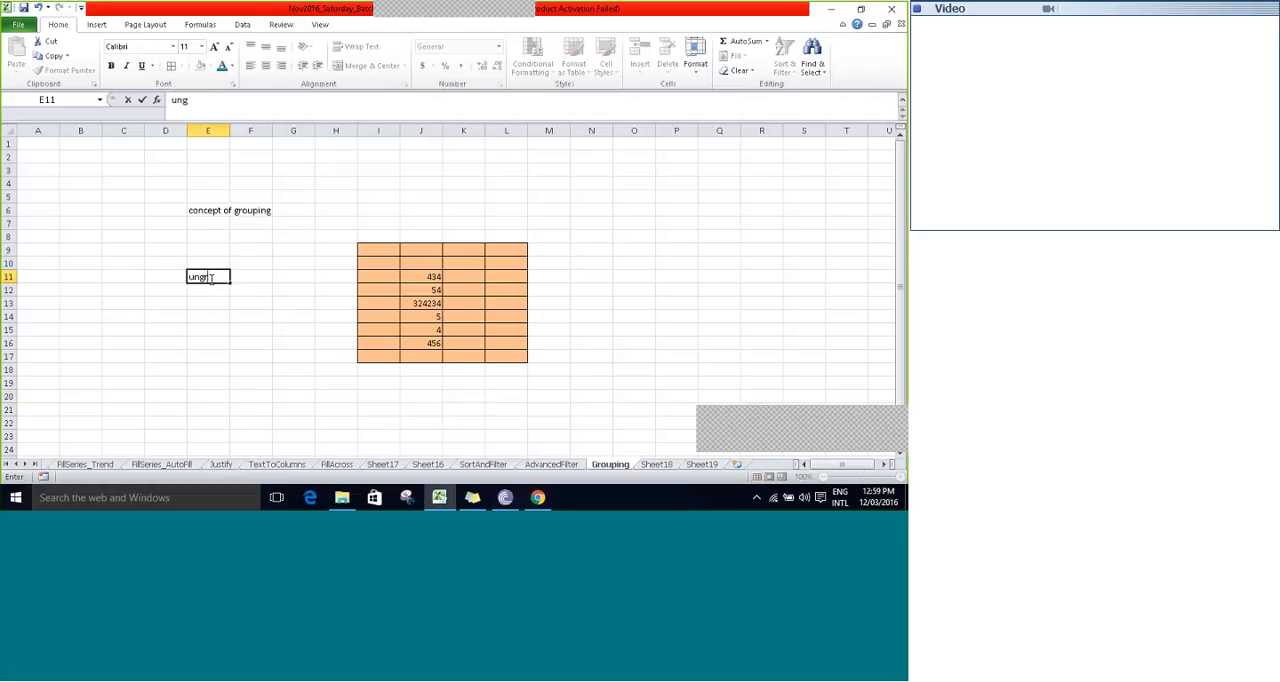
{"action": "type", "text": "rouped"}
{"action": "key", "text": "Tab"}
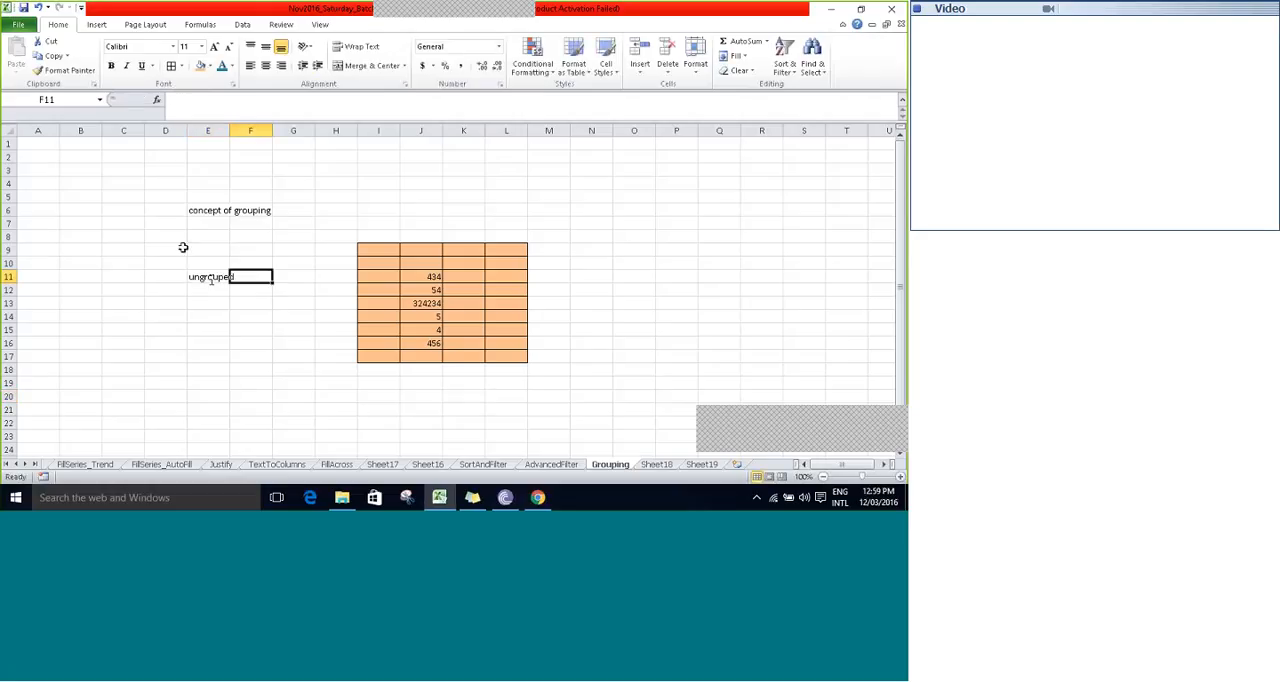
- Compare Sheet18 with the Grouping sheet to see where the E11 entry appears
{"action": "left_click", "coordinate": [211, 280]}
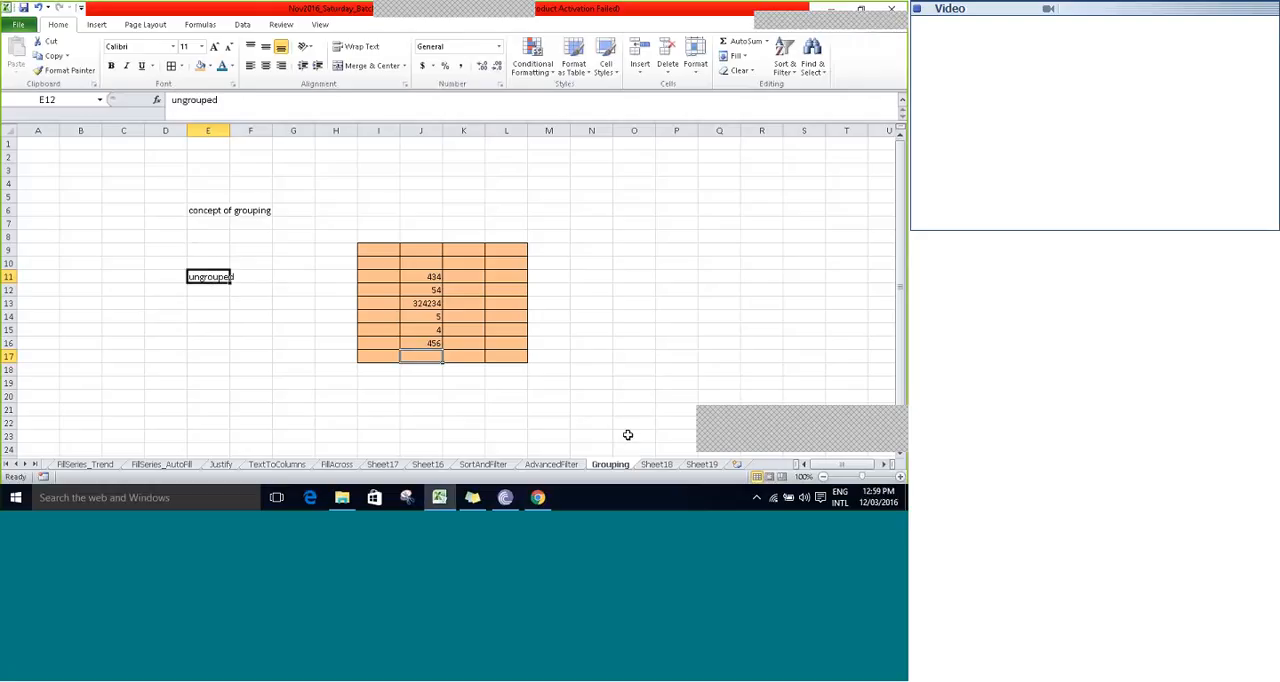
{"action": "left_click", "coordinate": [656, 464]}
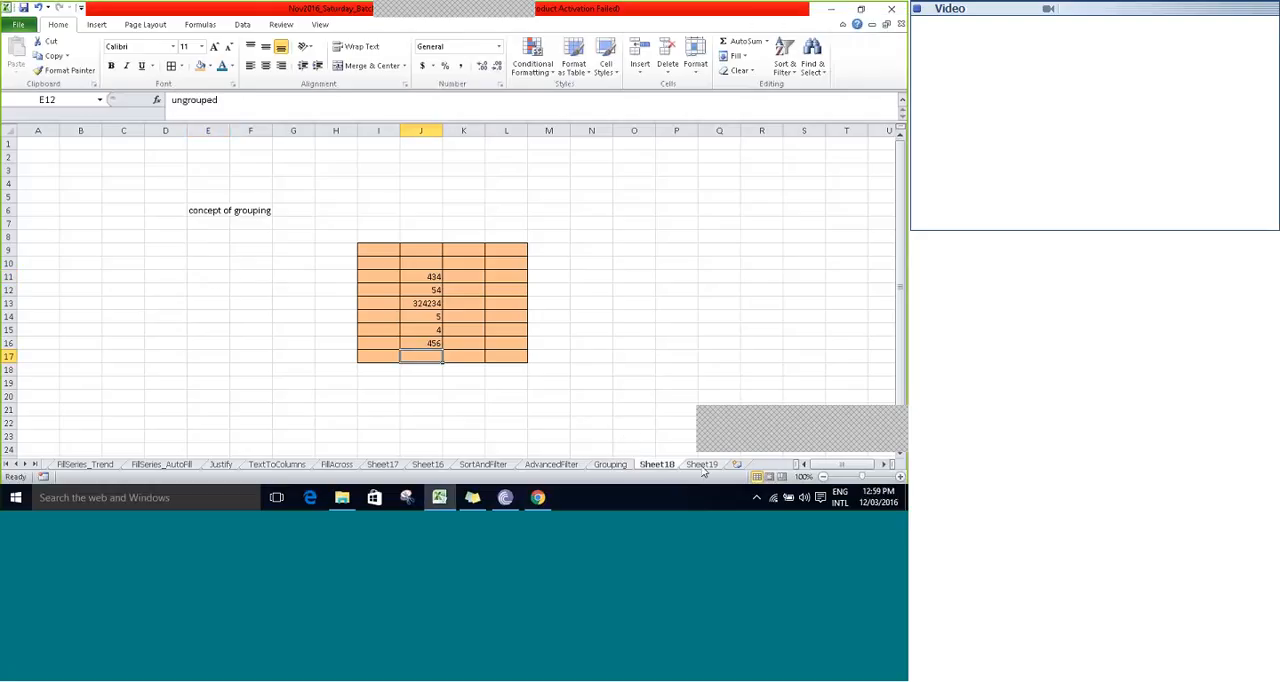
{"action": "left_click", "coordinate": [619, 465]}
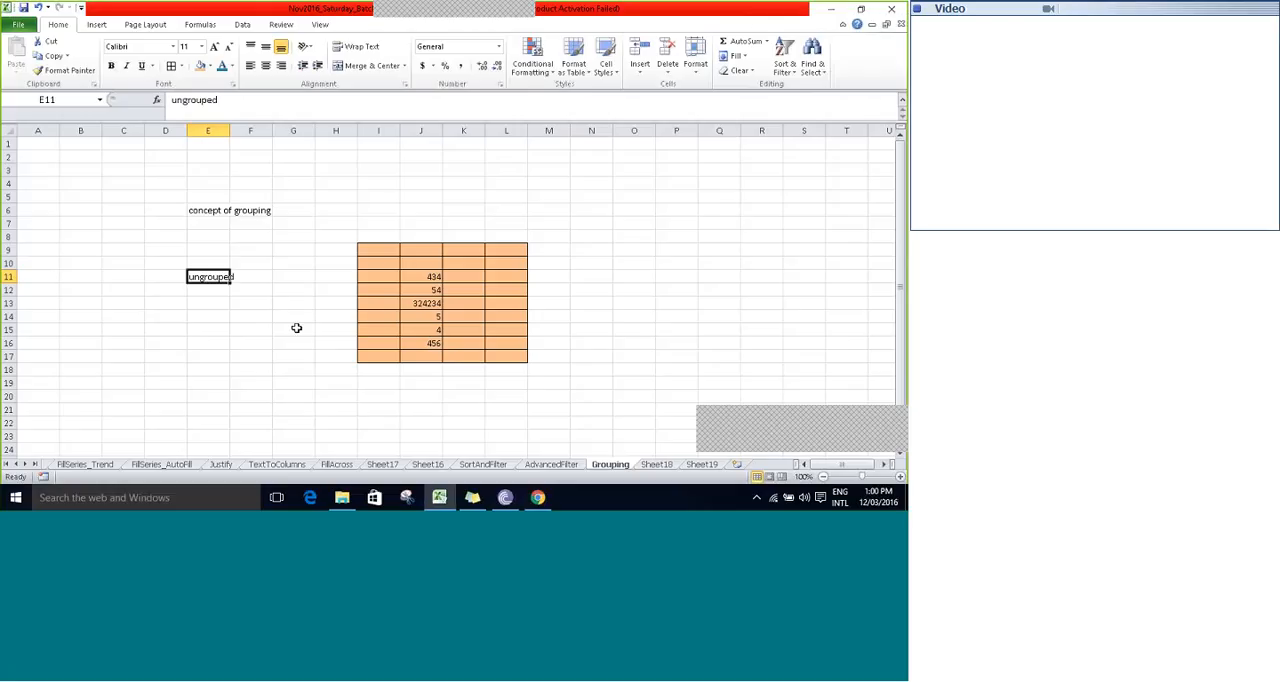
{"action": "left_click", "coordinate": [299, 320]}
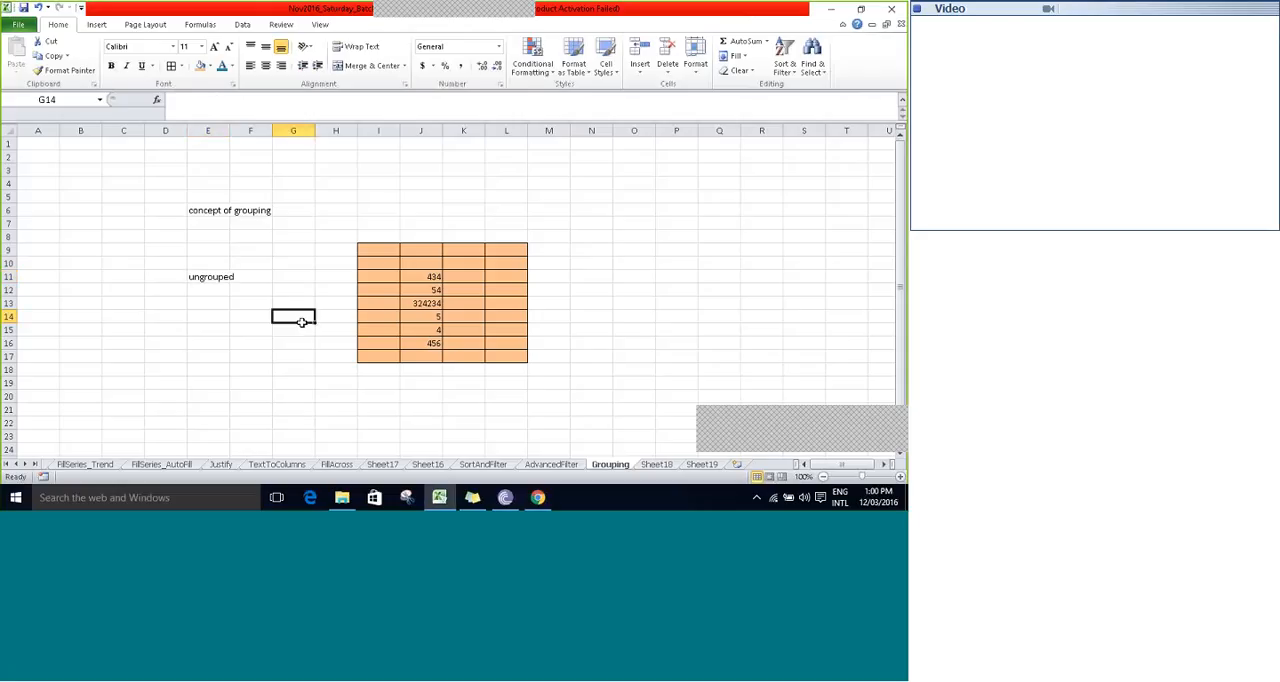
{"action": "left_click", "coordinate": [366, 194]}
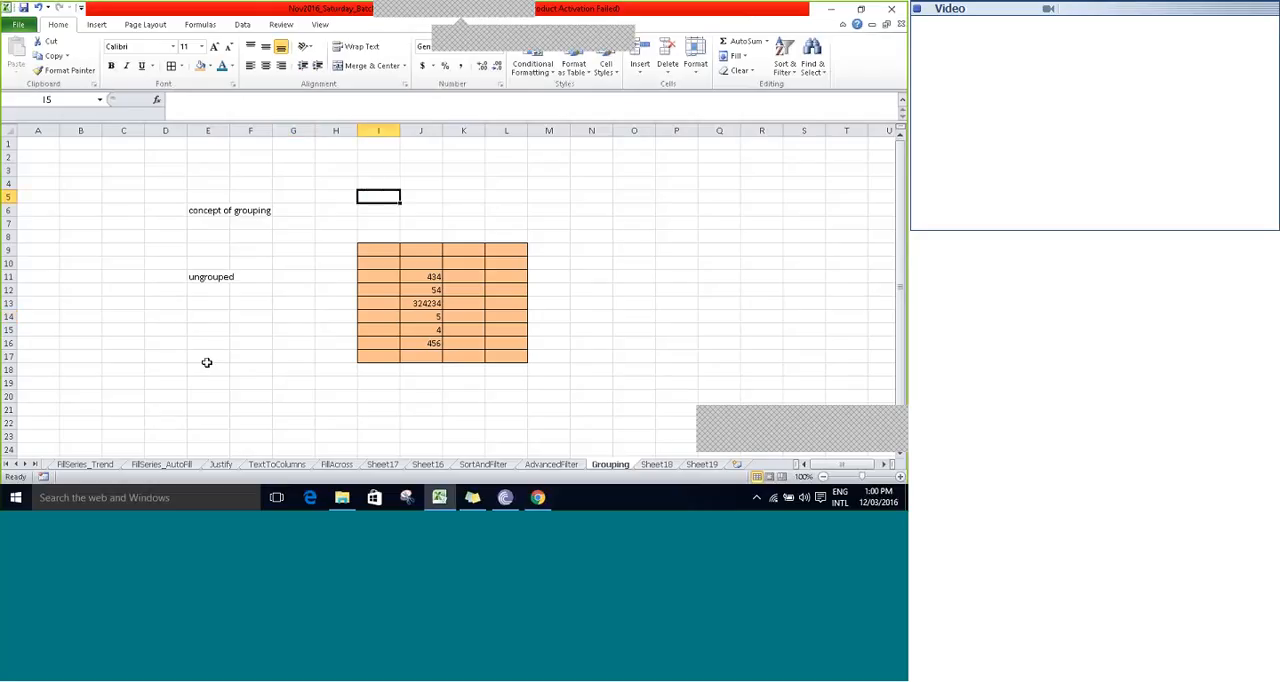
- Return to the Overview sheet and review the Day 5 topics one by one, from Format Painter to Advanced Filter
{"action": "left_click", "coordinate": [17, 464]}
{"action": "left_click", "coordinate": [17, 464]}
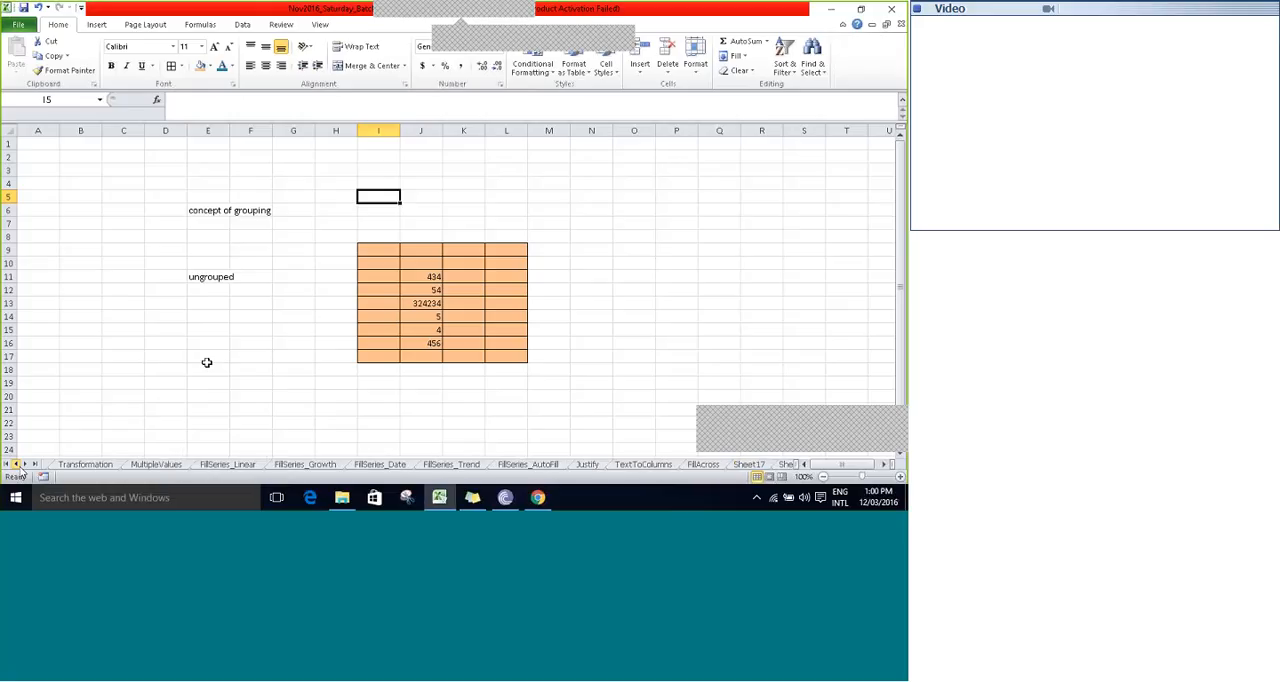
{"action": "left_click", "coordinate": [17, 464]}
{"action": "left_click", "coordinate": [189, 464]}
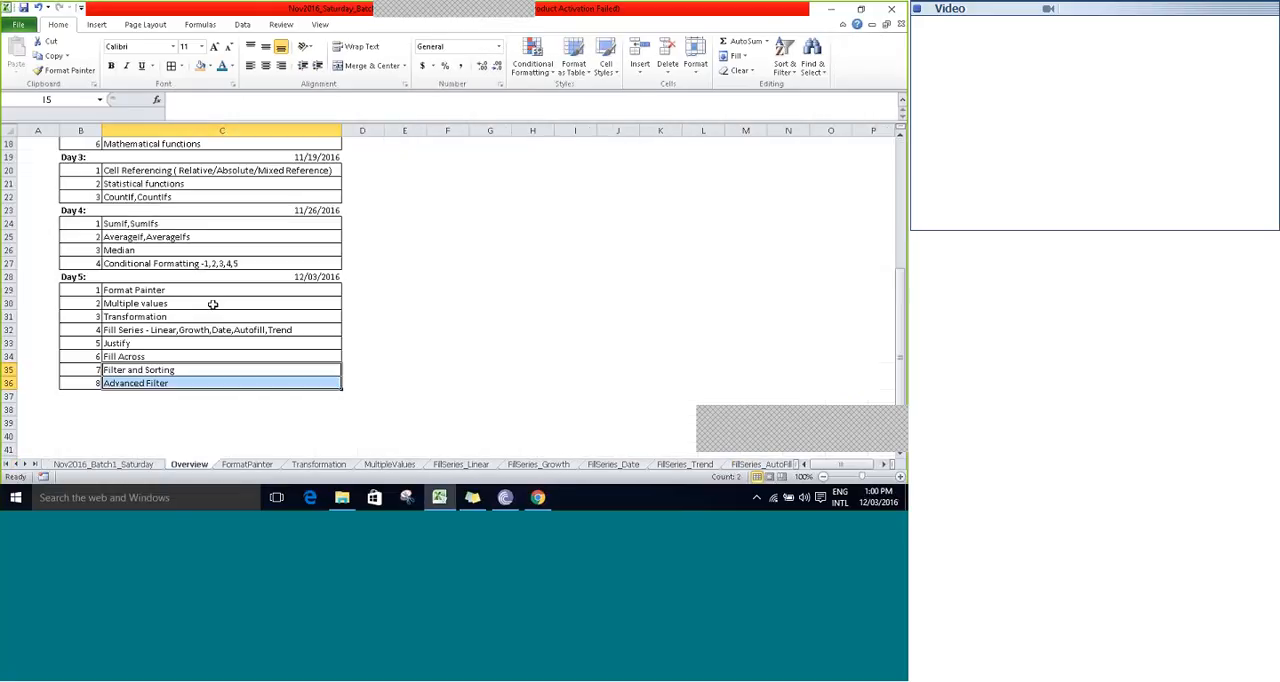
{"action": "left_click", "coordinate": [213, 304]}
{"action": "left_click", "coordinate": [96, 290]}
{"action": "key", "text": "Right"}
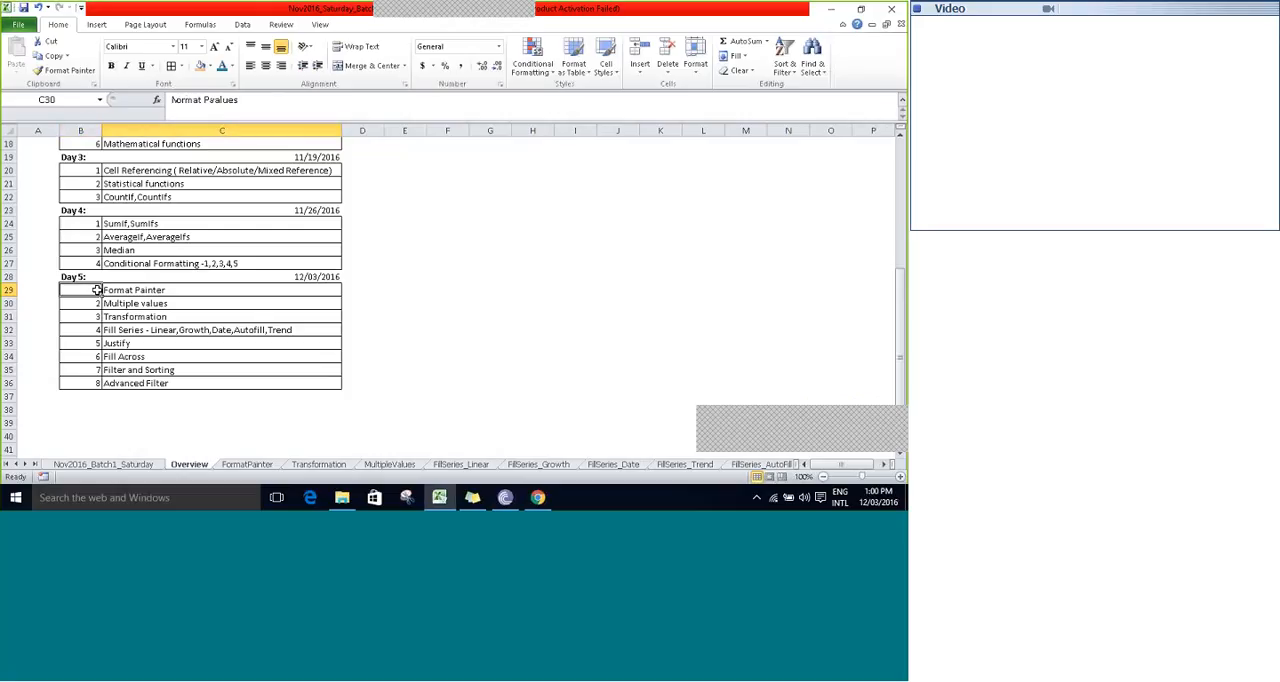
{"action": "key", "text": "Down"}
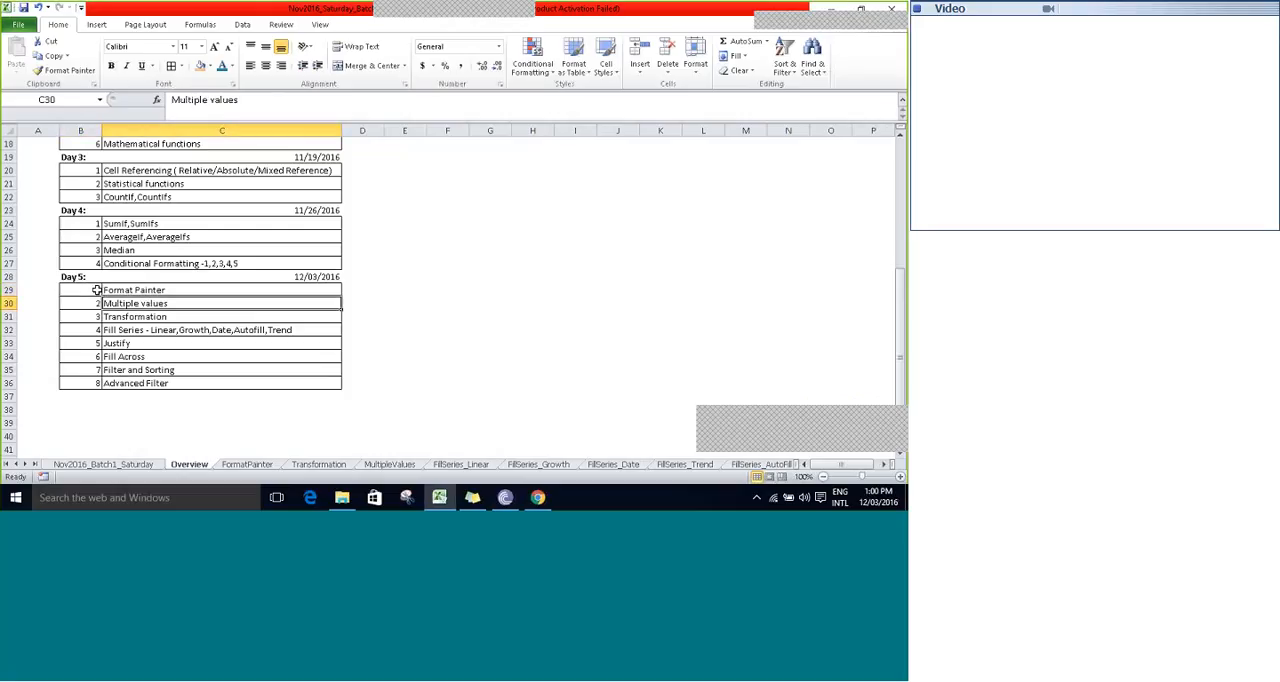
{"action": "key", "text": "Down"}
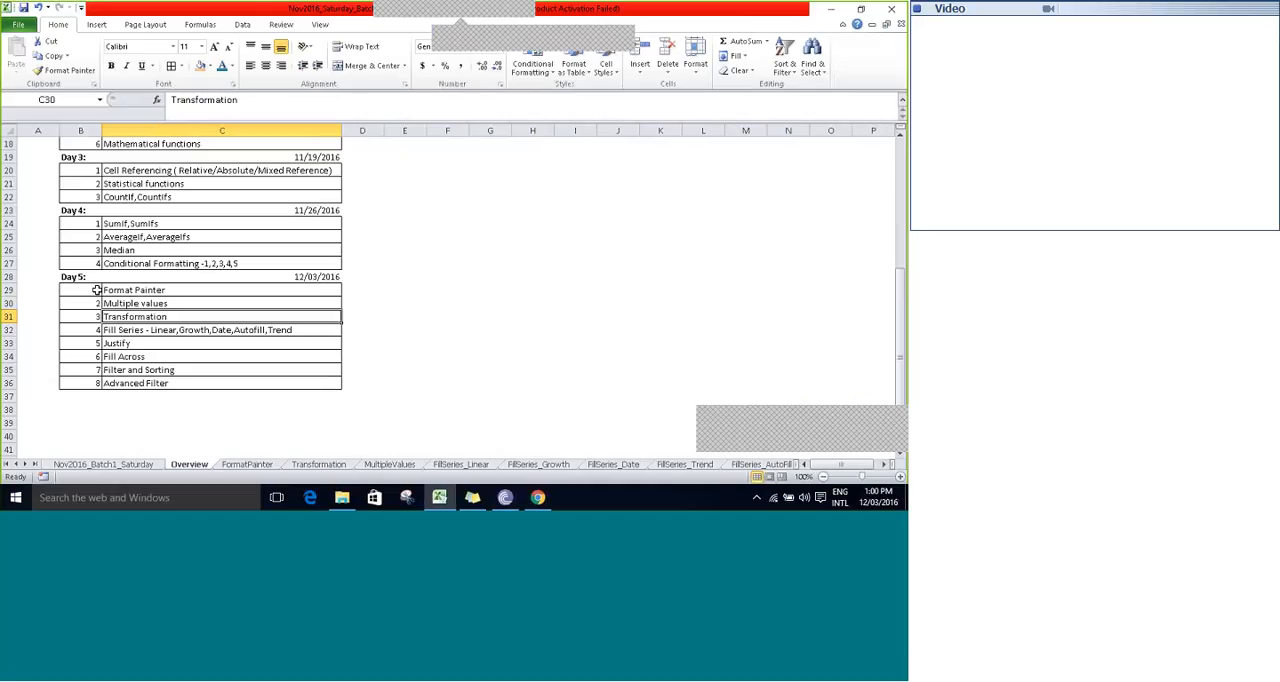
{"action": "key", "text": "Down"}
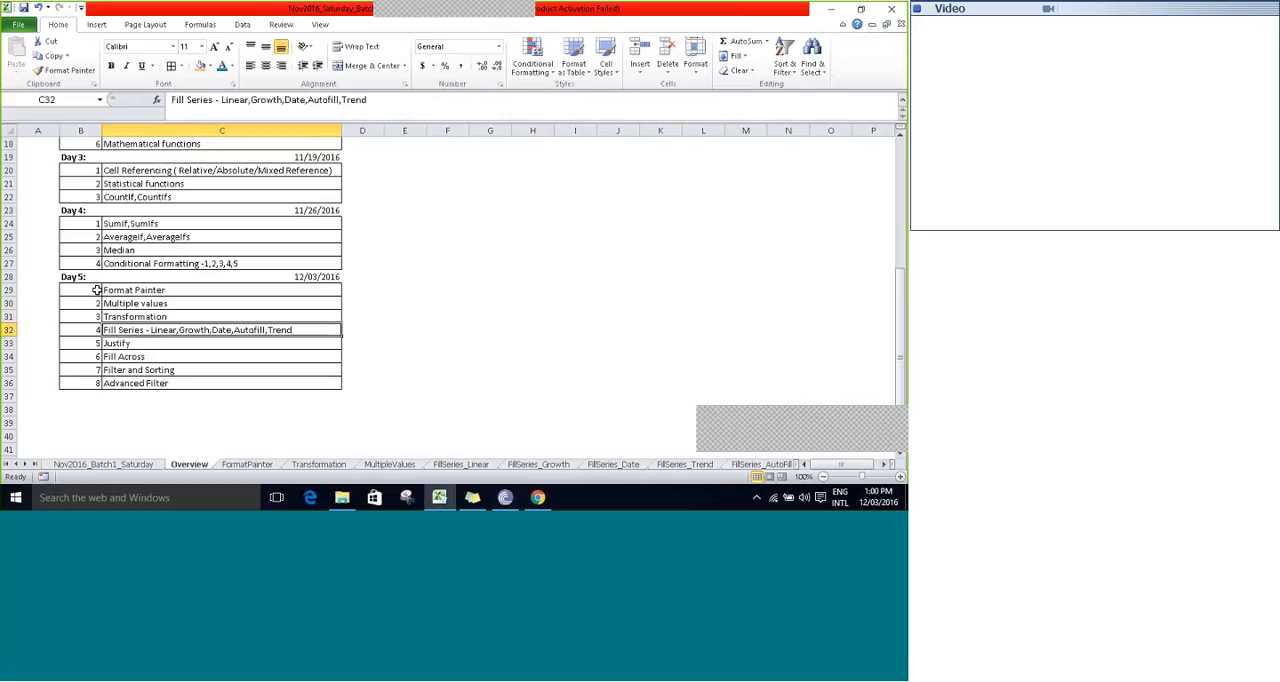
{"action": "key", "text": "Down"}
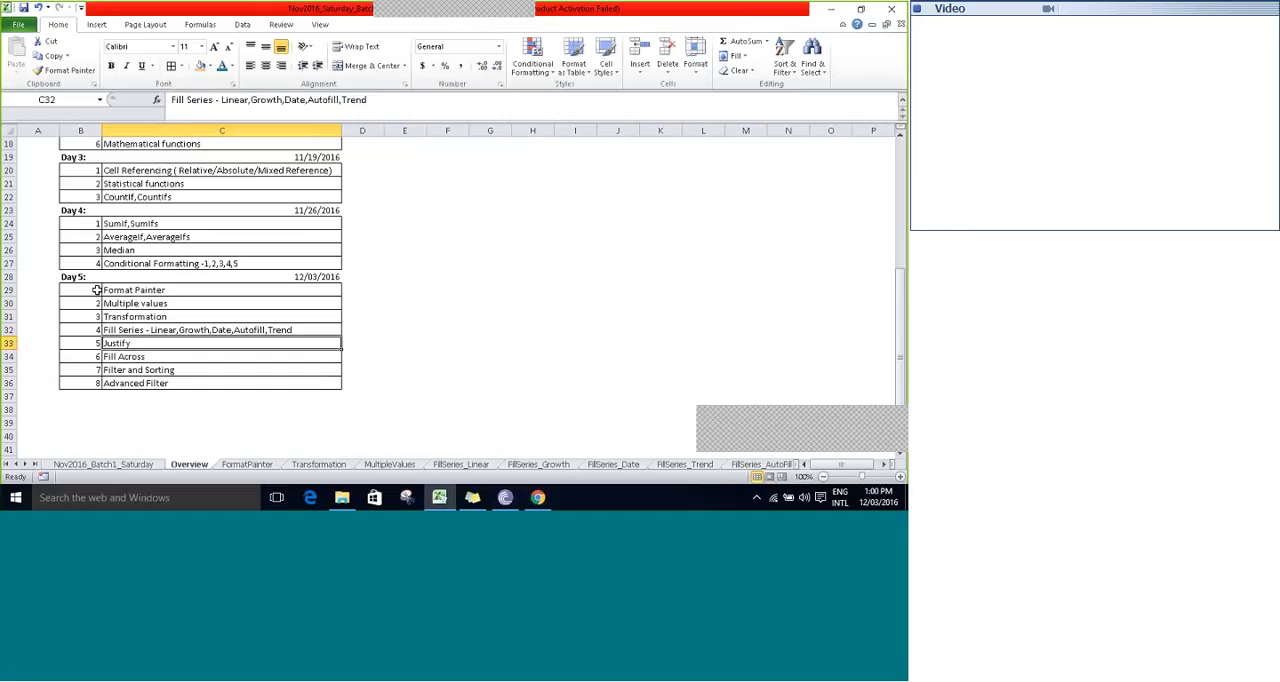
{"action": "key", "text": "Down"}
{"action": "key", "text": "Down"}
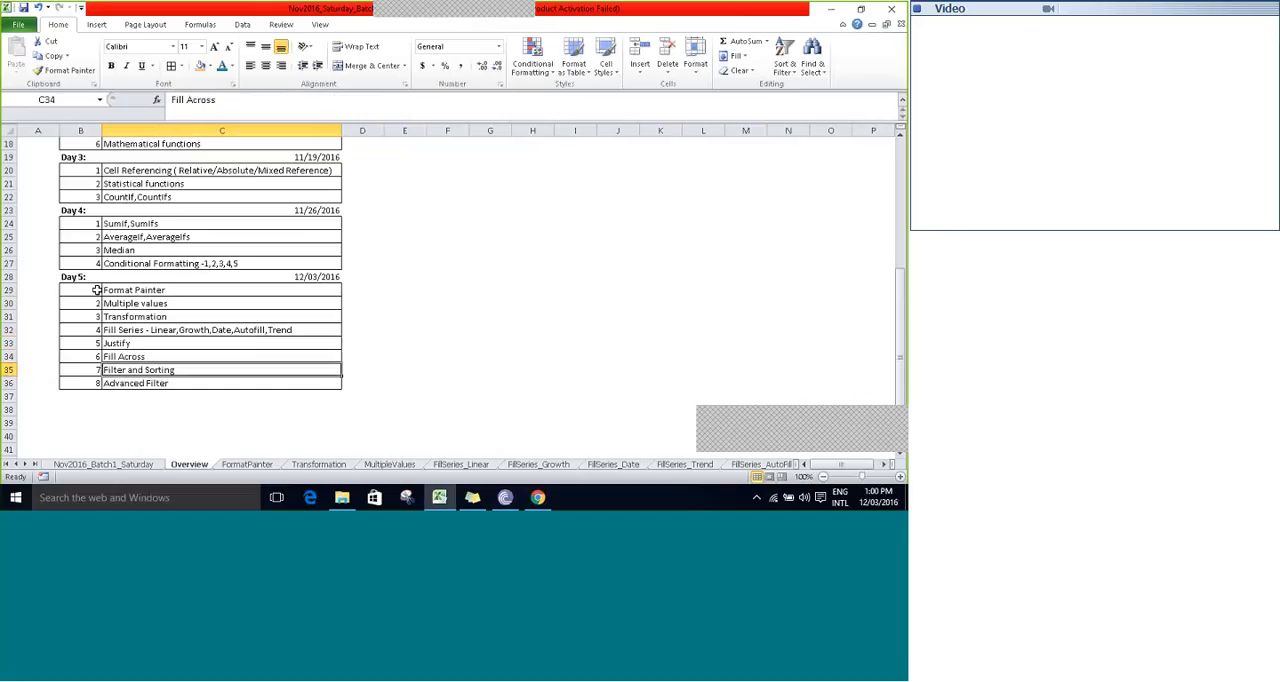
{"action": "key", "text": "Down"}
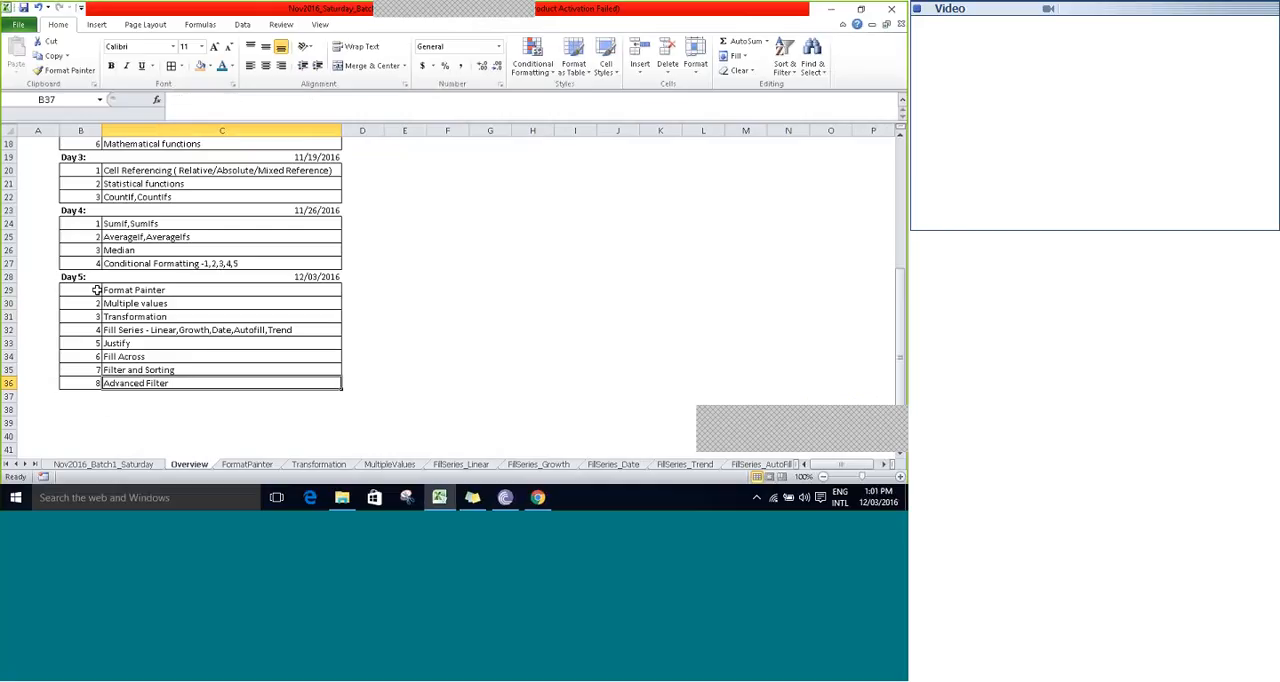
- Add topic 9, "Grouping", to the Day 5 list in cells B37 and C37
{"action": "key", "text": "Down"}
{"action": "type", "text": "G"}
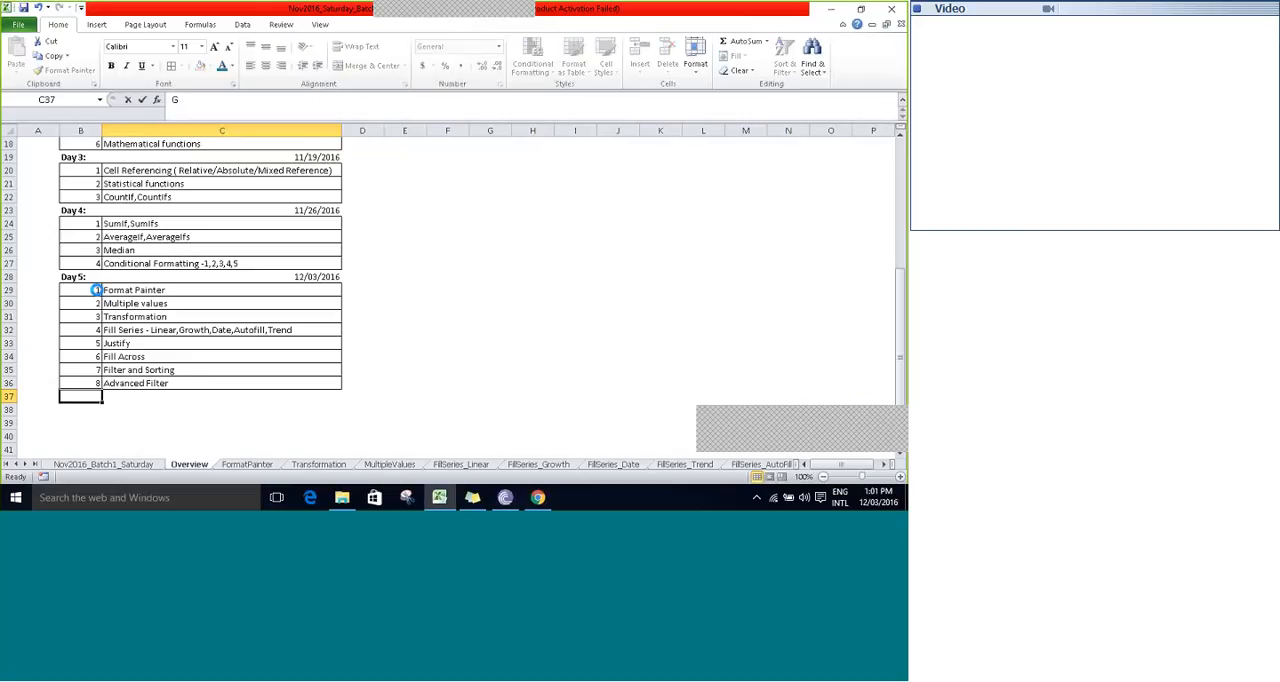
{"action": "type", "text": "rou"}
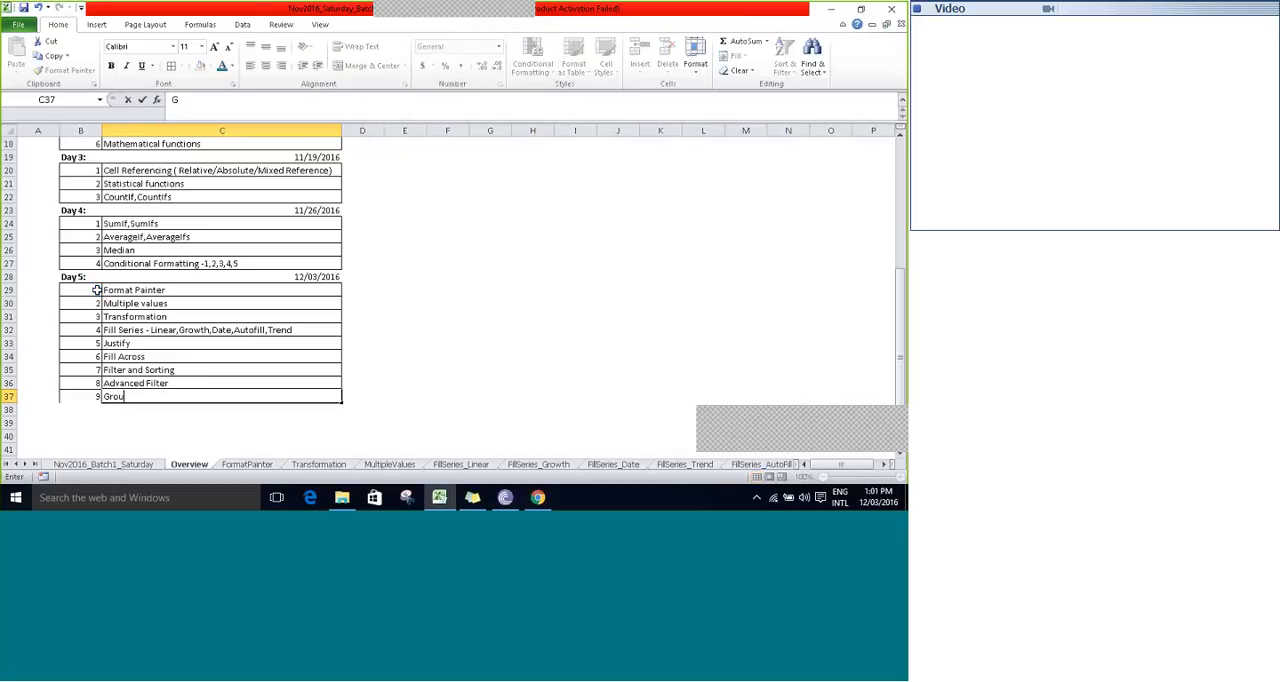
{"action": "type", "text": "ping"}
{"action": "key", "text": "Tab"}
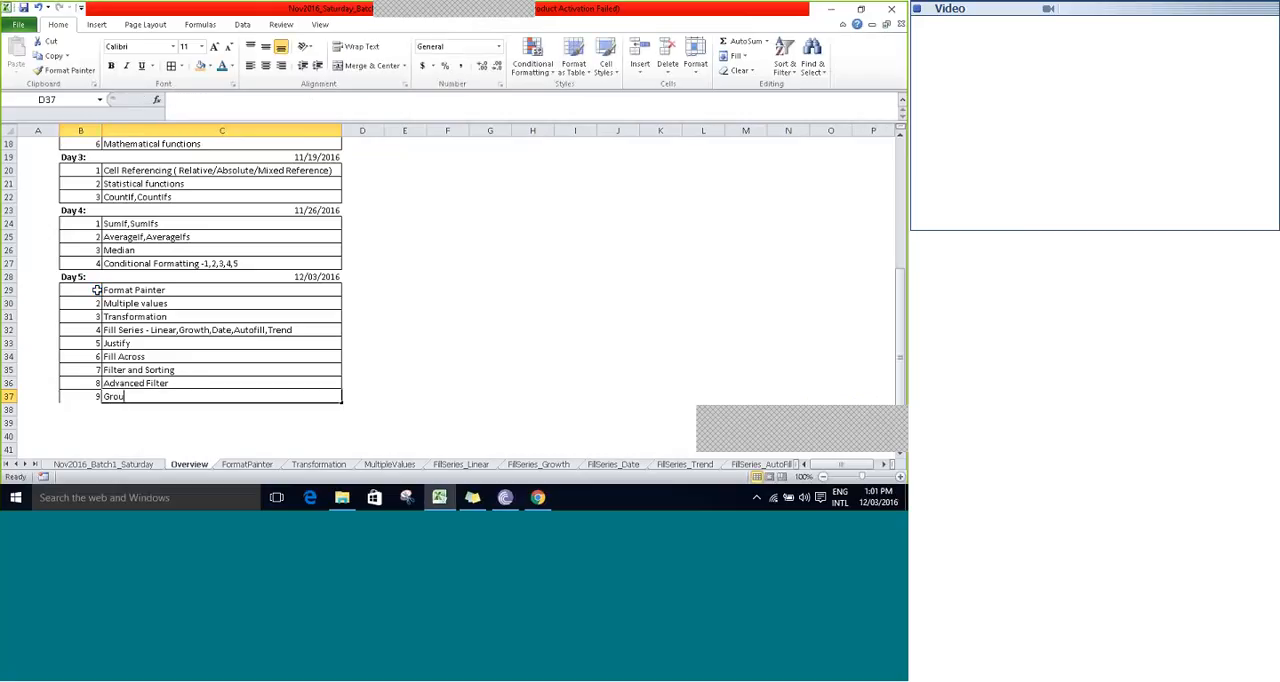
- Apply all borders to the new Grouping row, B37:C37, and deselect it
{"action": "left_click_drag", "start_coordinate": [87, 397], "coordinate": [125, 397]}
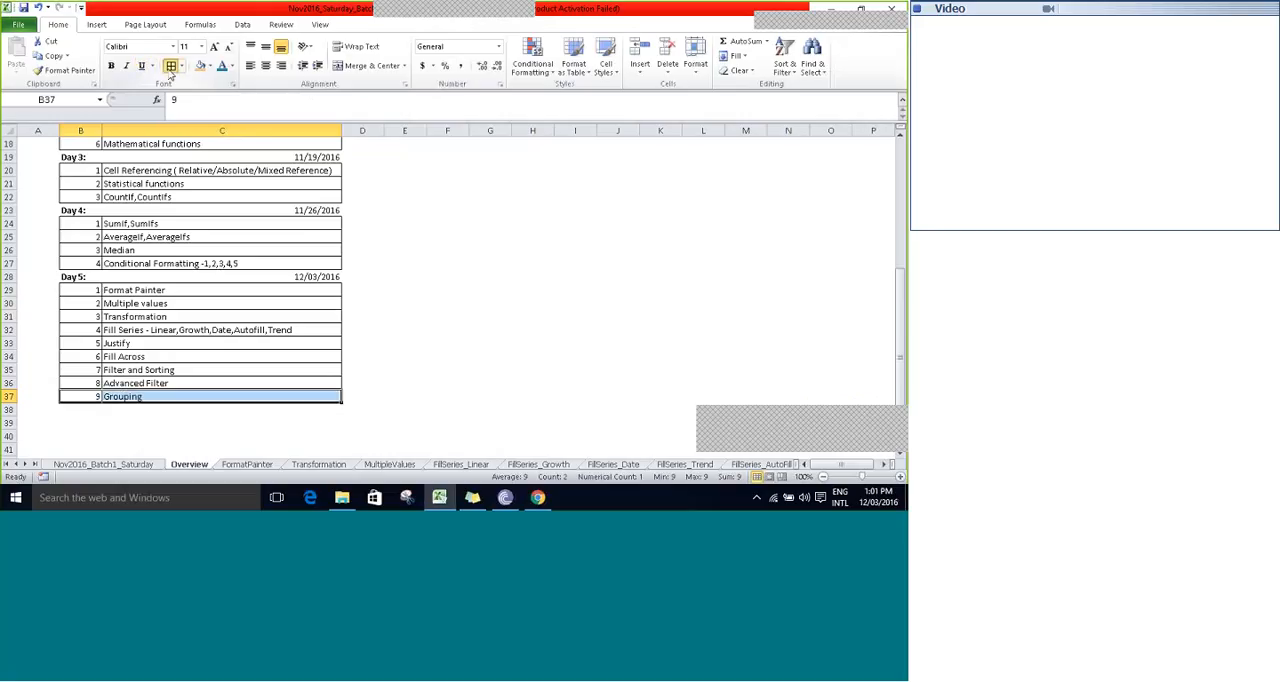
{"action": "left_click", "coordinate": [171, 66]}
{"action": "left_click", "coordinate": [428, 196]}
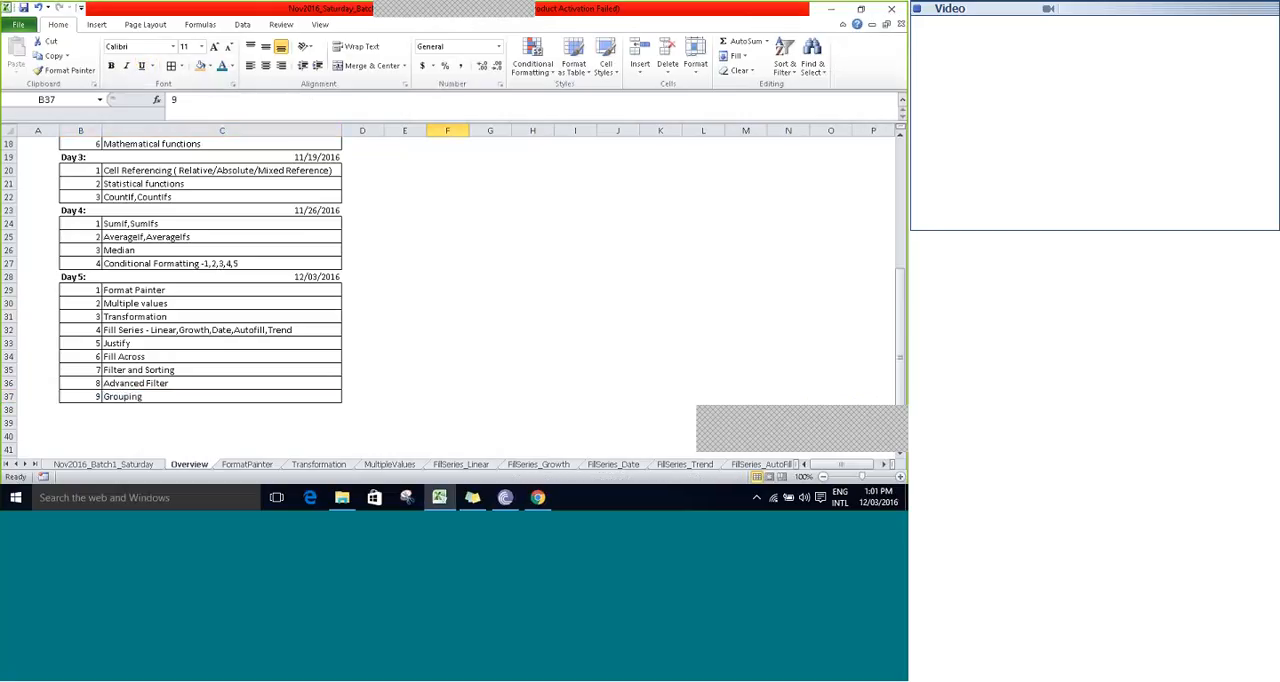
{"action": "left_click", "coordinate": [404, 200]}
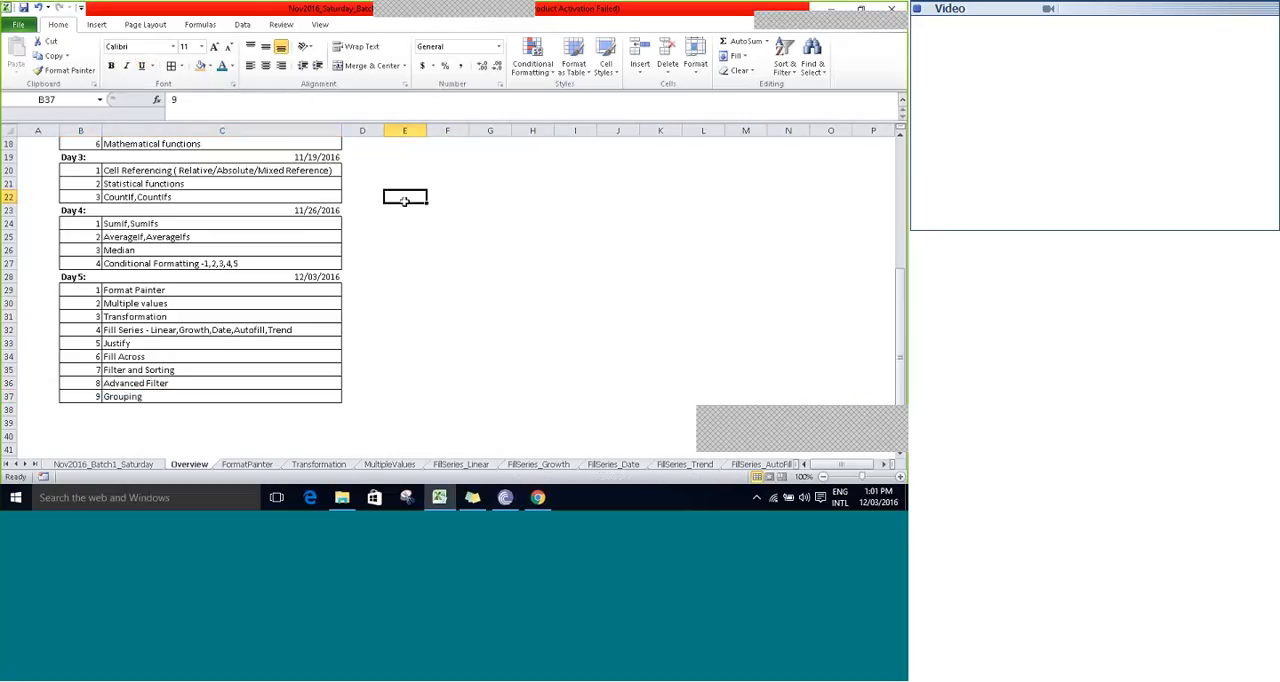